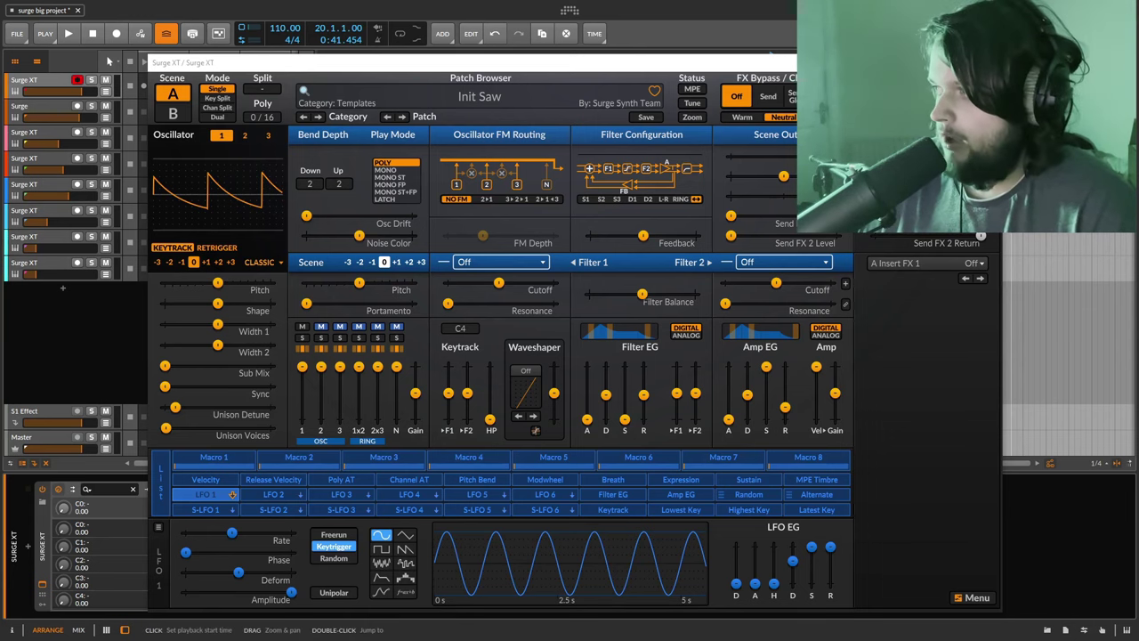
- Close the synth window and play the arrangement from the beginning until just past bar 17
click(845, 63)
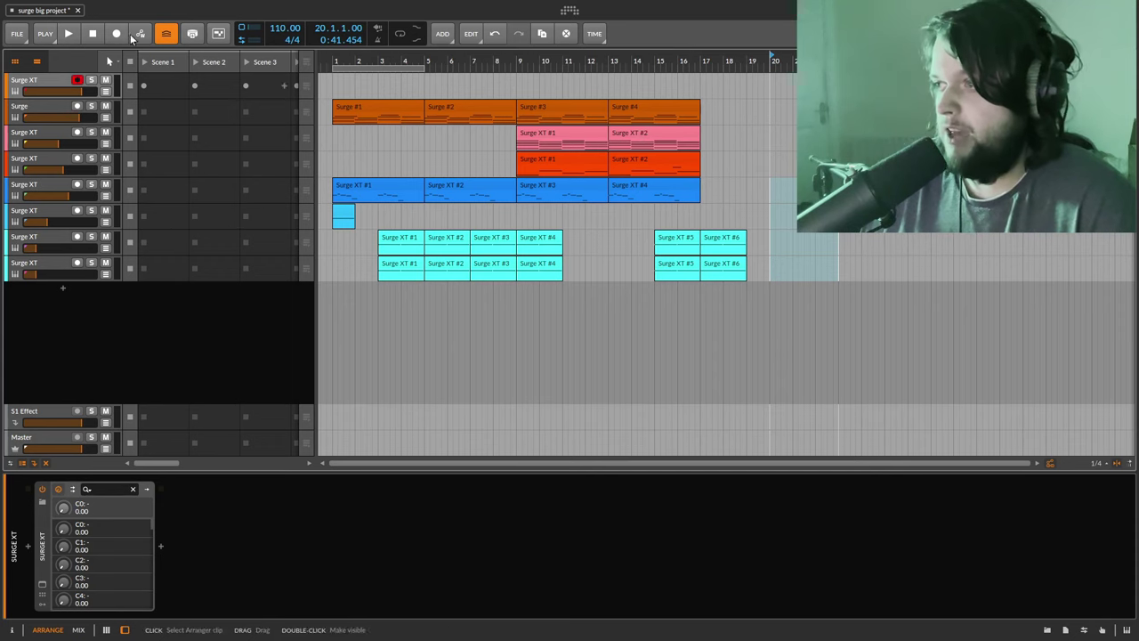
click(92, 33)
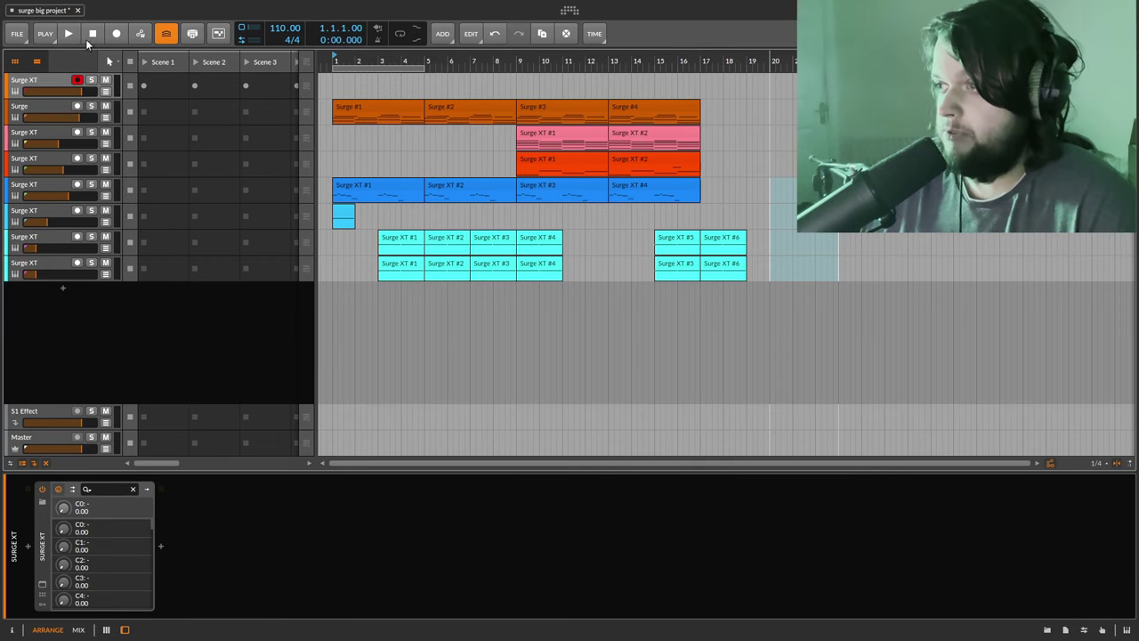
click(69, 33)
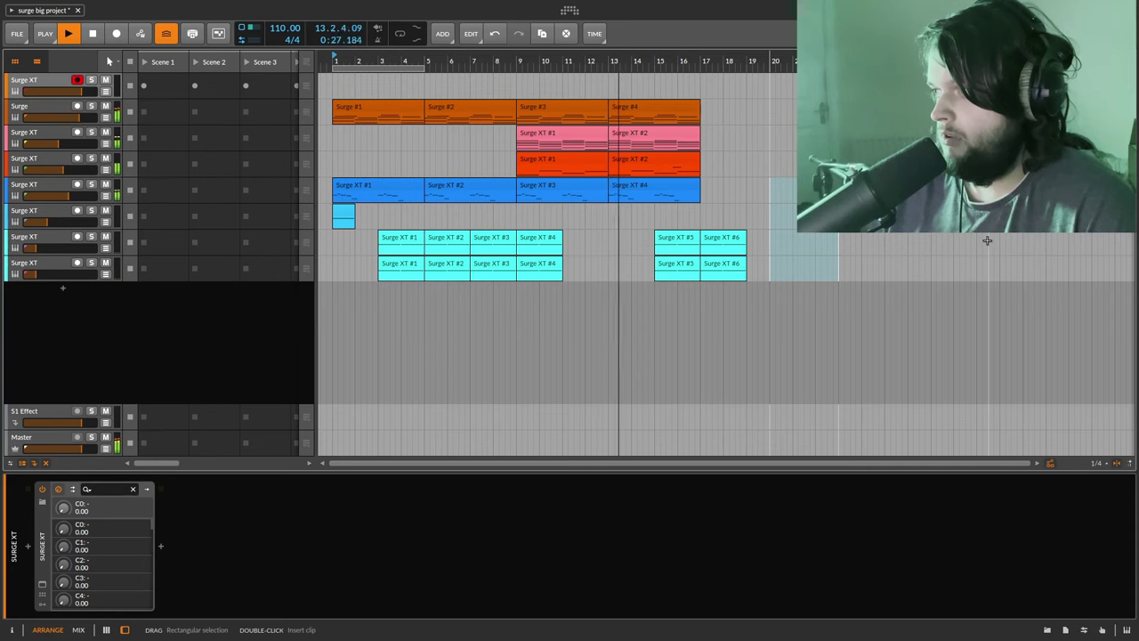
click(93, 36)
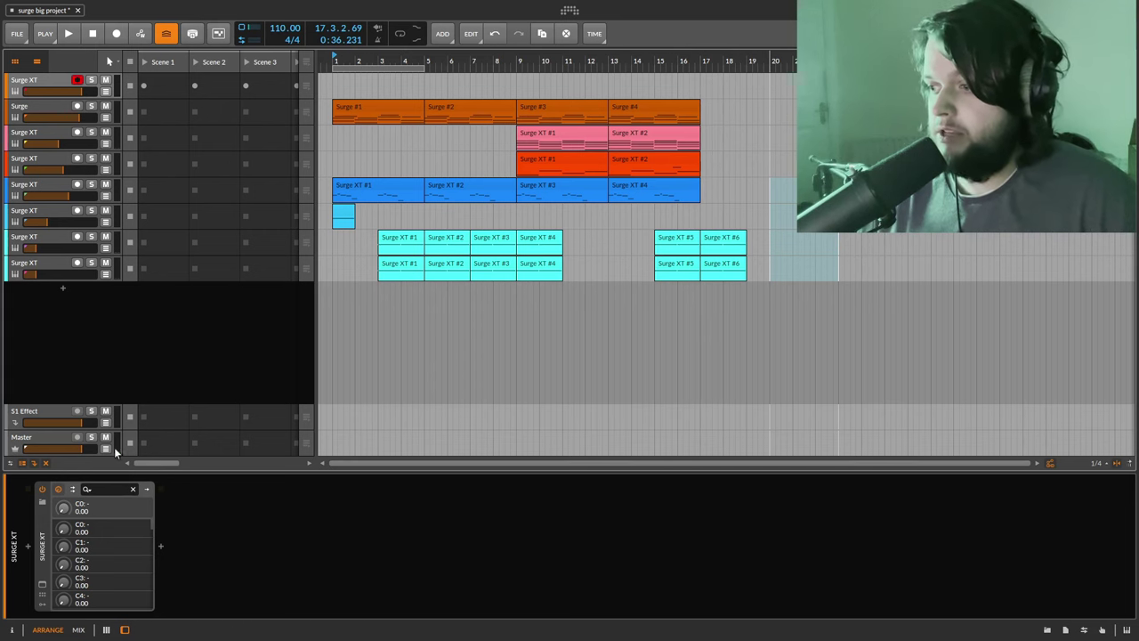
- Open the Surge XT window with the Super Jupiter patch and view scene B before returning to scene A
click(41, 584)
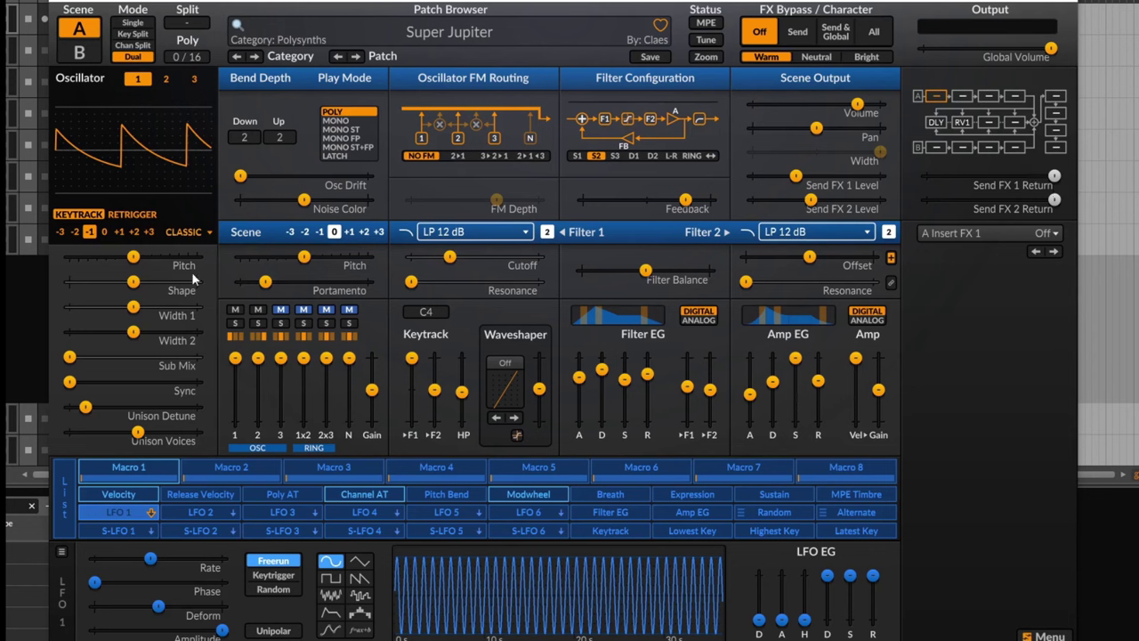
click(79, 51)
click(80, 30)
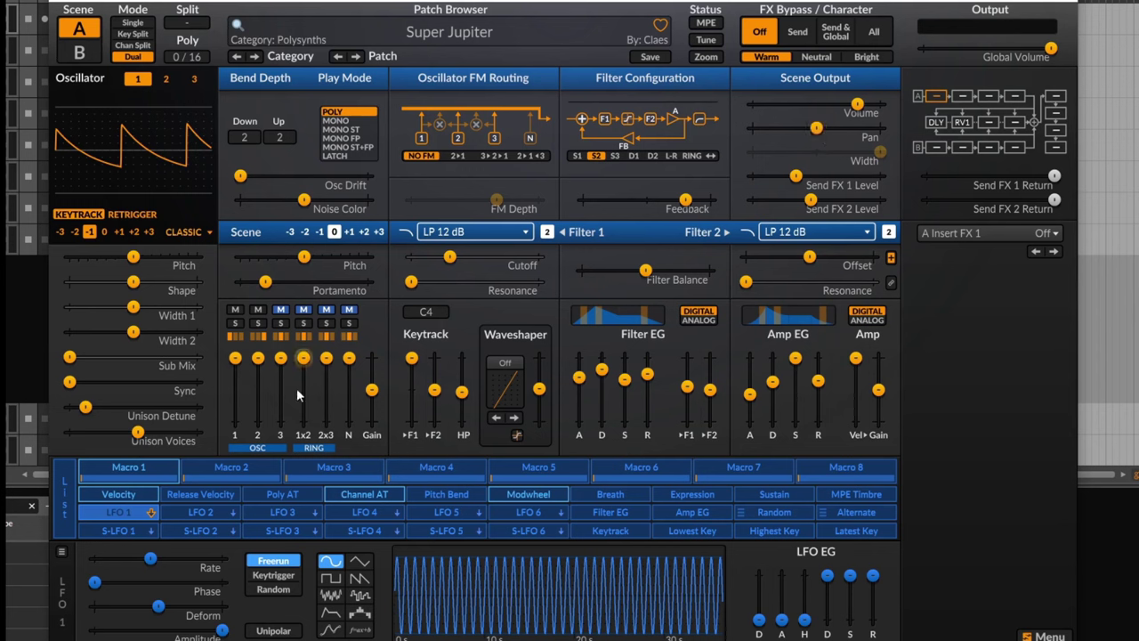
click(303, 323)
click(258, 323)
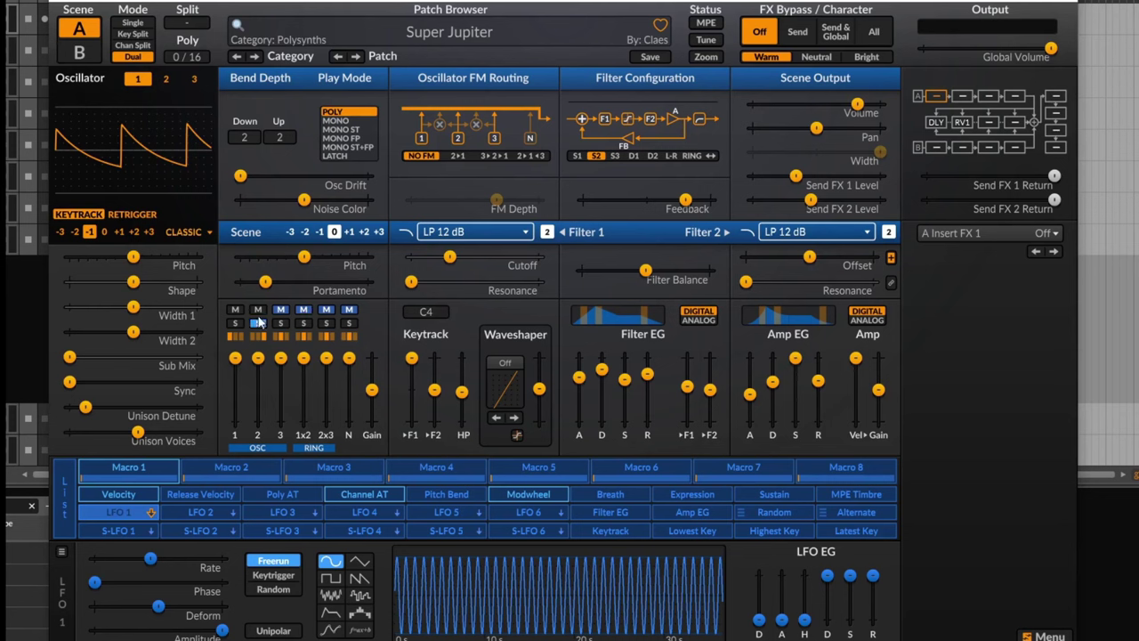
click(303, 323)
click(304, 323)
- In scene B, lower the decay and sustain of both the amp envelope and the filter envelope
click(80, 53)
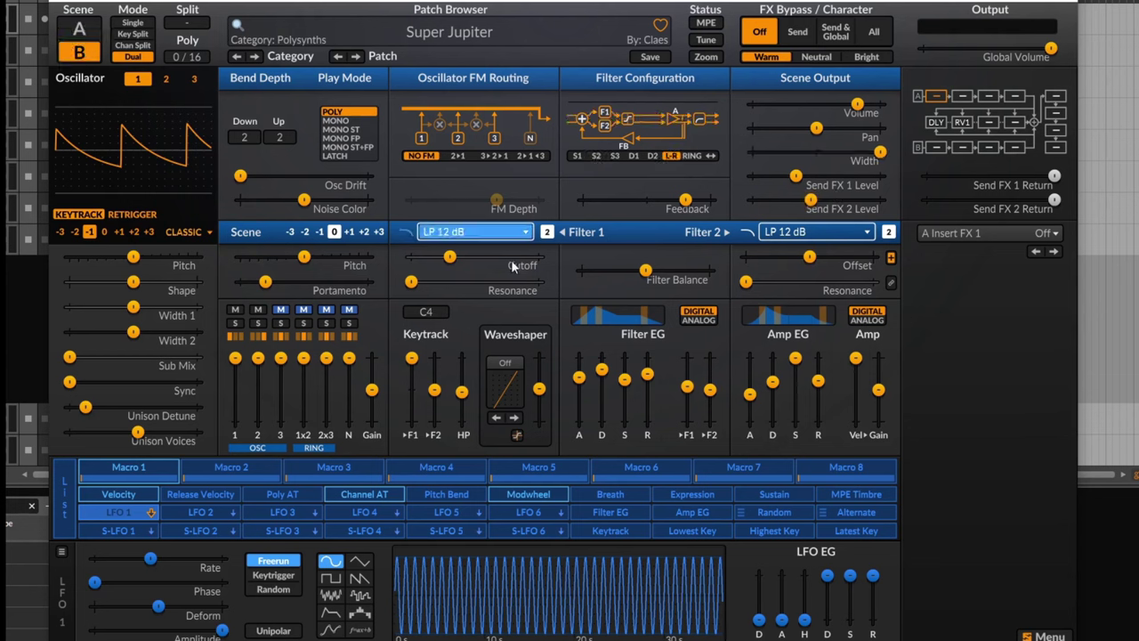
mouse_move(772, 384)
drag(772, 384, 773, 415)
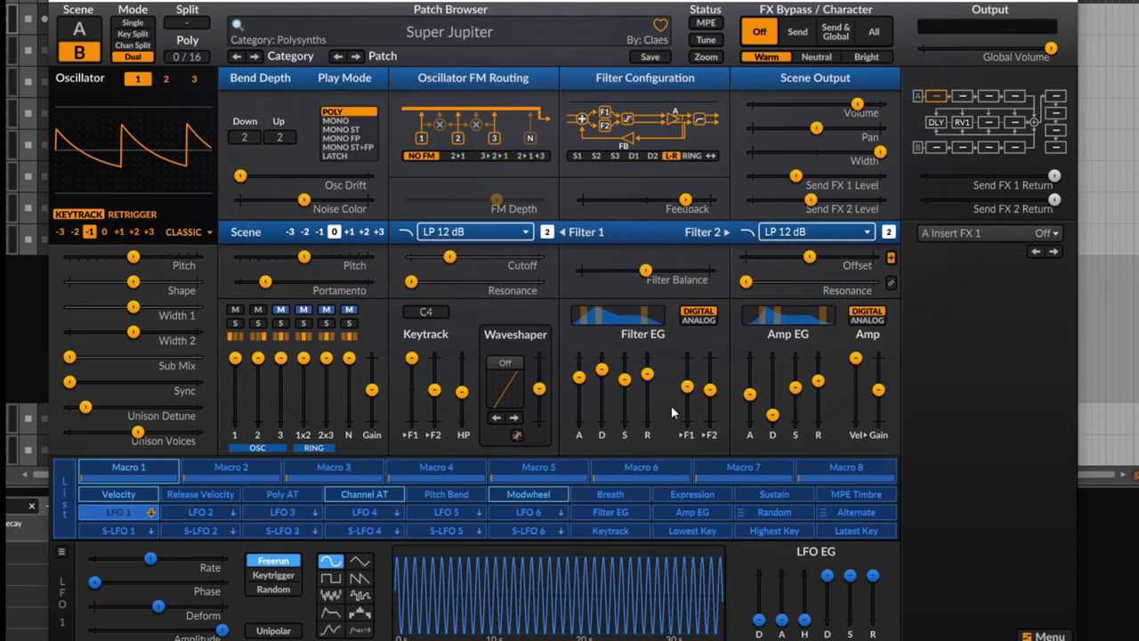
drag(602, 368, 601, 397)
drag(624, 379, 624, 405)
- Set scene B's waveshaper to Add12 and lower the mixer levels of oscillators 1 and 2 and the 1x2 ring modulation
scroll(505, 387, down, 5)
drag(304, 358, 303, 391)
drag(235, 372, 235, 383)
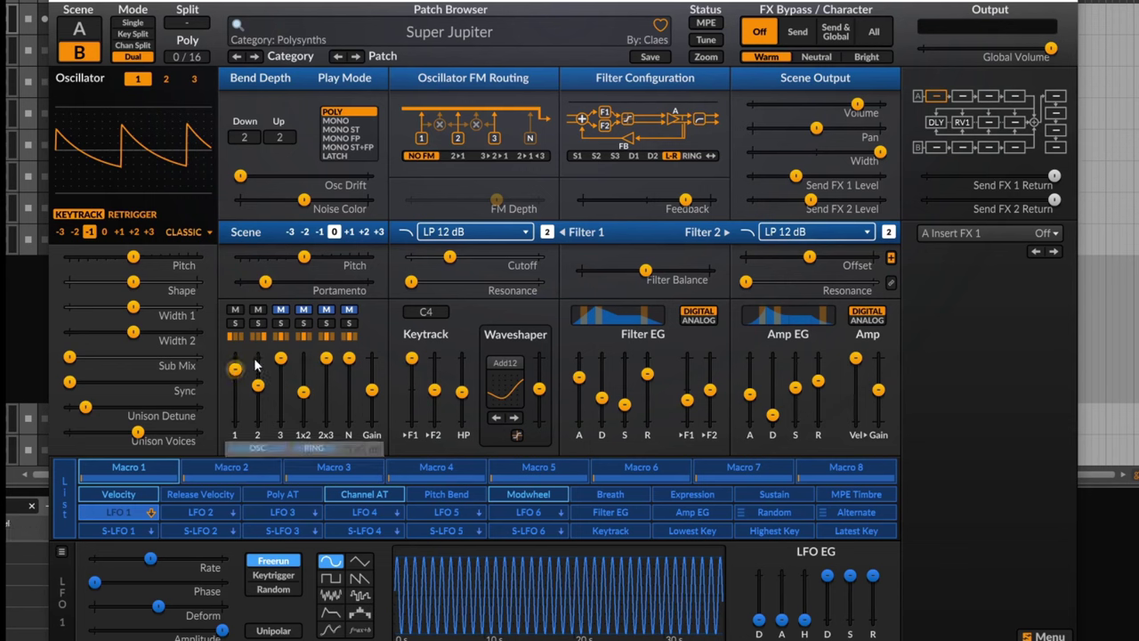
- Compare the settings of scenes A and B by switching between them, ending on scene A
click(78, 32)
click(79, 52)
click(79, 31)
click(89, 55)
click(89, 37)
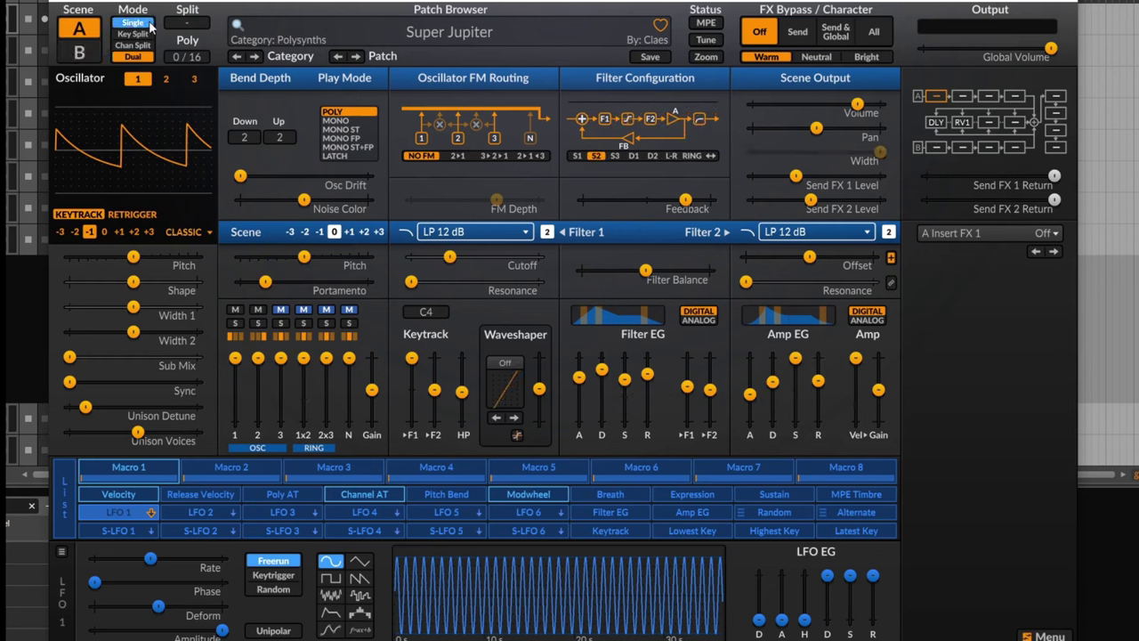
- Try the Single, Key Split and Channel Split scene modes, adjusting the key split point
click(134, 23)
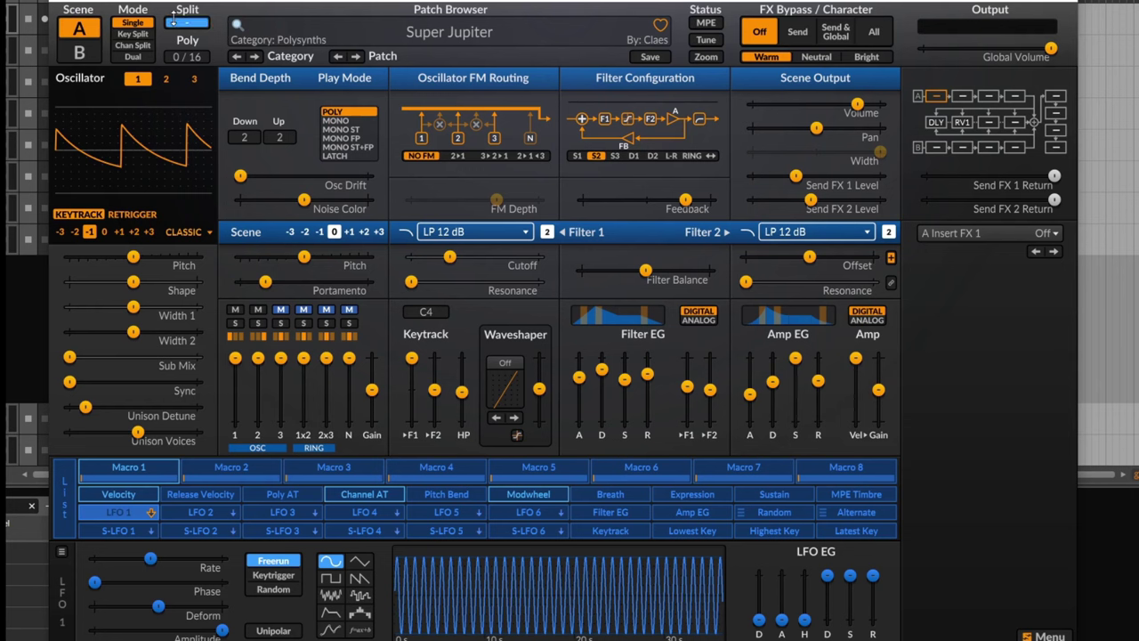
click(133, 34)
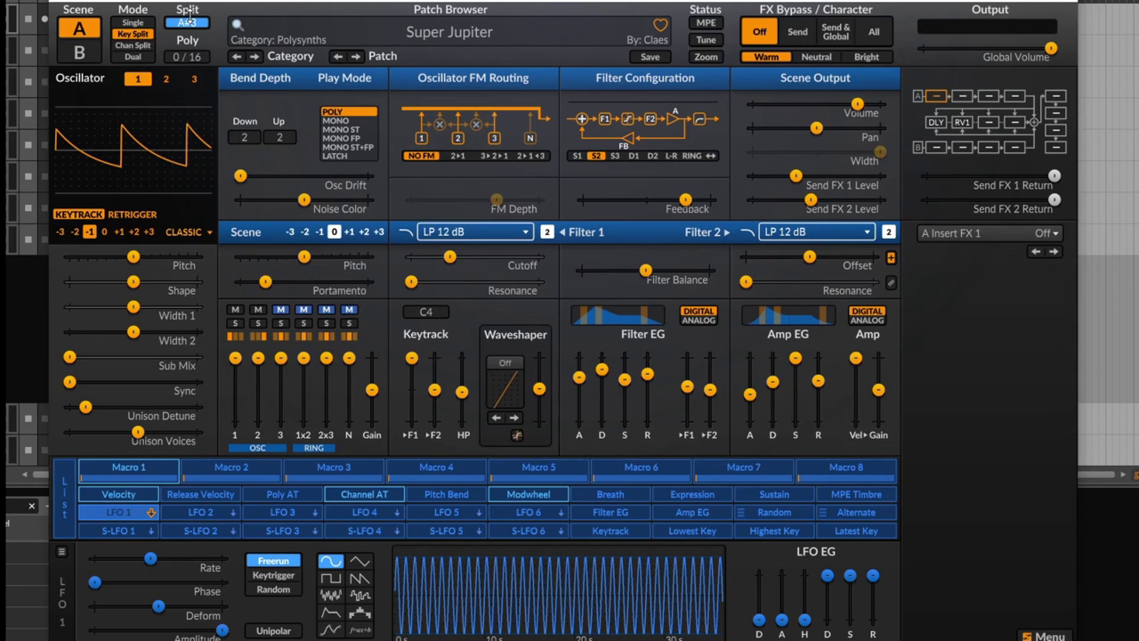
drag(188, 19, 147, 41)
click(145, 44)
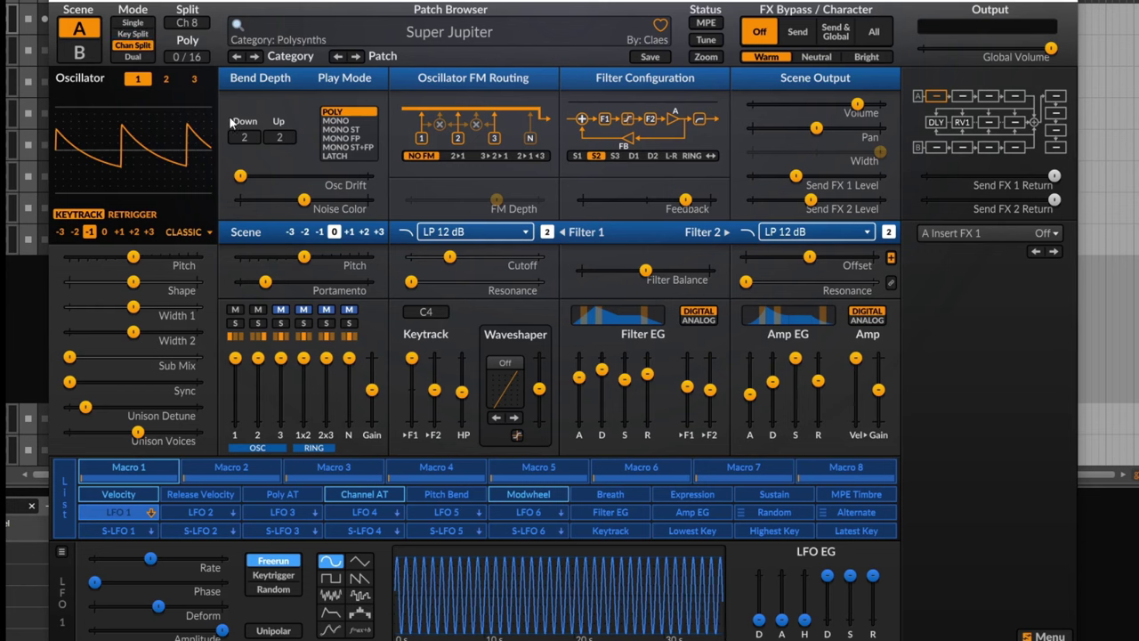
- Set the scene mode to Dual and raise scene B's octave to +3
click(133, 56)
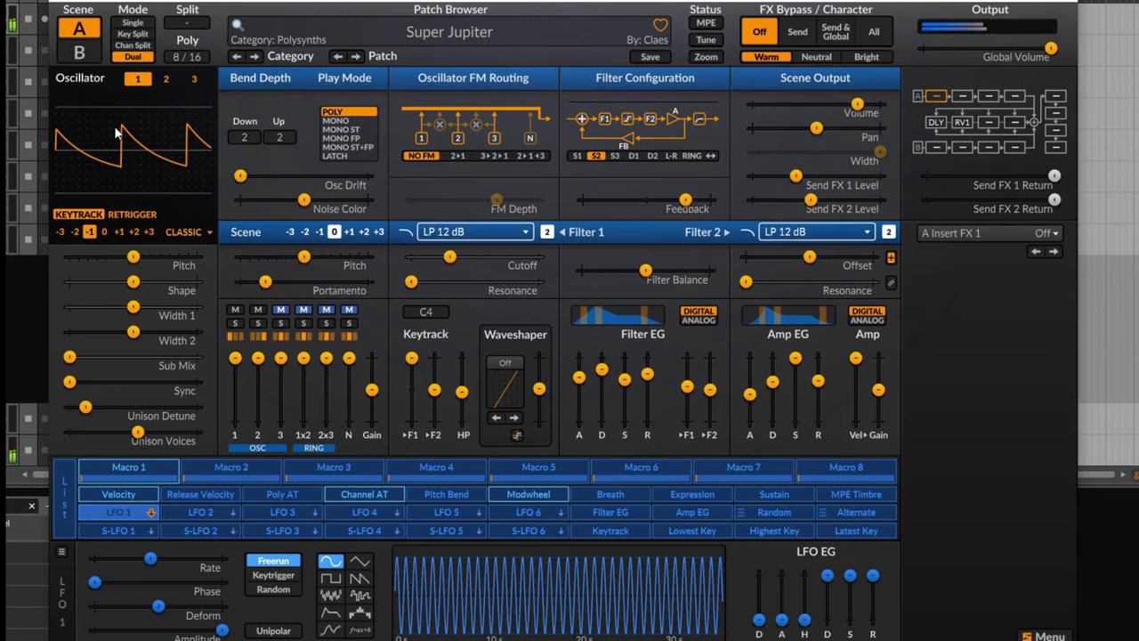
click(76, 55)
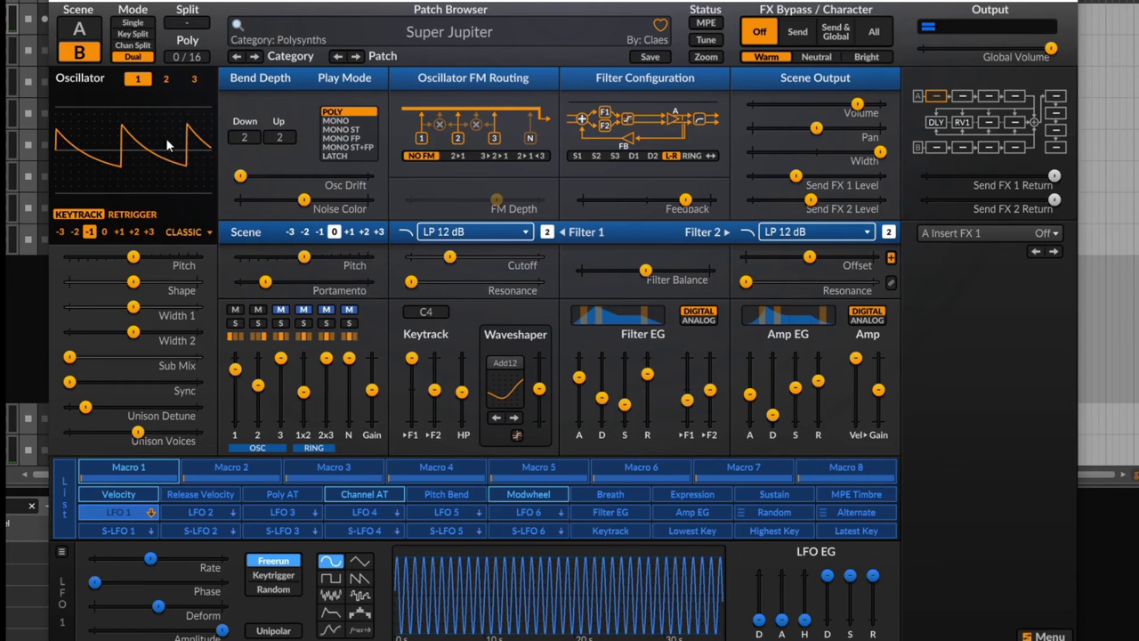
click(378, 232)
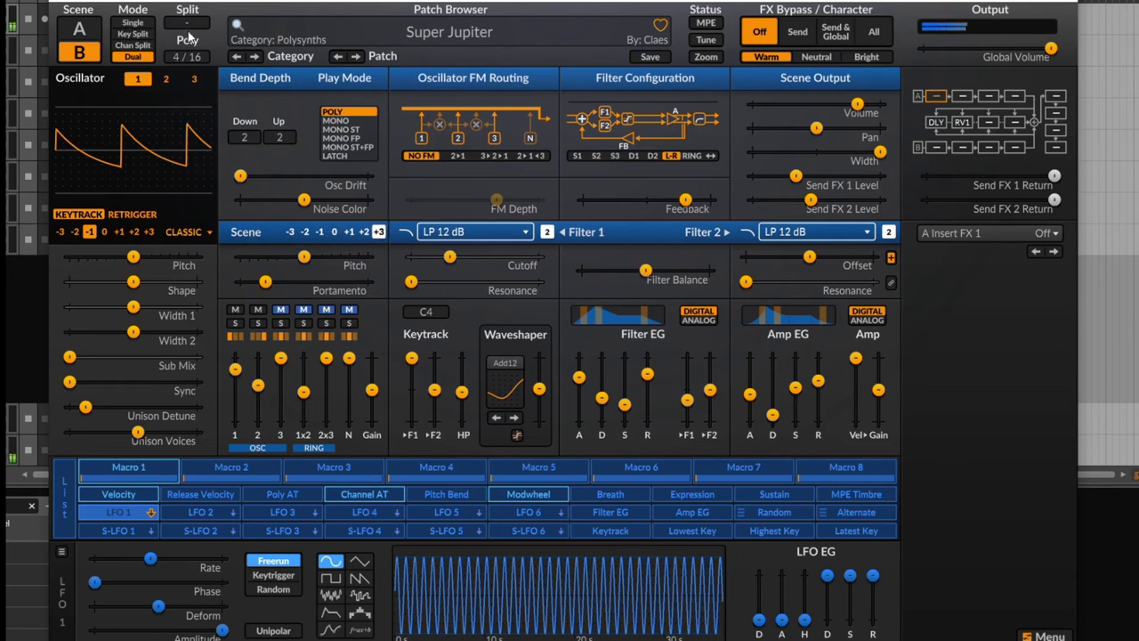
- Raise scene B's output volume in Single mode, compare it with scene A, and return to Dual mode
click(133, 22)
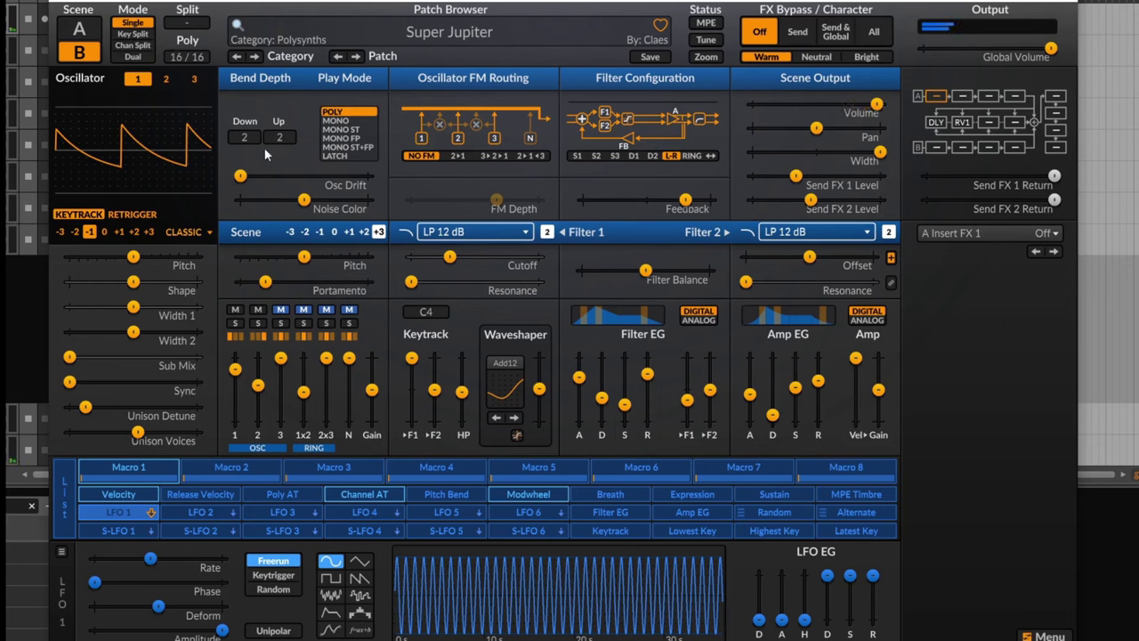
click(80, 29)
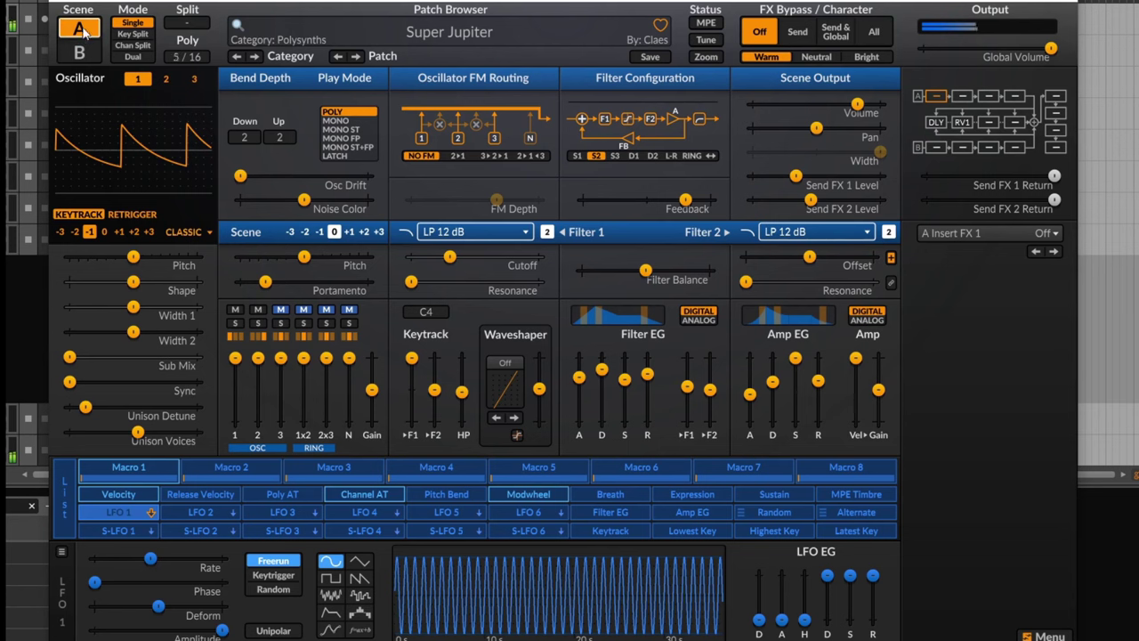
click(80, 55)
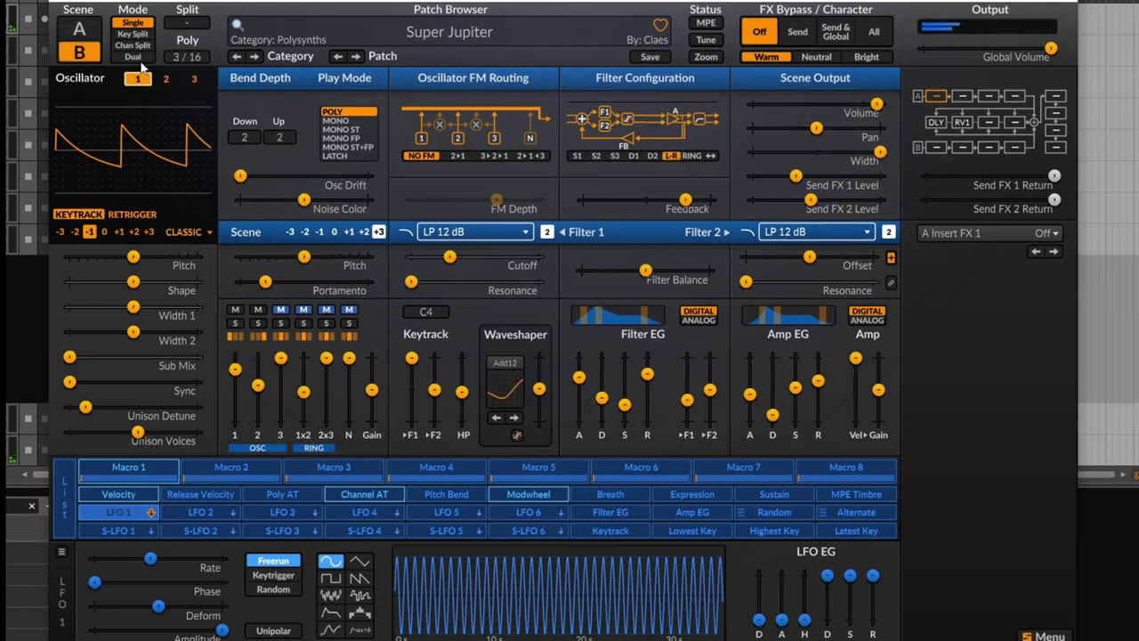
click(132, 56)
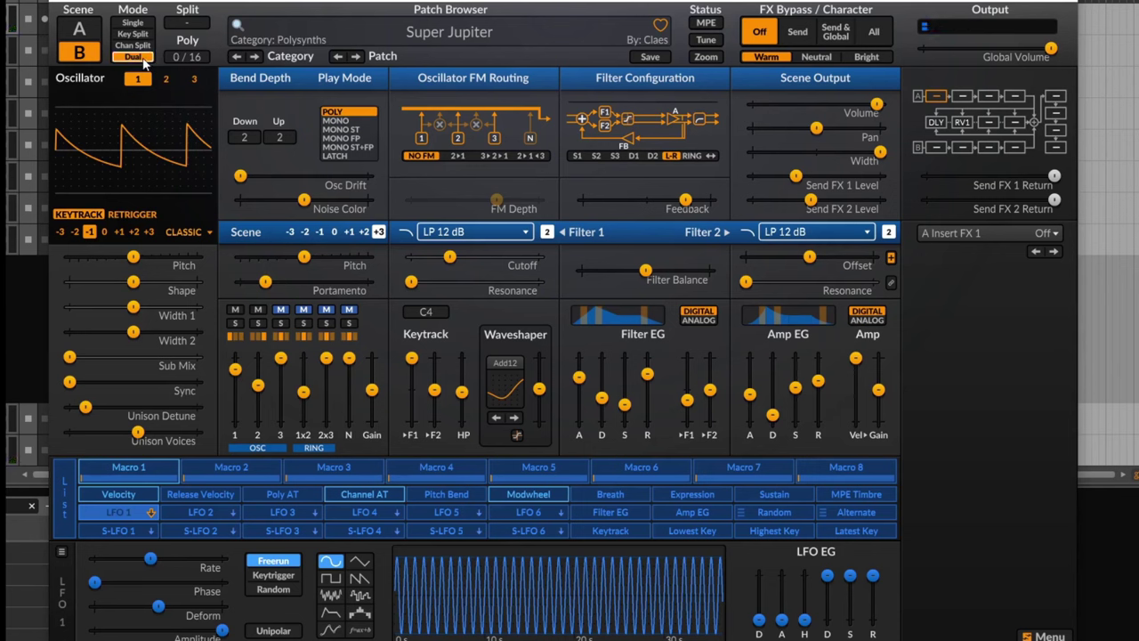
- Try polyphony limits of 2 and 64 voices
drag(192, 59, 192, 98)
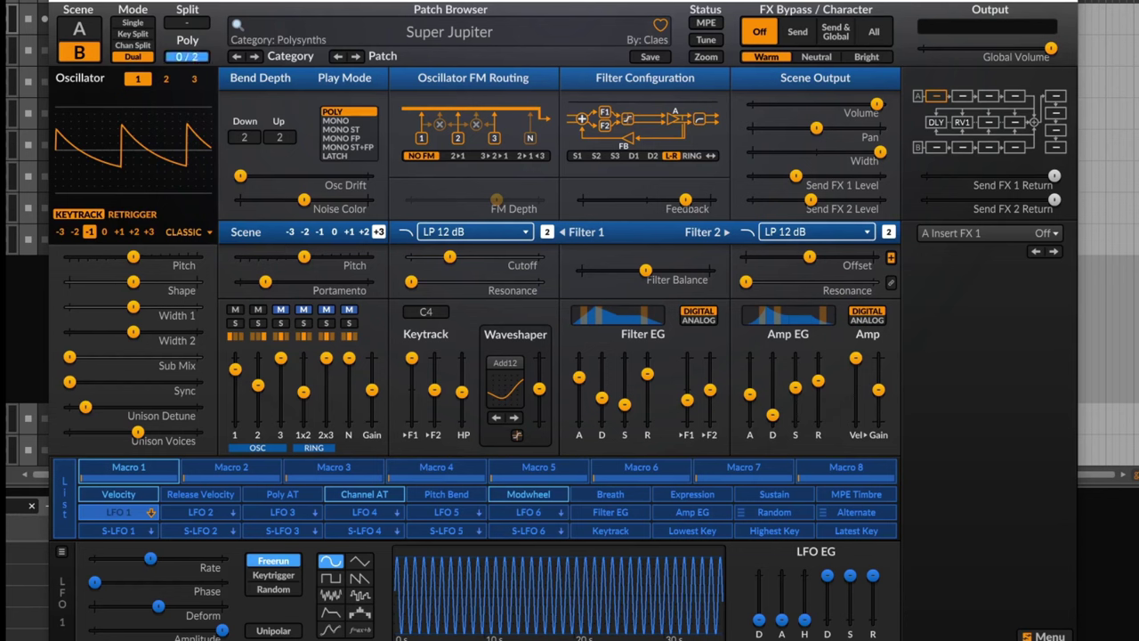
drag(192, 98, 189, 50)
- Restore scene B's oscillator 1, oscillator 2 and 1x2 ring levels to 0 dB and the polyphony limit to 16
drag(257, 385, 235, 364)
mouse_move(309, 402)
drag(309, 402, 308, 367)
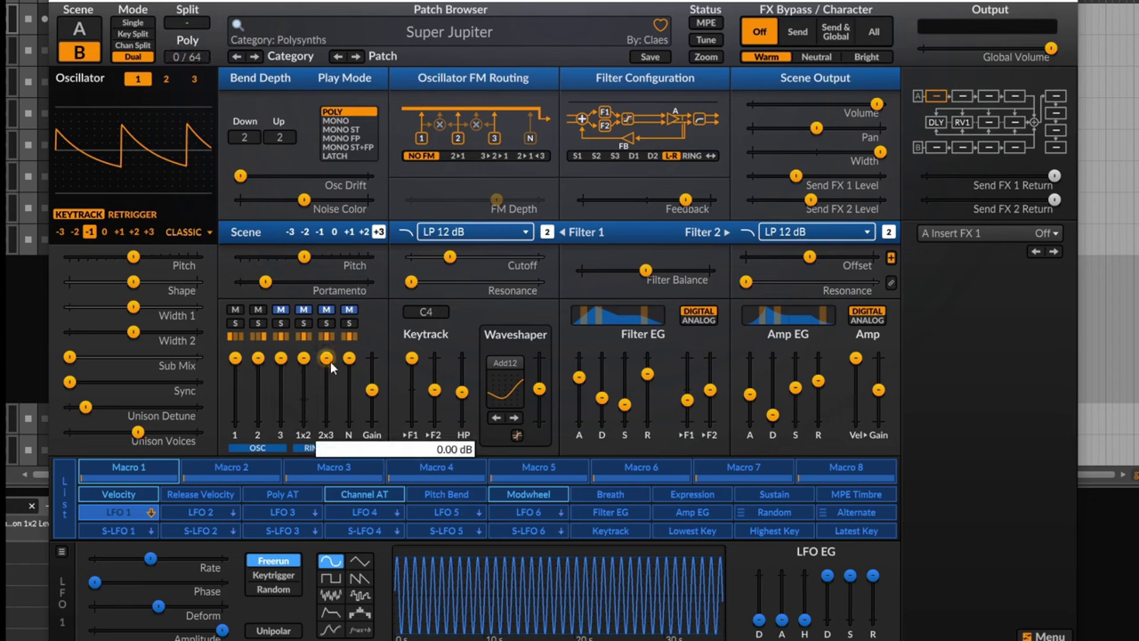
drag(187, 56, 104, 206)
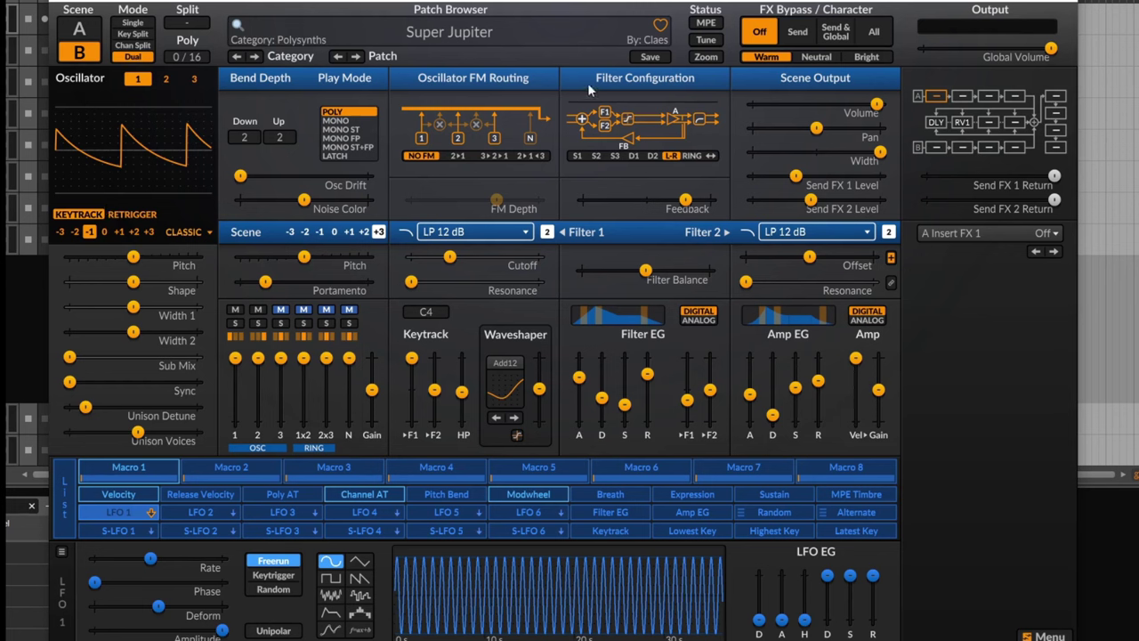
- Look through the factory, third-party and user patch categories in the patch browser and close the list
click(452, 32)
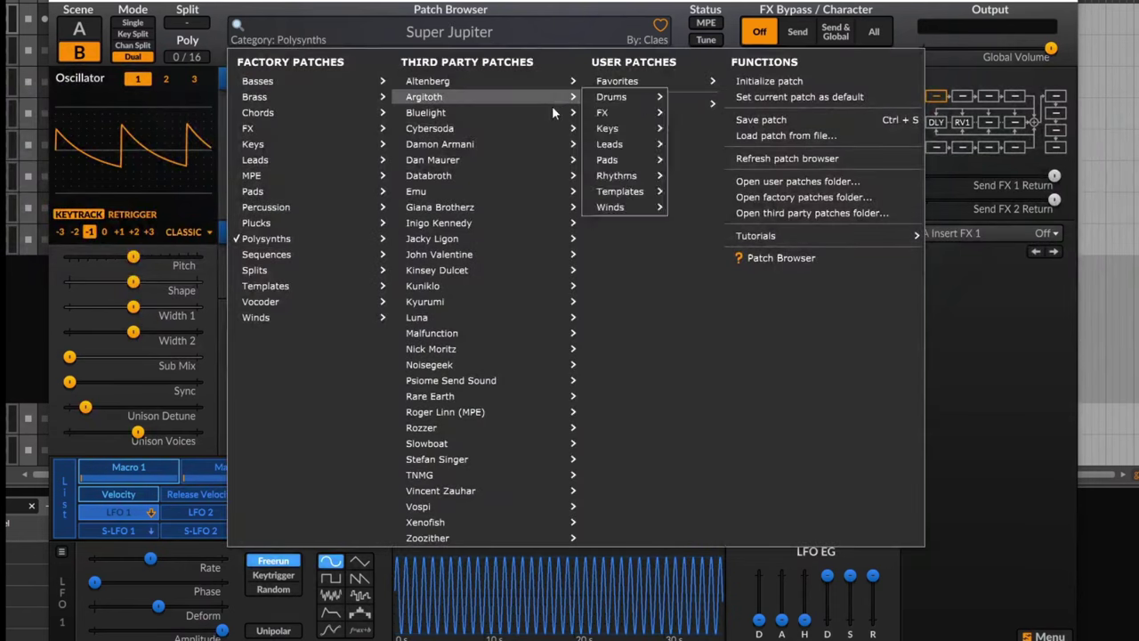
mouse_move(545, 127)
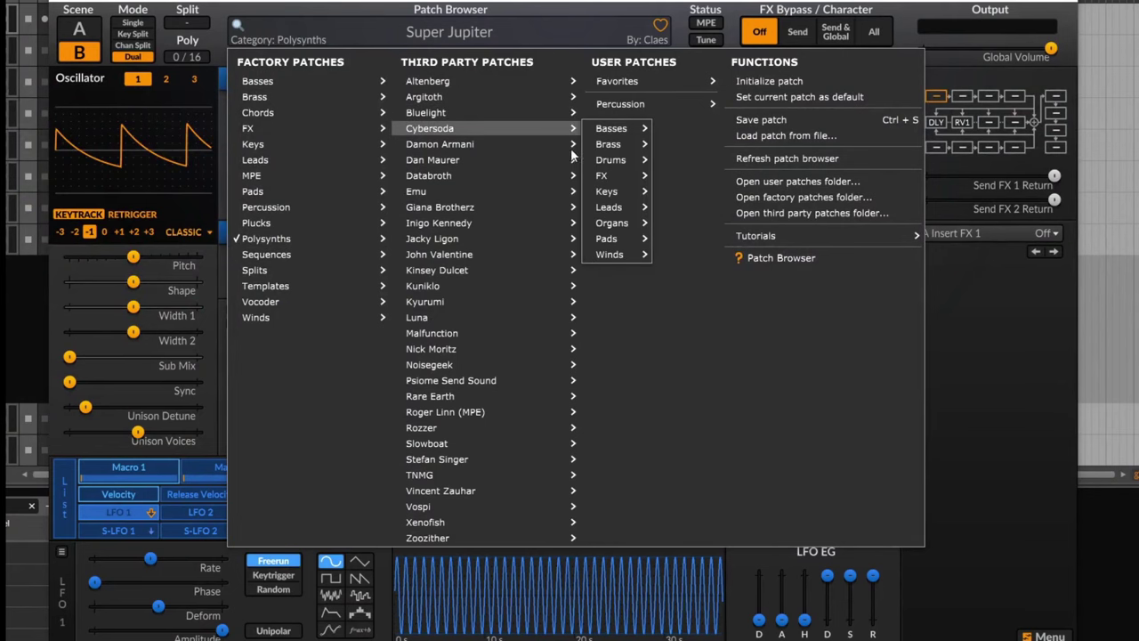
mouse_move(314, 176)
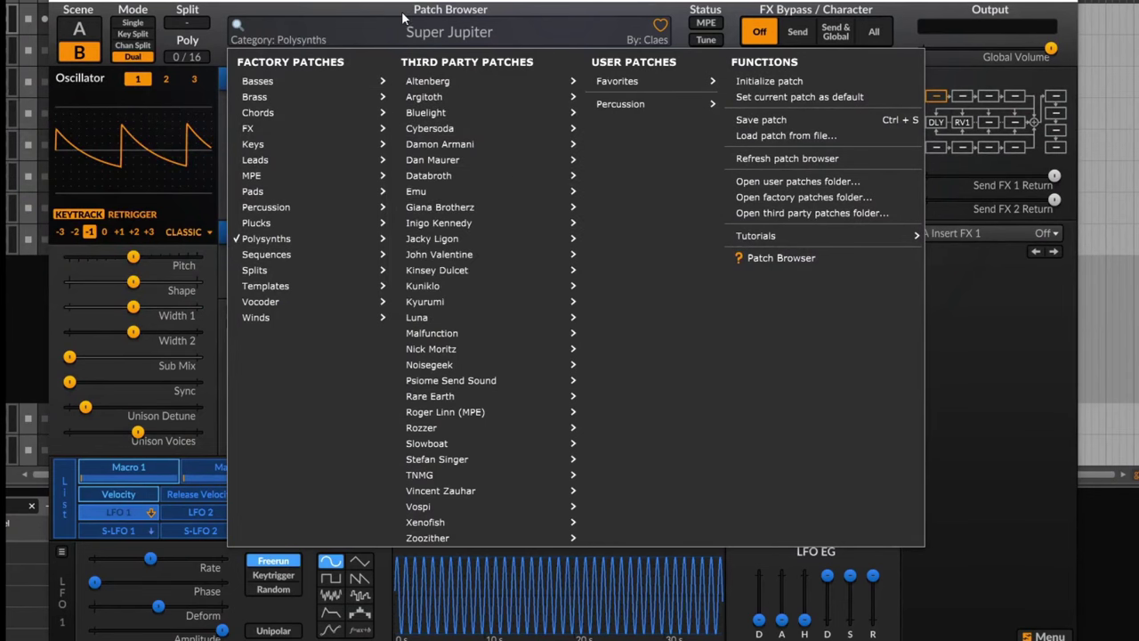
click(371, 14)
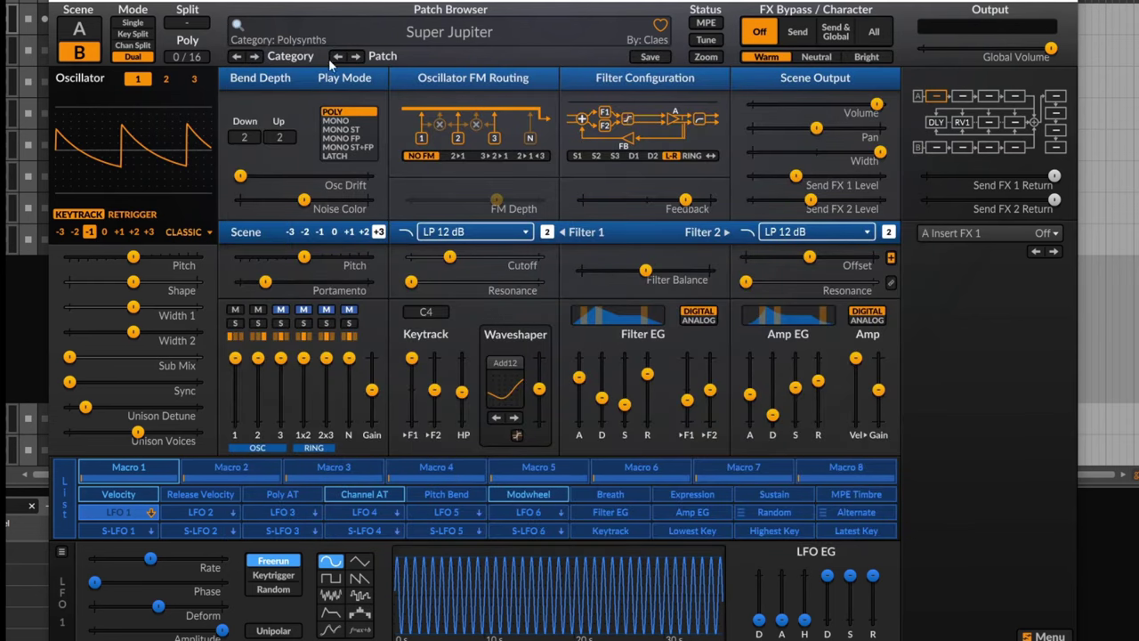
- Advance to the Sequences patch category and load Acid Seq 1
click(257, 57)
click(237, 56)
click(254, 56)
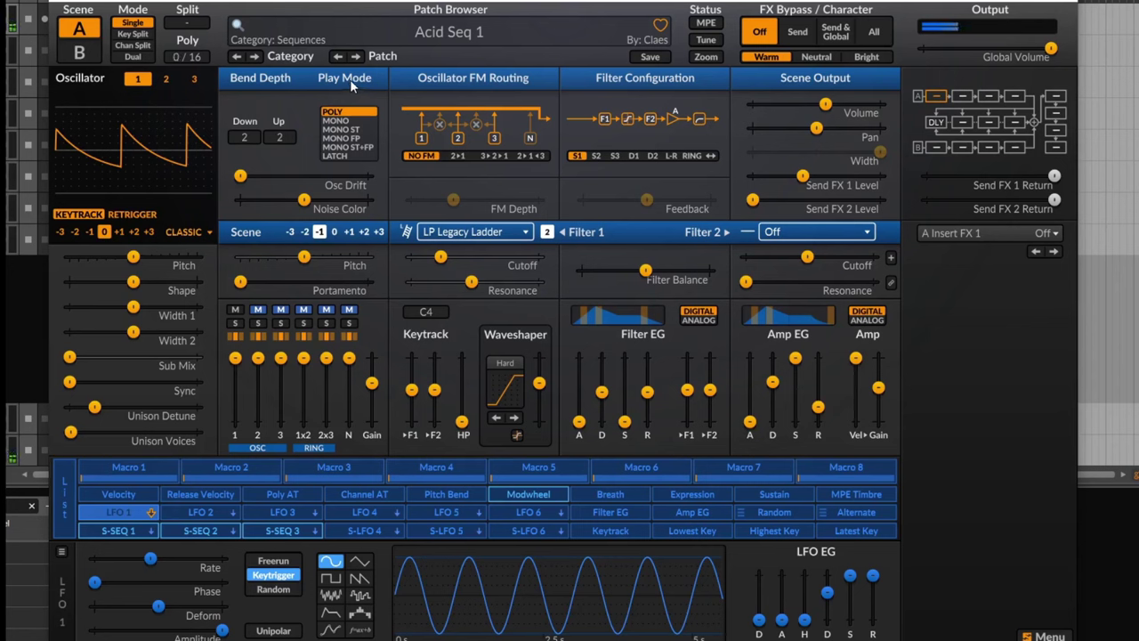
- Audition successive patches in the Sequences category, including Acid Seq 2, Barrelish and Bell Seq, until Calm is loaded
click(357, 56)
click(356, 56)
click(357, 56)
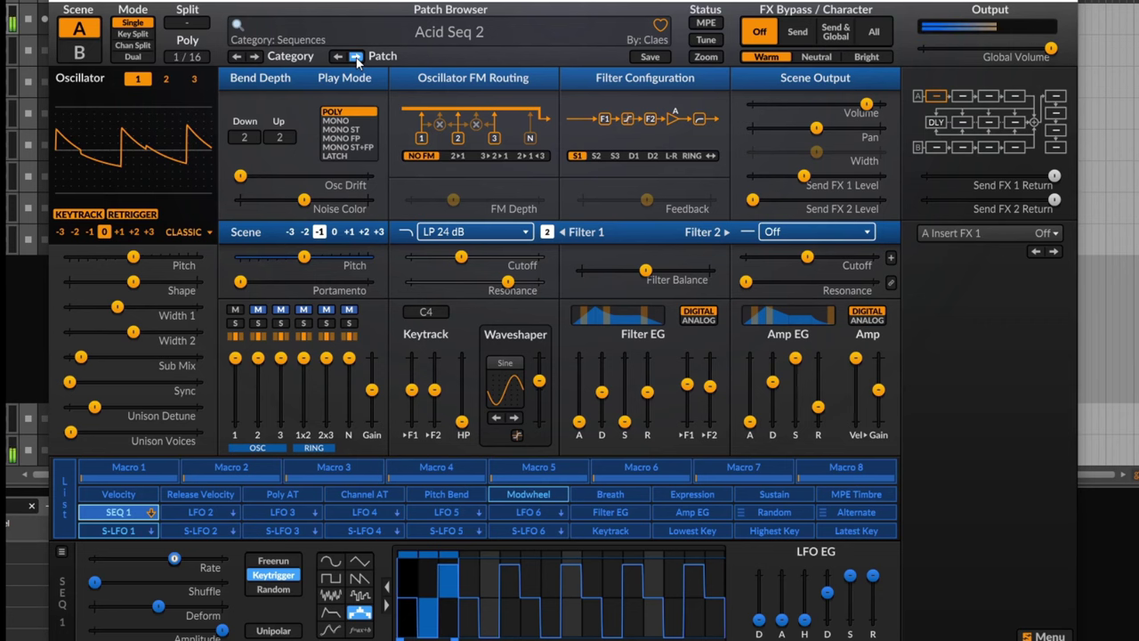
click(357, 56)
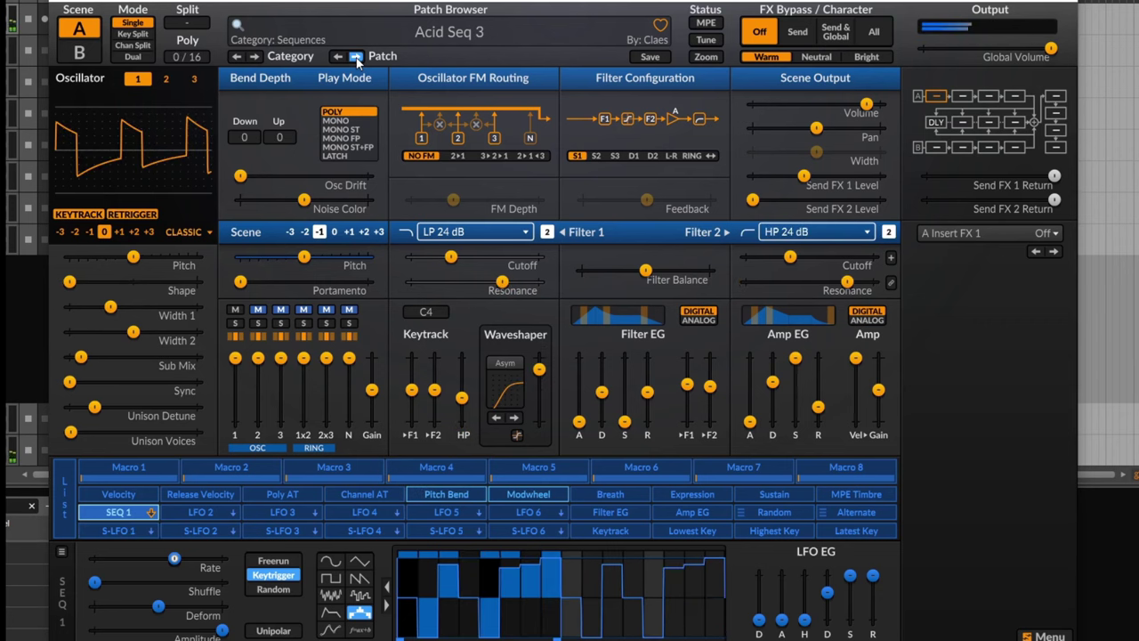
click(357, 56)
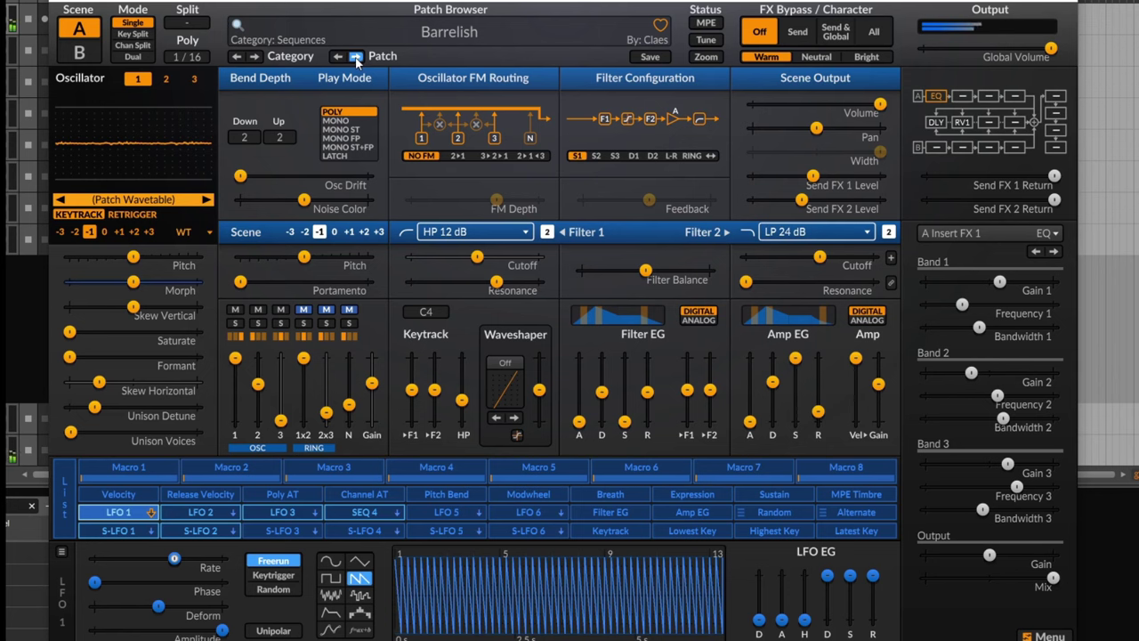
click(356, 56)
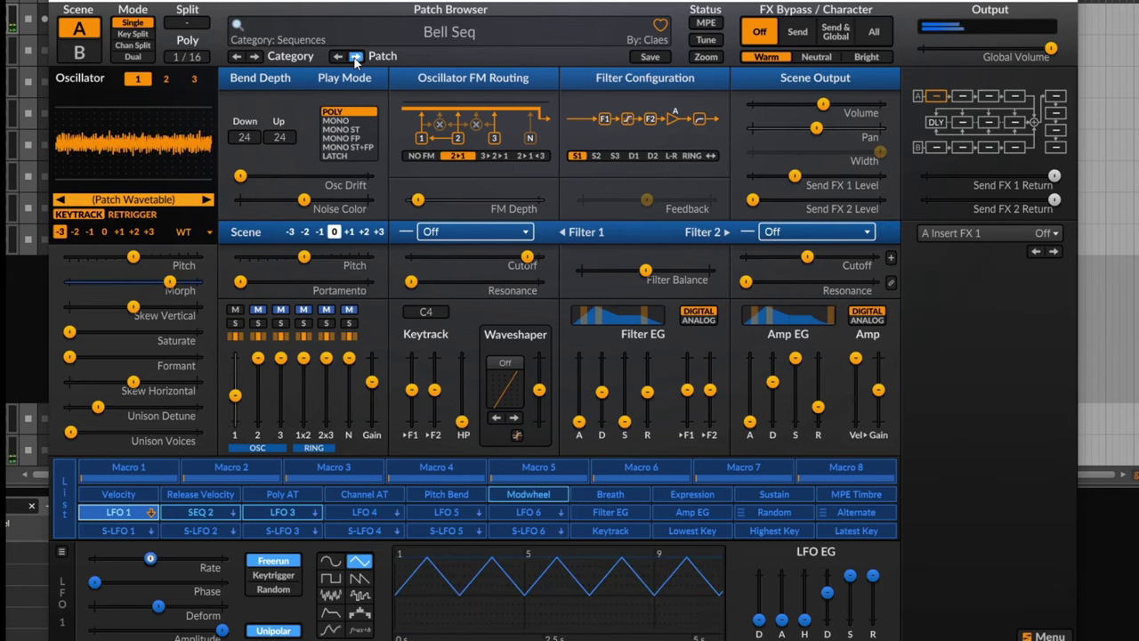
click(356, 56)
click(356, 56)
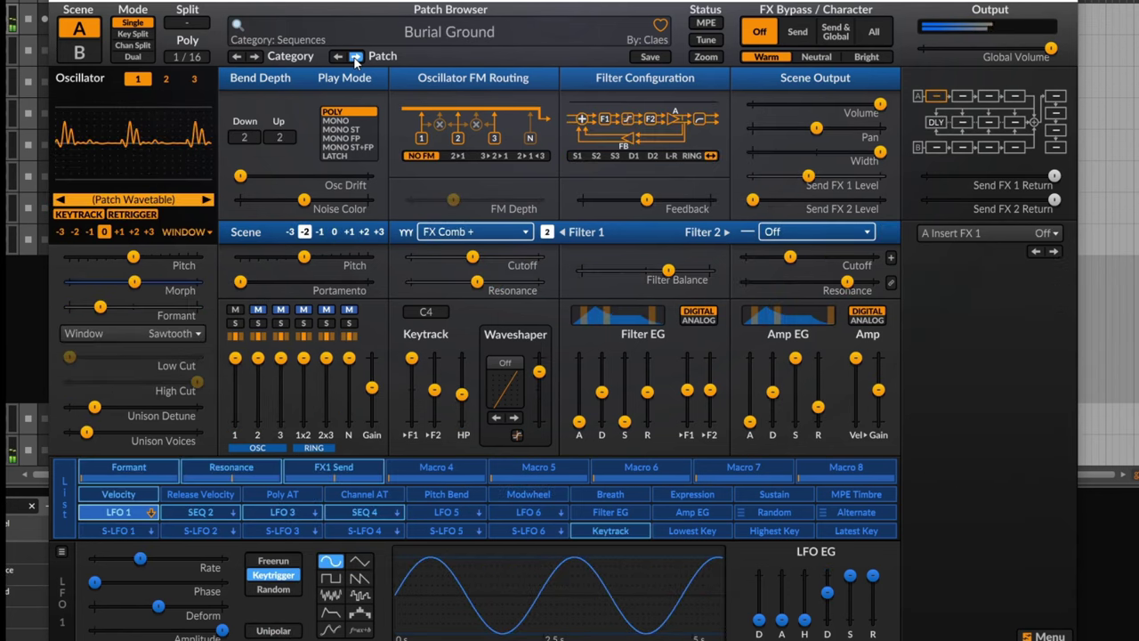
click(356, 56)
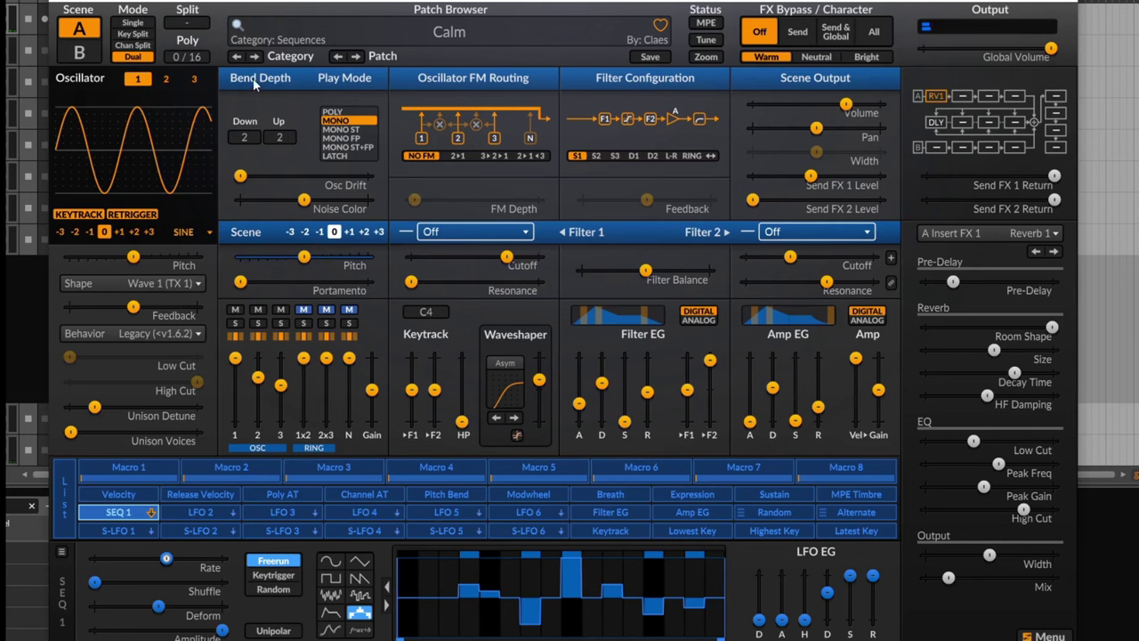
- Step back through the patch categories to Plucks and advance through its patches until Bell 1 is loaded
click(255, 56)
click(237, 56)
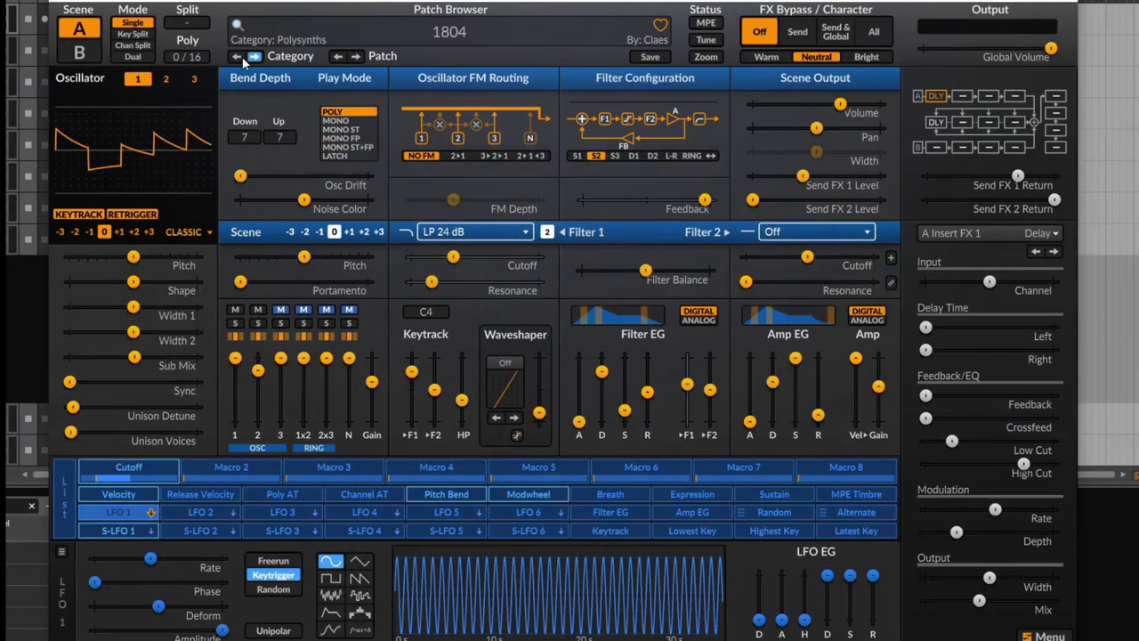
click(236, 56)
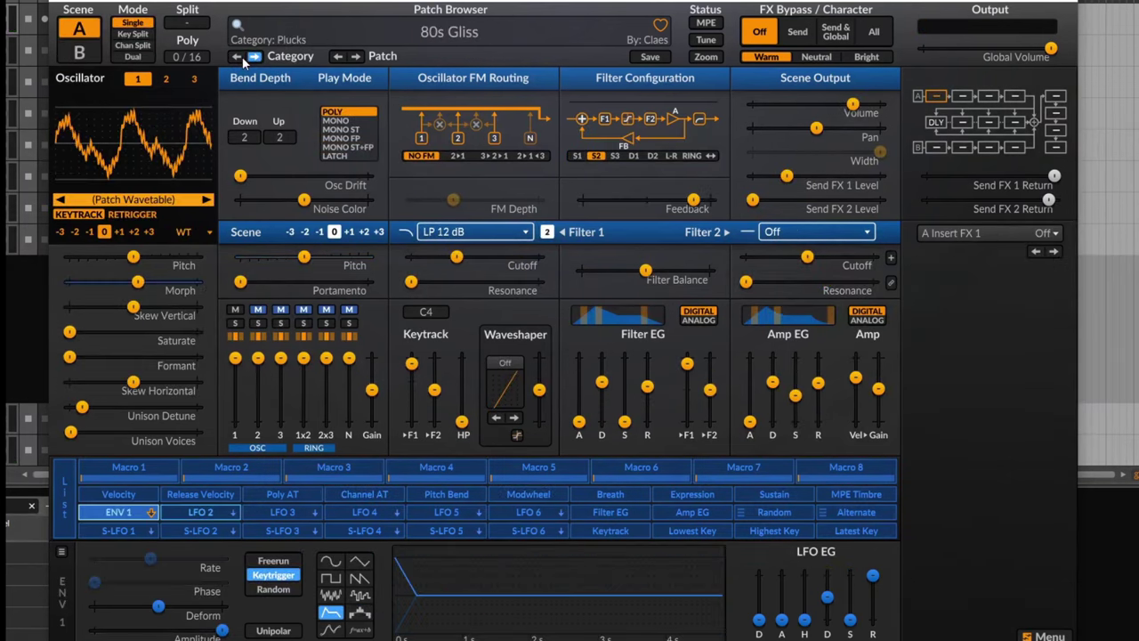
click(356, 56)
click(355, 56)
click(356, 56)
click(356, 56)
click(356, 56)
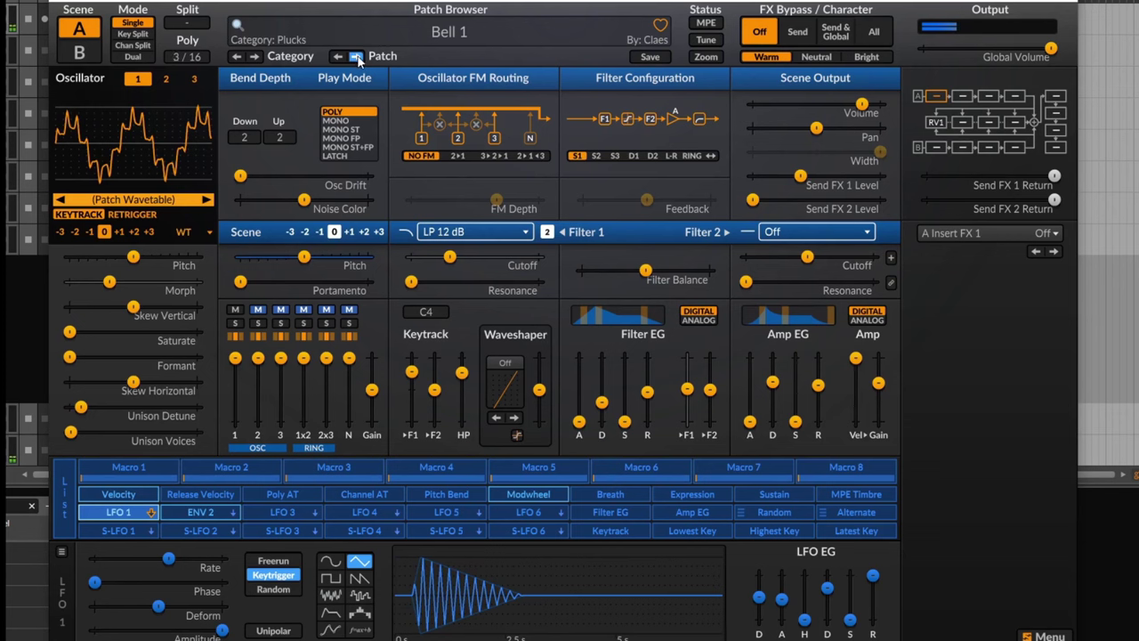
- Start saving the current patch under the name "cool bell" and cancel the save
click(650, 57)
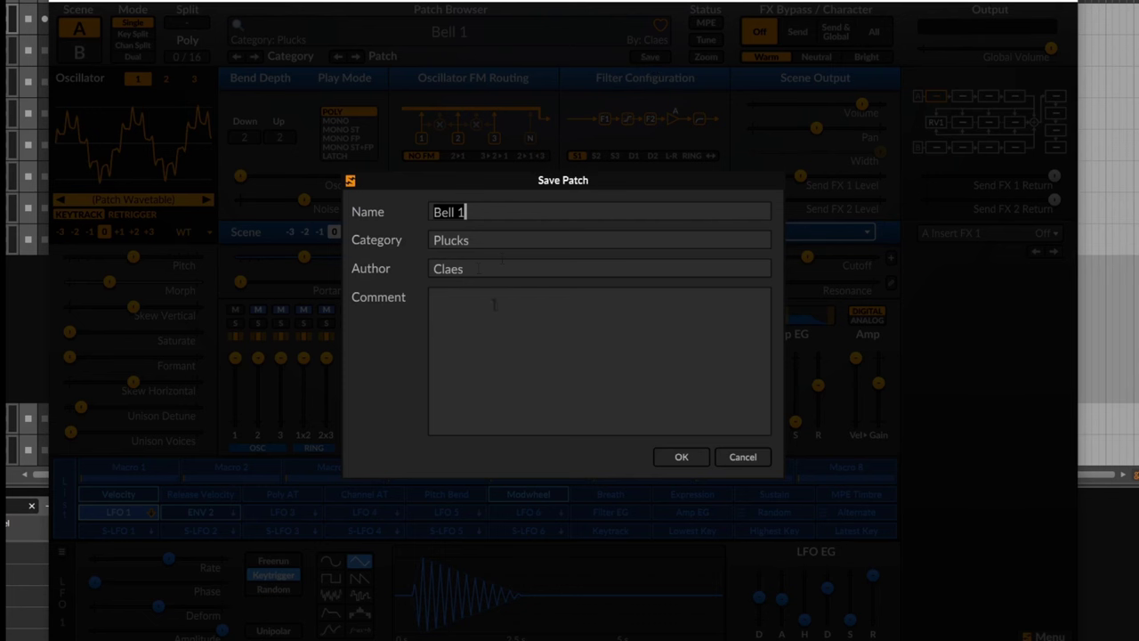
key(Home)
key(shift+End)
text(cool bell)
click(752, 457)
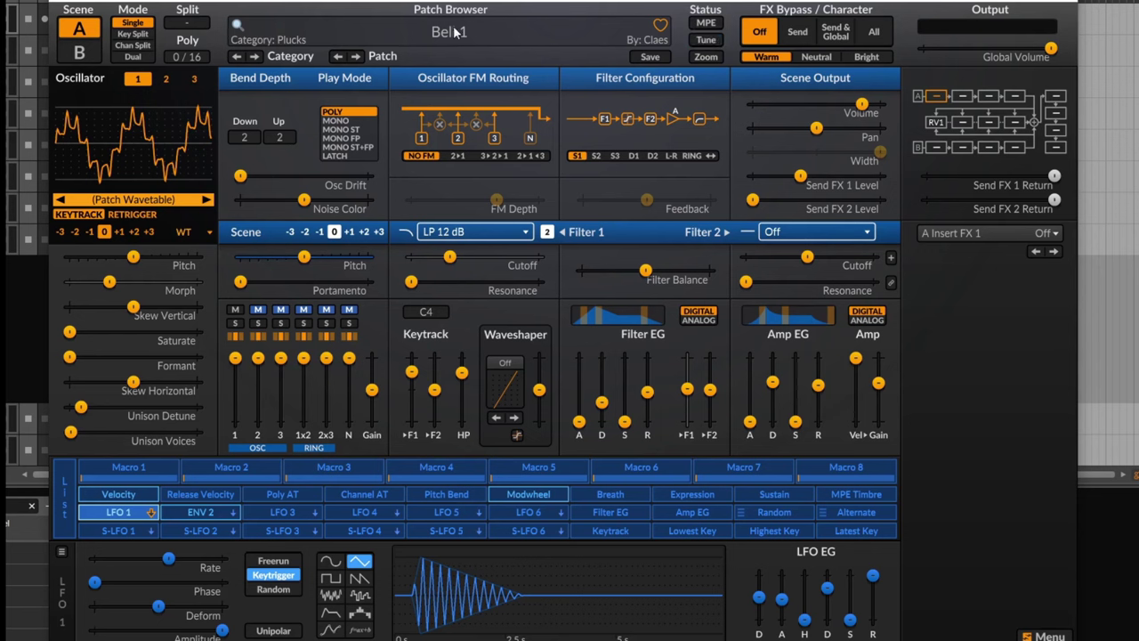
- Search the patch browser for "Supersaw" and load the JP8K Supersaw patch
click(237, 25)
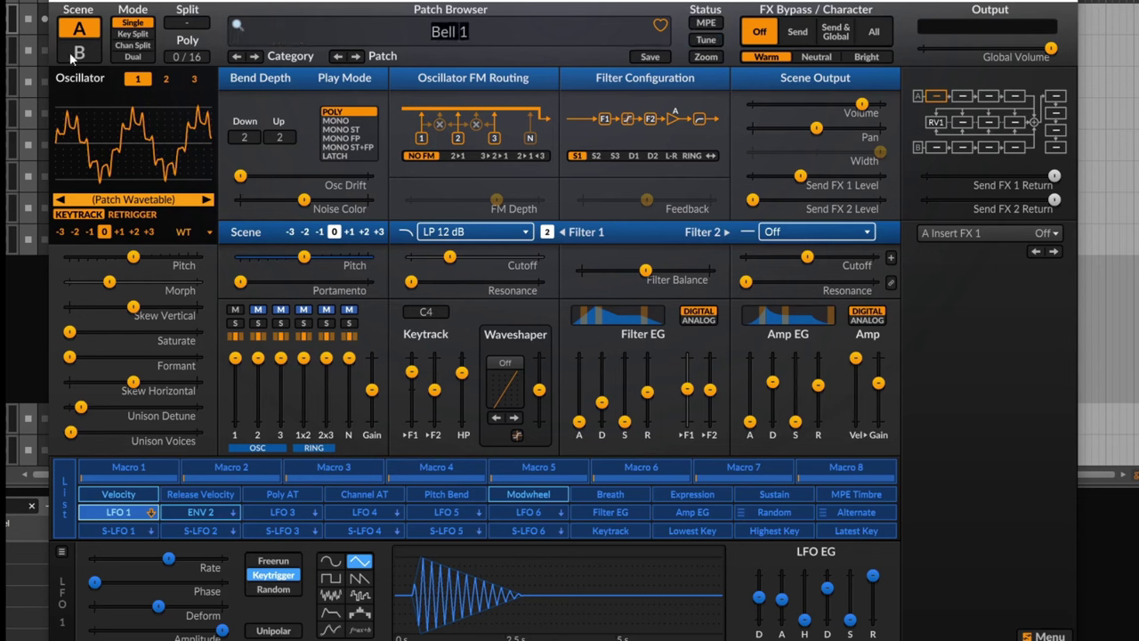
click(488, 32)
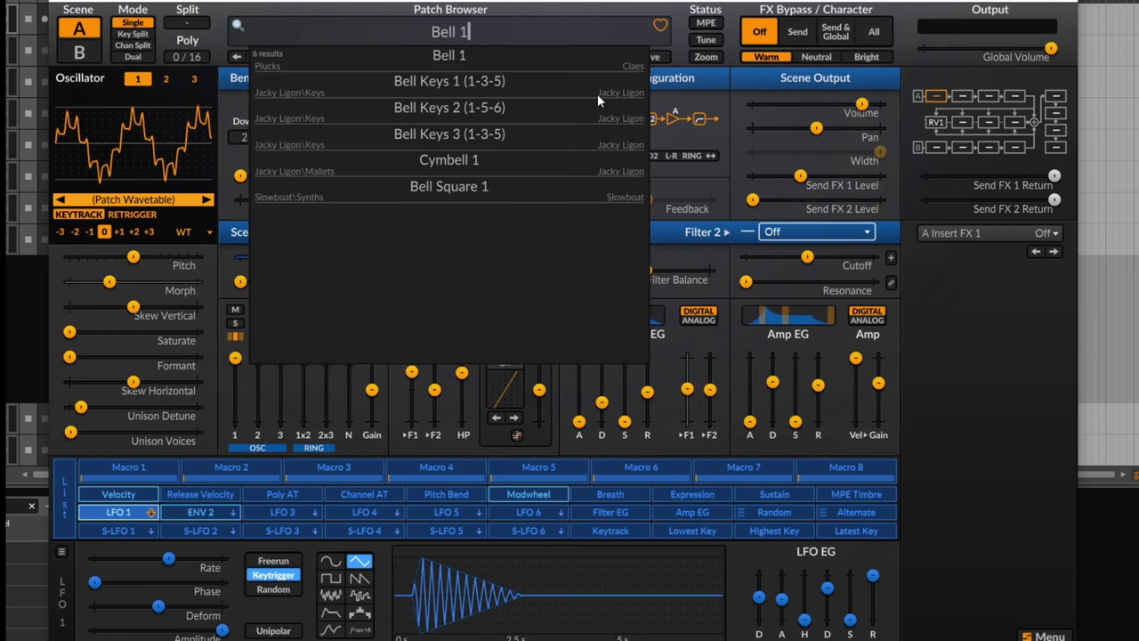
key(BackSpace)
key(BackSpace)
key(BackSpace)
key(BackSpace)
key(BackSpace)
key(BackSpace)
text(Supersaw)
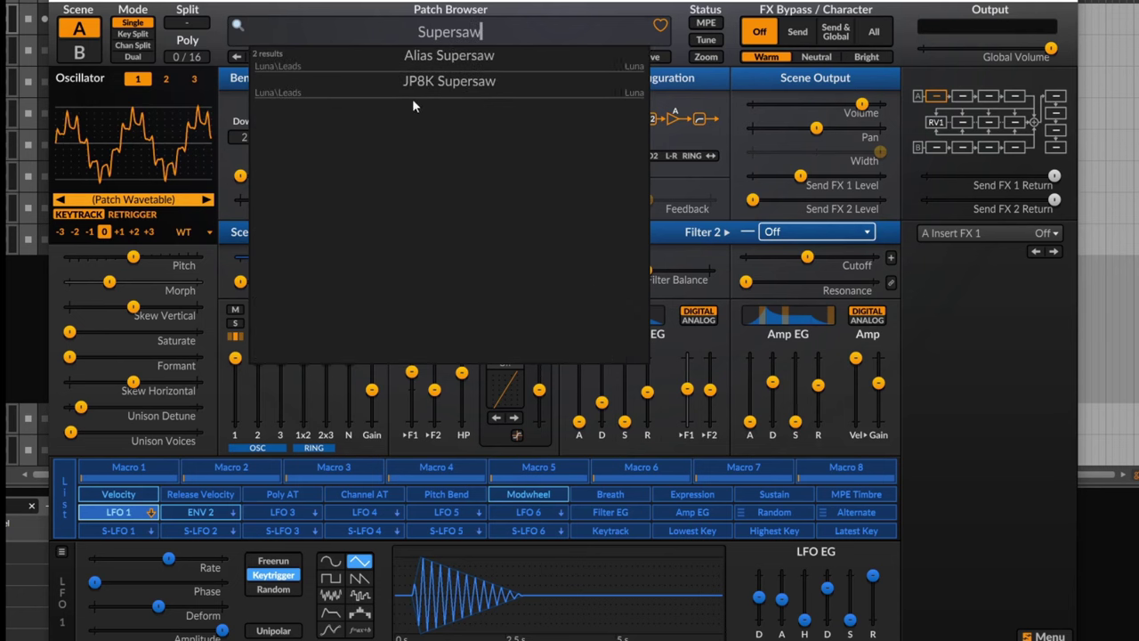
click(486, 82)
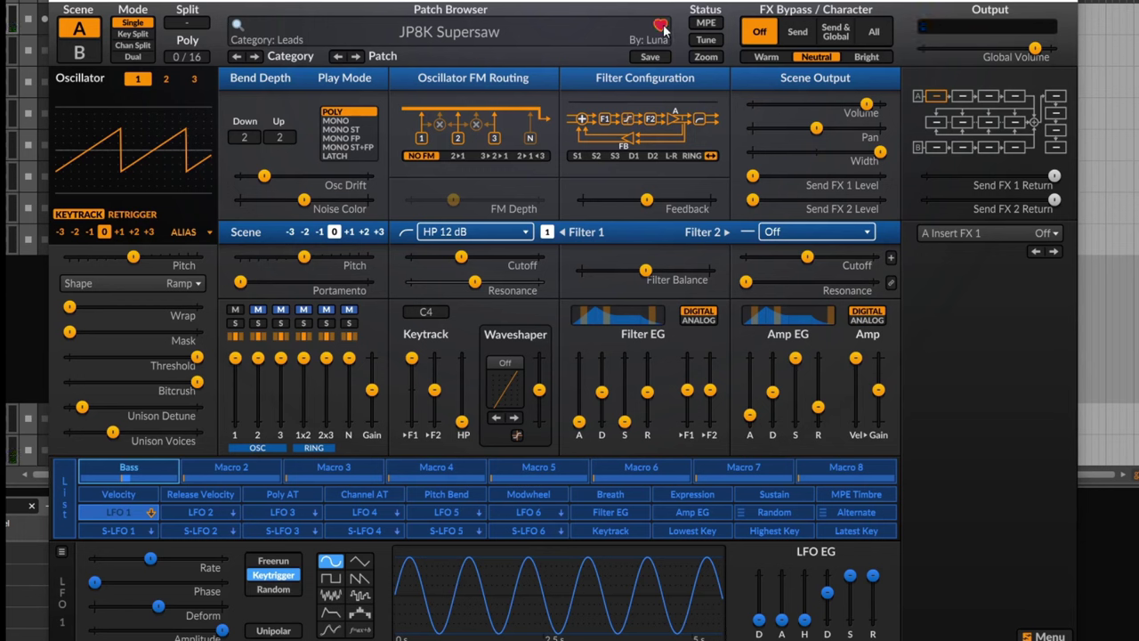
- Remove JP8K Supersaw from the favorites and check the Favorites list in the user patches
click(438, 34)
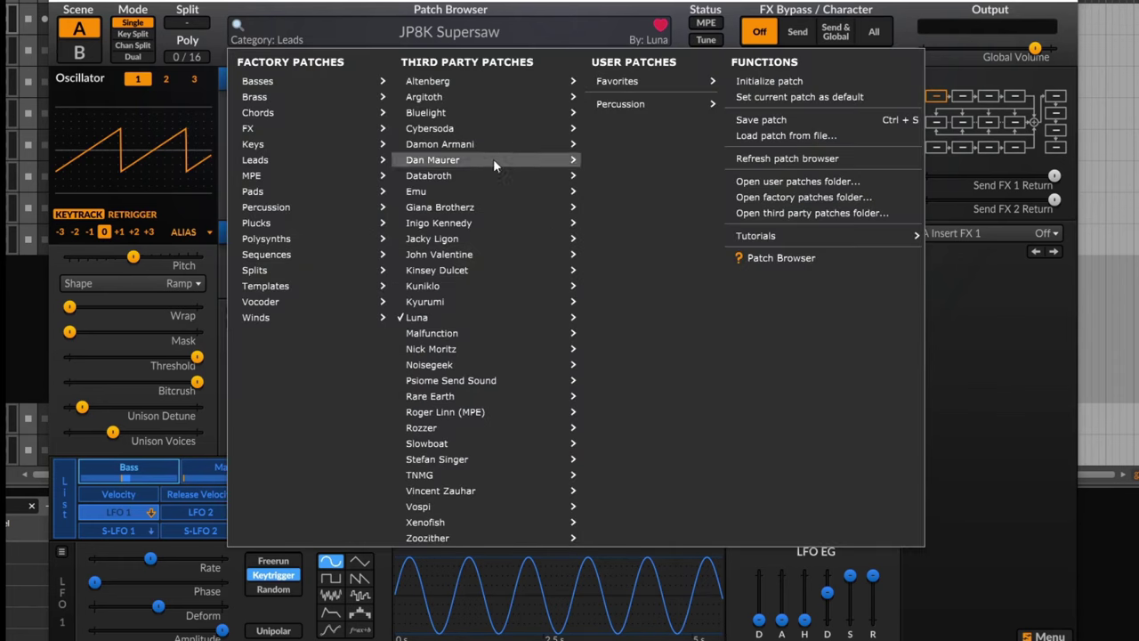
click(646, 37)
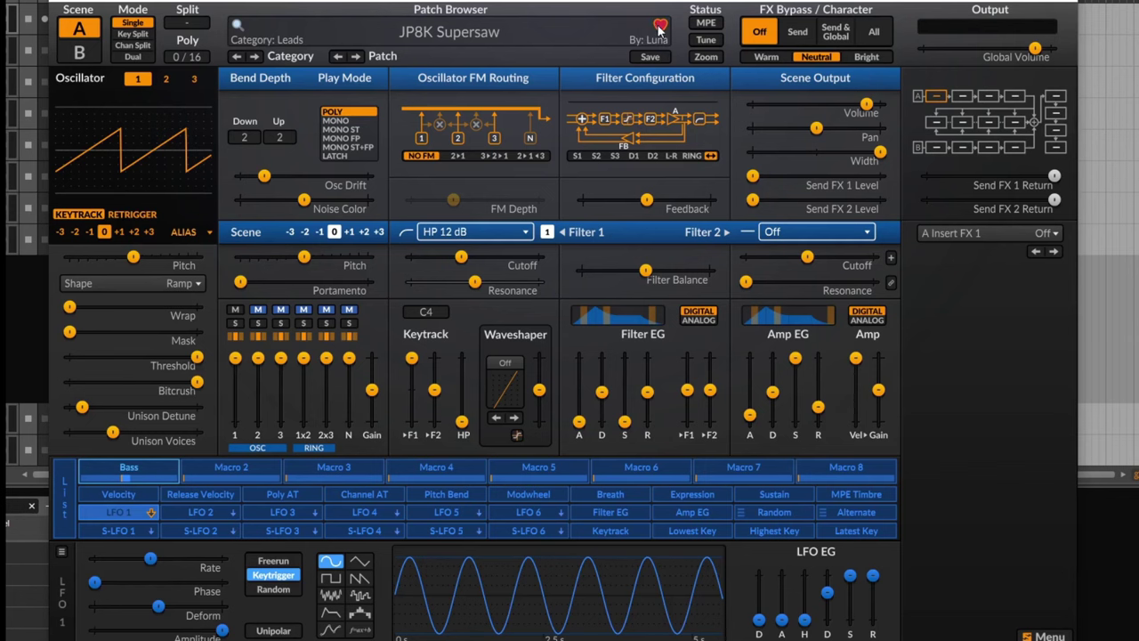
click(424, 32)
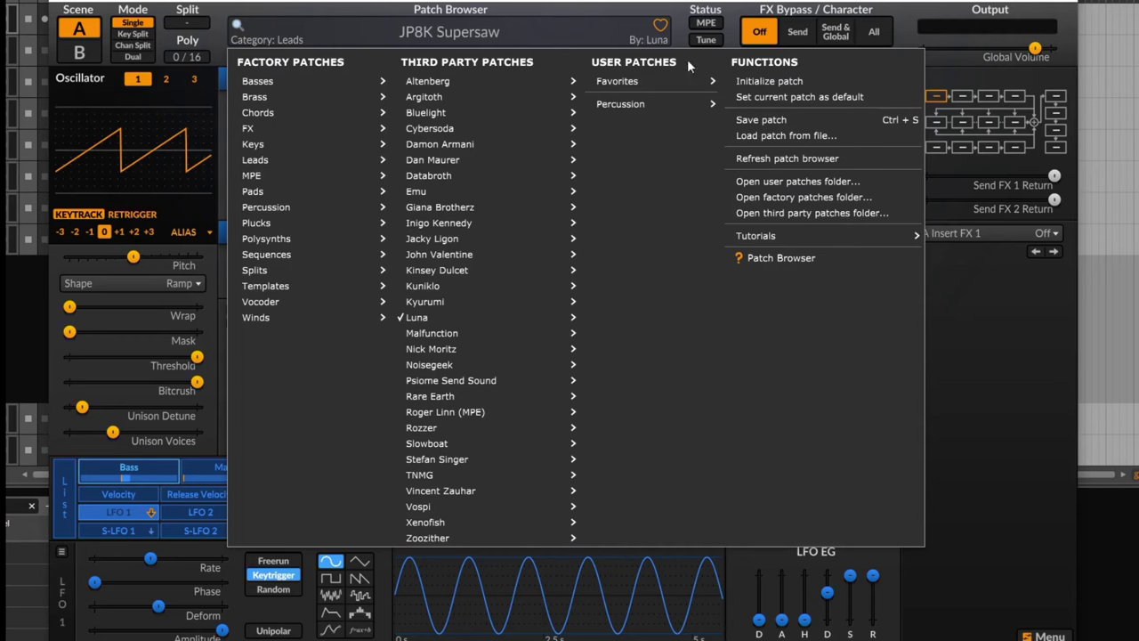
mouse_move(687, 82)
click(564, 14)
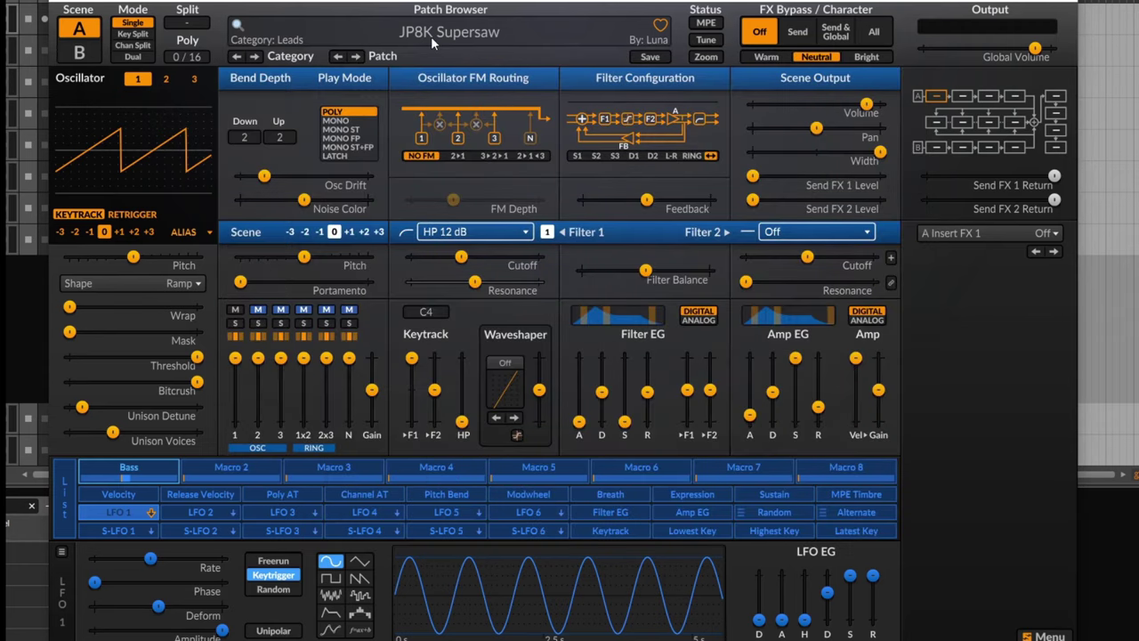
- Mark JP8K Supersaw as a favorite again and show the user patches' Favorites list
click(659, 25)
click(462, 40)
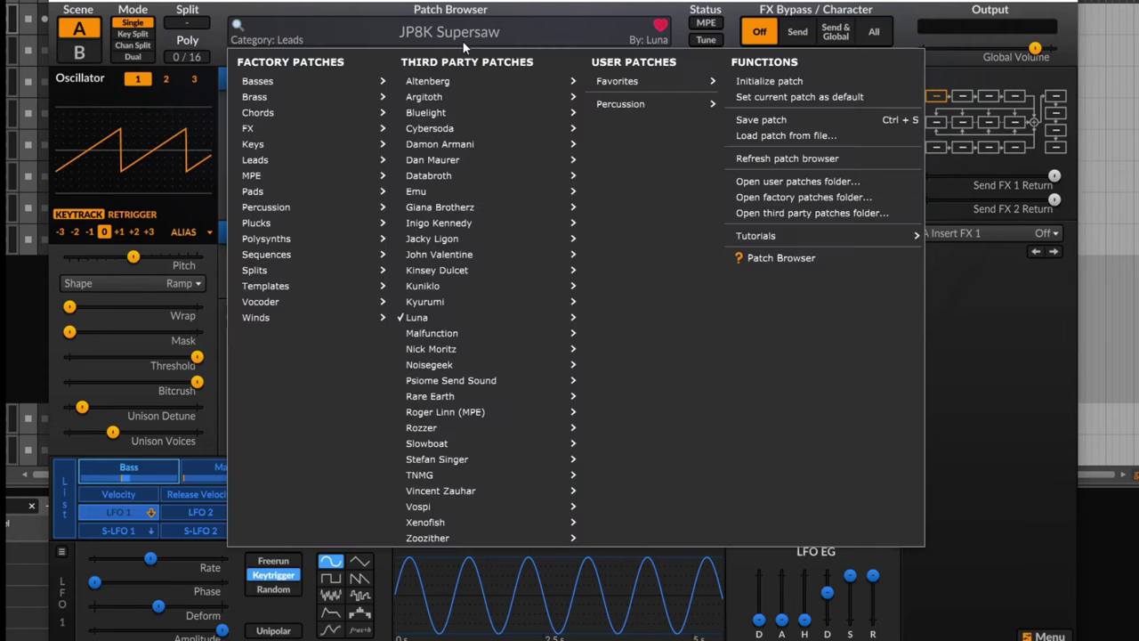
mouse_move(679, 78)
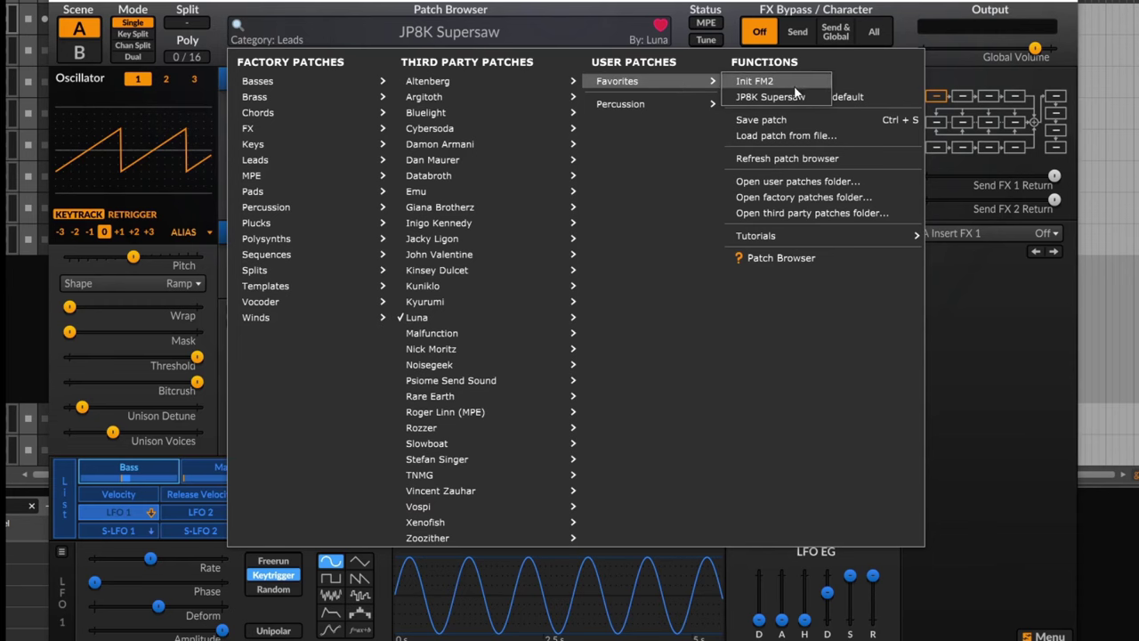
- Look over the patch categories and load Layered Kick from the user Percussion patches
mouse_move(323, 98)
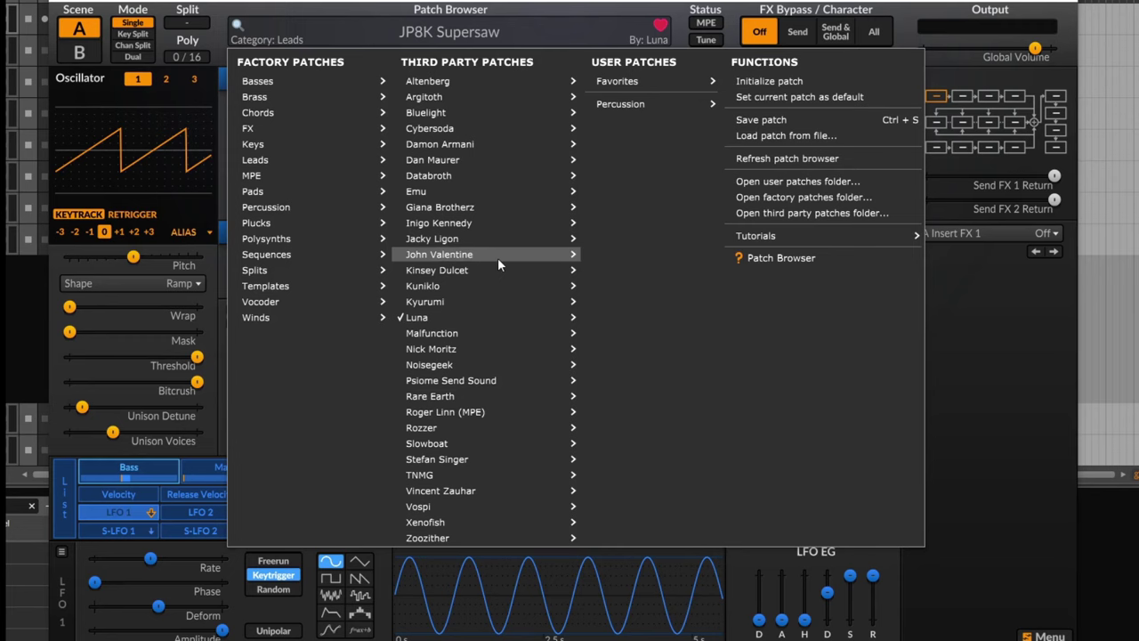
mouse_move(489, 286)
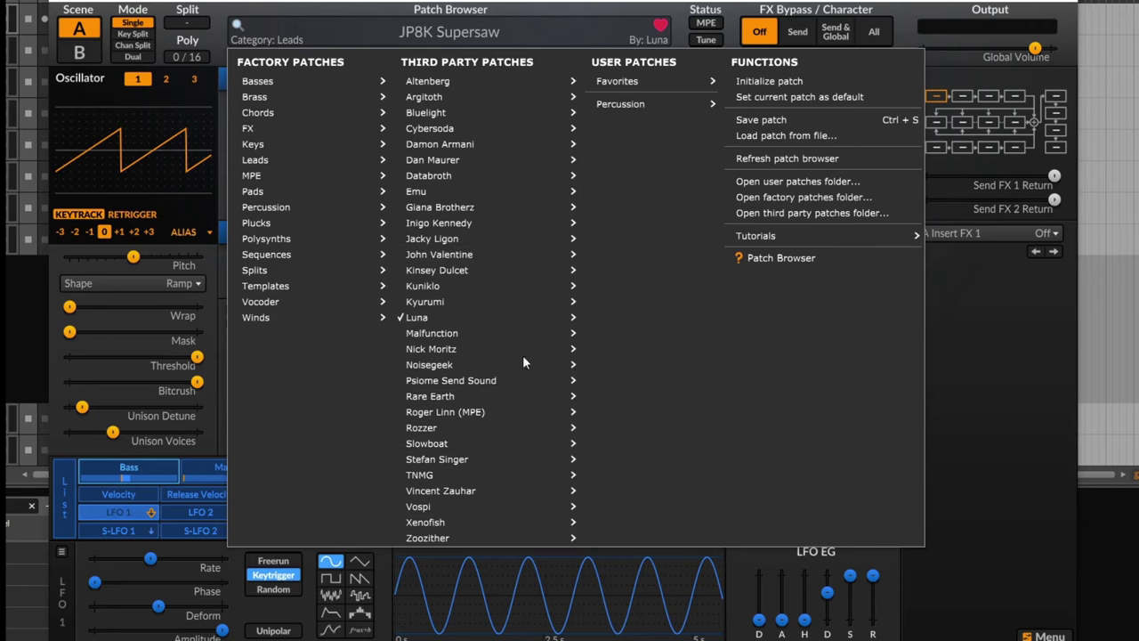
mouse_move(496, 267)
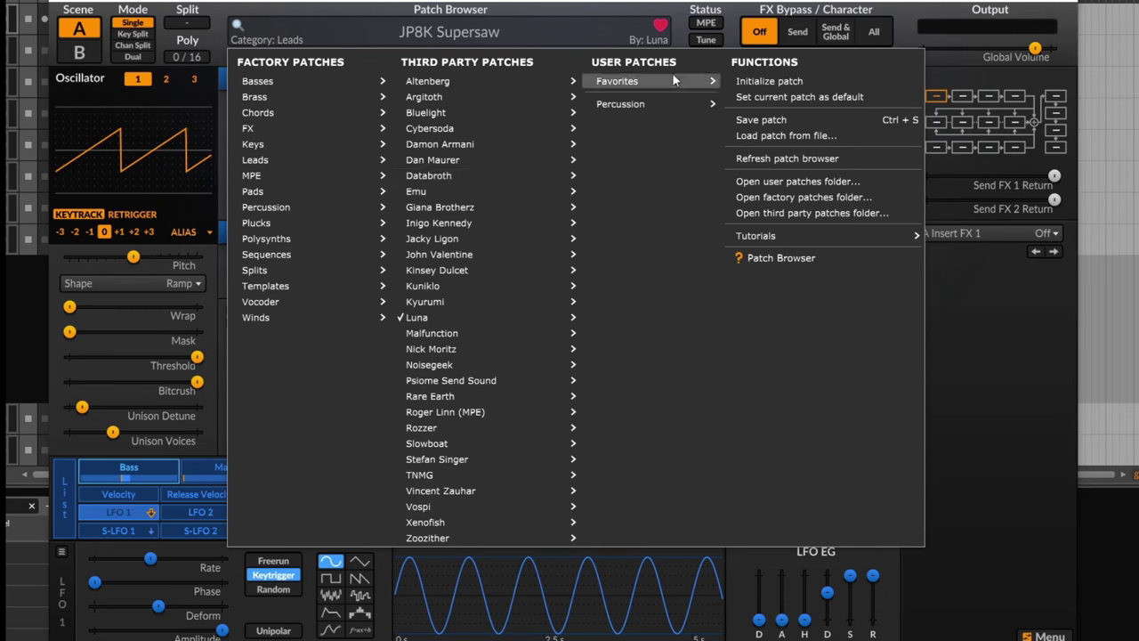
mouse_move(627, 108)
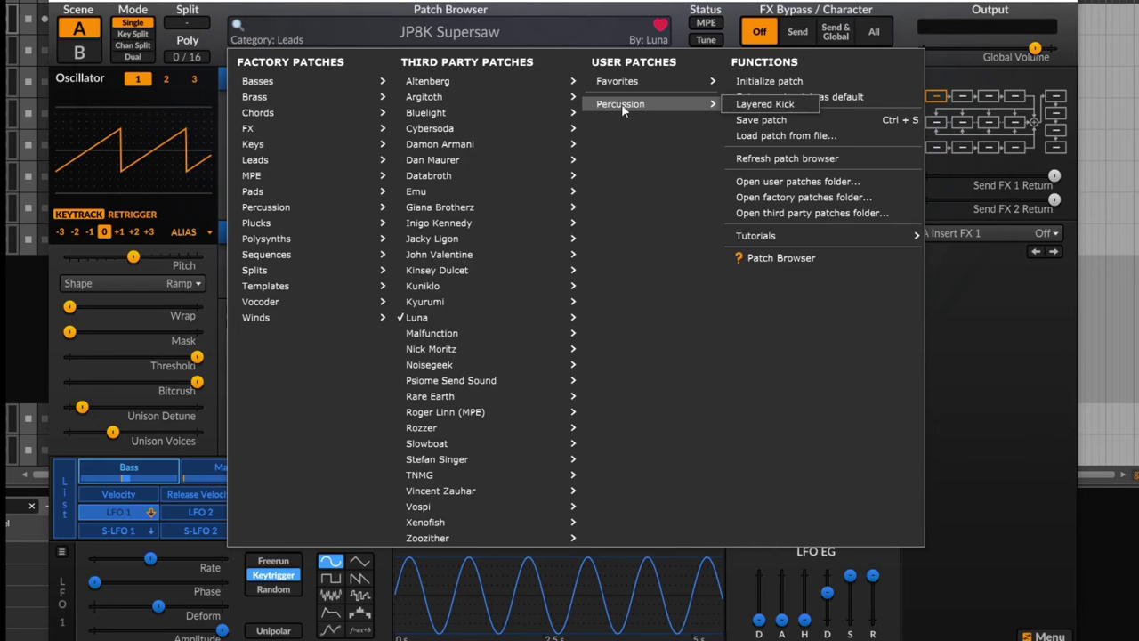
click(776, 107)
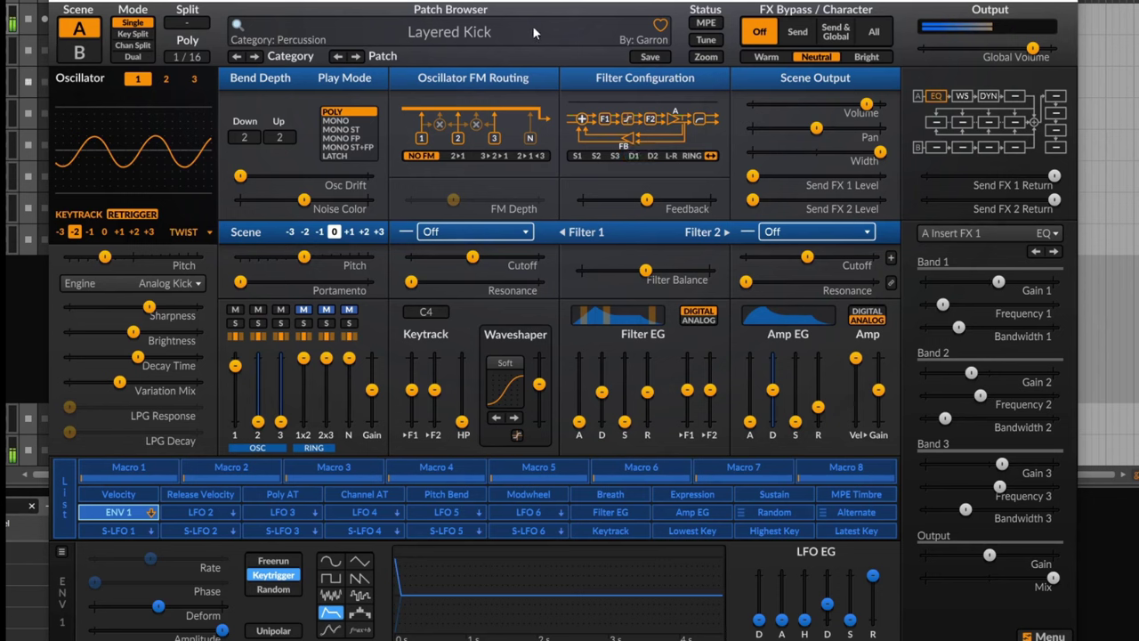
- Mark Layered Kick as a favorite and initialize the patch
click(654, 24)
click(511, 37)
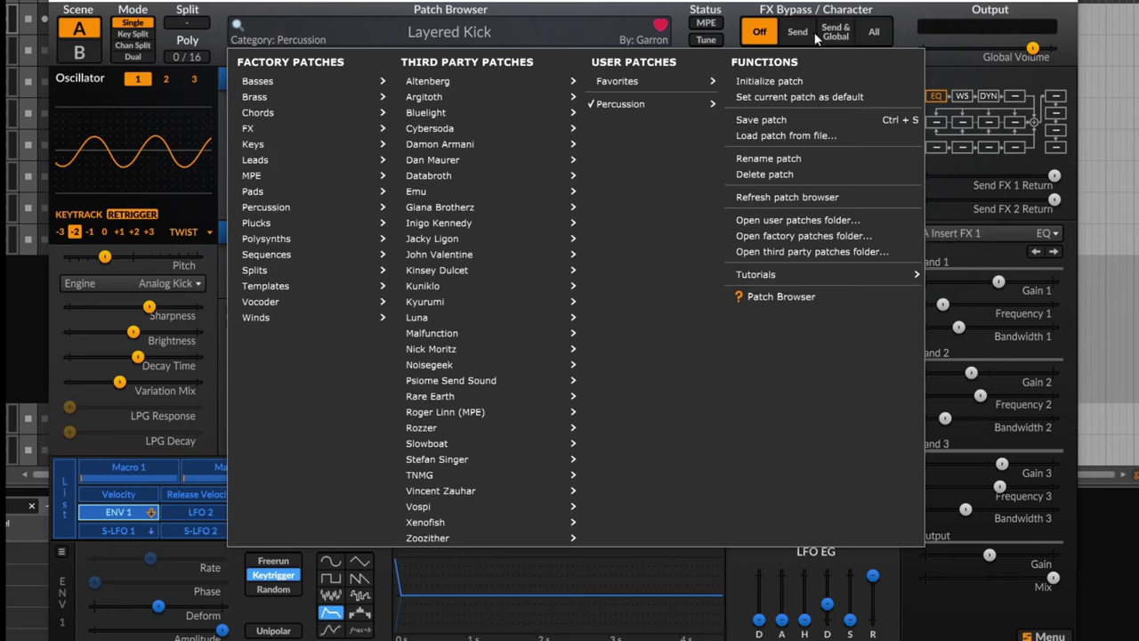
click(787, 81)
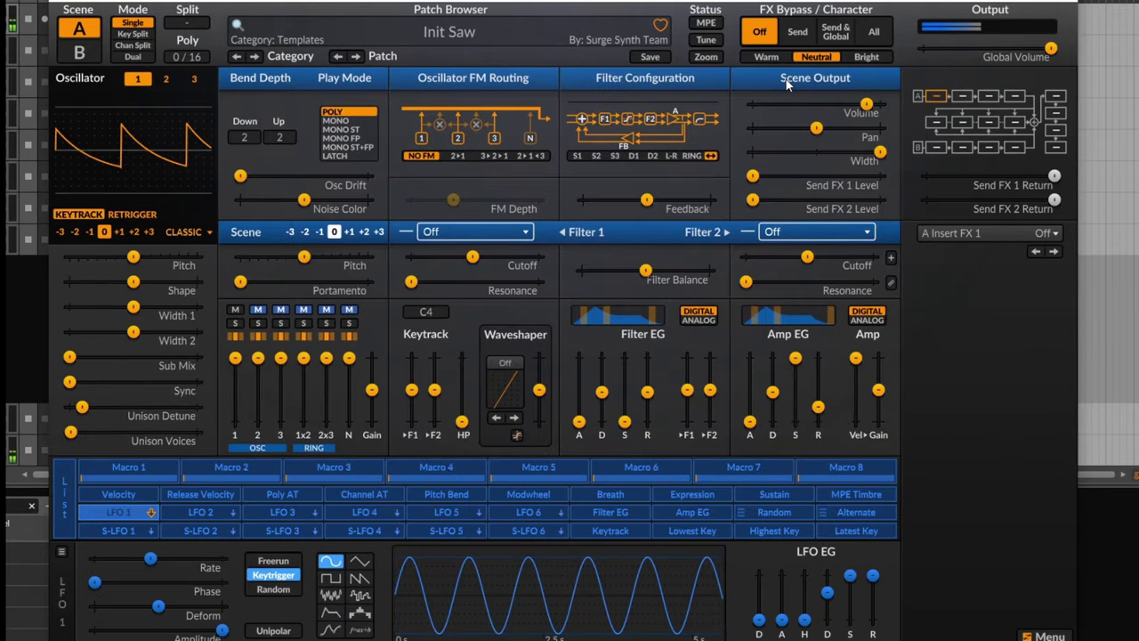
- Review the name, category, author and comment fields for saving the Init Saw patch and cancel the save
click(562, 31)
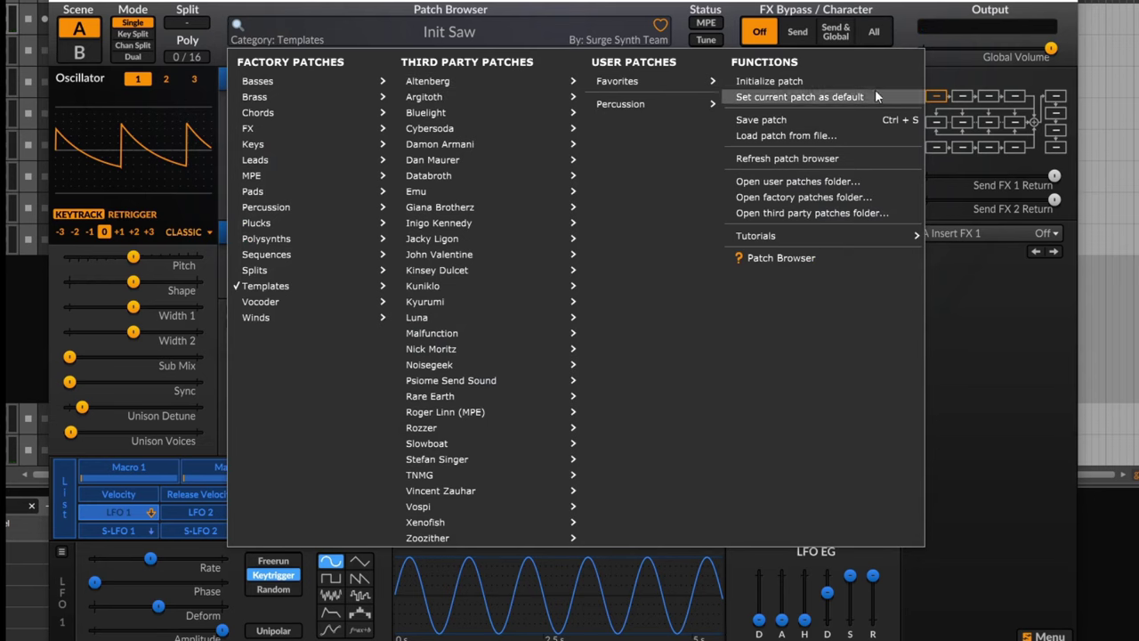
click(812, 120)
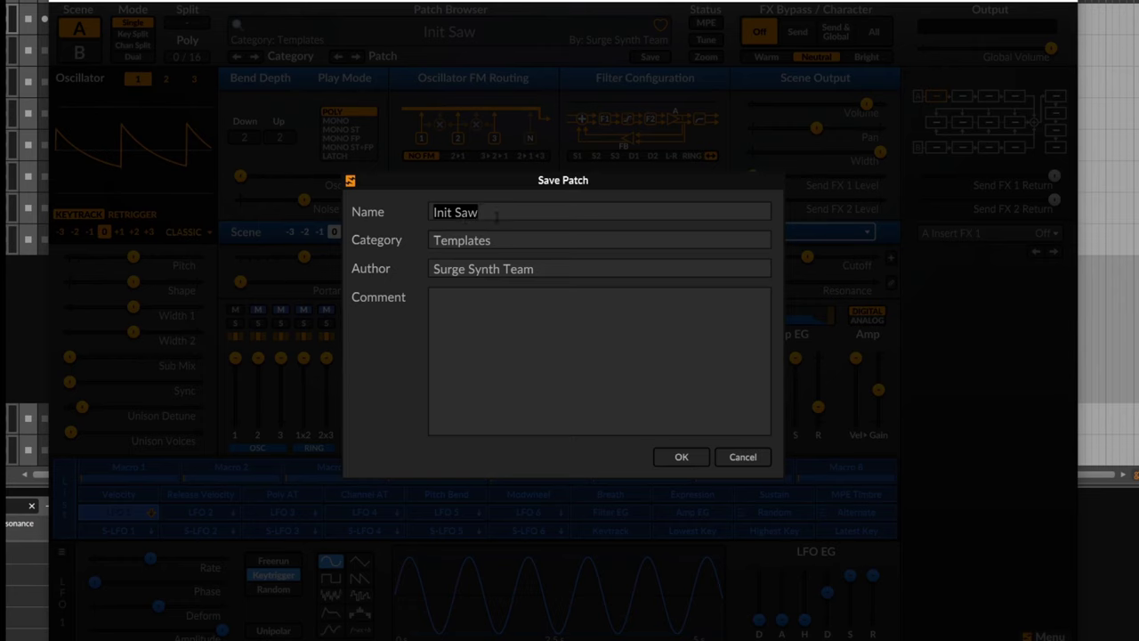
key(Tab)
key(Home)
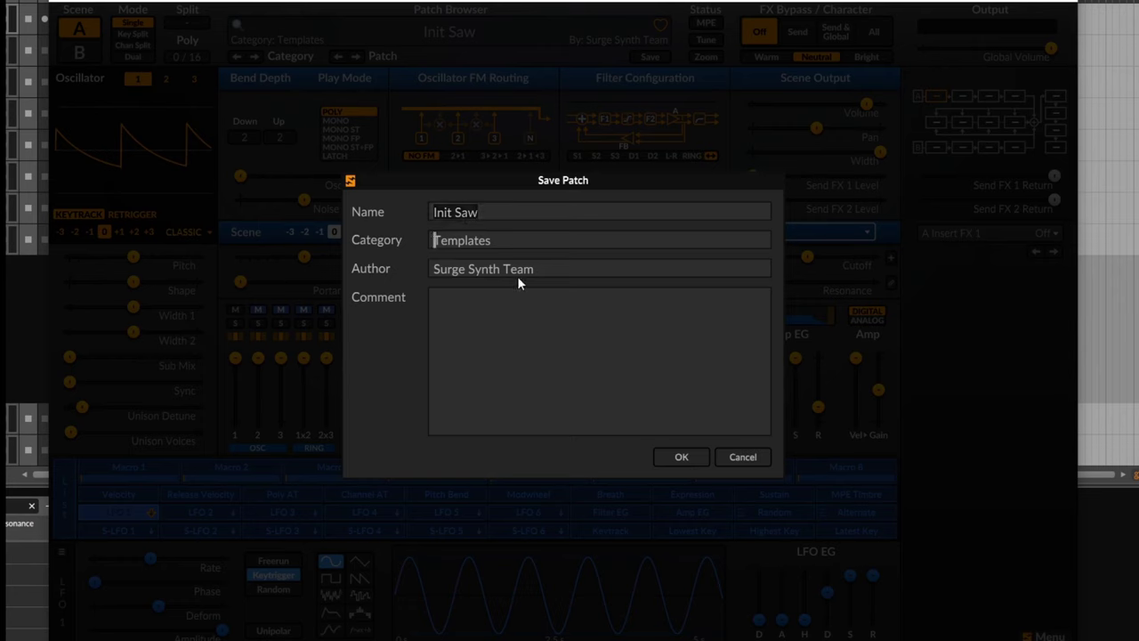
key(Tab)
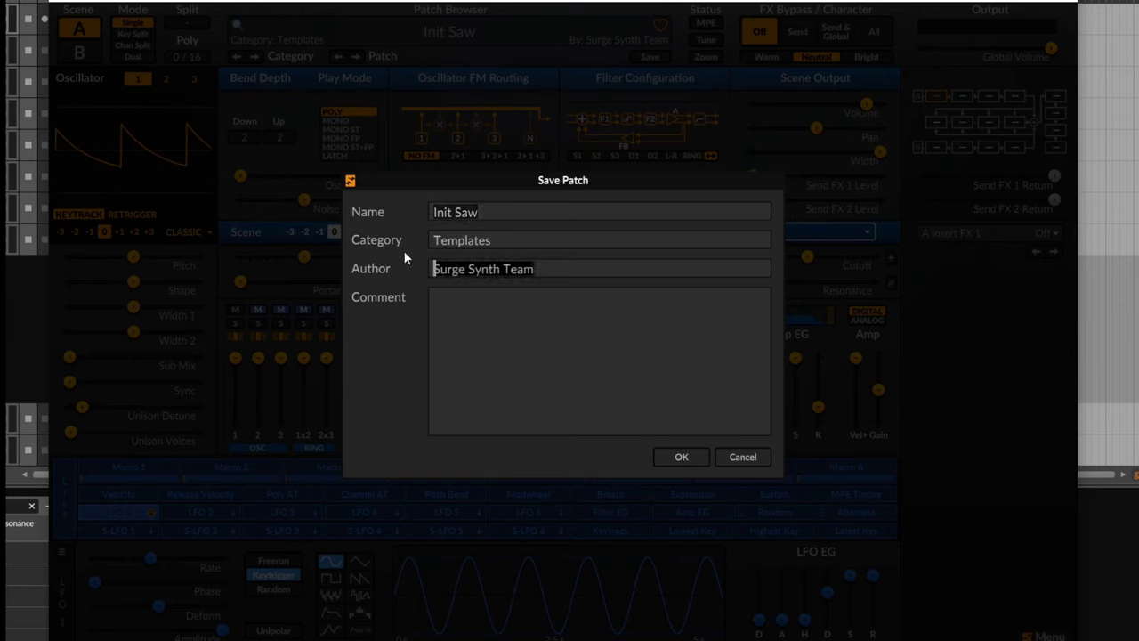
key(Tab)
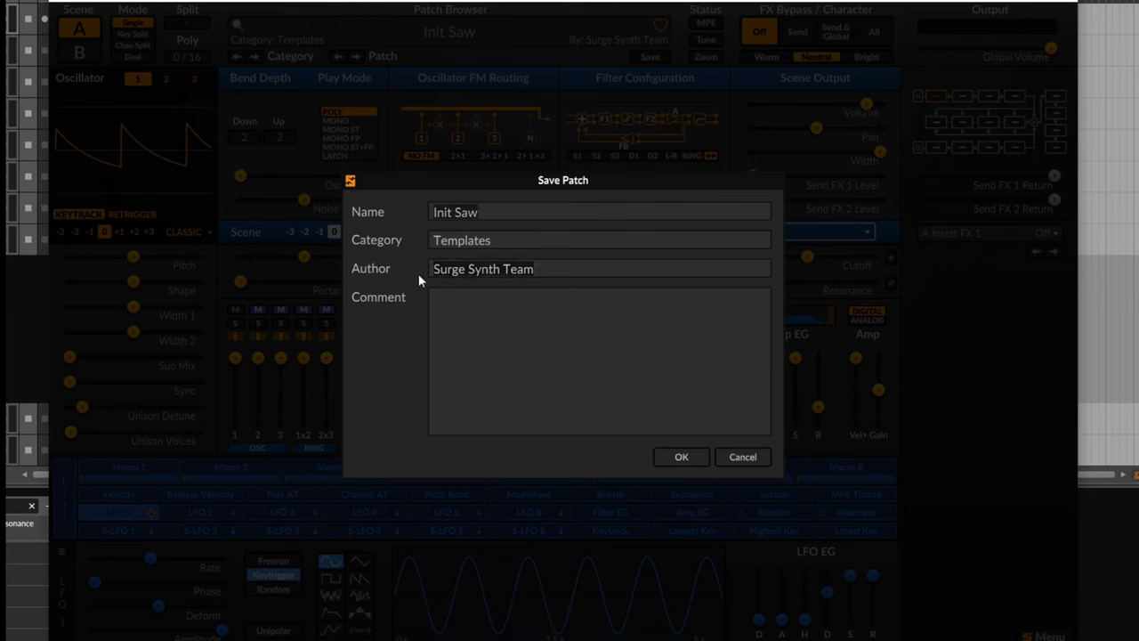
click(742, 457)
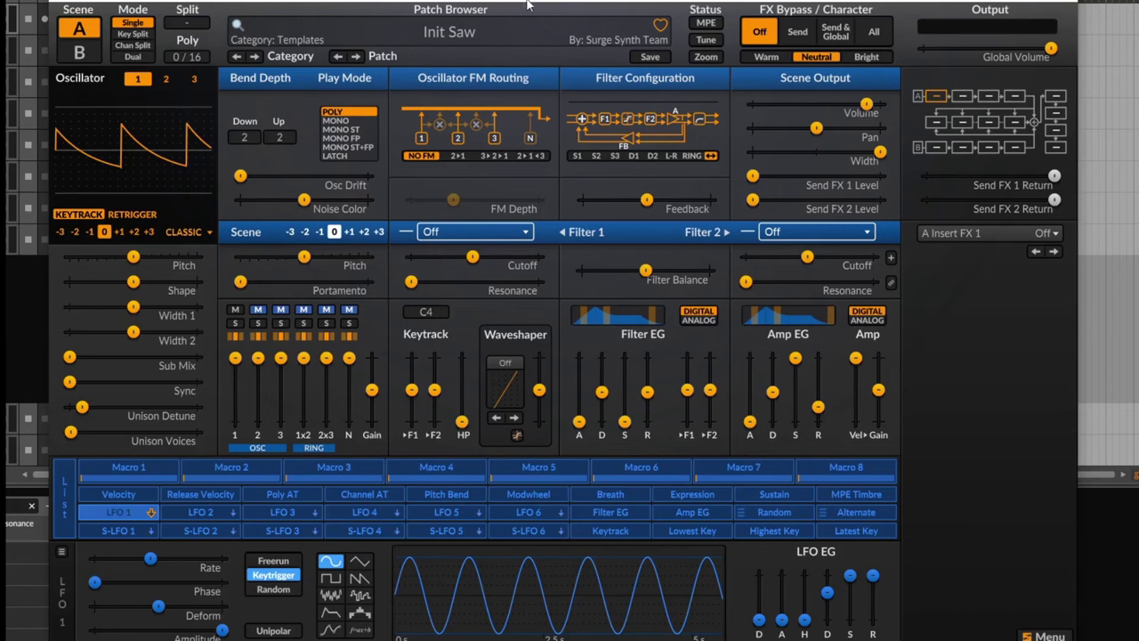
- View the file chooser for loading a patch from file and close it without loading anything
key(Return)
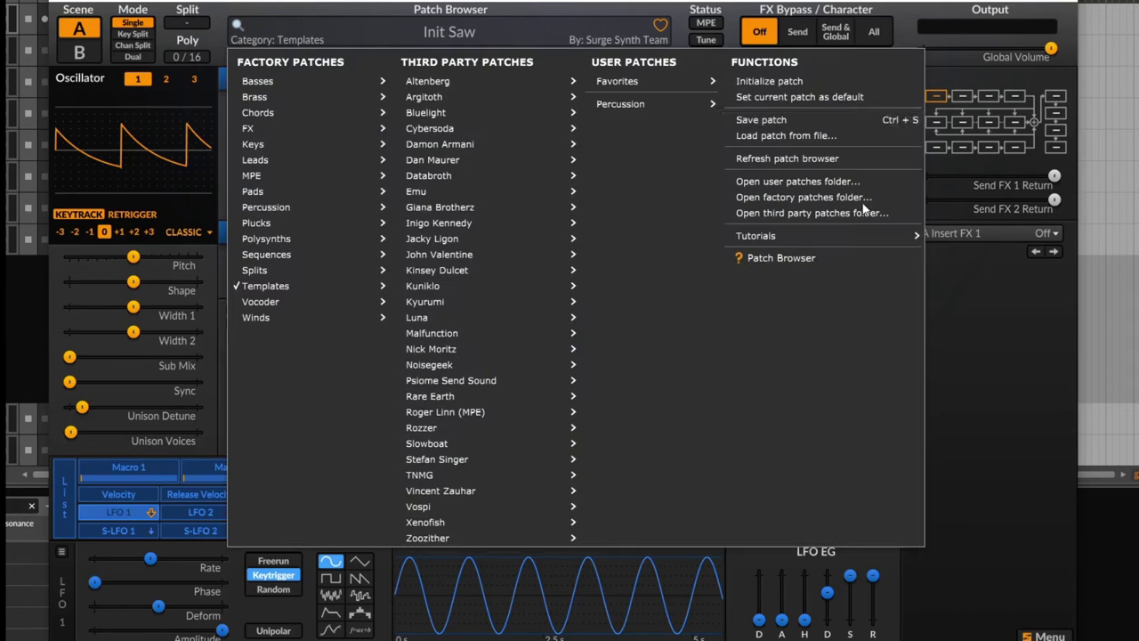
click(815, 135)
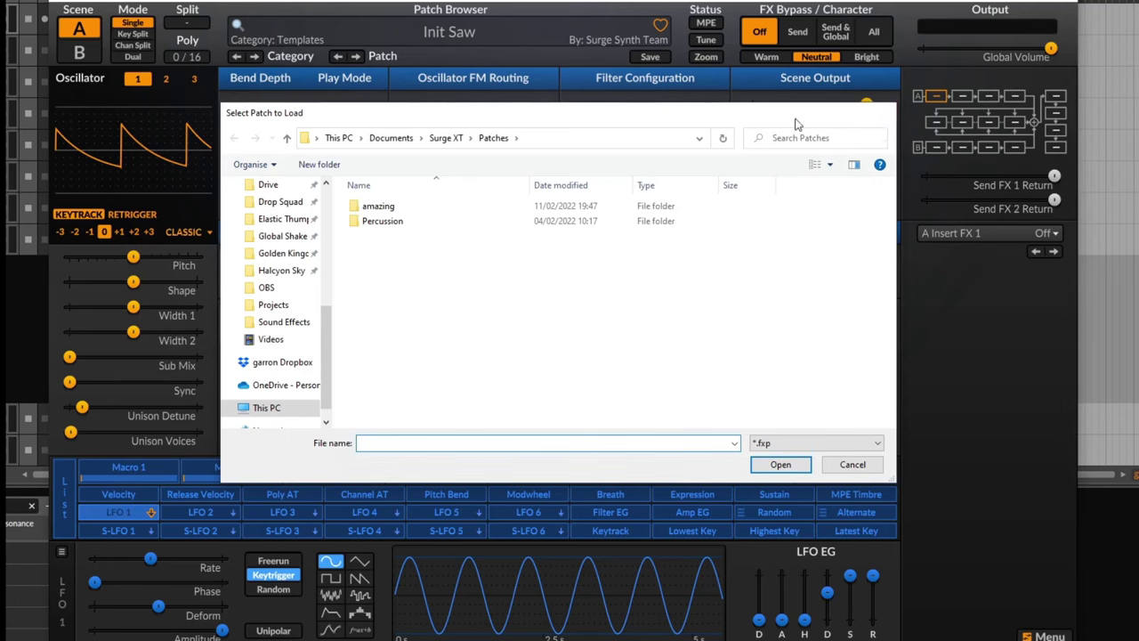
click(885, 113)
- Refresh the patch browser, look over its remaining functions and close the list
click(493, 30)
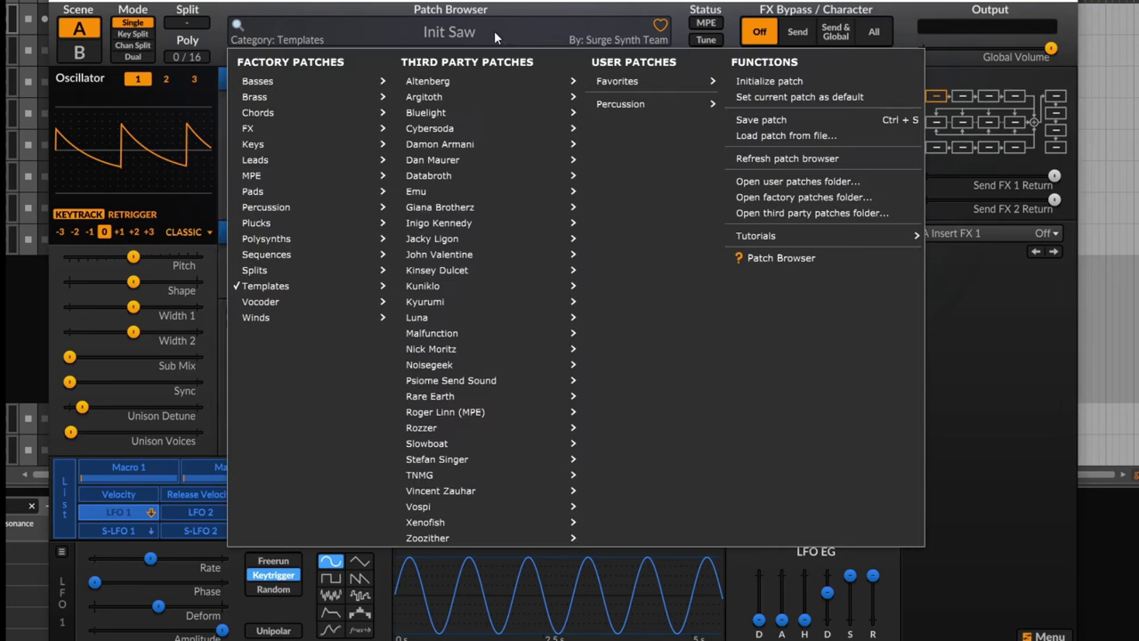
click(848, 157)
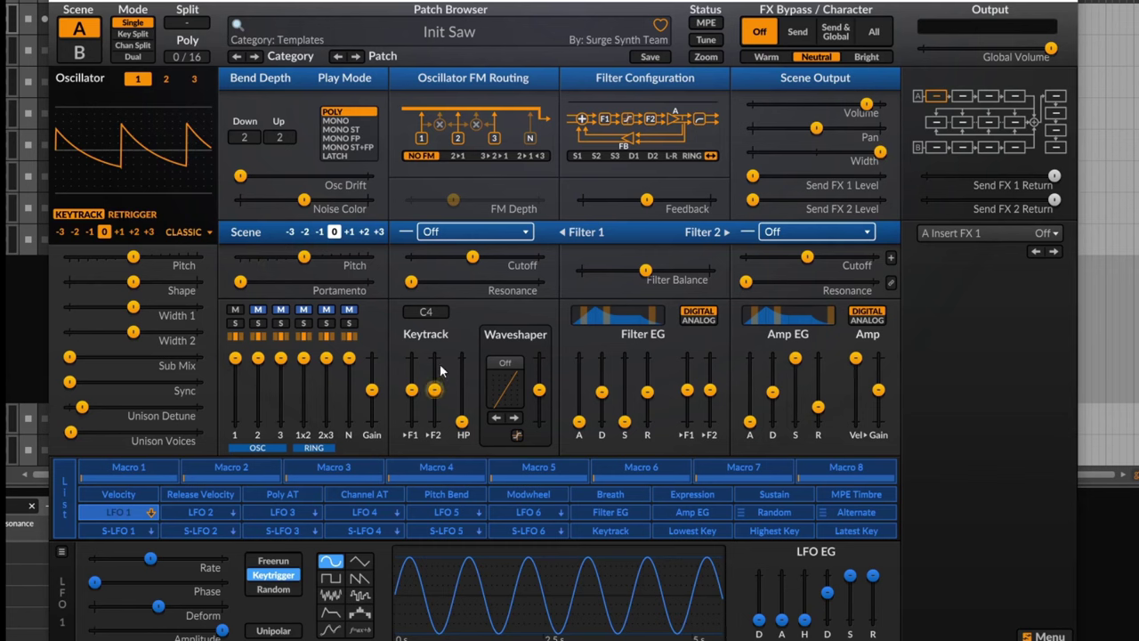
click(492, 34)
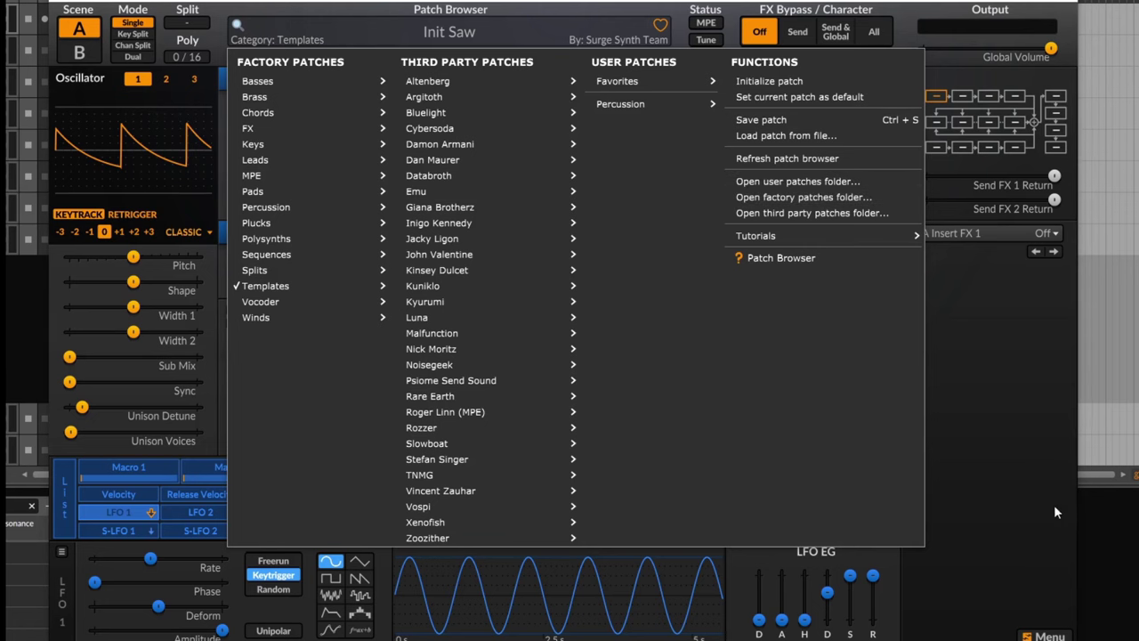
click(487, 7)
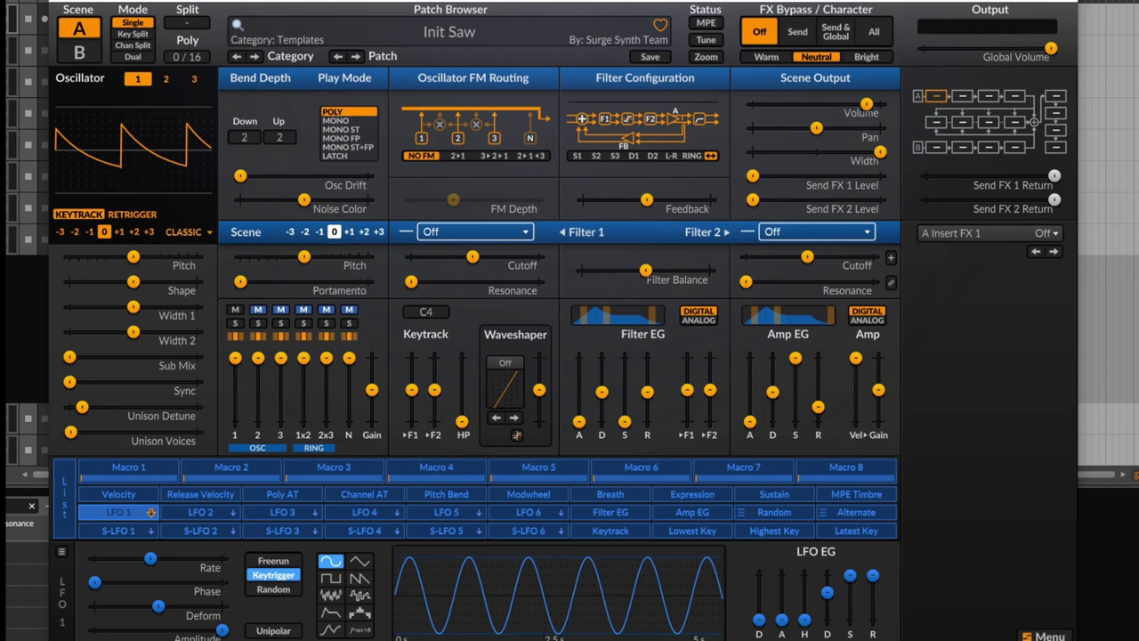
- Switch MPE on and off again
click(705, 23)
click(705, 22)
- Open the tuning editor and view the 12-tone equal temperament scale in Scala edit mode
right_click(704, 42)
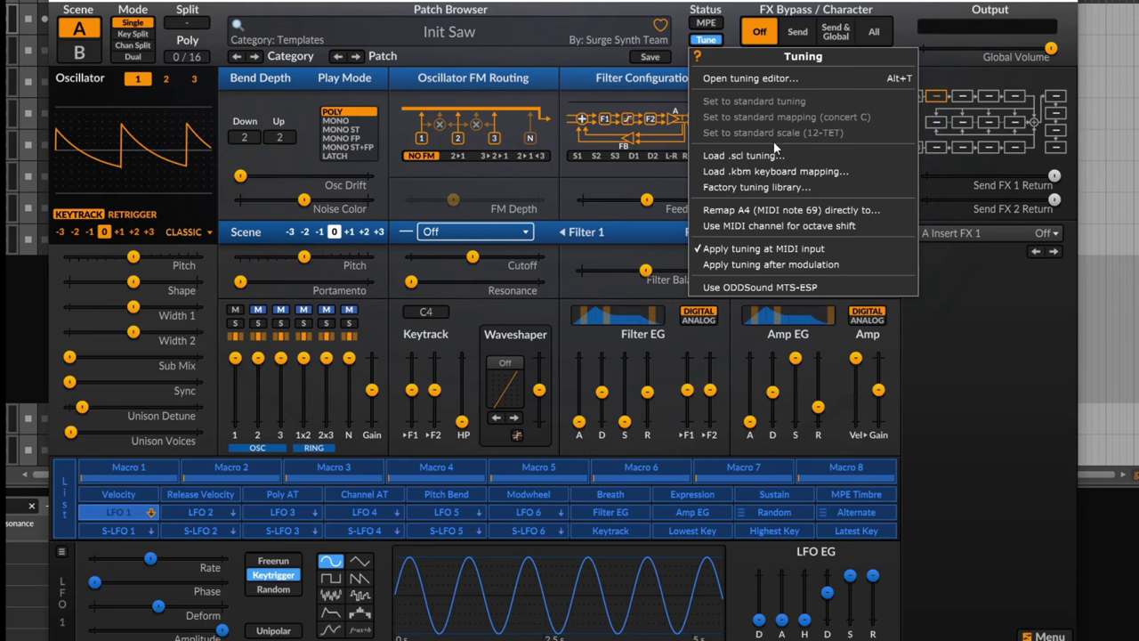
click(770, 80)
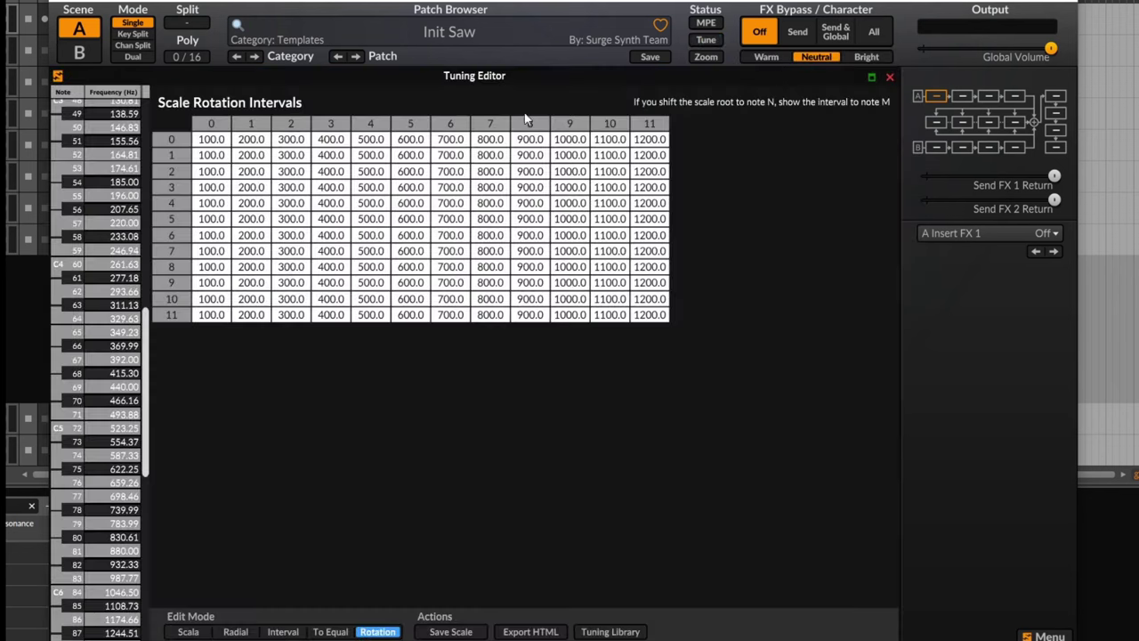
click(188, 630)
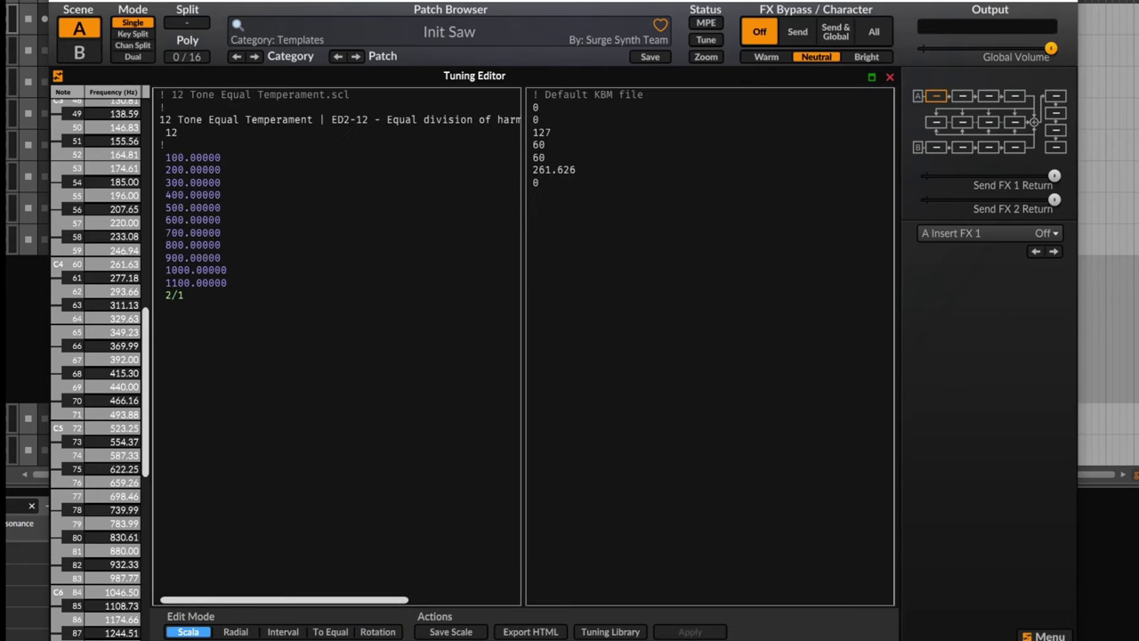
- In Radial mode, retune scale note 2 to about 156.16, note 4 to about 290.96 and note 12 to 1190, then close the editor
click(236, 631)
drag(617, 197, 620, 260)
drag(764, 433, 685, 460)
drag(764, 260, 731, 296)
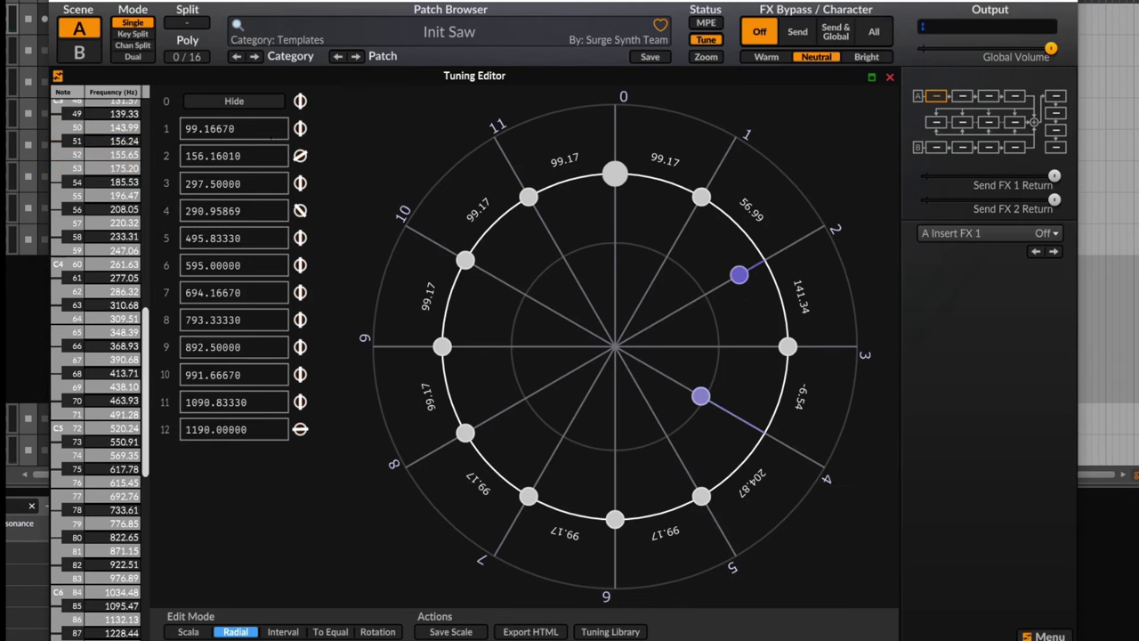
scroll(378, 631, down, 3)
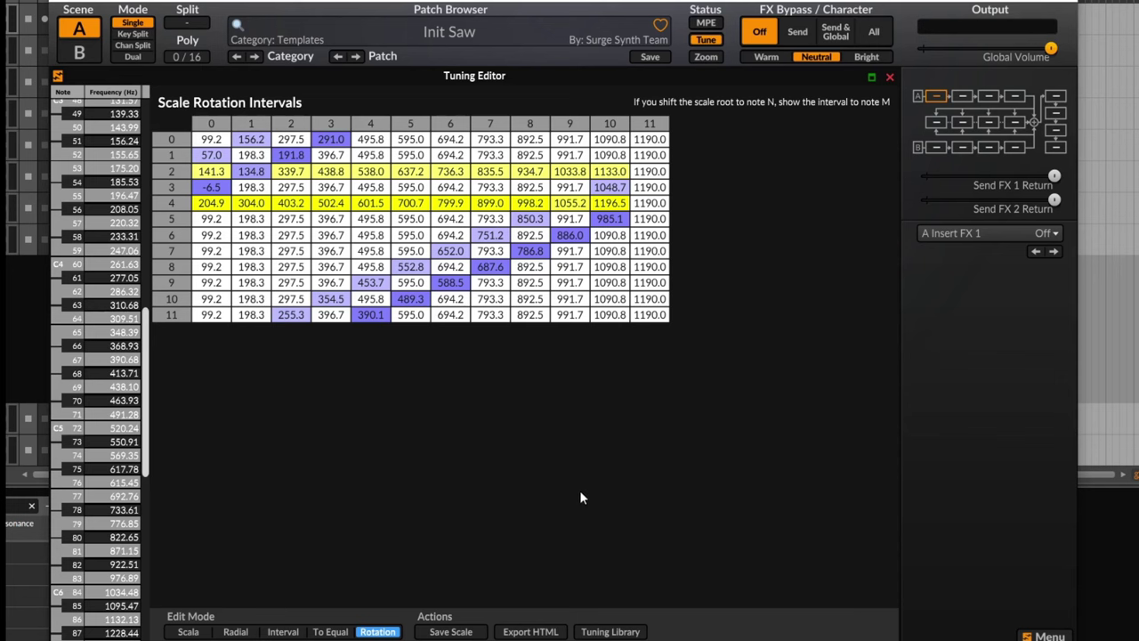
click(889, 80)
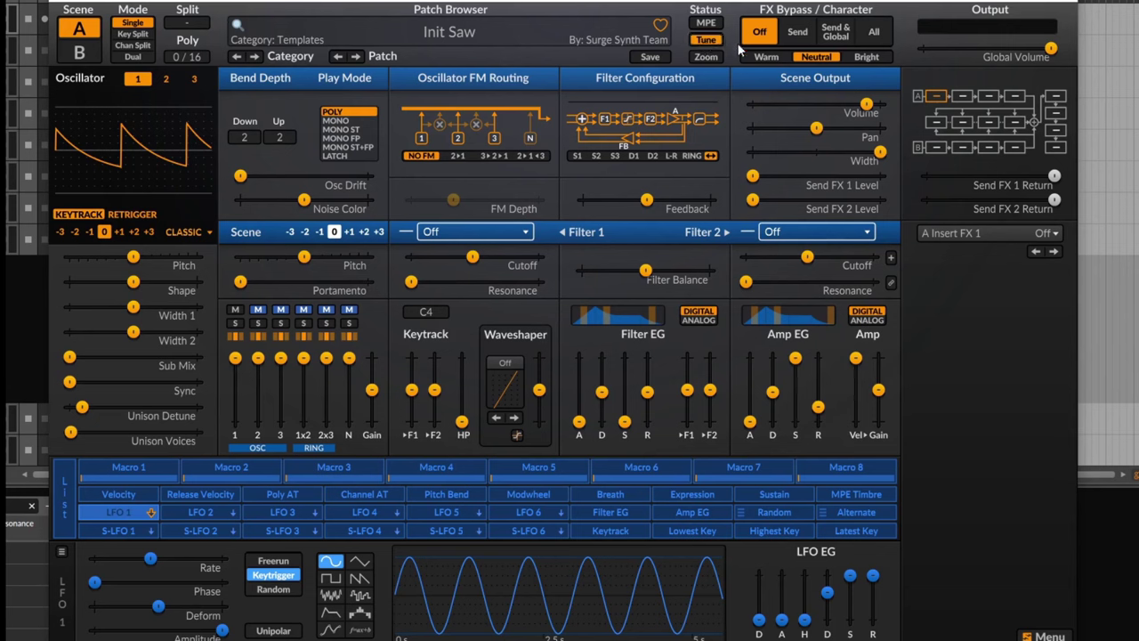
- Look over the interface zoom options and close the list without choosing a level
click(704, 57)
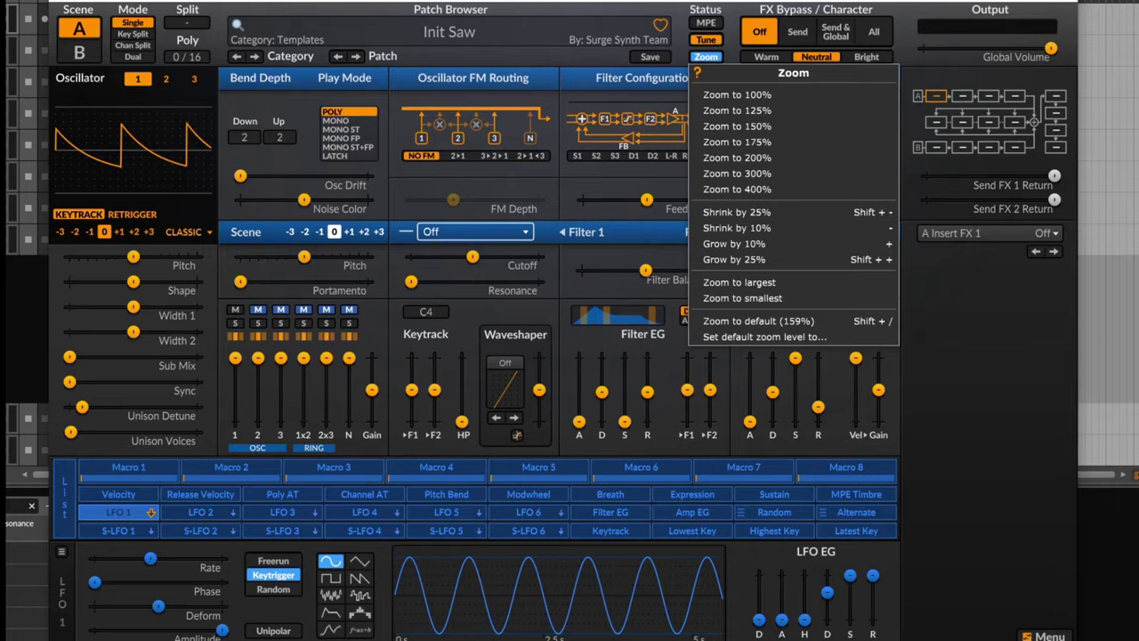
click(909, 168)
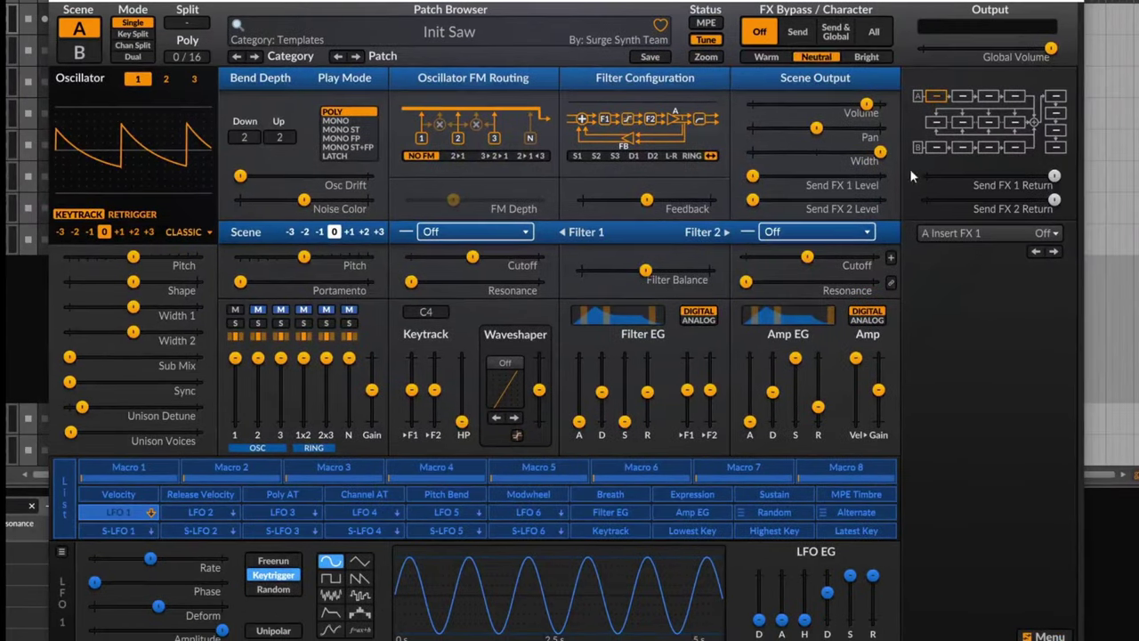
click(706, 57)
click(781, 191)
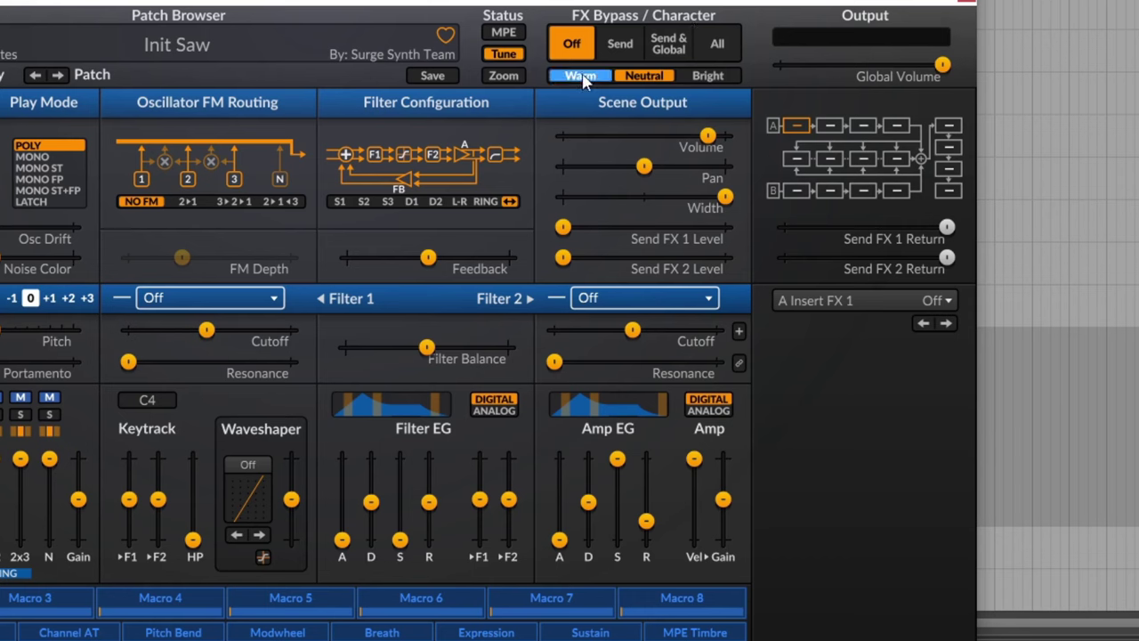
- Compare the Bright and Warm character settings and return the character to Neutral
click(708, 76)
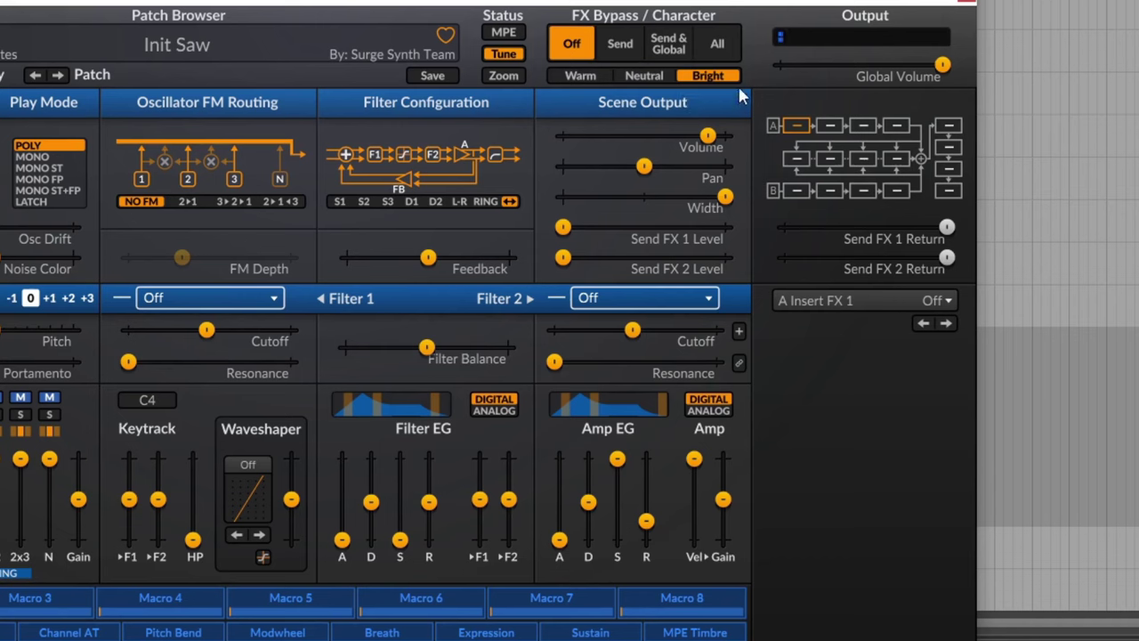
click(643, 75)
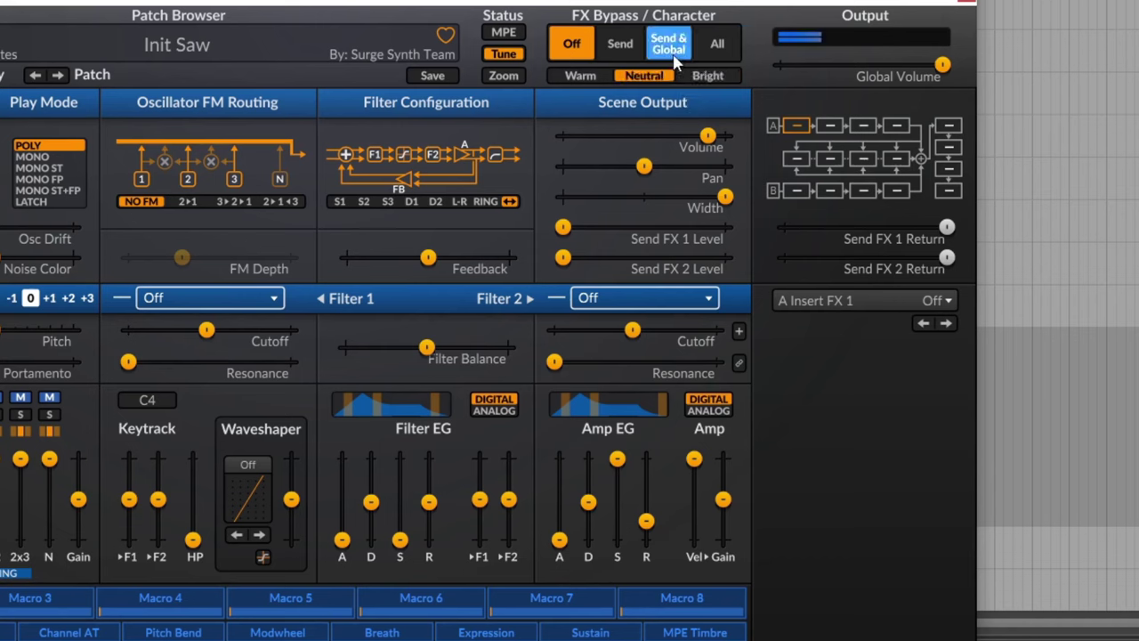
click(697, 79)
click(587, 78)
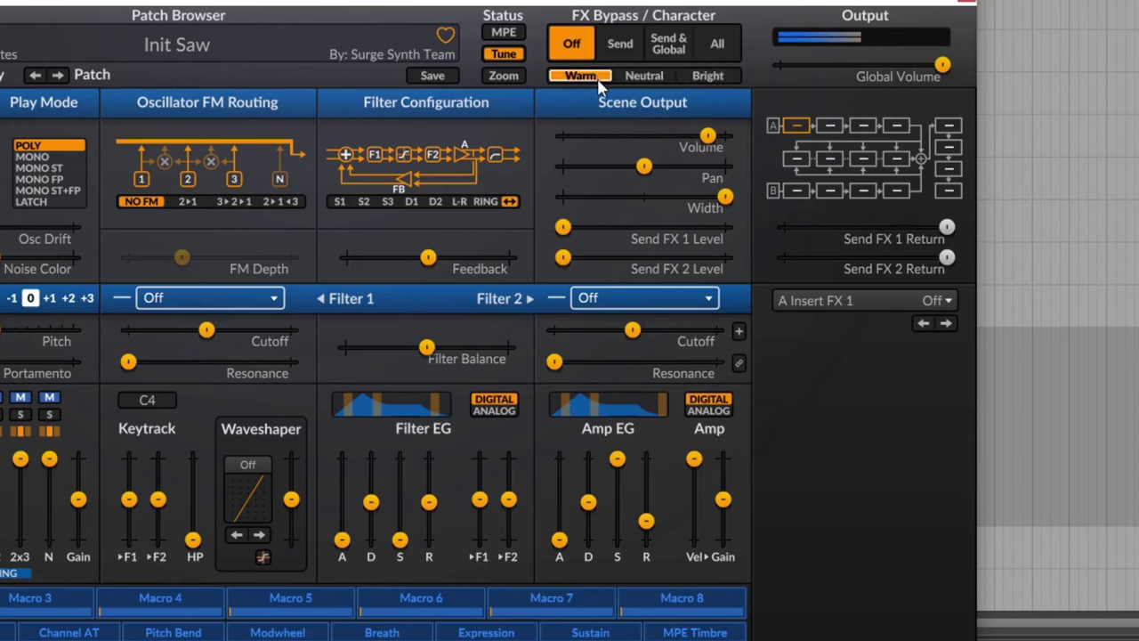
click(623, 78)
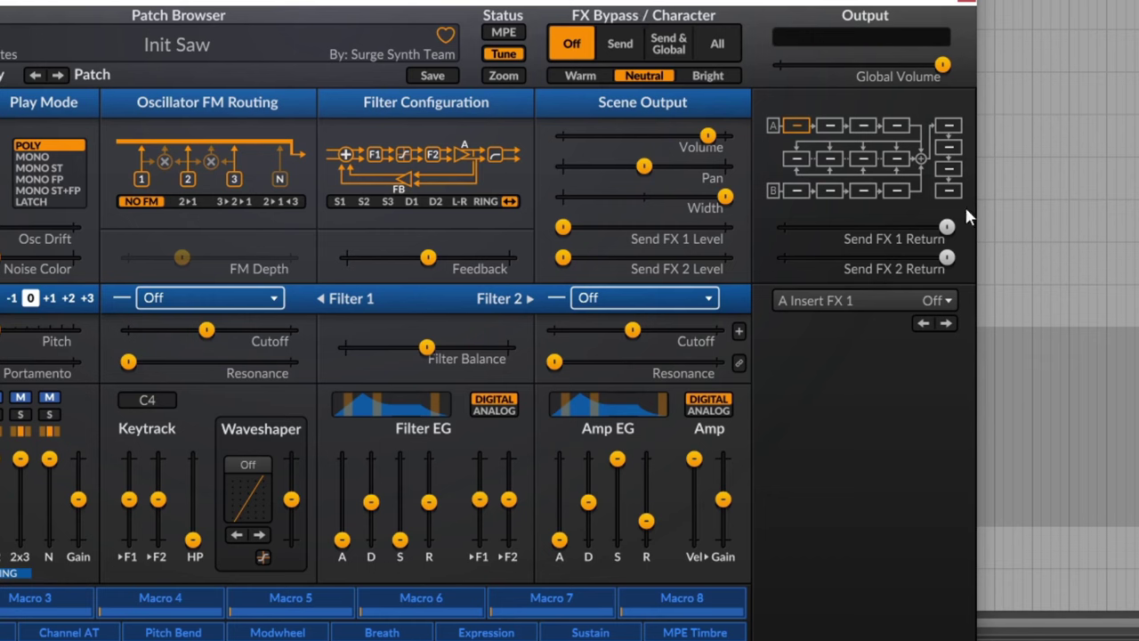
- Load the Spring Reverb effect with the Init (Send) preset into the Send FX 1 slot
click(798, 158)
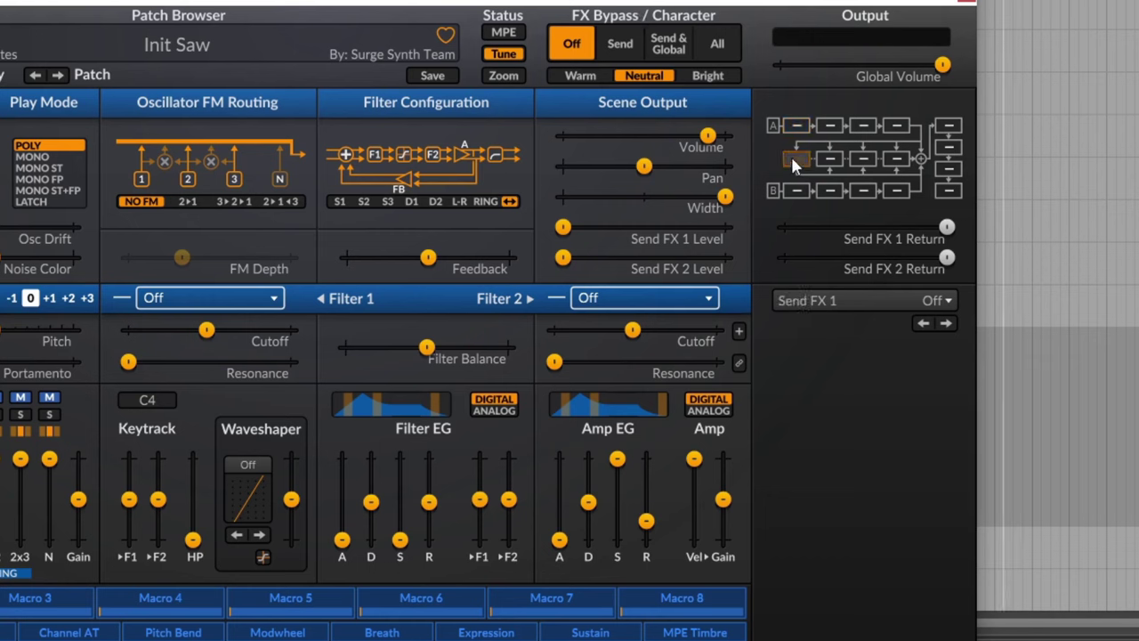
click(845, 300)
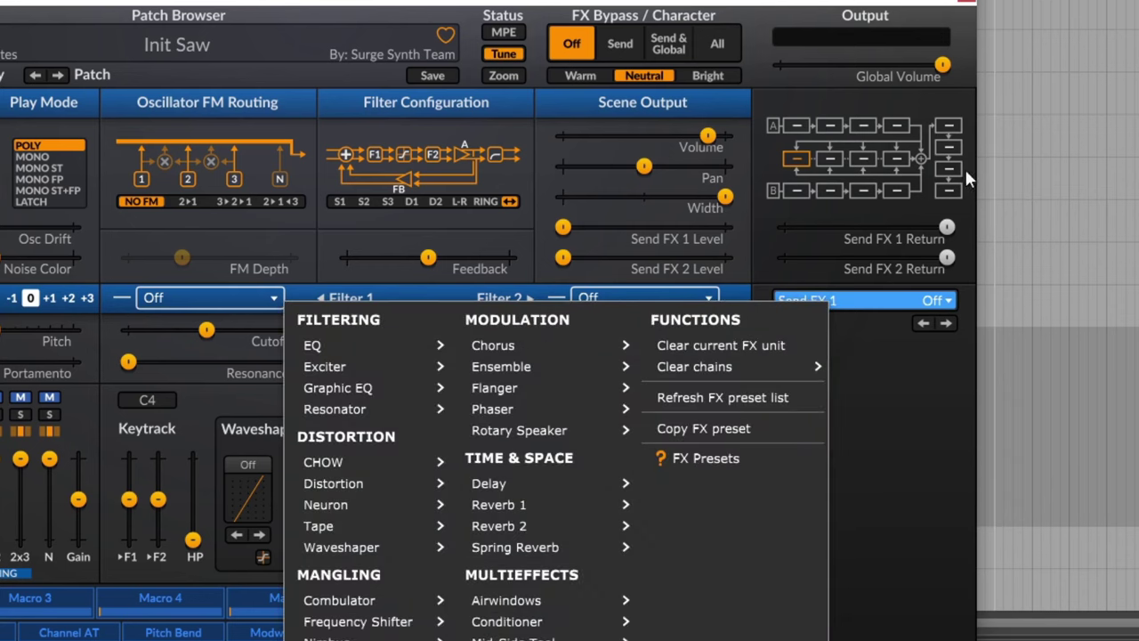
mouse_move(600, 546)
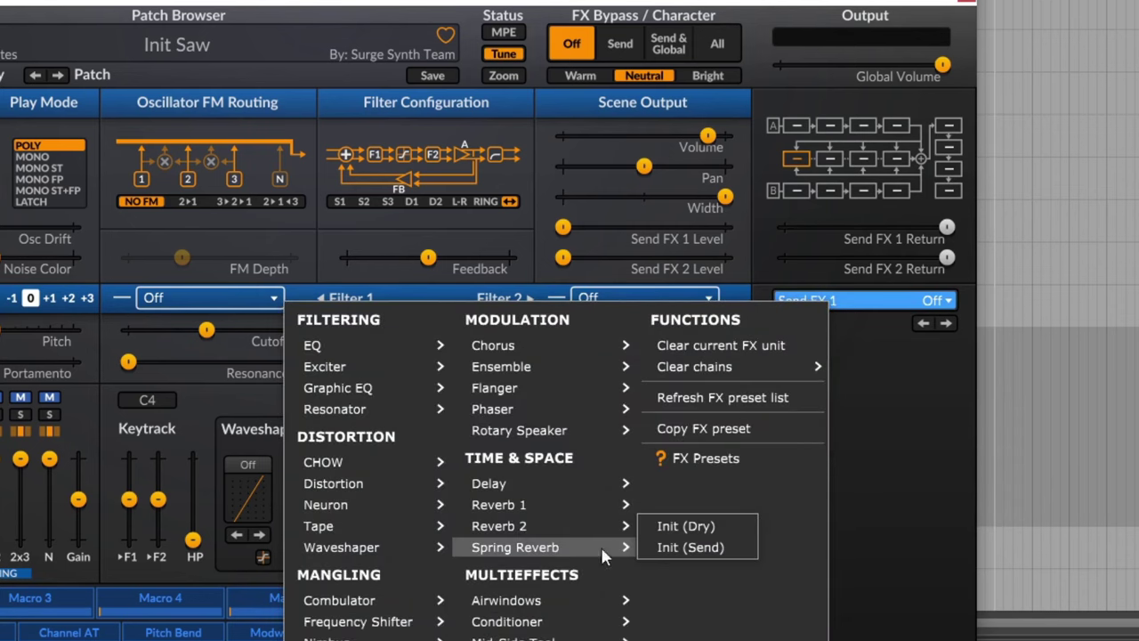
click(709, 550)
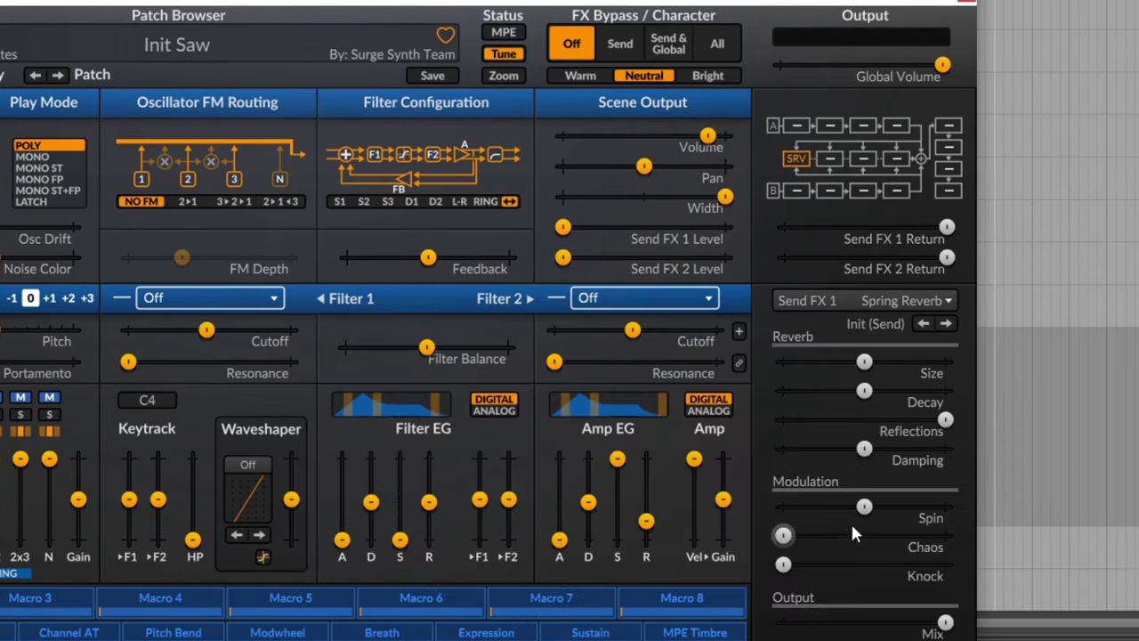
- Raise the reverb Size and Send FX 1 Level to maximum, and set FX Bypass to Send
drag(864, 362, 944, 361)
drag(564, 227, 807, 229)
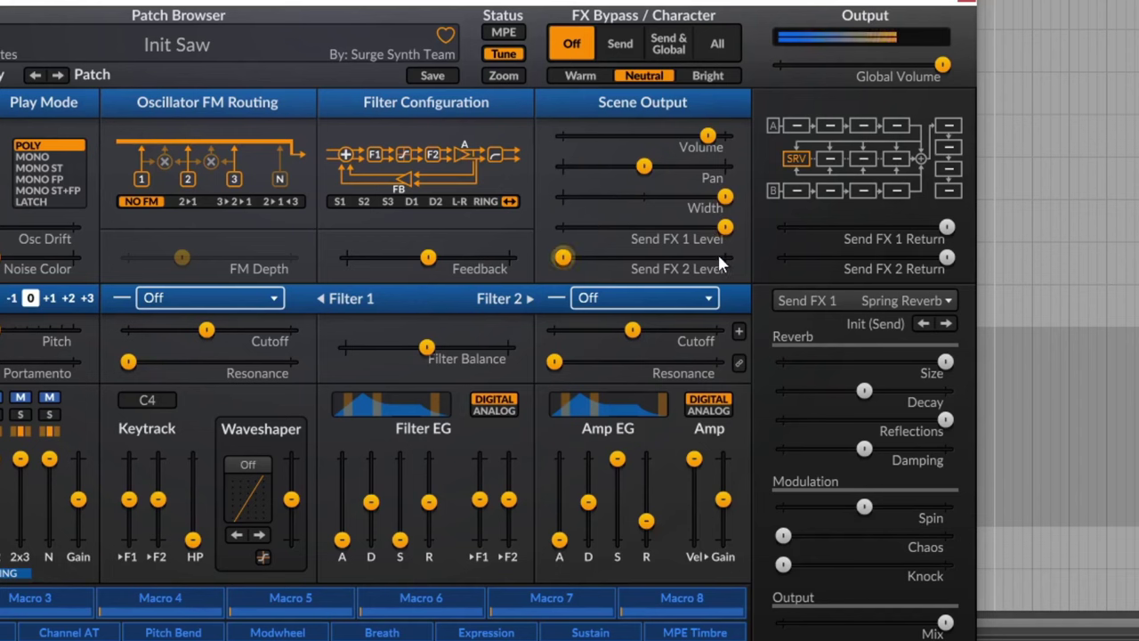
click(620, 51)
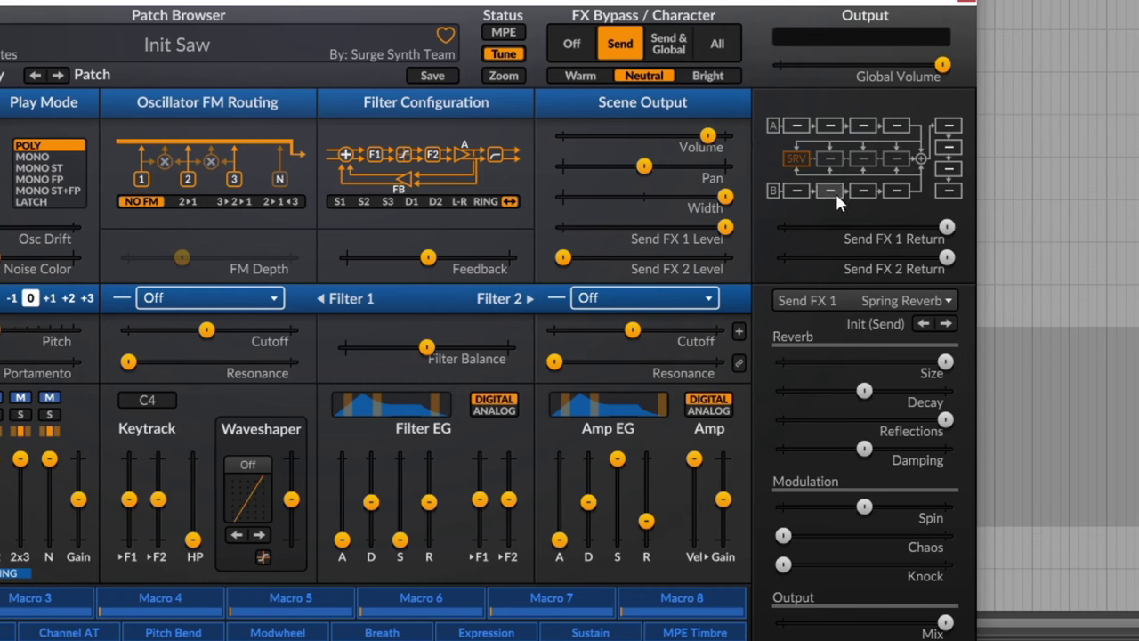
- Load the Nimbus preset Creepy Combo (Send) into Global FX 1 and set FX Bypass to Send & Global
click(951, 125)
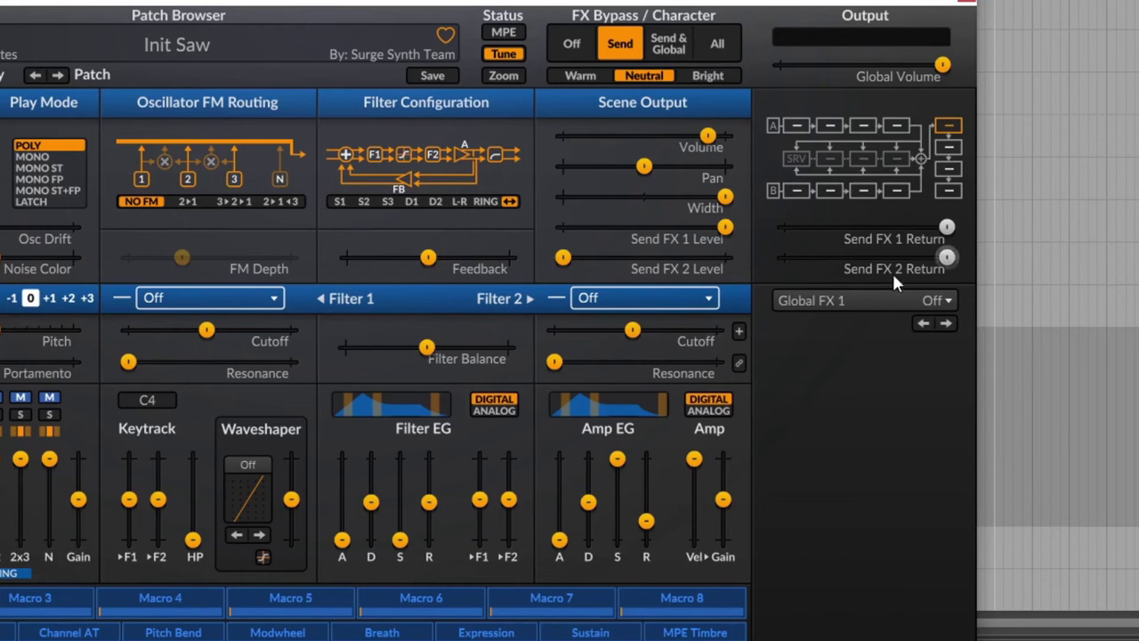
click(864, 302)
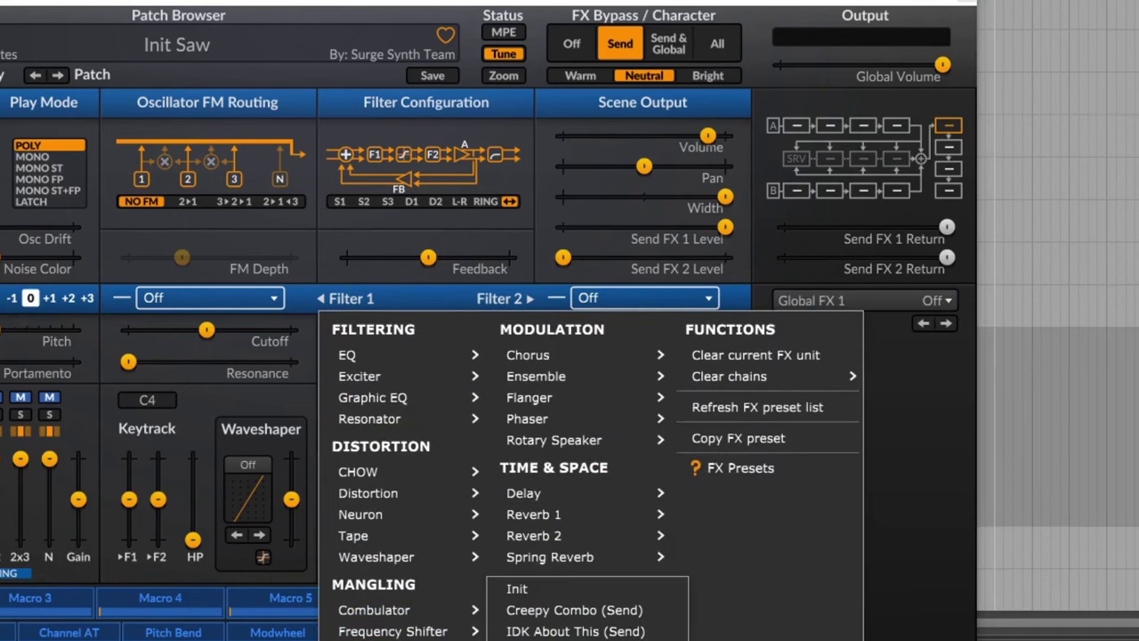
click(552, 608)
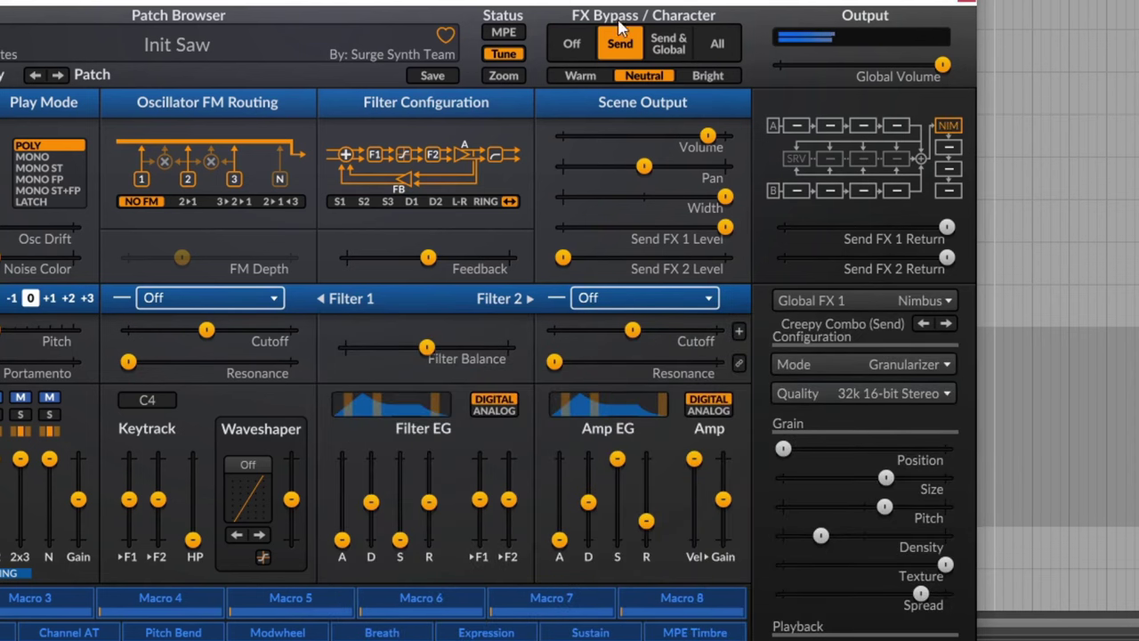
click(668, 53)
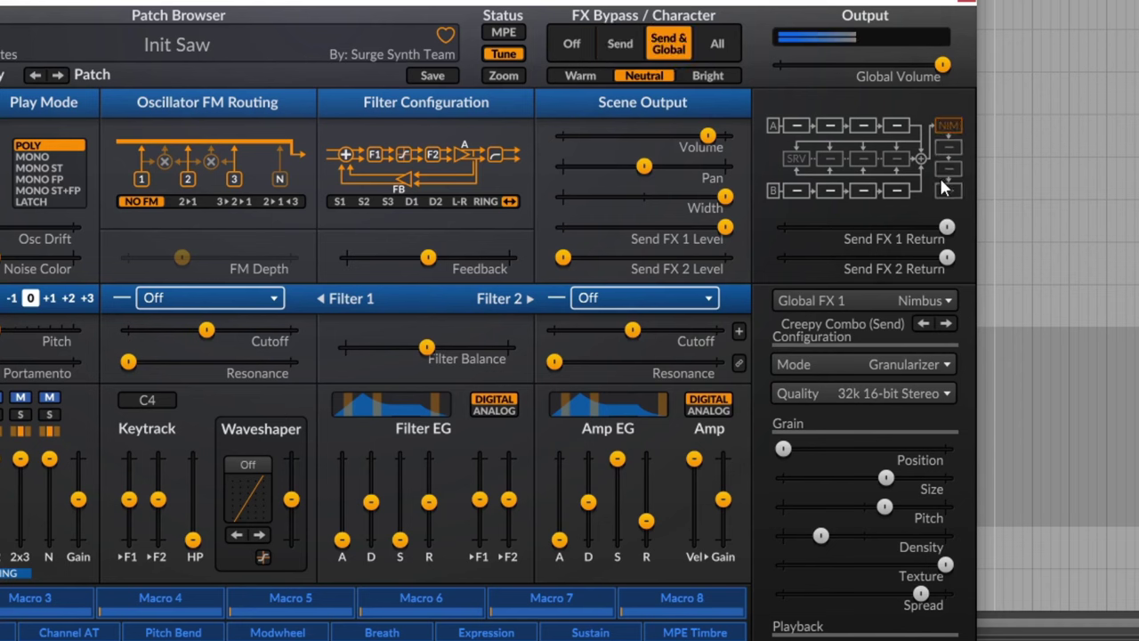
- Load the Flanger with its Init preset into A Insert FX 1 and set FX Bypass to All
click(797, 127)
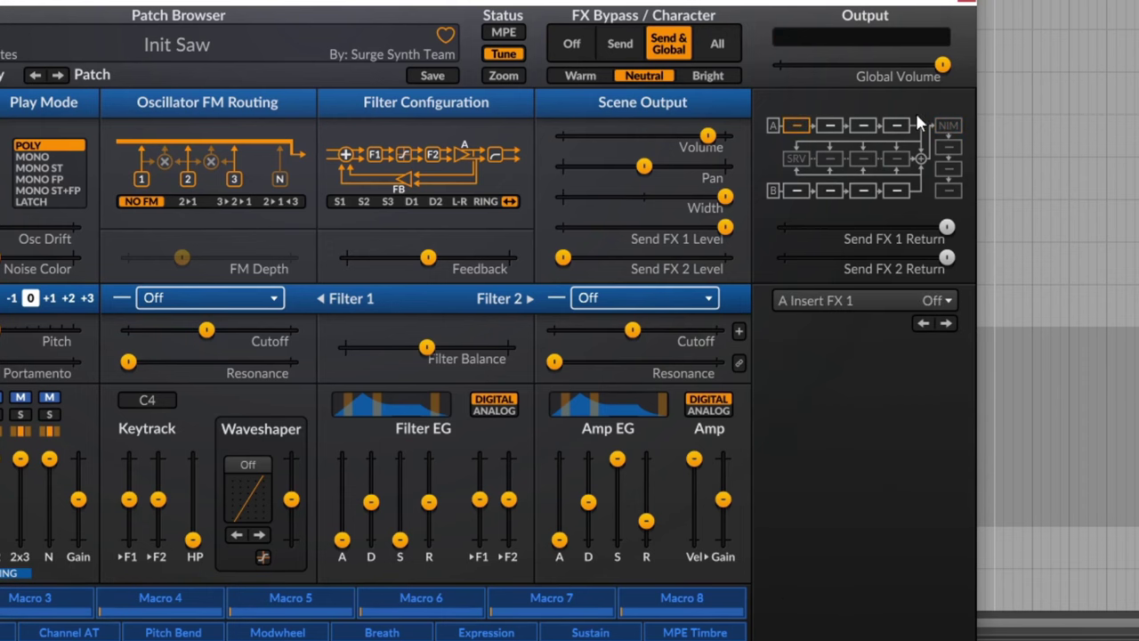
click(880, 301)
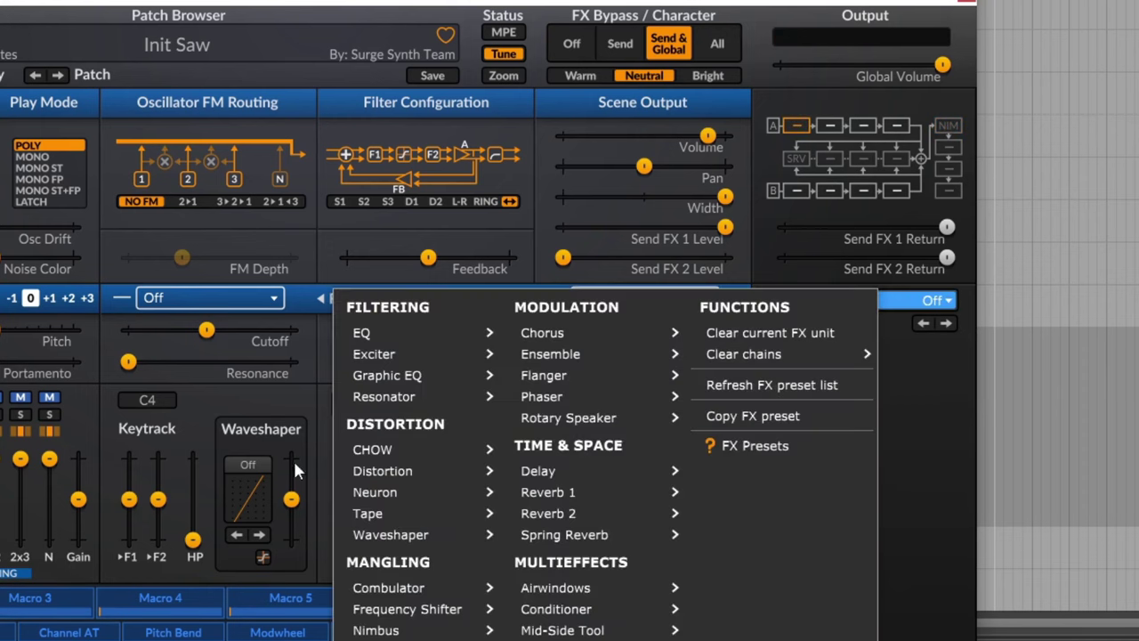
mouse_move(610, 388)
click(747, 369)
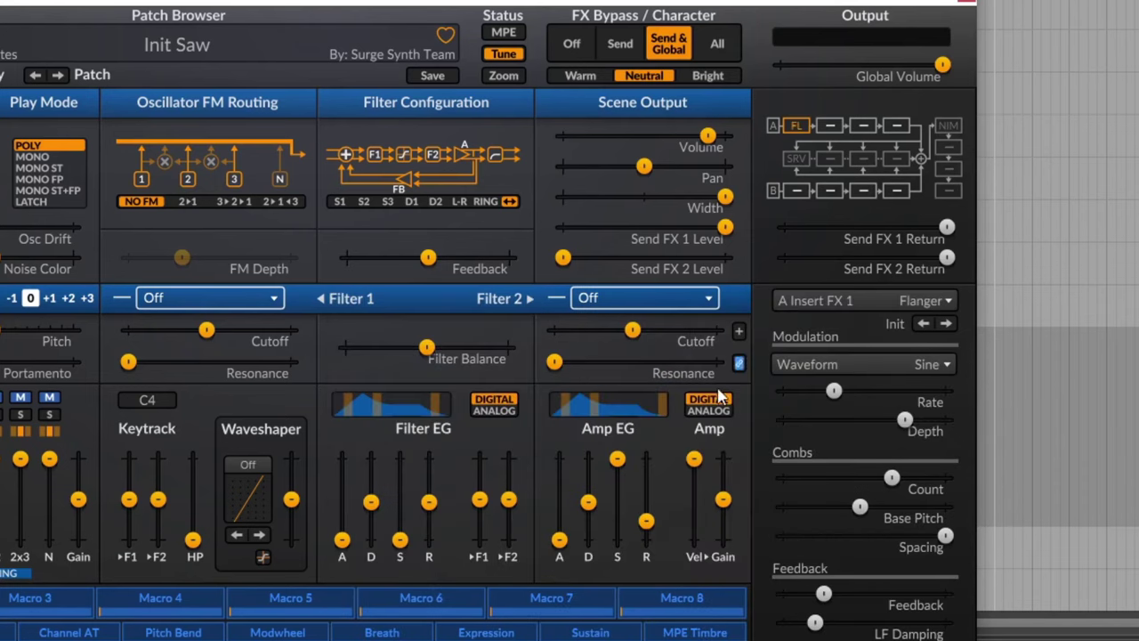
click(726, 52)
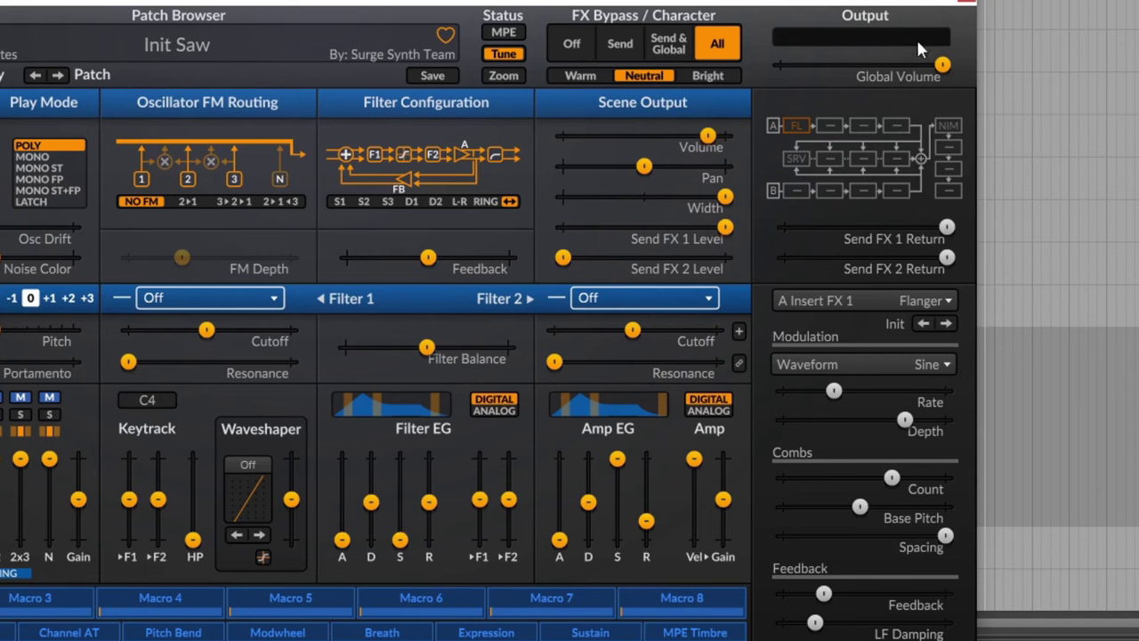
mouse_move(942, 64)
mouse_down()
mouse_move(813, 64)
mouse_move(942, 64)
mouse_up()
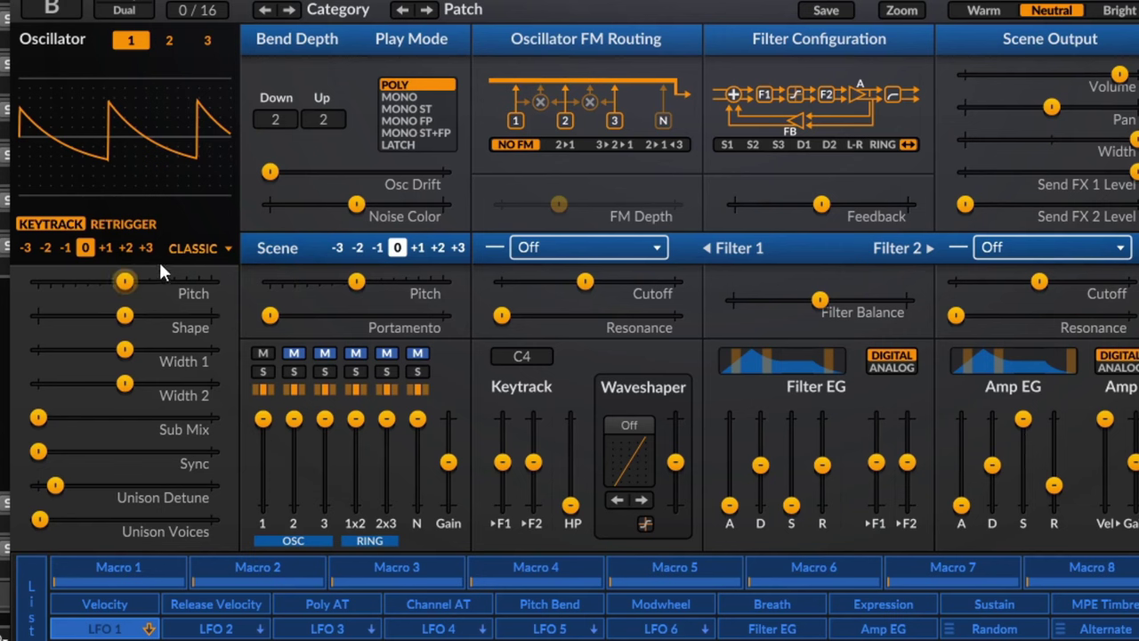
- Look over the available oscillator types and close the list, keeping Classic
click(193, 248)
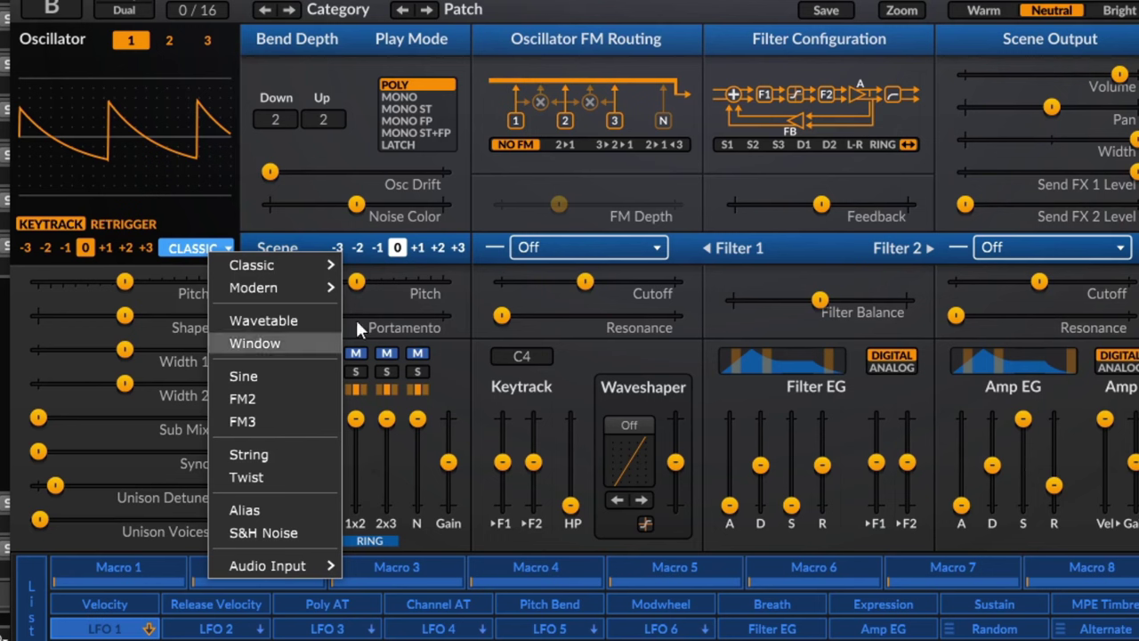
click(148, 194)
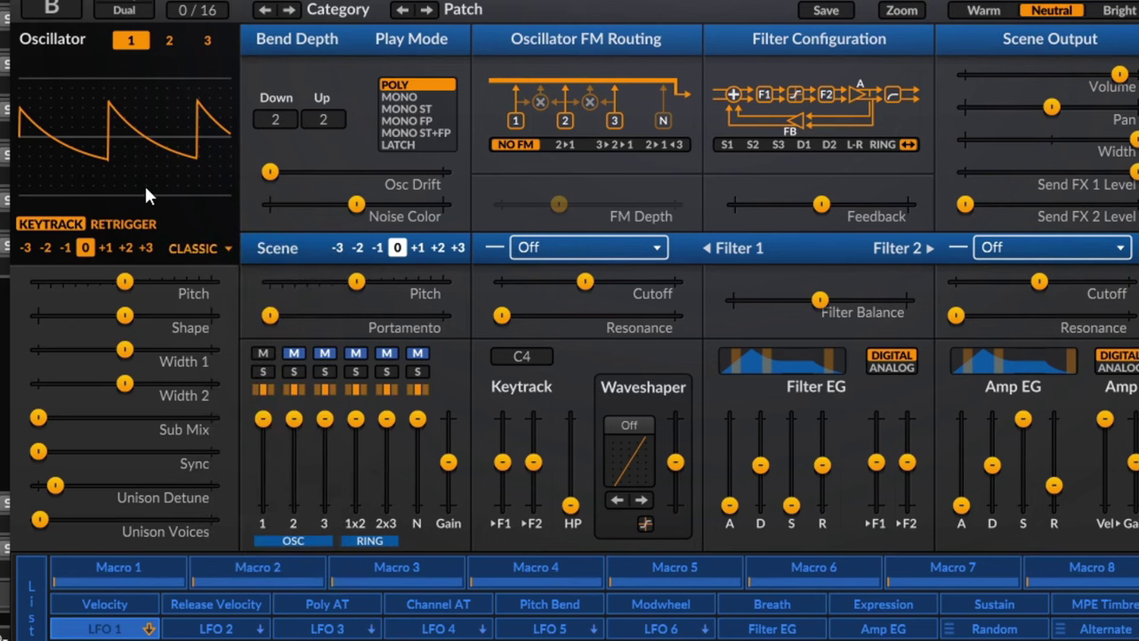
- Mute oscillator 1 in the mixer, unmute oscillator 2 and set oscillator 2's octave to +1
click(169, 40)
click(131, 42)
click(264, 355)
click(263, 355)
click(162, 47)
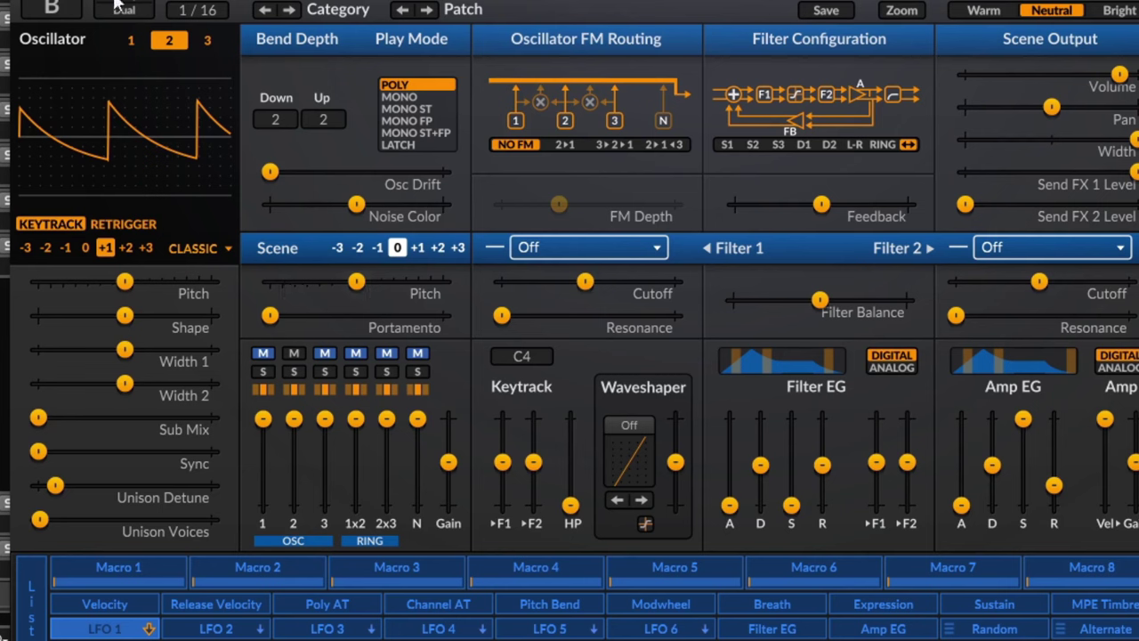
- Unmute both oscillators 1 and 2, and route oscillator 1 to filter 1 and oscillator 2 to filter 2
click(262, 353)
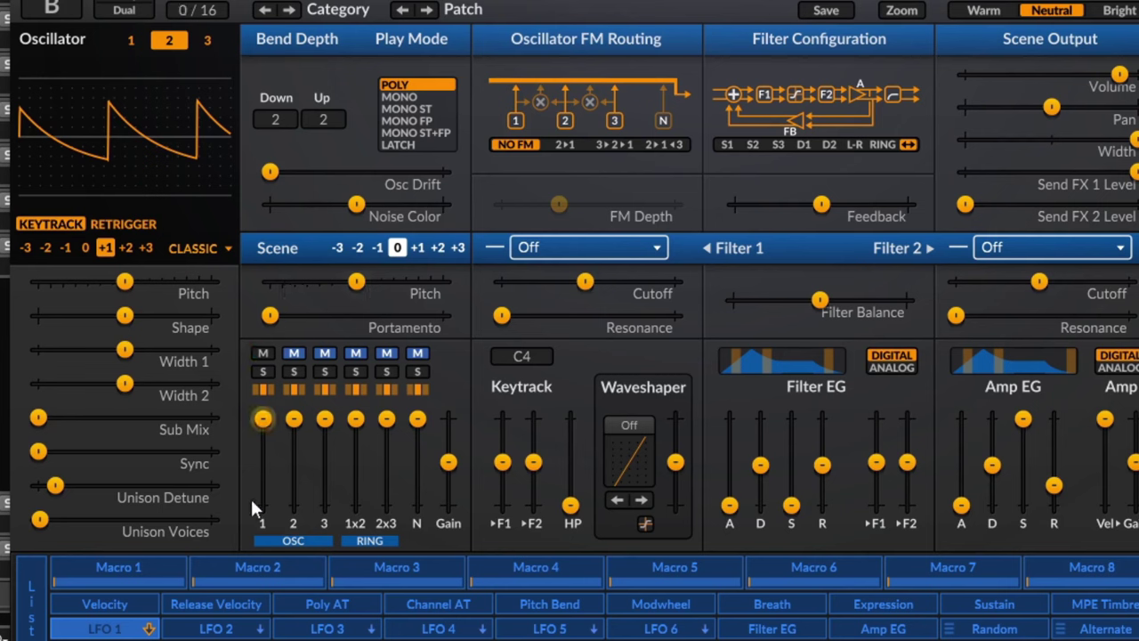
click(293, 354)
drag(297, 425, 303, 388)
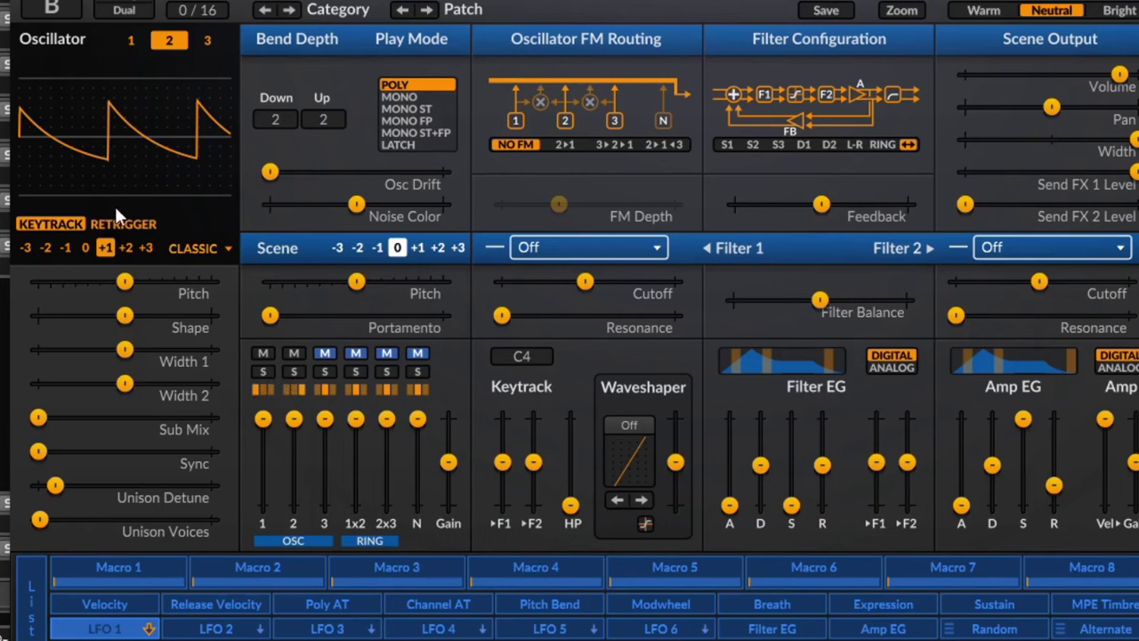
- Set oscillator 2's octave to 0, slightly detune oscillators 1 and 2, and briefly solo oscillator 2
click(86, 248)
drag(125, 281, 124, 281)
click(126, 37)
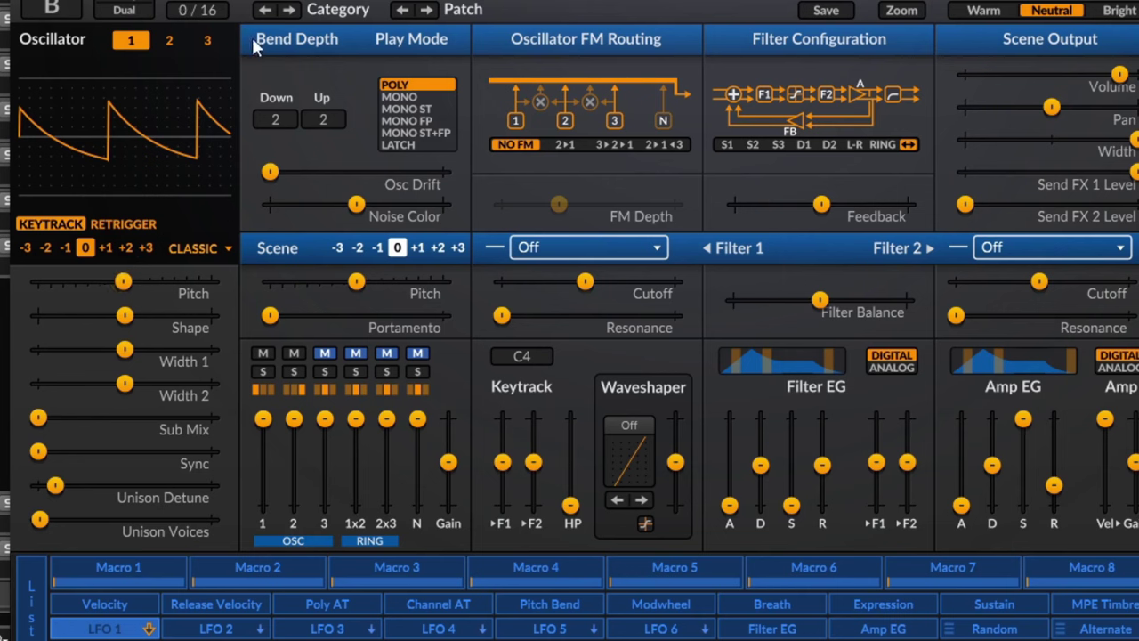
click(298, 372)
click(300, 374)
- Initialize the patch
click(587, 9)
mouse_move(908, 46)
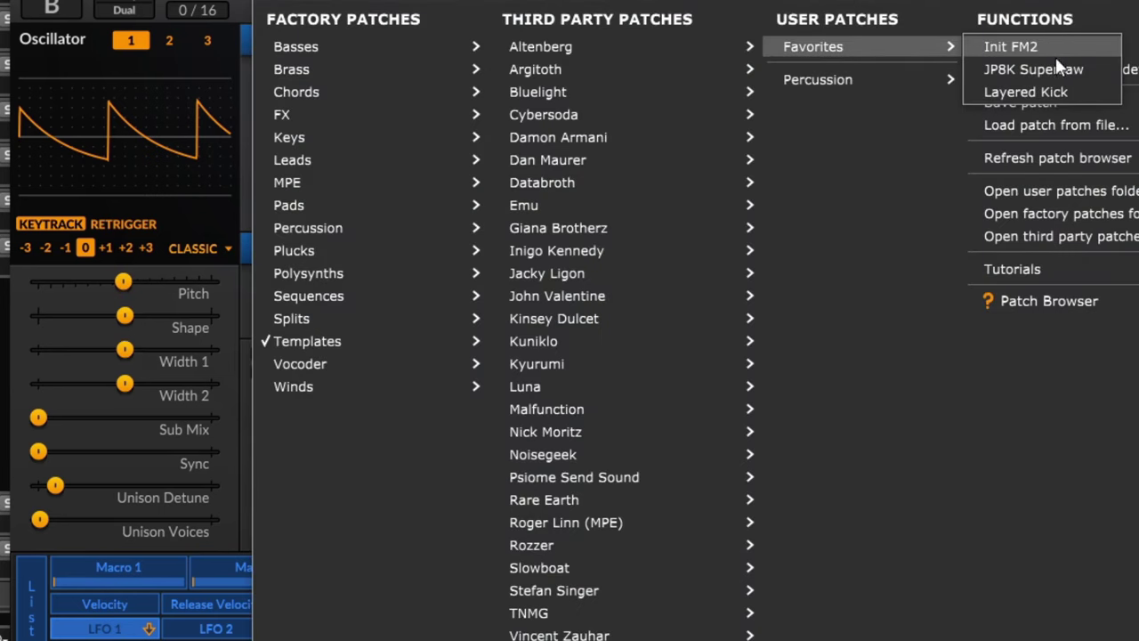
click(1076, 44)
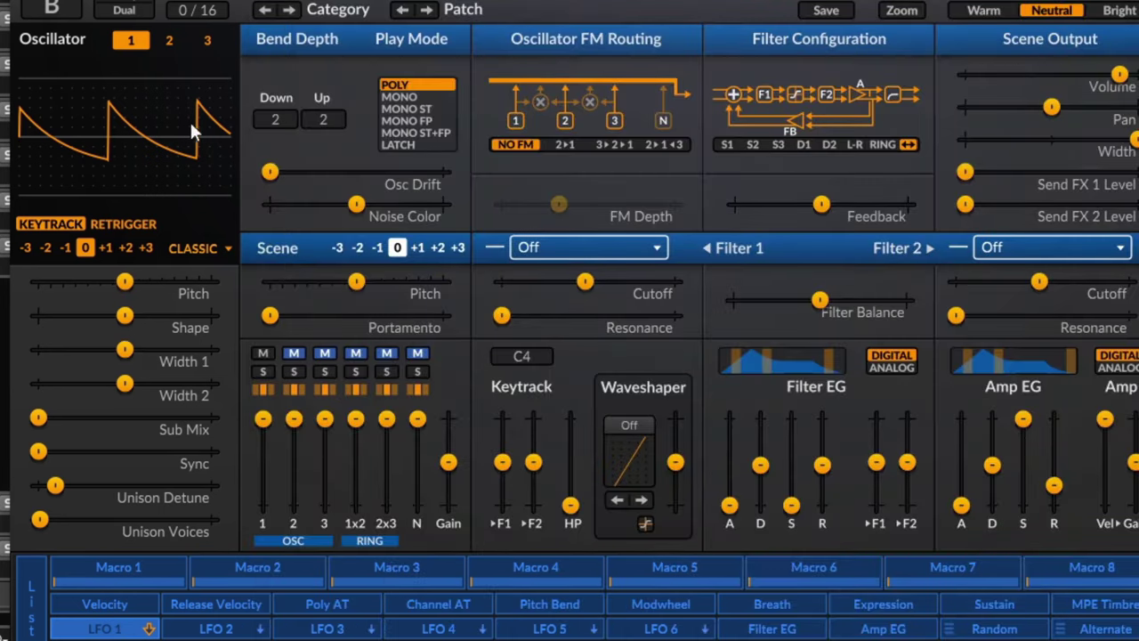
- Try oscillator 1's octave at -3 and +3, and return it to 0
click(24, 257)
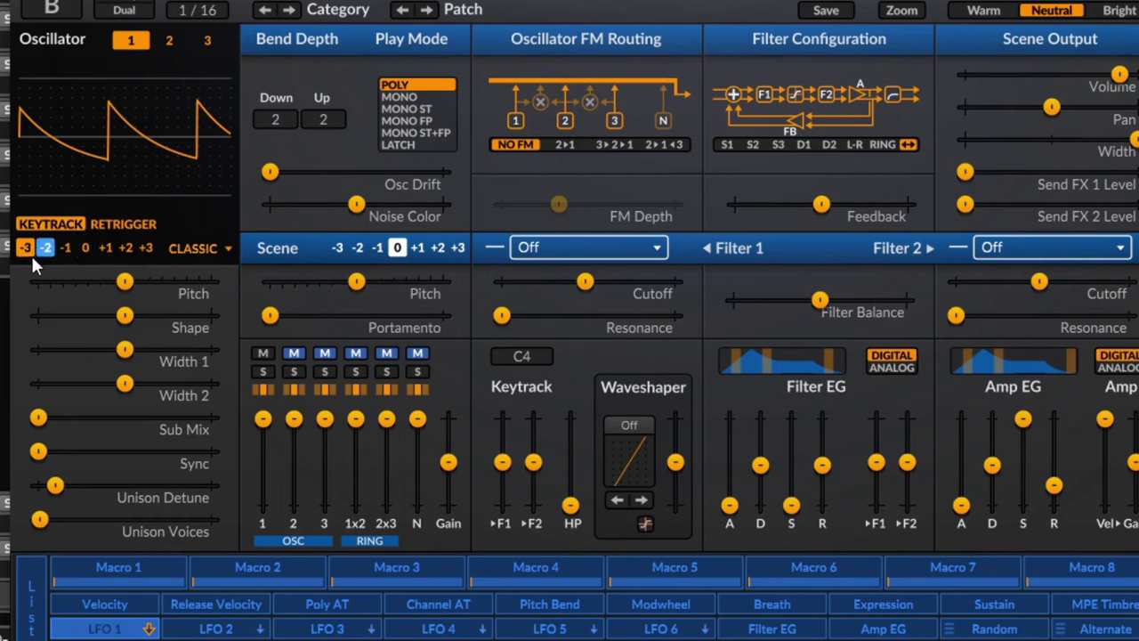
click(145, 248)
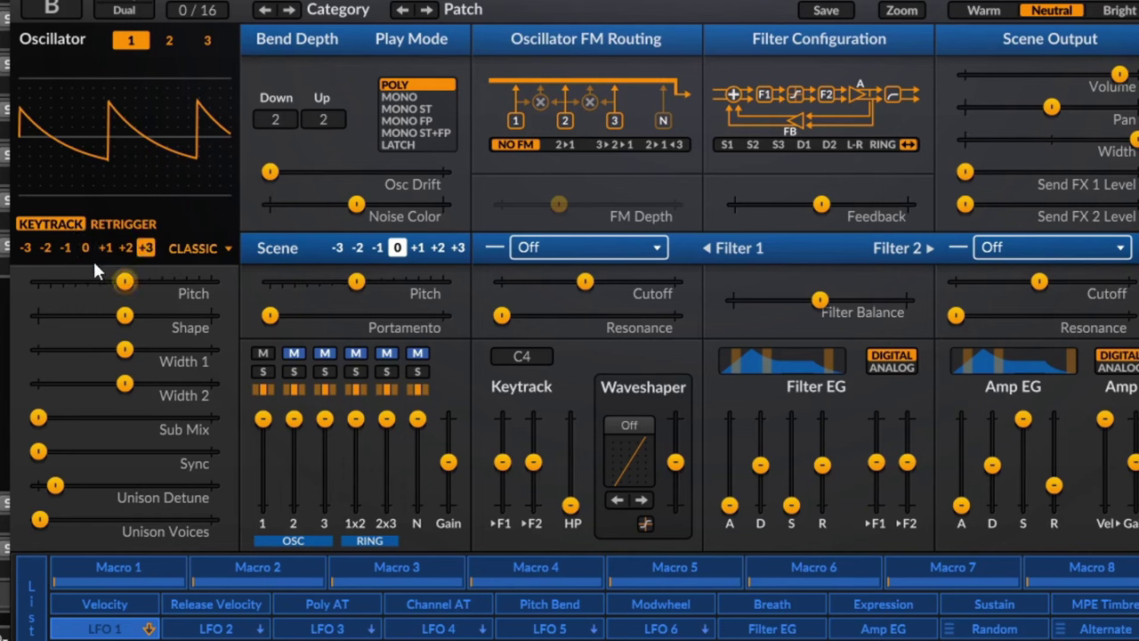
scroll(130, 254, down, 3)
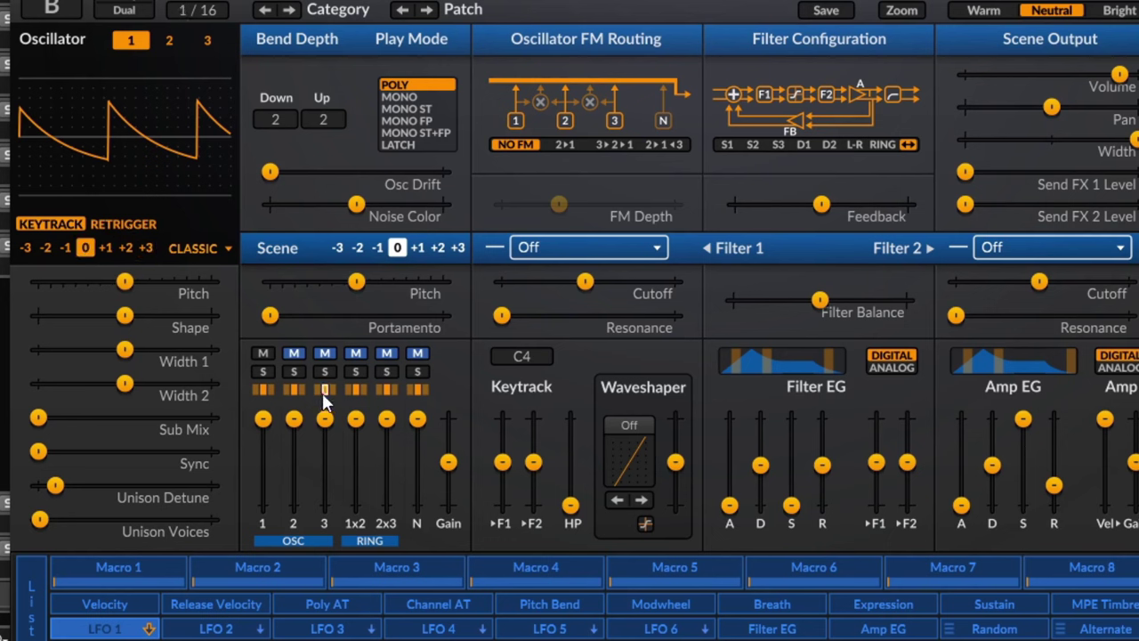
- Switch oscillator 1's keytracking off and back on, and turn its retrigger on and off again
click(69, 222)
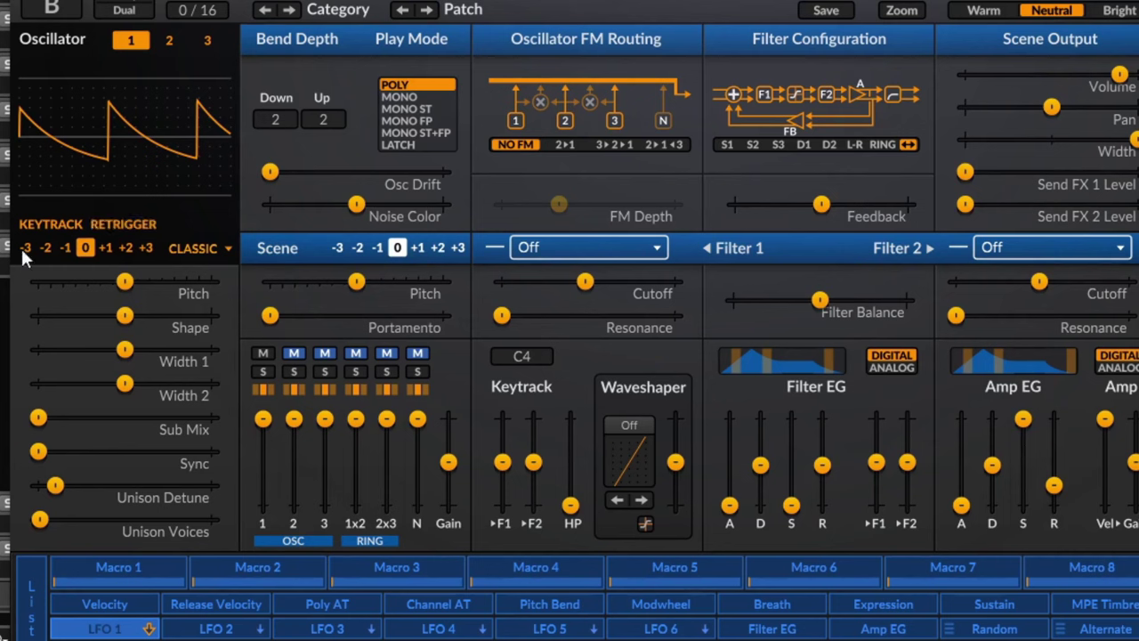
click(63, 223)
click(133, 225)
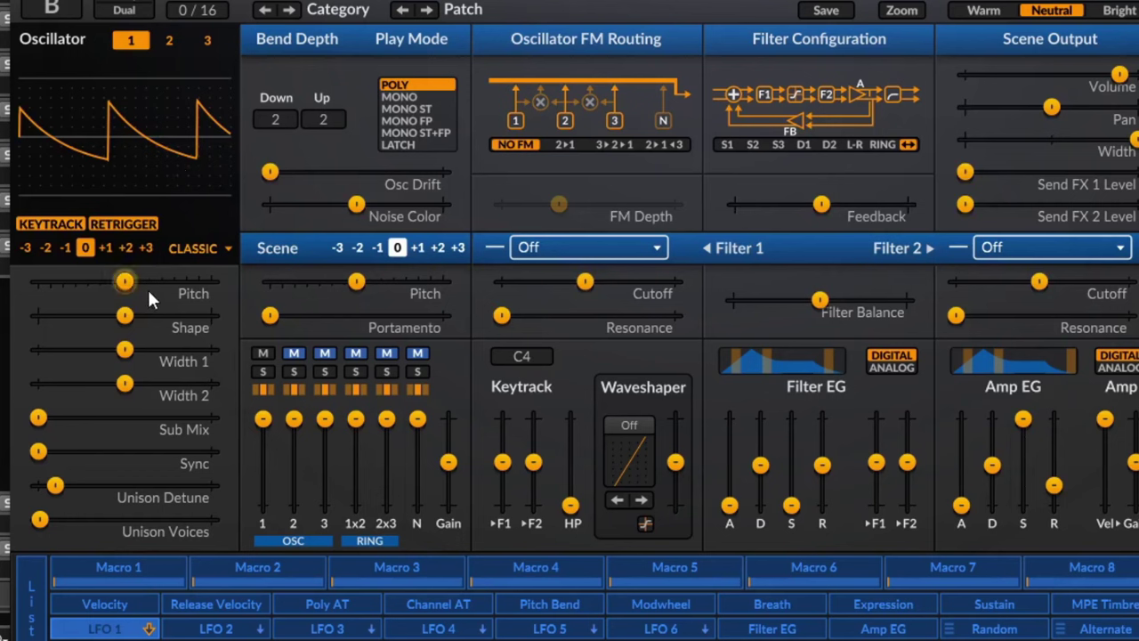
mouse_move(123, 359)
click(123, 223)
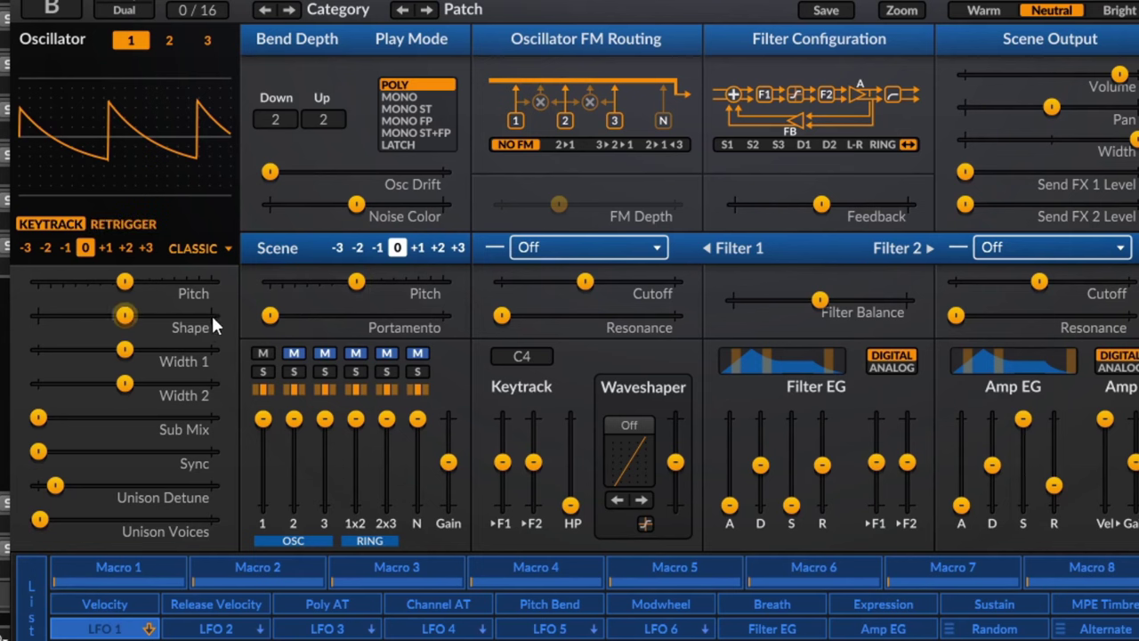
- Lower oscillator 1's pitch to its minimum and reset it to the default
drag(134, 283, 38, 282)
double_click(73, 283)
double_click(38, 283)
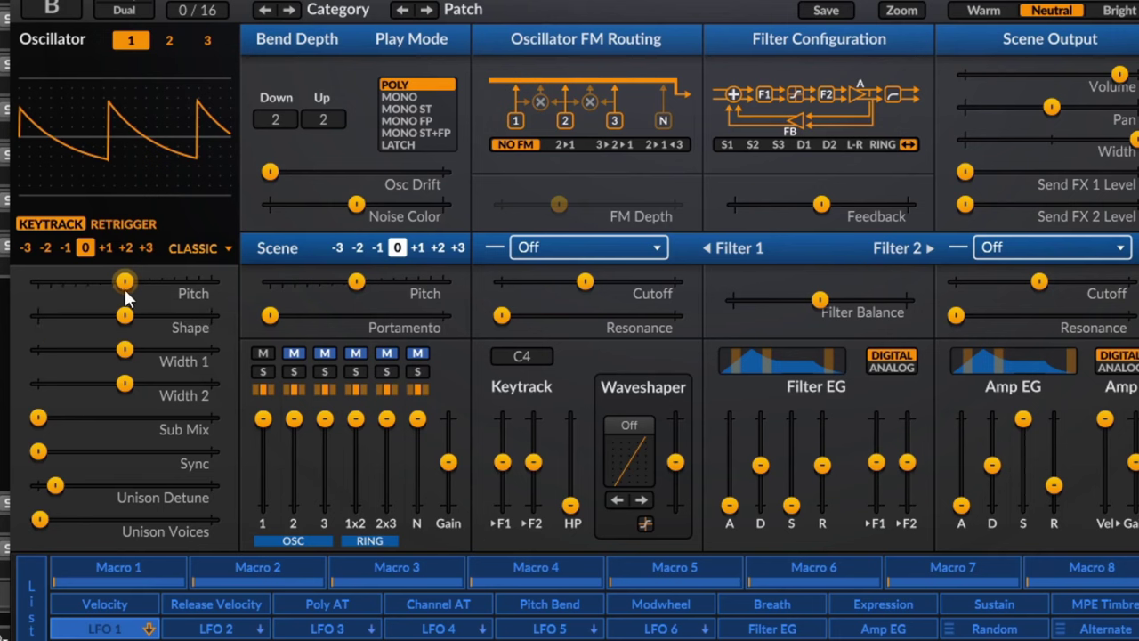
- Extend the range of oscillator 1's pitch, raise it to 84 semitones and reset it
right_click(126, 297)
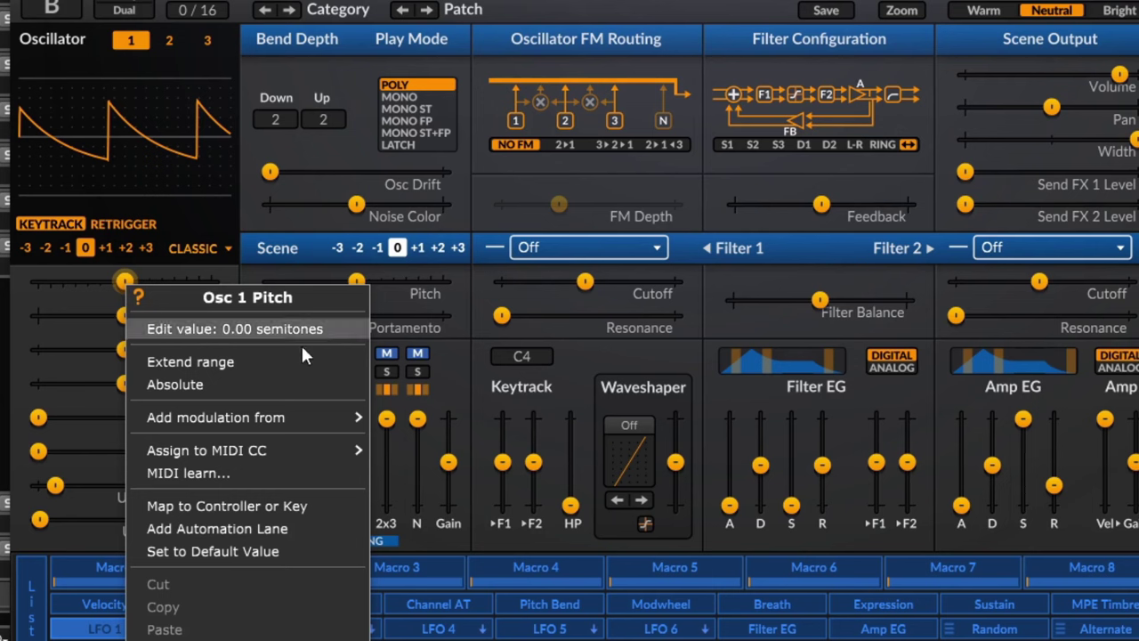
click(288, 367)
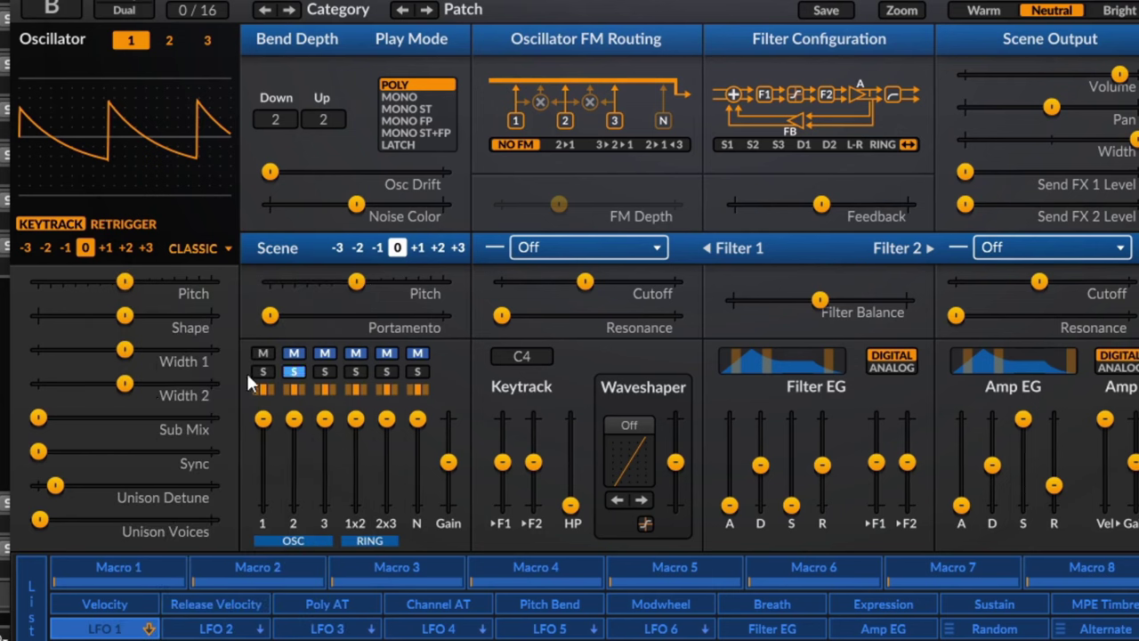
drag(125, 283, 211, 282)
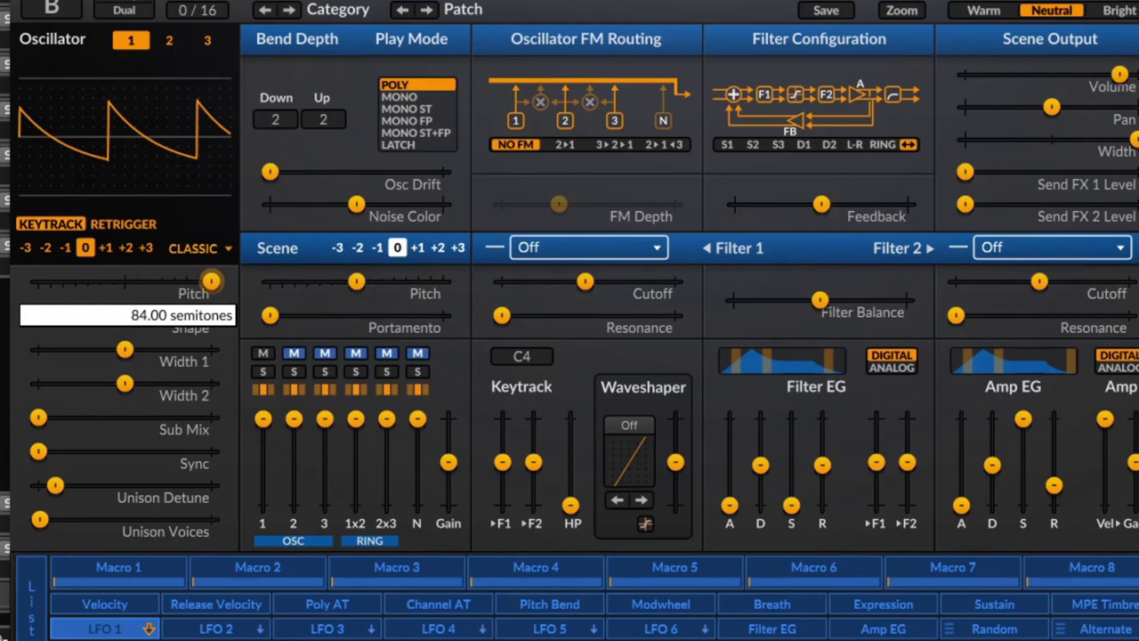
double_click(212, 282)
- Enable Absolute mode for oscillator 1's pitch and try a slight pitch raise
right_click(125, 281)
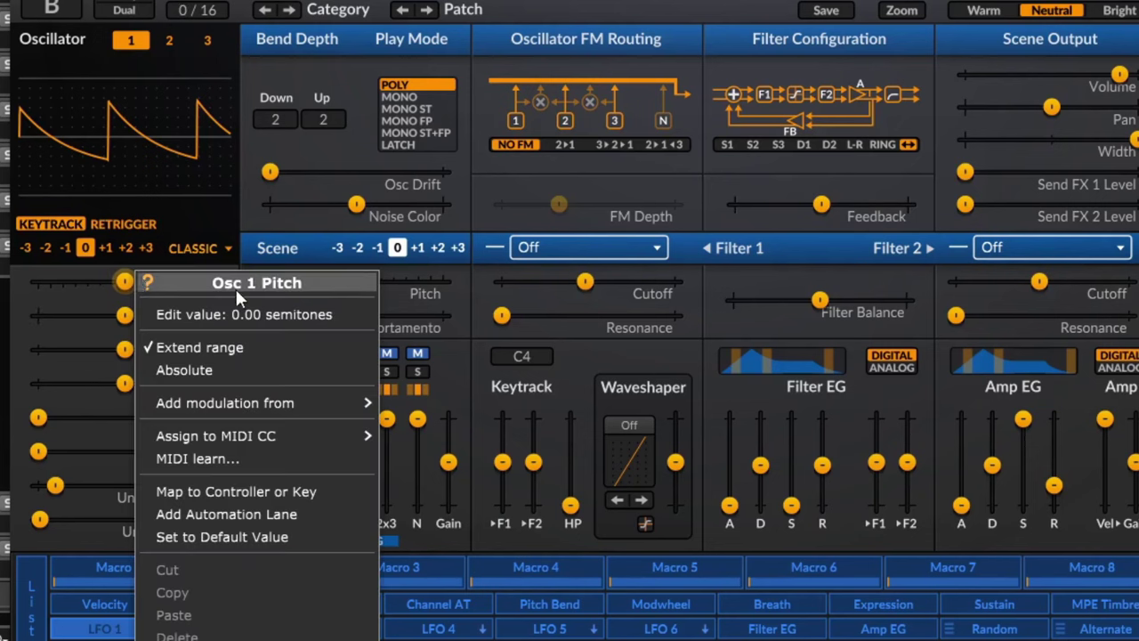
click(210, 370)
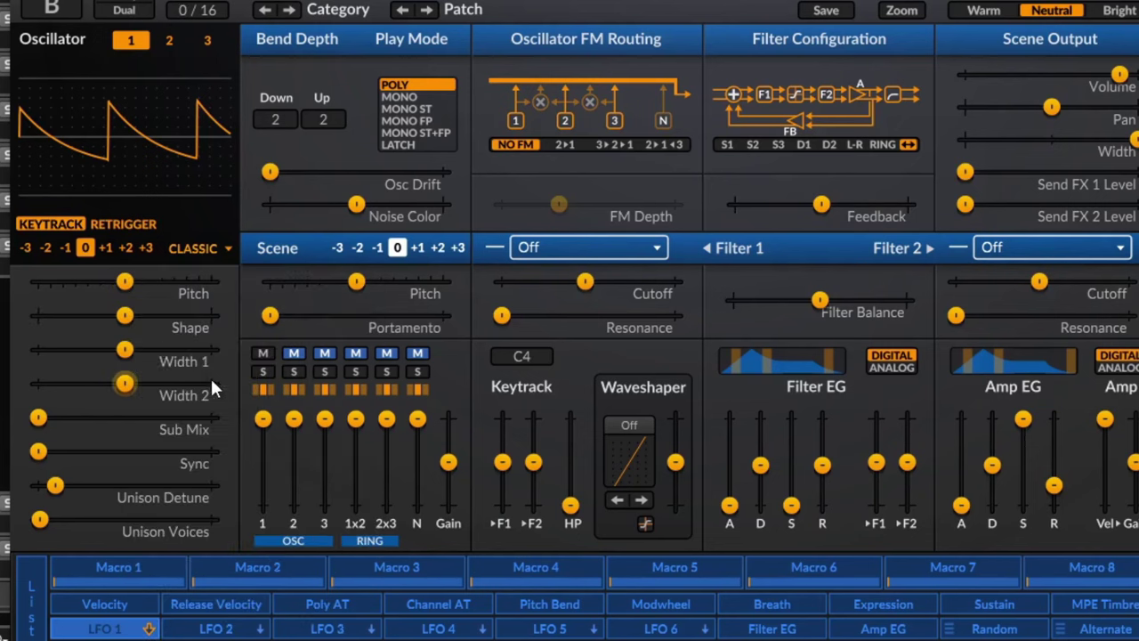
mouse_move(124, 281)
mouse_down()
mouse_move(38, 281)
mouse_move(215, 281)
mouse_move(133, 286)
mouse_up()
- Add modulation from Macro 1 to oscillator 1's pitch with an amount of 84
right_click(137, 291)
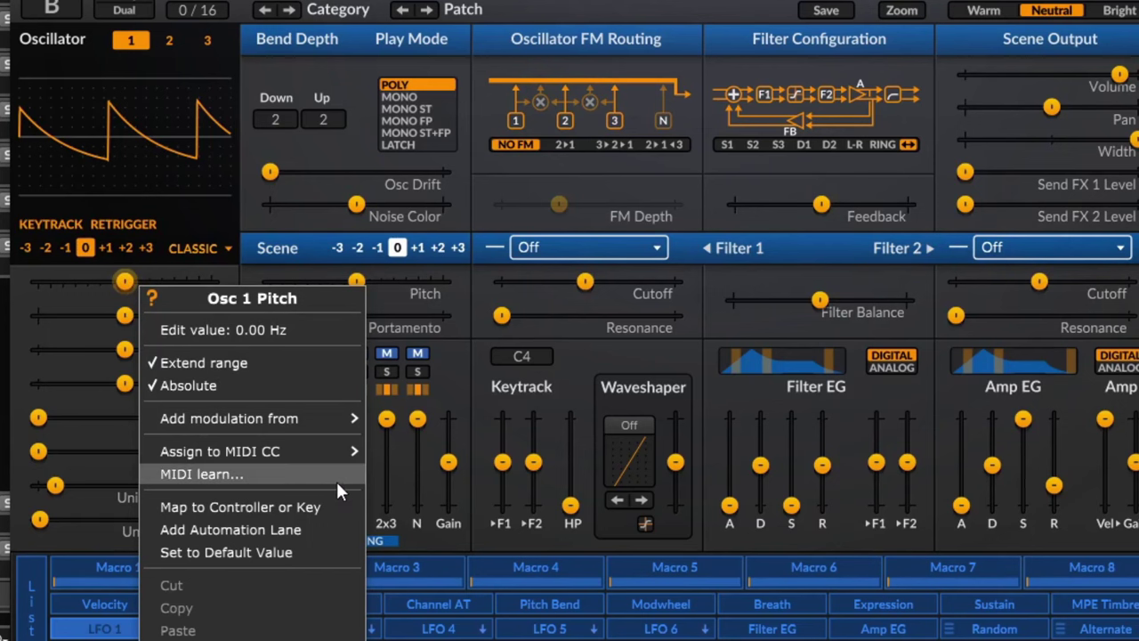
mouse_move(351, 418)
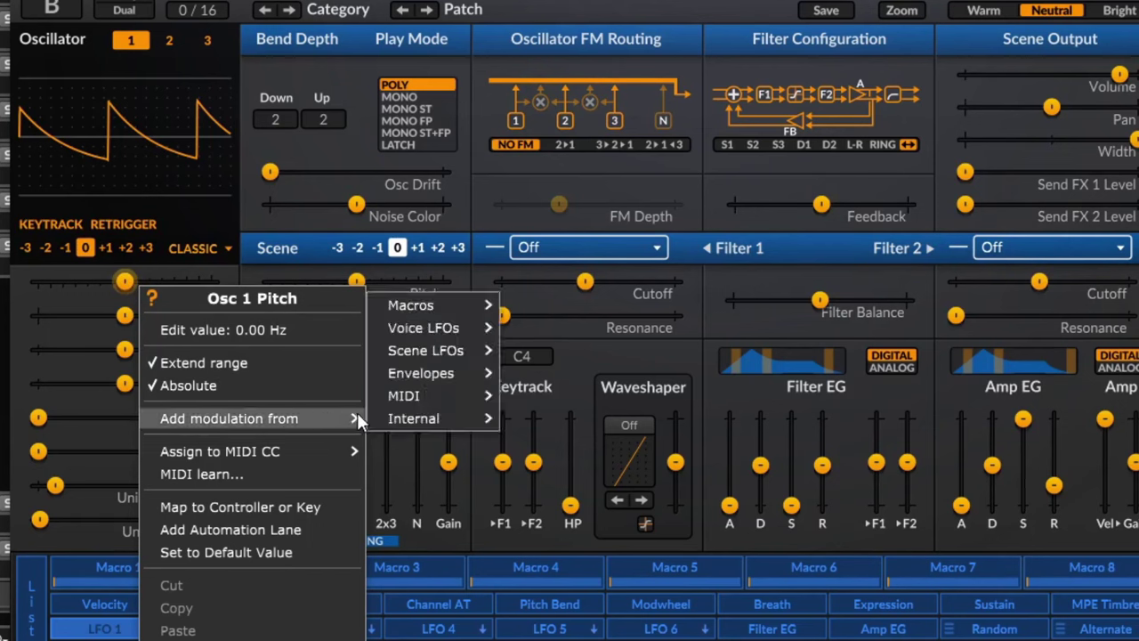
mouse_move(462, 330)
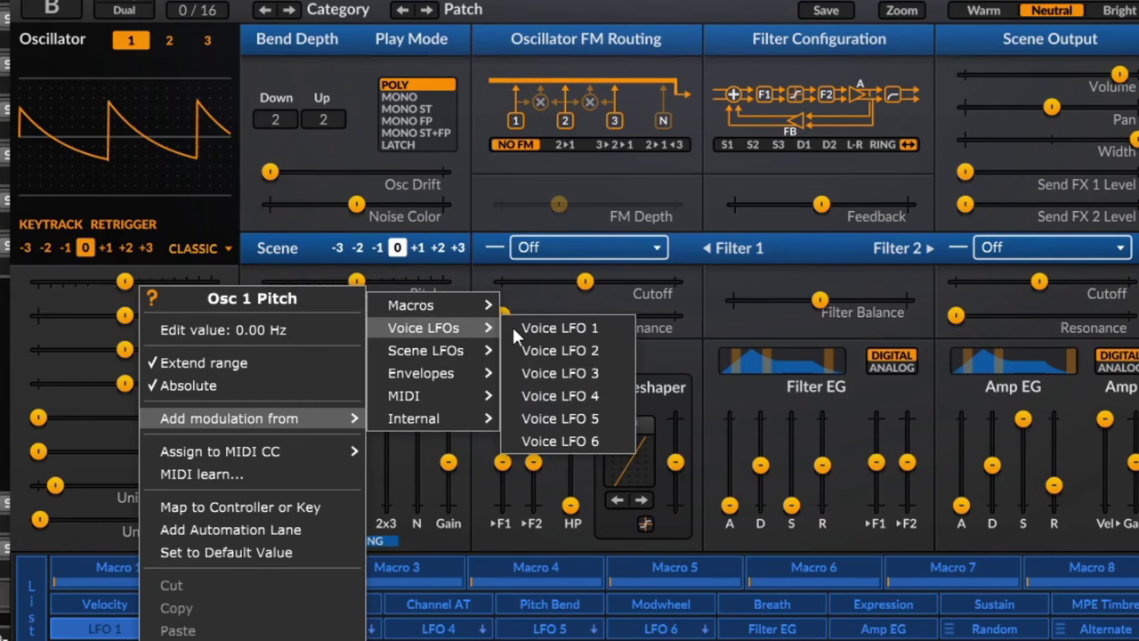
mouse_move(428, 299)
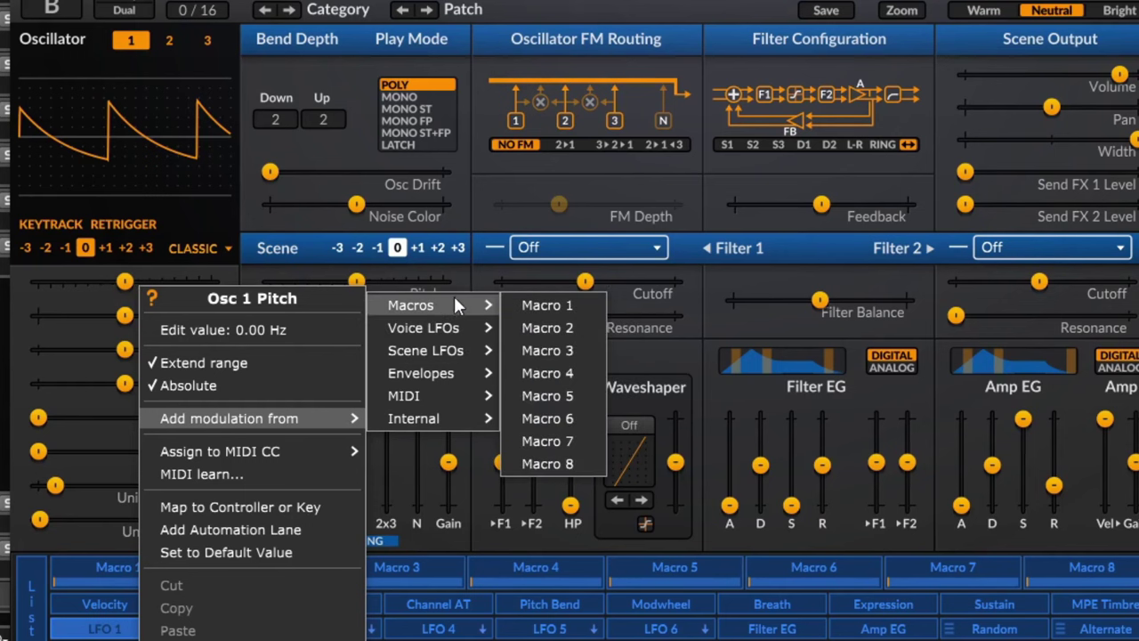
click(532, 307)
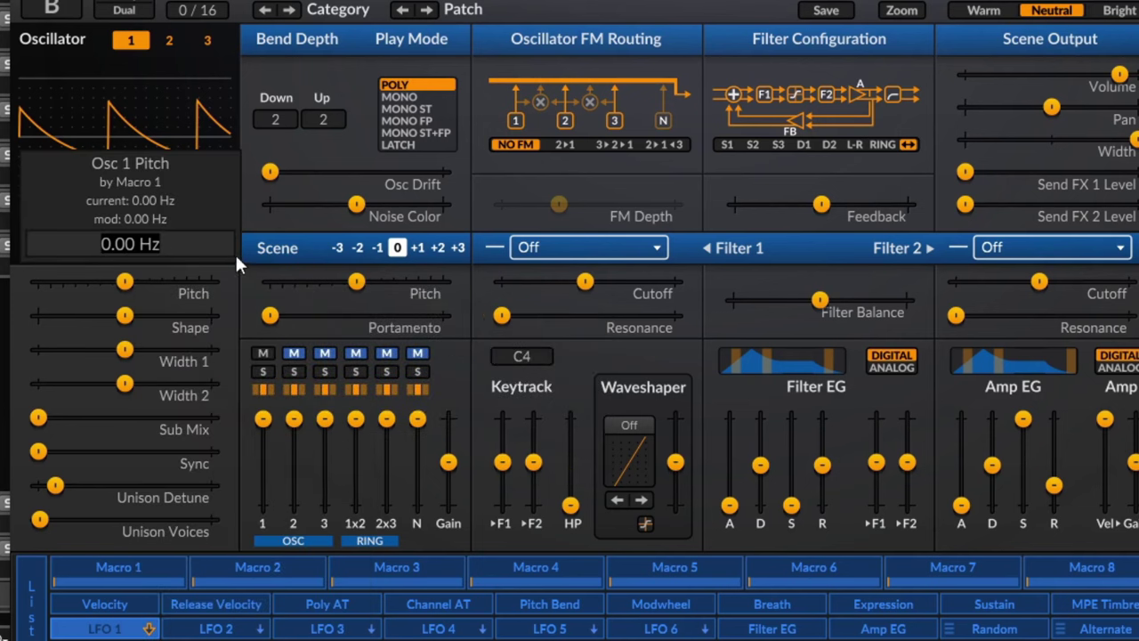
key(BackSpace)
text(84)
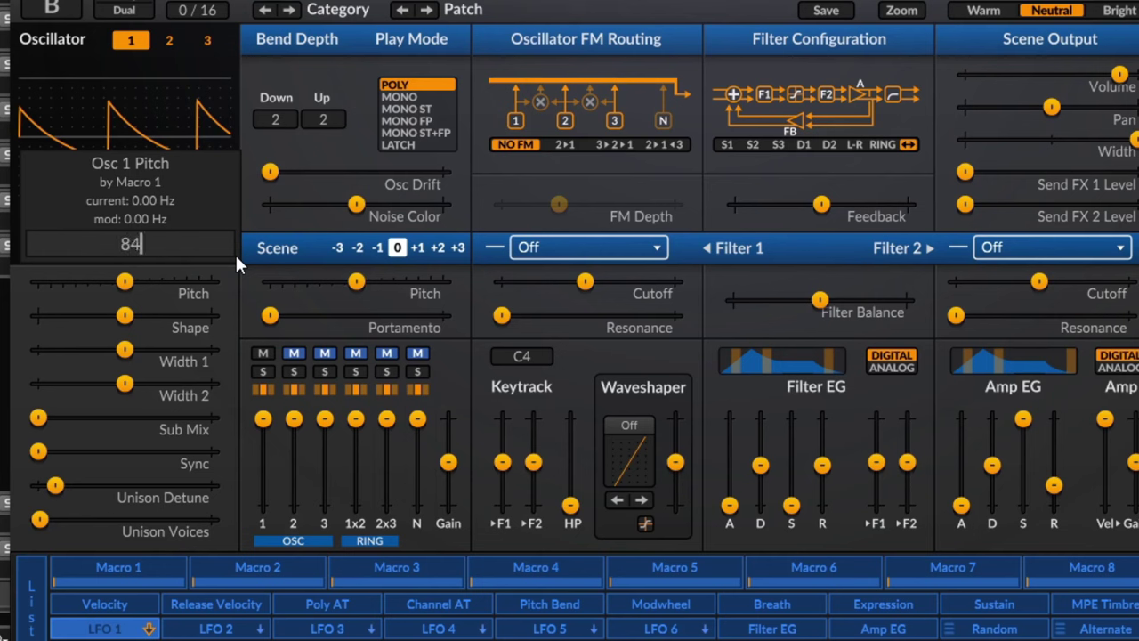
key(Return)
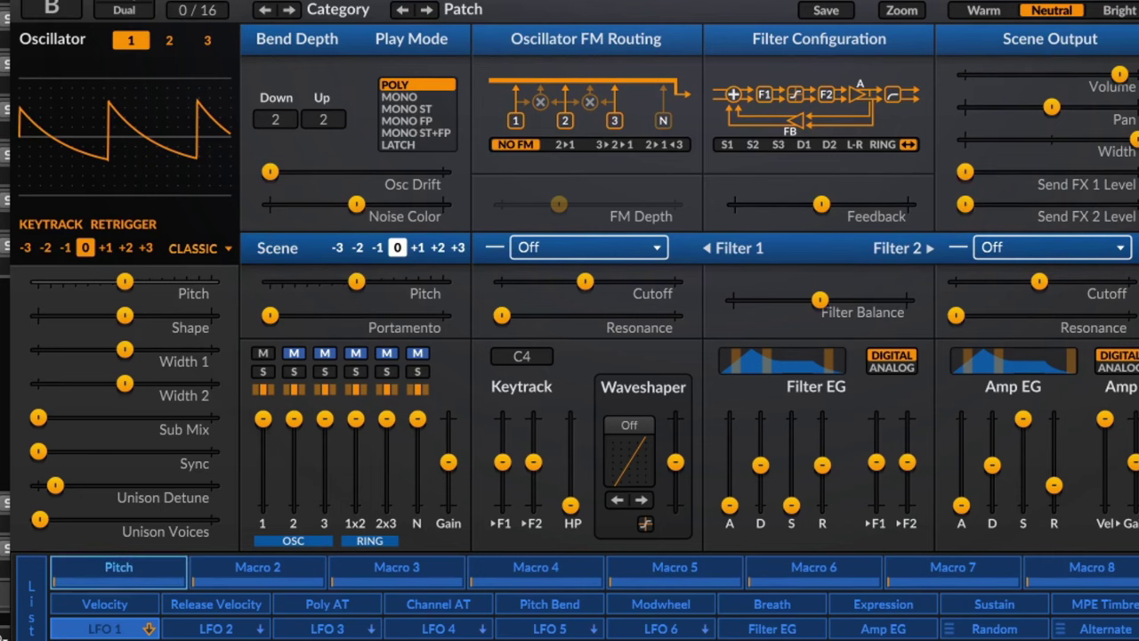
- Initialize the patch again and look over the Classic and Modern oscillator type options, keeping Classic
click(463, 8)
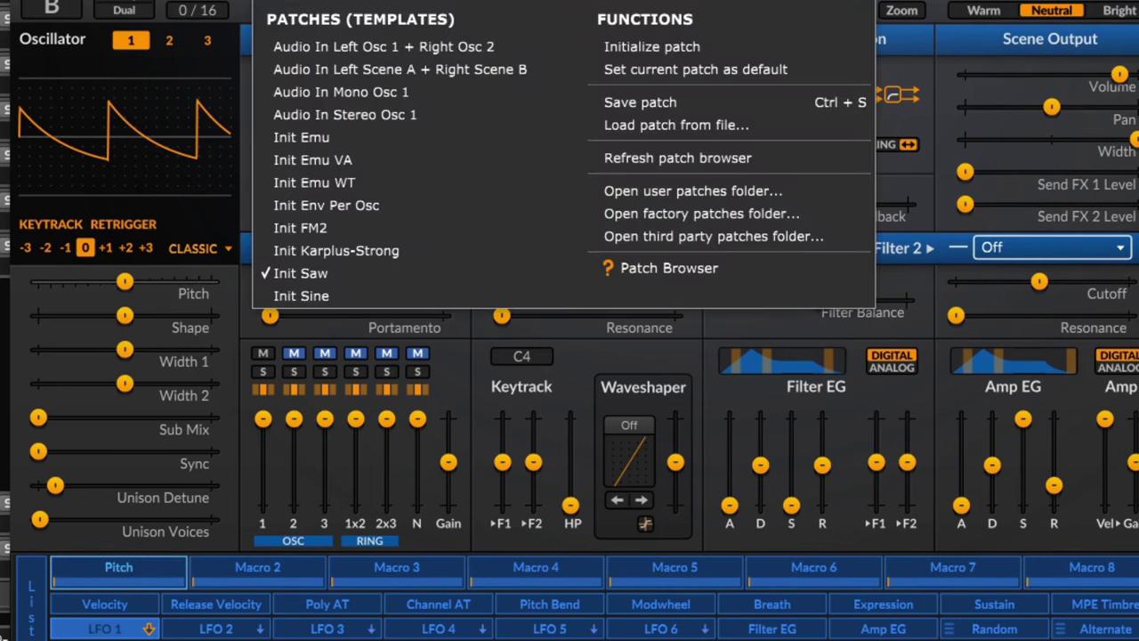
click(767, 45)
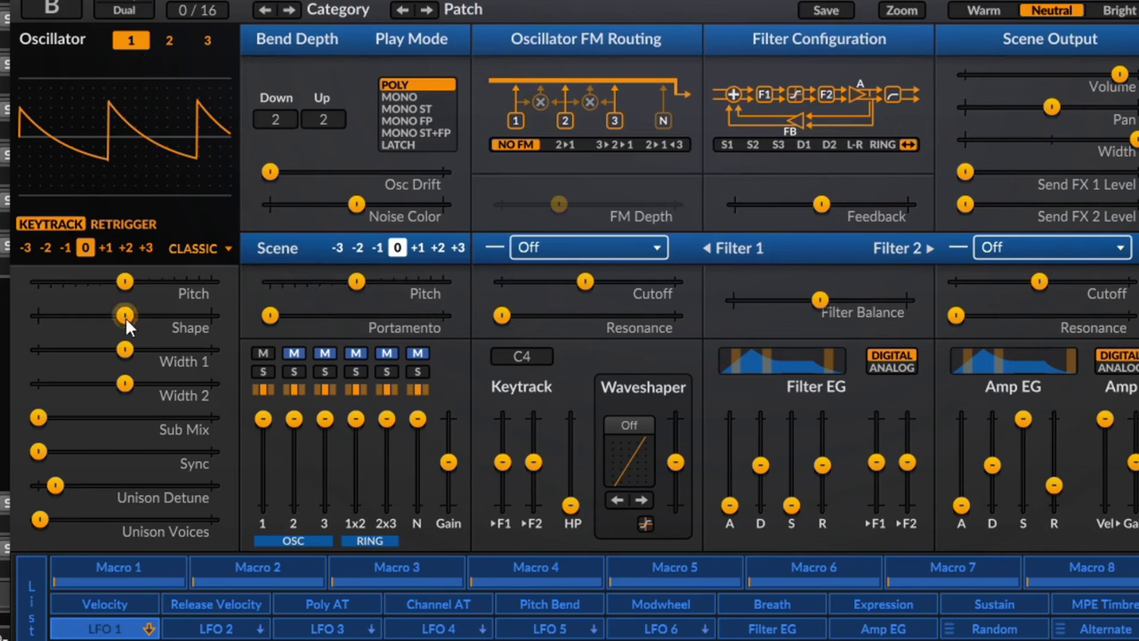
click(196, 248)
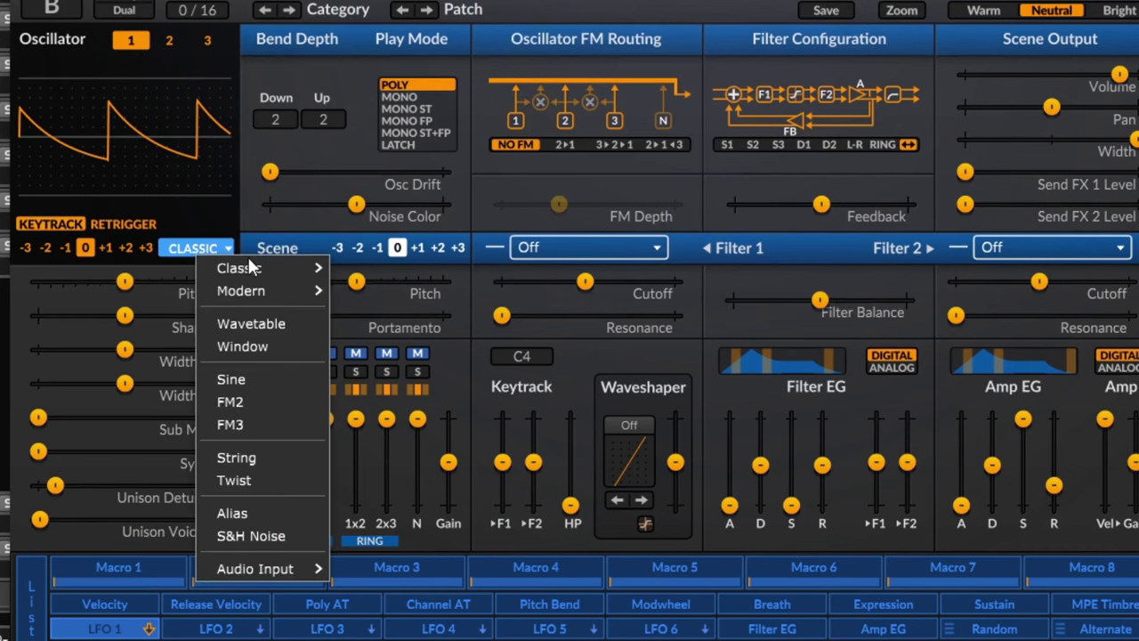
mouse_move(252, 276)
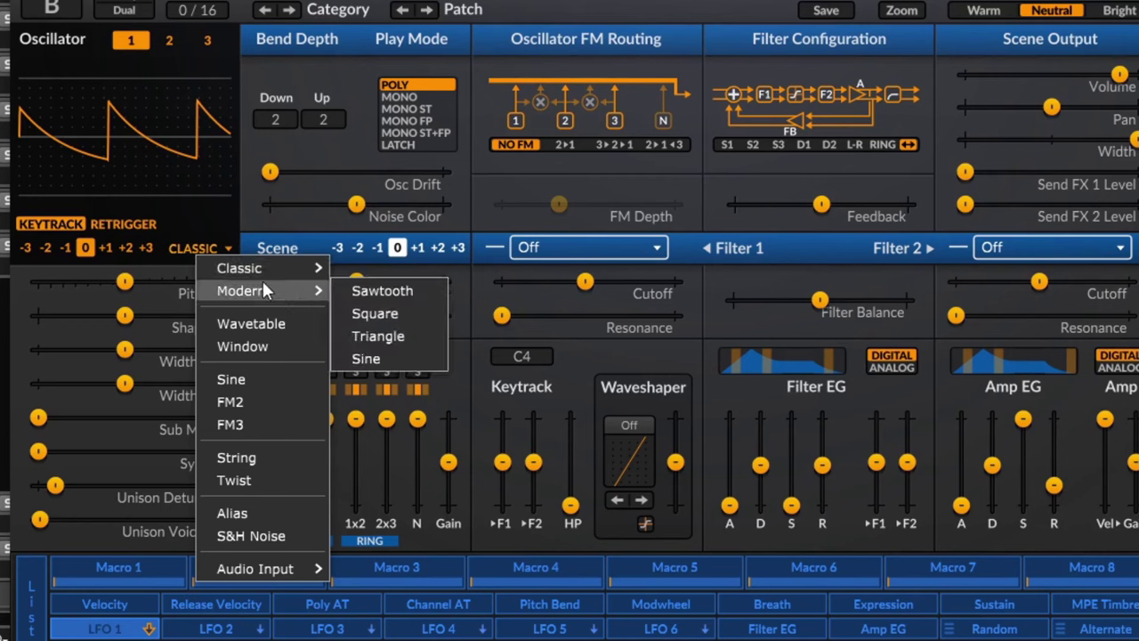
mouse_move(293, 269)
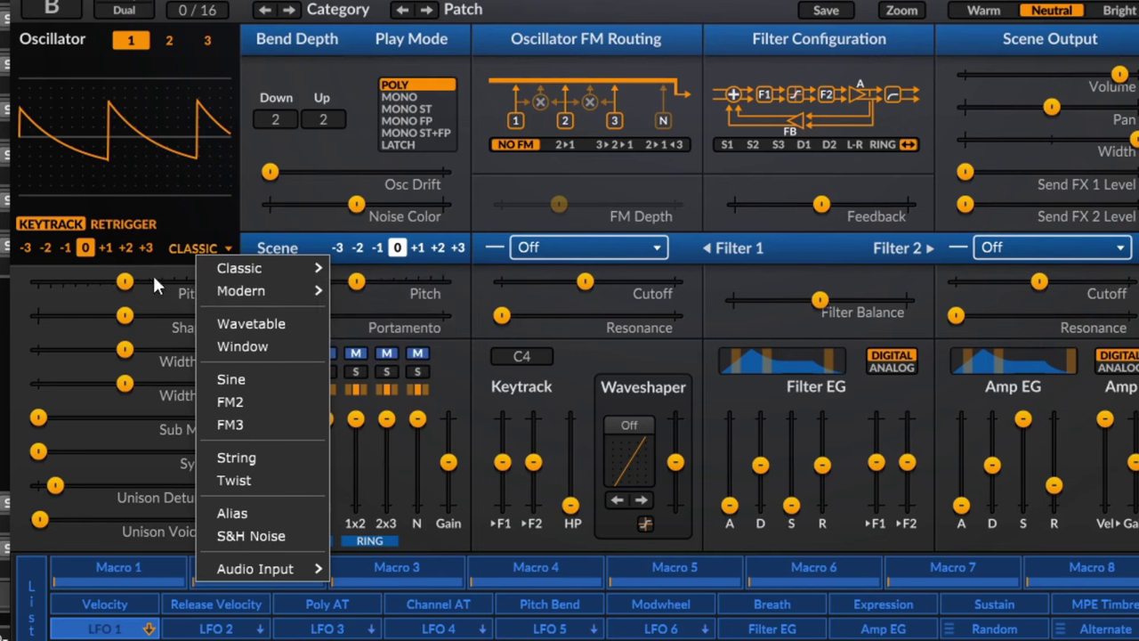
click(22, 288)
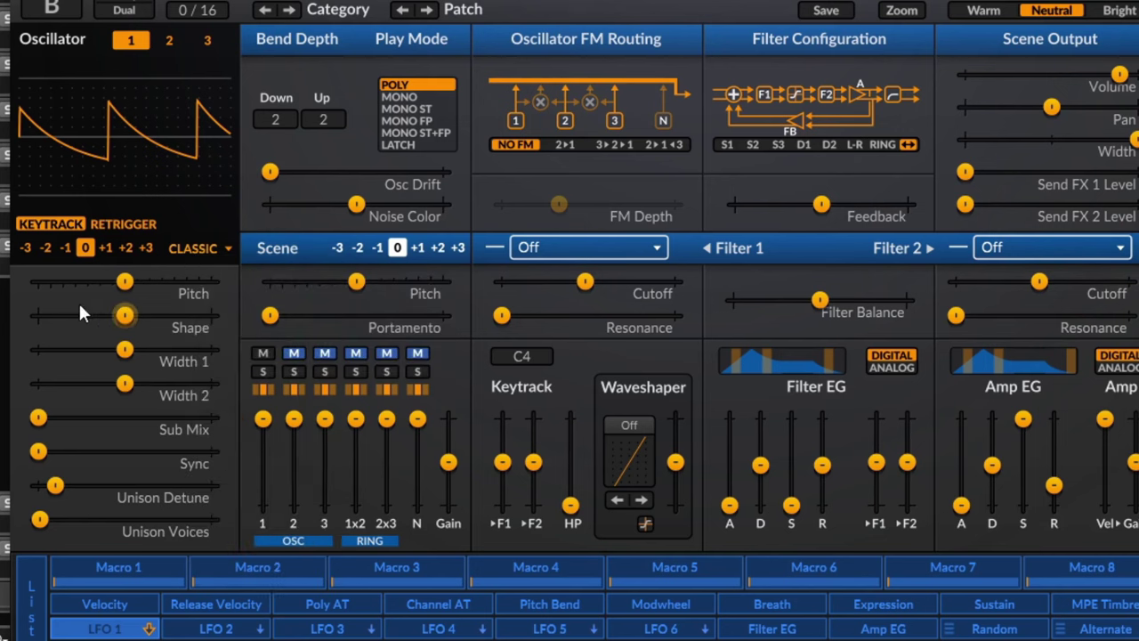
- Raise oscillator 1's Shape to its maximum, reset it, and lower it to its minimum
drag(124, 316, 211, 315)
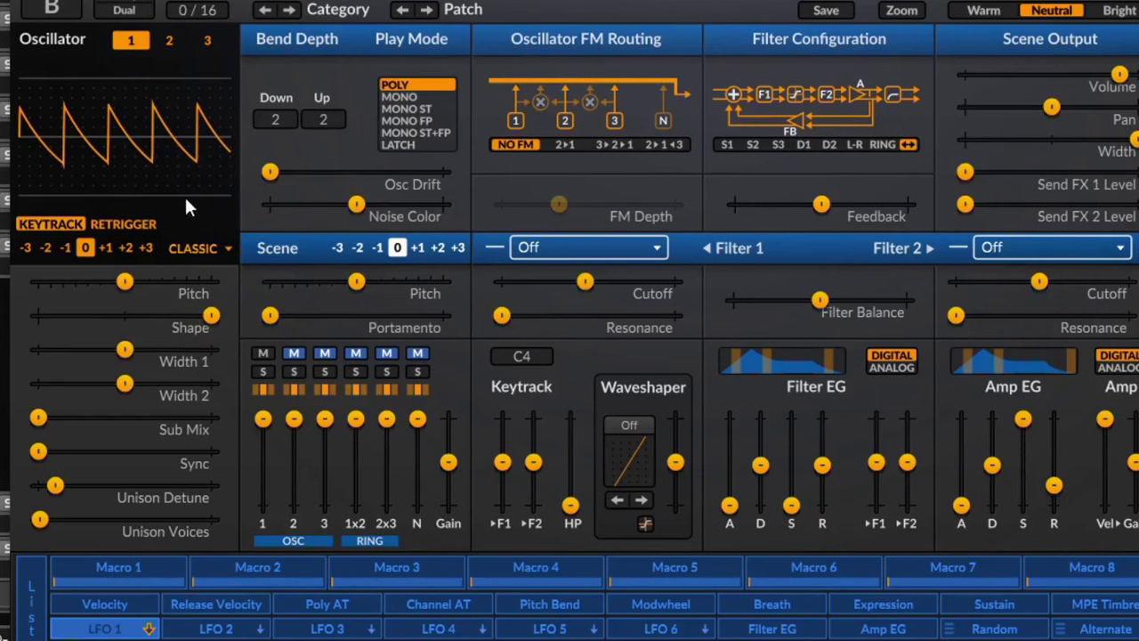
double_click(211, 315)
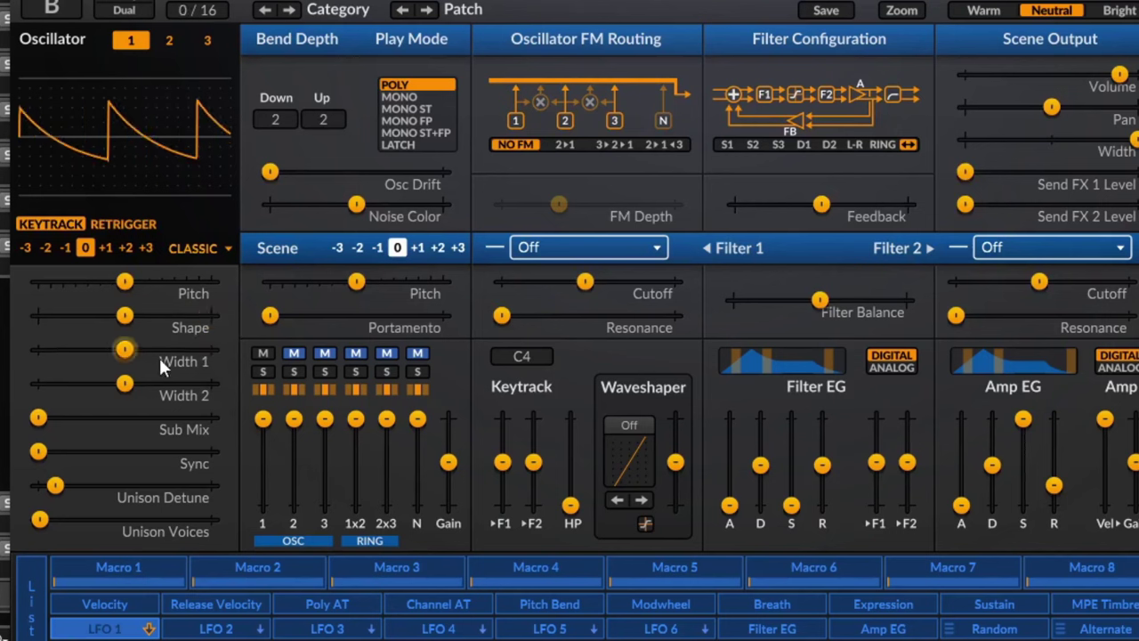
drag(143, 308, 38, 315)
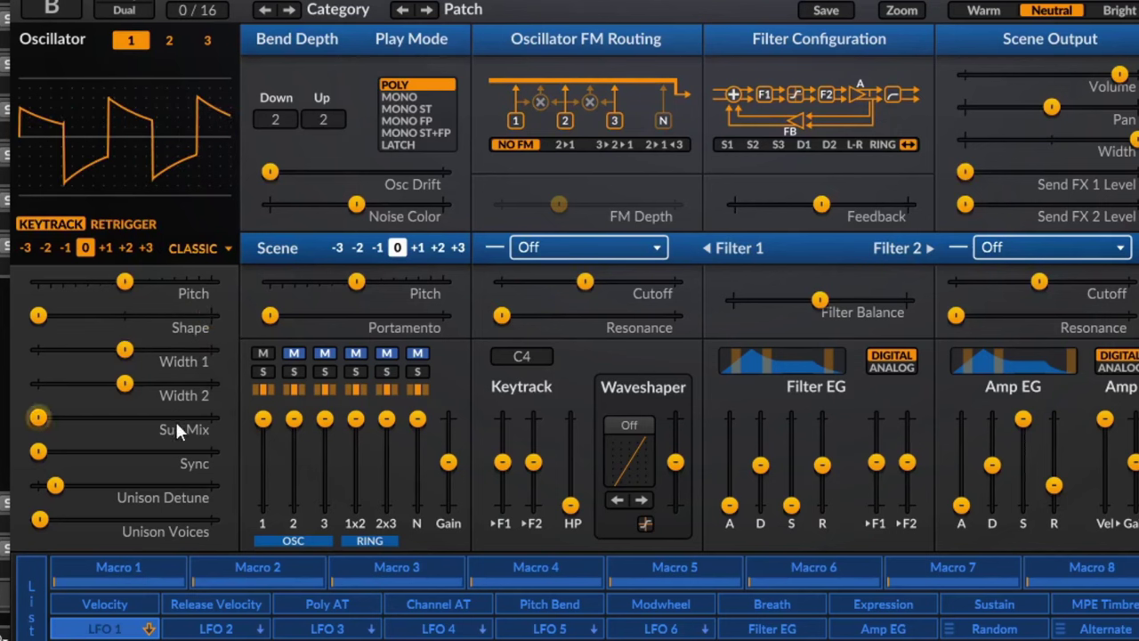
- Try different Width 1 and Width 2 settings on oscillator 1 with Shape at 7.14 %, and reset all three
drag(121, 353, 86, 382)
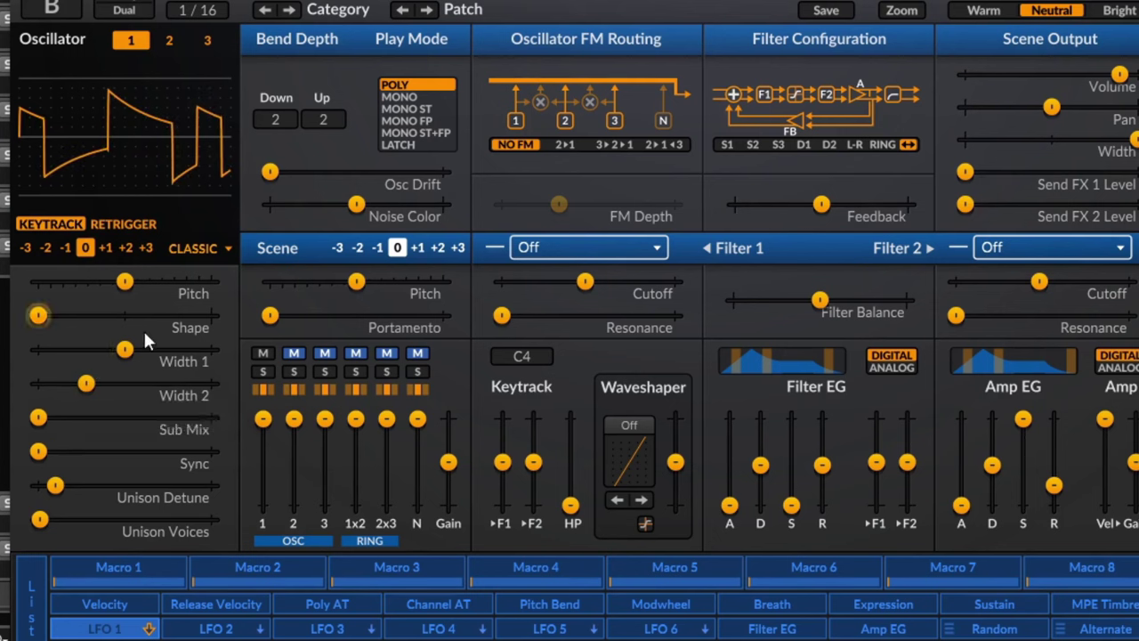
drag(122, 349, 165, 348)
drag(40, 315, 131, 315)
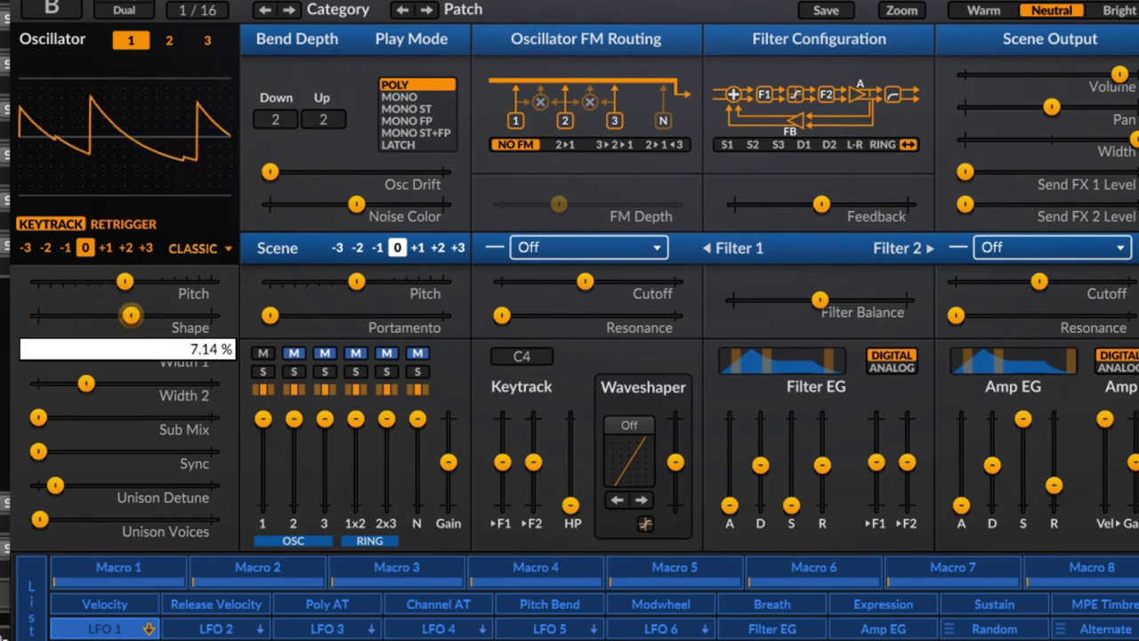
double_click(102, 373)
double_click(130, 319)
double_click(148, 348)
- Try extreme Width 1 and Width 2 settings on oscillator 1, reset both widths, and set Shape to its maximum
drag(148, 348, 209, 349)
drag(211, 349, 45, 383)
double_click(95, 347)
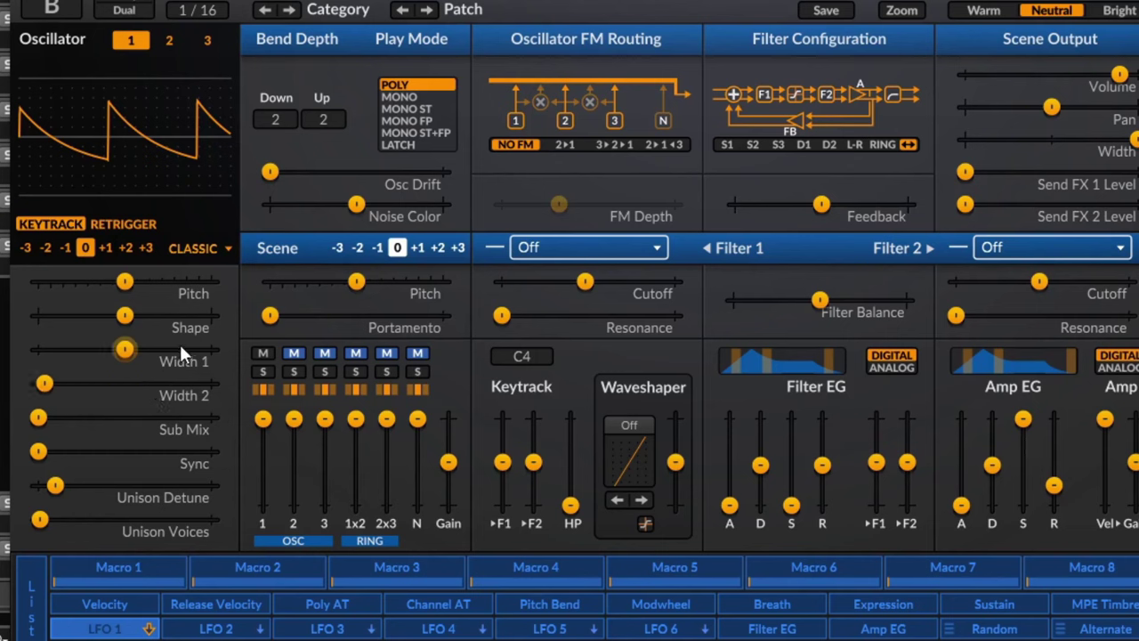
drag(124, 315, 211, 315)
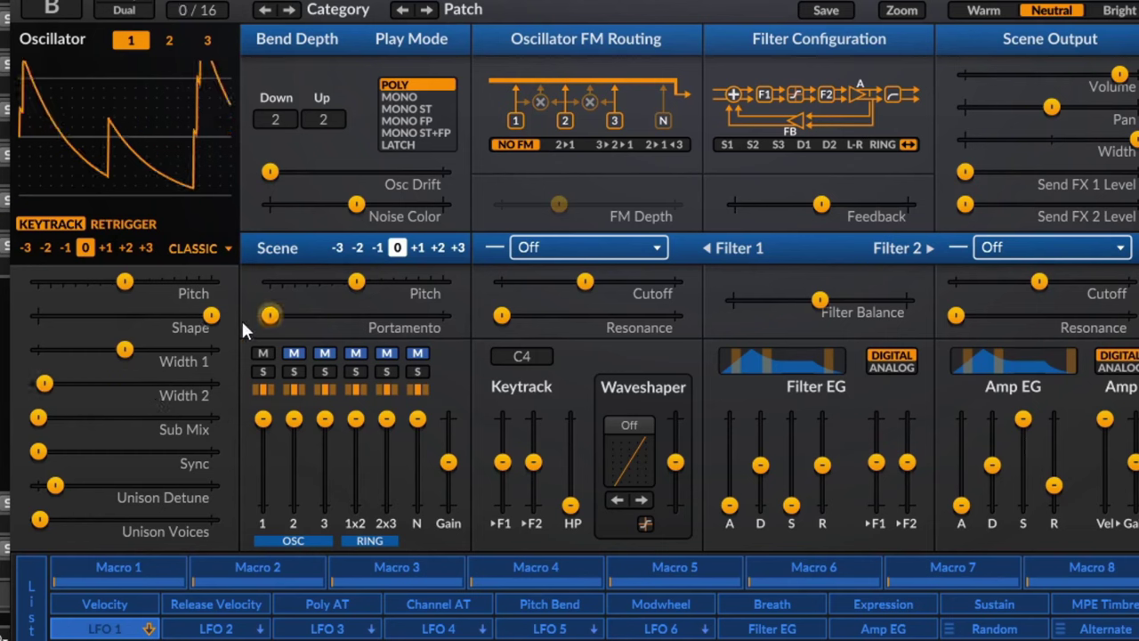
double_click(42, 383)
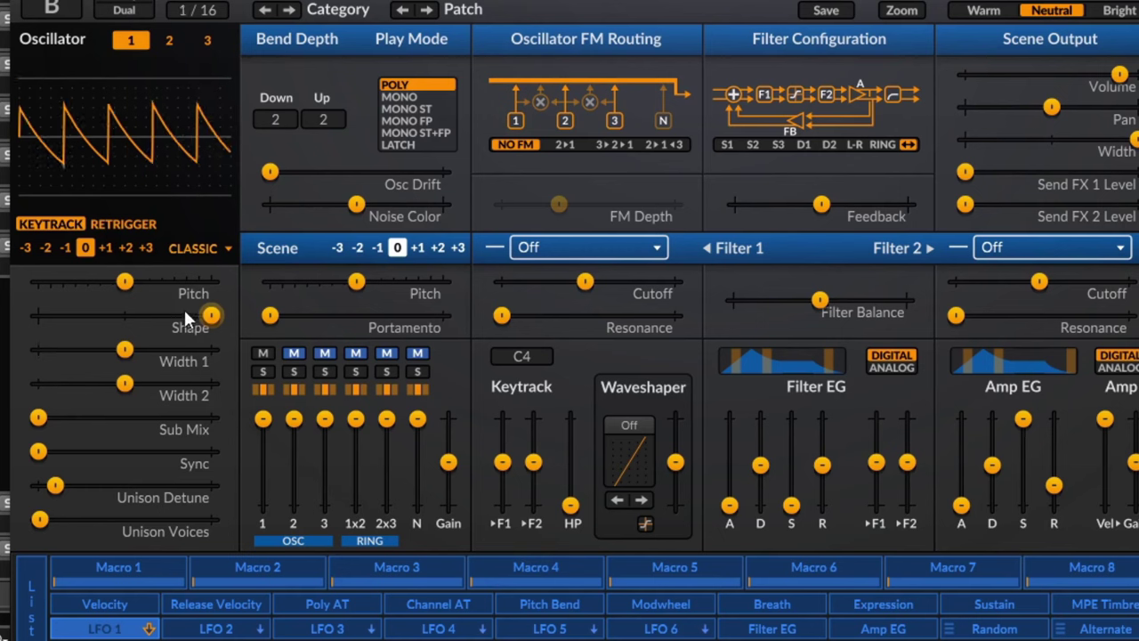
- Switch oscillator 1 from Classic to the Modern Sawtooth preset
mouse_move(131, 364)
mouse_down()
mouse_move(218, 349)
mouse_move(39, 349)
mouse_move(161, 348)
mouse_move(86, 349)
mouse_move(100, 335)
mouse_move(215, 349)
mouse_move(79, 349)
mouse_move(199, 349)
mouse_move(133, 349)
mouse_move(210, 383)
mouse_move(78, 382)
mouse_move(184, 383)
mouse_move(115, 374)
mouse_up()
drag(186, 341, 148, 354)
click(196, 249)
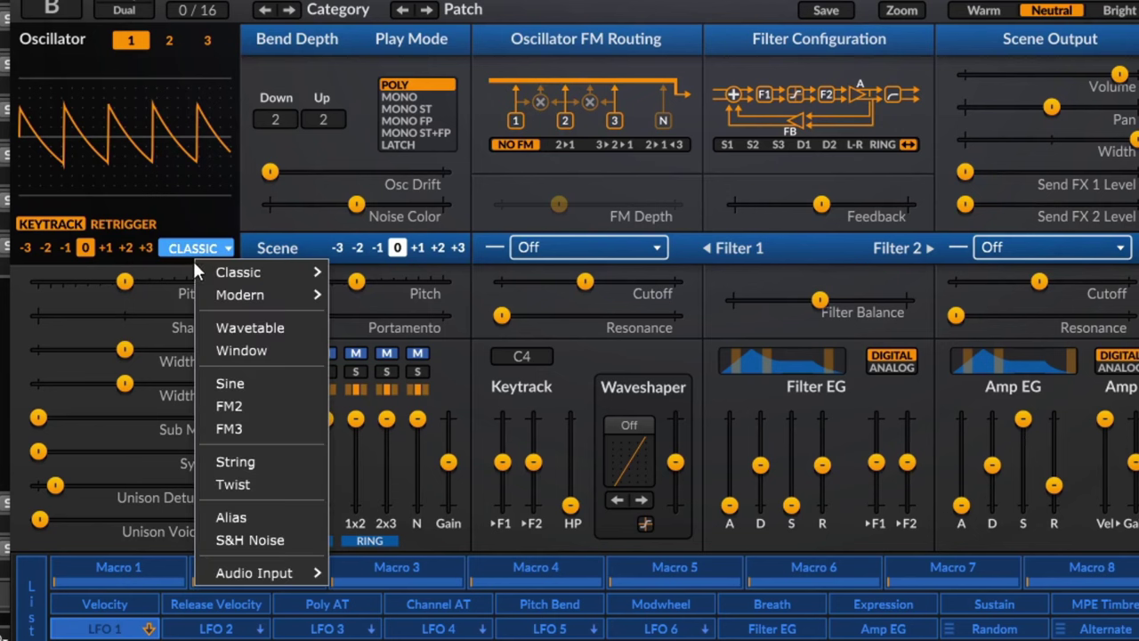
mouse_move(301, 293)
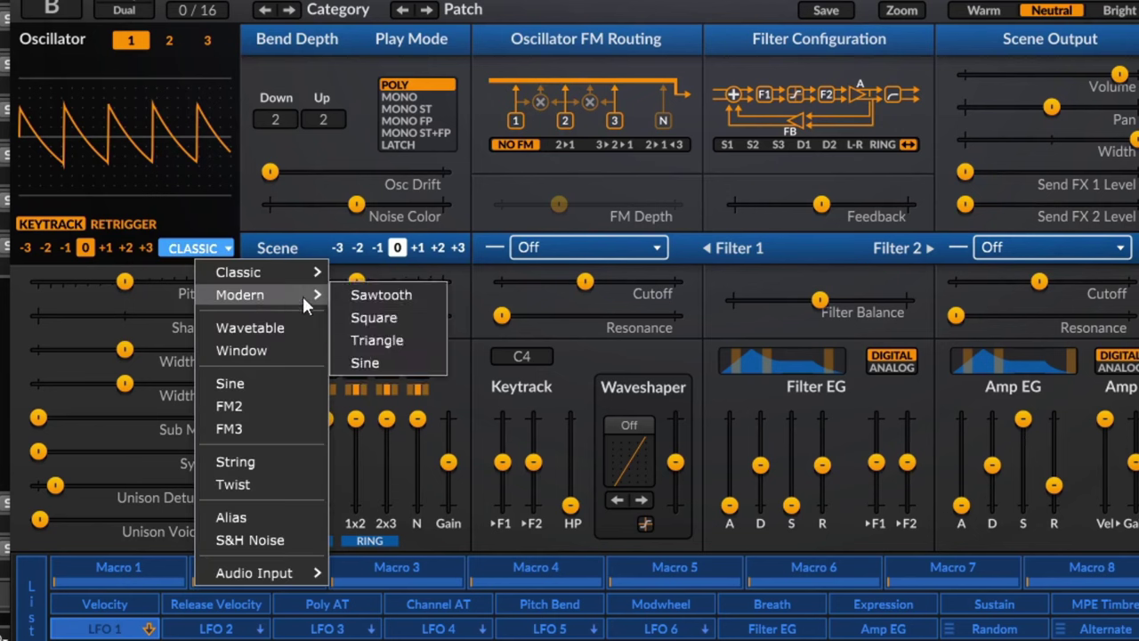
click(392, 293)
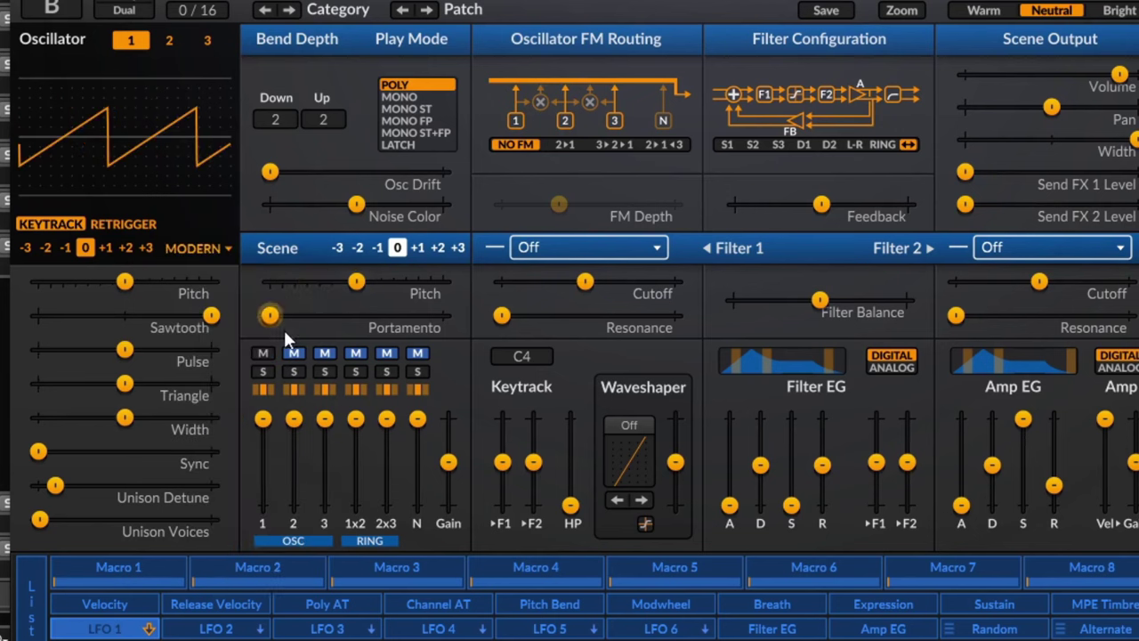
- Try the Classic Square preset on oscillator 1, and switch to the Classic Sawtooth preset
click(188, 252)
mouse_move(281, 269)
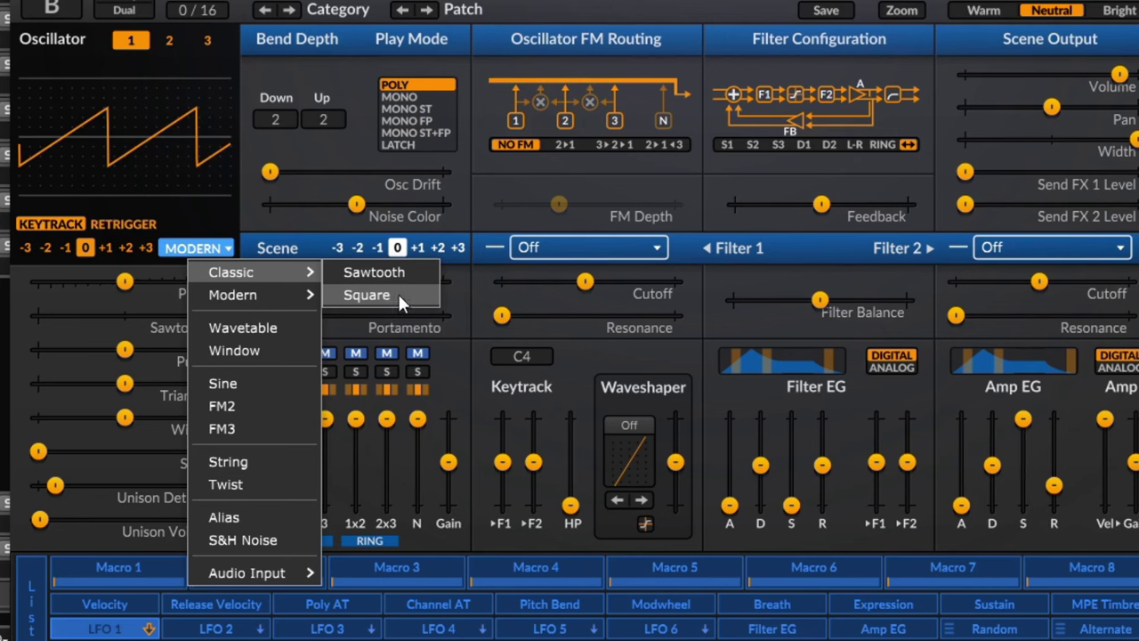
click(398, 293)
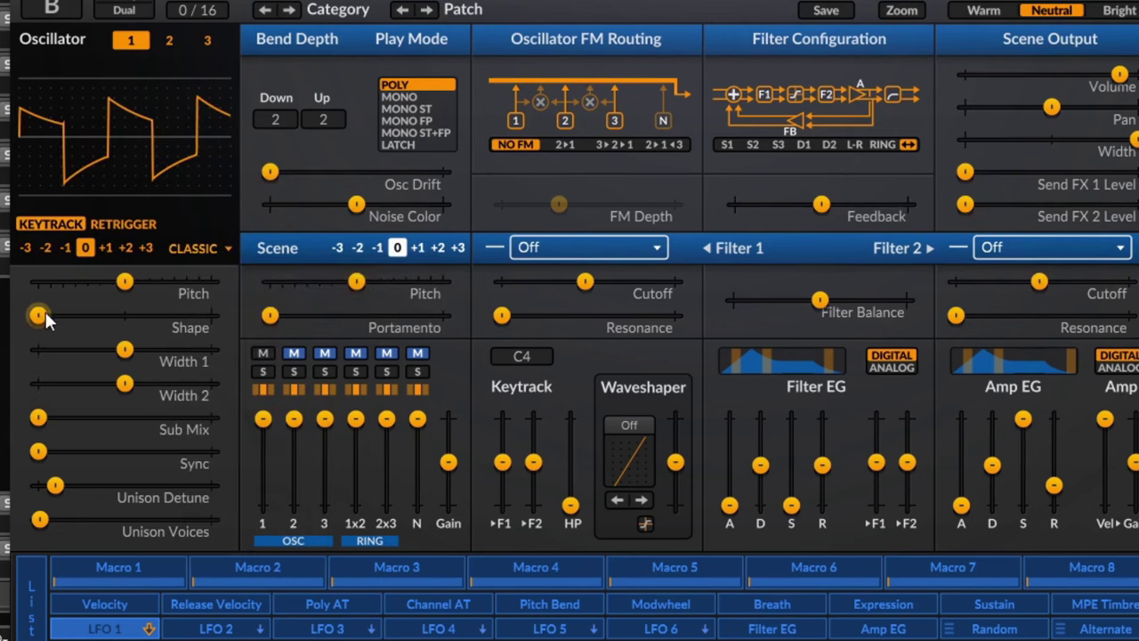
click(190, 245)
mouse_move(294, 262)
click(361, 267)
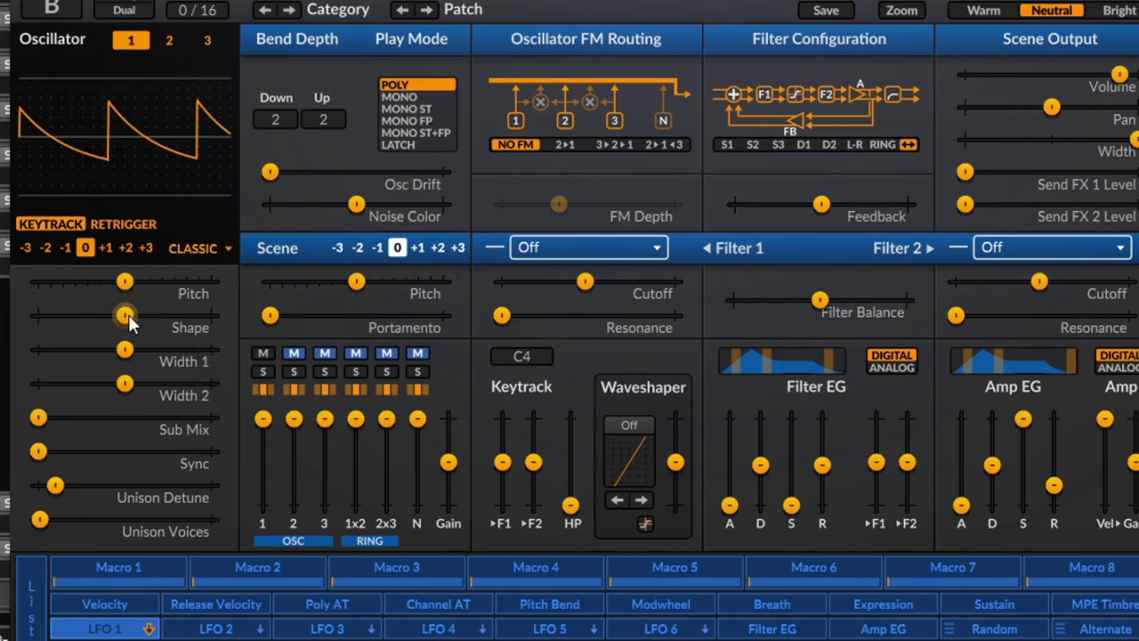
- Set oscillator 1 to the Modern type with its Sawtooth preset
click(205, 253)
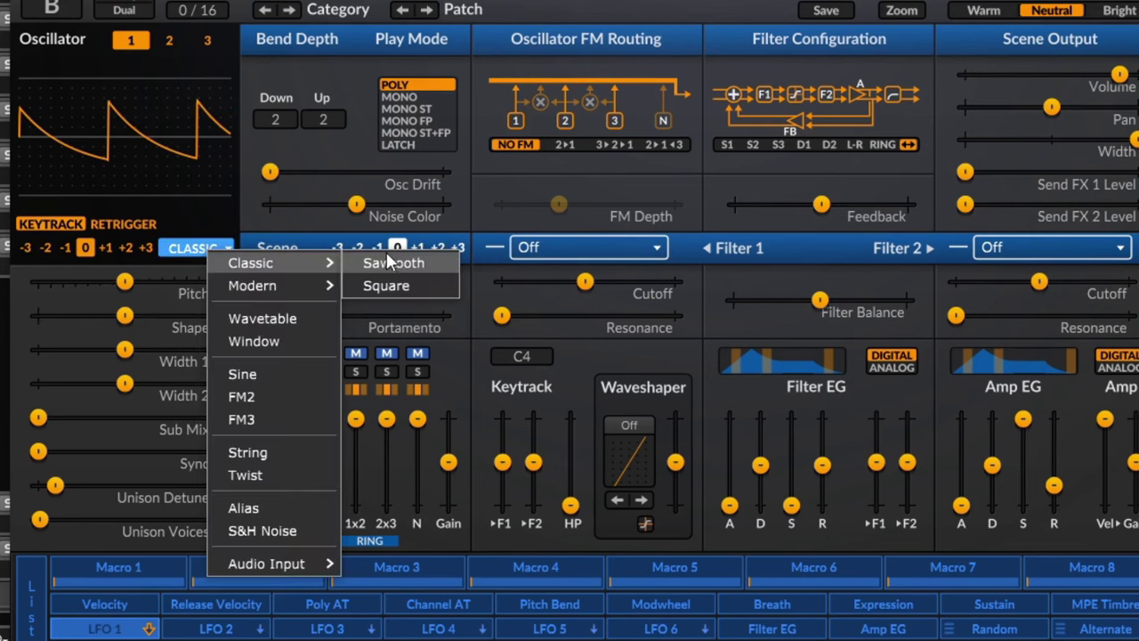
mouse_move(324, 287)
click(405, 283)
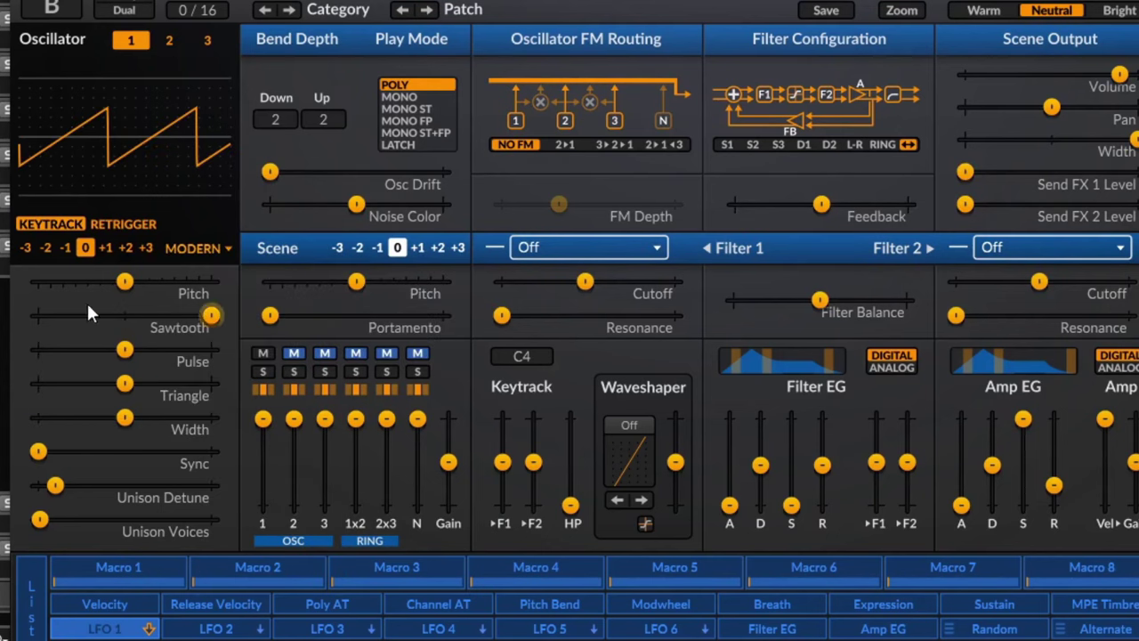
- Try a negative Pulse level on oscillator 1, and reset both Pulse and Sawtooth to 0 %
drag(122, 350, 53, 348)
double_click(54, 349)
double_click(211, 314)
drag(125, 316, 129, 322)
double_click(126, 316)
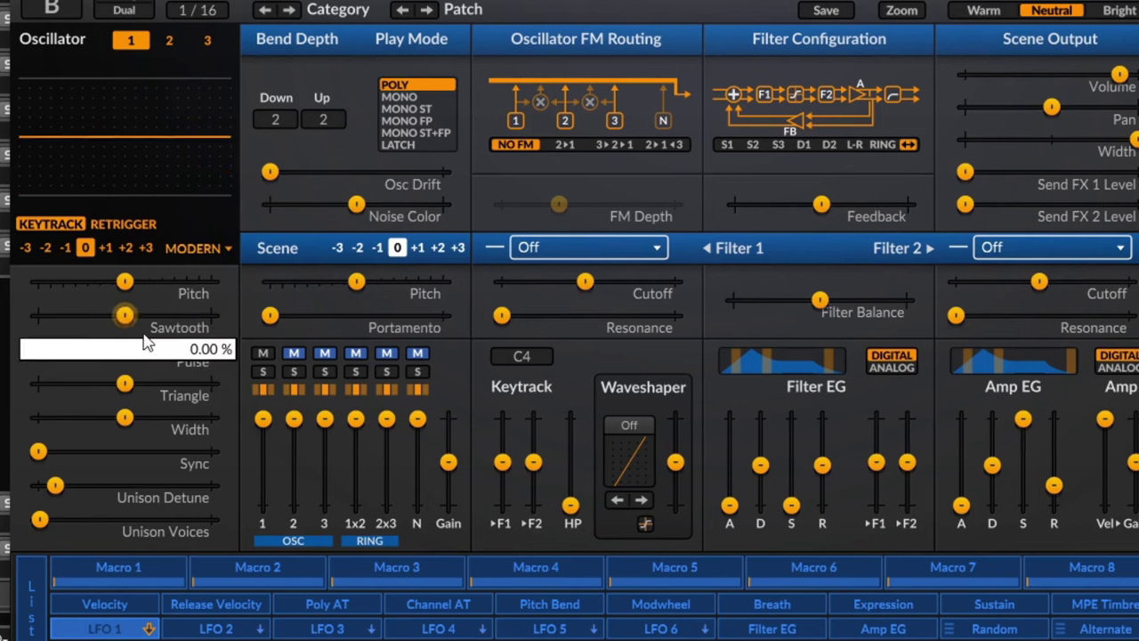
- Try Pulse and Triangle one after the other at their maximum on oscillator 1, resetting each one
drag(126, 351, 205, 355)
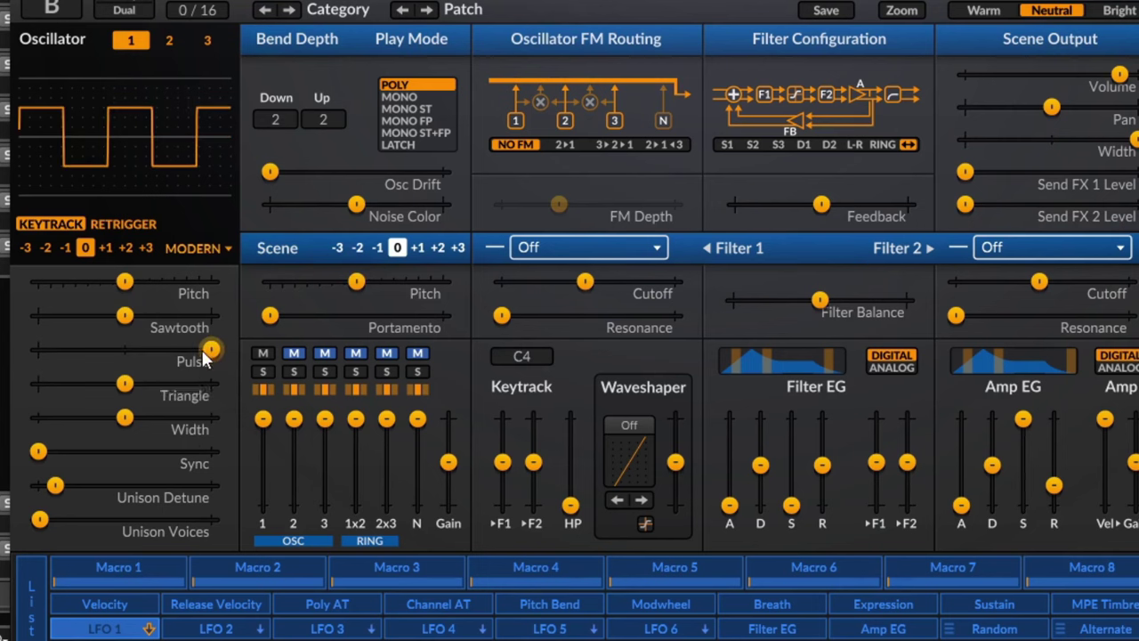
double_click(211, 350)
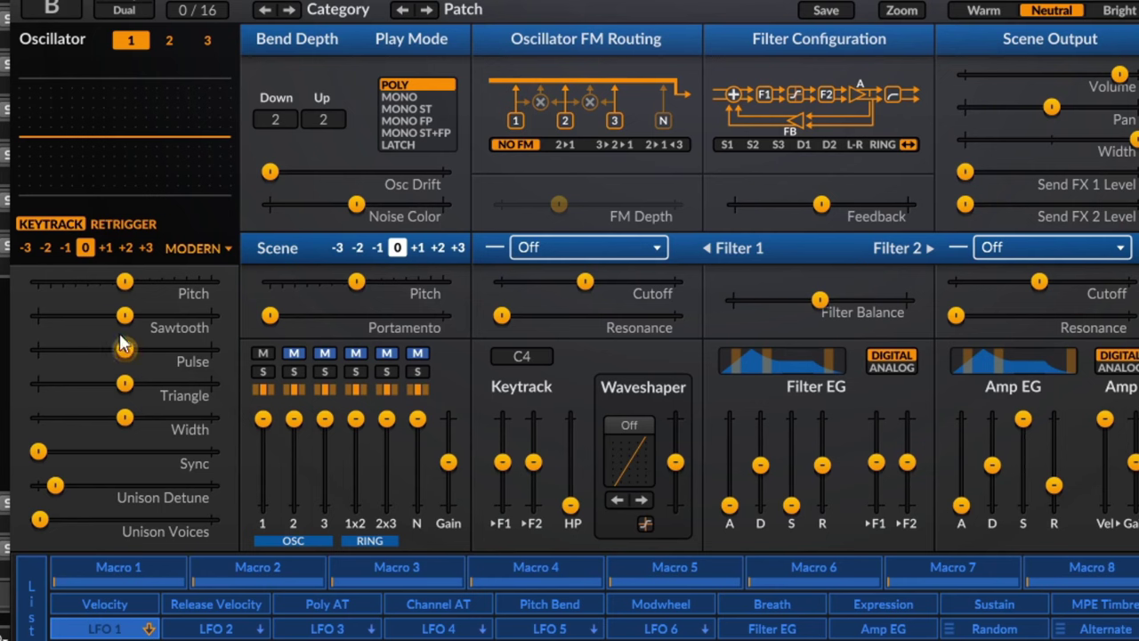
drag(125, 383, 211, 383)
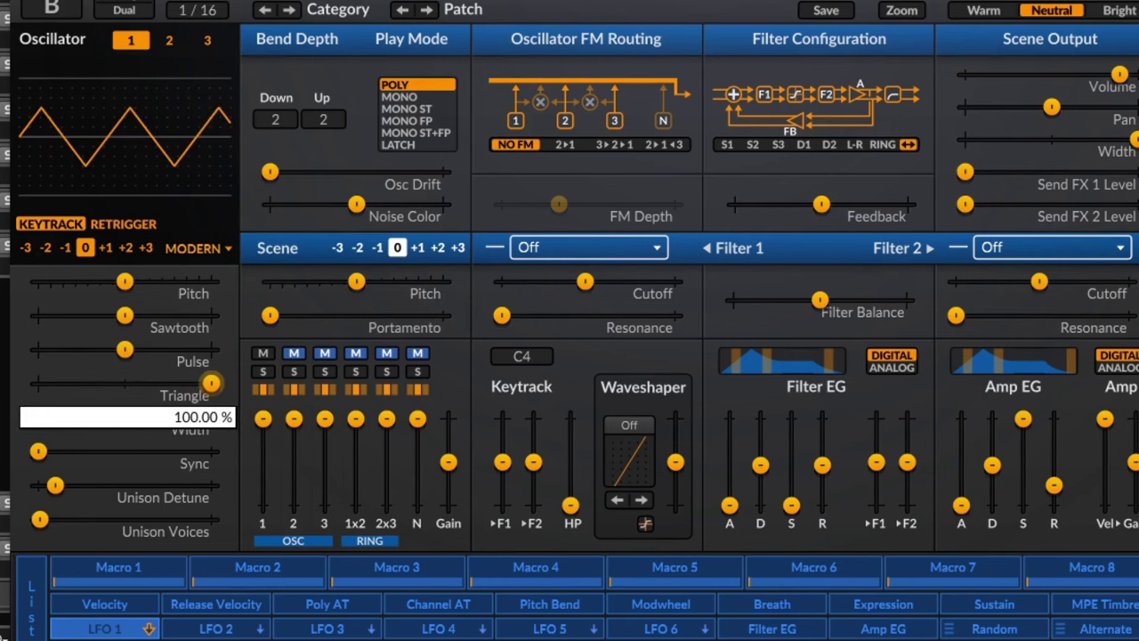
double_click(165, 388)
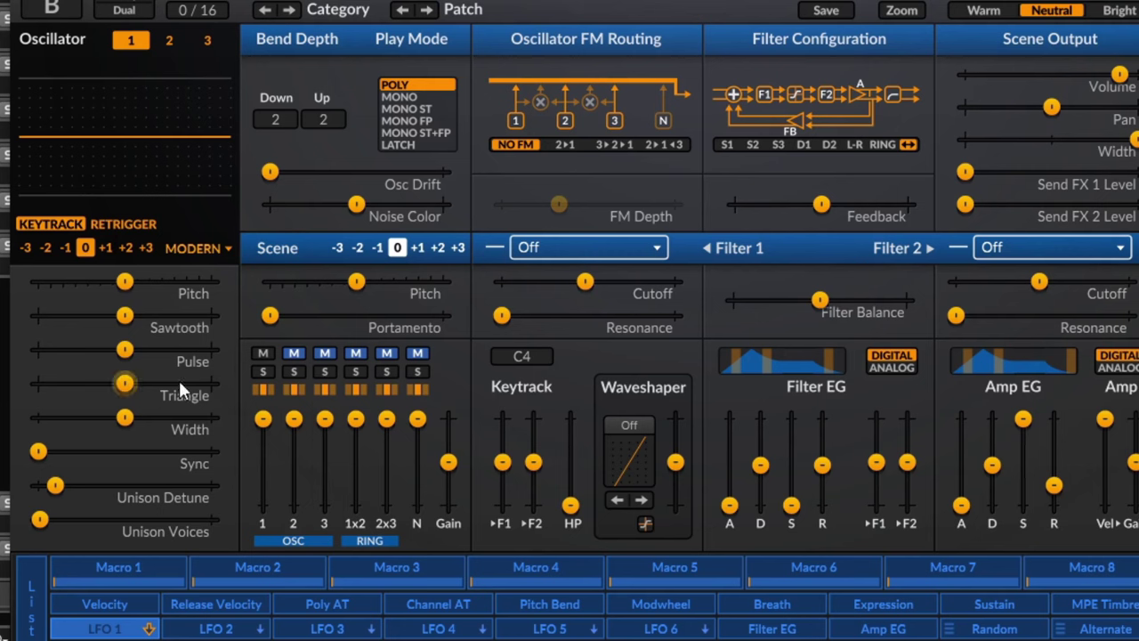
- Blend partial Sawtooth, Pulse and Triangle levels with Sawtooth at 36.43 %, and try higher Width and Sync settings
drag(126, 384, 156, 383)
drag(118, 349, 188, 385)
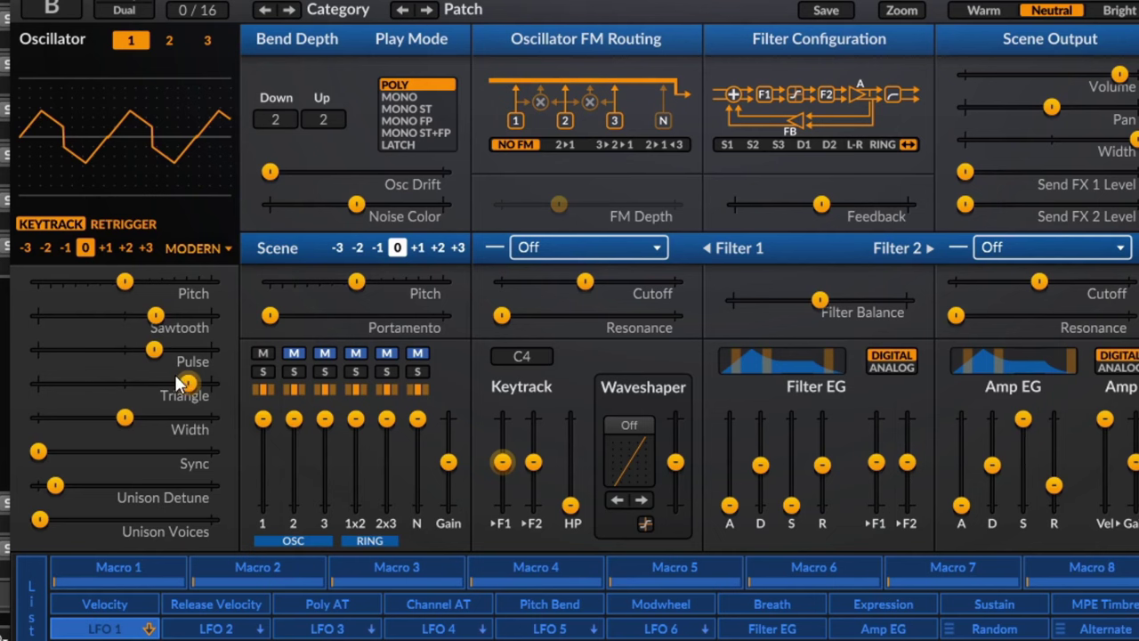
drag(124, 417, 181, 417)
double_click(182, 417)
drag(40, 452, 109, 451)
- Reset oscillator 1's Triangle and Pulse levels, raise Sawtooth to its maximum, and return Sync to its minimum
click(189, 382)
double_click(188, 382)
double_click(154, 349)
double_click(156, 316)
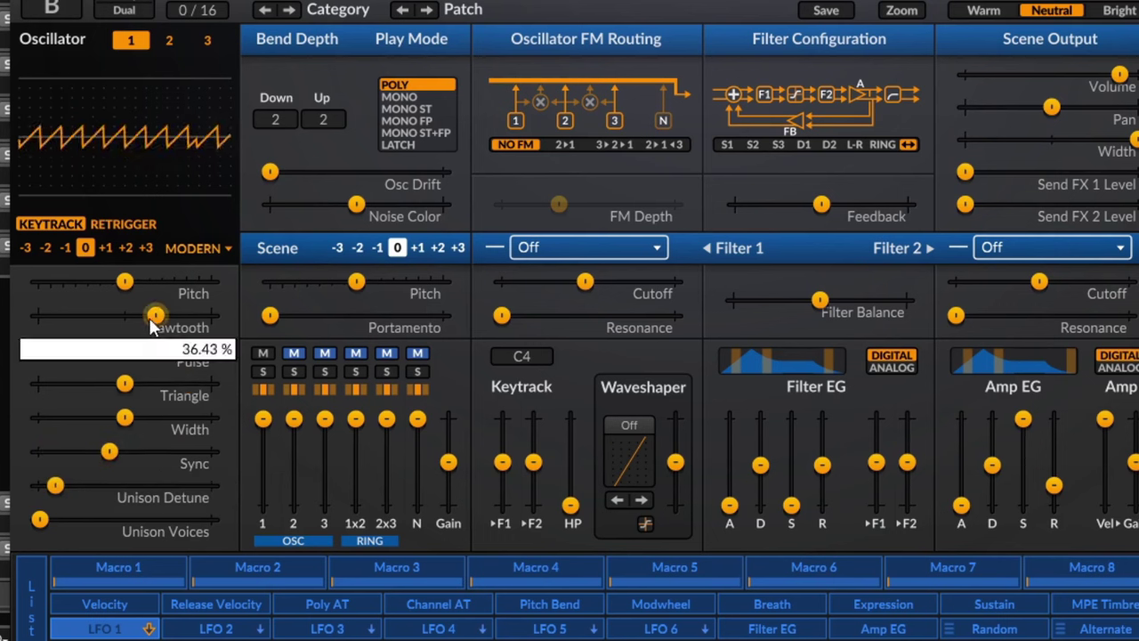
drag(153, 313, 211, 315)
drag(110, 451, 29, 473)
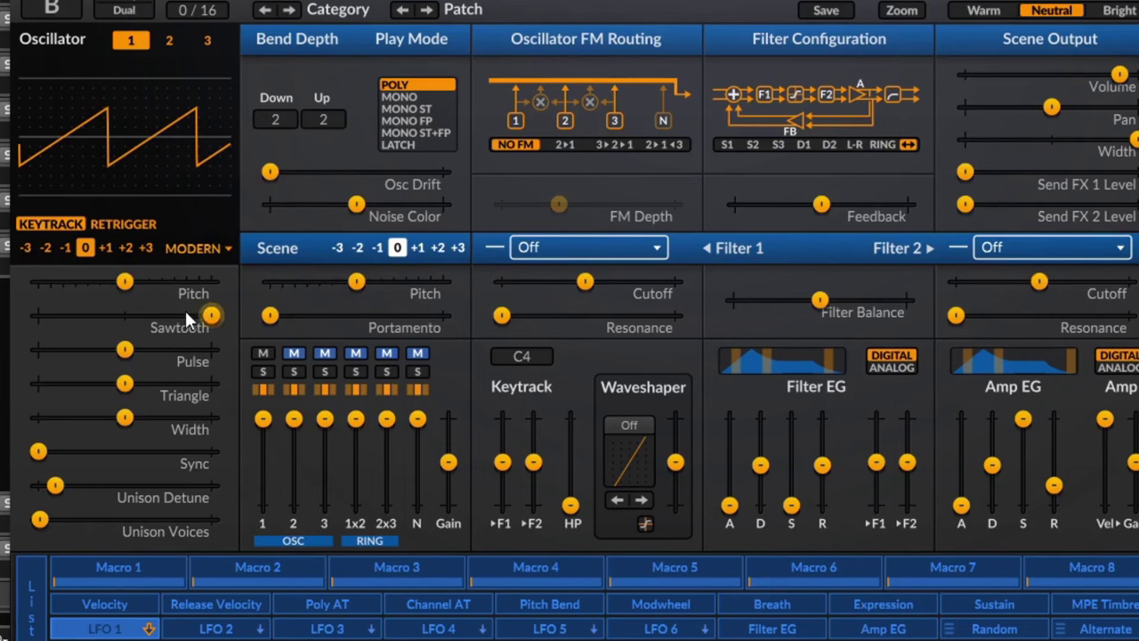
- Set oscillator 1 to the Classic Sawtooth preset, and try Sub Mix at maximum before returning it to minimum
click(210, 247)
mouse_move(258, 252)
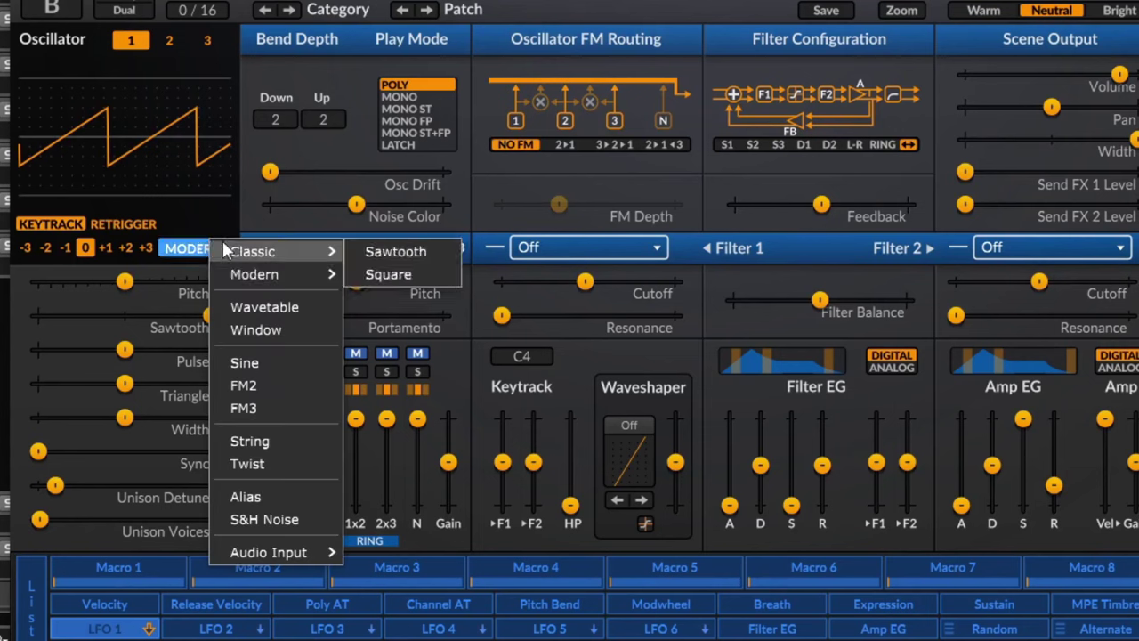
click(369, 254)
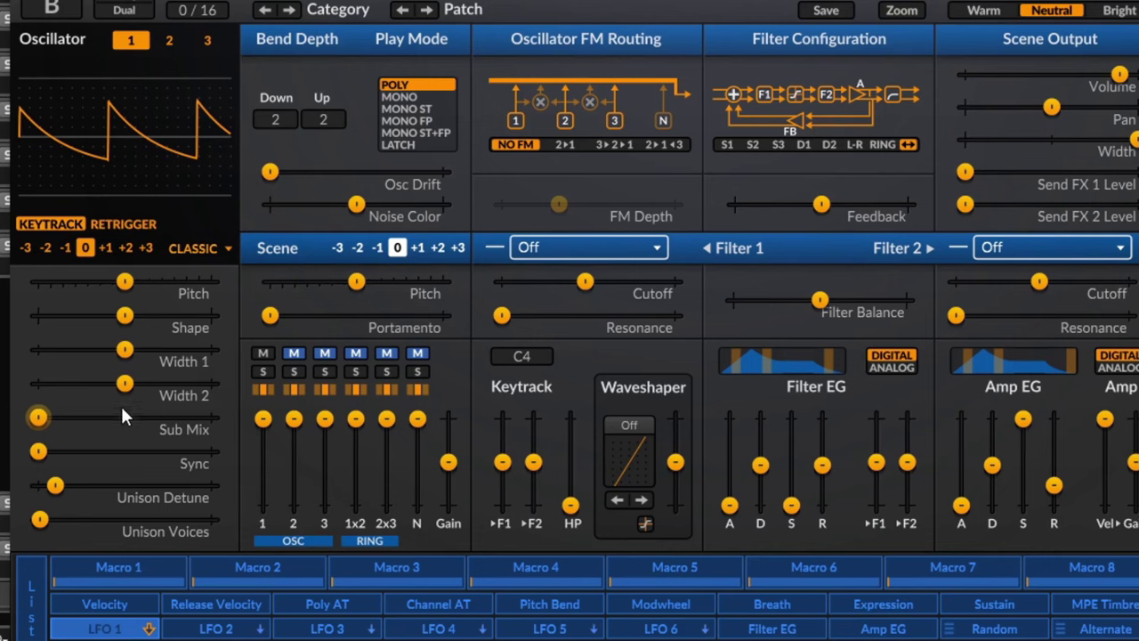
drag(35, 420, 211, 416)
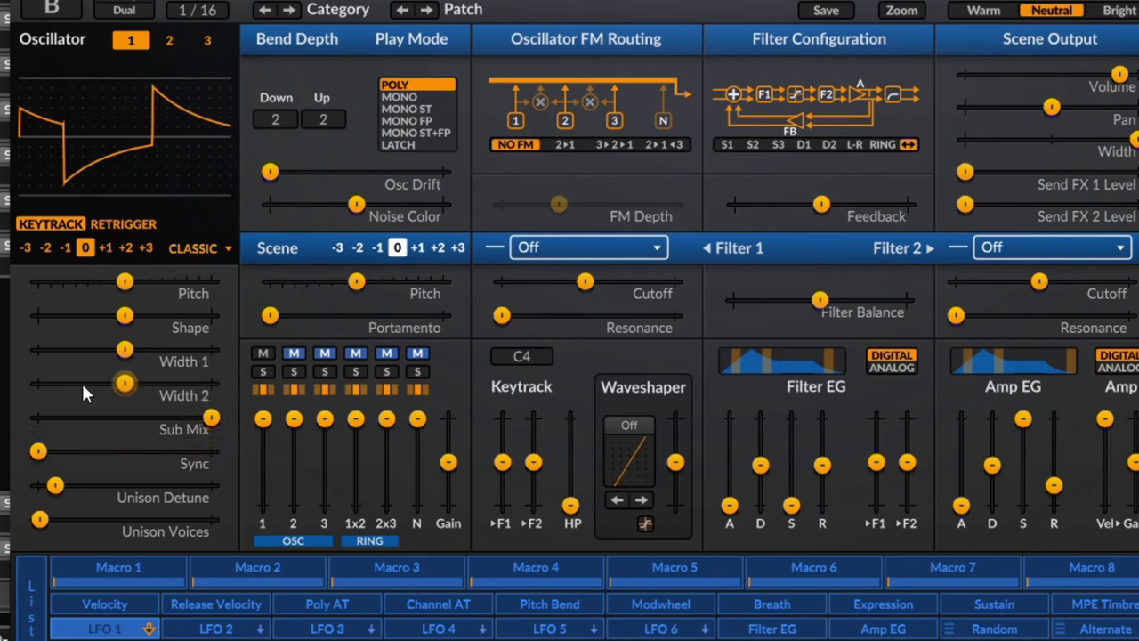
drag(196, 418, 37, 451)
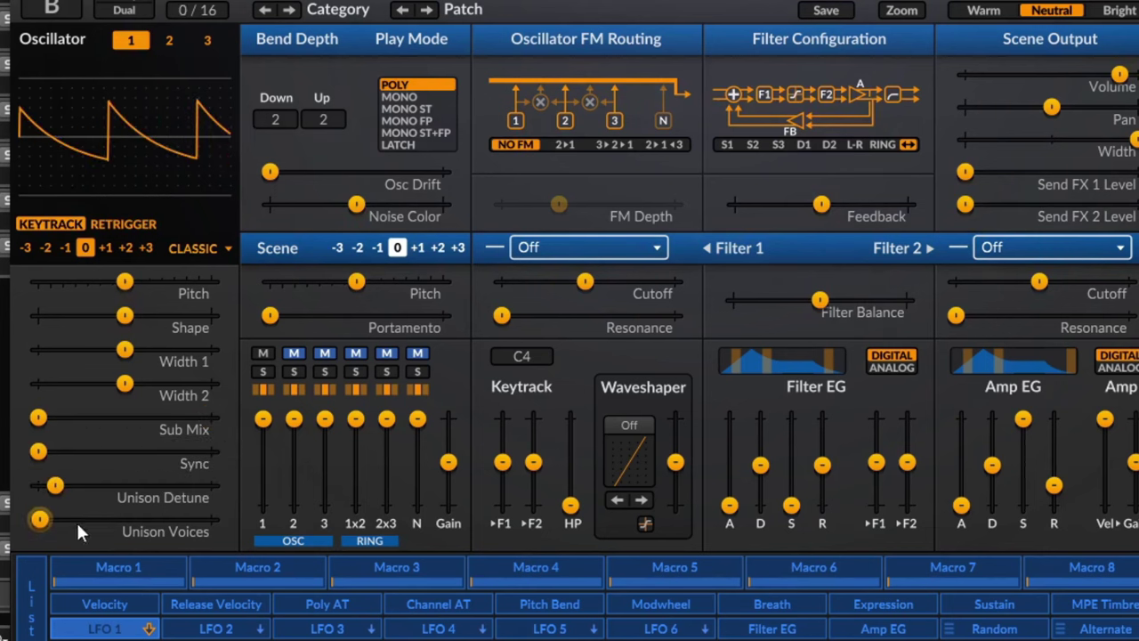
- Raise oscillator 1's Unison Voices to 16 and slightly lower its Unison Detune
drag(42, 521, 210, 519)
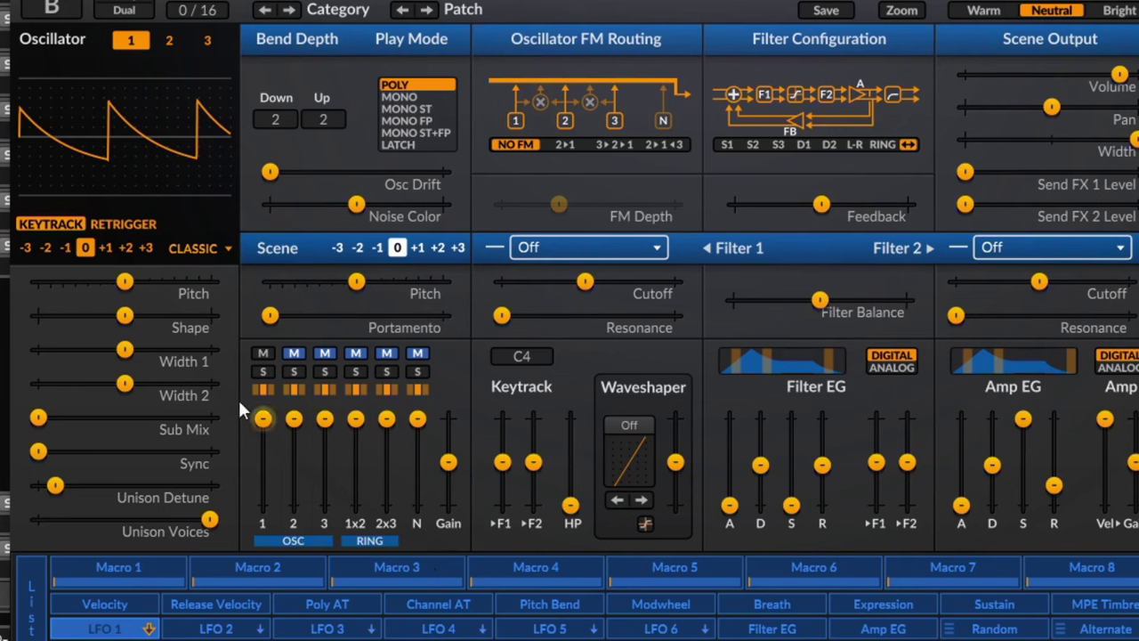
click(208, 520)
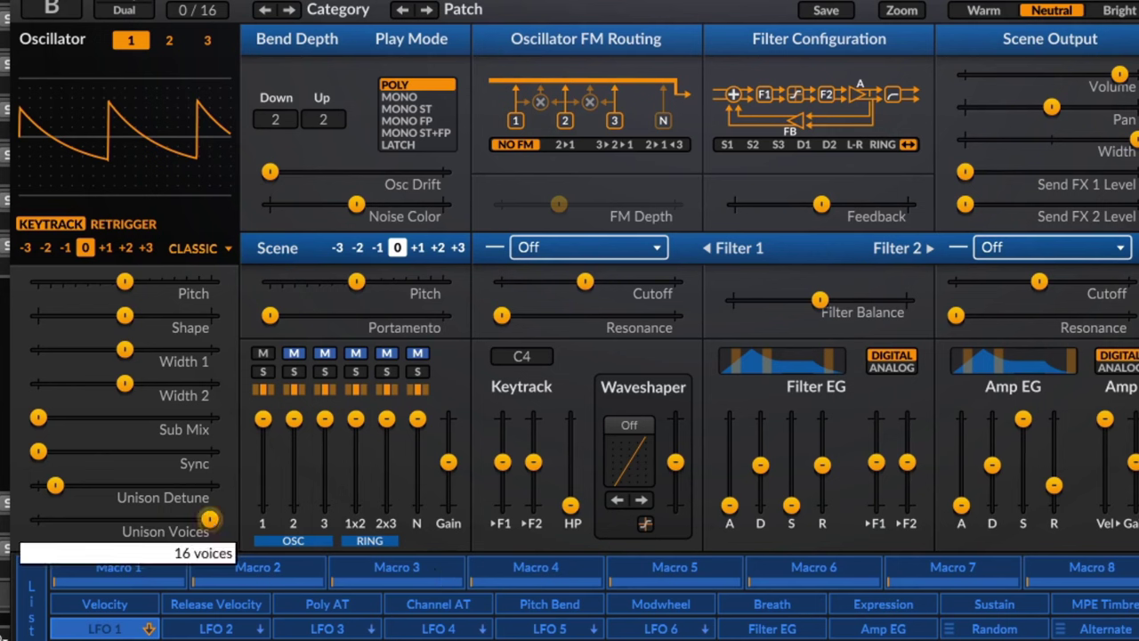
mouse_move(55, 488)
mouse_down()
mouse_move(218, 486)
mouse_move(55, 481)
mouse_up()
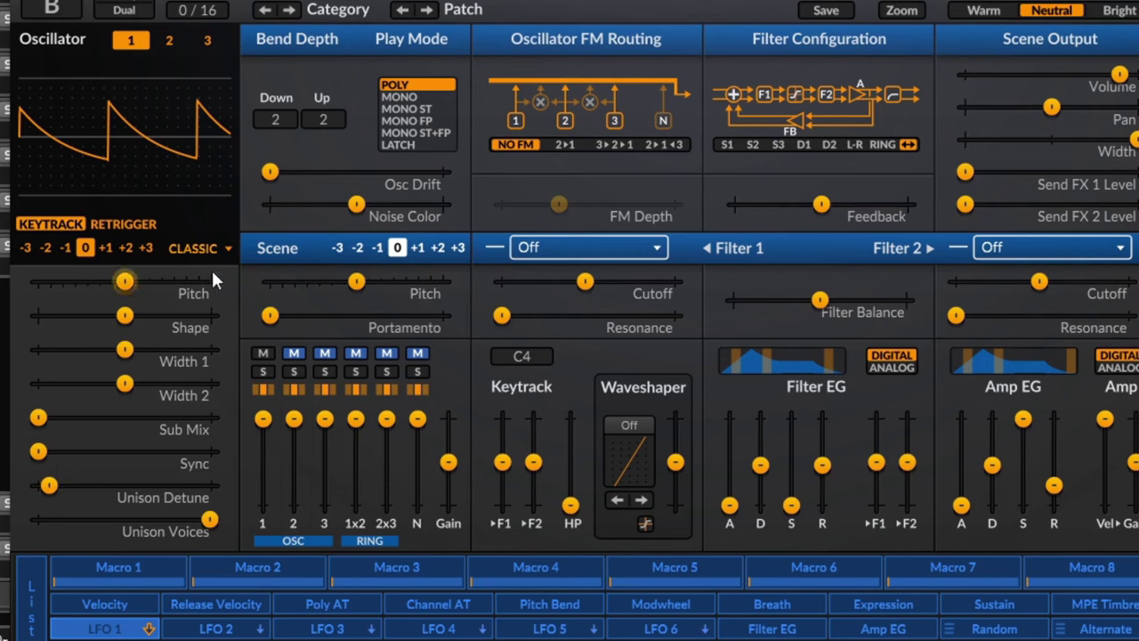
- Set oscillator 1 to the Modern Sawtooth preset with maximum Unison Voices and a higher Unison Detune
click(193, 248)
mouse_move(266, 283)
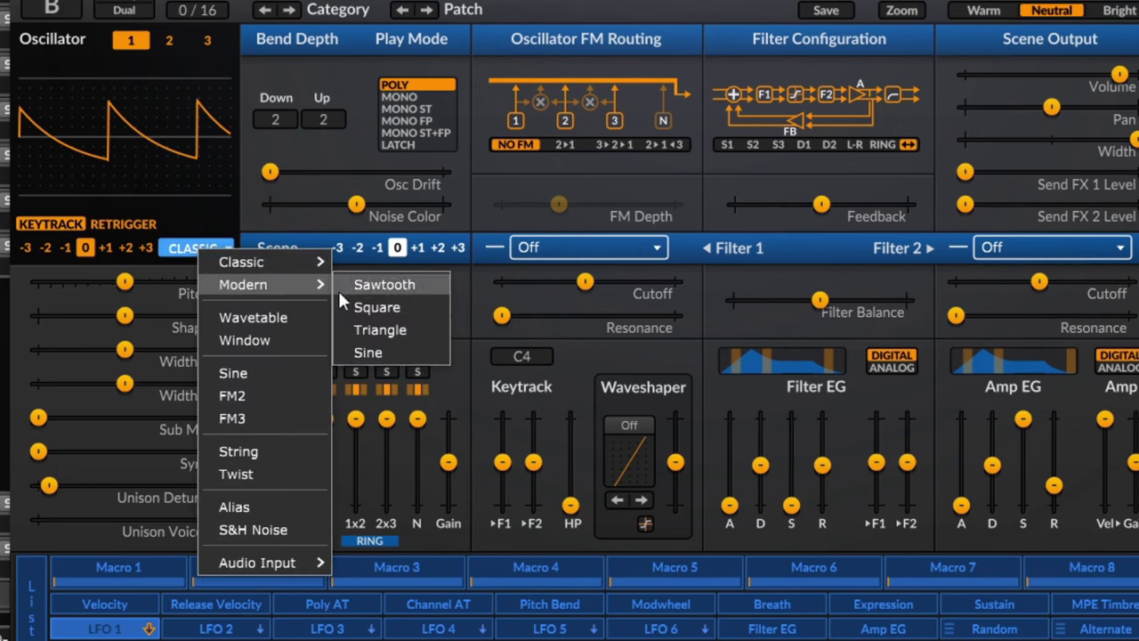
click(401, 282)
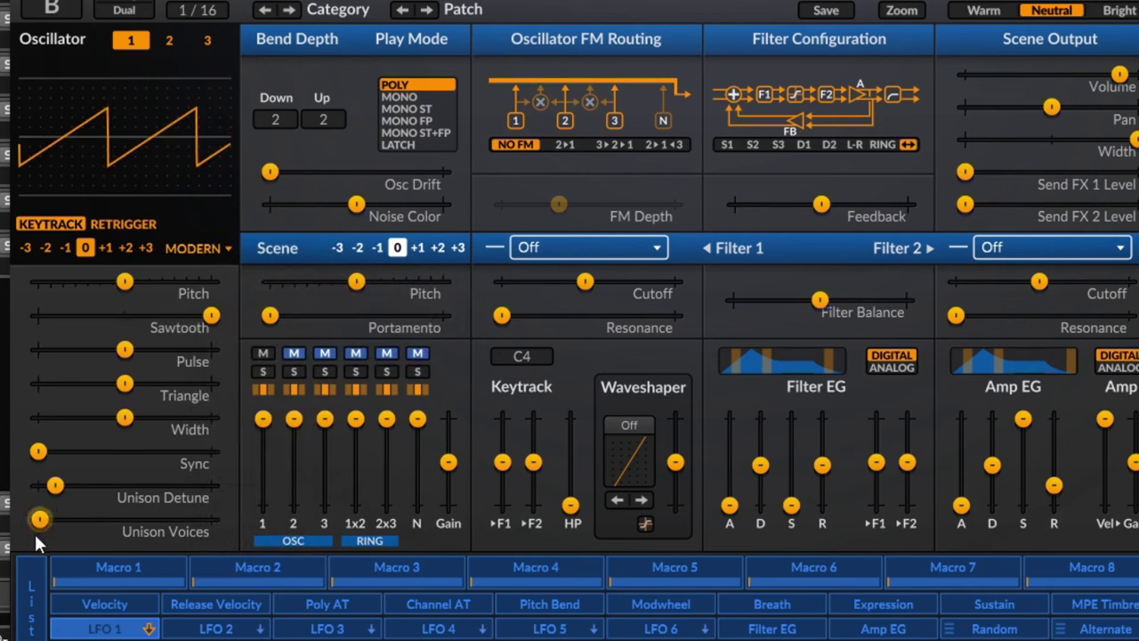
drag(55, 485, 105, 485)
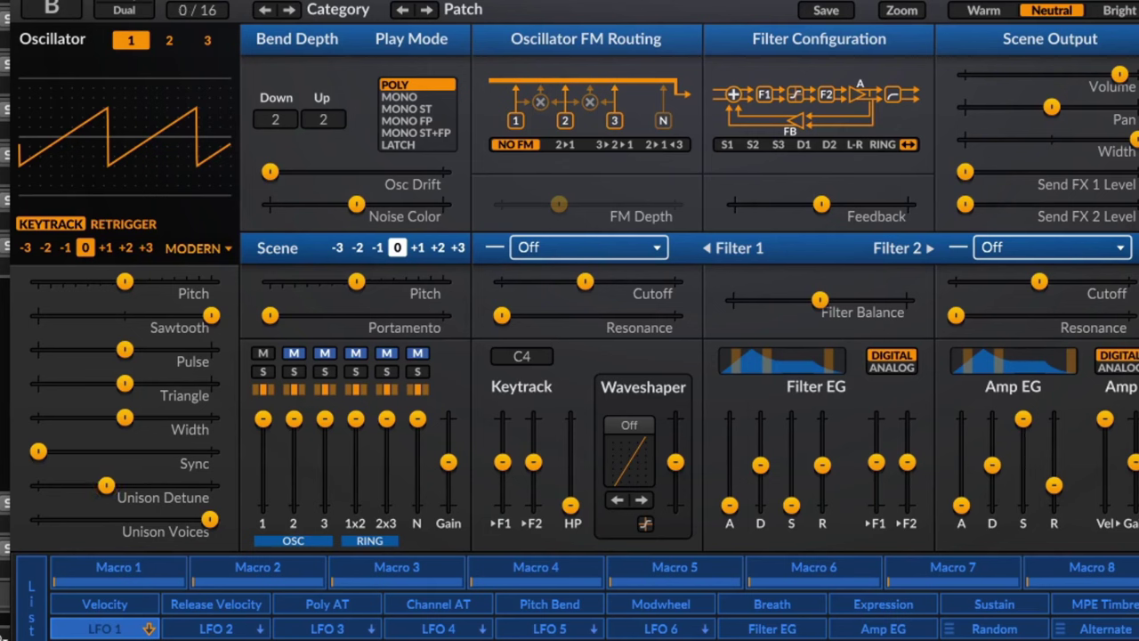
- Change oscillator 1 to the Wavetable type, keeping Morph at its minimum
click(214, 246)
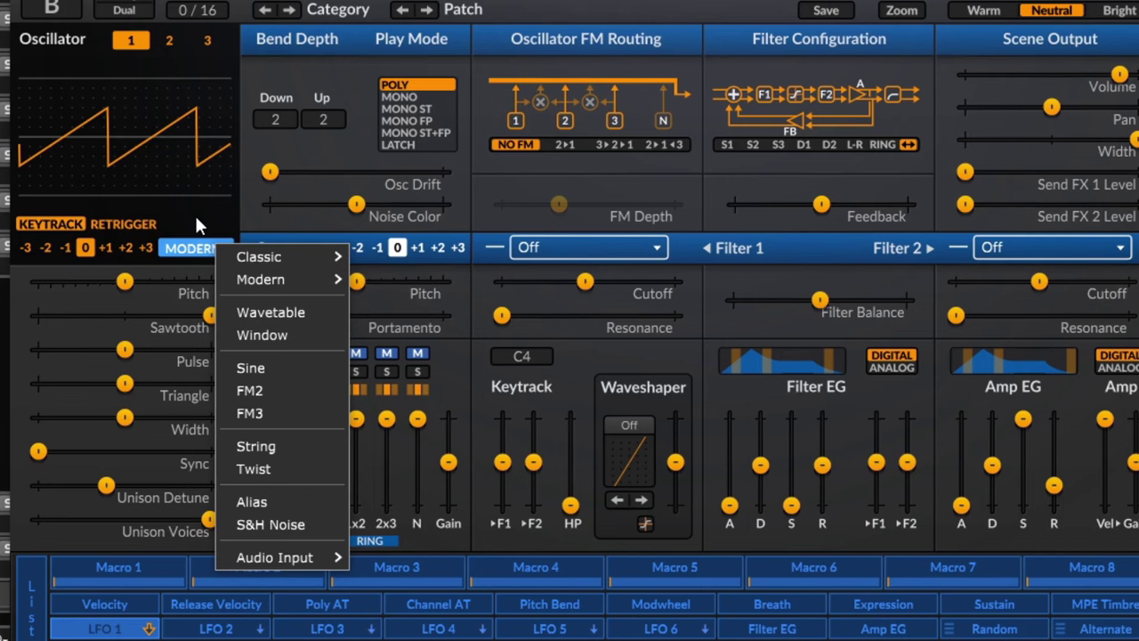
click(293, 315)
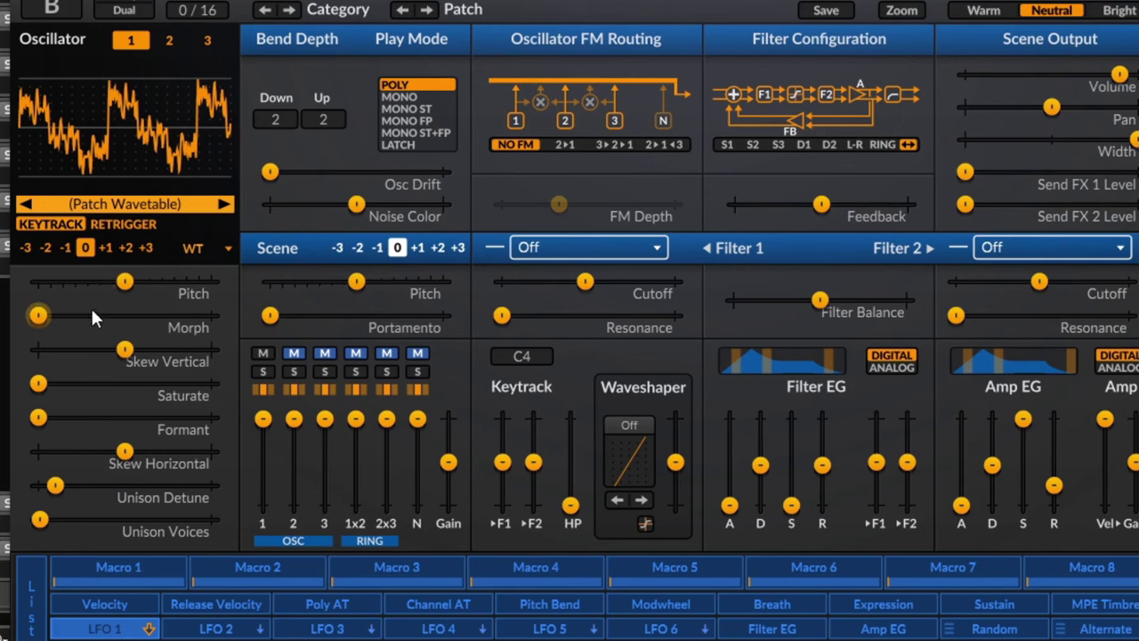
mouse_move(41, 316)
mouse_down()
mouse_move(192, 316)
mouse_move(39, 316)
mouse_up()
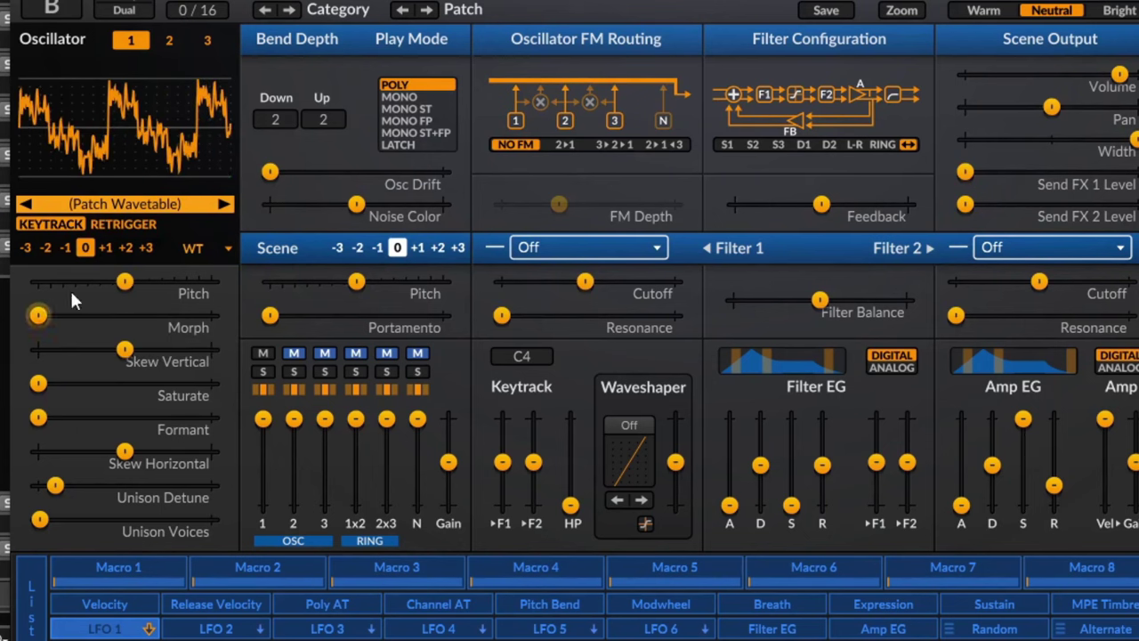
- Load the third-party Venus Theory wavetable VT Flobeld 3 into oscillator 1
click(142, 204)
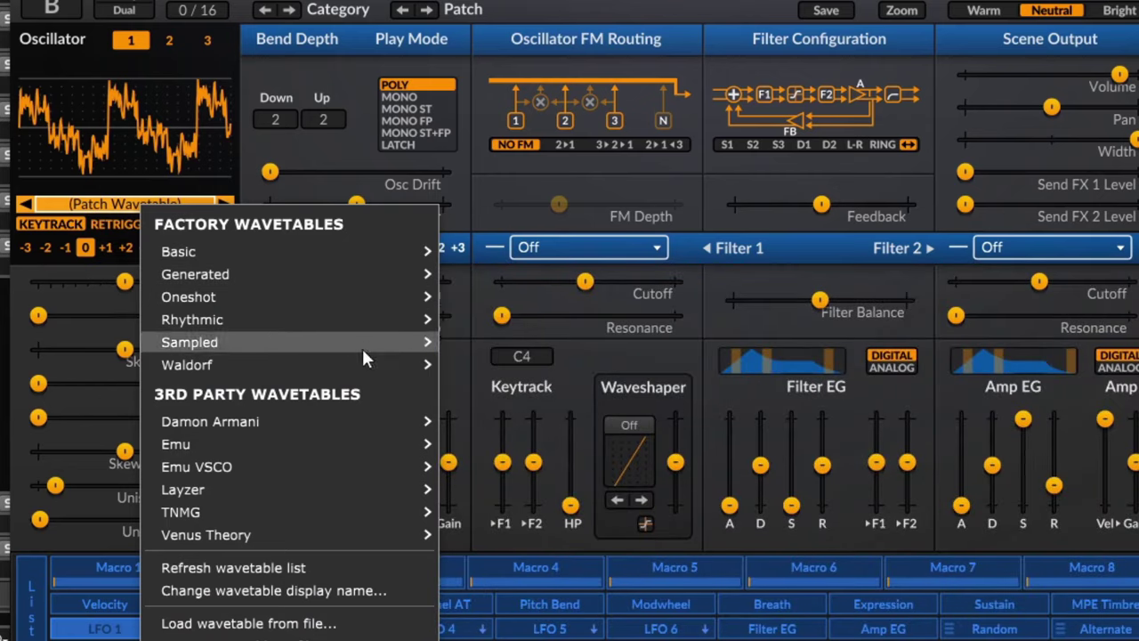
mouse_move(313, 496)
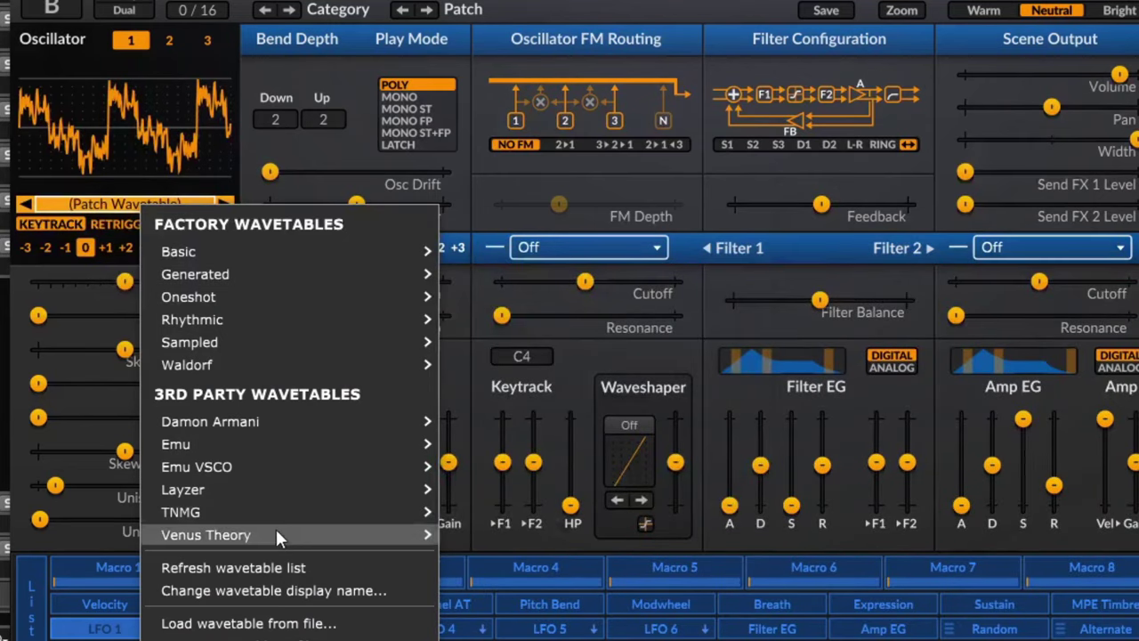
mouse_move(343, 532)
mouse_move(476, 494)
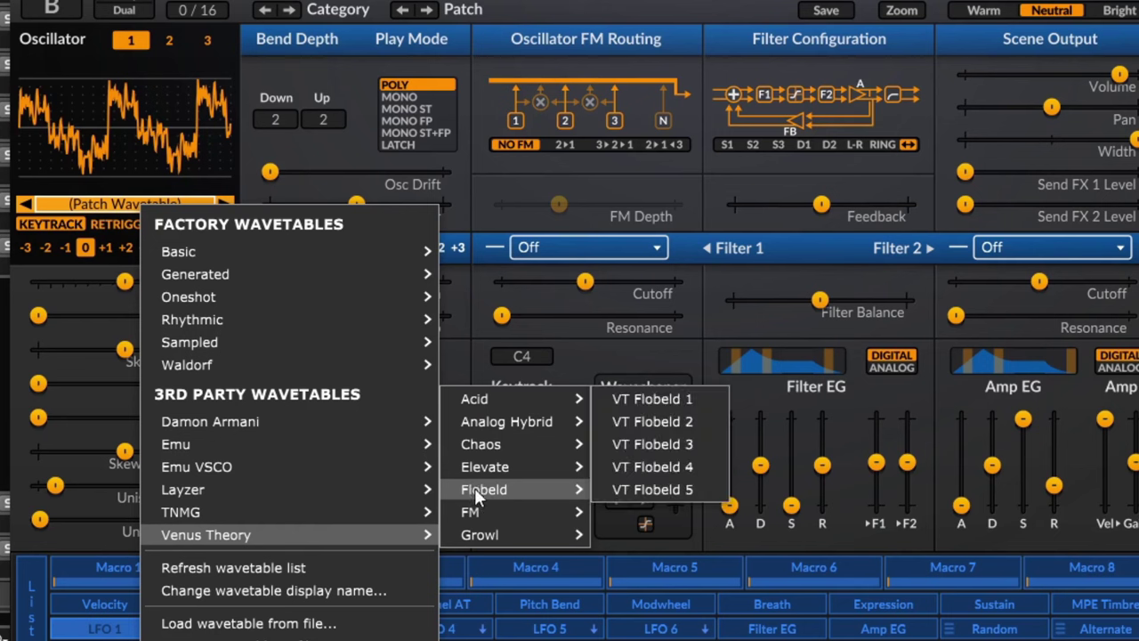
click(664, 446)
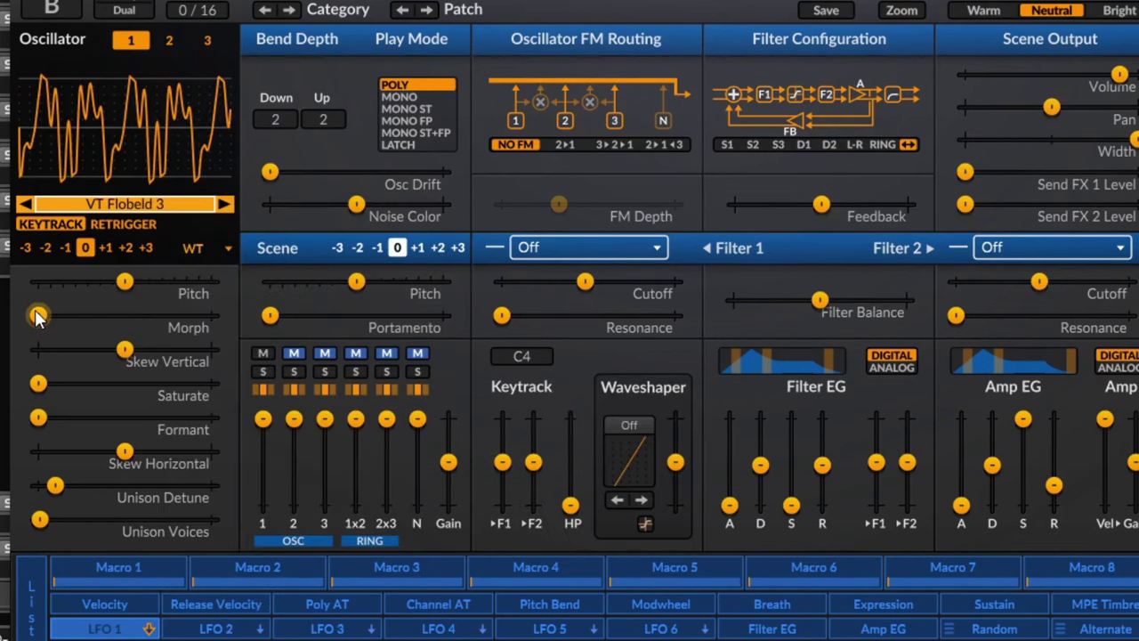
- Set the wavetable's Morph just below mid-range, try a higher Skew Vertical and recentre it, and raise Saturate to 16.61 %
mouse_move(37, 317)
mouse_down()
mouse_move(210, 316)
mouse_move(38, 316)
mouse_move(55, 316)
mouse_up()
drag(112, 315, 141, 315)
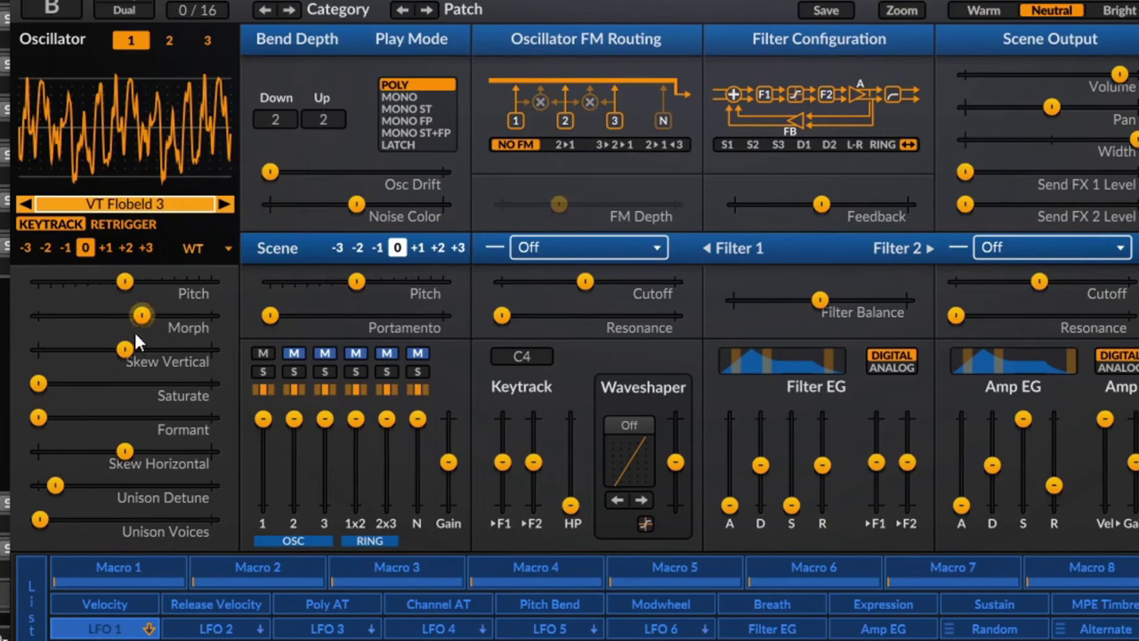
drag(127, 357, 186, 349)
drag(142, 315, 118, 315)
drag(187, 348, 124, 349)
drag(52, 400, 75, 399)
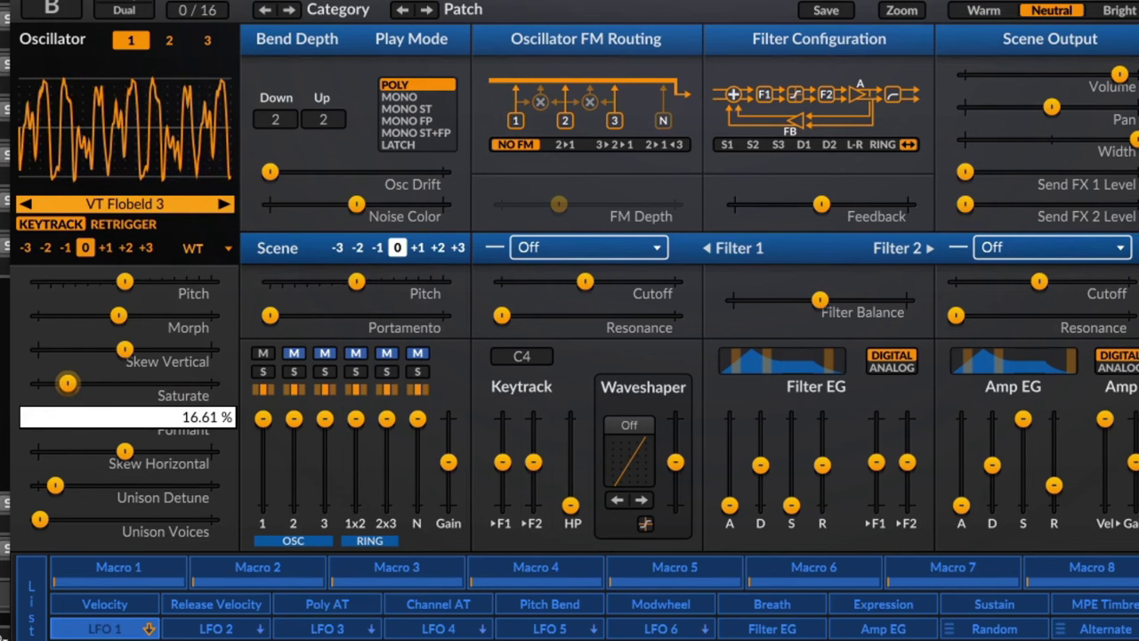
- Raise oscillator 1's Saturate to maximum and Morph above mid-range, and load the factory Rhythmic wavetable Computer 2
drag(67, 383, 221, 413)
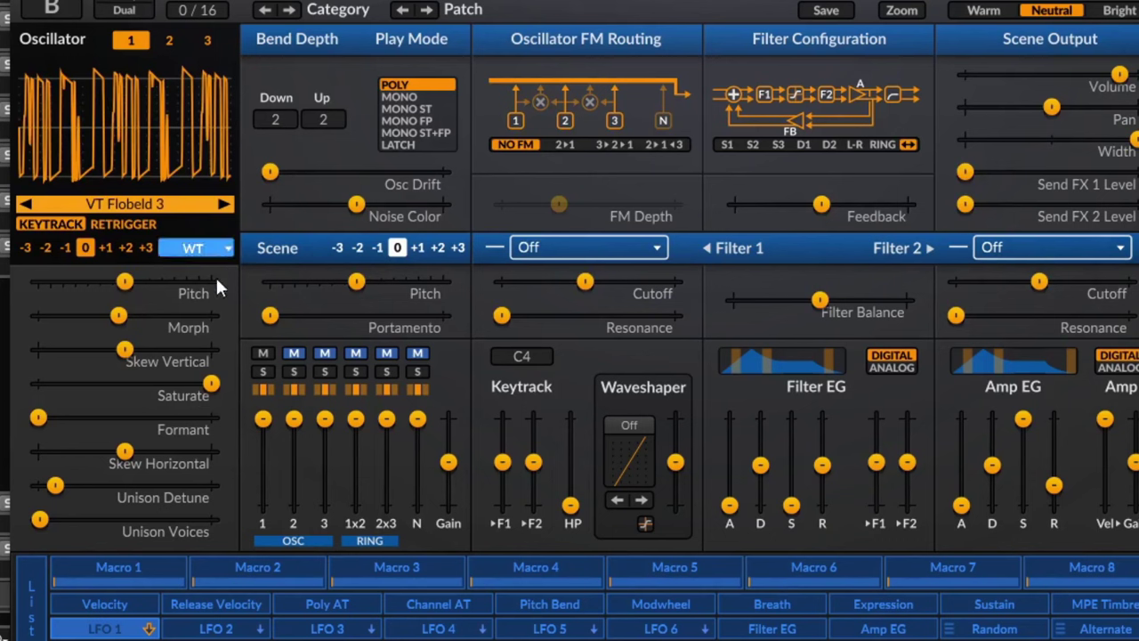
drag(119, 318, 162, 315)
click(160, 206)
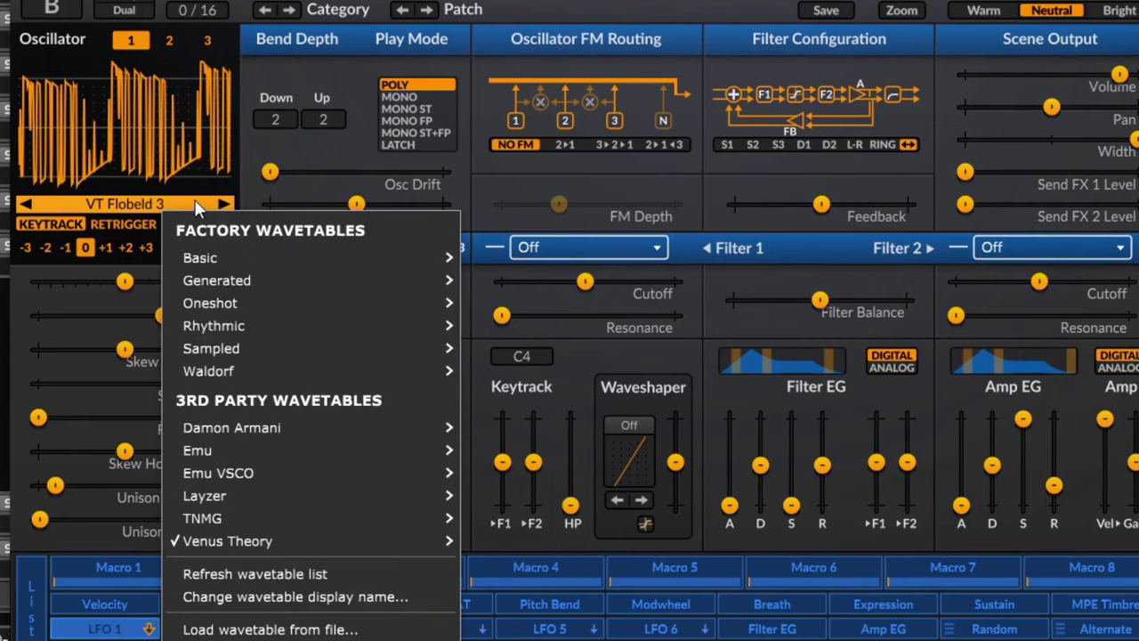
mouse_move(422, 325)
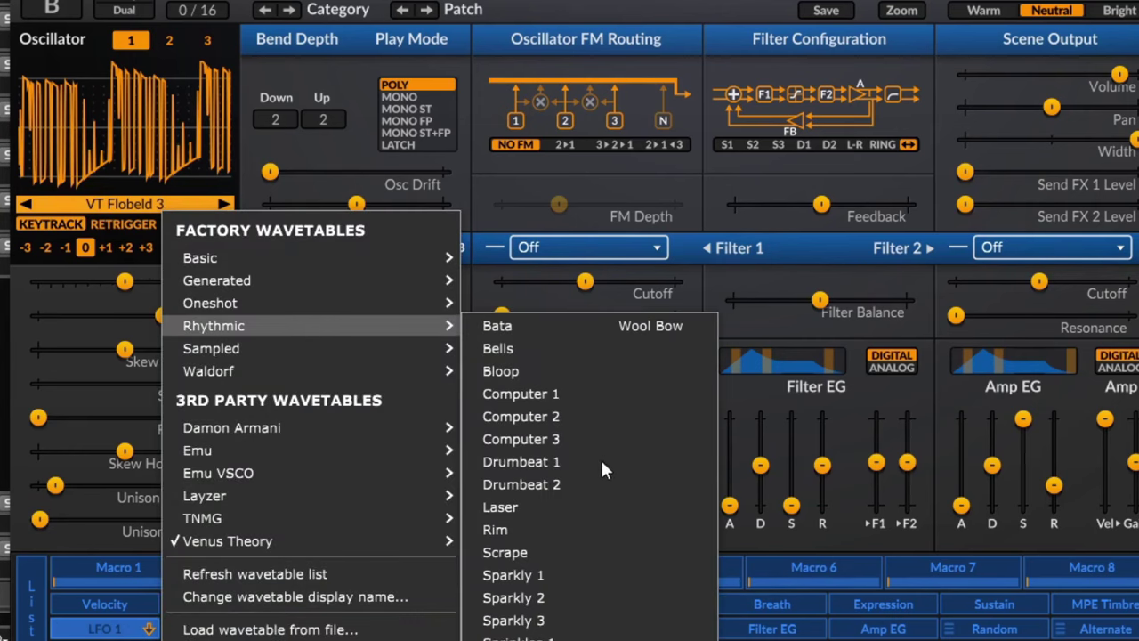
click(562, 415)
- Try different Morph and Saturate amounts on Computer 2, leaving Morph near mid-range, Saturate at maximum and Formant at minimum
mouse_move(126, 282)
mouse_down()
mouse_move(101, 284)
mouse_move(124, 281)
mouse_up()
mouse_move(162, 315)
mouse_down()
mouse_move(54, 315)
mouse_move(184, 315)
mouse_up()
drag(207, 398, 114, 398)
drag(184, 315, 128, 314)
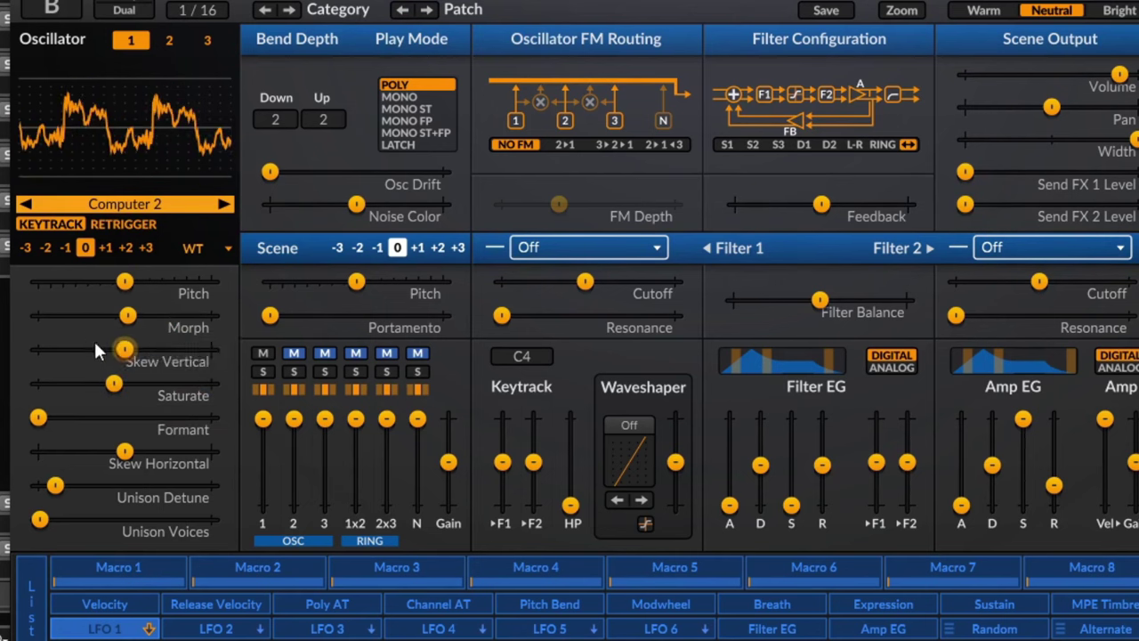
drag(116, 385, 230, 378)
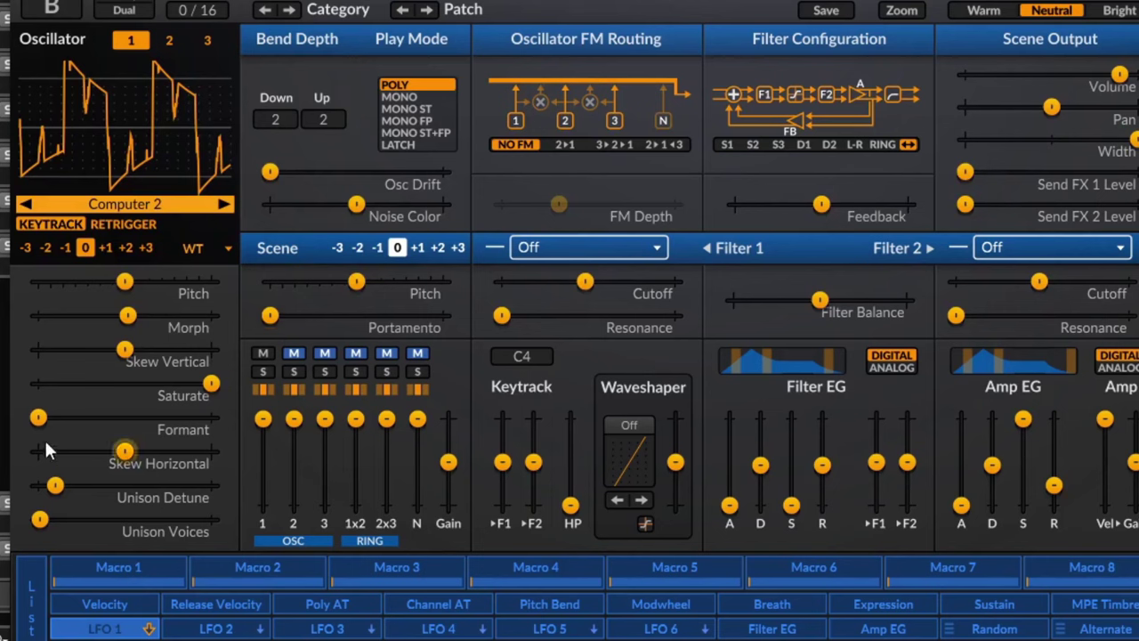
mouse_move(42, 423)
mouse_down()
mouse_move(173, 418)
mouse_move(38, 418)
mouse_up()
mouse_move(179, 445)
- Modulate Morph with LFO 1 over a wide range and load the factory Sampled wavetable Banjo 2
click(104, 628)
drag(127, 315, 36, 315)
click(131, 202)
mouse_move(285, 335)
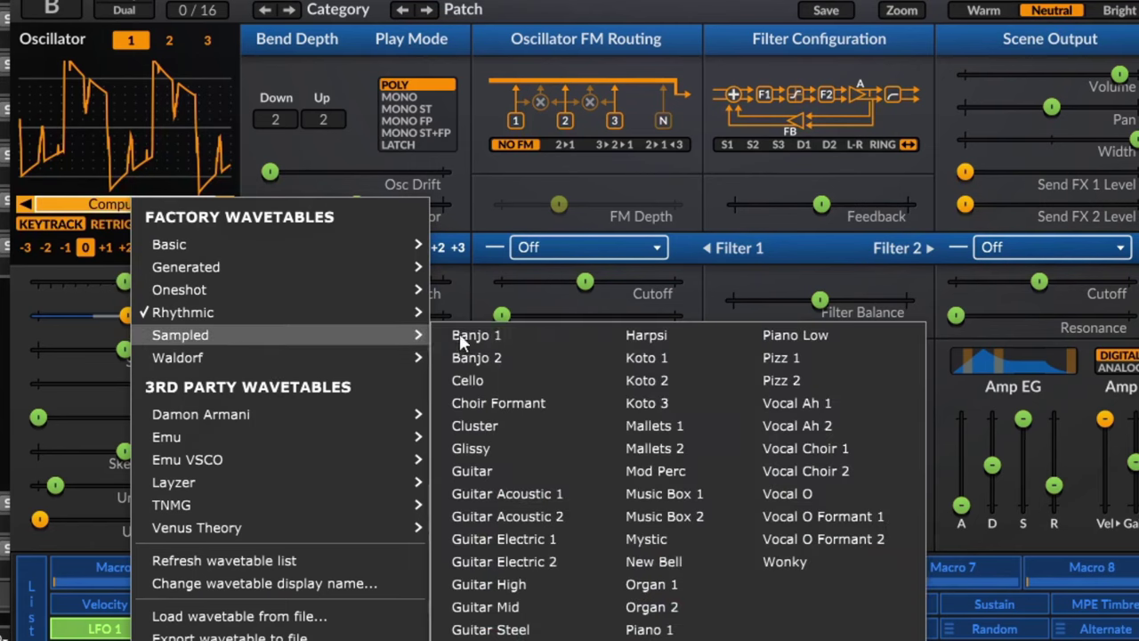
click(523, 367)
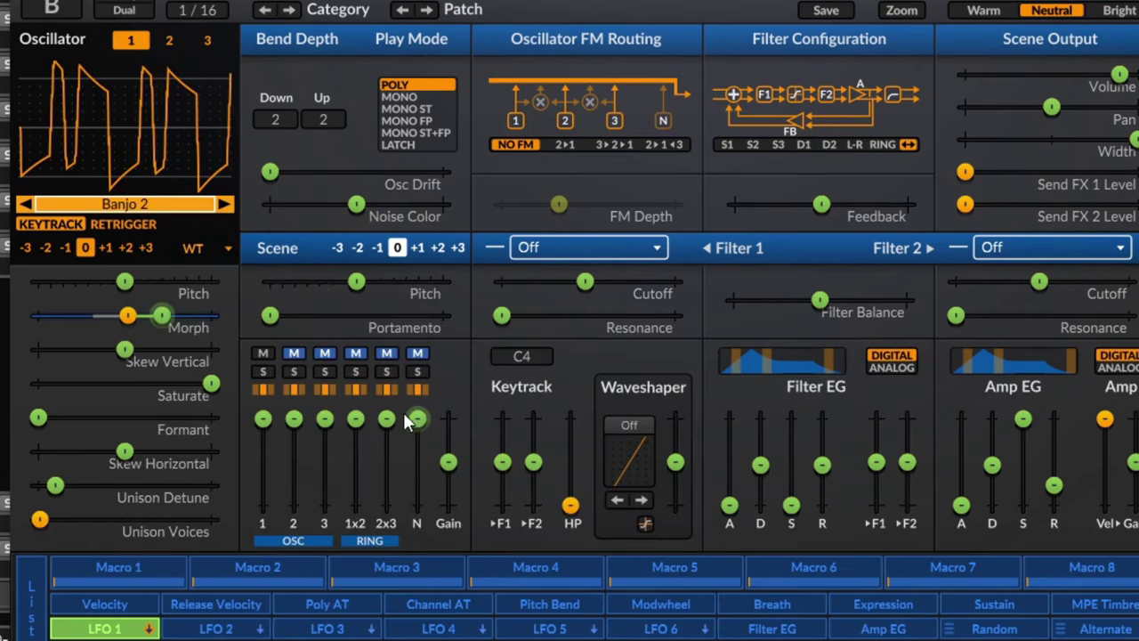
drag(161, 318, 187, 316)
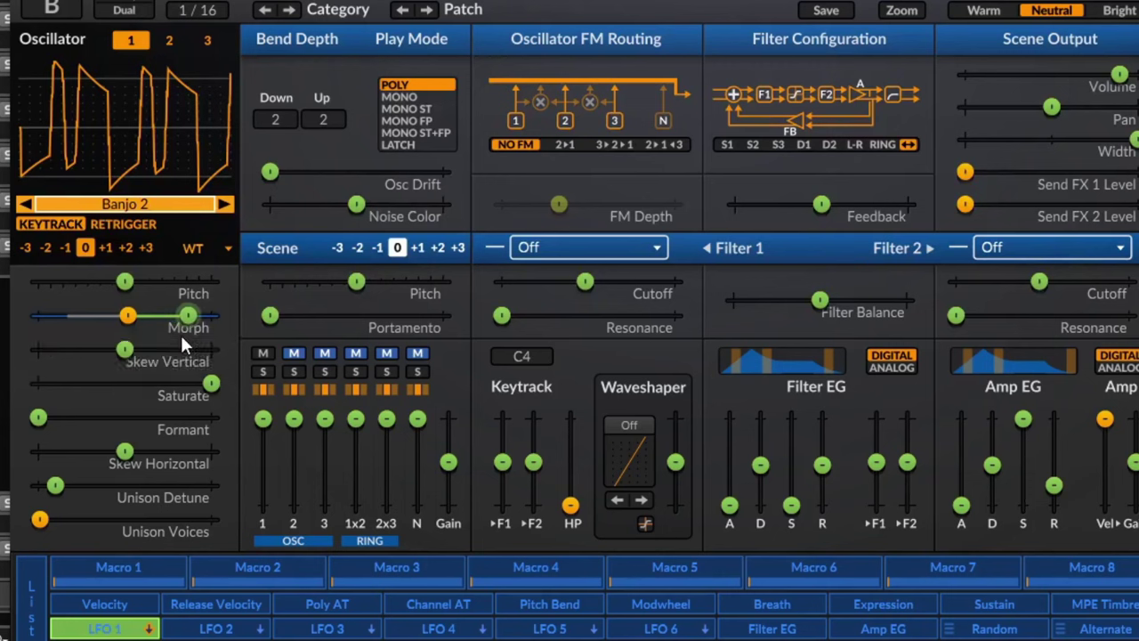
click(128, 630)
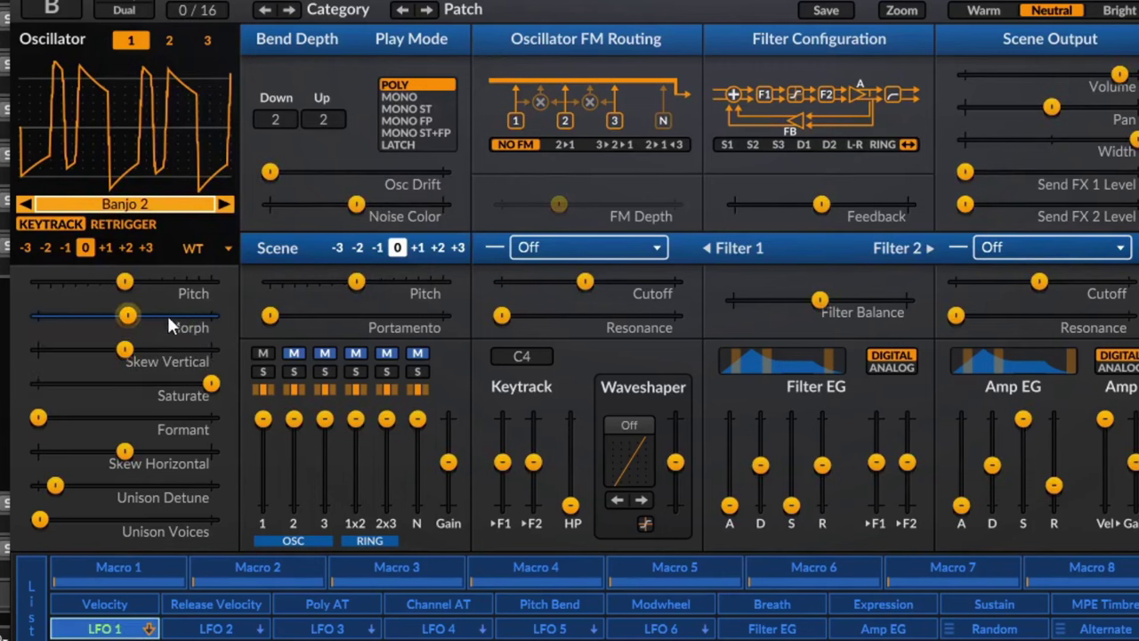
- Load the third-party Venus Theory wavetable VT FM 6 into oscillator 1 and lower Saturate to minimum
click(200, 208)
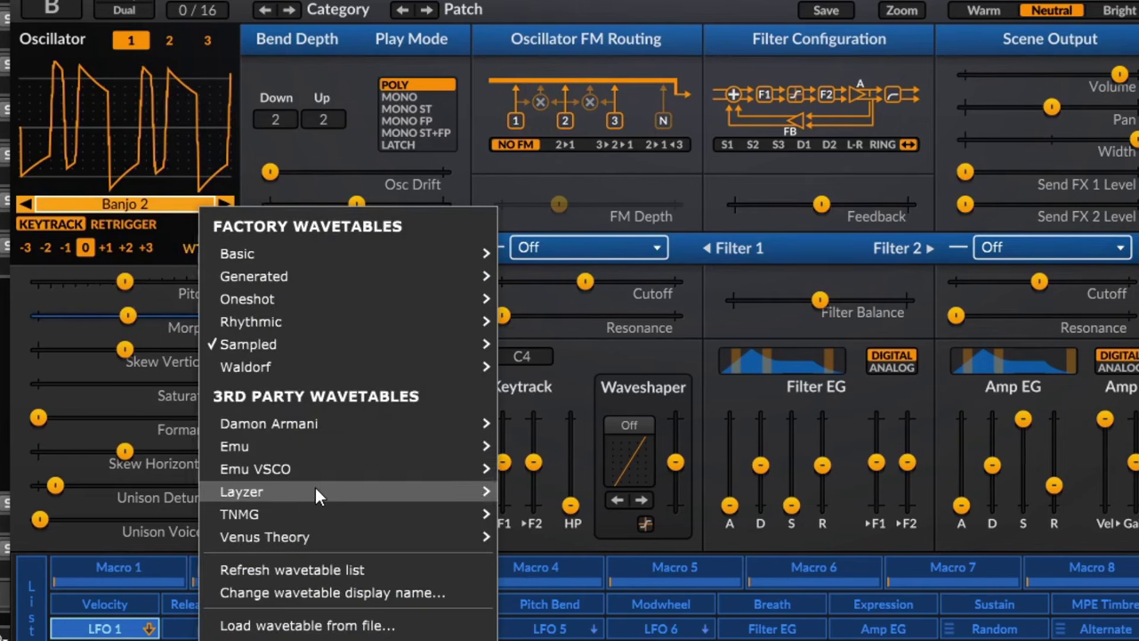
mouse_move(468, 536)
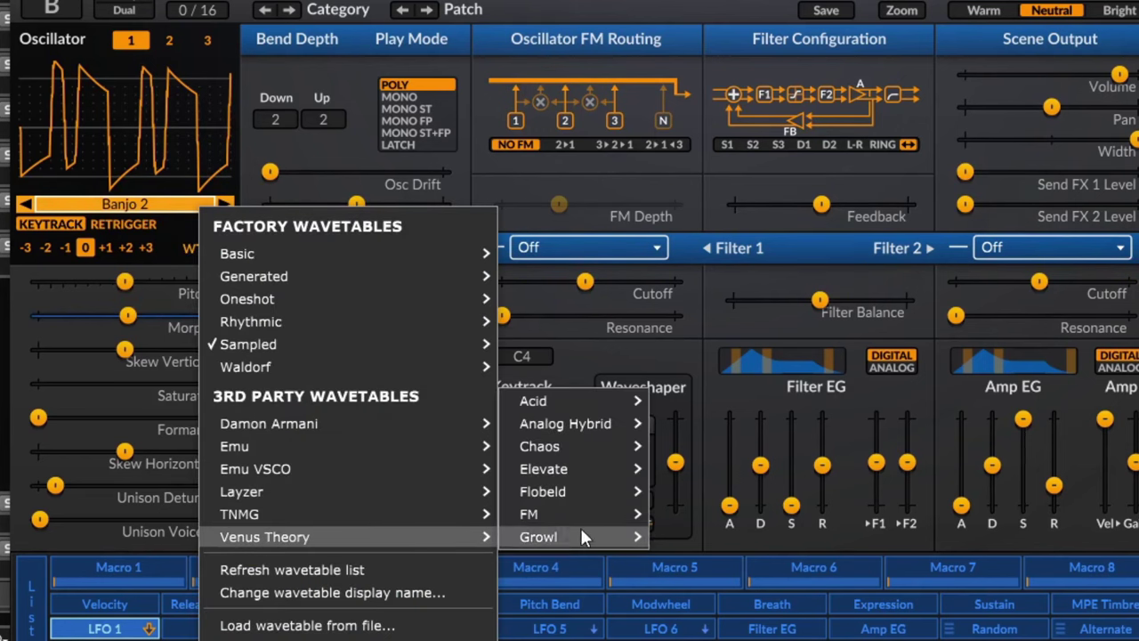
mouse_move(586, 513)
click(703, 424)
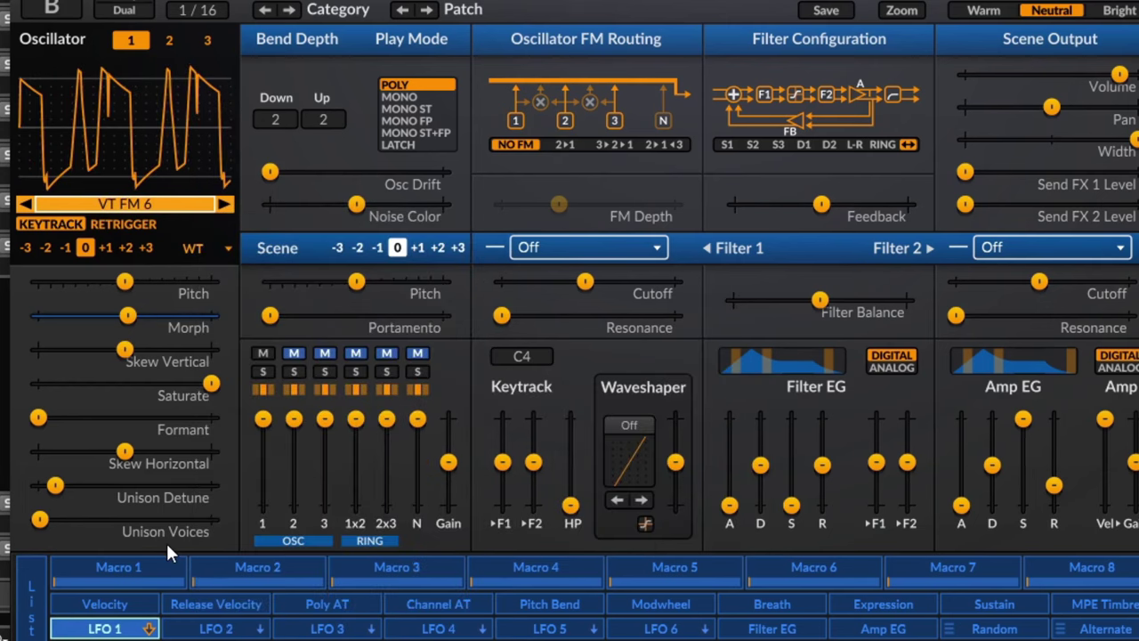
drag(205, 385, 65, 408)
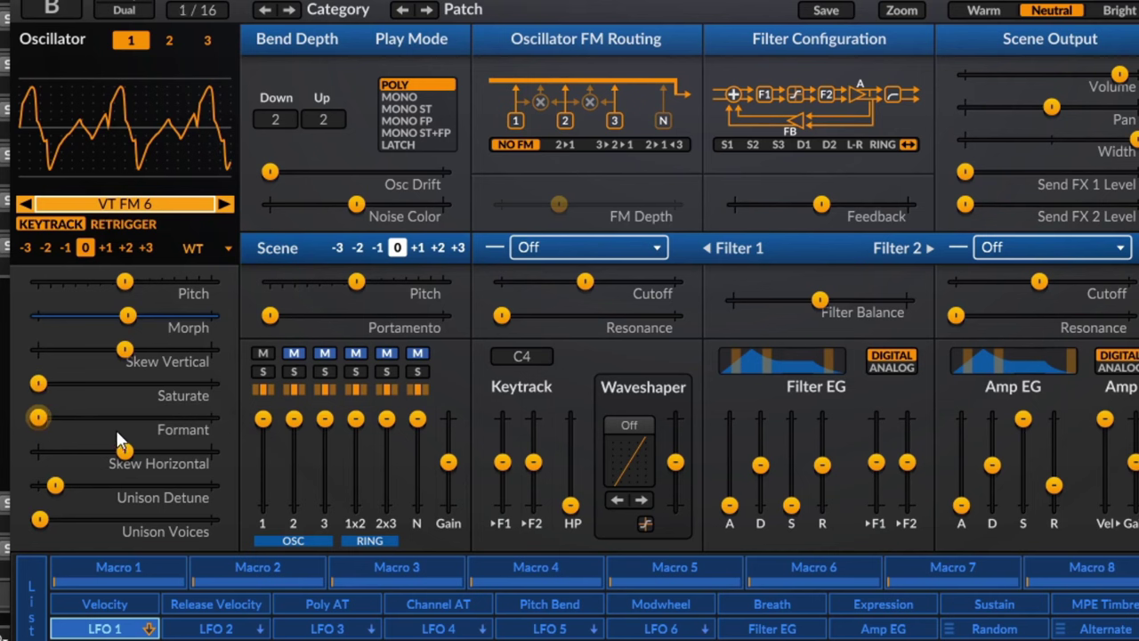
- Assign LFO 2 to modulate oscillator 1's Formant from its minimum to just past mid-range
click(226, 632)
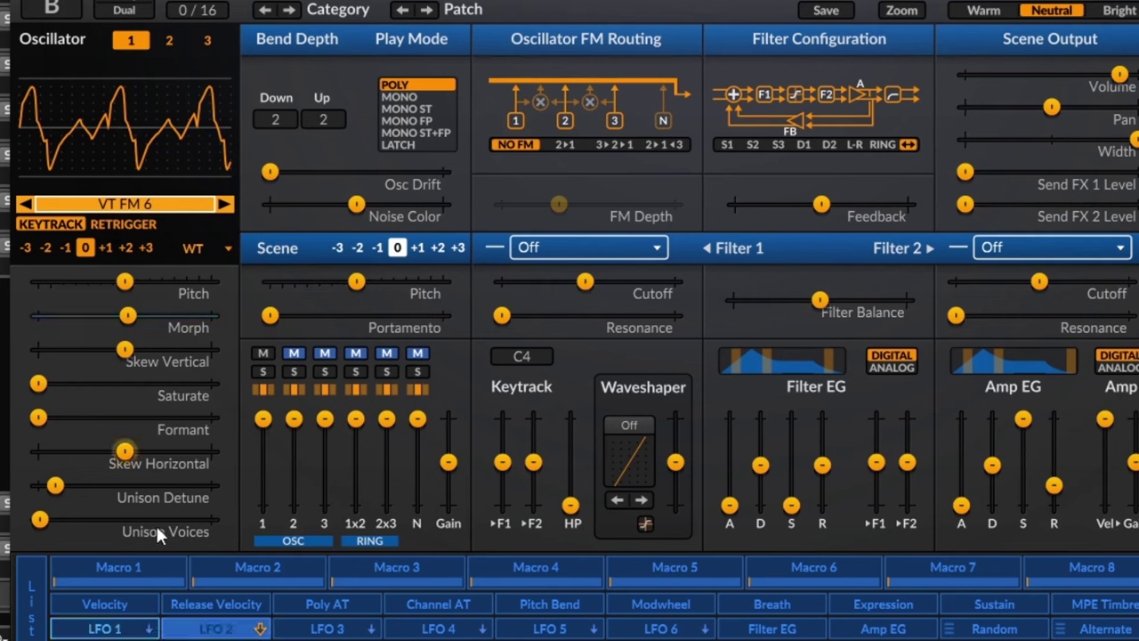
click(226, 630)
drag(37, 417, 132, 417)
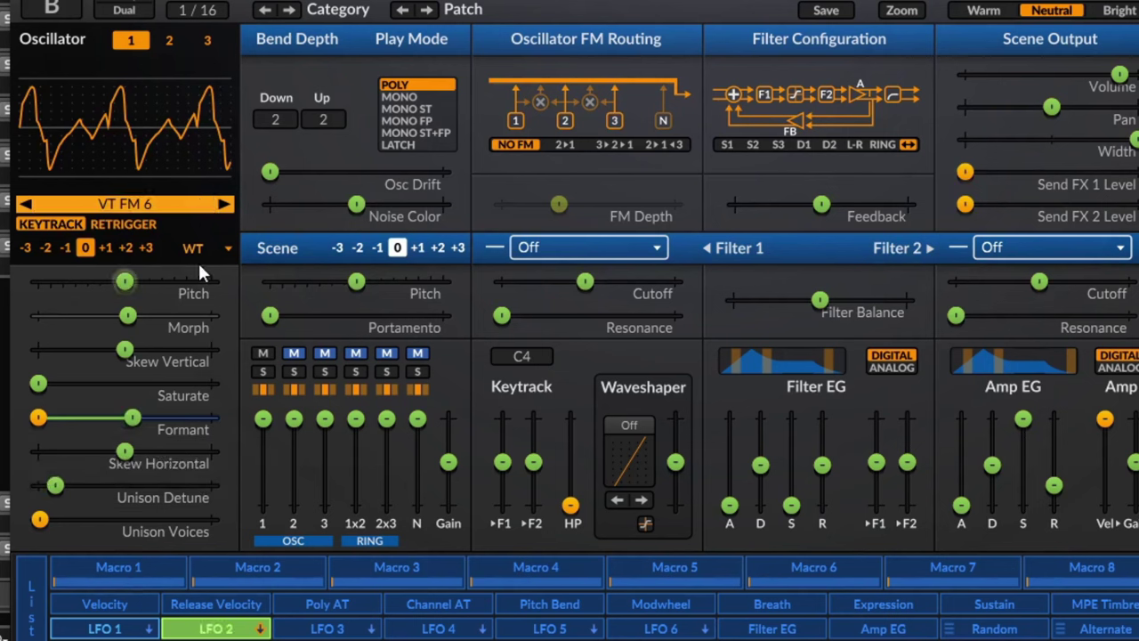
- Advance oscillator 1 through the following wavetables to VT FM 9 and reduce LFO 2's Formant modulation to zero
click(224, 203)
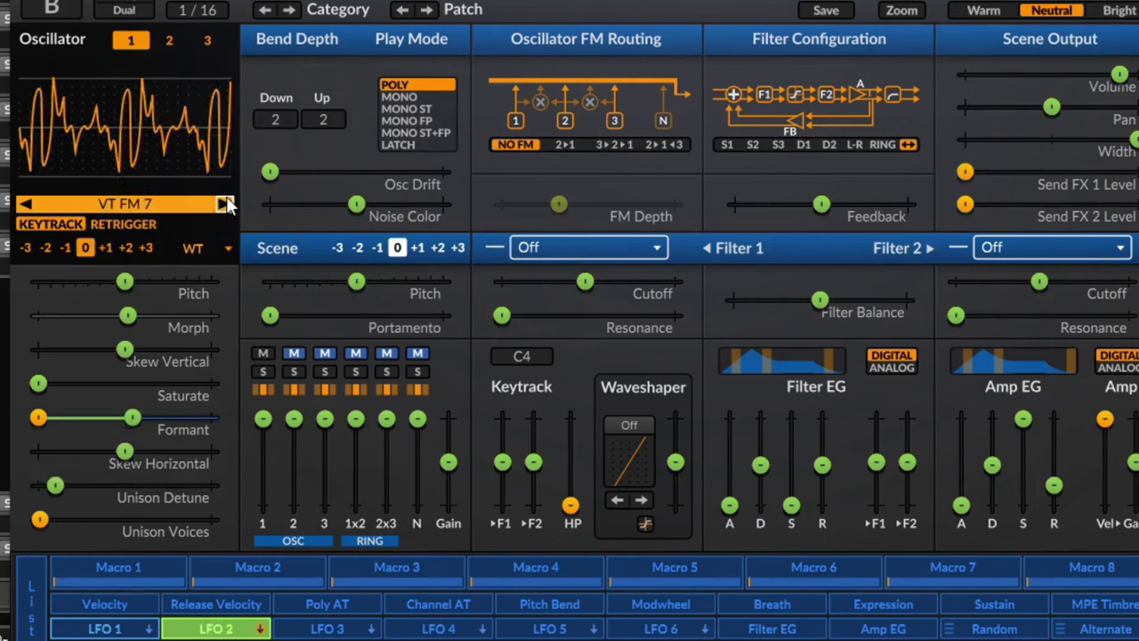
click(224, 204)
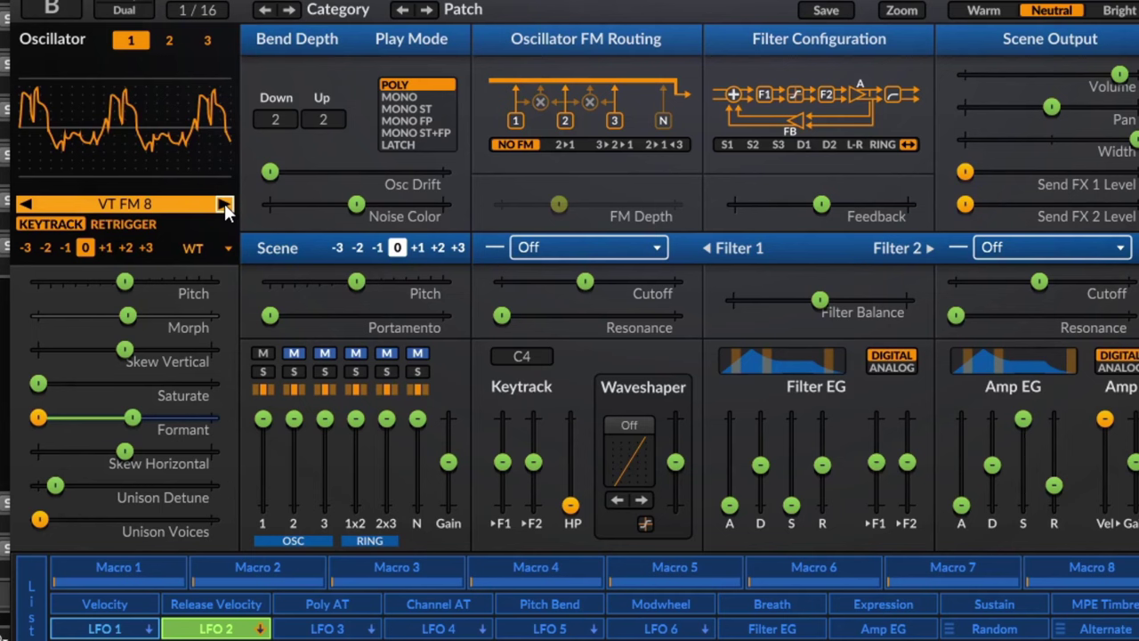
click(224, 205)
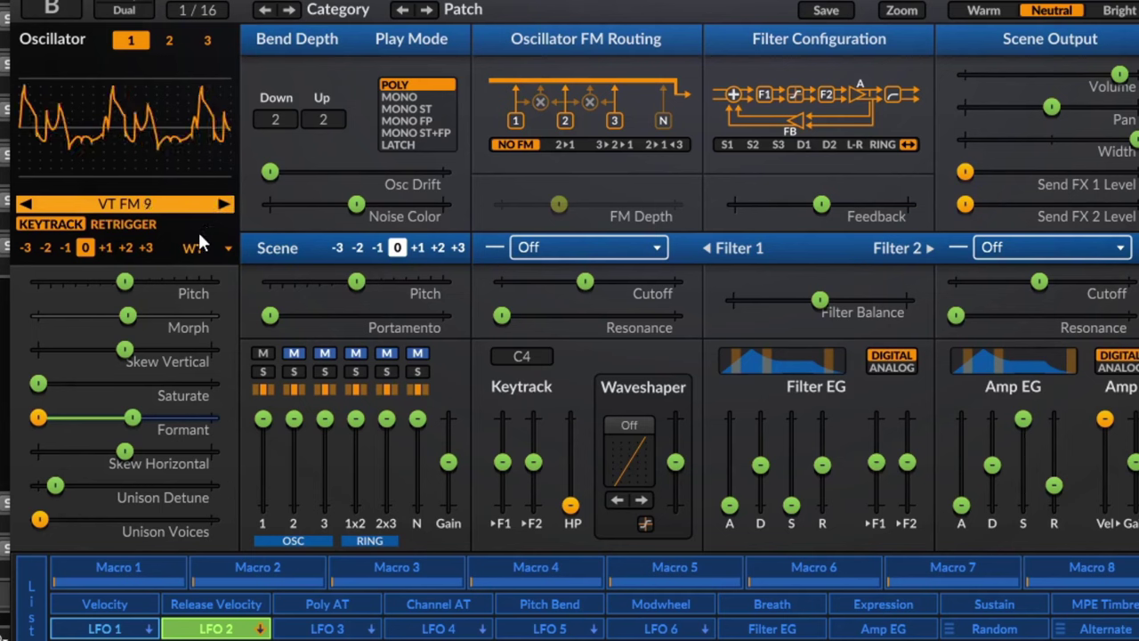
drag(125, 424, 44, 366)
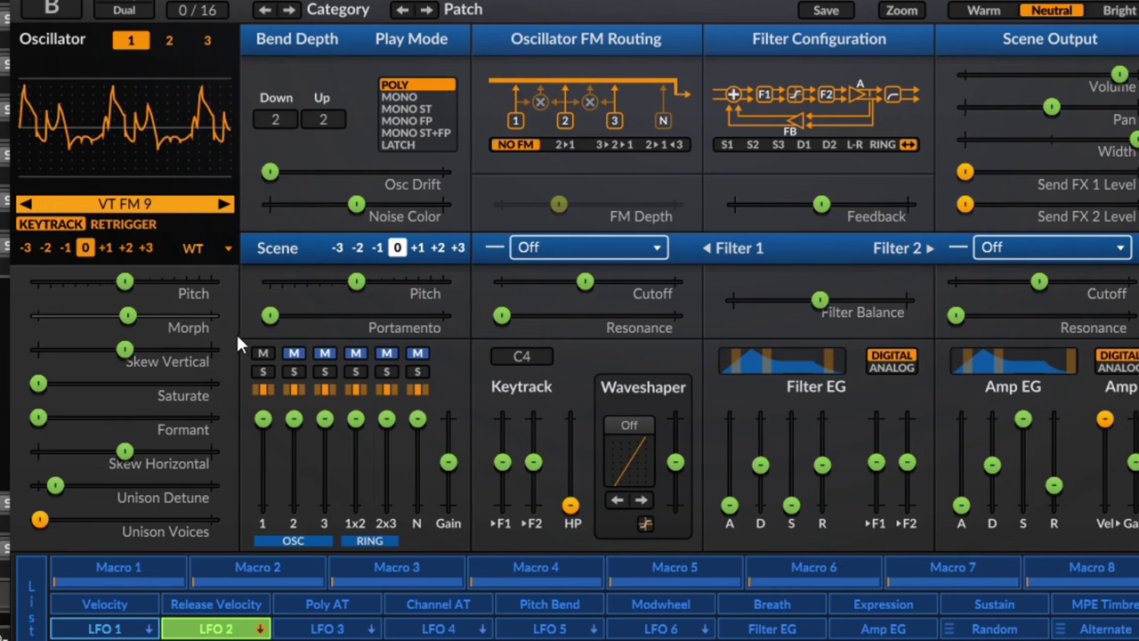
- Initialize the patch and change oscillator 1 to the Wavetable type
click(463, 9)
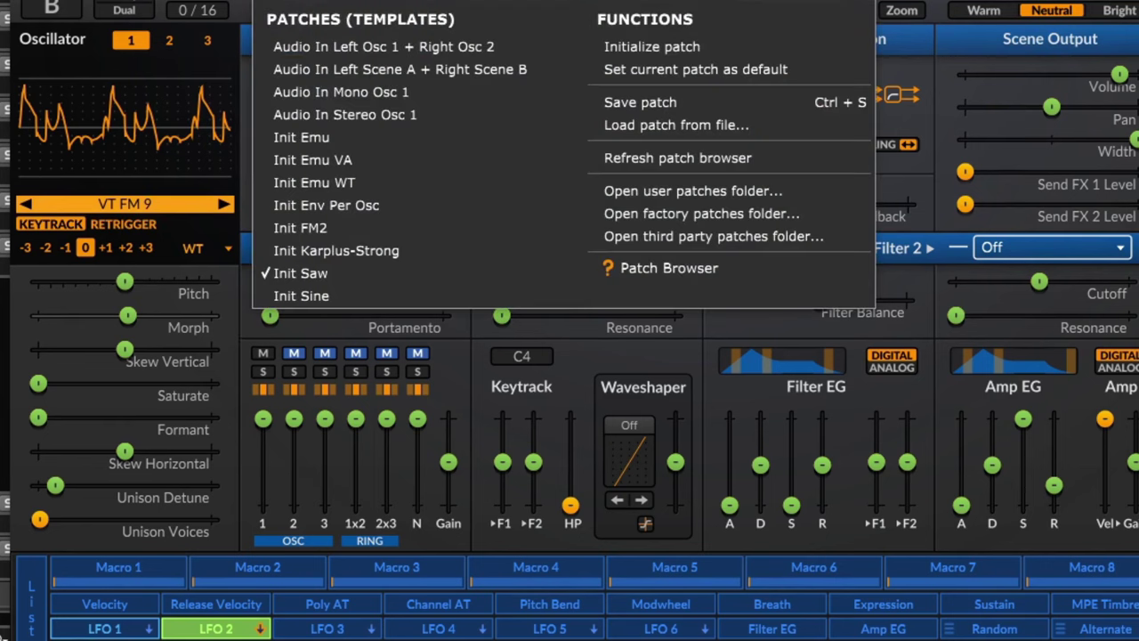
click(714, 50)
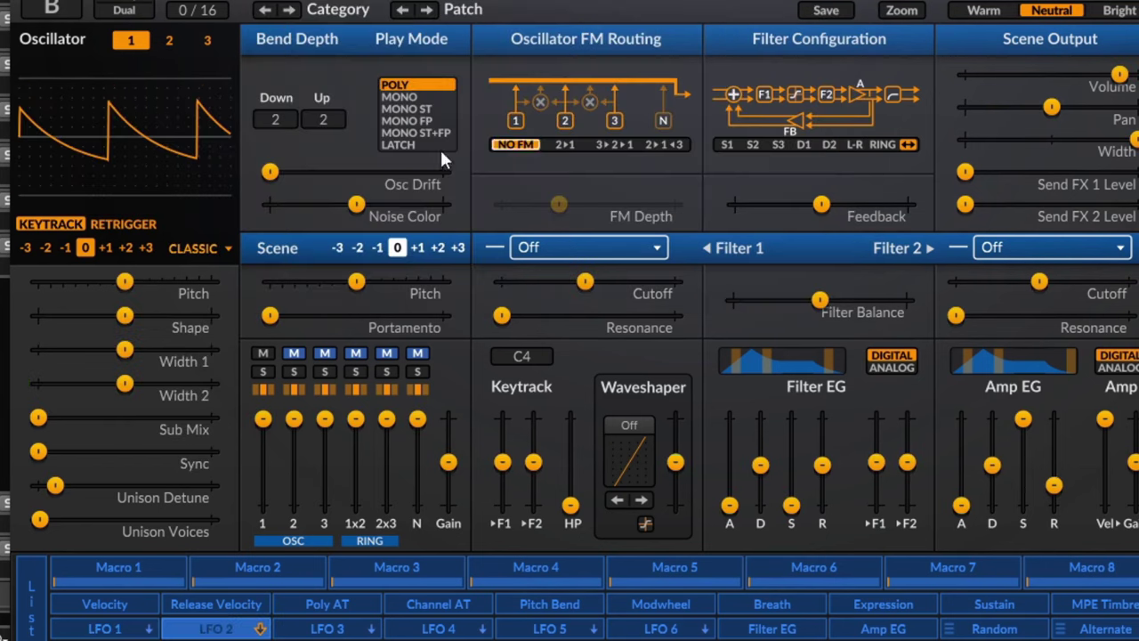
click(190, 251)
click(302, 321)
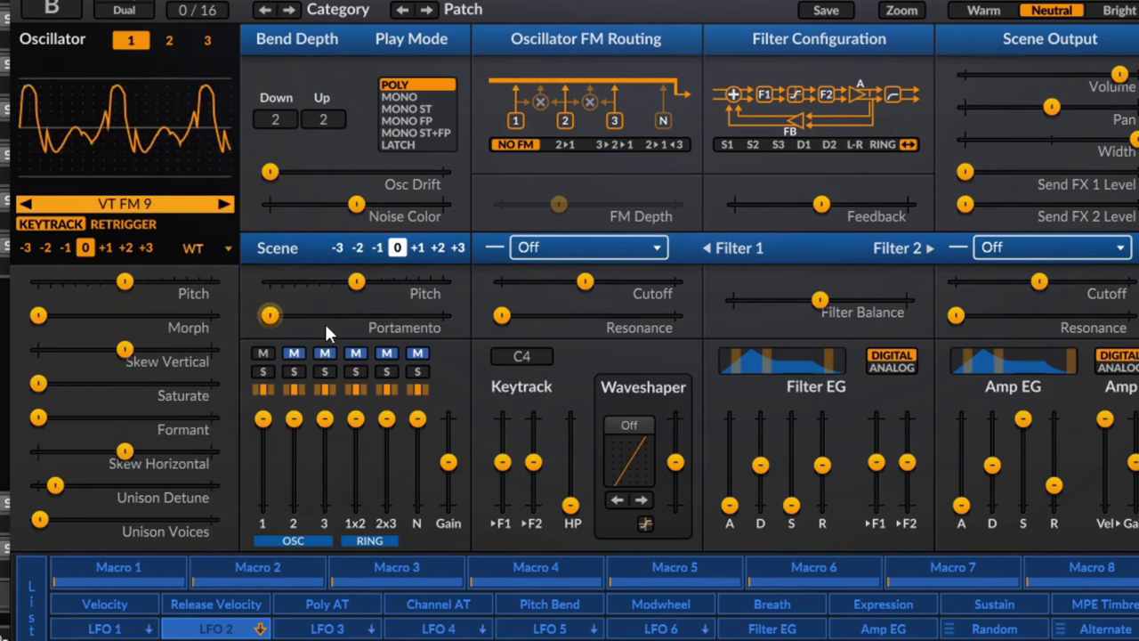
- Try Skew Horizontal near minimum, and set Morph above mid-range, Formant to roughly a third and Skew Horizontal above centre
drag(141, 463, 40, 451)
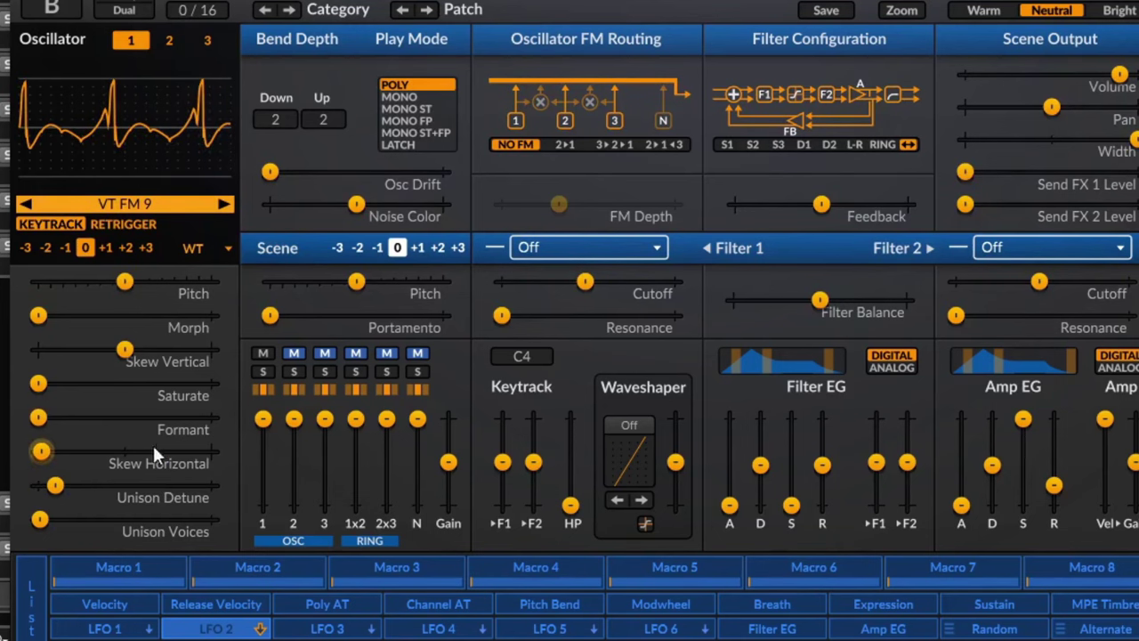
drag(54, 461, 38, 417)
drag(36, 315, 148, 315)
drag(38, 416, 94, 416)
drag(55, 451, 166, 451)
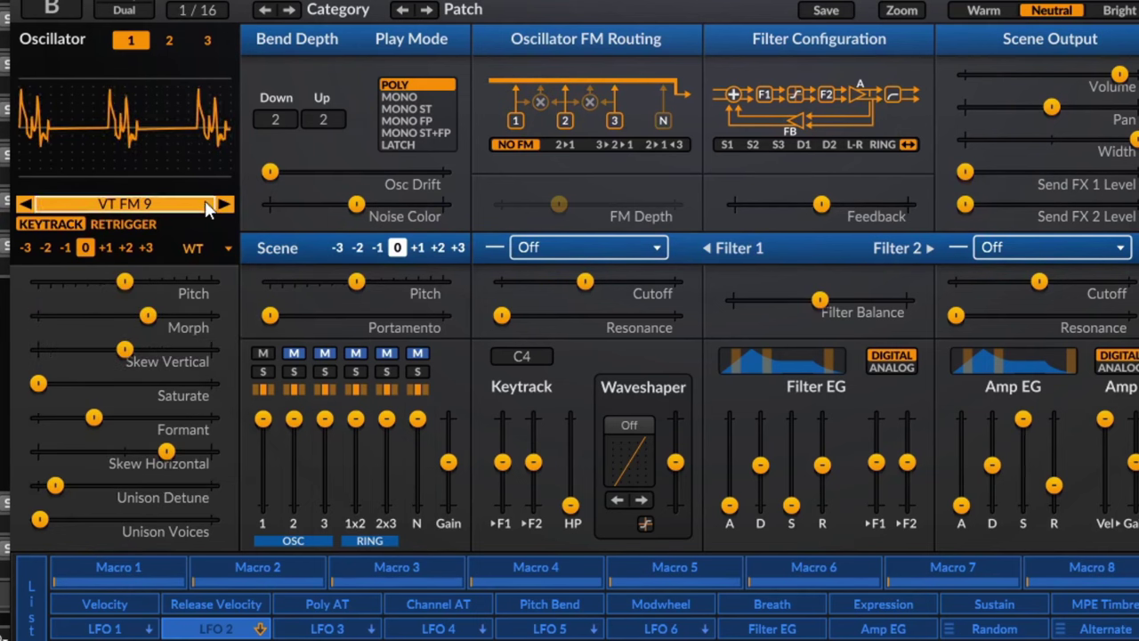
- Load the factory Generated wavetable Cosine Octaves, and set Unison Voices to maximum with a higher Unison Detune
click(206, 205)
mouse_move(276, 267)
click(565, 328)
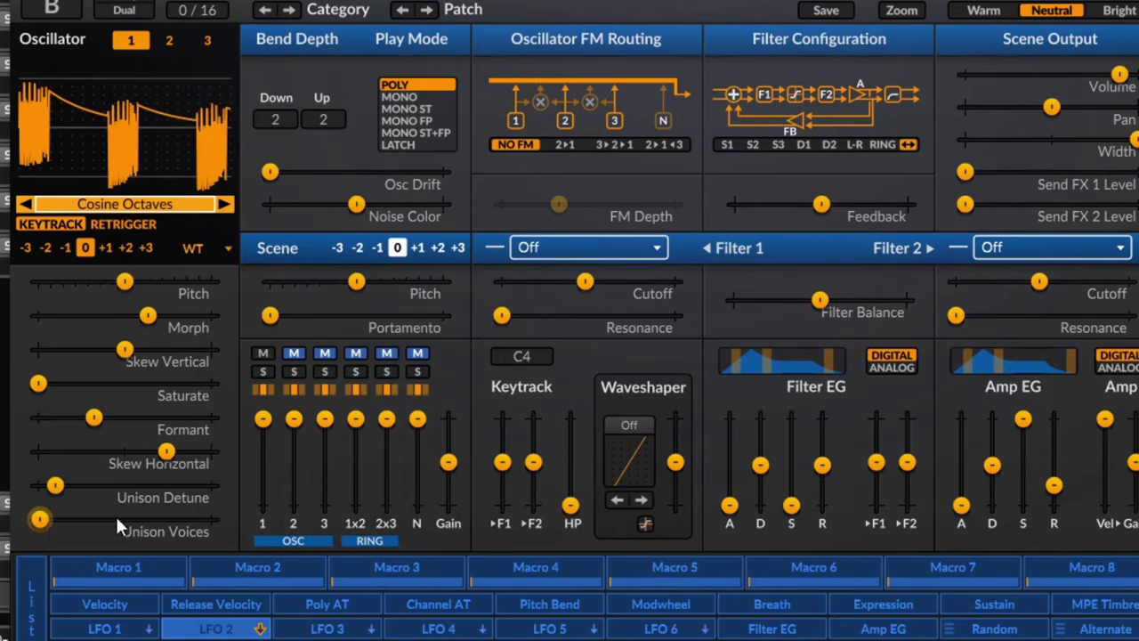
drag(39, 519, 210, 519)
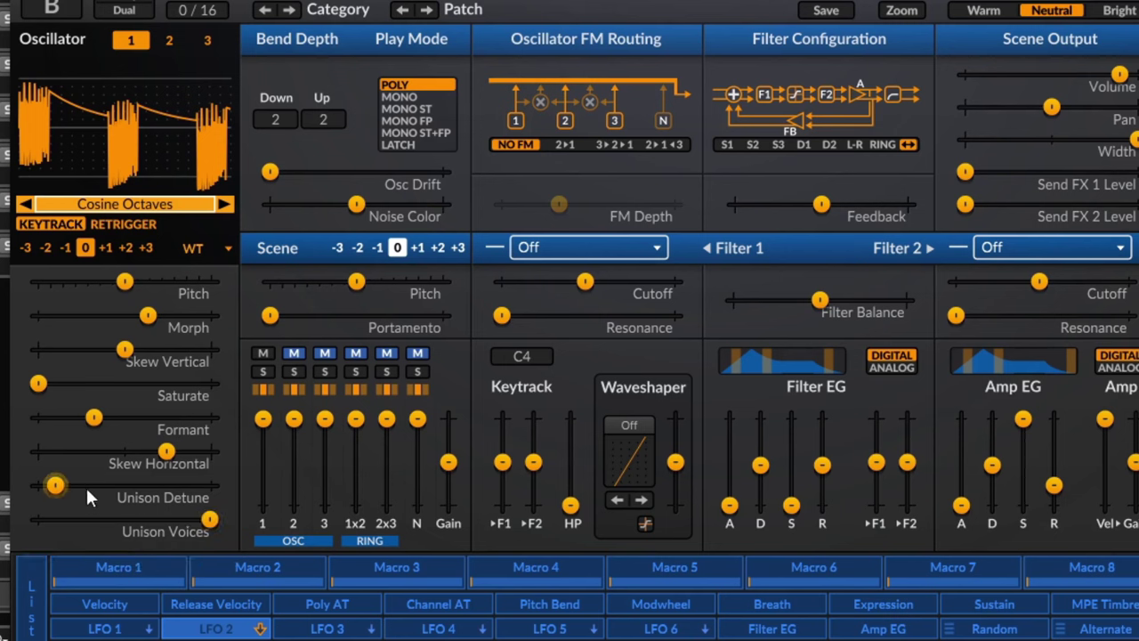
drag(55, 485, 92, 485)
- Change oscillator 1 to the Window type and try its Morph and Formant controls, leaving Morph at minimum and Formant centred
click(201, 250)
click(287, 341)
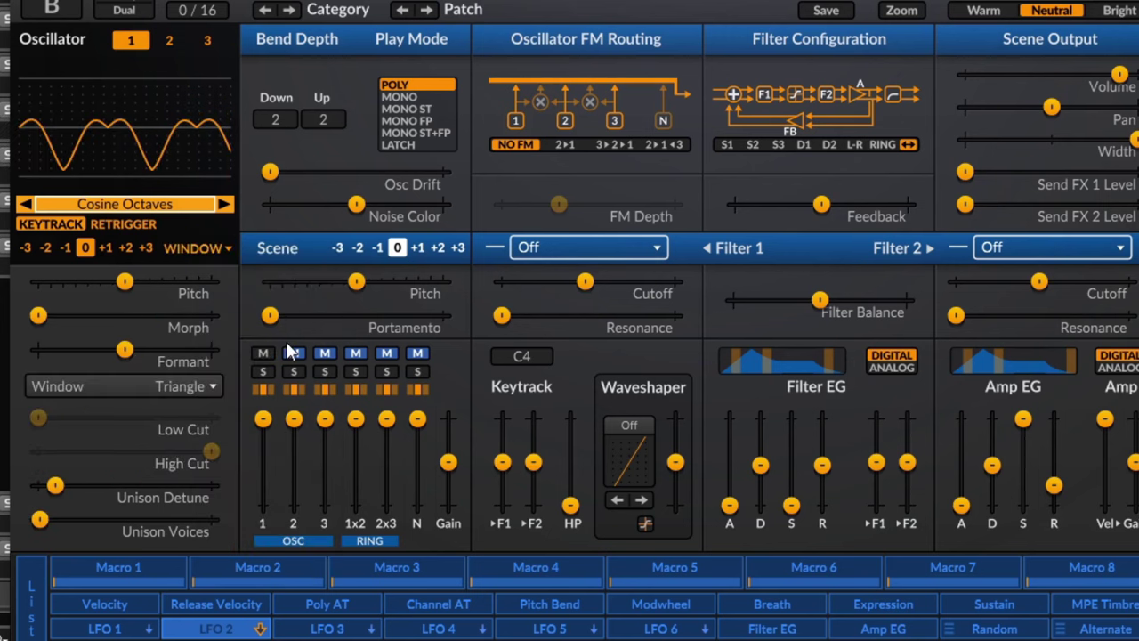
mouse_move(50, 325)
mouse_down()
mouse_move(201, 326)
mouse_move(38, 315)
mouse_up()
mouse_move(140, 350)
mouse_down()
mouse_move(182, 351)
mouse_move(136, 347)
mouse_up()
- Advance the Window oscillator's wavetable to Formants, and replace it with the third-party Venus Theory wavetable VT Growl 8
click(225, 201)
click(225, 201)
click(226, 201)
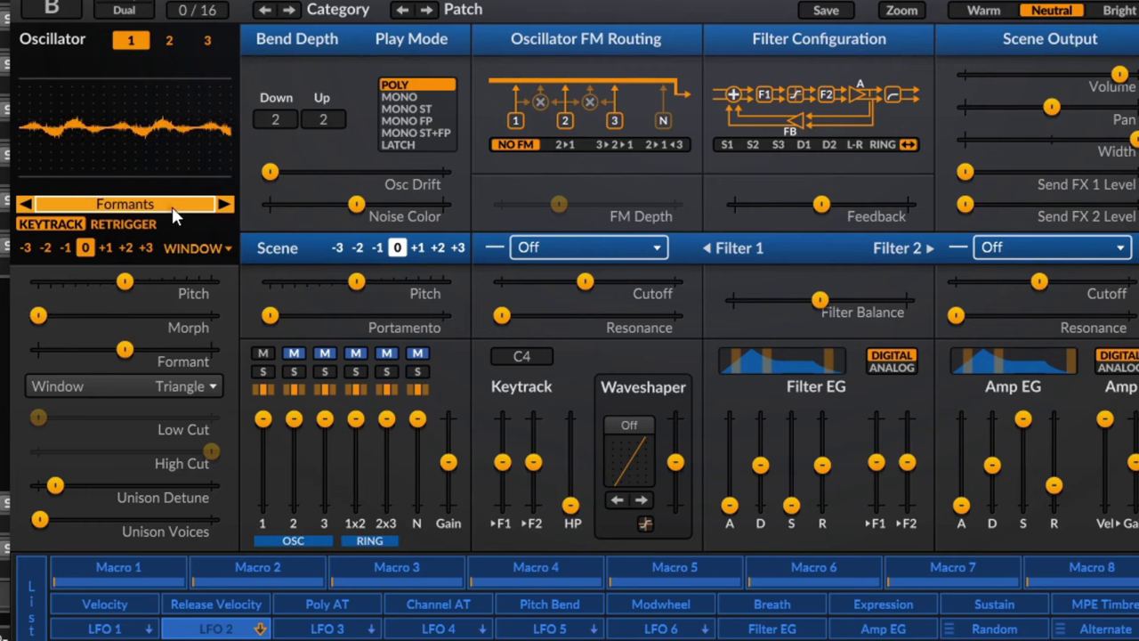
click(173, 210)
mouse_move(336, 317)
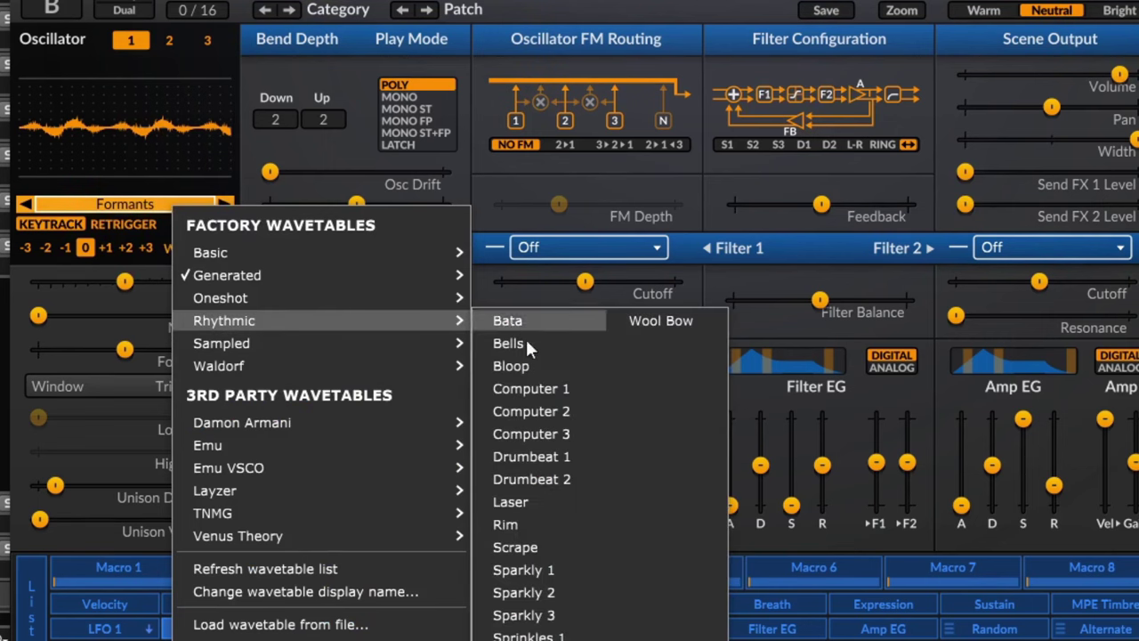
mouse_move(402, 543)
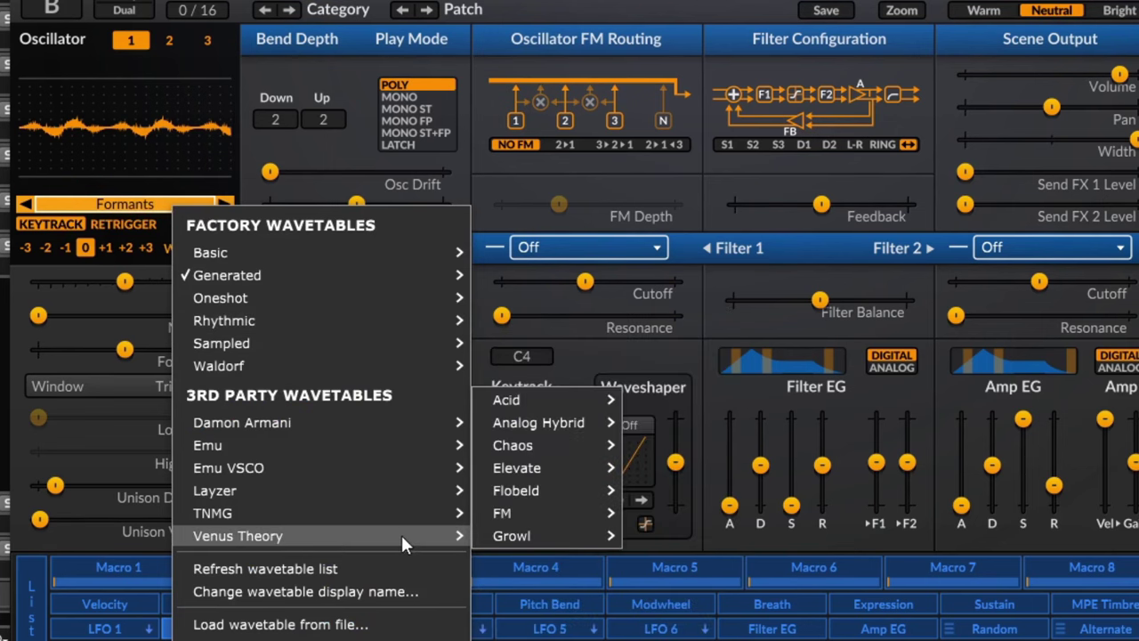
mouse_move(576, 535)
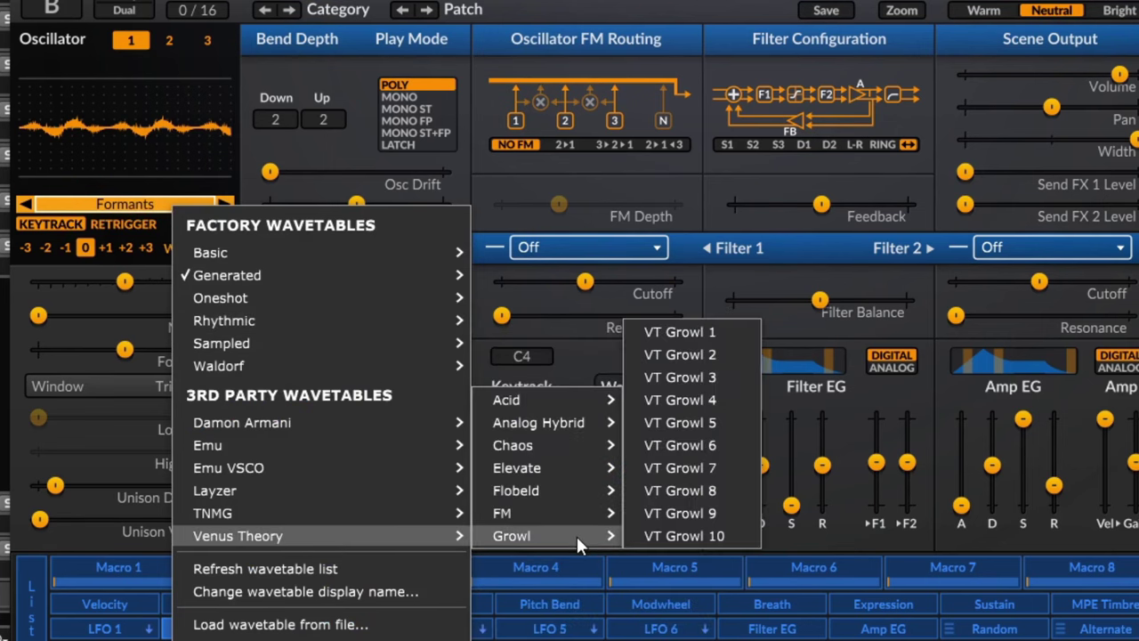
click(712, 491)
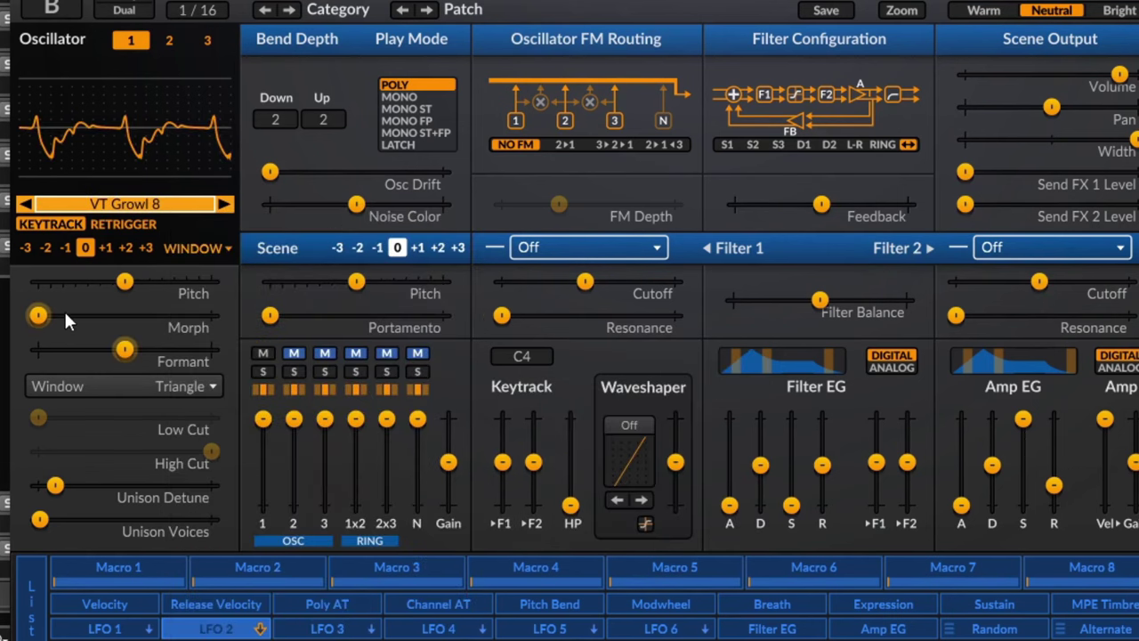
- Set the oscillator's Window shape to Blend 1 and raise Morph to 93.04 %
click(142, 387)
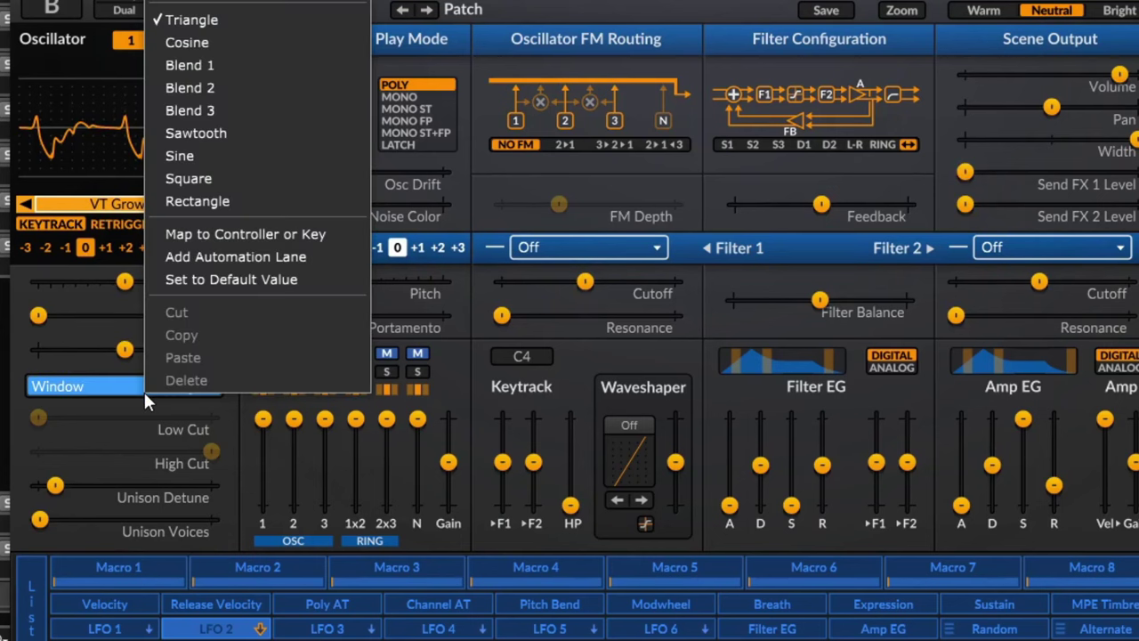
click(228, 64)
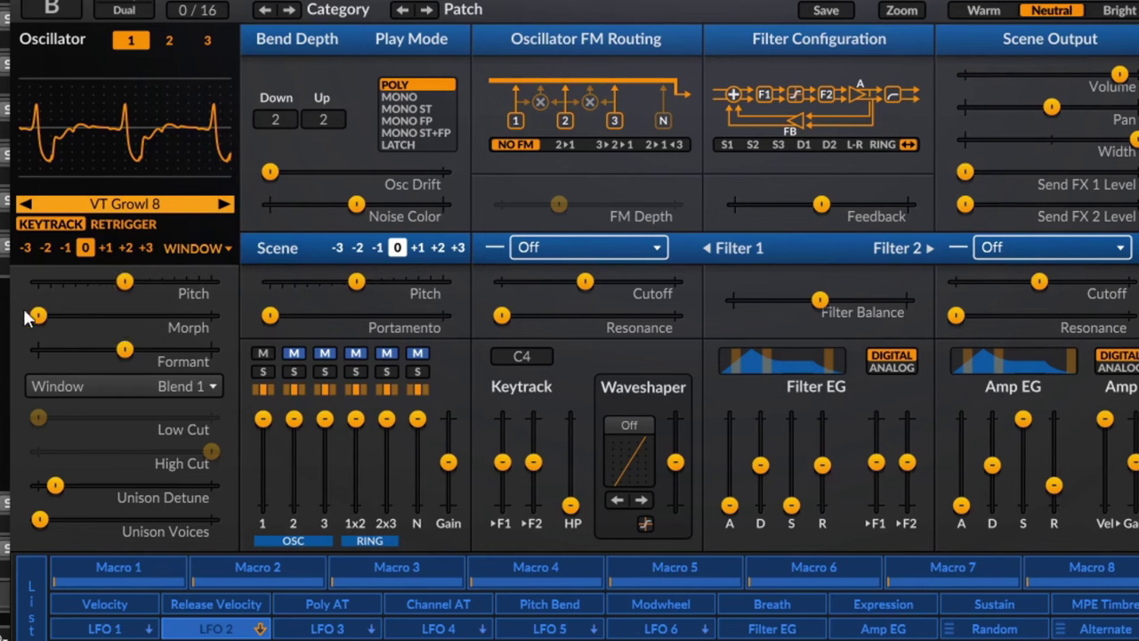
drag(40, 321, 70, 315)
drag(152, 315, 199, 315)
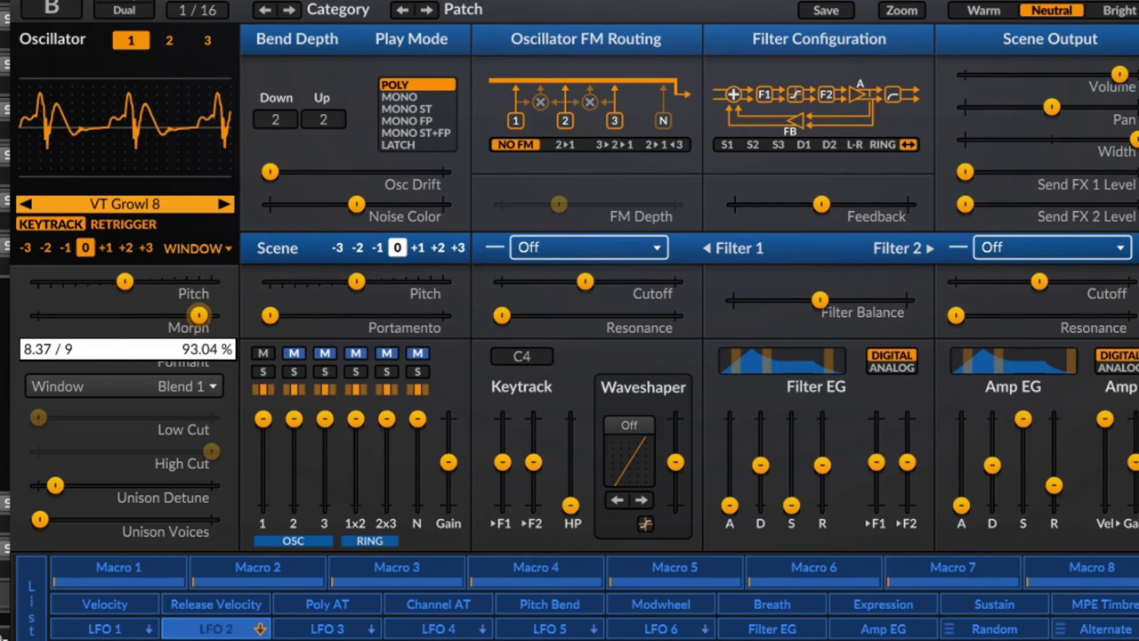
- Try different Formant settings, change oscillator 1's Window shape to Sine, and raise Formant close to its maximum
drag(125, 353, 156, 349)
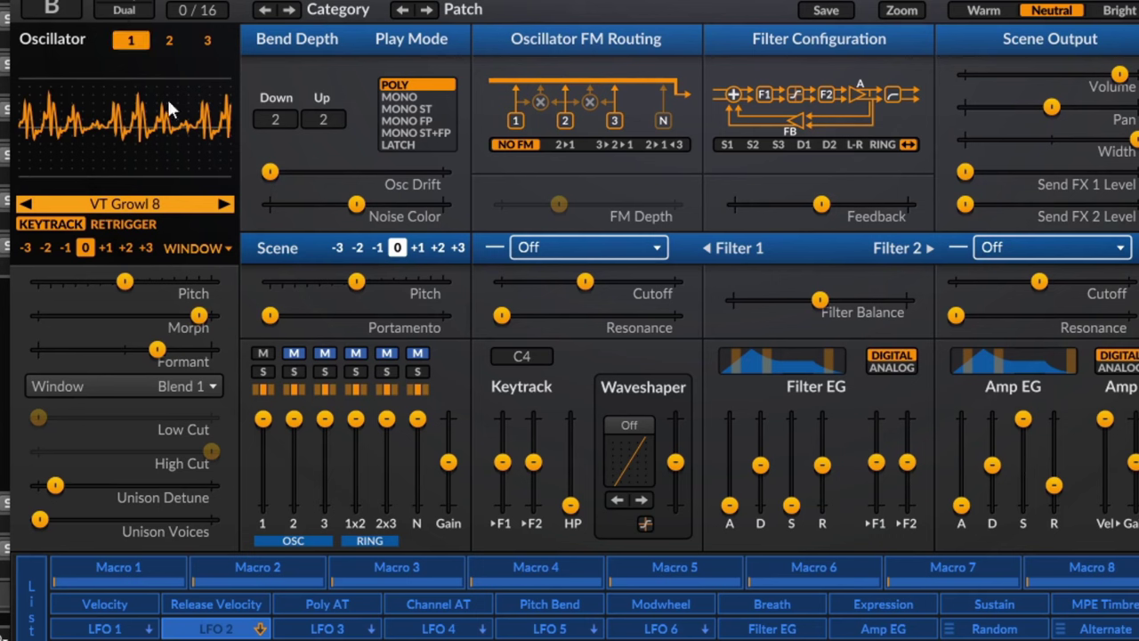
drag(157, 348, 144, 348)
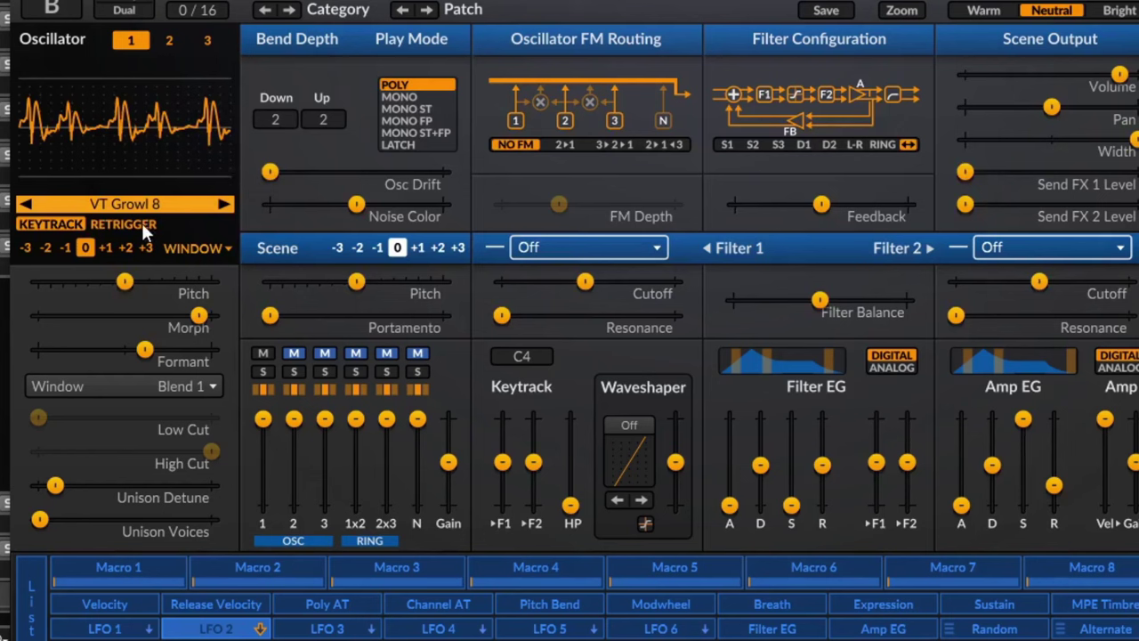
right_click(138, 380)
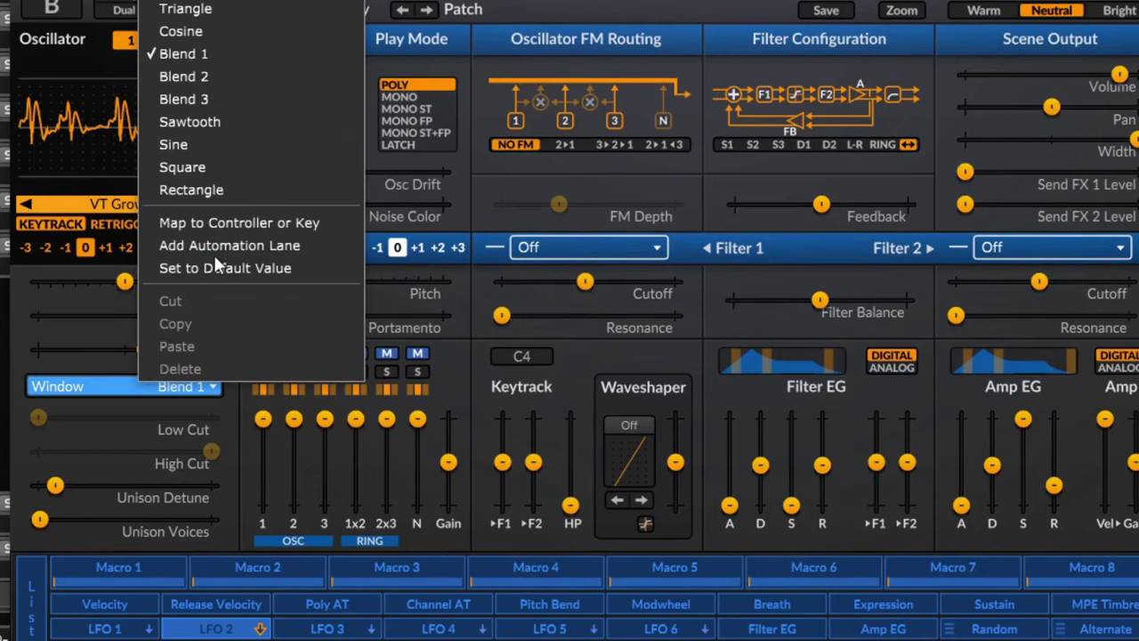
click(226, 144)
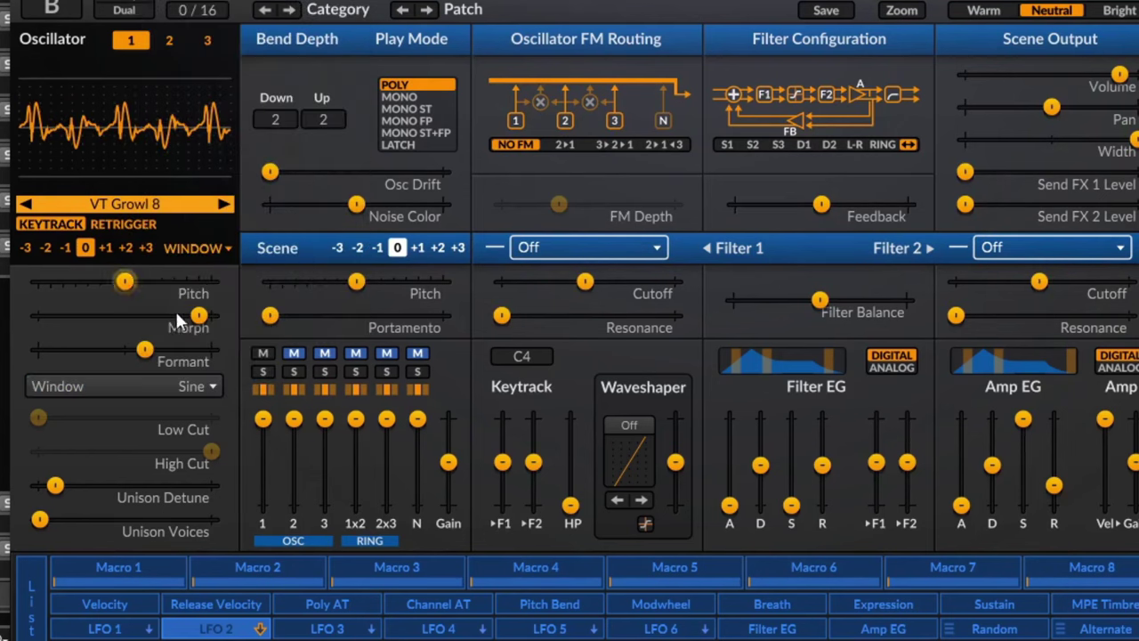
drag(151, 352, 201, 350)
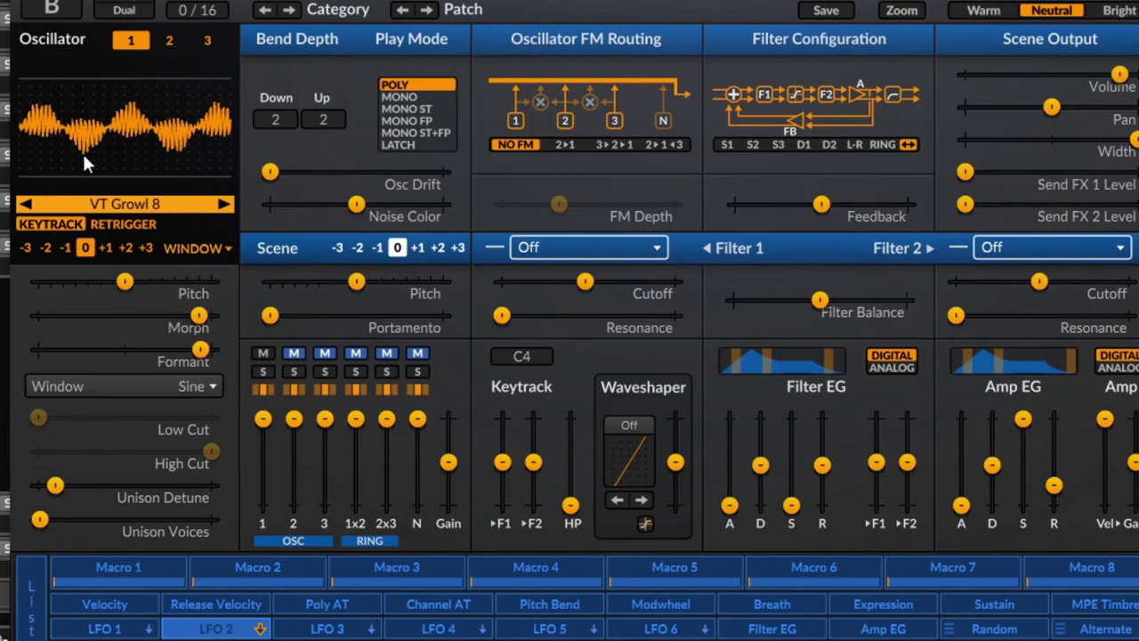
- Try the Cosine and Triangle Window shapes on oscillator 1, lowering Formant a little with each
right_click(187, 388)
click(282, 41)
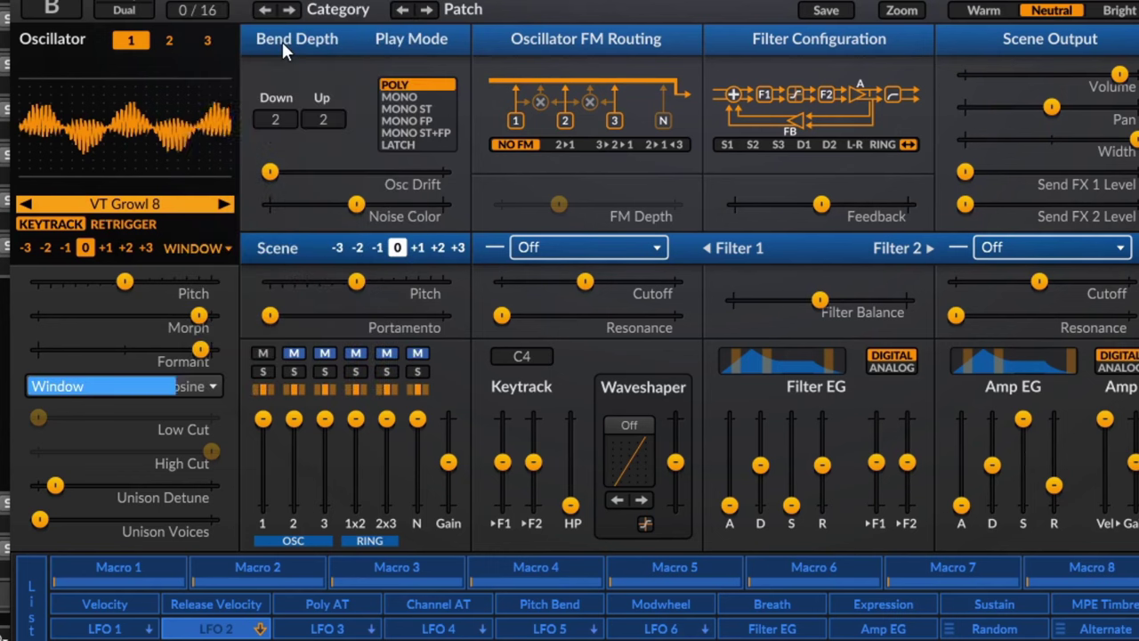
mouse_move(201, 350)
mouse_down()
mouse_move(144, 350)
mouse_move(183, 350)
mouse_up()
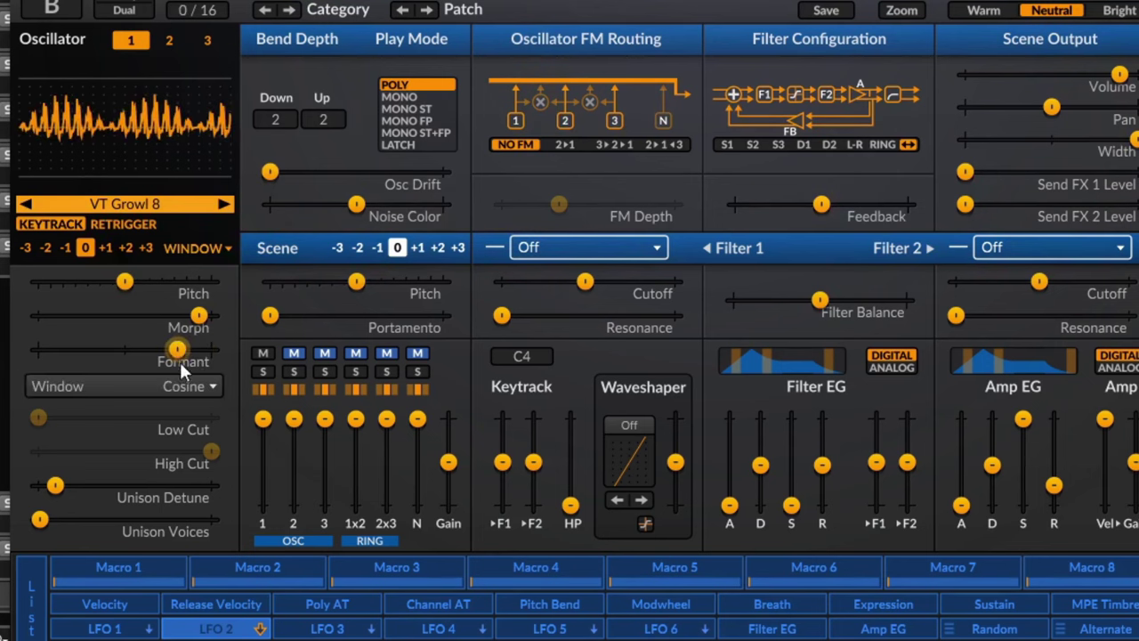
right_click(187, 387)
click(220, 5)
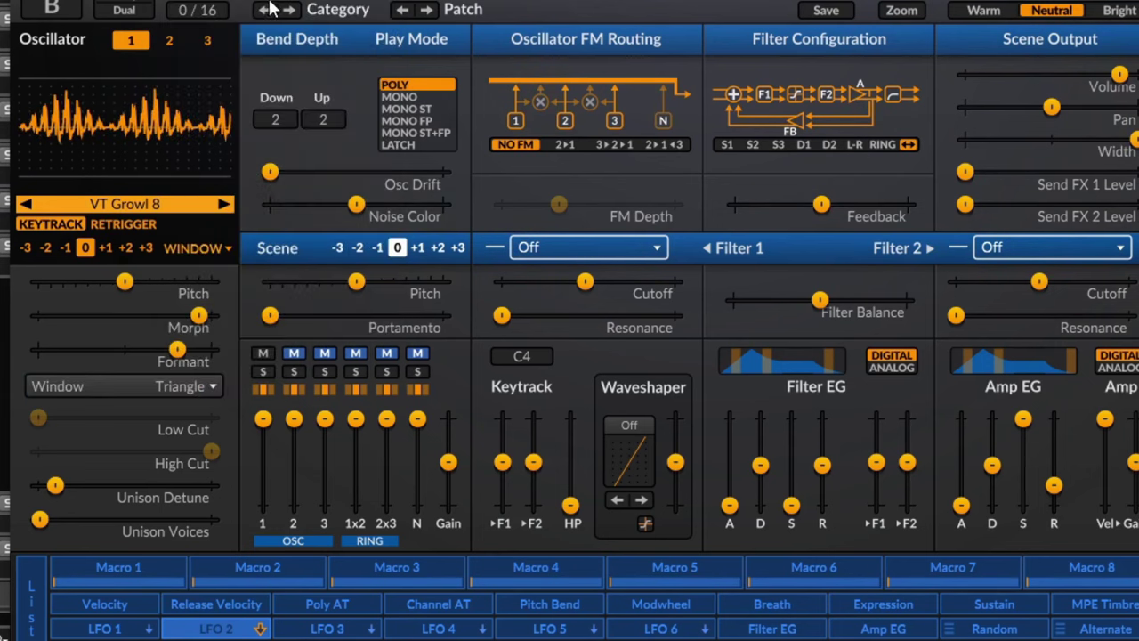
mouse_move(183, 356)
mouse_down()
mouse_move(143, 350)
mouse_move(174, 349)
mouse_up()
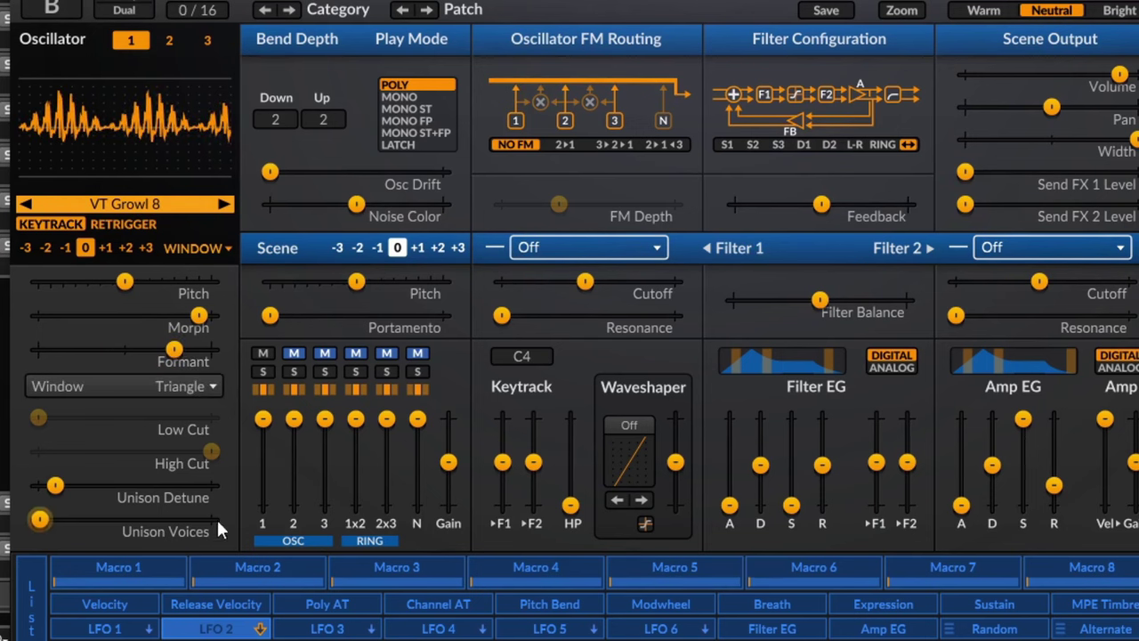
- Step the Window shape through Blend 3, Blend 2 and Cosine while lowering Formant slightly
right_click(161, 394)
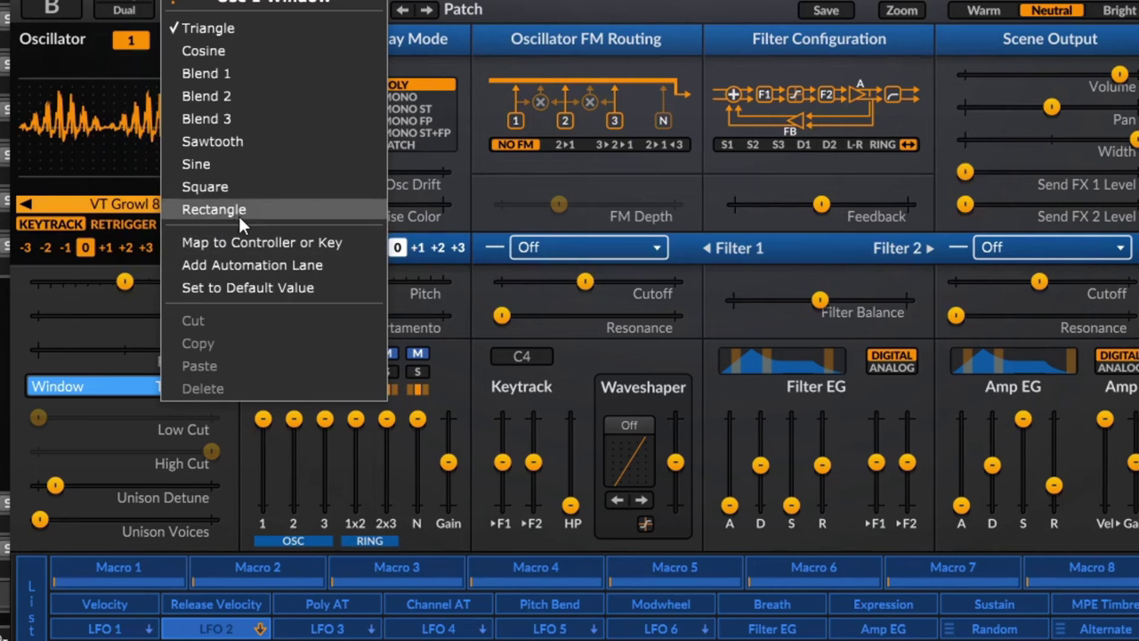
click(240, 117)
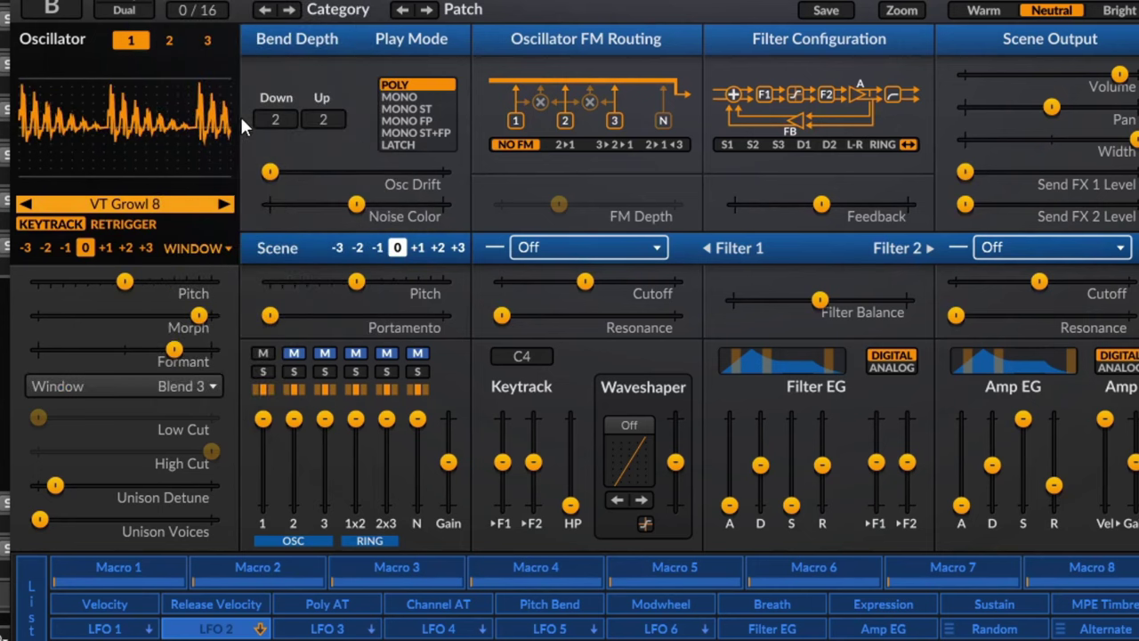
mouse_move(178, 355)
mouse_down()
mouse_move(61, 349)
mouse_move(190, 349)
mouse_move(114, 348)
mouse_move(164, 359)
mouse_up()
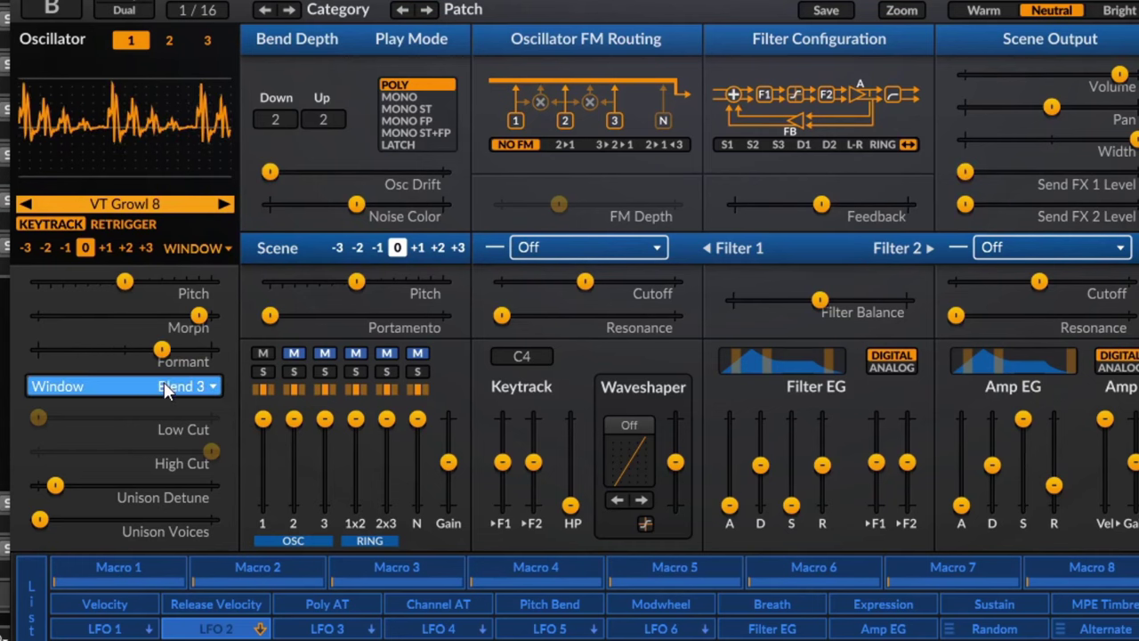
click(173, 386)
click(263, 76)
mouse_move(161, 349)
mouse_down()
mouse_move(198, 349)
mouse_move(161, 349)
mouse_up()
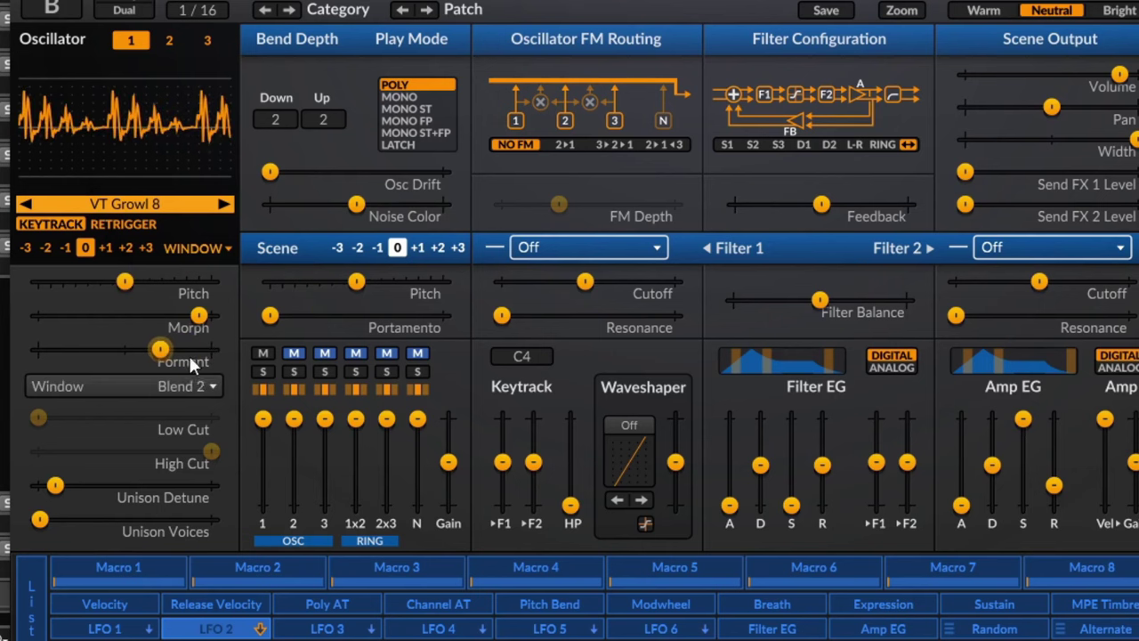
click(208, 389)
click(258, 58)
click(208, 386)
click(210, 44)
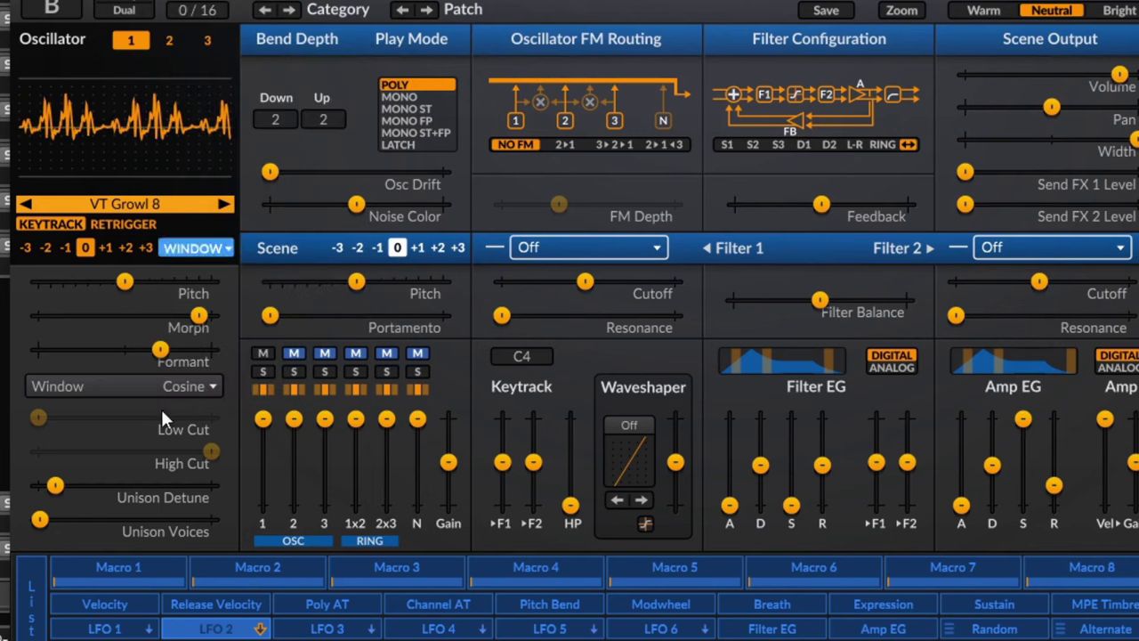
- Try the Rectangle and Square Window shapes, and raise Formant close to its maximum with Square
click(153, 385)
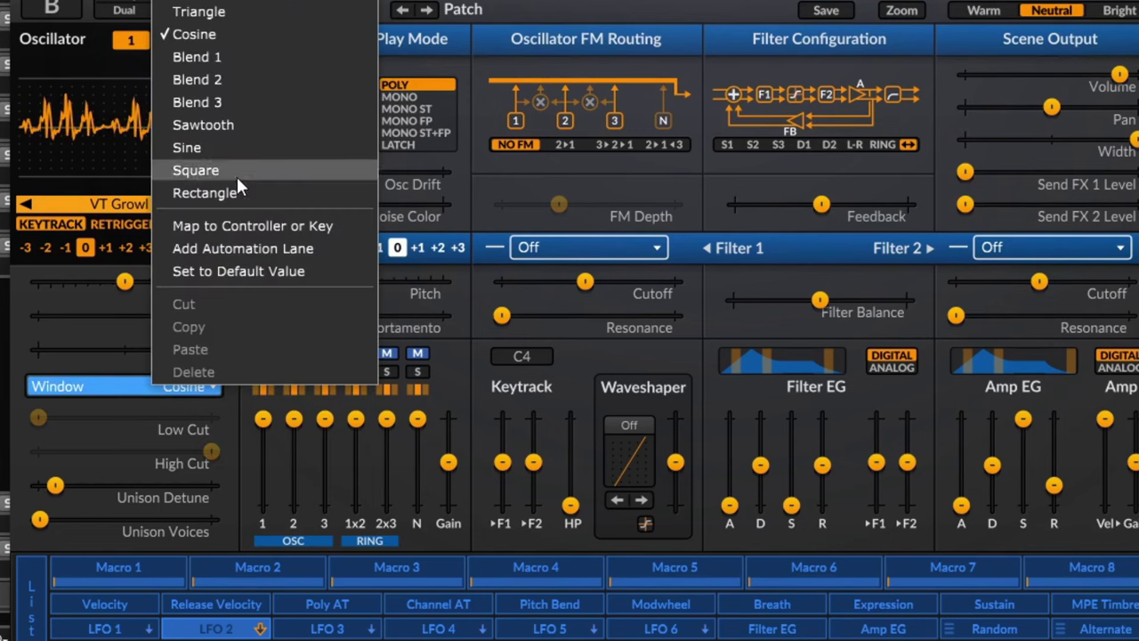
click(236, 199)
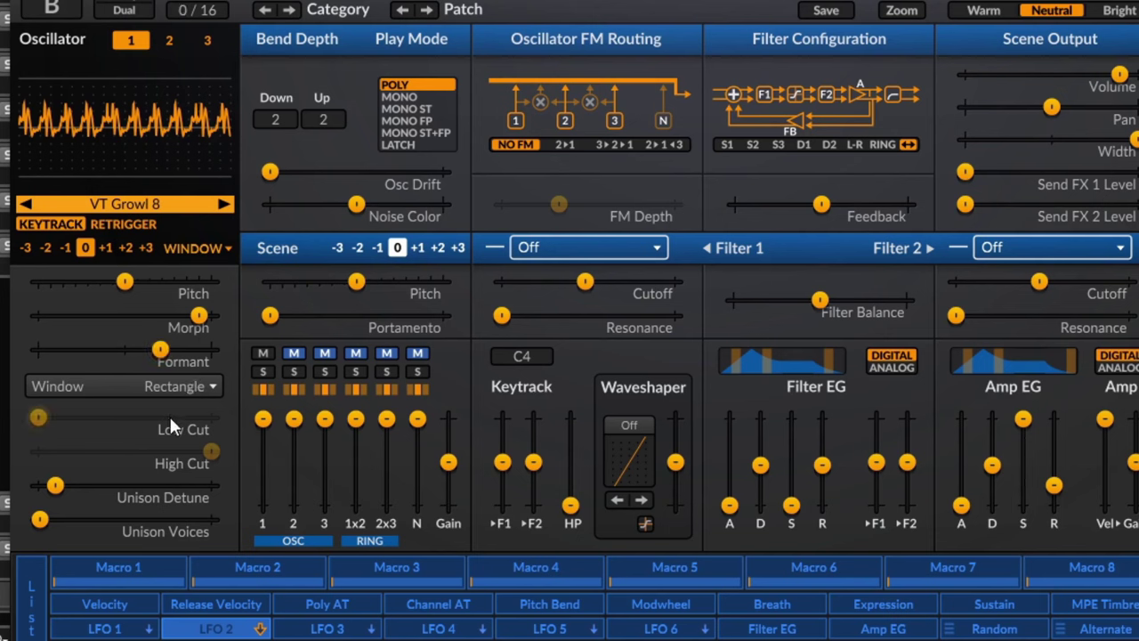
right_click(179, 383)
click(224, 168)
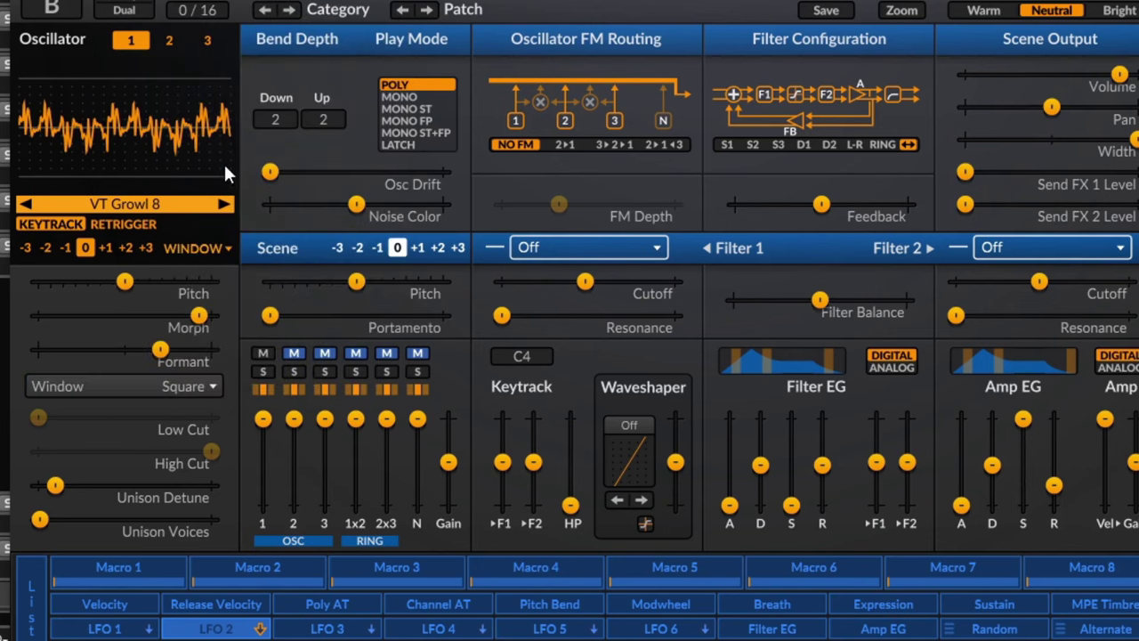
drag(160, 351, 198, 350)
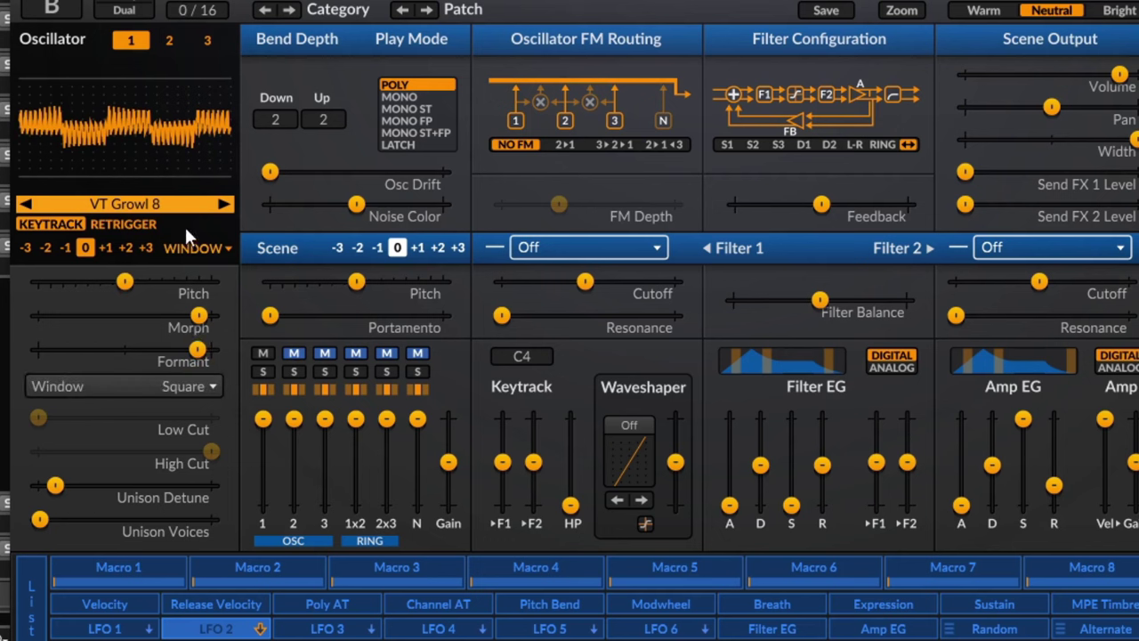
- Lower Formant to just below centre, reduce Morph, and set the Window shape to Cosine
drag(201, 349, 110, 349)
drag(199, 315, 145, 315)
right_click(177, 388)
click(249, 40)
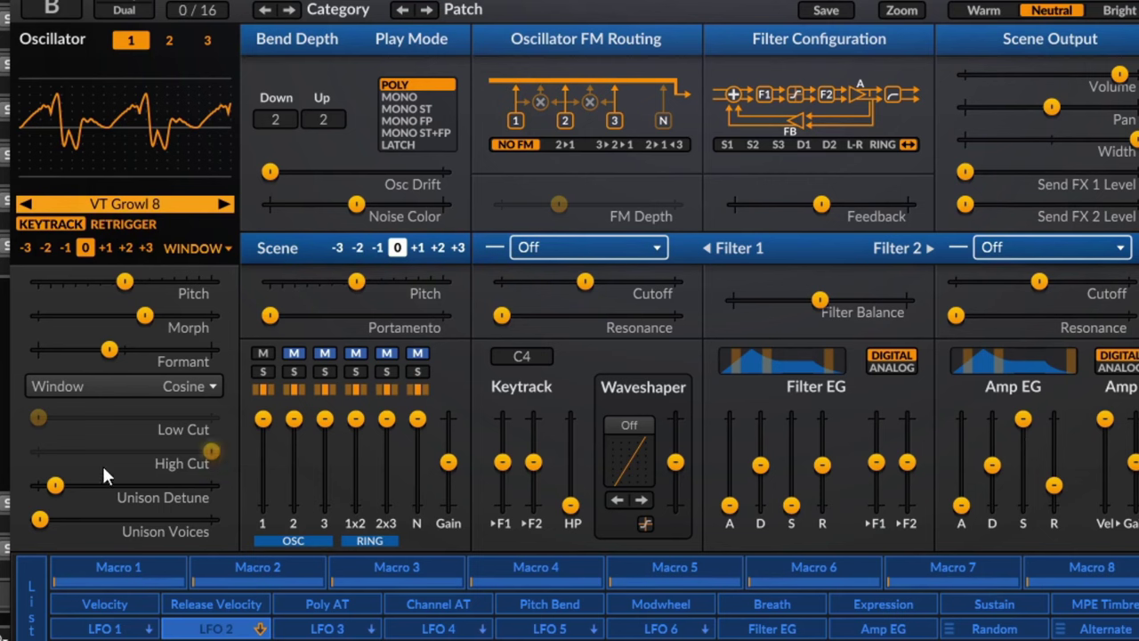
- Enable oscillator 1's High Cut filter, keeping it at 25087.71 Hz
right_click(151, 433)
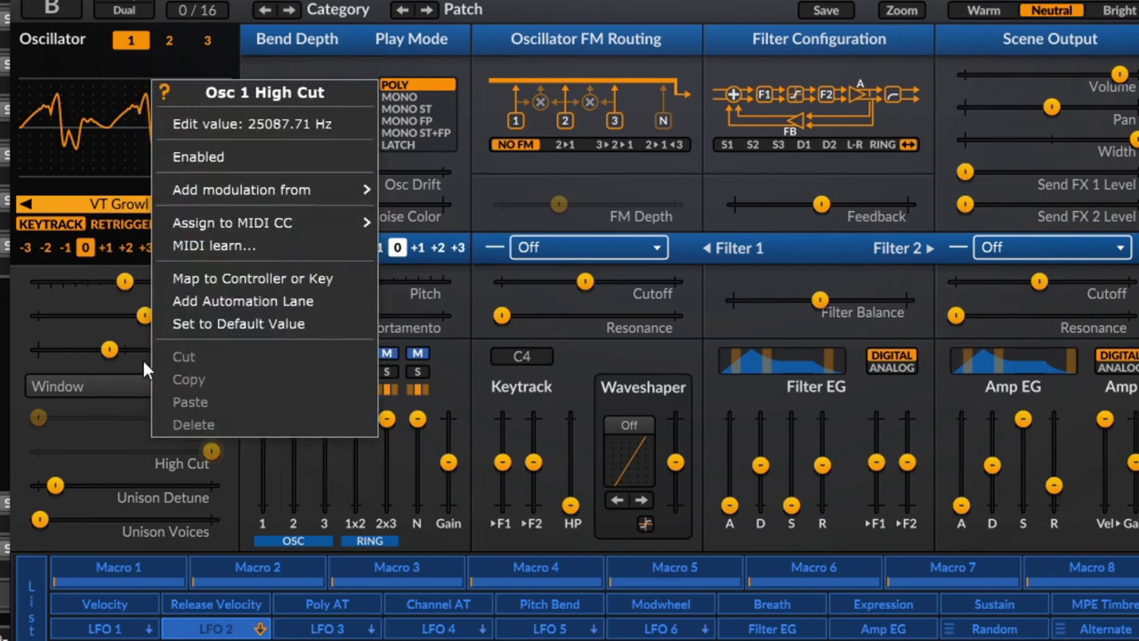
click(223, 157)
mouse_move(218, 454)
mouse_move(218, 454)
mouse_down()
mouse_move(44, 451)
mouse_move(218, 451)
mouse_up()
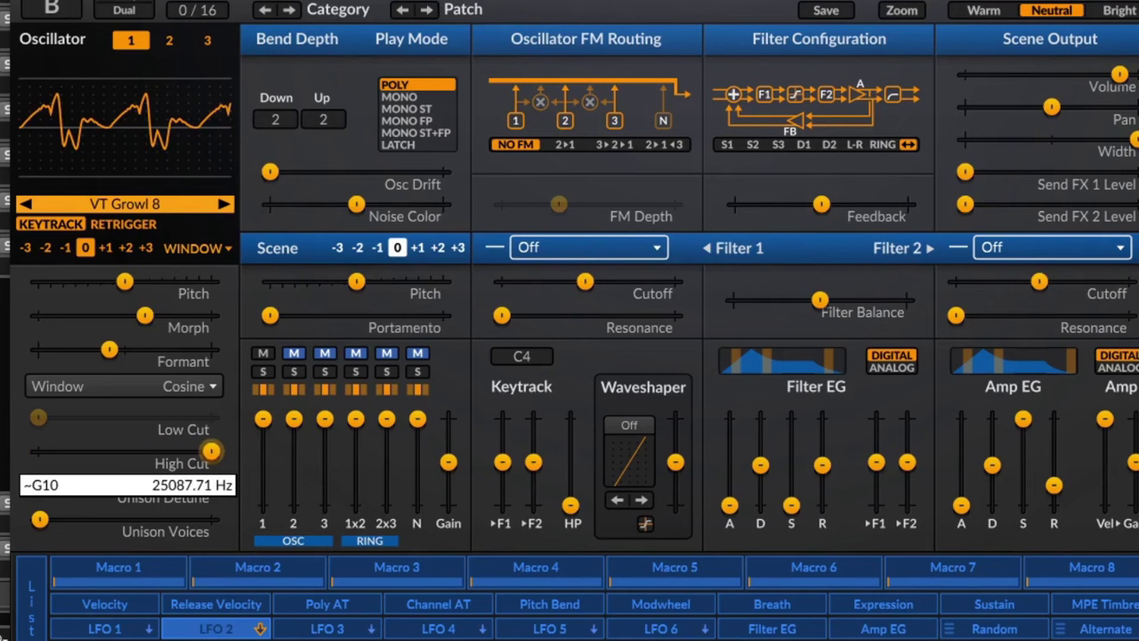
- Change oscillator 1 to the Sine type and set its Shape to Wave 5 (TX 5)
click(205, 248)
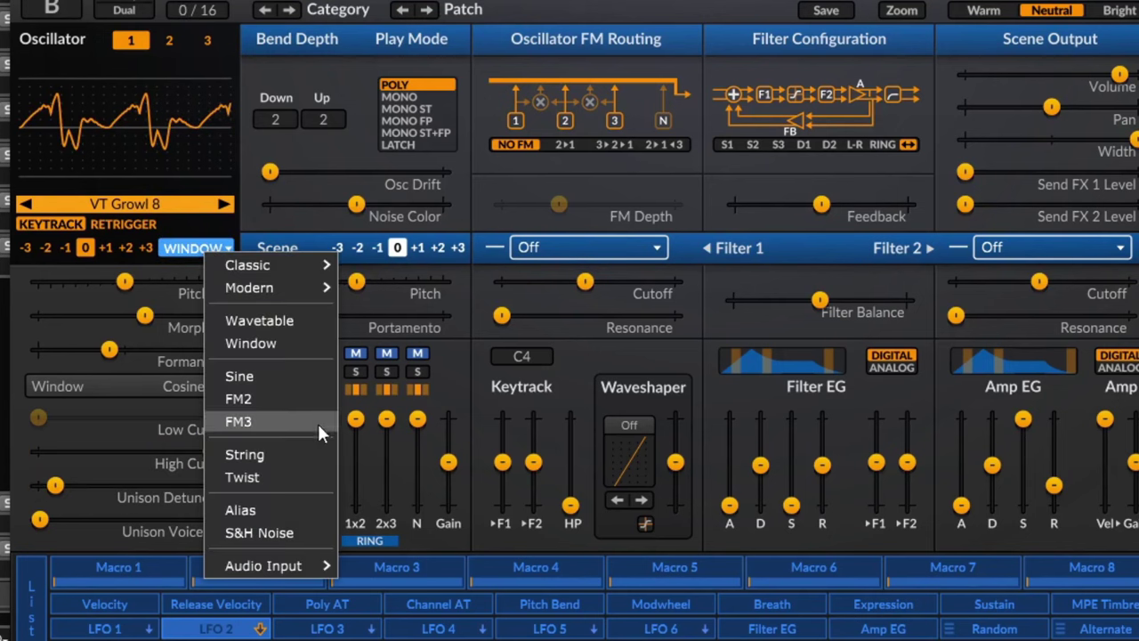
click(294, 376)
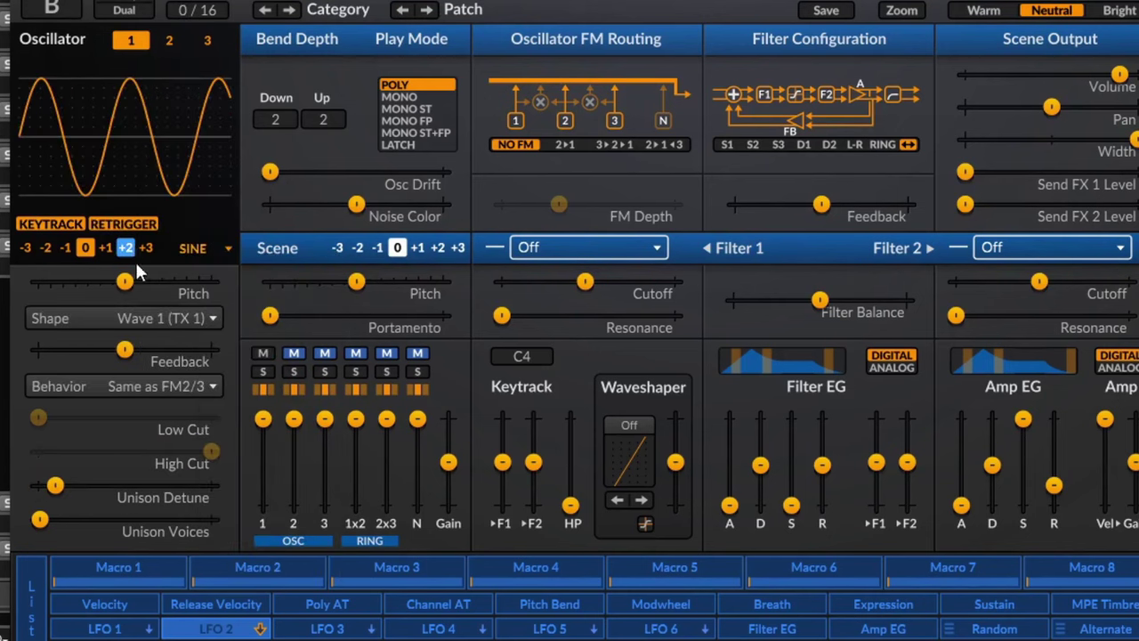
drag(150, 318, 150, 351)
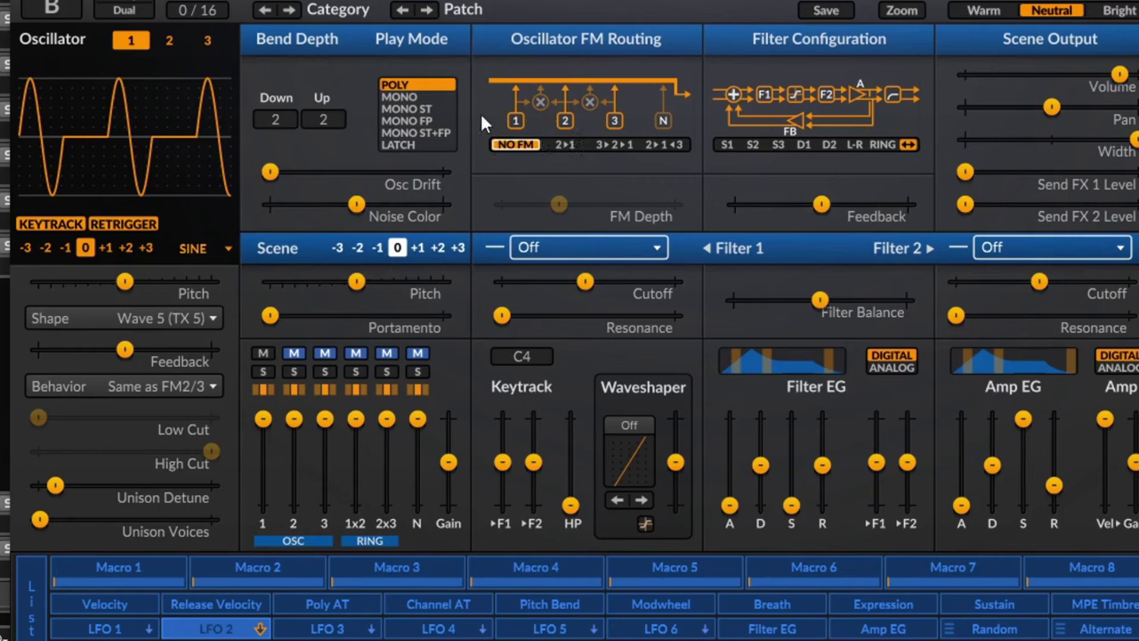
- Try the Wave 19, Wave 16, Wave 26 and Wave 2 (TX 2) shapes on the Sine oscillator
click(182, 315)
click(303, 499)
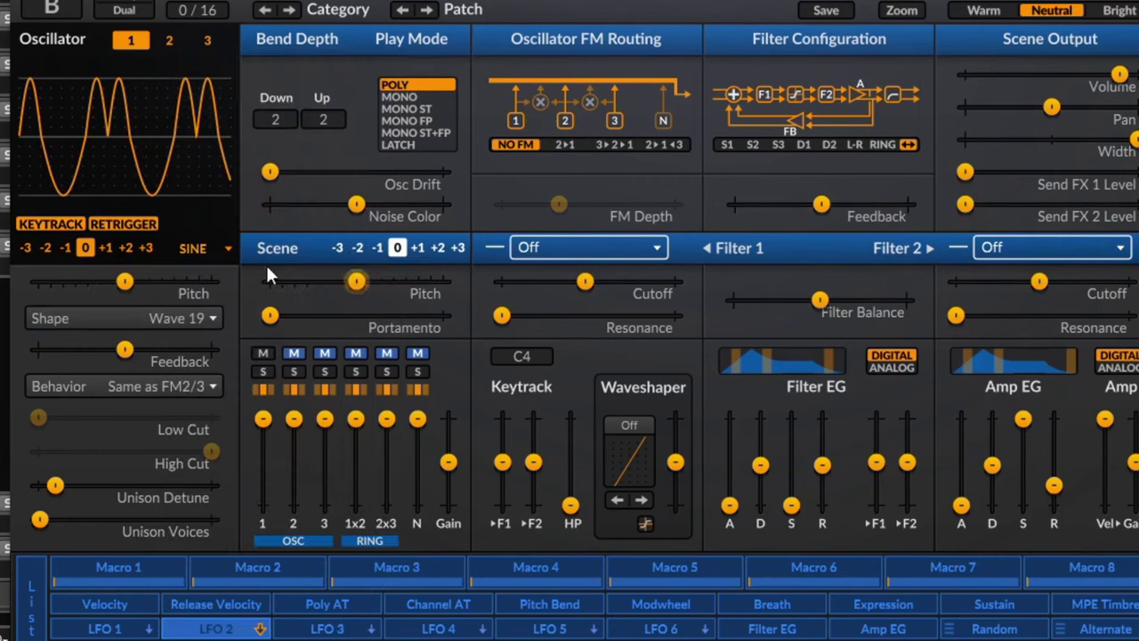
click(177, 329)
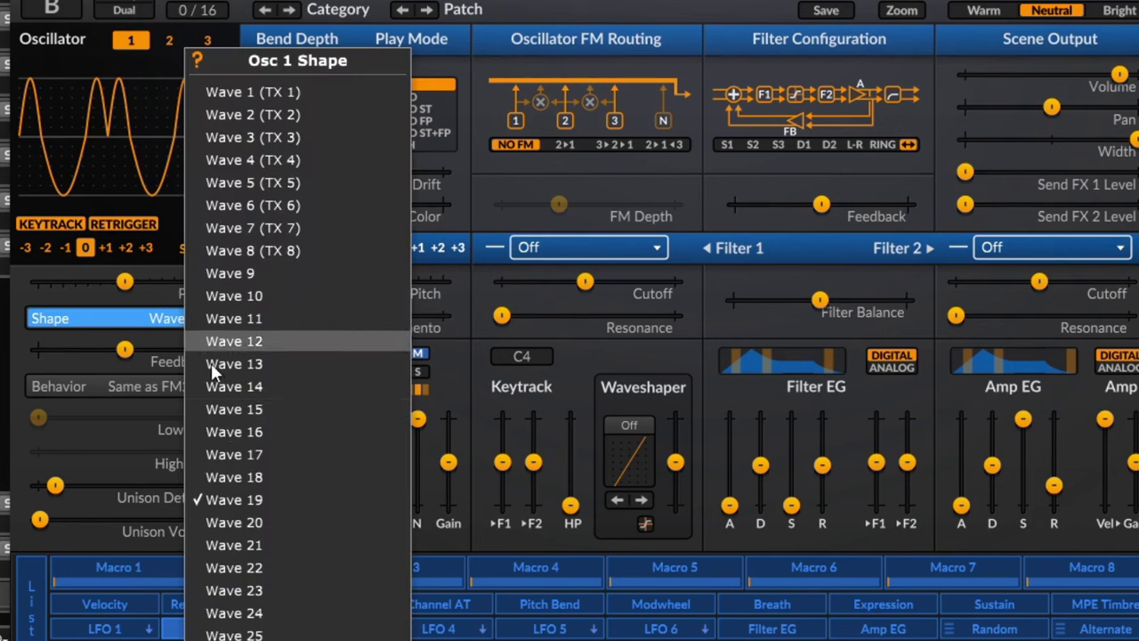
click(216, 429)
click(175, 328)
click(213, 634)
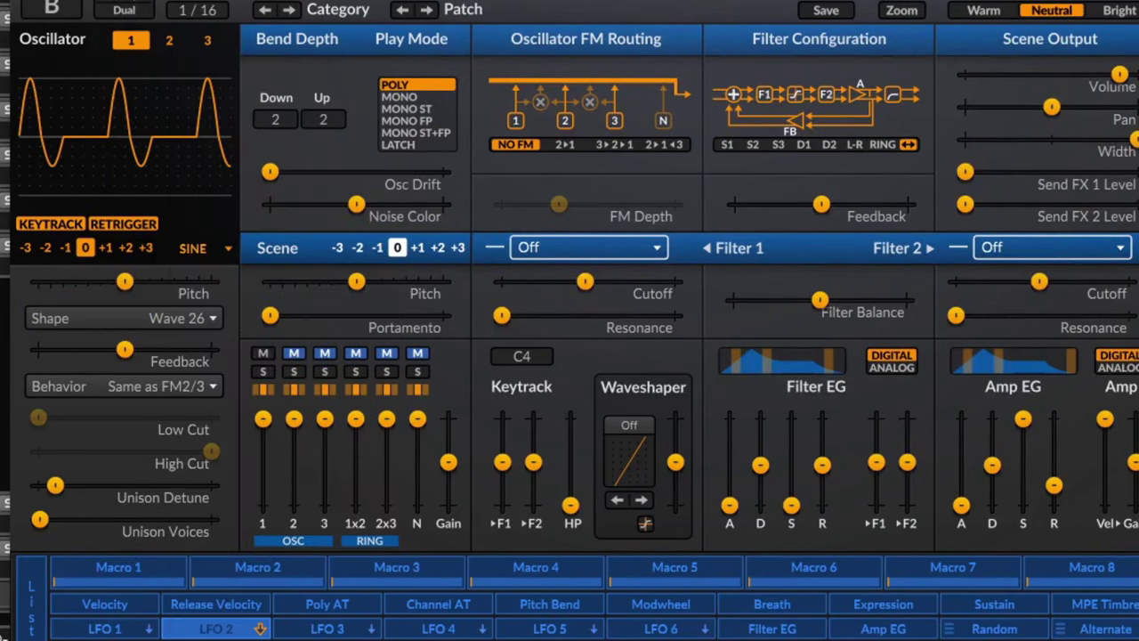
click(192, 322)
click(258, 112)
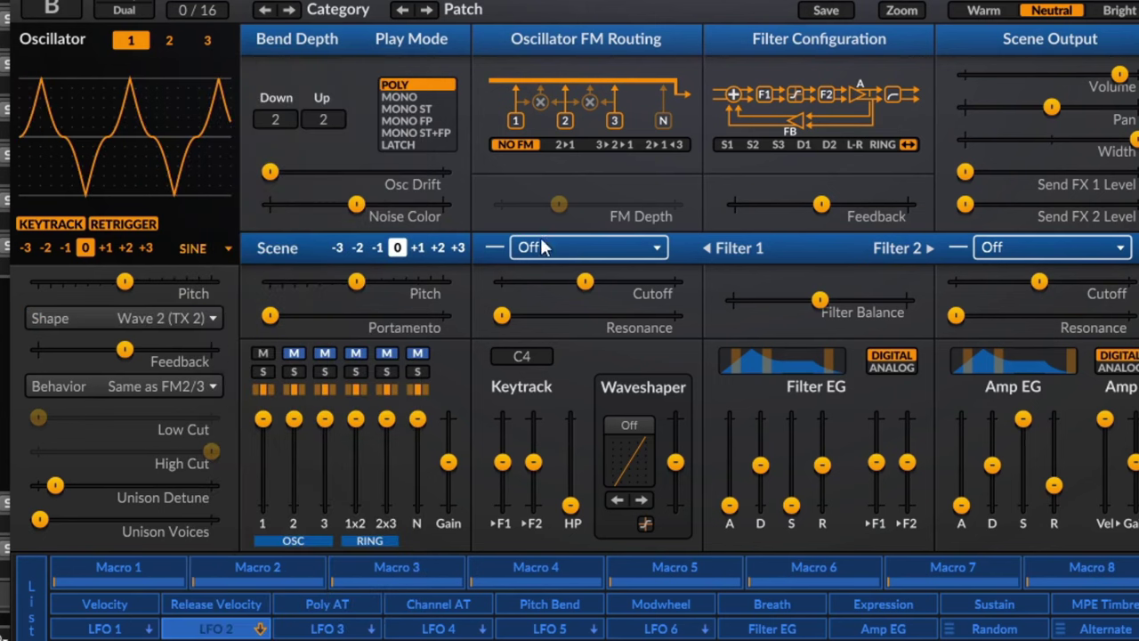
- Route oscillator 2 into oscillator 1 for FM and raise the FM Depth
click(576, 143)
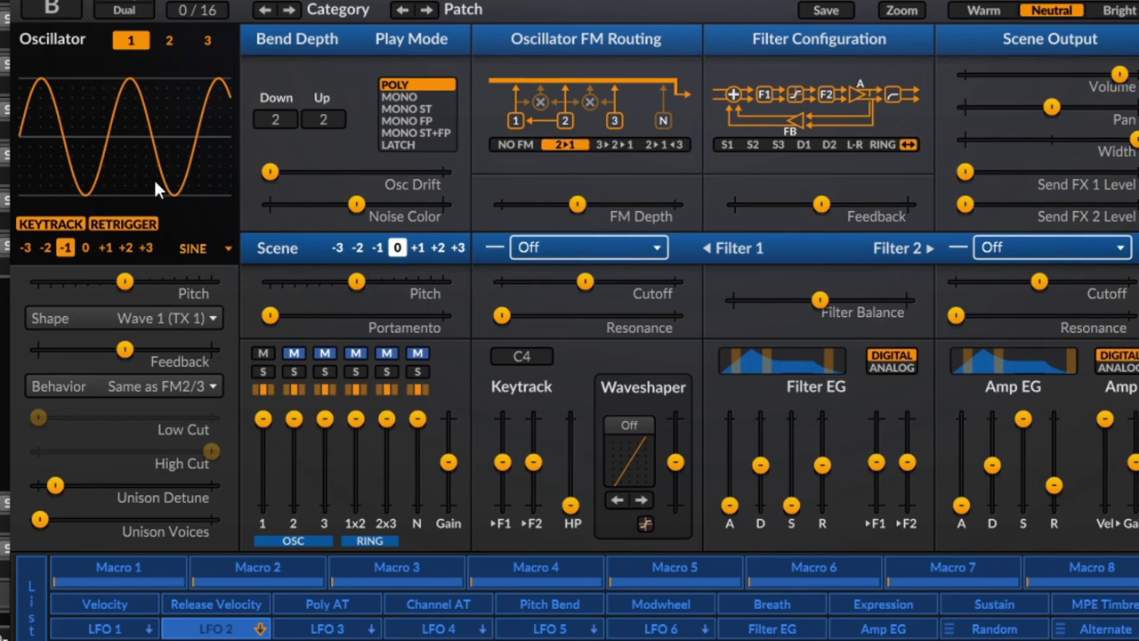
click(131, 40)
drag(577, 204, 605, 205)
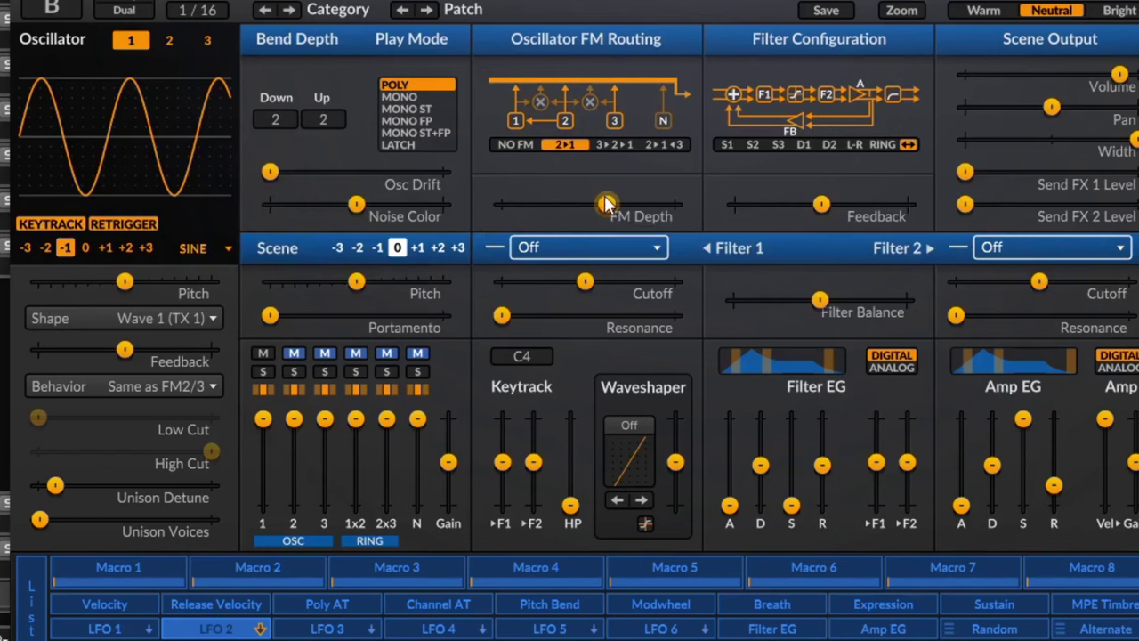
- Try several octave offsets on oscillator 2, ending at 0
click(171, 42)
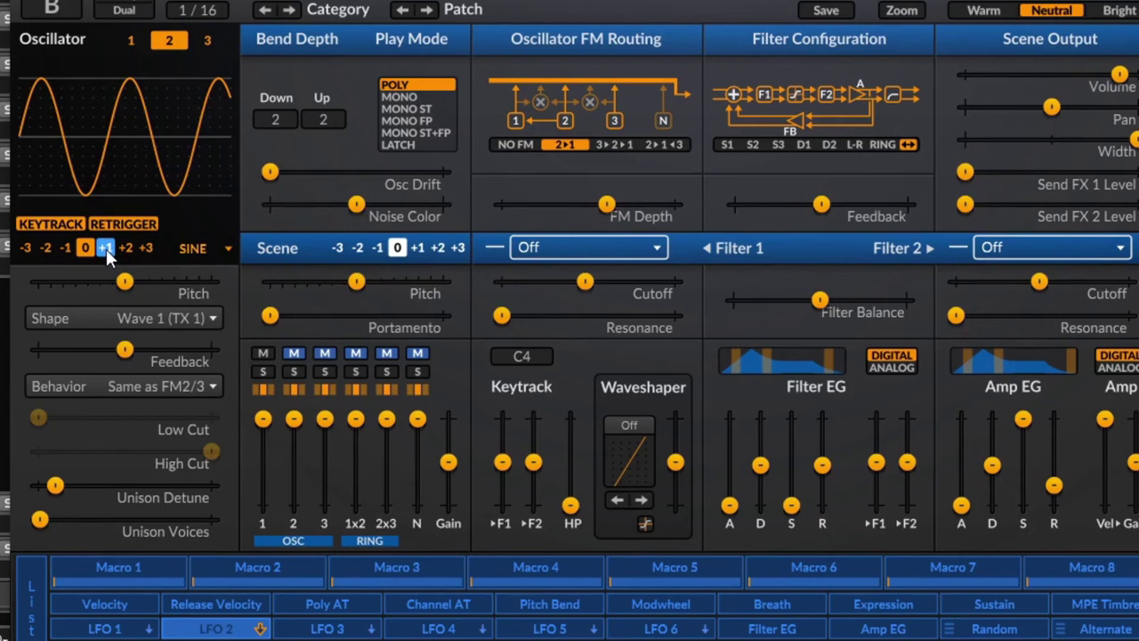
click(130, 249)
click(101, 248)
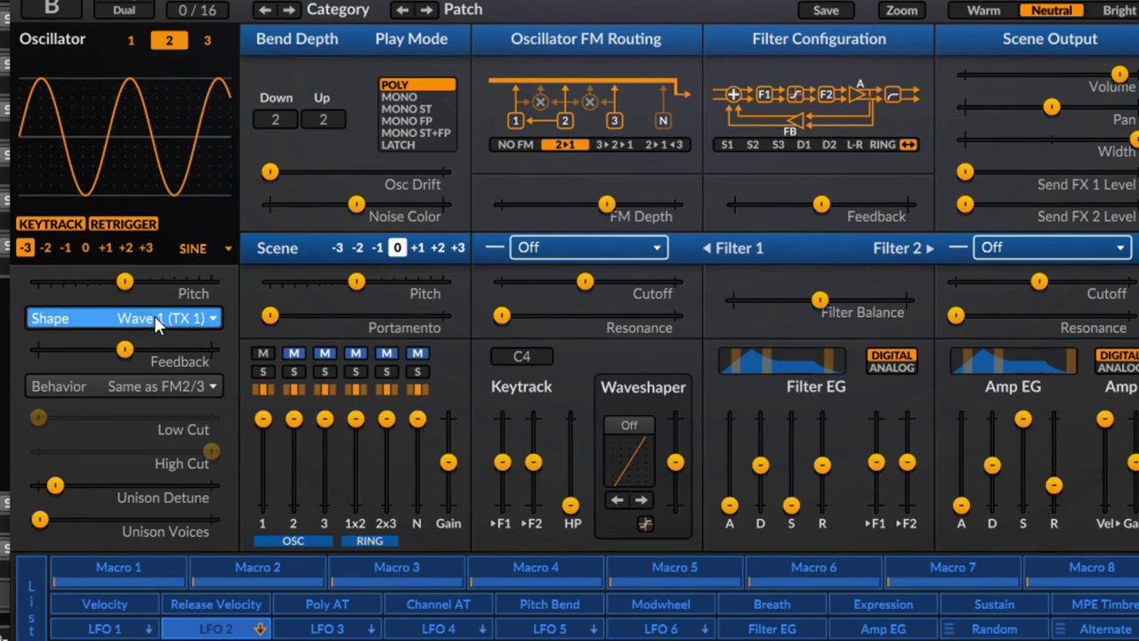
click(67, 248)
click(85, 249)
- Check oscillator 2's Behavior options and set its Shape to Wave 11
right_click(194, 386)
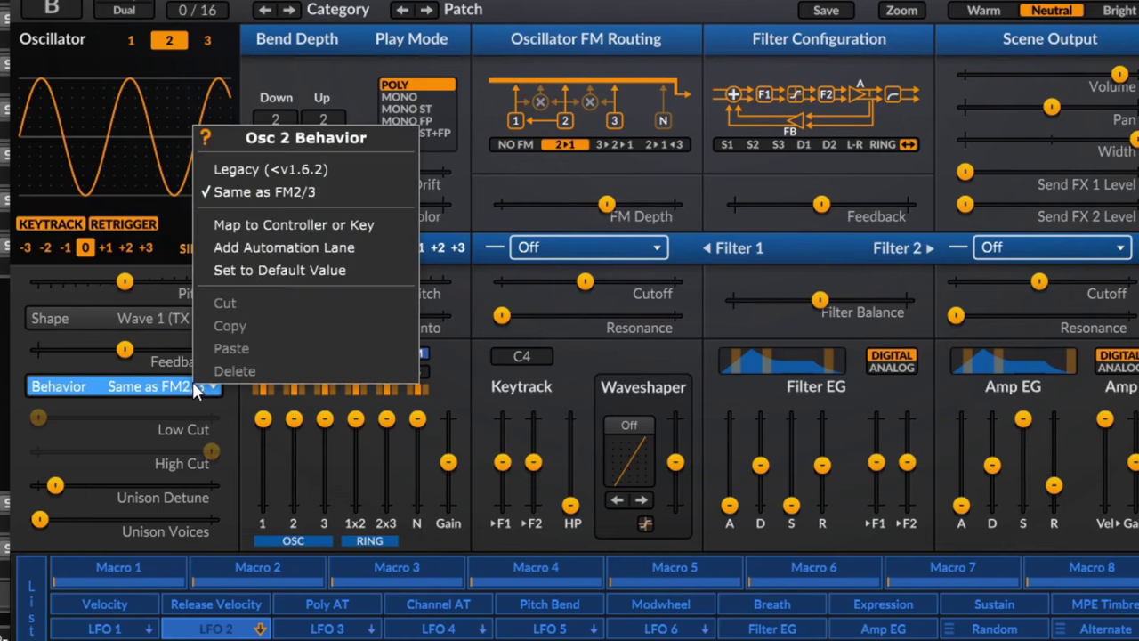
click(145, 325)
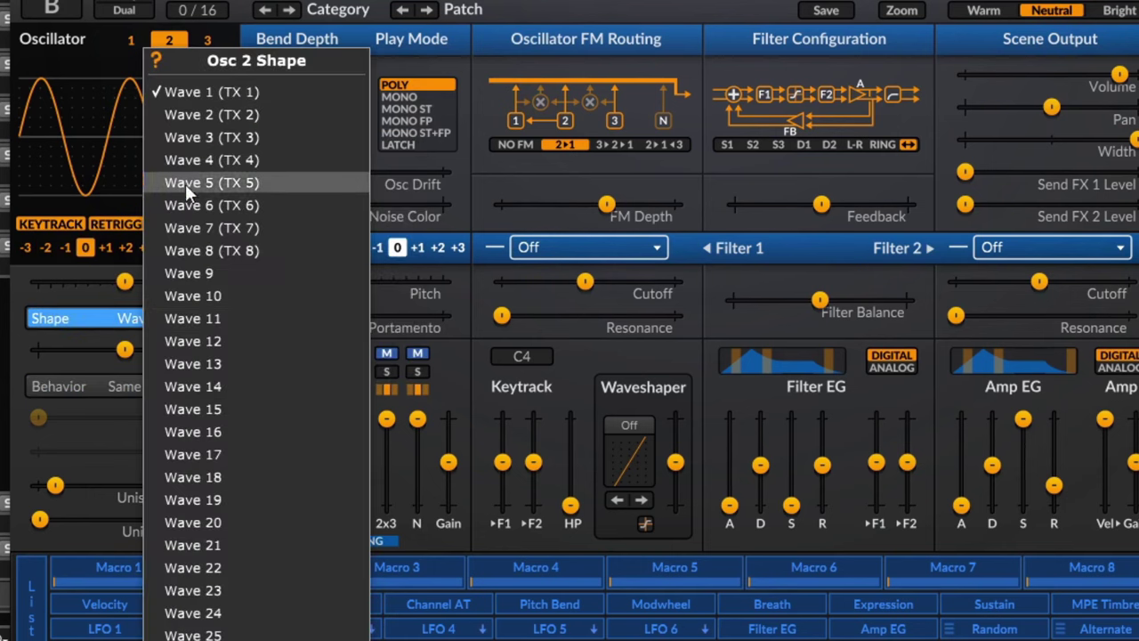
click(240, 317)
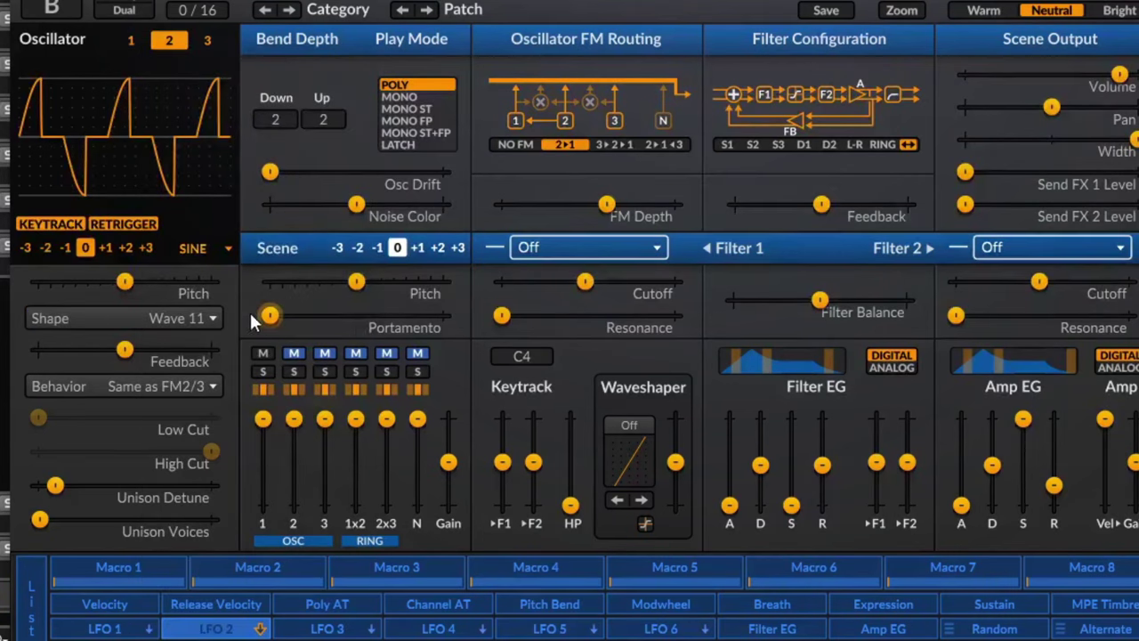
- Try the Wave 5 (TX 5), Wave 3 (TX 3), Wave 21 and Wave 25 shapes on oscillator 2
click(172, 320)
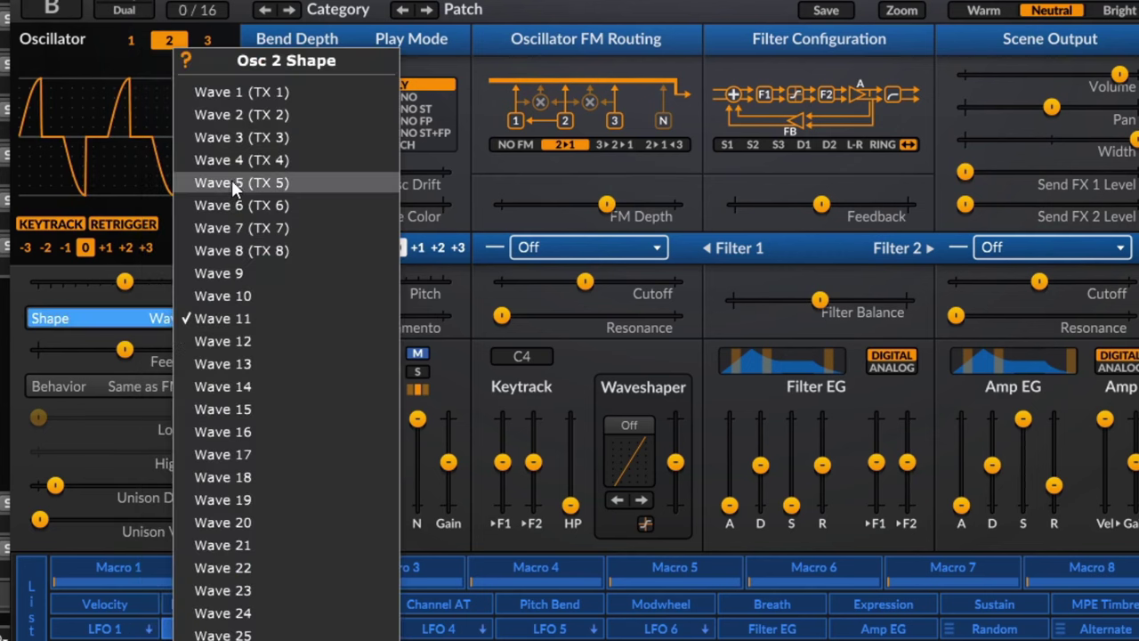
click(231, 177)
click(172, 316)
click(214, 137)
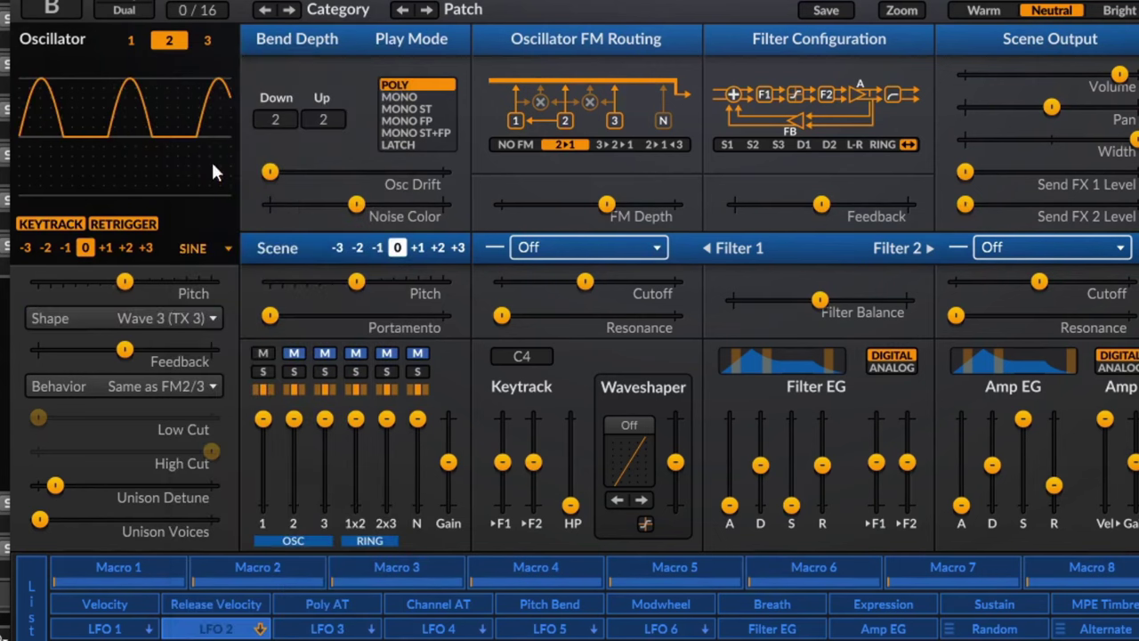
click(170, 318)
click(235, 544)
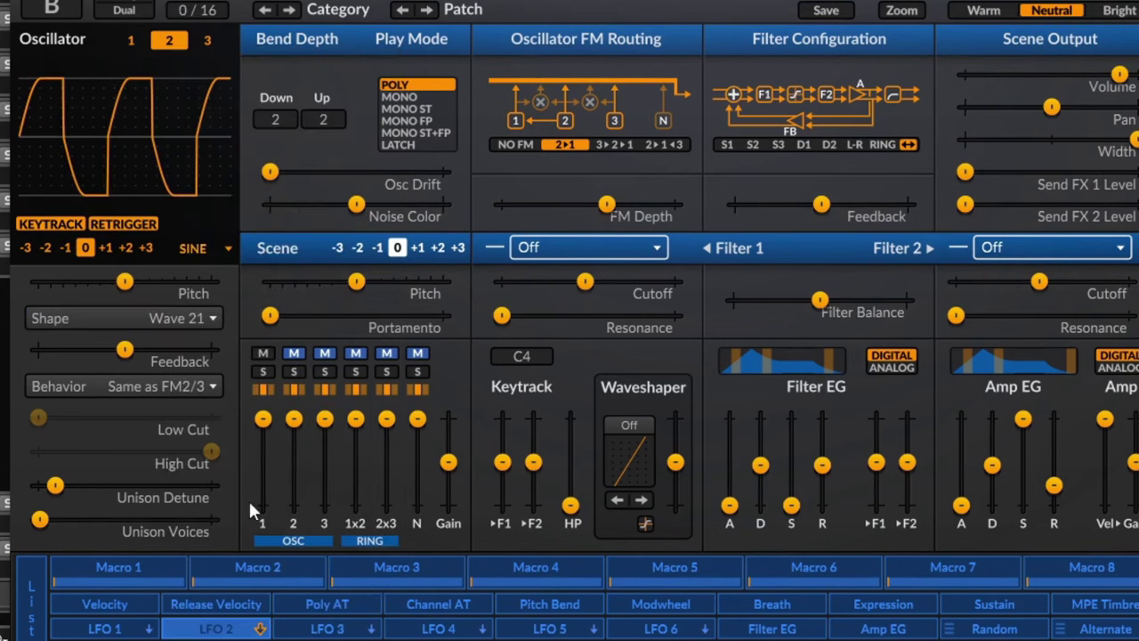
click(185, 321)
click(235, 634)
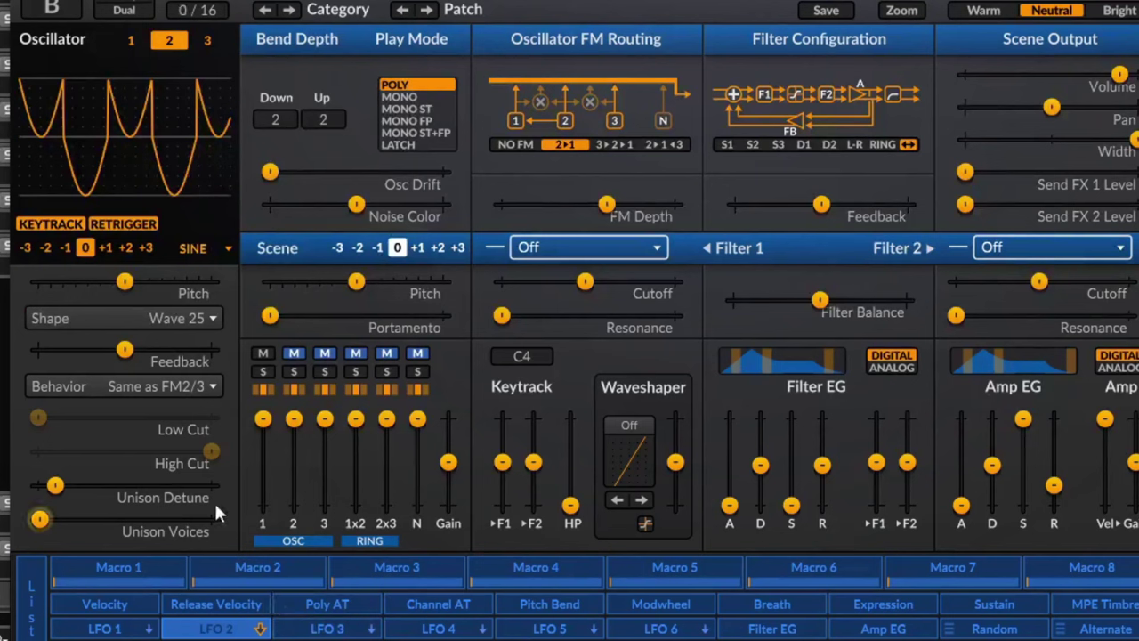
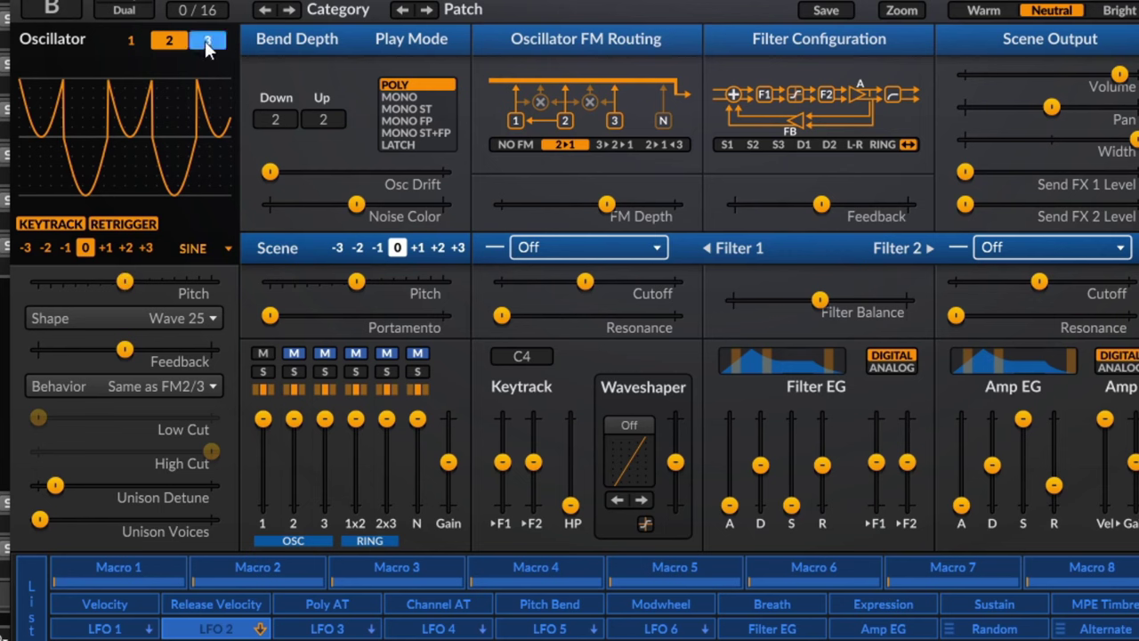
- Raise the Feedback slightly on oscillator 2 and oscillator 1, and check the options of oscillator 1's High Cut
drag(125, 350, 142, 349)
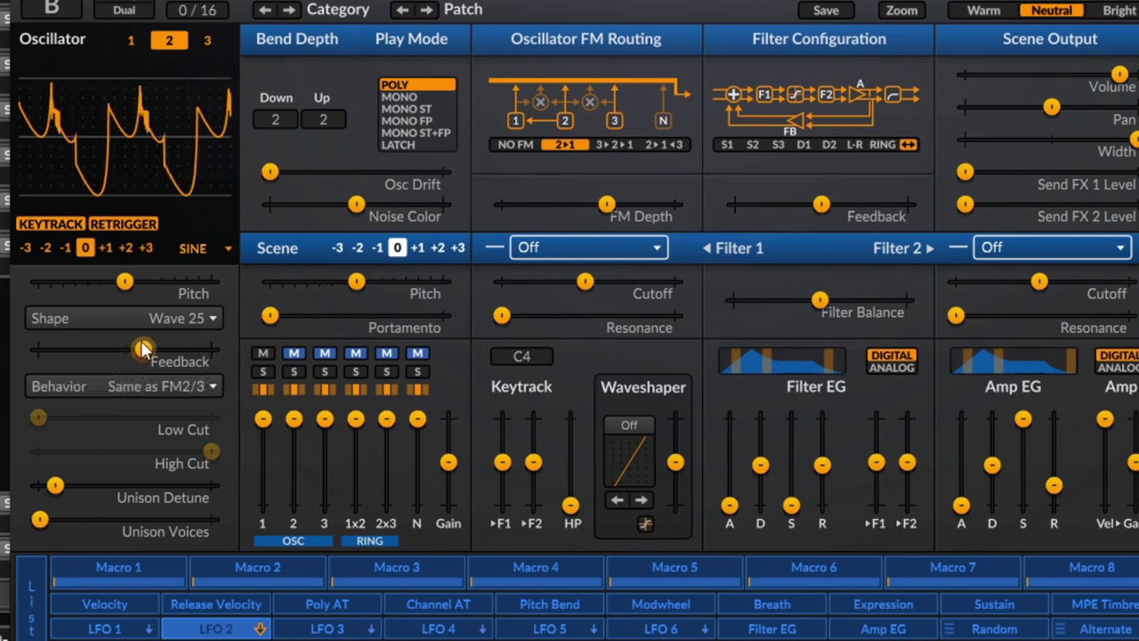
click(139, 39)
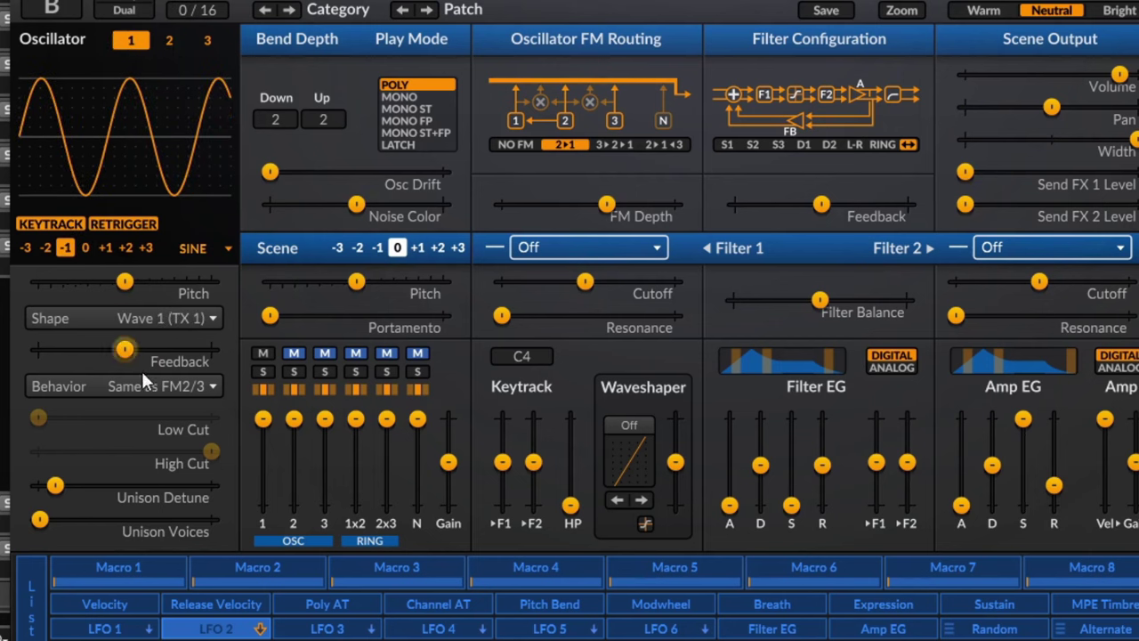
mouse_move(122, 351)
mouse_down()
mouse_move(183, 351)
mouse_move(131, 351)
mouse_up()
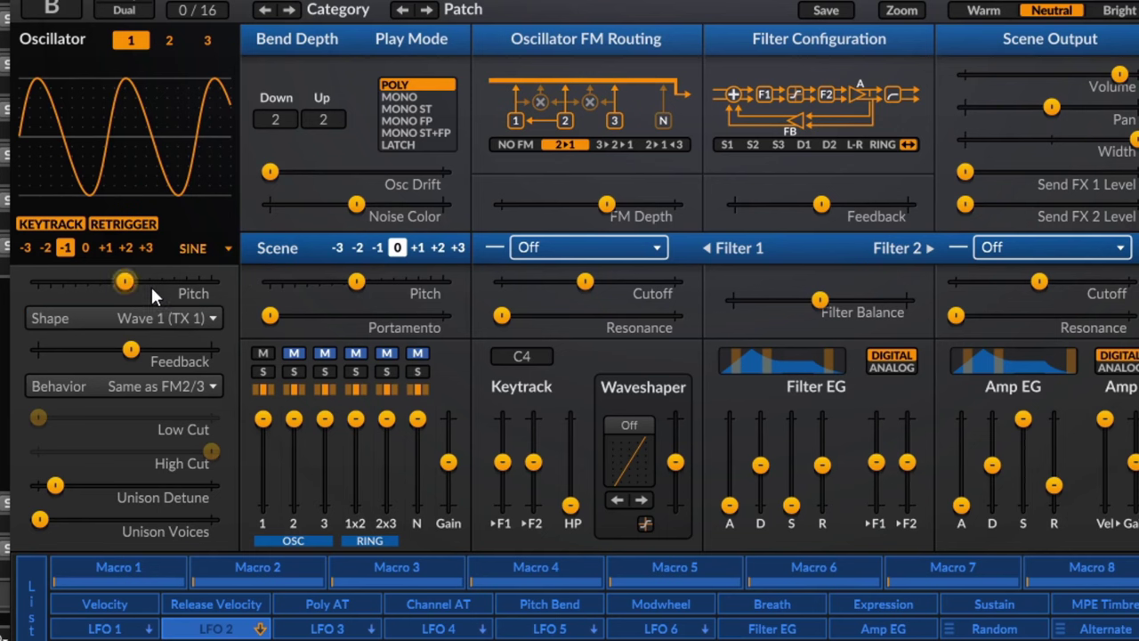
right_click(157, 457)
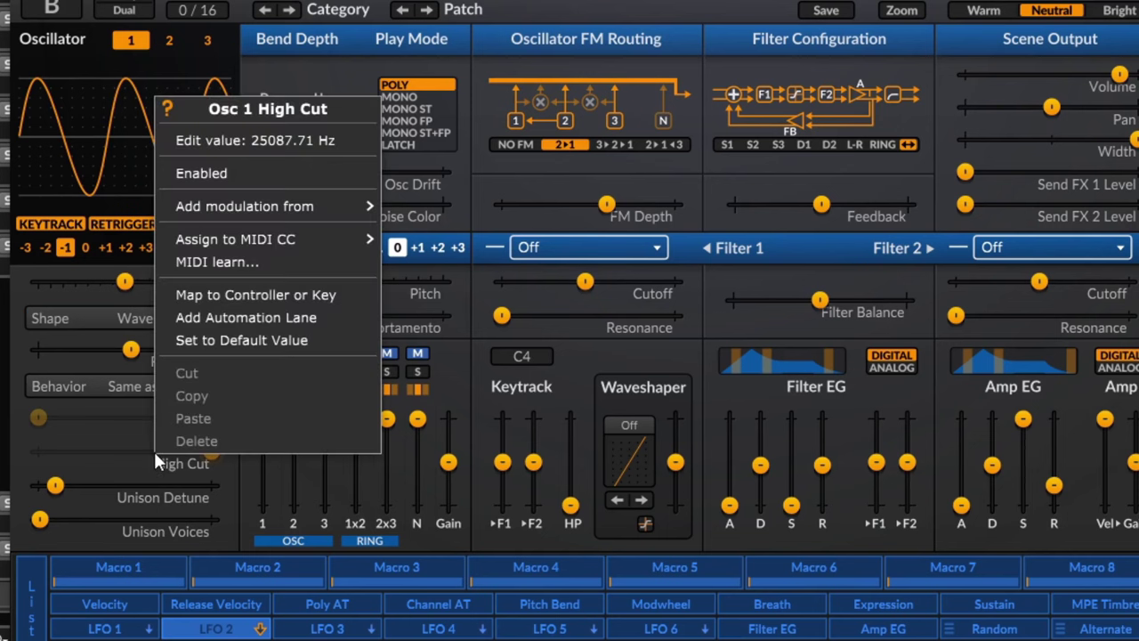
click(107, 412)
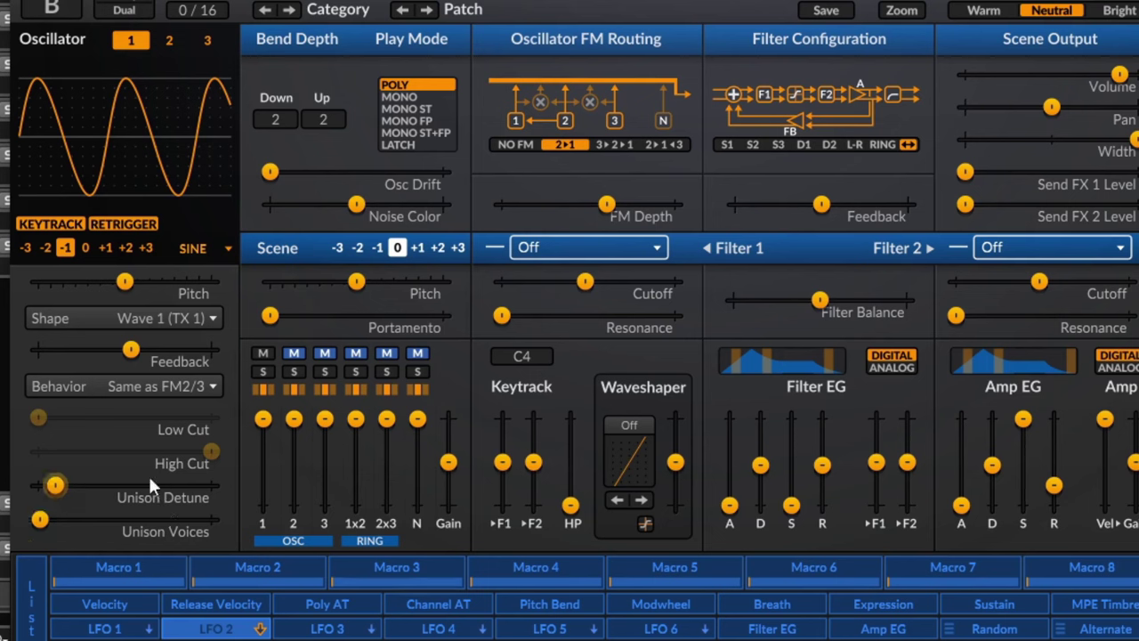
- Set oscillator 1's Shape to Wave 17 and its Behavior to Same as FM2/3
click(172, 331)
click(198, 449)
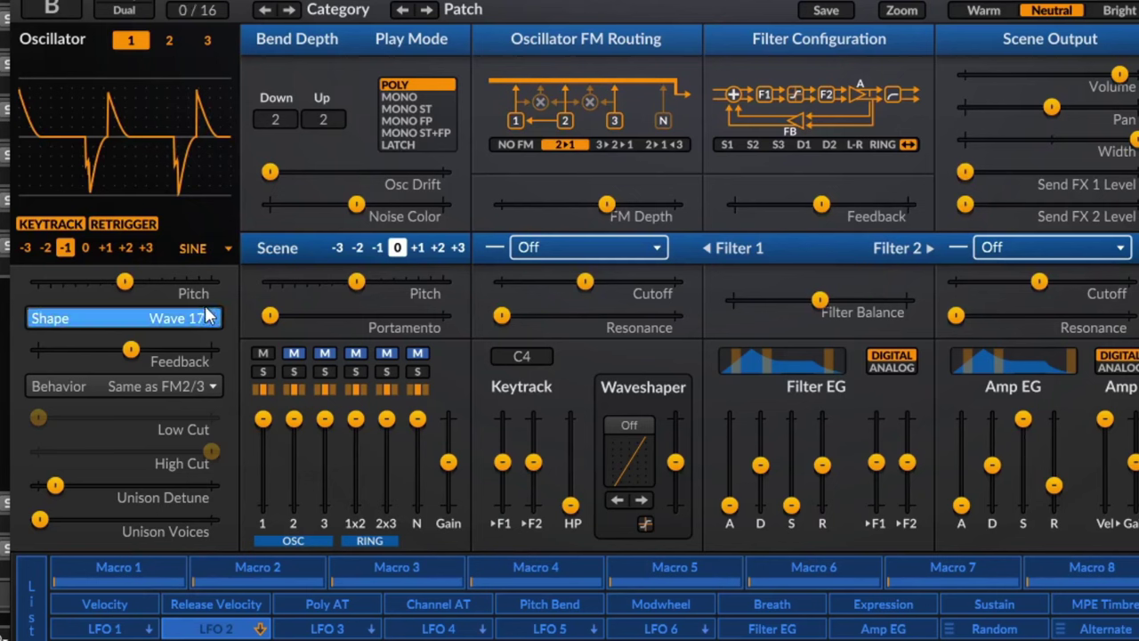
right_click(170, 393)
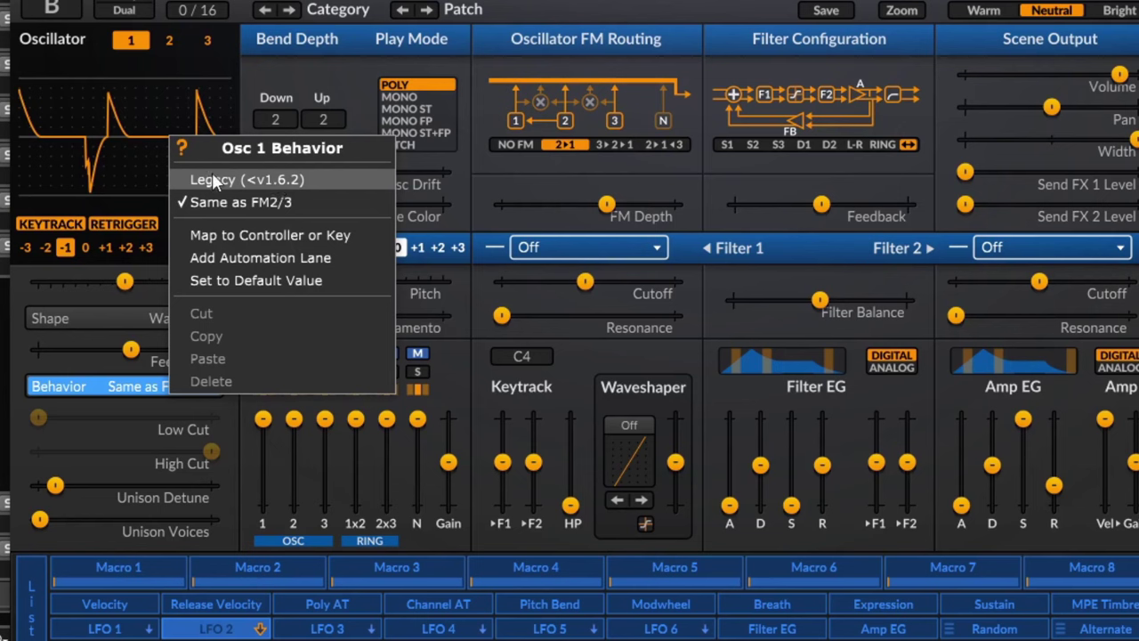
click(251, 203)
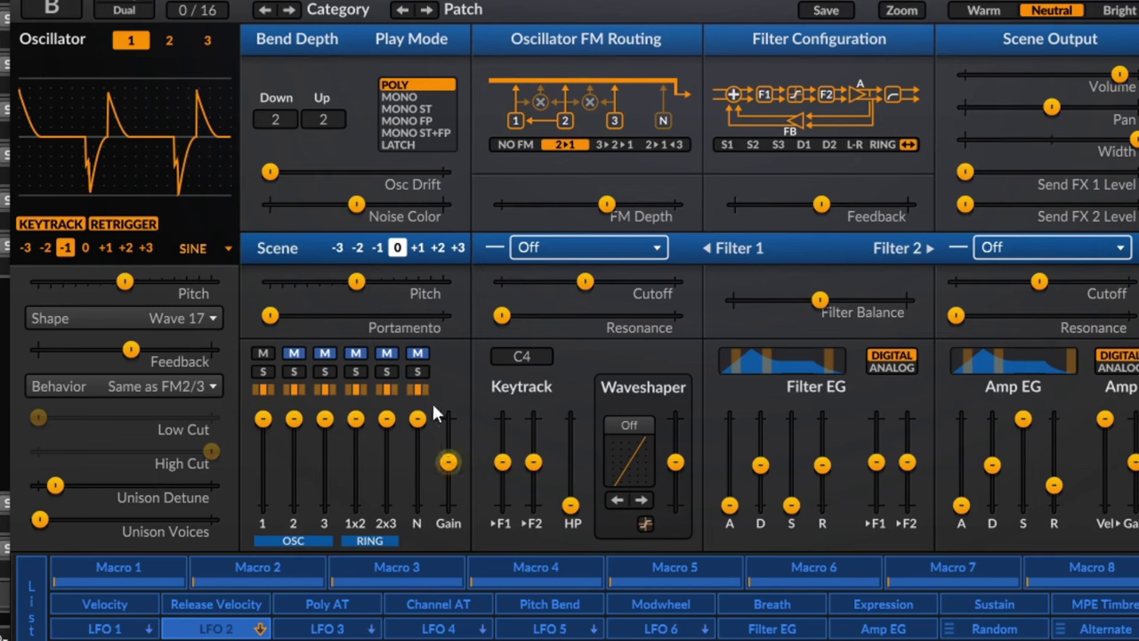
- Initialize the patch and switch oscillator 1 to the FM2 type
click(203, 247)
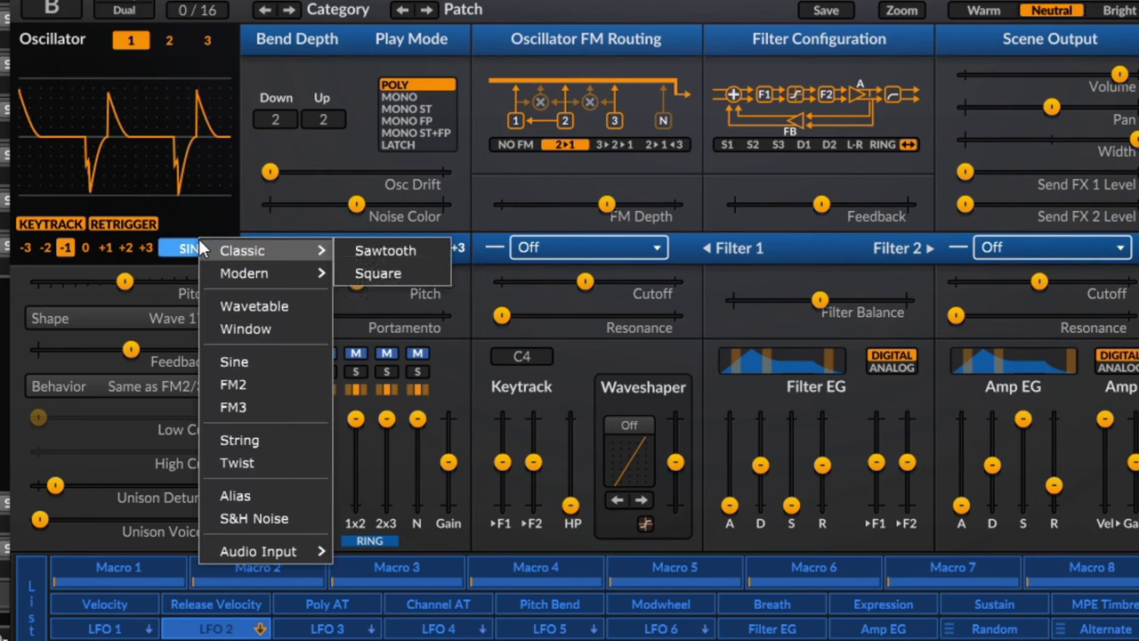
click(278, 385)
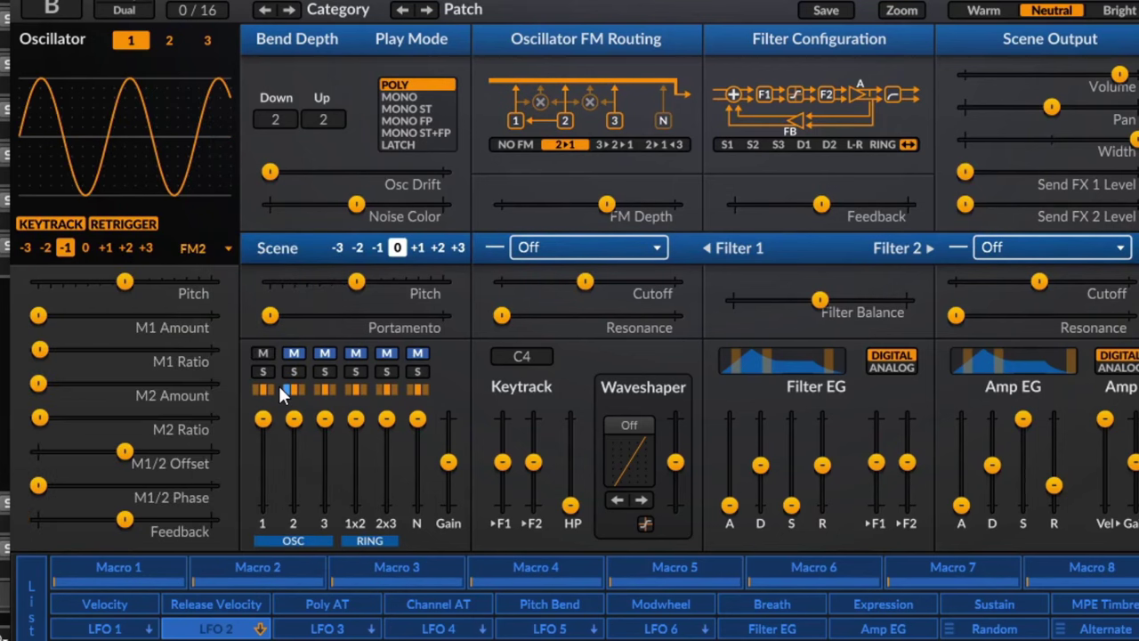
click(463, 9)
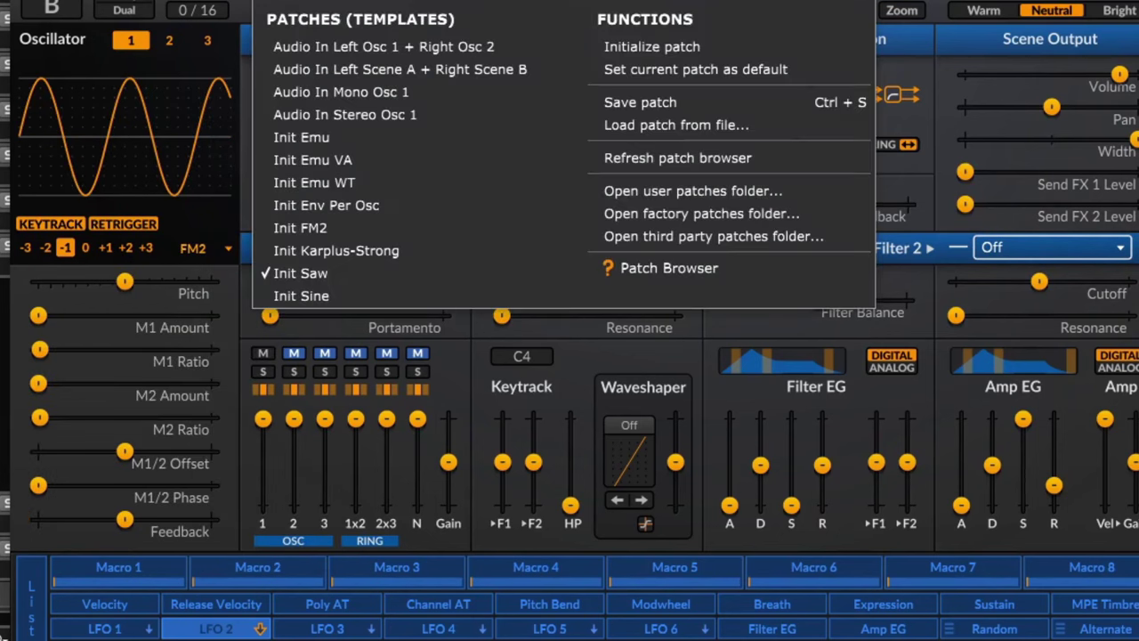
click(694, 44)
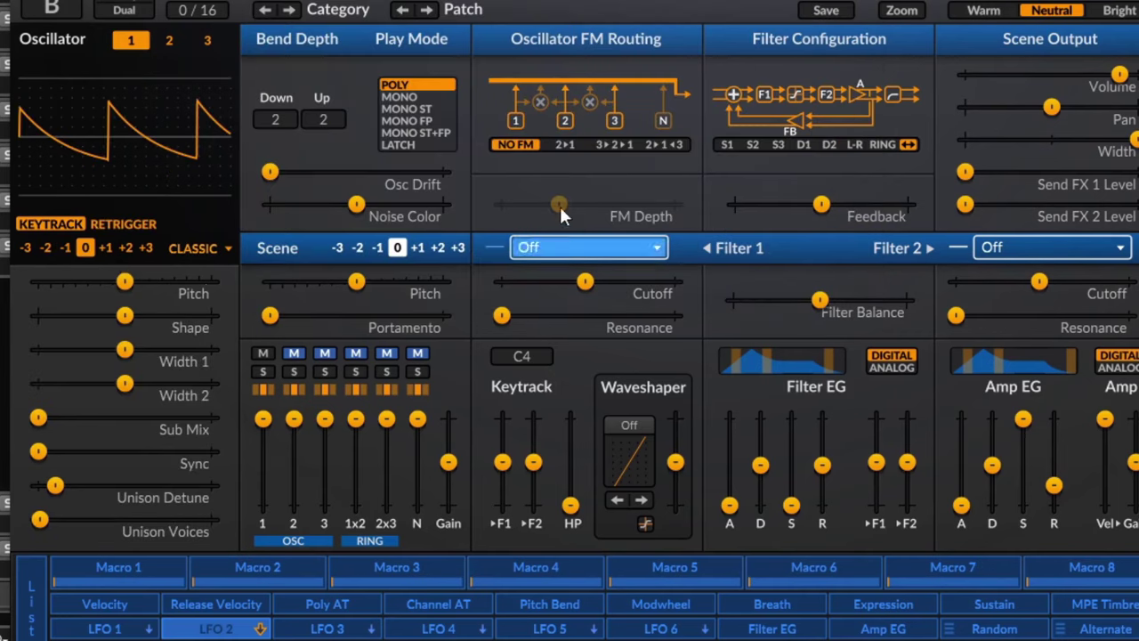
click(193, 252)
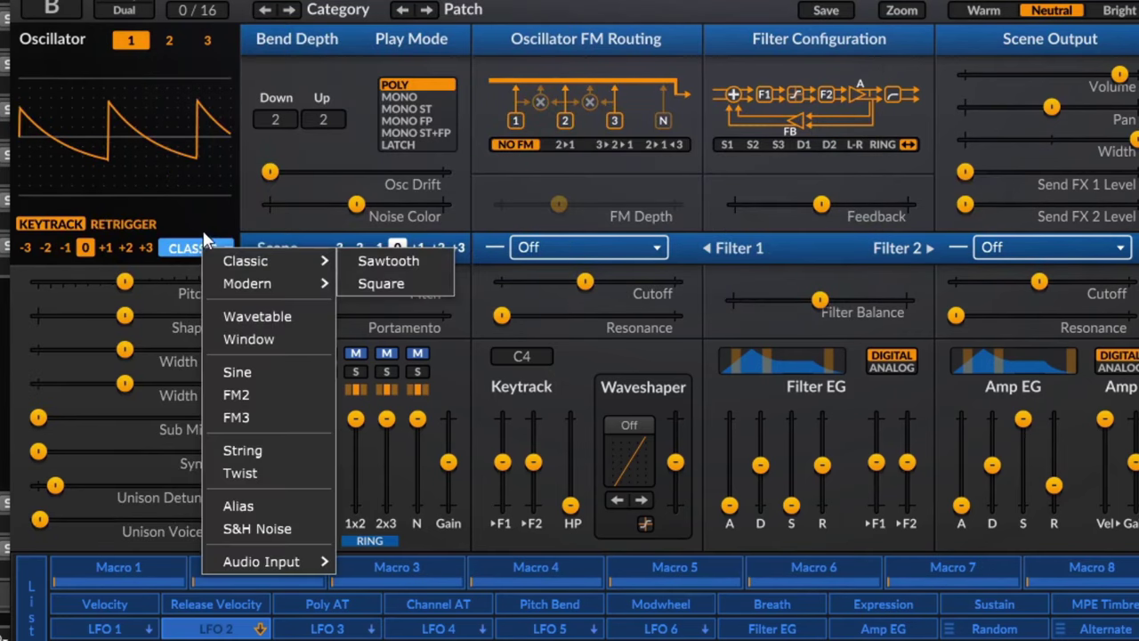
click(296, 397)
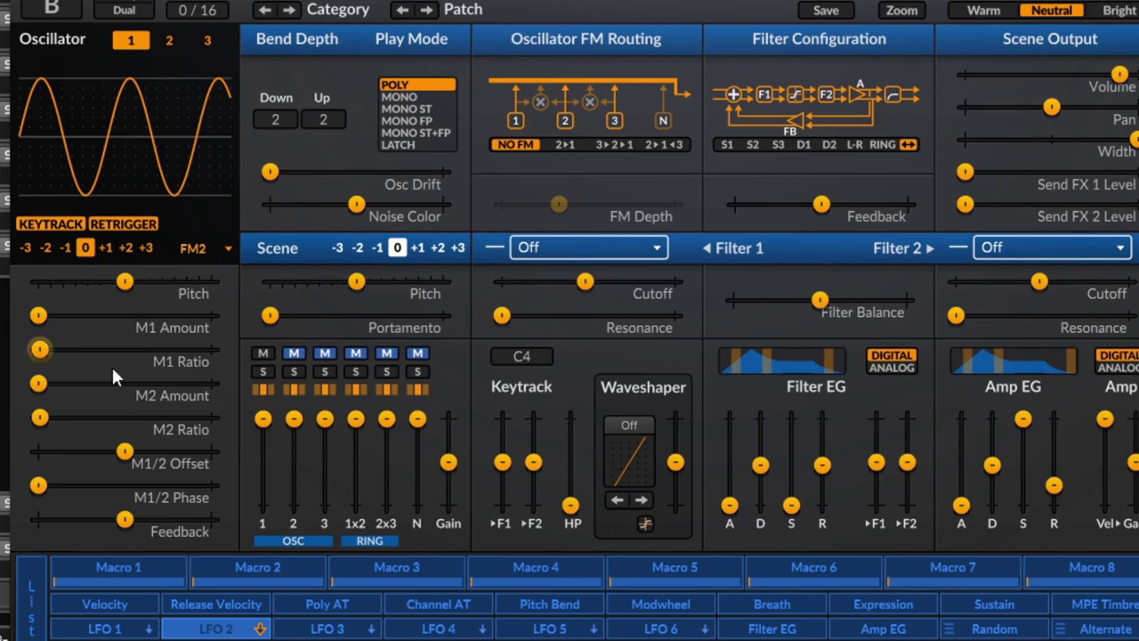
- Raise the FM2 oscillator's M1 Amount and try M1 Ratio values from C : 2 up to near the maximum
drag(37, 315, 151, 315)
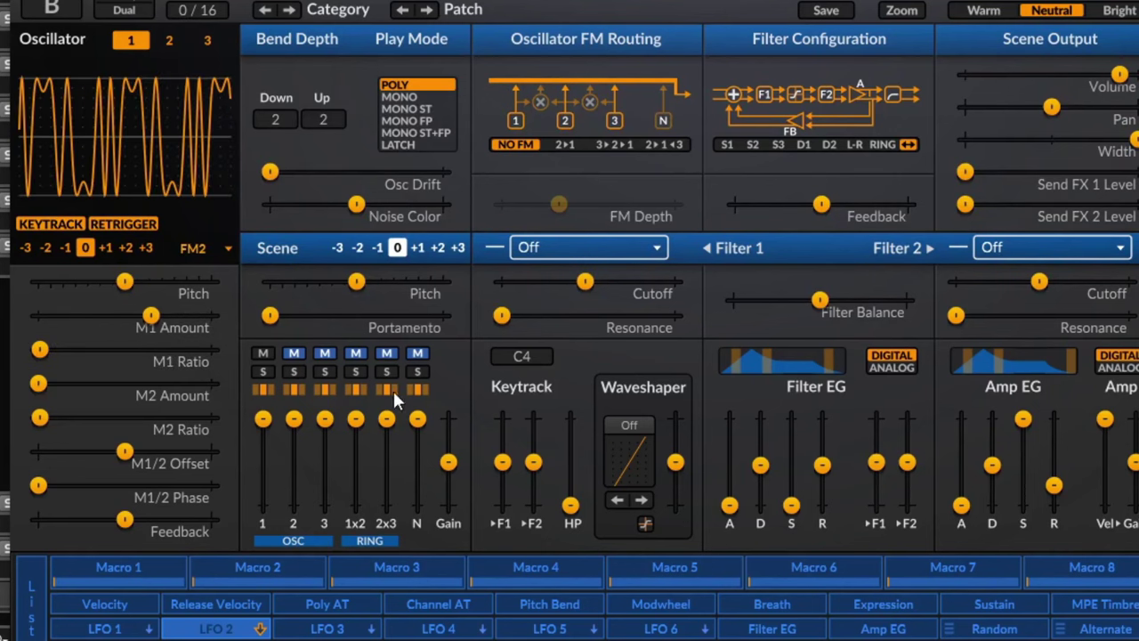
click(39, 349)
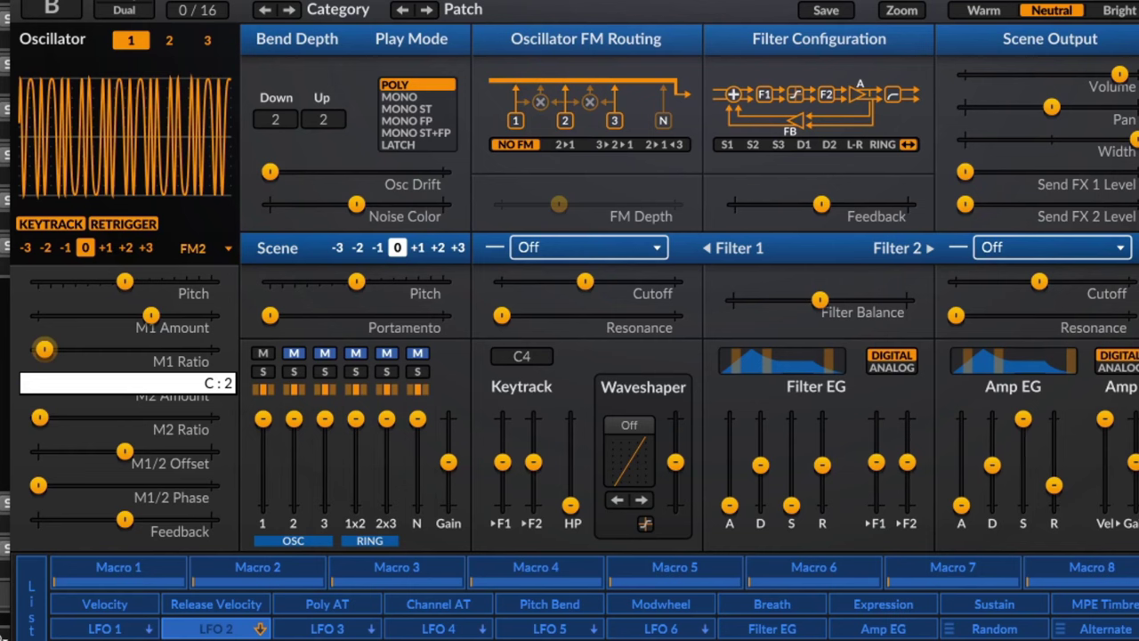
drag(39, 349, 44, 349)
drag(48, 351, 87, 315)
mouse_move(183, 349)
mouse_down()
mouse_move(209, 348)
mouse_move(50, 349)
mouse_move(199, 348)
mouse_up()
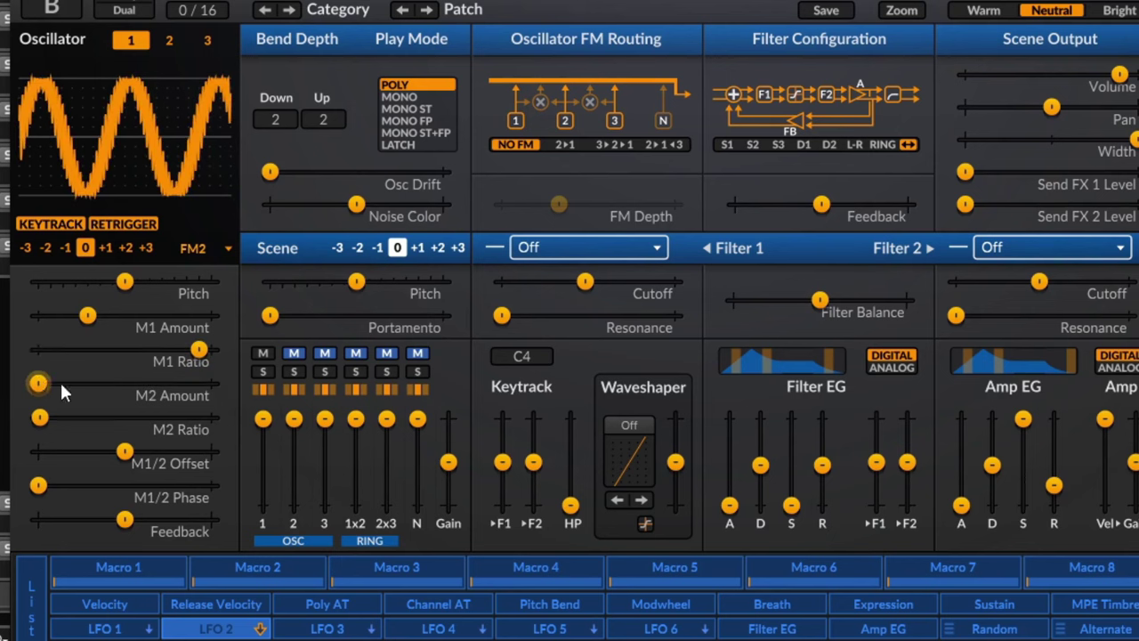
- Raise the M2 Amount to about 40% of its range, and try a positive M1/2 Offset before returning it to centre
drag(38, 383, 108, 382)
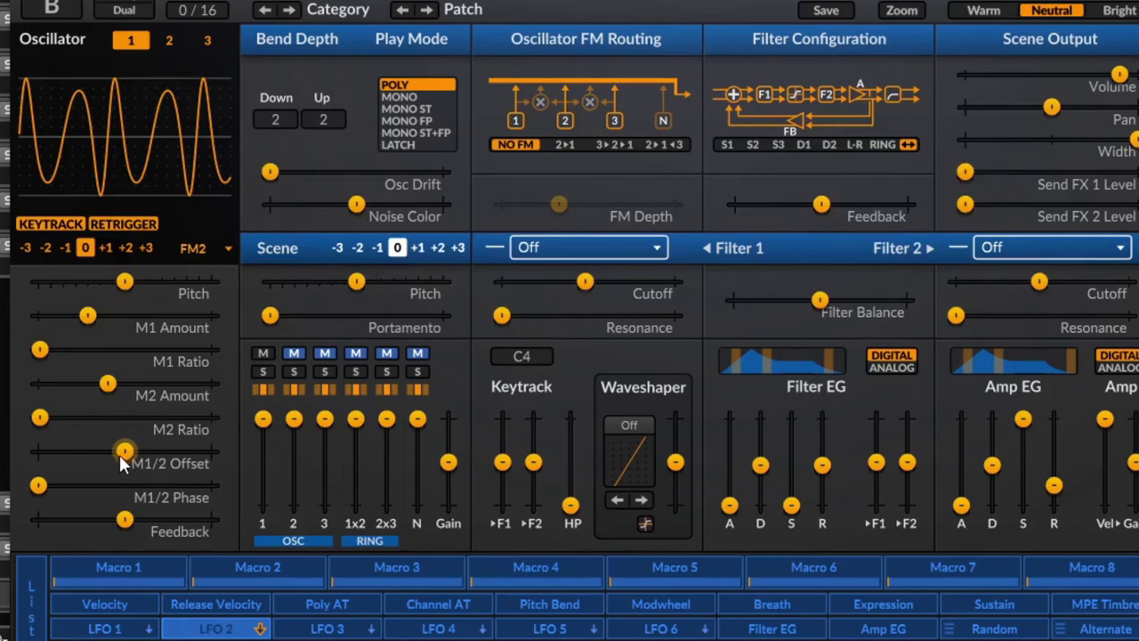
drag(127, 458, 147, 451)
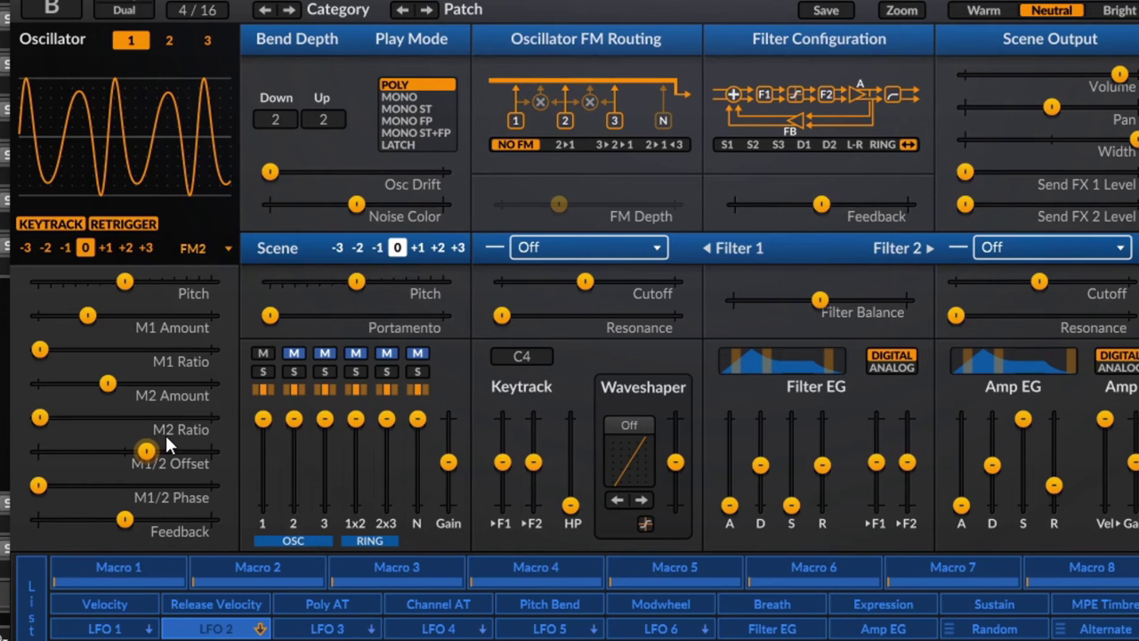
drag(166, 445, 125, 451)
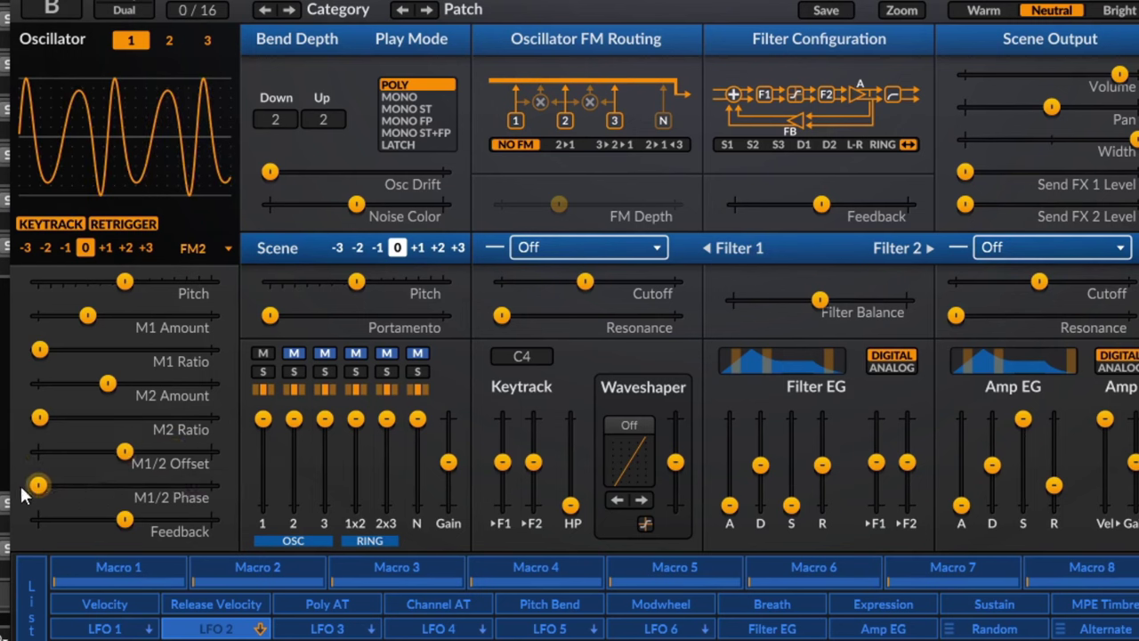
- Raise the M1/2 Phase, M1 Ratio and M2 Amount well above minimum and nudge the M1/2 Offset slightly above centre
drag(42, 486, 188, 485)
drag(40, 348, 118, 384)
click(108, 389)
drag(187, 485, 175, 456)
drag(116, 390, 189, 383)
drag(156, 452, 173, 485)
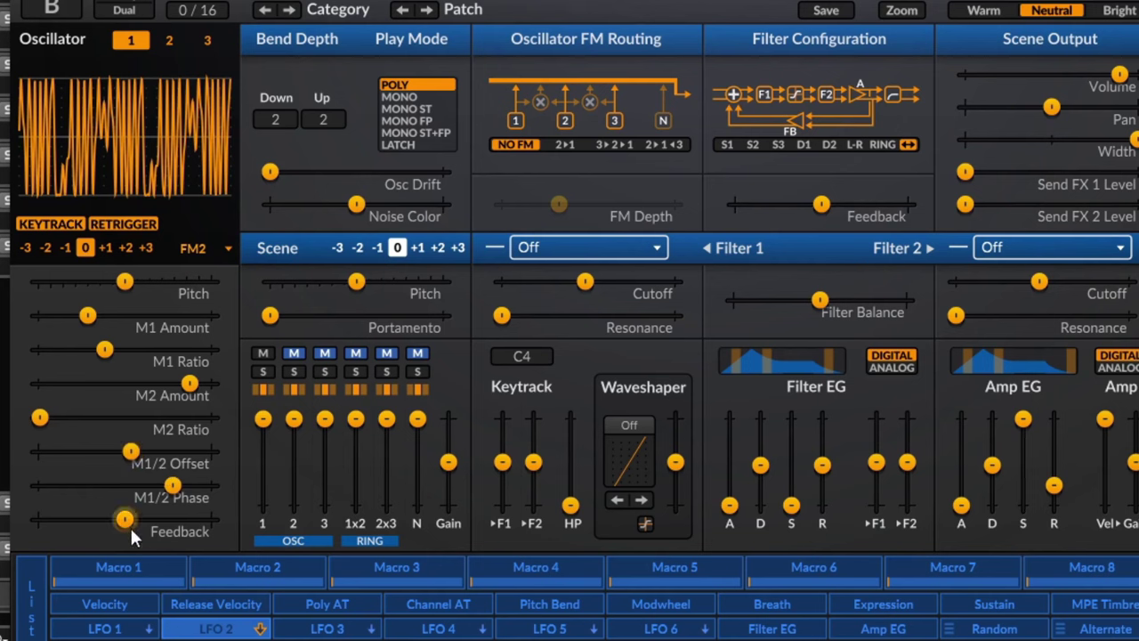
- Try the FM2 oscillator's Feedback at about 253 %, reset it, and raise it to 400 %
drag(126, 517, 179, 519)
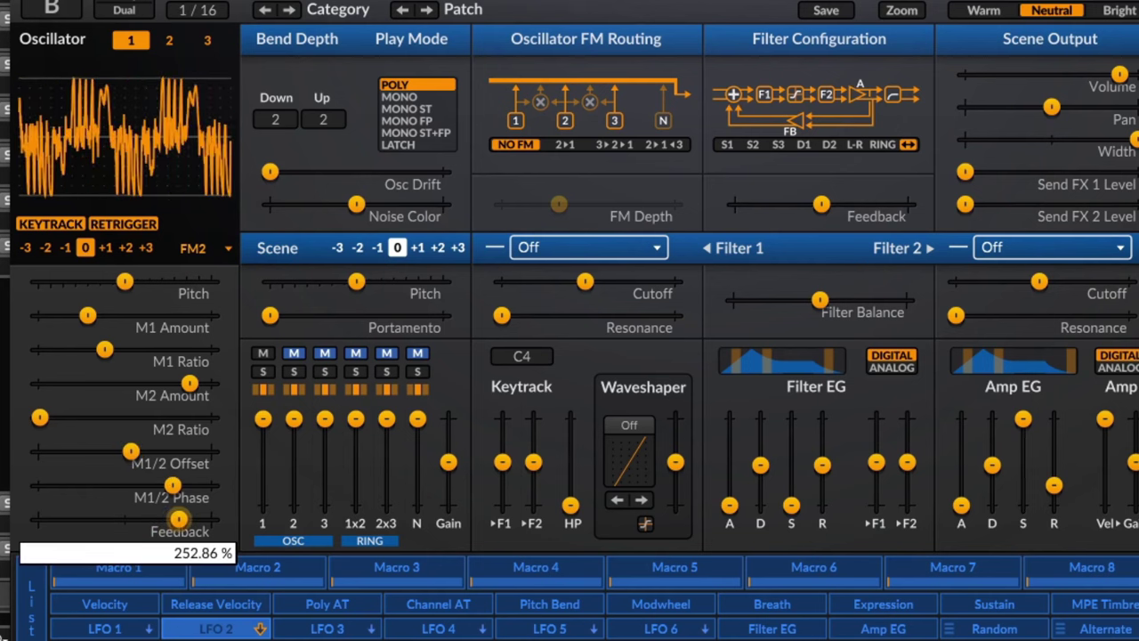
double_click(179, 519)
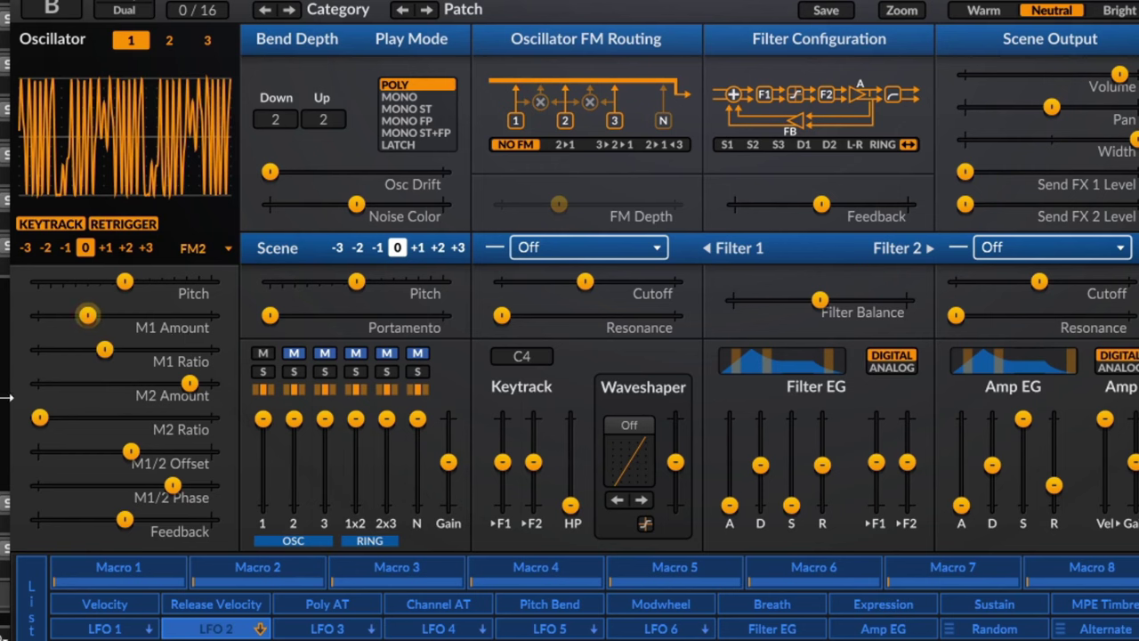
drag(125, 519, 211, 520)
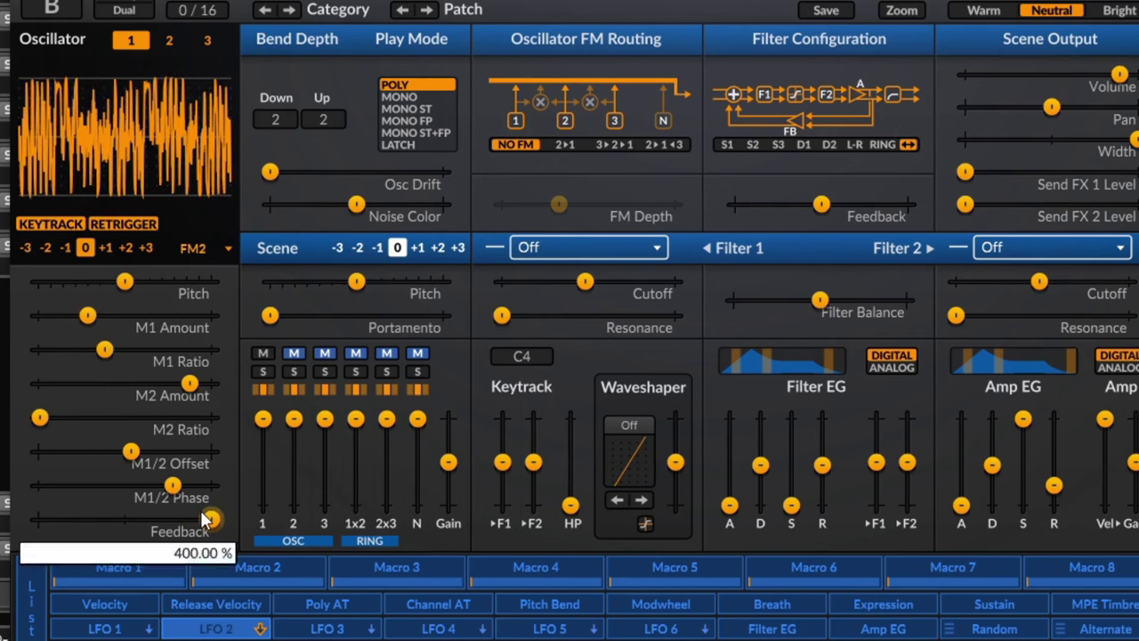
- Switch oscillator 1 to the FM3 type and shape it with more M3 Amount, Feedback, M1 Ratio and M1 Amount and a lower M3 Frequency
click(208, 247)
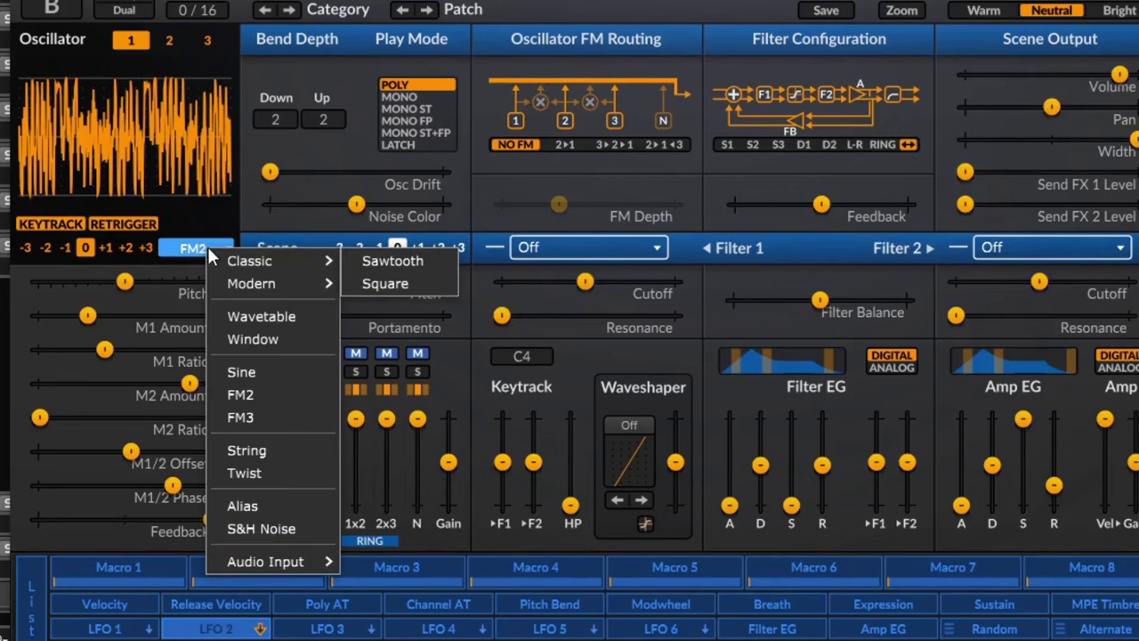
click(300, 412)
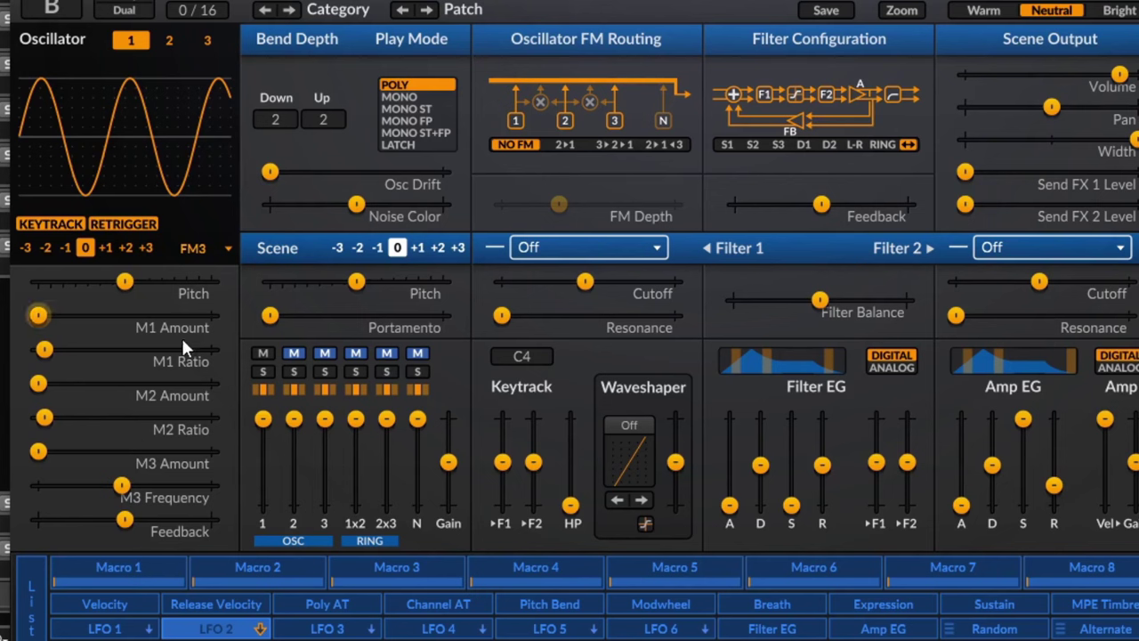
drag(37, 451, 103, 451)
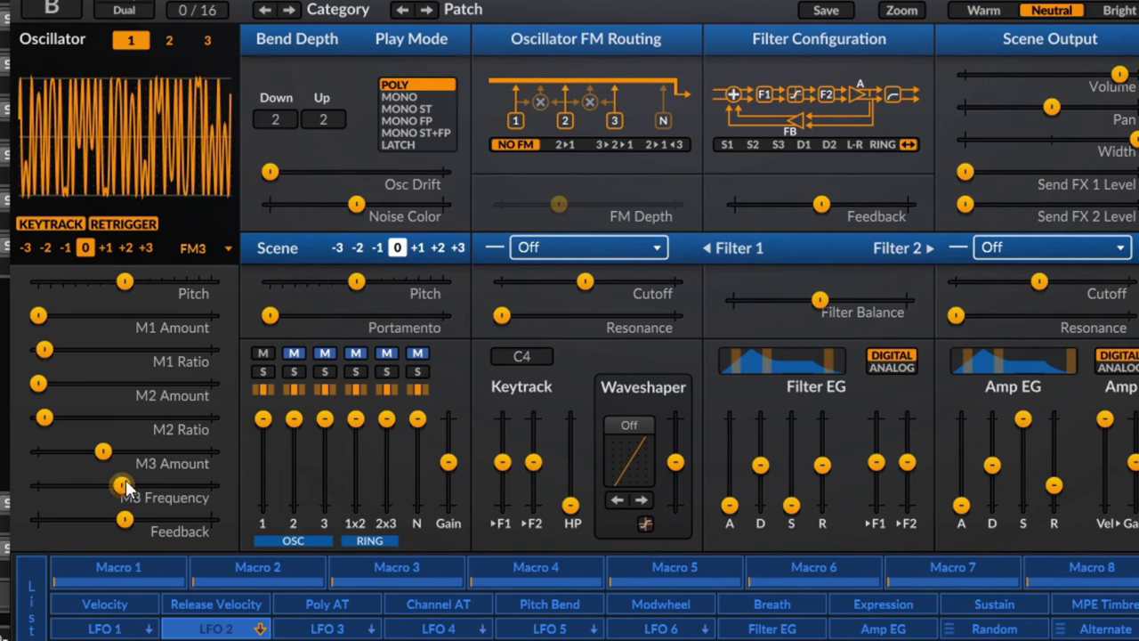
drag(123, 485, 85, 485)
drag(144, 517, 142, 519)
mouse_move(84, 489)
mouse_down()
mouse_move(171, 485)
mouse_move(78, 485)
mouse_up()
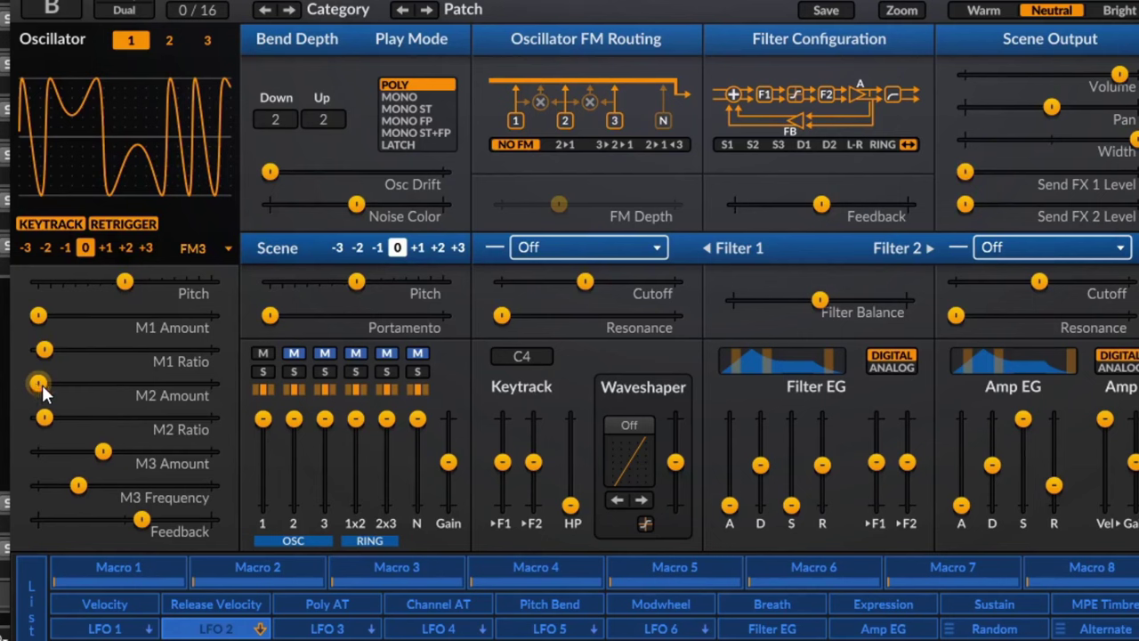
drag(44, 349, 116, 349)
drag(37, 315, 68, 315)
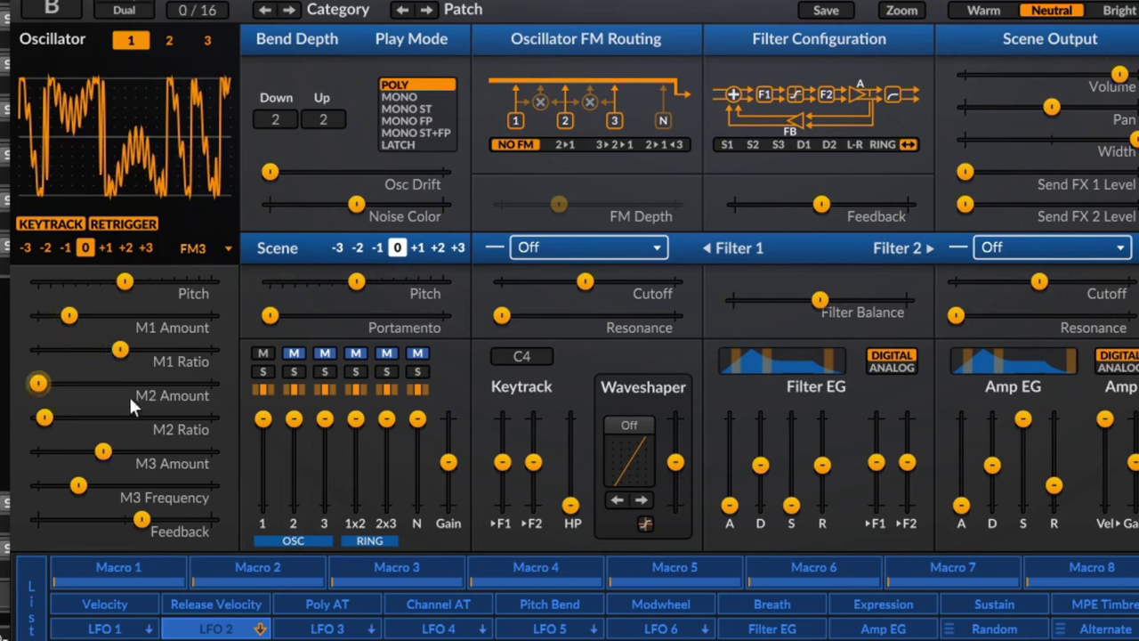
- Switch oscillator 1 to the String type and lower String 1 Decay and String 2 Decay to their minimum
click(193, 249)
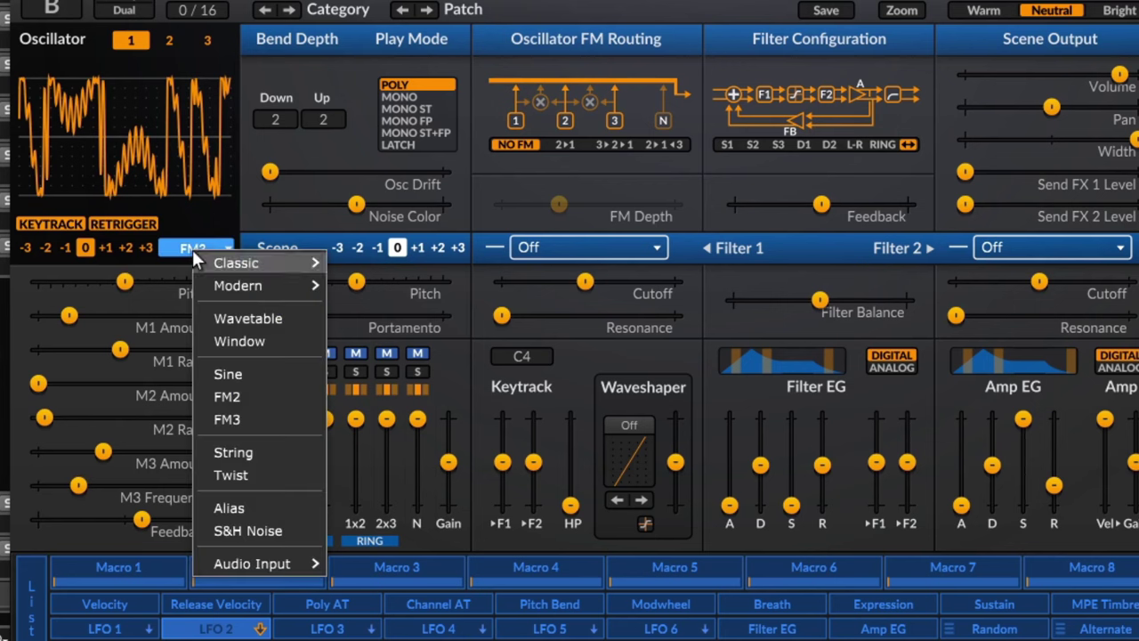
click(245, 452)
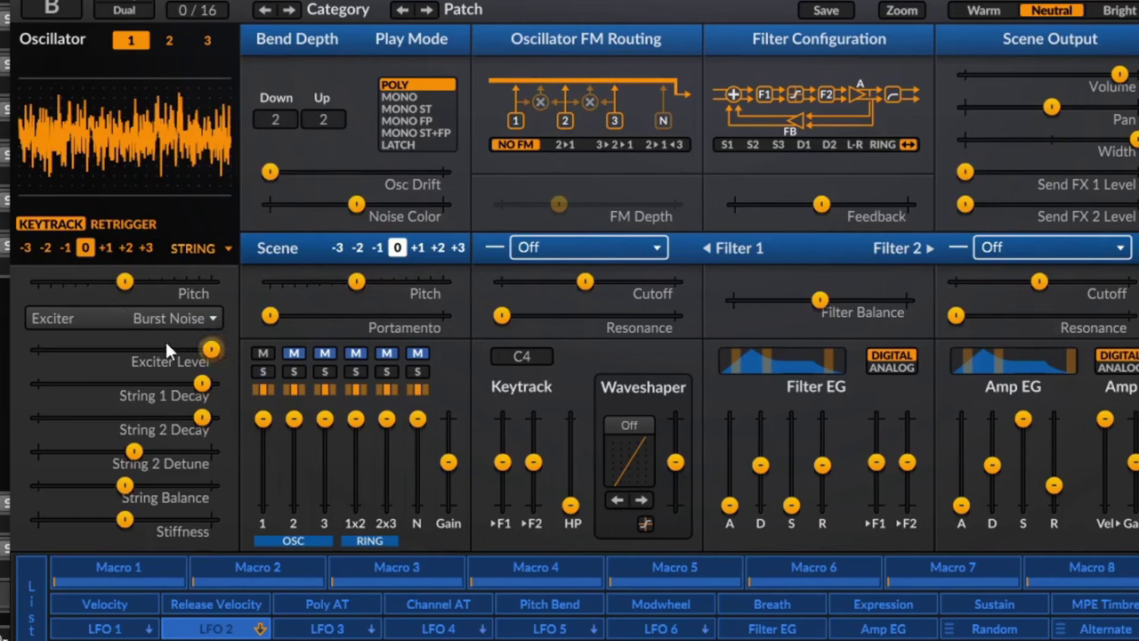
mouse_move(211, 349)
mouse_down()
mouse_move(39, 350)
mouse_move(211, 348)
mouse_up()
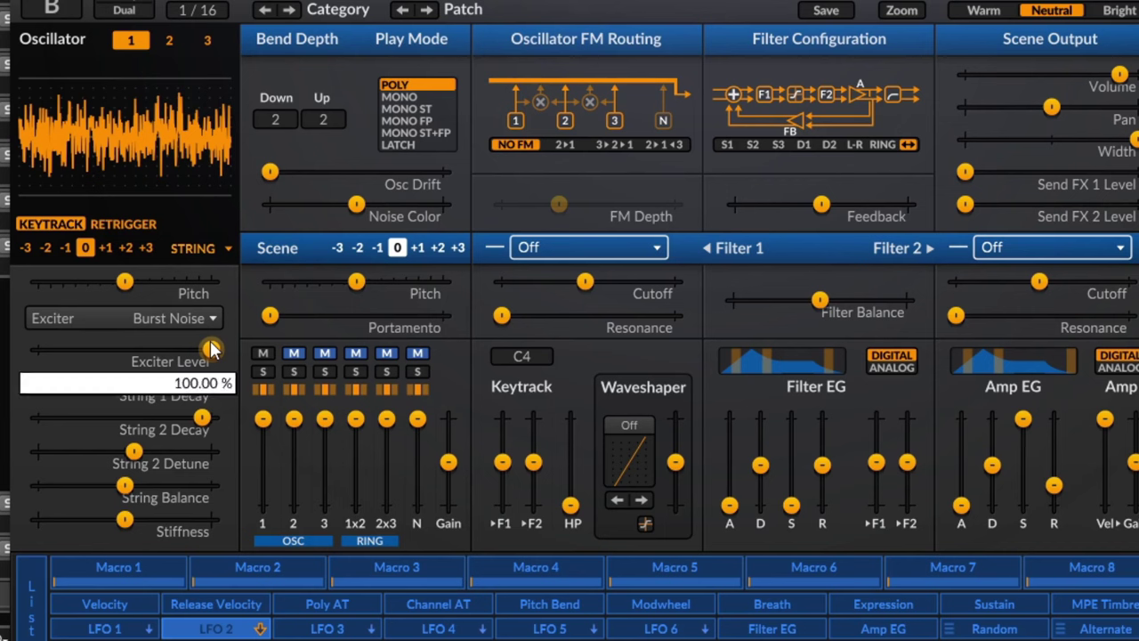
mouse_move(229, 377)
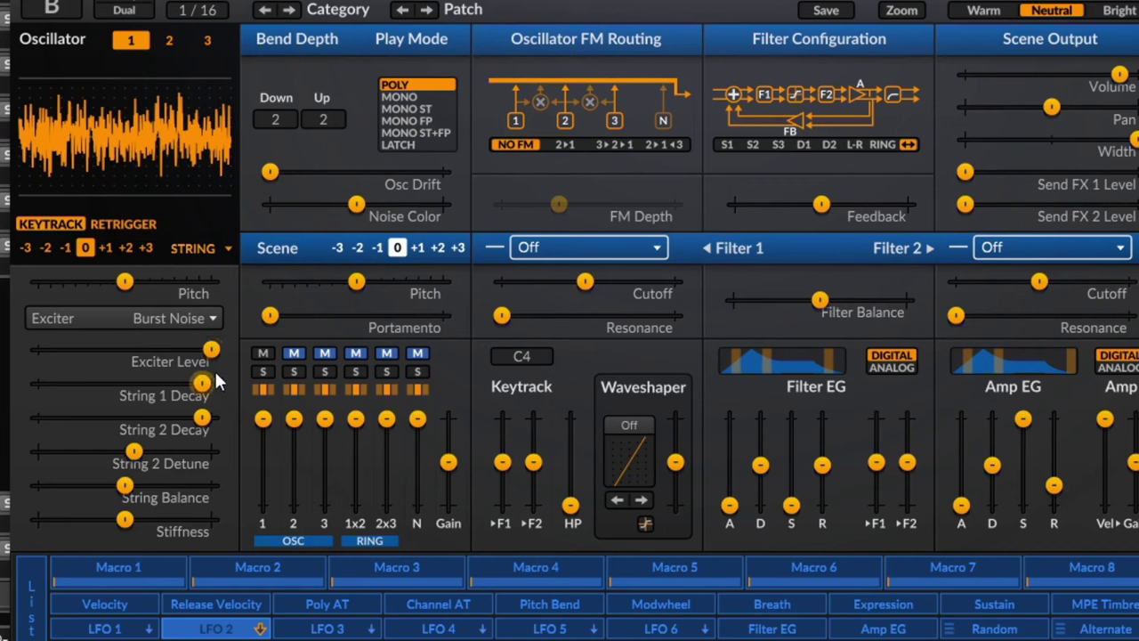
drag(211, 349, 37, 382)
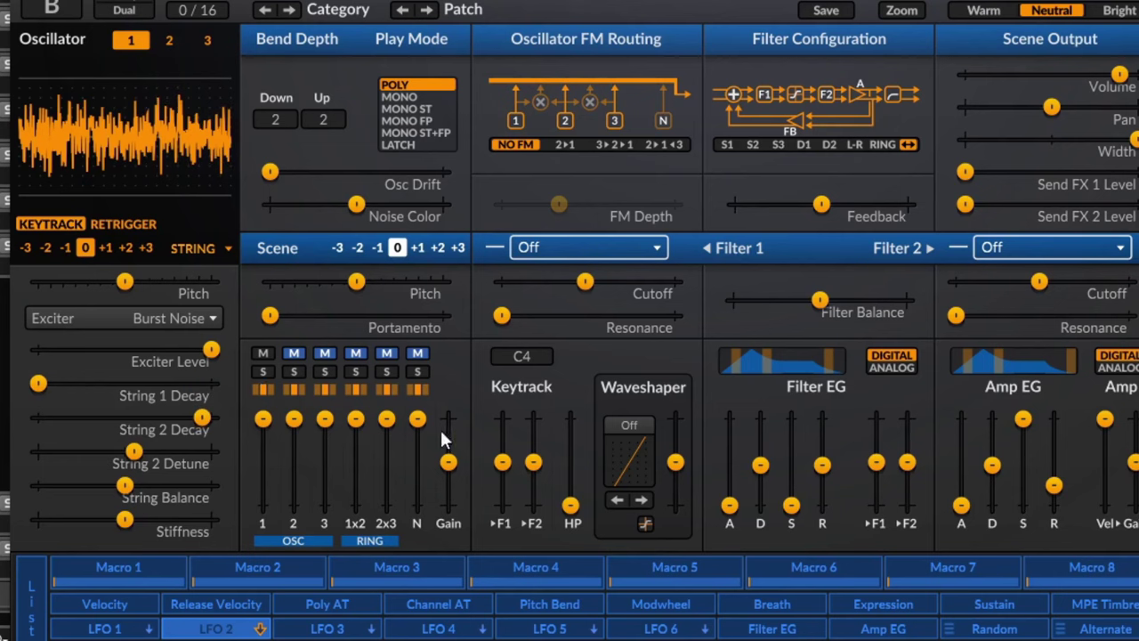
drag(203, 424, 40, 419)
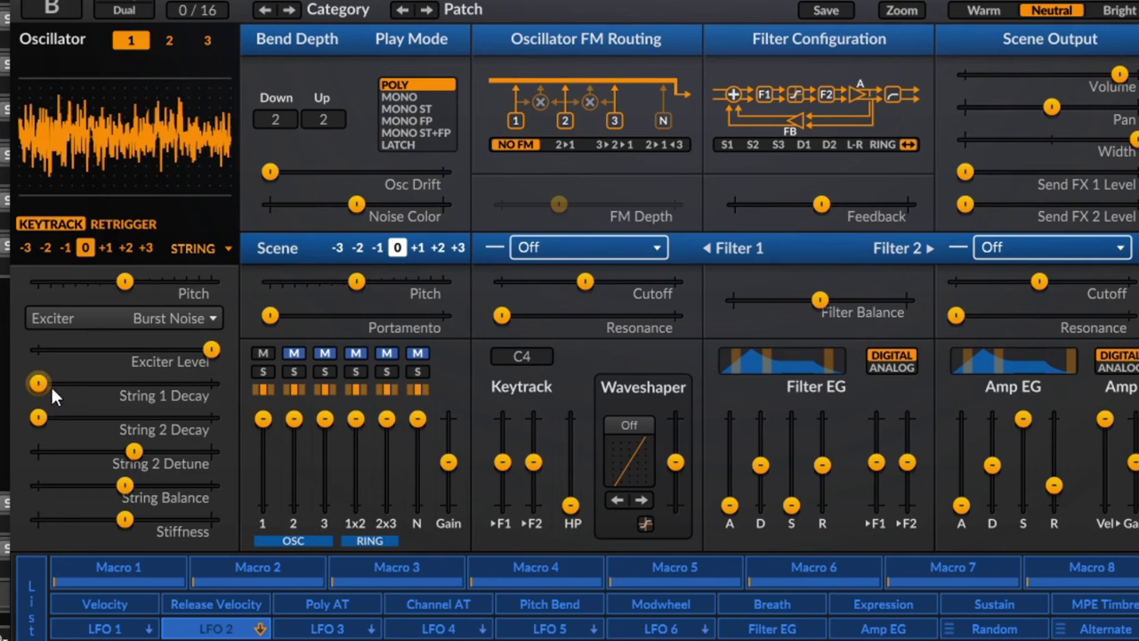
- Try String 1 Decay and String 2 Decay individually at maximum and both at partial levels, then raise both to maximum
mouse_move(51, 385)
drag(44, 391, 211, 382)
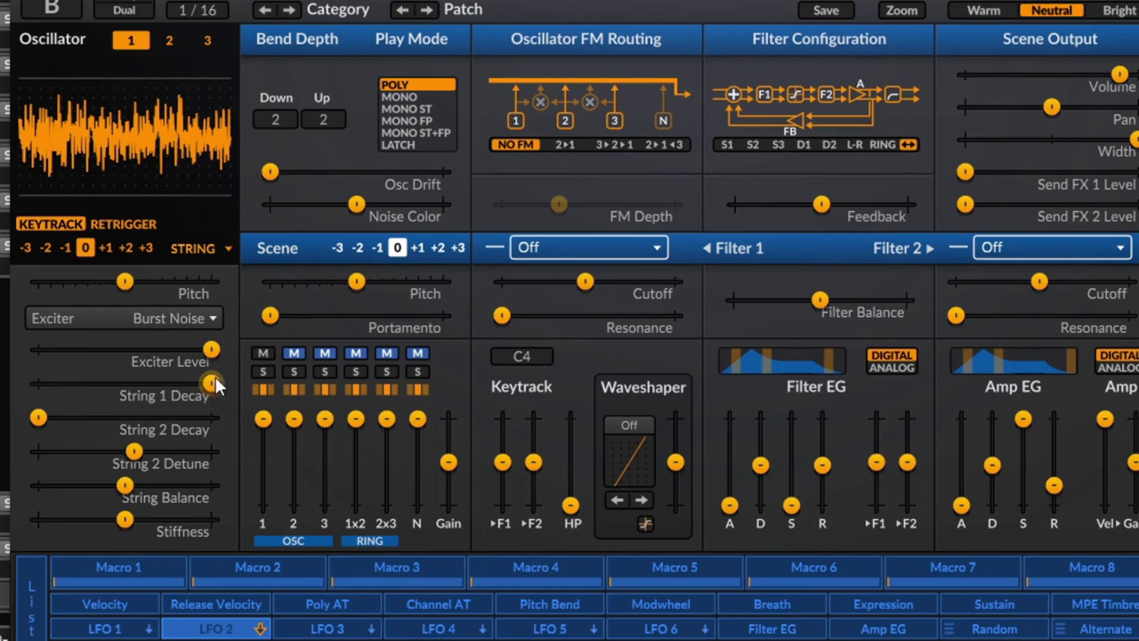
drag(213, 388, 224, 422)
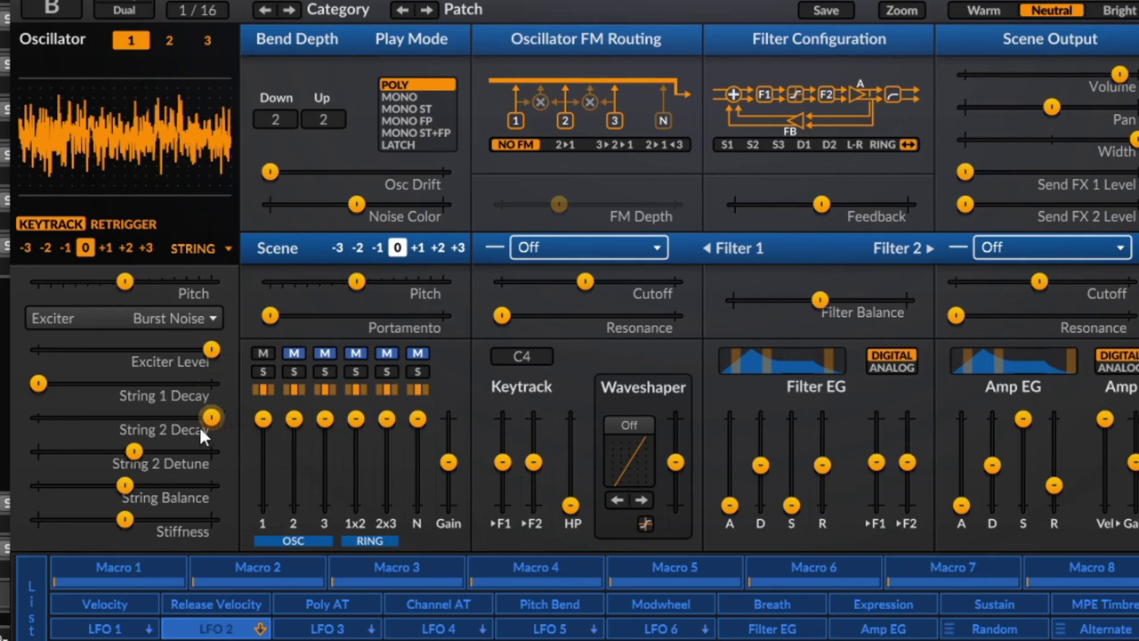
drag(38, 383, 173, 382)
drag(212, 416, 181, 416)
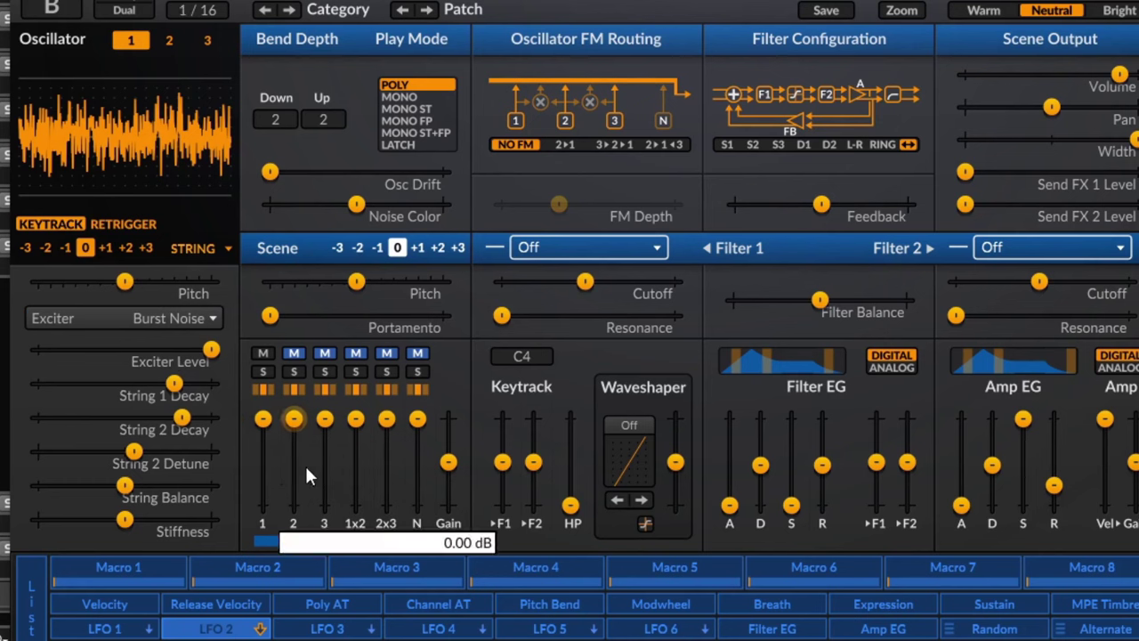
drag(151, 394, 211, 416)
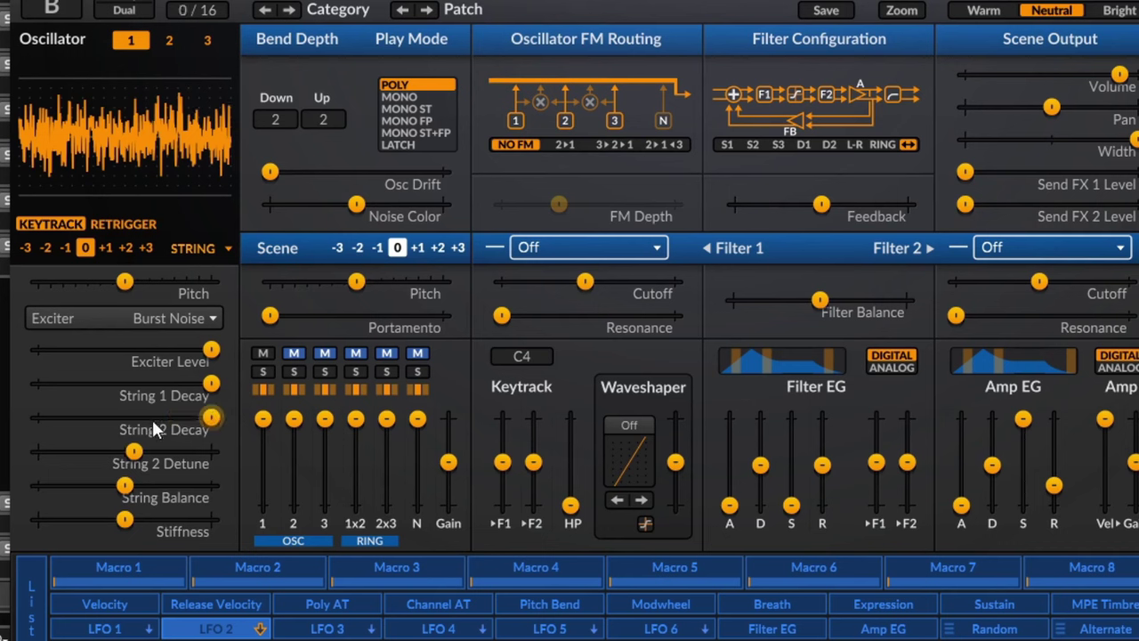
- Lower String 2 Detune slightly, then try Stiffness at its minimum and at 59.29 % before resetting it to 0 %
mouse_move(135, 455)
mouse_down()
mouse_move(161, 456)
mouse_move(38, 452)
mouse_move(143, 452)
mouse_move(129, 452)
mouse_up()
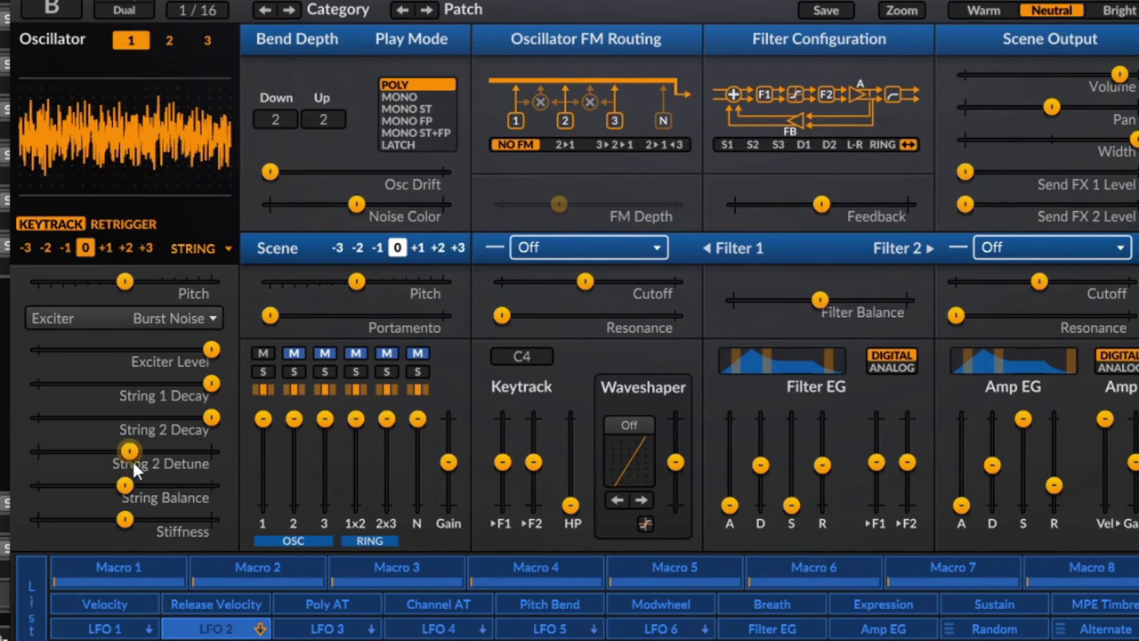
mouse_move(132, 497)
mouse_down()
mouse_move(194, 497)
mouse_move(135, 499)
mouse_move(158, 485)
mouse_move(116, 485)
mouse_move(211, 485)
mouse_move(39, 484)
mouse_move(138, 491)
mouse_up()
drag(124, 522, 38, 521)
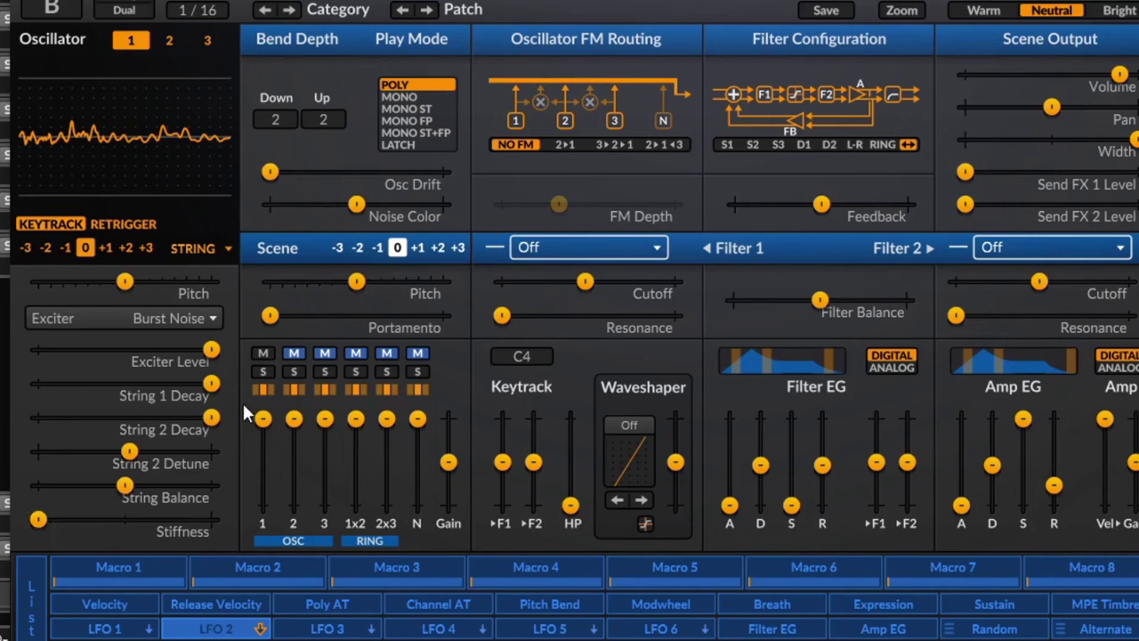
drag(38, 519, 175, 519)
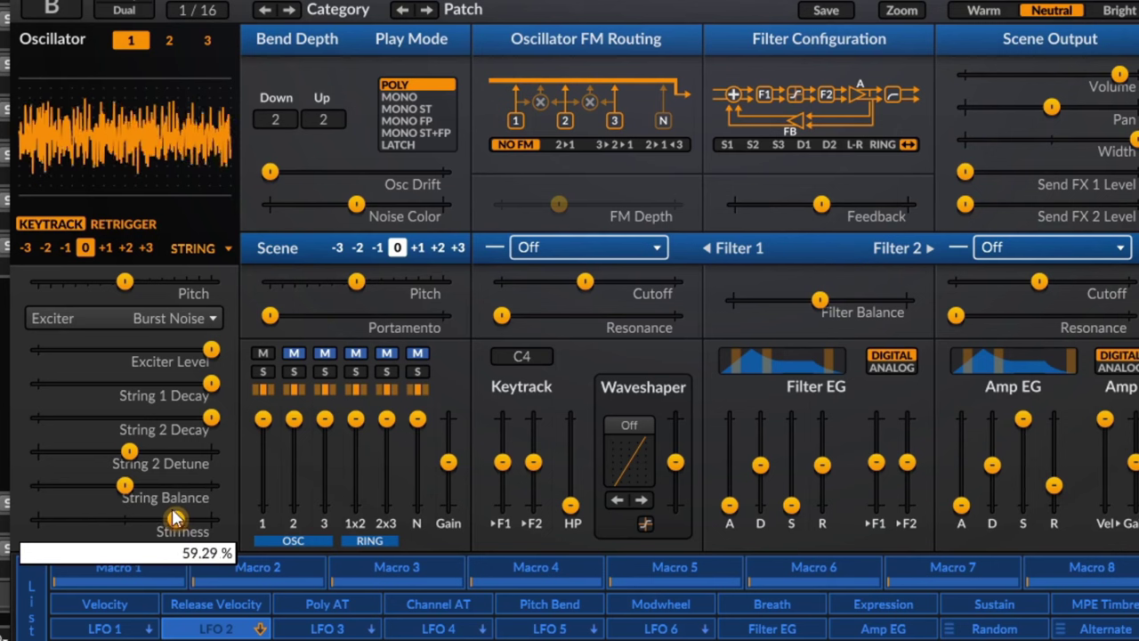
drag(174, 519, 175, 519)
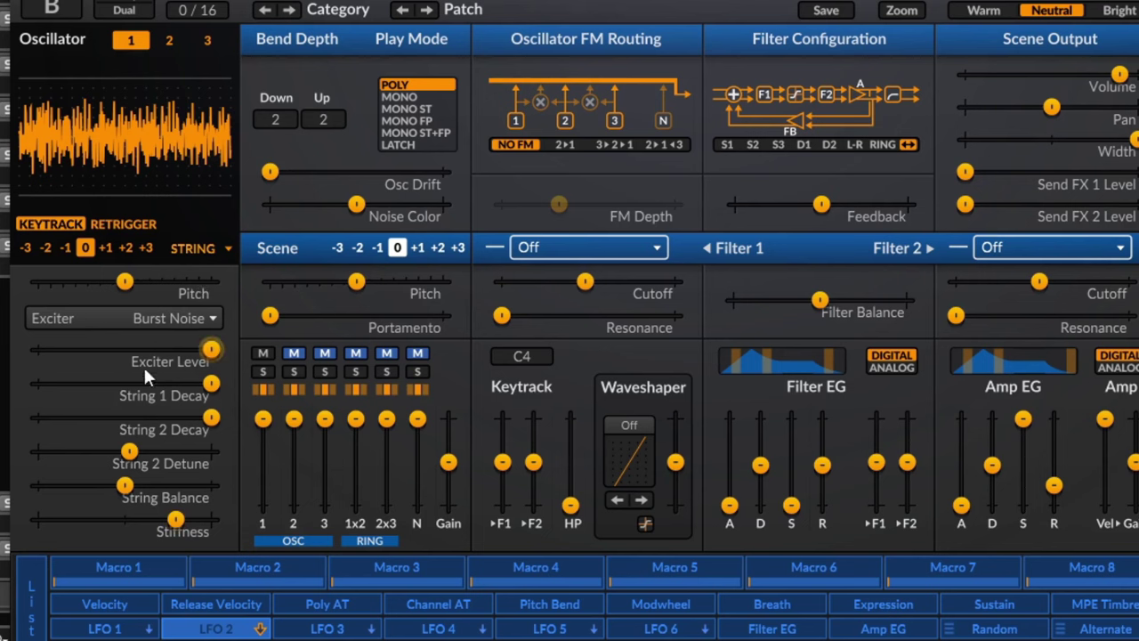
double_click(175, 519)
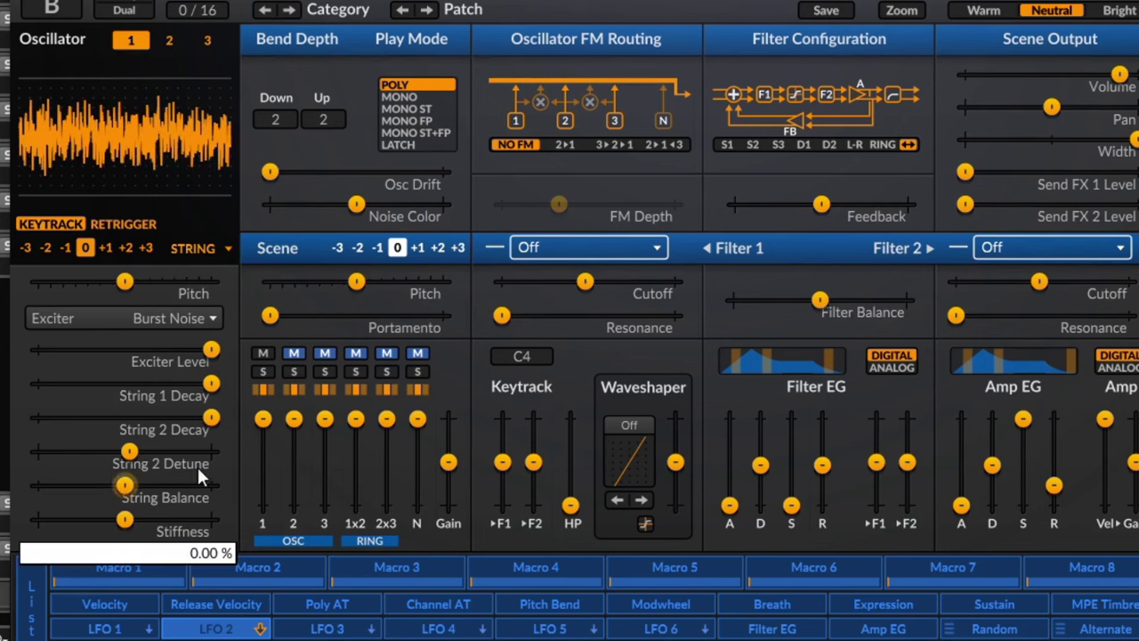
- Compare the Burst Pink Noise and Burst Noise exciters on oscillator 1, ending on Burst Pink Noise
click(175, 325)
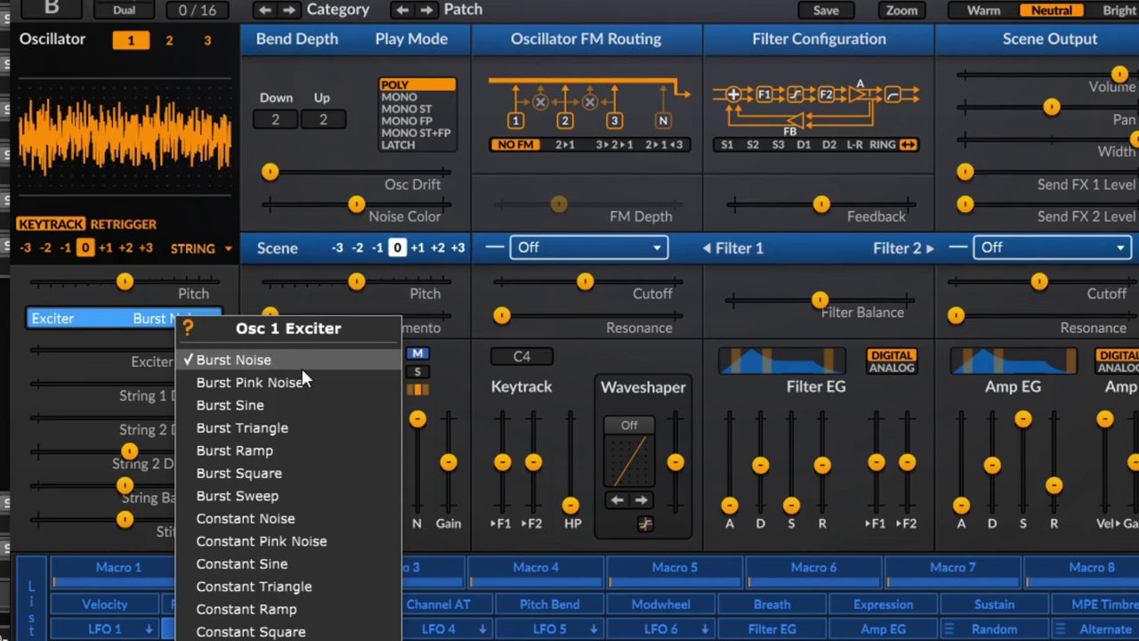
click(264, 386)
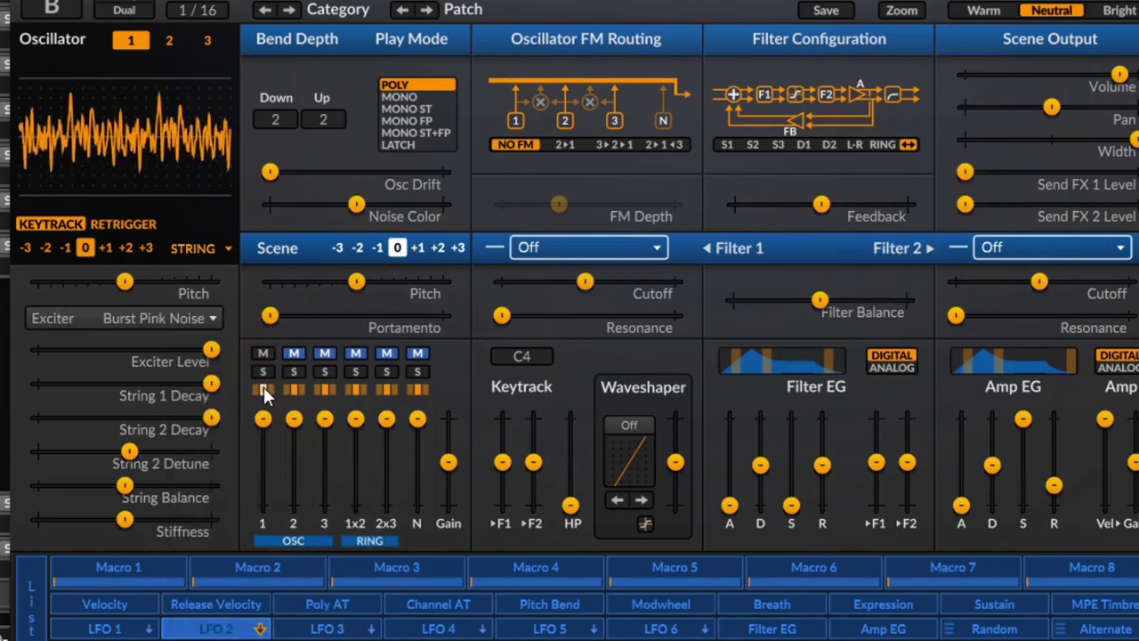
click(162, 331)
click(218, 359)
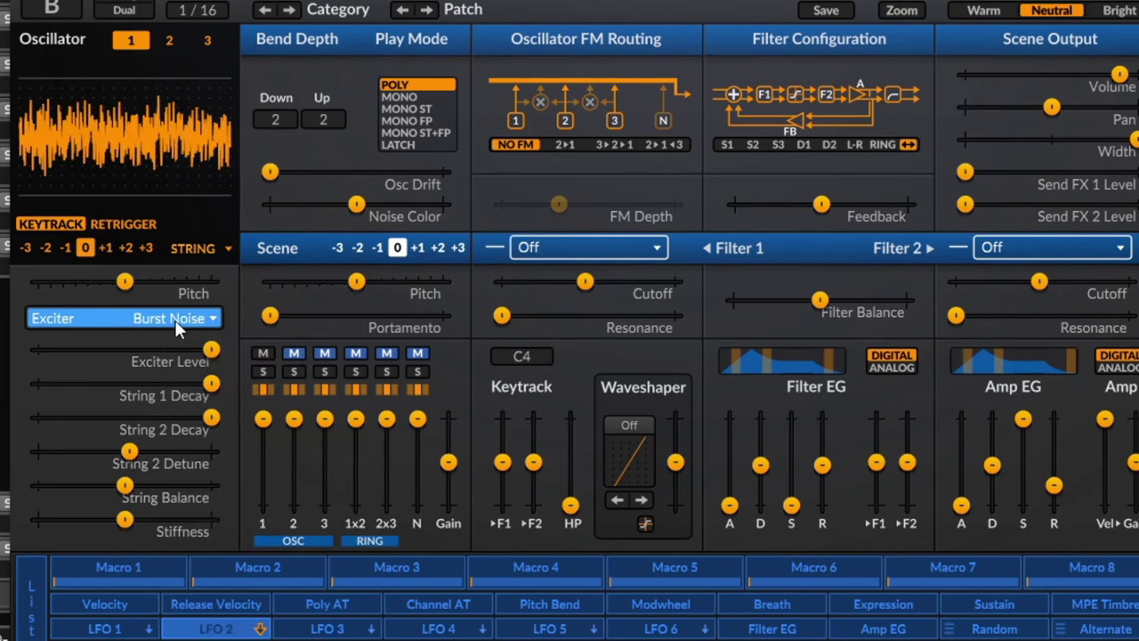
click(174, 319)
click(217, 383)
- Set the exciter to Burst Sine and bring String 2 Detune back to its centre
click(133, 324)
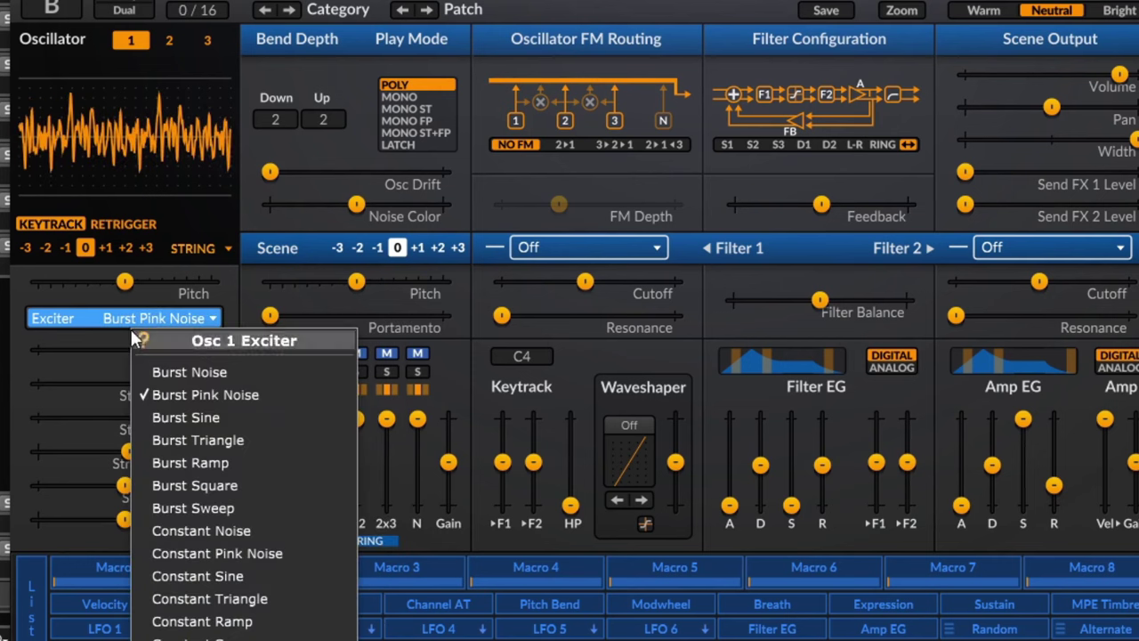
click(244, 418)
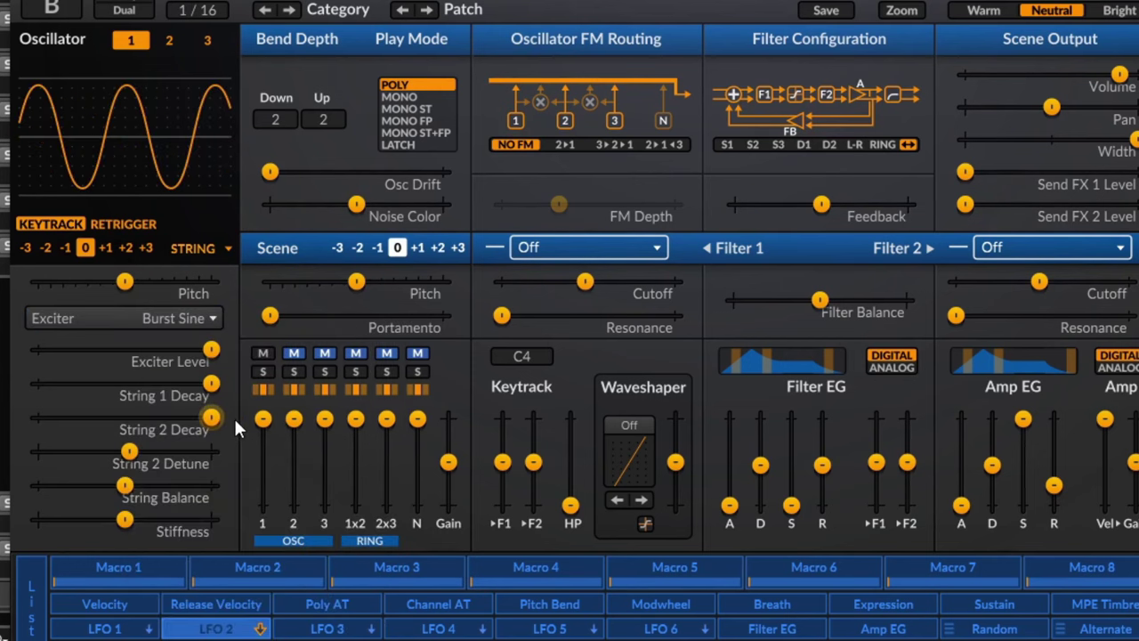
mouse_move(129, 451)
mouse_down()
mouse_move(169, 451)
mouse_move(125, 451)
mouse_up()
- Switch the exciter to Burst Triangle, lower Stiffness to near its minimum, and try String 2 Detune at -19.29 cents before setting about -1.79 cents
click(166, 316)
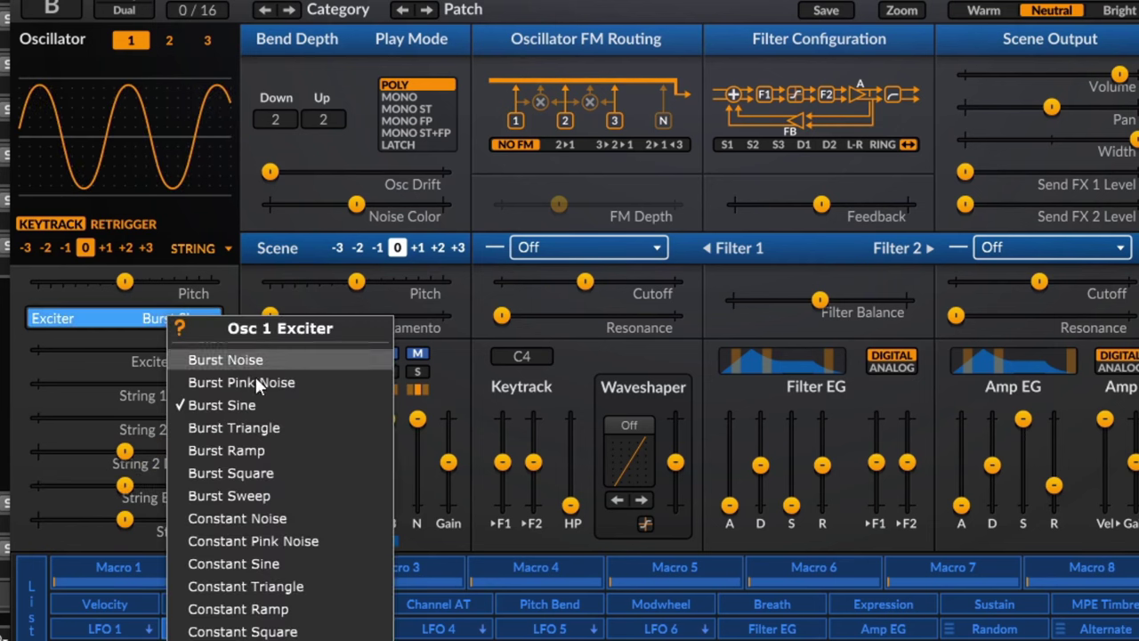
click(238, 433)
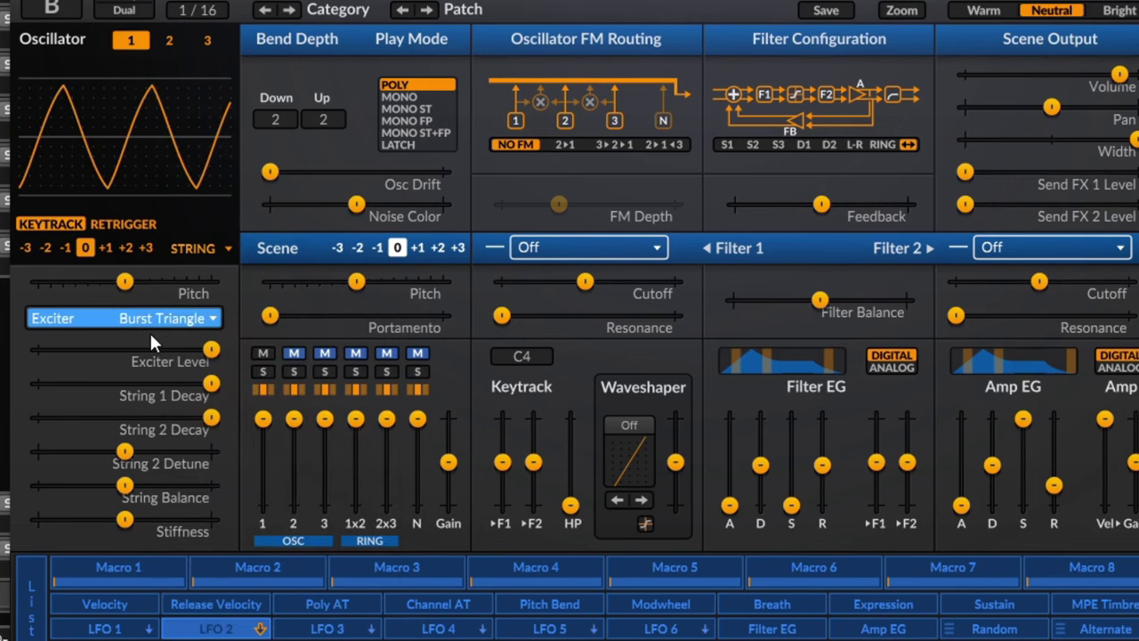
drag(125, 519, 42, 518)
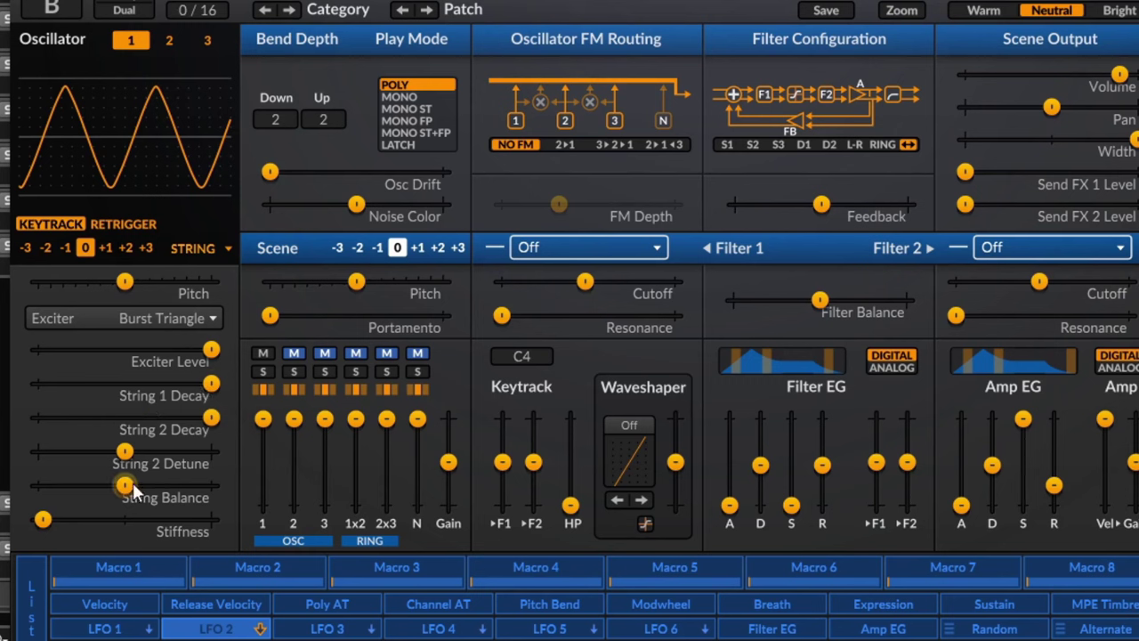
drag(54, 519, 58, 520)
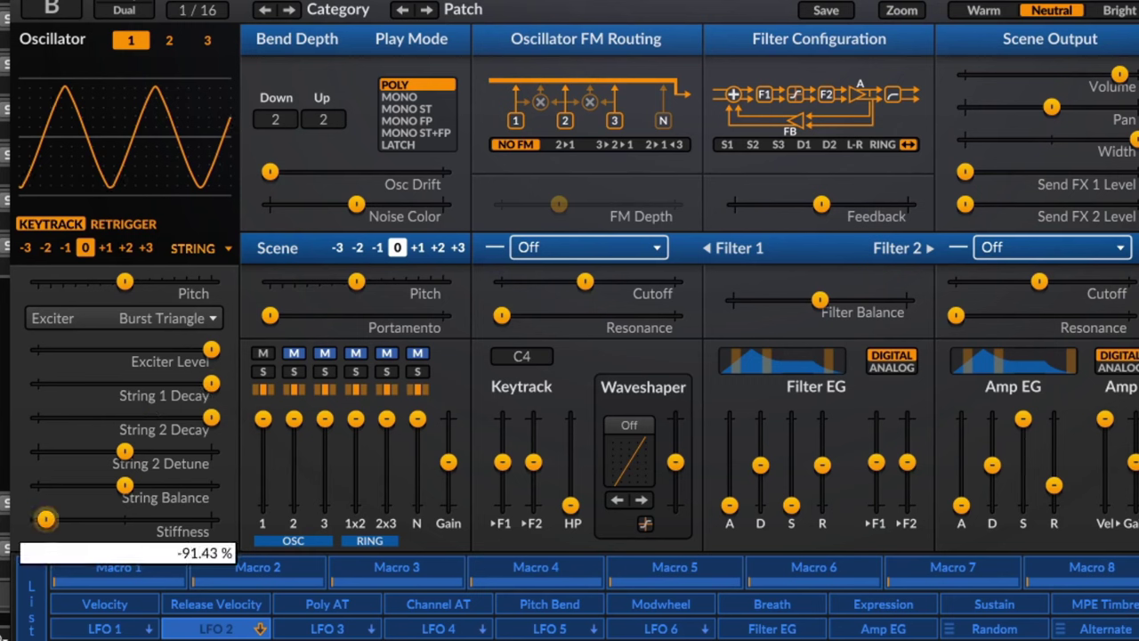
drag(135, 459, 118, 459)
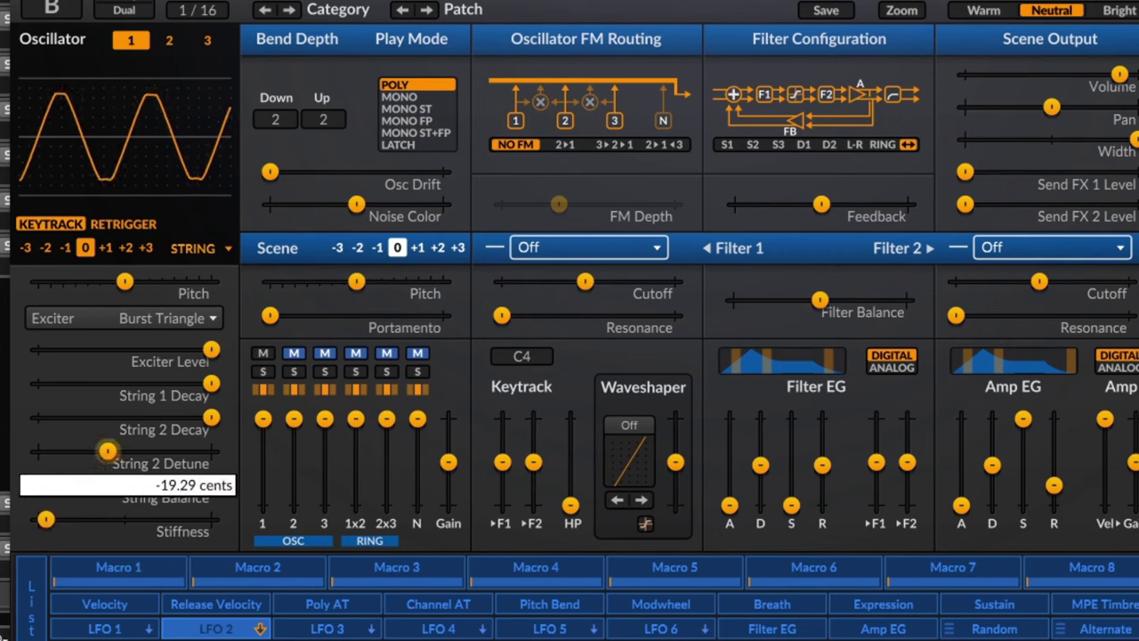
mouse_move(46, 519)
mouse_down()
mouse_move(131, 519)
mouse_move(41, 519)
mouse_up()
drag(113, 452, 122, 451)
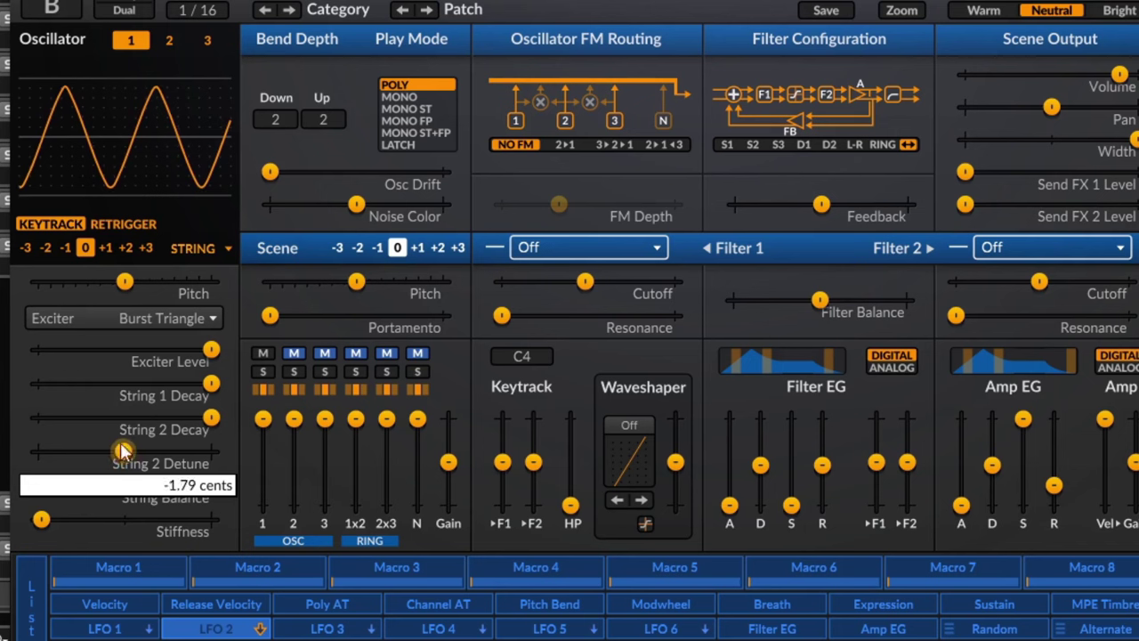
- Switch the exciter to Burst Ramp with Stiffness at its minimum, and open the exciter choices again
click(191, 318)
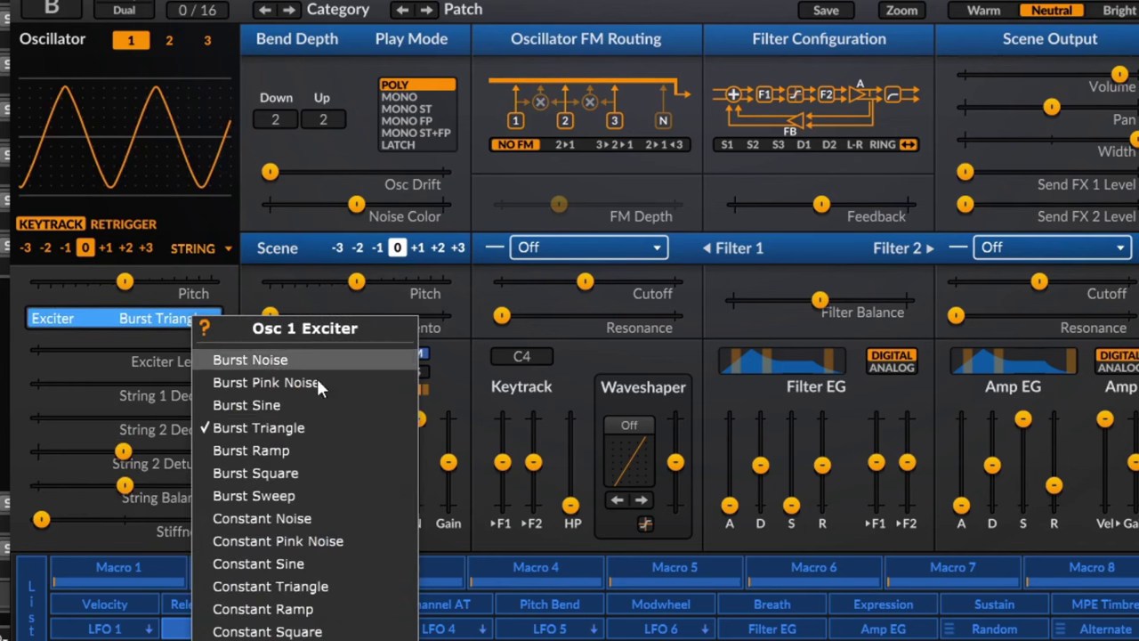
click(258, 451)
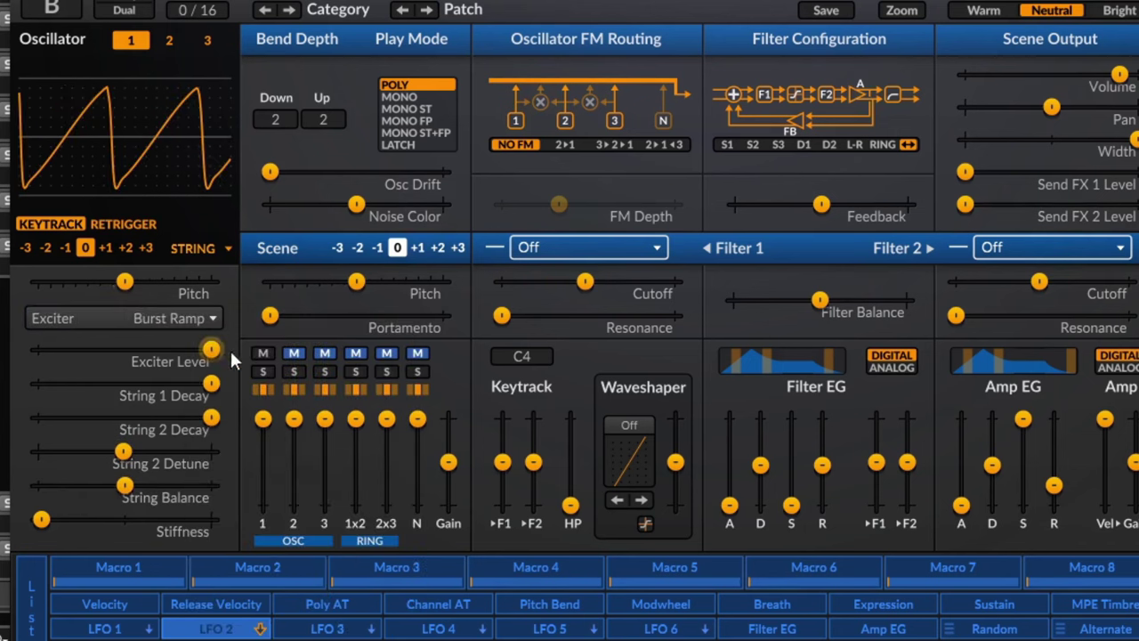
mouse_move(41, 518)
mouse_down()
mouse_move(203, 519)
mouse_move(38, 518)
mouse_up()
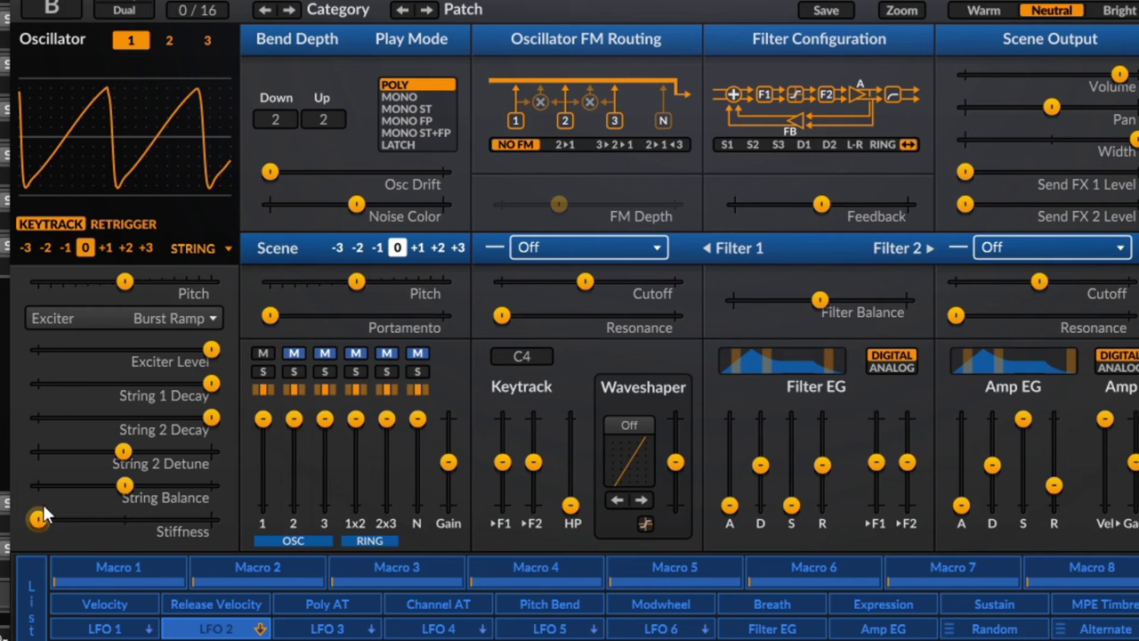
click(166, 318)
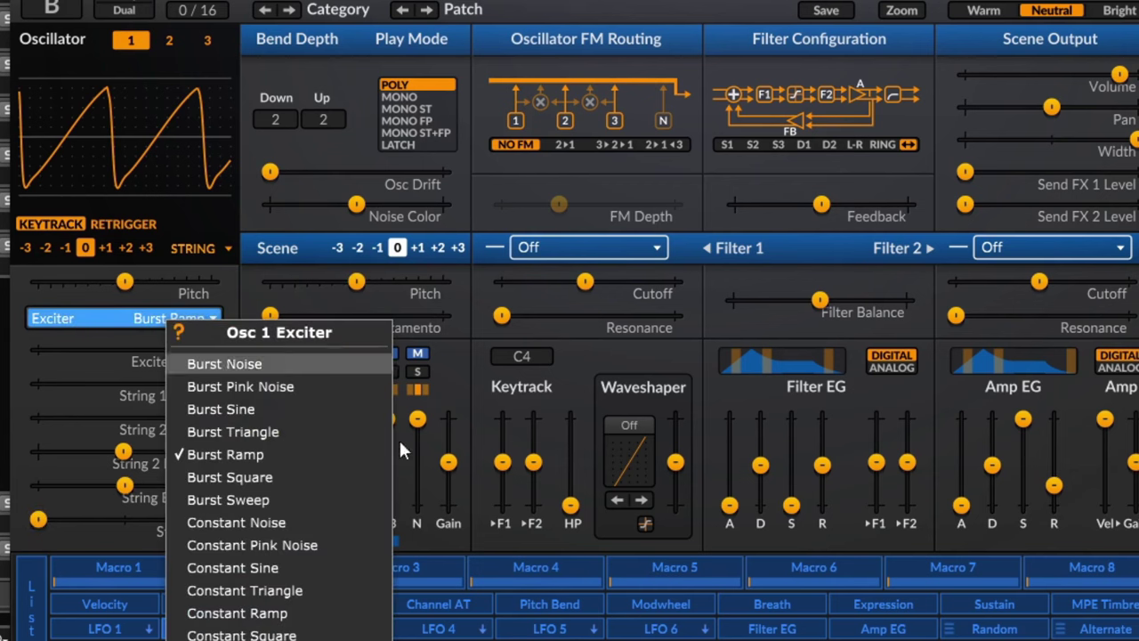
- Switch the Osc 1 string exciter to Burst Square, Burst Sweep and finally Constant Noise
click(269, 476)
click(168, 322)
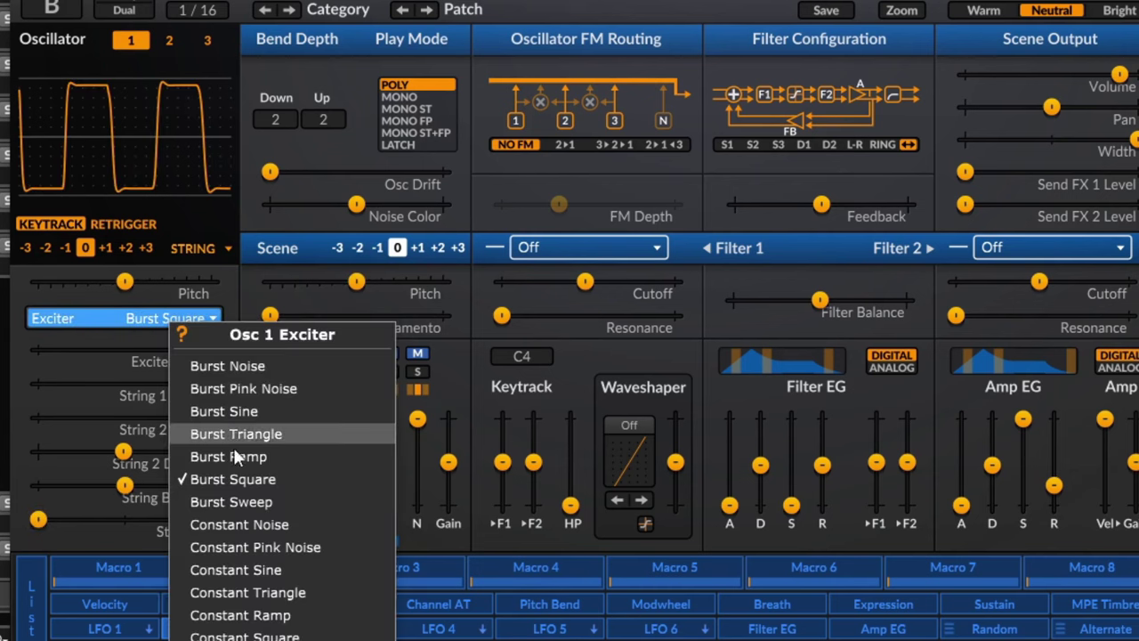
click(256, 503)
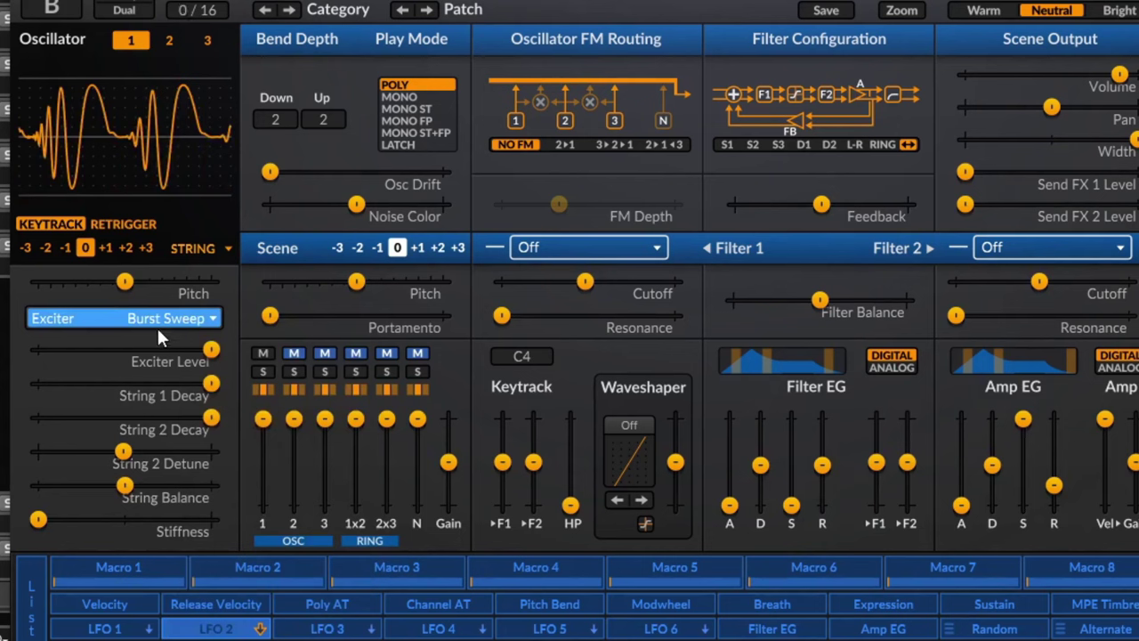
click(158, 325)
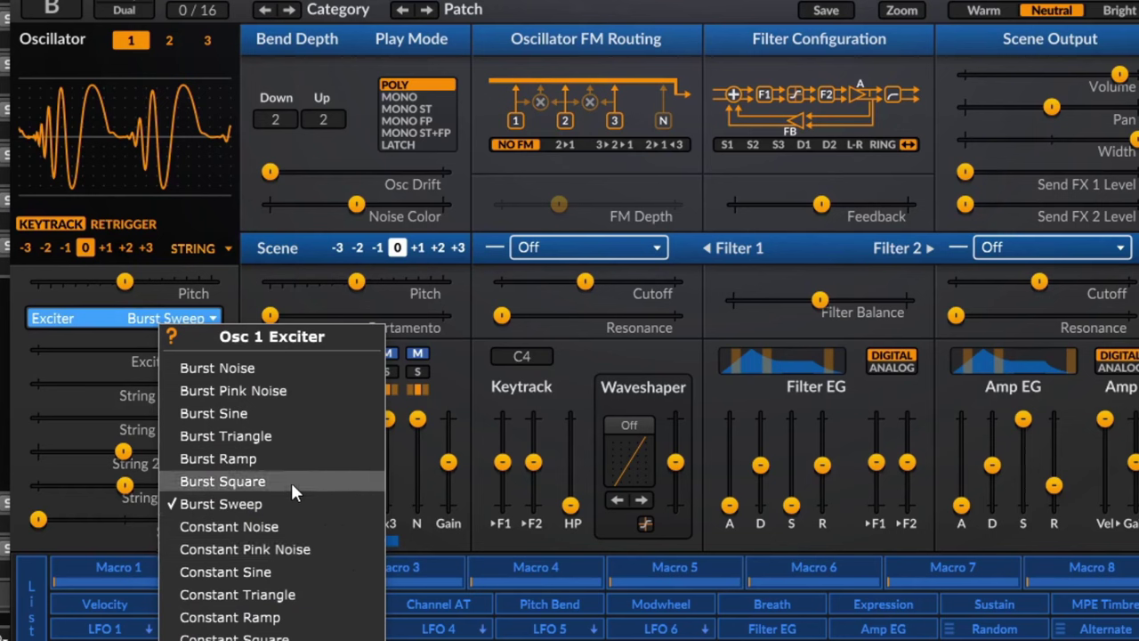
click(258, 528)
- Raise the string oscillator's Stiffness to just below centre and change the exciter to Constant Sweep
drag(58, 532, 140, 532)
click(175, 322)
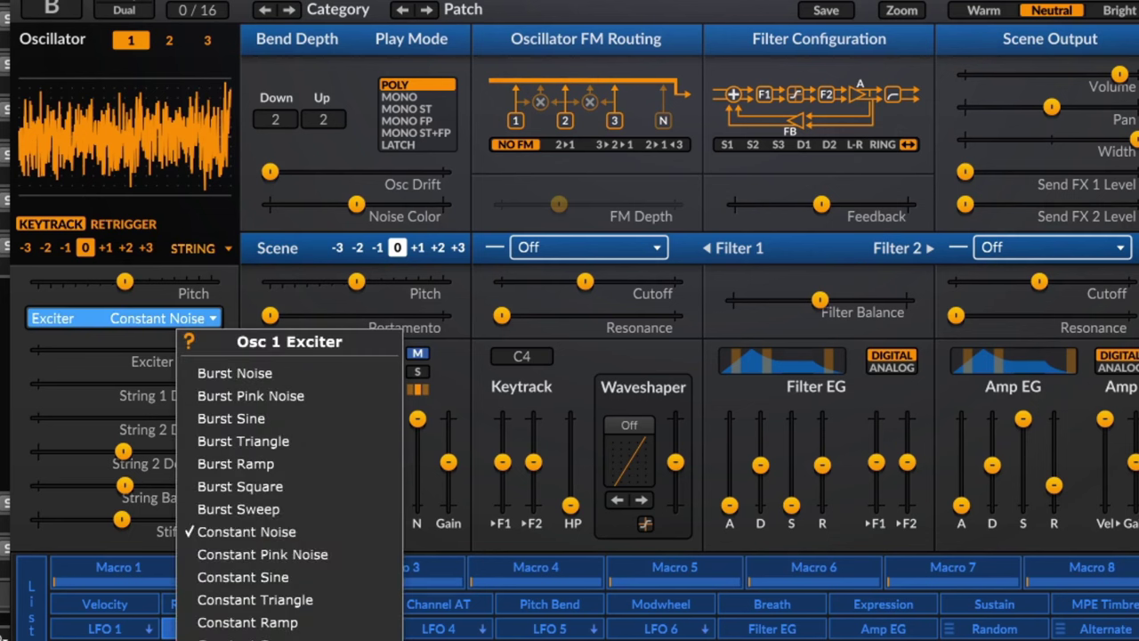
click(249, 636)
mouse_move(136, 535)
mouse_down()
mouse_move(53, 533)
mouse_move(196, 534)
mouse_move(207, 519)
mouse_move(47, 519)
mouse_move(209, 519)
mouse_move(120, 519)
mouse_up()
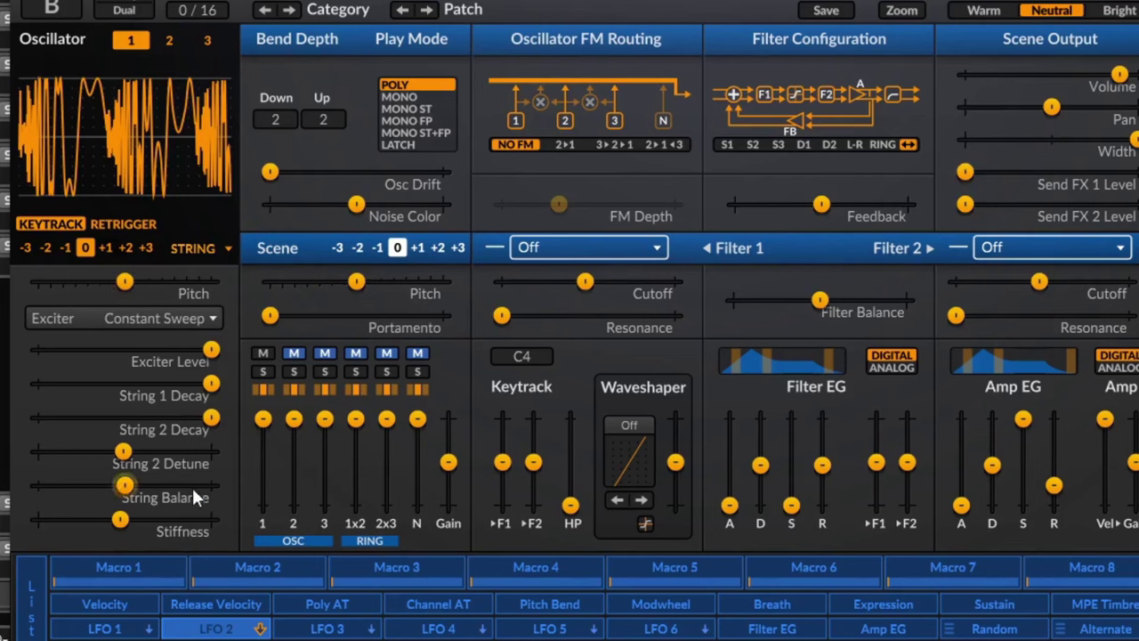
- Change oscillator 1 to the Twist type and select its Waveforms engine
click(210, 254)
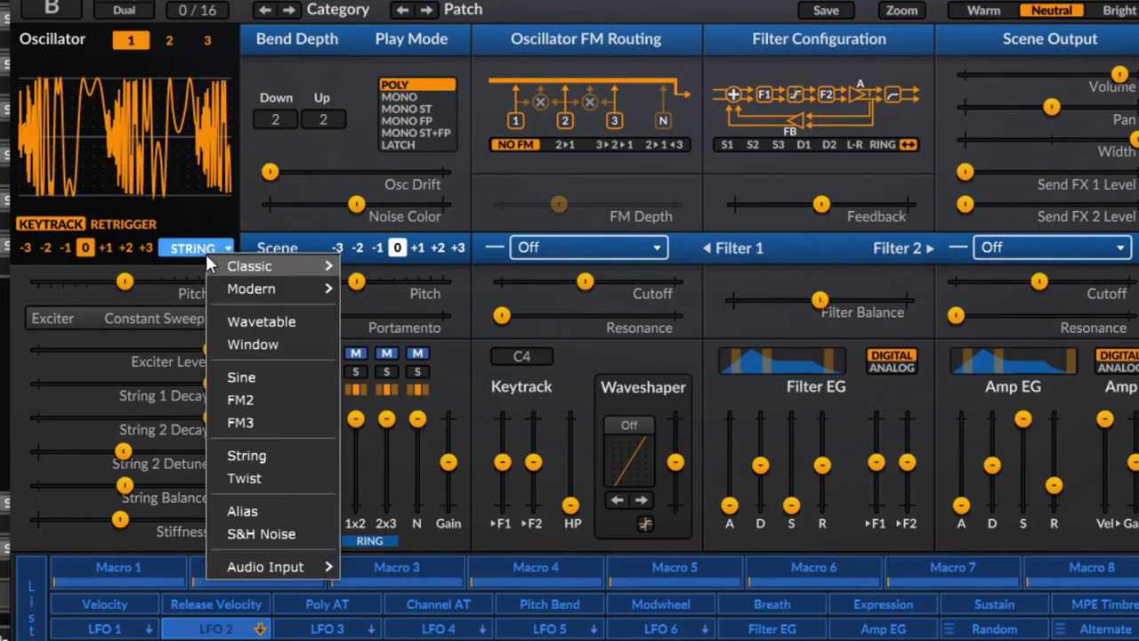
click(315, 479)
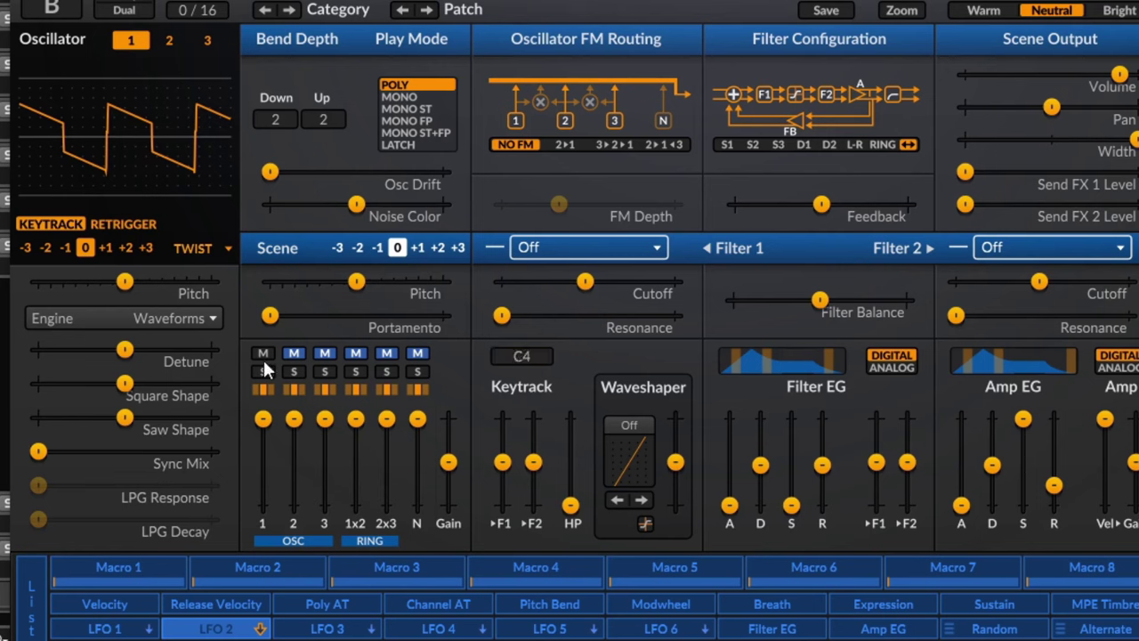
click(187, 324)
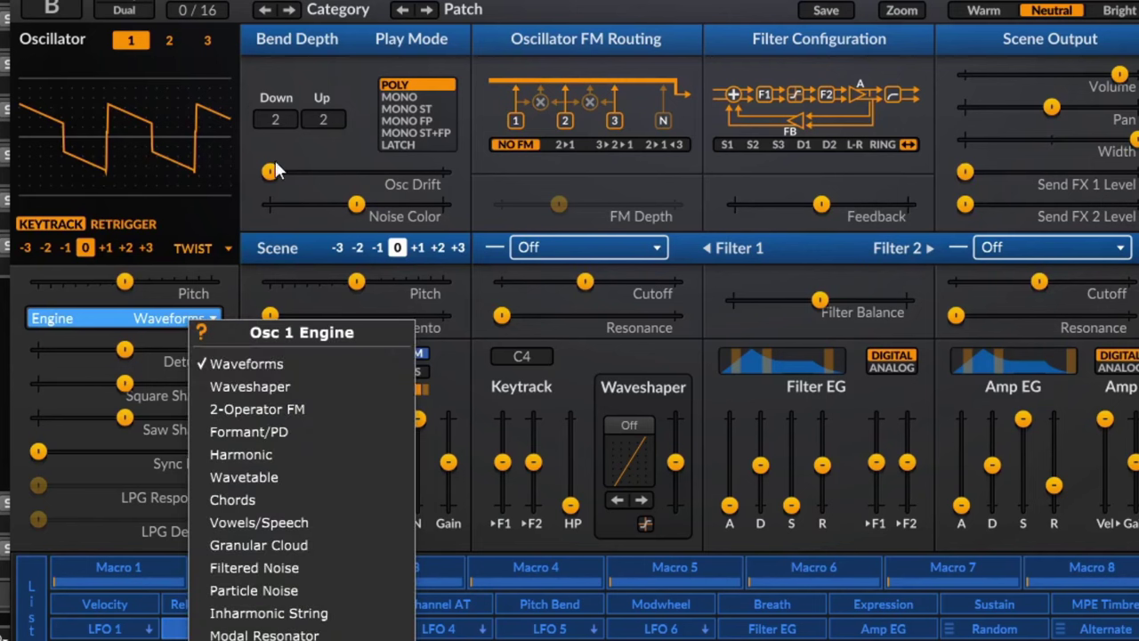
click(304, 363)
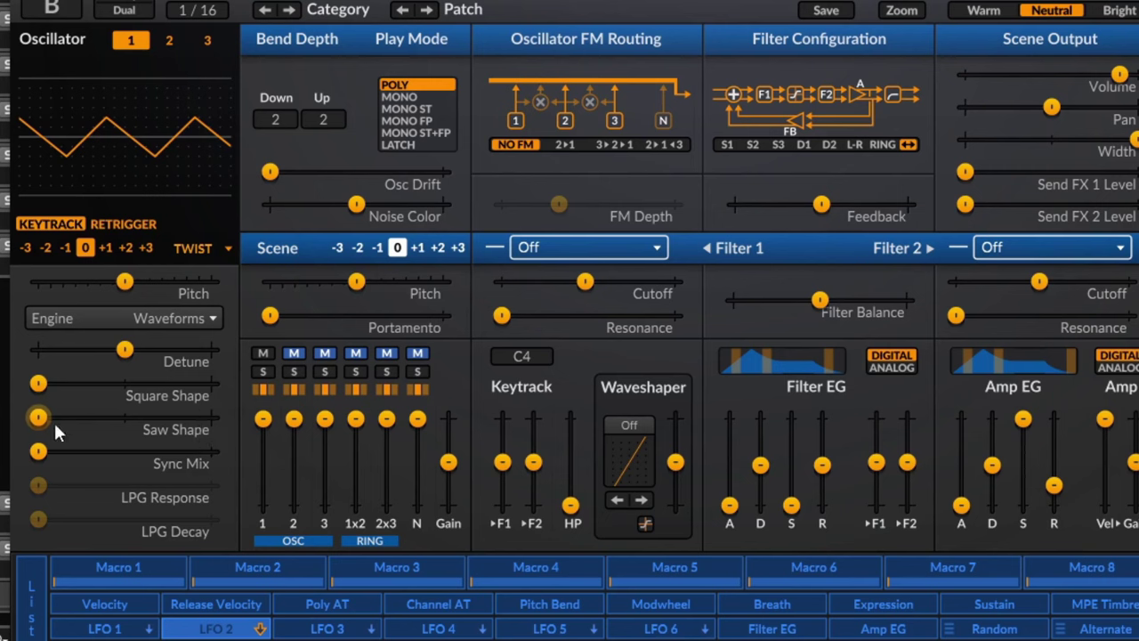
- Set the Waveforms engine's Square Shape near maximum, Saw Shape above centre and Sync Mix just above minimum
mouse_move(39, 385)
mouse_down()
mouse_move(114, 384)
mouse_move(38, 385)
mouse_up()
drag(47, 399, 198, 384)
mouse_move(38, 461)
mouse_down()
mouse_move(185, 460)
mouse_move(43, 461)
mouse_up()
mouse_move(198, 382)
mouse_down()
mouse_move(209, 382)
mouse_move(39, 382)
mouse_move(191, 383)
mouse_up()
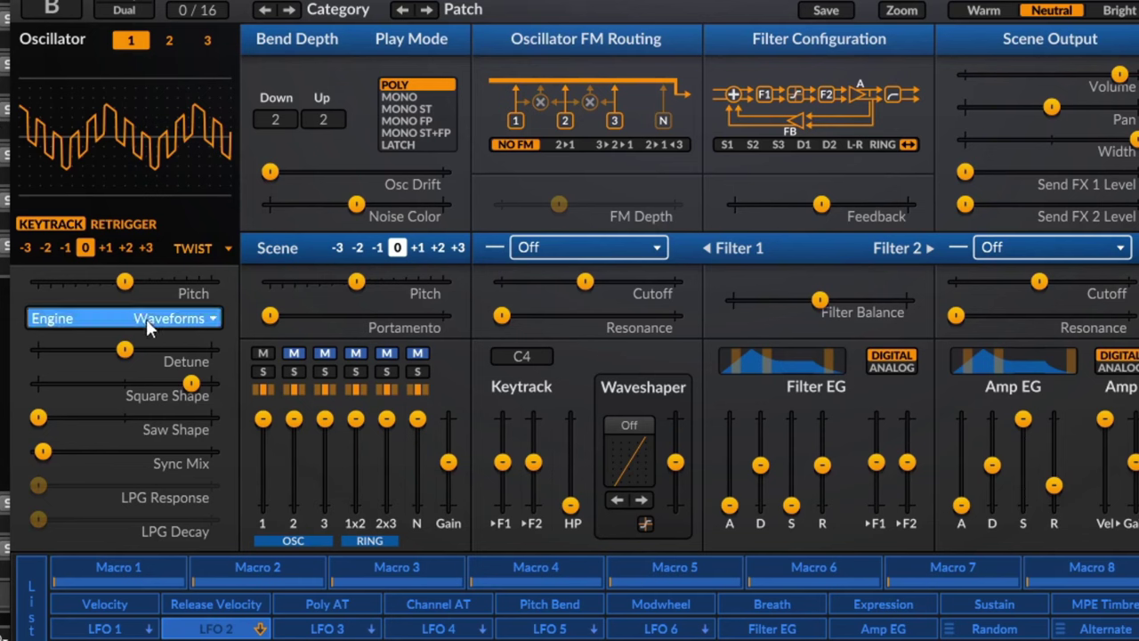
drag(39, 417, 200, 382)
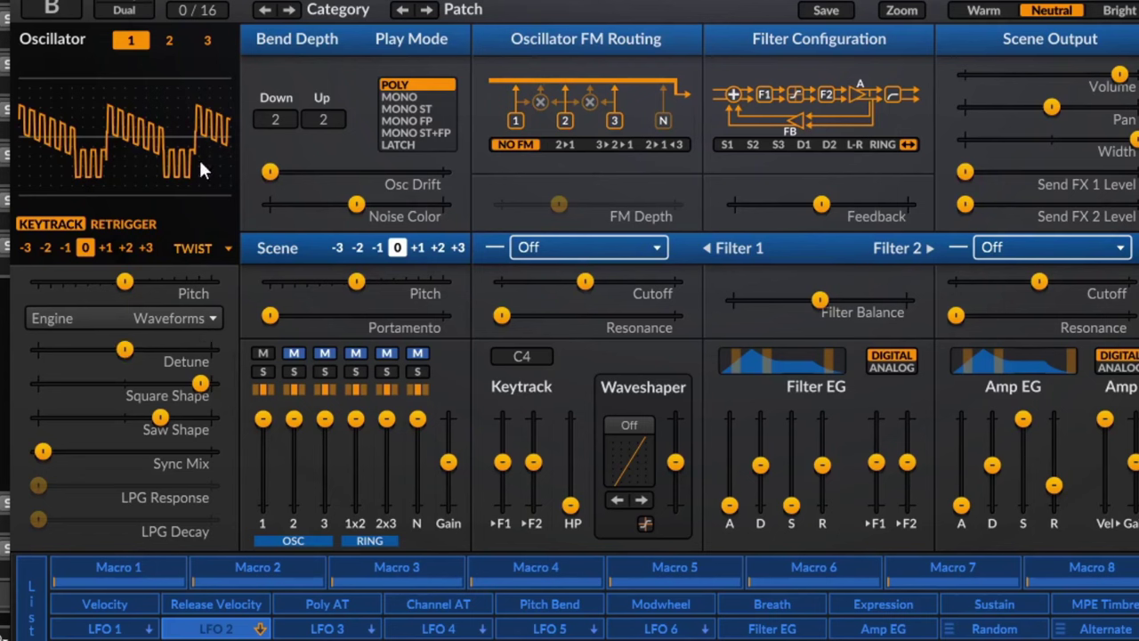
- Switch the Twist engine to Waveshaper and raise the Waveshaper and Fold amounts well above centre
click(139, 323)
click(191, 386)
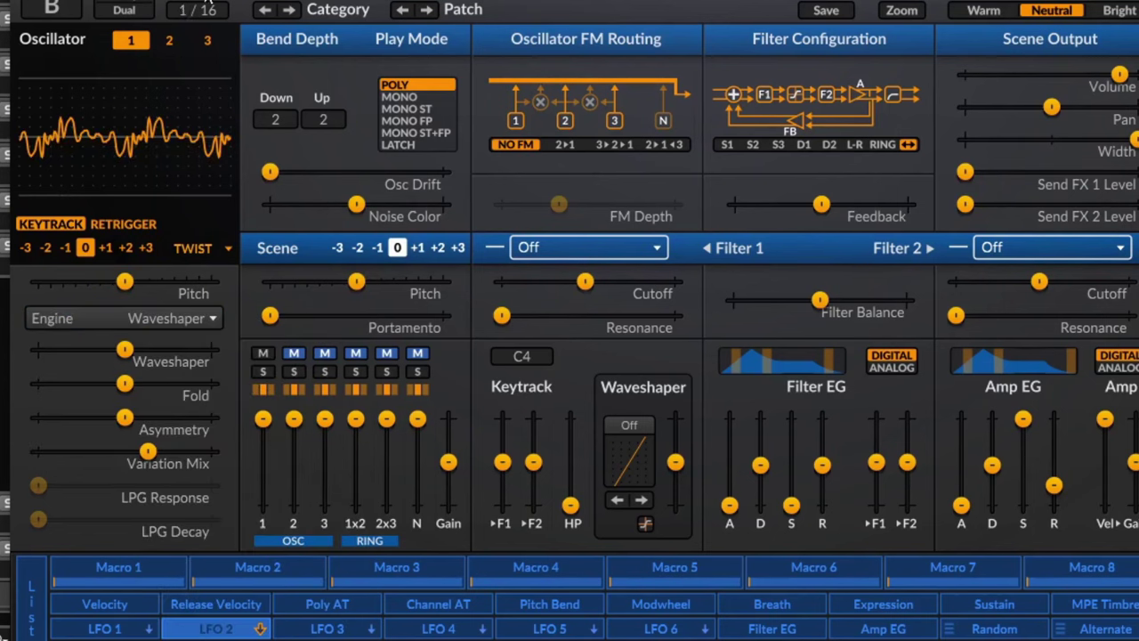
drag(124, 349, 184, 354)
drag(124, 385, 184, 385)
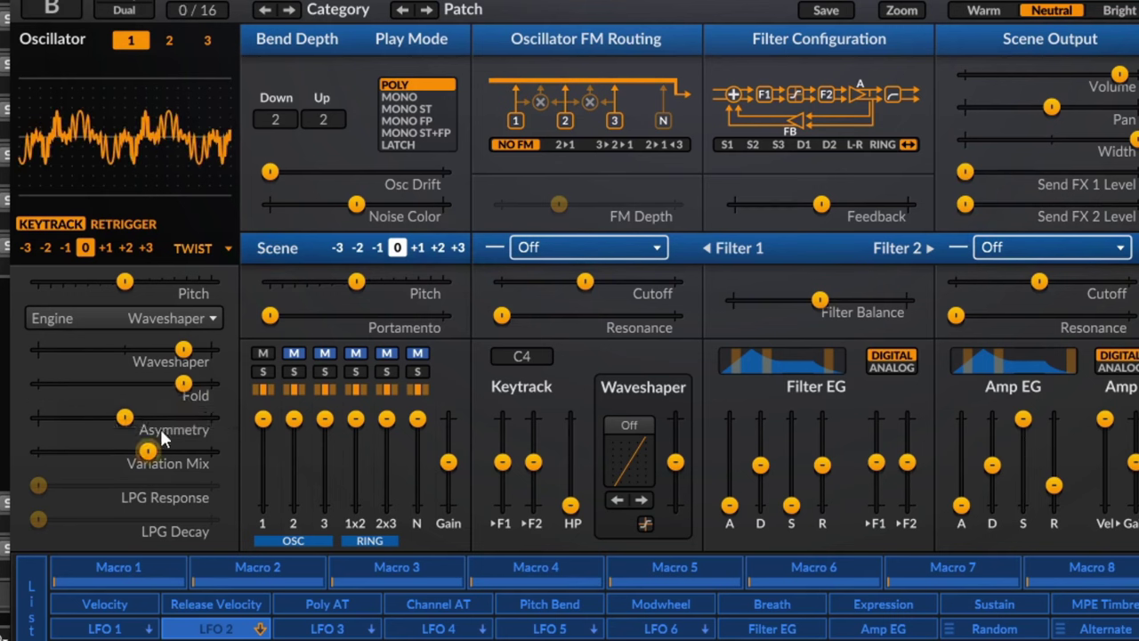
- Vary Waveshaper, Fold and Asymmetry, ending with Waveshaper and Fold at maximum and Asymmetry well below centre
drag(126, 431, 64, 384)
drag(185, 356, 90, 348)
drag(179, 418, 145, 418)
drag(74, 381, 141, 382)
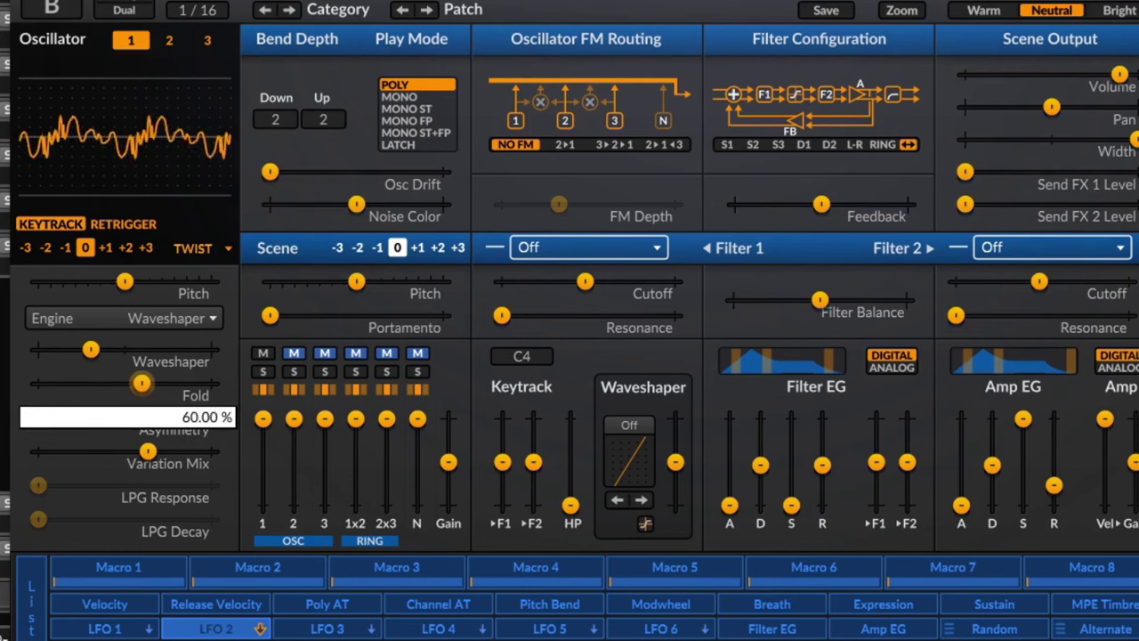
drag(92, 348, 212, 349)
mouse_move(145, 419)
mouse_down()
mouse_move(207, 419)
mouse_move(68, 419)
mouse_move(212, 418)
mouse_move(38, 418)
mouse_move(212, 418)
mouse_move(156, 418)
mouse_up()
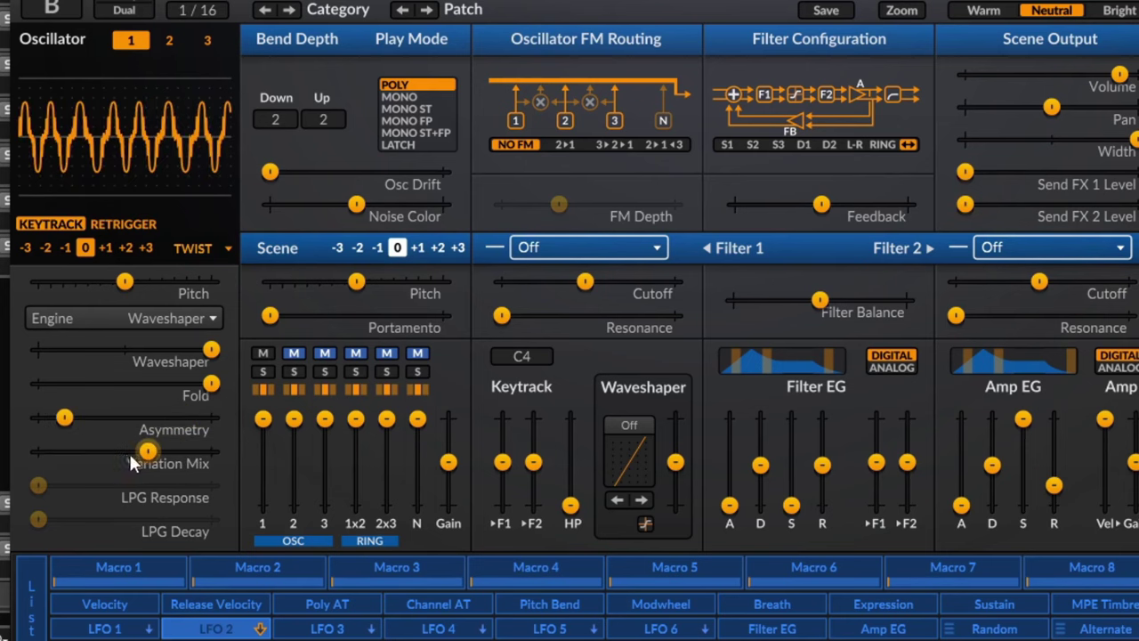
- Sweep the Waveshaper engine's Variation Mix between low and near-maximum settings
drag(89, 451, 101, 451)
mouse_move(211, 451)
mouse_down()
mouse_move(90, 468)
mouse_move(213, 469)
mouse_up()
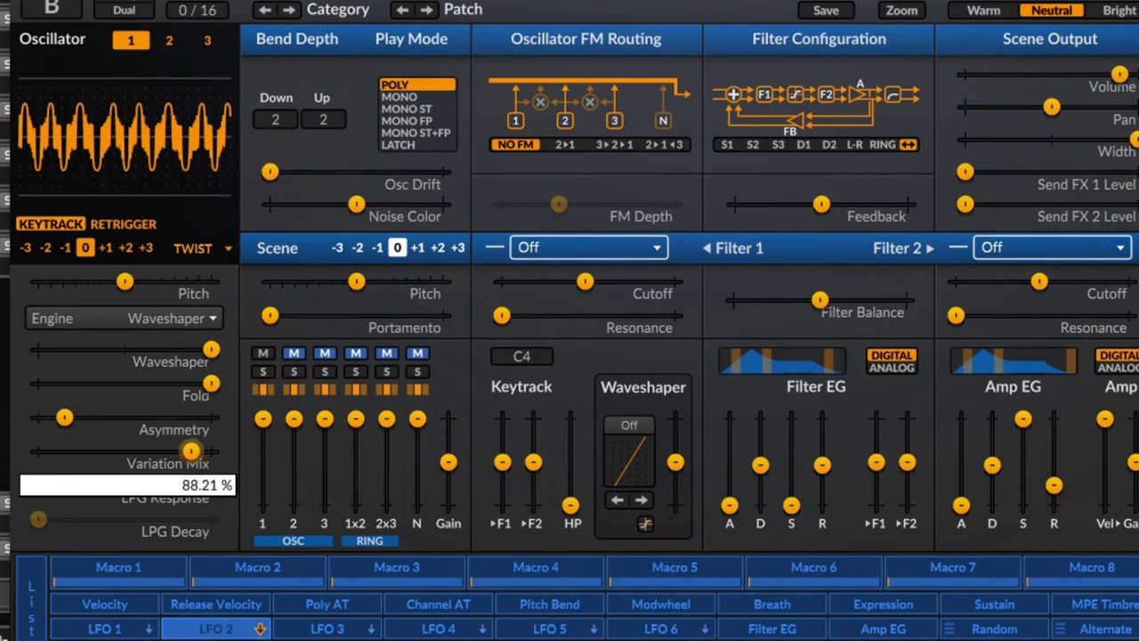
drag(61, 451, 205, 452)
drag(94, 451, 206, 451)
- Rebalance the Waveshaper engine, placing Waveshaper, Fold and Asymmetry moderately above centre and Variation Mix just below centre
drag(97, 430, 76, 395)
drag(222, 345, 177, 348)
drag(206, 451, 199, 451)
drag(41, 451, 112, 451)
drag(97, 383, 200, 416)
drag(56, 416, 211, 416)
mouse_move(178, 348)
mouse_down()
mouse_move(110, 348)
mouse_move(160, 347)
mouse_up()
drag(112, 451, 117, 451)
drag(211, 417, 146, 417)
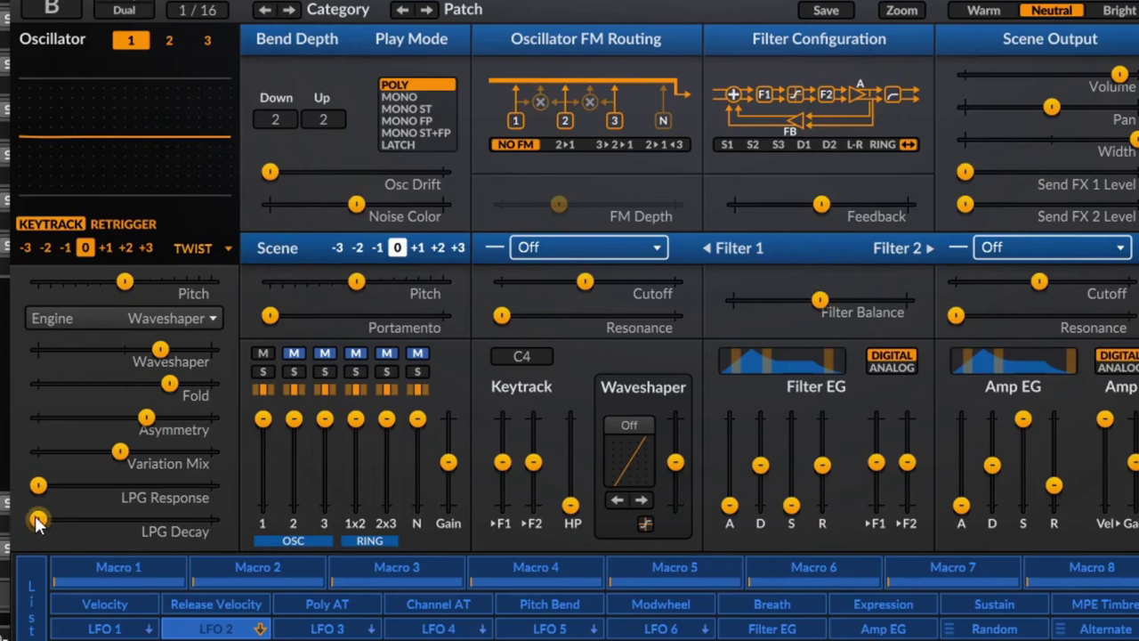
- Raise Osc 1 LPG Decay above centre and bring LPG Response to 0%
right_click(101, 504)
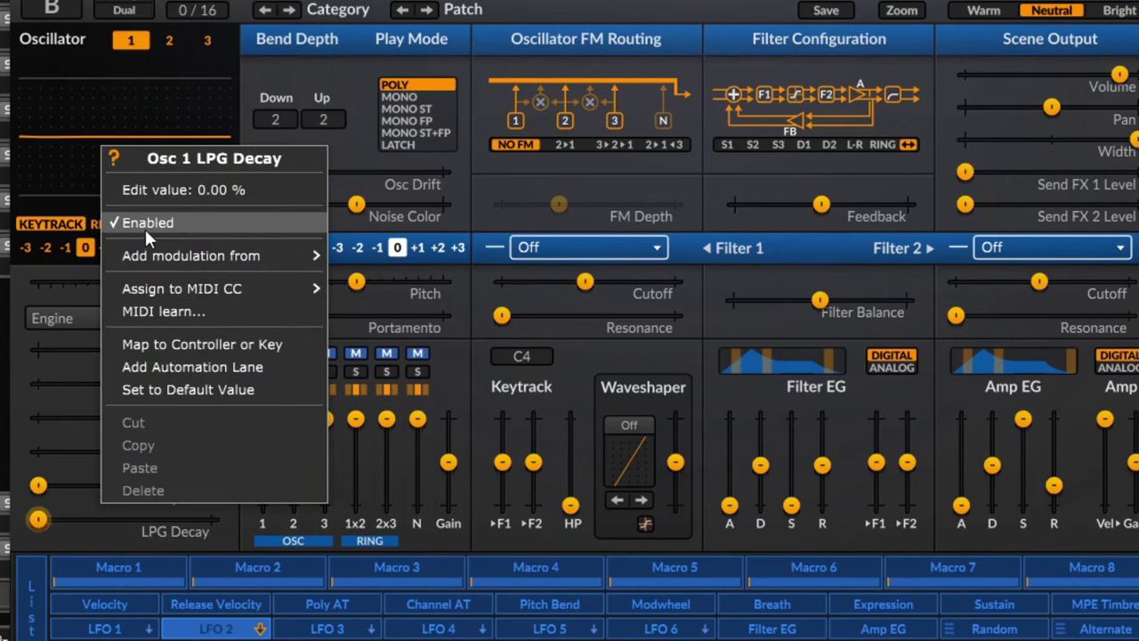
click(64, 519)
drag(64, 518, 151, 518)
mouse_move(47, 490)
mouse_down()
mouse_move(211, 484)
mouse_move(37, 485)
mouse_up()
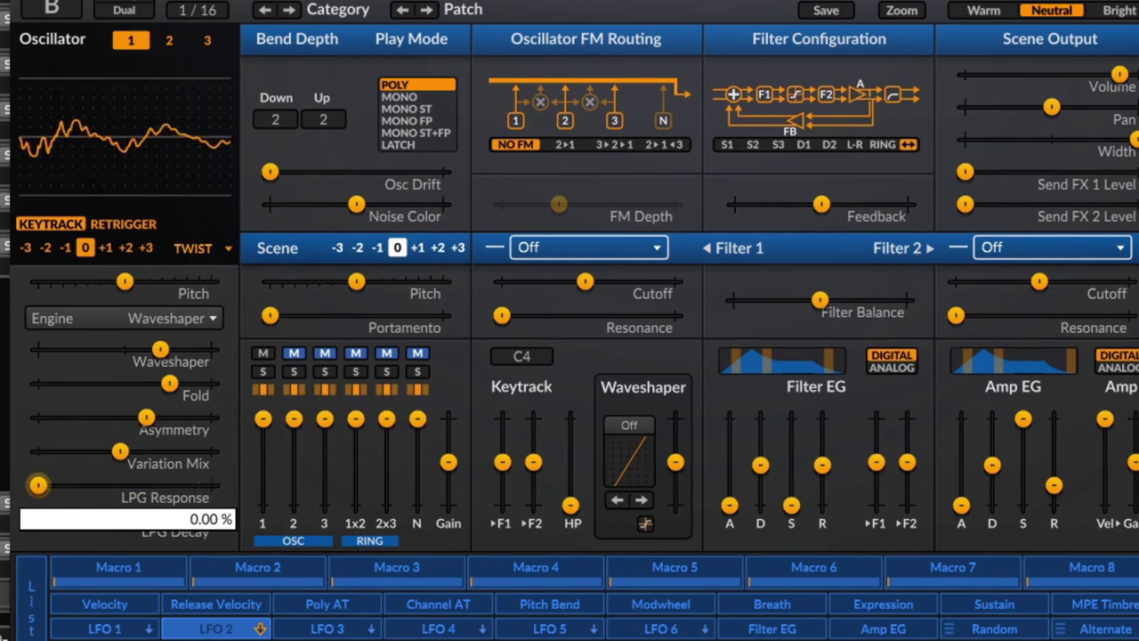
- Try a longer LPG Decay, then set LPG Response to about 28% and LPG Decay moderately above centre
click(159, 519)
drag(159, 518, 193, 518)
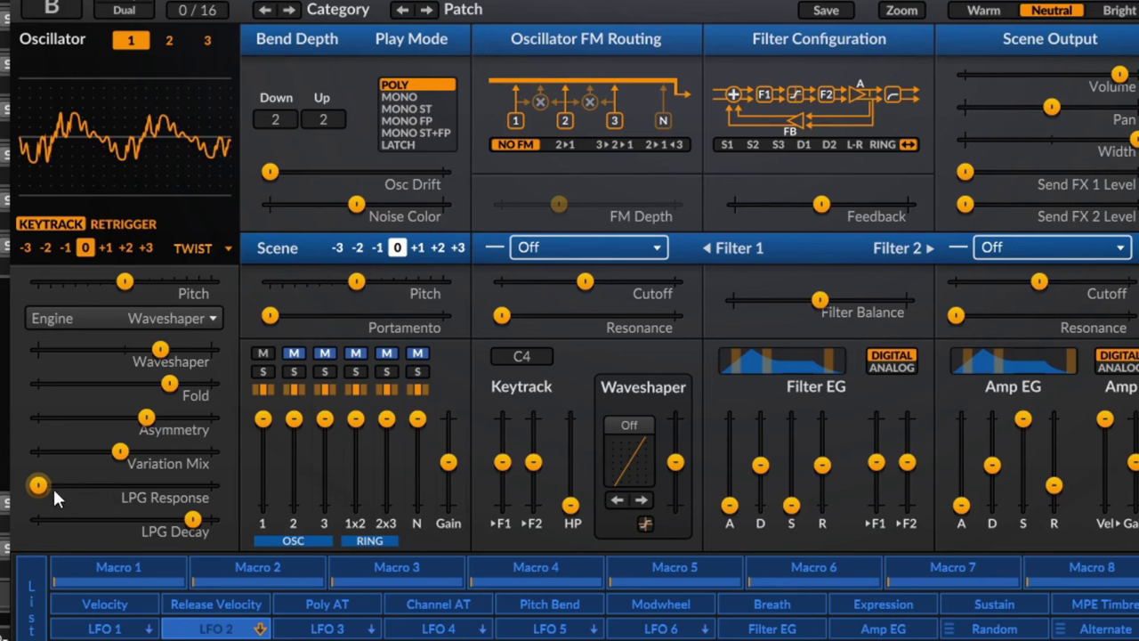
drag(38, 485, 85, 485)
drag(191, 519, 156, 514)
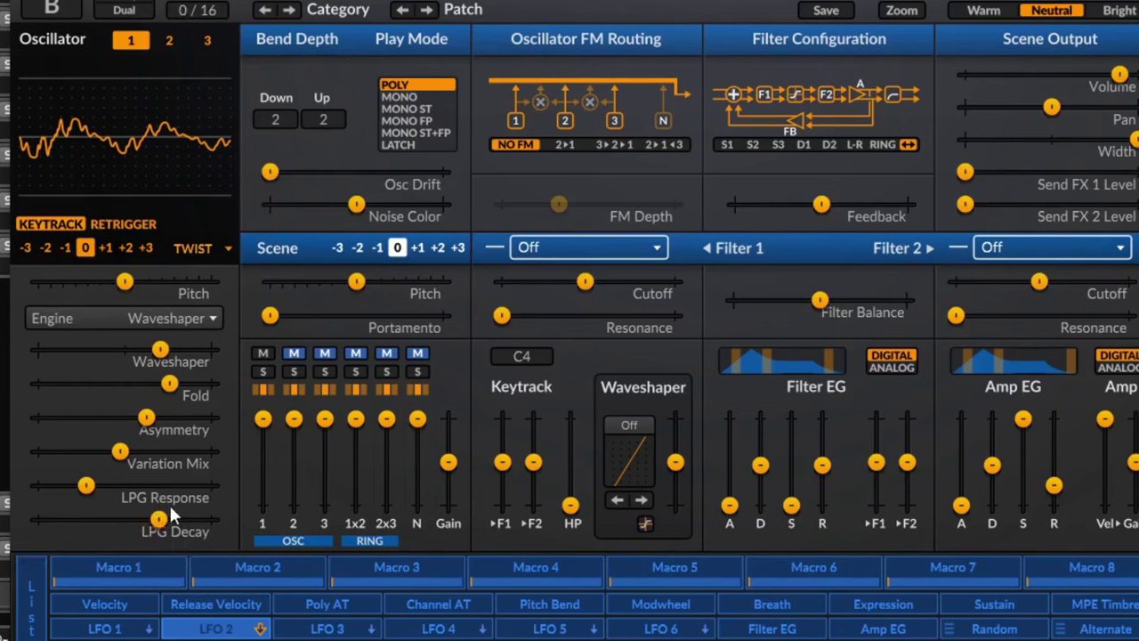
- Switch the Twist engine to 2-Operator FM and set its Ratio to about 63%
click(196, 316)
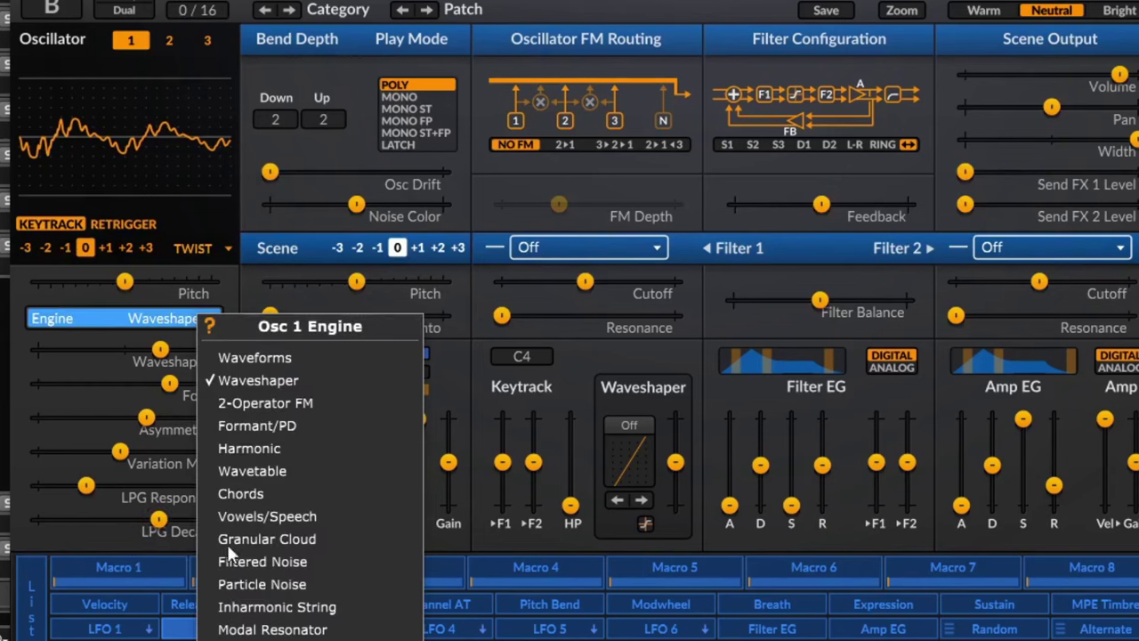
click(330, 404)
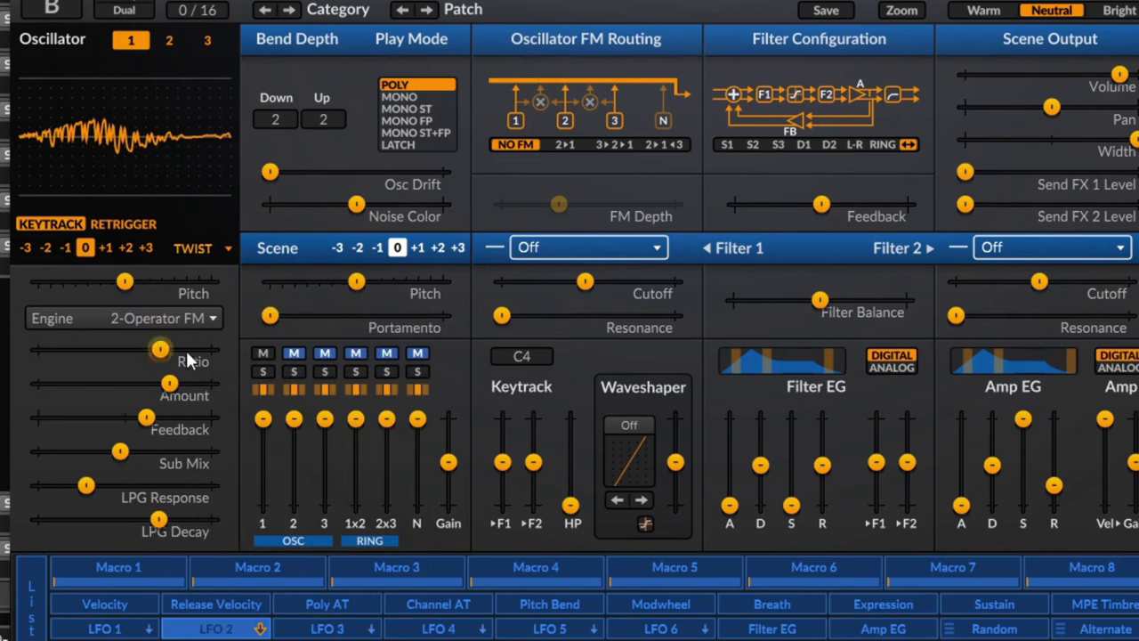
drag(157, 353, 195, 386)
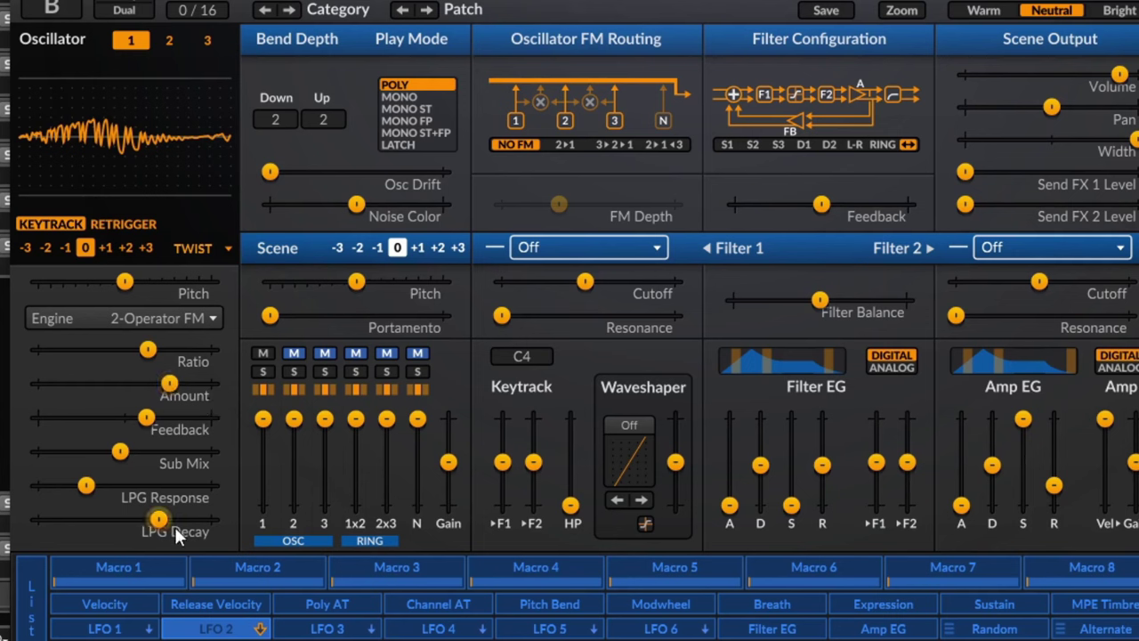
- Lower LPG Decay to minimum and disable the low-pass gate for oscillator 1
drag(159, 530, 36, 526)
right_click(171, 497)
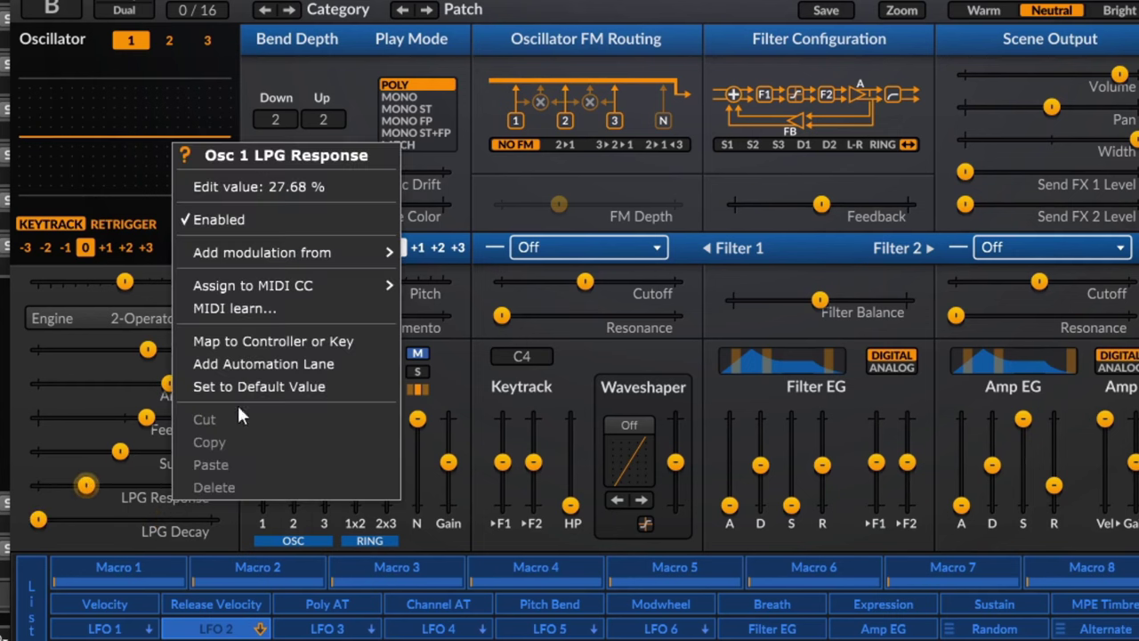
click(263, 219)
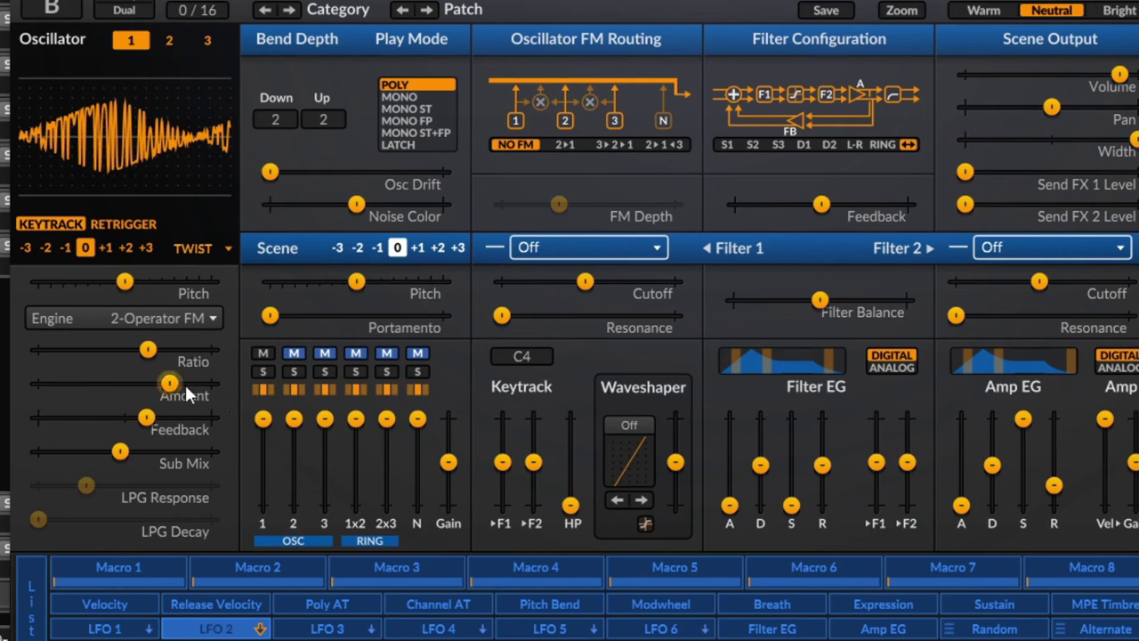
- Centre the FM Ratio and Feedback, set Sub Mix to minimum, and raise Amount well above centre
drag(133, 397, 35, 397)
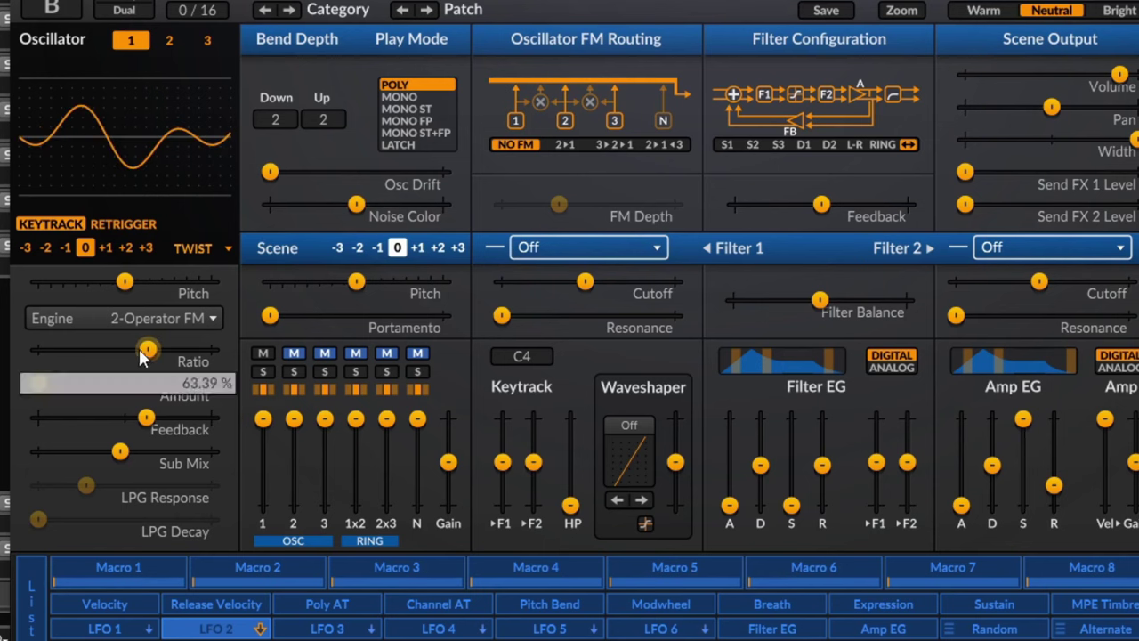
drag(118, 452, 47, 452)
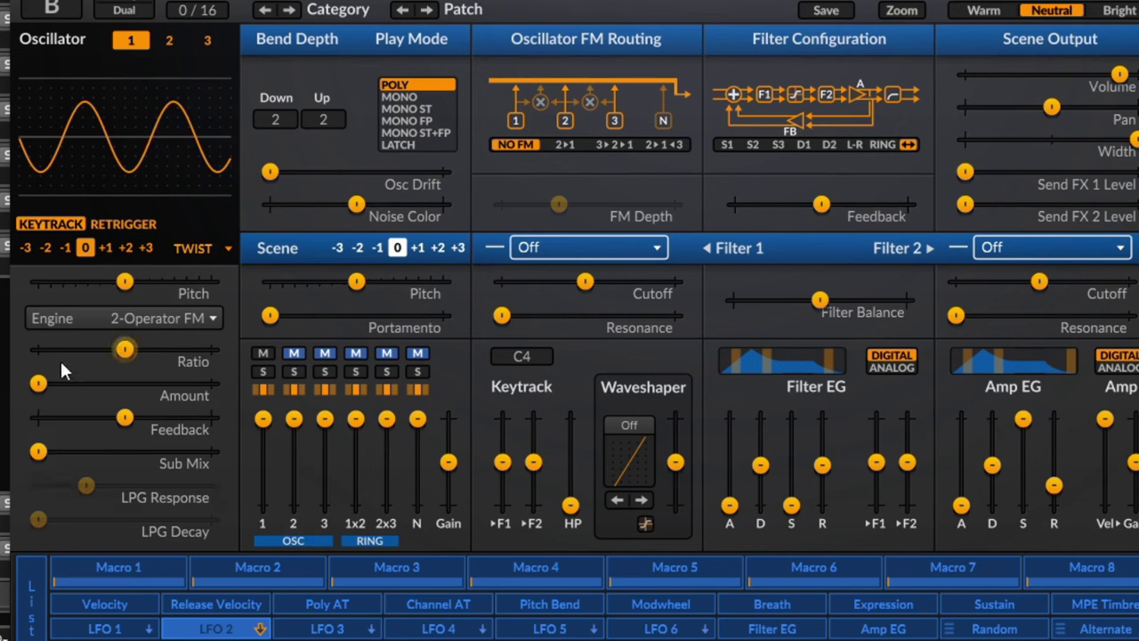
drag(38, 384, 184, 384)
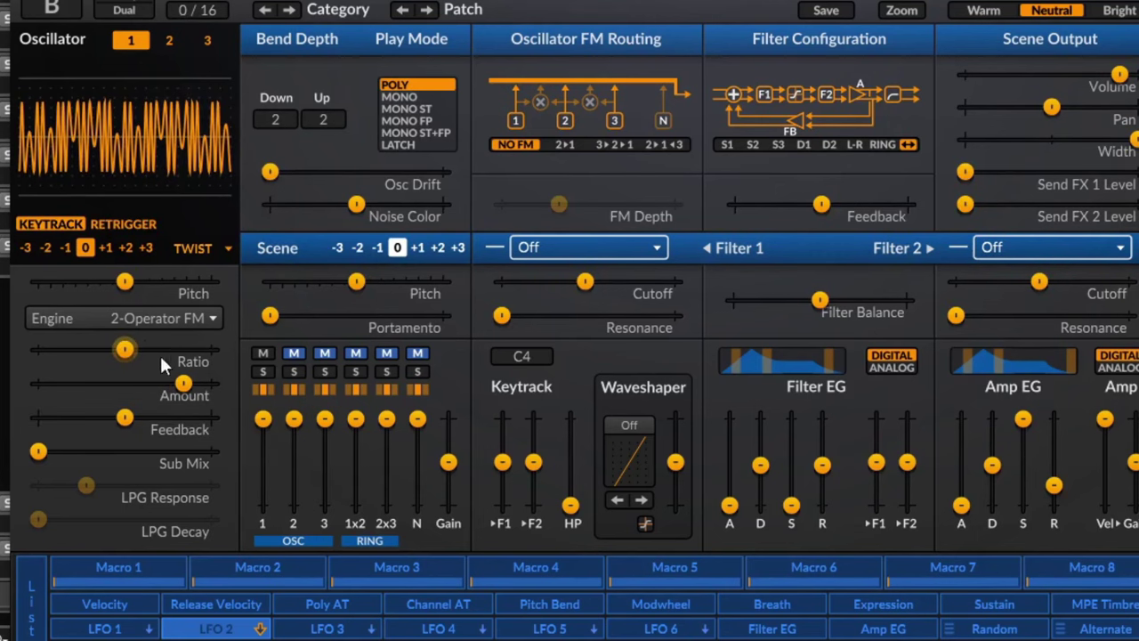
- Sweep the FM Ratio and Feedback below and above their centre settings
drag(125, 350, 81, 349)
drag(153, 350, 178, 350)
drag(123, 427, 72, 416)
drag(148, 416, 167, 417)
- Raise the FM Sub Mix to maximum and bring Amount and Ratio back to about centre
drag(40, 451, 140, 430)
drag(183, 383, 125, 382)
drag(185, 353, 126, 350)
click(127, 350)
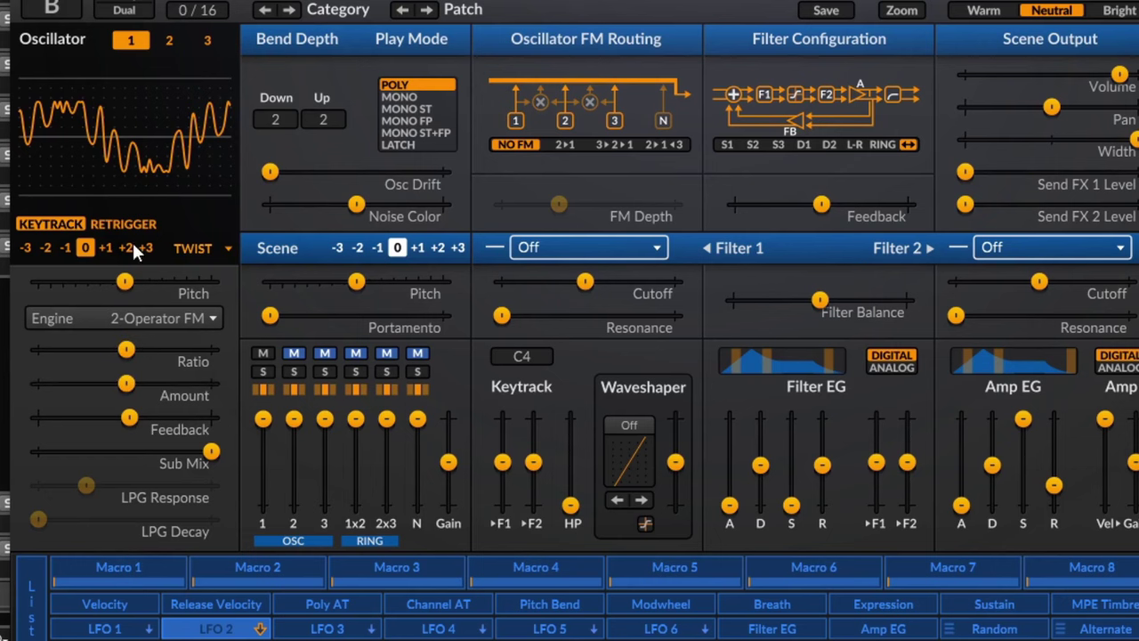
- Switch the Twist engine to Formant/PD, centring Ratio/Type, Formant and Shape with PD Mix at minimum
click(192, 320)
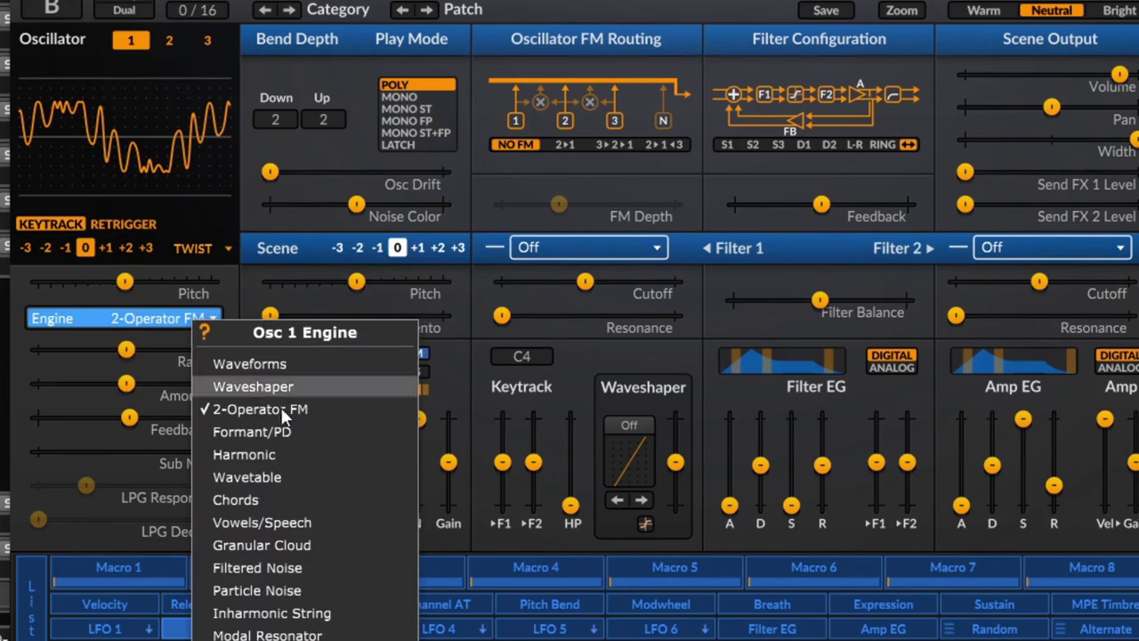
click(283, 431)
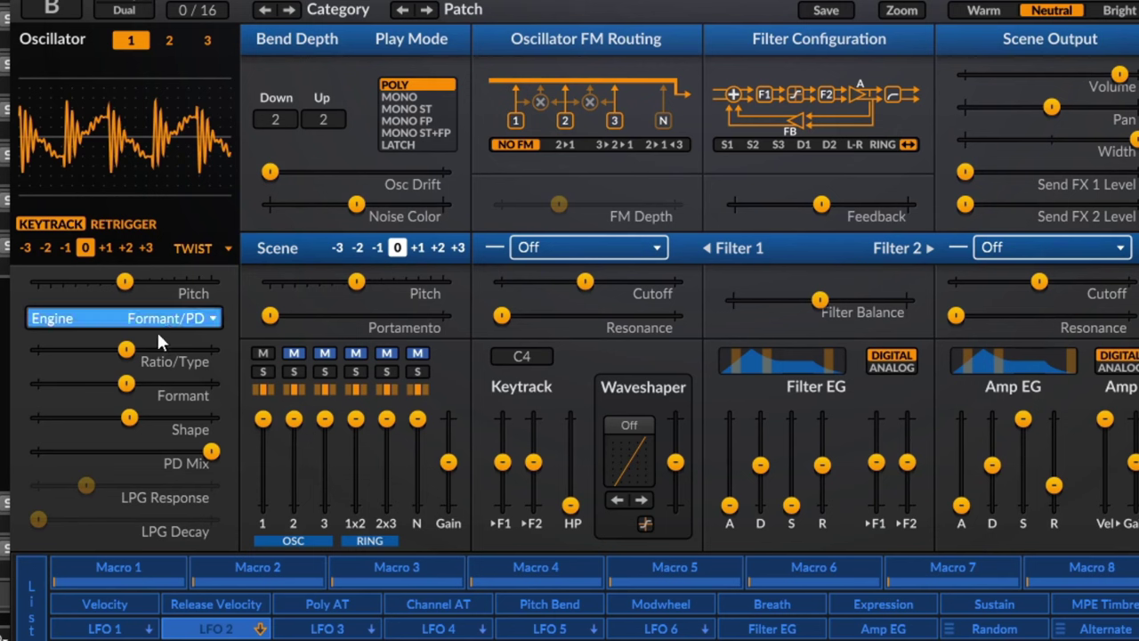
mouse_move(129, 351)
mouse_down()
mouse_move(178, 352)
mouse_move(126, 351)
mouse_up()
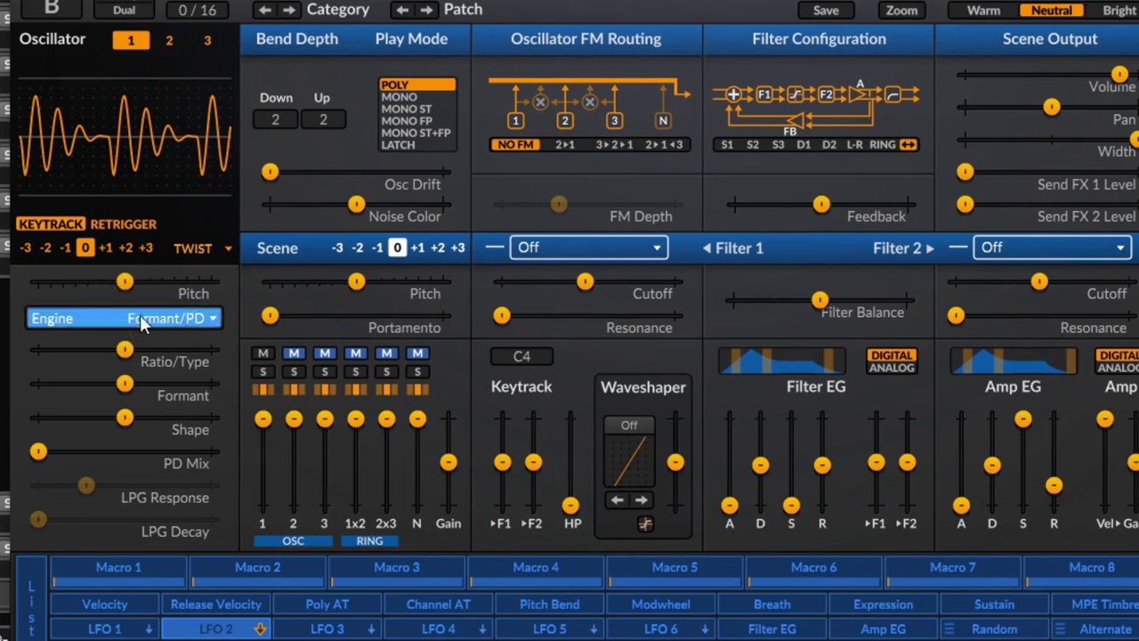
click(211, 423)
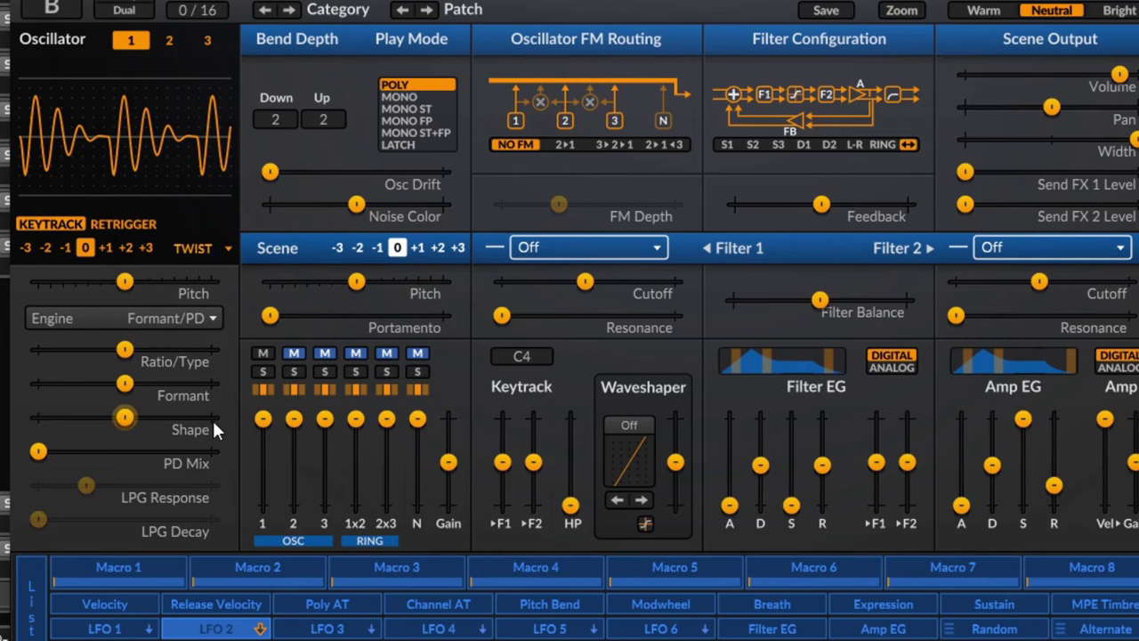
- Raise Ratio/Type well above centre and Formant slightly above centre, keeping PD Mix at minimum
mouse_move(39, 451)
mouse_down()
mouse_move(142, 451)
mouse_move(38, 451)
mouse_up()
drag(132, 354, 180, 350)
mouse_move(125, 388)
mouse_down()
mouse_move(183, 389)
mouse_move(82, 389)
mouse_move(181, 389)
mouse_move(129, 389)
mouse_up()
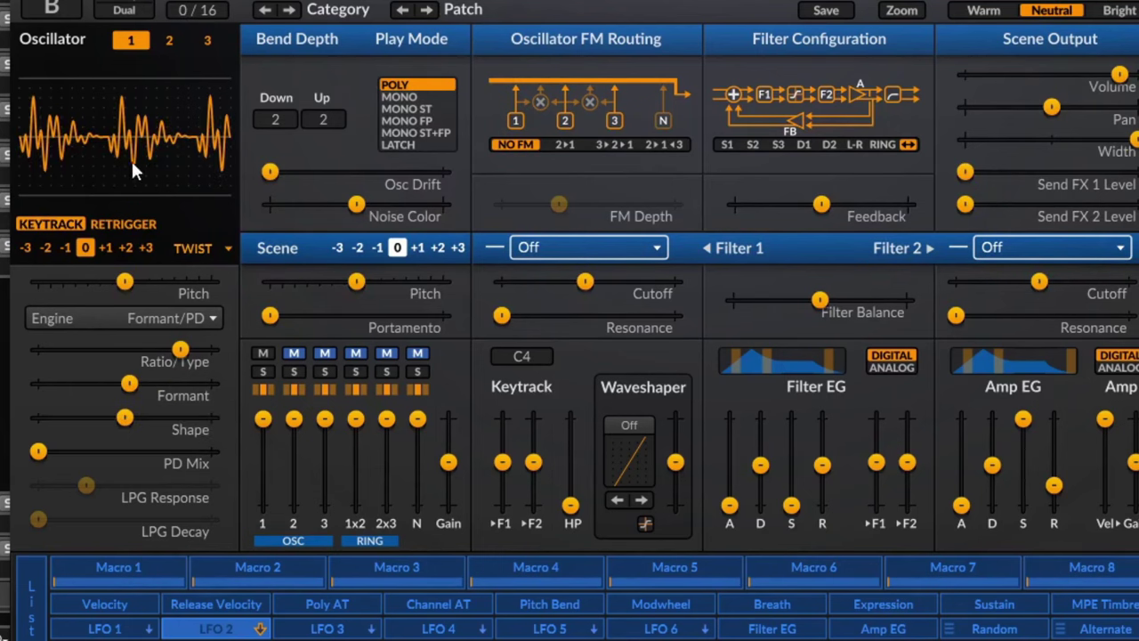
click(210, 252)
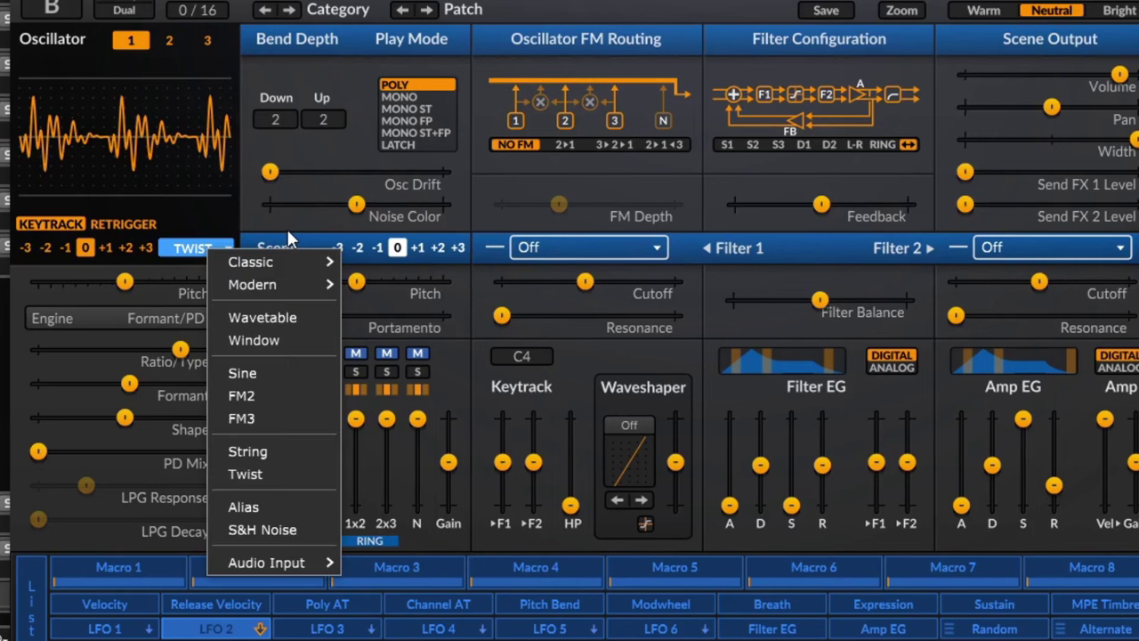
click(99, 311)
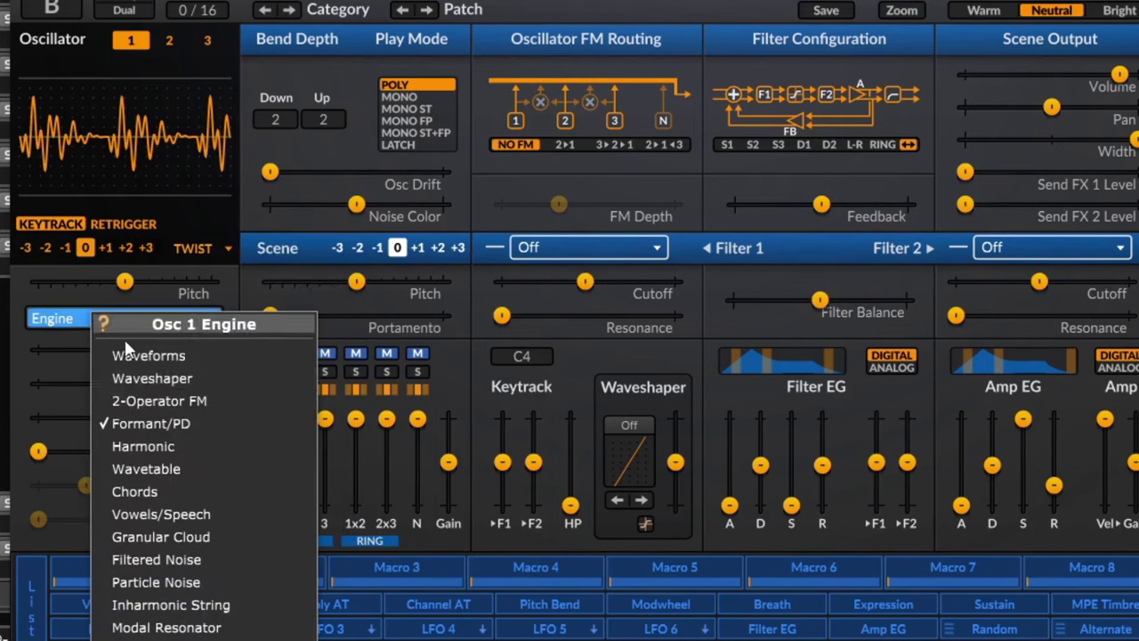
click(134, 389)
- Sweep Formant well below and above centre while lowering Ratio/Type and Shape to well below centre
drag(140, 389, 75, 416)
drag(149, 384, 58, 385)
drag(181, 349, 109, 349)
drag(59, 384, 183, 384)
drag(112, 349, 88, 349)
drag(177, 385, 143, 384)
click(89, 349)
- Sweep Ratio/Type above and back below centre, raise Shape to slightly below centre, and bring Formant to 51.43 %
mouse_move(101, 348)
mouse_down()
mouse_move(123, 349)
mouse_move(94, 349)
mouse_up()
drag(70, 419, 108, 418)
drag(94, 349, 143, 349)
drag(161, 389, 142, 389)
drag(144, 349, 170, 349)
drag(142, 389, 188, 389)
drag(170, 348, 101, 349)
drag(167, 382, 138, 383)
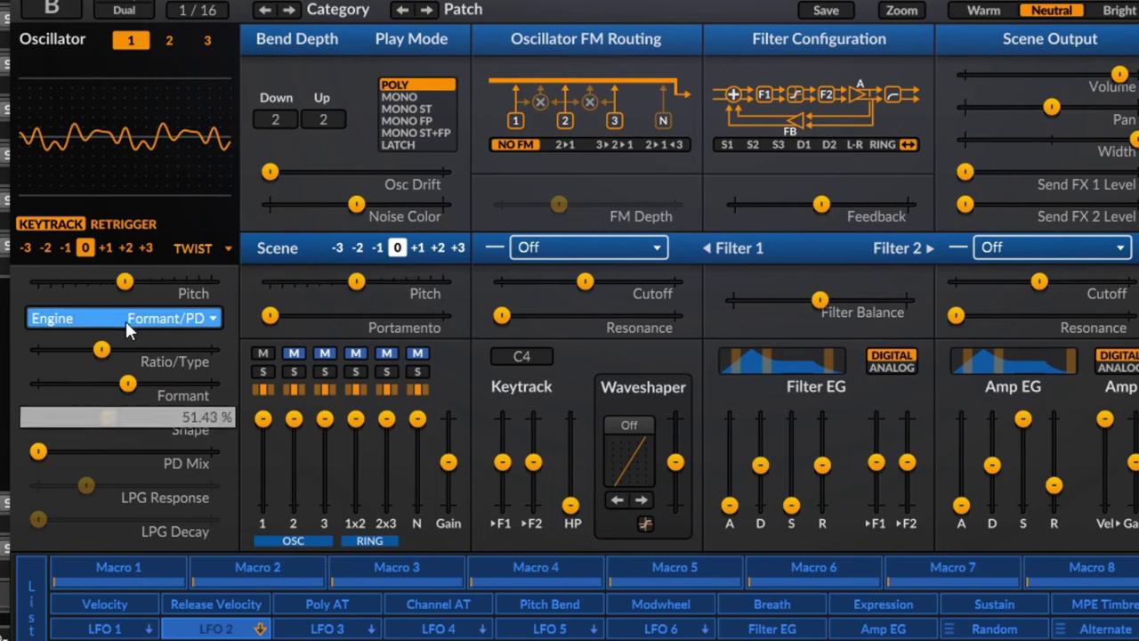
- Lower Formant below centre, raise Ratio/Type through 61.79 % to near maximum, and set Shape slightly above centre
drag(102, 348, 105, 382)
drag(116, 349, 146, 349)
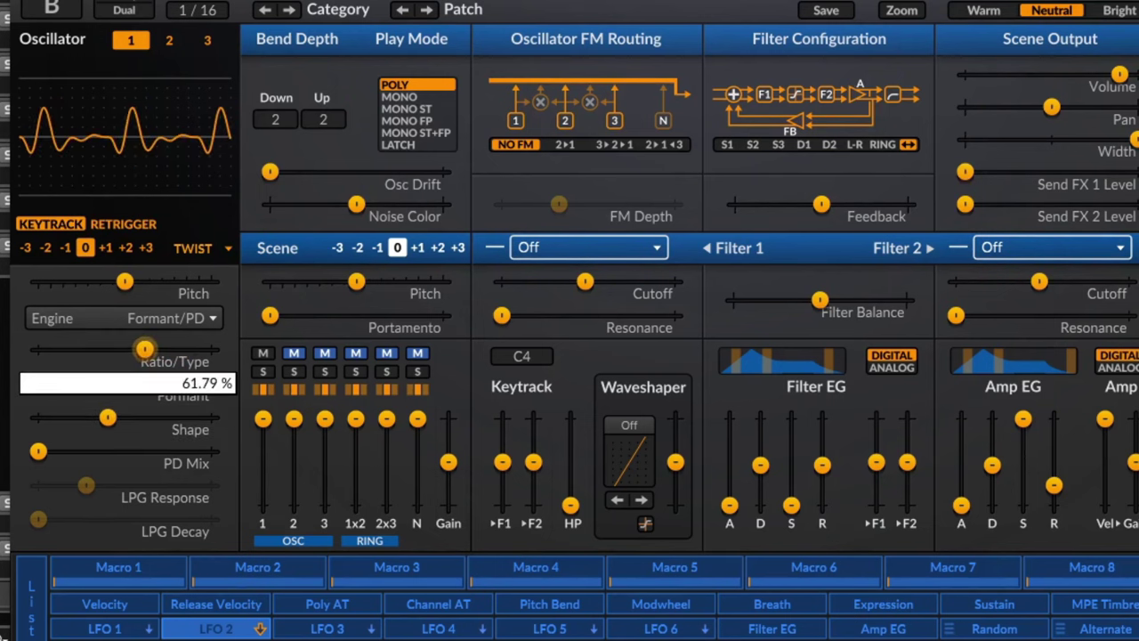
drag(108, 417, 136, 417)
drag(103, 382, 194, 351)
- Switch the Twist engine to Harmonic and raise Organ Mix to maximum
click(198, 322)
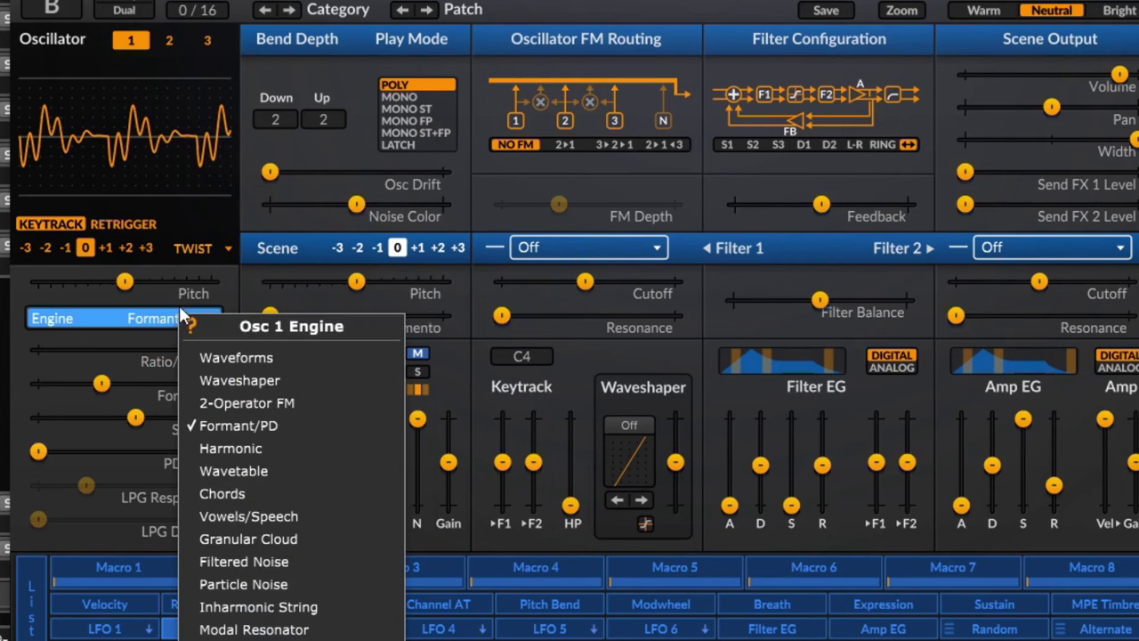
click(257, 454)
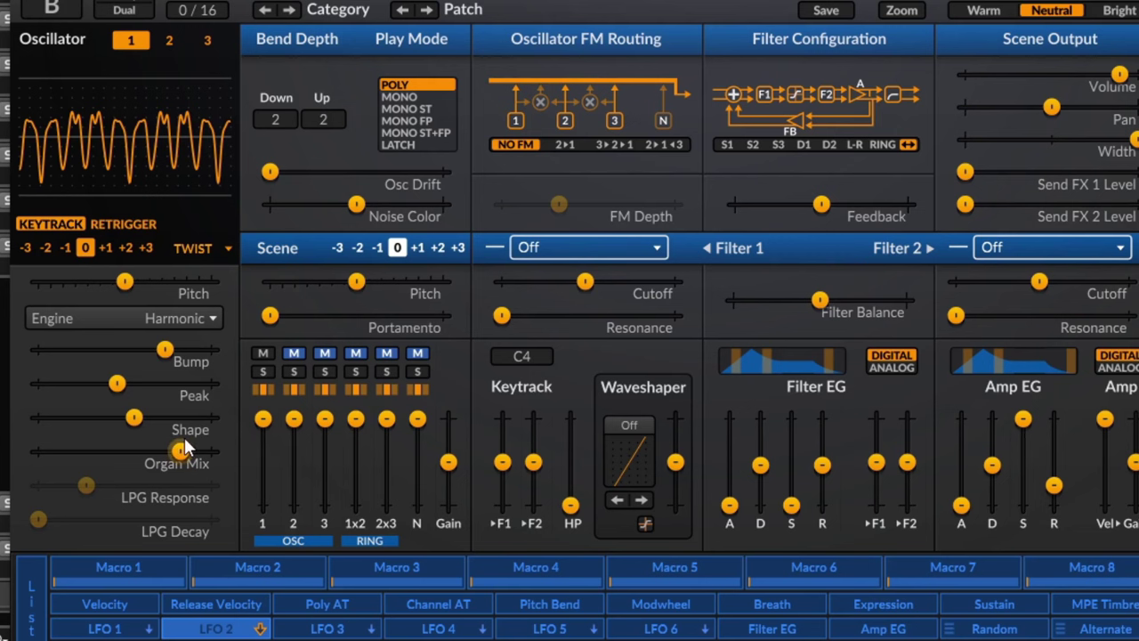
drag(186, 454, 214, 452)
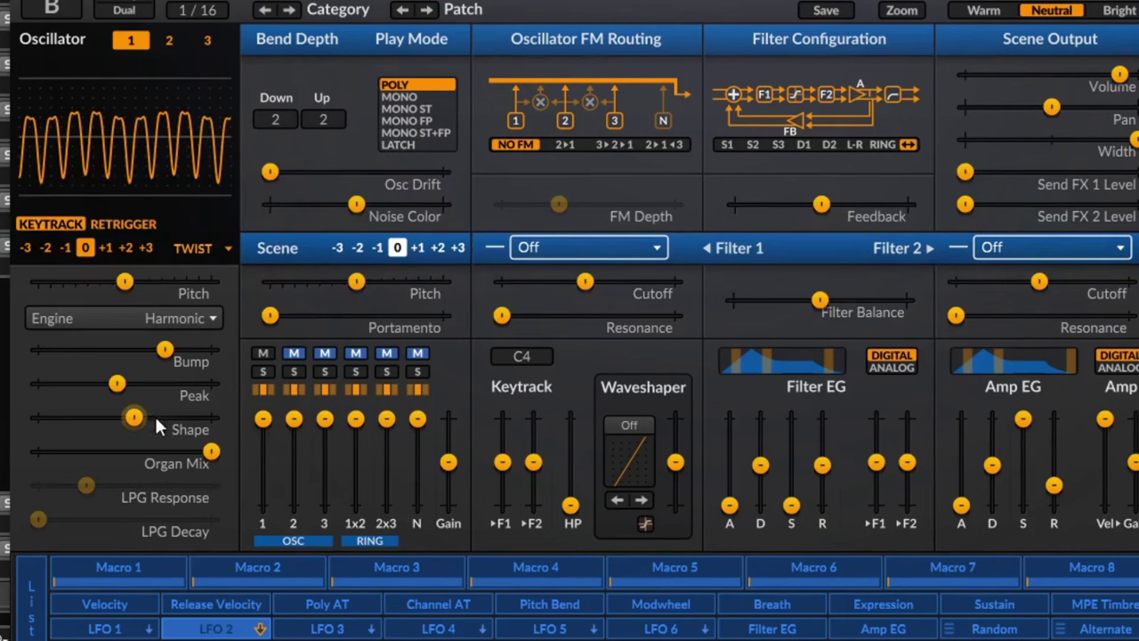
- Sweep Bump up to 85.00 % and down to well below centre, with Peak centred and Shape slightly below centre
drag(116, 383, 142, 349)
mouse_move(134, 425)
mouse_down()
mouse_move(175, 424)
mouse_move(137, 426)
mouse_up()
drag(143, 384, 158, 339)
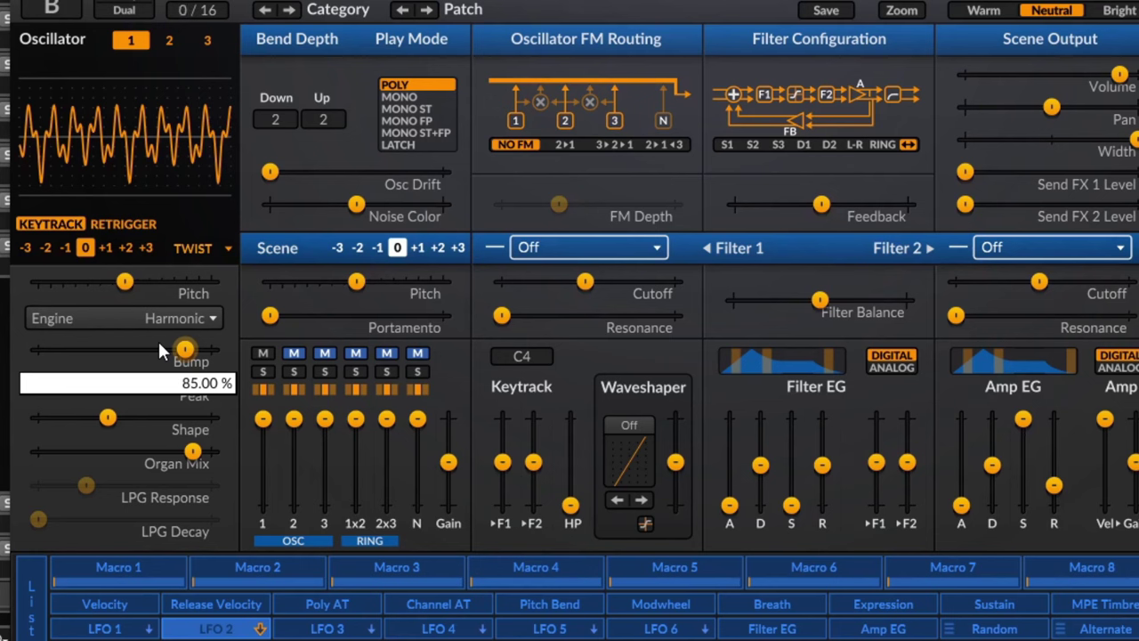
drag(157, 339, 90, 427)
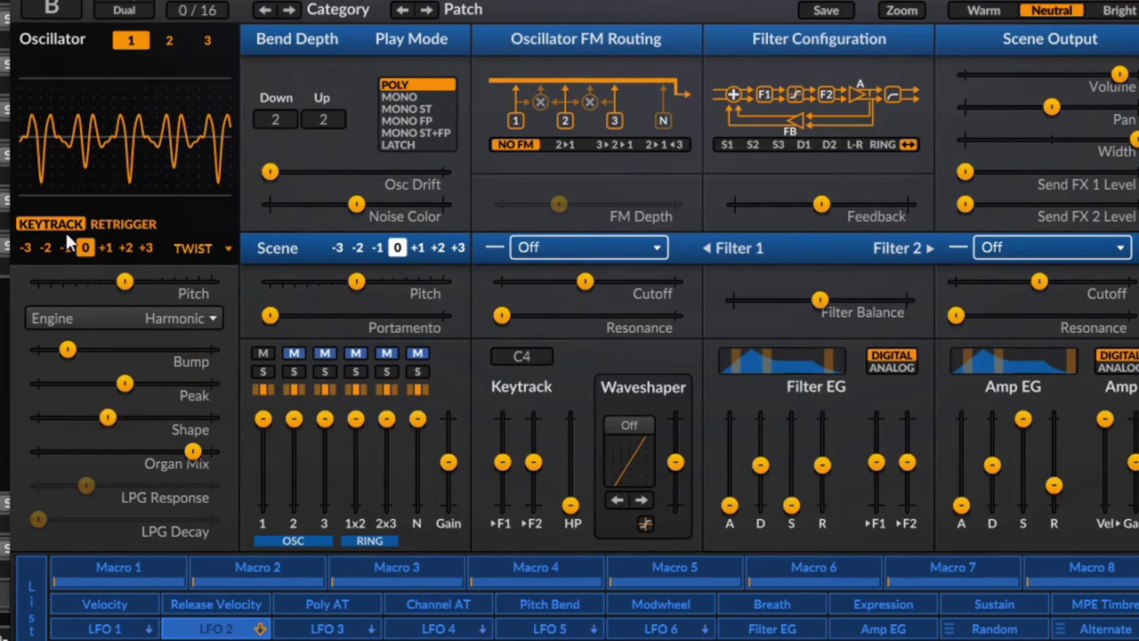
- Vary the Harmonic engine's sliders, ending with Bump and Shape moderately above centre and Peak well below centre
drag(41, 382, 100, 383)
drag(67, 349, 178, 349)
drag(130, 416, 156, 417)
drag(179, 348, 145, 349)
mouse_move(99, 383)
mouse_down()
mouse_move(211, 383)
mouse_move(77, 382)
mouse_up()
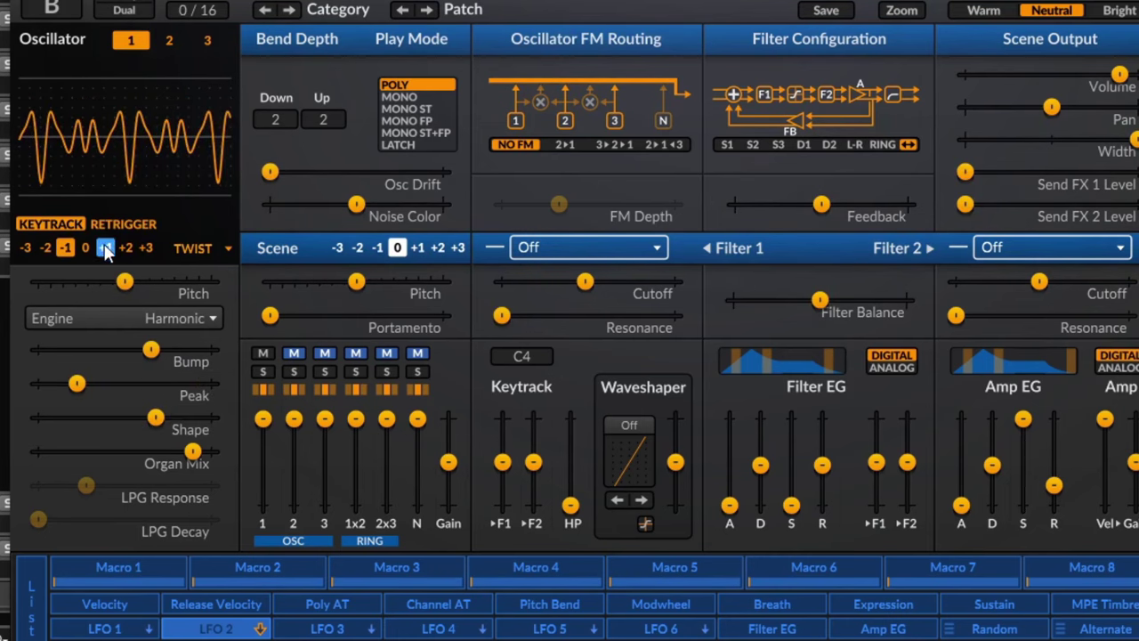
- Switch the Twist engine to Wavetable, bringing Bank near centre, Morph X below centre and Morph Y above centre
click(173, 318)
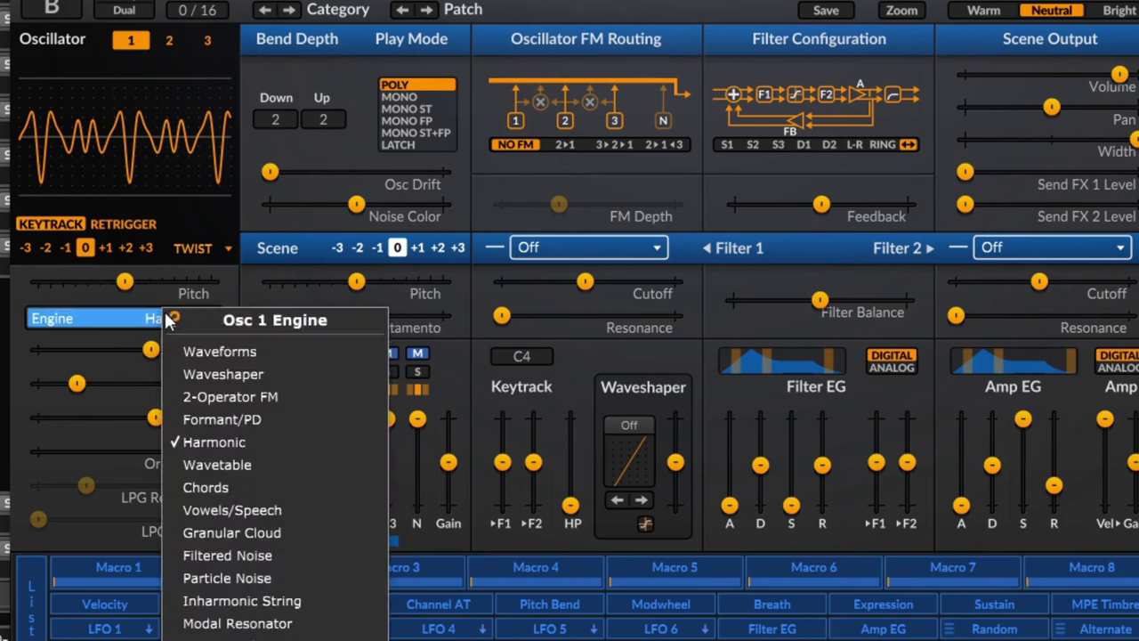
click(252, 464)
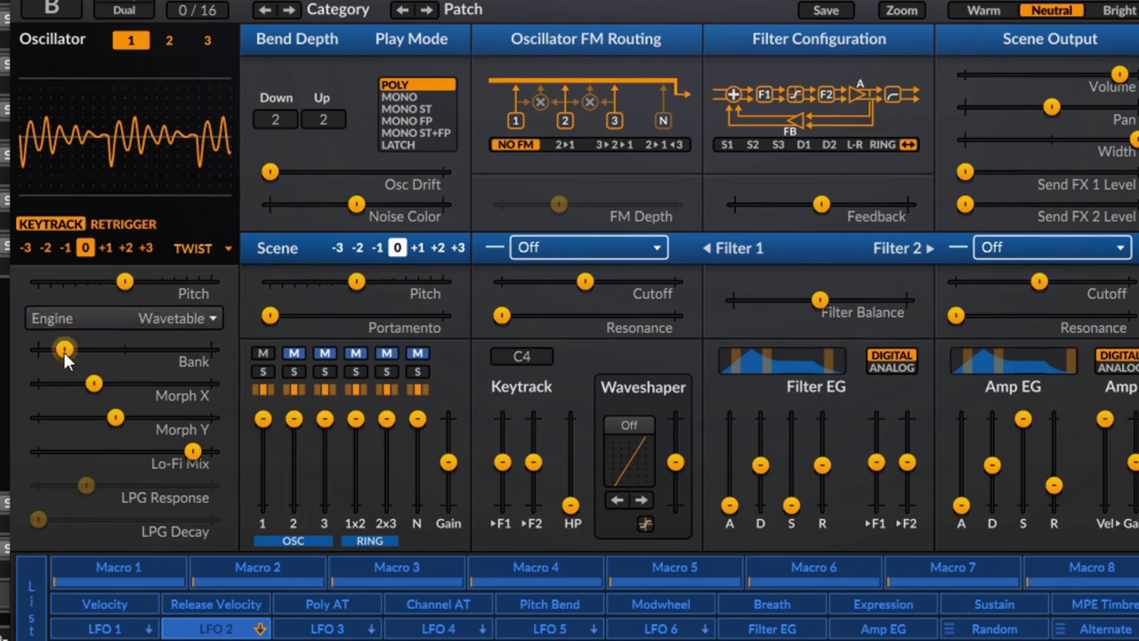
drag(64, 350, 89, 383)
mouse_move(144, 417)
mouse_down()
mouse_move(44, 417)
mouse_move(161, 417)
mouse_up()
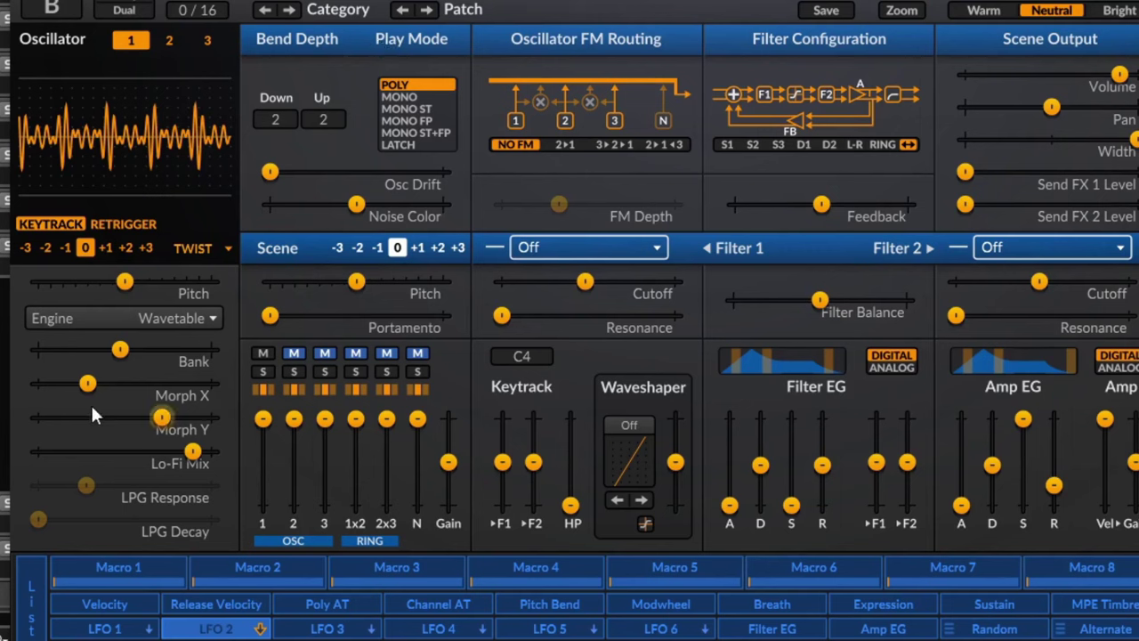
- Lower Bank below centre, sweep Morph X high and down near minimum, set Morph Y slightly above centre, and maximize Lo-Fi Mix
drag(109, 371, 88, 417)
drag(120, 349, 79, 349)
drag(100, 392, 175, 383)
drag(94, 413, 125, 417)
drag(173, 382, 47, 383)
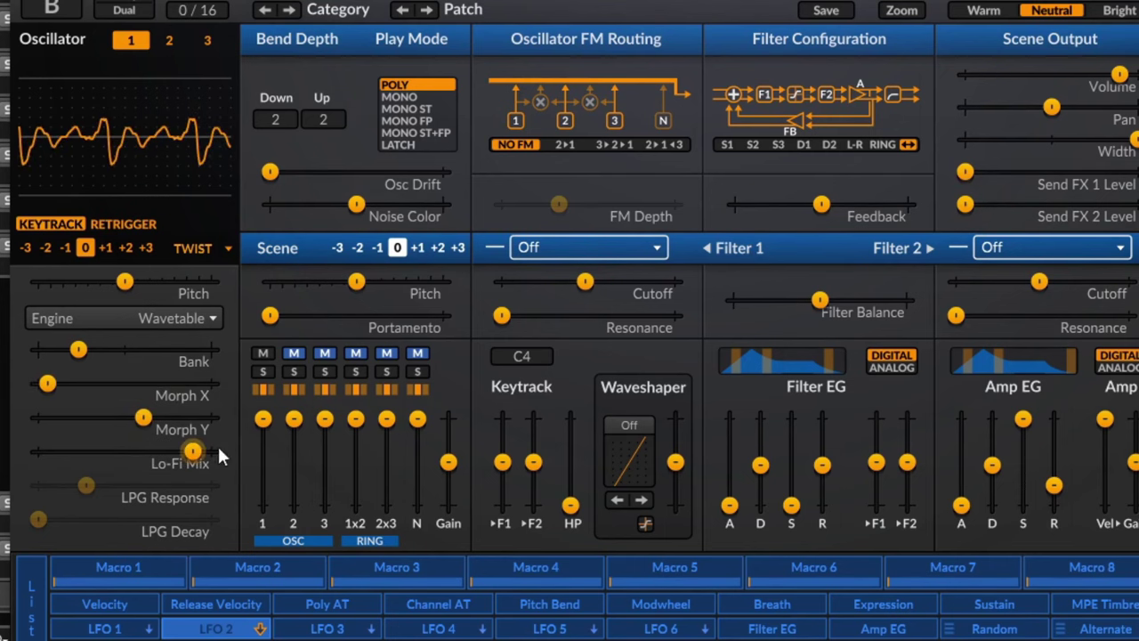
mouse_move(211, 464)
mouse_down()
mouse_move(87, 465)
mouse_move(214, 458)
mouse_move(58, 451)
mouse_move(210, 450)
mouse_up()
- Switch the Twist engine to Chords, setting Root Mix to about centre and chord Type to 5 (12.50 %)
click(211, 248)
mouse_move(293, 258)
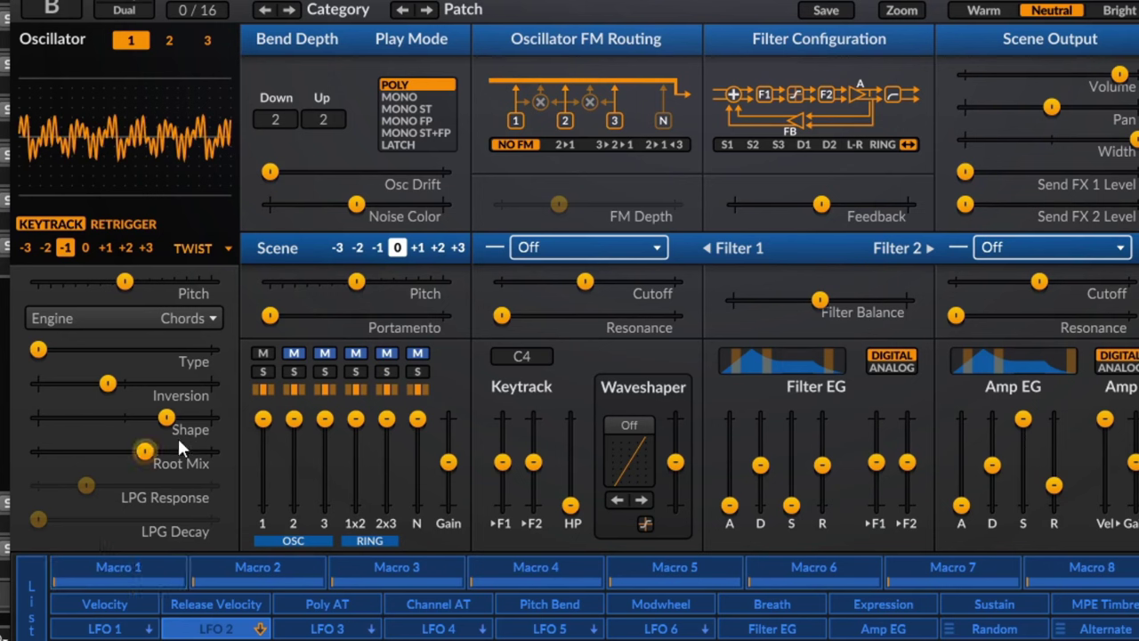
mouse_move(144, 451)
mouse_down()
mouse_move(120, 451)
mouse_move(211, 451)
mouse_move(106, 451)
mouse_move(138, 451)
mouse_move(127, 451)
mouse_up()
drag(38, 349, 60, 349)
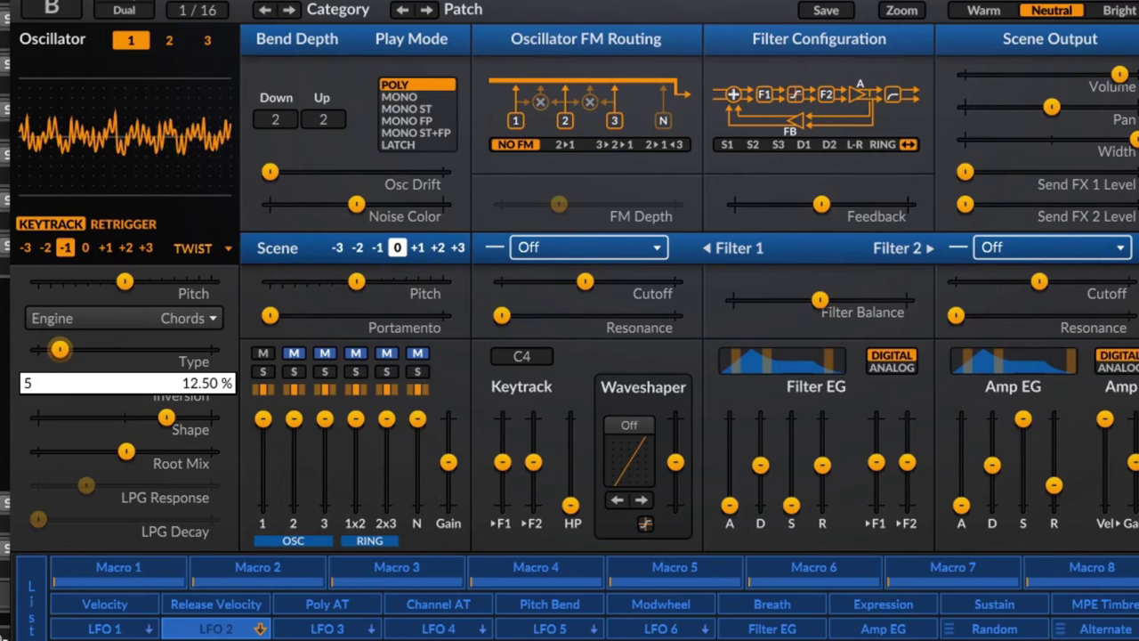
- Sweep the chord Type and Inversion, ending with Type at maximum and Inversion moderately above centre
drag(64, 349, 169, 348)
drag(108, 383, 180, 383)
drag(169, 349, 111, 349)
drag(180, 383, 156, 383)
drag(111, 349, 211, 348)
- Try modulating chord Type over its full range and Inversion with LFO 1, and clear the modulation
click(124, 628)
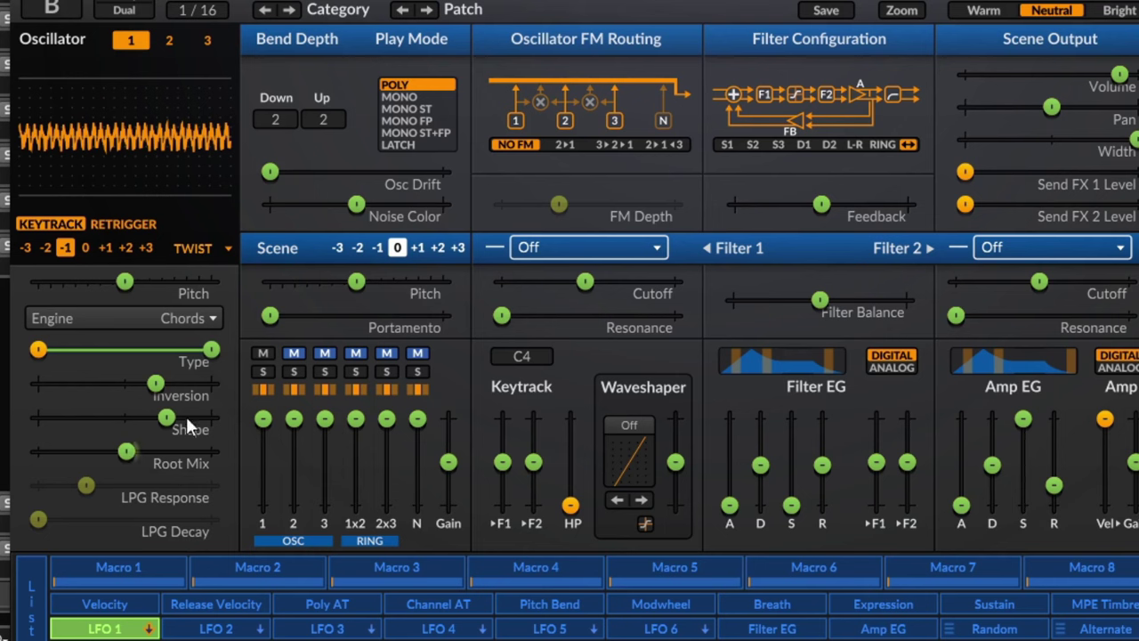
drag(156, 382, 187, 383)
drag(194, 383, 178, 366)
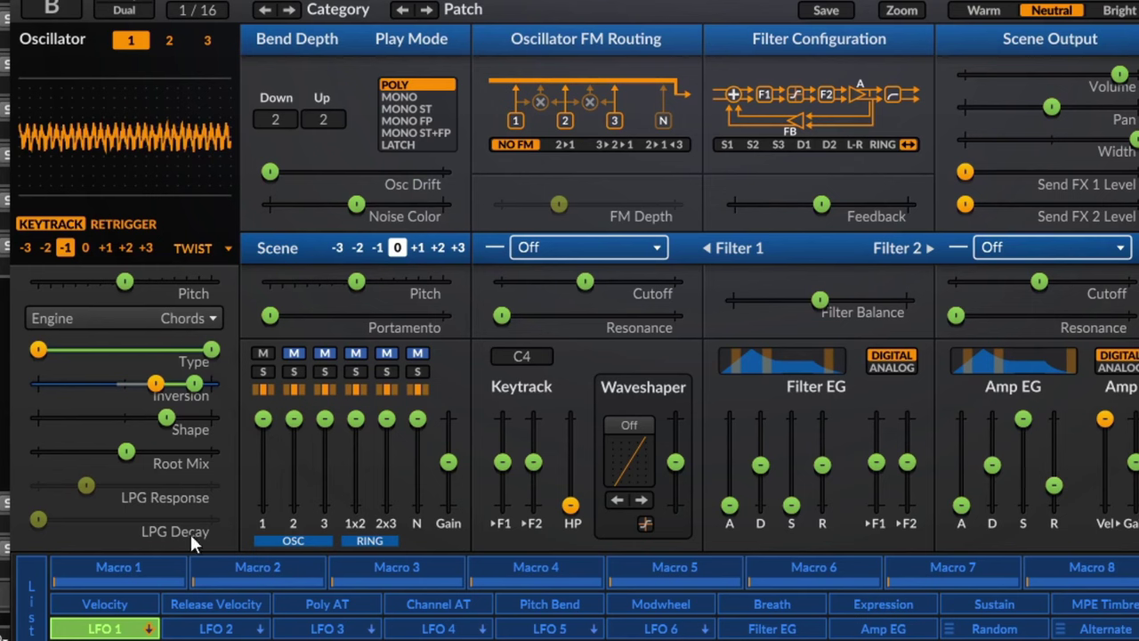
click(260, 373)
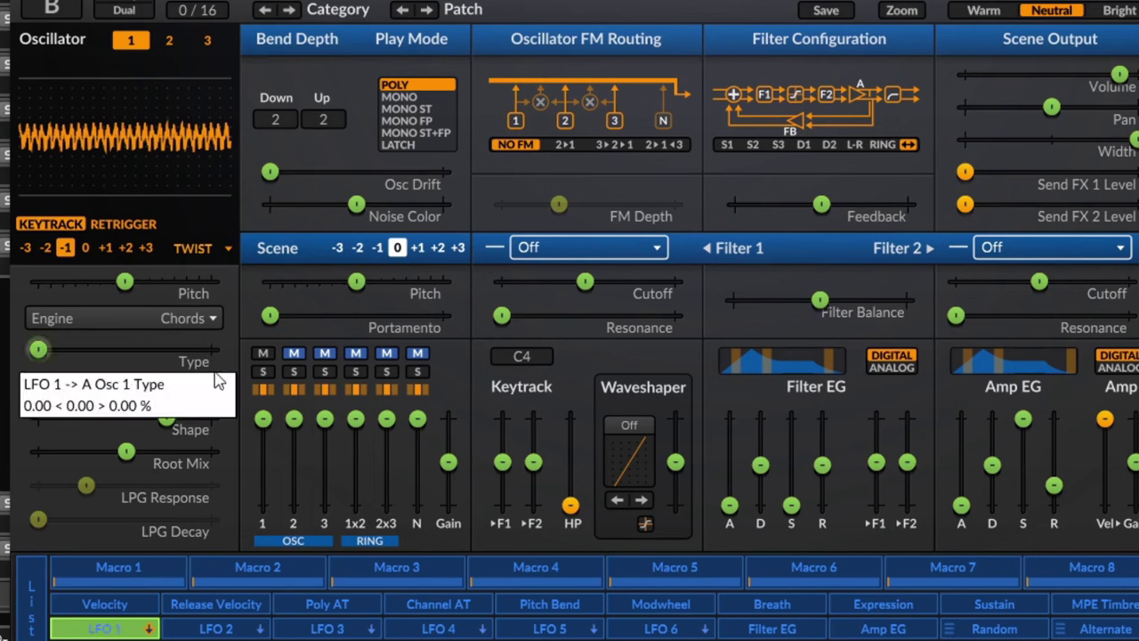
- Switch the Twist engine to Vowels/Speech, with Speak and Segment well below centre and Species and Raw Mix above centre
click(174, 322)
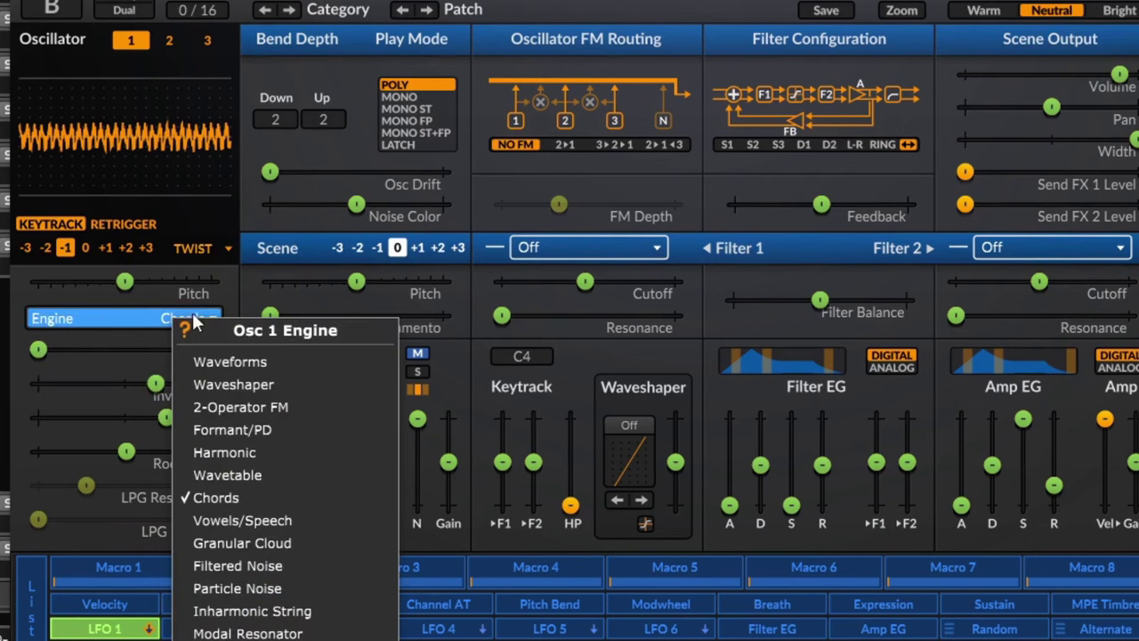
click(267, 520)
drag(40, 348, 76, 348)
mouse_move(157, 385)
mouse_down()
mouse_move(54, 385)
mouse_move(190, 384)
mouse_move(131, 384)
mouse_move(124, 417)
mouse_move(48, 384)
mouse_move(143, 384)
mouse_up()
drag(127, 451, 159, 451)
drag(104, 416, 62, 416)
- Raise Speak to near maximum, sweep Species to moderately above centre, and bring Segment to about centre
mouse_move(77, 348)
mouse_down()
mouse_move(126, 349)
mouse_move(95, 349)
mouse_up()
drag(144, 384, 79, 416)
drag(105, 383, 141, 382)
drag(95, 349, 191, 349)
drag(187, 393, 155, 382)
drag(78, 416, 120, 416)
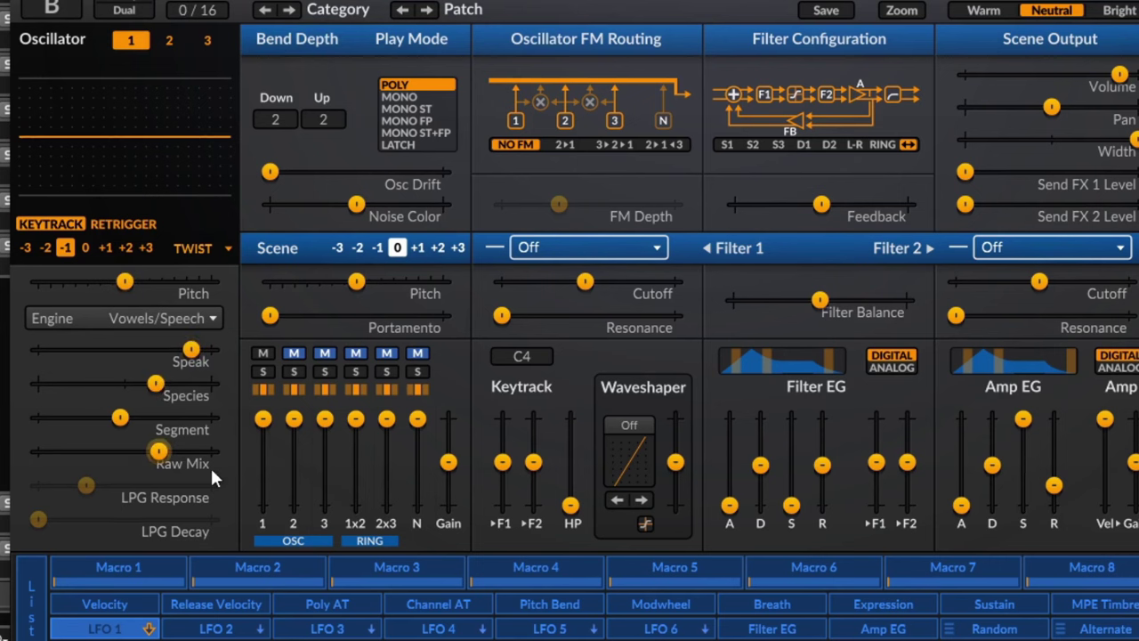
- Switch the Twist engine to Granular Cloud and sweep Sine Mix up to about centre and back to minimum
click(162, 318)
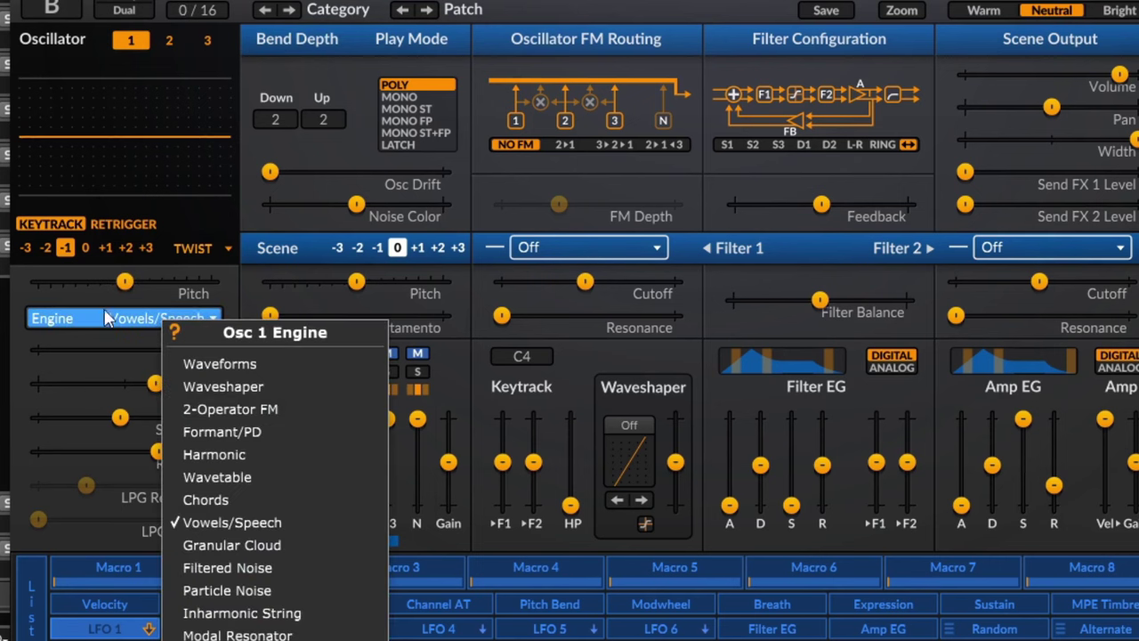
click(256, 546)
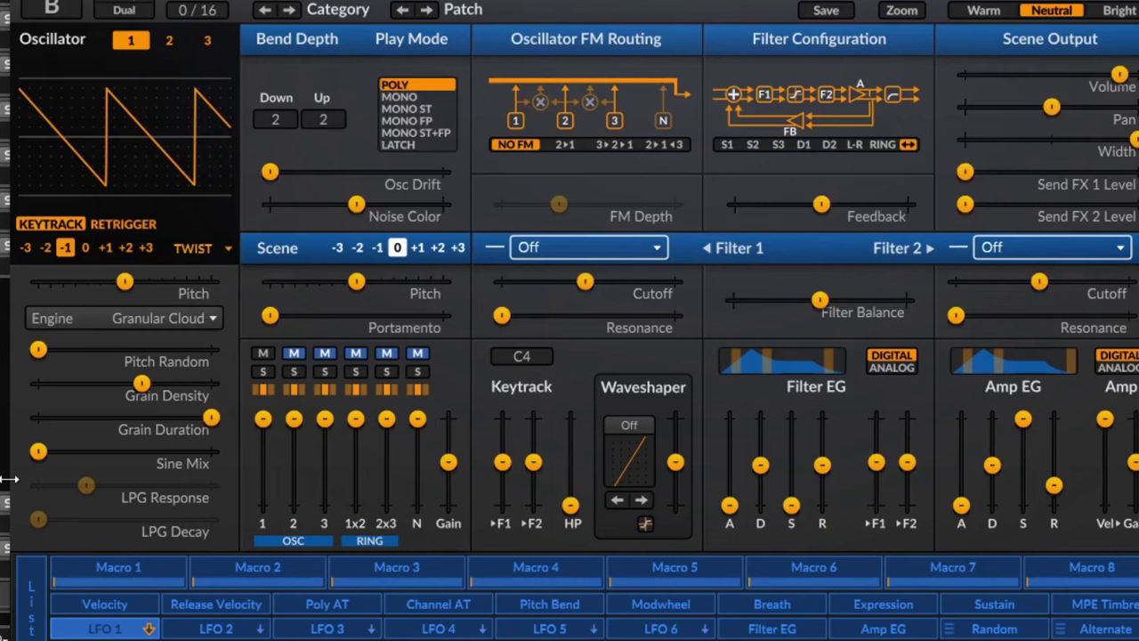
drag(47, 439, 119, 450)
drag(141, 382, 109, 356)
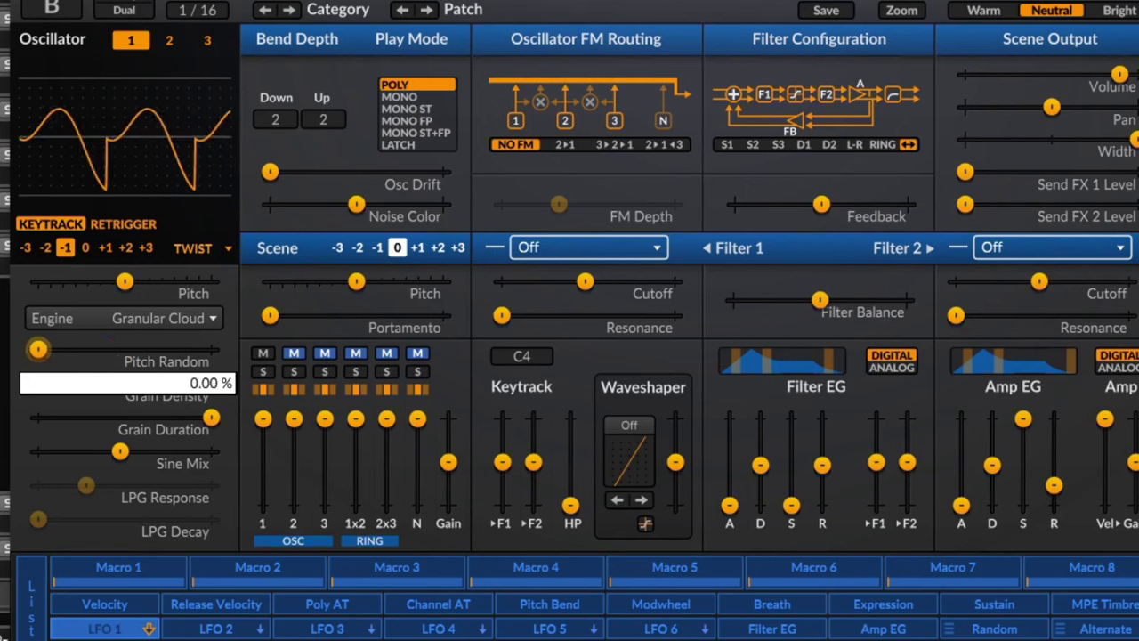
drag(180, 466, 97, 467)
- Set Grain Duration to minimum, lower Grain Density from maximum to 22.50 %, and raise Grain Duration to 23.21 %
drag(142, 382, 38, 418)
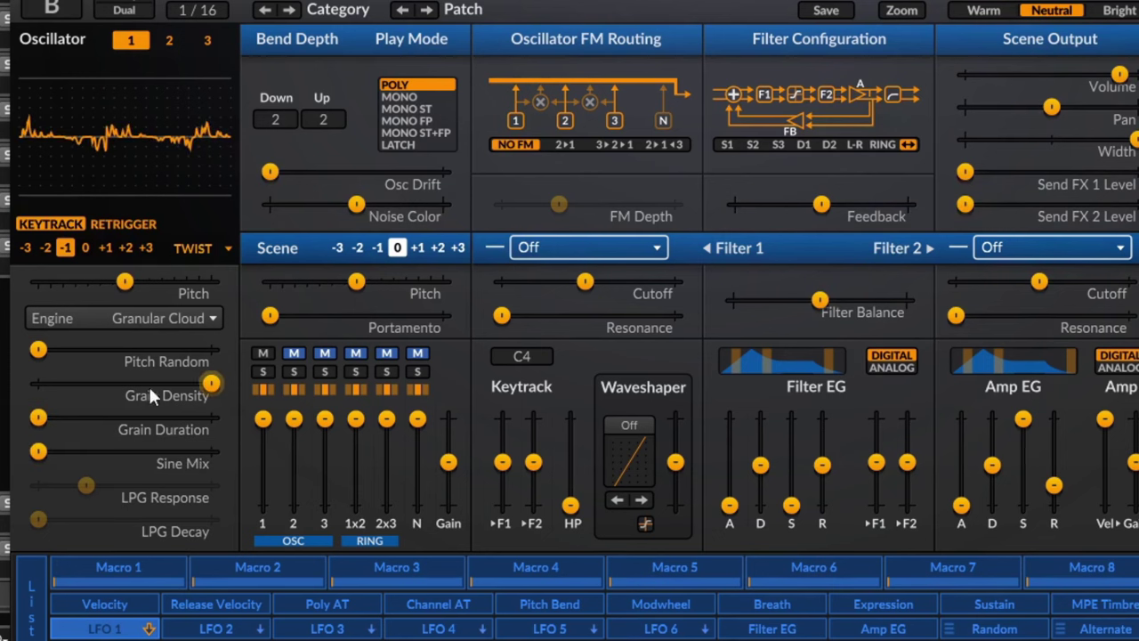
drag(210, 390, 133, 383)
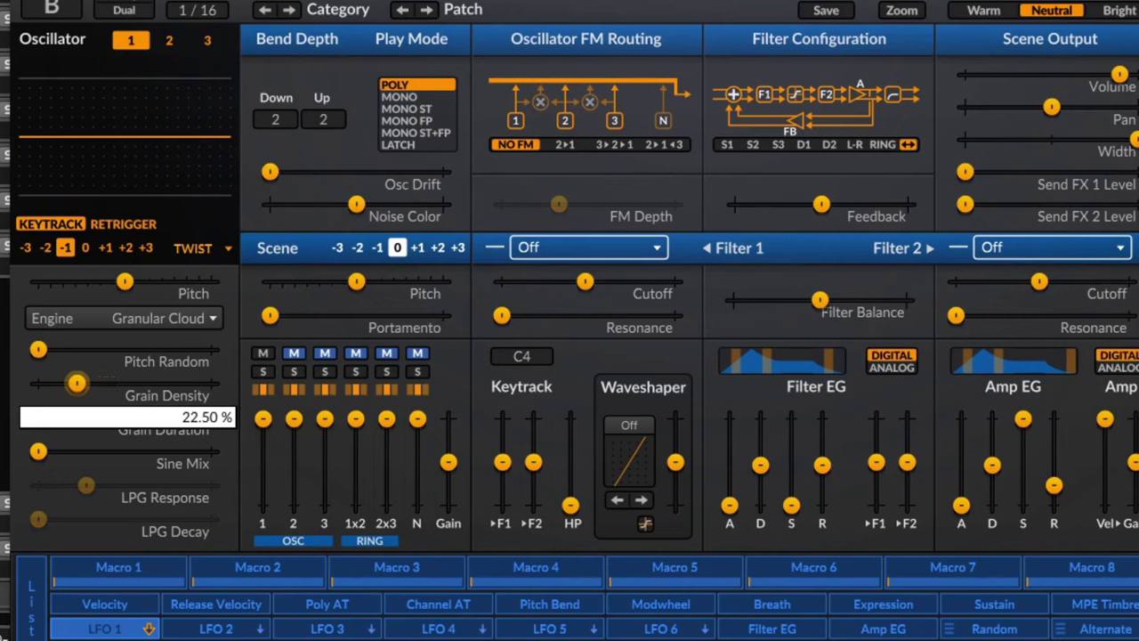
drag(76, 382, 77, 383)
drag(39, 417, 49, 417)
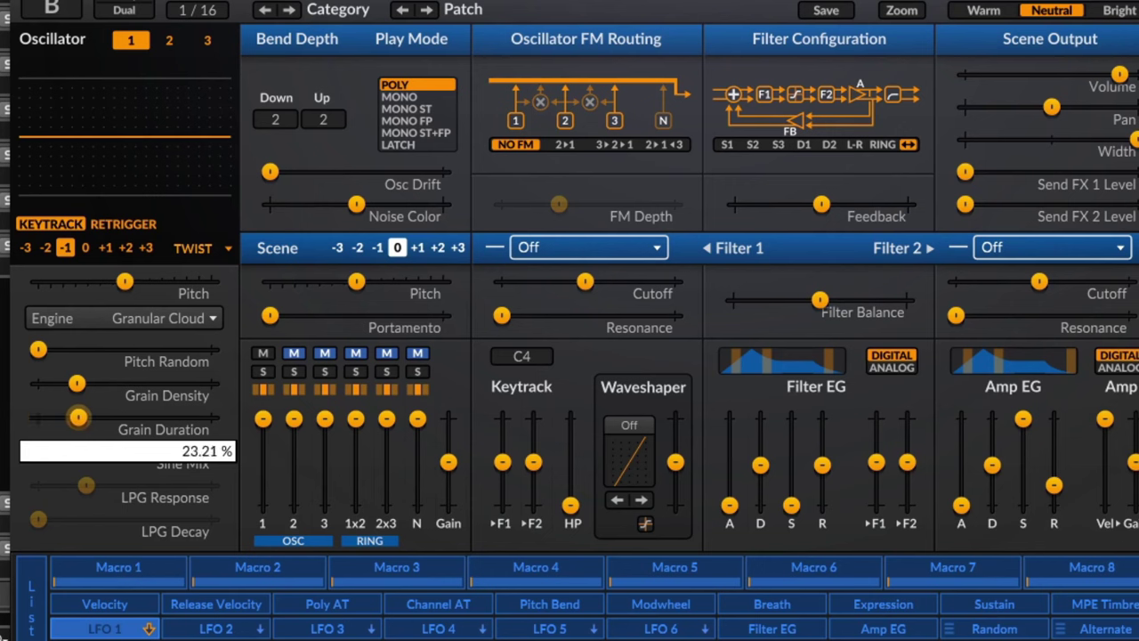
- Raise Grain Duration and Grain Density to maximum and bring Pitch Random up to well below centre
drag(122, 417, 211, 417)
drag(111, 383, 210, 383)
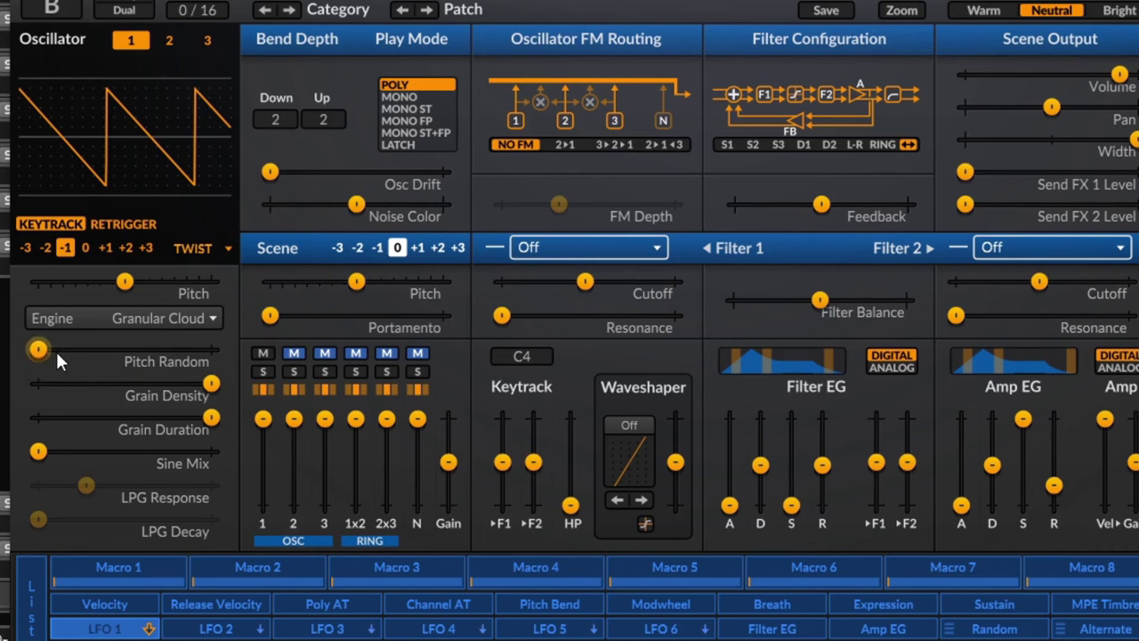
drag(37, 354, 72, 349)
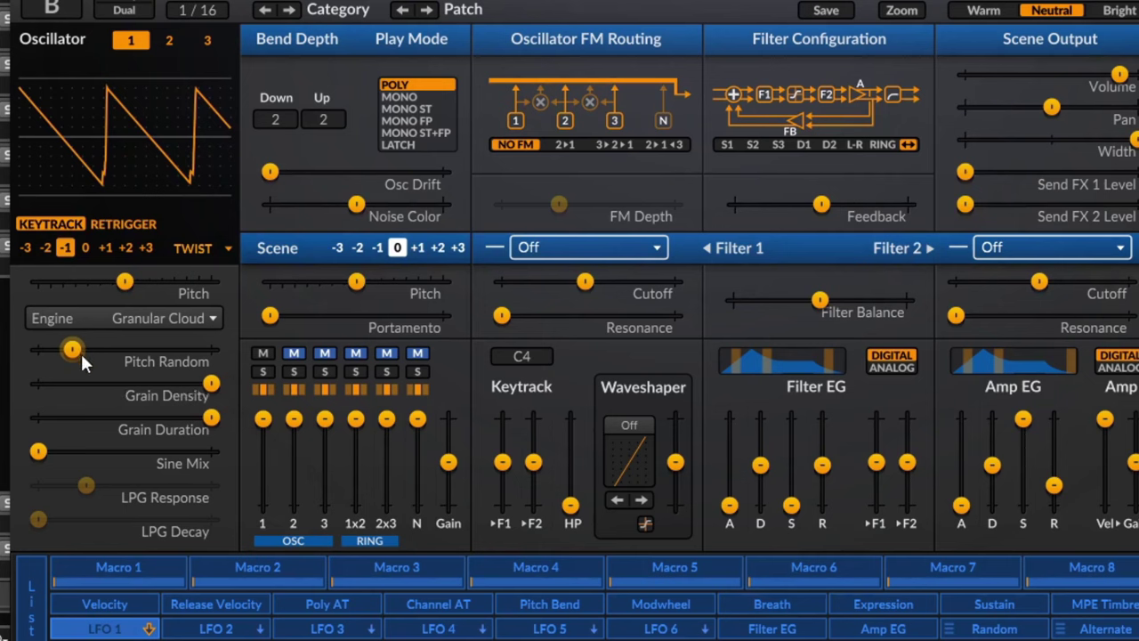
- Raise Pitch Random to maximum, lower Grain Density to minimum, and reduce Grain Duration to well below centre
drag(70, 350, 66, 383)
drag(217, 418, 131, 416)
click(66, 382)
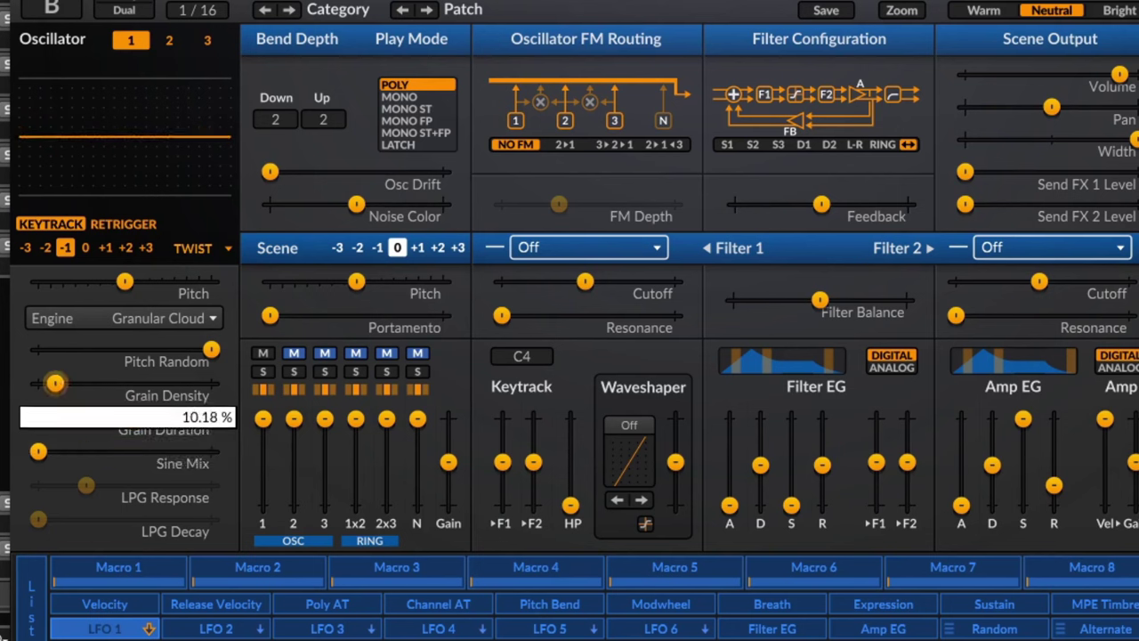
drag(56, 383, 38, 383)
drag(132, 416, 76, 416)
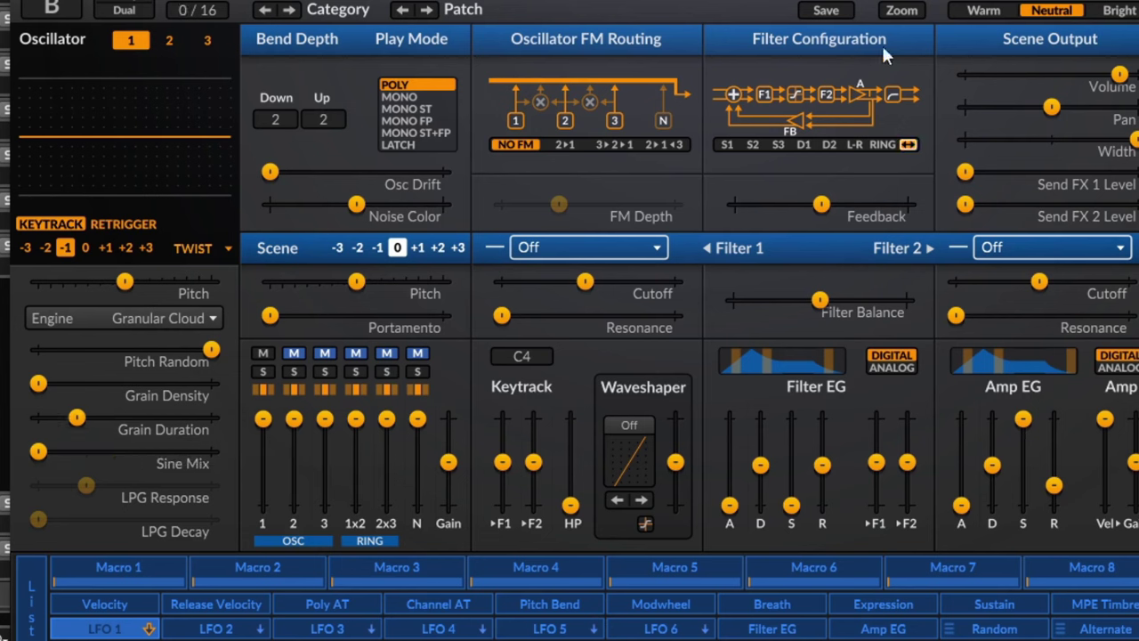
- Switch the Twist engine to Filtered Noise, keeping Type at maximum and bringing Clock Frequency to about centre
click(123, 324)
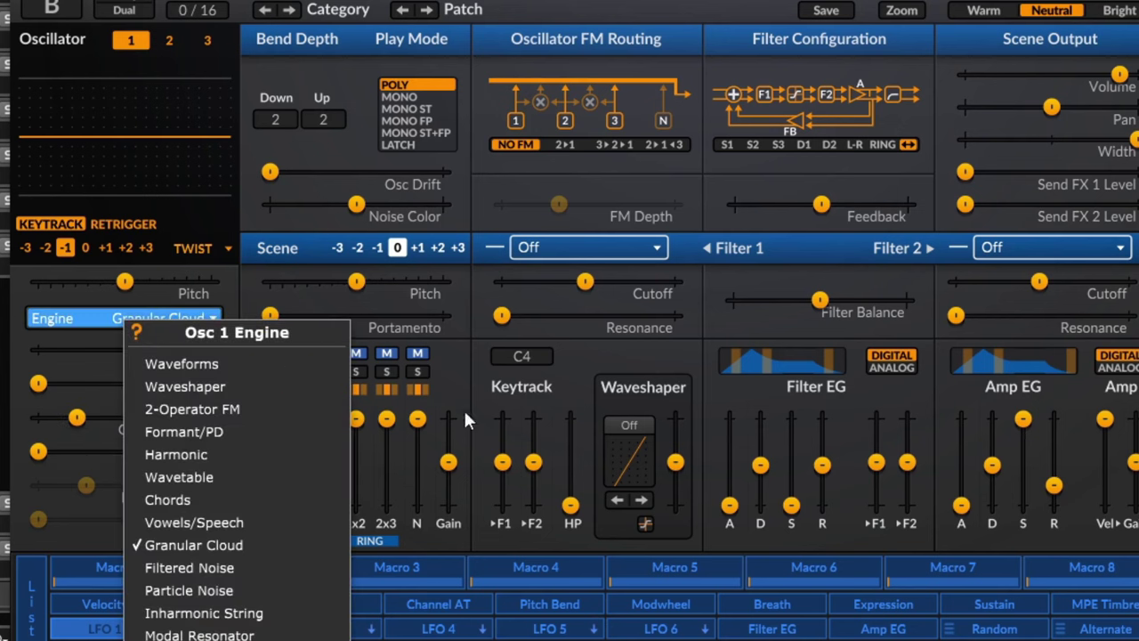
click(236, 567)
click(211, 351)
drag(213, 352, 123, 383)
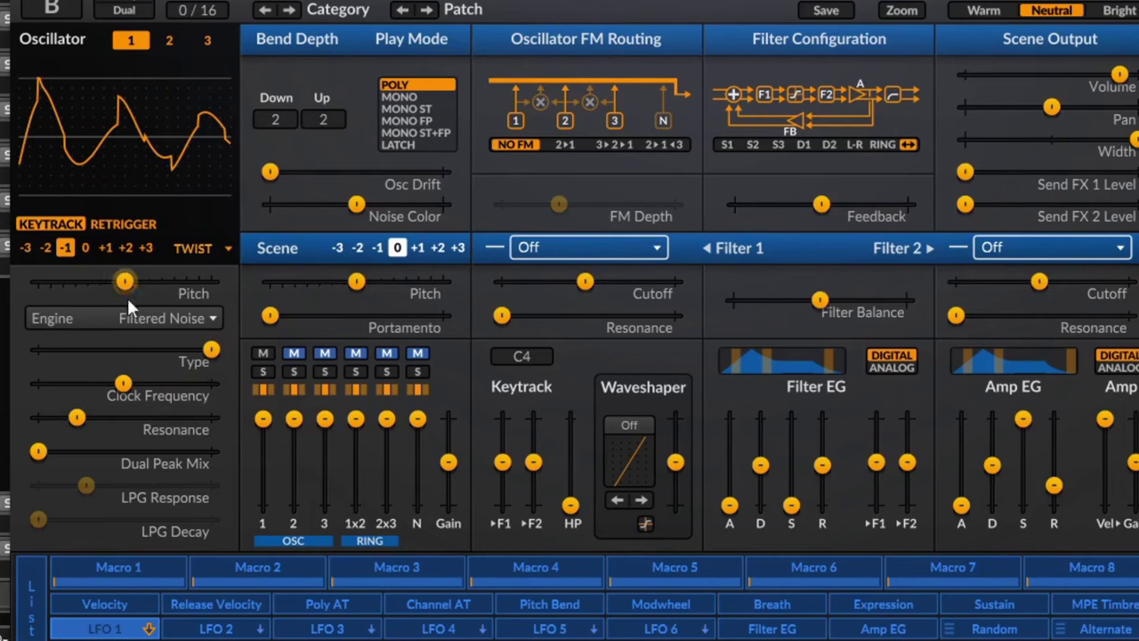
- Lower the Filtered Noise engine's Clock Frequency to 1.96 %, raise Resonance to near maximum, and bring Clock Frequency back up
drag(127, 386, 41, 383)
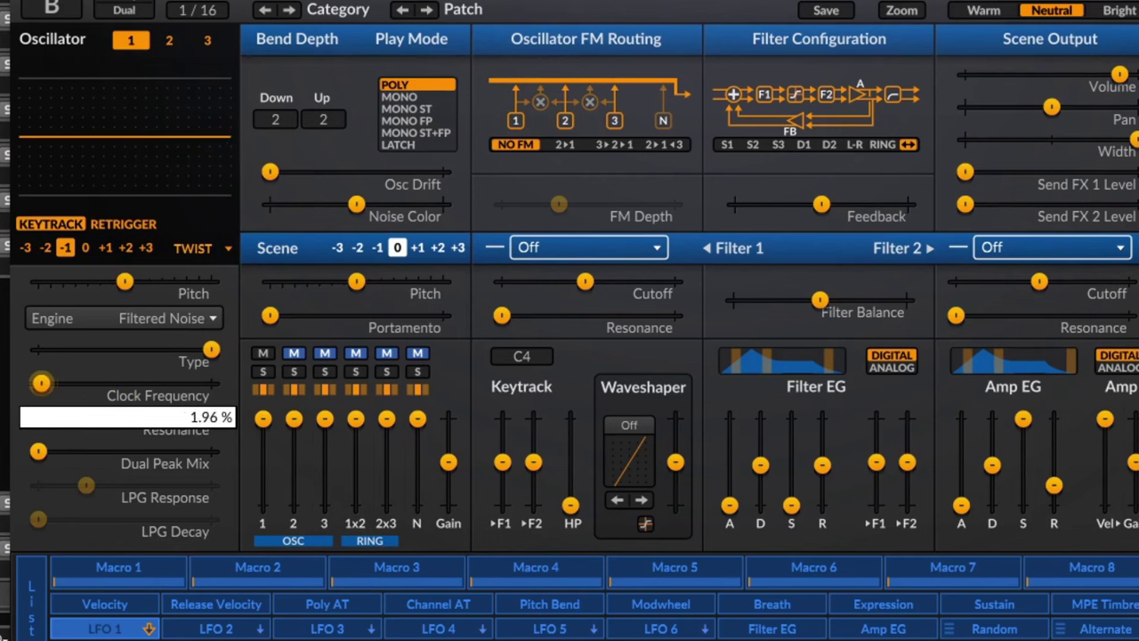
drag(94, 407, 194, 408)
drag(41, 382, 211, 348)
- Raise Dual Peak Mix to near maximum, settle Clock Frequency somewhat above centre, and reduce Type to well above centre
drag(39, 453, 189, 382)
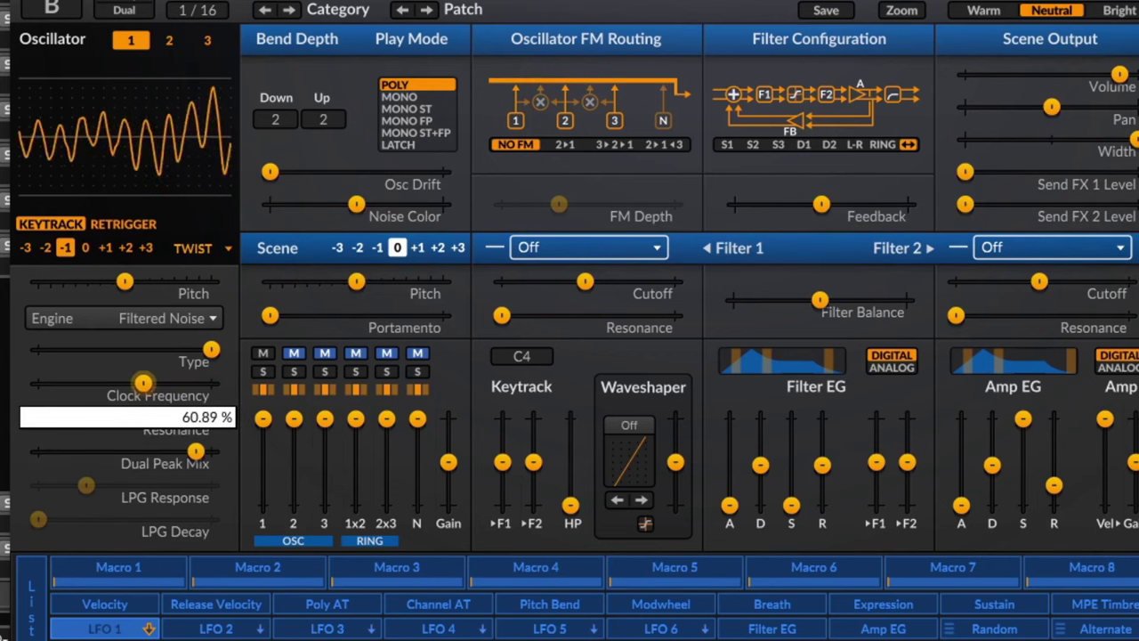
drag(136, 383, 141, 383)
drag(211, 349, 172, 349)
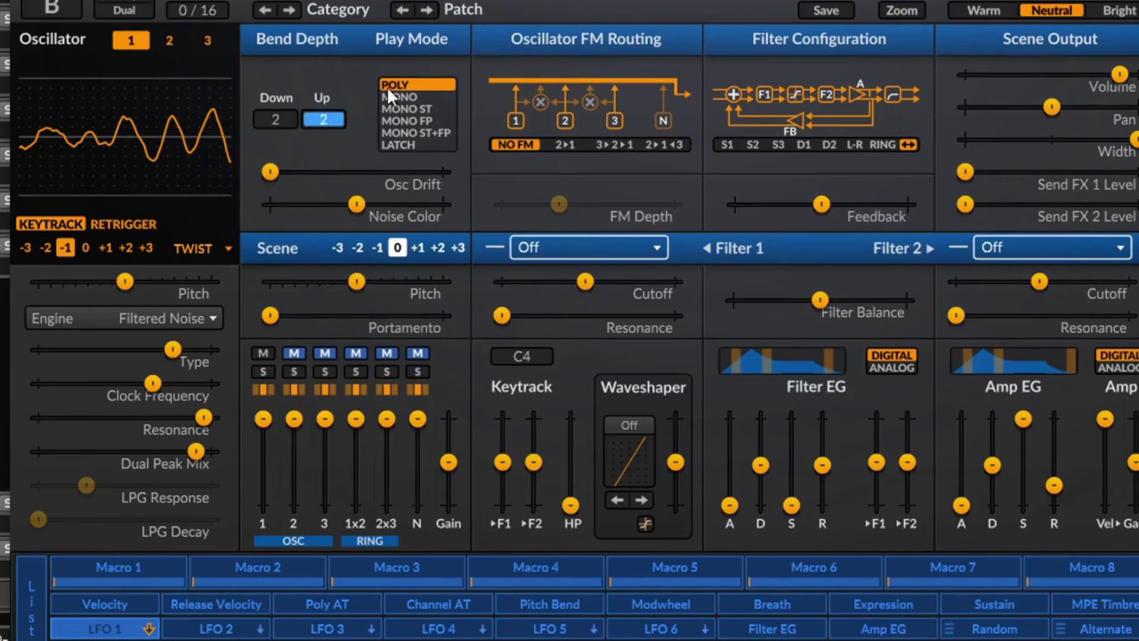
- Switch the Twist engine to Particle Noise and try different Freq Random and Density amounts
click(167, 318)
click(336, 596)
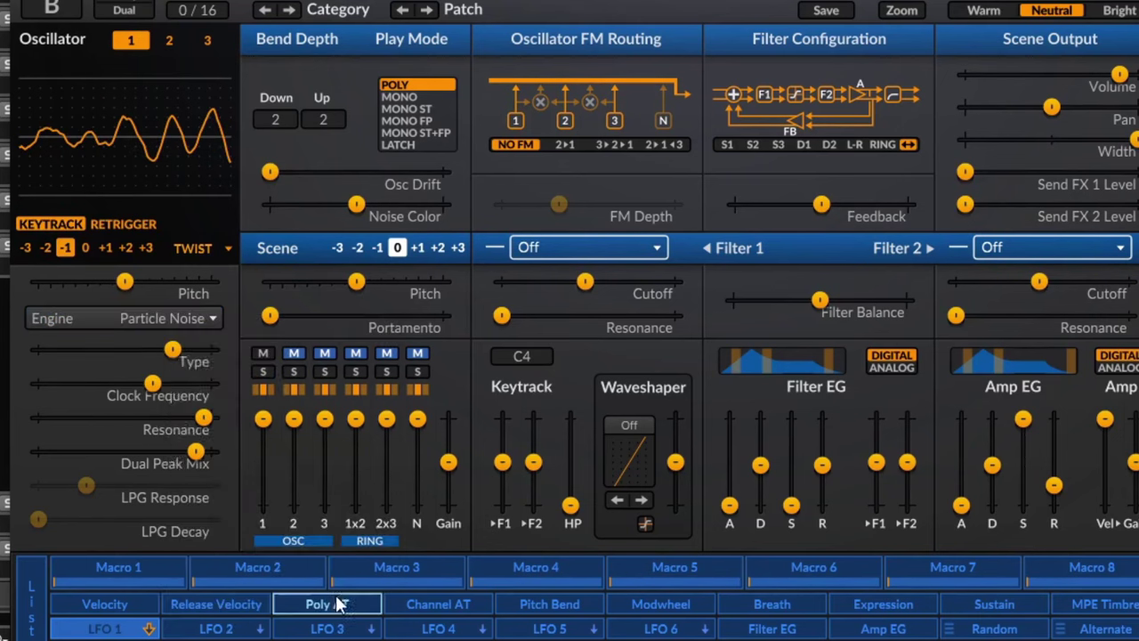
drag(171, 349, 211, 349)
drag(152, 383, 76, 358)
drag(218, 389, 115, 383)
click(165, 317)
click(59, 362)
- Set Freq Random near maximum, Filter Type to about centre and Raw Mix to maximum, and sweep Density up through 70.54 %
drag(64, 353, 187, 350)
drag(141, 383, 107, 384)
drag(207, 417, 120, 417)
mouse_move(196, 451)
mouse_down()
mouse_move(142, 451)
mouse_move(211, 451)
mouse_up()
drag(108, 384, 177, 383)
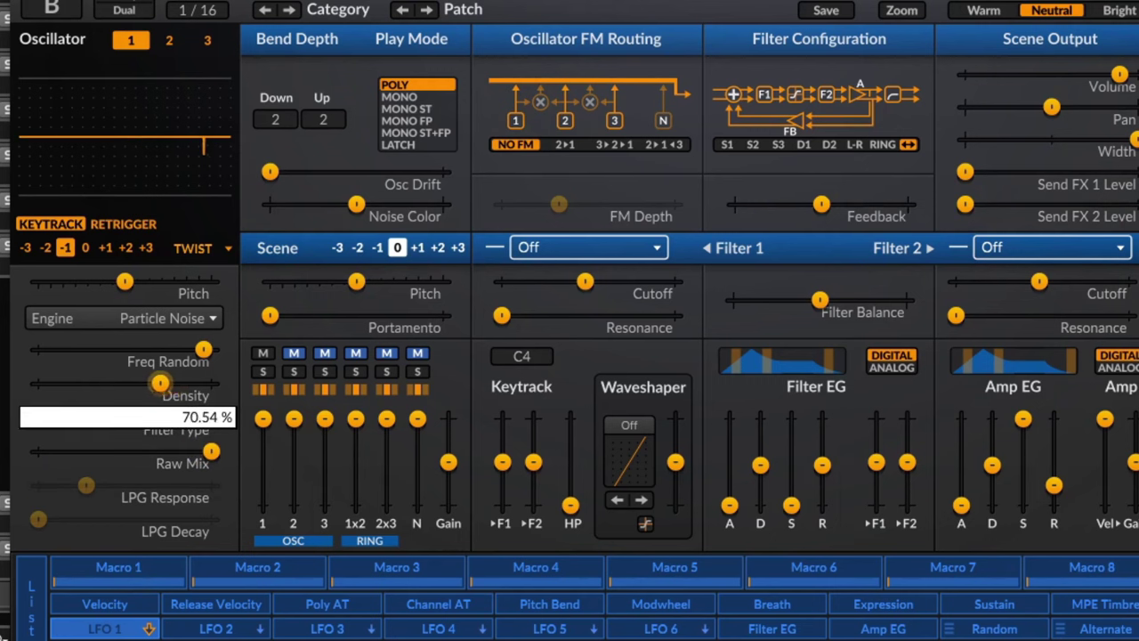
- Switch the Twist engine to Inharmonic String, raising Inharmonicity and Decay Time well above centre and keeping Brightness near centre
click(174, 318)
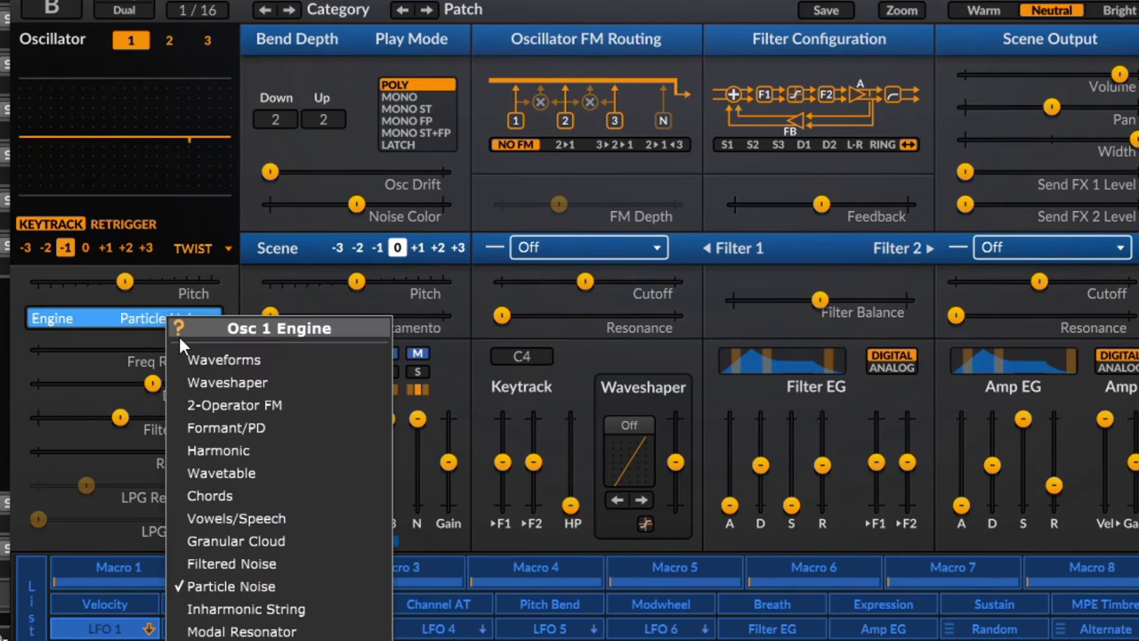
click(290, 610)
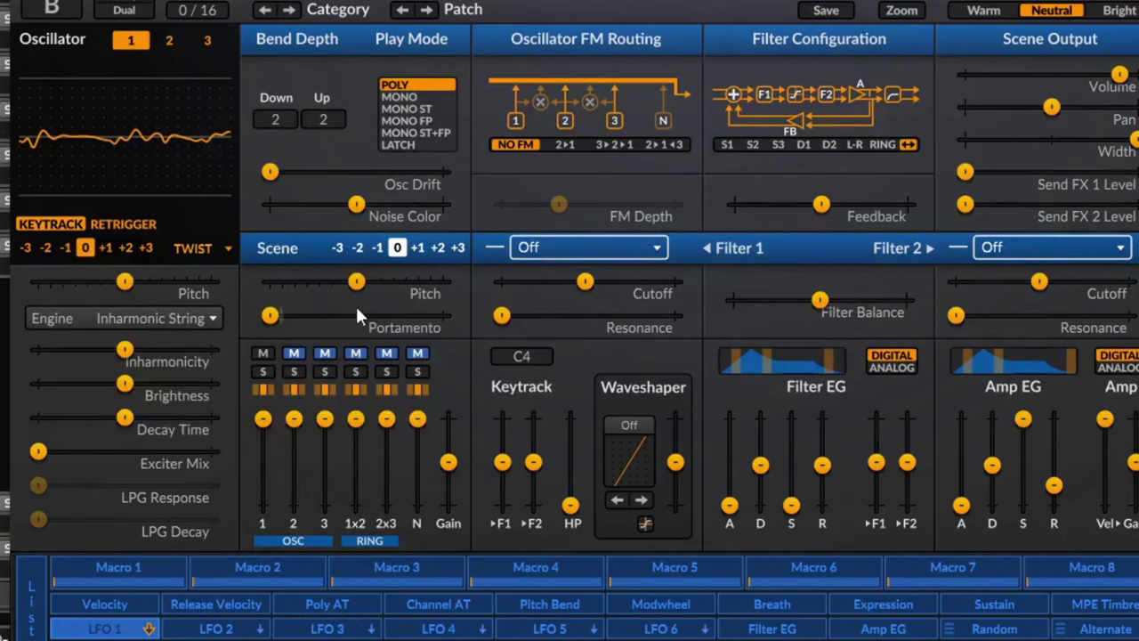
drag(126, 384, 159, 349)
drag(125, 419, 129, 383)
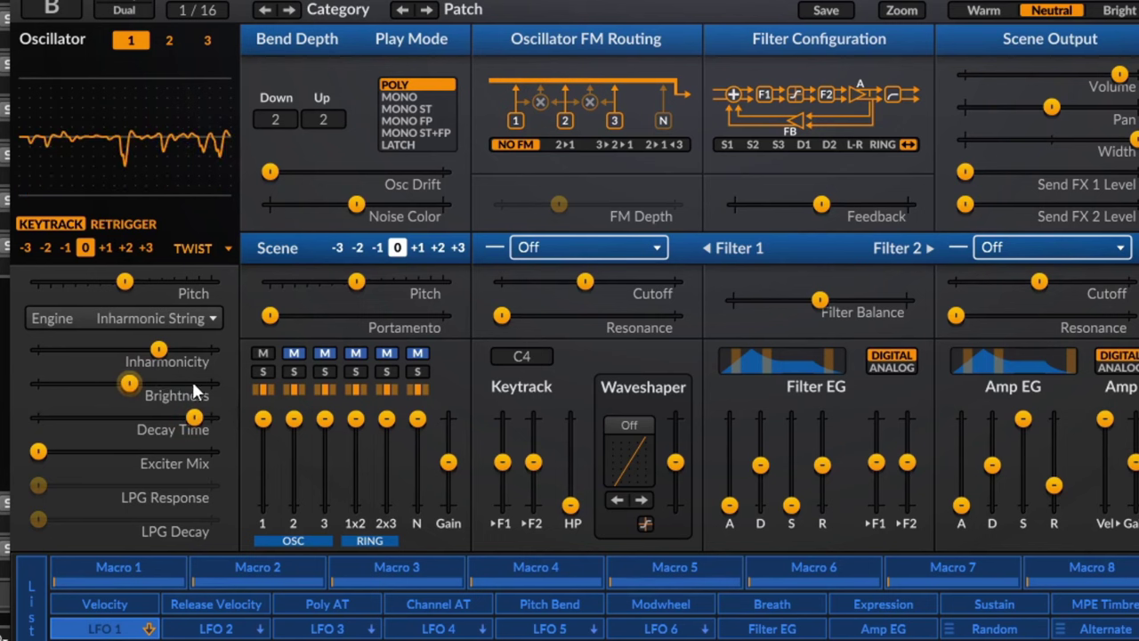
- Dip Inharmonicity below centre and bring it up to 78.39 %, with Brightness well above centre and Decay Time slightly above it
drag(158, 349, 104, 349)
drag(105, 383, 139, 417)
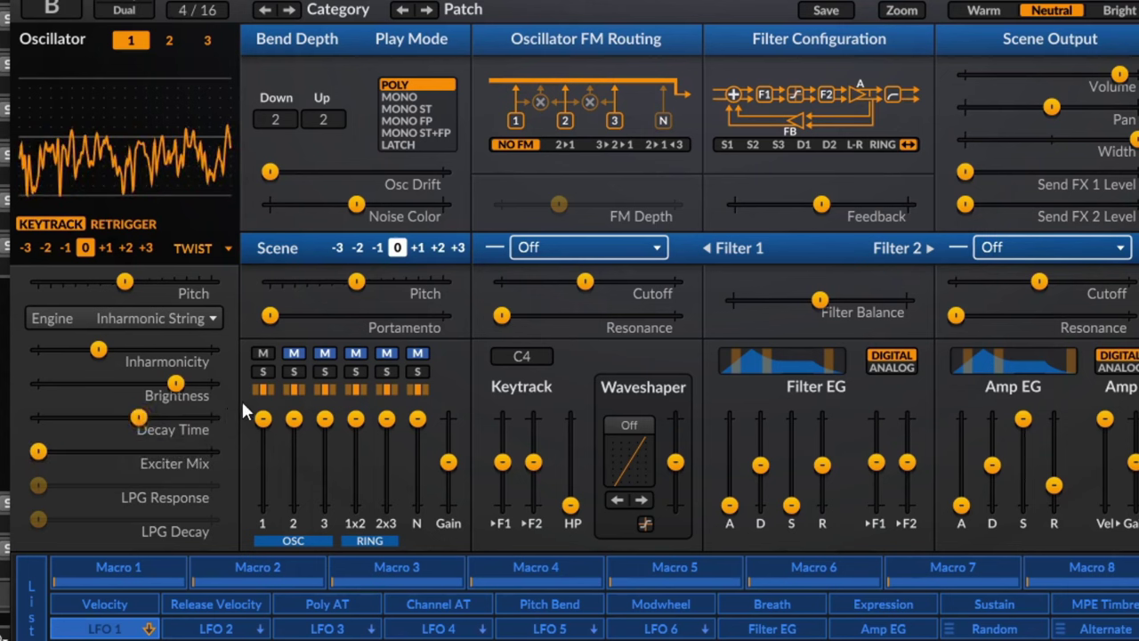
drag(104, 364, 182, 365)
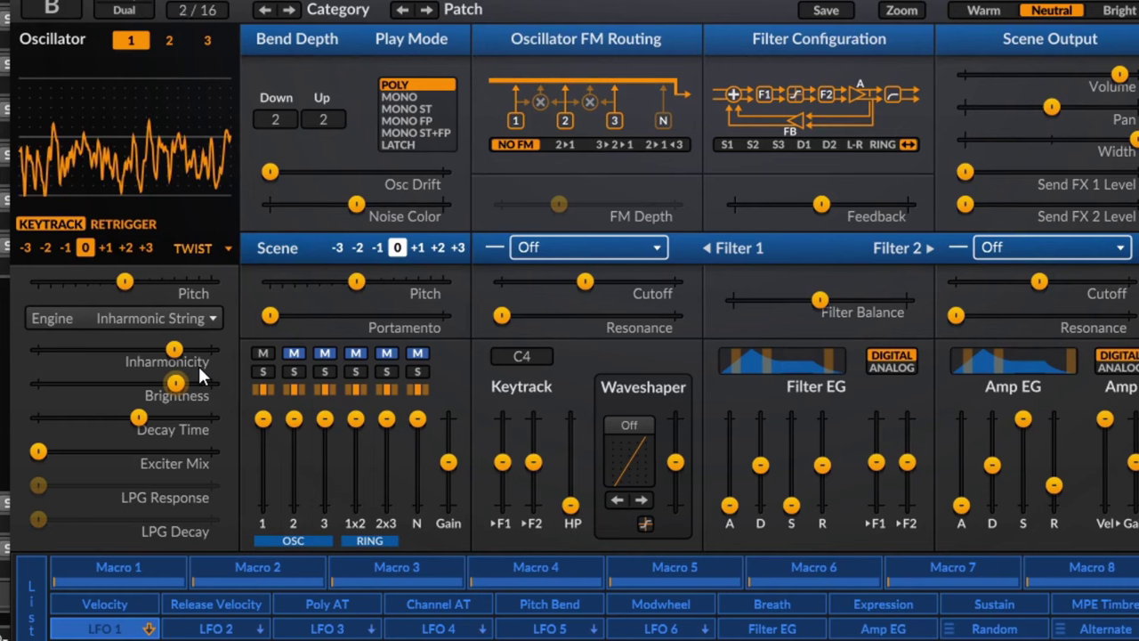
mouse_move(201, 370)
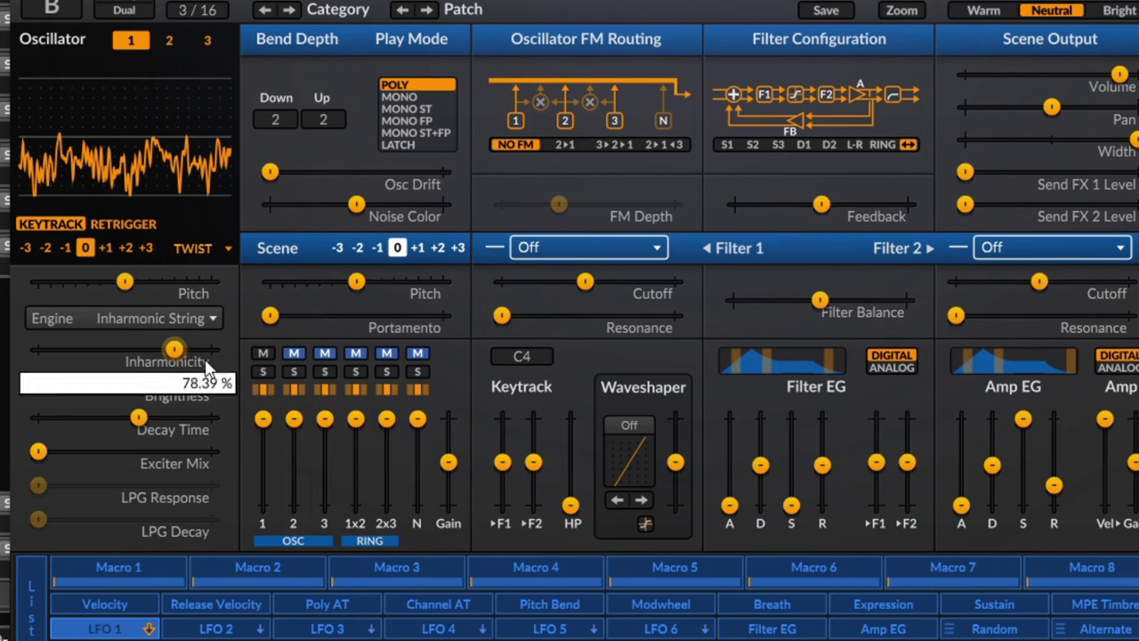
- Raise Exciter Mix above centre, reduce Inharmonicity somewhat, set Brightness to 37.14 %, and lower Decay Time below centre
drag(37, 451, 124, 451)
drag(174, 383, 111, 382)
click(147, 317)
click(171, 352)
drag(172, 352, 103, 382)
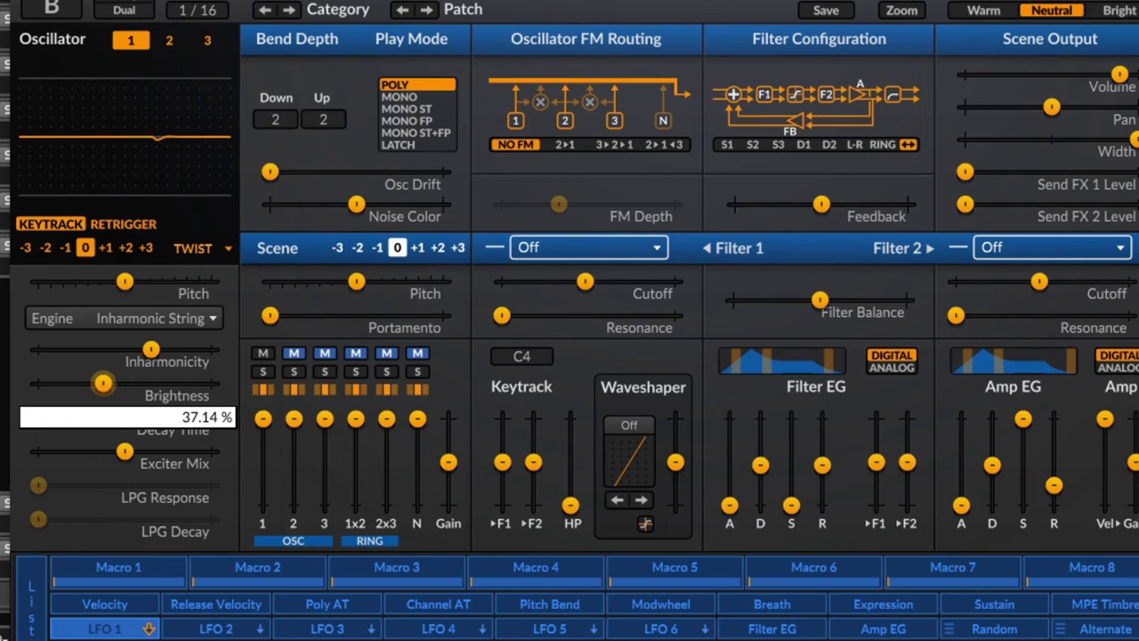
drag(144, 424, 157, 452)
- Switch the Twist engine to Modal Resonator, raising Brightness slightly above centre and Decay Time to well above centre
click(174, 326)
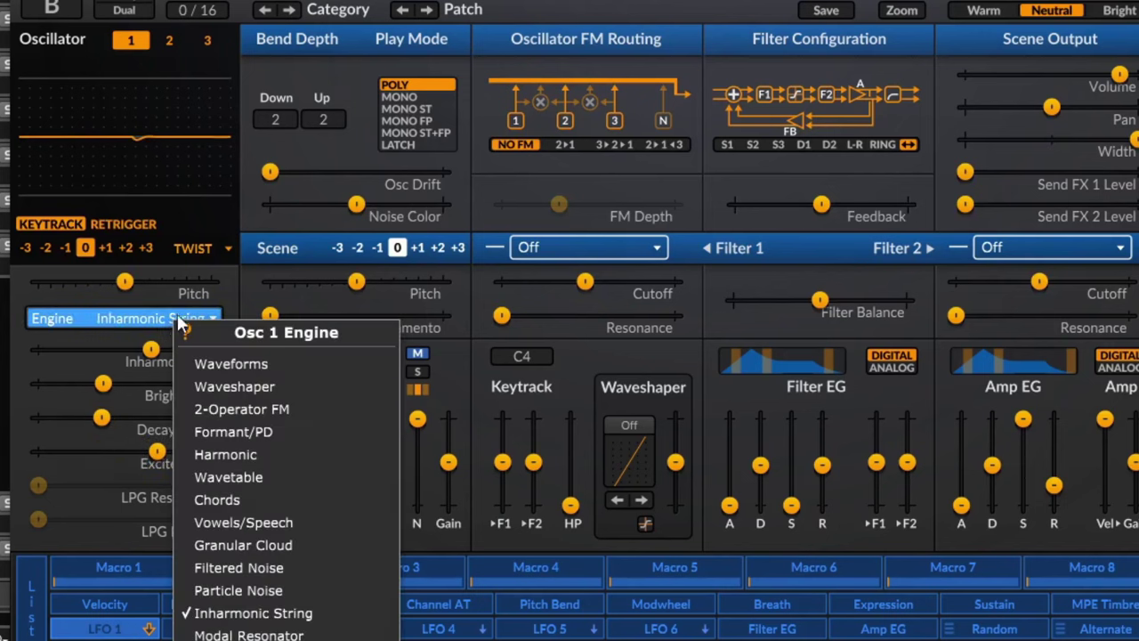
click(281, 634)
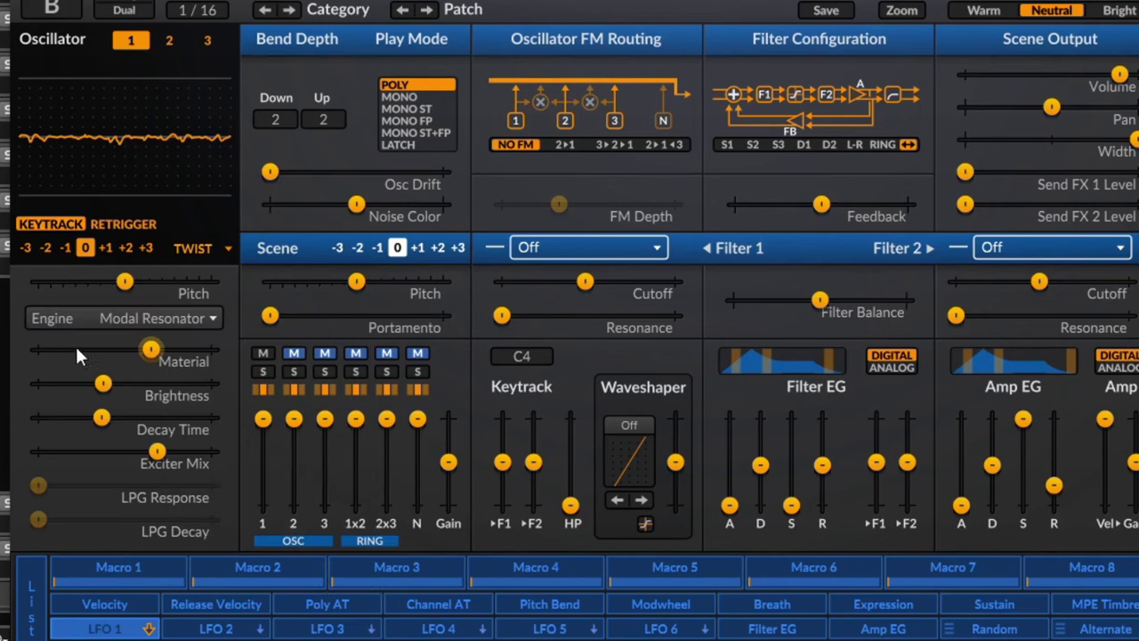
drag(108, 389, 184, 425)
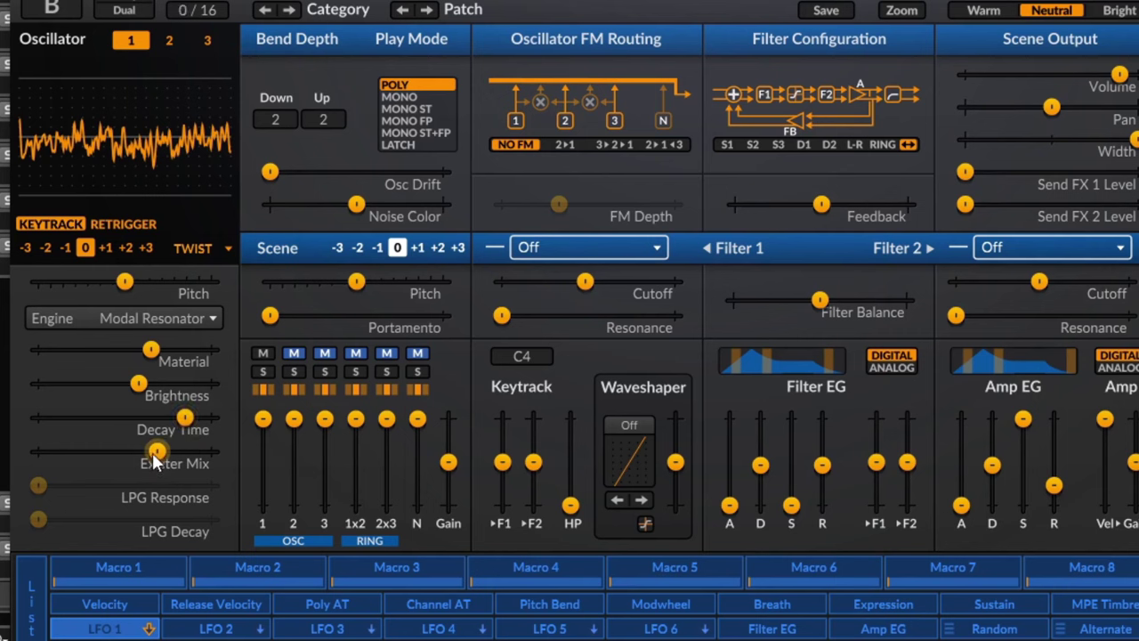
- Lower the Modal Resonator's Material to 24.64 % and bring it back up to 70.00 %
drag(158, 349, 80, 350)
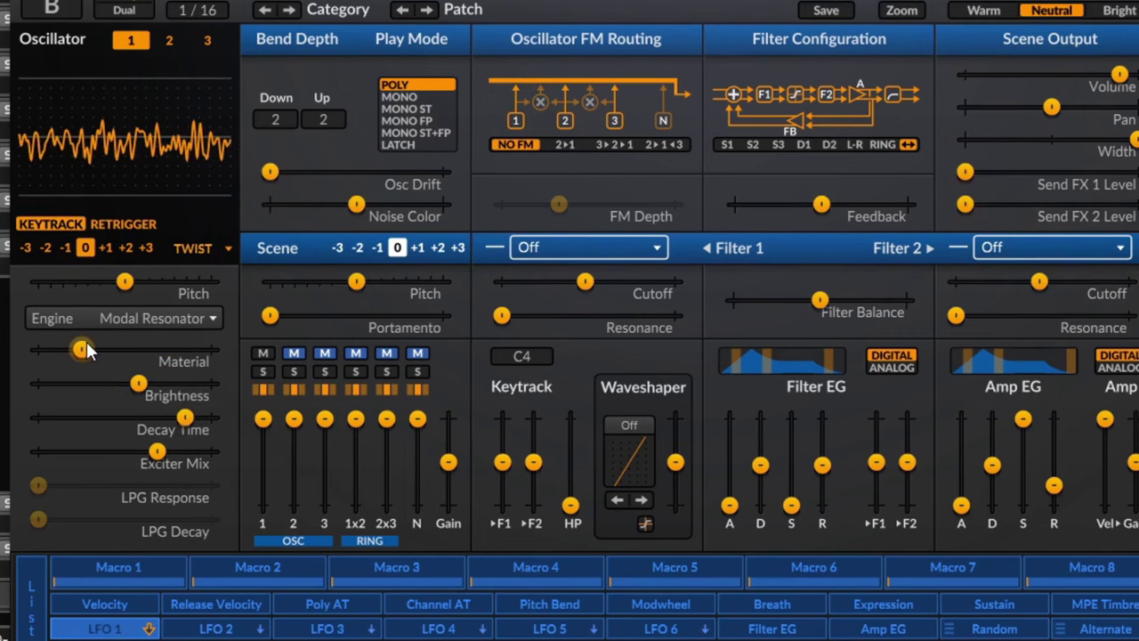
mouse_move(87, 343)
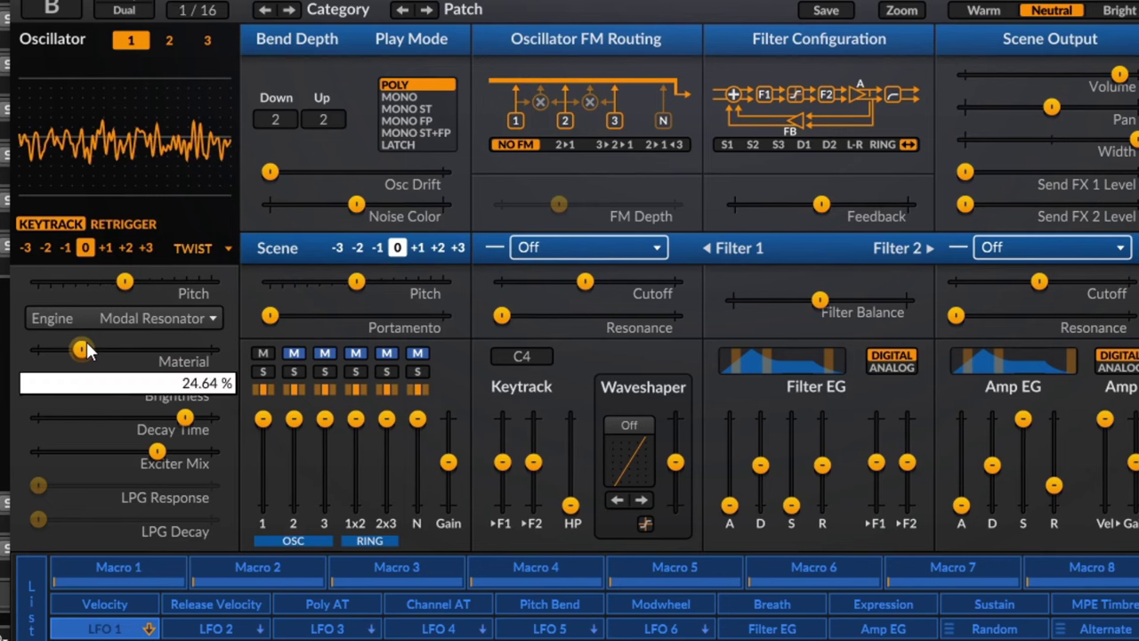
drag(80, 349, 158, 350)
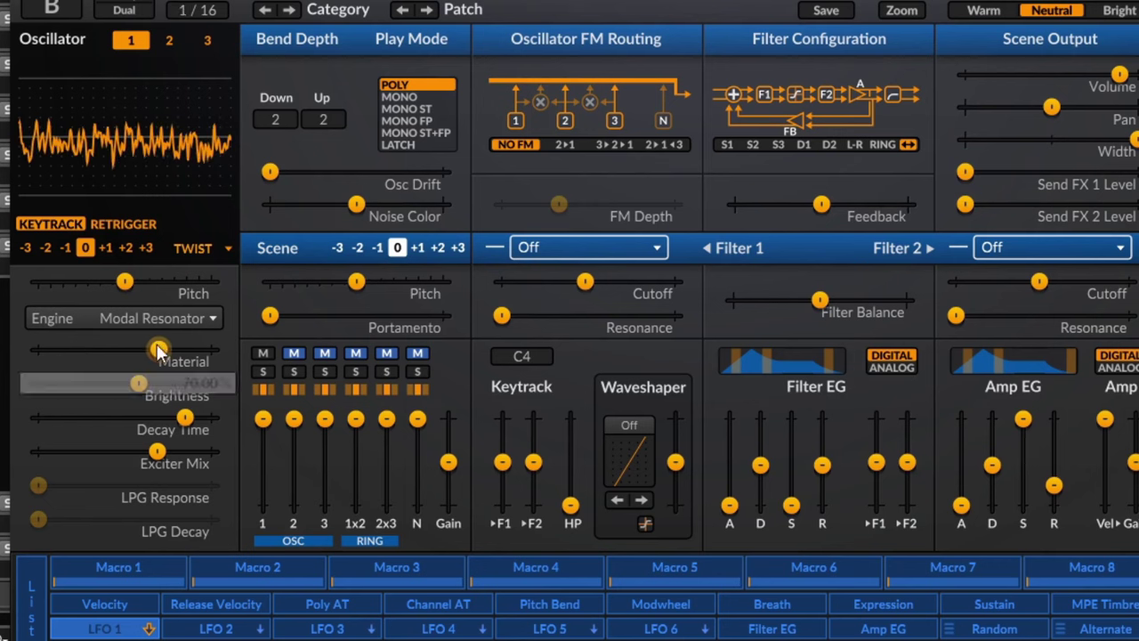
- Reduce Exciter Mix to minimum and settle Brightness and Decay Time slightly above centre
drag(152, 393, 130, 393)
drag(191, 424, 38, 452)
drag(134, 390, 158, 382)
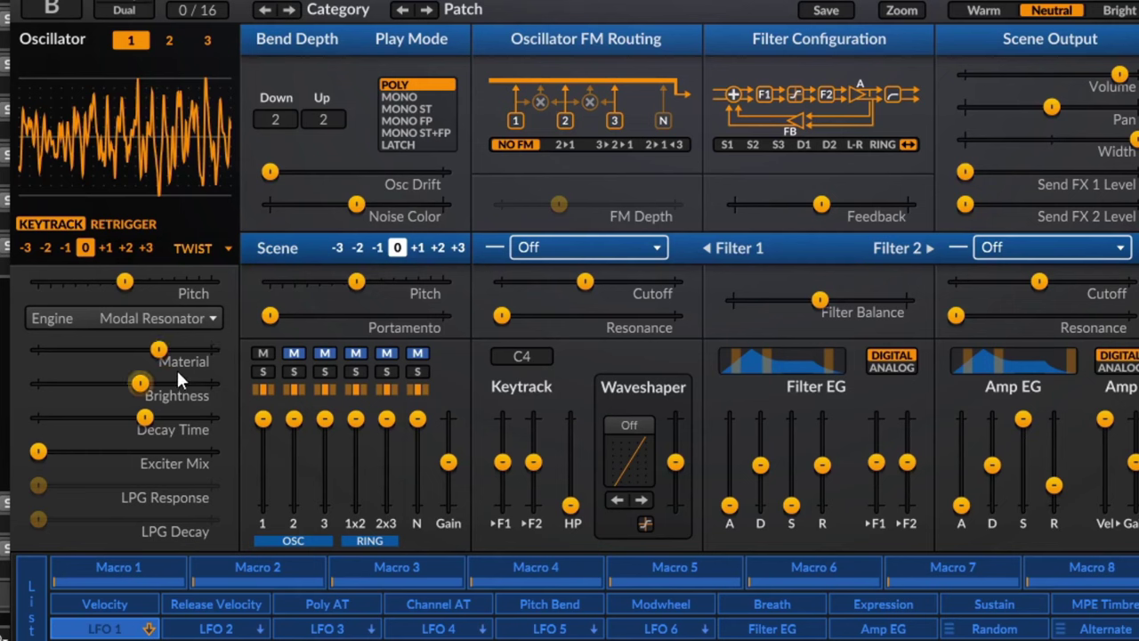
- Sweep Material below centre and back above it, raise Brightness further, and shorten Decay Time to well below centre
drag(167, 348, 96, 349)
drag(140, 383, 174, 384)
drag(97, 349, 158, 349)
drag(145, 418, 64, 418)
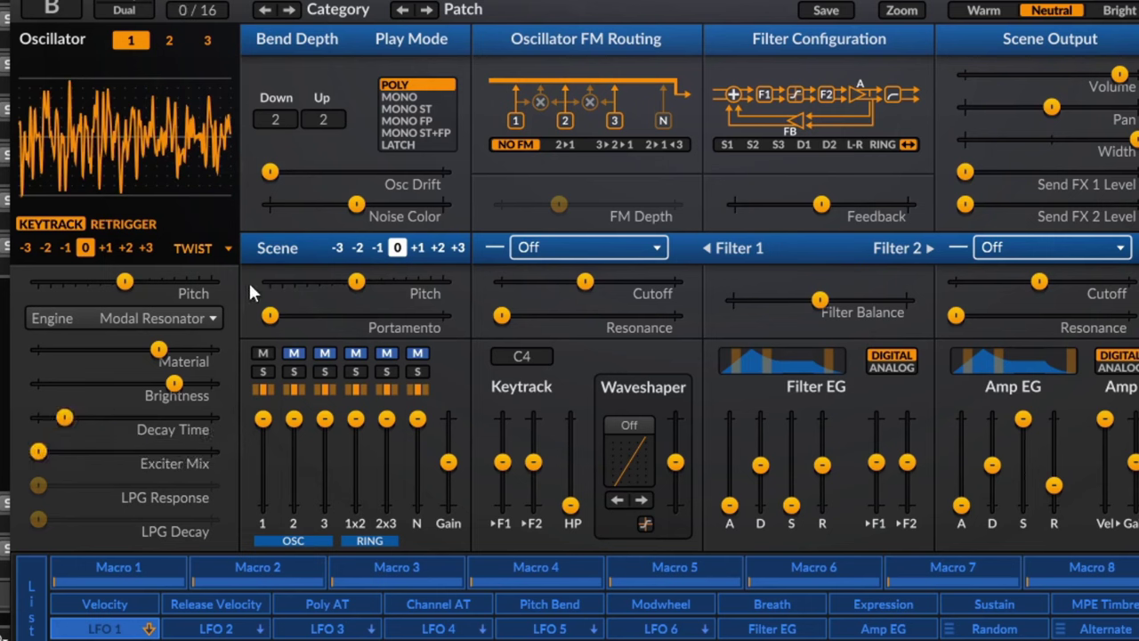
- Switch the Twist engine to Analog Kick, shorten the Amp EG's Decay slightly, and raise Brightness to well above centre
click(170, 322)
scroll(172, 322, down, 1)
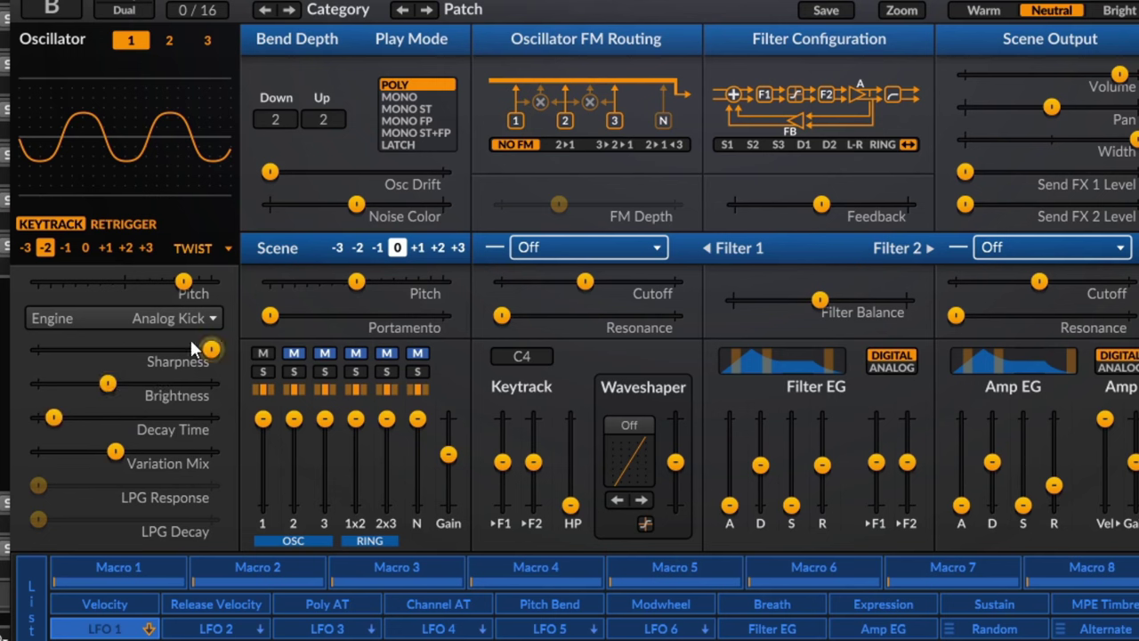
mouse_move(191, 341)
drag(1000, 462, 991, 465)
drag(110, 392, 167, 381)
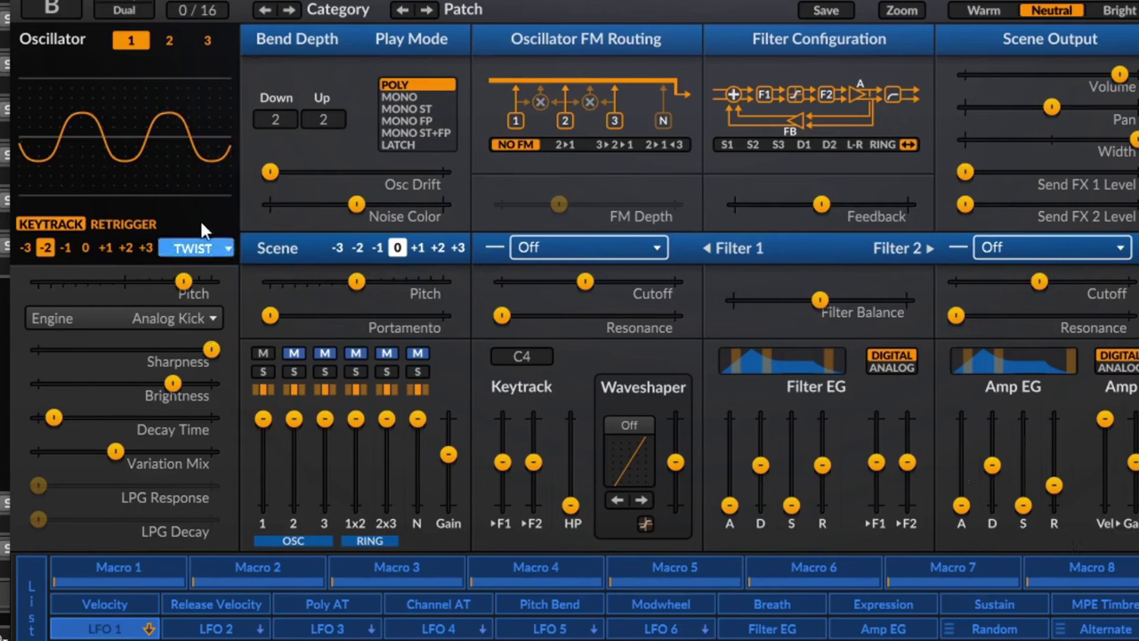
- Switch the Twist engine to Analog Snare and set Tone<>Noise slightly below centre
click(175, 321)
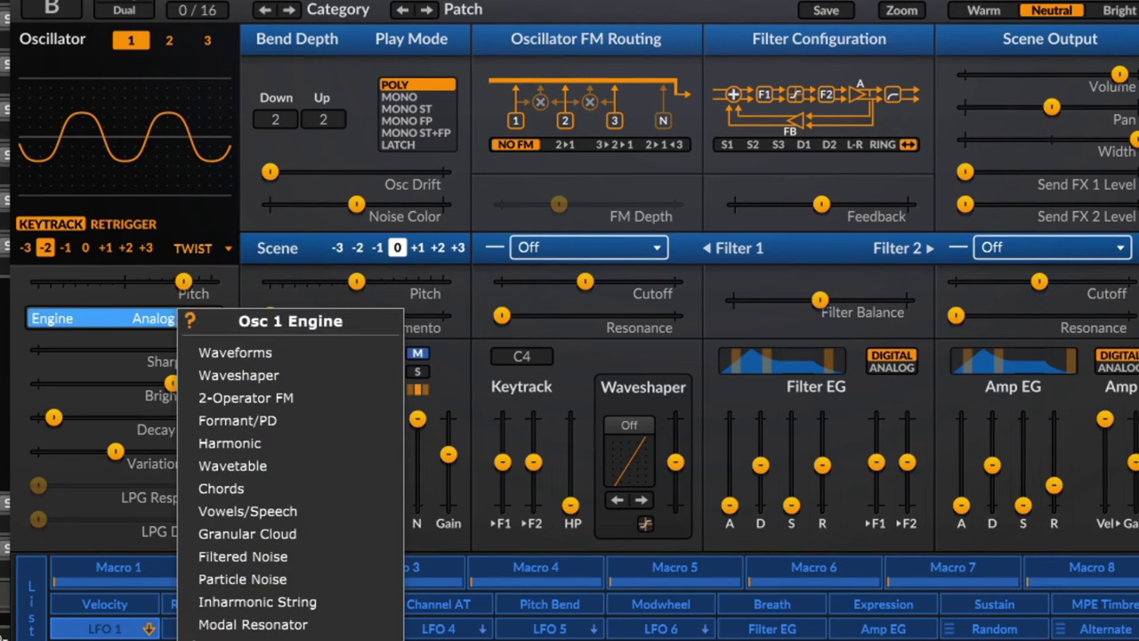
key(Escape)
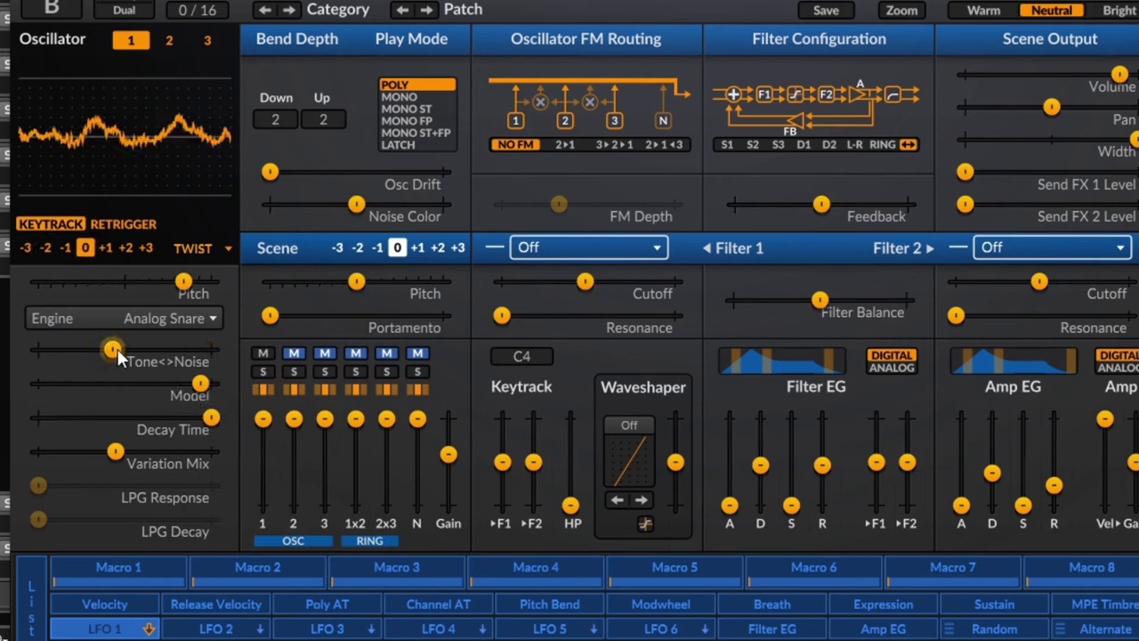
mouse_move(116, 350)
mouse_down()
mouse_move(162, 349)
mouse_move(110, 349)
mouse_up()
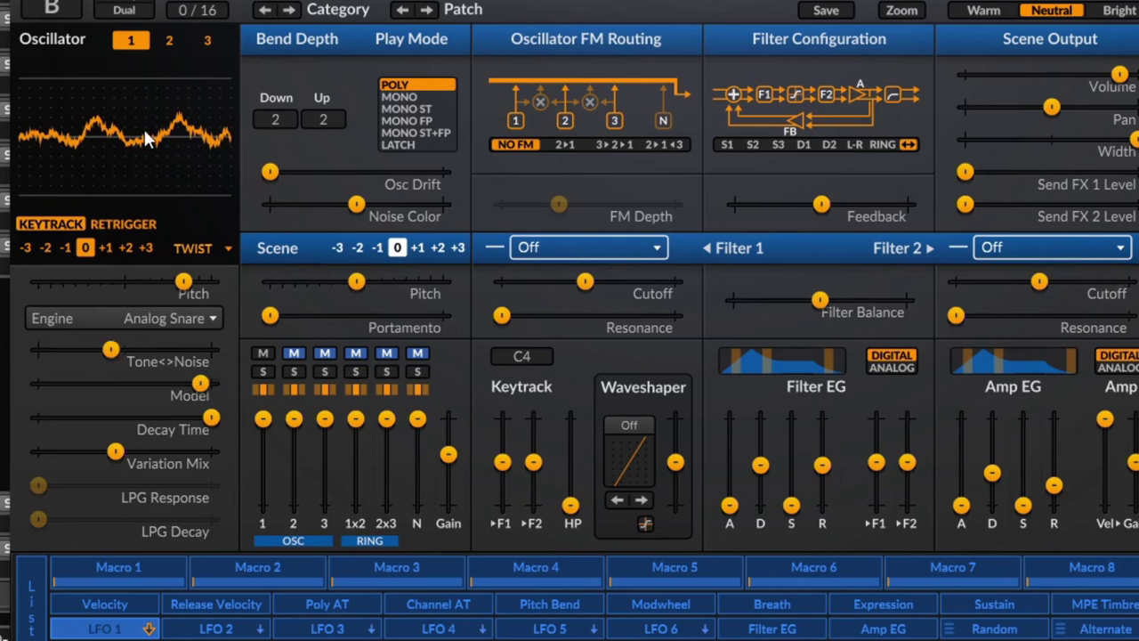
- Adjust the snare's Model, reduce Decay Time to above centre, raise Variation Mix, and set the oscillator Pitch to maximum
drag(202, 385, 149, 417)
drag(114, 451, 170, 451)
mouse_move(149, 416)
mouse_down()
mouse_move(110, 416)
mouse_move(154, 416)
mouse_up()
drag(189, 383, 202, 382)
mouse_move(203, 276)
mouse_down()
mouse_move(110, 281)
mouse_move(210, 281)
mouse_up()
mouse_move(992, 473)
mouse_down()
mouse_move(992, 456)
mouse_move(992, 473)
mouse_up()
- Switch the Twist engine to Analog Hi-Hat and lower its Tone<>Noise, Decay Time, Low Cut and Variation Mix
click(158, 322)
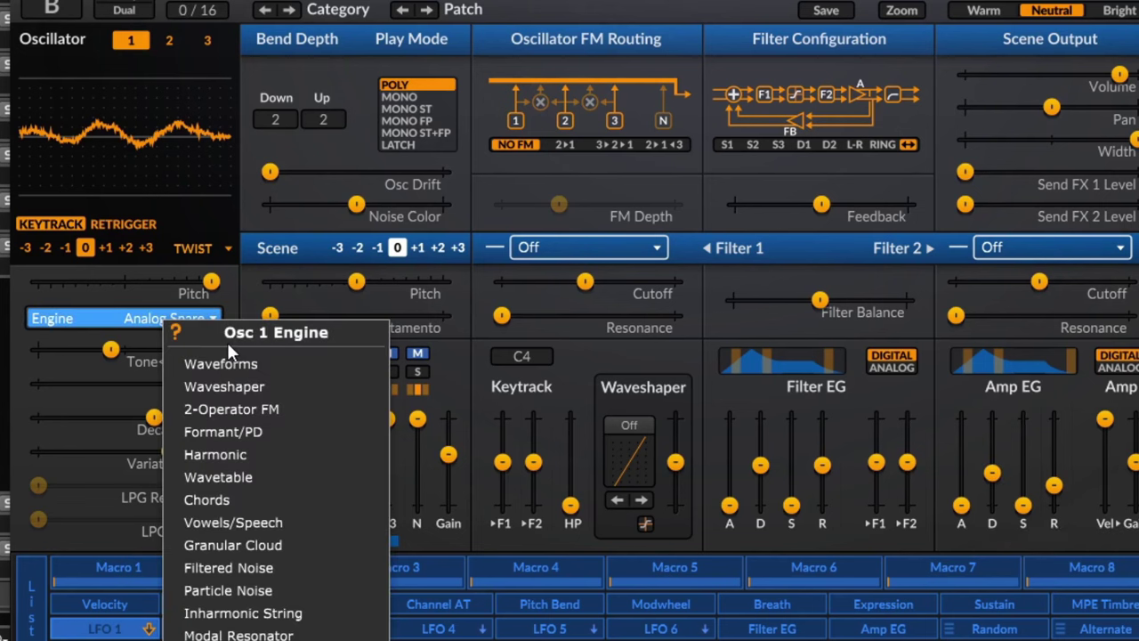
click(239, 640)
drag(111, 348, 78, 349)
drag(153, 417, 131, 417)
mouse_move(197, 384)
mouse_down()
mouse_move(143, 383)
mouse_move(181, 384)
mouse_up()
drag(181, 447, 118, 451)
mouse_move(186, 384)
mouse_down()
mouse_move(156, 384)
mouse_move(168, 383)
mouse_up()
- Raise Tone<>Noise to about centre, sweep the hi-hat's Decay Time down and back up, and move Variation Mix from high to low
drag(78, 349, 129, 348)
drag(131, 418, 65, 418)
drag(119, 451, 204, 451)
drag(67, 417, 131, 417)
drag(204, 451, 64, 451)
- Raise Tone<>Noise and Decay Time above centre, set oscillator 1's octave to +3, and lengthen the Amp EG's Attack slightly
mouse_move(992, 473)
mouse_down()
mouse_move(992, 491)
mouse_move(992, 458)
mouse_move(992, 496)
mouse_move(992, 469)
mouse_move(992, 481)
mouse_move(961, 490)
mouse_move(992, 473)
mouse_up()
drag(132, 417, 135, 350)
click(145, 248)
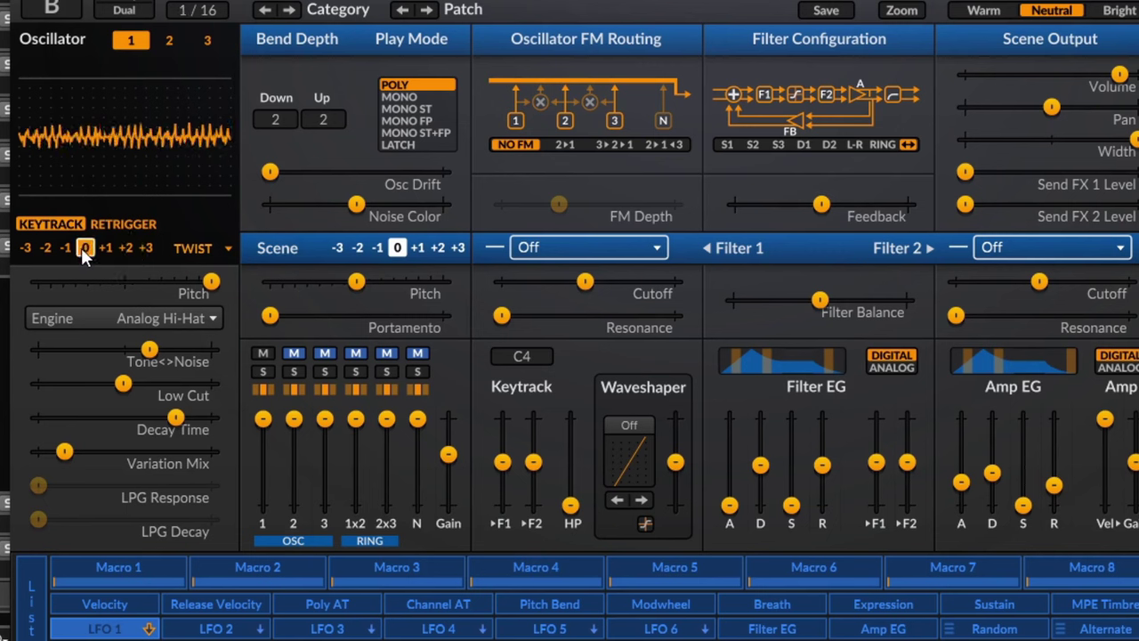
drag(992, 473, 961, 497)
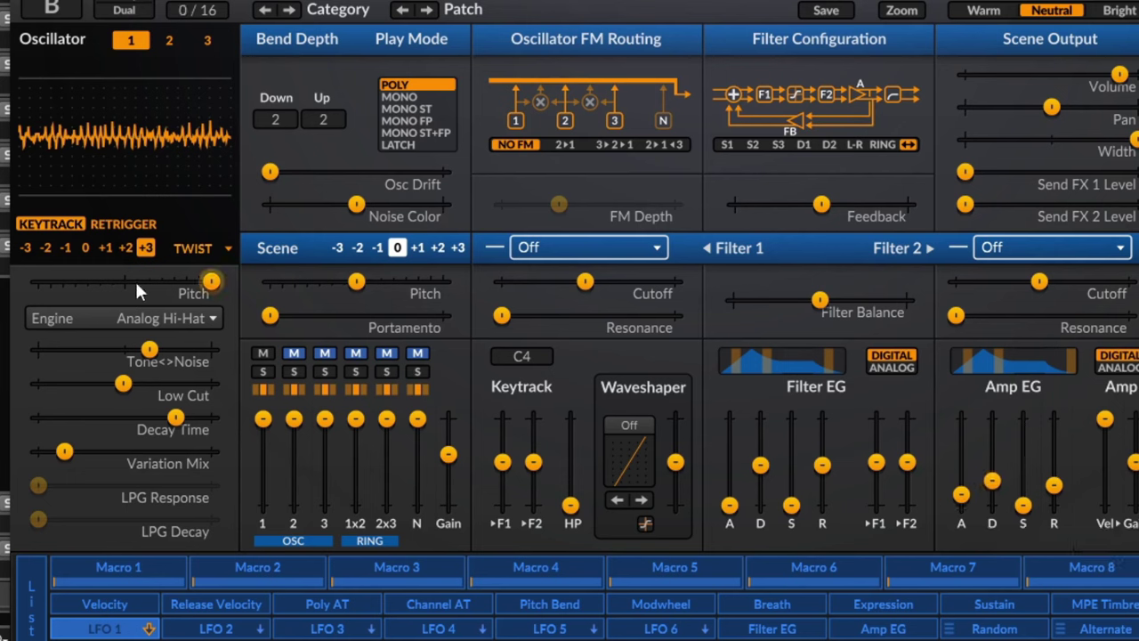
- Change oscillator 1's type to Alias and set its Shape to Ramp
click(194, 248)
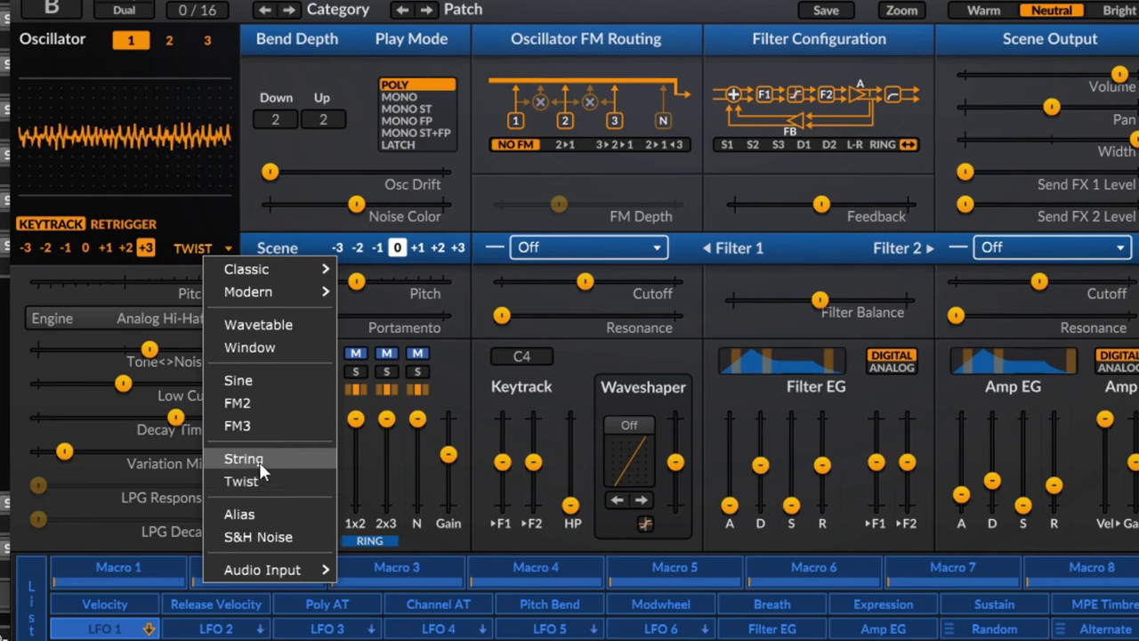
click(272, 511)
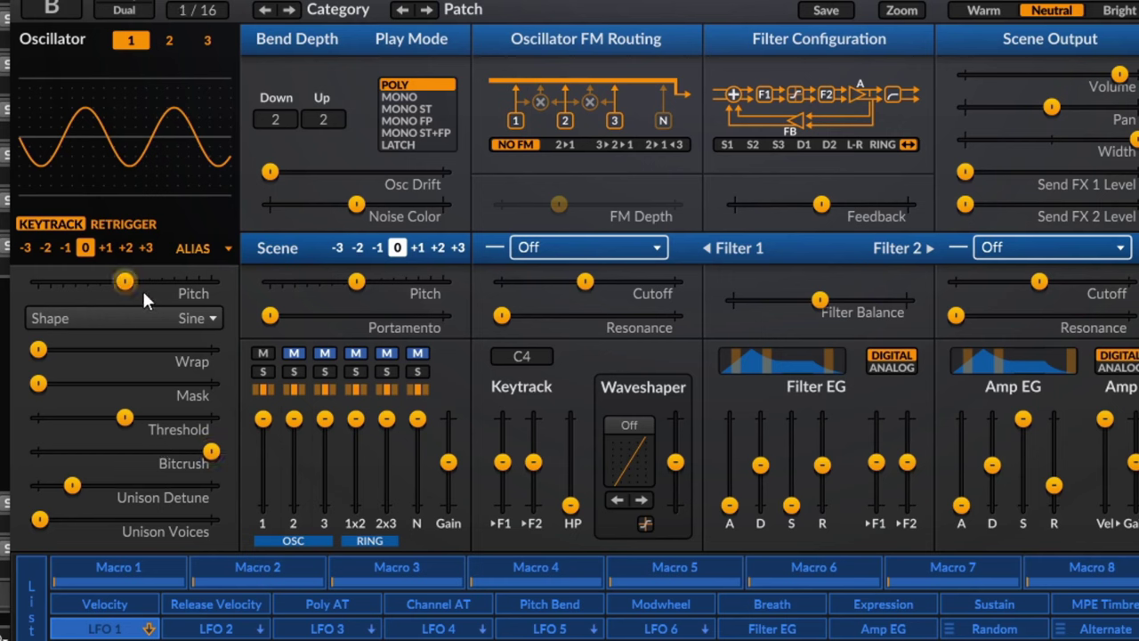
right_click(163, 334)
click(203, 382)
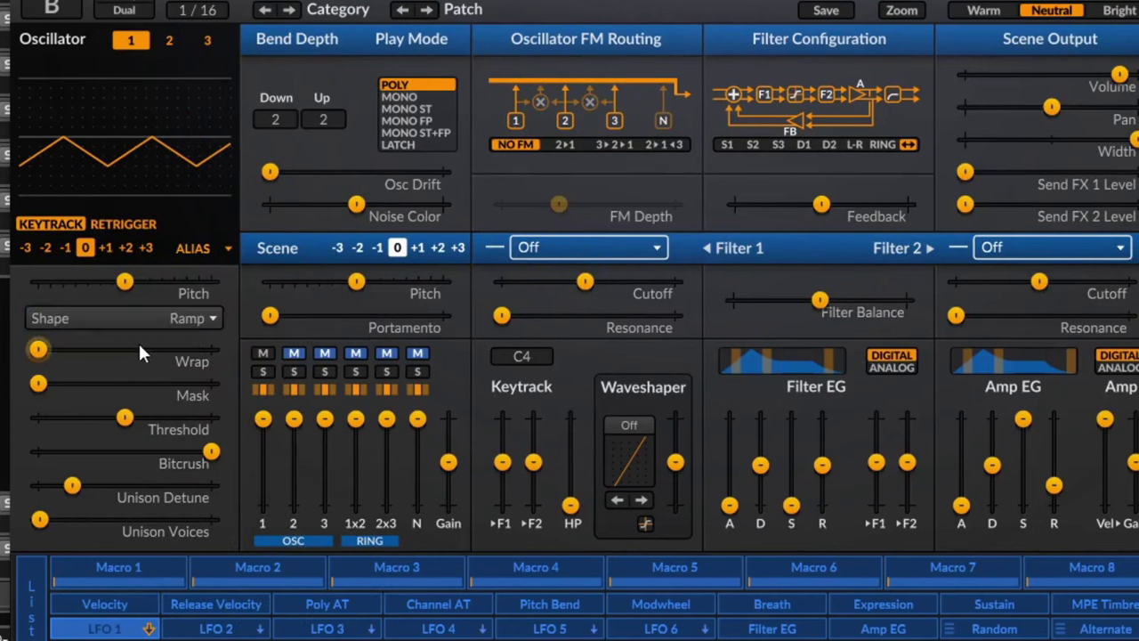
- Try the Alias oscillator's Pulse shape and return the Shape to Sine
right_click(132, 335)
click(219, 411)
right_click(144, 320)
click(177, 360)
click(264, 356)
- Lower Bitcrush to well below centre, raise Mask slightly, nudge Threshold down, and set Wrap to 1.96 %
drag(201, 452, 89, 452)
drag(38, 384, 46, 349)
mouse_move(125, 417)
mouse_down()
mouse_move(86, 416)
mouse_move(196, 416)
mouse_move(122, 416)
mouse_up()
drag(53, 383, 40, 349)
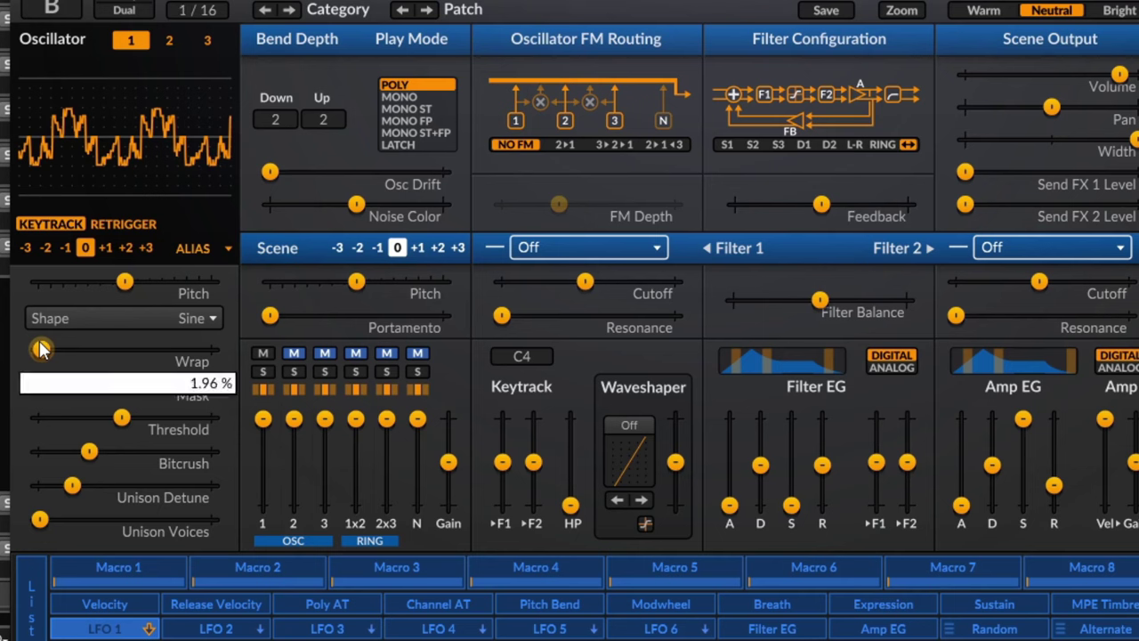
- Switch the Shape to Additive, raise Wrap to slightly below centre, and adjust Mask, Threshold and Bitcrush
click(197, 320)
click(288, 449)
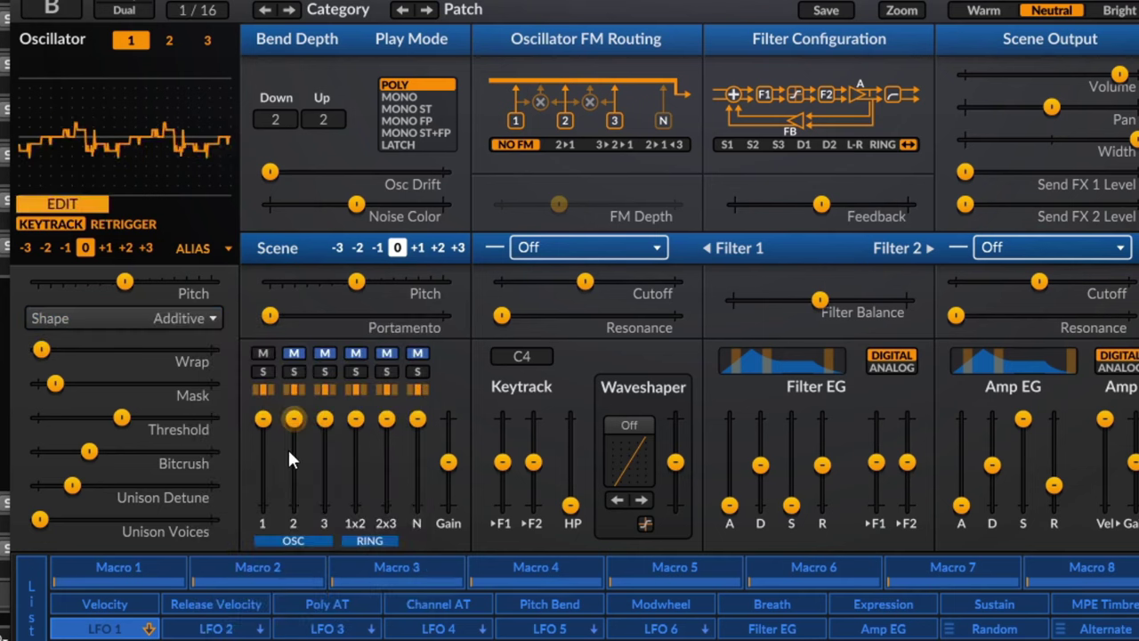
drag(41, 349, 128, 348)
drag(38, 382, 164, 450)
mouse_move(128, 349)
mouse_down()
mouse_move(38, 349)
mouse_move(109, 349)
mouse_up()
- Switch the Alias oscillator's Shape to memory from DAW Chunk Data
right_click(141, 318)
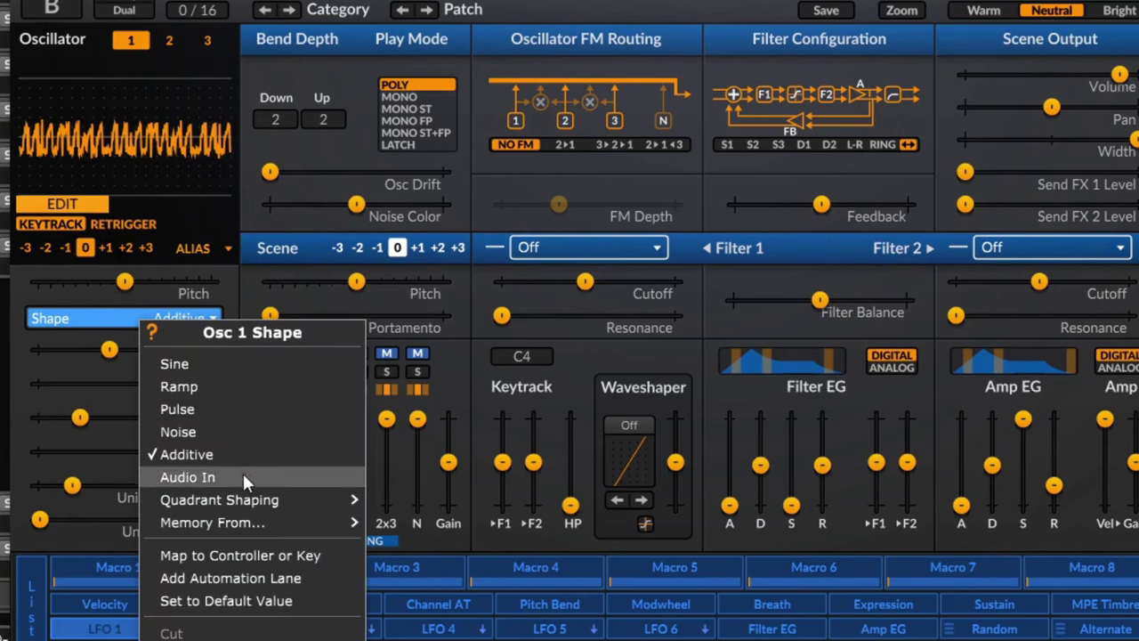
click(190, 409)
drag(107, 348, 148, 349)
right_click(143, 319)
mouse_move(274, 502)
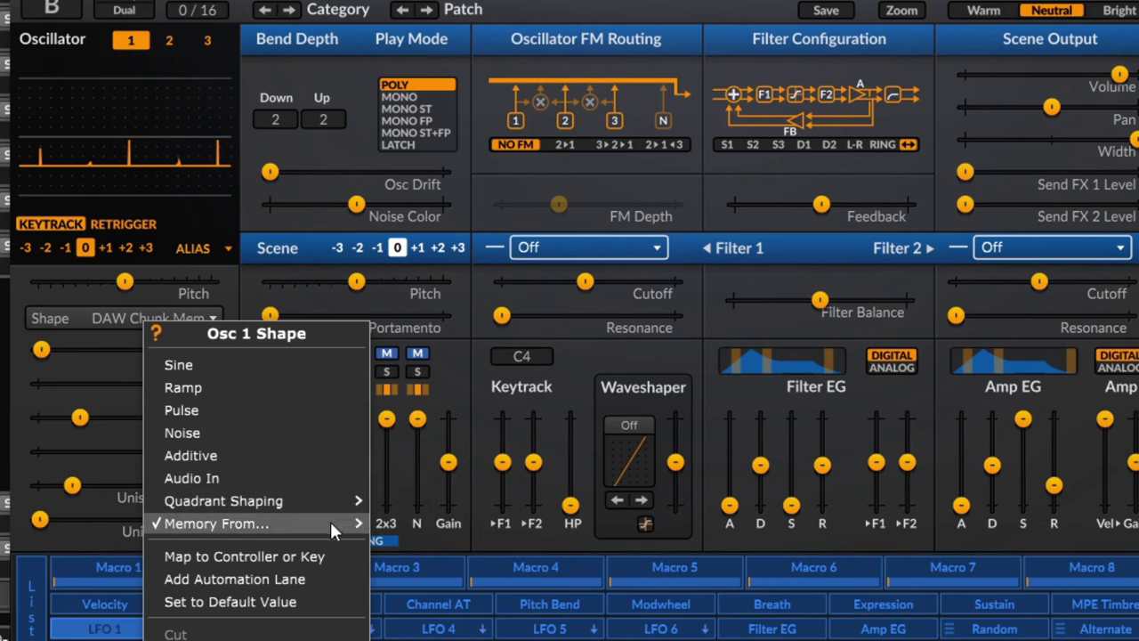
mouse_move(331, 523)
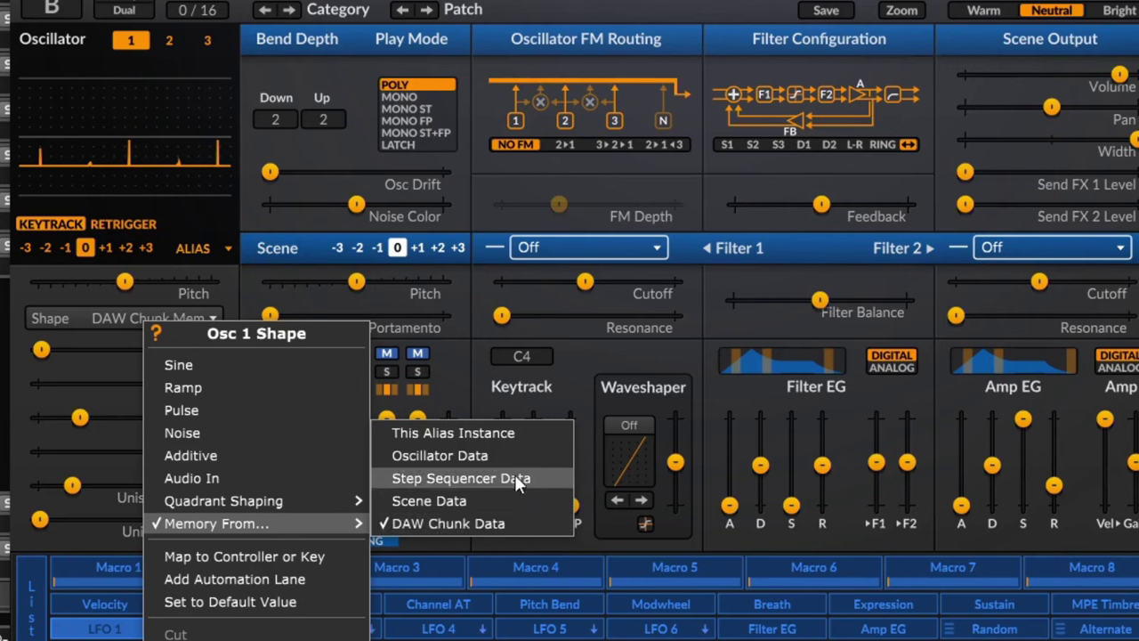
click(488, 523)
- Set Wrap, Threshold, Bitcrush and Unison Detune somewhat below centre, and Mask slightly above centre
drag(39, 351, 101, 350)
drag(159, 383, 116, 436)
drag(176, 458, 118, 489)
drag(89, 385, 123, 385)
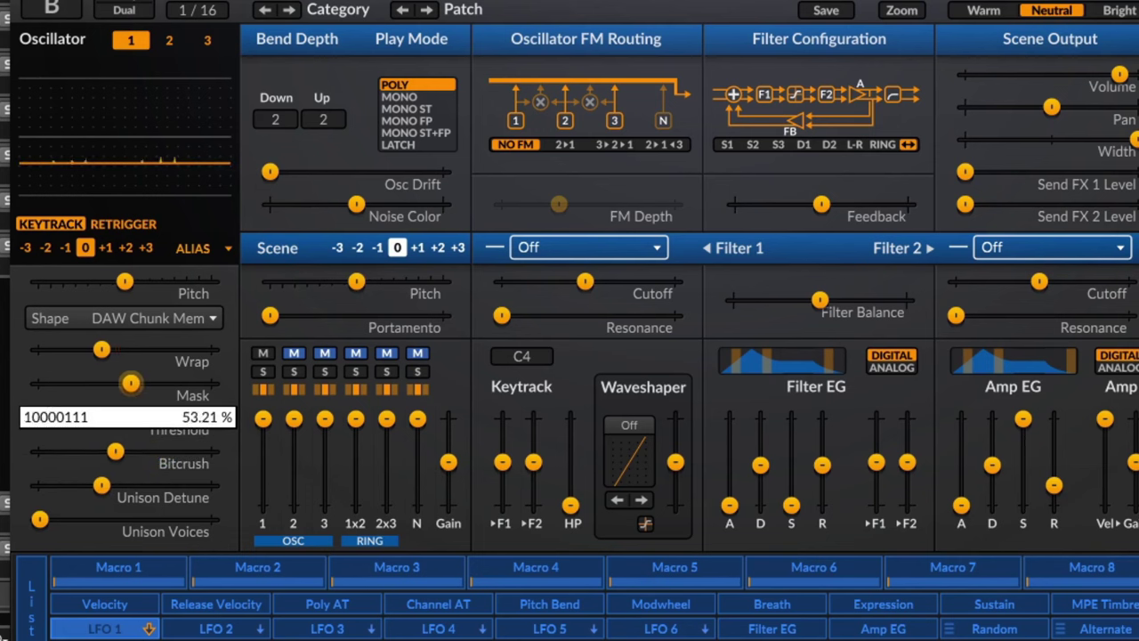
- Try Step Sequencer Data as the Shape's memory source and switch it to Oscillator Data
right_click(138, 322)
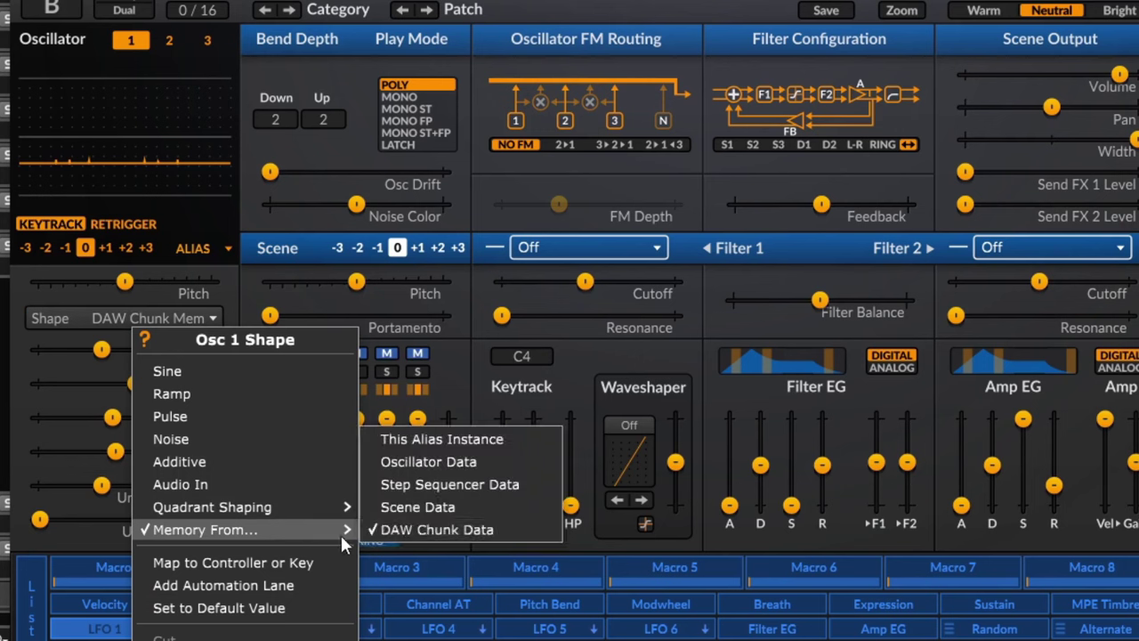
click(445, 487)
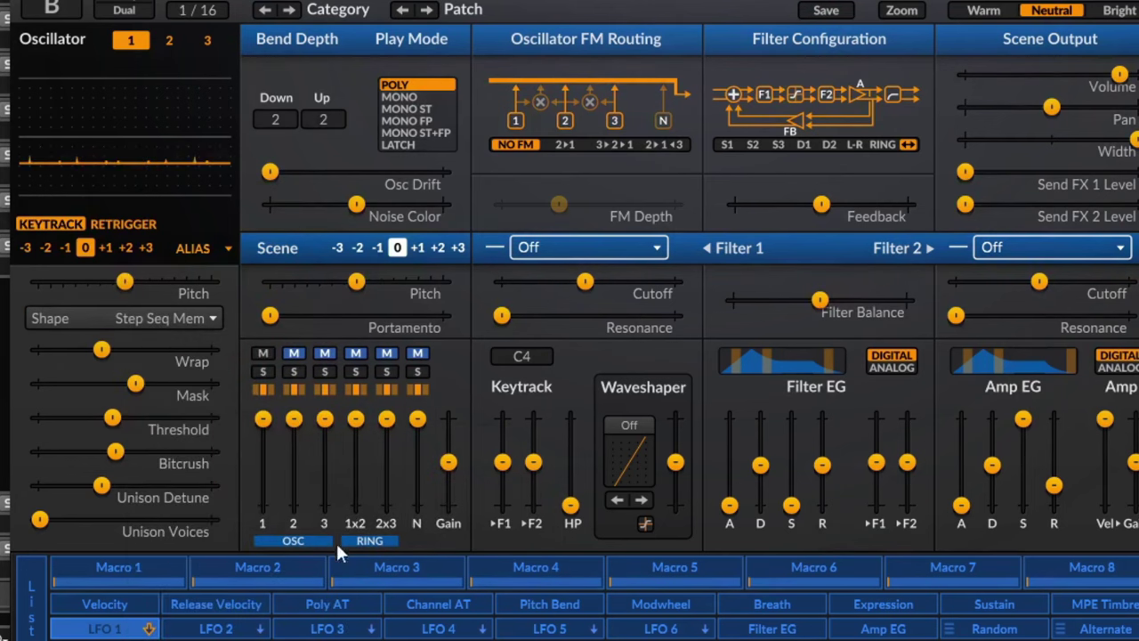
right_click(167, 324)
mouse_move(398, 525)
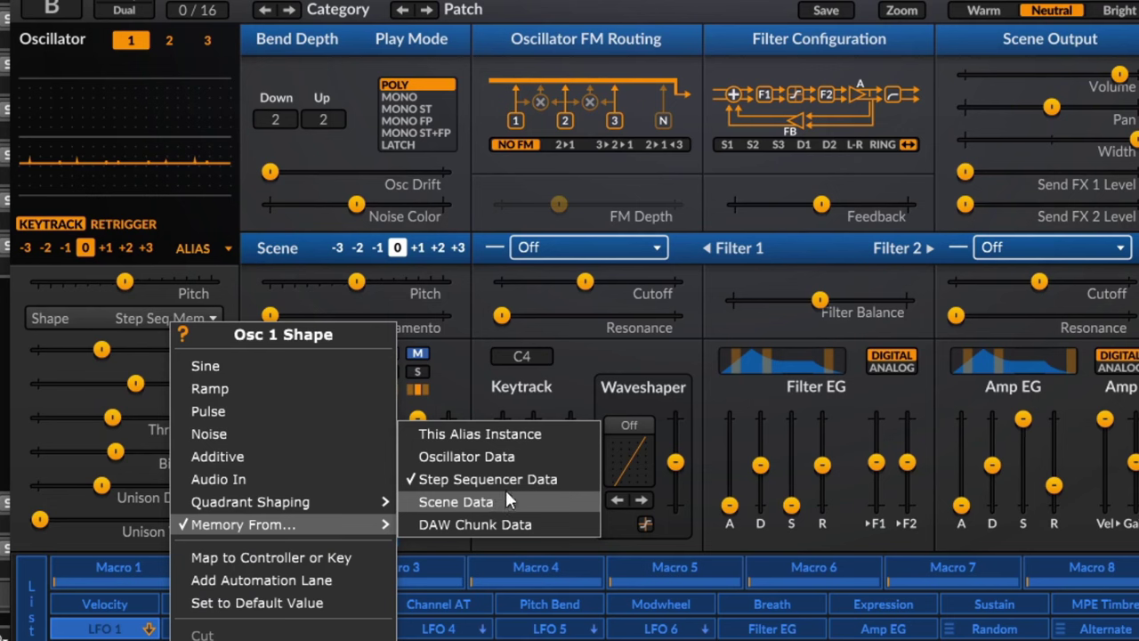
click(506, 457)
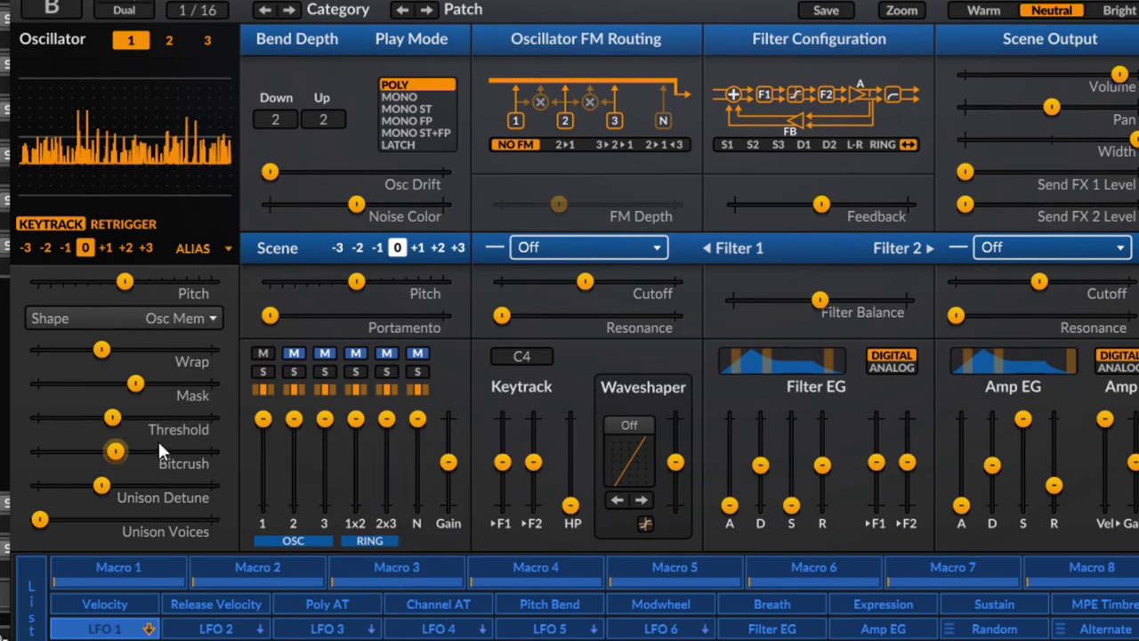
- Raise Wrap to well above centre and Unison Detune slightly above it, and lower Mask, Threshold and Bitcrush below centre
drag(133, 382, 169, 349)
mouse_move(171, 463)
mouse_down()
mouse_move(115, 463)
mouse_move(187, 462)
mouse_up()
drag(102, 485, 98, 452)
drag(169, 418, 93, 418)
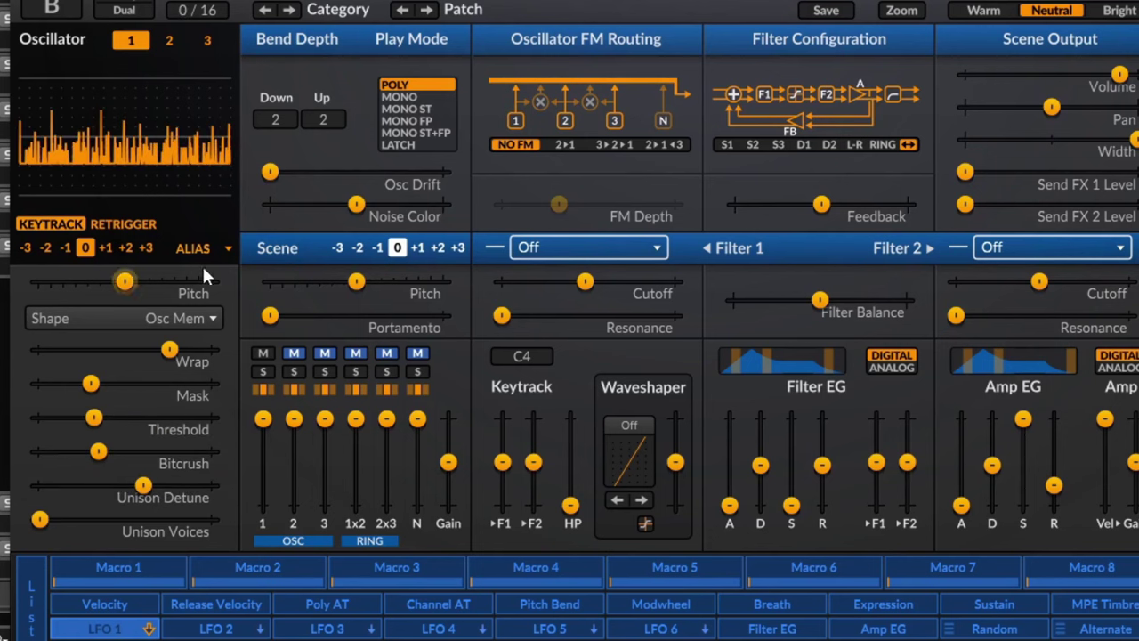
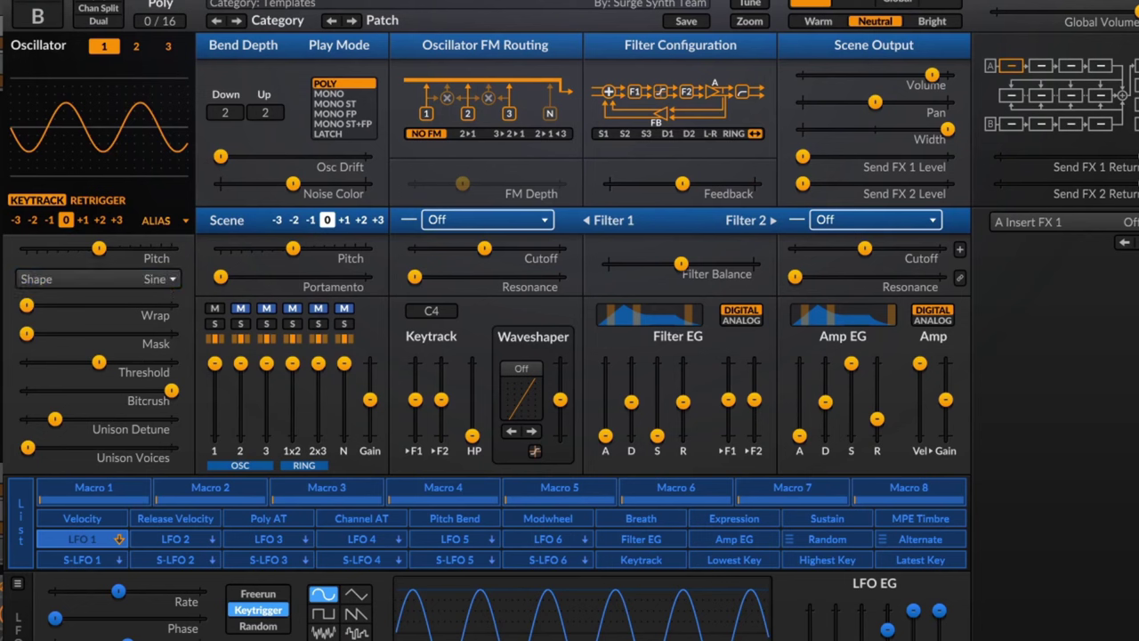
- Set the Alias Shape to Additive and draw irregular positive and negative harmonic levels in its editor
right_click(128, 280)
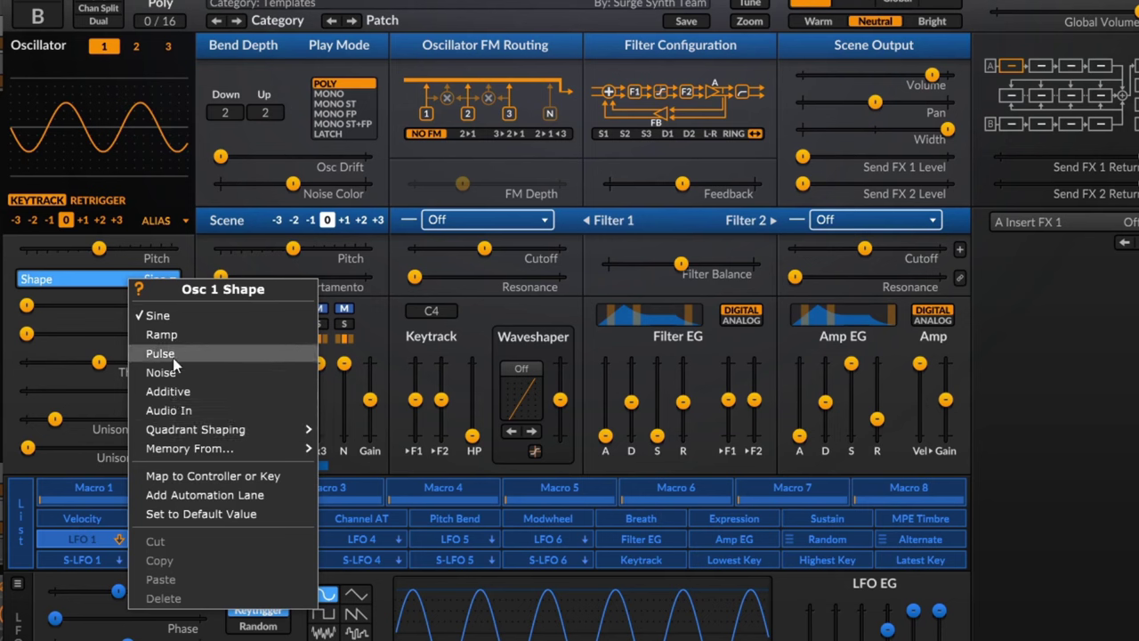
click(167, 392)
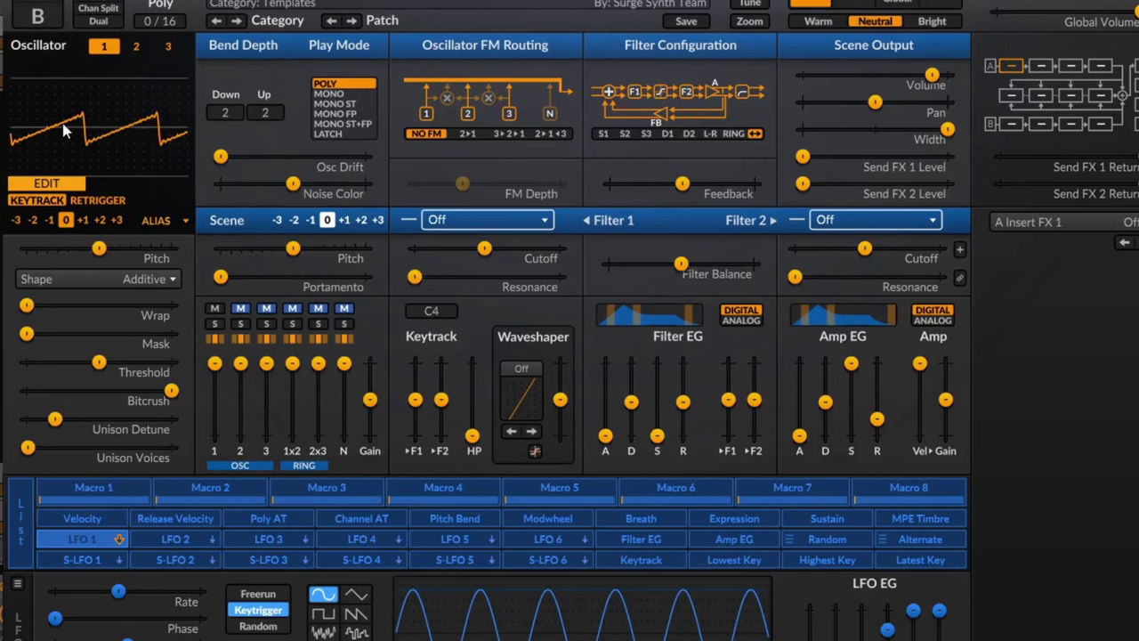
click(46, 183)
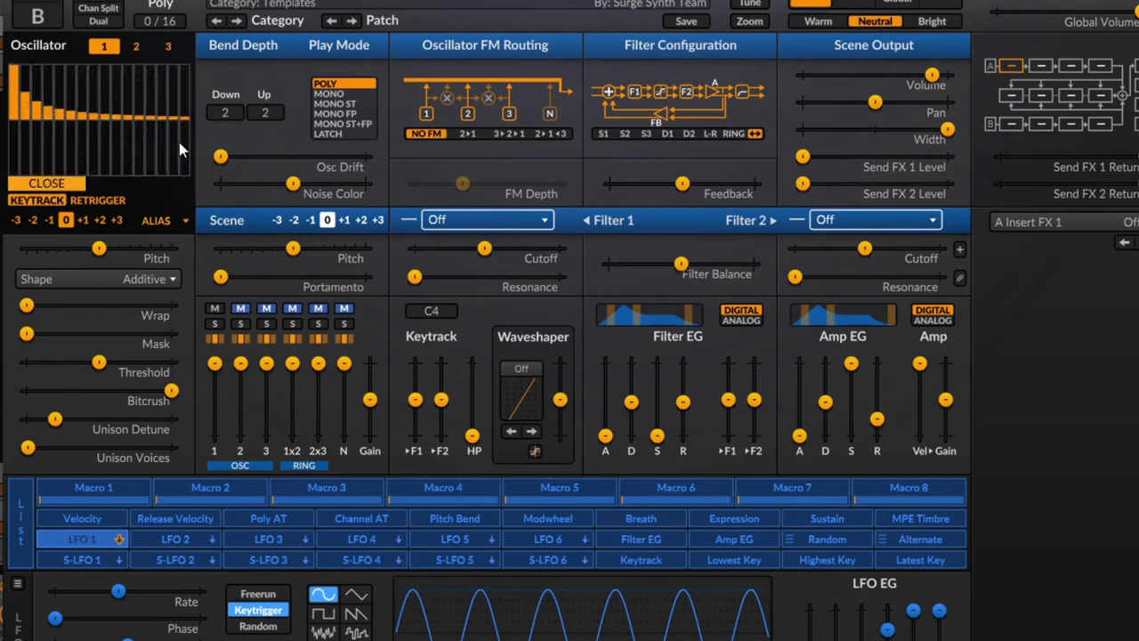
drag(26, 122, 39, 125)
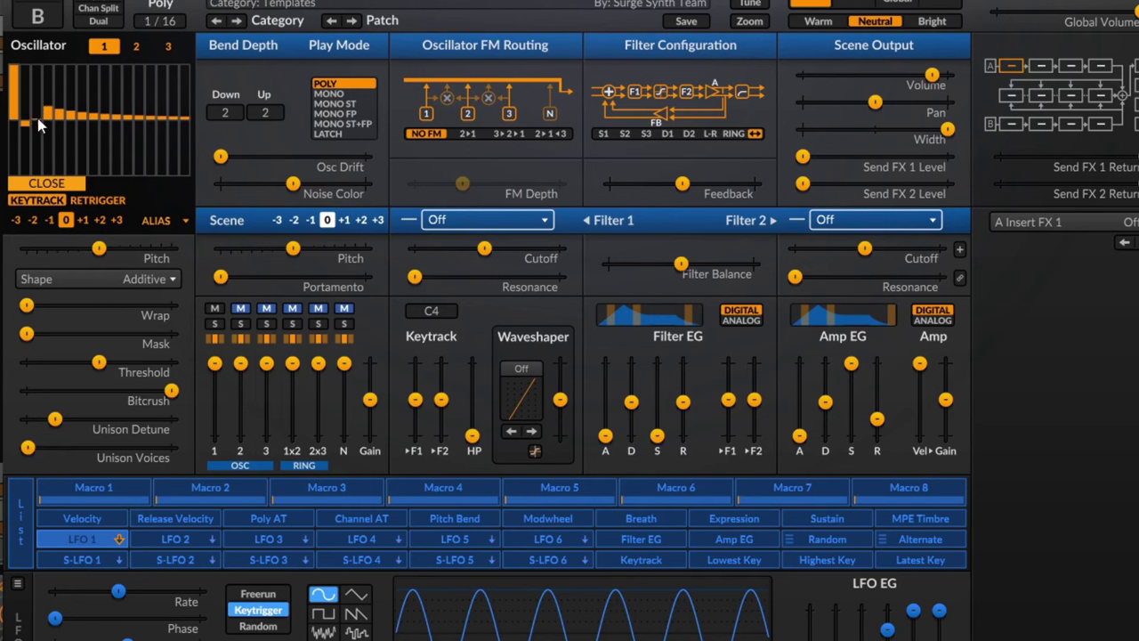
mouse_move(94, 146)
mouse_down()
mouse_move(116, 93)
mouse_move(168, 146)
mouse_move(183, 114)
mouse_up()
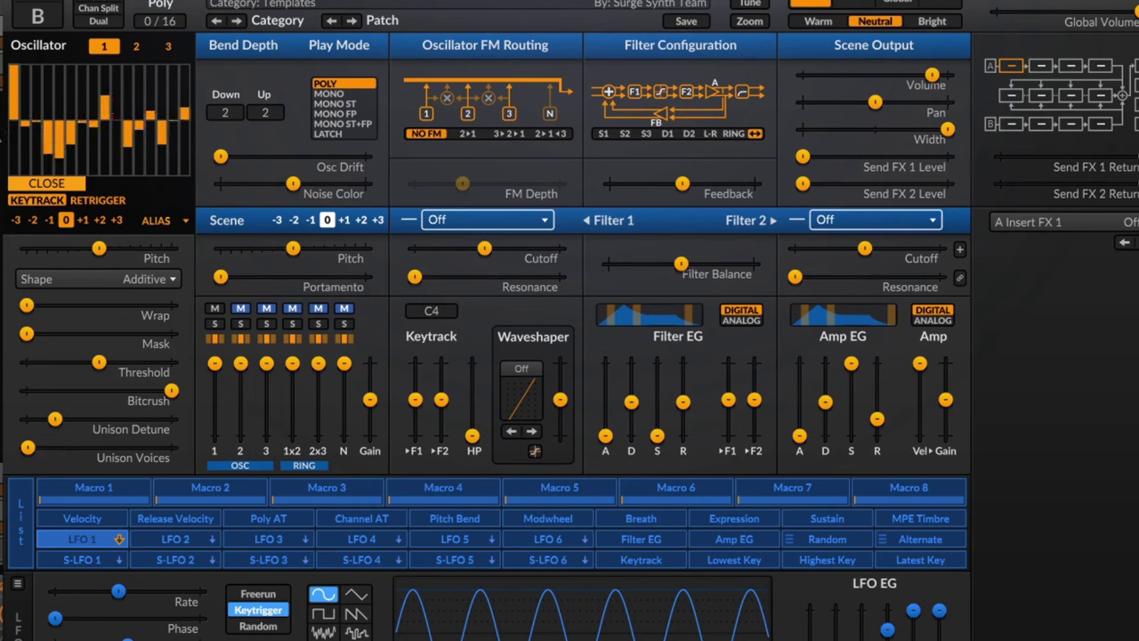
- Raise the fifth, eighth and ninth harmonics, pull the tenth and fifteenth far down, and close the harmonic editor
click(57, 75)
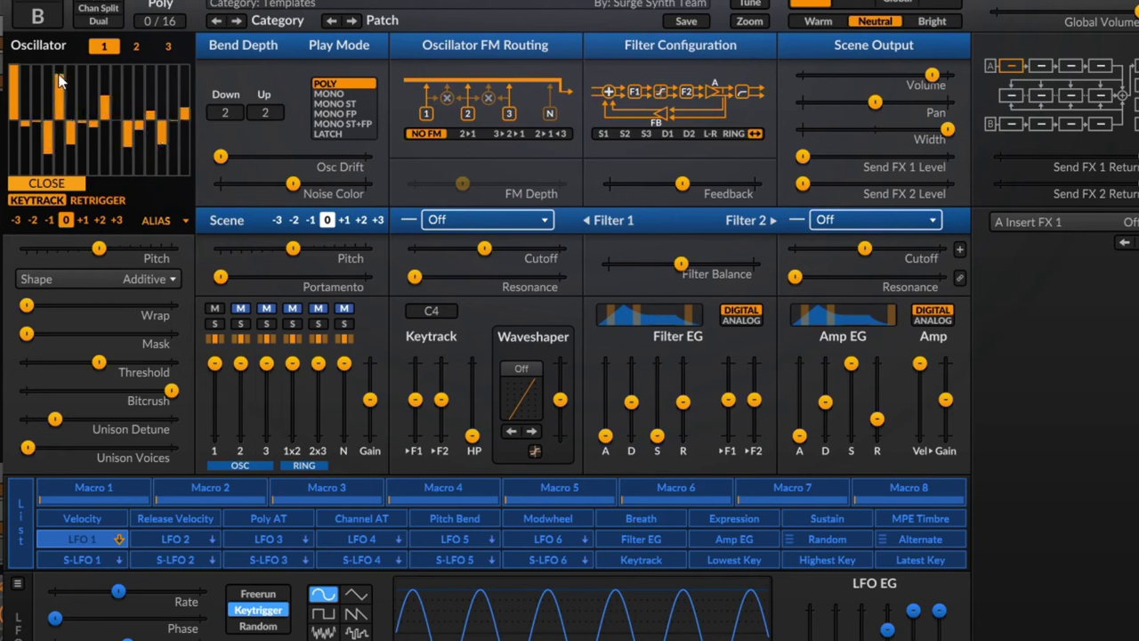
drag(66, 129, 56, 133)
click(49, 183)
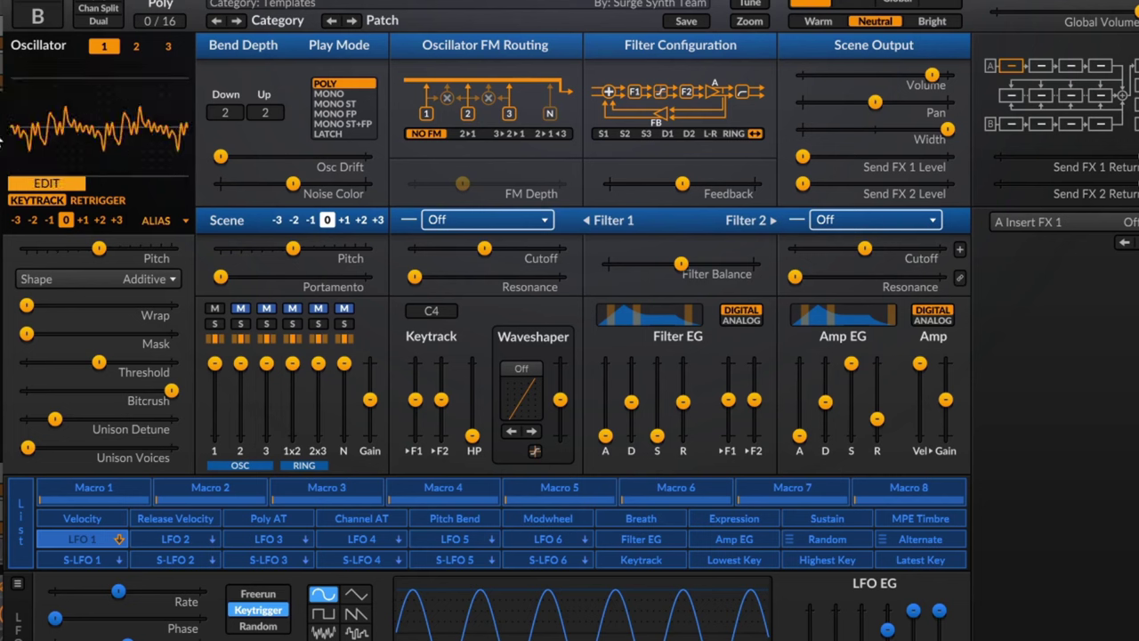
click(64, 189)
mouse_move(100, 82)
mouse_down()
mouse_move(166, 148)
mouse_move(169, 134)
mouse_move(175, 192)
mouse_up()
click(117, 171)
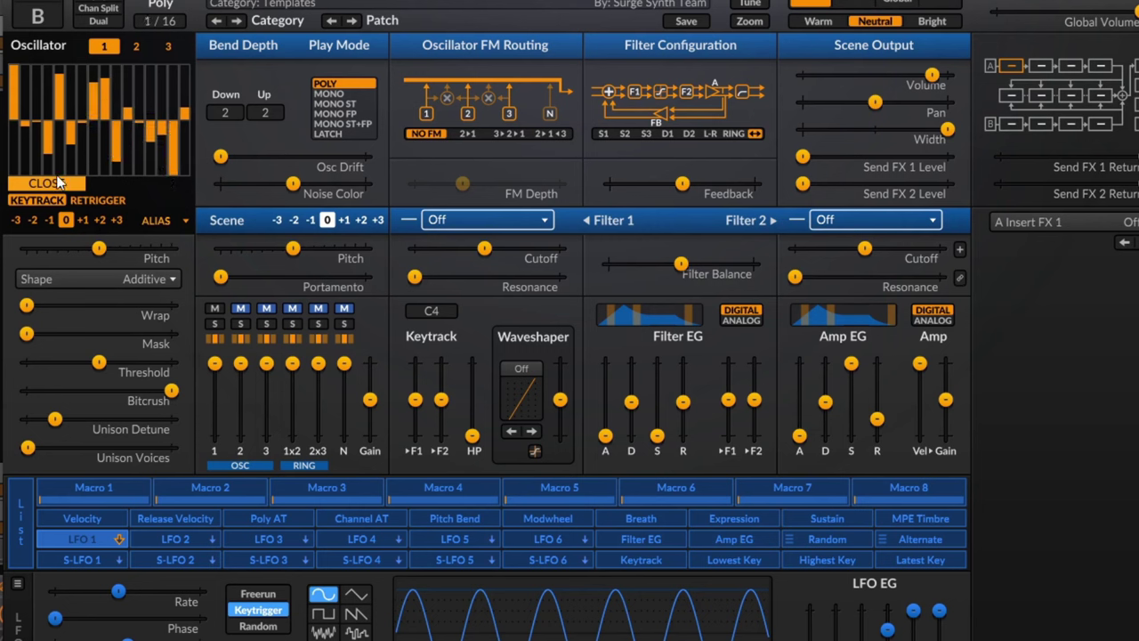
click(61, 183)
- Reopen the additive harmonic editor, try the Sine preset, and apply the Square preset
click(78, 184)
right_click(109, 144)
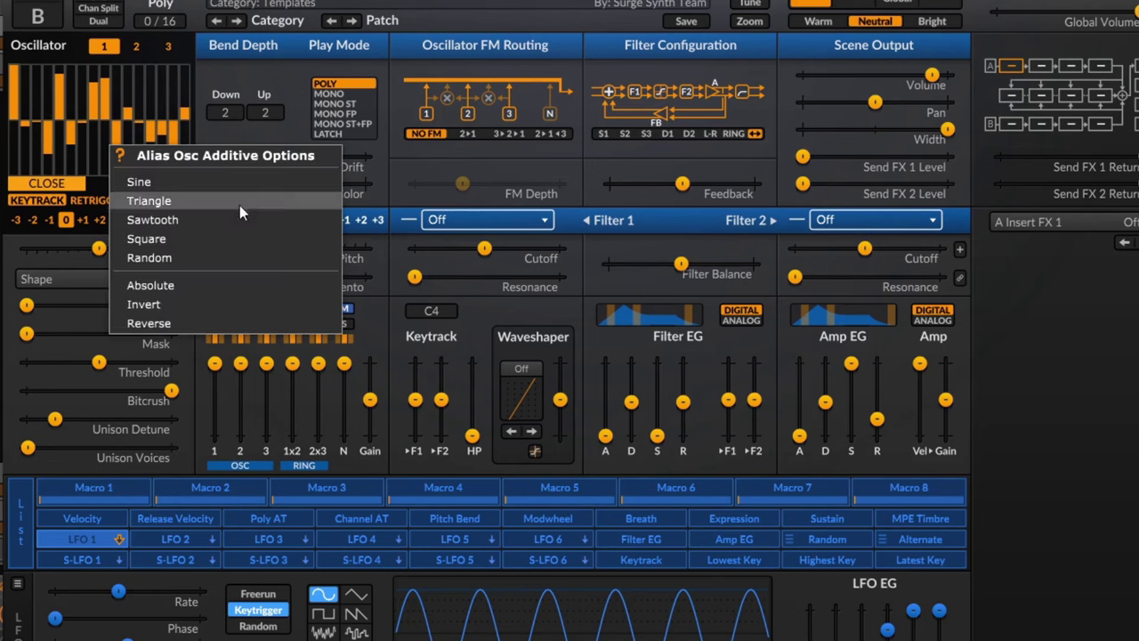
click(197, 185)
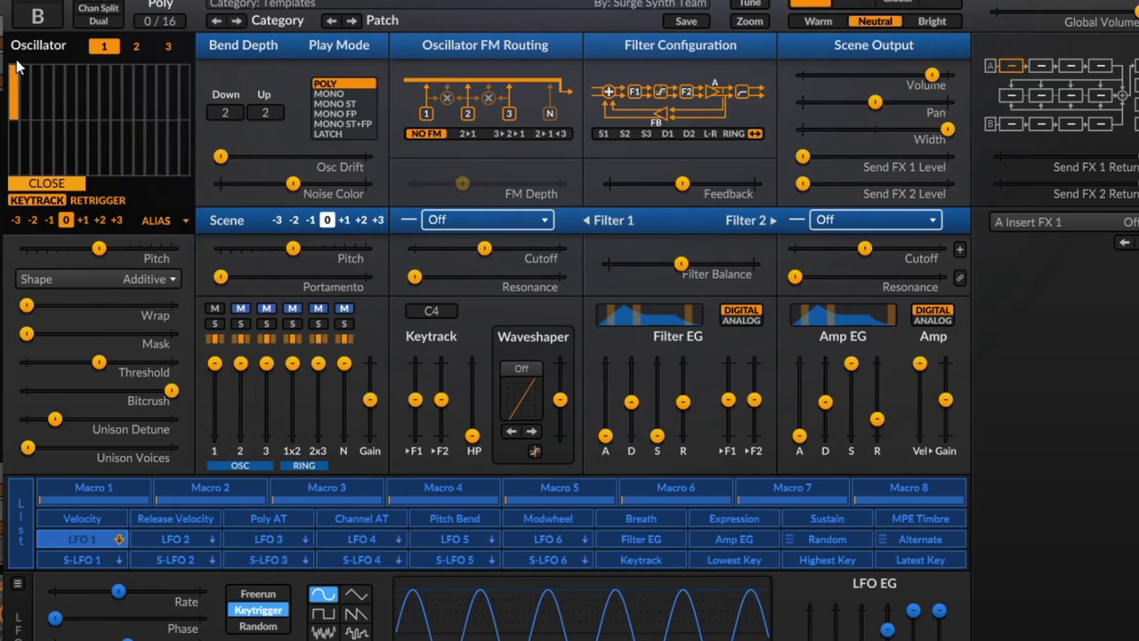
right_click(97, 112)
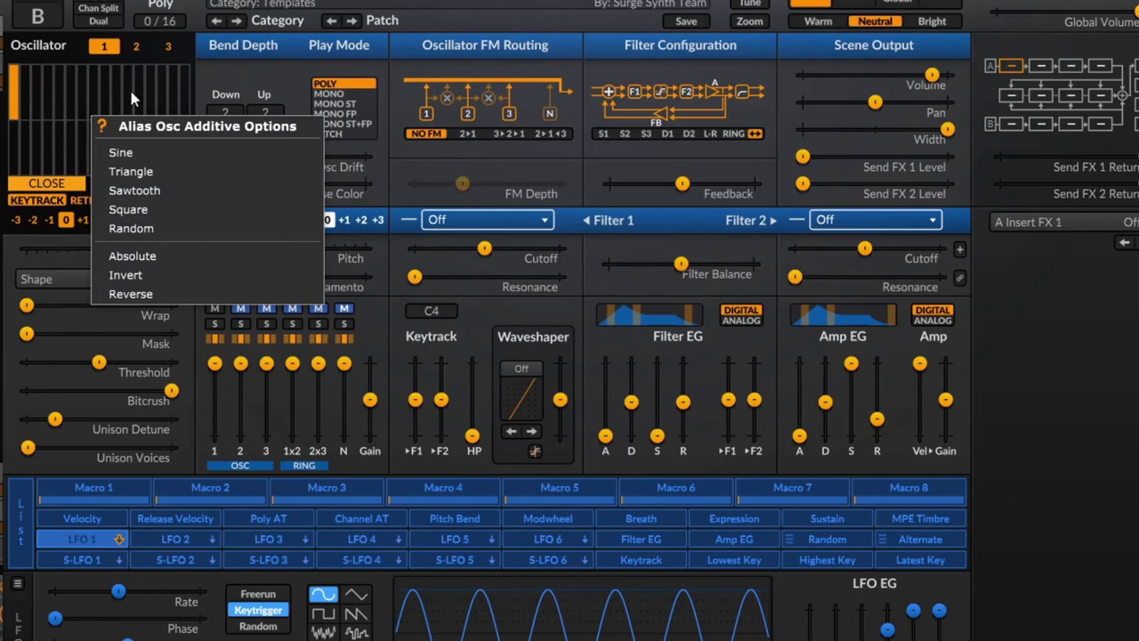
click(157, 211)
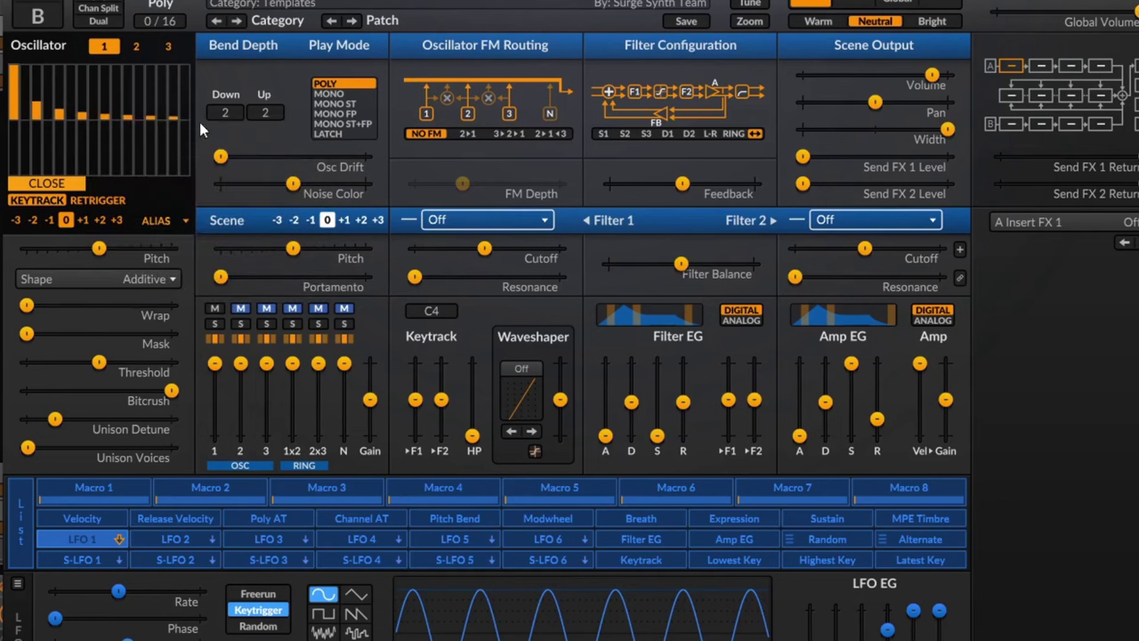
click(117, 156)
click(48, 140)
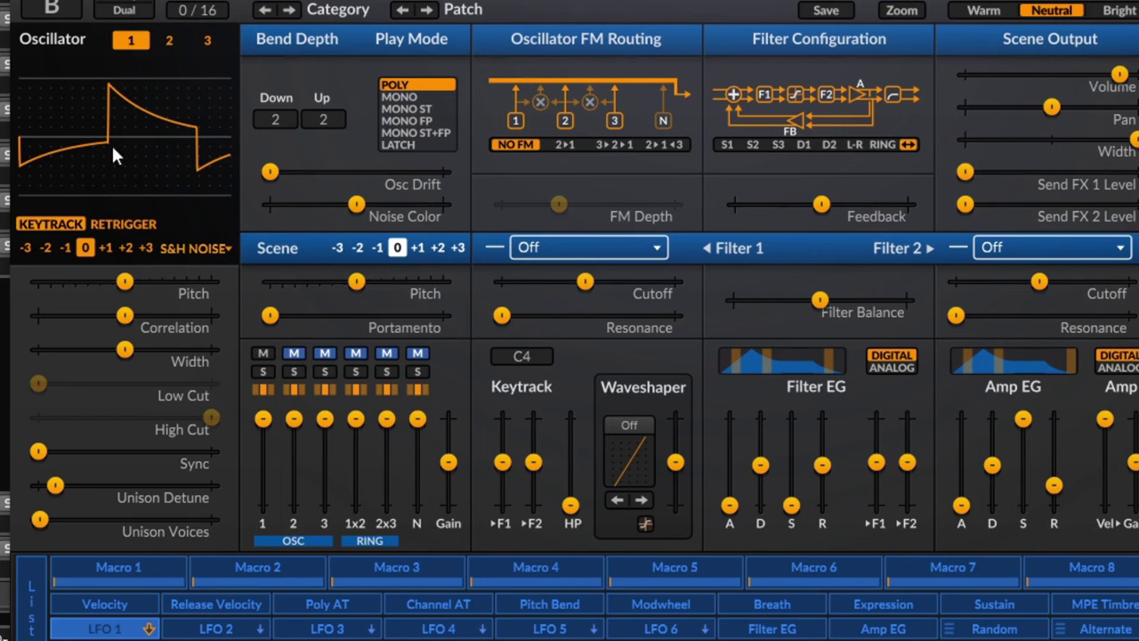
- Lower the S&H Noise oscillator's Correlation to near its minimum, then try a higher Width and reset it to default
drag(125, 314, 45, 314)
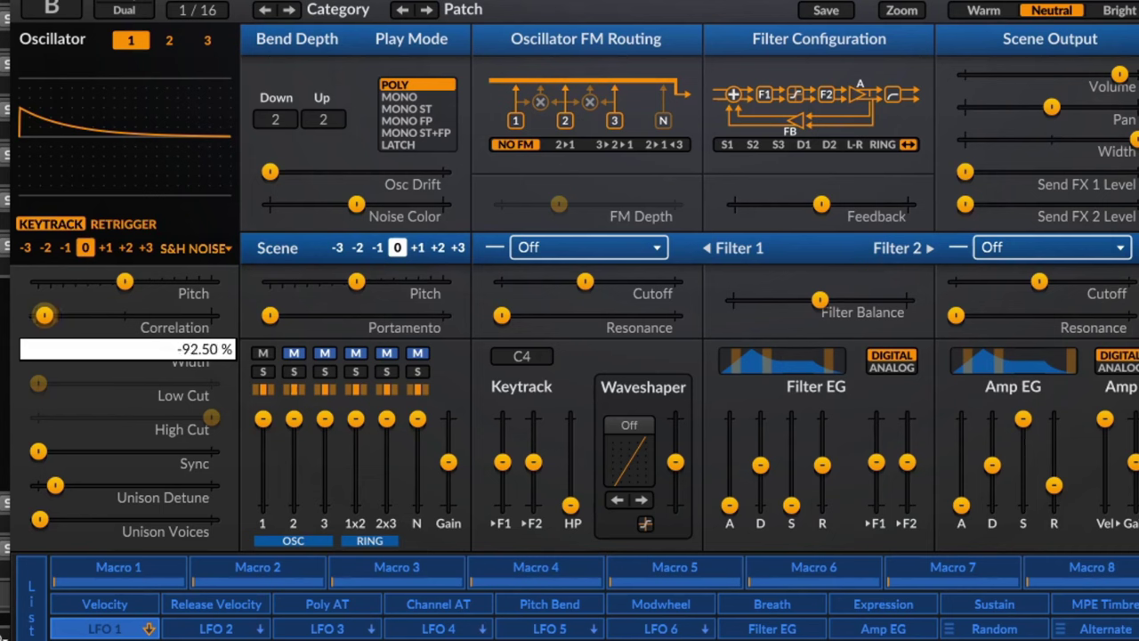
mouse_move(44, 314)
mouse_down()
mouse_move(210, 314)
mouse_move(33, 314)
mouse_move(50, 315)
mouse_up()
drag(123, 349, 157, 353)
double_click(157, 354)
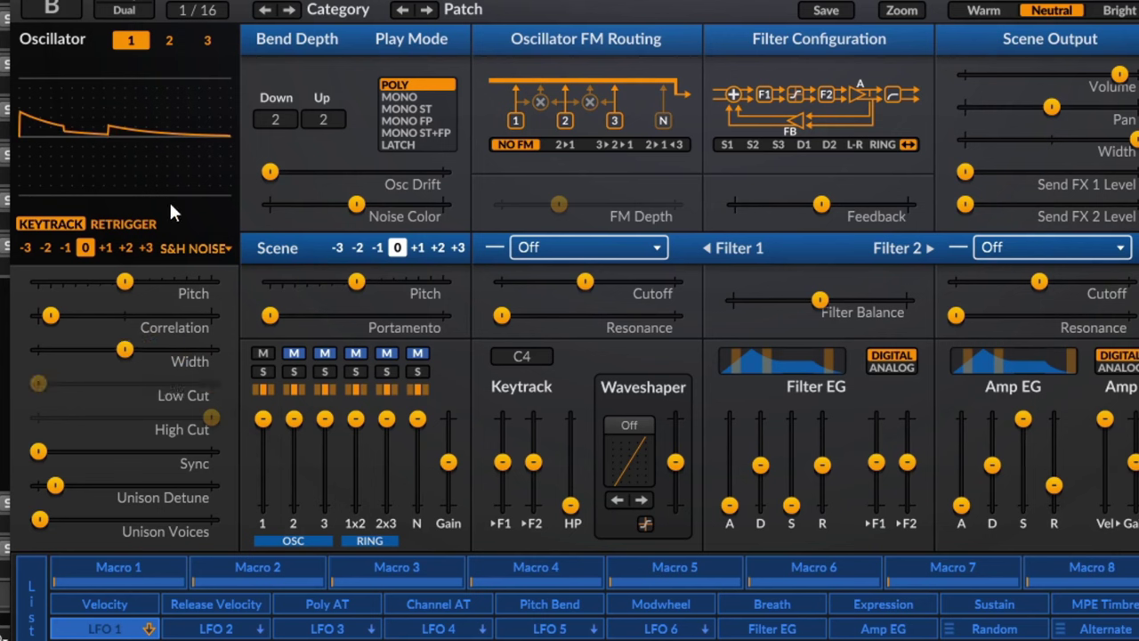
- Extend oscillator 1's Pitch range, sweep Pitch to its maximum and back down, and raise Correlation slightly
right_click(169, 288)
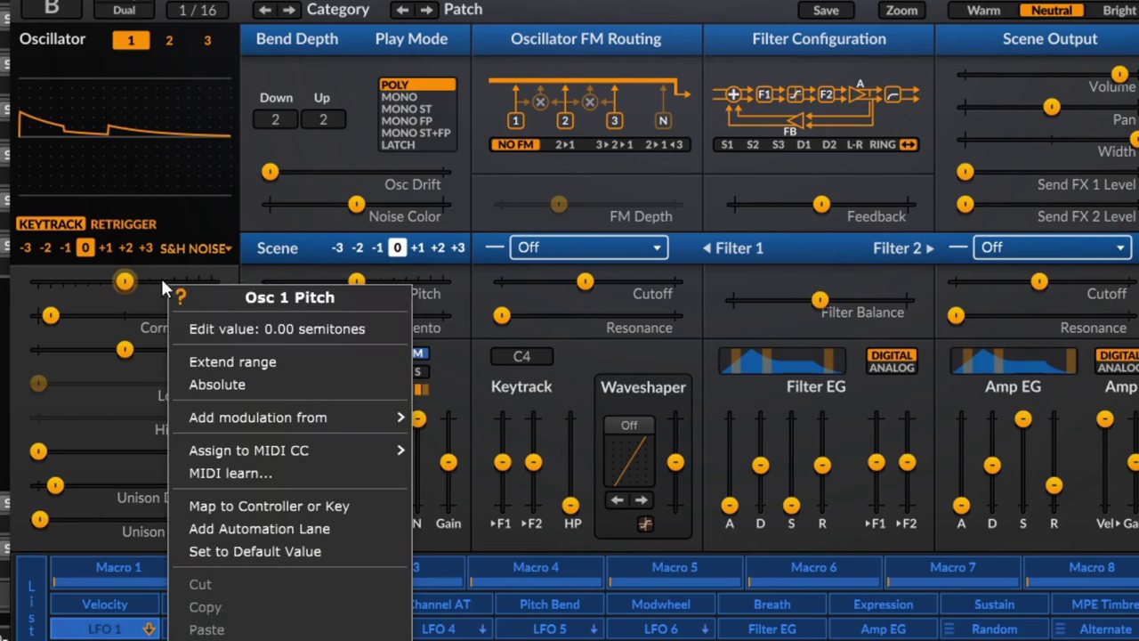
click(275, 360)
drag(124, 281, 211, 281)
drag(50, 315, 75, 315)
drag(189, 283, 147, 282)
- Set the noise Width to maximum and raise Pitch and Correlation to well above centre
drag(222, 371, 237, 372)
drag(140, 349, 211, 349)
drag(127, 281, 178, 281)
drag(75, 315, 186, 311)
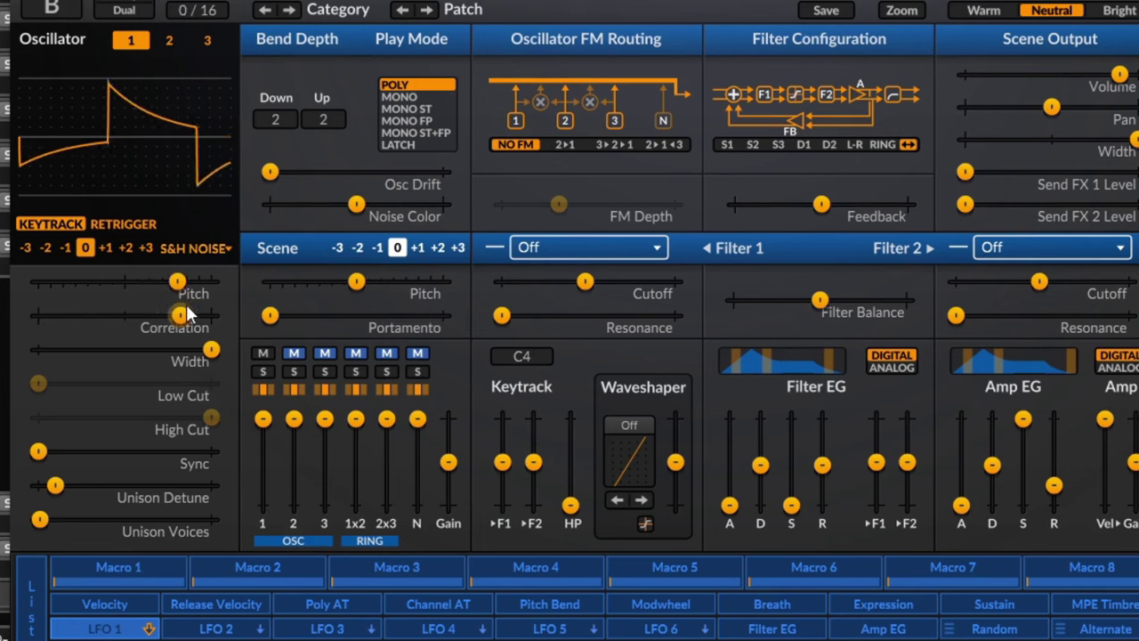
- Examine the available oscillator types, including the Audio Input channel options, without choosing one
click(214, 249)
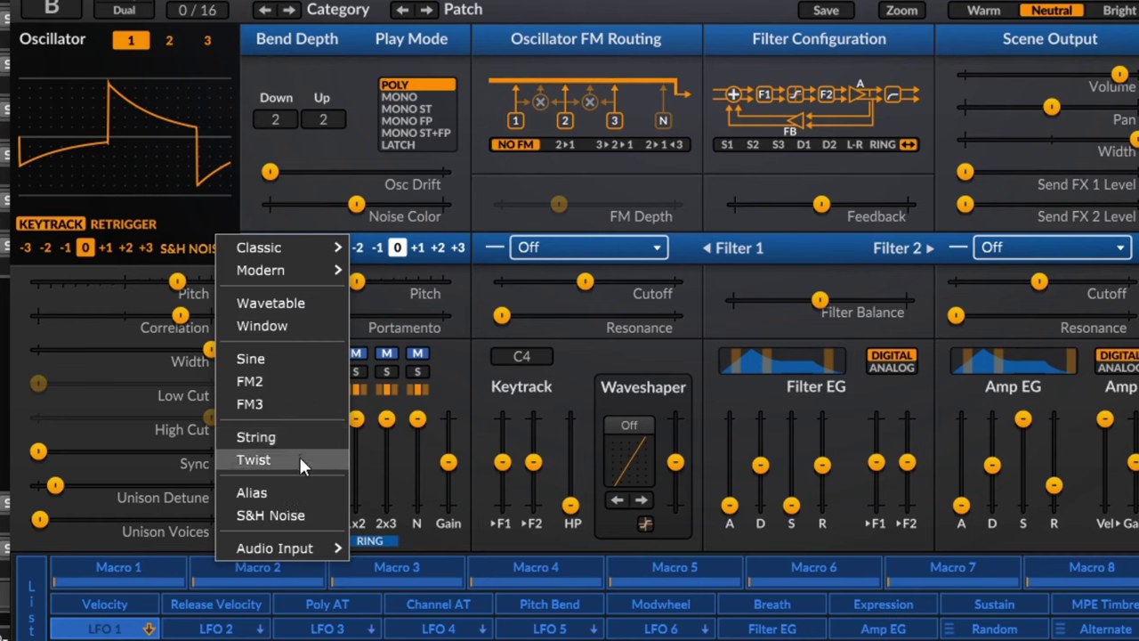
mouse_move(298, 546)
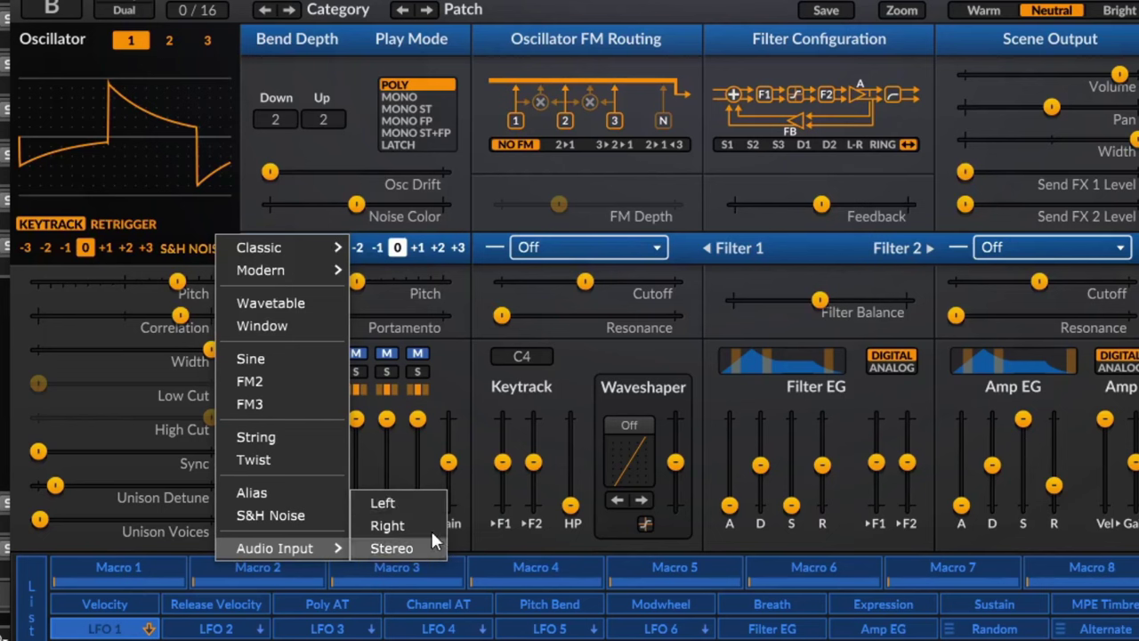
click(182, 244)
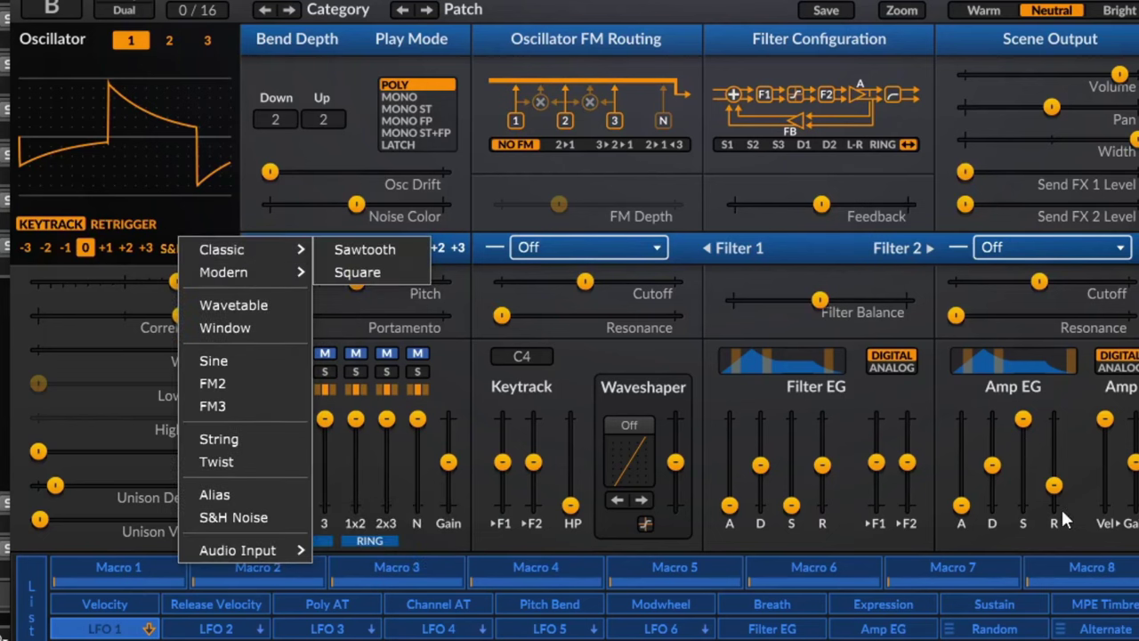
click(748, 213)
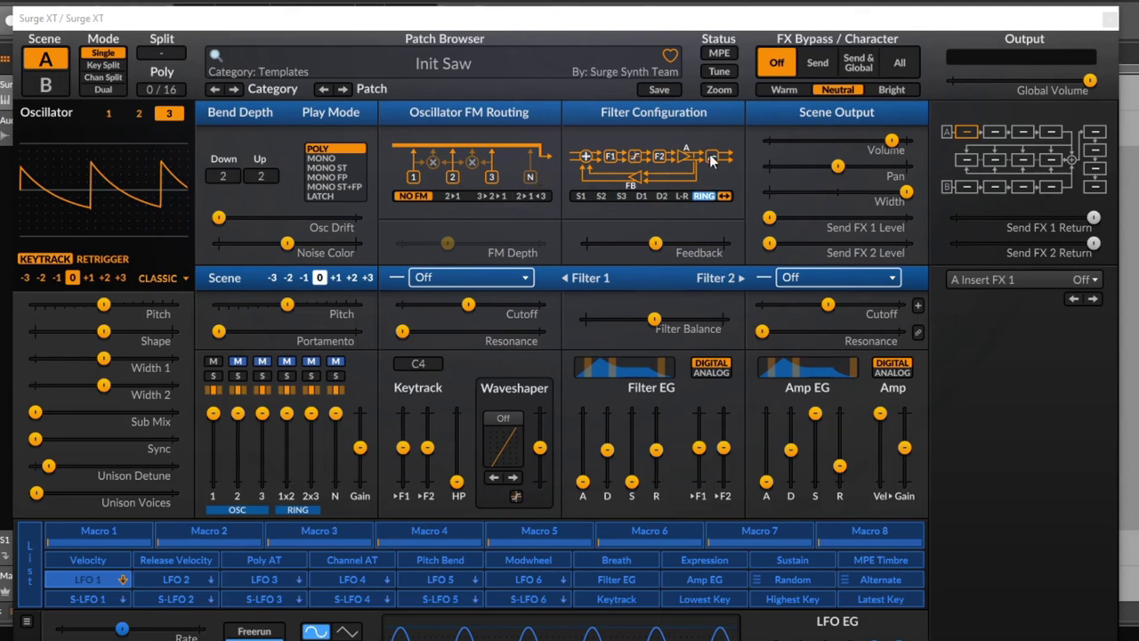
- Try the L-R, S2 and Ring routings of the Filter Configuration
click(680, 197)
click(601, 195)
click(680, 196)
click(703, 196)
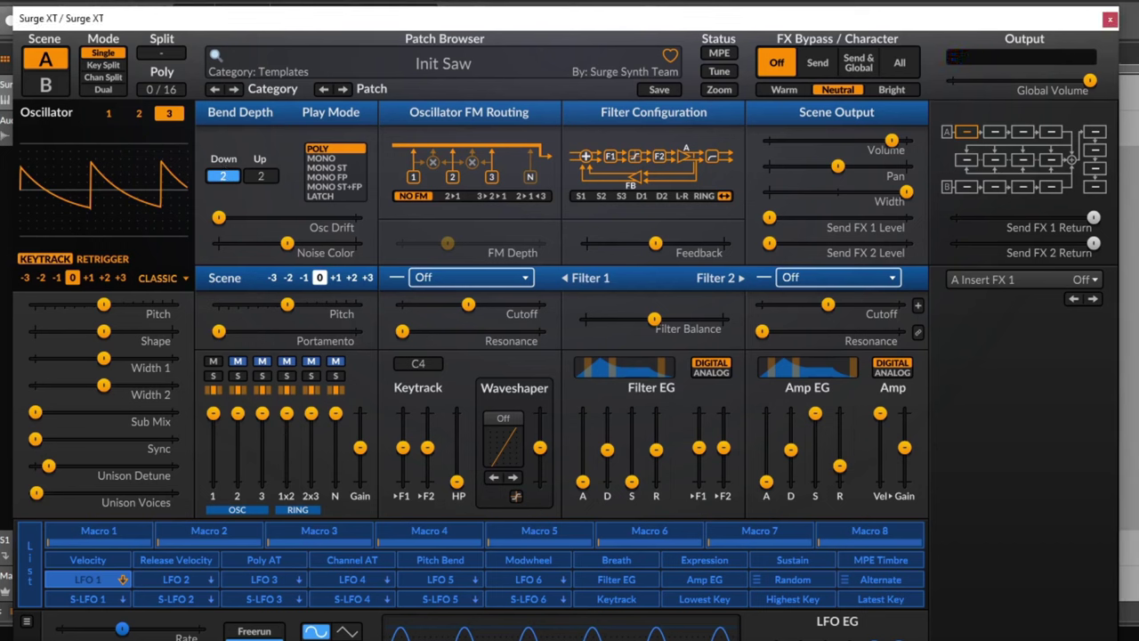
- Try a Bend Depth of 24 for both Down and Up, and return both to 2
scroll(261, 175, down, 2)
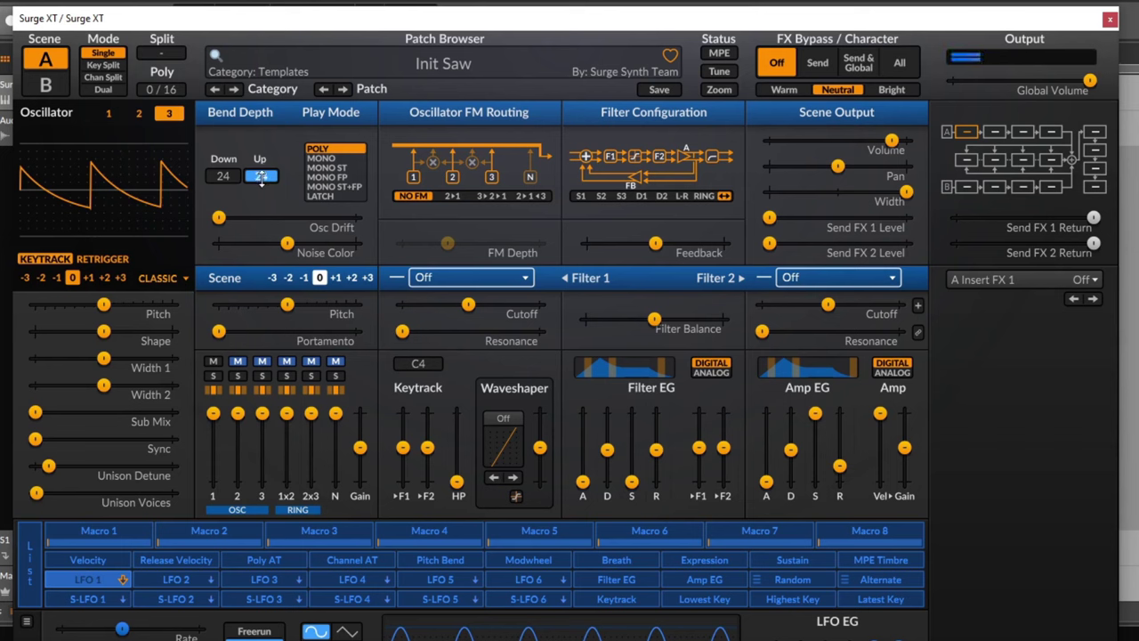
drag(223, 175, 222, 231)
drag(261, 175, 260, 231)
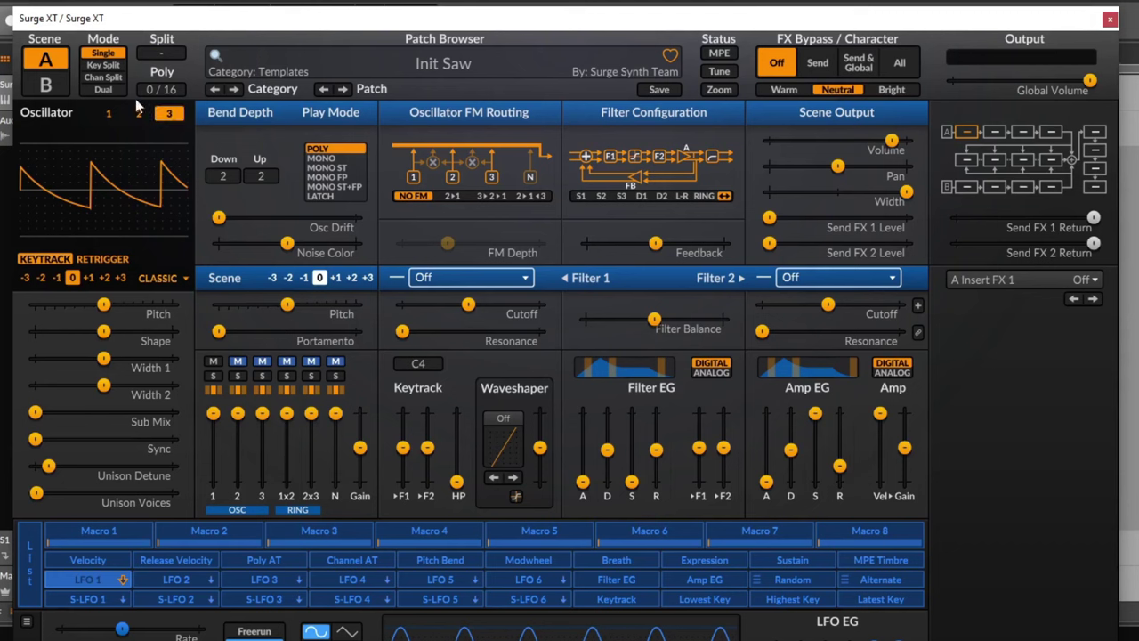
- Try a different polyphony limit, reset it to its default, and set the Play Mode to Mono
scroll(177, 91, up, 5)
double_click(170, 88)
click(346, 163)
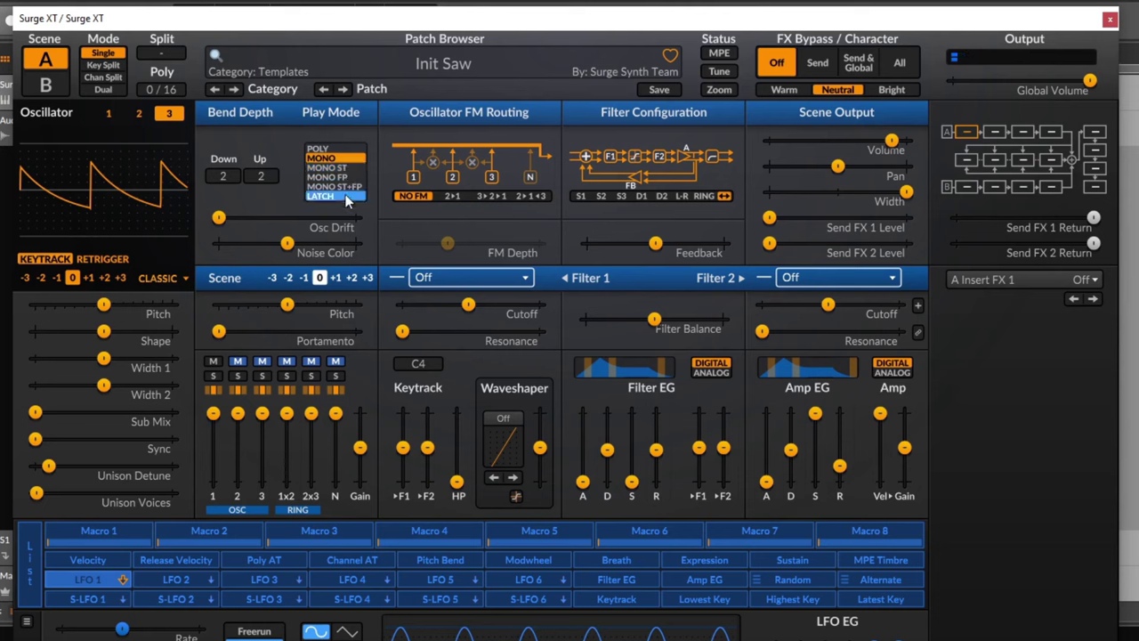
- Try the Latch play mode, and set Filter 1 to a resonant 24 dB lowpass with maximum Filter EG modulation and a longer decay
click(347, 197)
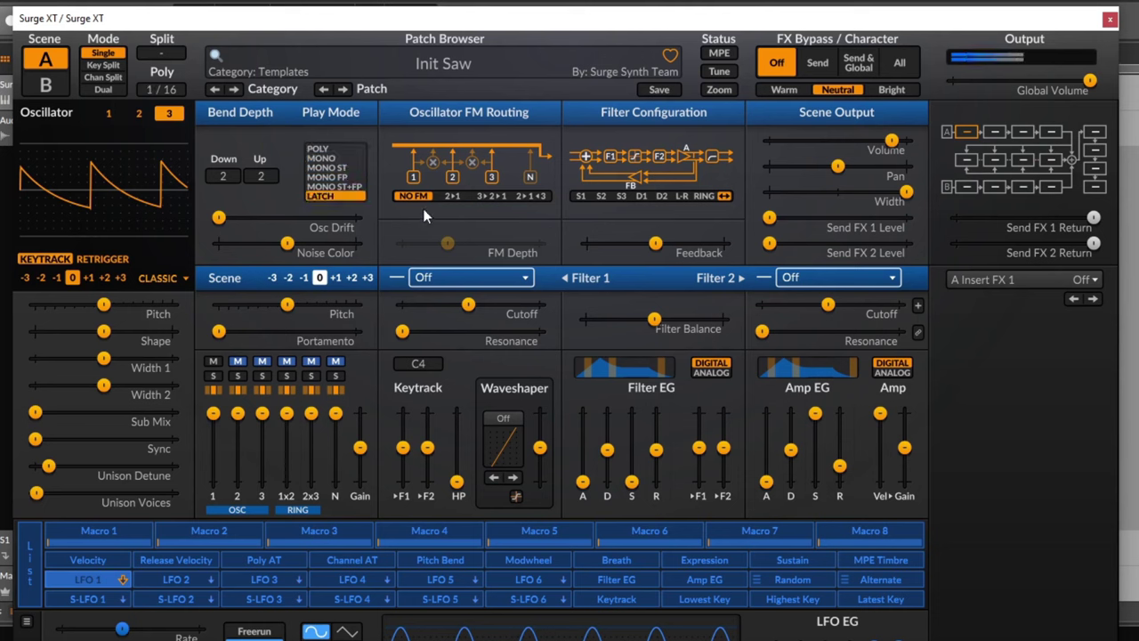
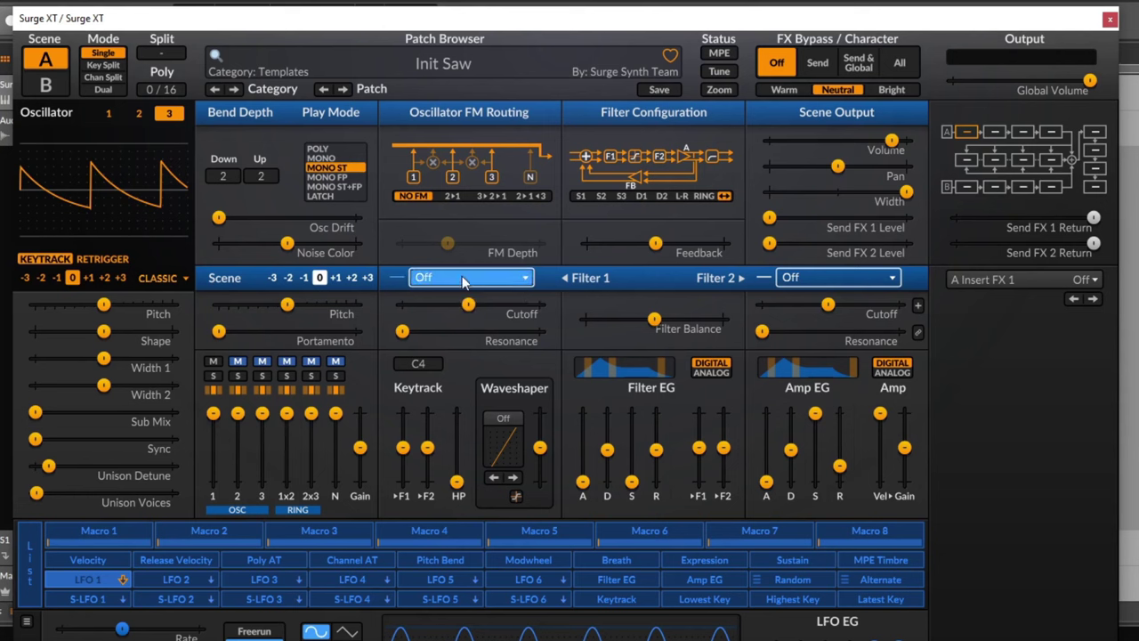
right_click(462, 280)
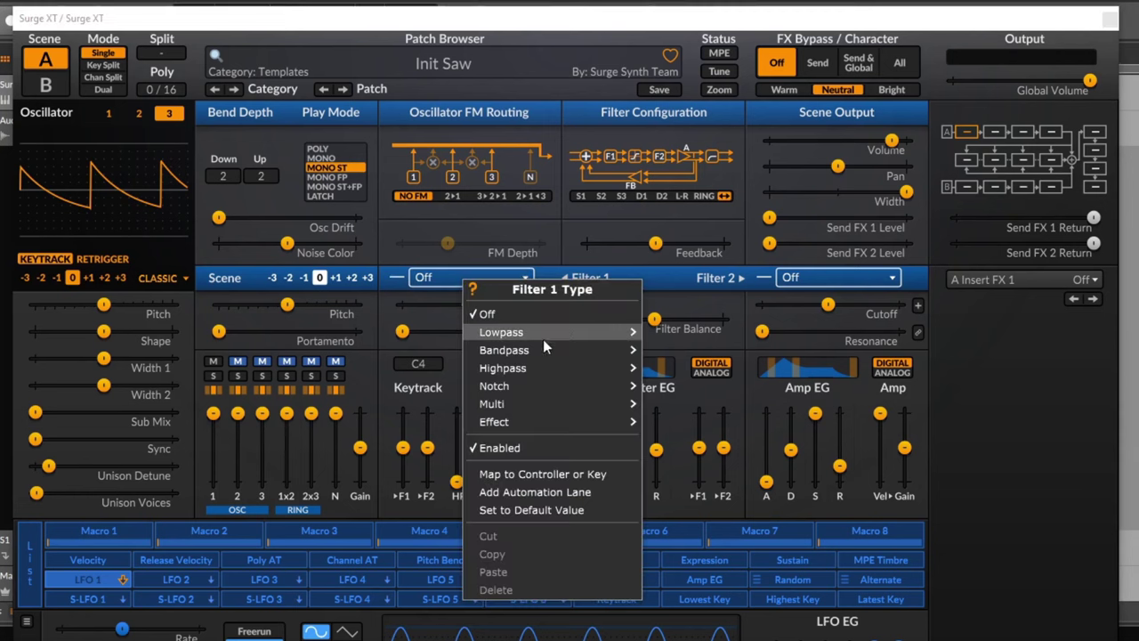
mouse_move(571, 331)
click(709, 352)
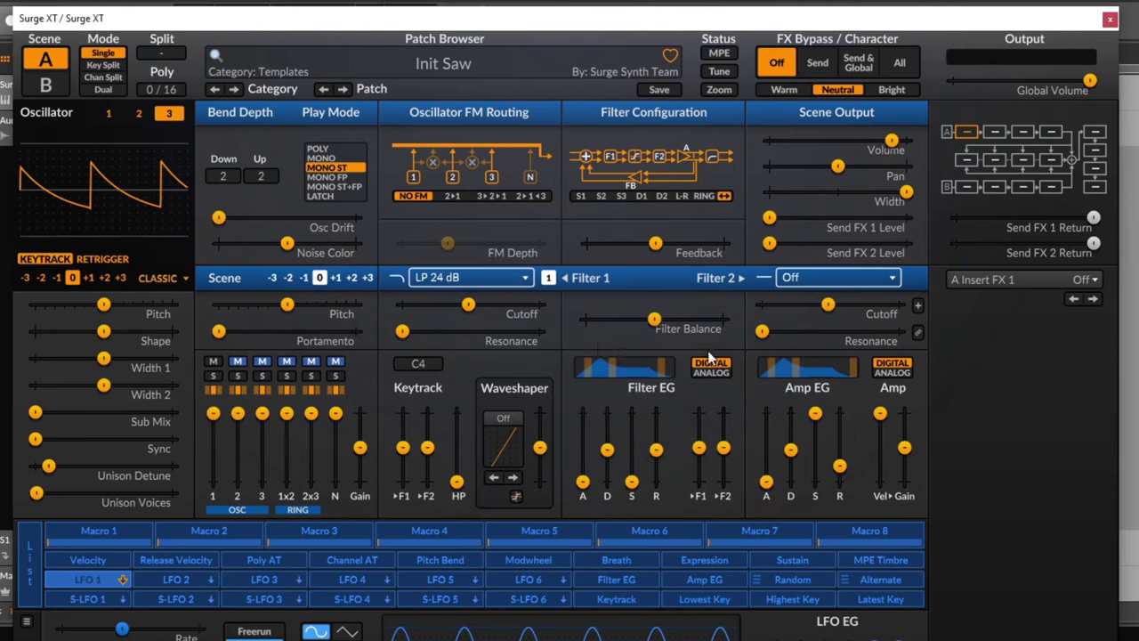
drag(402, 331, 493, 331)
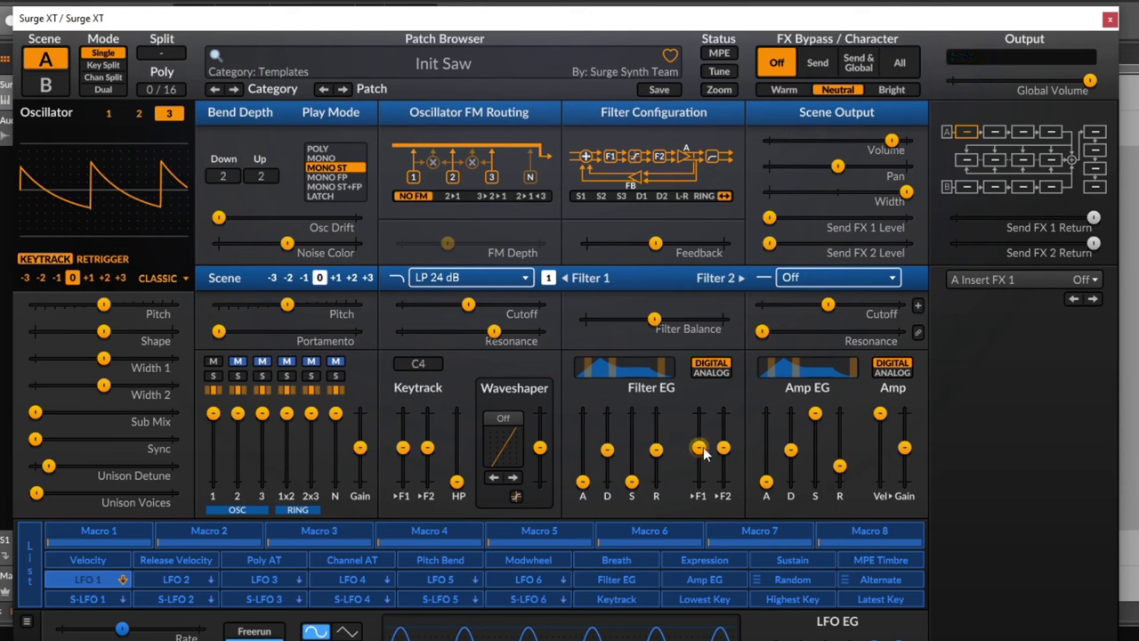
drag(698, 456, 699, 413)
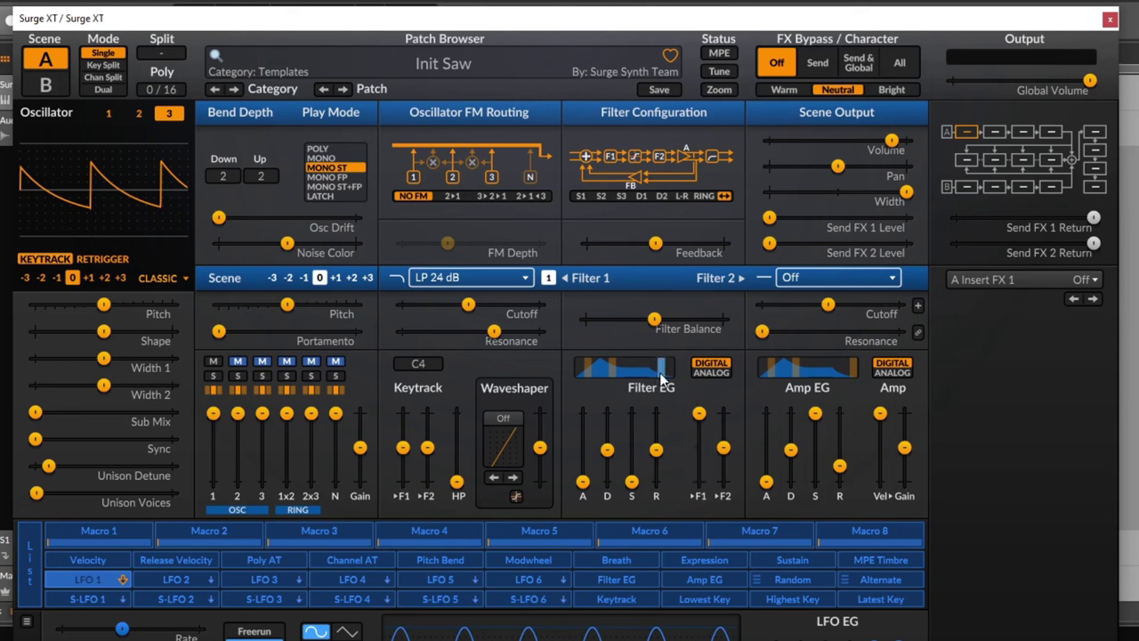
drag(614, 469, 607, 437)
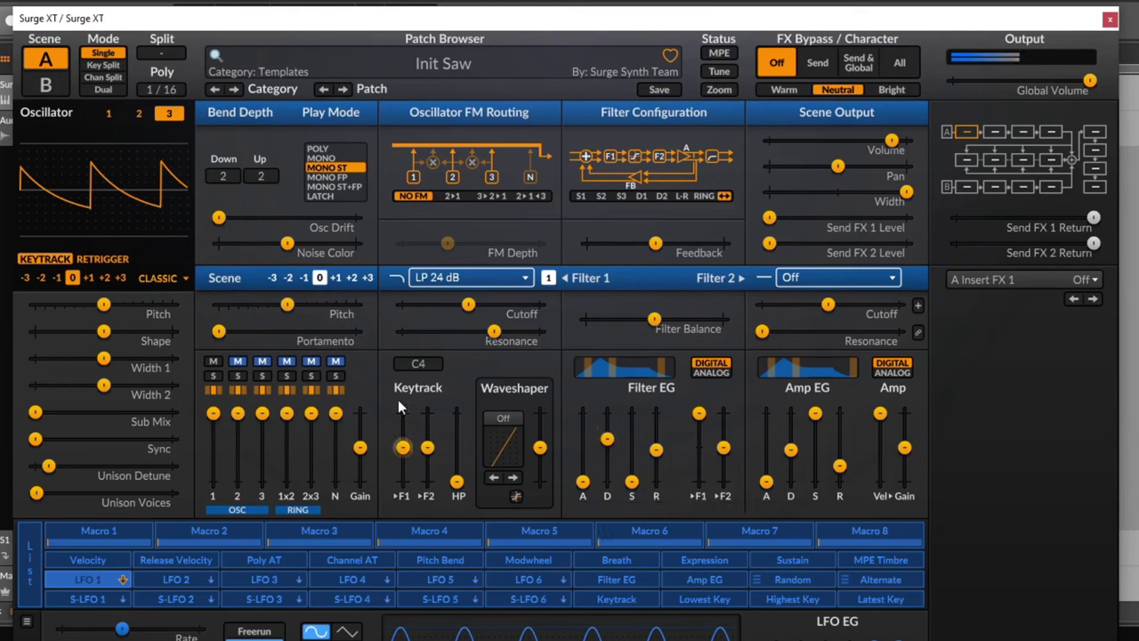
- Compare the Mono and Mono ST play modes by switching back and forth between them
click(342, 160)
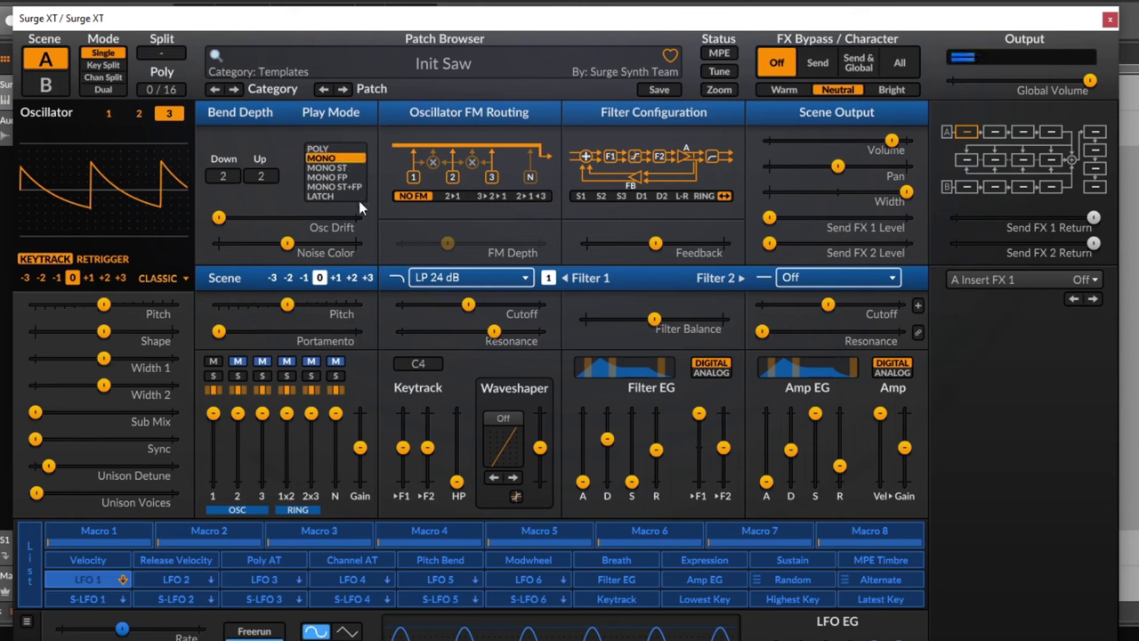
click(329, 168)
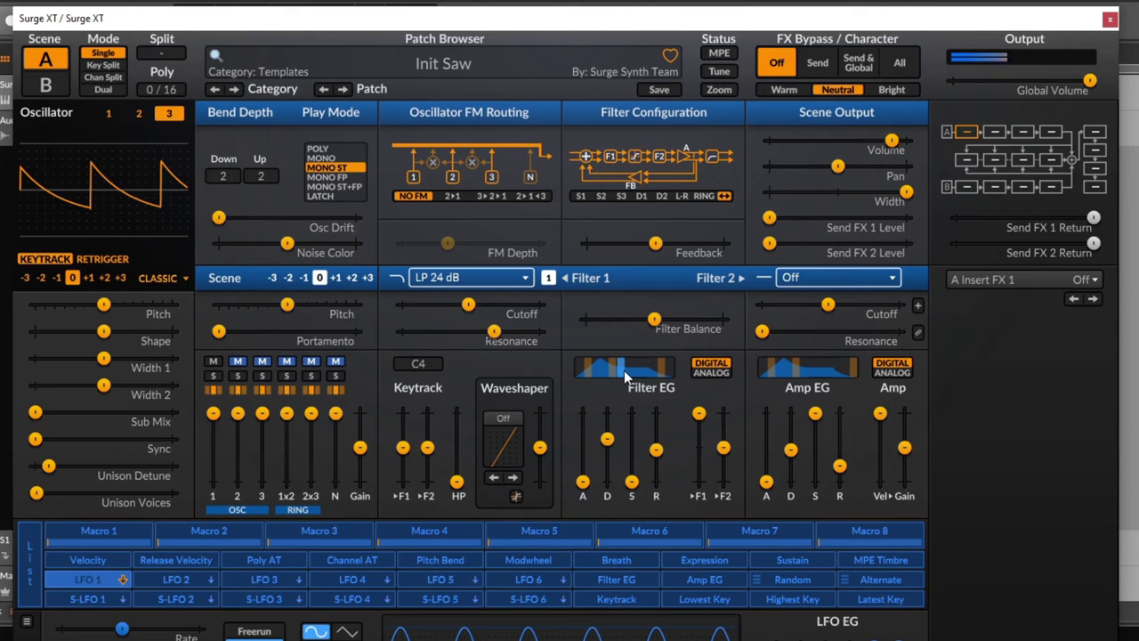
click(348, 151)
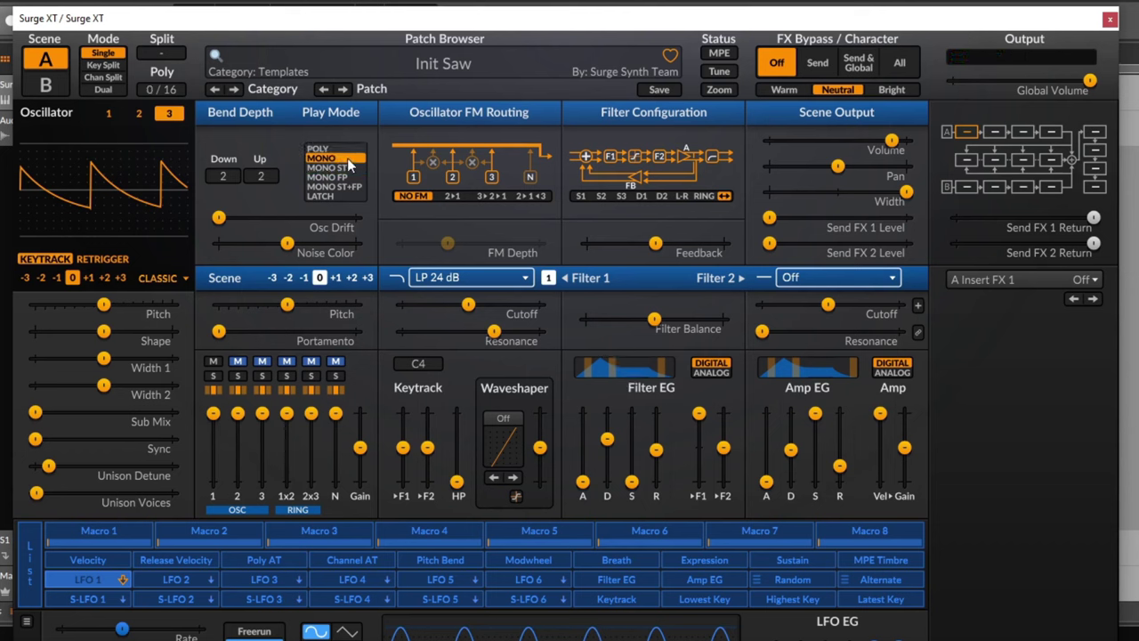
click(347, 158)
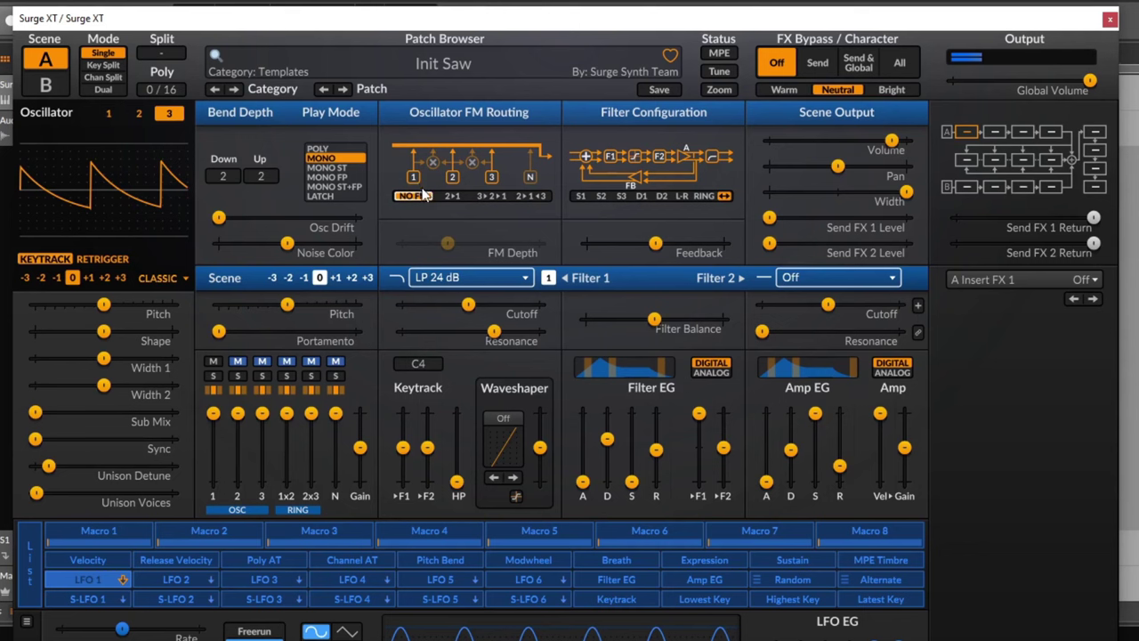
click(327, 167)
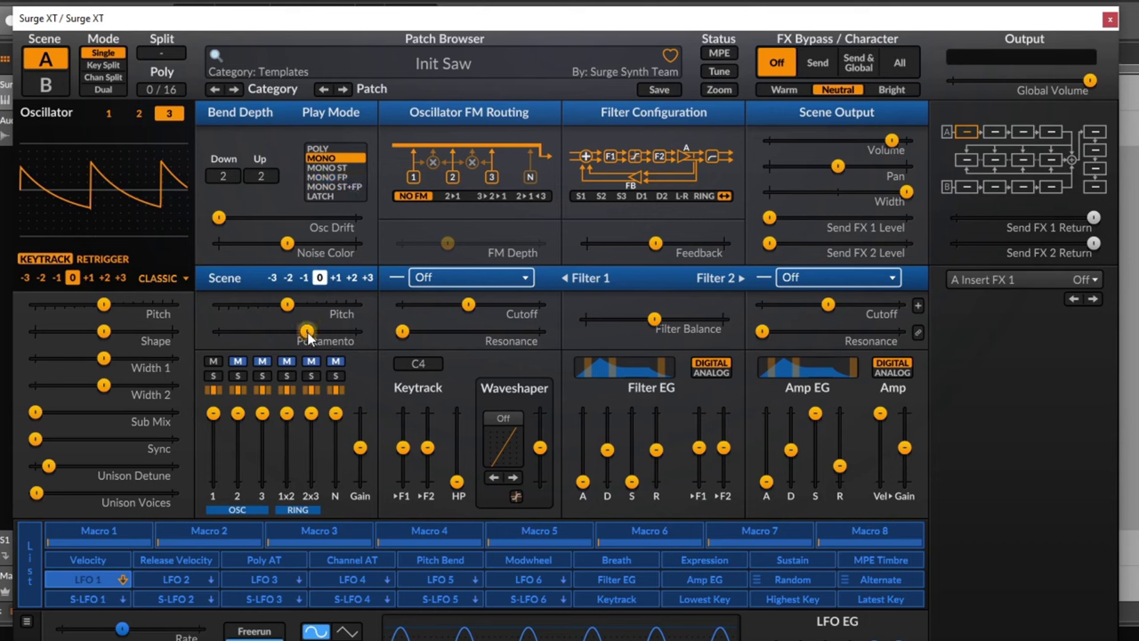
- Try the Mono FP and Mono ST+FP play modes with different Portamento amounts
drag(306, 333, 283, 327)
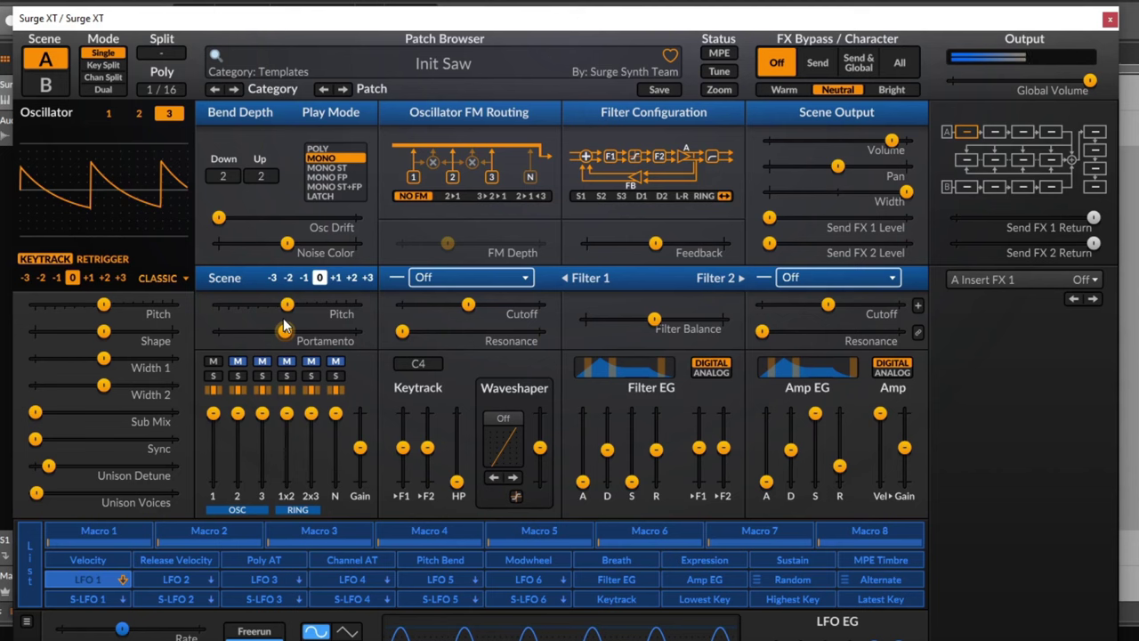
click(350, 177)
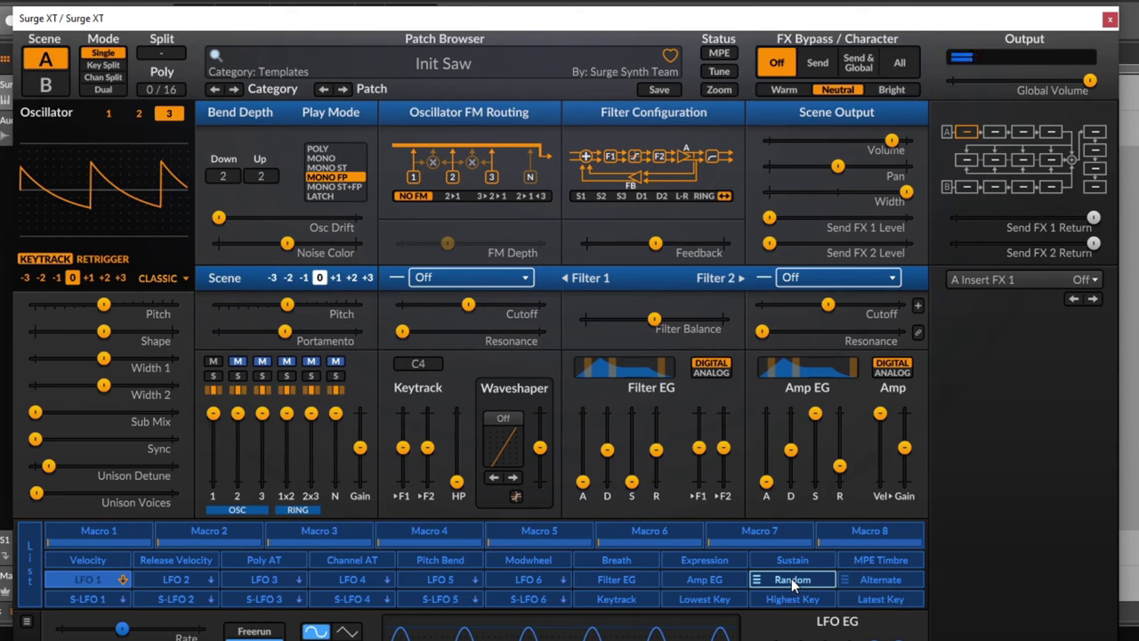
drag(286, 332, 307, 331)
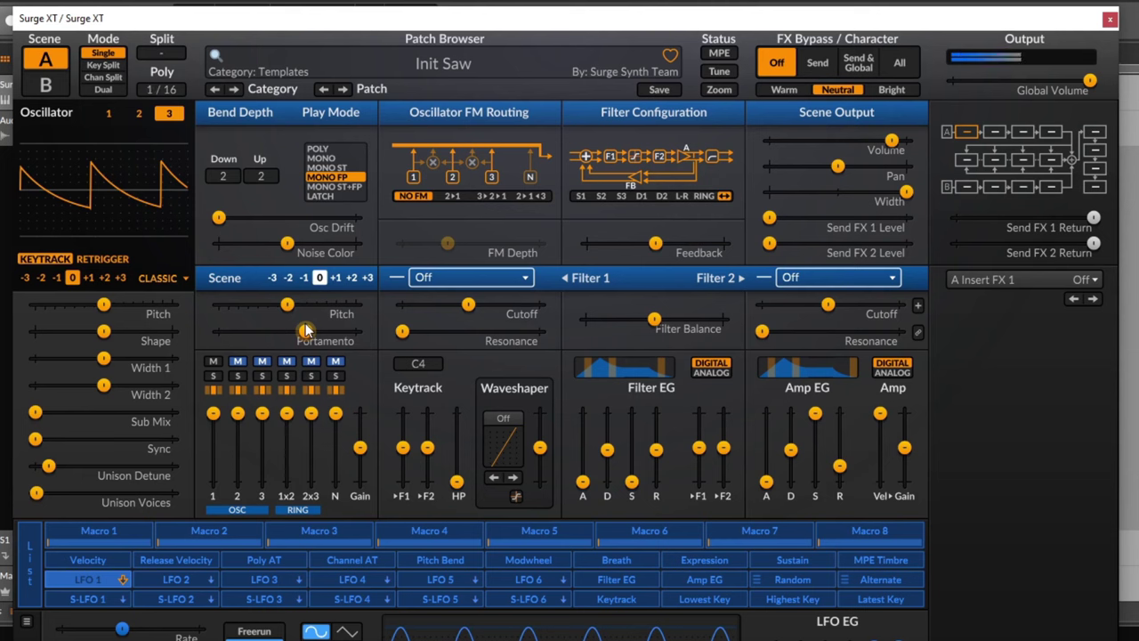
click(358, 187)
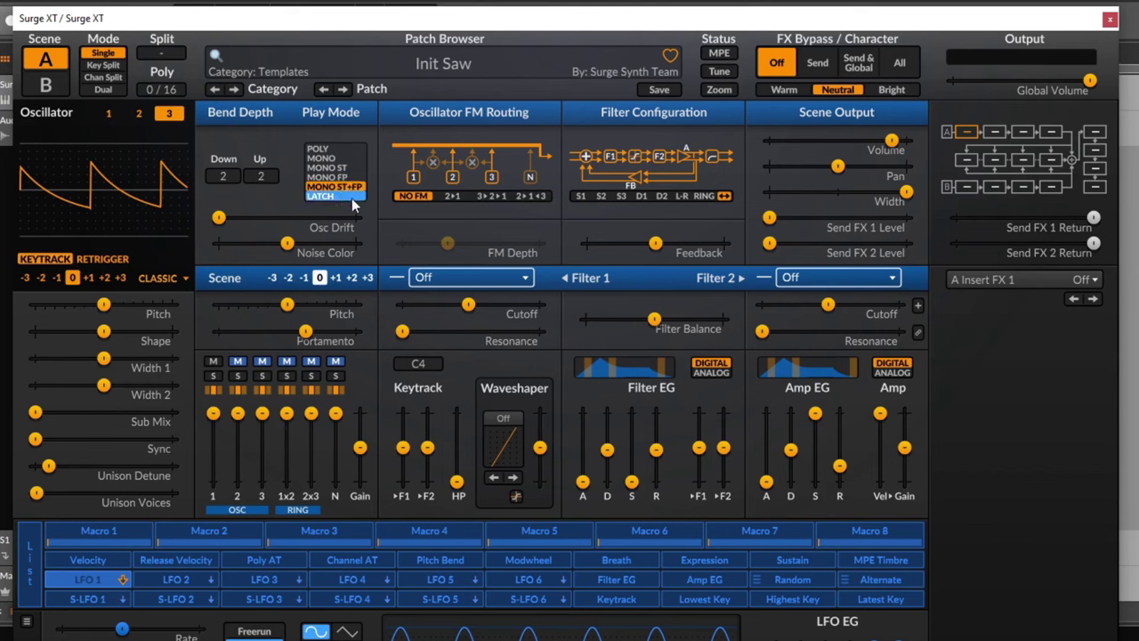
- Set Filter 1 to a 24 dB lowpass with lower cutoff and raised resonance, and increase its Filter EG amount and decay
click(441, 278)
mouse_move(570, 327)
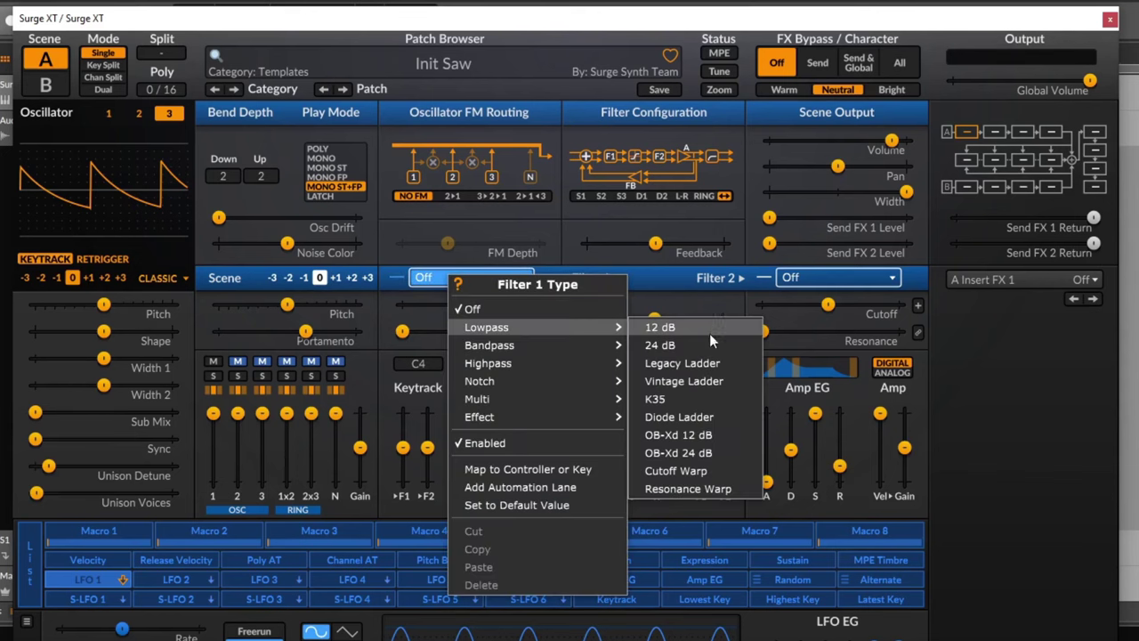
click(665, 345)
drag(469, 309, 447, 305)
drag(698, 447, 698, 413)
drag(603, 449, 606, 423)
drag(403, 332, 461, 331)
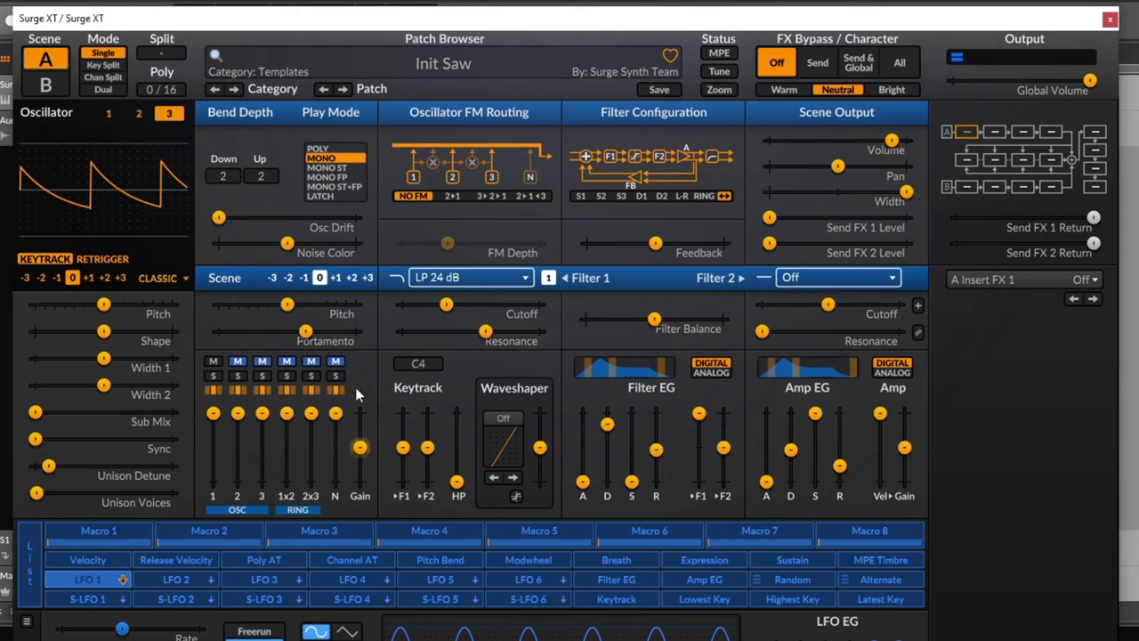
- Select the Last note priority for the Mono play mode and return Portamento to its minimum
right_click(340, 181)
key(Escape)
right_click(339, 171)
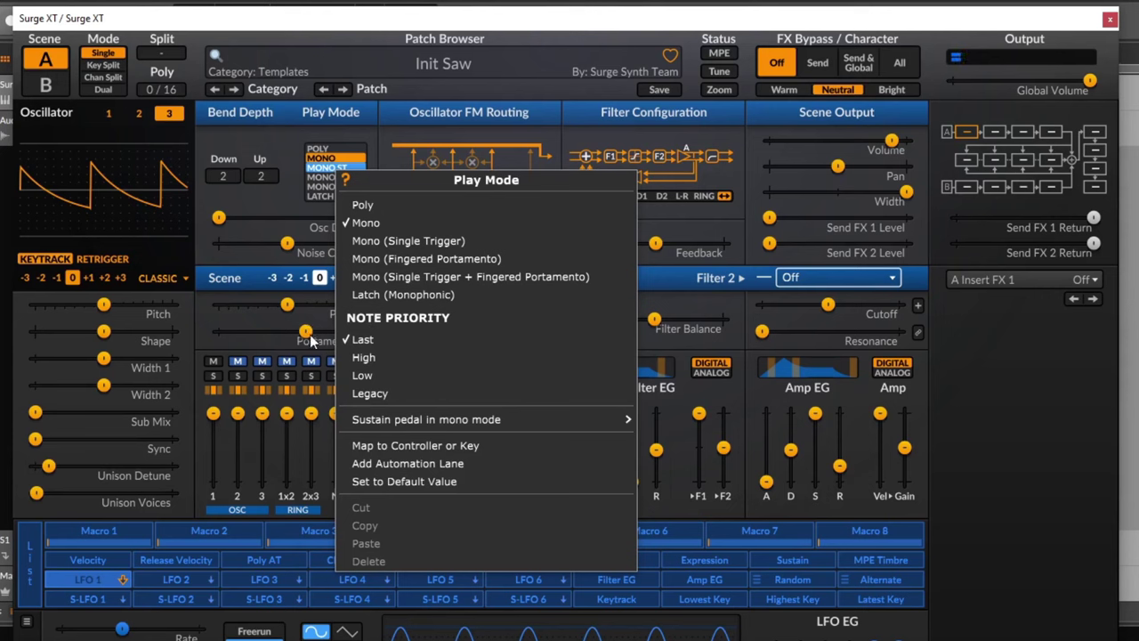
click(362, 339)
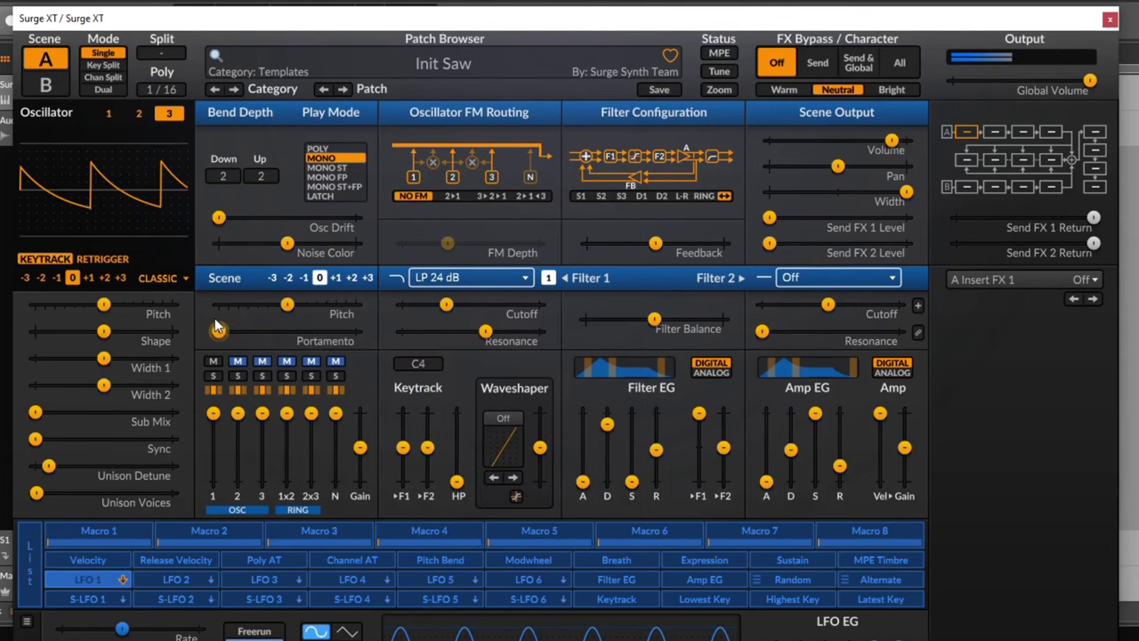
right_click(329, 166)
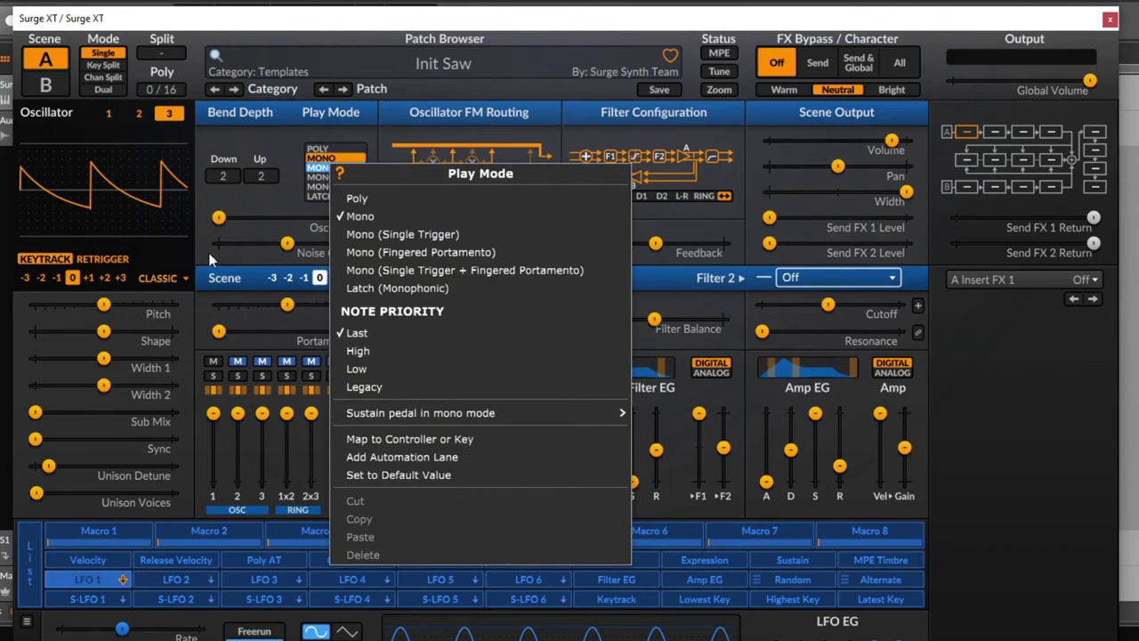
click(294, 194)
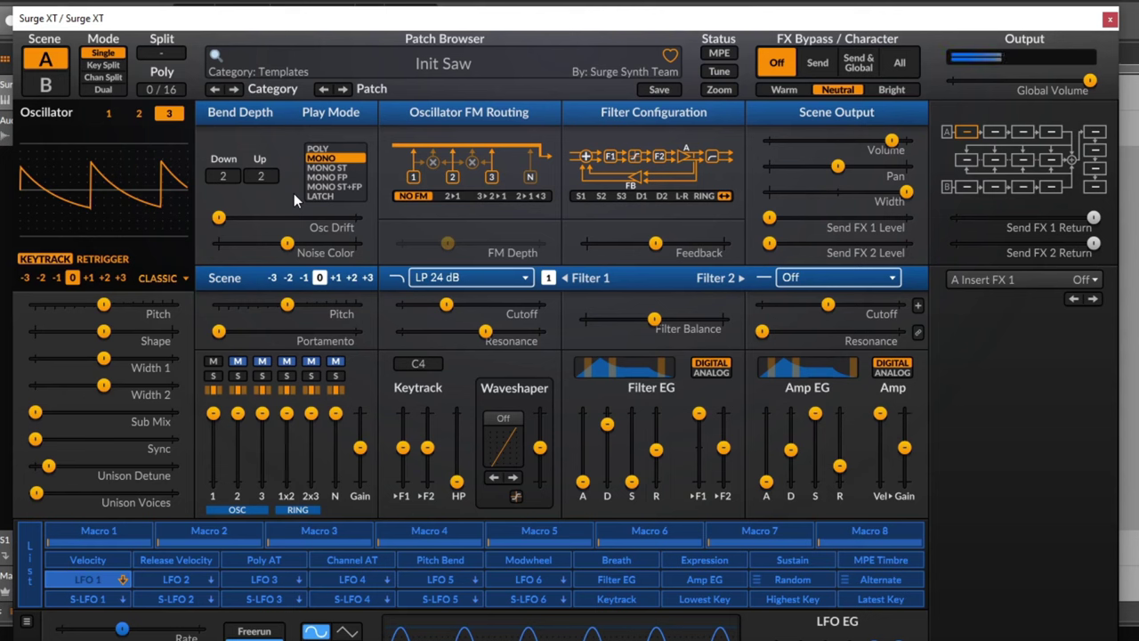
- Try the High and Low note priorities for the Mono play mode
right_click(344, 177)
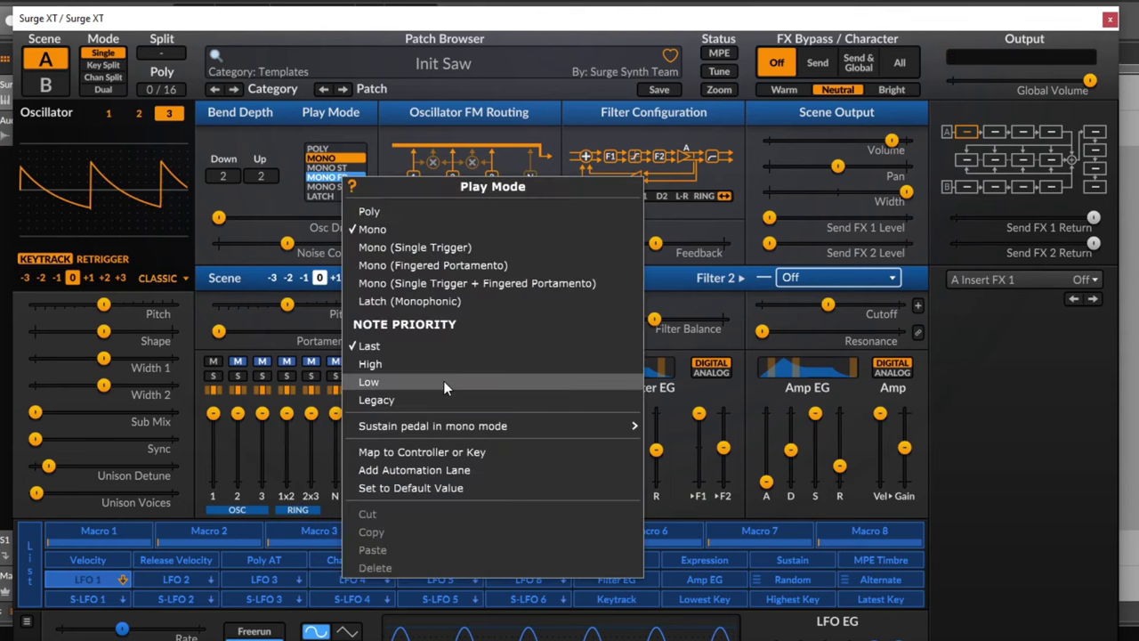
click(394, 365)
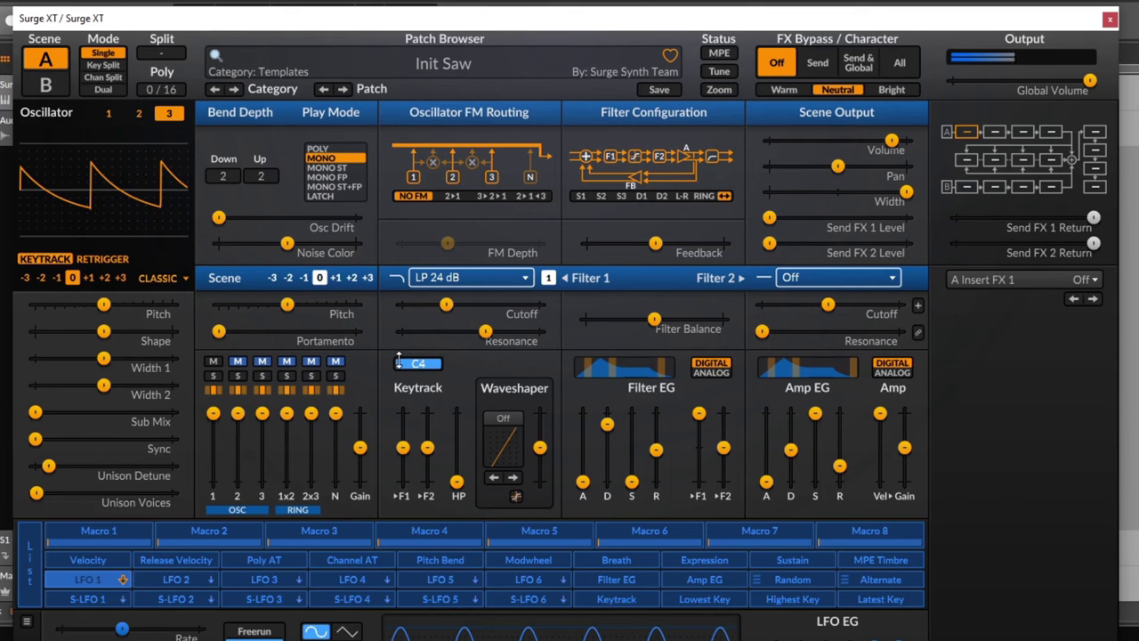
right_click(350, 181)
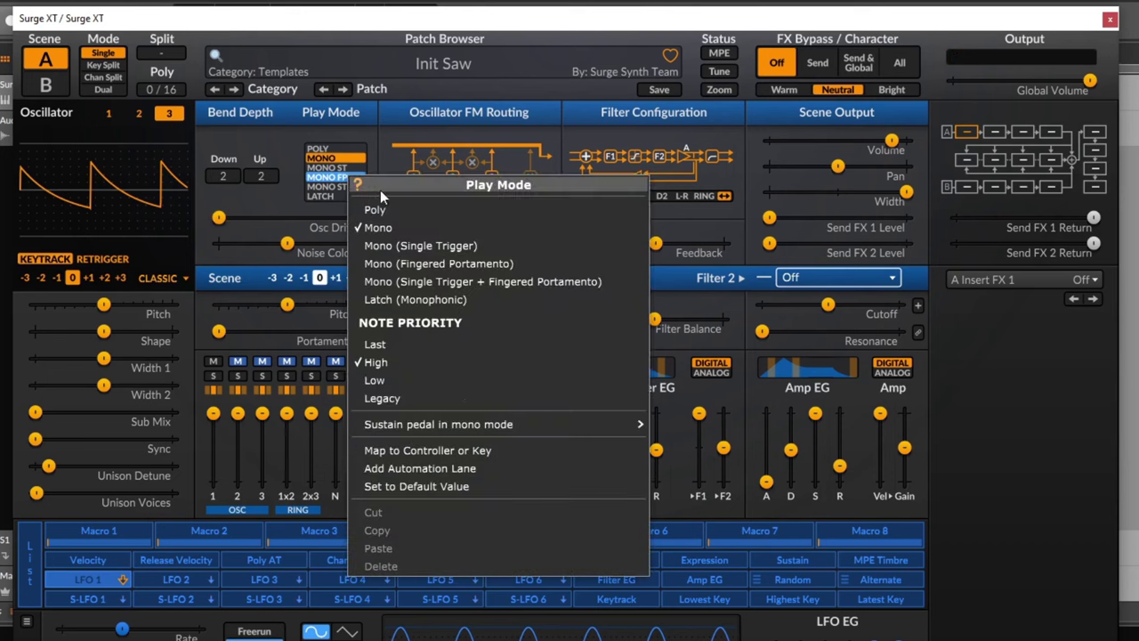
click(439, 383)
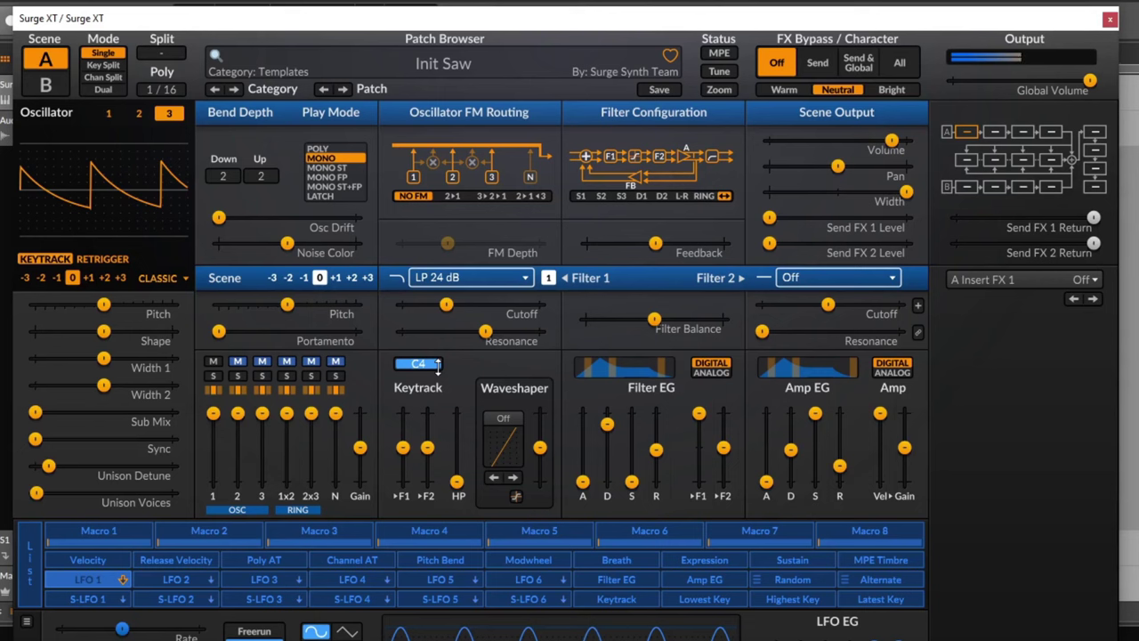
right_click(324, 186)
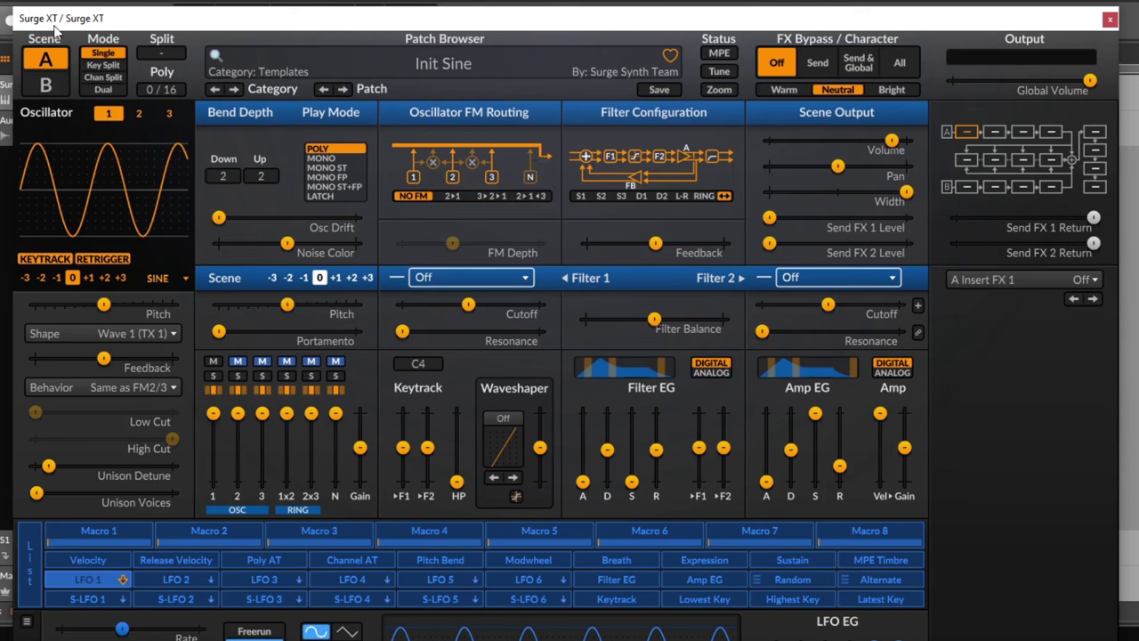
- Choose the 2>1 oscillator FM routing in the Init Sine patch and lower the FM Depth slightly
click(107, 113)
click(446, 195)
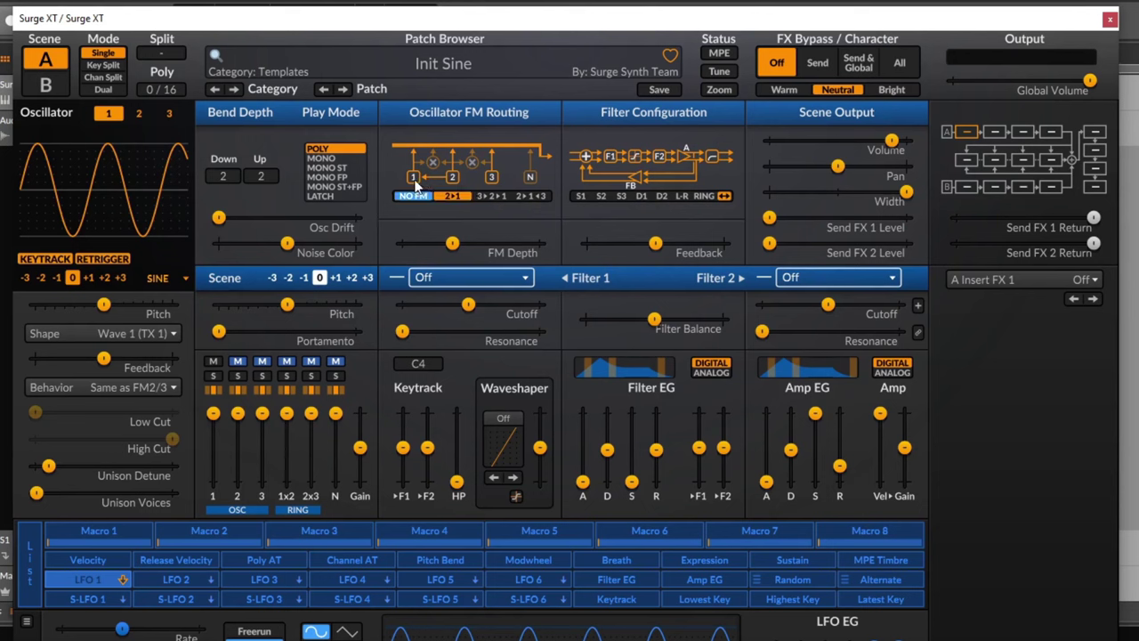
mouse_move(452, 242)
mouse_down()
mouse_move(539, 242)
mouse_move(444, 243)
mouse_up()
double_click(476, 242)
- Change oscillator 2 to the Alias type with the Additive shape
click(138, 114)
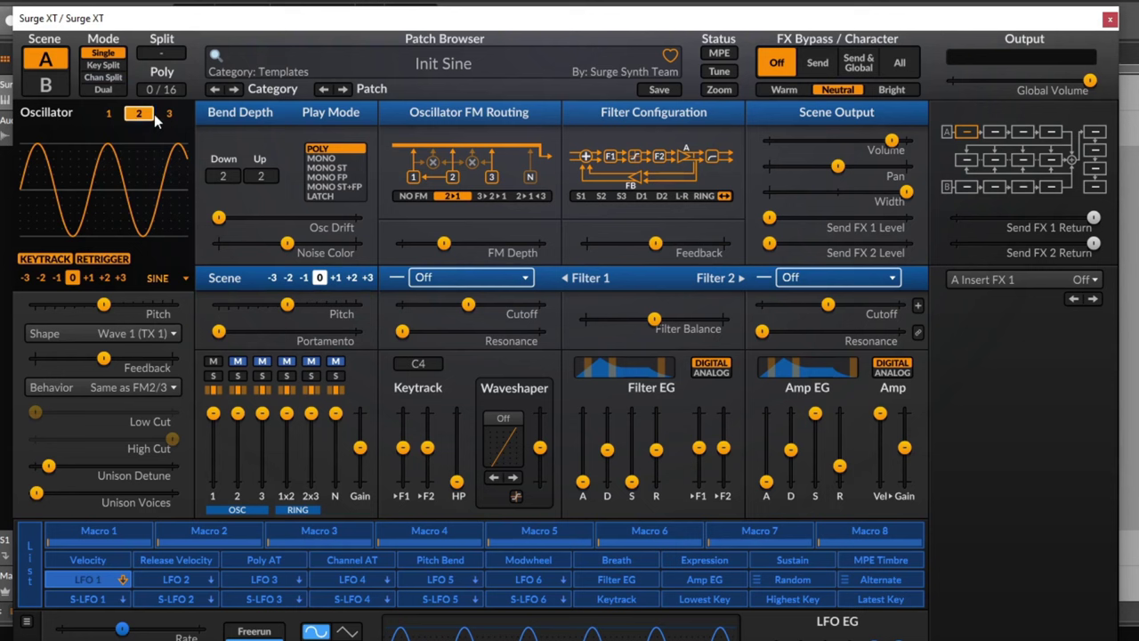
click(107, 113)
click(136, 116)
click(167, 279)
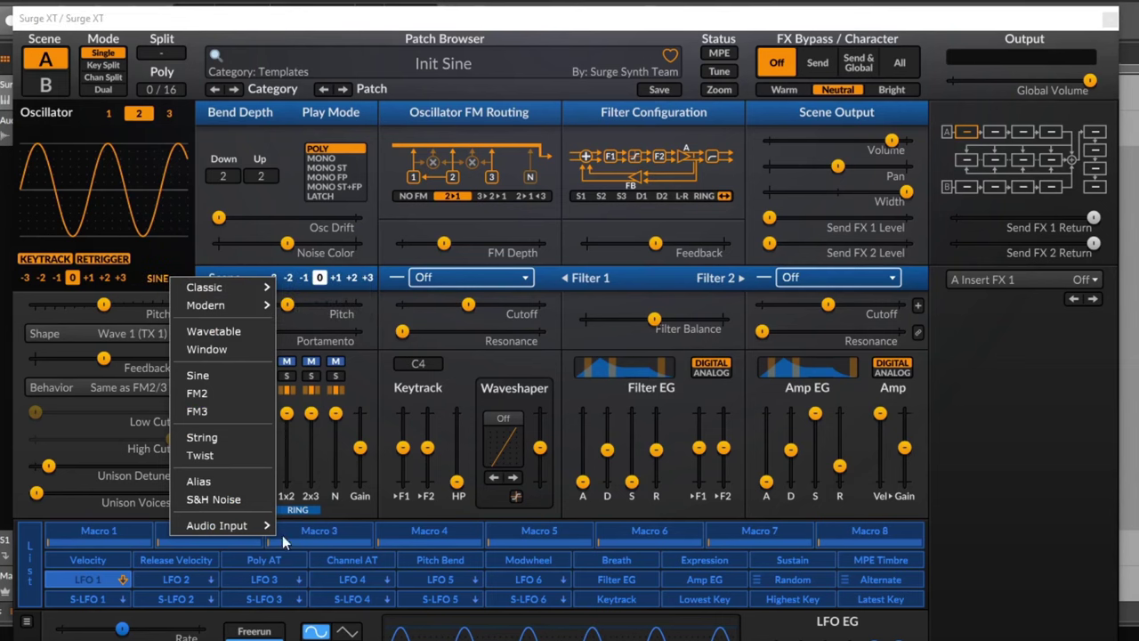
click(239, 481)
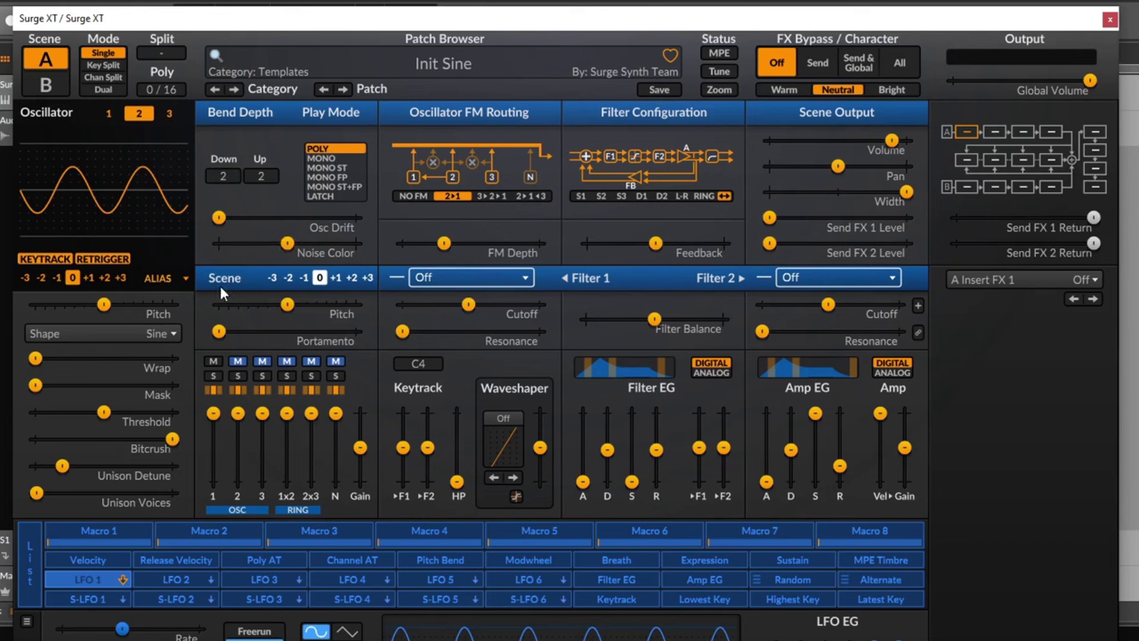
click(133, 334)
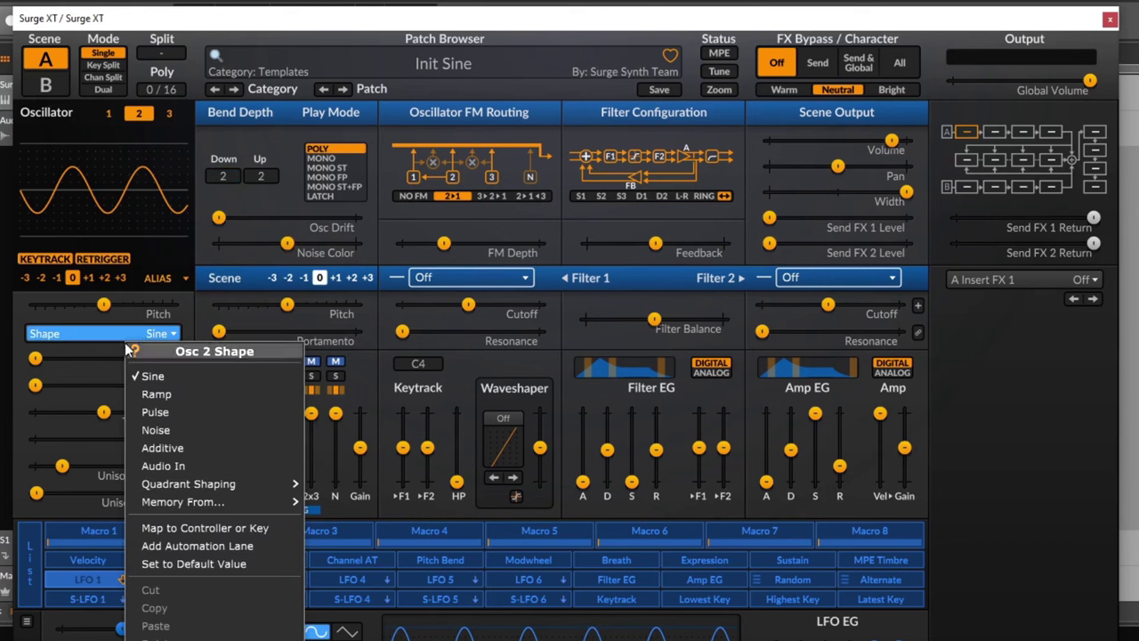
click(207, 449)
- Redraw oscillator 2's additive harmonics with mixed positive and negative levels, and raise the FM Depth
click(67, 241)
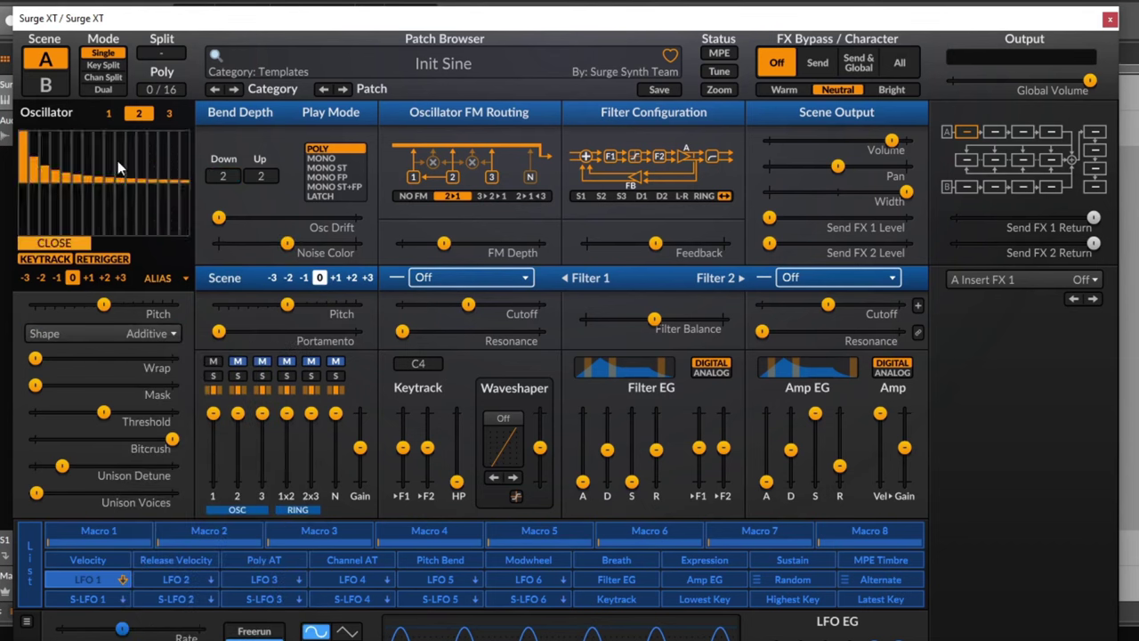
mouse_move(81, 186)
mouse_down()
mouse_move(120, 208)
mouse_move(152, 187)
mouse_up()
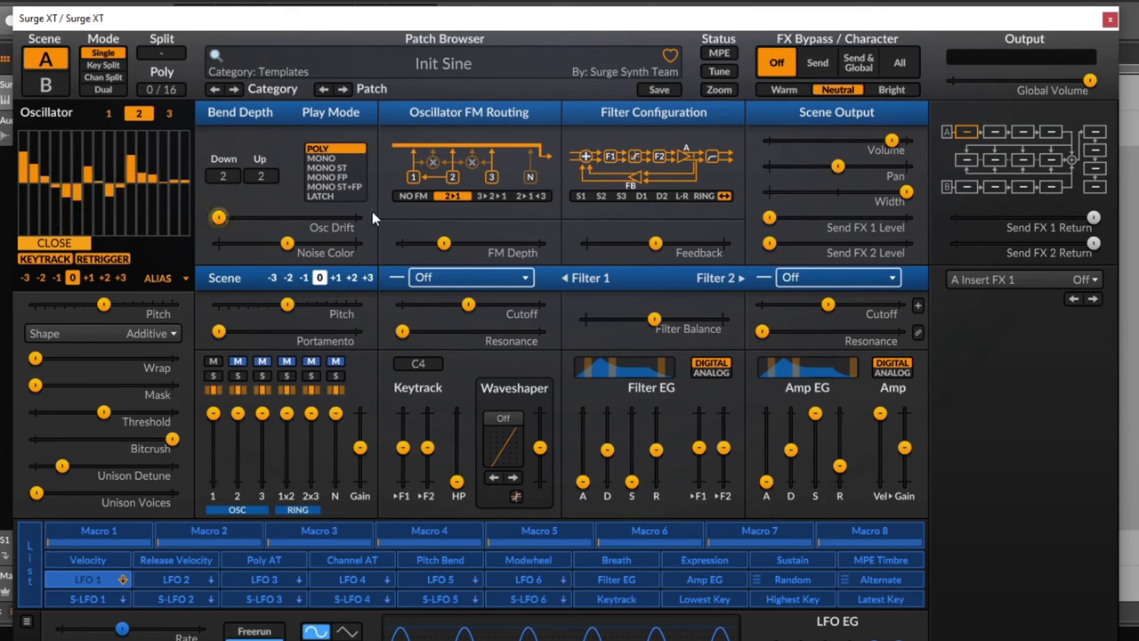
drag(455, 246, 484, 243)
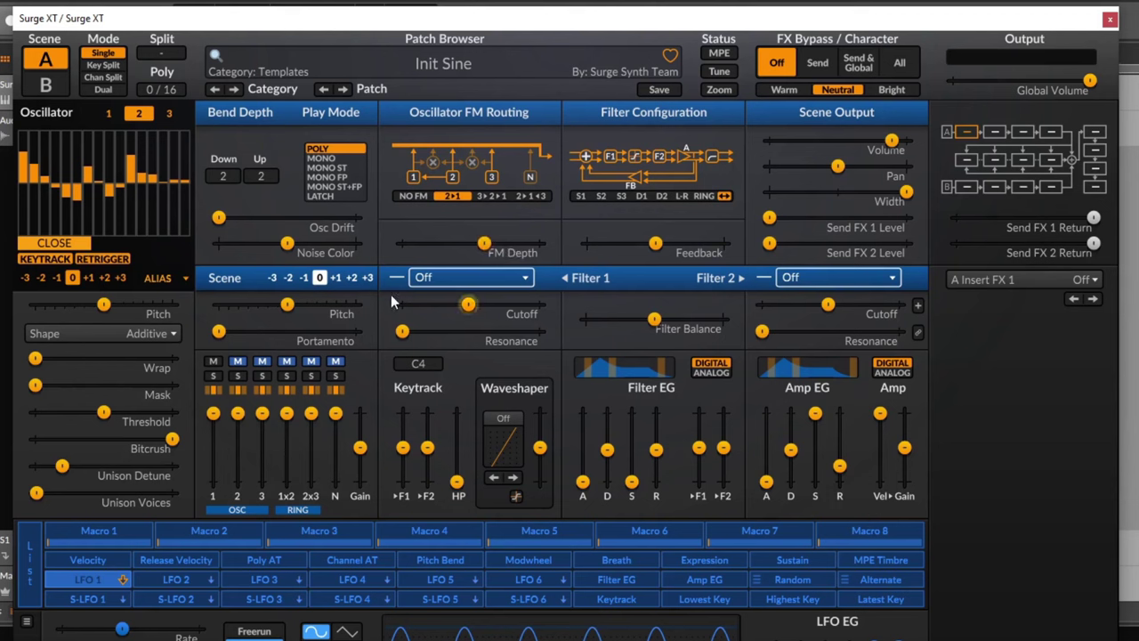
- Set oscillator 2's octave to -2 and raise the FM Depth slightly
mouse_move(400, 292)
click(41, 278)
mouse_move(483, 243)
mouse_down()
mouse_move(439, 243)
mouse_move(489, 243)
mouse_up()
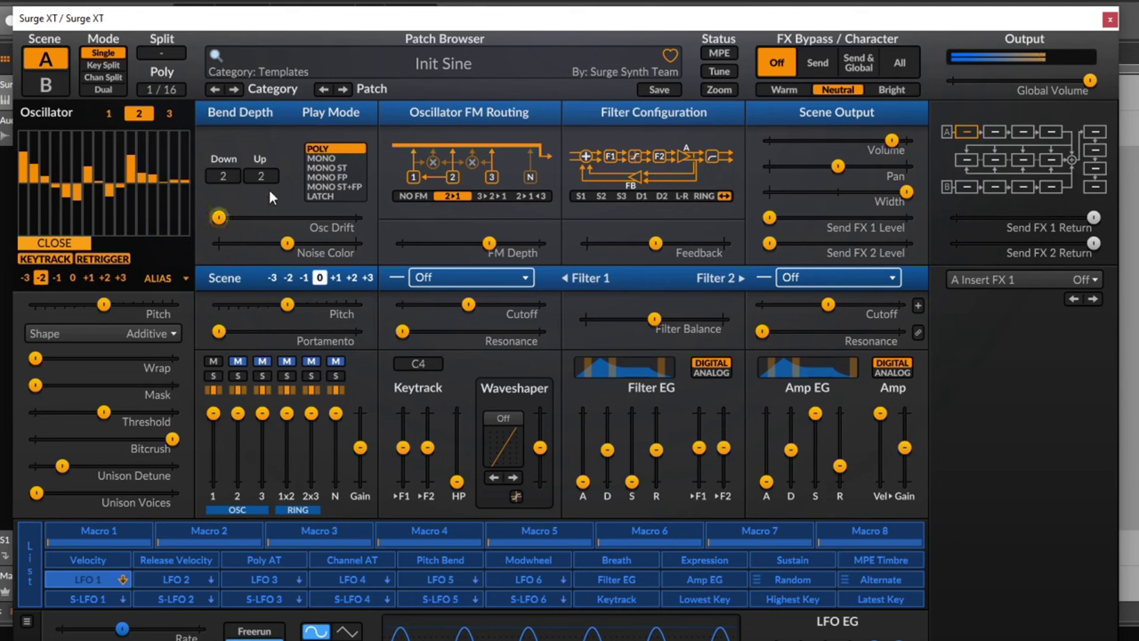
- Redraw oscillator 2's additive harmonics with stronger positive levels, and raise its Mask while lowering the FM Depth slightly
mouse_move(113, 165)
mouse_down()
mouse_move(106, 138)
mouse_move(93, 139)
mouse_move(97, 211)
mouse_move(55, 148)
mouse_up()
drag(35, 384, 93, 384)
mouse_move(488, 243)
mouse_down()
mouse_move(437, 243)
mouse_move(485, 244)
mouse_up()
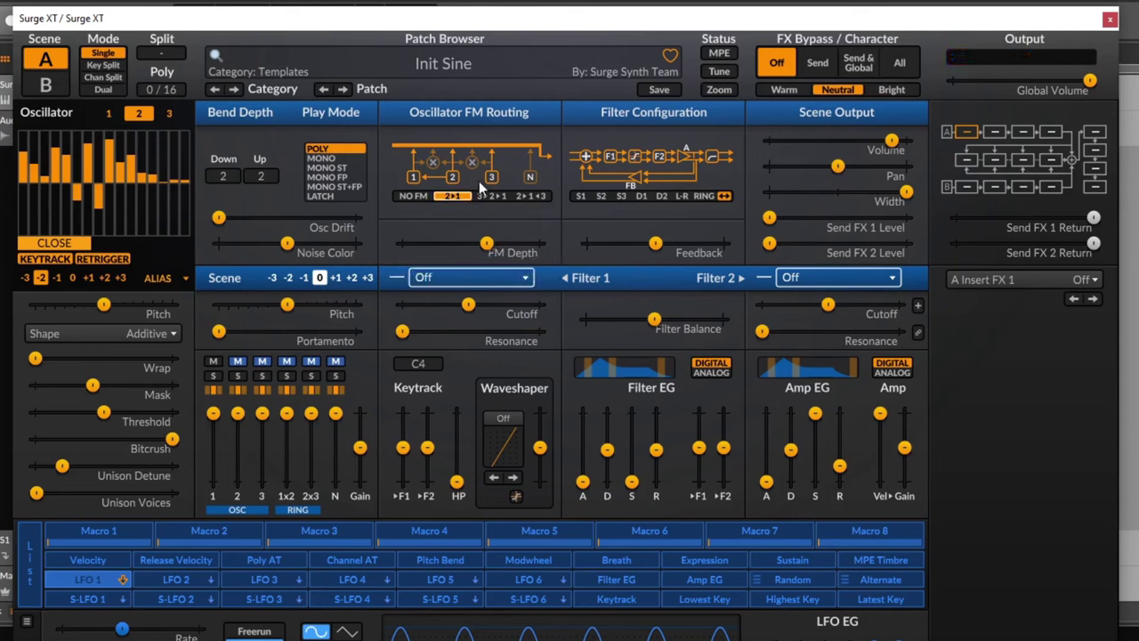
- Choose the 3>2>1 oscillator FM routing and lower the FM Depth
click(499, 196)
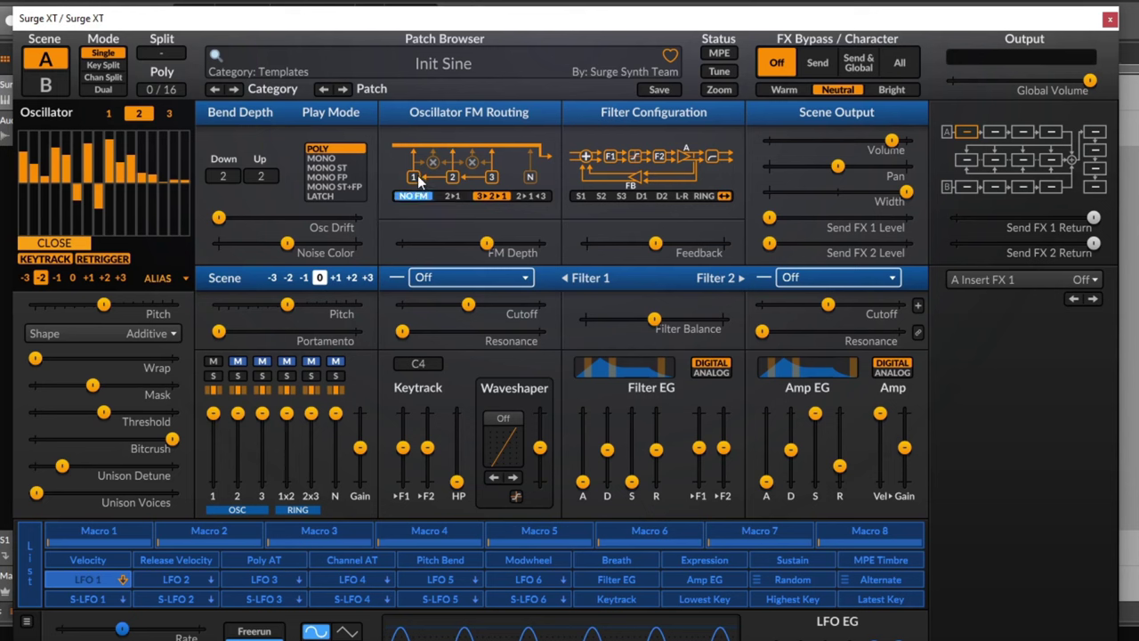
drag(485, 243, 467, 244)
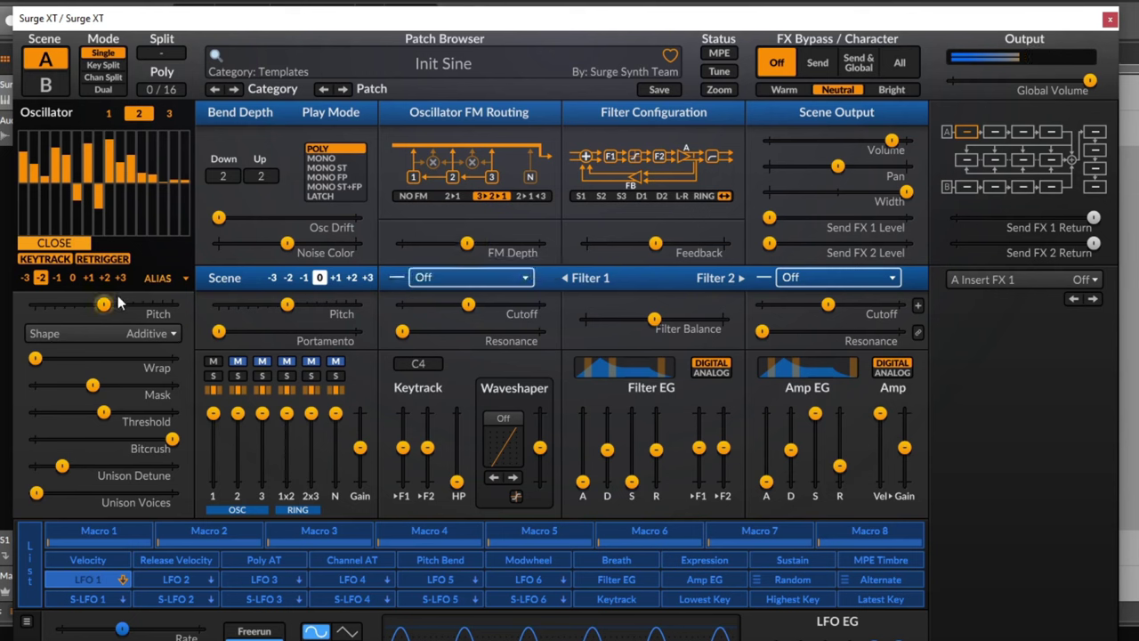
- Return oscillator 2 to octave 0 and redraw its additive harmonics with nearly flat upper partials, lowering the FM Depth slightly
click(72, 278)
click(119, 180)
mouse_move(155, 187)
mouse_down()
mouse_move(49, 176)
mouse_move(149, 185)
mouse_move(174, 202)
mouse_up()
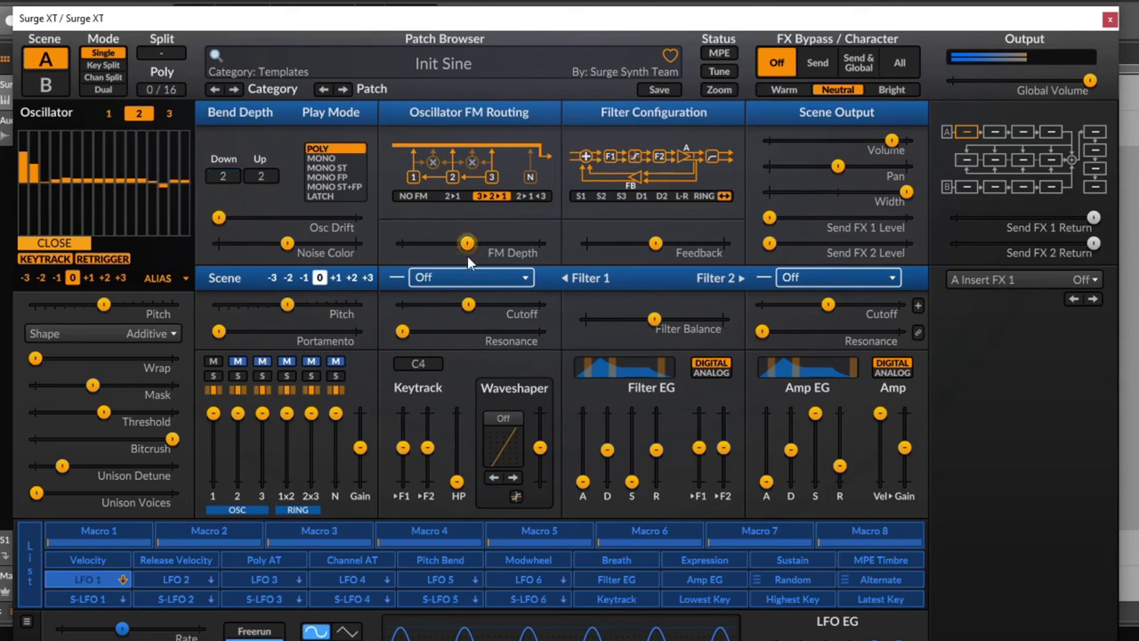
drag(468, 252, 464, 247)
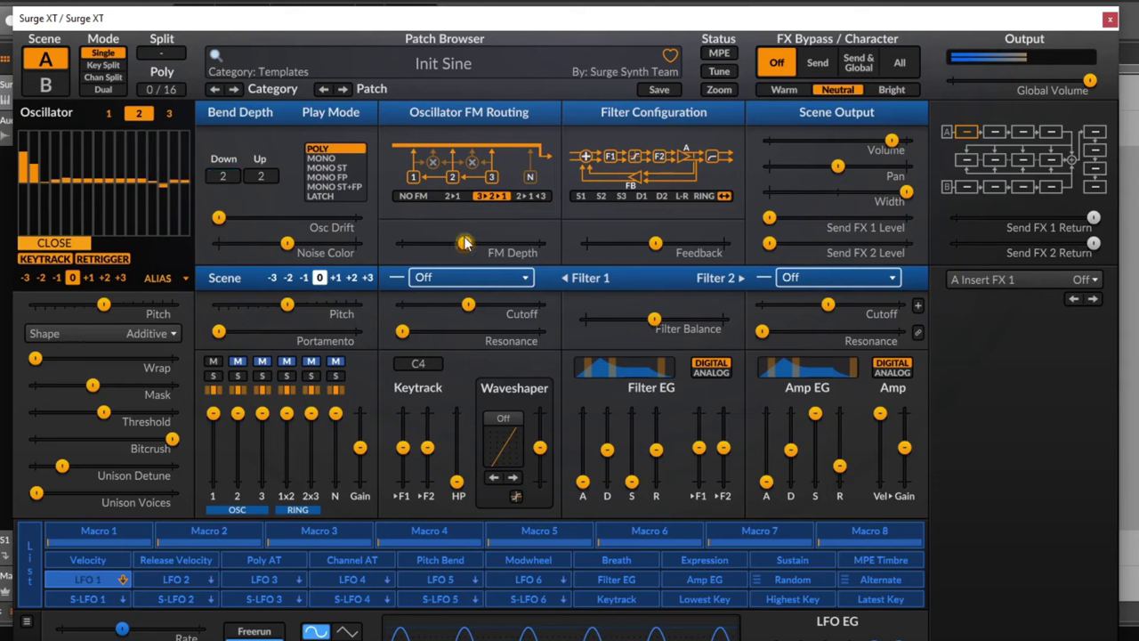
- Raise oscillator 3's Pitch to maximum with octave +3, and change its sine shape to Wave 11
click(169, 114)
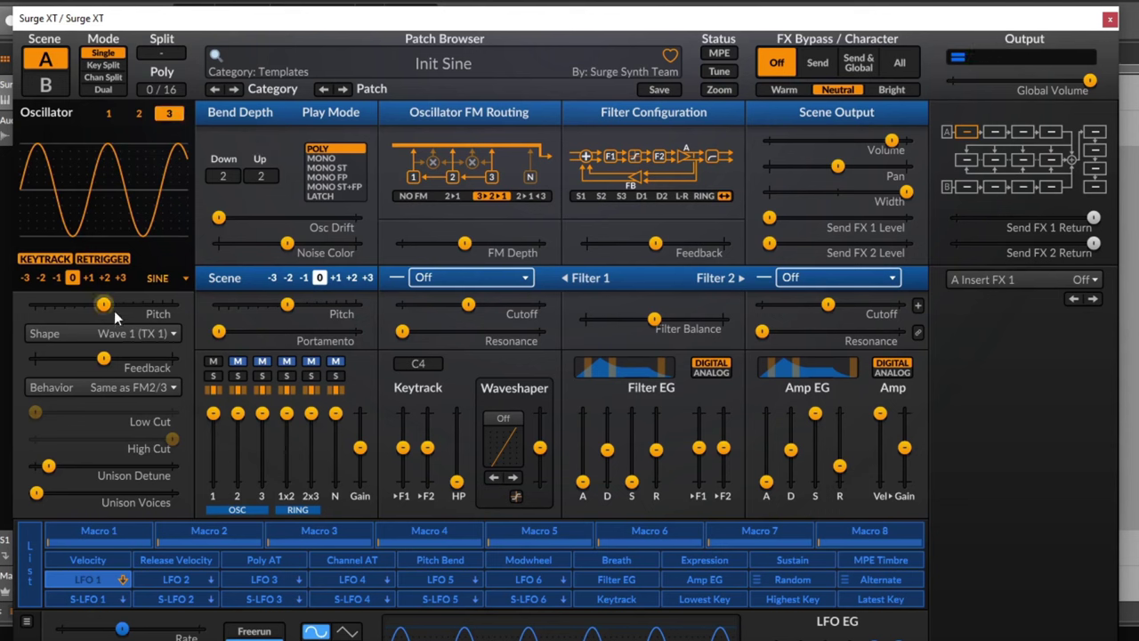
drag(114, 311, 120, 311)
drag(148, 305, 173, 304)
click(118, 279)
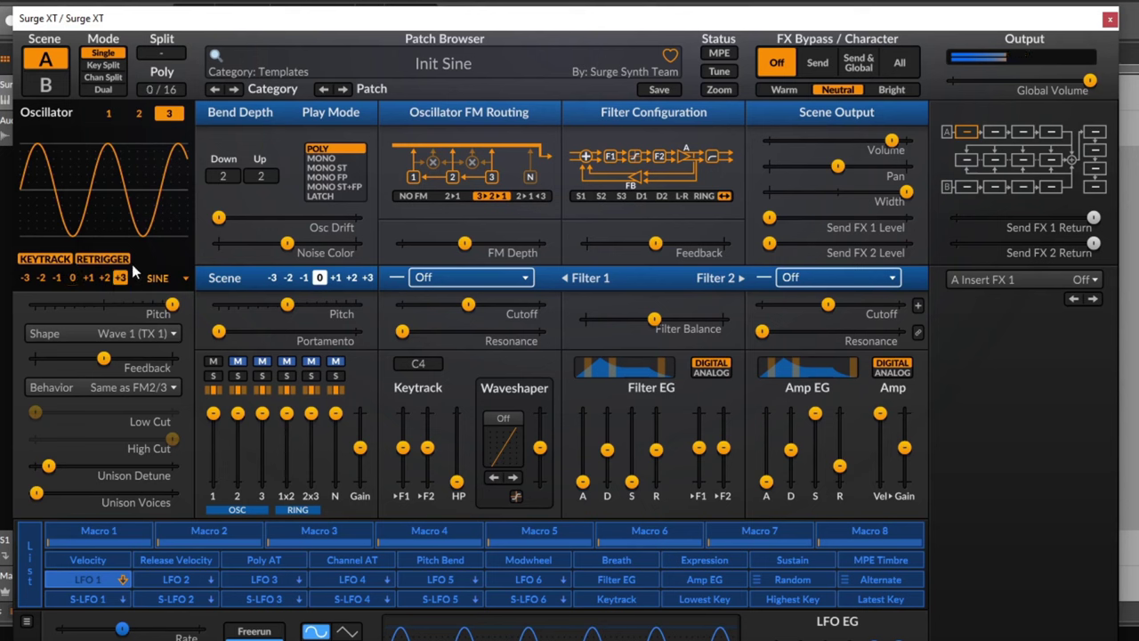
click(139, 330)
click(244, 391)
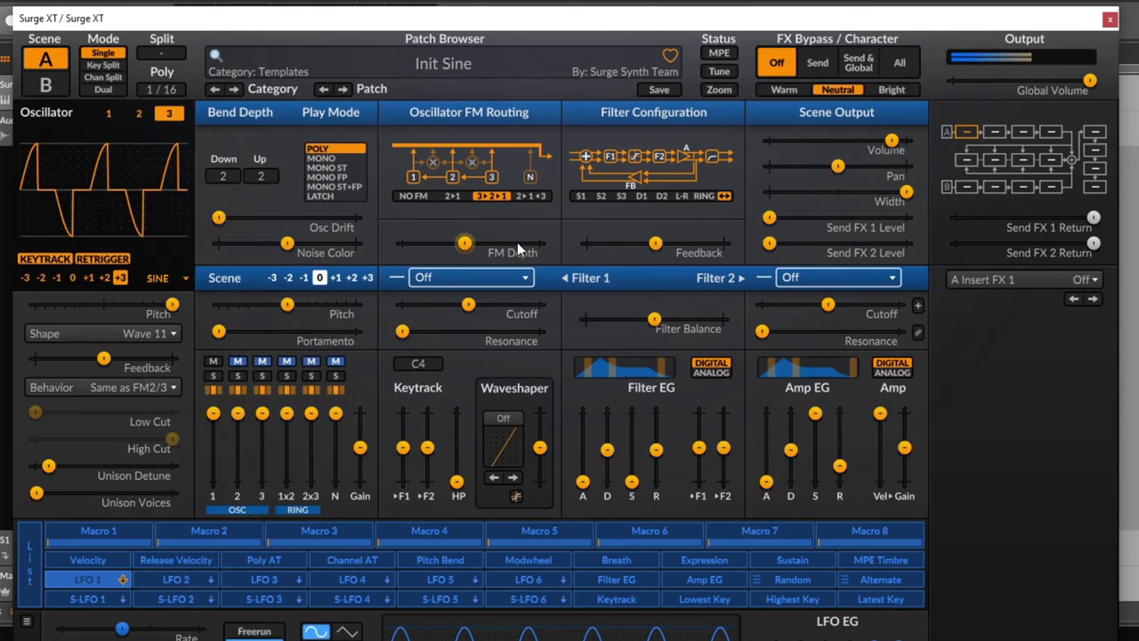
- Lower oscillator 3's octave to -1 and on to -3, and raise the FM Depth slightly
click(56, 277)
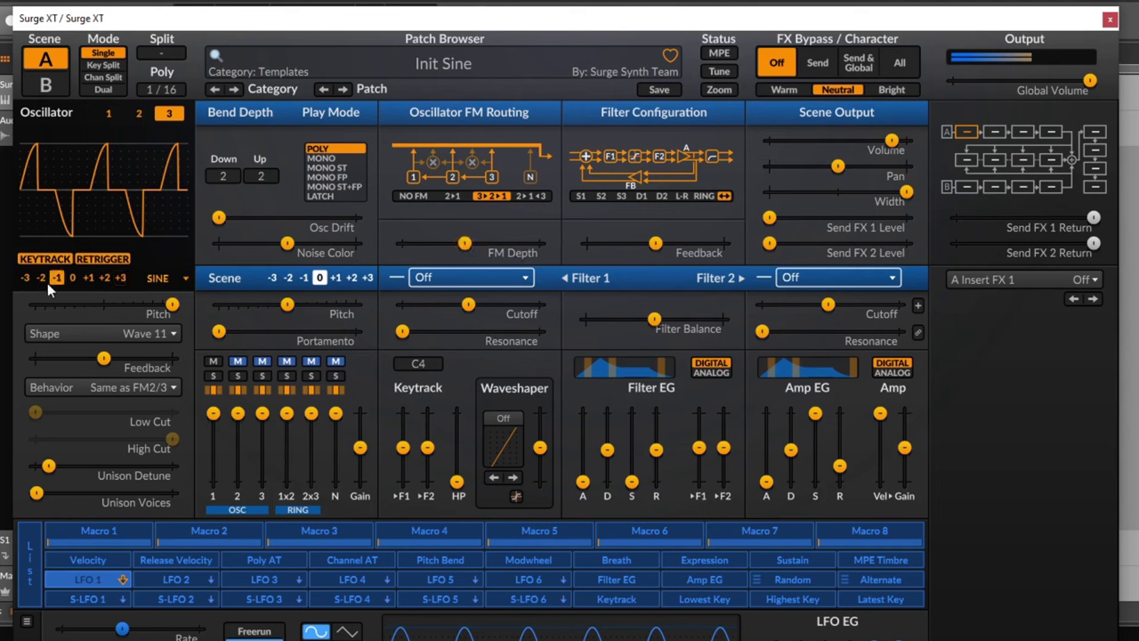
click(25, 278)
drag(477, 244, 489, 244)
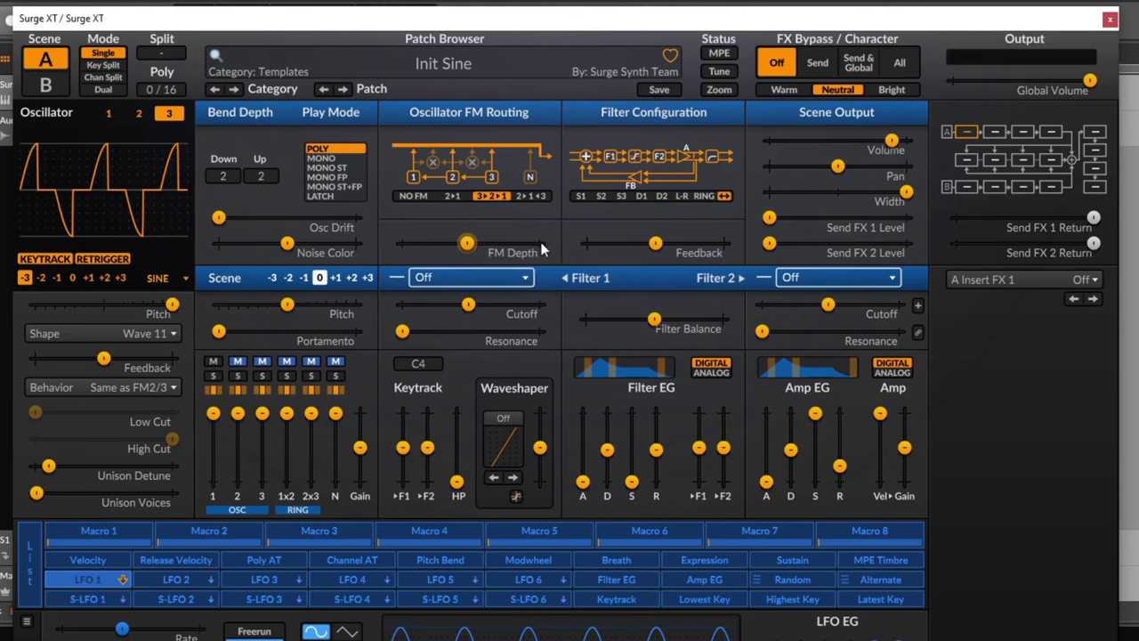
- Choose the 2>1<3 oscillator FM routing and reset oscillator 3's Pitch to centre with octave 0
click(535, 202)
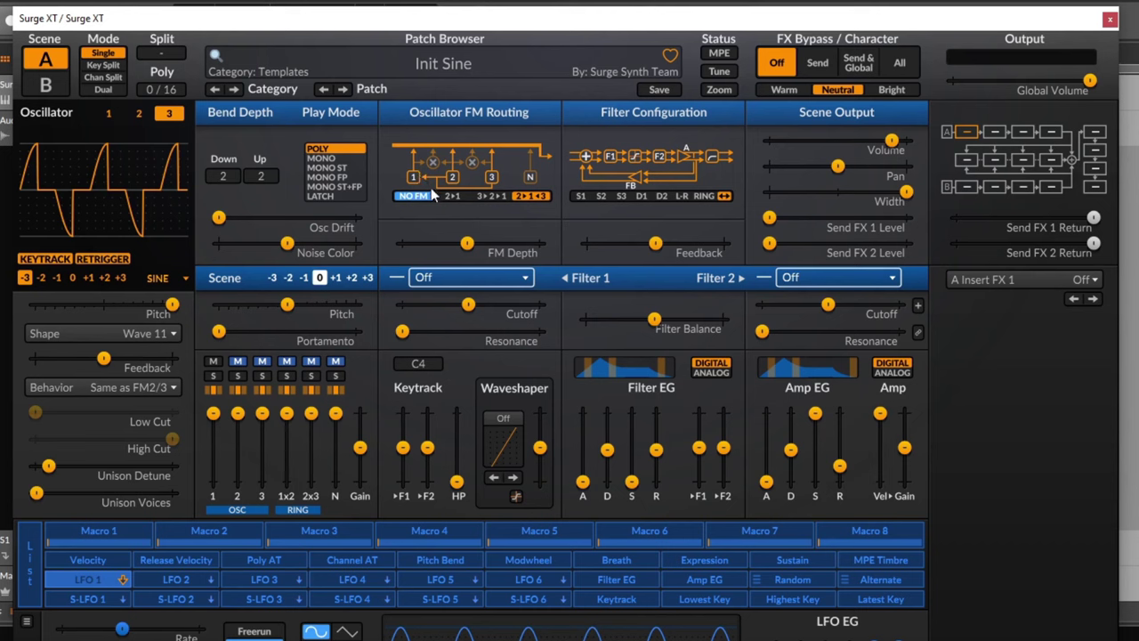
drag(172, 304, 103, 304)
click(73, 277)
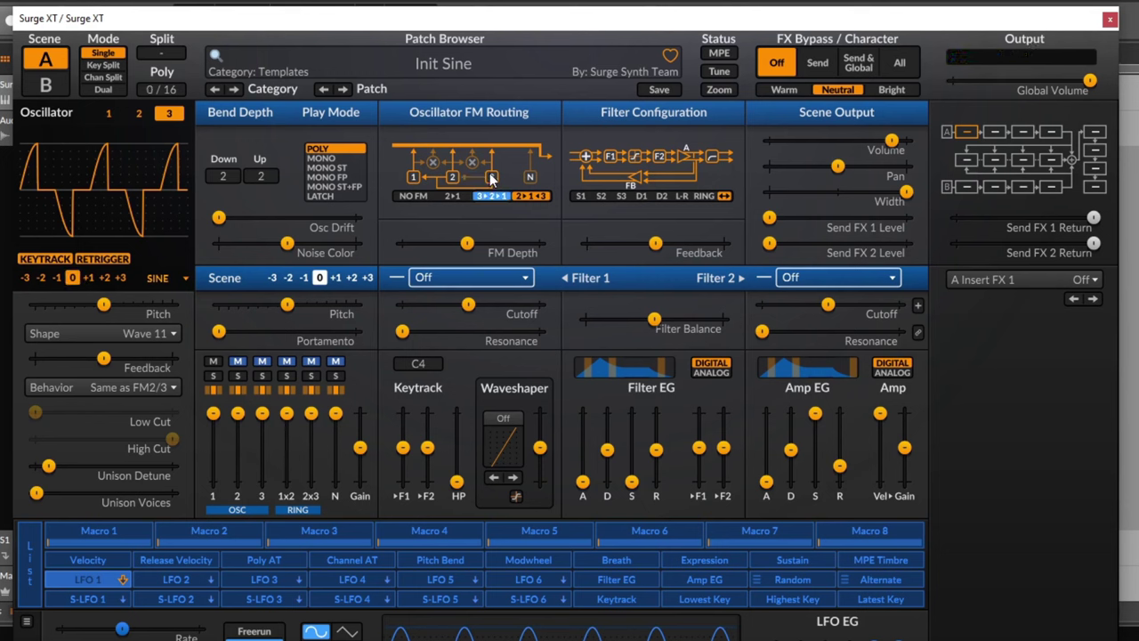
- Sweep the FM Depth up and back down with the 2>1<3 routing
click(424, 178)
click(466, 187)
click(500, 174)
mouse_move(478, 249)
mouse_down()
mouse_move(503, 250)
mouse_move(492, 249)
mouse_up()
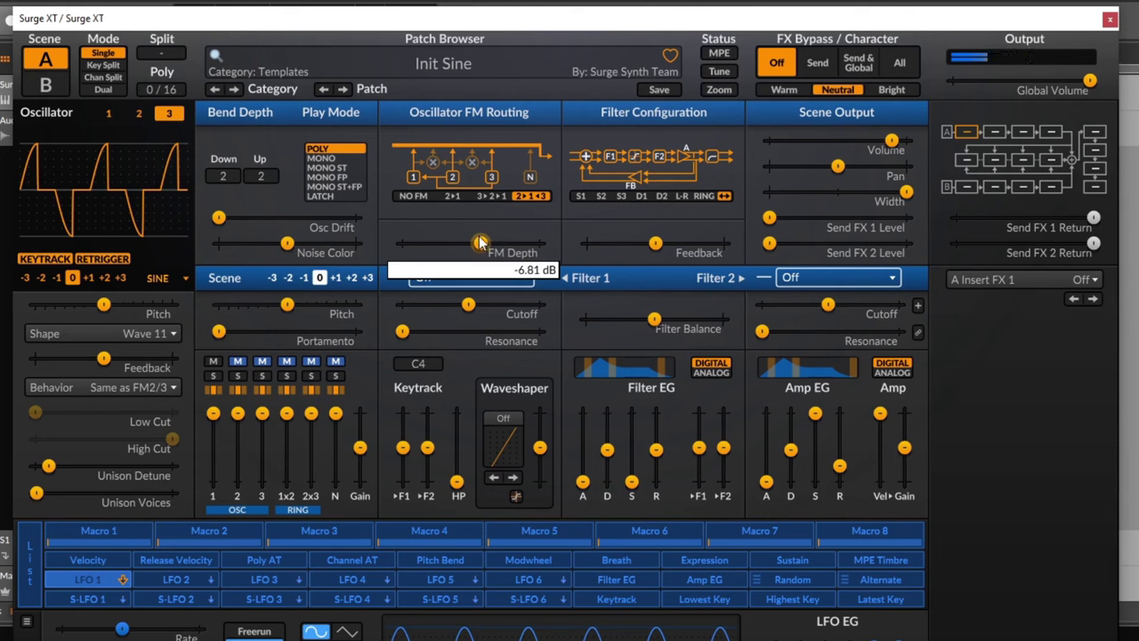
drag(480, 243, 463, 243)
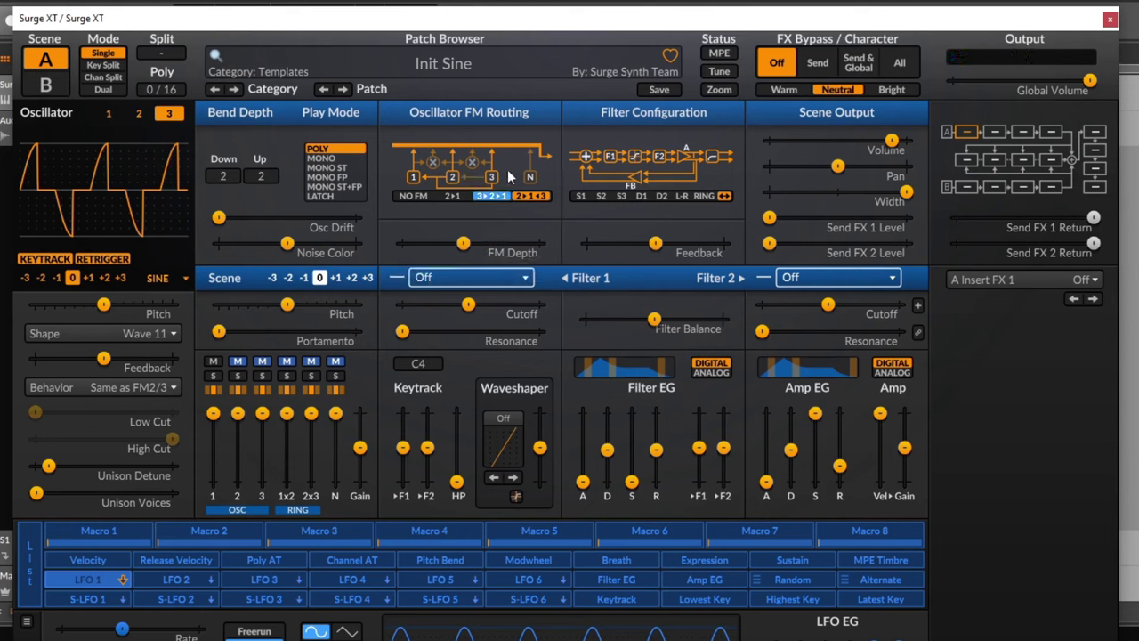
- Unmute oscillator 3 with oscillator 1's mixer level at -inf dB, and raise oscillator 3's Pitch to maximum
click(486, 196)
click(458, 195)
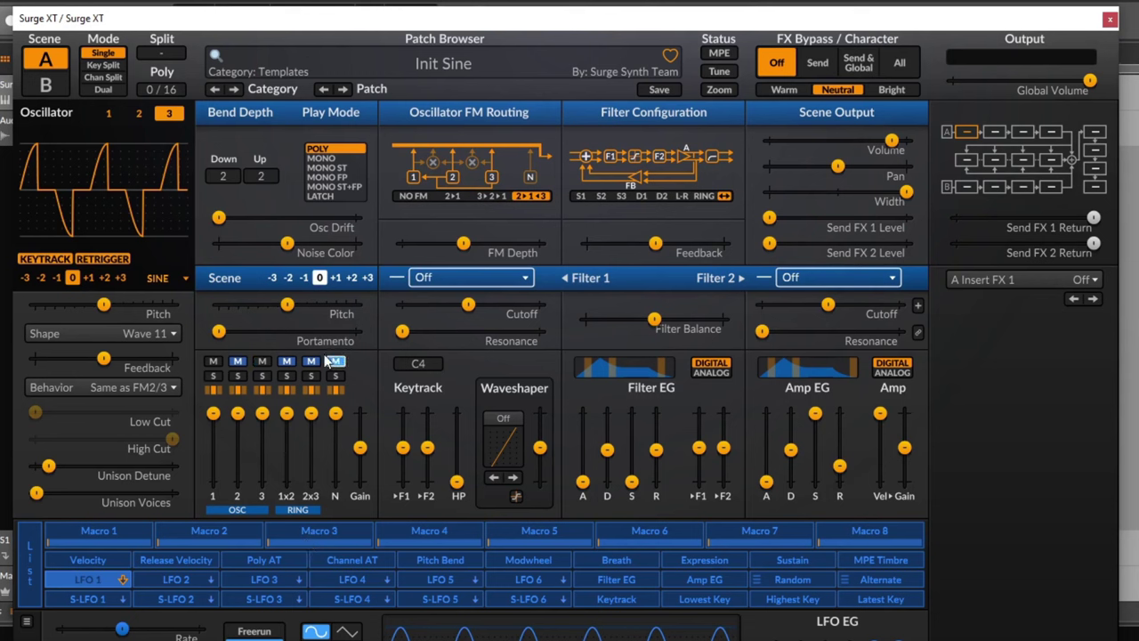
drag(212, 413, 213, 481)
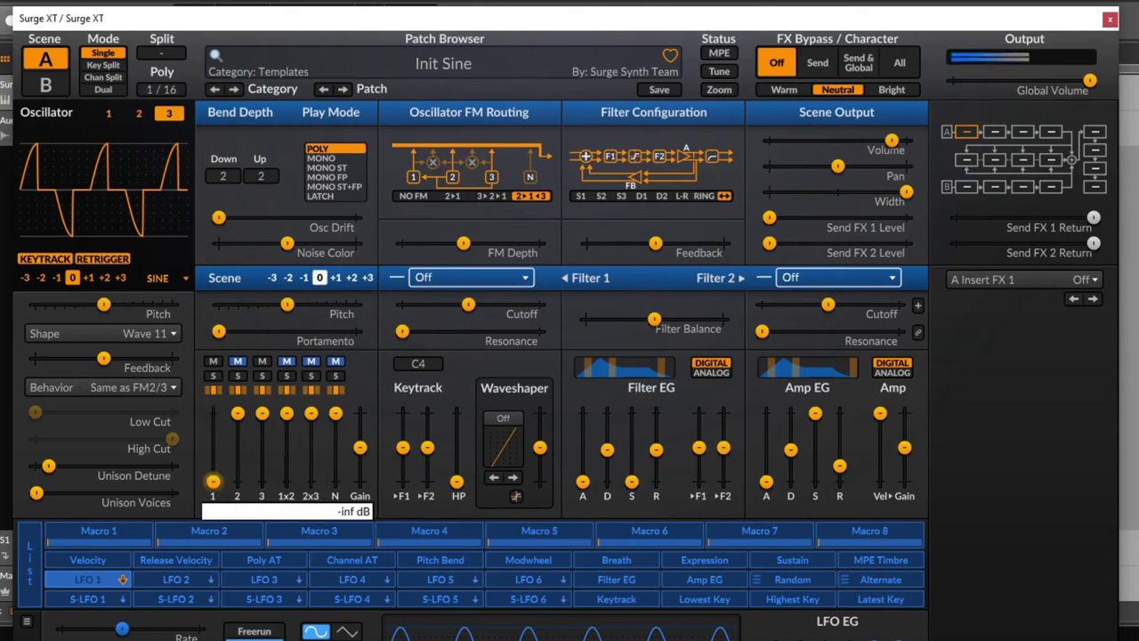
drag(103, 304, 172, 304)
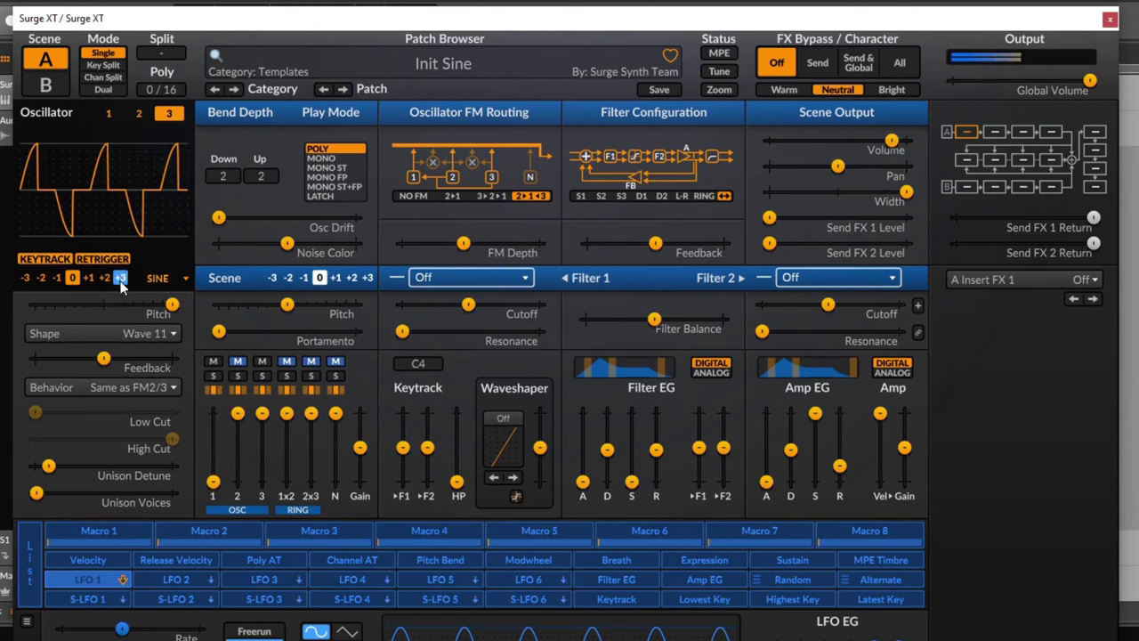
- Restore oscillator 1's mixer level and raise the FM Depth to about -7.07 dB
drag(213, 481, 213, 413)
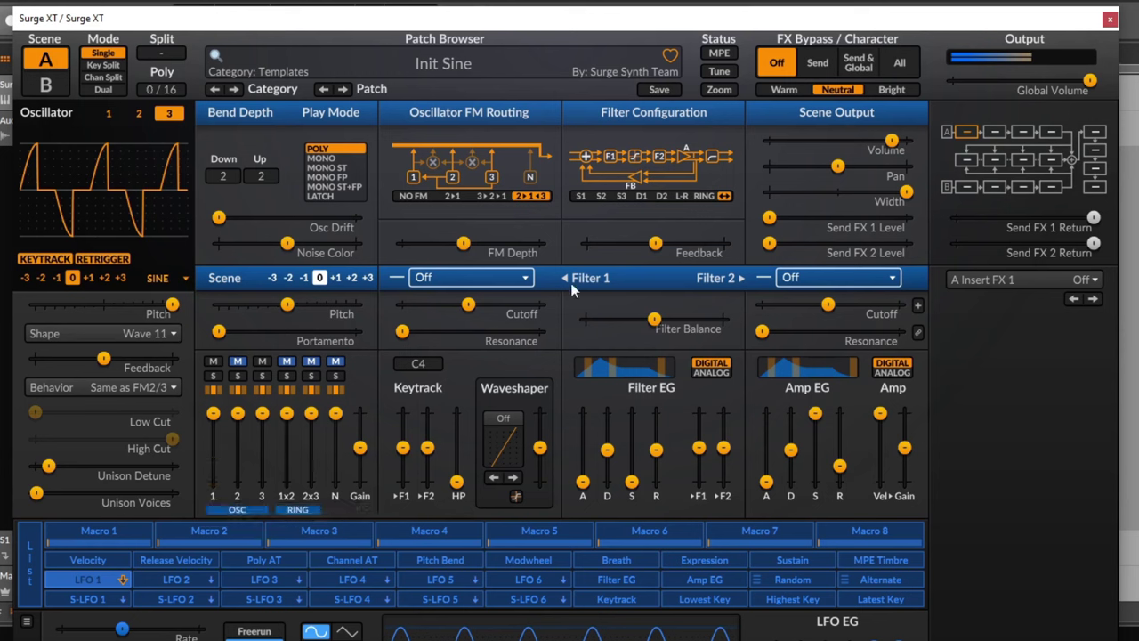
drag(464, 247, 480, 247)
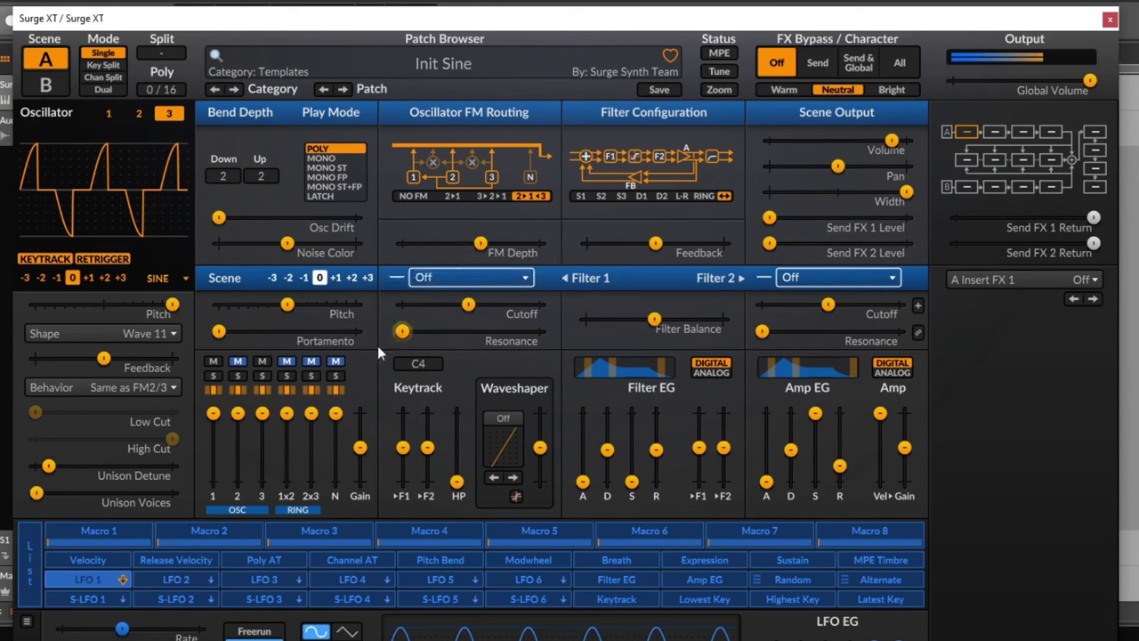
mouse_move(223, 421)
right_click(483, 245)
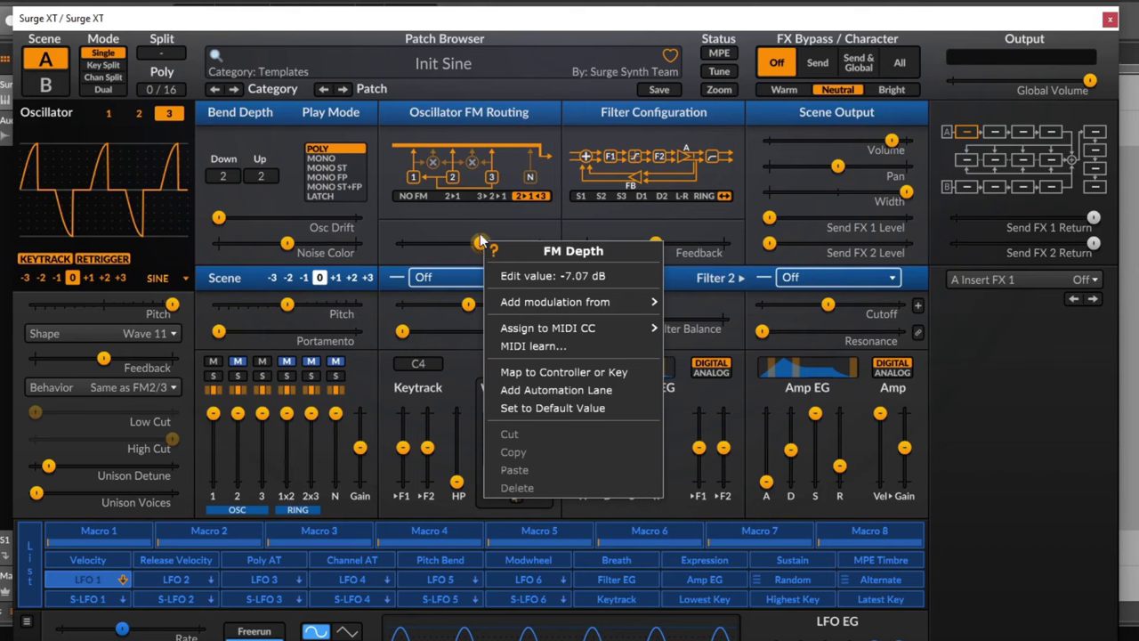
click(533, 216)
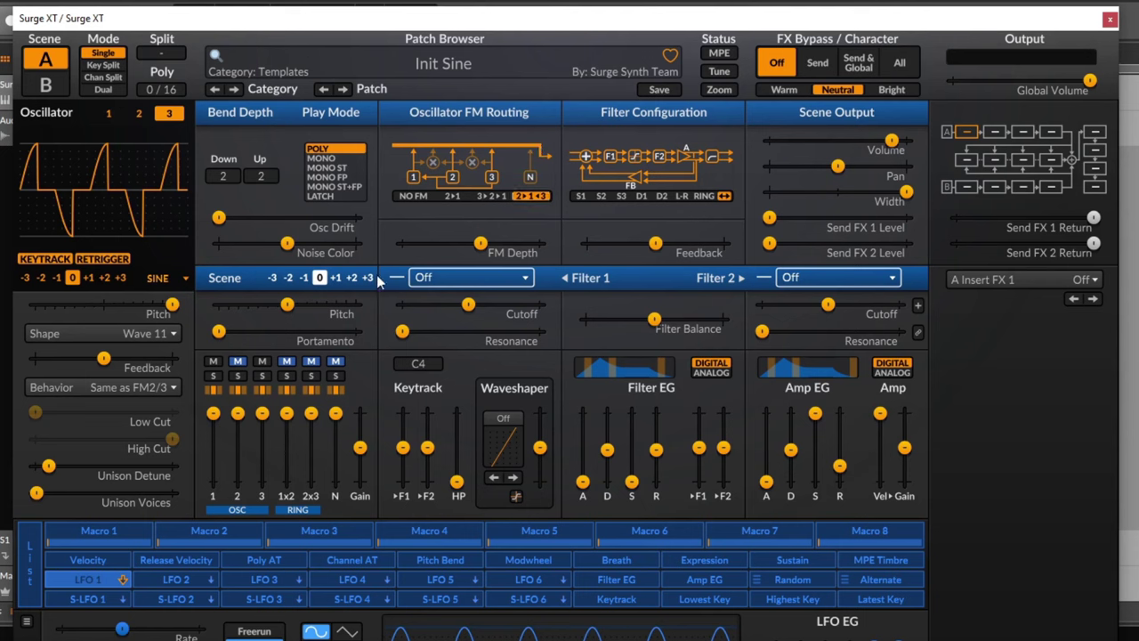
- Unmute the noise channel and set its level to about -0.37 dB, and mute oscillator 1
click(335, 361)
mouse_move(336, 414)
mouse_move(336, 413)
mouse_down()
mouse_move(335, 480)
mouse_move(335, 412)
mouse_up()
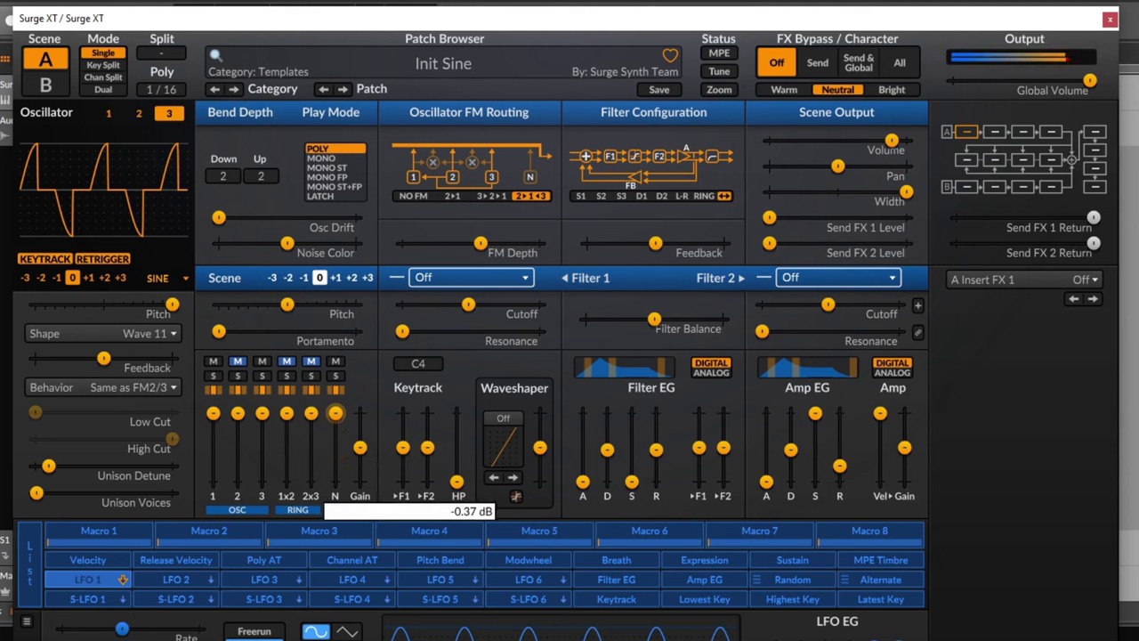
click(212, 361)
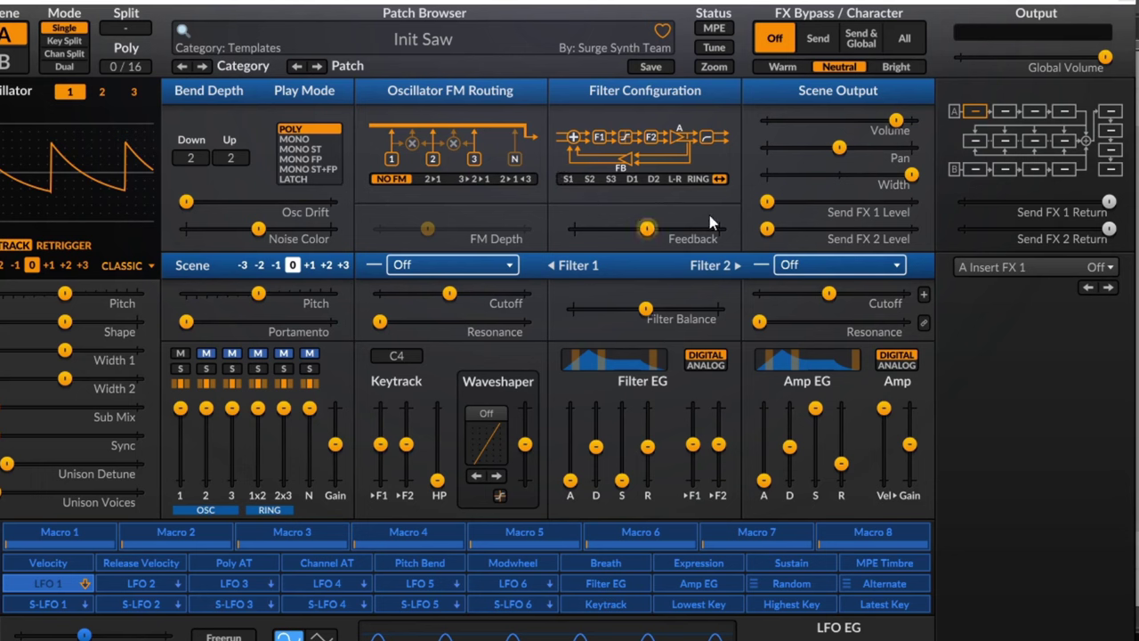
- Review the Filter Configuration options in the Init Saw patch and try several serial, dual and stereo routings, finishing on Serial 1
right_click(720, 179)
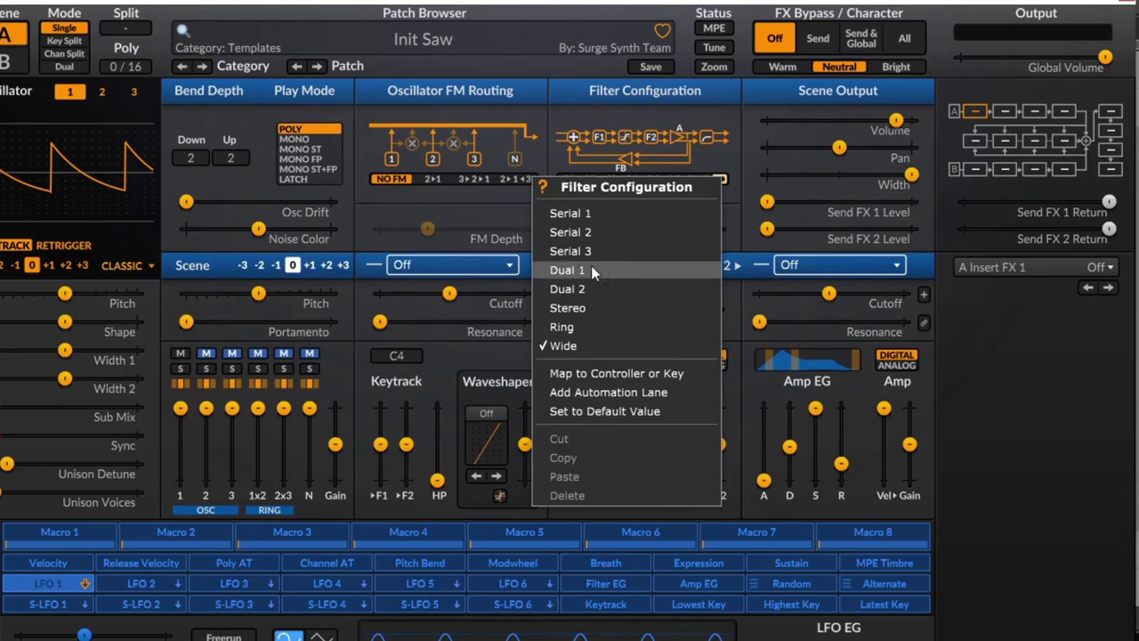
click(516, 212)
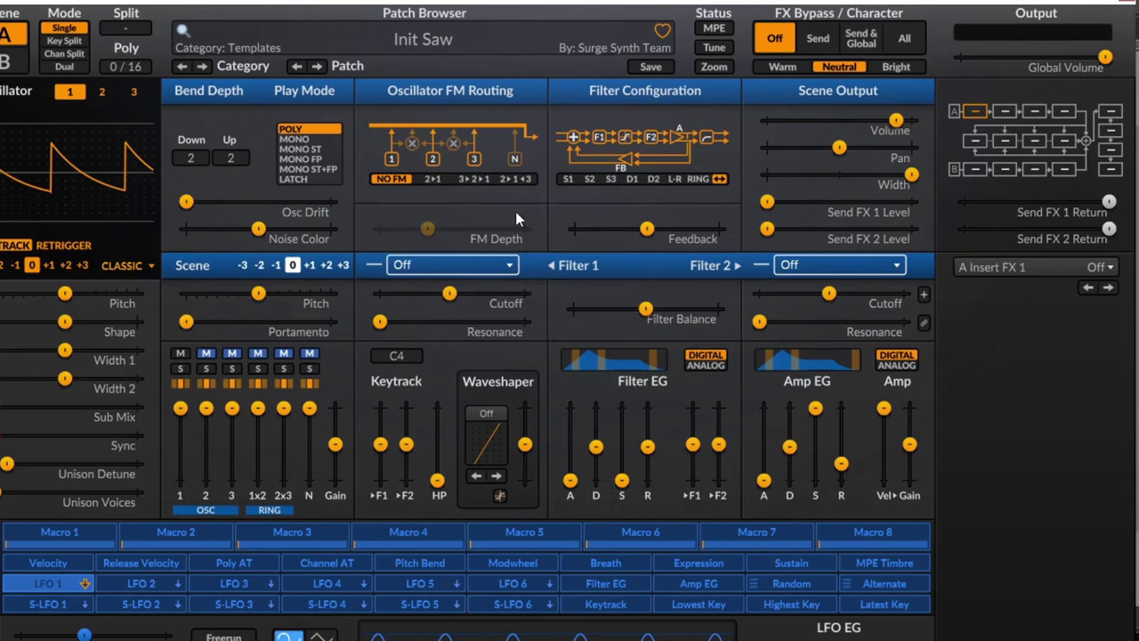
click(589, 179)
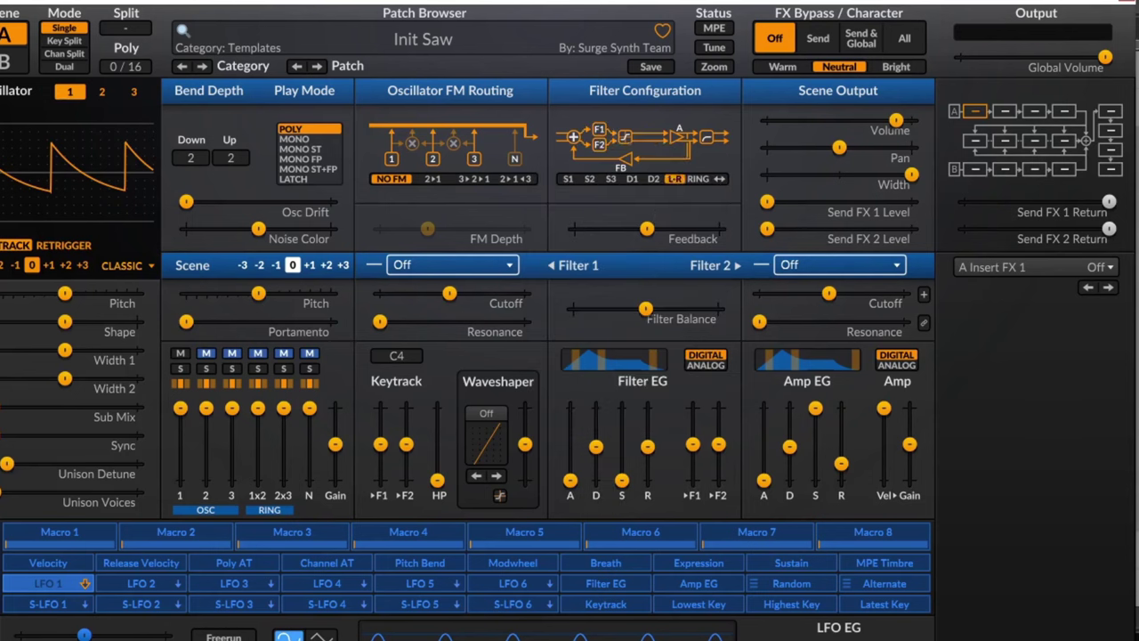
click(567, 179)
click(585, 181)
click(631, 179)
click(653, 178)
click(569, 182)
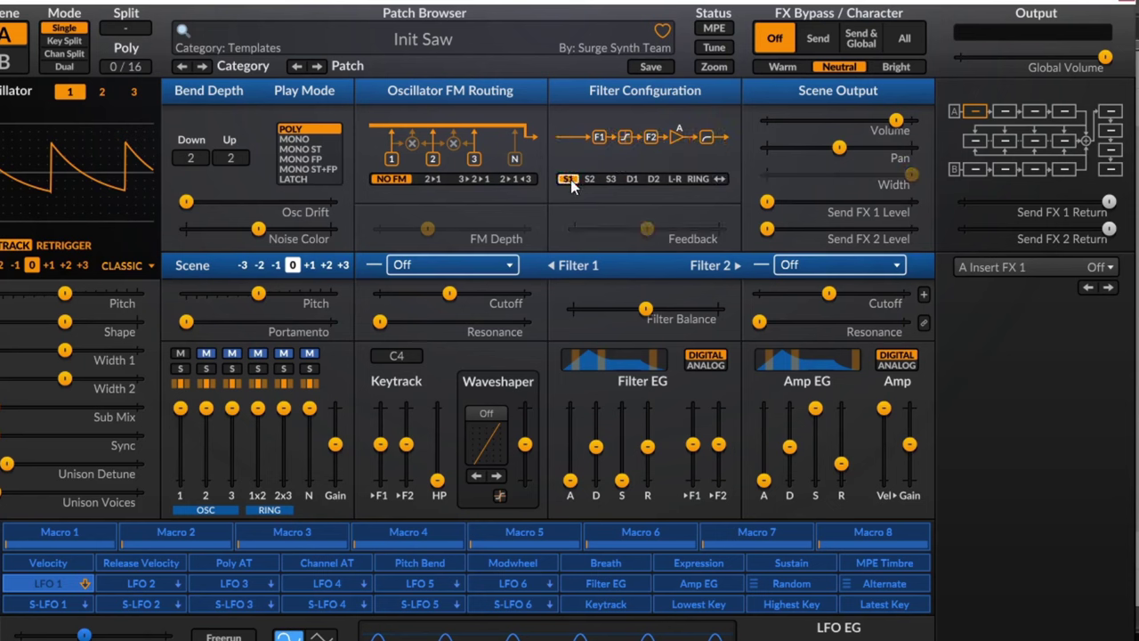
- Set the filter configuration back to Wide and review its list of options
right_click(570, 179)
key(Escape)
click(719, 179)
right_click(728, 183)
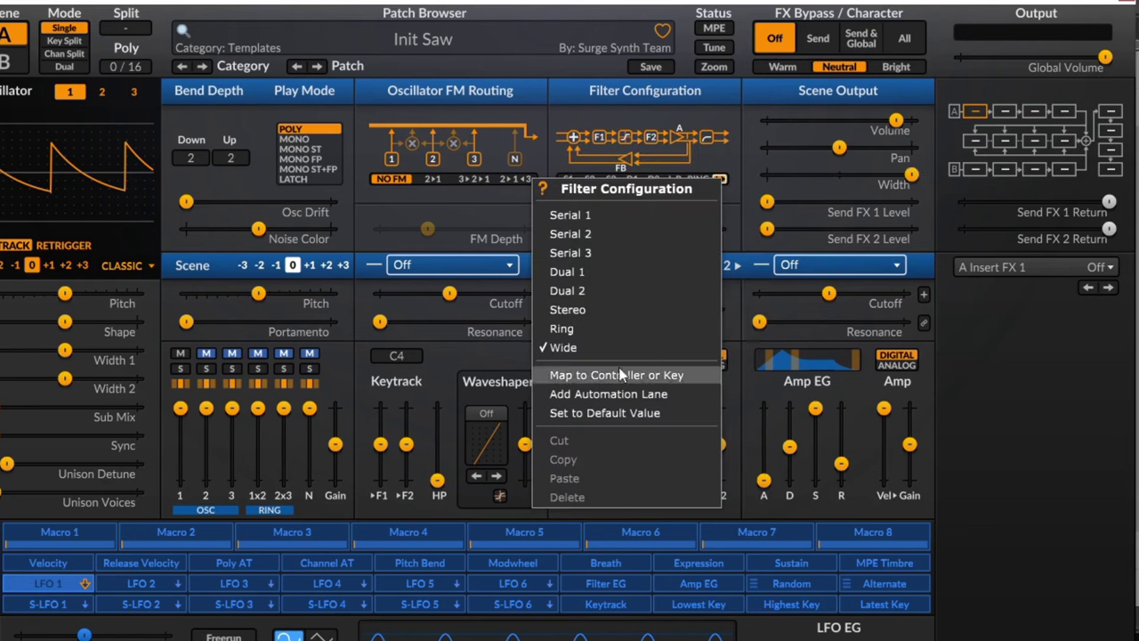
click(528, 213)
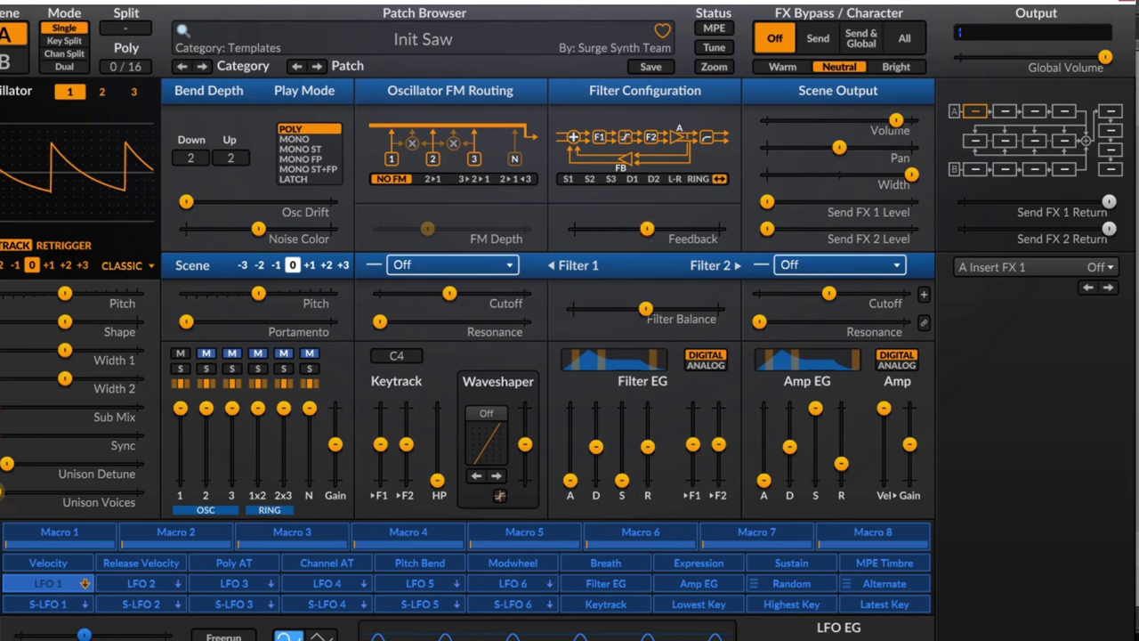
- Raise oscillator 1's Unison Detune and Unison Voices, and compare the Serial 1 filter configuration against Wide
drag(9, 463, 48, 463)
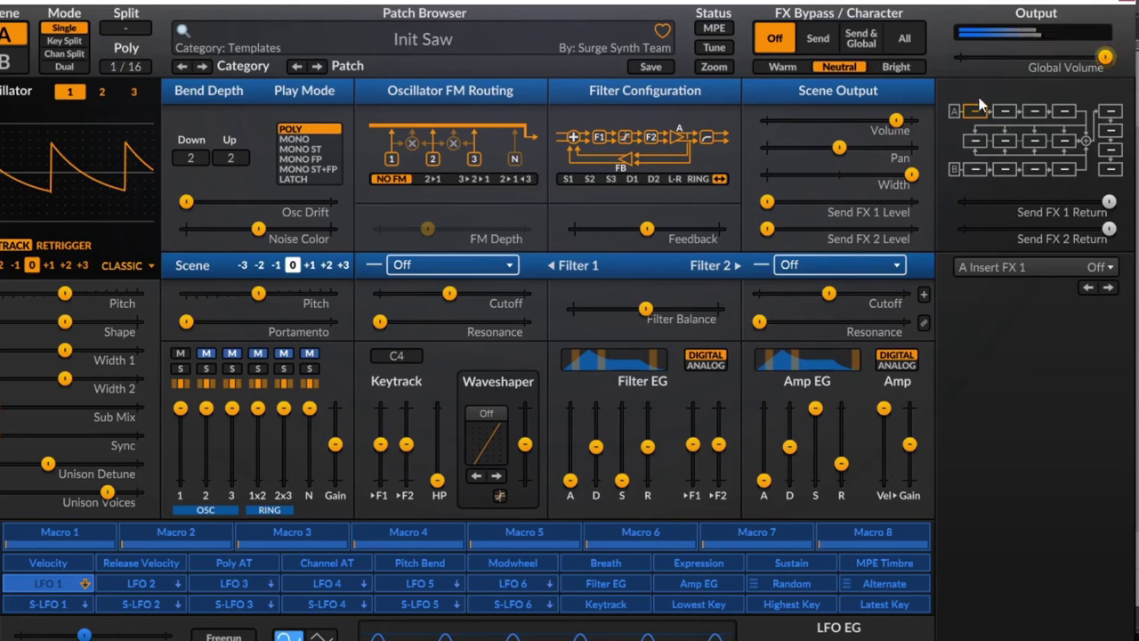
click(561, 182)
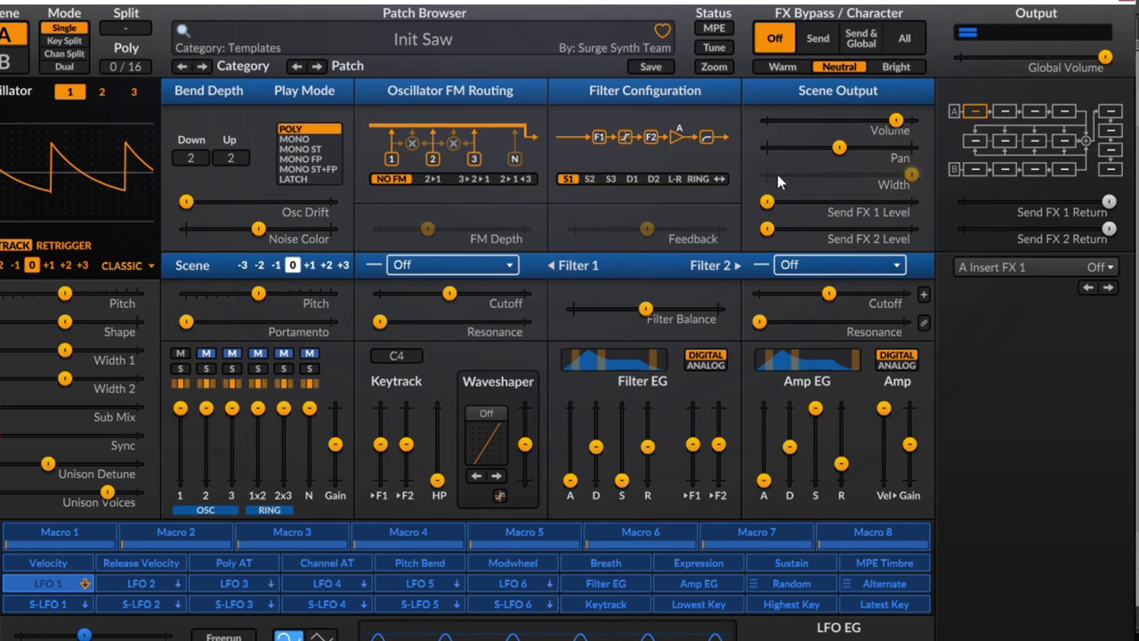
click(698, 178)
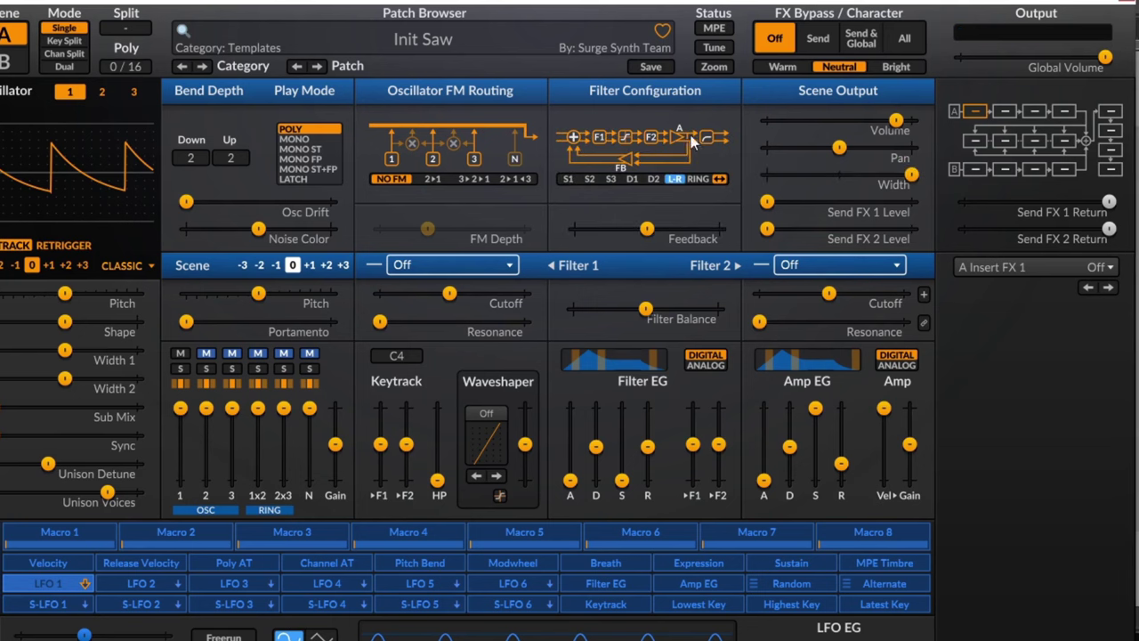
- Reload the Init Saw template patch
click(566, 38)
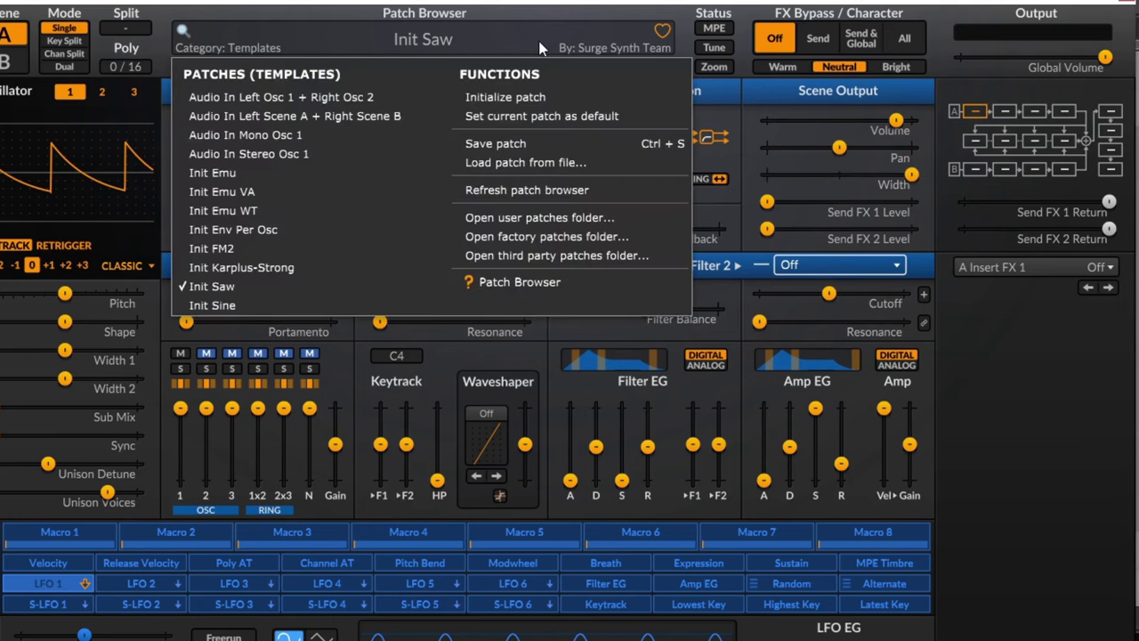
click(356, 213)
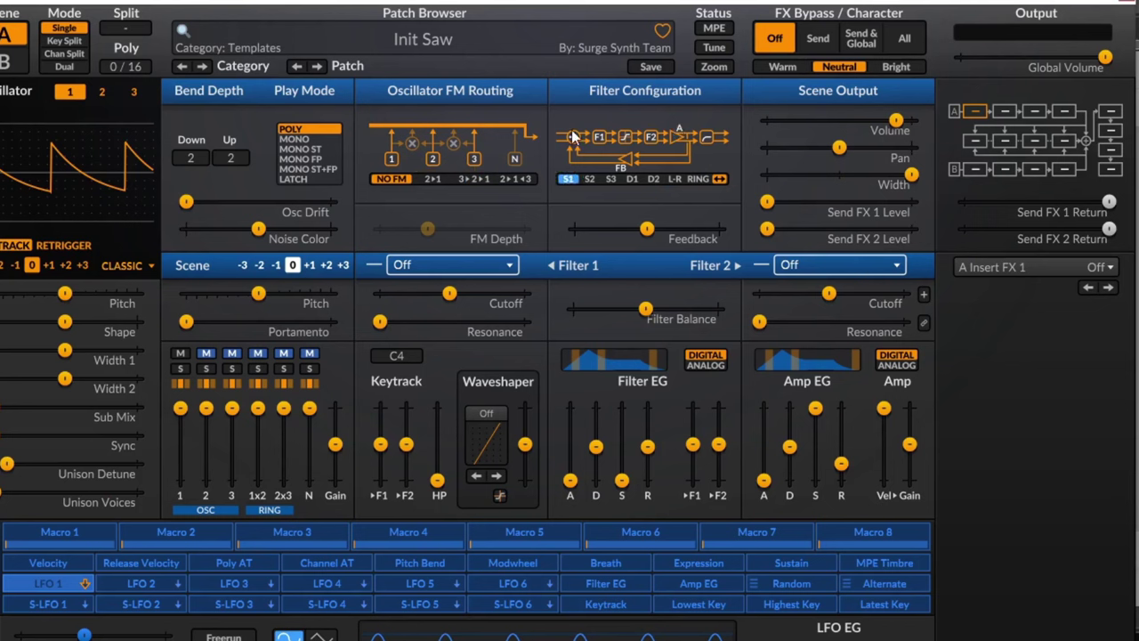
drag(572, 137, 600, 138)
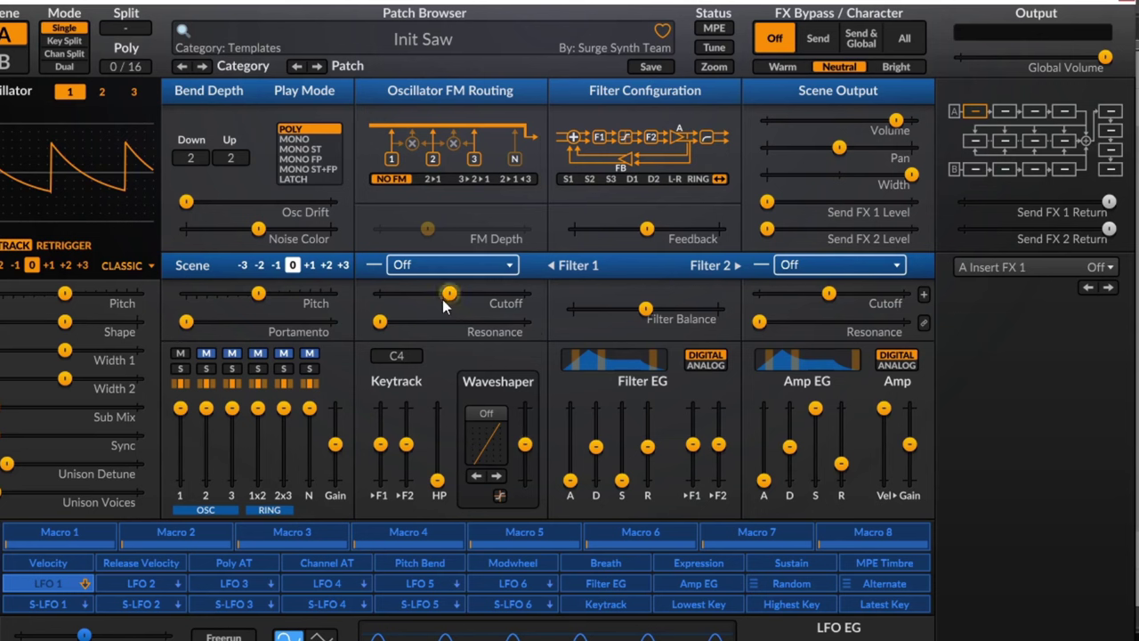
click(623, 137)
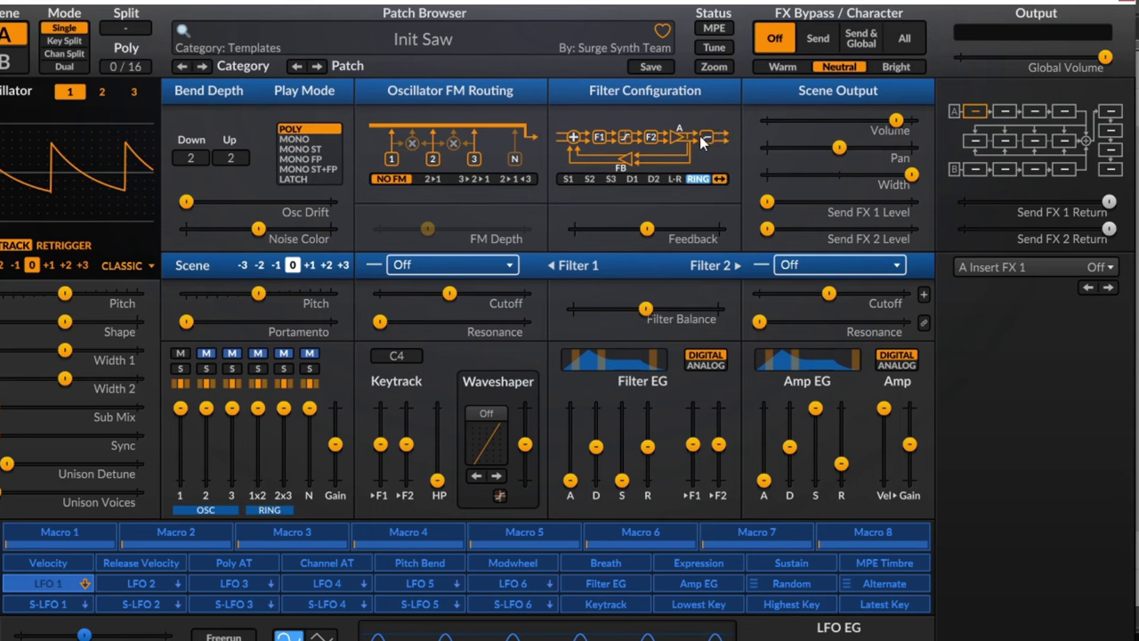
mouse_move(437, 479)
mouse_down()
mouse_move(437, 407)
mouse_move(436, 480)
mouse_up()
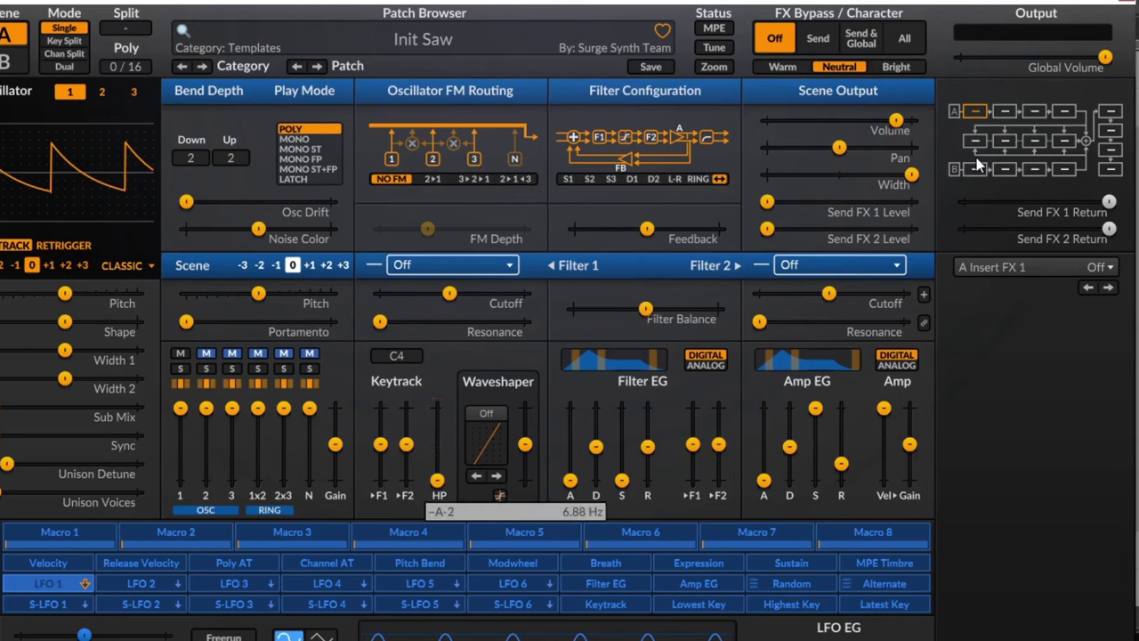
click(682, 133)
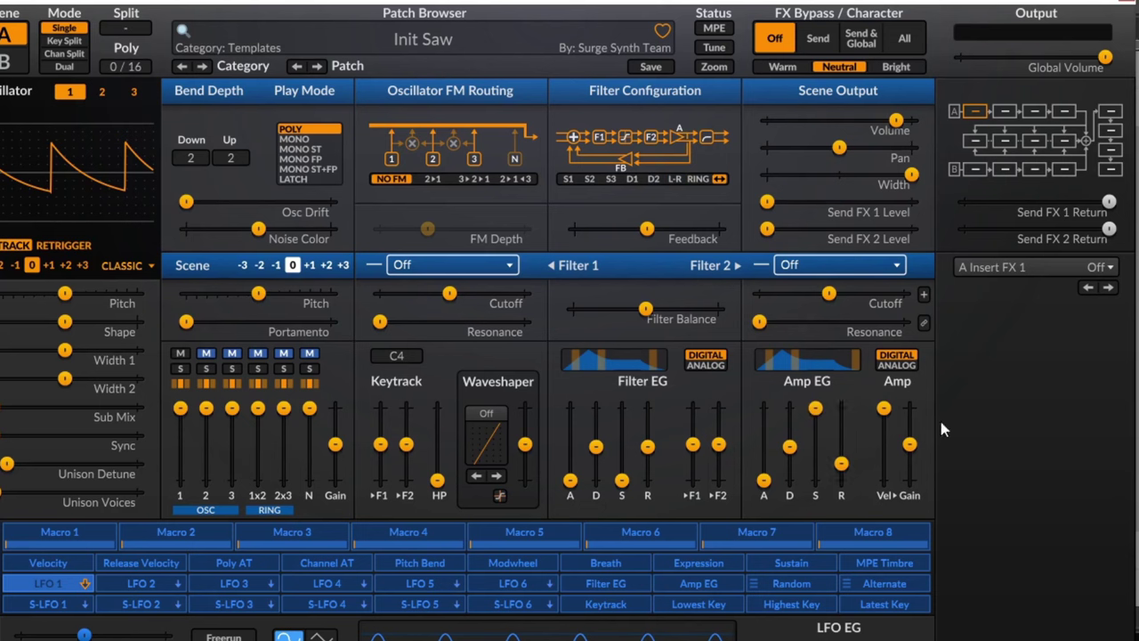
- Set the filter configuration to Serial 1 and review its list of options
click(578, 174)
right_click(560, 171)
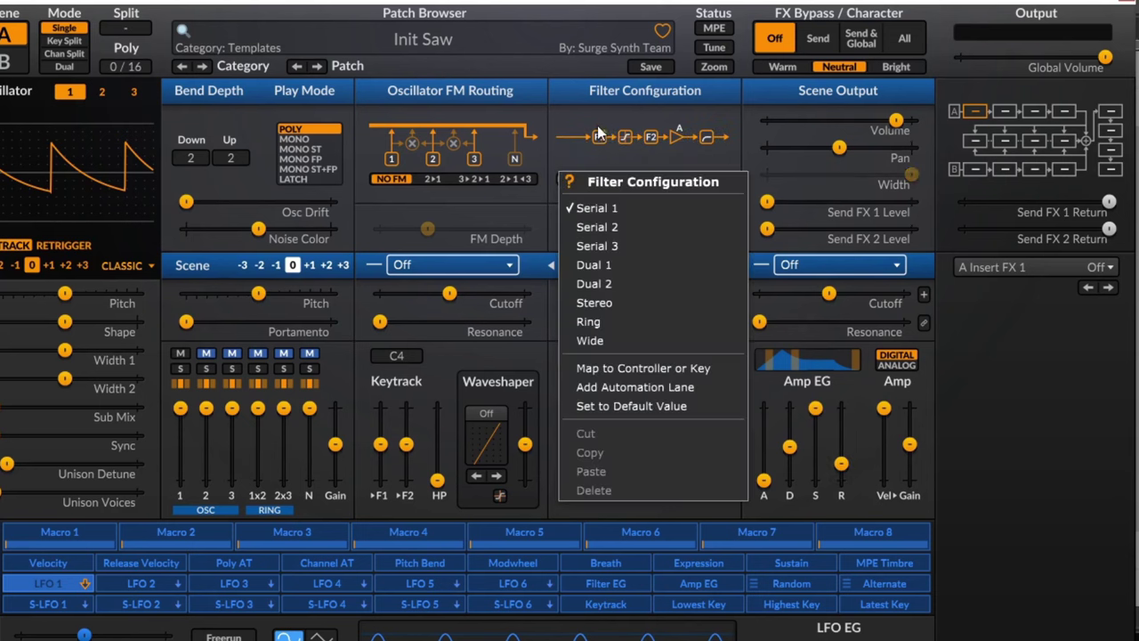
key(Down)
key(Return)
click(570, 179)
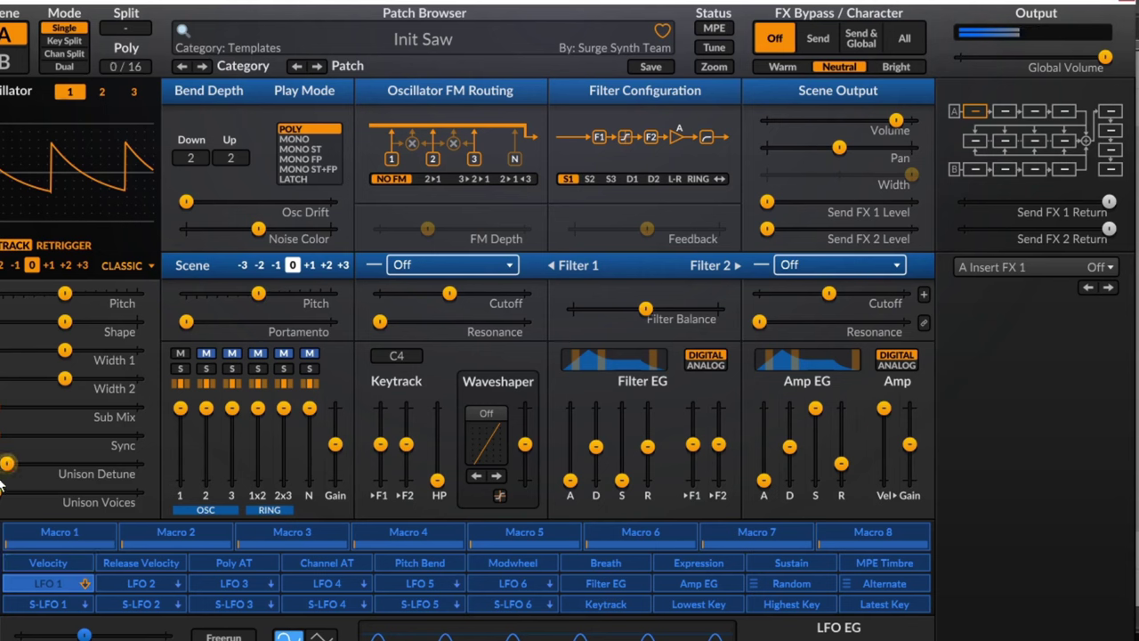
drag(7, 492, 135, 492)
drag(16, 465, 73, 464)
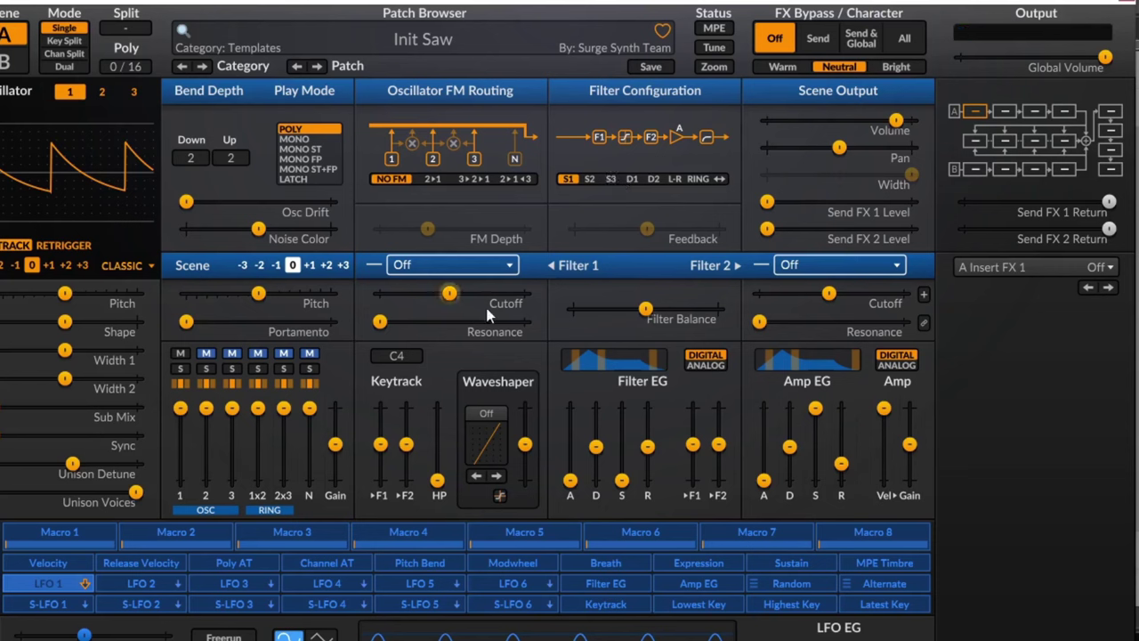
click(441, 267)
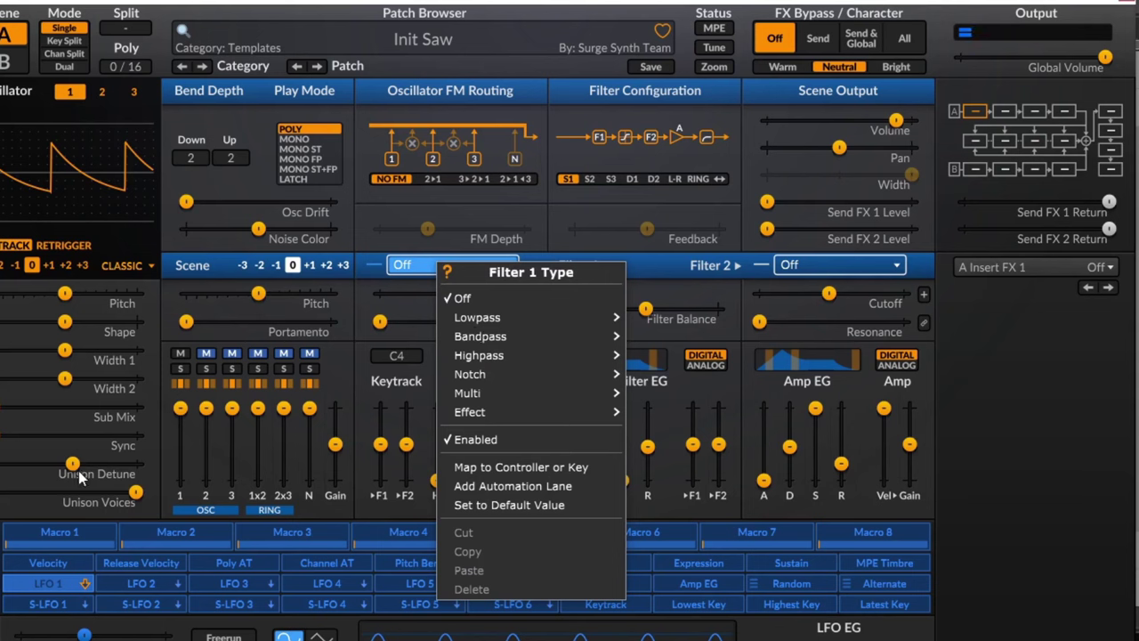
drag(78, 476, 4, 476)
drag(136, 492, 4, 501)
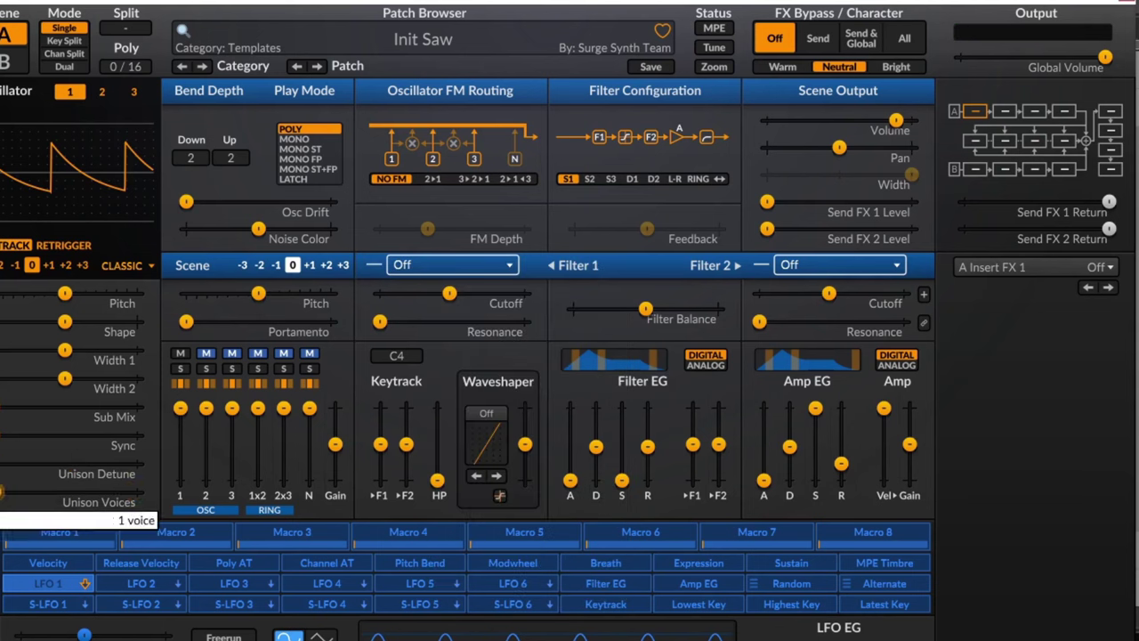
- Set Filter 1 to the Lowpass 24 dB type and raise its cutoff and resonance
click(445, 267)
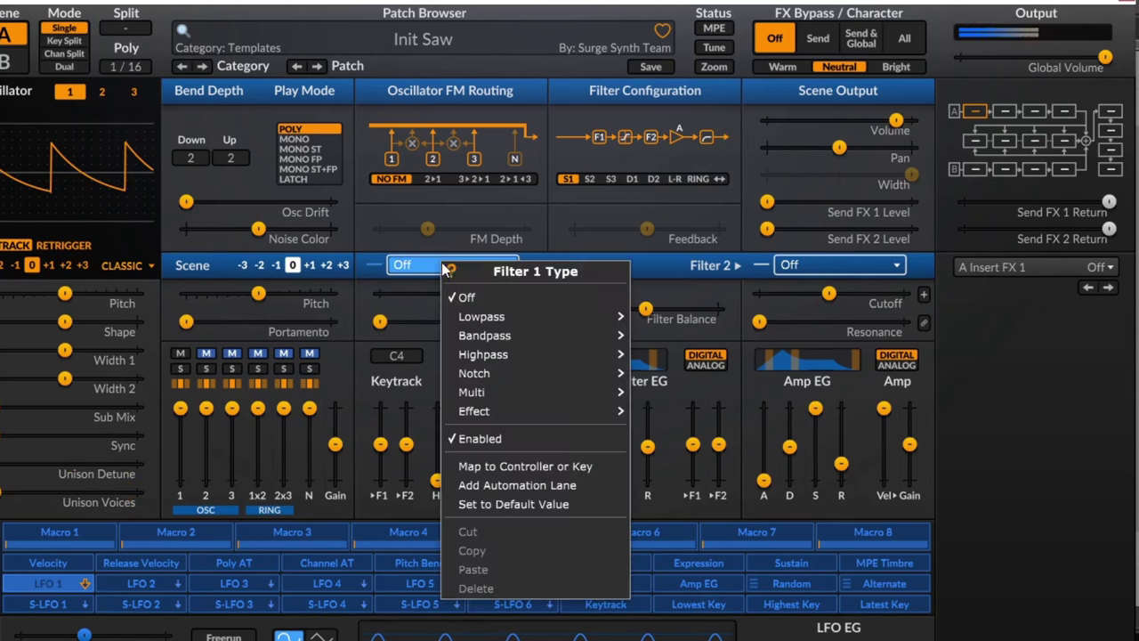
mouse_move(614, 319)
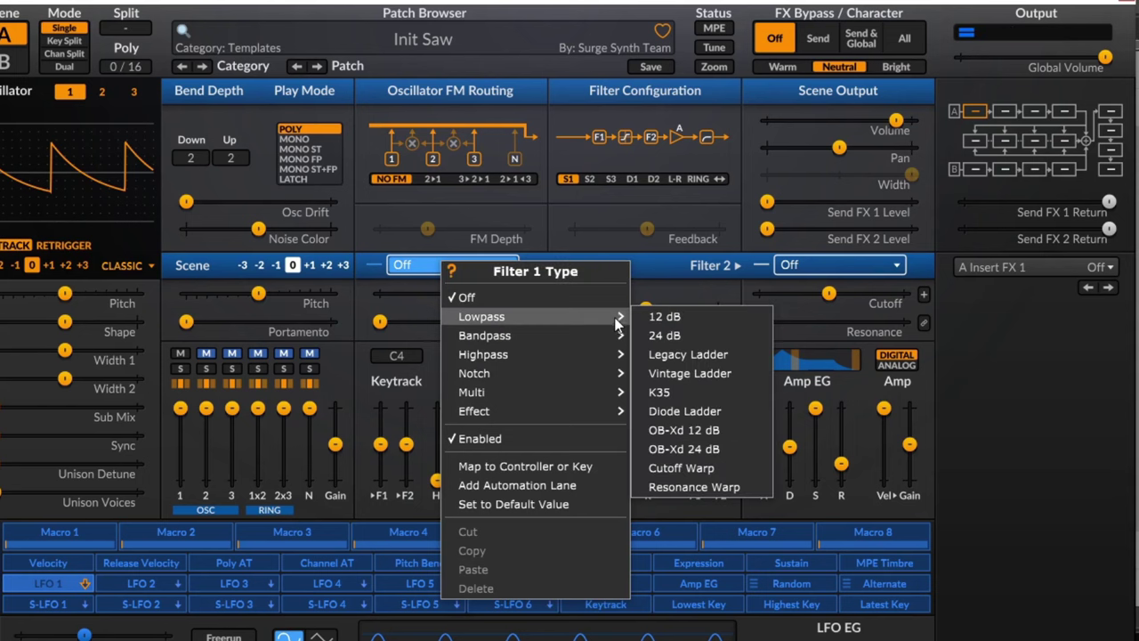
click(695, 343)
drag(460, 287, 488, 293)
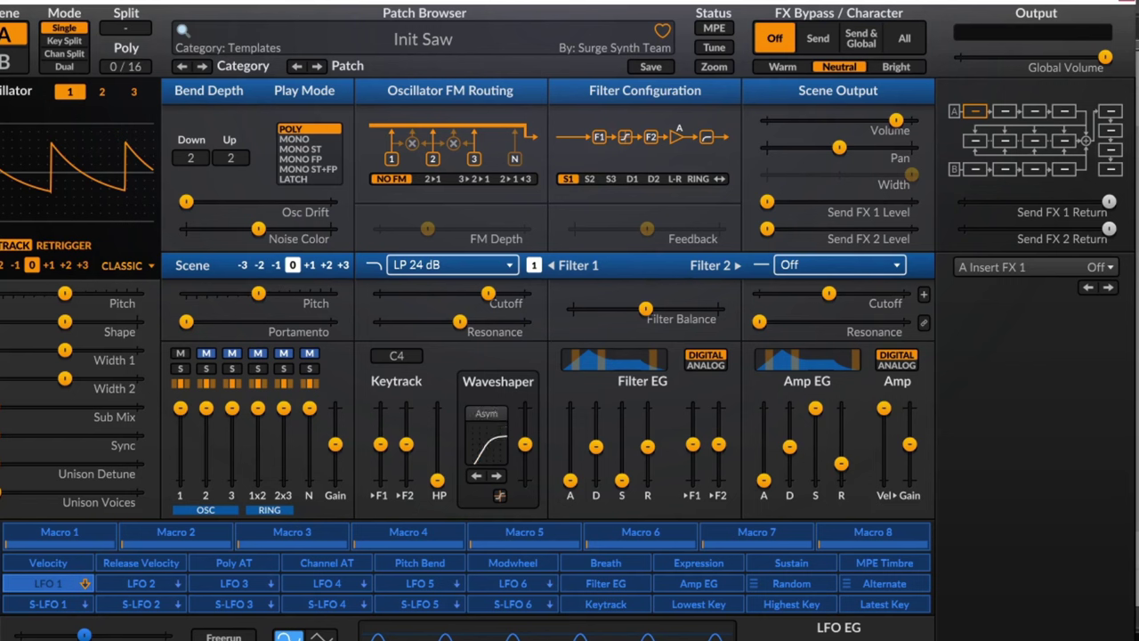
- Set the waveshaper to Sin3x+x with slightly more drive, and lower Filter 1's cutoff a little
drag(486, 435, 525, 432)
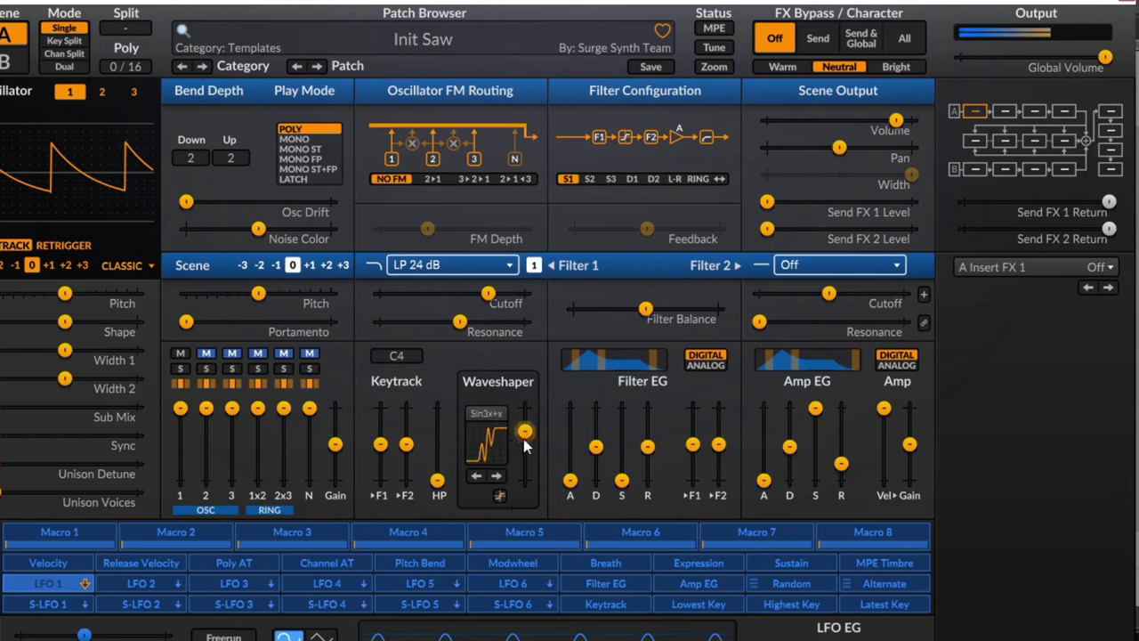
mouse_move(482, 303)
mouse_down()
mouse_move(412, 303)
mouse_move(470, 293)
mouse_up()
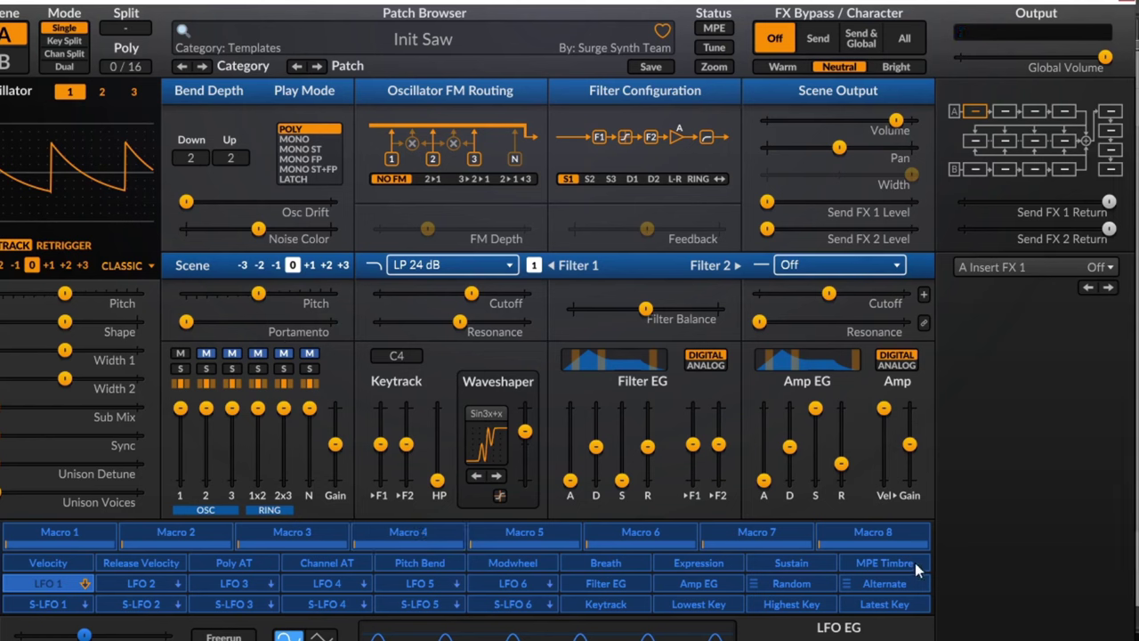
- Set Filter 2 to the Lowpass 24 dB type and sweep both filters' cutoffs, leaving Filter 2's nearly fully open
click(837, 264)
mouse_move(767, 317)
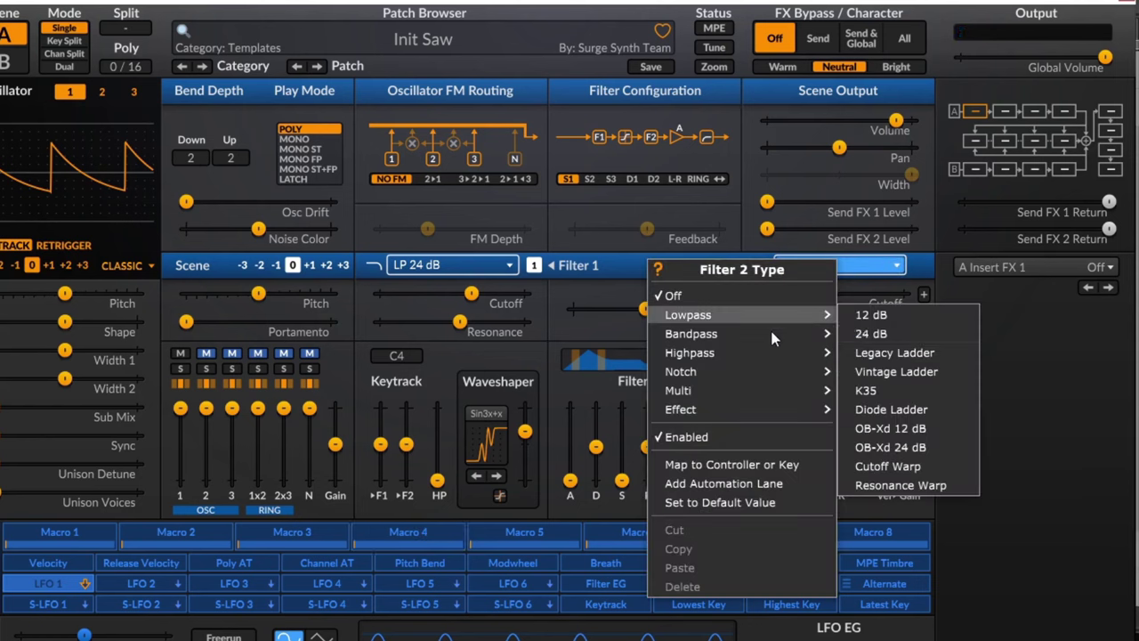
click(903, 332)
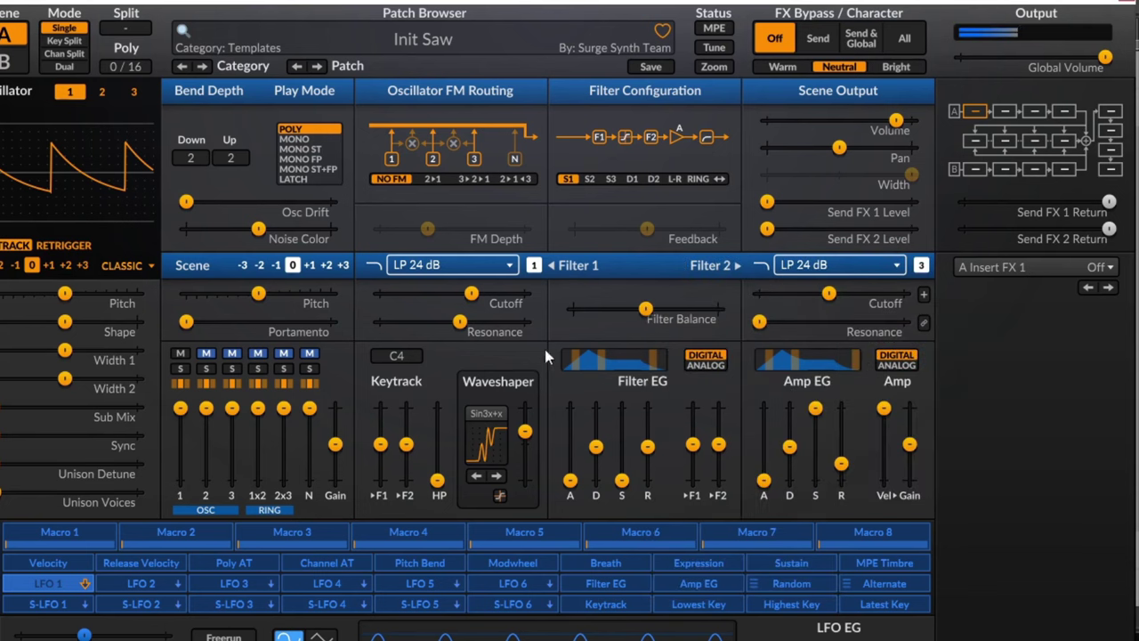
mouse_move(471, 293)
mouse_down()
mouse_move(430, 293)
mouse_move(514, 293)
mouse_move(414, 293)
mouse_move(452, 293)
mouse_up()
drag(826, 301, 845, 300)
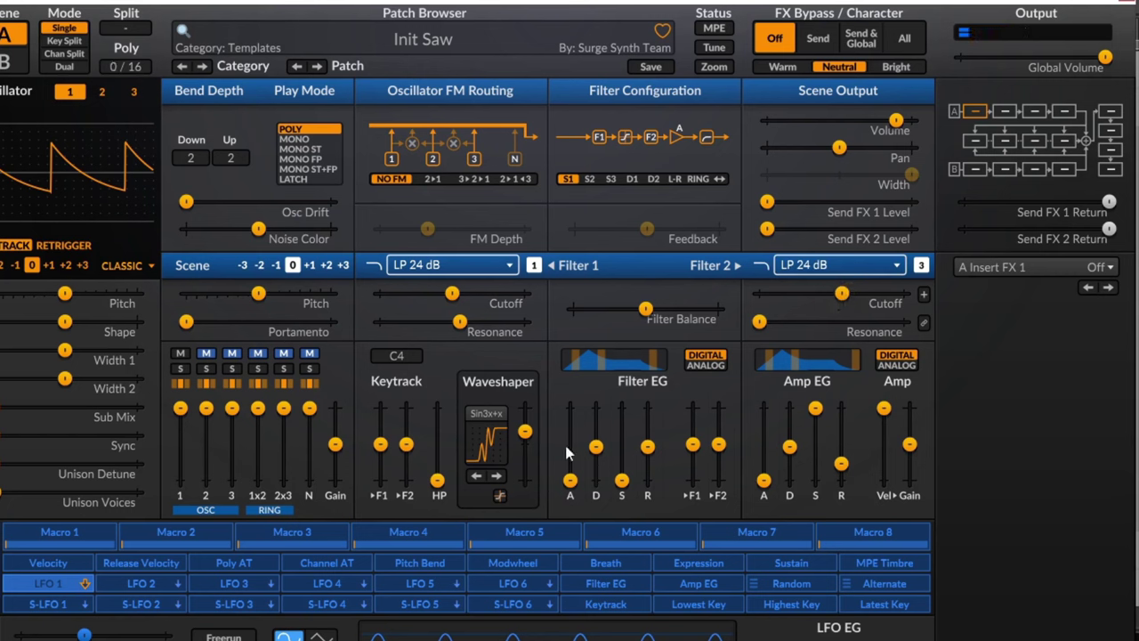
mouse_move(534, 303)
mouse_down()
mouse_move(558, 303)
mouse_move(510, 303)
mouse_move(552, 303)
mouse_up()
drag(842, 293, 891, 293)
mouse_move(478, 293)
mouse_down()
mouse_move(433, 293)
mouse_move(504, 293)
mouse_move(472, 293)
mouse_up()
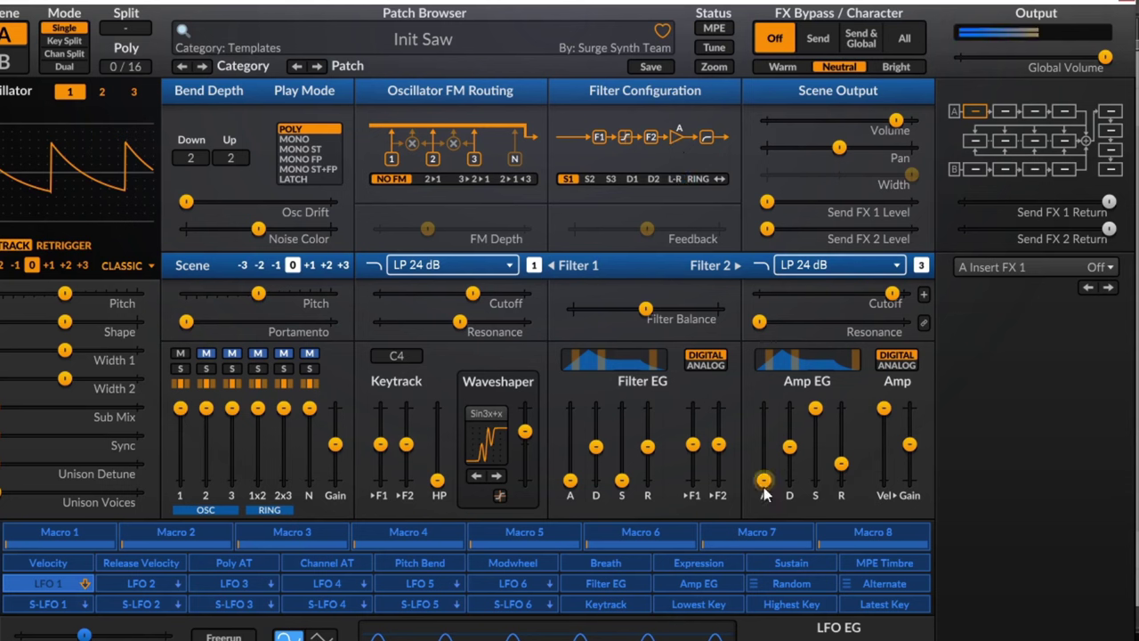
mouse_move(762, 479)
mouse_down()
mouse_move(763, 435)
mouse_move(762, 480)
mouse_up()
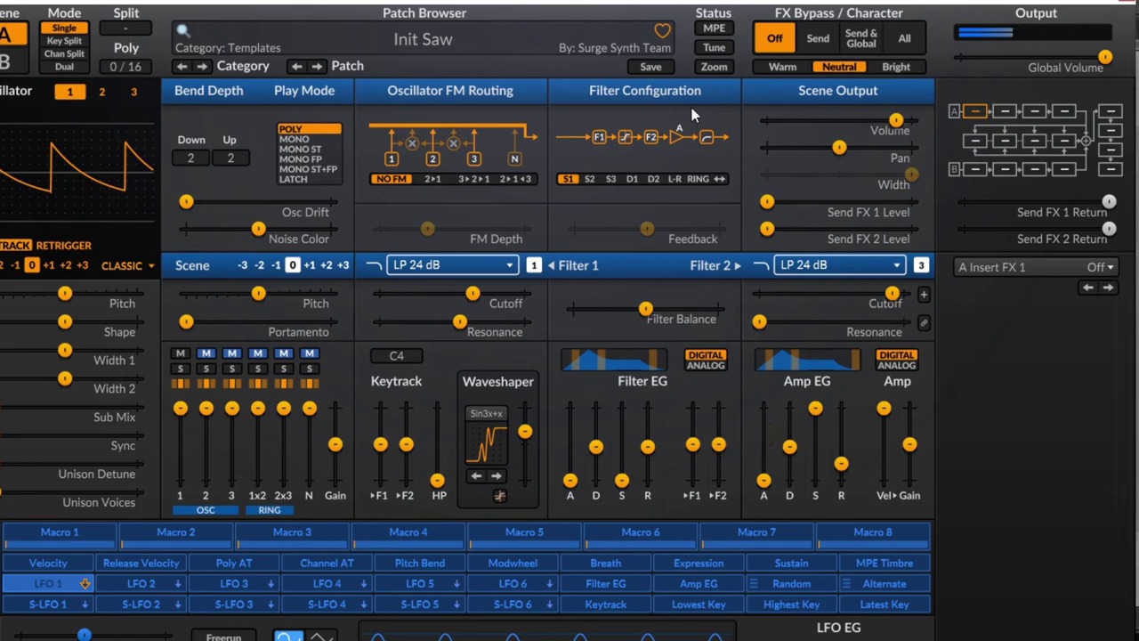
mouse_move(437, 479)
mouse_down()
mouse_move(437, 407)
mouse_move(437, 479)
mouse_up()
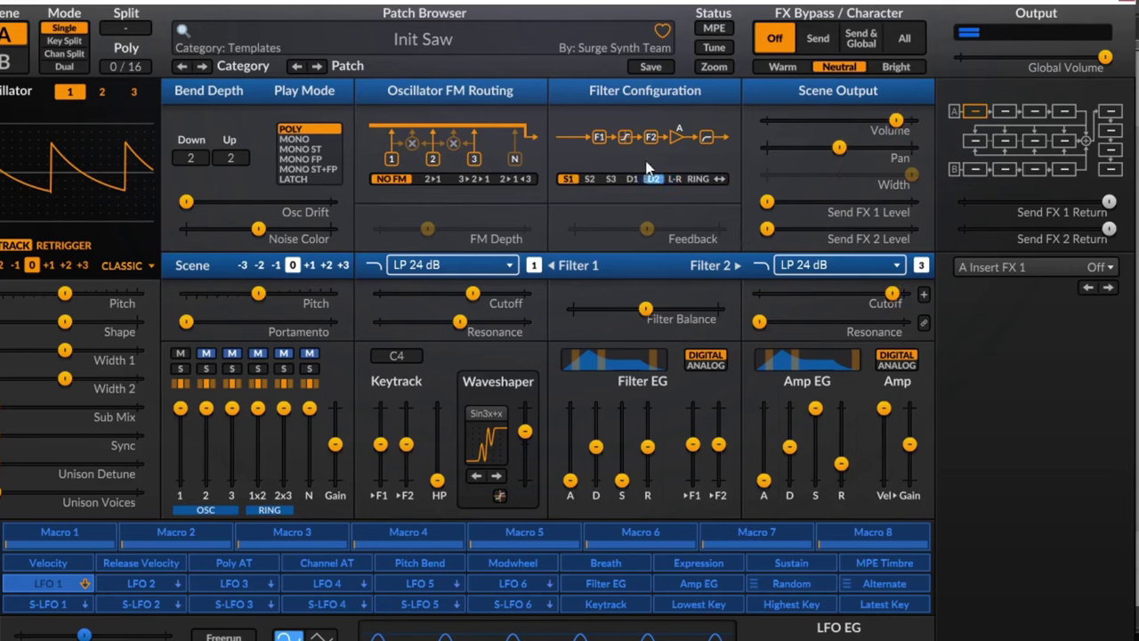
- Compare the Serial 1 and Serial 2 filter configurations, finishing on Serial 2
right_click(573, 177)
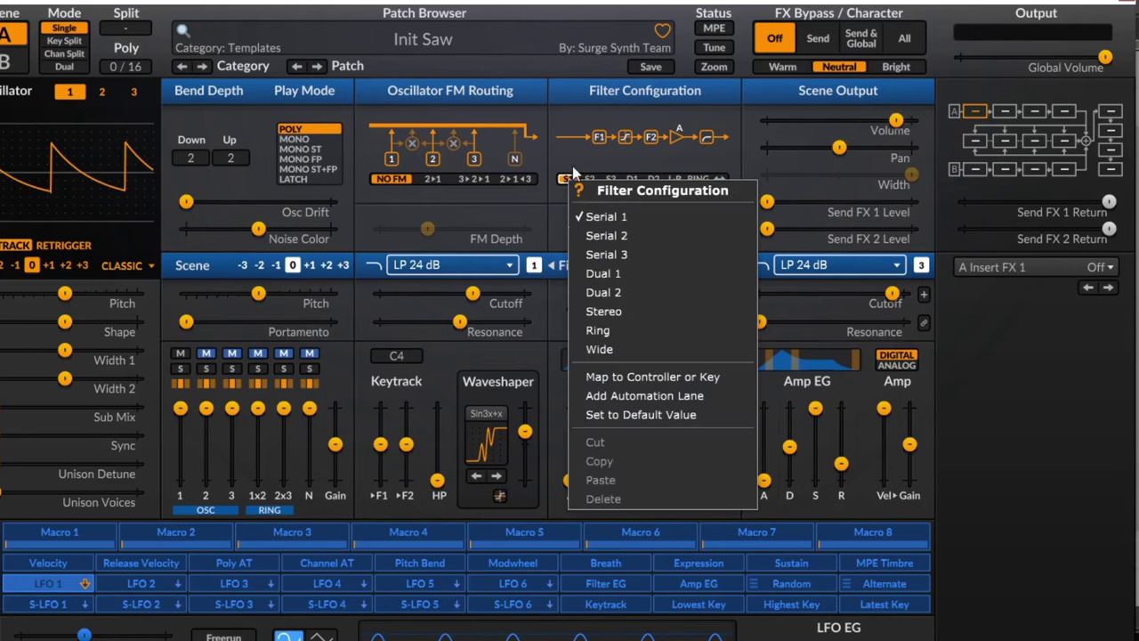
click(602, 236)
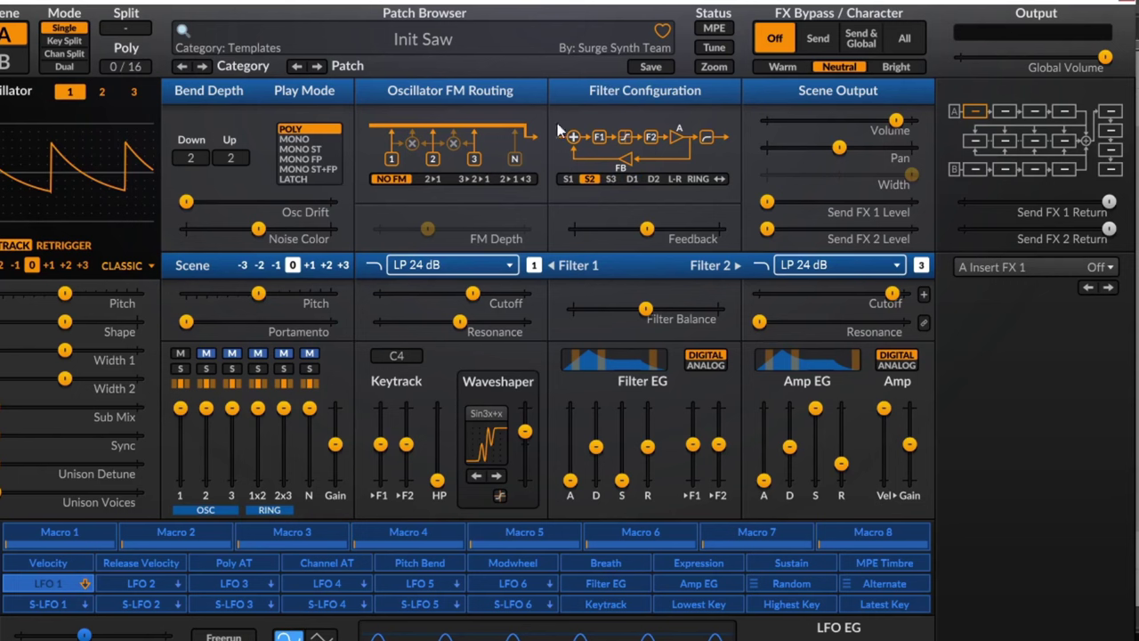
click(568, 178)
click(588, 179)
- Raise the filter Feedback moderately above center and increase Filter 1's cutoff
drag(647, 232, 690, 231)
mouse_move(472, 293)
mouse_down()
mouse_move(421, 293)
mouse_move(495, 292)
mouse_up()
mouse_move(689, 229)
mouse_down()
mouse_move(707, 229)
mouse_move(661, 228)
mouse_move(676, 228)
mouse_up()
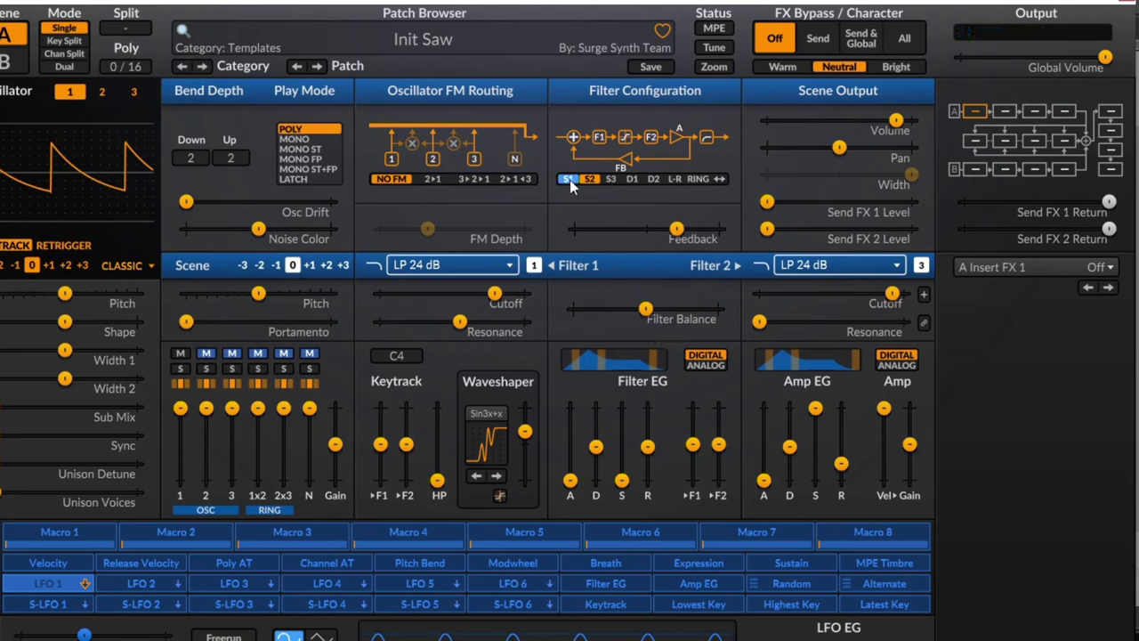
- Switch the filter configuration to Serial 3, then lower Filter 2's cutoff and raise its resonance
click(610, 181)
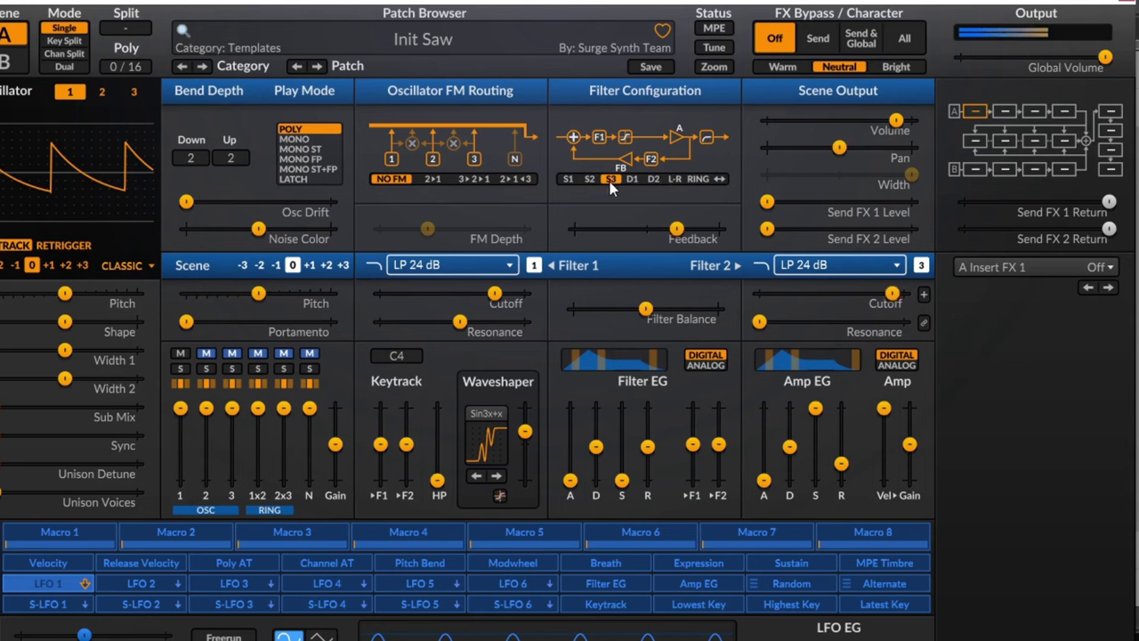
drag(892, 293, 855, 293)
click(786, 321)
drag(787, 321, 820, 293)
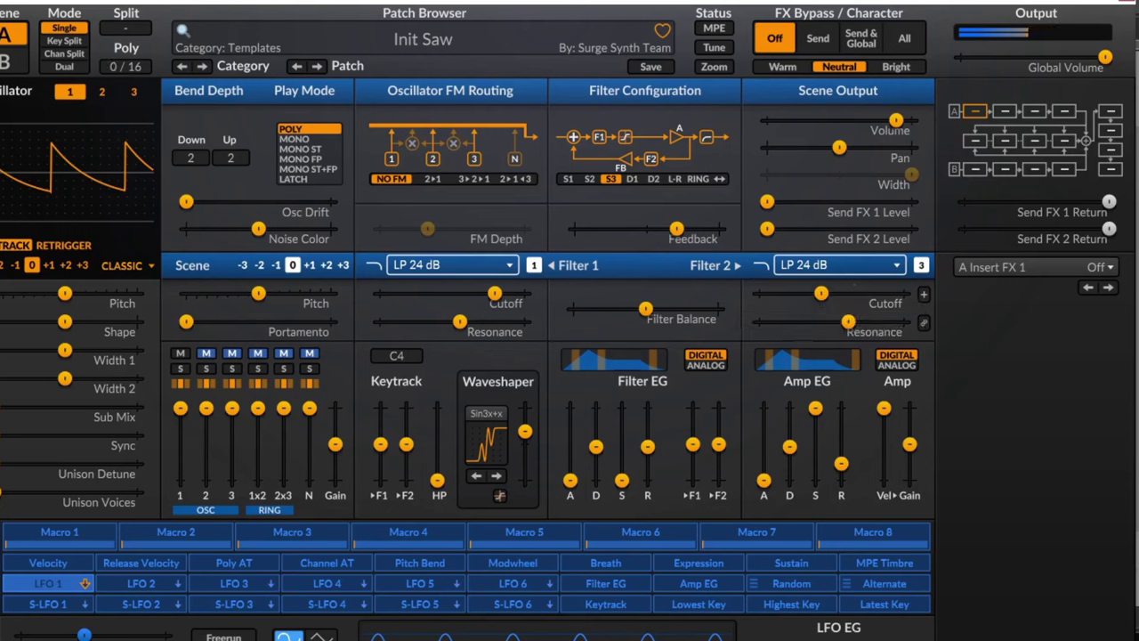
- Set the filter configuration to Dual 1 and review its list of options
click(628, 178)
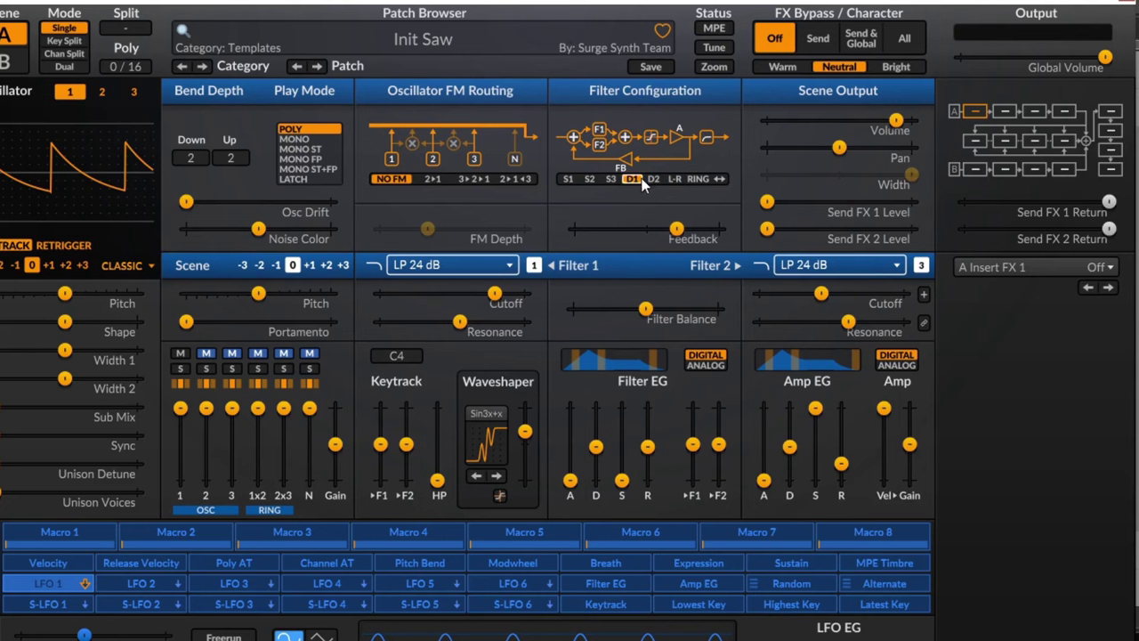
right_click(640, 181)
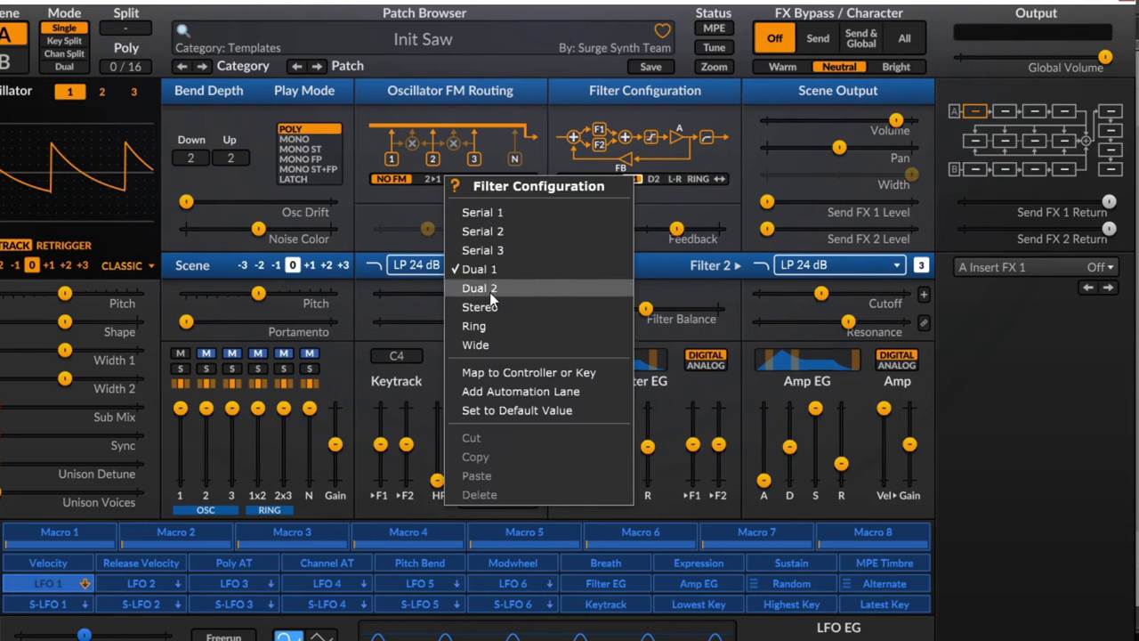
click(655, 156)
click(636, 181)
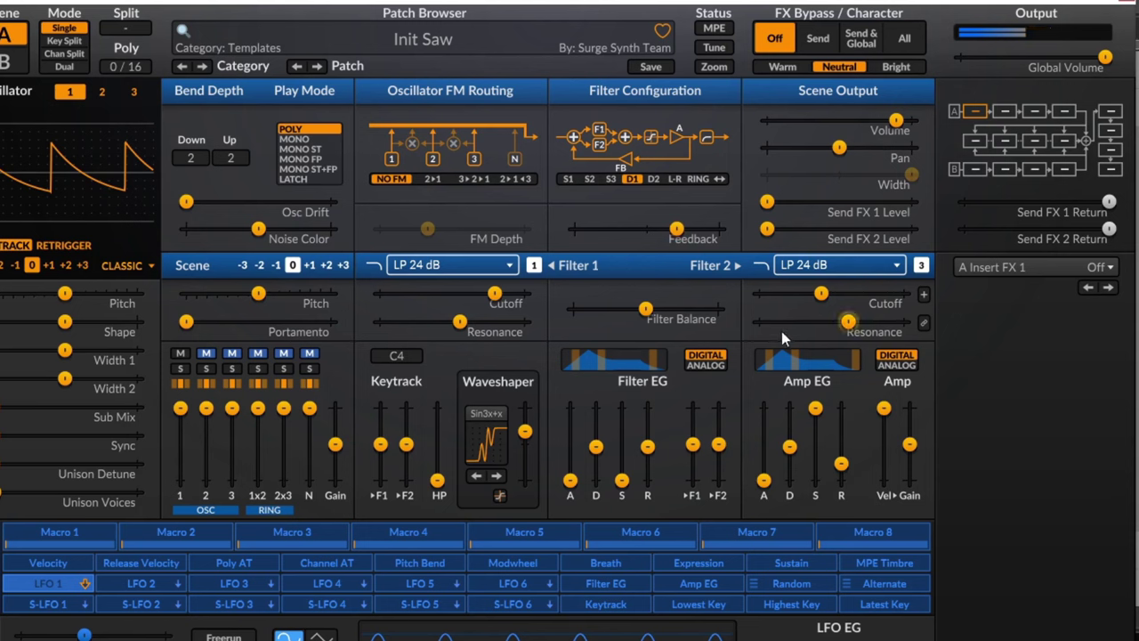
- Reset the Feedback to its default and readjust both filters, with higher resonances, a lower Filter 1 cutoff and a higher Filter 2 cutoff
double_click(675, 233)
mouse_move(495, 292)
mouse_down()
mouse_move(433, 292)
mouse_move(473, 292)
mouse_up()
mouse_move(820, 300)
mouse_down()
mouse_move(858, 294)
mouse_move(809, 294)
mouse_up()
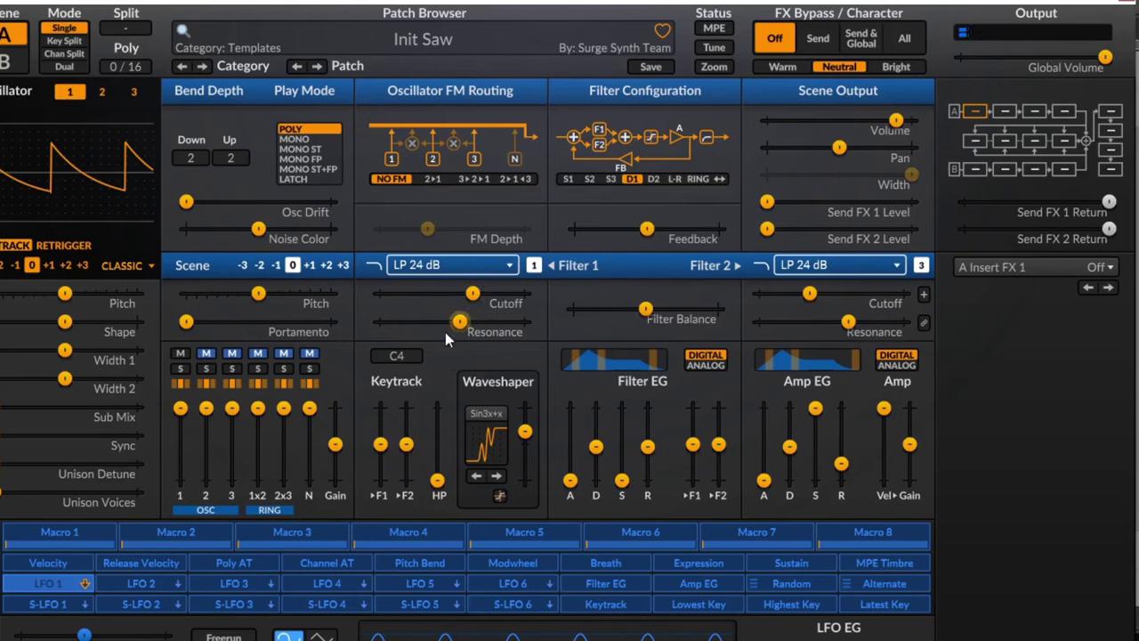
drag(459, 321, 490, 321)
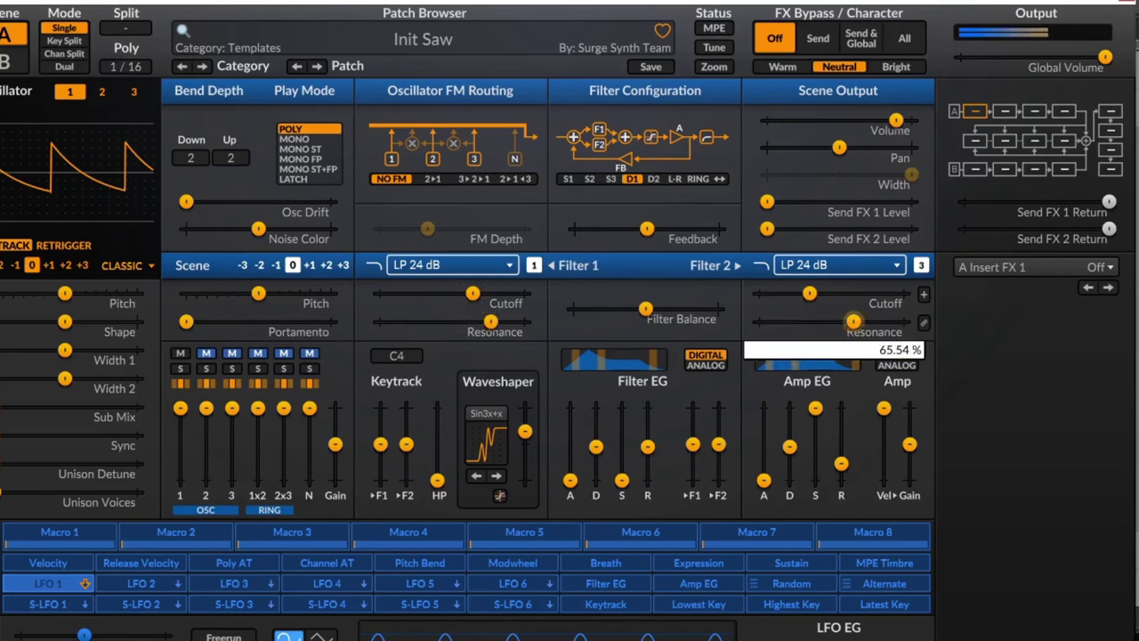
drag(809, 294, 875, 293)
- Change Filter 2 to the Bandpass 24 dB type and lower its cutoff to around the middle
right_click(845, 271)
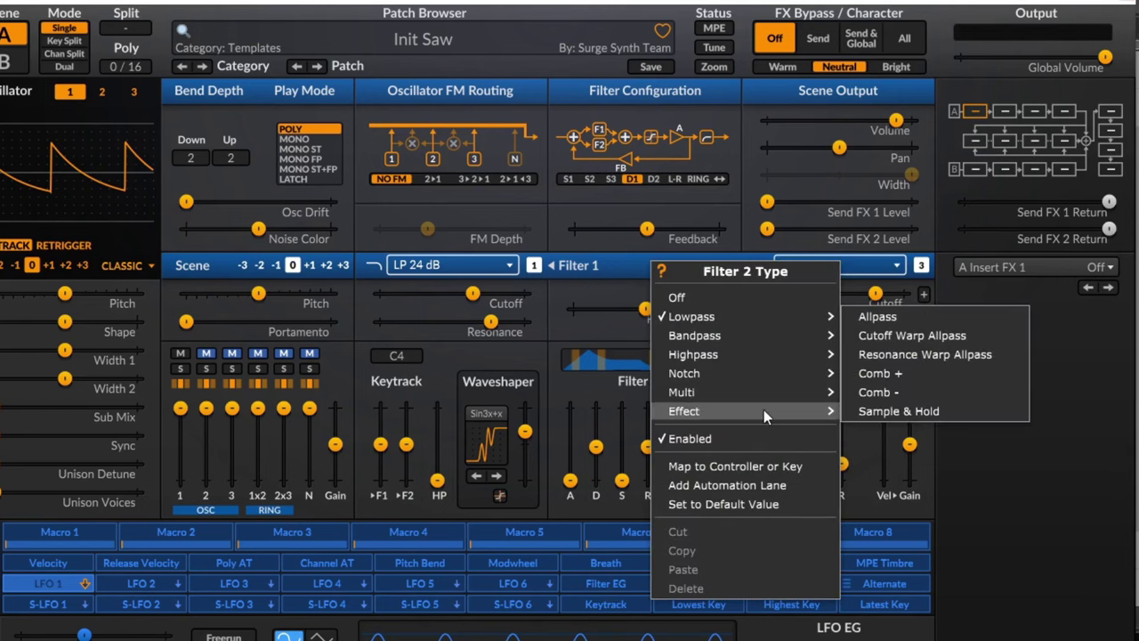
mouse_move(781, 343)
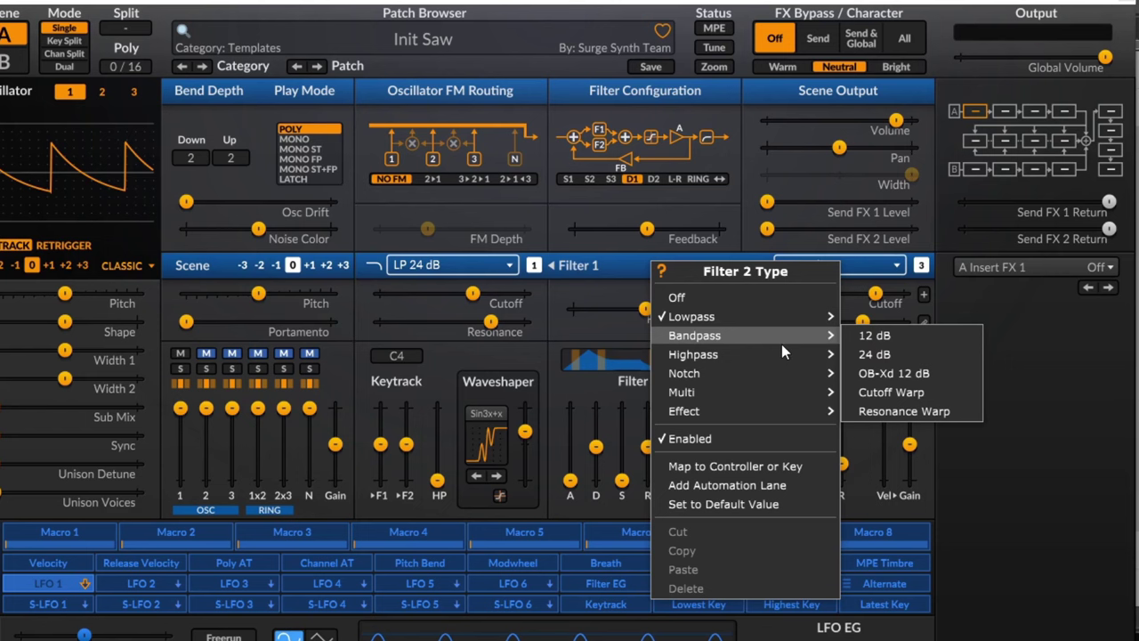
click(874, 353)
drag(876, 292, 842, 293)
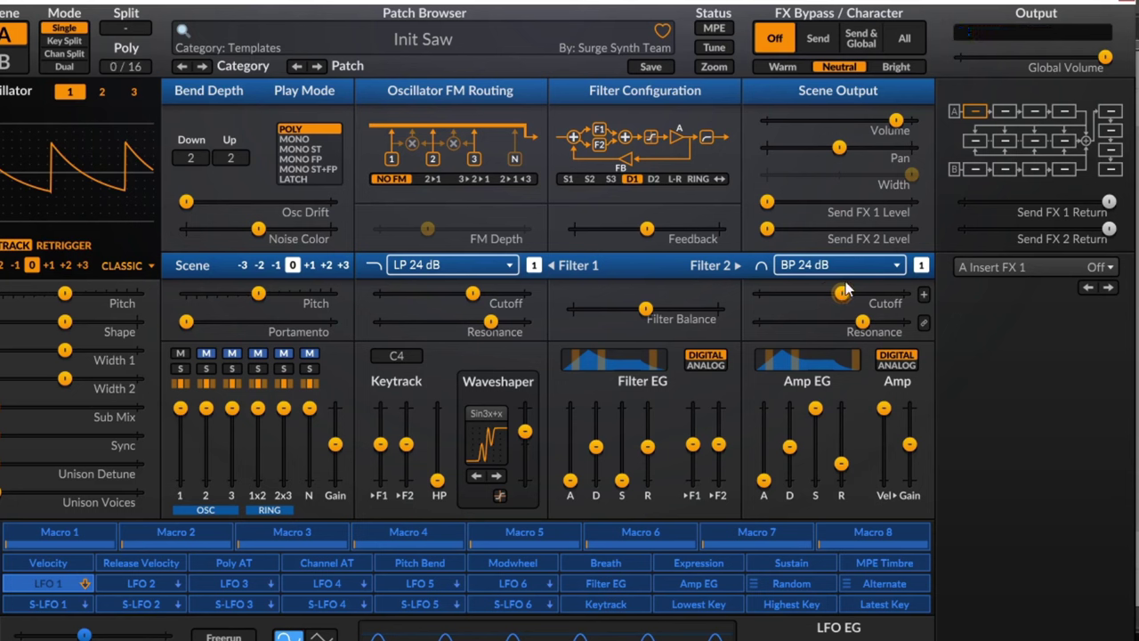
mouse_move(842, 296)
mouse_down()
mouse_move(805, 293)
mouse_move(833, 294)
mouse_up()
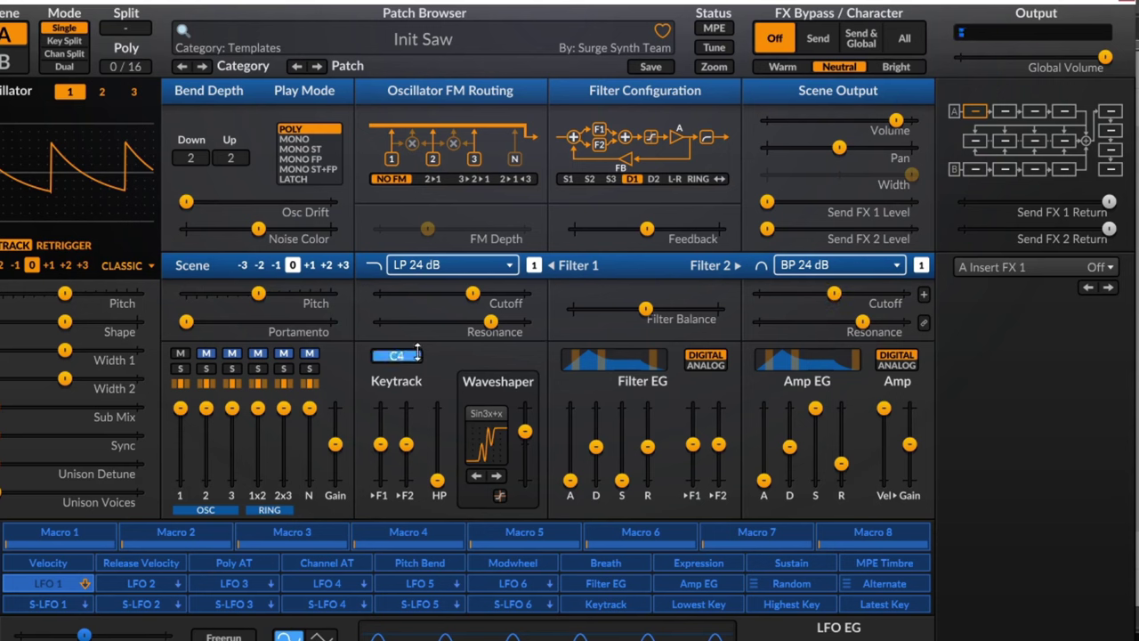
- Switch the filter configuration back to Serial 1 and lower both filters' cutoffs slightly
click(607, 179)
mouse_move(834, 293)
mouse_down()
mouse_move(890, 293)
mouse_move(829, 293)
mouse_up()
mouse_move(472, 294)
mouse_down()
mouse_move(453, 292)
mouse_move(469, 292)
mouse_up()
click(592, 180)
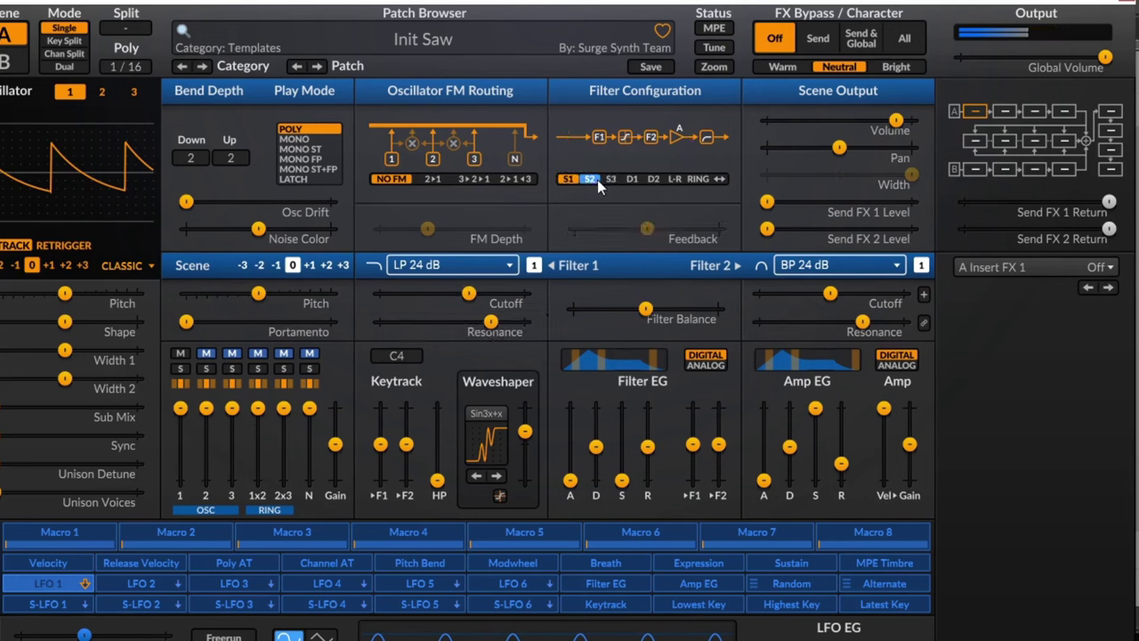
- Set the filter configuration to Serial 2 and raise Filter 2's cutoff slightly
click(569, 181)
click(590, 180)
mouse_move(827, 295)
mouse_down()
mouse_move(811, 296)
mouse_move(885, 296)
mouse_move(836, 296)
mouse_up()
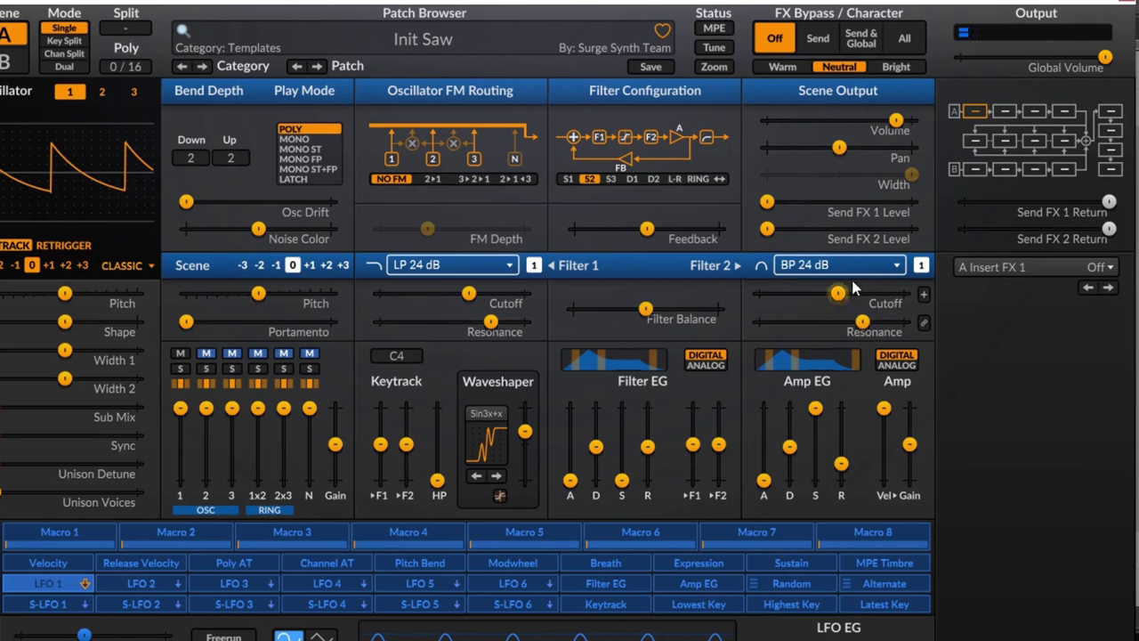
- Compare the Dual 1 and Dual 2 filter configurations, finishing with Dual 2 selected
click(631, 178)
click(651, 180)
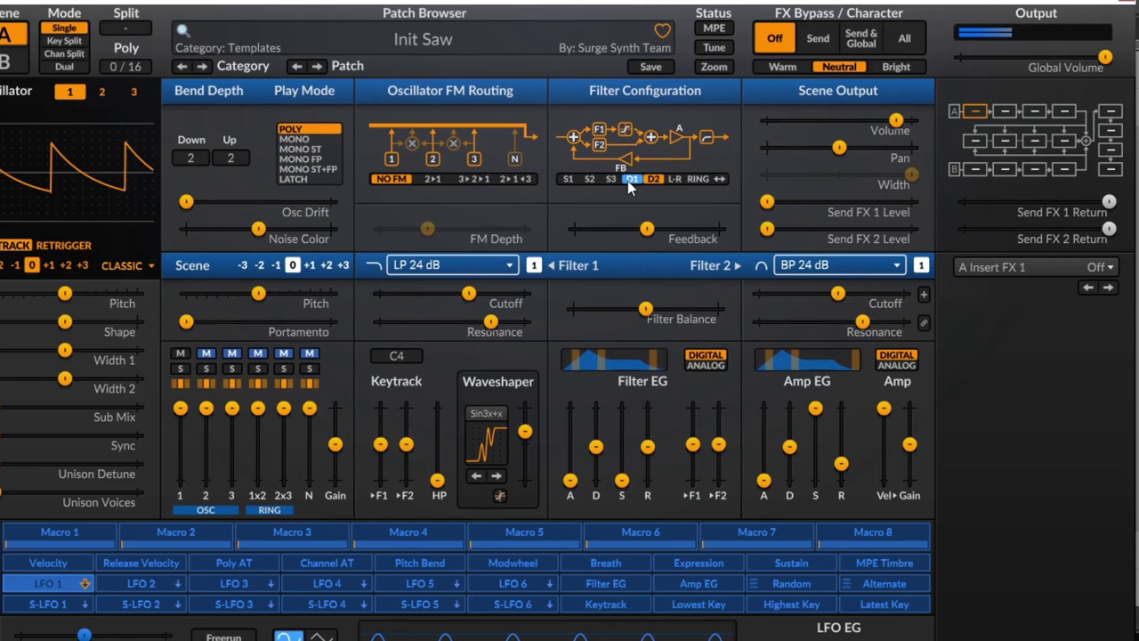
click(627, 180)
click(655, 180)
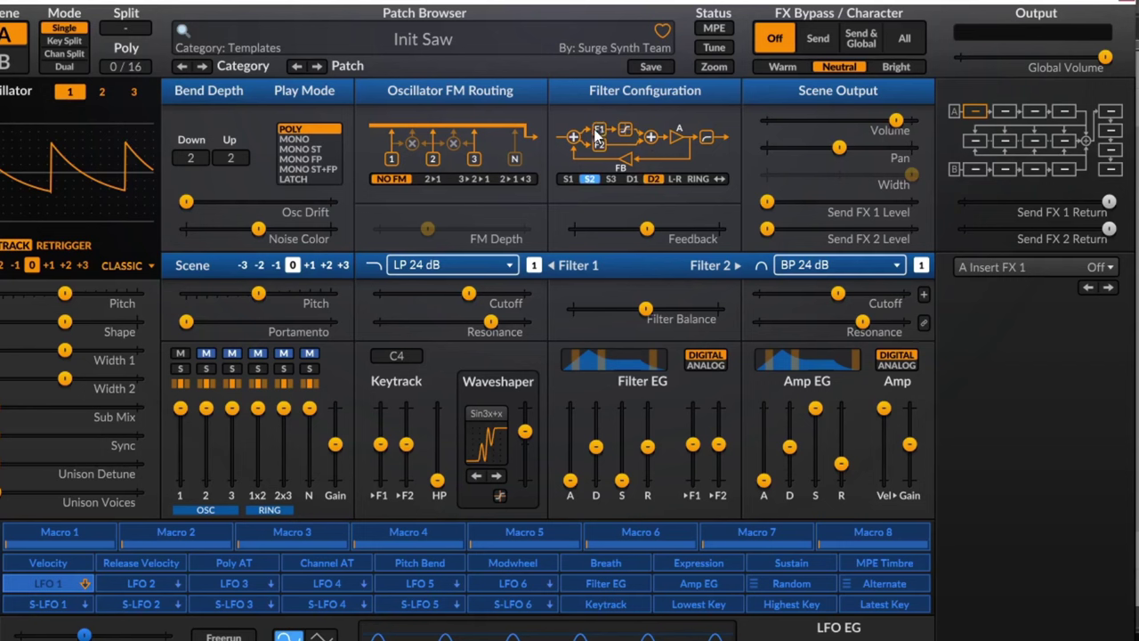
- Raise the Waveshaper drive, Filter 2's resonance and the Feedback, sweeping Filter 2's cutoff up and back down to just below the middle
drag(524, 432, 525, 413)
drag(838, 293, 816, 293)
drag(872, 322, 880, 322)
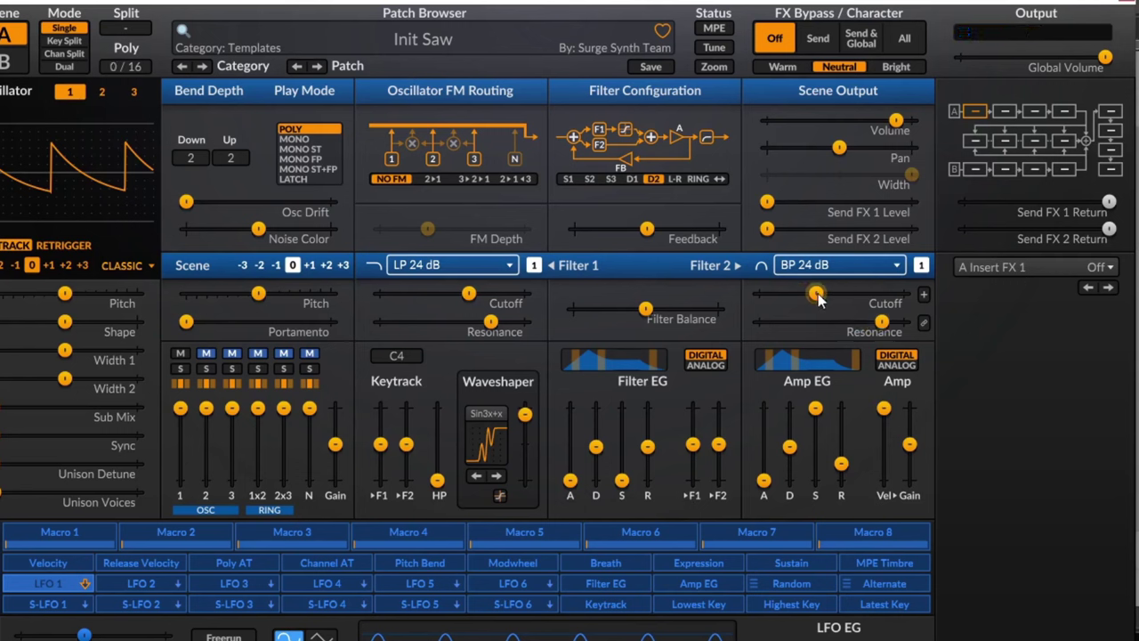
drag(818, 294, 864, 293)
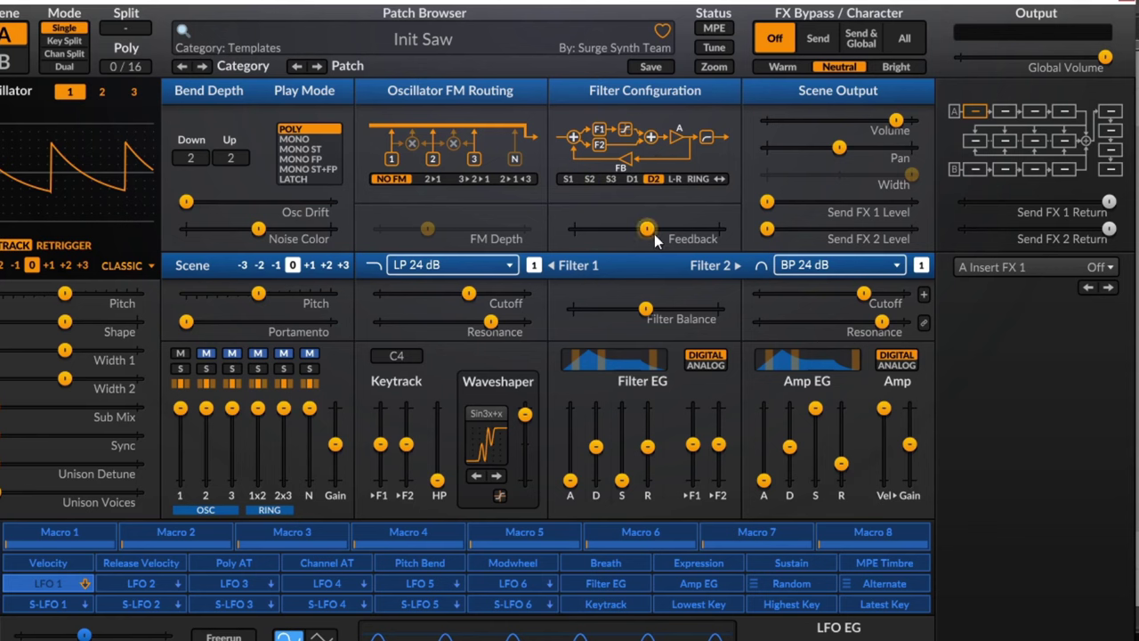
drag(648, 237, 677, 236)
drag(863, 293, 814, 293)
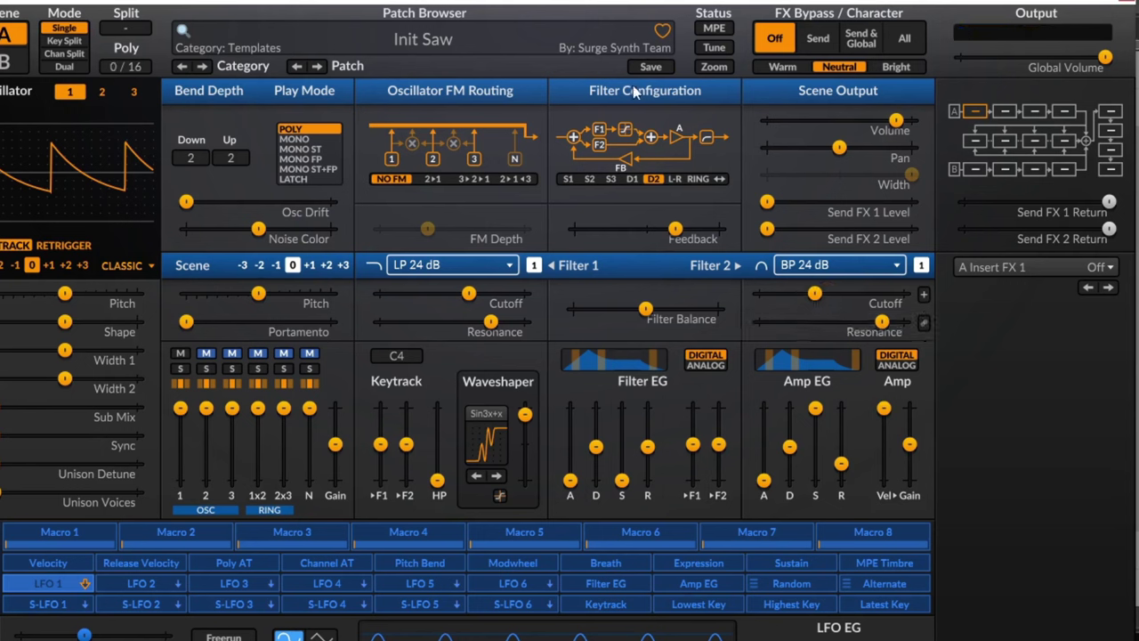
- Reload the Init Saw template patch and set the filter configuration to L-R
click(450, 32)
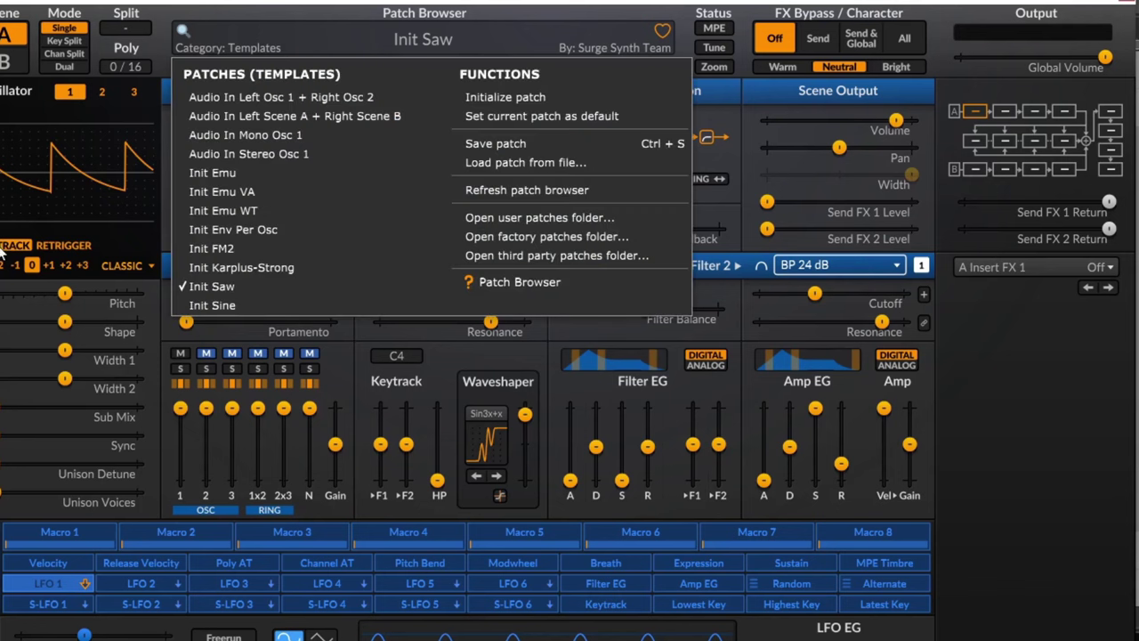
click(221, 283)
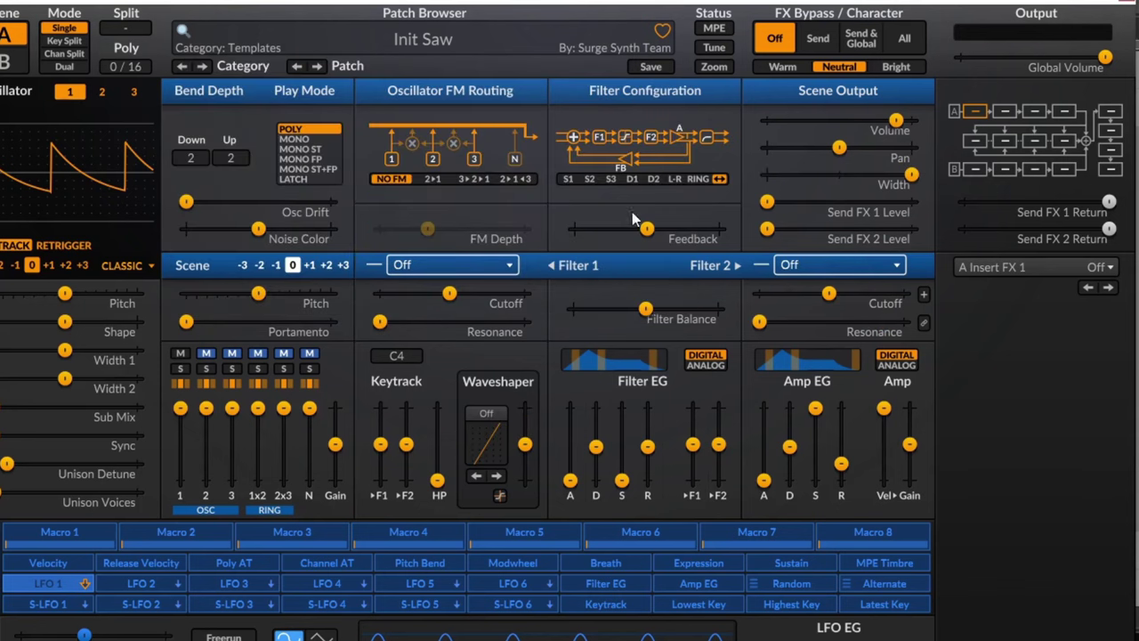
click(674, 180)
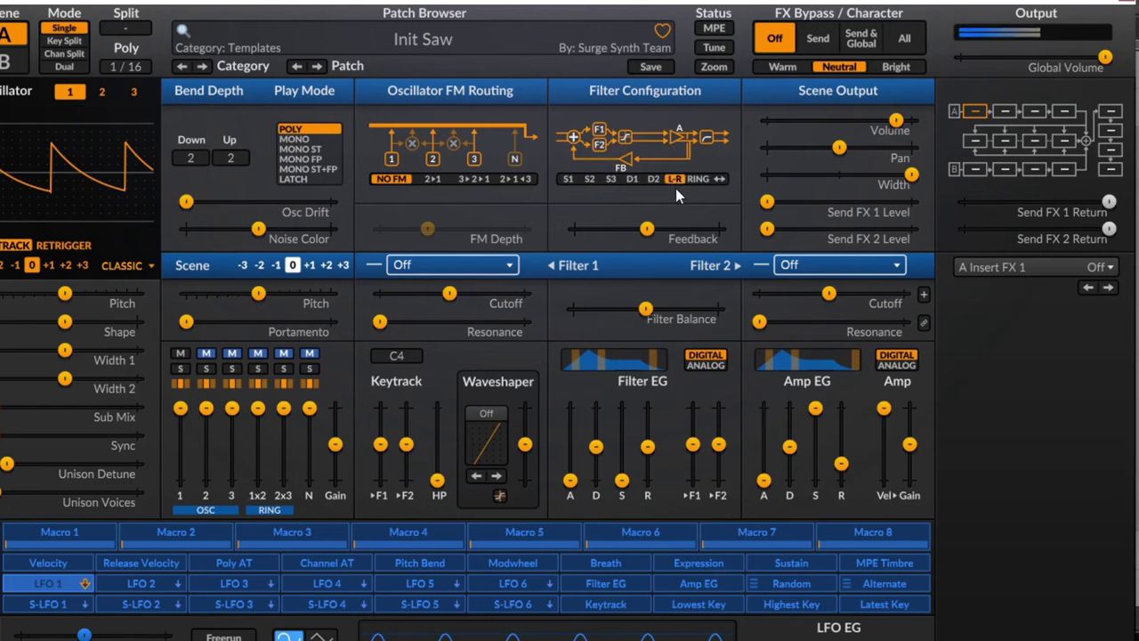
mouse_move(694, 307)
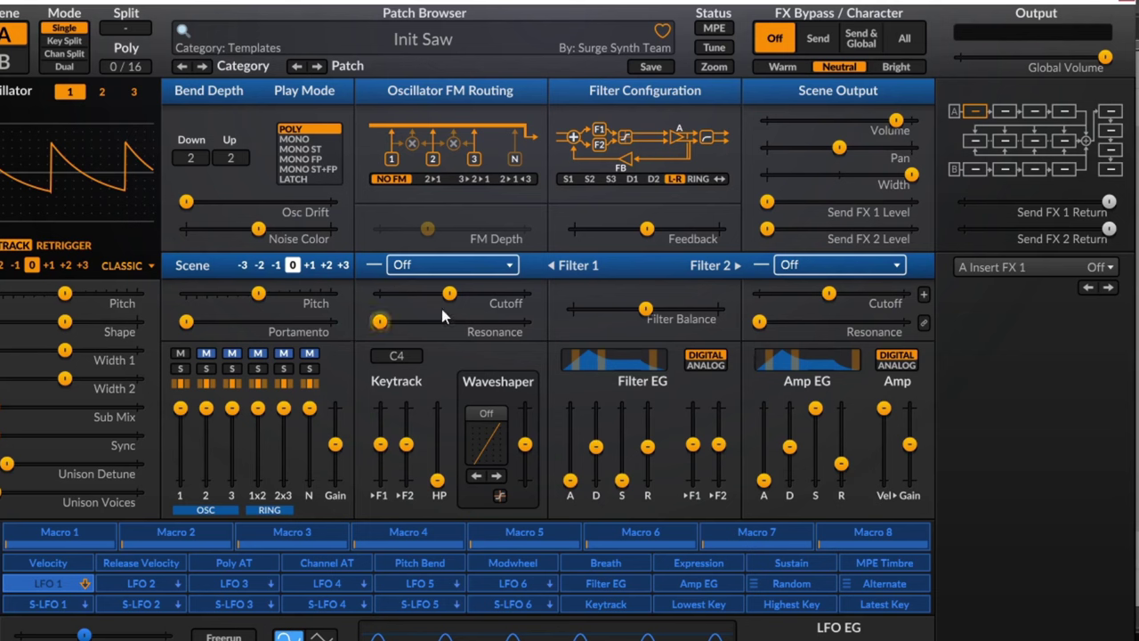
- Set both Filter 1 and Filter 2 to the Lowpass 12 dB type
click(446, 266)
mouse_move(566, 323)
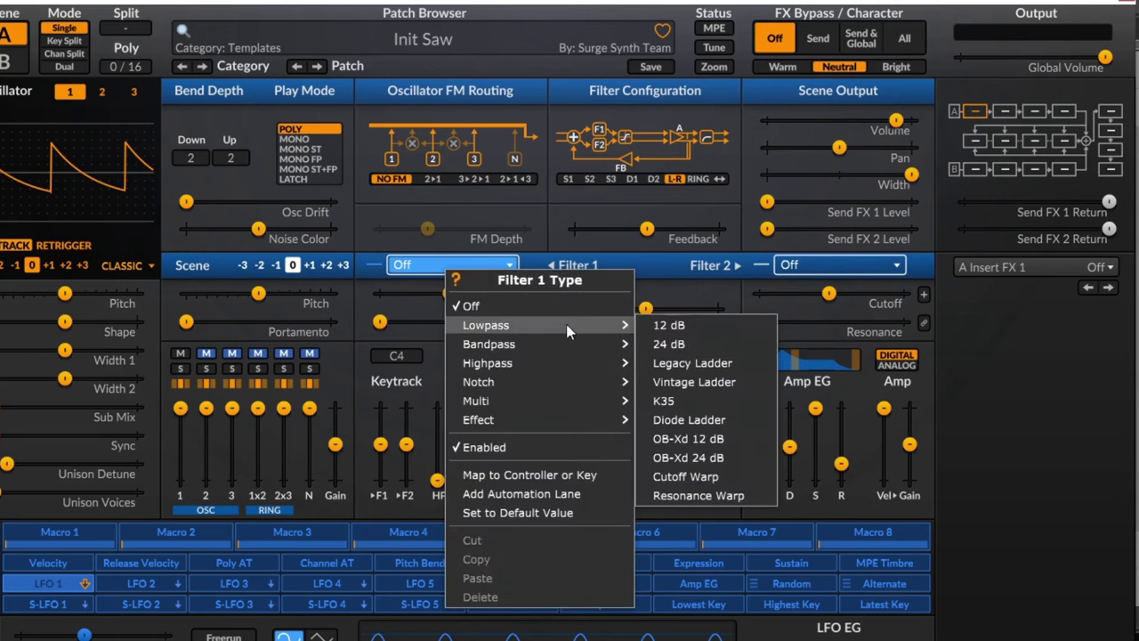
click(690, 326)
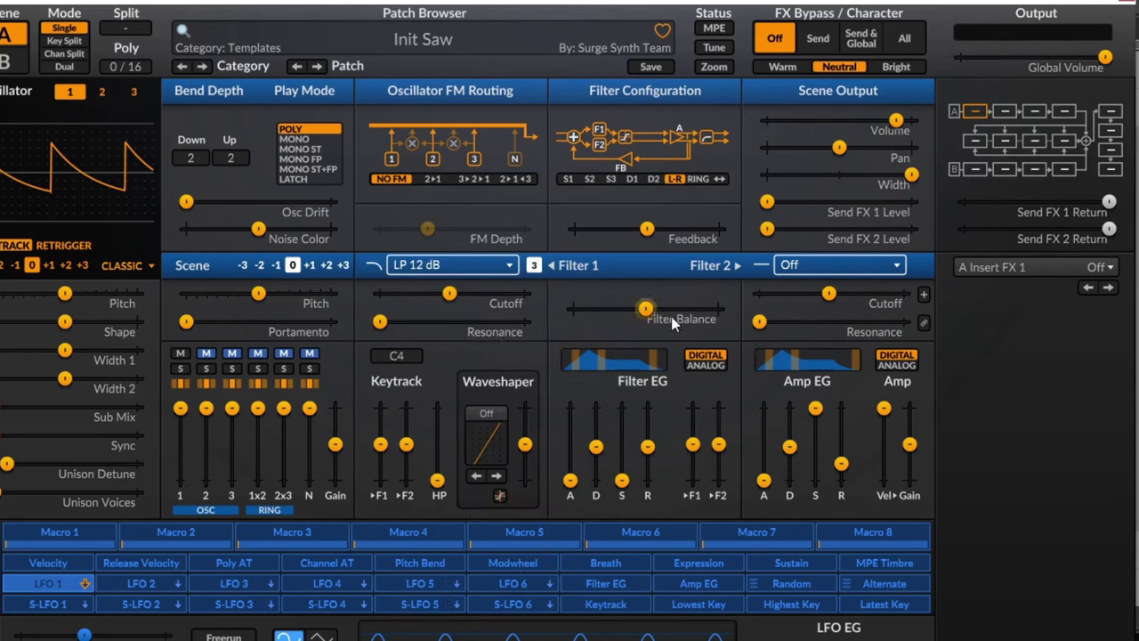
click(846, 267)
mouse_move(774, 322)
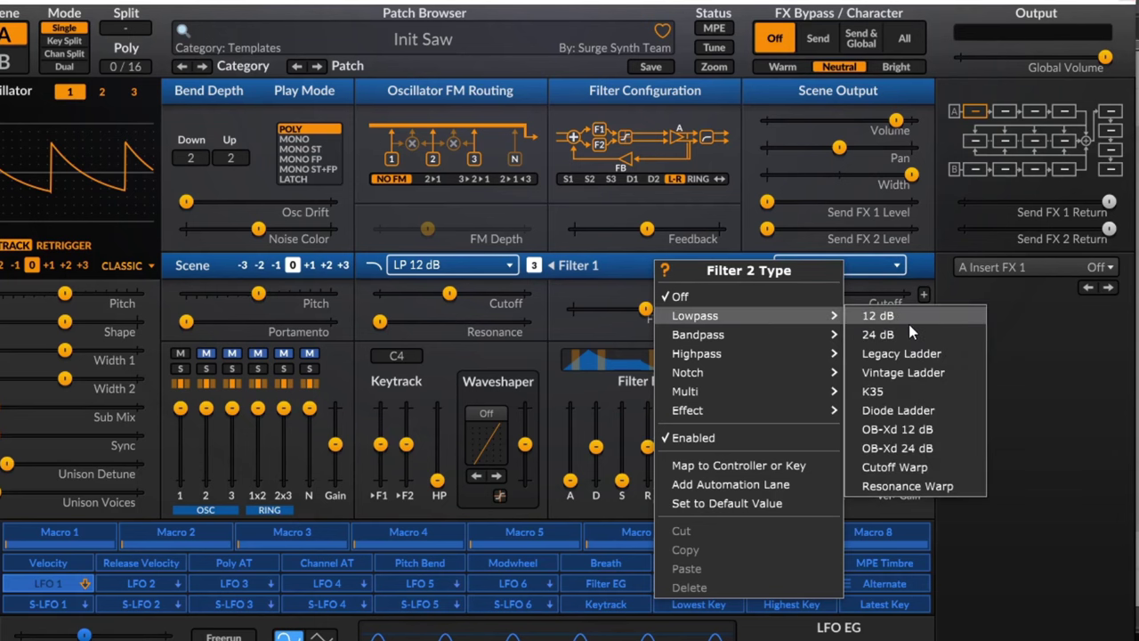
click(908, 323)
- Raise the cutoff slightly and the resonance strongly on both Filter 1 and Filter 2
drag(472, 312, 497, 312)
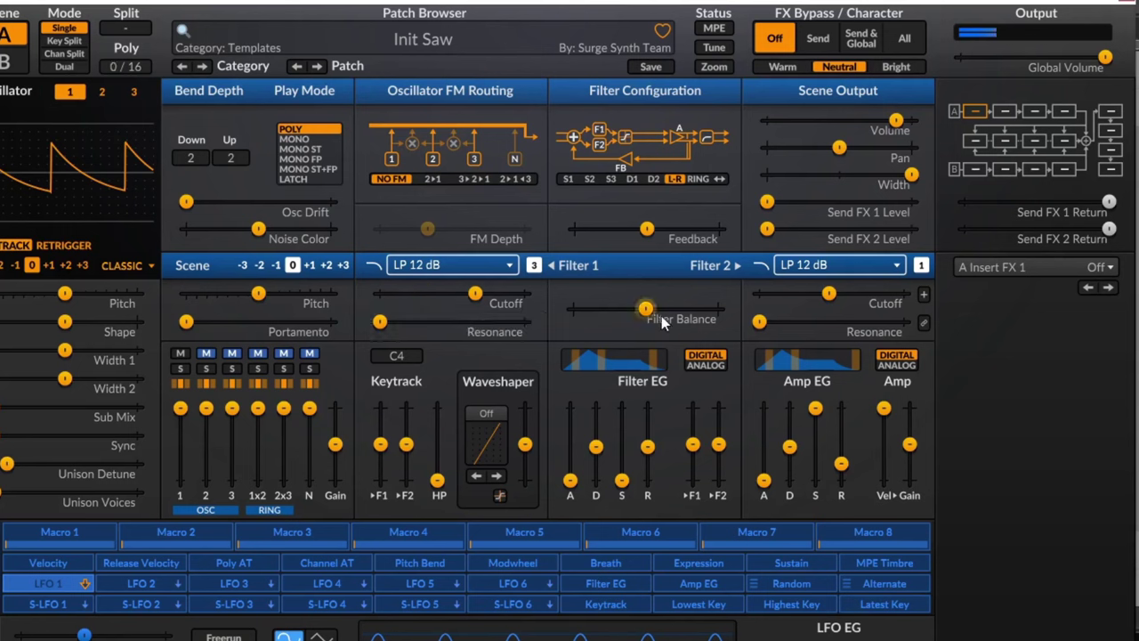
drag(416, 321, 504, 321)
drag(759, 321, 845, 292)
- Modulate Filter 1's cutoff with LFO 1 and Filter 2's cutoff with LFO 2 at a negative depth
click(46, 586)
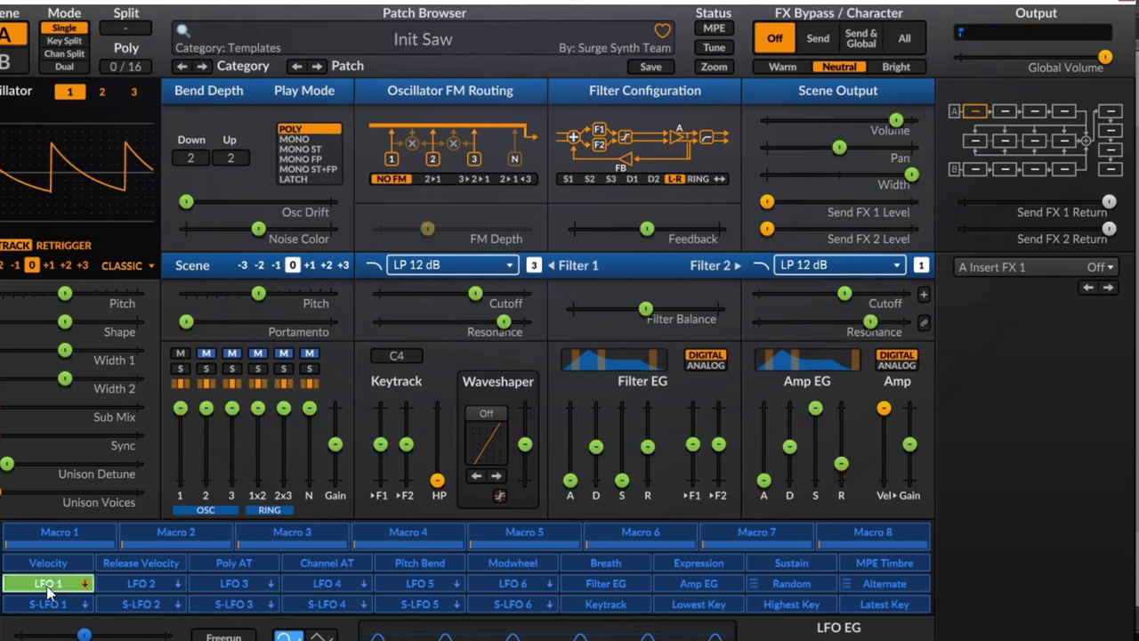
drag(474, 292, 481, 292)
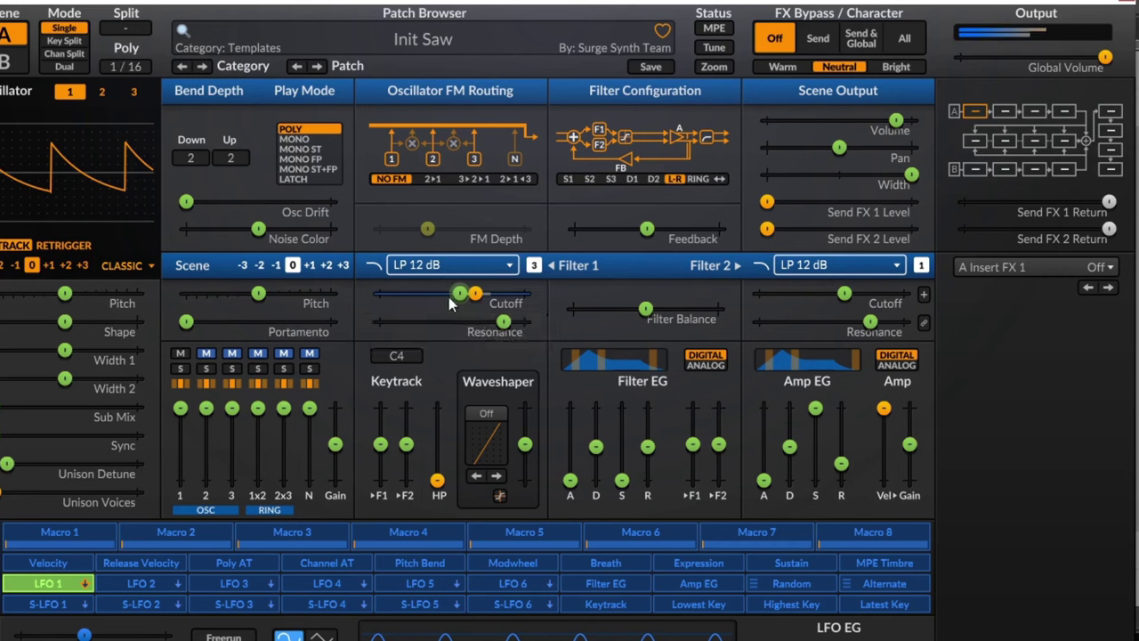
click(140, 583)
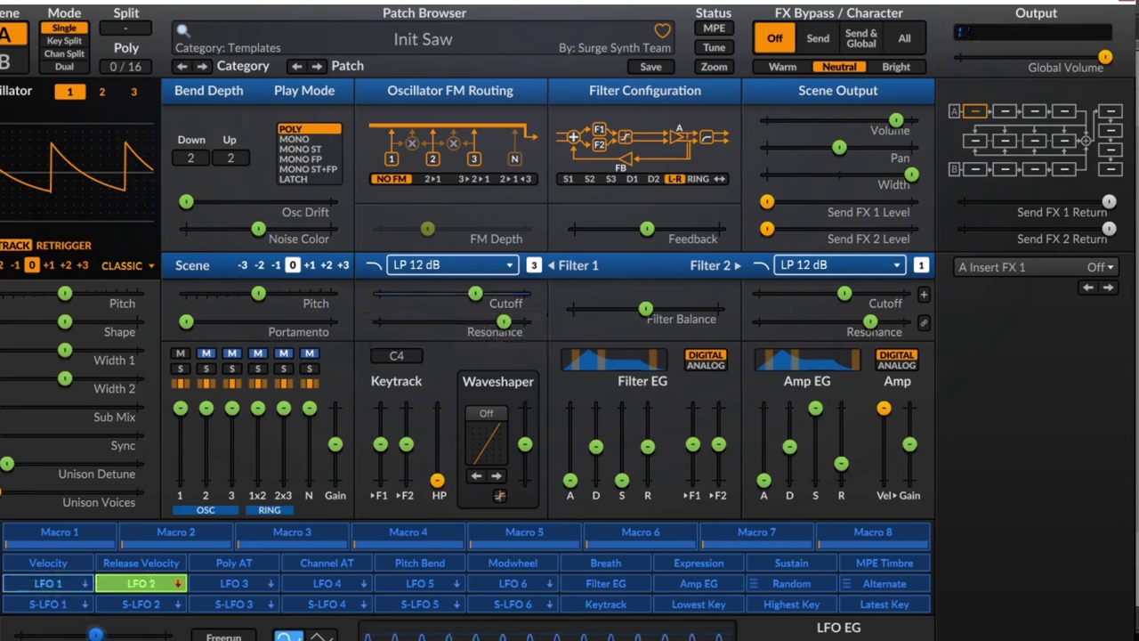
click(149, 583)
click(166, 583)
drag(844, 293, 817, 293)
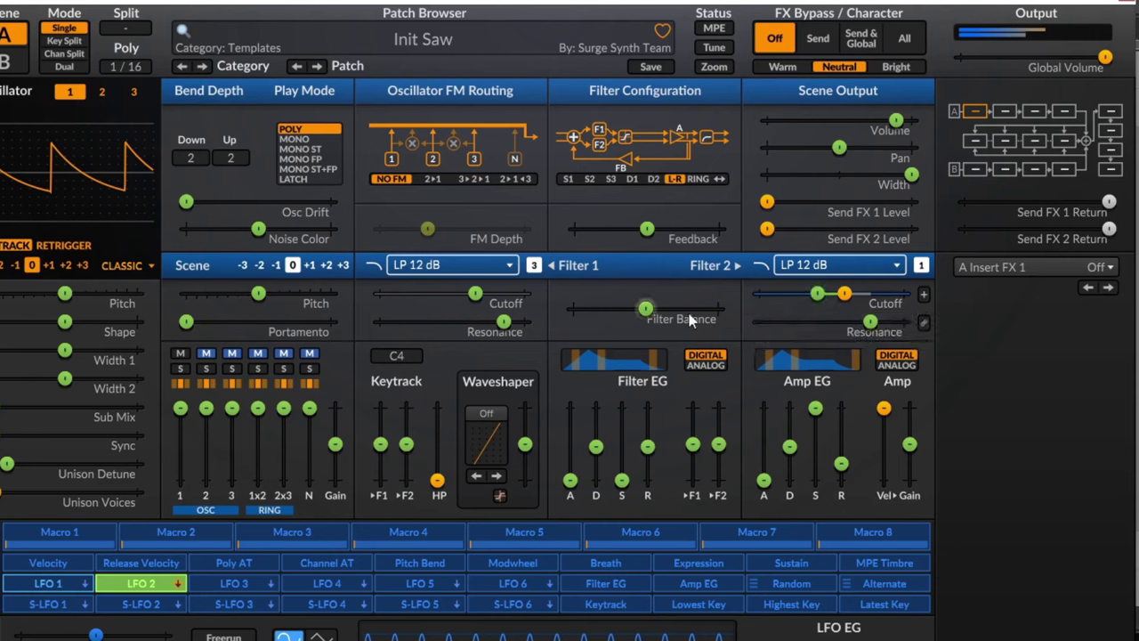
click(140, 583)
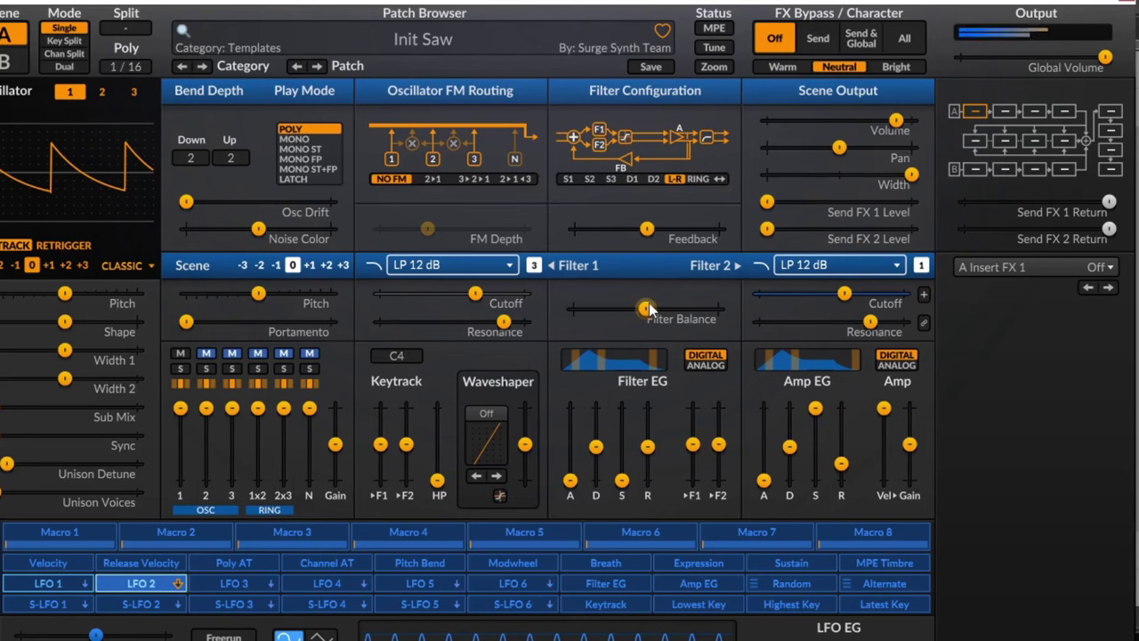
- Move the Filter Balance to -100 % and return it to the centre
drag(649, 310, 574, 308)
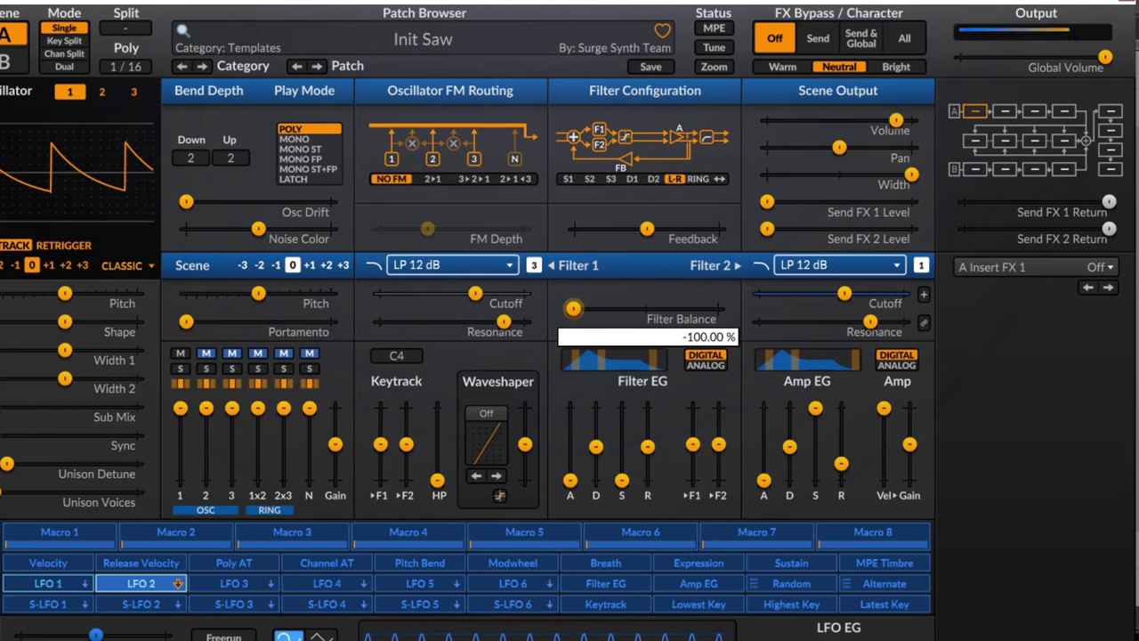
drag(574, 308, 651, 308)
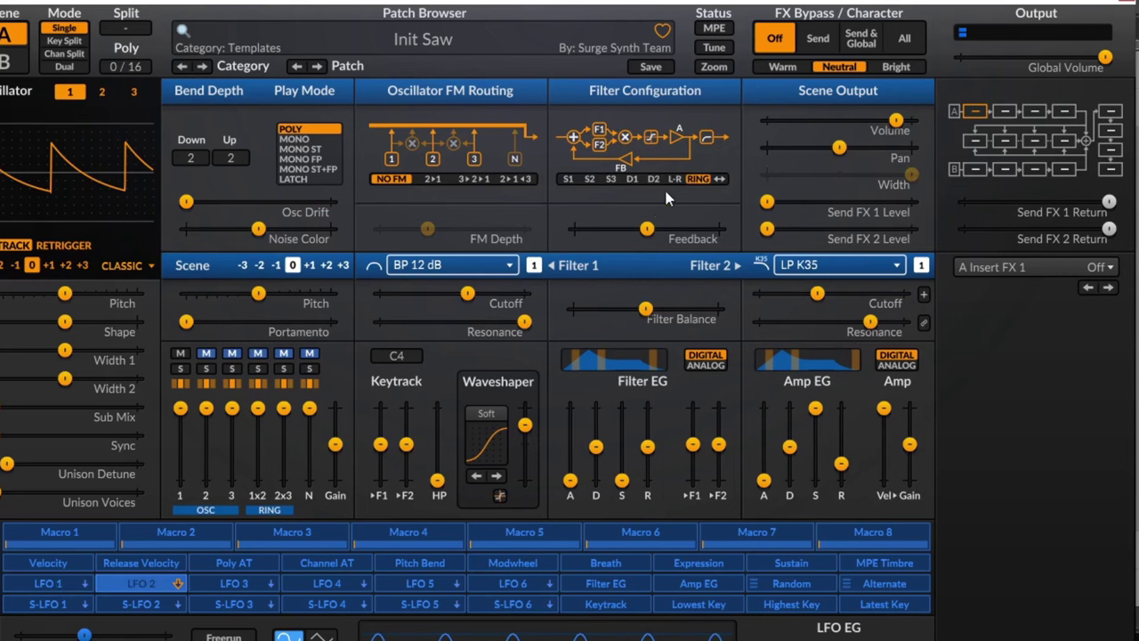
- Compare the RING filter configuration with L-R and Dual 1, finishing with RING selected
click(674, 178)
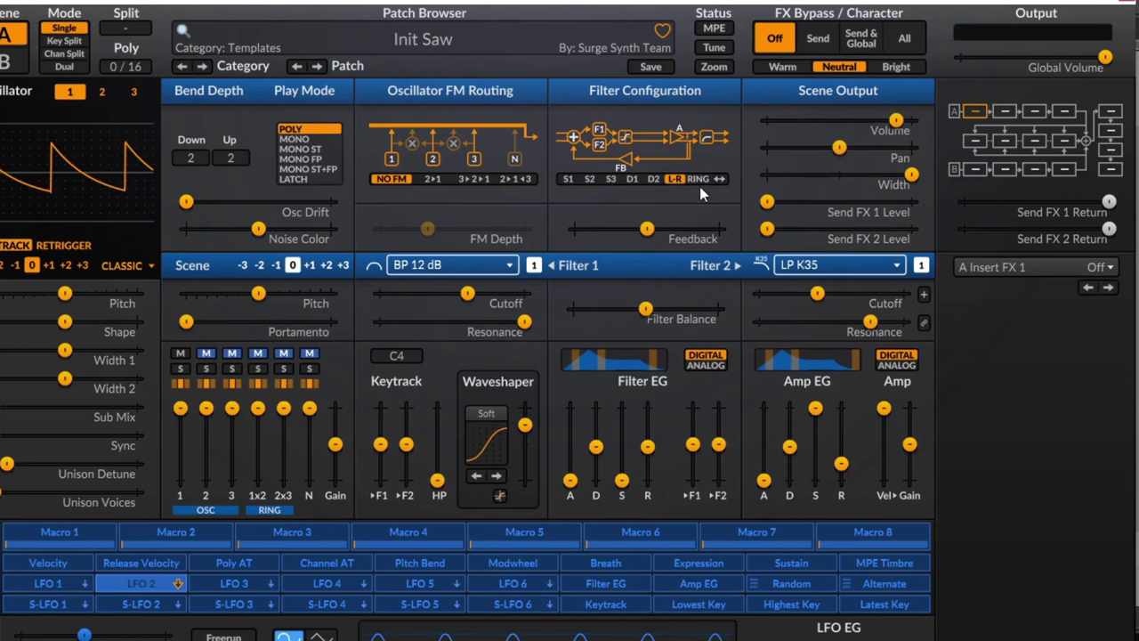
click(699, 179)
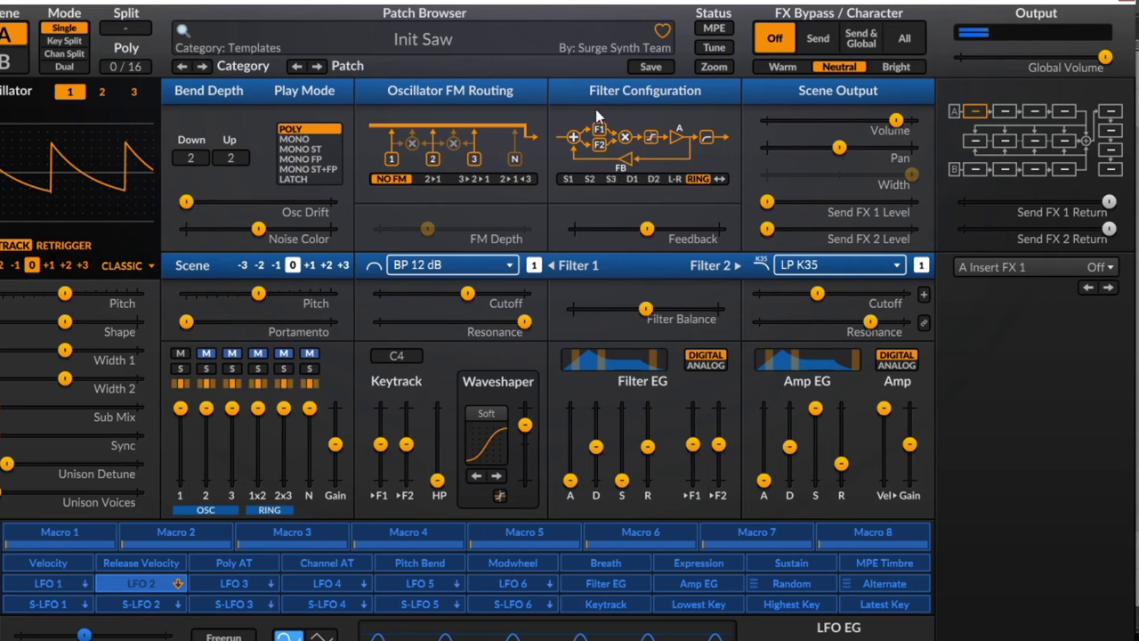
click(631, 179)
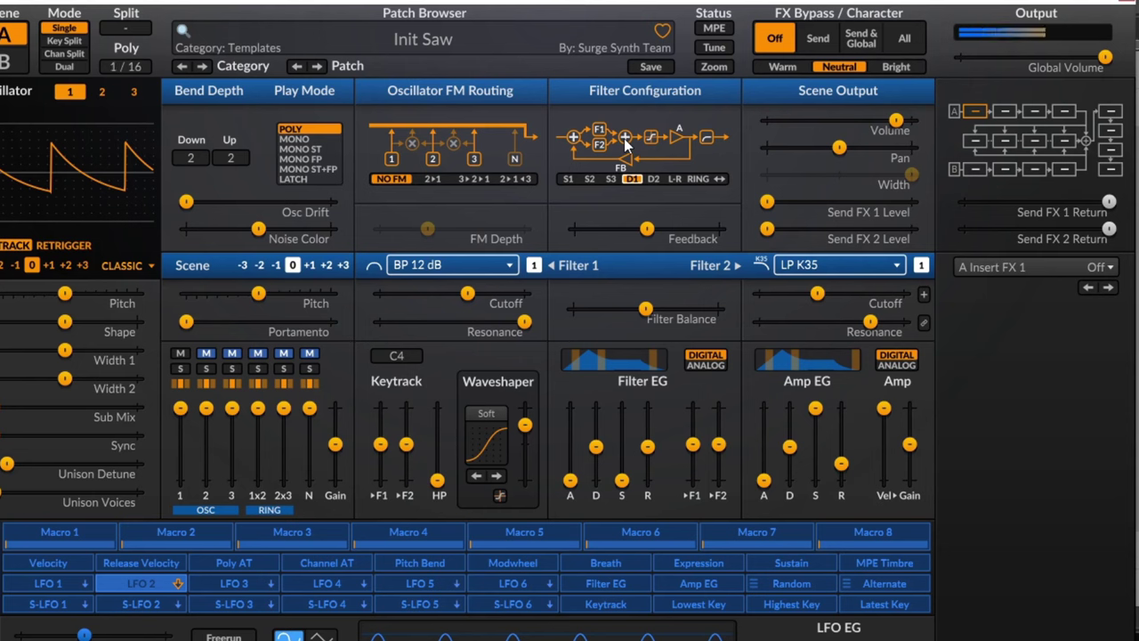
click(699, 179)
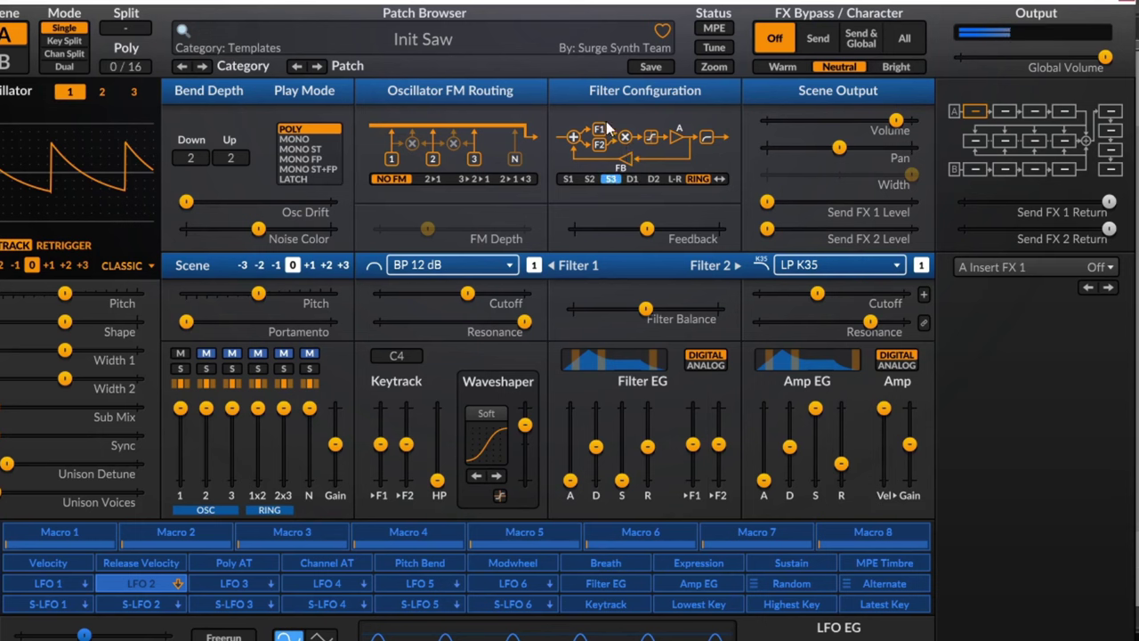
- Raise the Feedback close to maximum and Filter 2's cutoff, lower Filter 1's resonance slightly, and sweep Filter 1's cutoff down and back up
drag(649, 233, 712, 230)
click(464, 331)
drag(466, 296, 442, 293)
drag(817, 293, 865, 293)
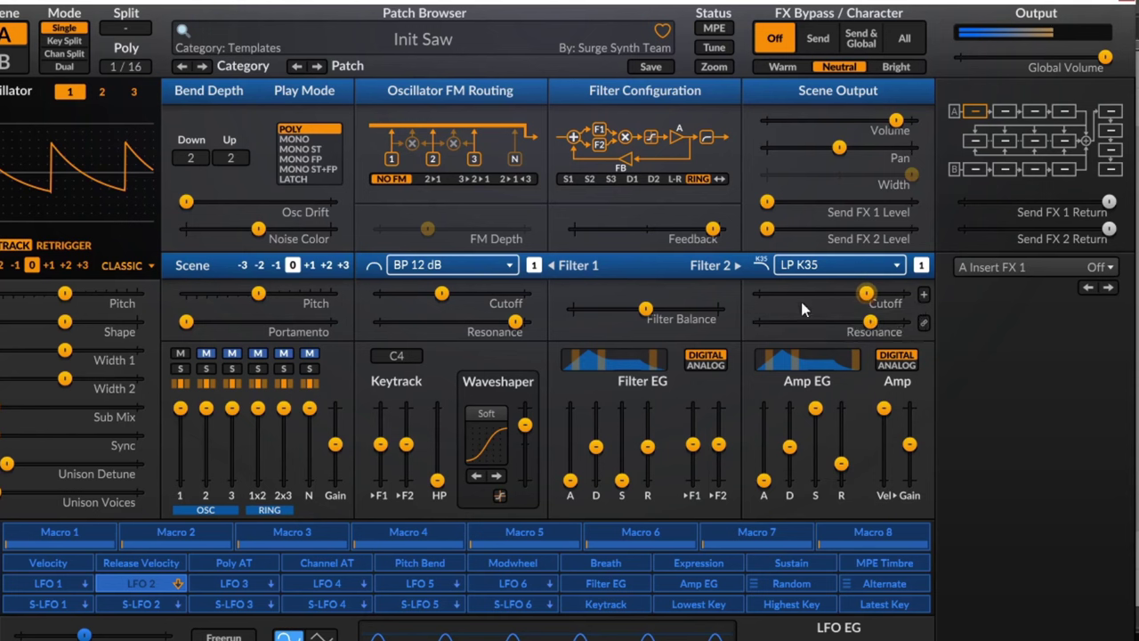
drag(441, 293, 466, 294)
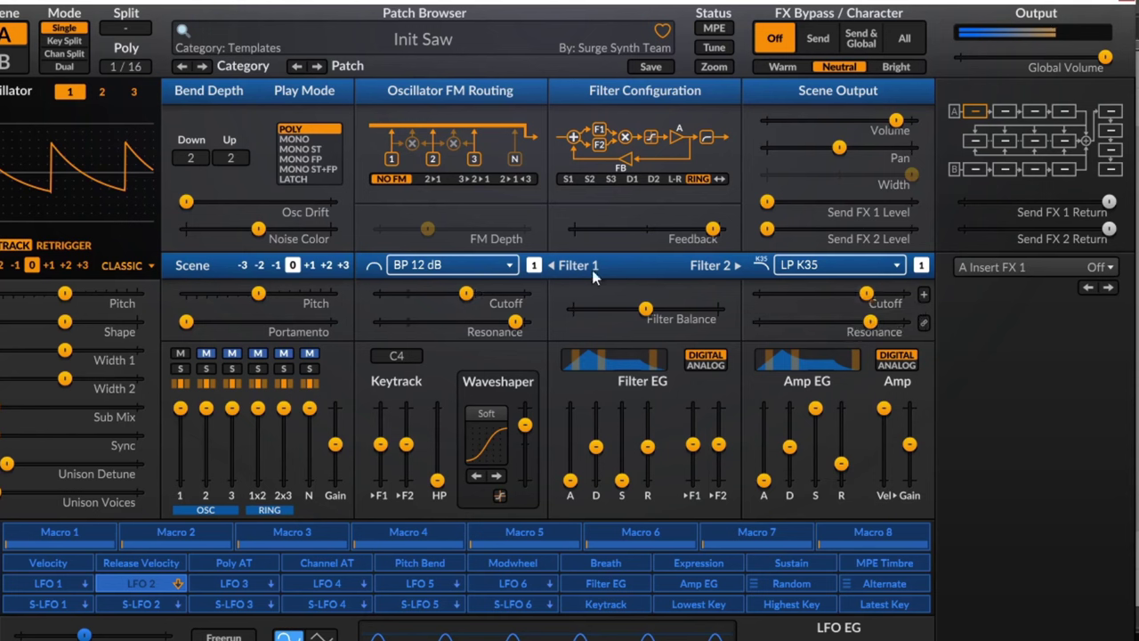
- Compare Dual 1 with RING at the high Feedback setting and switch the filter configuration to Wide (↔)
click(632, 179)
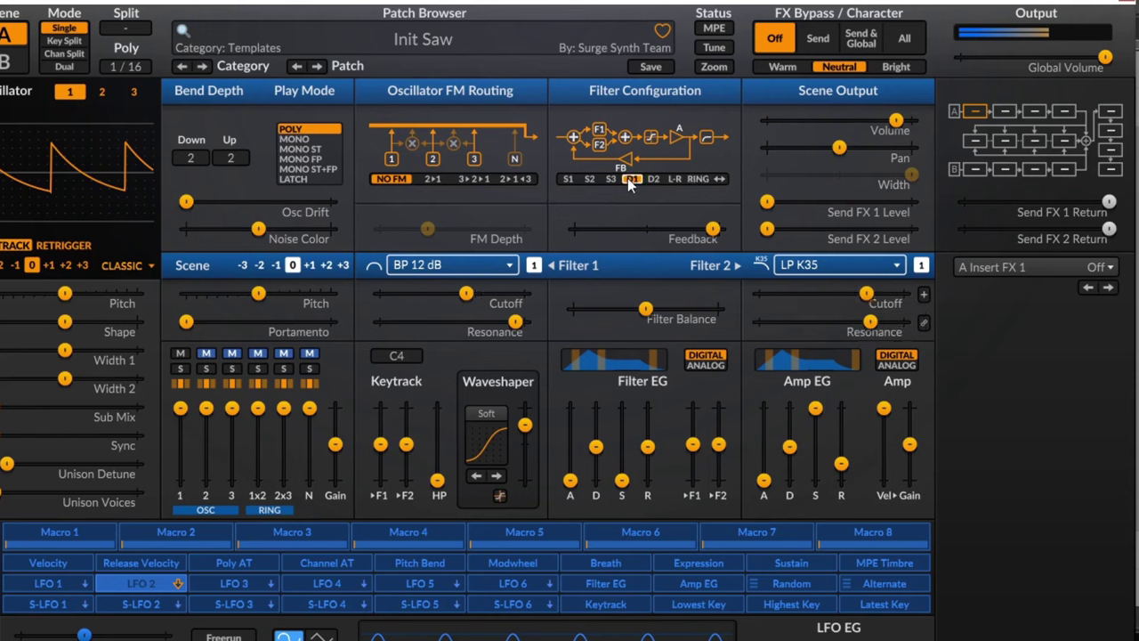
click(690, 180)
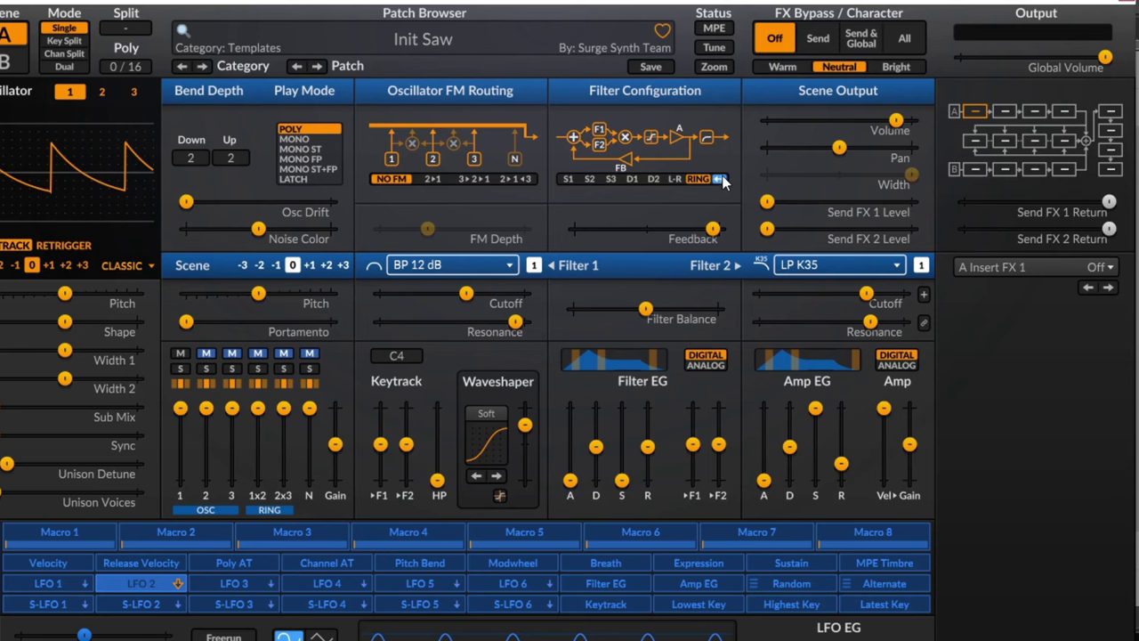
click(719, 180)
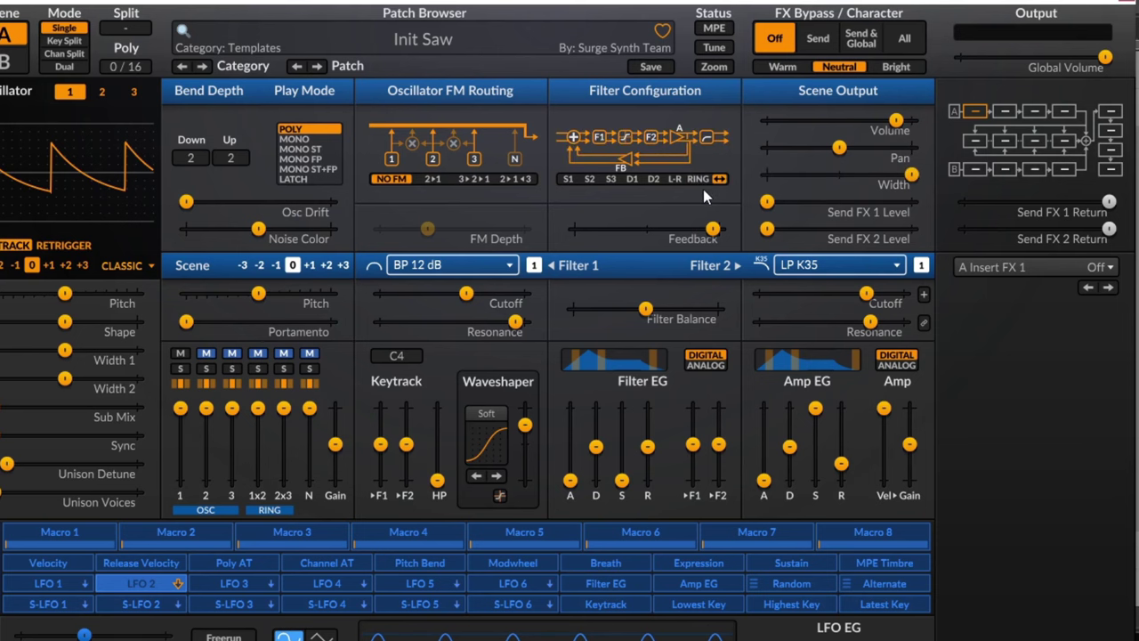
- Reload the Init Saw template patch and compare the Serial 1 filter configuration with Wide (↔), finishing with Wide selected
click(452, 33)
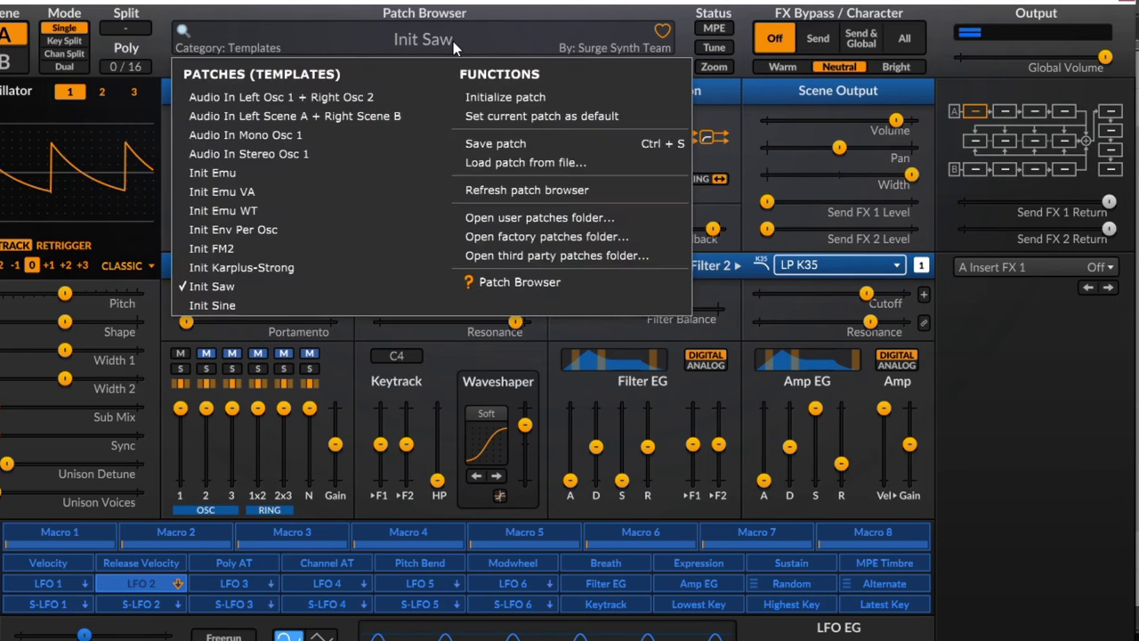
click(222, 285)
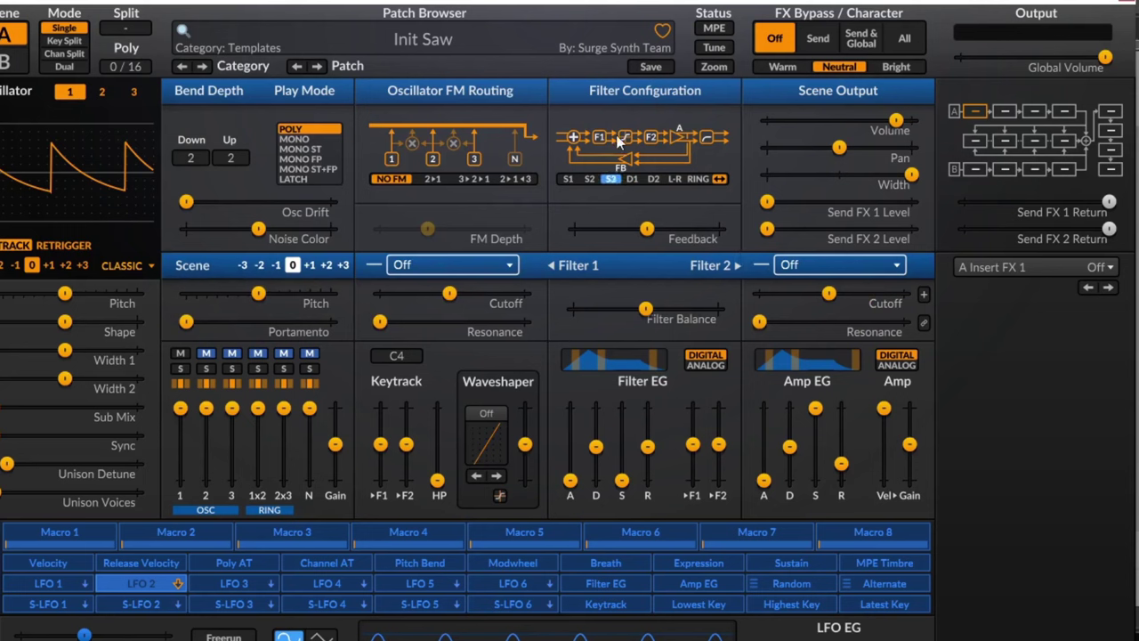
click(568, 180)
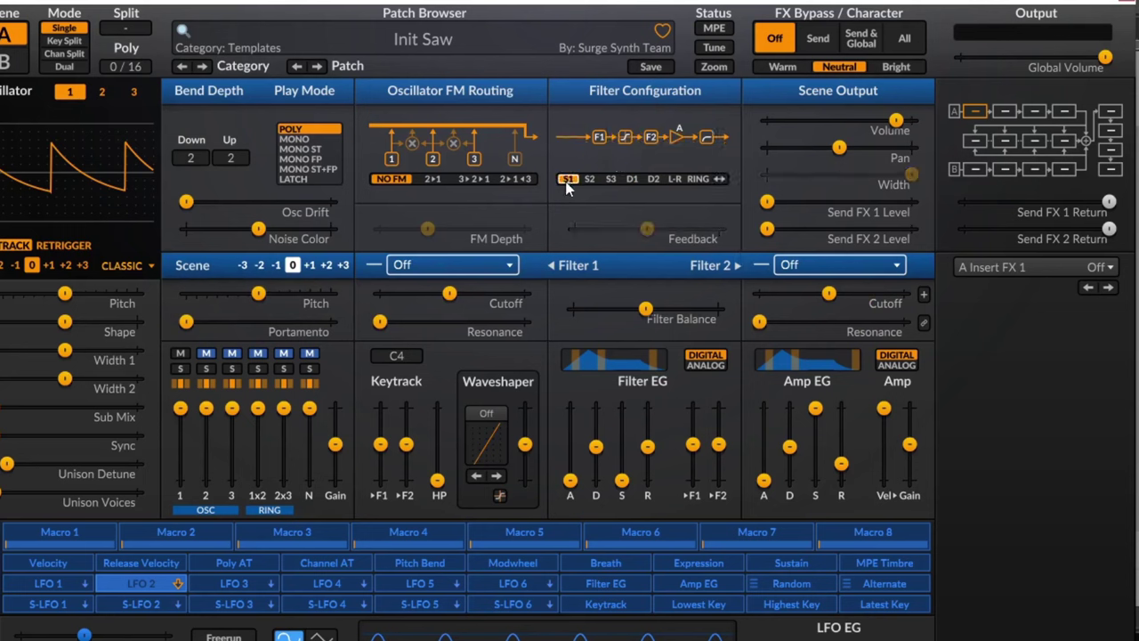
click(720, 181)
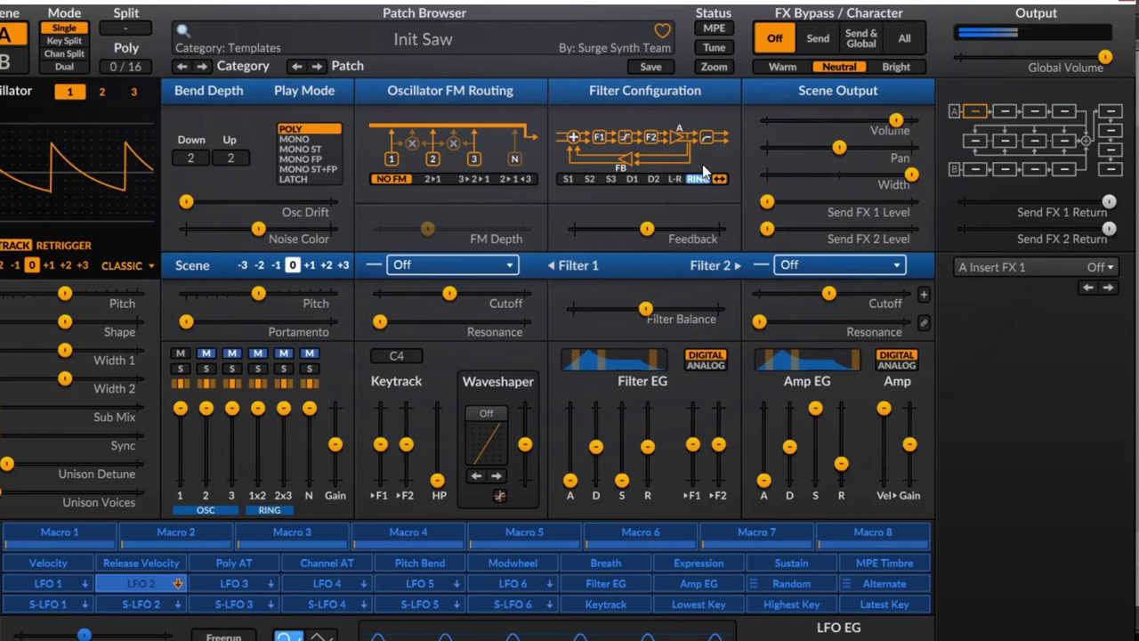
- Raise the oscillator's Unison Voices to about the maximum and its Unison Detune to around the middle
drag(4, 494, 138, 490)
drag(7, 463, 72, 463)
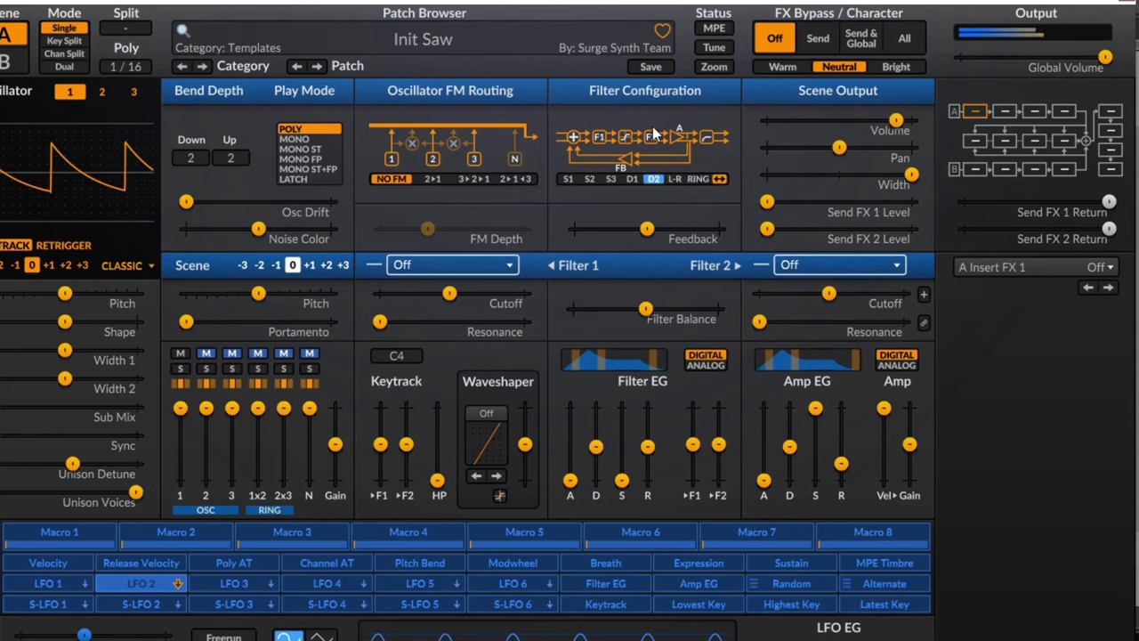
- Compare the Serial 1 filter configuration with Wide (↔) on the Init Saw patch, finishing on Serial 1
click(566, 179)
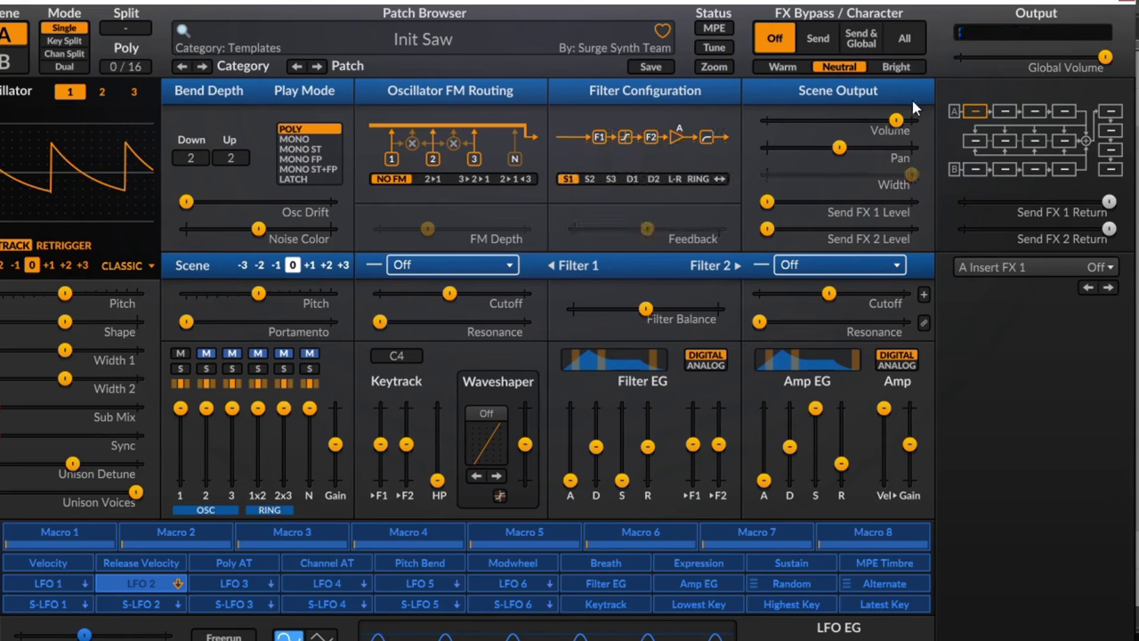
scroll(630, 155, down, 3)
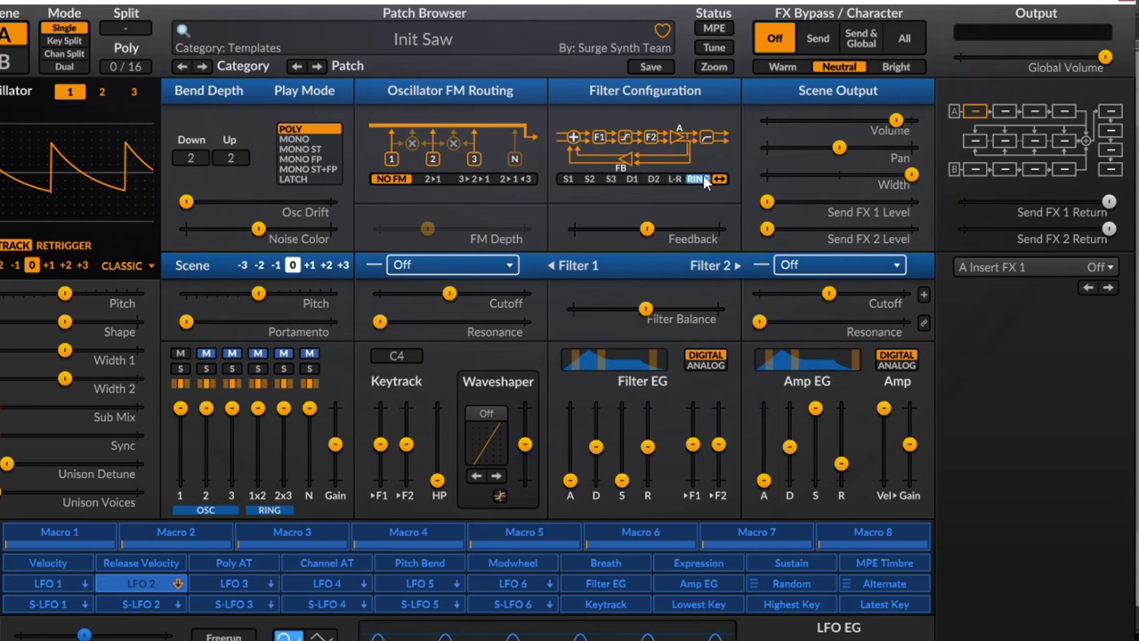
scroll(622, 133, up, 4)
click(567, 178)
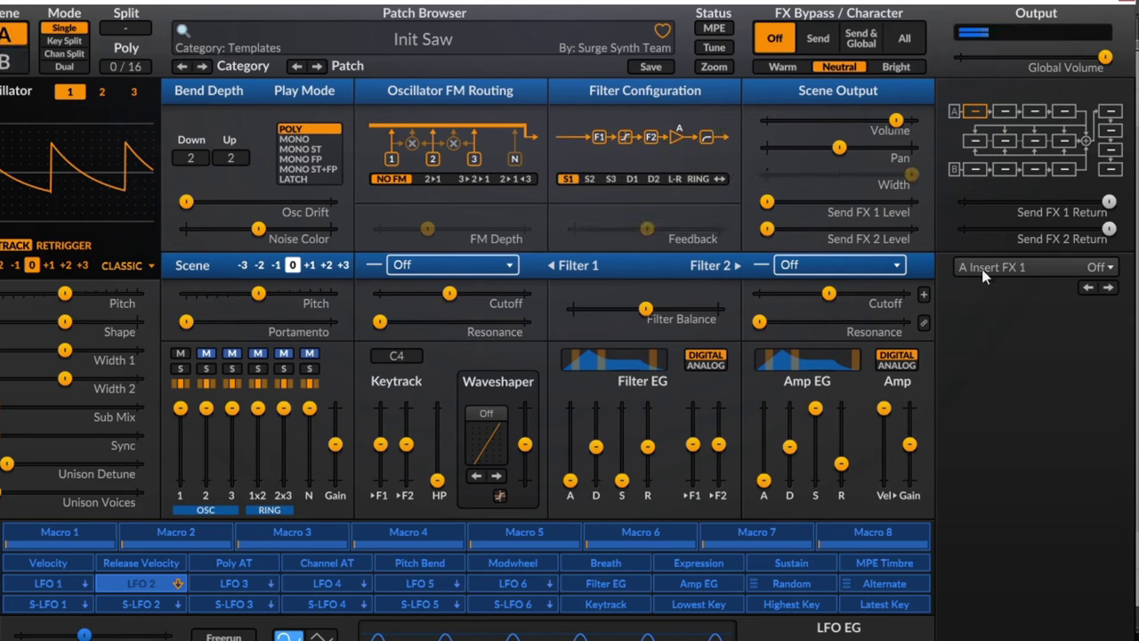
- Lower scene A's output Volume to just below the middle and compare it with scene B's output, finishing on scene A
drag(896, 120, 828, 120)
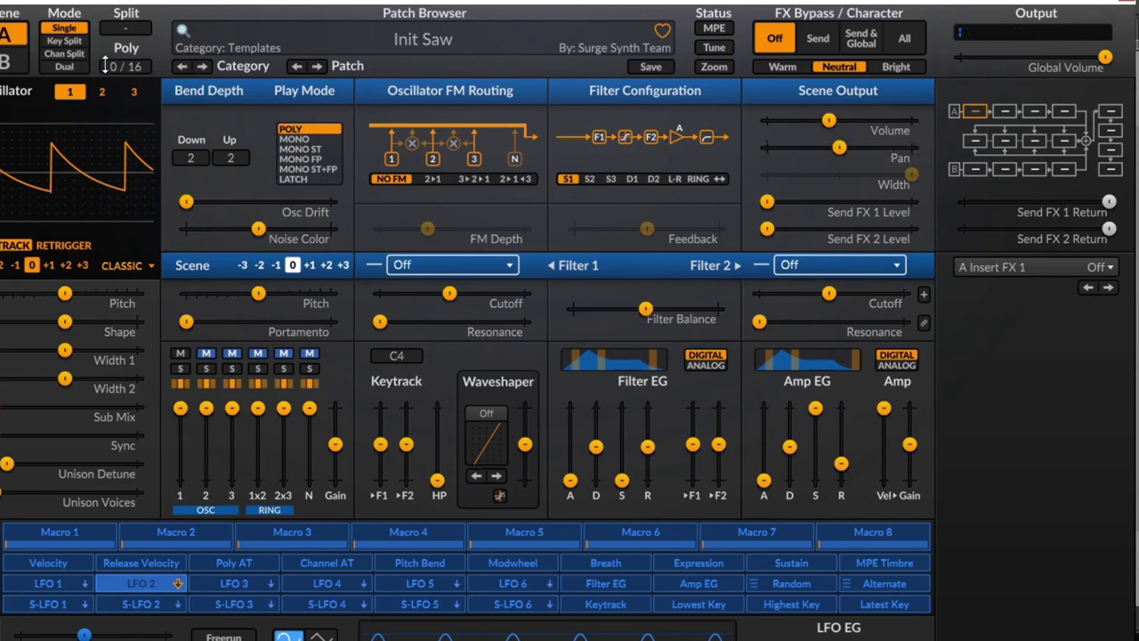
click(13, 60)
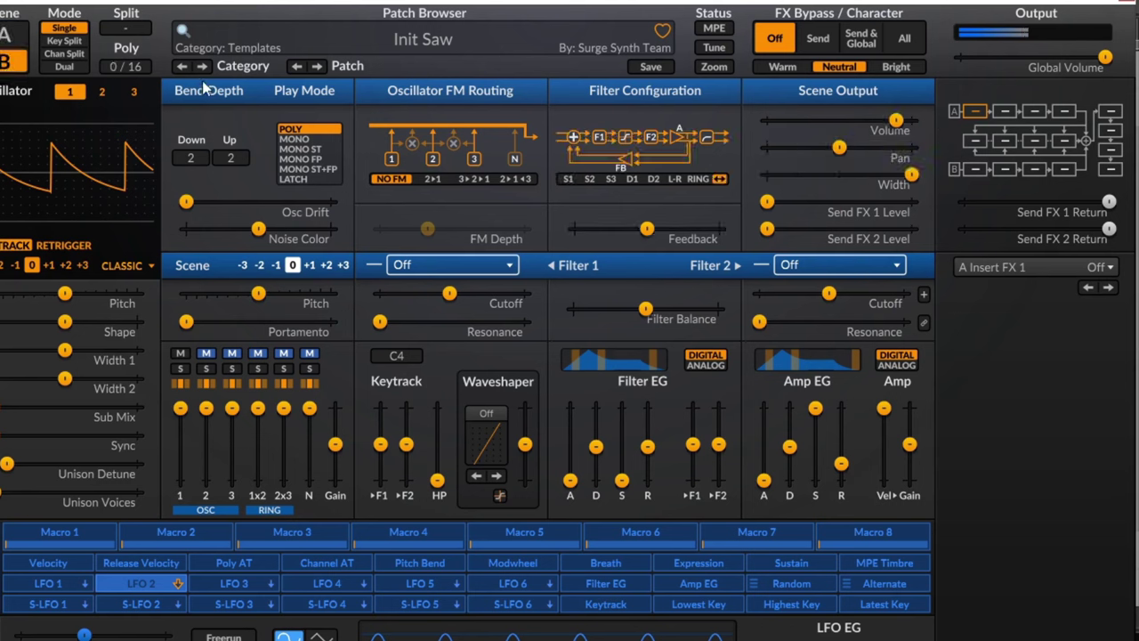
click(12, 33)
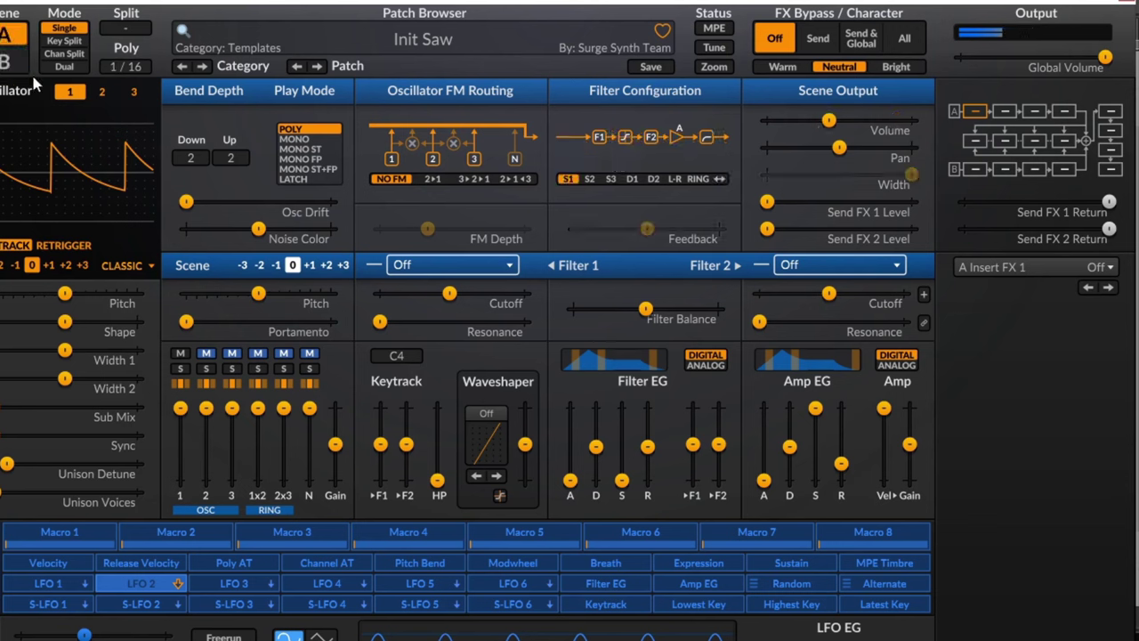
- Enable Dual scene mode, balance scene A's Volume against scene B, and pan scene A fully right
click(64, 67)
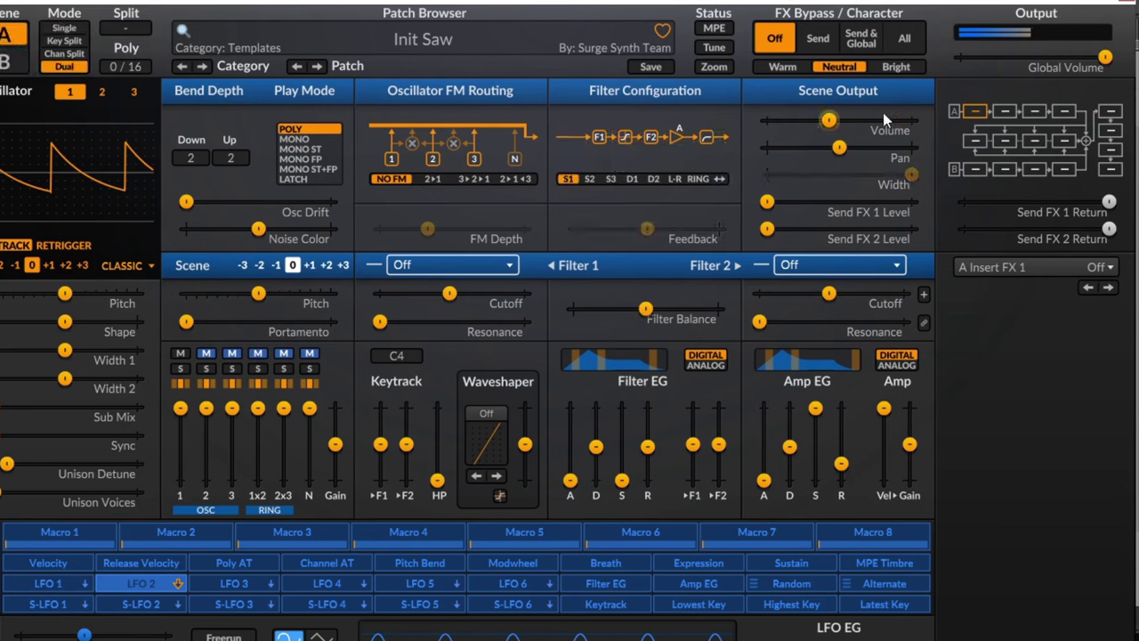
drag(828, 120, 162, 105)
click(8, 60)
mouse_move(860, 121)
click(25, 37)
drag(841, 147, 911, 147)
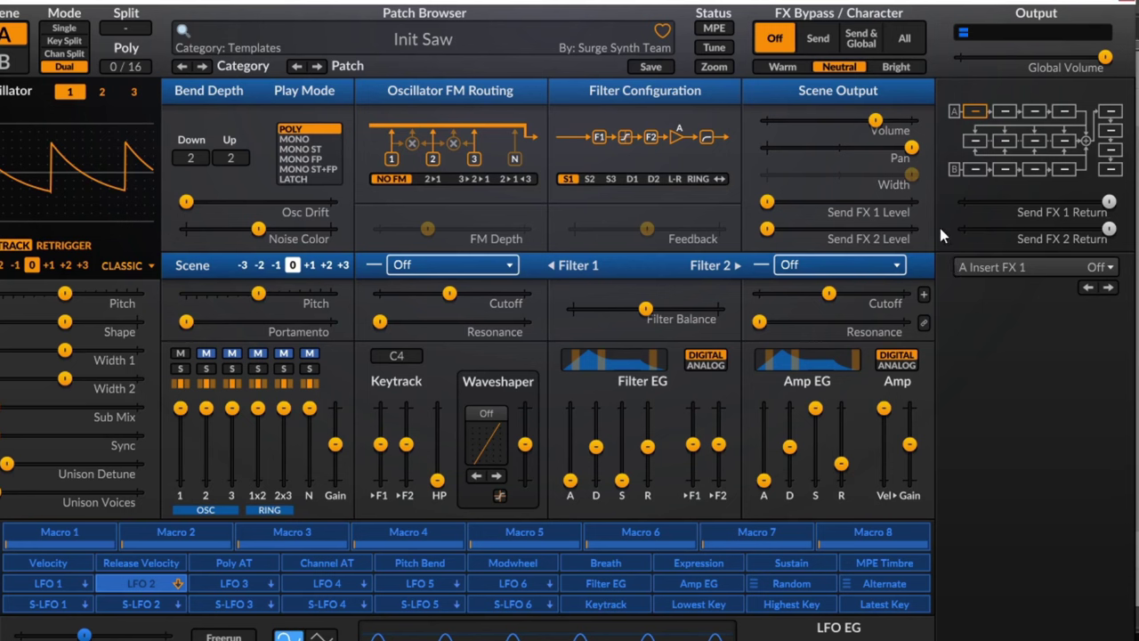
- Restore the Init Saw patch's original settings and raise oscillator 1's Unison Voices to about the maximum and Unison Detune to about a quarter
key(ctrl+z)
key(ctrl+z)
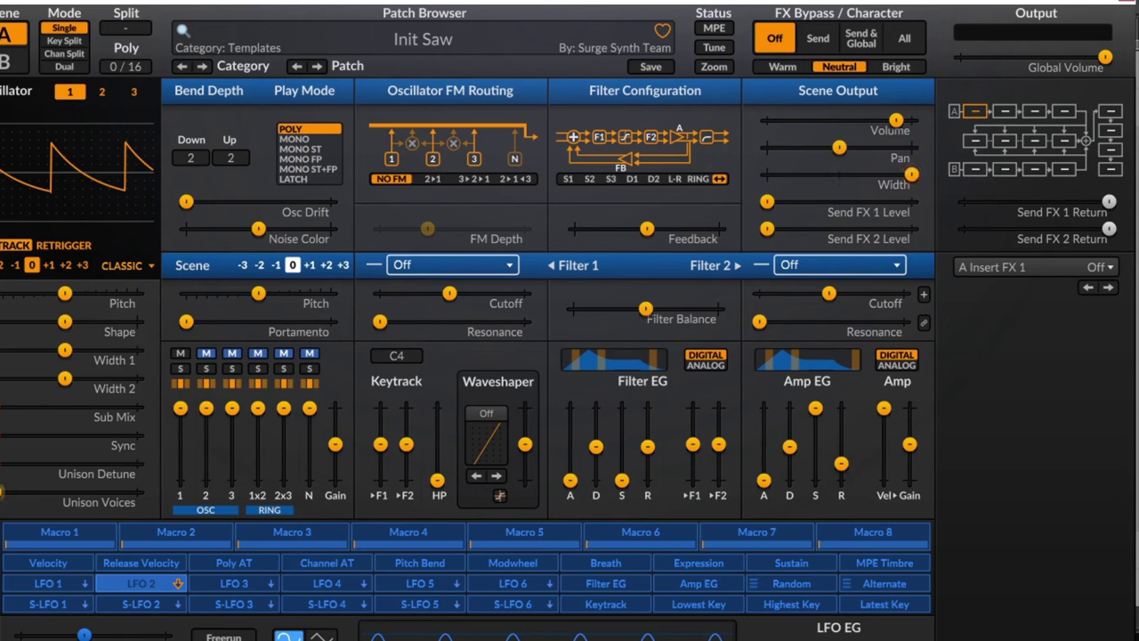
drag(2, 492, 136, 491)
drag(1, 468, 34, 466)
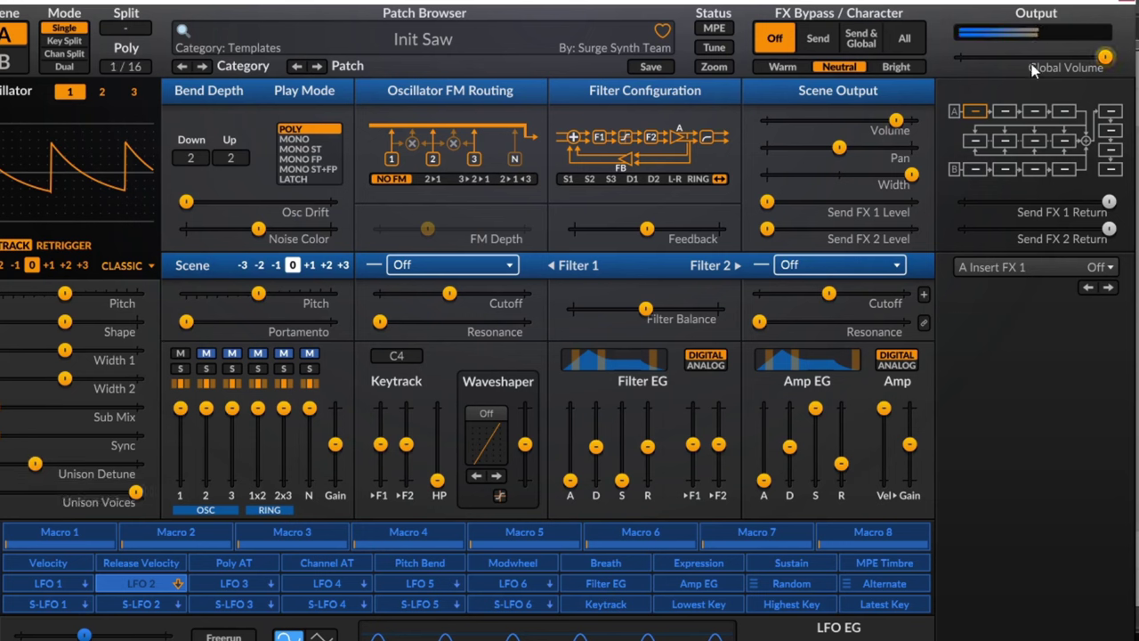
- Reset the scene output Width to its centre and try small Width changes around it, finishing at the centre
double_click(910, 176)
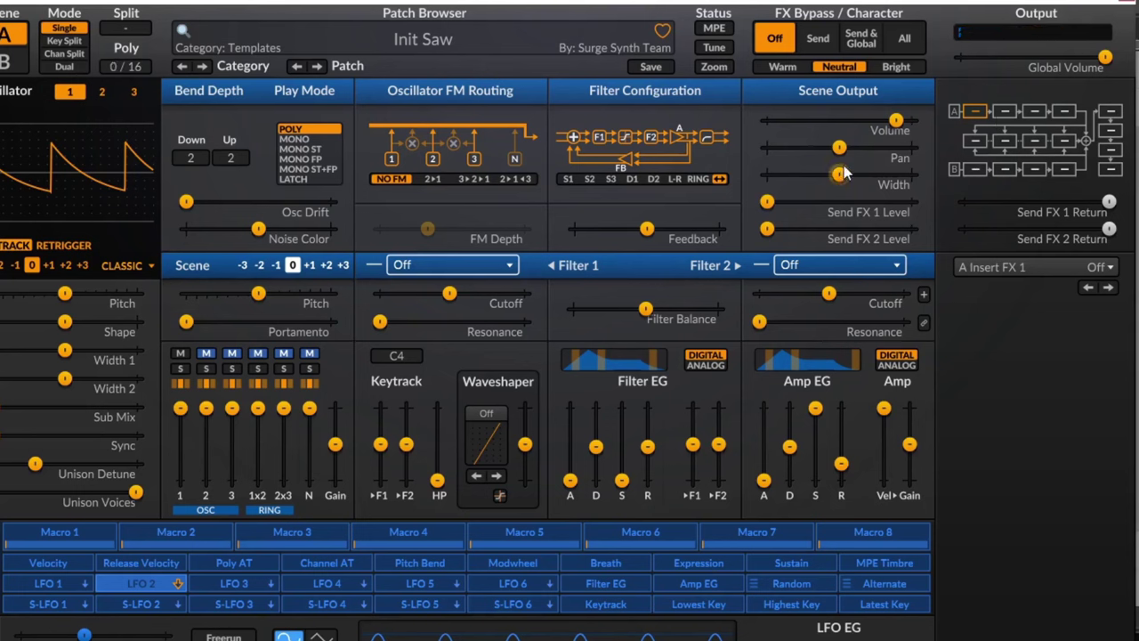
mouse_move(841, 178)
mouse_down()
mouse_move(911, 175)
mouse_move(766, 175)
mouse_move(911, 174)
mouse_move(766, 174)
mouse_move(911, 174)
mouse_move(766, 174)
mouse_move(911, 174)
mouse_move(766, 174)
mouse_move(911, 174)
mouse_move(767, 174)
mouse_move(911, 174)
mouse_move(838, 173)
mouse_up()
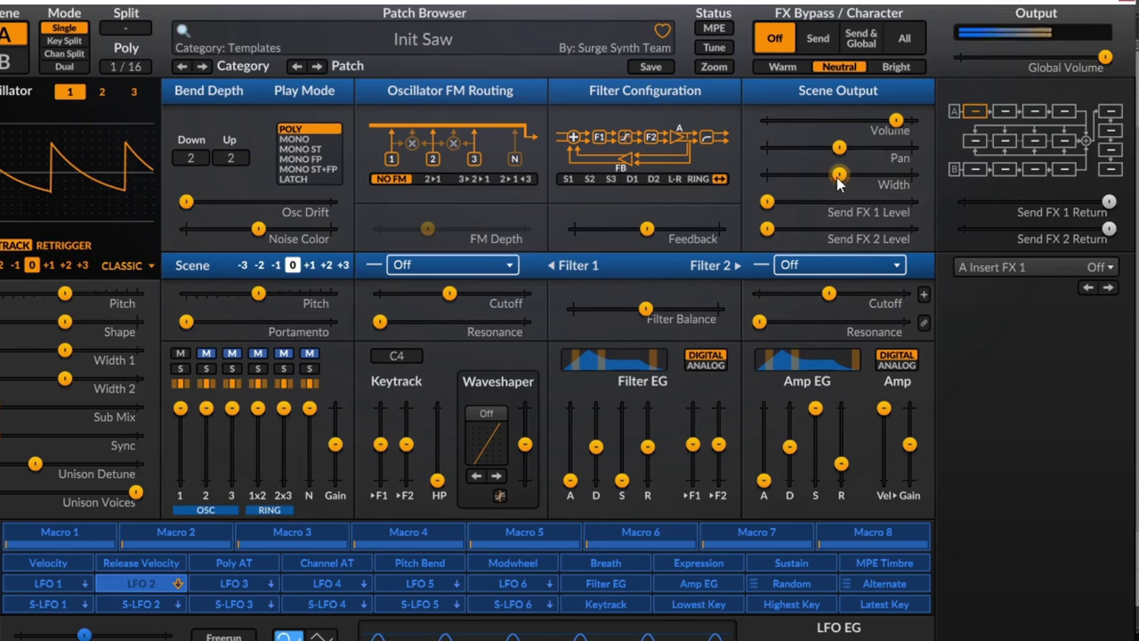
mouse_move(838, 178)
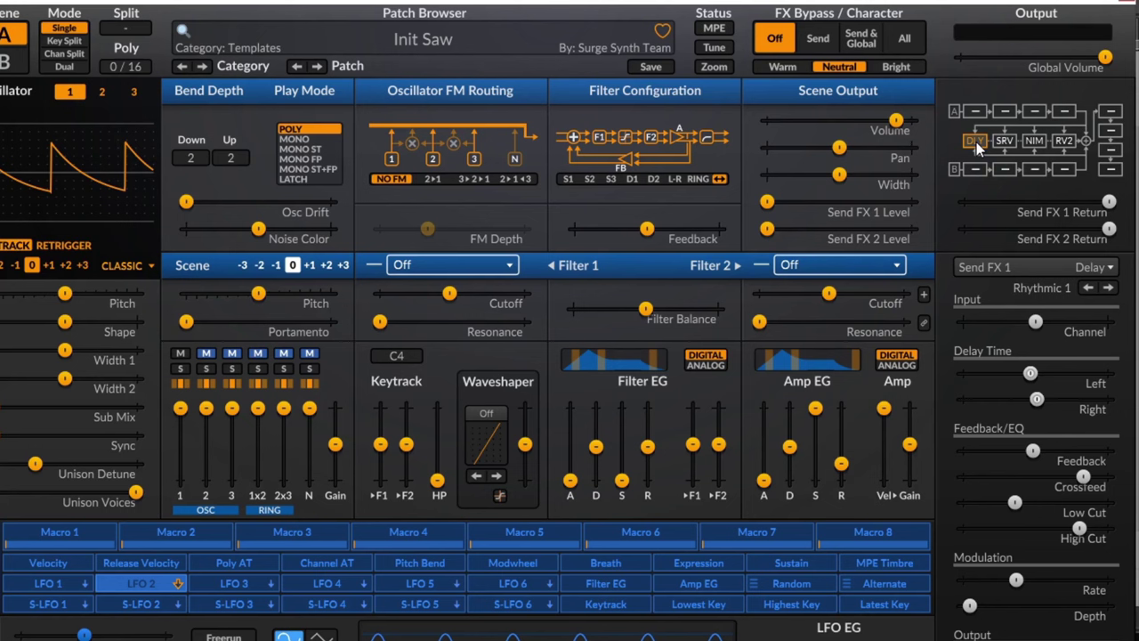
- Sweep the Send FX 1 level for the Delay, and the Send FX 2 level for the Spring Reverb up to 11.48 dB, returning both to minimum
drag(766, 202, 743, 194)
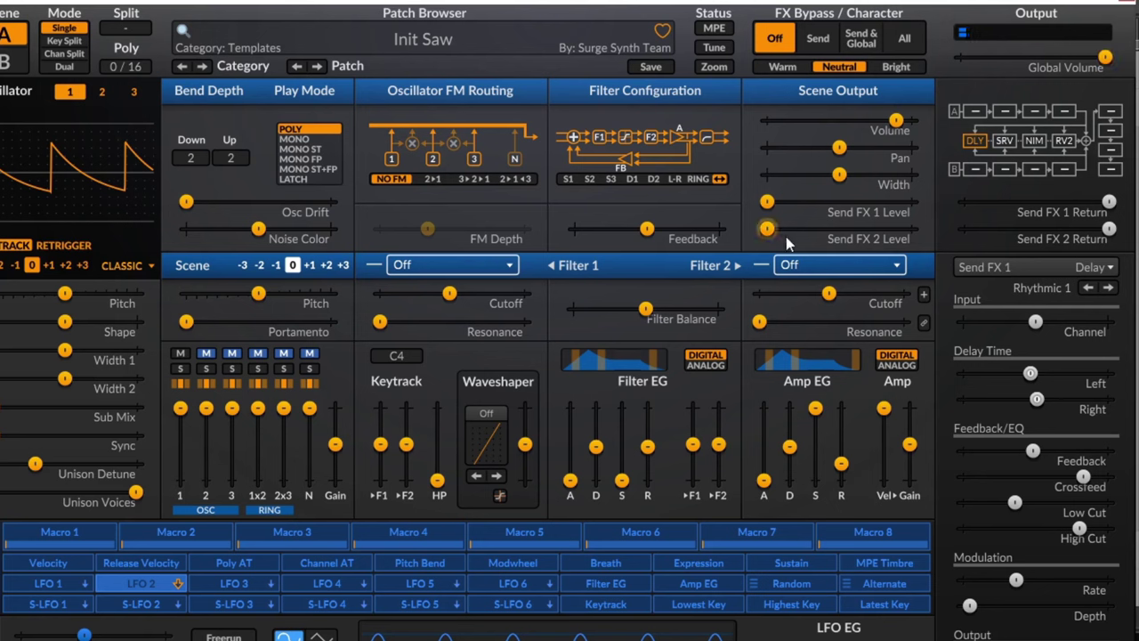
click(1006, 141)
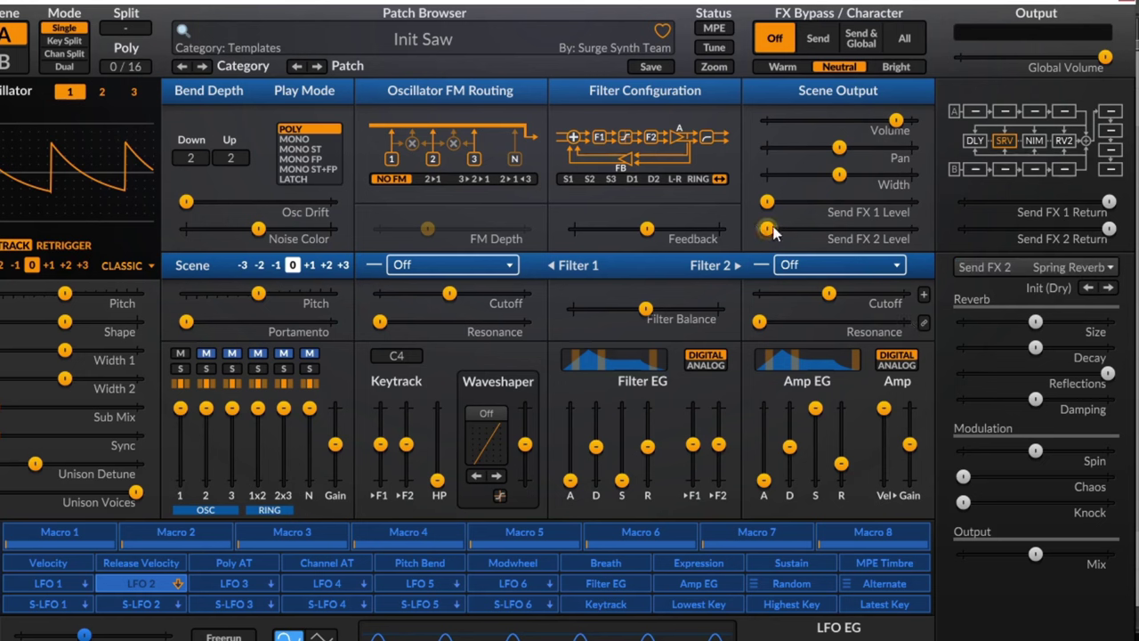
drag(764, 232, 884, 229)
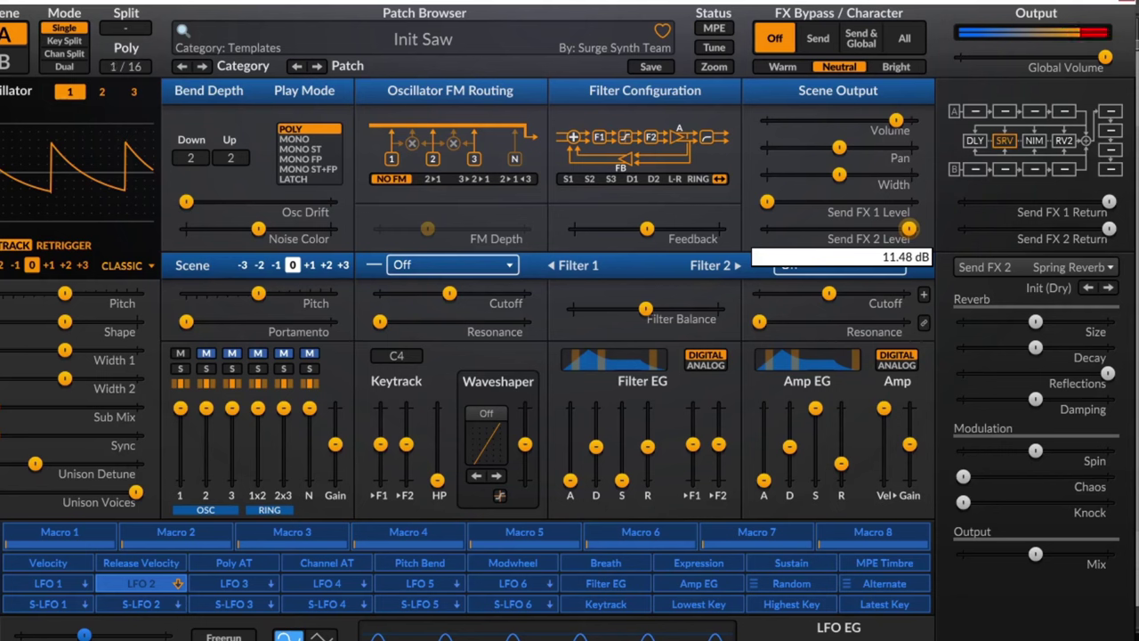
drag(907, 229, 767, 228)
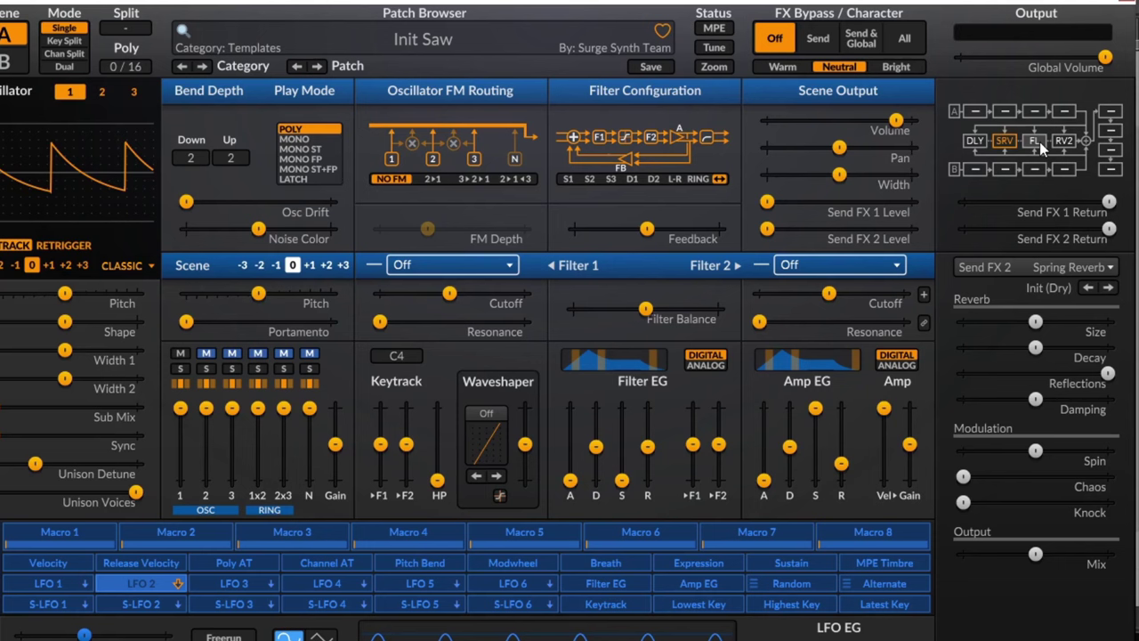
- Sweep the Send FX 3 level for the Flanger and the Send FX 4 level for Reverb 2, return both to minimum, and reselect Send FX 1
click(1035, 140)
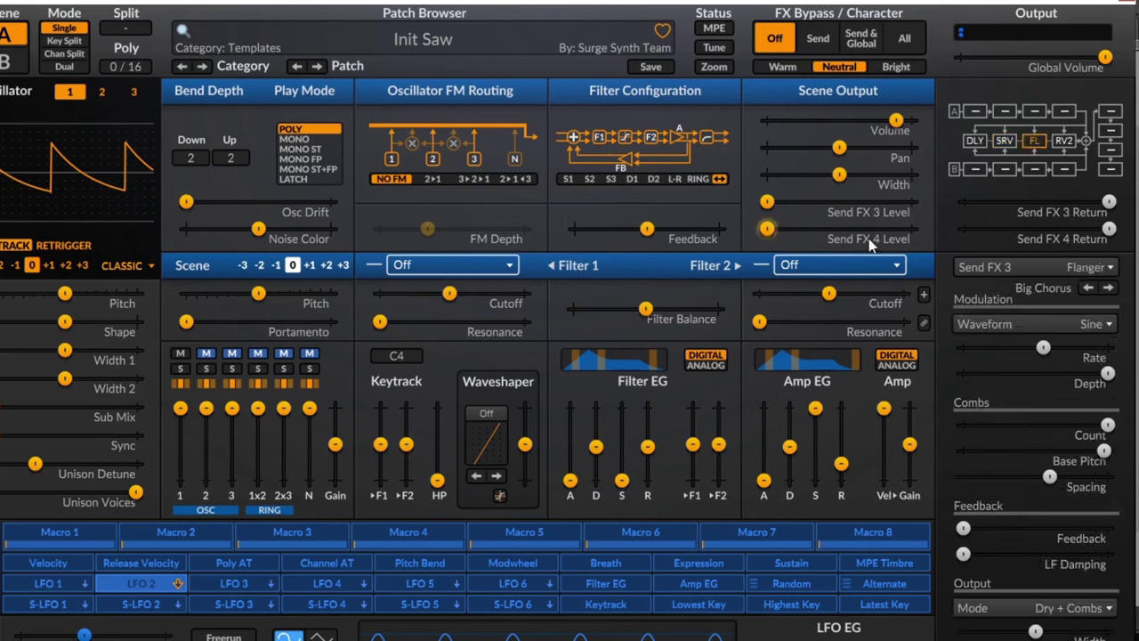
mouse_move(766, 202)
mouse_down()
mouse_move(893, 202)
mouse_move(767, 202)
mouse_up()
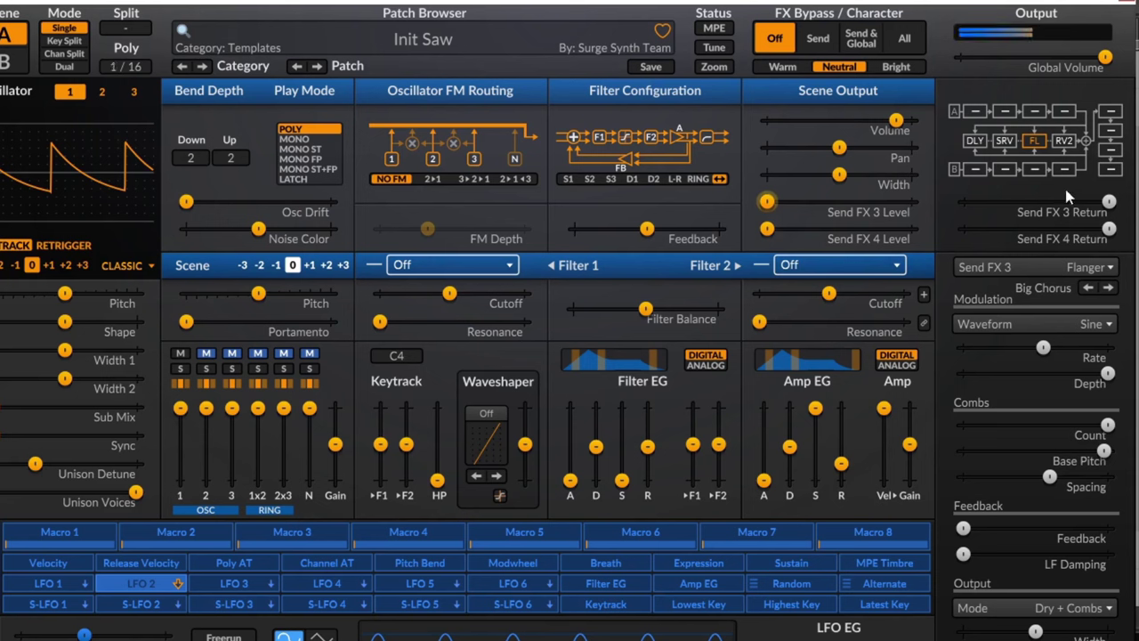
click(1064, 140)
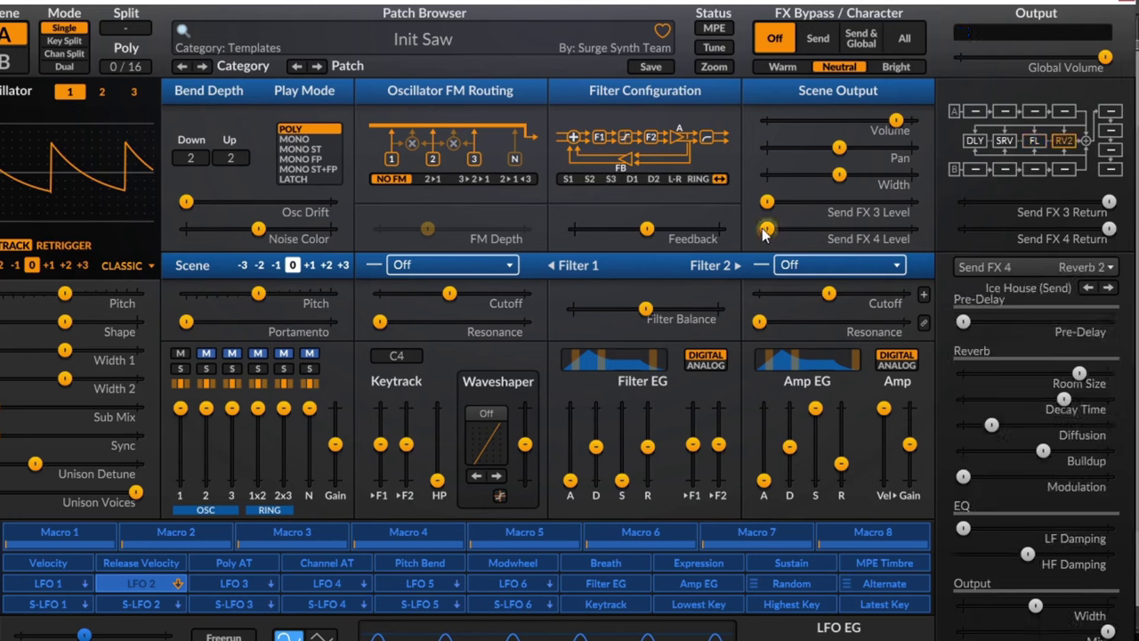
mouse_move(764, 232)
mouse_down()
mouse_move(914, 229)
mouse_move(767, 228)
mouse_up()
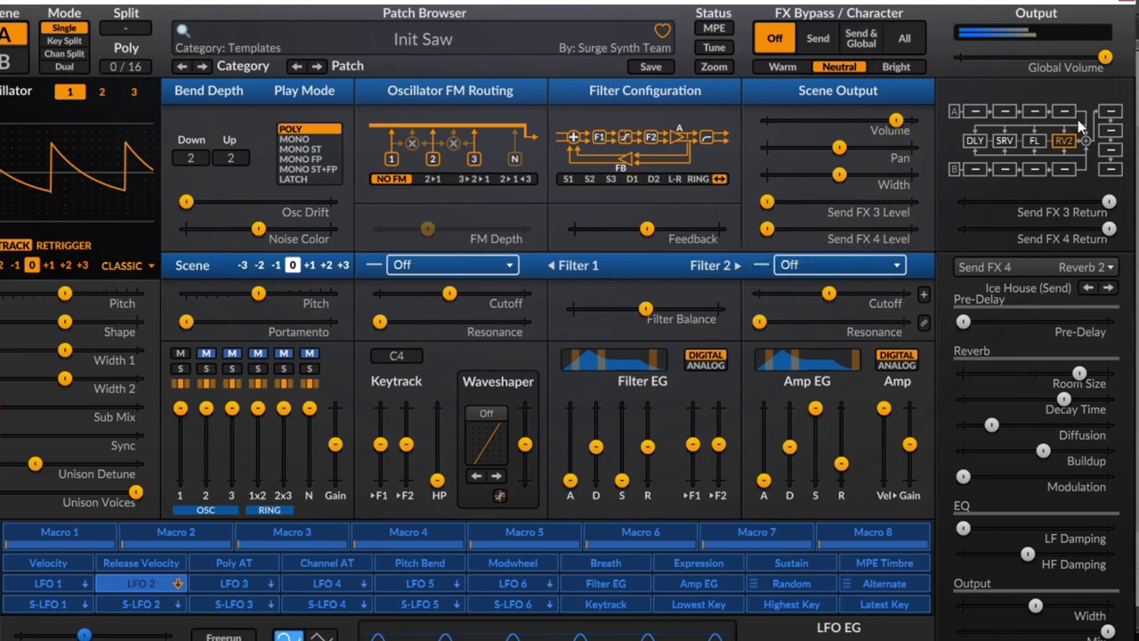
click(971, 143)
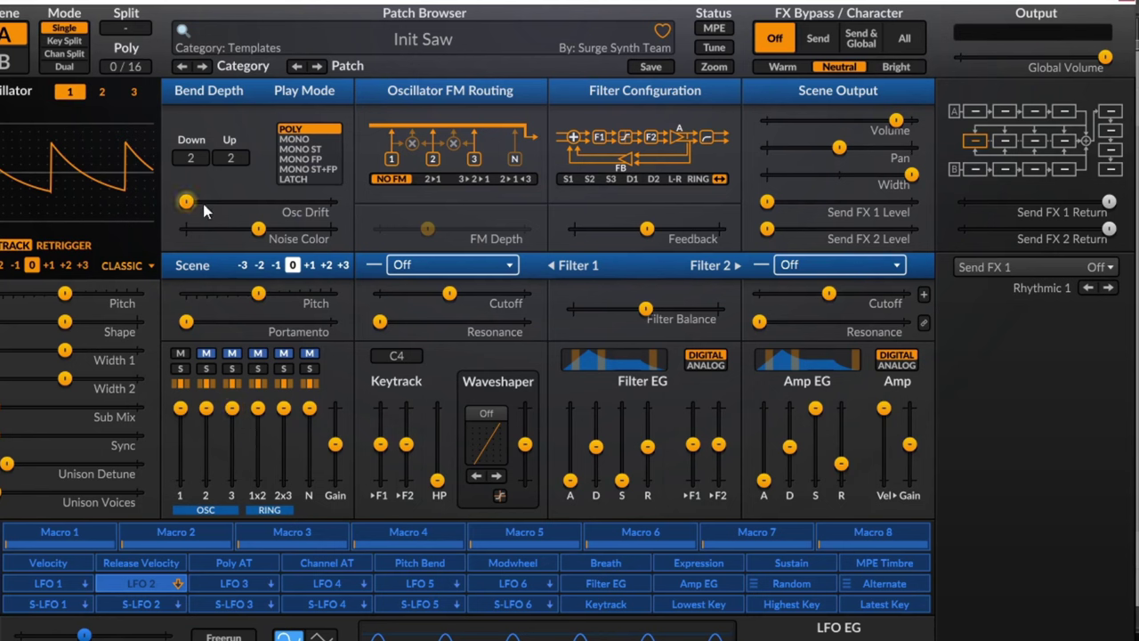
- Try the scene octave at positive and negative shifts, including +2, -3 and -1, and return it to 0
click(310, 265)
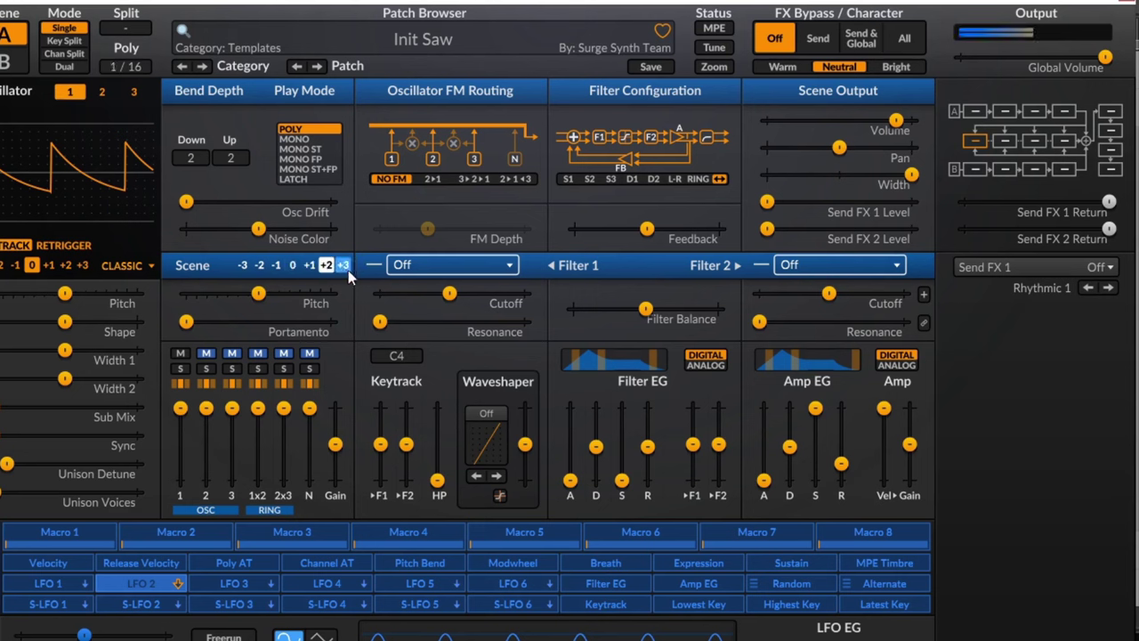
click(242, 265)
click(276, 265)
click(292, 265)
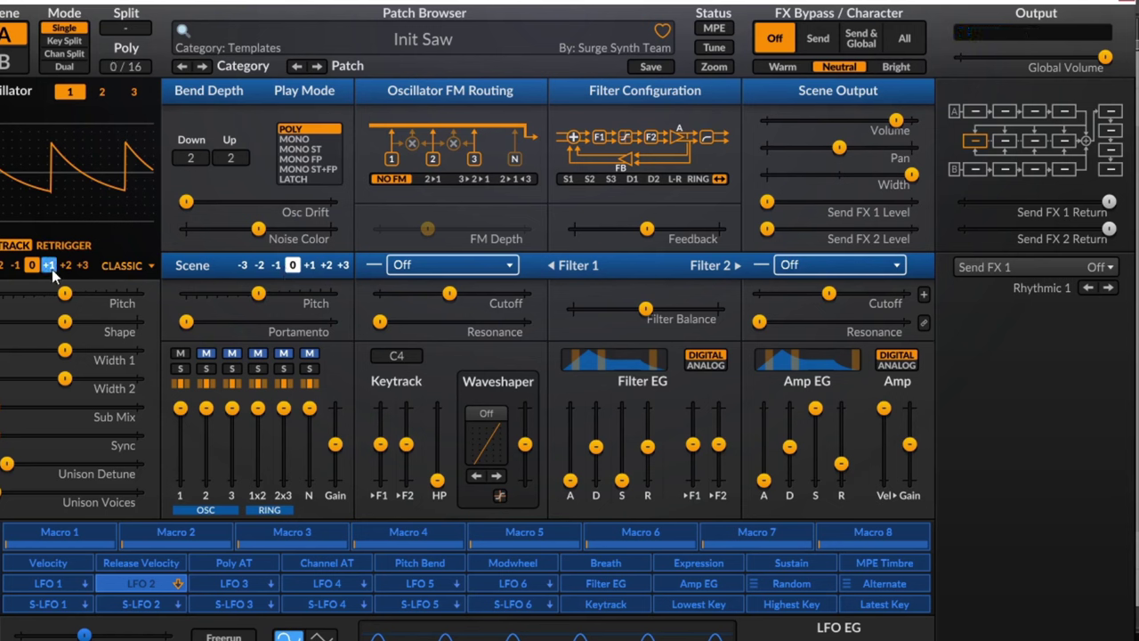
- Unmute oscillator 2 in the mixer and set oscillator 1's octave to +2, comparing it with oscillator 2's octave
click(206, 353)
click(65, 265)
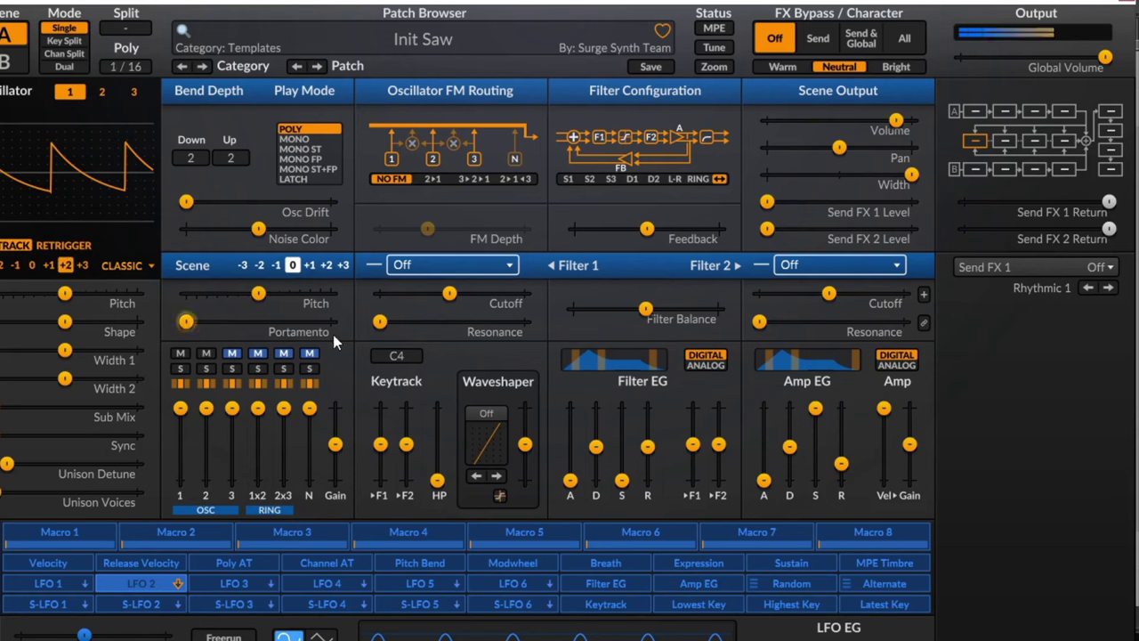
click(102, 90)
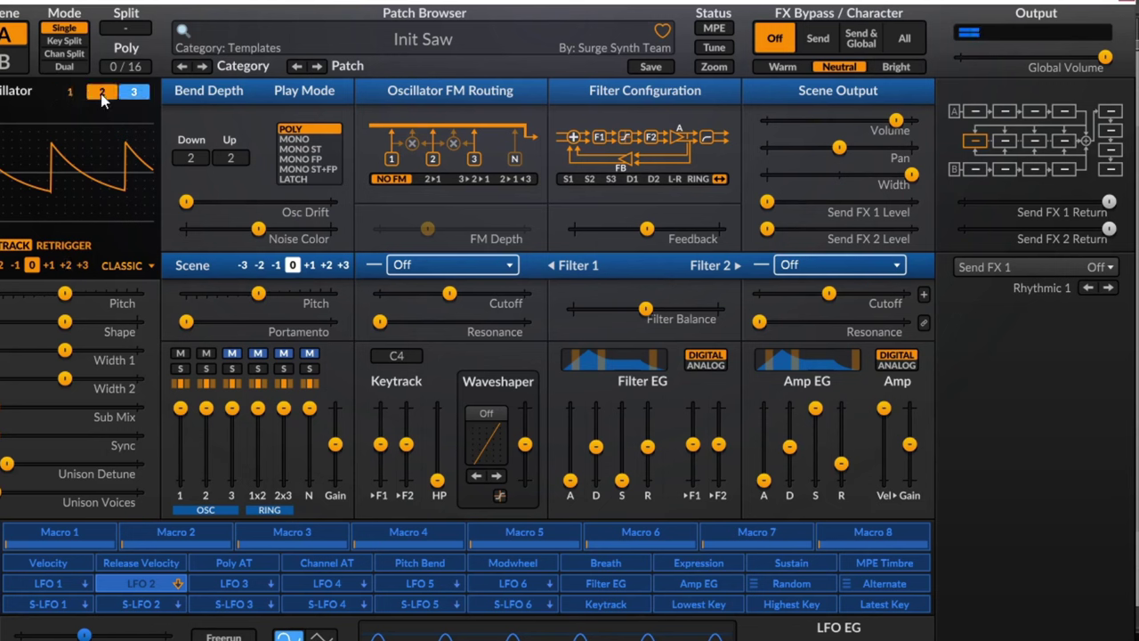
click(69, 91)
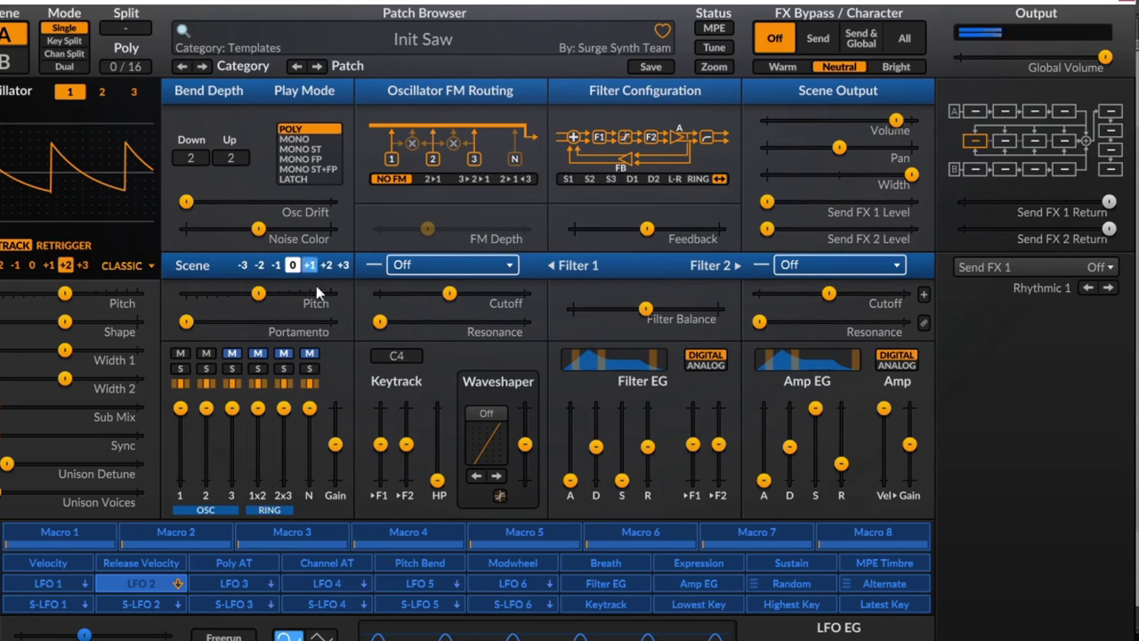
- Try the scene octave at -1 and sweep the scene Pitch, viewing its parameter options and resetting Pitch to its default
click(278, 267)
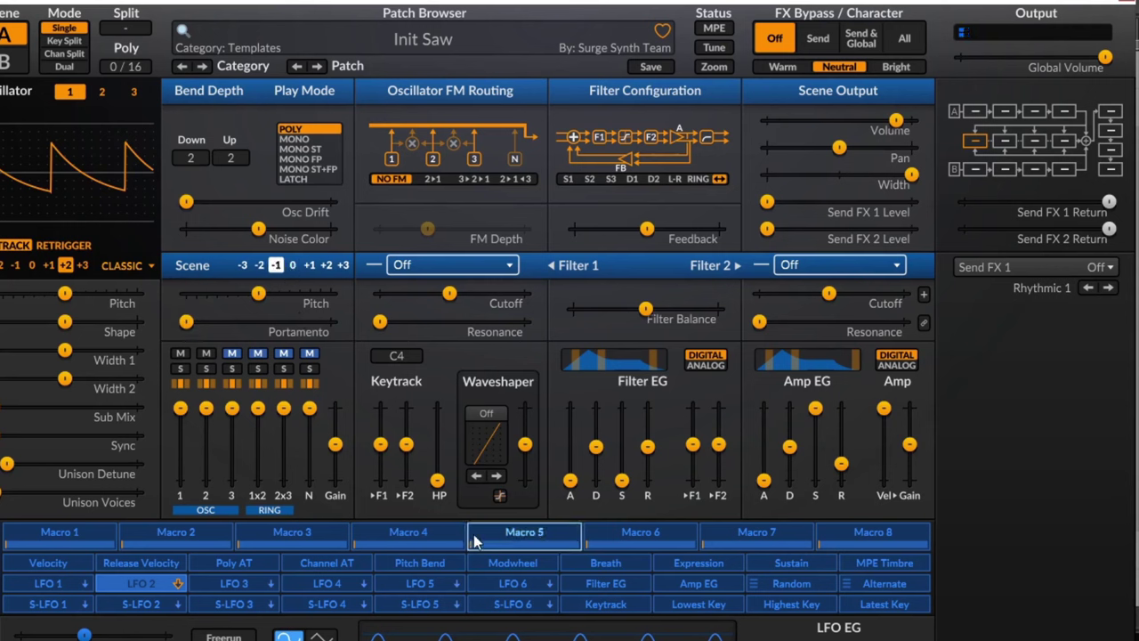
mouse_move(258, 292)
mouse_down()
mouse_move(331, 293)
mouse_move(186, 292)
mouse_move(251, 313)
mouse_up()
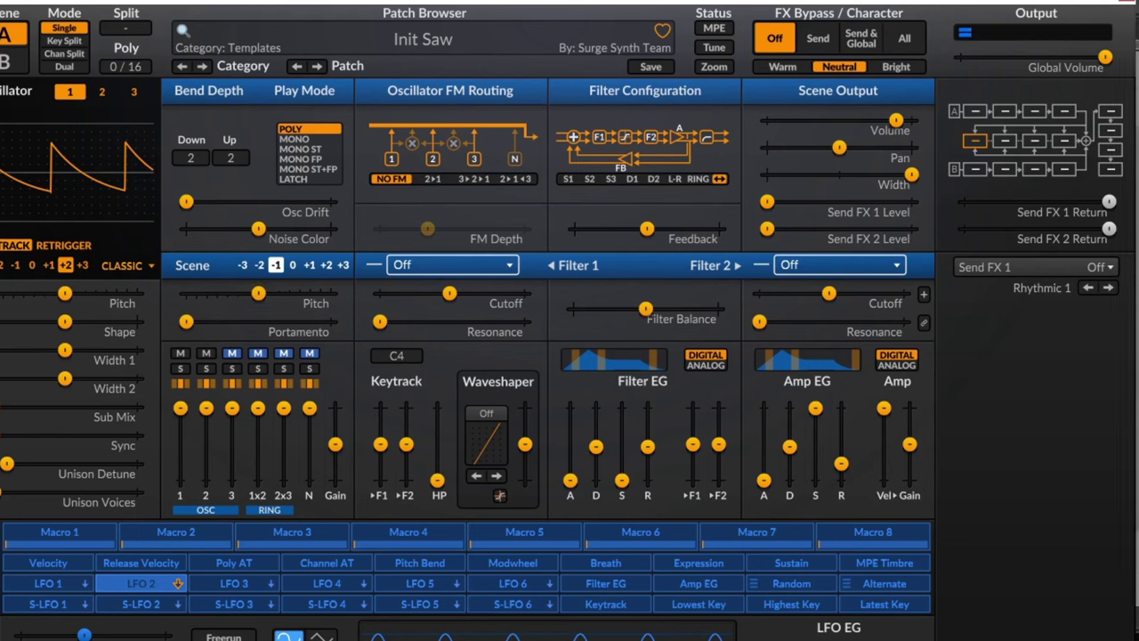
right_click(259, 293)
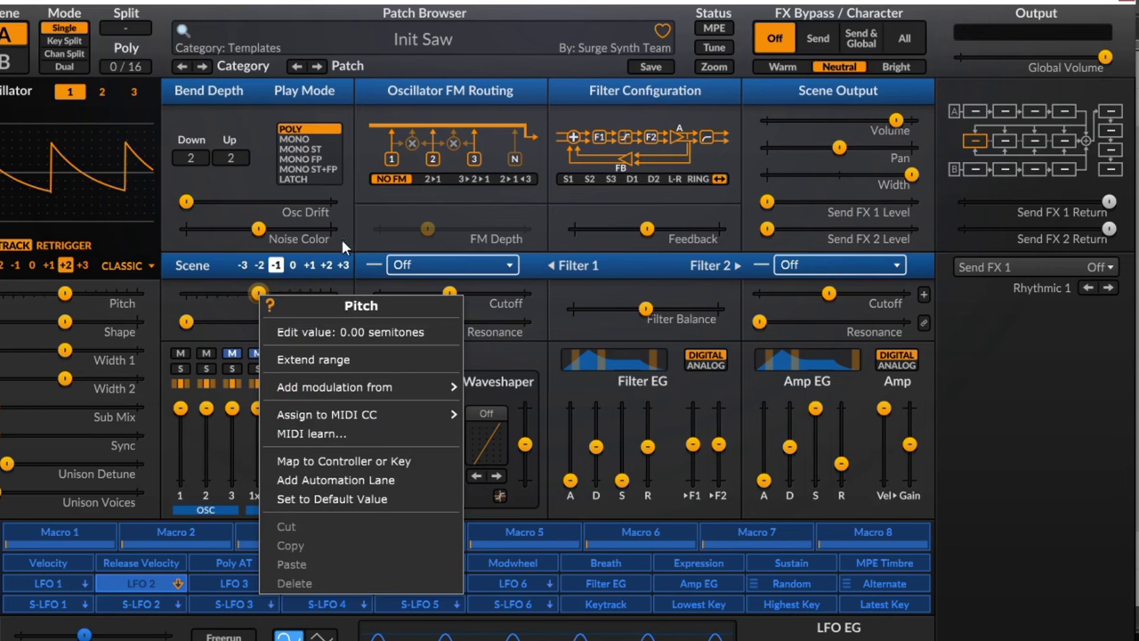
click(367, 354)
mouse_move(258, 294)
mouse_down()
mouse_move(329, 293)
mouse_move(202, 294)
mouse_move(274, 294)
mouse_move(238, 296)
mouse_up()
double_click(238, 297)
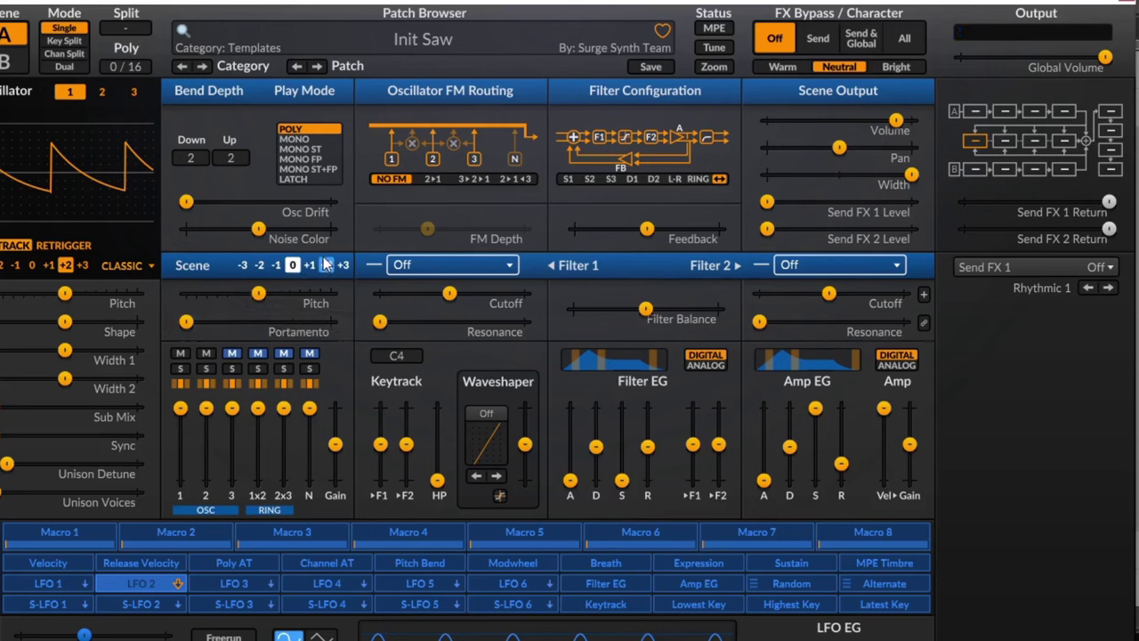
- Raise the scene's portamento to about 3.854 s, and bring it back down to 0.020 s
drag(186, 321, 301, 321)
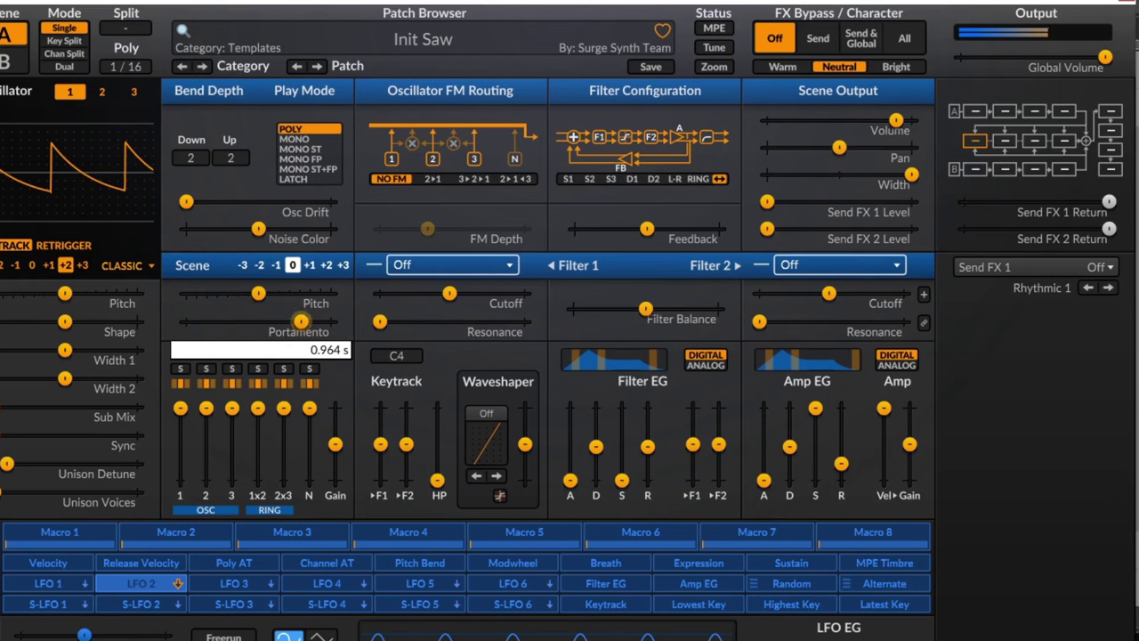
drag(301, 321, 327, 321)
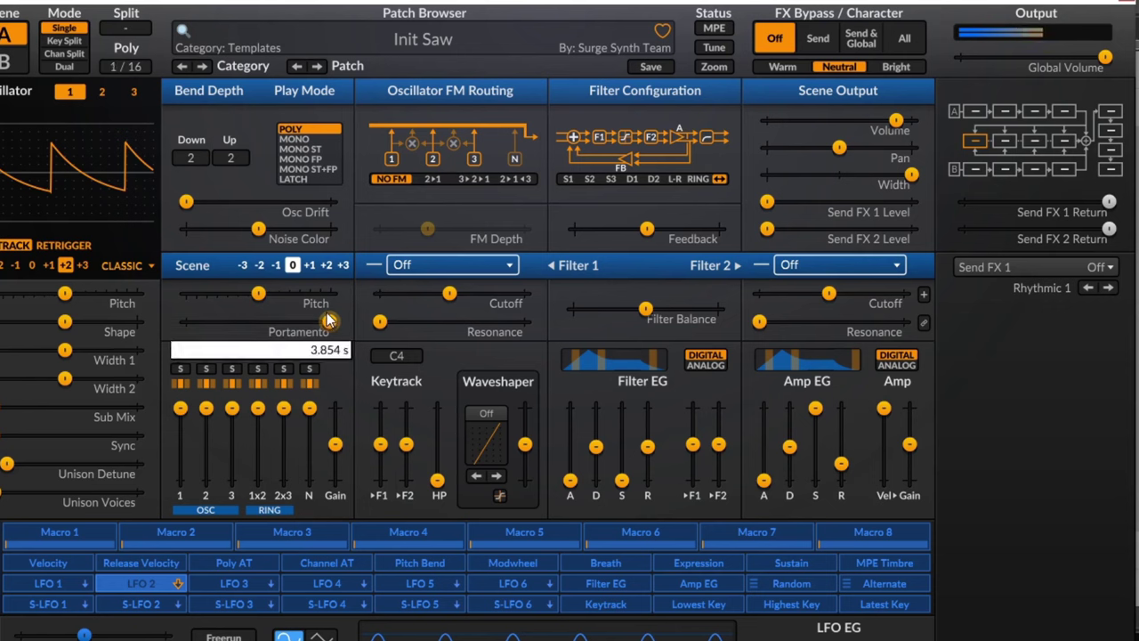
drag(327, 319, 327, 319)
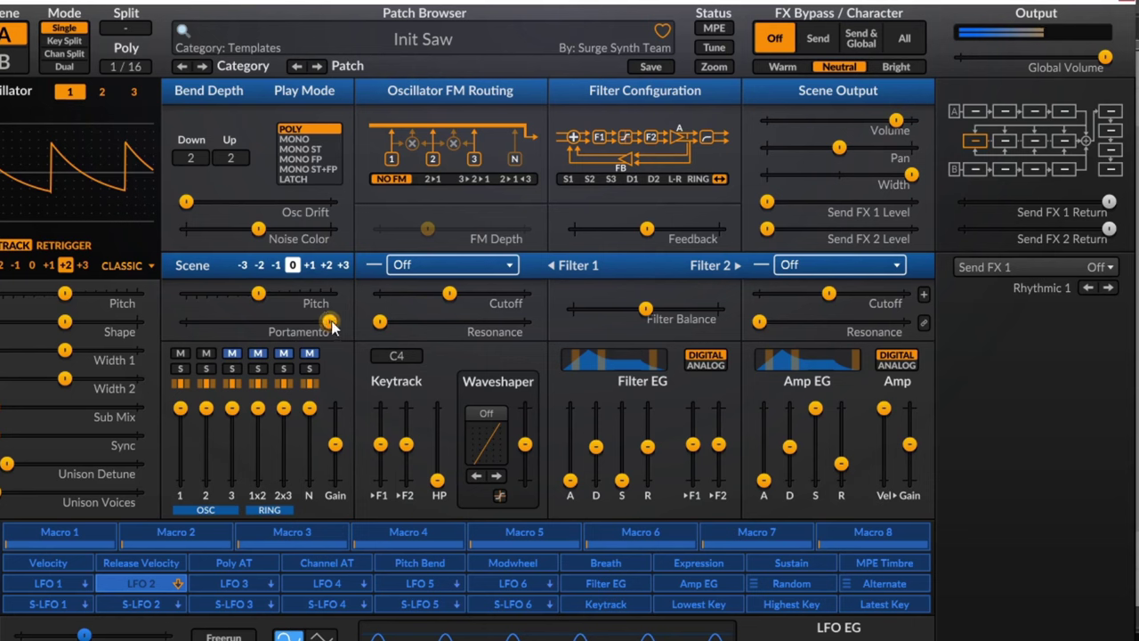
drag(329, 324, 220, 315)
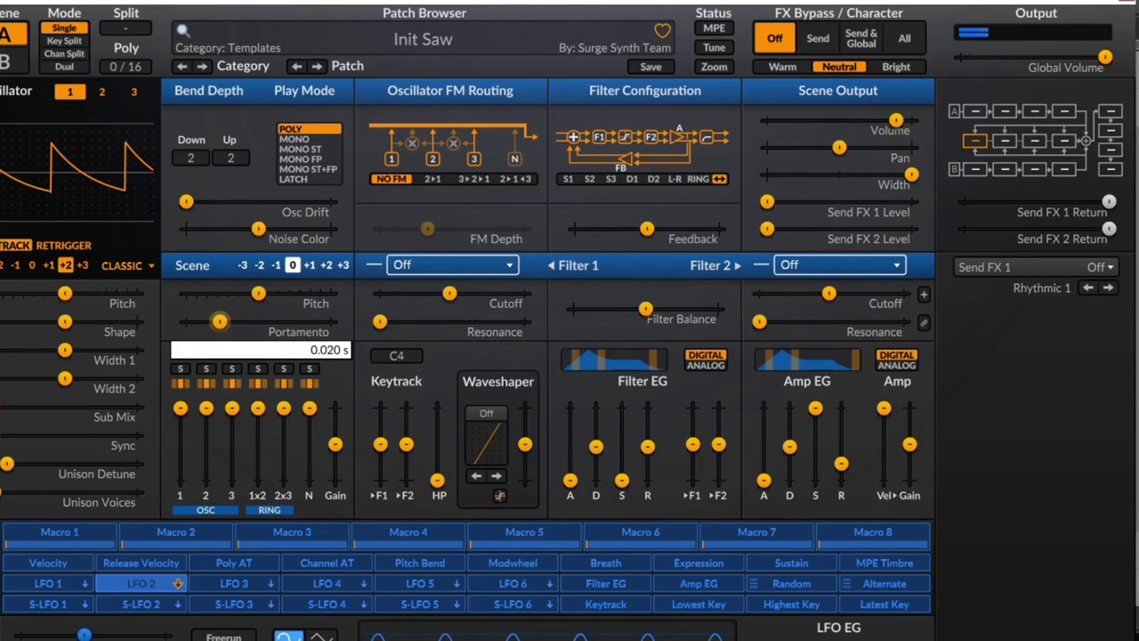
mouse_move(220, 315)
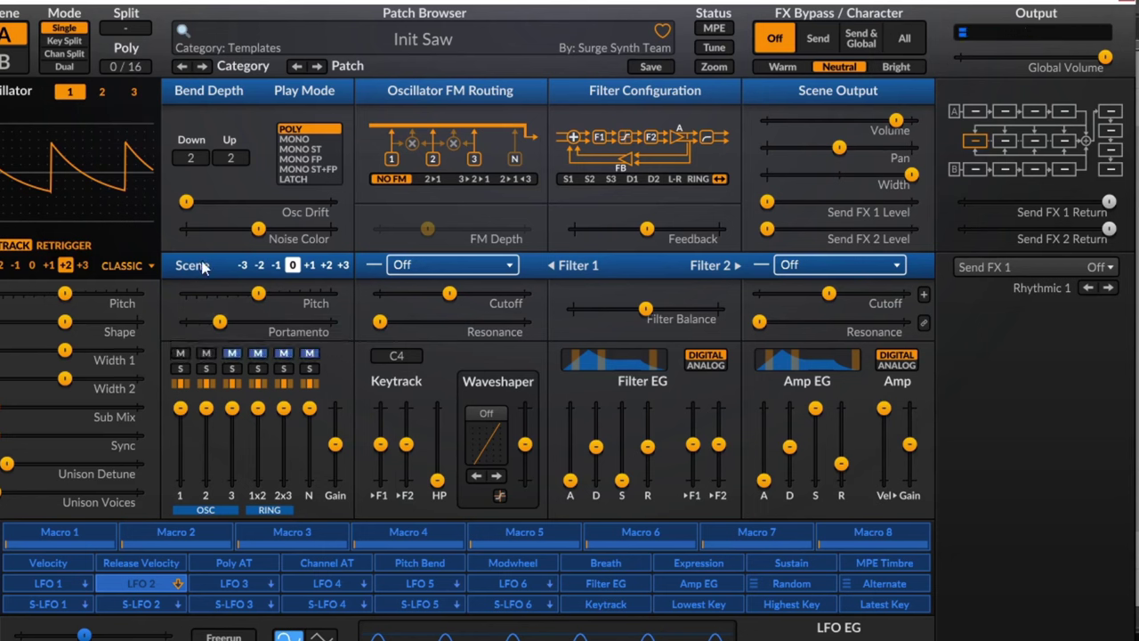
- Enable tempo sync for the portamento and set it to about 1/16 dotted
right_click(219, 321)
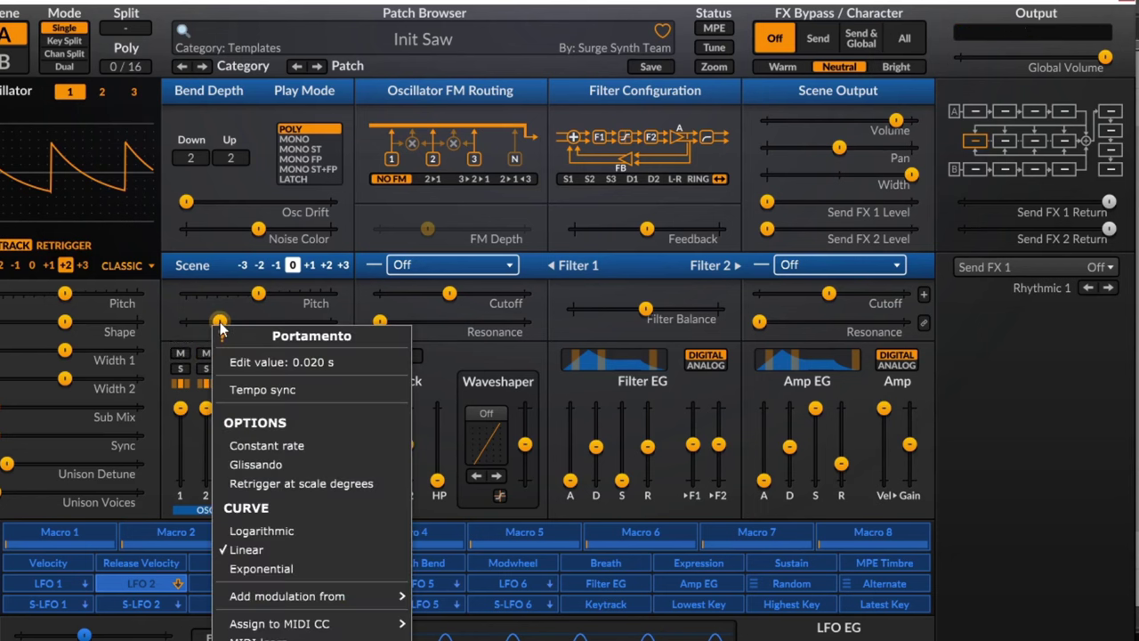
click(294, 398)
drag(219, 321, 268, 320)
click(267, 320)
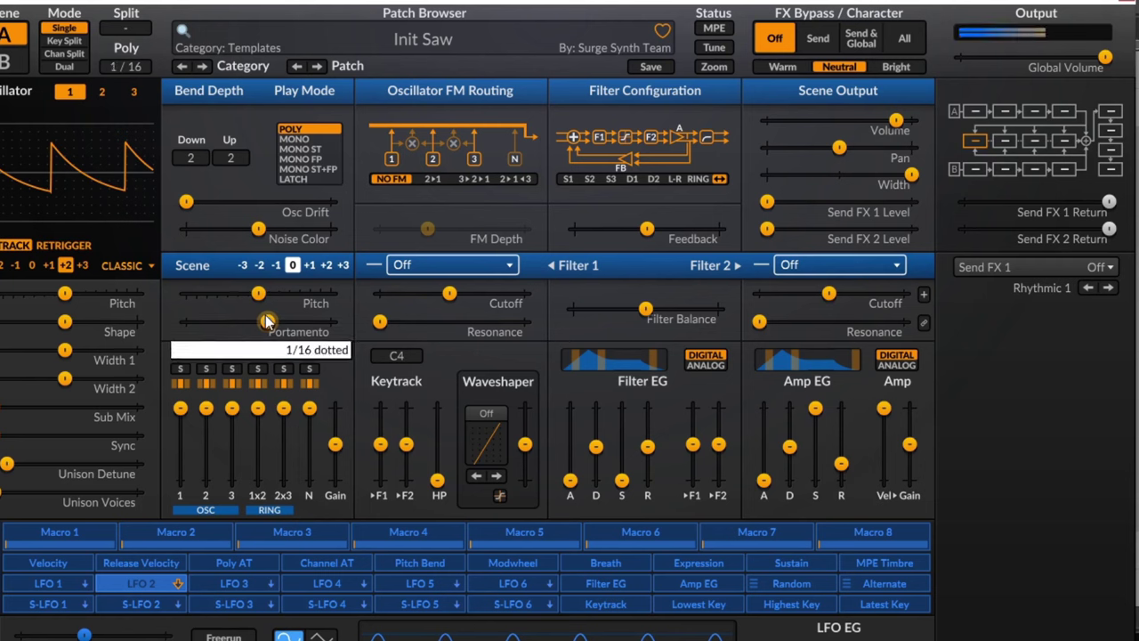
mouse_move(266, 321)
mouse_down()
mouse_move(251, 324)
mouse_move(264, 322)
mouse_up()
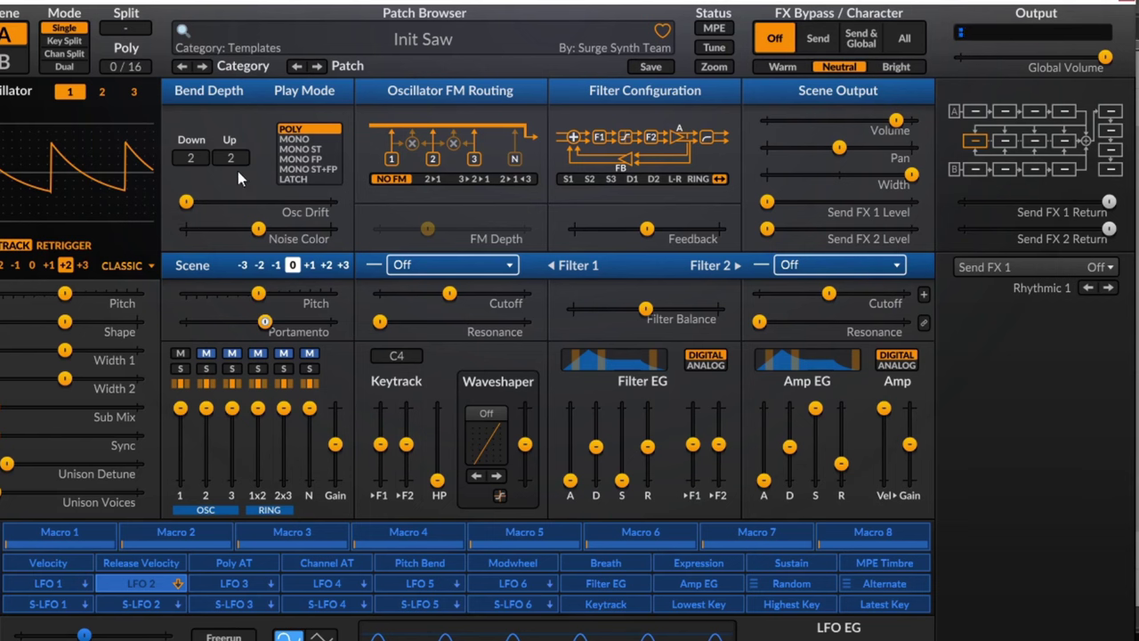
- Reload the Init Saw template, unmute oscillator 2 in the mixer and raise Osc Drift to a high amount
click(348, 43)
click(273, 281)
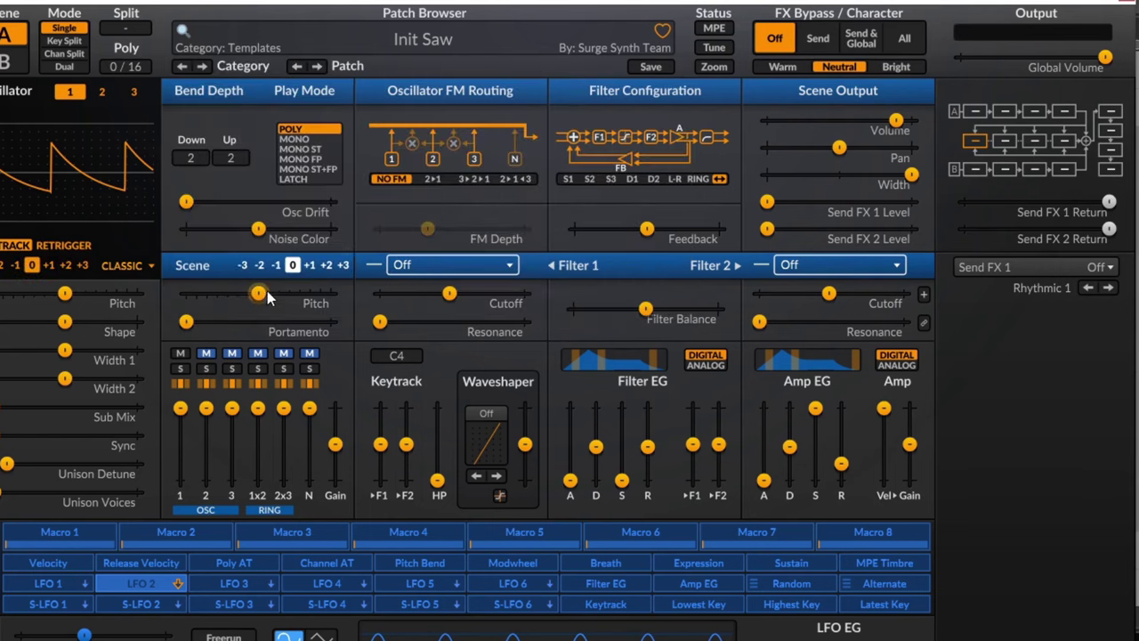
click(206, 352)
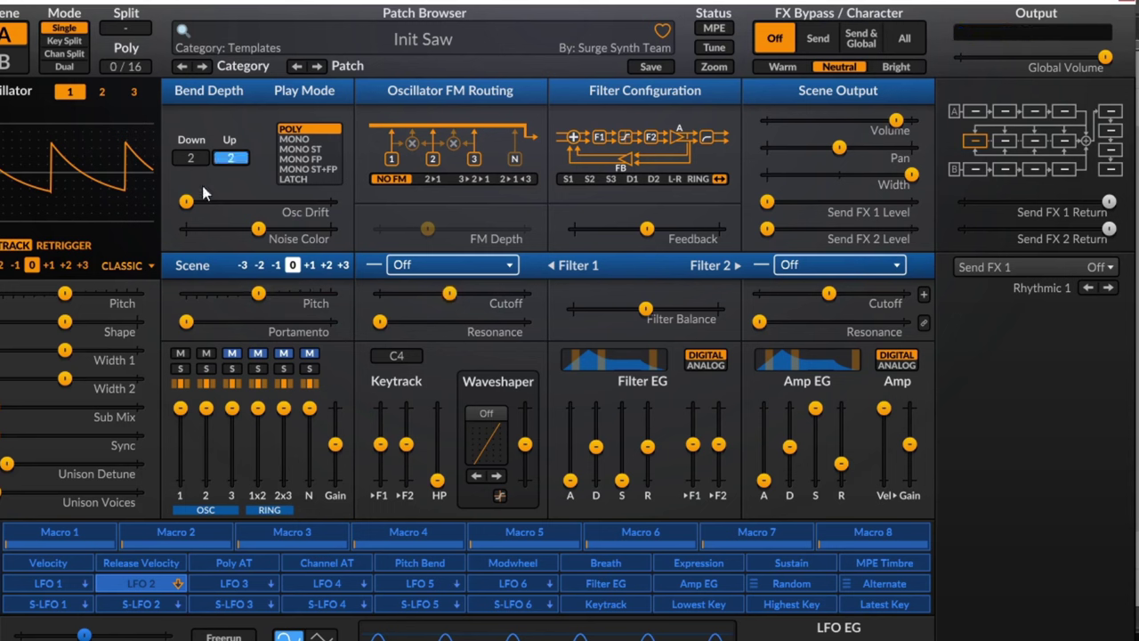
drag(187, 202, 307, 202)
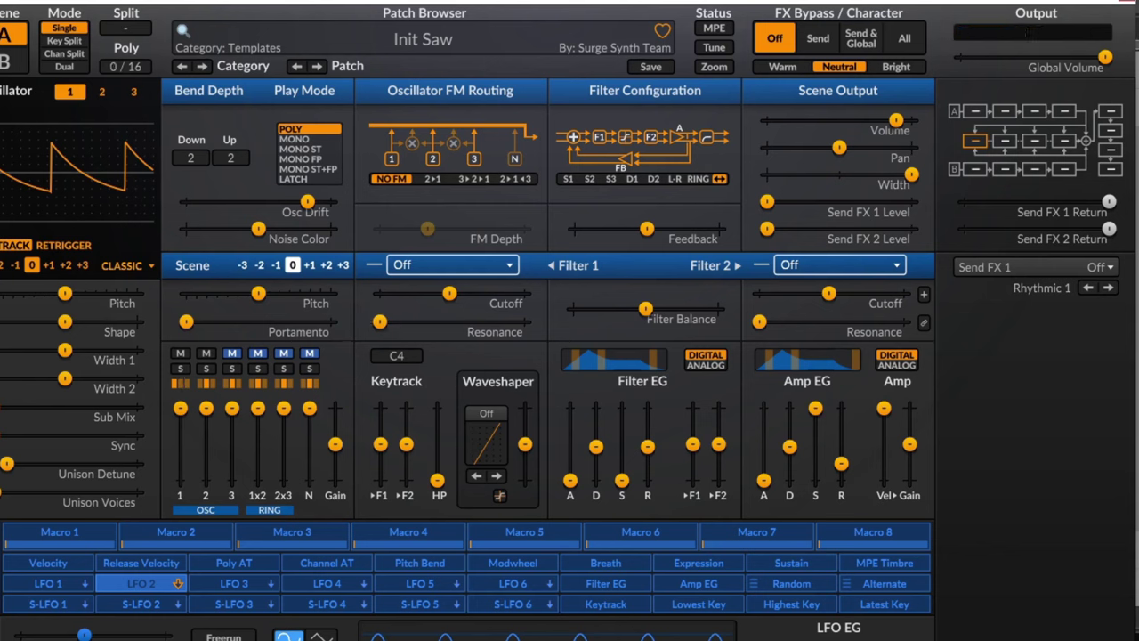
- Undo the Osc Drift and oscillator mixer changes
click(283, 384)
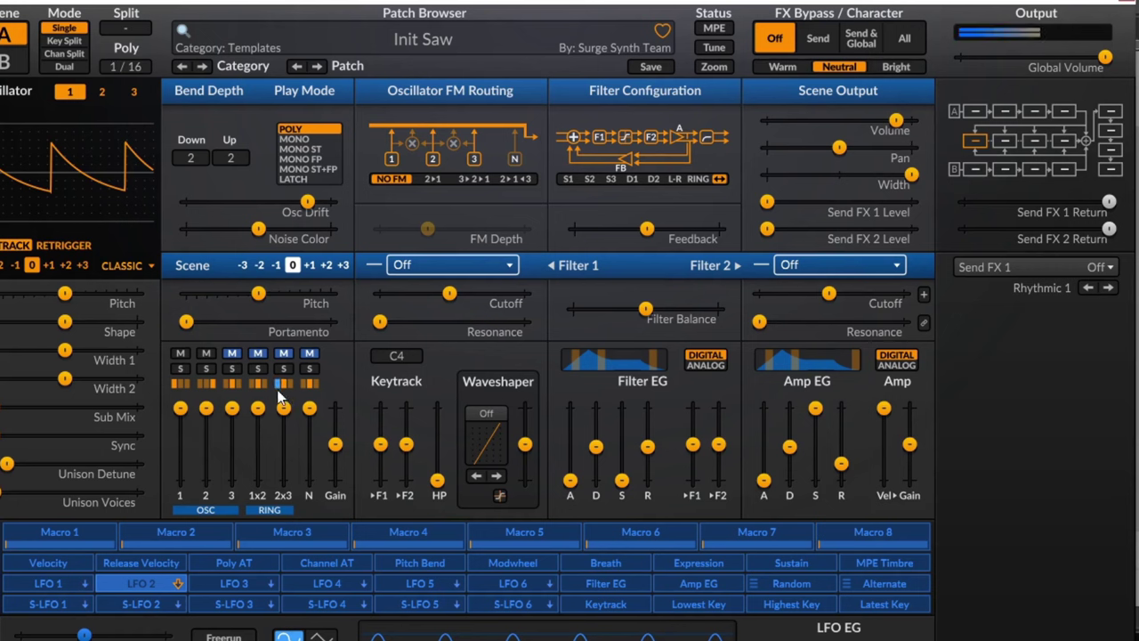
click(266, 373)
click(232, 368)
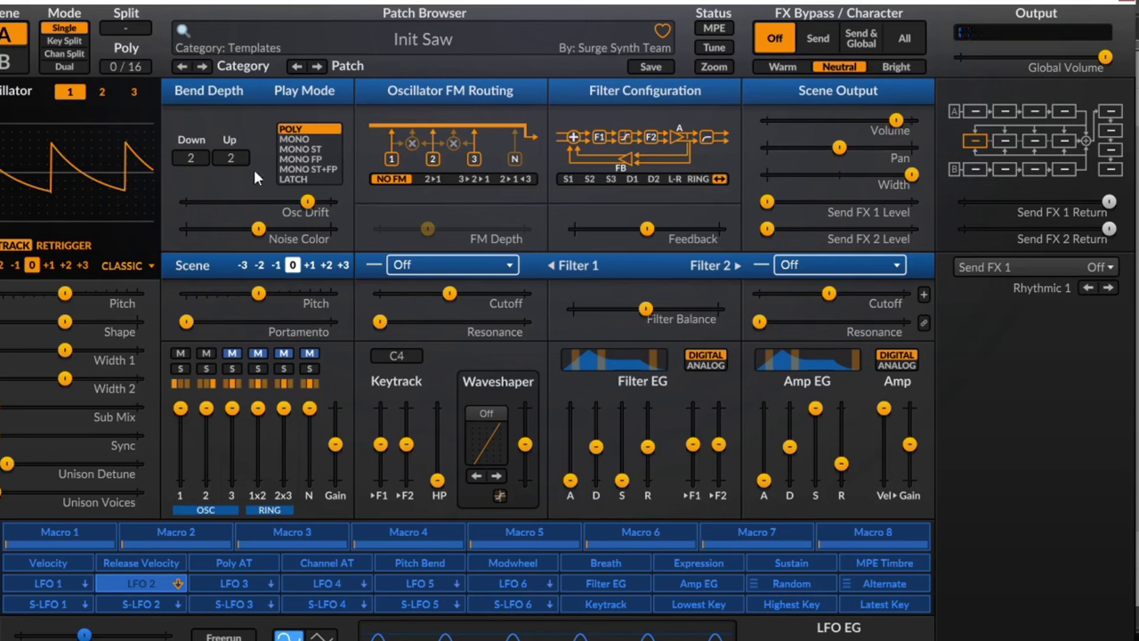
click(180, 353)
key(ctrl+z)
key(ctrl+z)
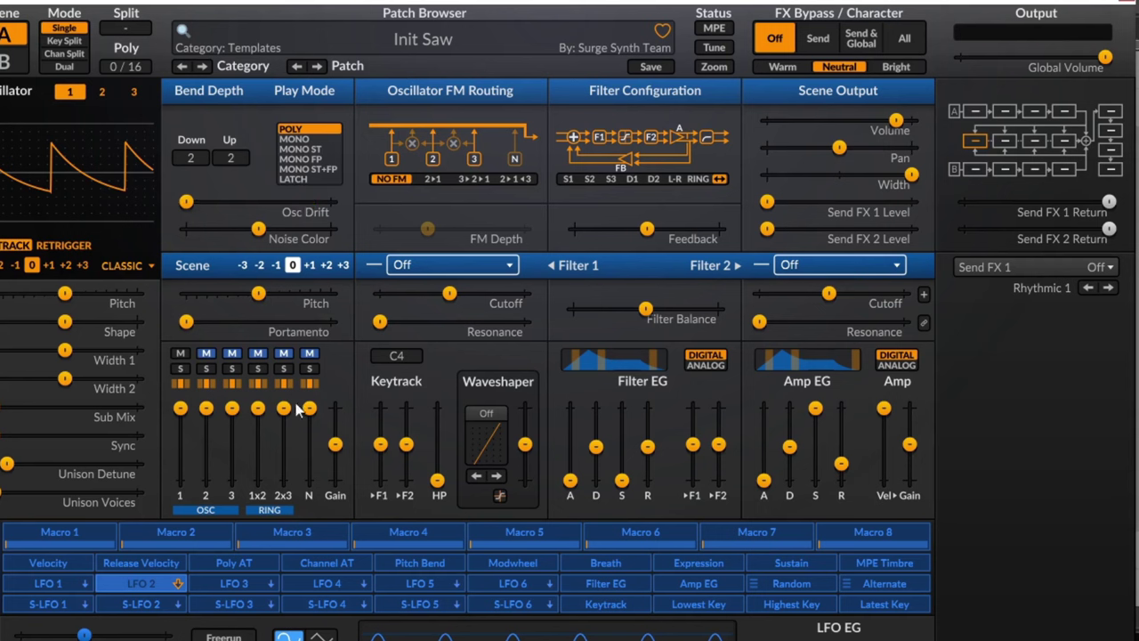
- Unmute all mixer sources and briefly try soloing oscillator 3
click(181, 354)
click(181, 354)
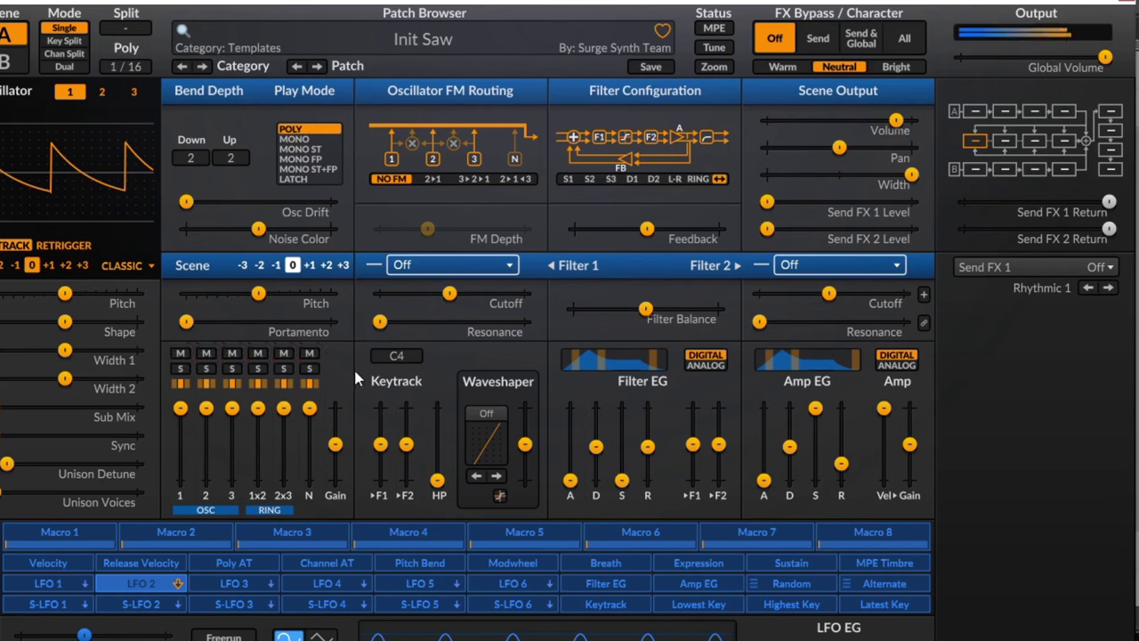
click(231, 369)
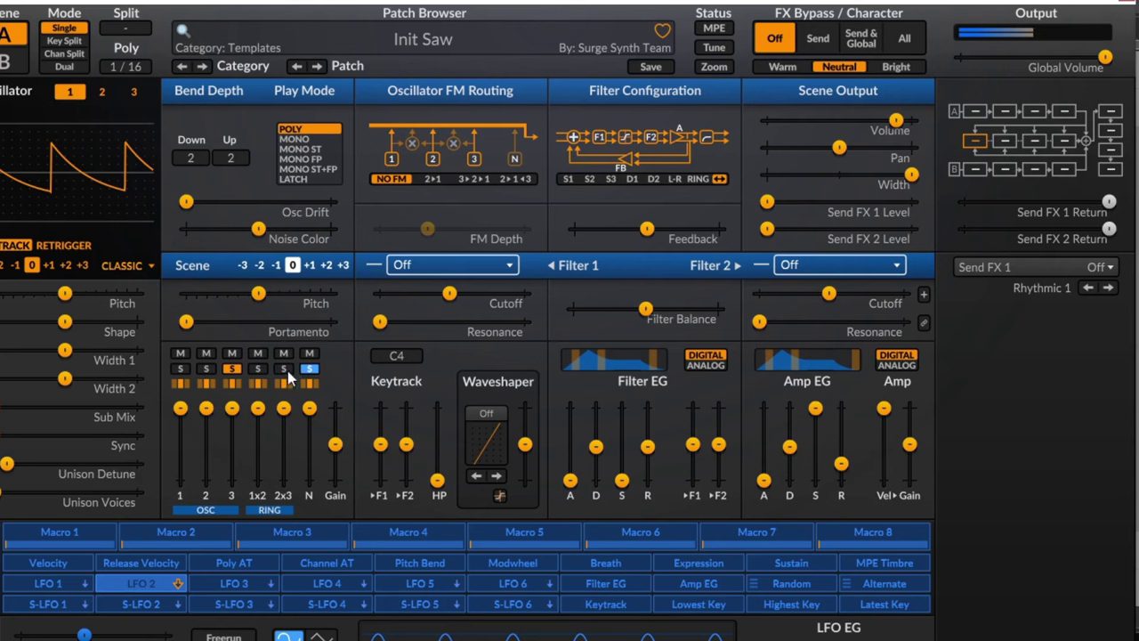
click(232, 368)
- Mute every mixer source except oscillator 1
click(205, 353)
click(232, 353)
click(257, 353)
click(309, 353)
click(282, 353)
click(206, 368)
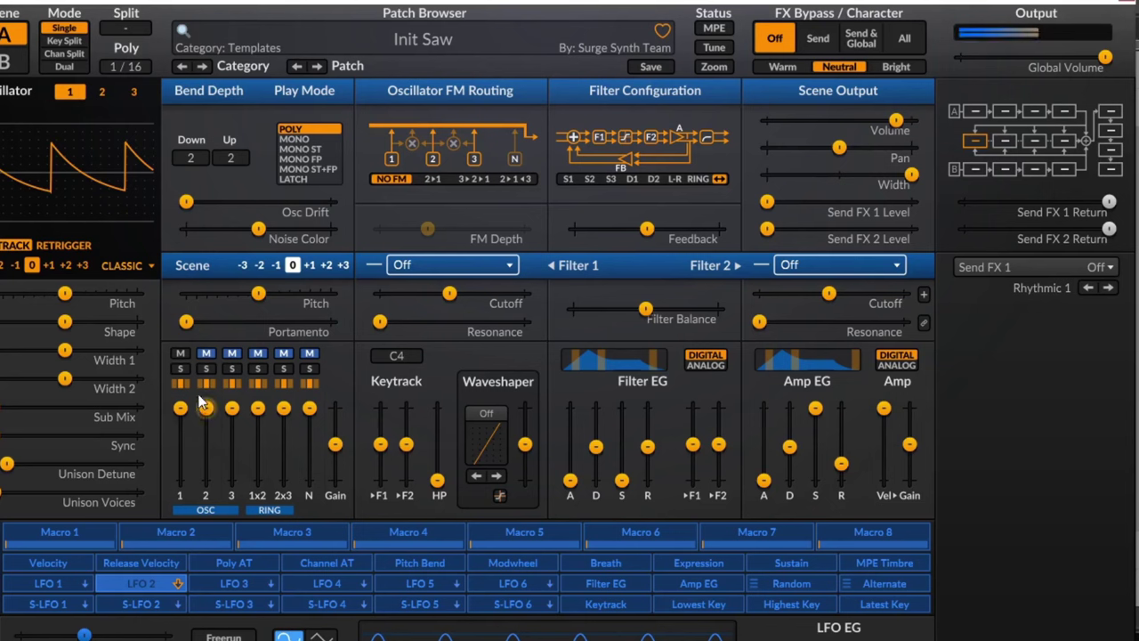
- Try oscillators 2 and 3 in the mix, lower the noise level to about half, and mute everything except oscillator 1 again
click(232, 353)
click(206, 353)
click(283, 368)
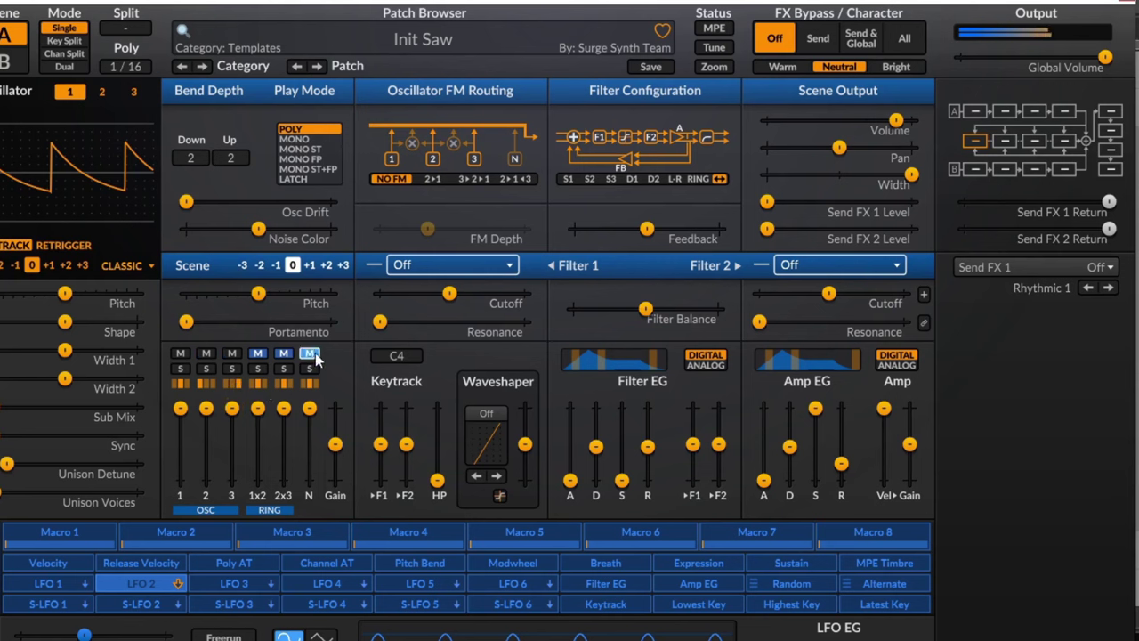
drag(308, 407, 309, 441)
click(308, 353)
click(232, 353)
click(207, 354)
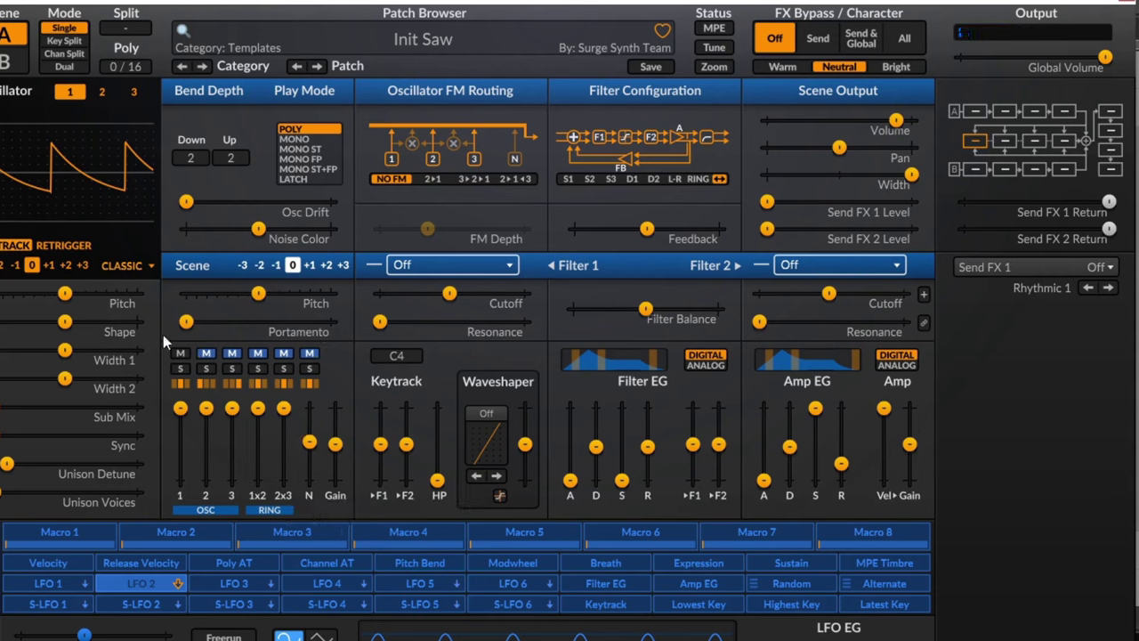
- Unmute oscillators 2 and 3 and lower the mixer levels of all three oscillators to balance them
drag(179, 409, 179, 439)
click(205, 354)
click(231, 354)
drag(214, 413, 232, 441)
- Set oscillator 3 to octave +3 and lower its mixer level slightly further
click(133, 91)
click(83, 265)
mouse_move(232, 441)
mouse_down()
mouse_move(232, 455)
mouse_move(231, 425)
mouse_move(232, 447)
mouse_up()
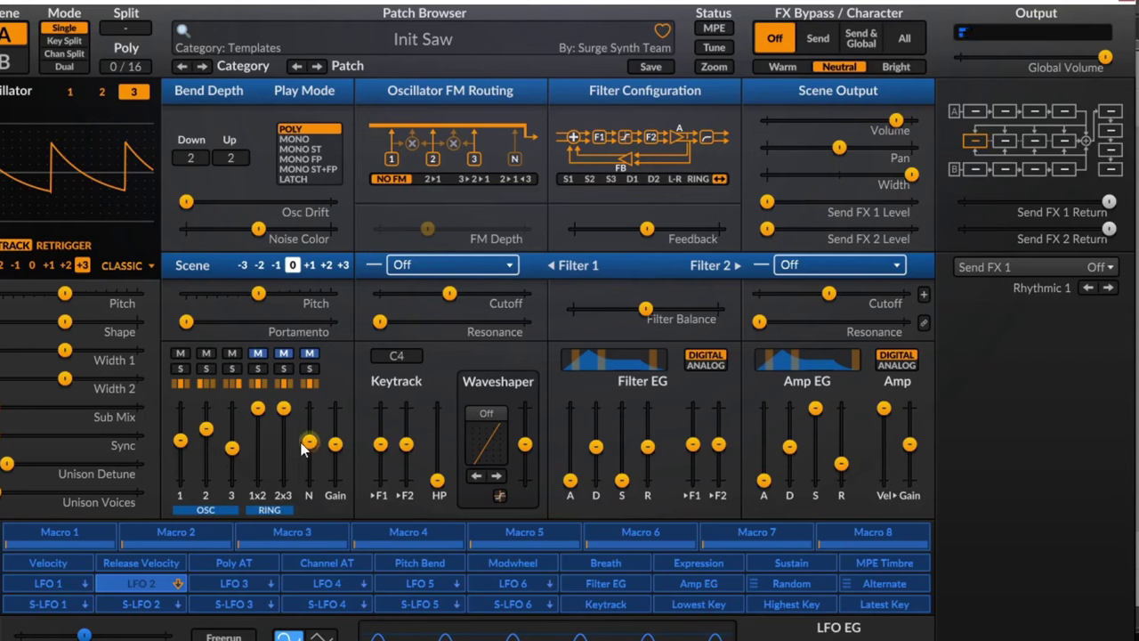
- Mute oscillators 1 and 3 in the mixer and solo oscillator 2
click(232, 354)
click(203, 367)
click(202, 367)
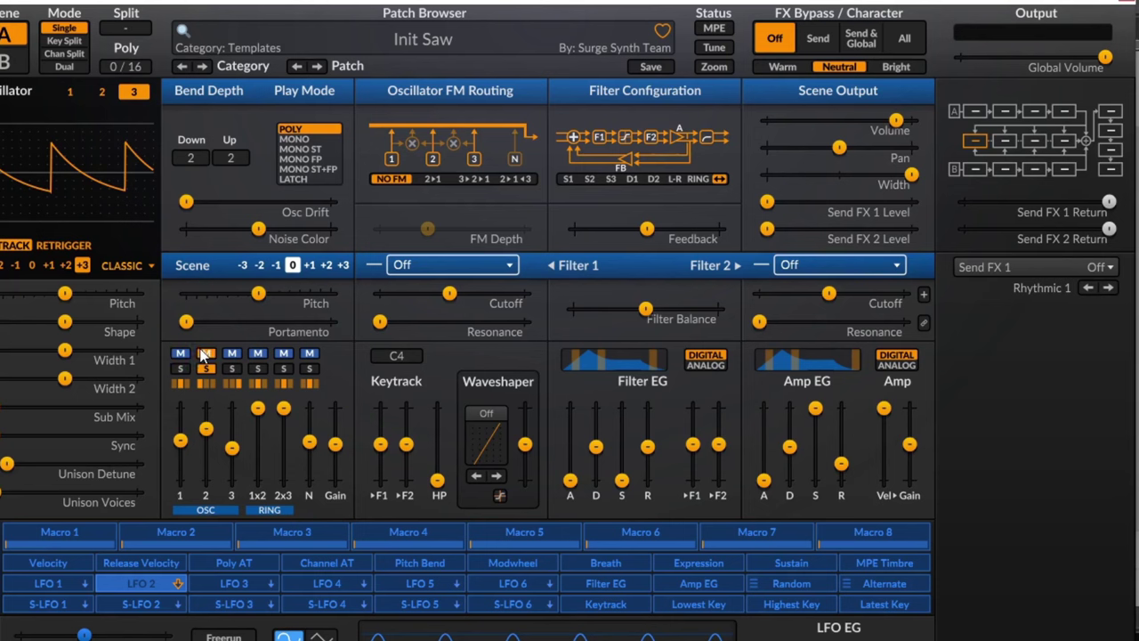
- Reload the Init Saw template, and in the mixer mute oscillator 1 and unmute the 1x2 ring modulator
click(419, 51)
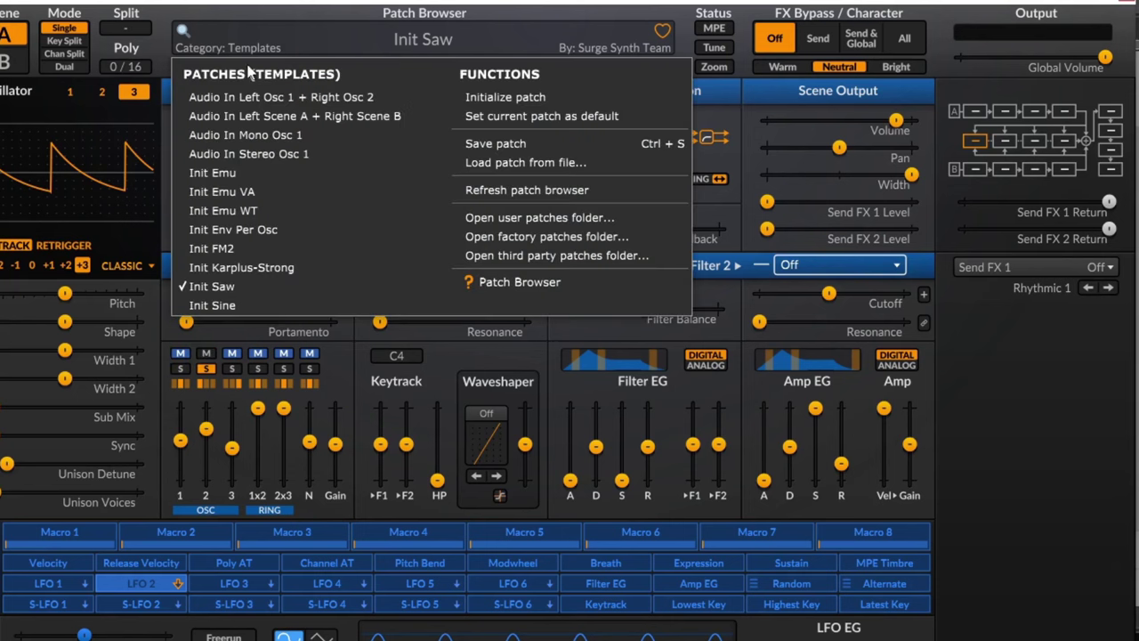
click(209, 285)
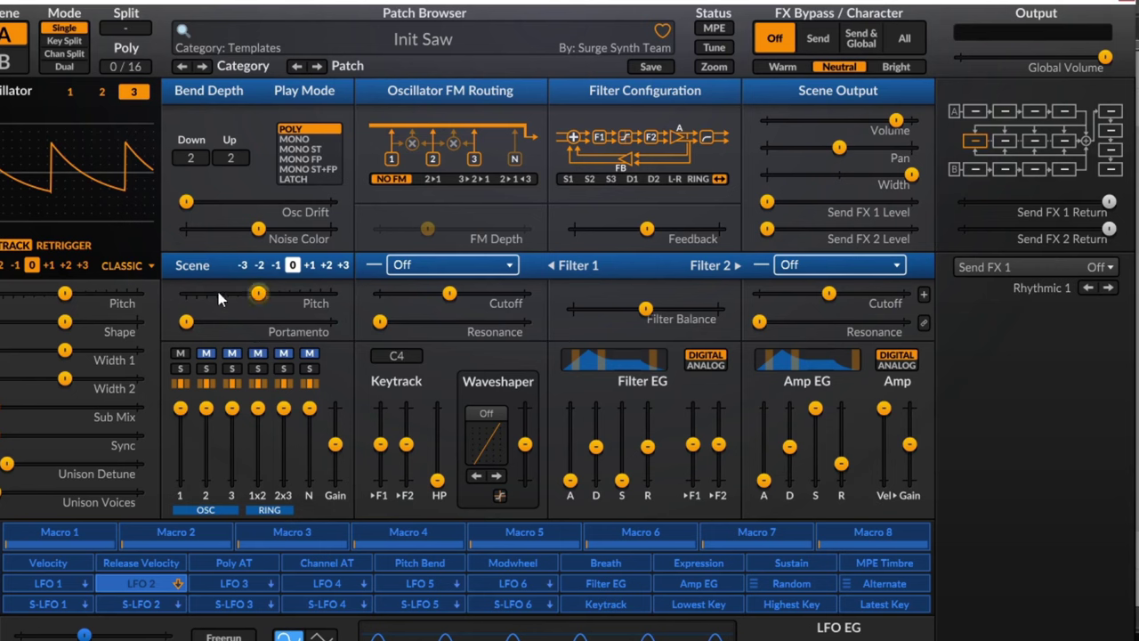
click(181, 354)
click(251, 354)
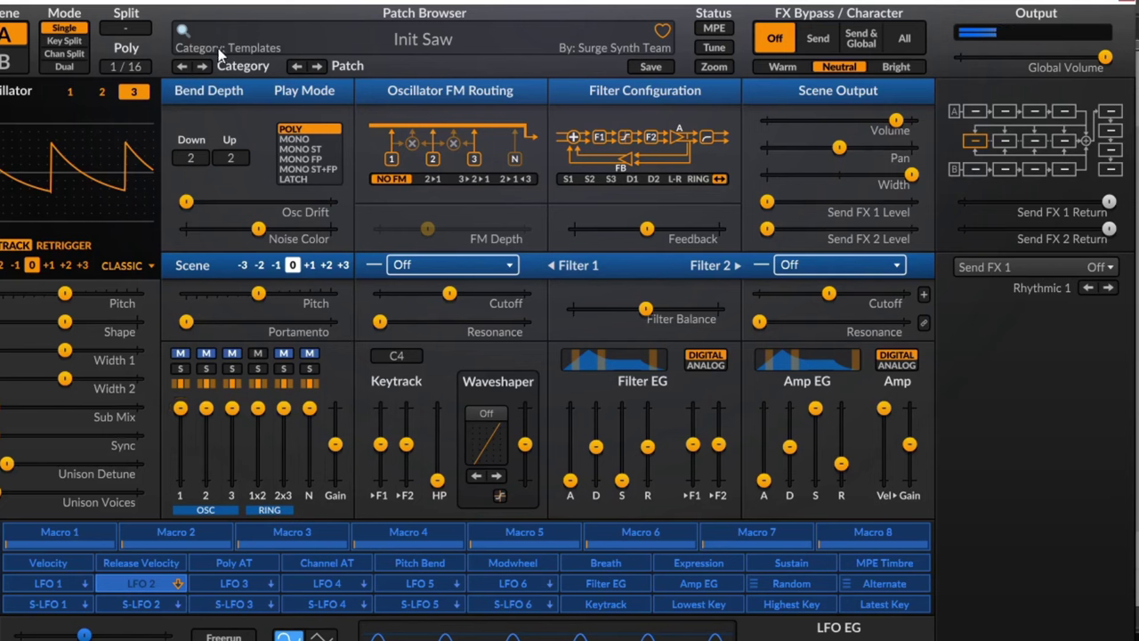
- Set oscillator 2 to octave +2 with its pitch at maximum, and lower the 1x2 ring modulator level slightly
click(99, 92)
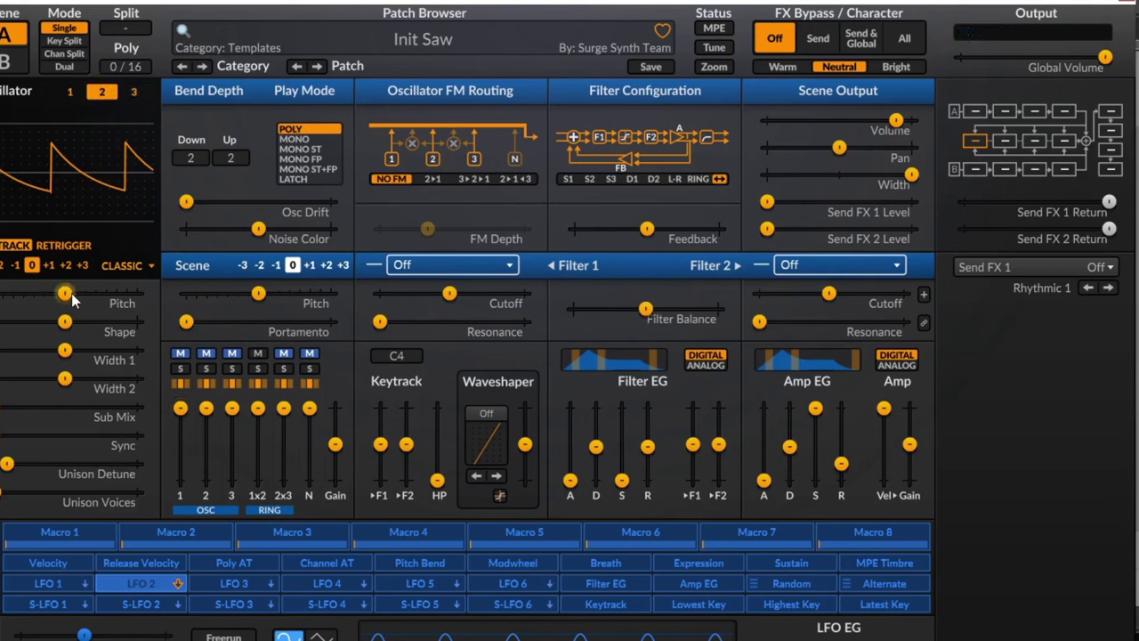
drag(57, 310, 116, 309)
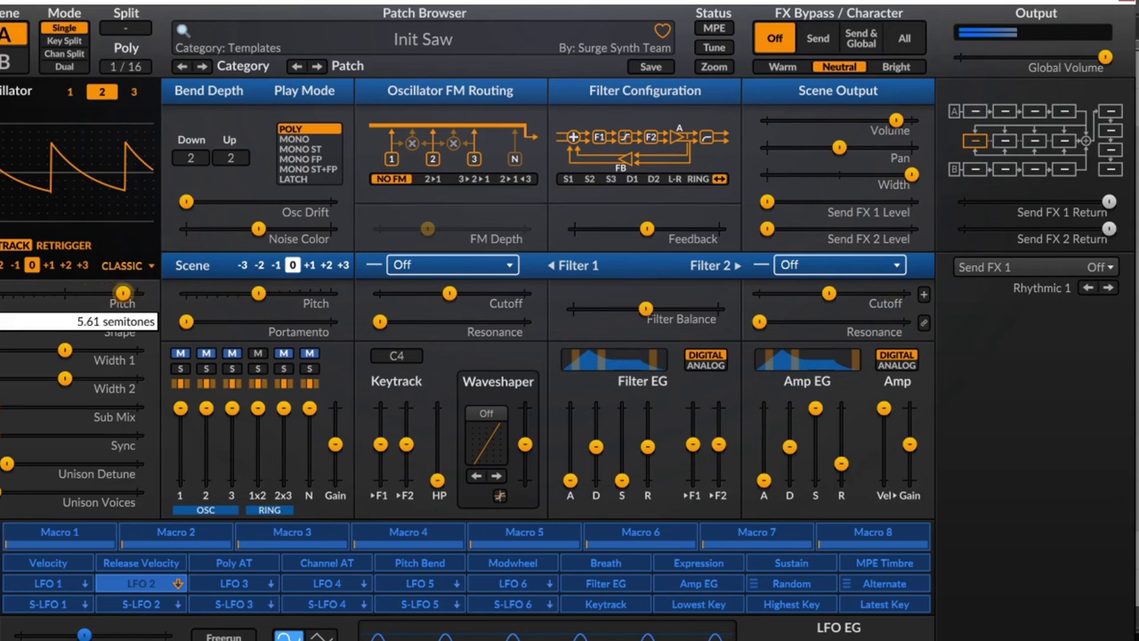
click(81, 265)
drag(124, 291, 57, 292)
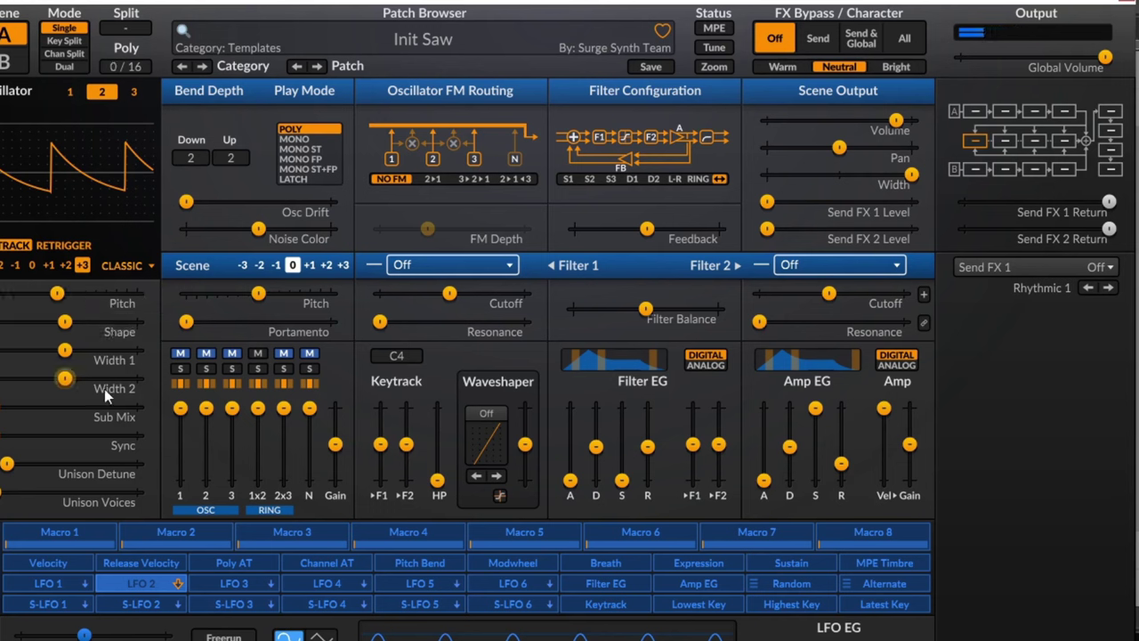
drag(257, 409, 257, 415)
drag(57, 292, 136, 292)
click(66, 267)
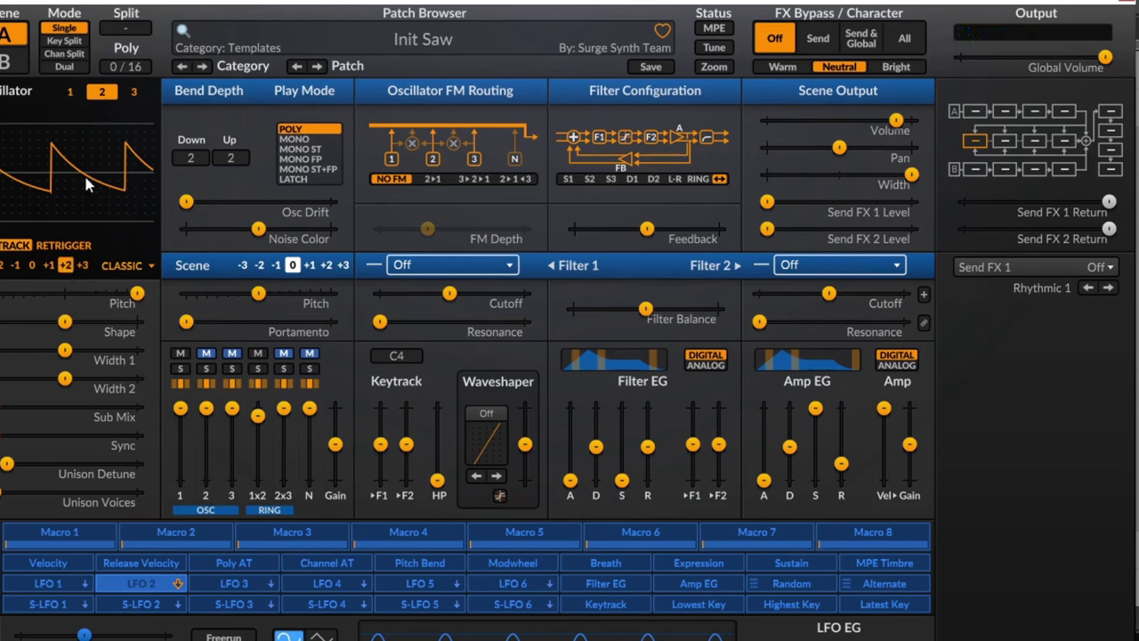
- Change oscillator 2's type to Alias and raise its Wrap amount partway
click(121, 266)
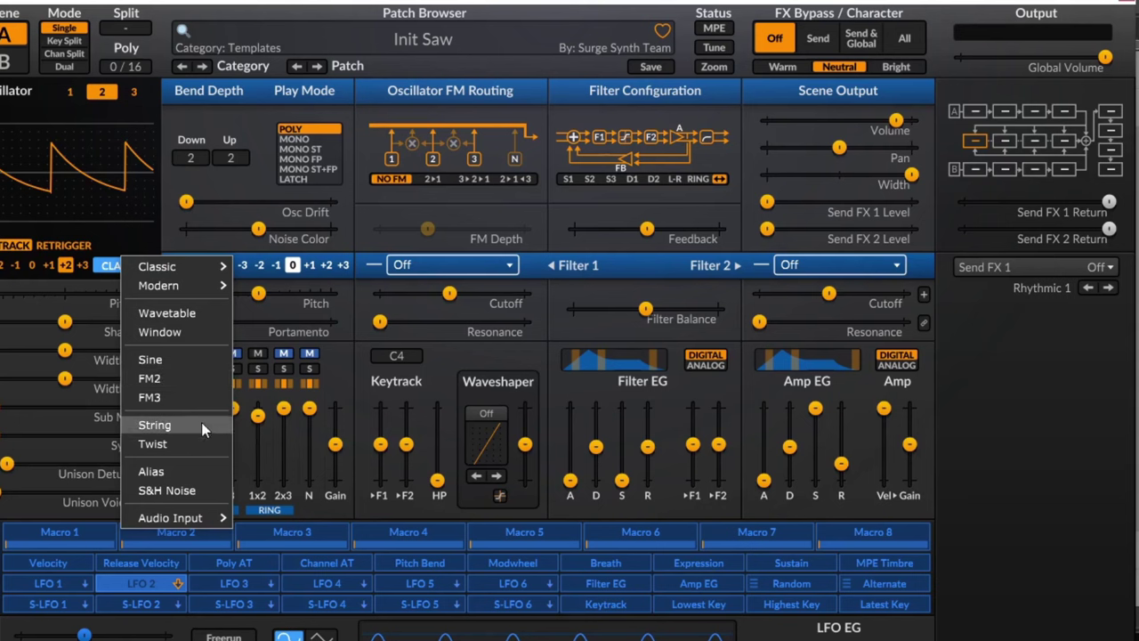
click(210, 472)
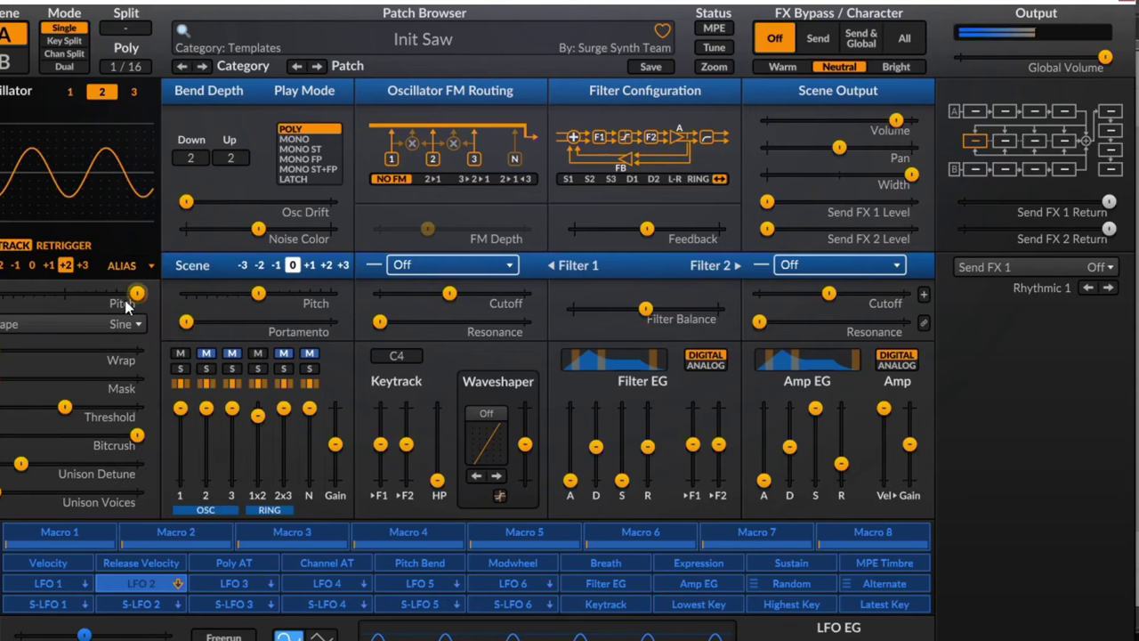
drag(18, 351, 45, 350)
mouse_move(89, 416)
mouse_down()
mouse_move(40, 415)
mouse_move(89, 416)
mouse_up()
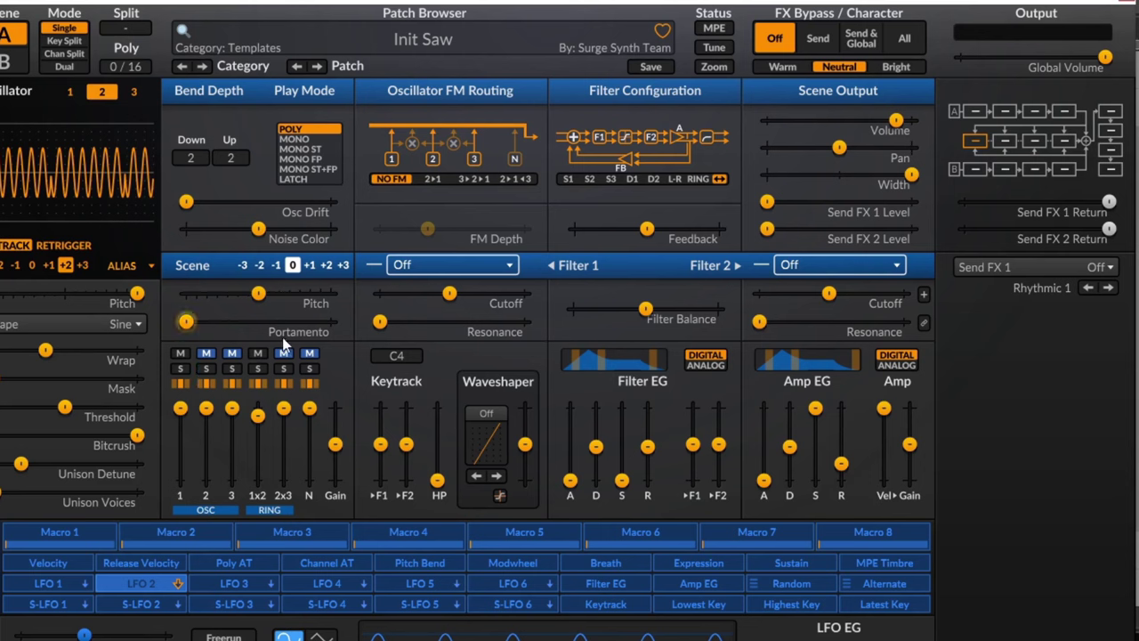
- Mute the 1x2 ring modulator in the mixer and display the settings of oscillator 3
click(253, 354)
click(135, 90)
click(101, 93)
click(133, 92)
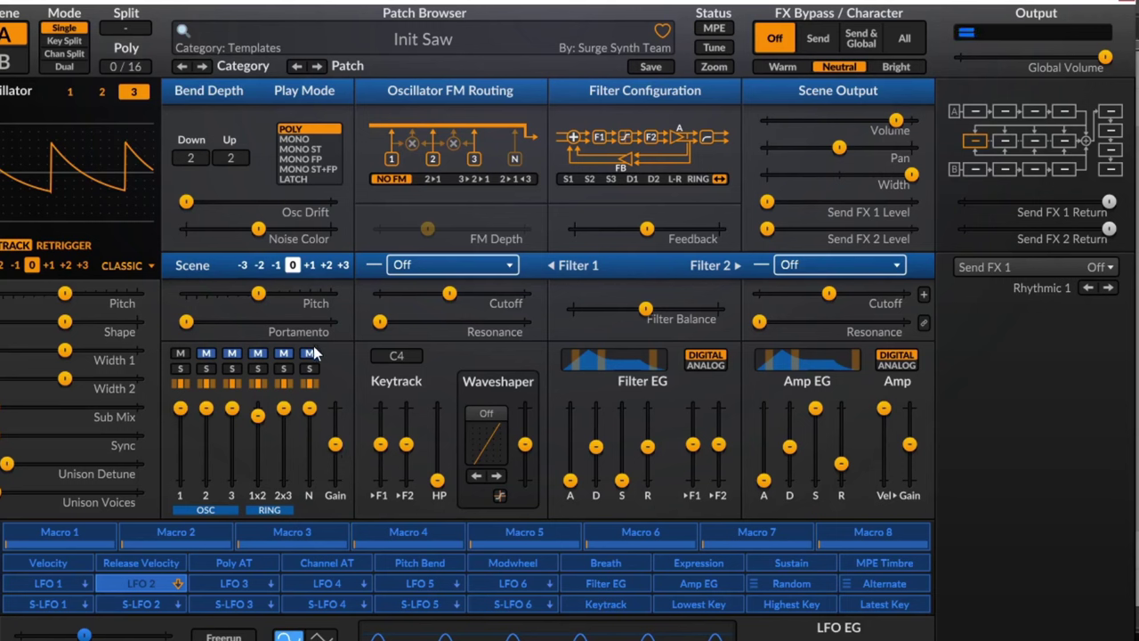
- Unmute the noise generator in the mixer and lower its level to a bit below half
drag(308, 407, 309, 453)
drag(266, 246, 275, 246)
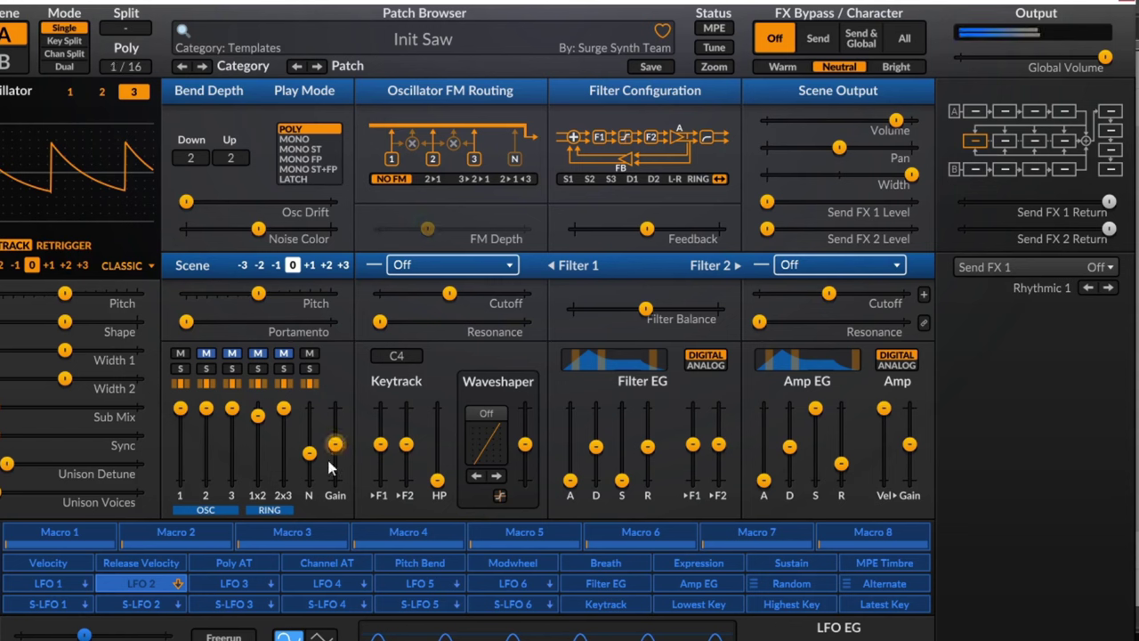
drag(301, 472, 308, 450)
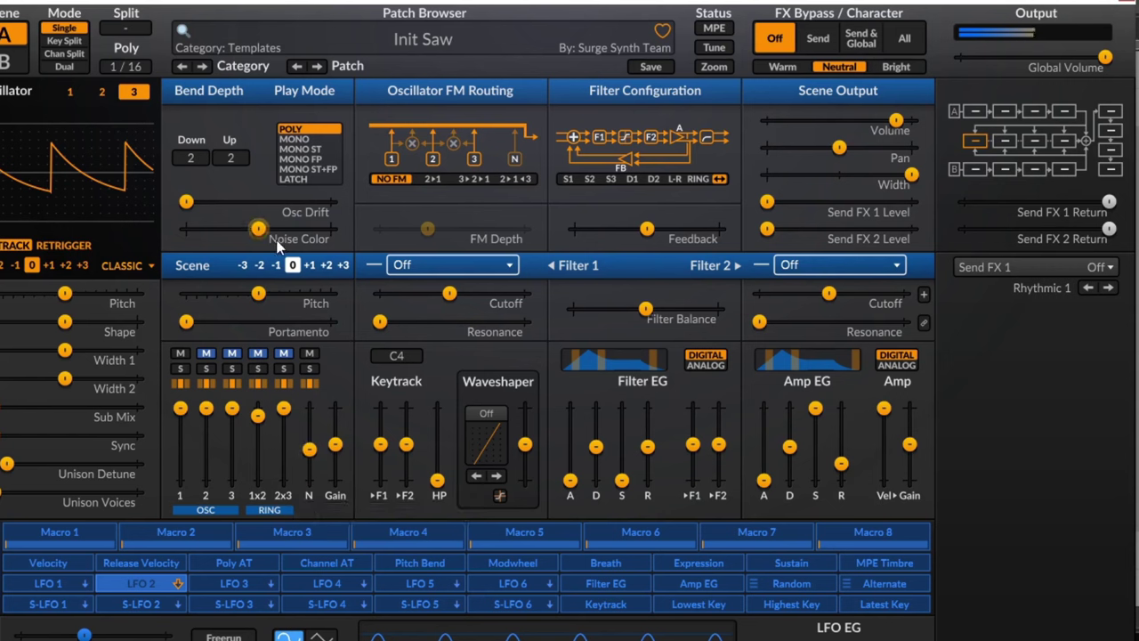
- Raise Noise Color moderately above centre, mute oscillator 1 and bring the noise level up to full
drag(258, 231, 286, 229)
click(179, 352)
drag(309, 449, 308, 408)
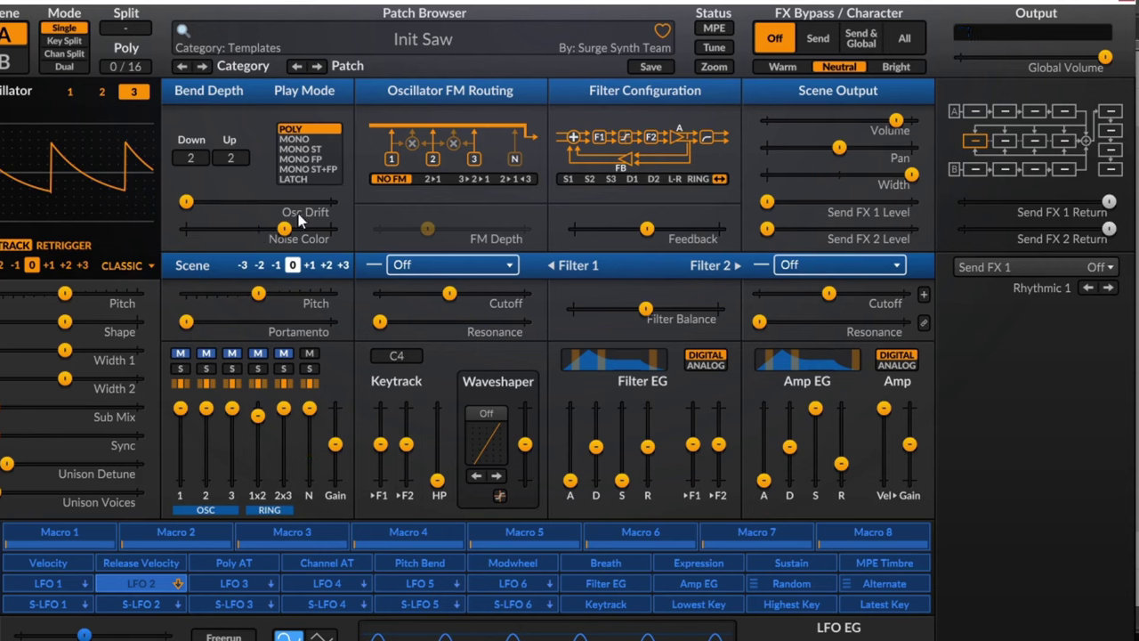
- Lower Noise Color to its minimum
drag(286, 232, 185, 229)
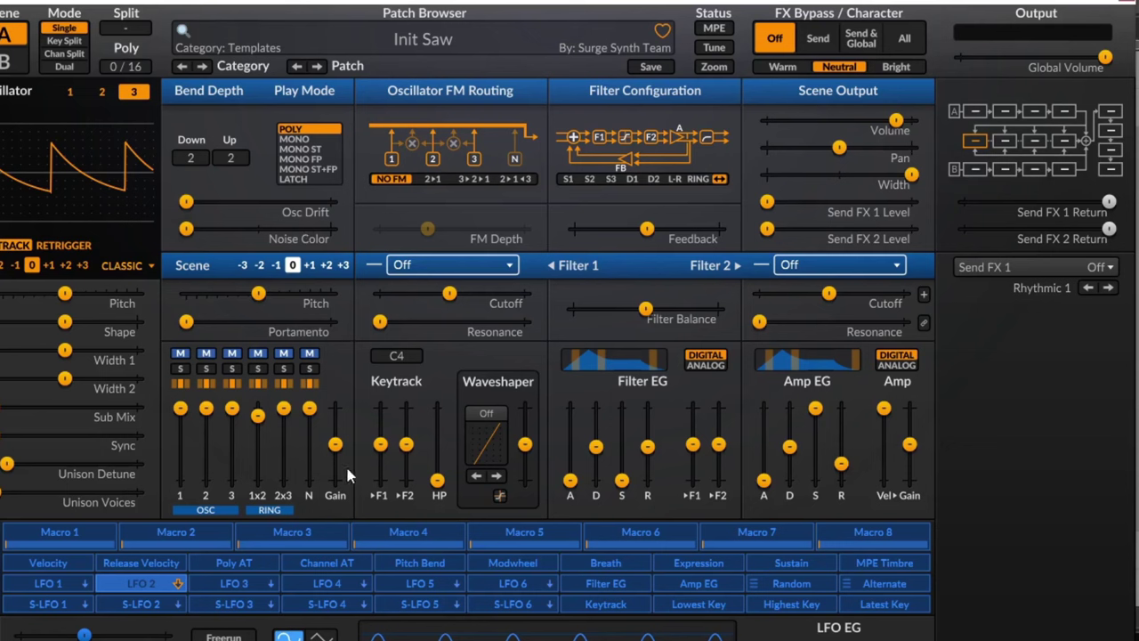
- Unmute oscillators 1 and 2 in the mixer and move its Gain slightly below centre and back up to about centre
drag(330, 453, 330, 462)
click(180, 353)
click(204, 352)
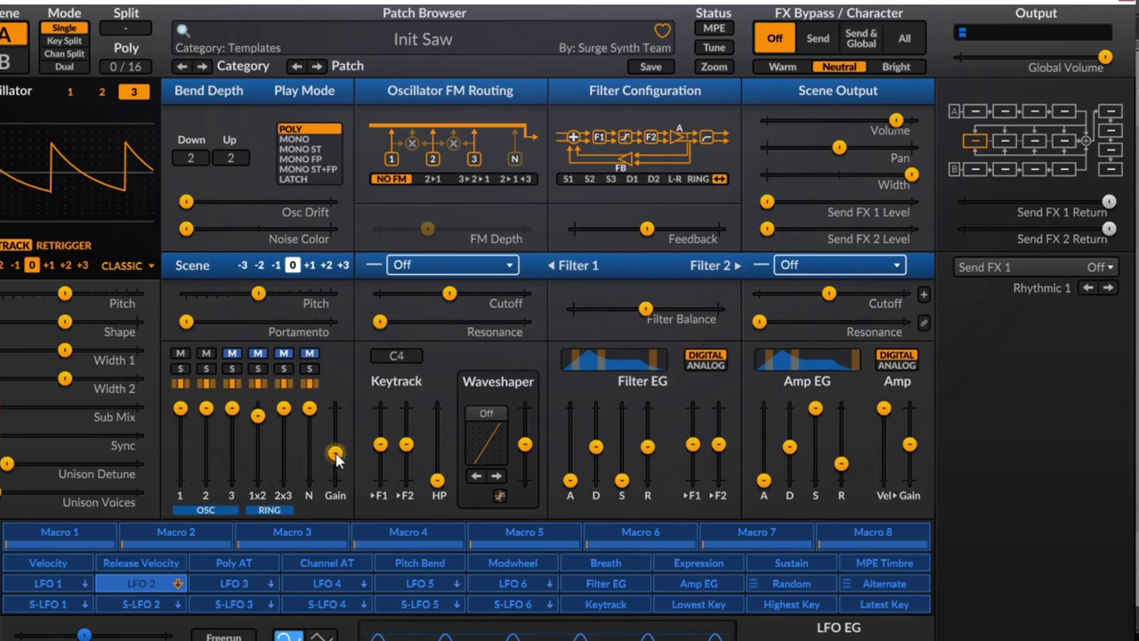
mouse_move(334, 454)
mouse_down()
mouse_move(335, 480)
mouse_move(334, 429)
mouse_move(335, 457)
mouse_up()
drag(335, 454, 335, 440)
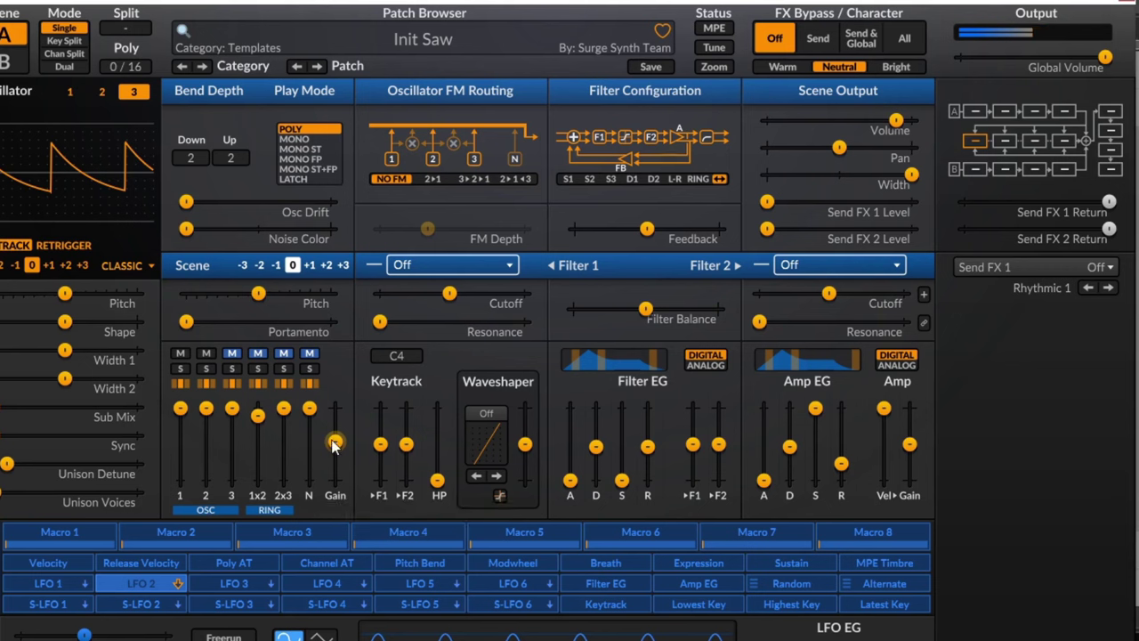
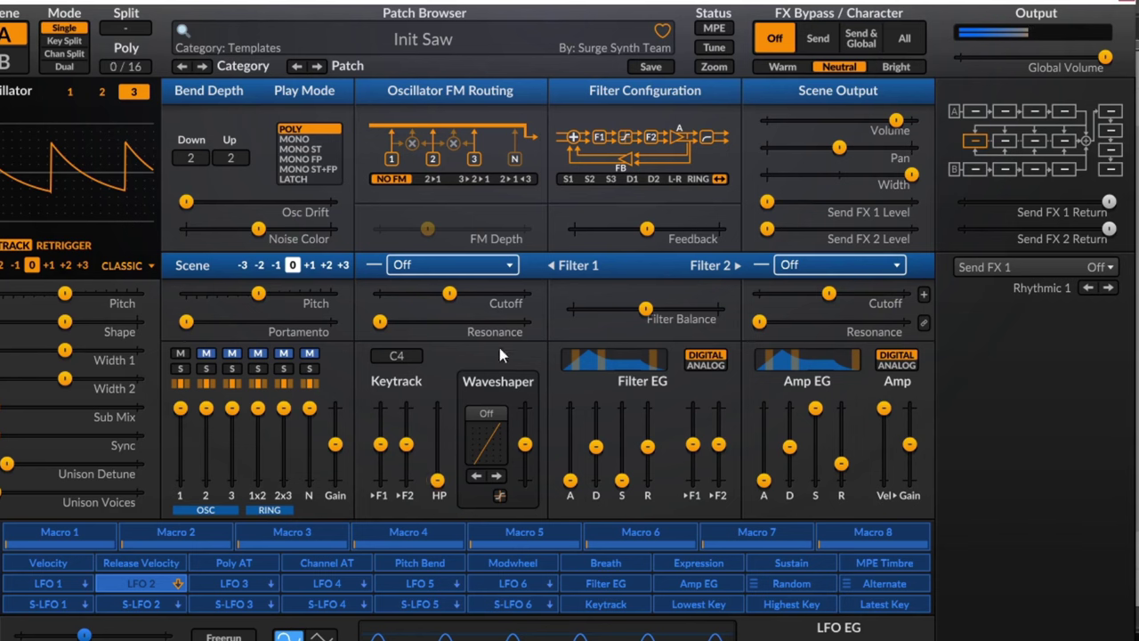
- Look through the available Filter 1 types, disable Filter 1 and enable it again
right_click(459, 265)
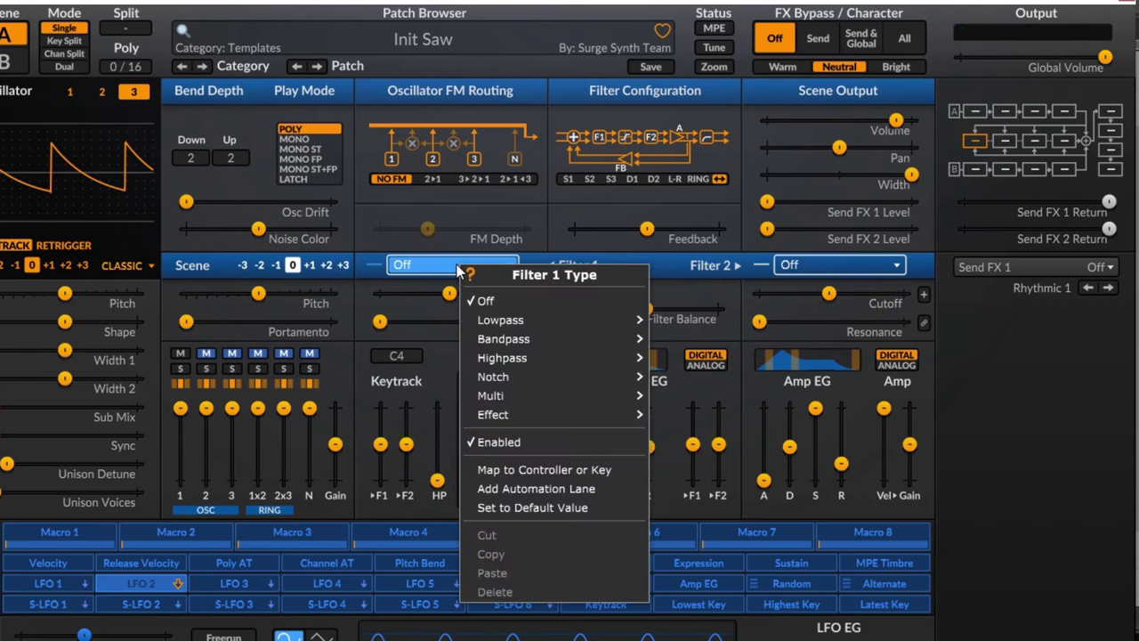
mouse_move(586, 320)
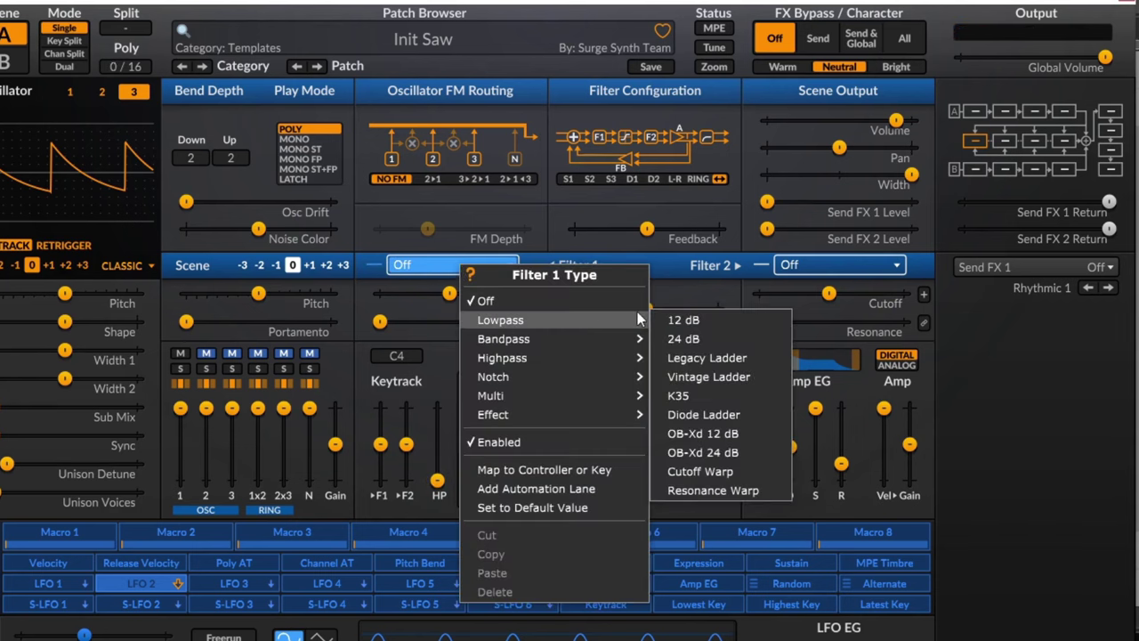
mouse_move(610, 362)
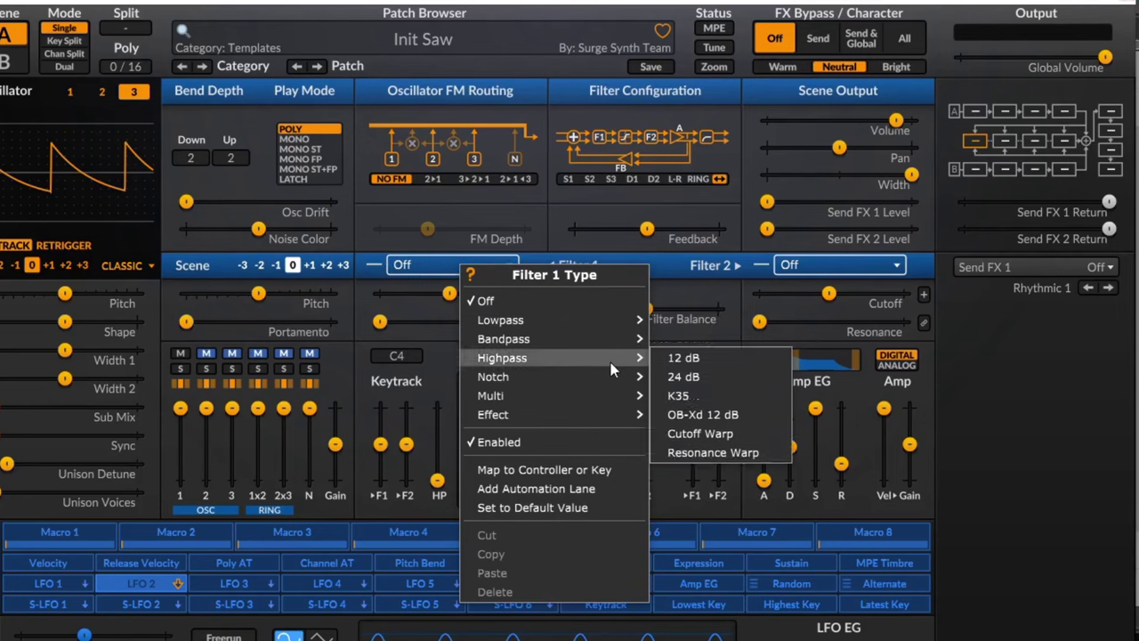
mouse_move(602, 382)
mouse_move(599, 425)
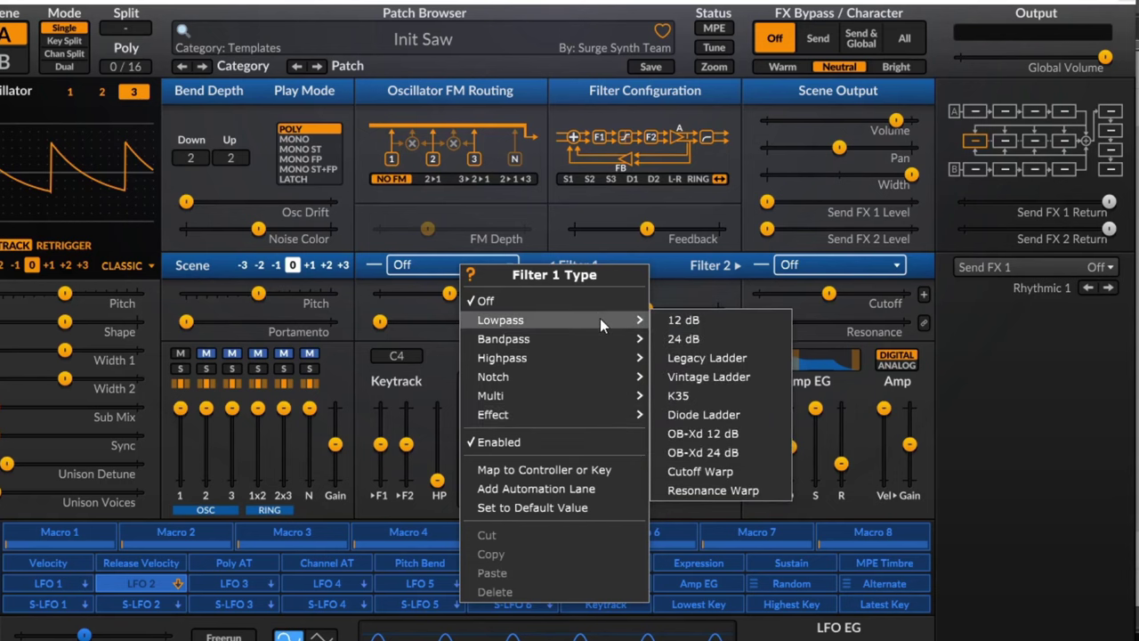
click(518, 446)
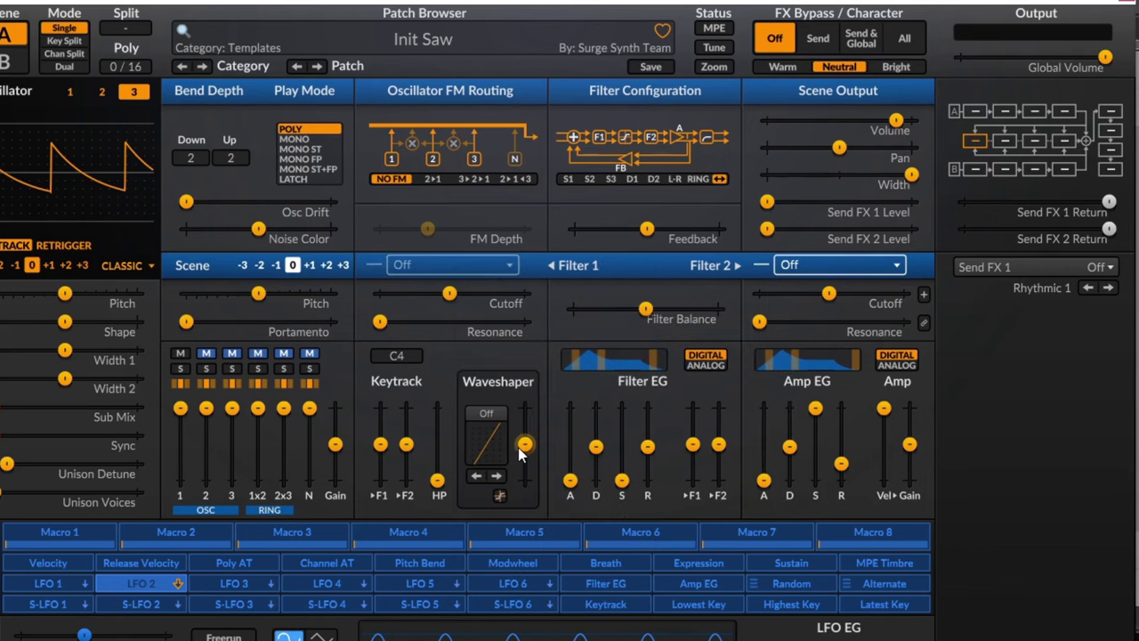
click(466, 275)
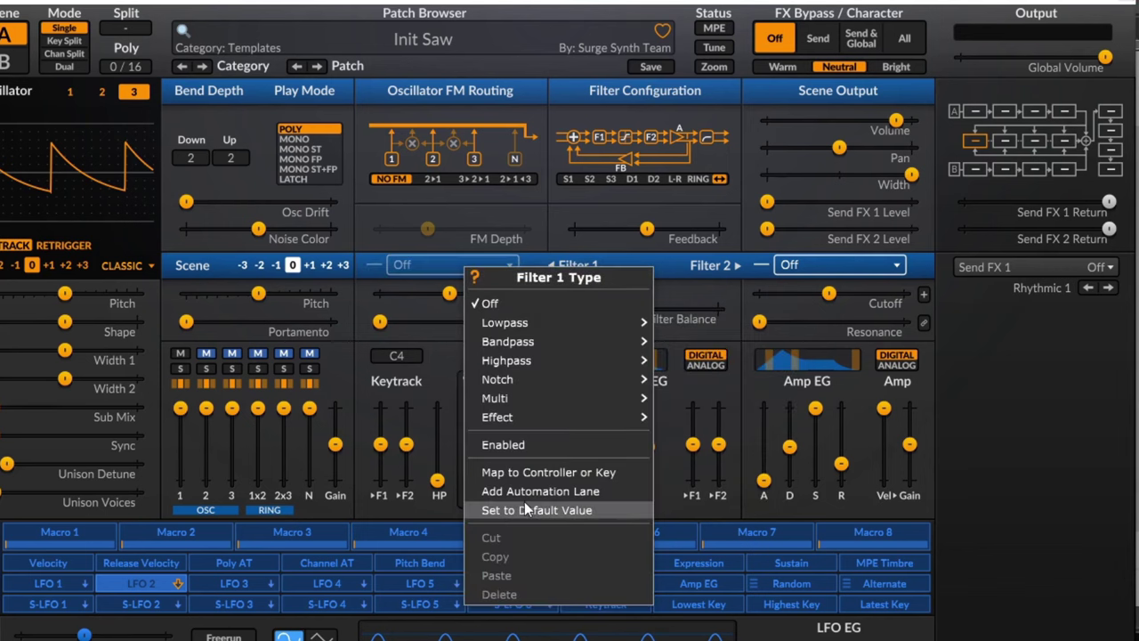
click(516, 446)
- Set Filter 1 to the Vintage Ladder lowpass and lower its cutoff slightly below centre
click(473, 266)
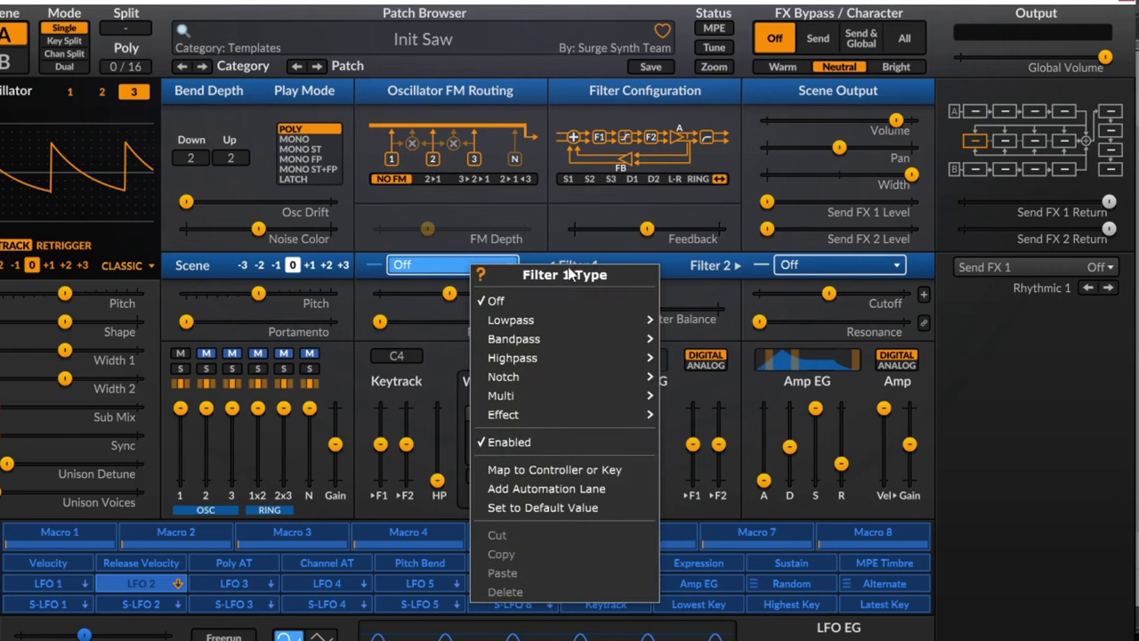
mouse_move(614, 331)
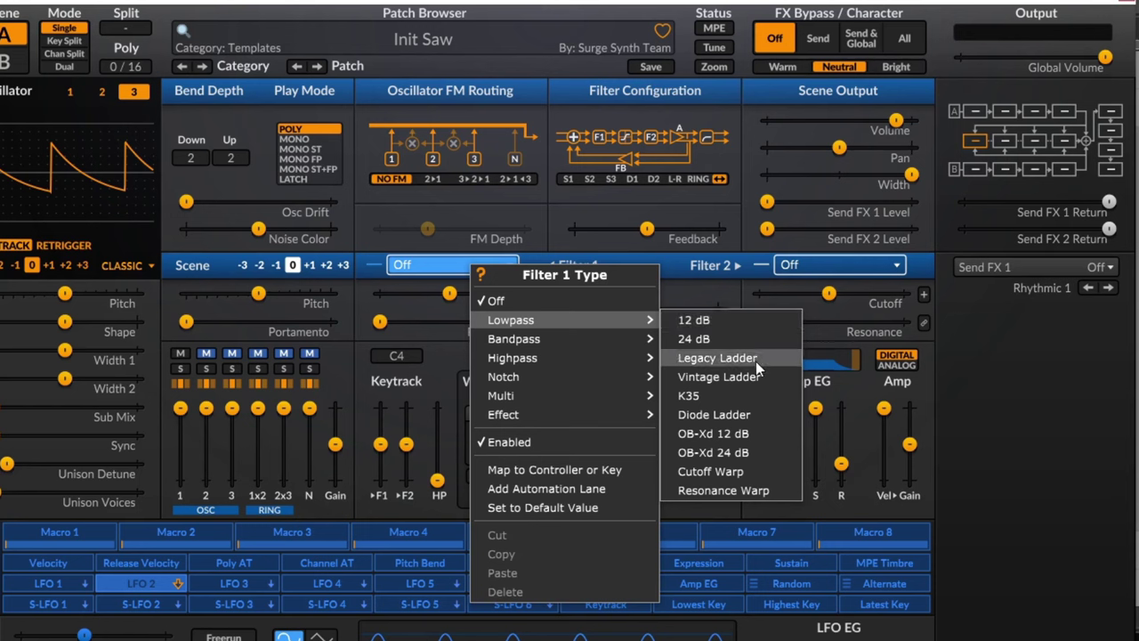
click(719, 377)
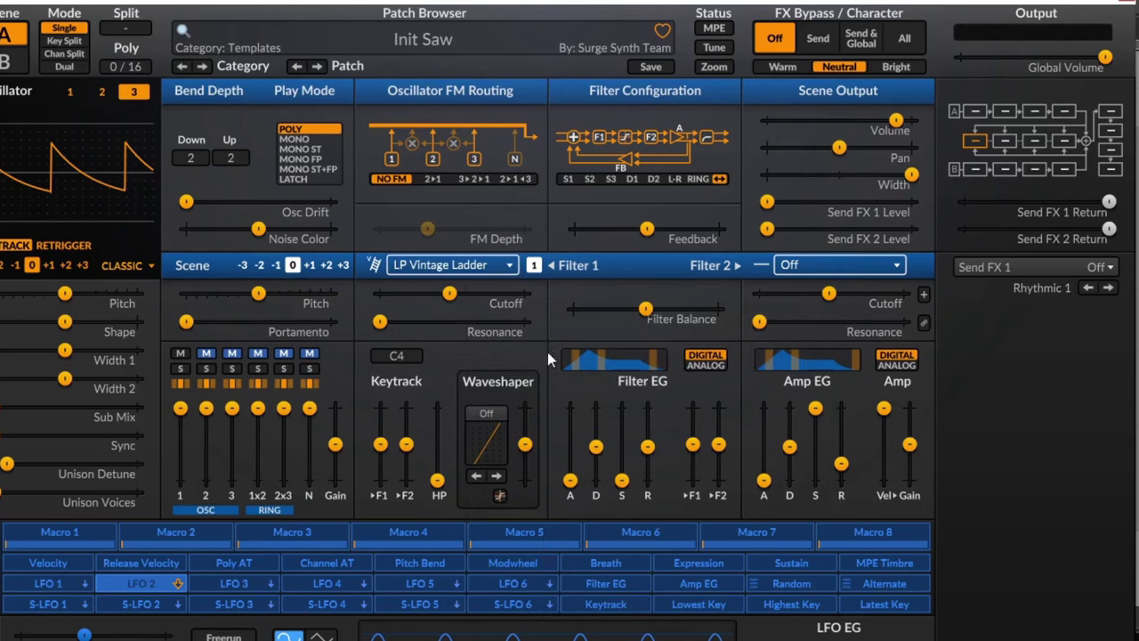
mouse_move(450, 293)
mouse_down()
mouse_move(385, 292)
mouse_move(476, 293)
mouse_move(430, 292)
mouse_move(462, 321)
mouse_move(430, 293)
mouse_move(494, 293)
mouse_move(418, 293)
mouse_move(496, 293)
mouse_move(436, 292)
mouse_up()
- Switch Filter 1 to the K35 lowpass, with its resonance raised and its cutoff back at about centre
right_click(463, 265)
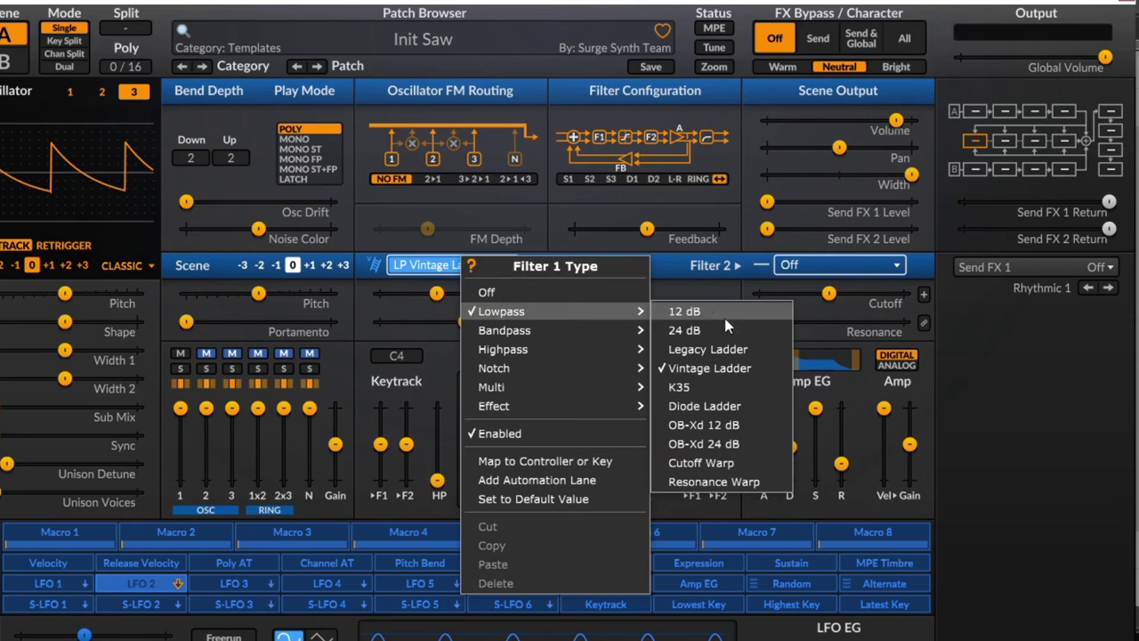
click(676, 387)
mouse_move(436, 293)
mouse_down()
mouse_move(406, 293)
mouse_move(499, 293)
mouse_move(400, 298)
mouse_move(472, 298)
mouse_move(450, 298)
mouse_up()
- Change Filter 1 to the OB-Xd 12 dB lowpass and adjust its cutoff around centre
right_click(455, 264)
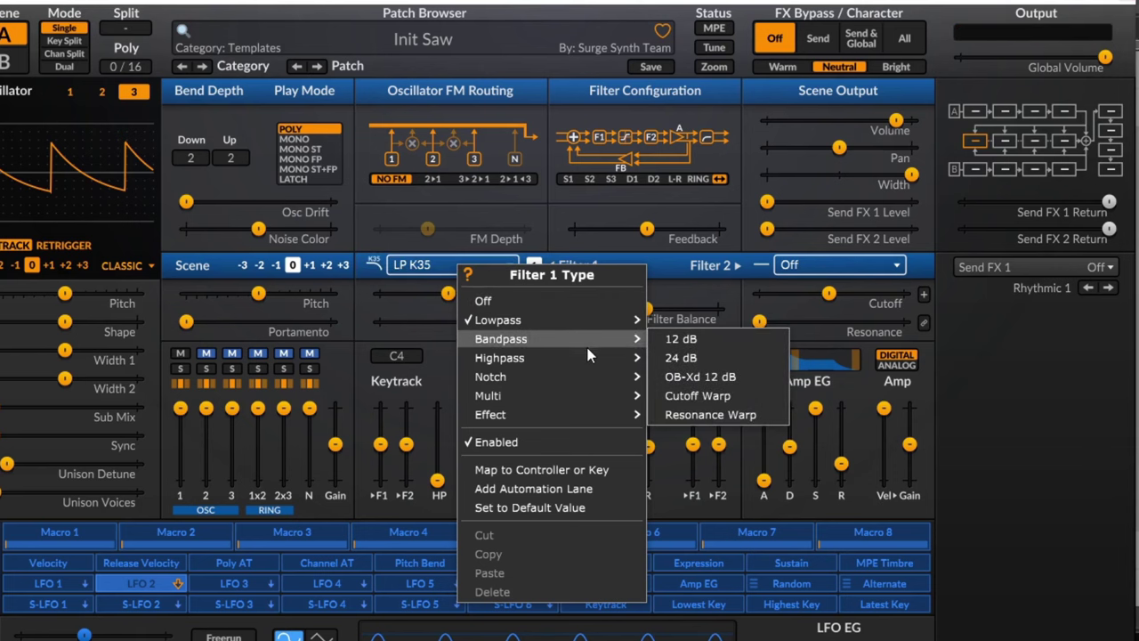
mouse_move(488, 327)
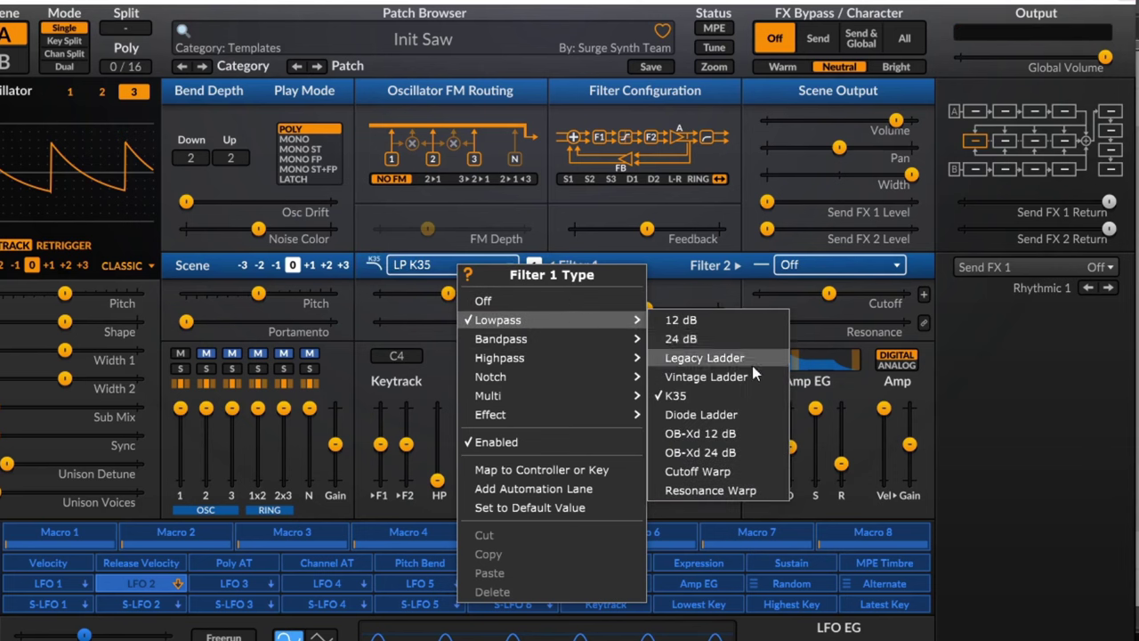
click(747, 433)
mouse_move(445, 296)
mouse_down()
mouse_move(471, 293)
mouse_move(425, 293)
mouse_move(484, 293)
mouse_move(449, 293)
mouse_up()
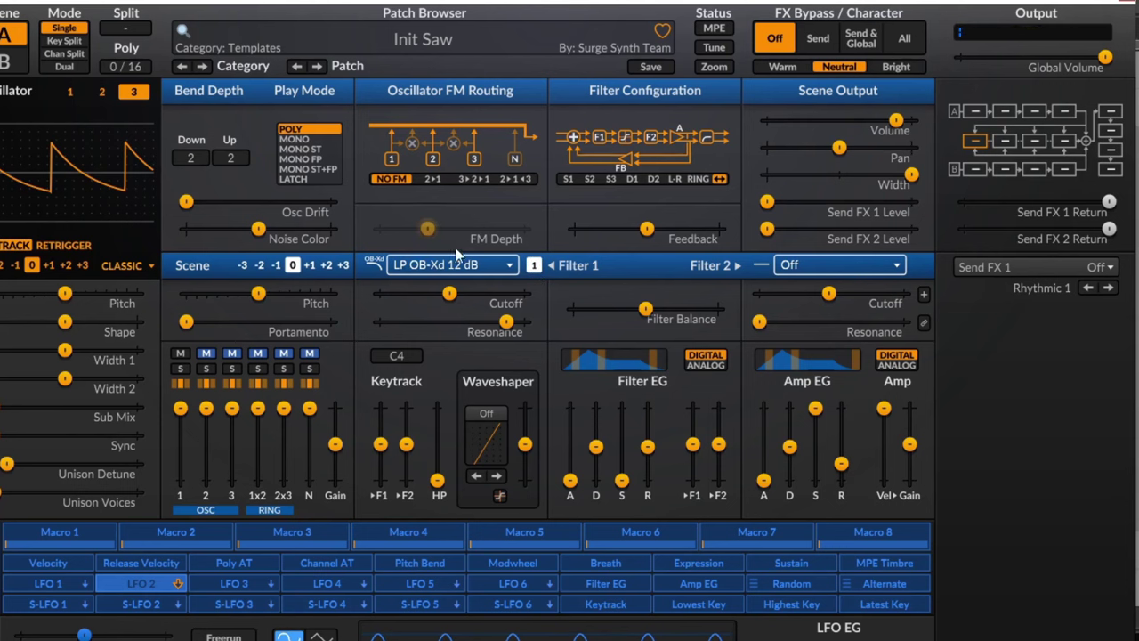
- Set Filter 1's subtype to Pushed and raise the cutoff slightly above centre
right_click(534, 264)
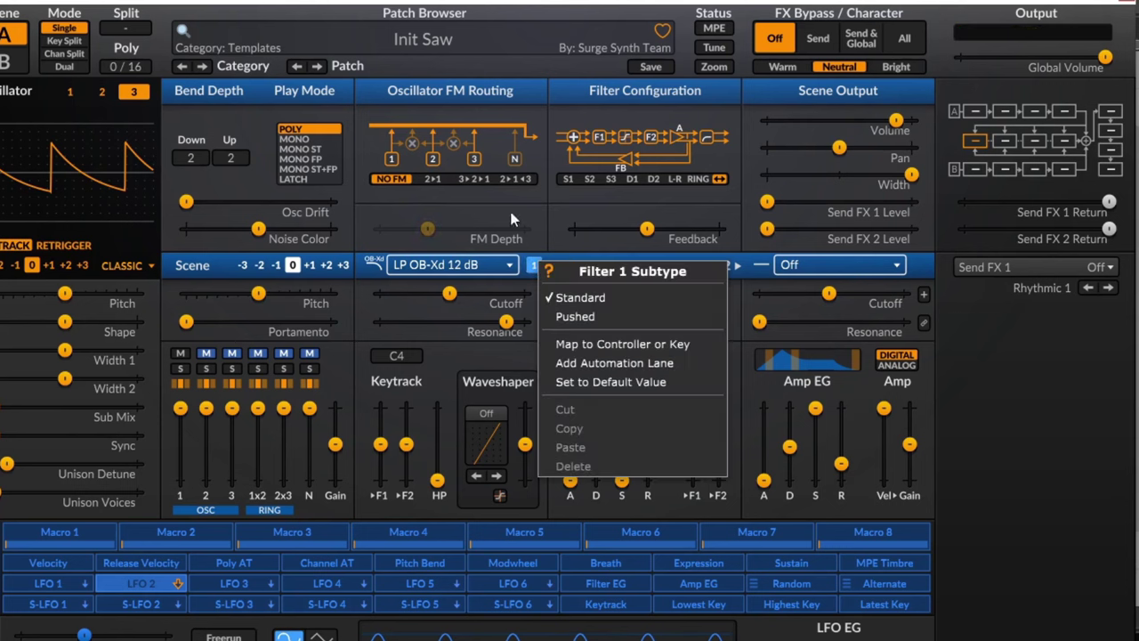
click(596, 318)
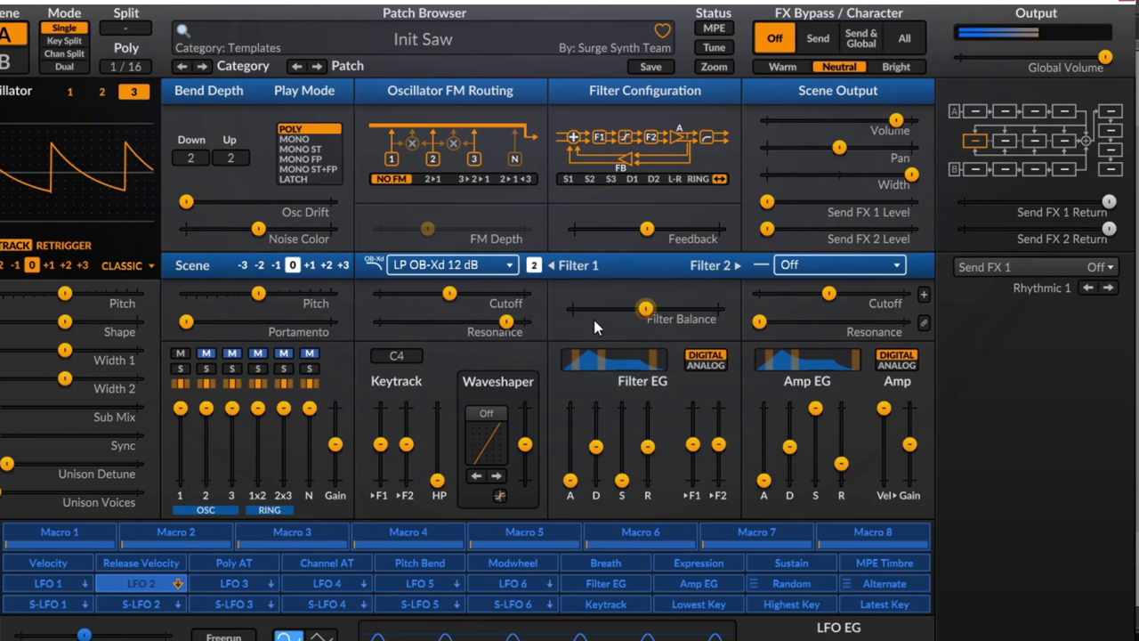
drag(452, 292, 461, 293)
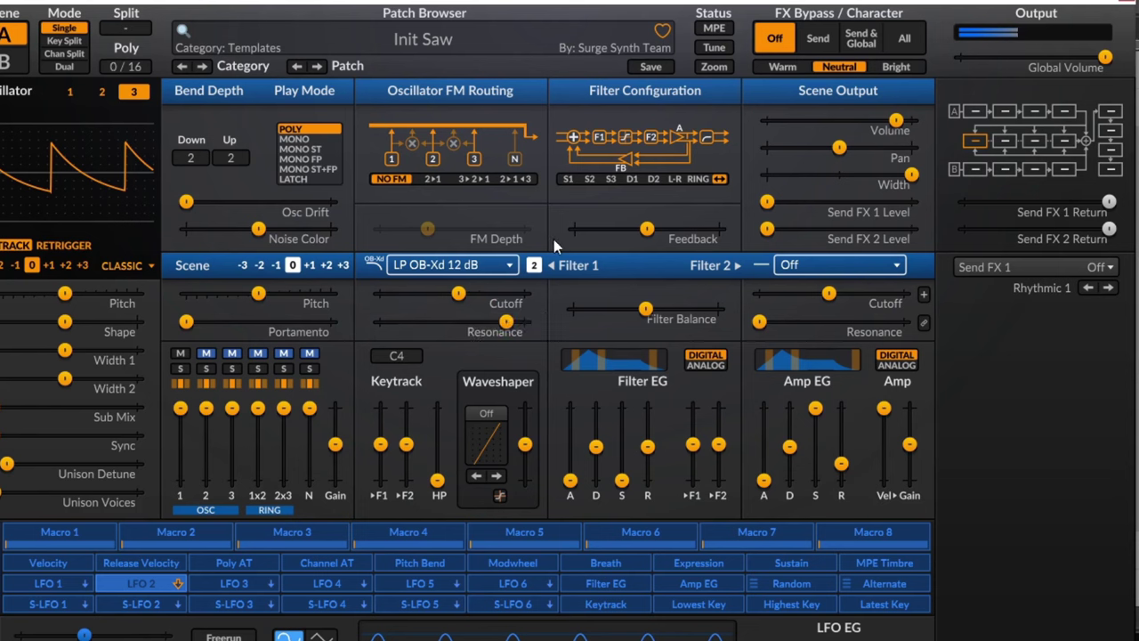
- Switch Filter 1 to the plain 12 dB lowpass with the Driven subtype and raise its cutoff further above centre
right_click(485, 267)
mouse_move(596, 320)
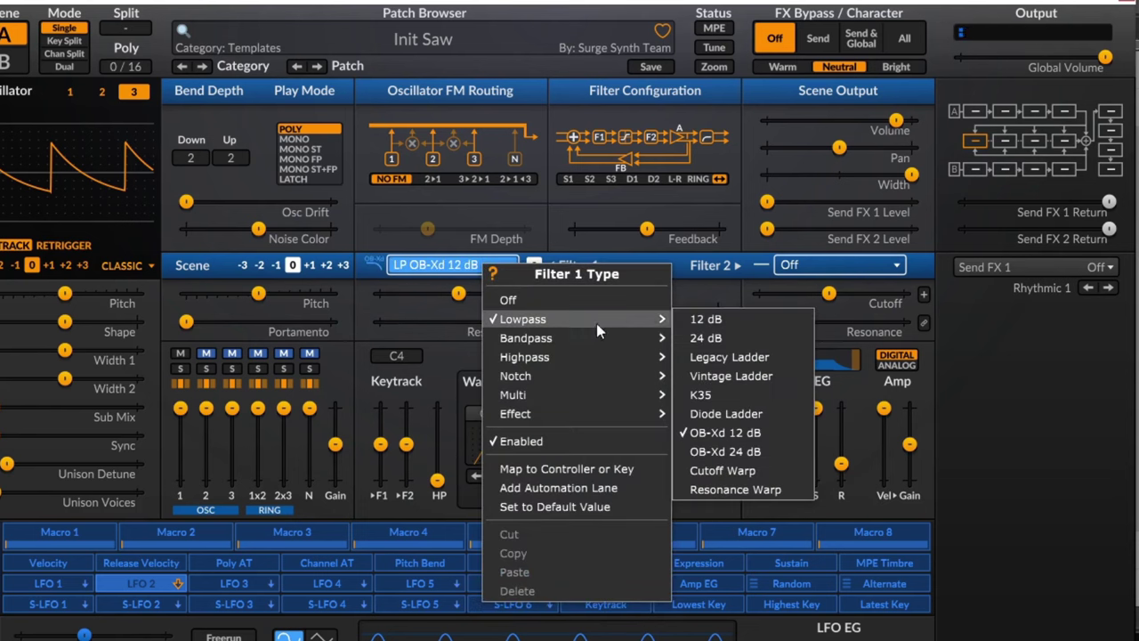
click(724, 319)
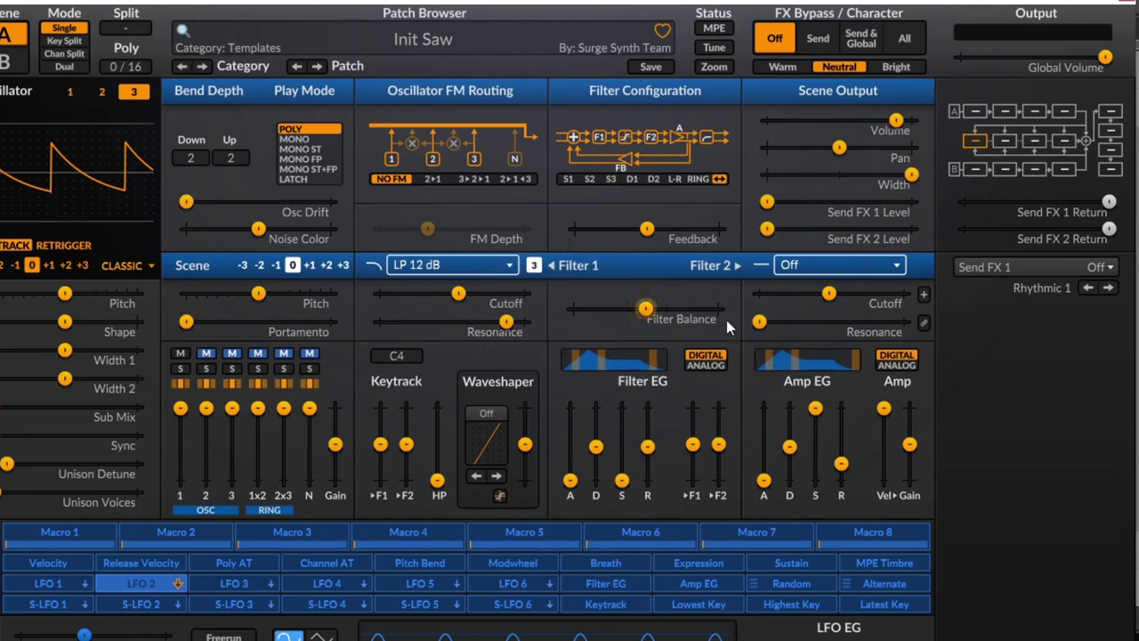
right_click(534, 268)
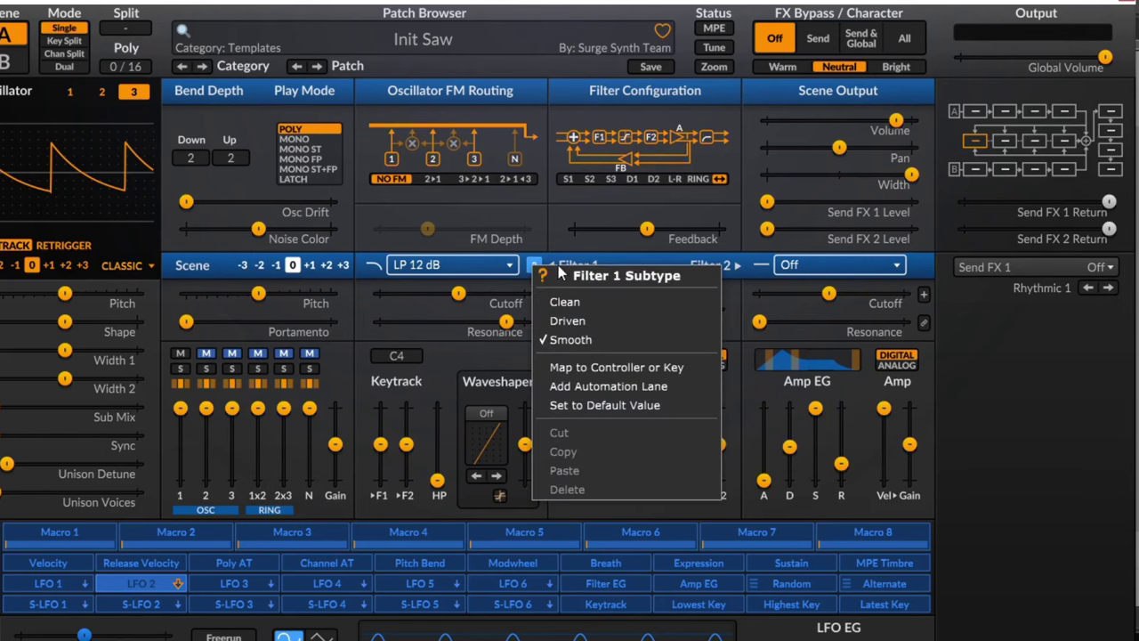
click(582, 320)
drag(458, 293, 478, 292)
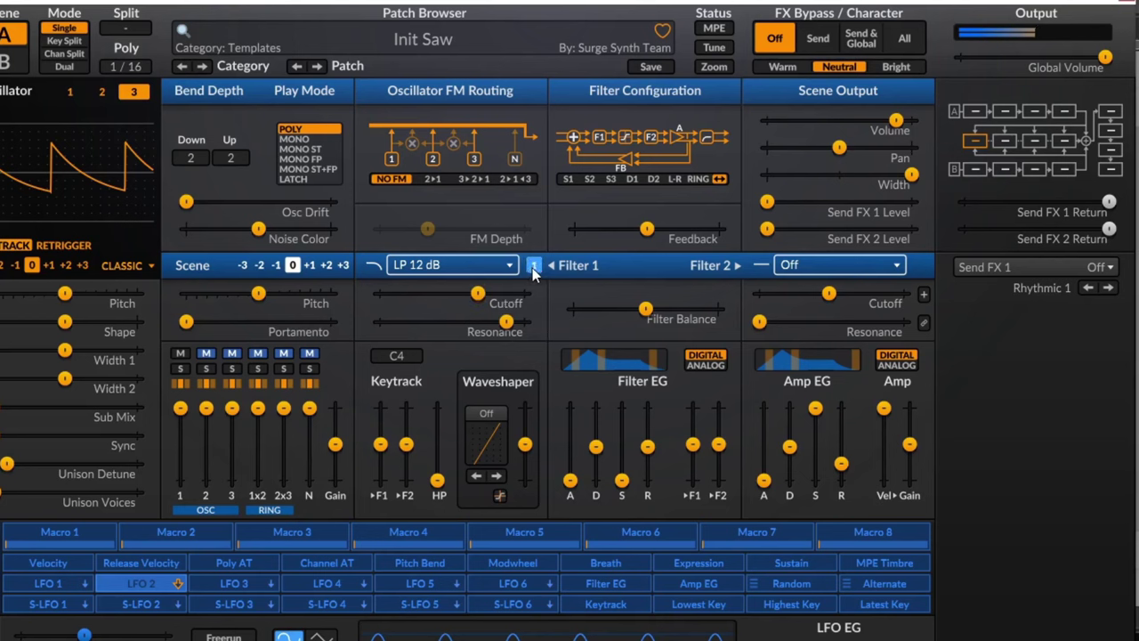
- Change Filter 1 to the Cutoff Warp lowpass with the 2 Stages Soft Clip subtype and bring its cutoff back to centre
click(509, 265)
mouse_move(541, 324)
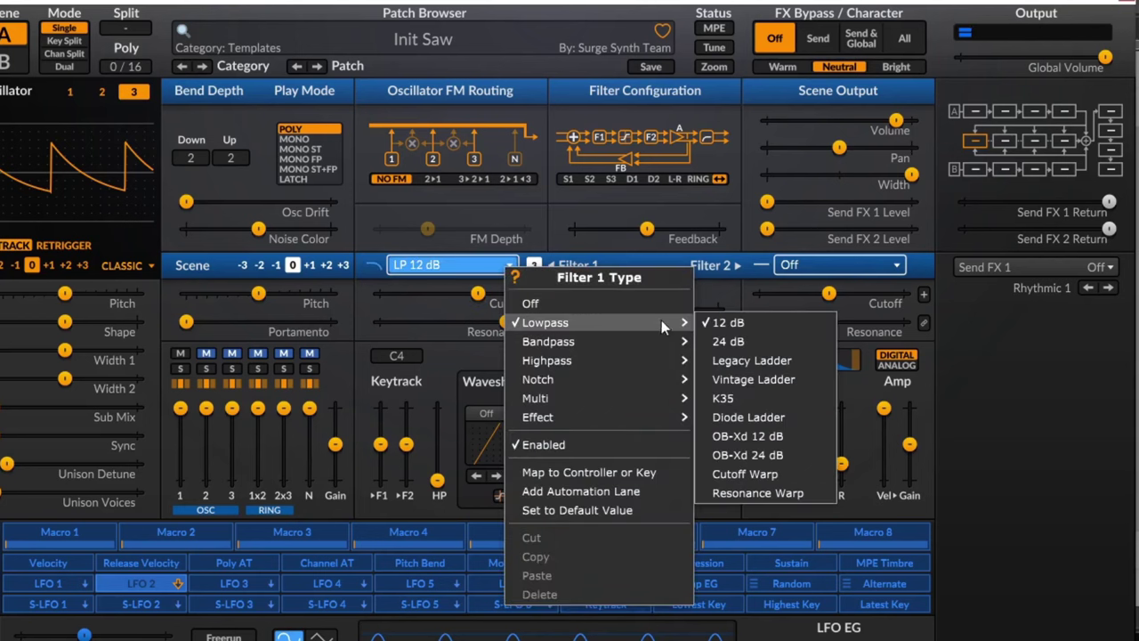
click(787, 473)
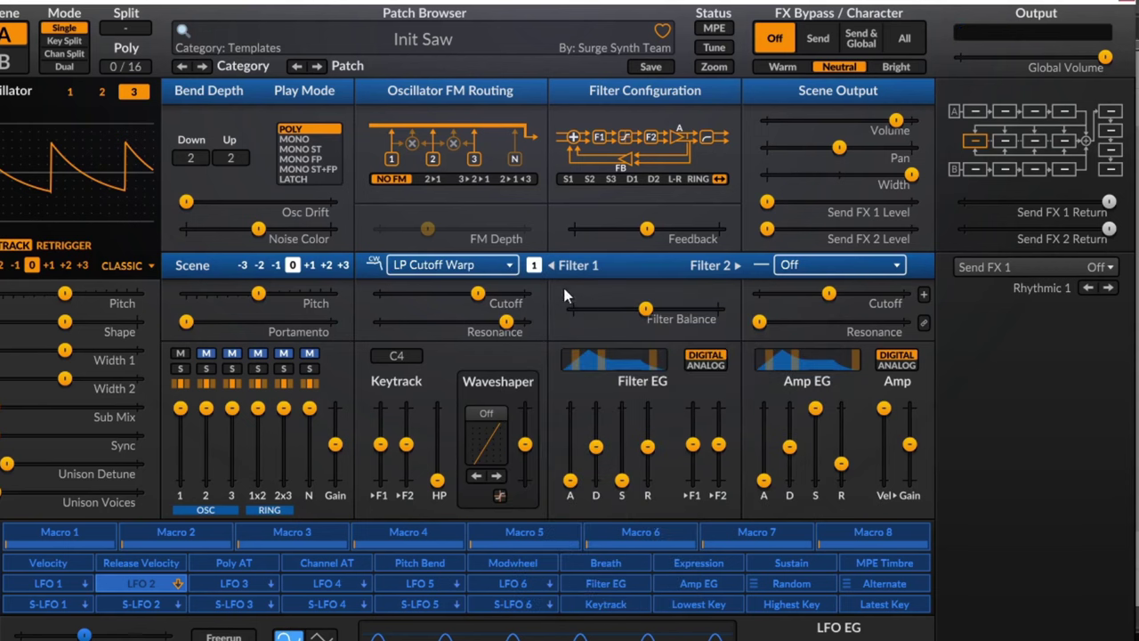
click(533, 266)
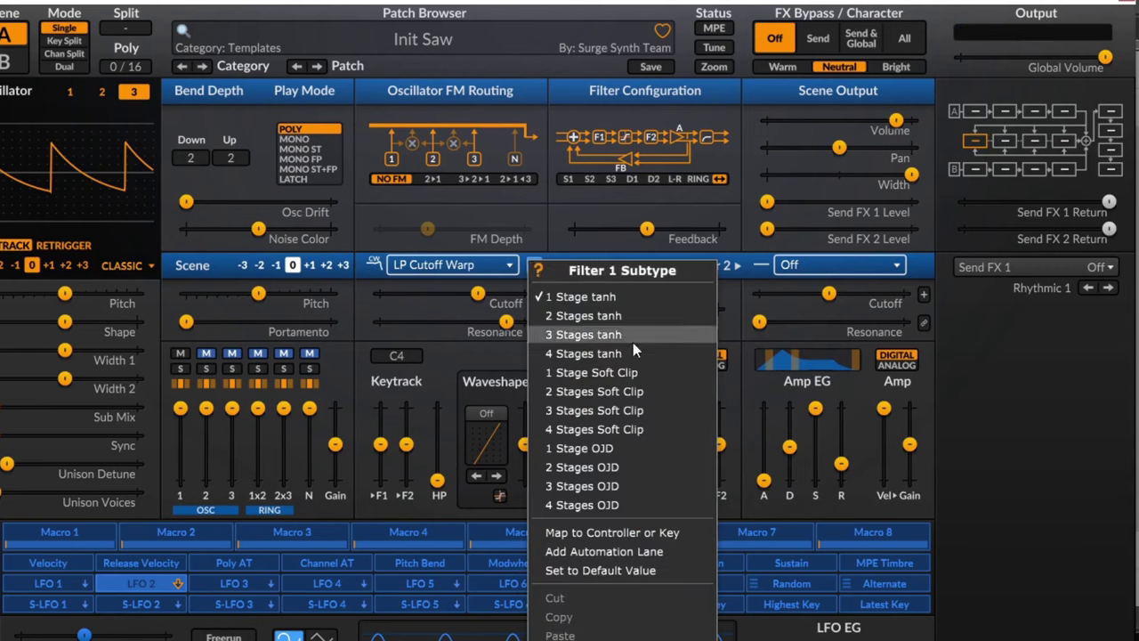
click(632, 390)
drag(478, 292, 449, 293)
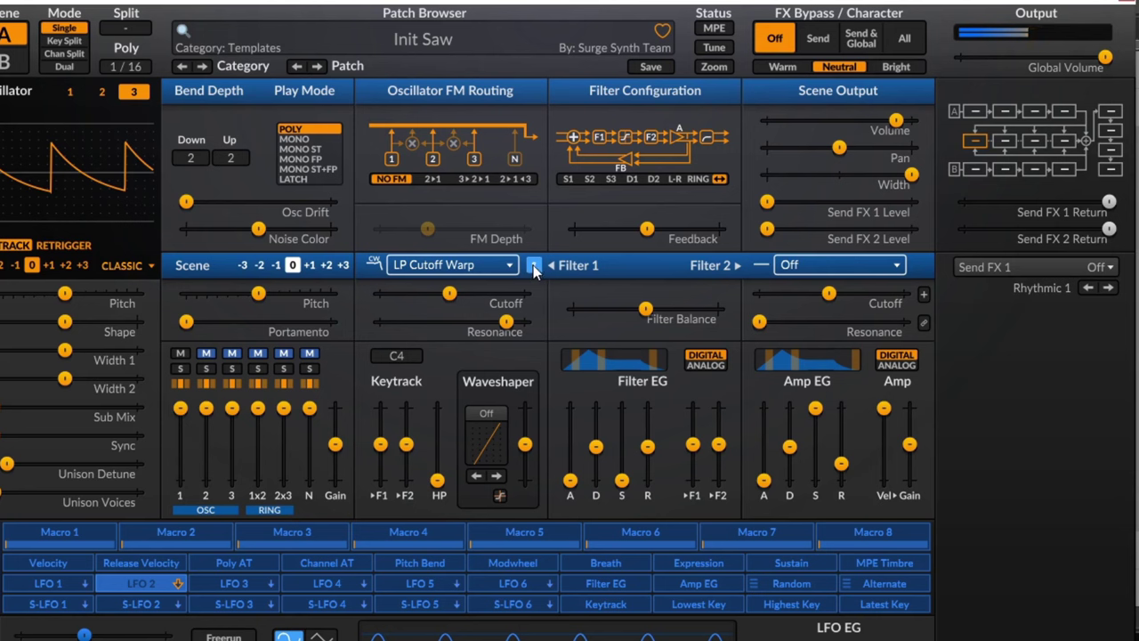
right_click(450, 269)
mouse_move(580, 325)
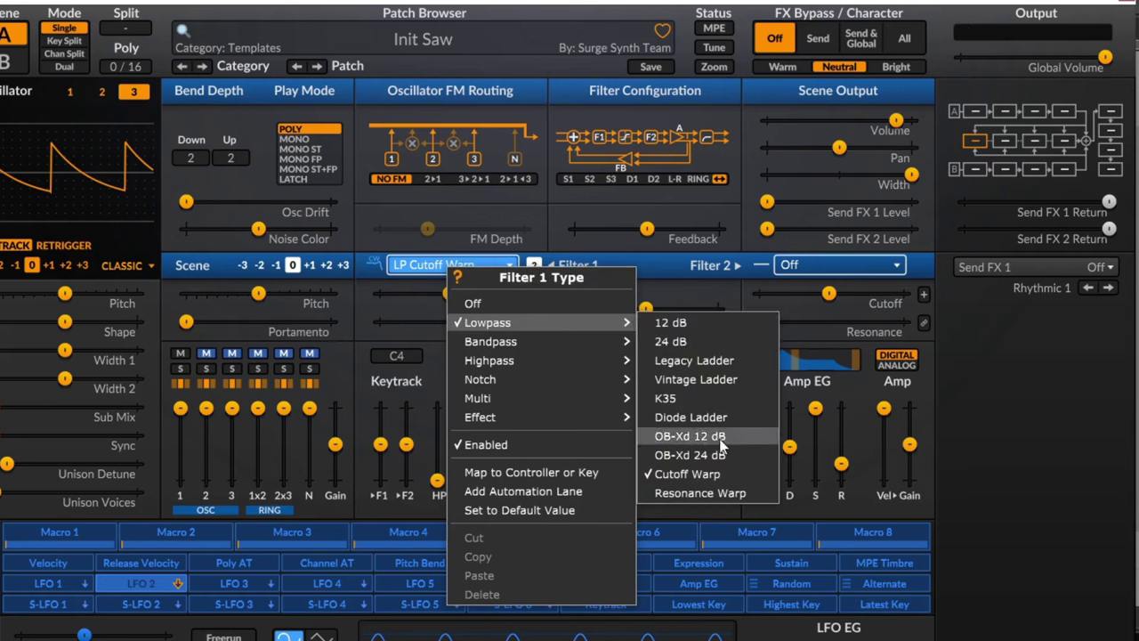
click(536, 256)
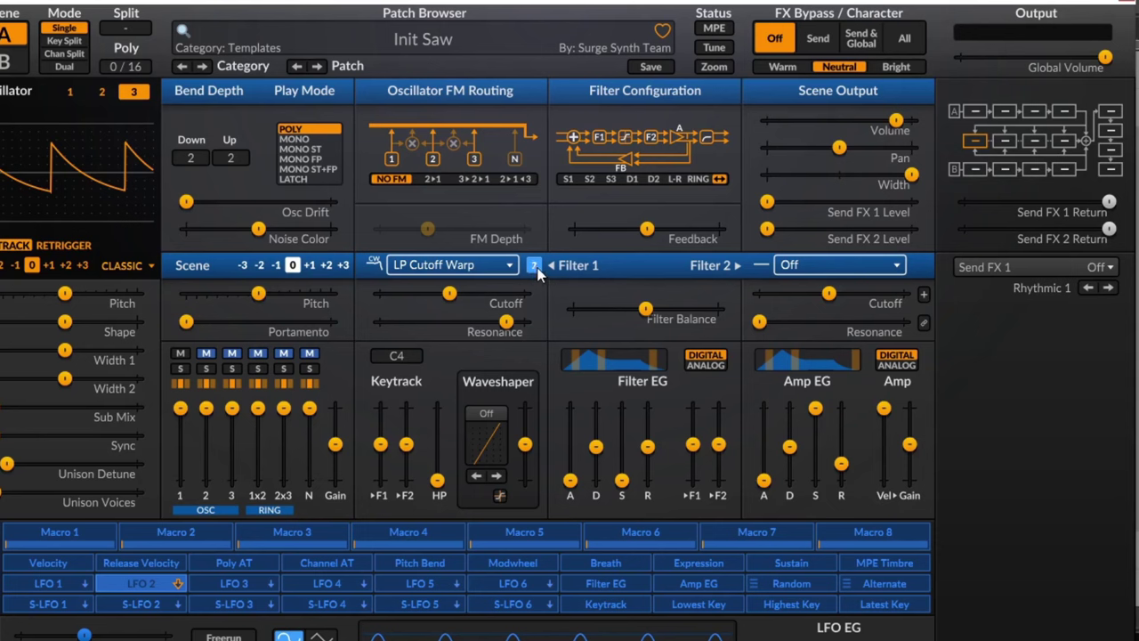
- Set Filter 1 to the Comb + effect type
right_click(485, 267)
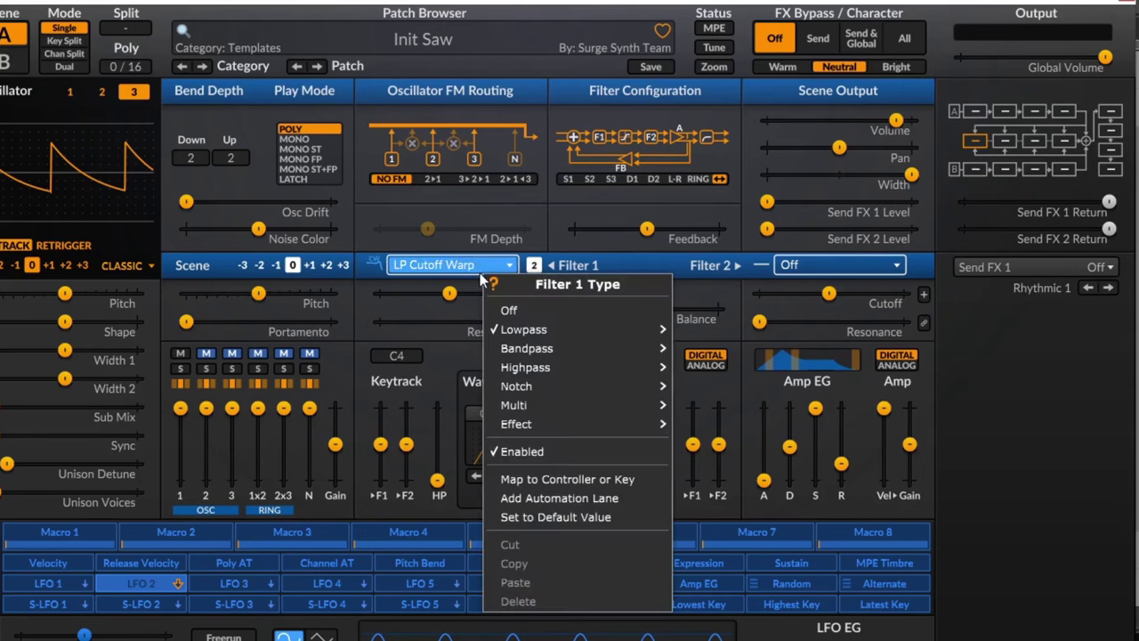
mouse_move(659, 372)
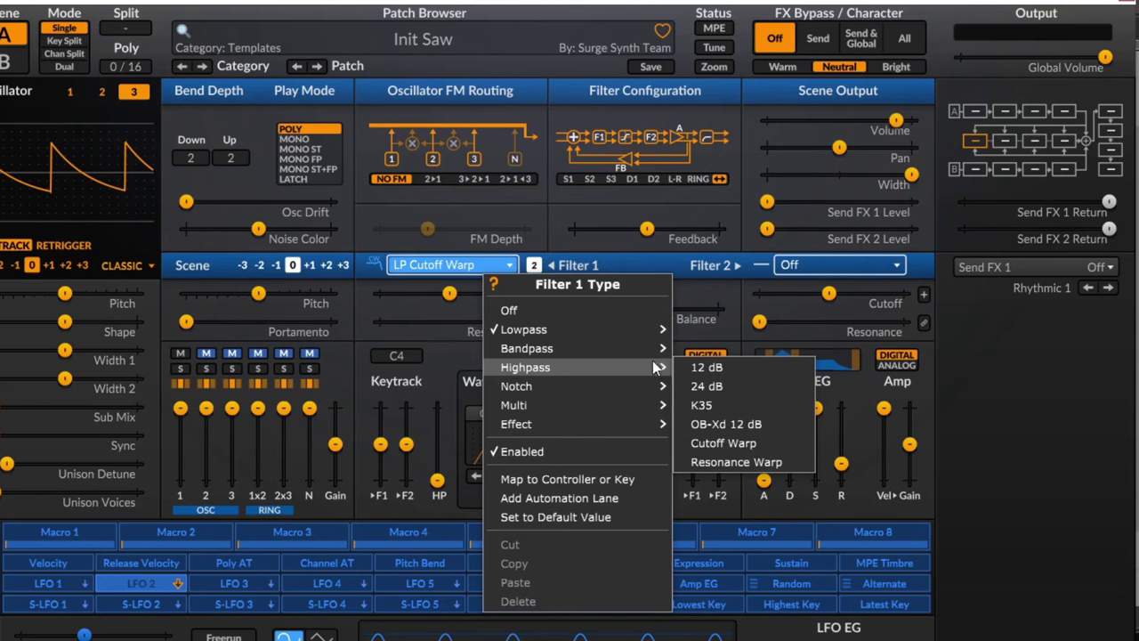
mouse_move(662, 329)
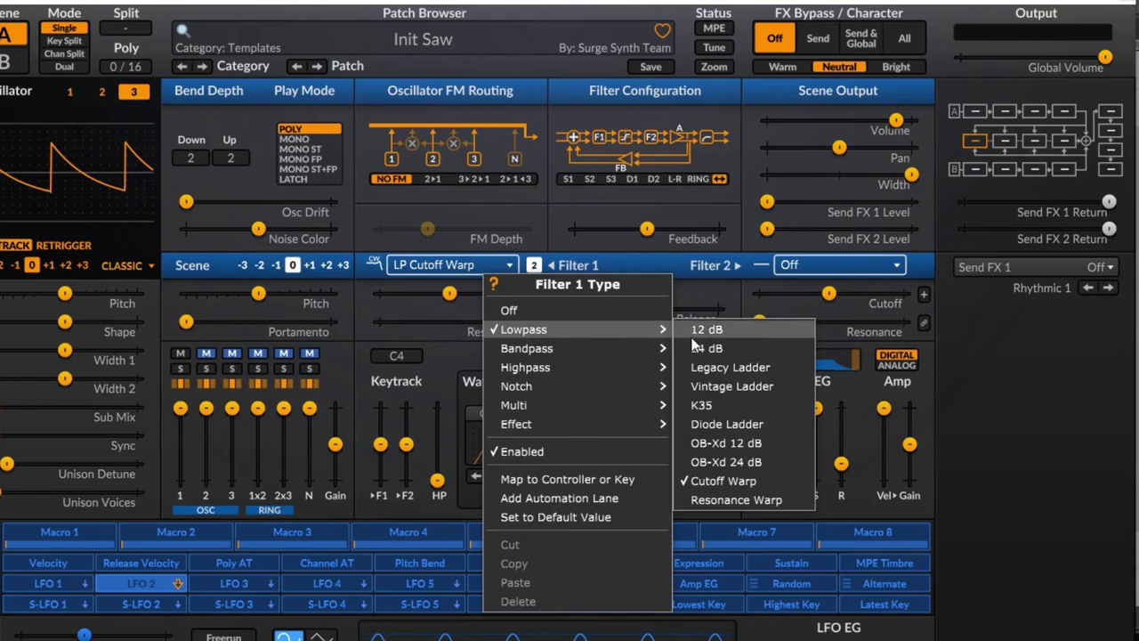
mouse_move(658, 426)
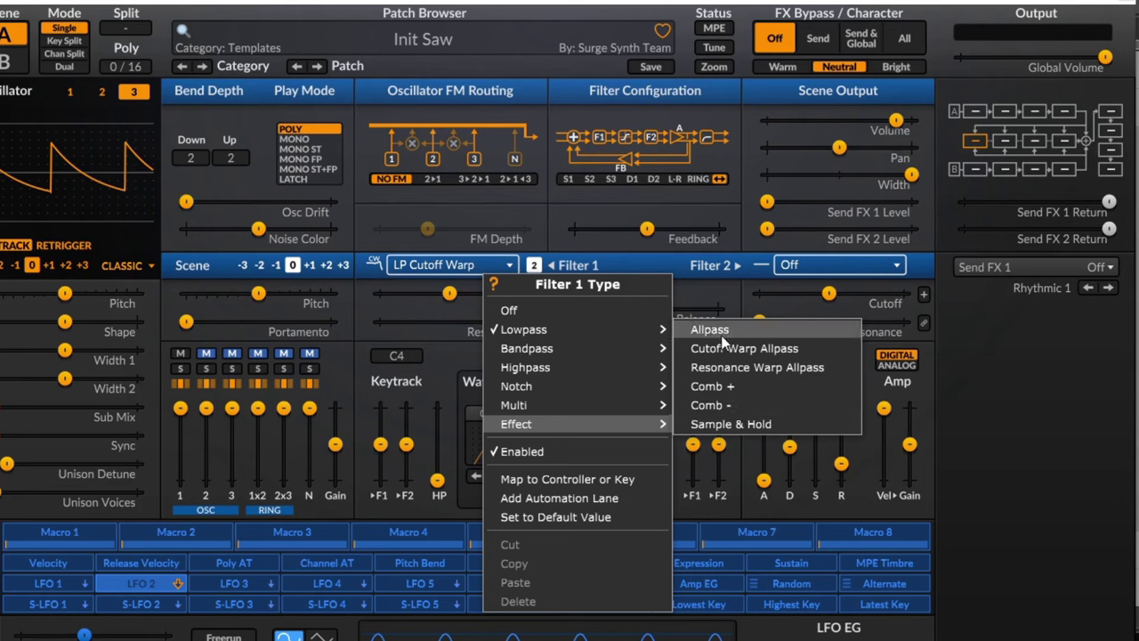
click(759, 384)
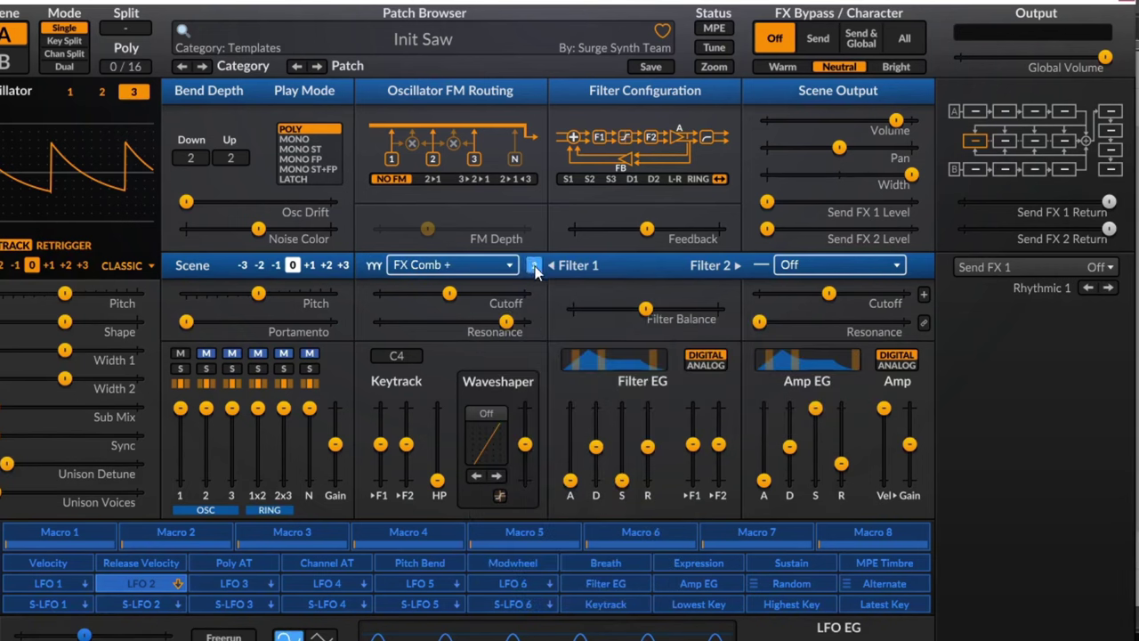
- Sweep the cutoff of Filter 1's Comb + effect and raise it above centre
right_click(534, 266)
click(419, 300)
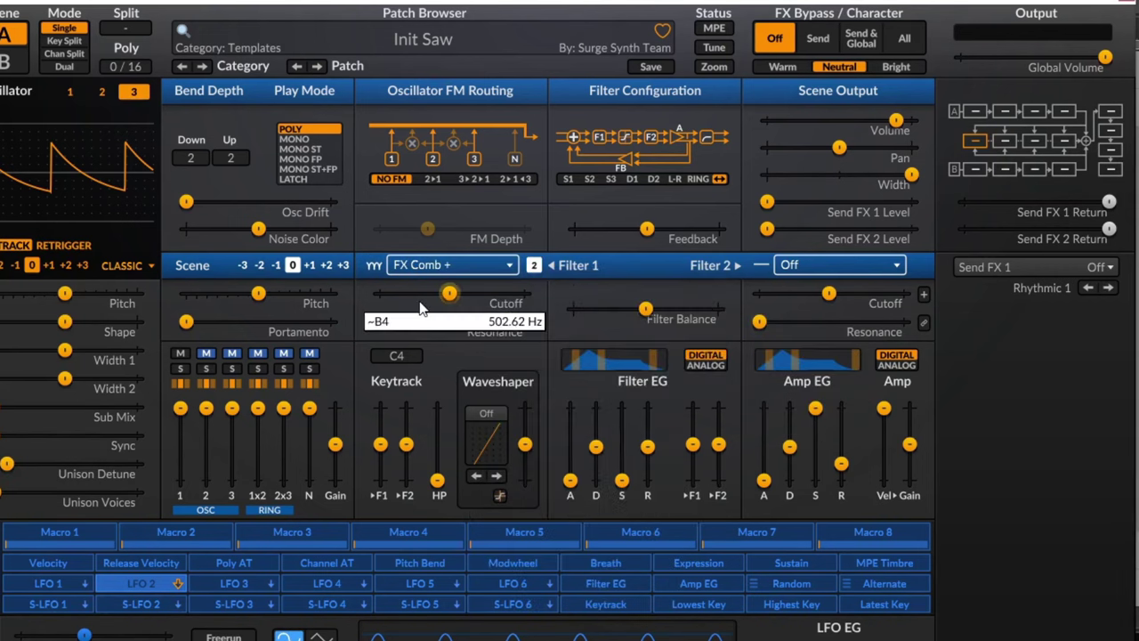
drag(449, 293, 438, 321)
mouse_move(488, 293)
mouse_down()
mouse_move(451, 297)
mouse_move(459, 322)
mouse_move(488, 321)
mouse_move(419, 293)
mouse_move(476, 292)
mouse_up()
- Switch Filter 1 to the Sample & Hold effect type and set its cutoff slightly above centre
click(475, 264)
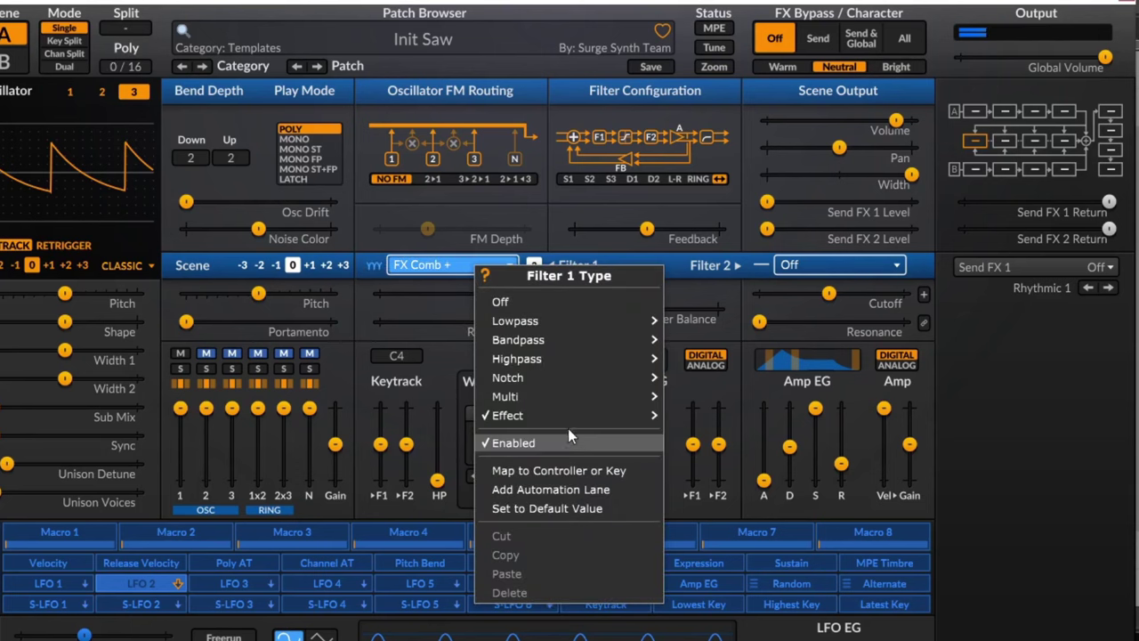
mouse_move(604, 412)
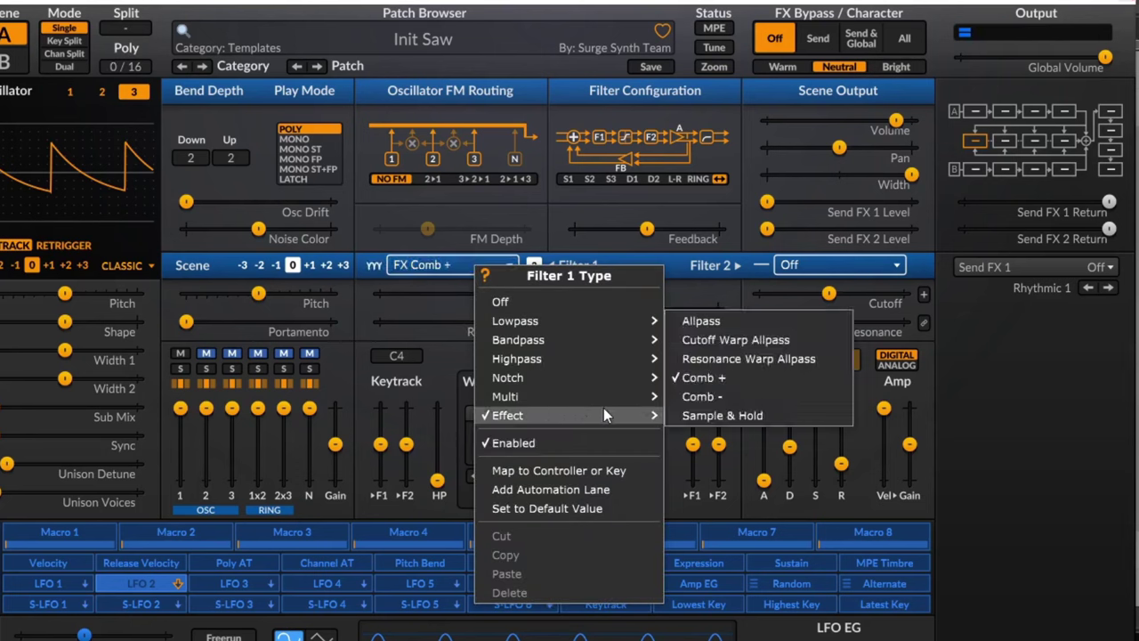
click(738, 415)
mouse_move(474, 293)
mouse_down()
mouse_move(405, 292)
mouse_move(469, 293)
mouse_up()
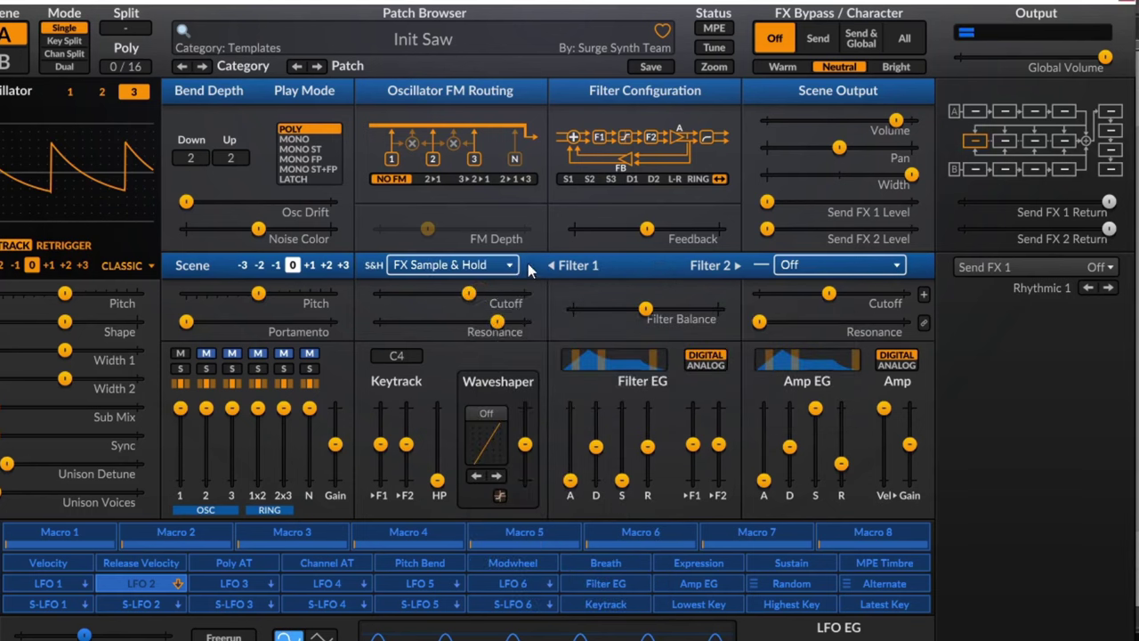
- Switch Filter 1 to the Multi Tri-pole type, sweep its cutoff down and up, and leave cutoff and resonance high
right_click(491, 270)
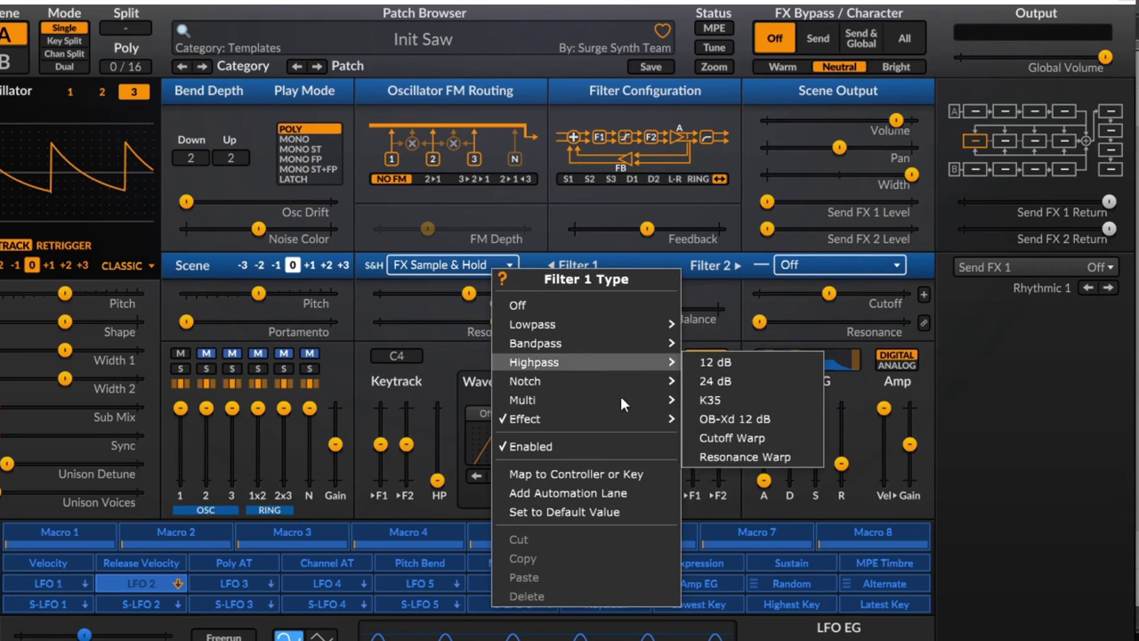
mouse_move(666, 405)
click(747, 407)
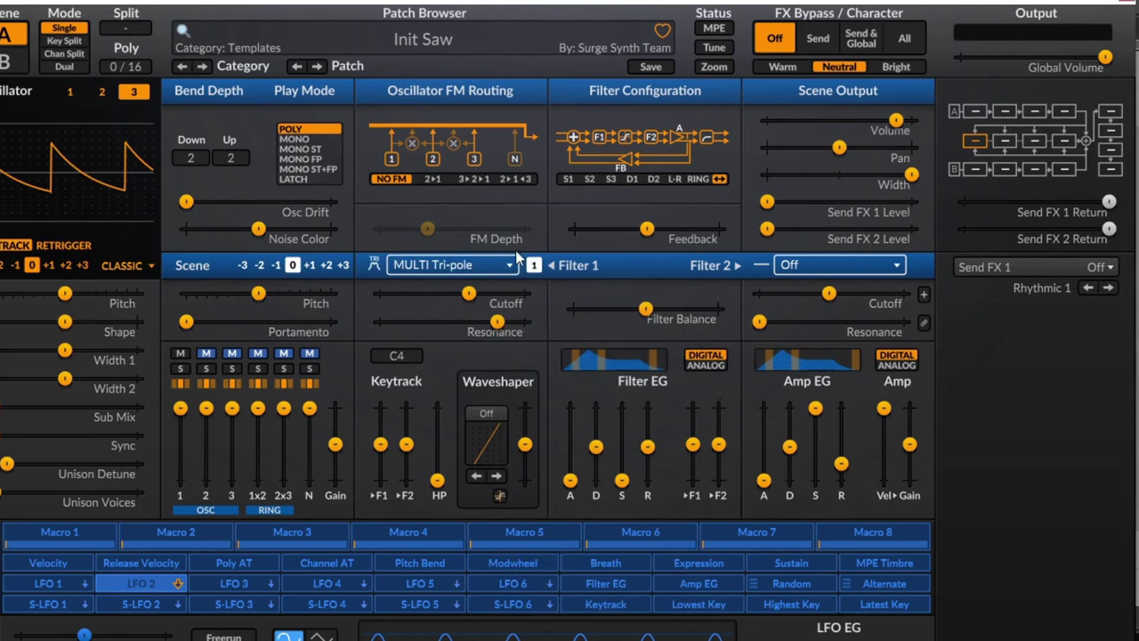
drag(468, 292, 442, 293)
drag(463, 293, 509, 293)
- Set Filter 1's subtype to Low -> High -> Low, Third and lower the cutoff to slightly above centre
right_click(534, 265)
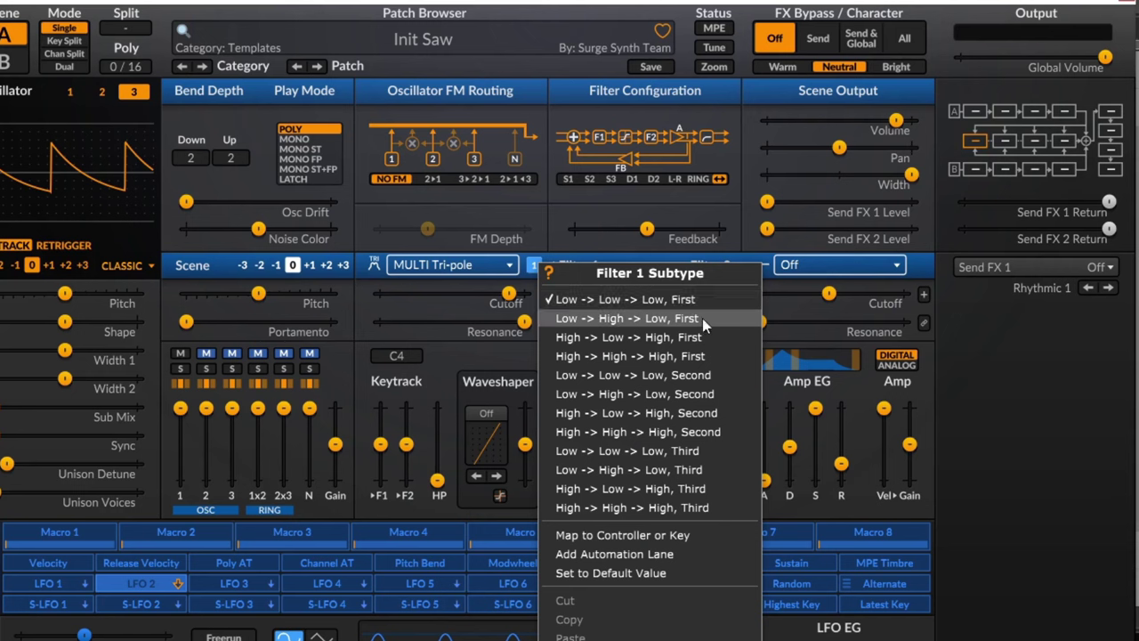
click(639, 469)
drag(508, 293, 473, 293)
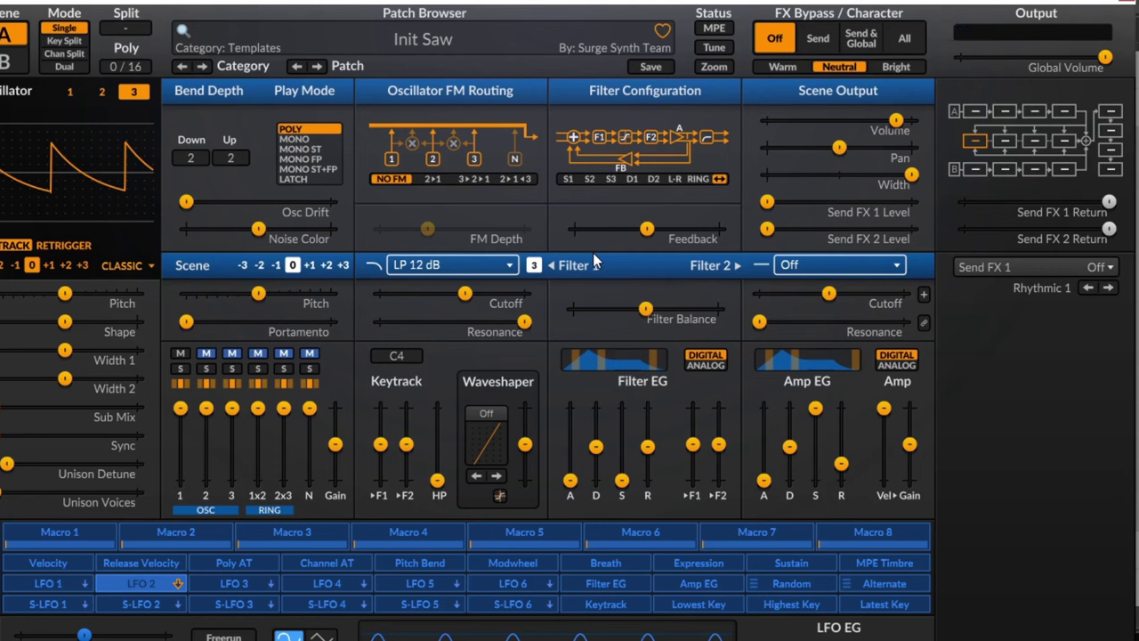
- Set the waveshaper to Harm 4, raise its drive above centre, and fine-tune Filter 1's cutoff slightly above centre
mouse_move(465, 293)
mouse_down()
mouse_move(430, 293)
mouse_move(513, 294)
mouse_move(449, 294)
mouse_move(472, 294)
mouse_up()
mouse_move(491, 452)
mouse_down()
mouse_move(497, 427)
mouse_move(494, 462)
mouse_up()
drag(525, 424, 525, 419)
mouse_move(473, 293)
mouse_down()
mouse_move(432, 292)
mouse_move(470, 293)
mouse_up()
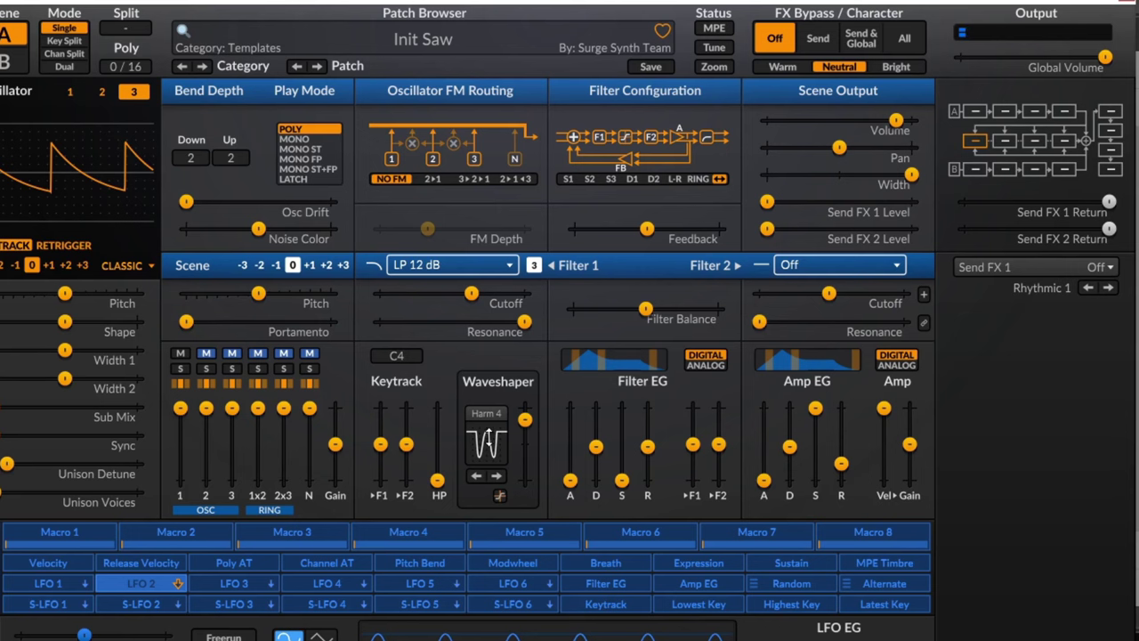
- Change the waveshaper to the trigonometric Sin 3x + x type and bring Filter 1's cutoff back to centre
right_click(490, 439)
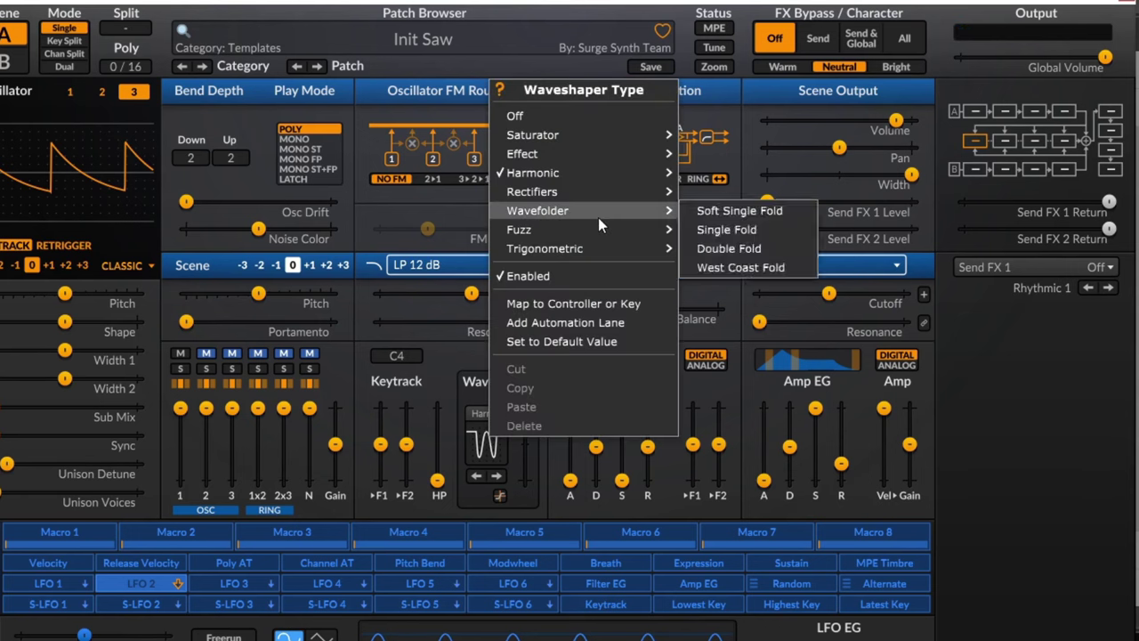
mouse_move(626, 133)
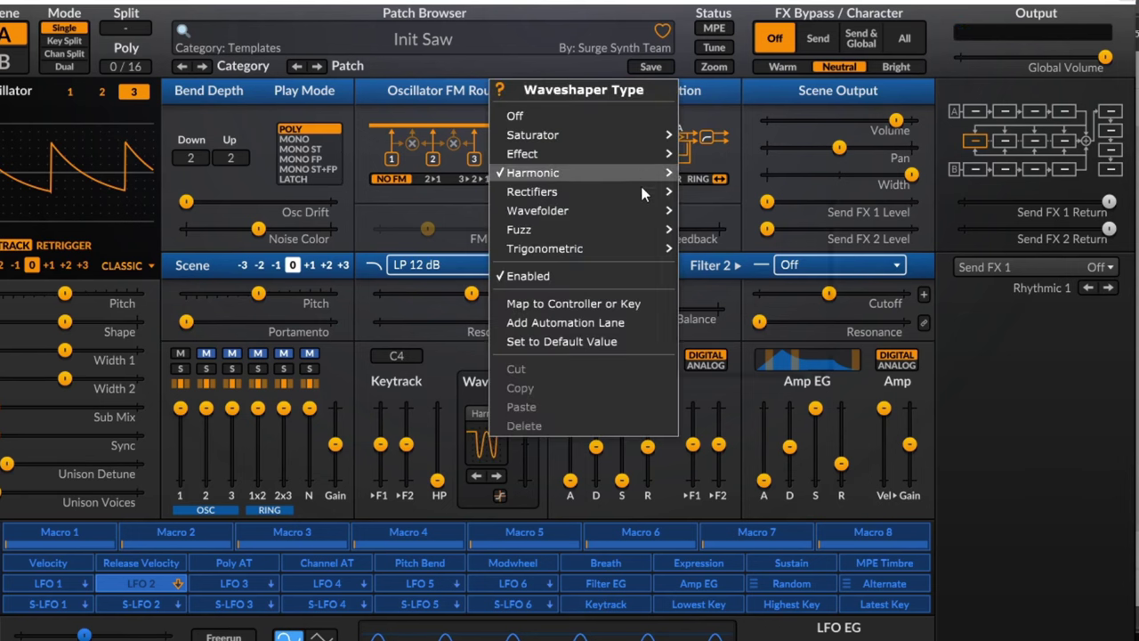
mouse_move(649, 214)
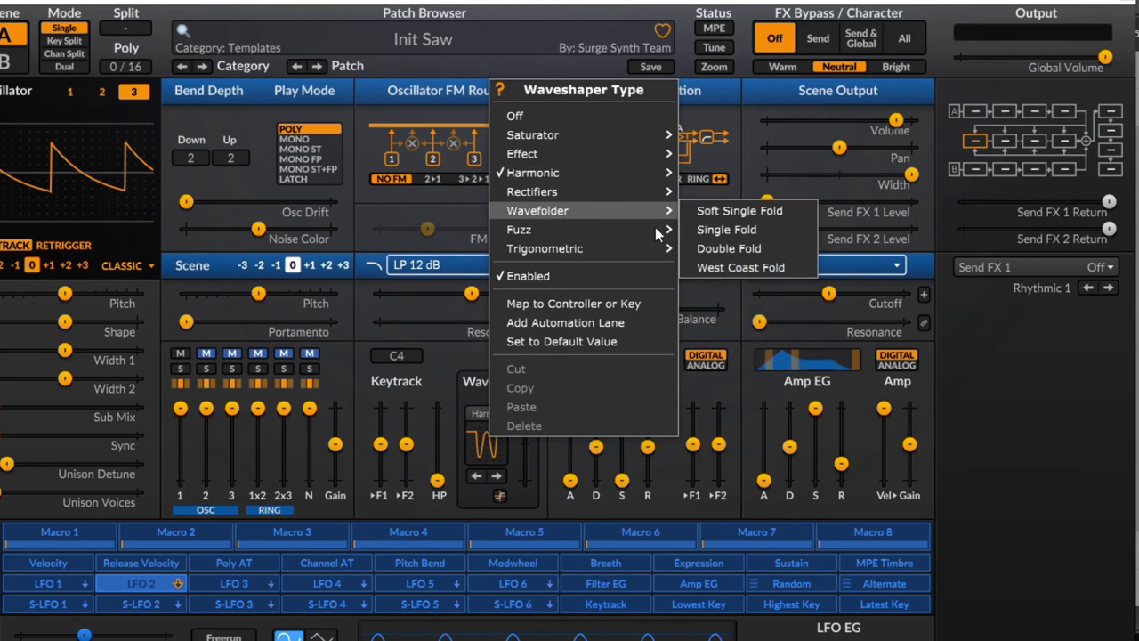
mouse_move(657, 249)
click(768, 291)
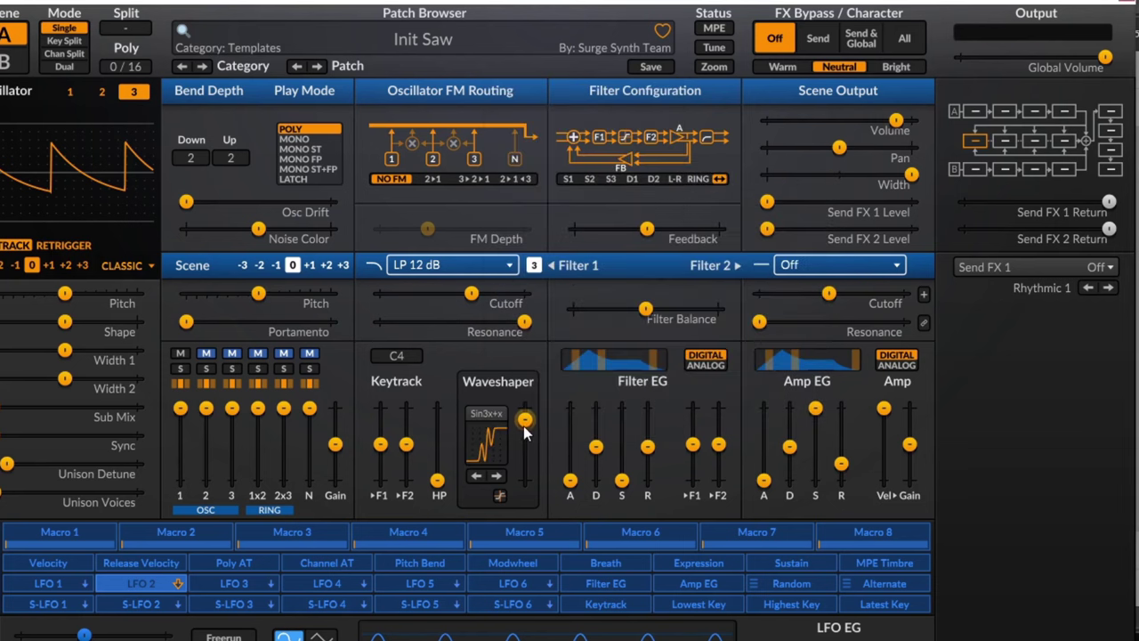
mouse_move(469, 303)
mouse_down()
mouse_move(428, 303)
mouse_move(458, 303)
mouse_move(451, 294)
mouse_up()
- Step through the waveshaper types, including 10 Cycle, Soft and Harm 5, to Additive Square 3
scroll(497, 434, down, 2)
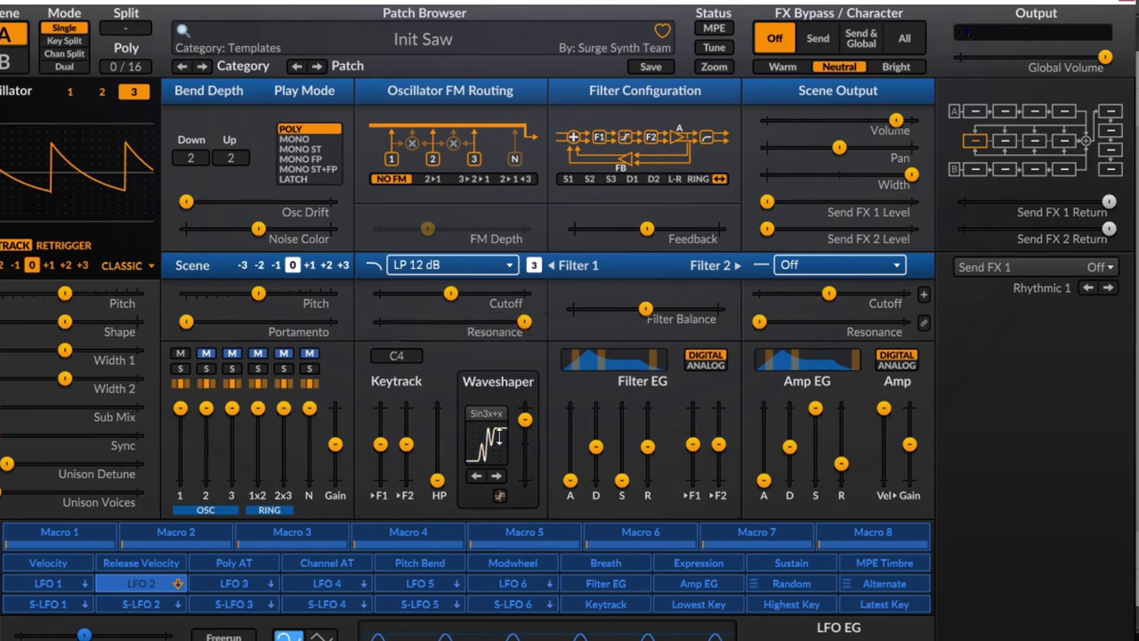
scroll(485, 438, down, 6)
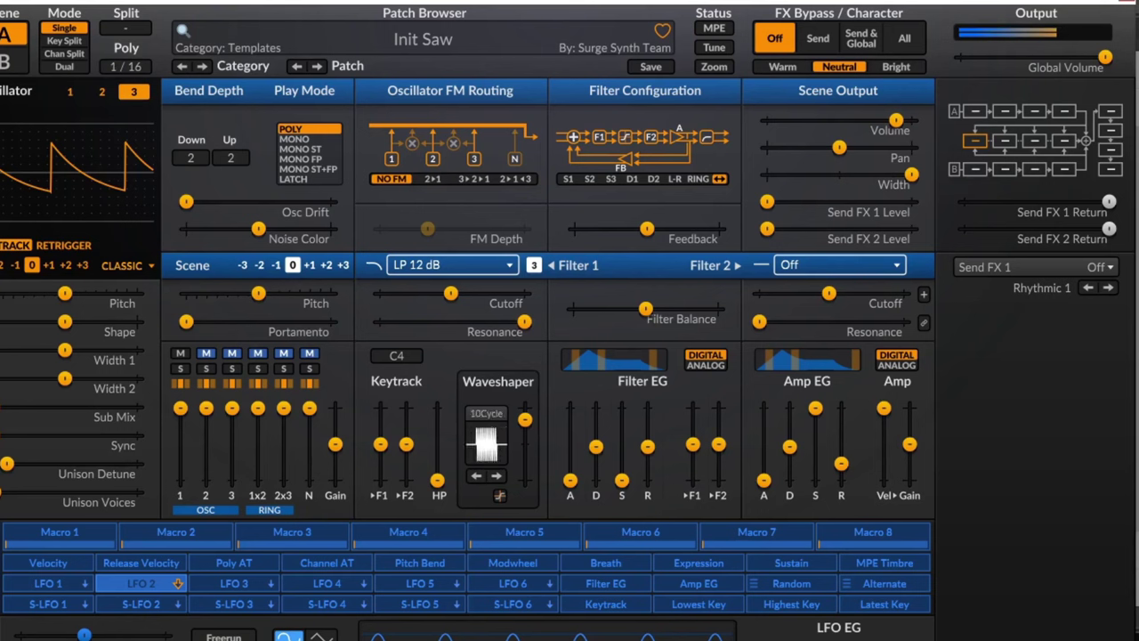
scroll(486, 438, down, 5)
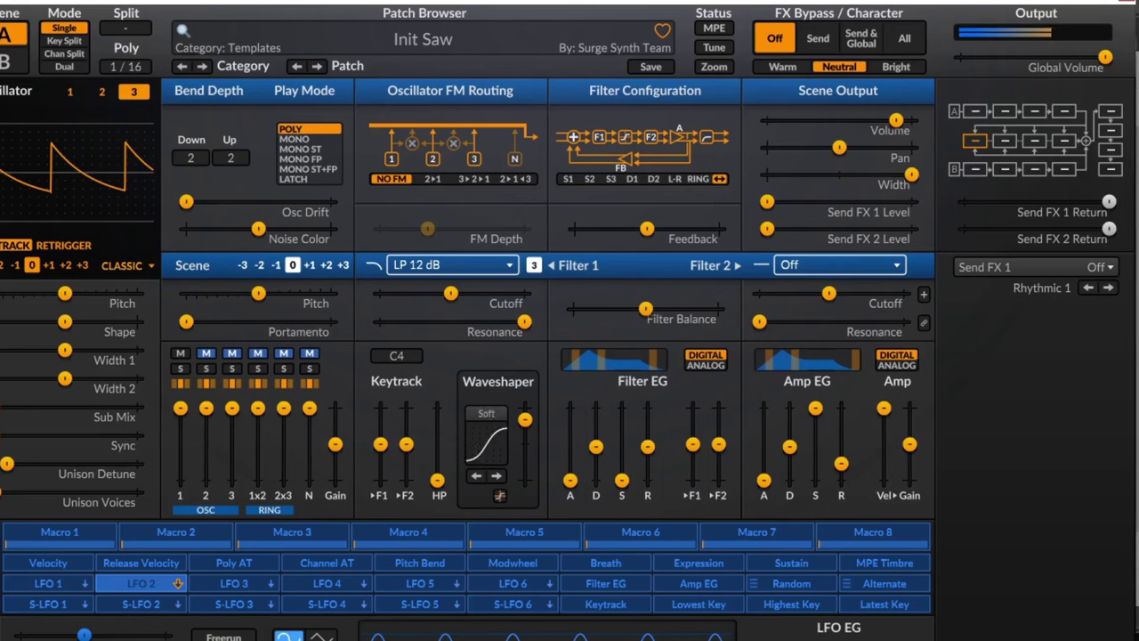
scroll(486, 438, down, 6)
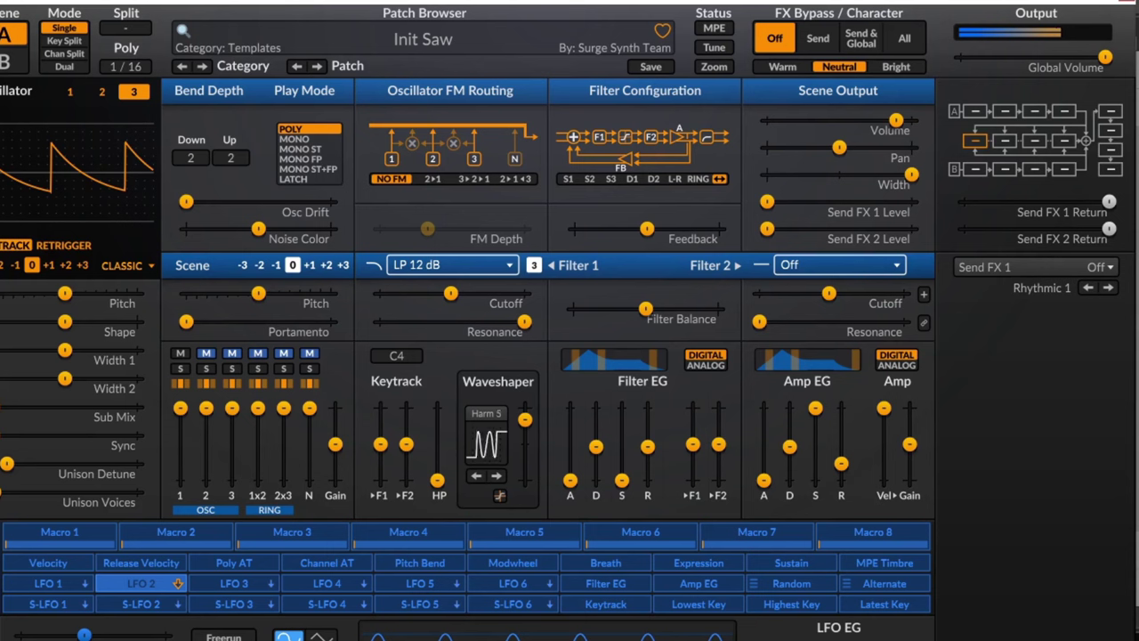
scroll(486, 437, down, 2)
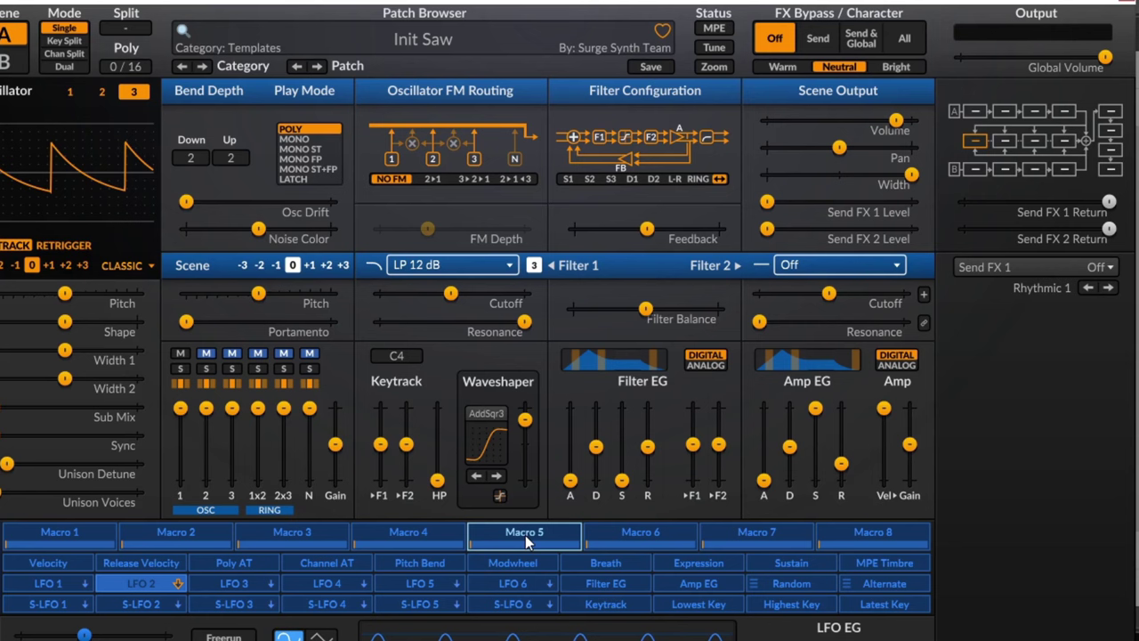
- Open the waveshaper preview, raise the preview drive to maximum, and raise the waveshaper's own drive slightly
click(499, 497)
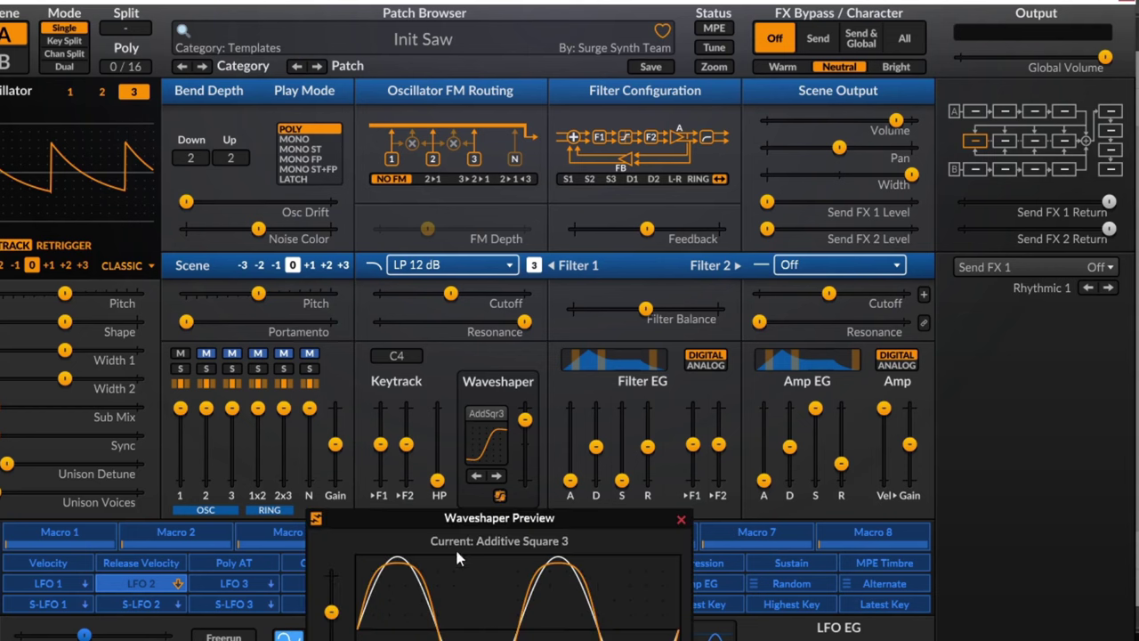
drag(331, 612, 331, 597)
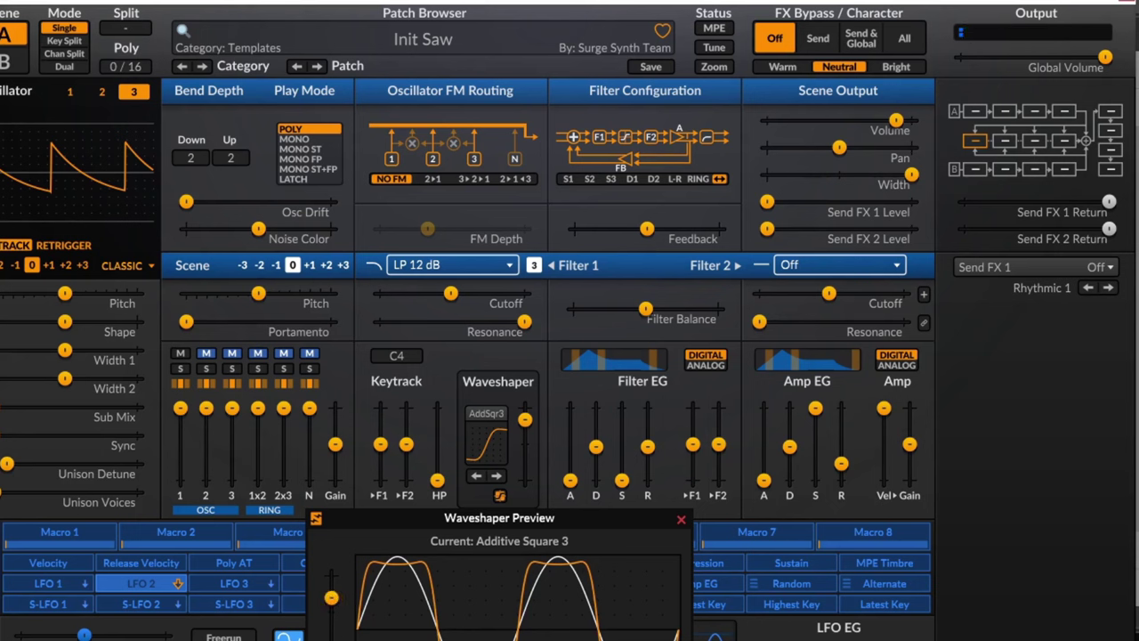
drag(331, 595, 331, 575)
drag(525, 420, 525, 414)
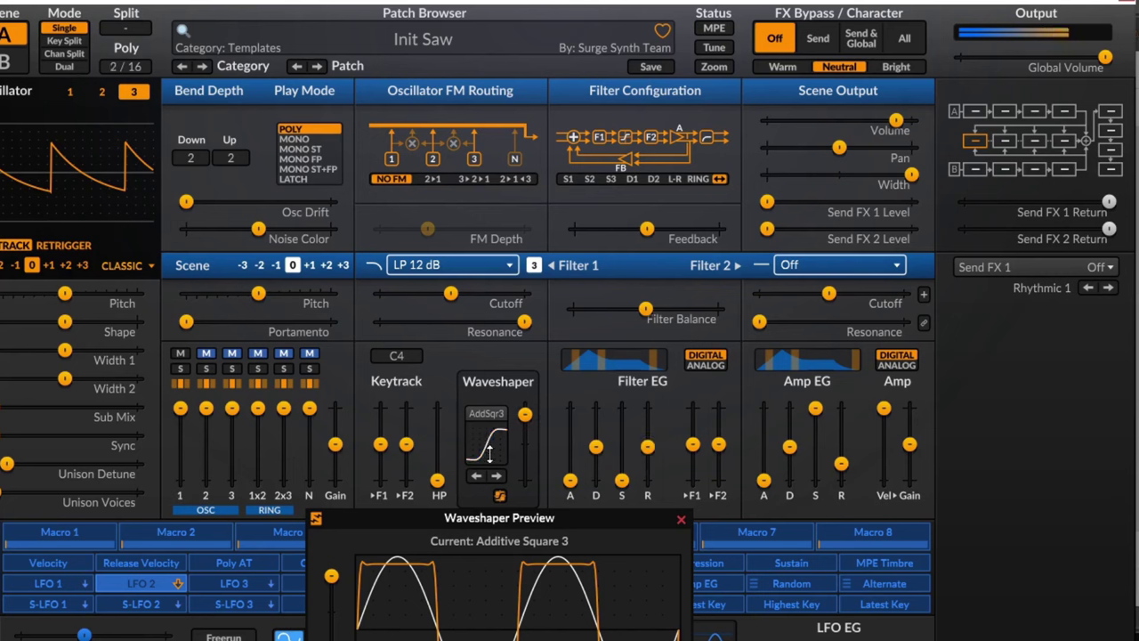
- Step through the half-wave and fold waveshapers to Soft Rectifier, lowering the preview drive along the way
scroll(492, 441, up, 3)
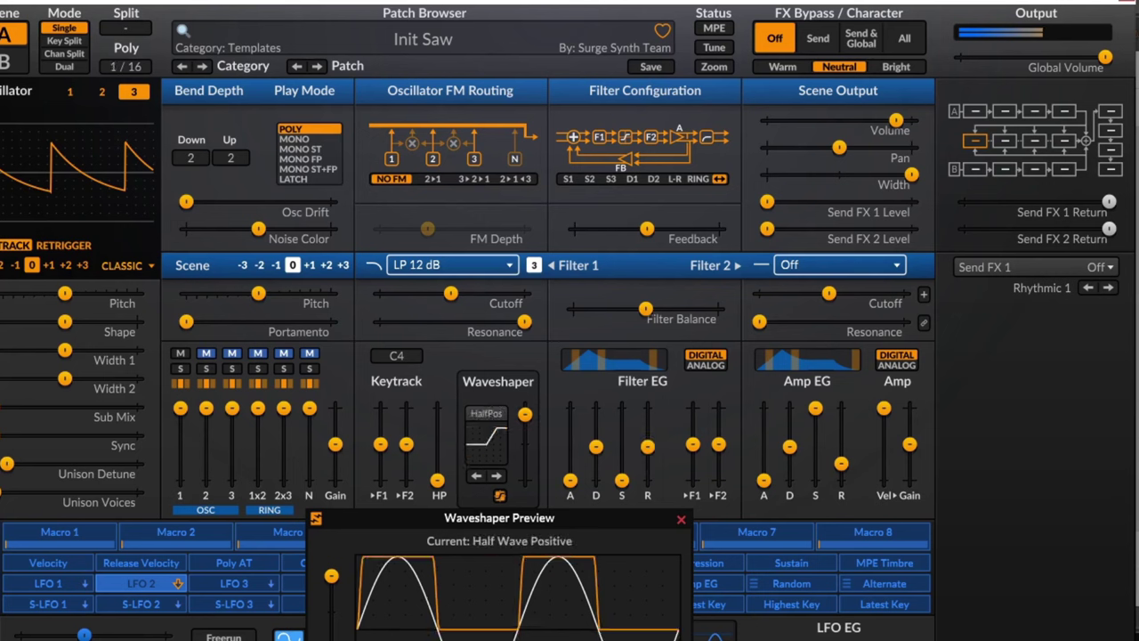
drag(331, 576, 331, 613)
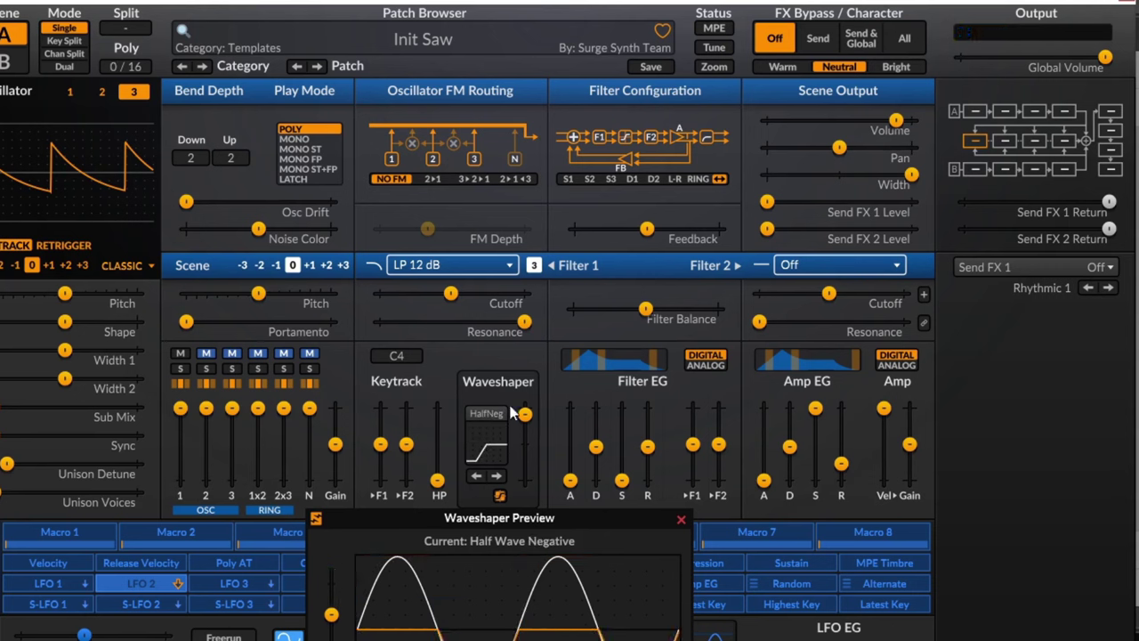
scroll(488, 438, down, 1)
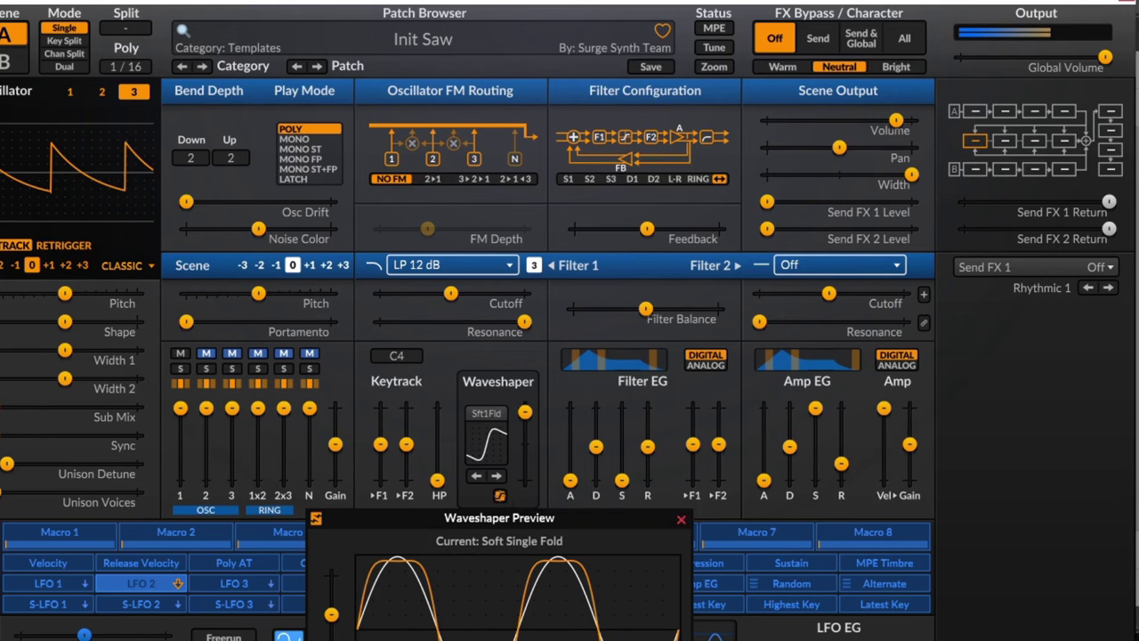
scroll(487, 438, up, 1)
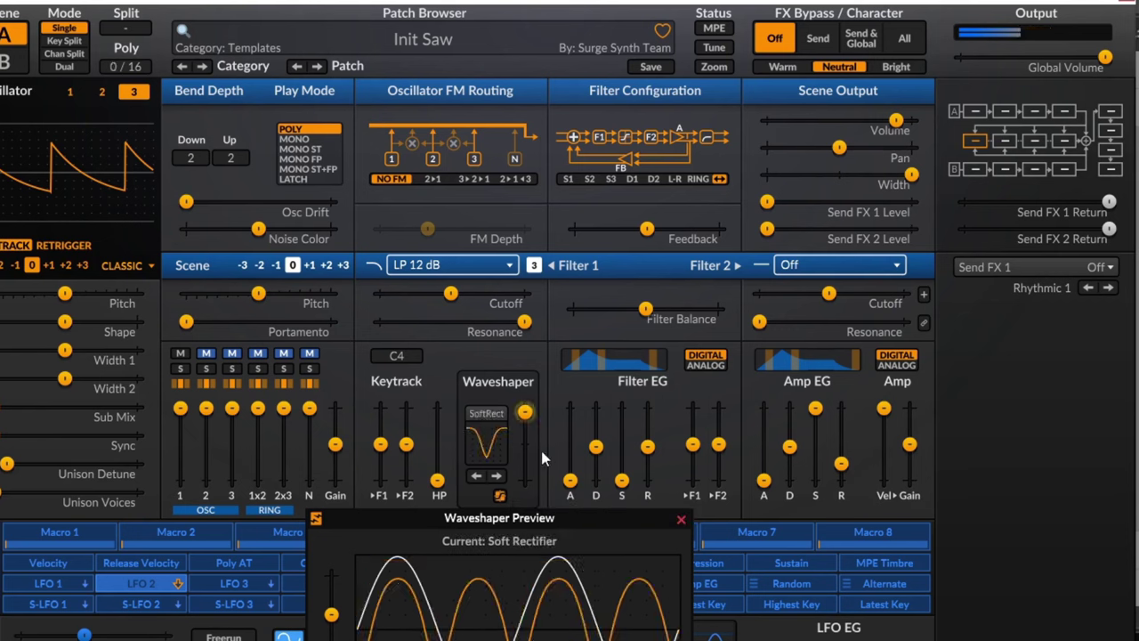
- Set the waveshaper to the trigonometric Sin 10x + x type
right_click(497, 427)
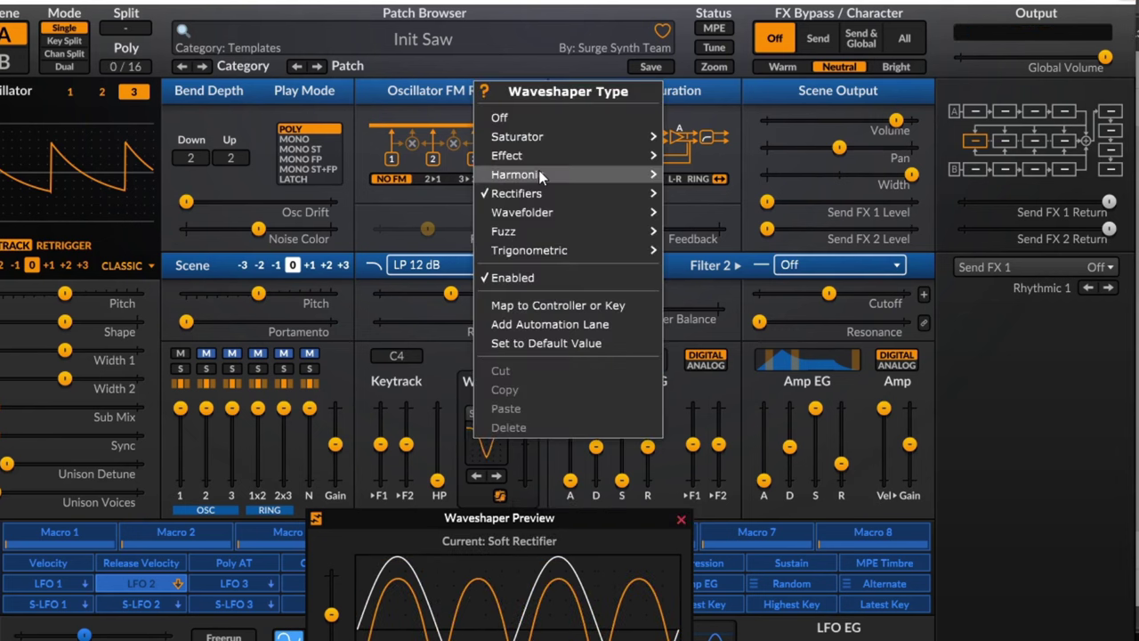
mouse_move(589, 226)
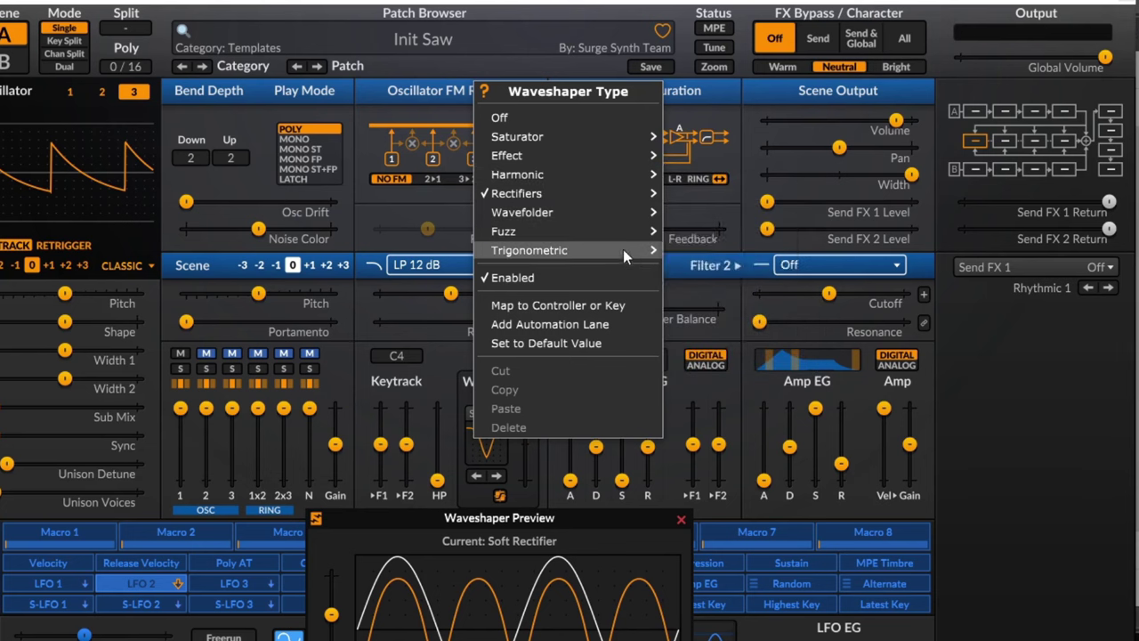
mouse_move(623, 250)
click(770, 329)
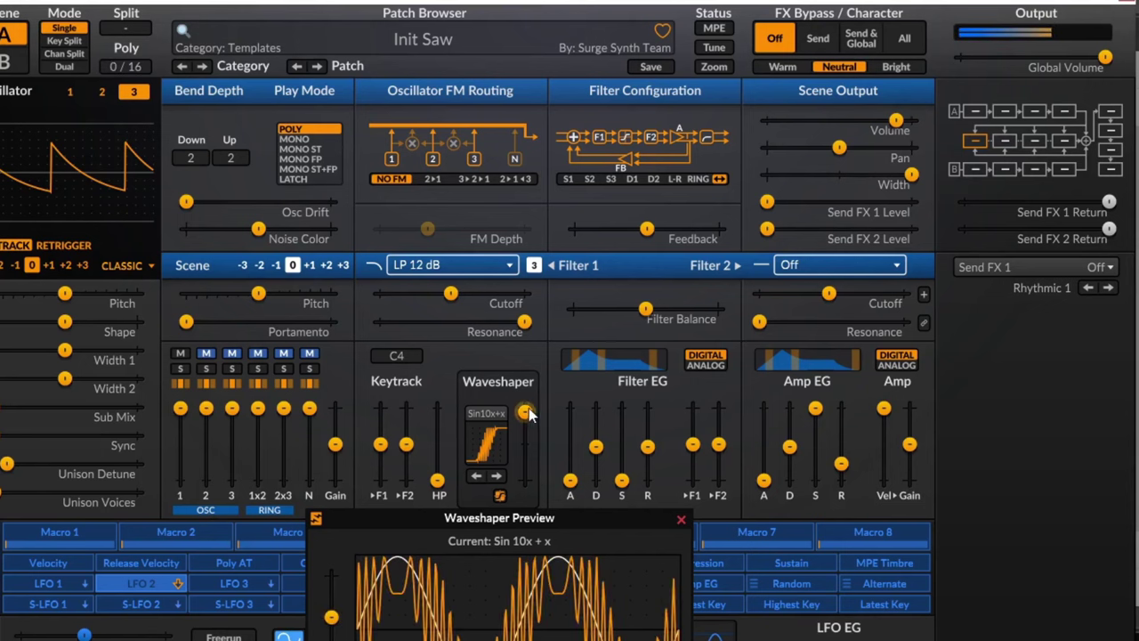
- Step the waveshaper through the 2 Cycle types to 10 Cycle, reduce its drive, and lower Filter 1's cutoff below centre
scroll(487, 441, down, 1)
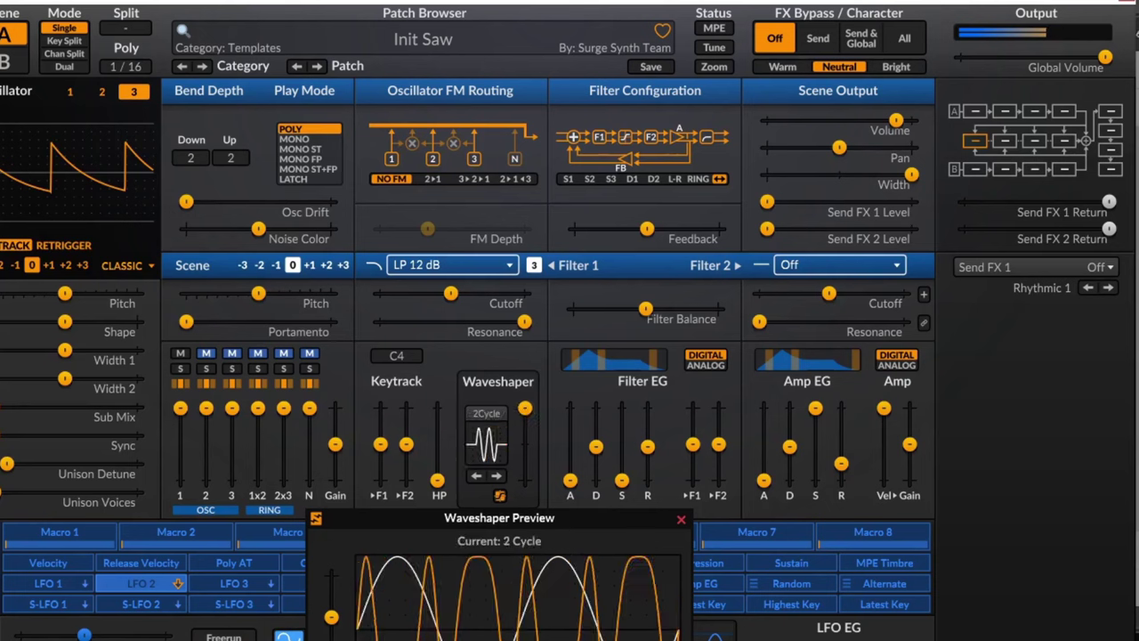
scroll(487, 440, down, 1)
scroll(487, 440, down, 2)
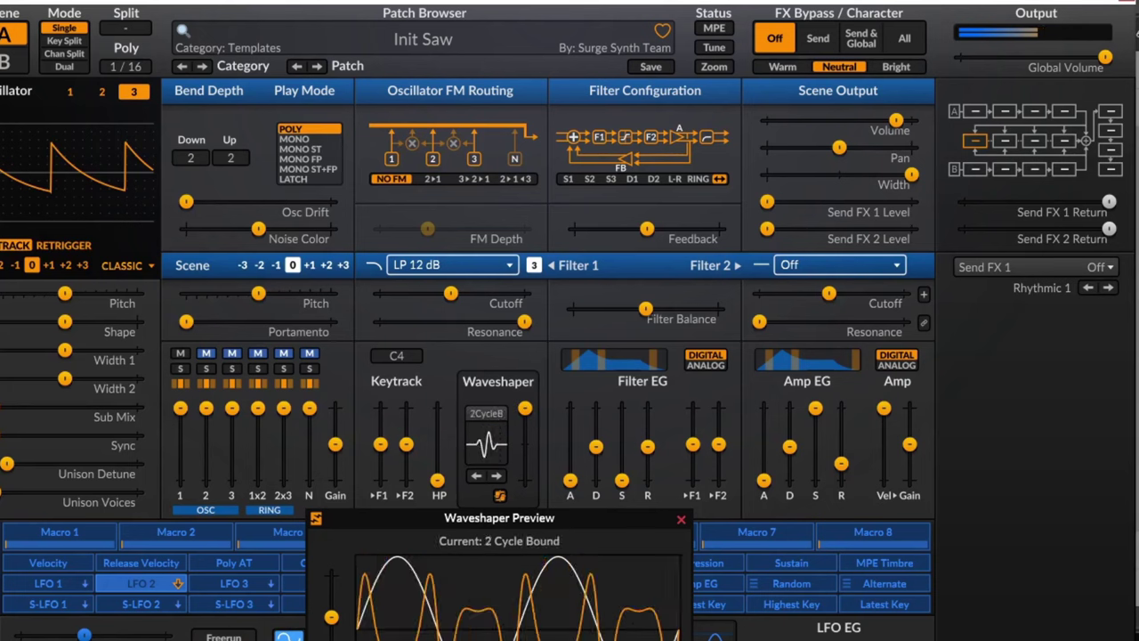
scroll(487, 441, up, 1)
scroll(525, 418, down, 3)
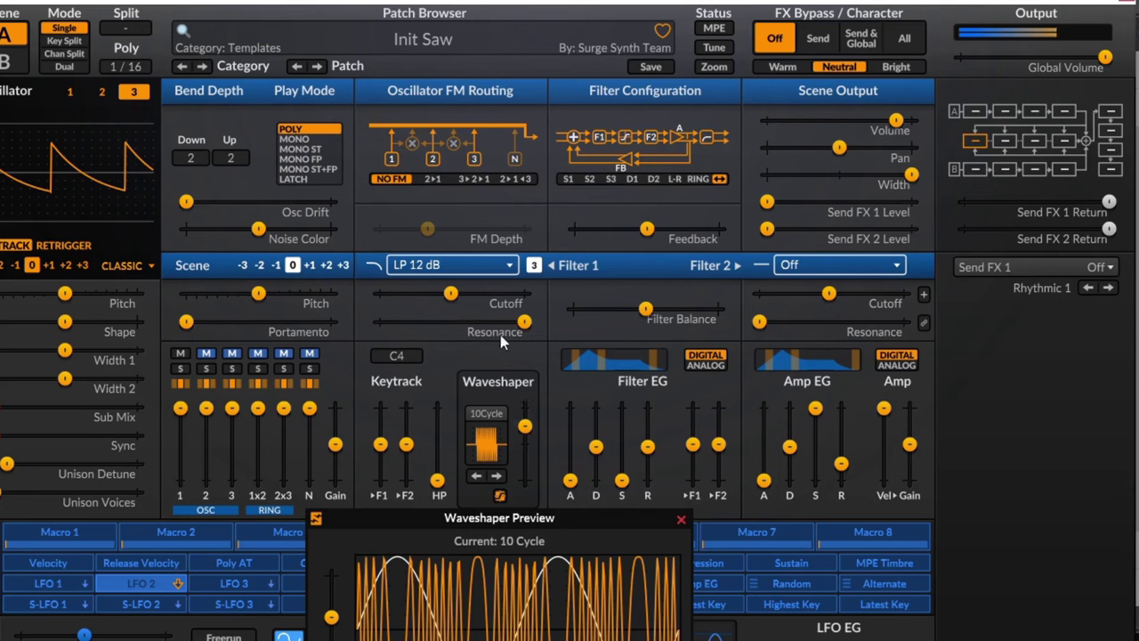
scroll(441, 292, down, 1)
drag(441, 293, 415, 293)
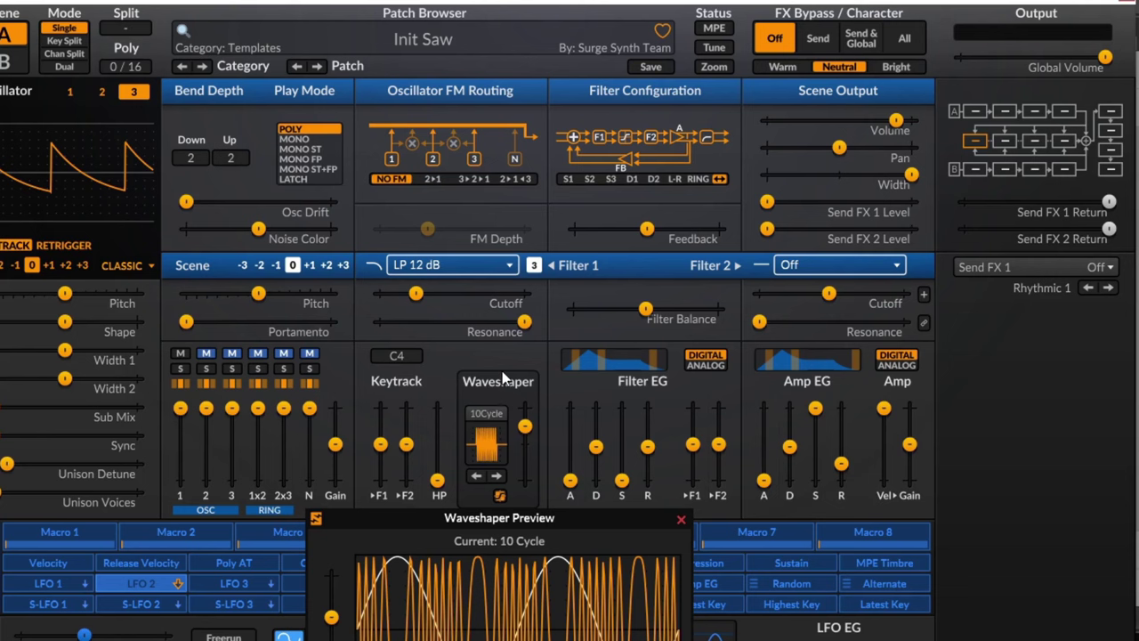
- Reload the Init Saw patch to reset the scene and set Filter 2 to the Comb + effect type
click(480, 36)
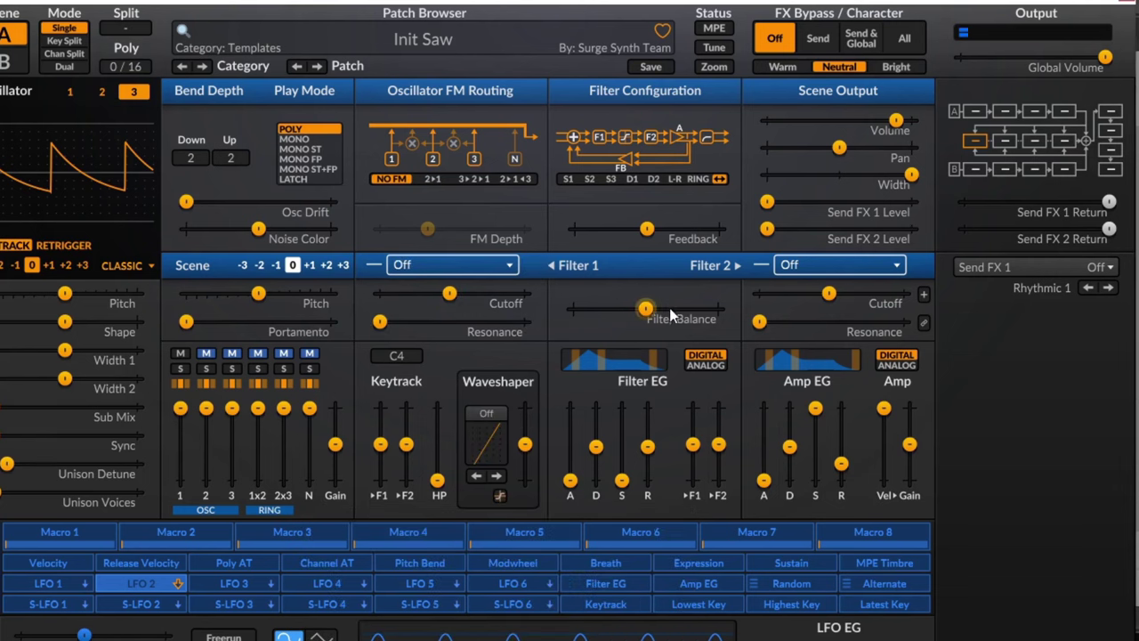
click(843, 264)
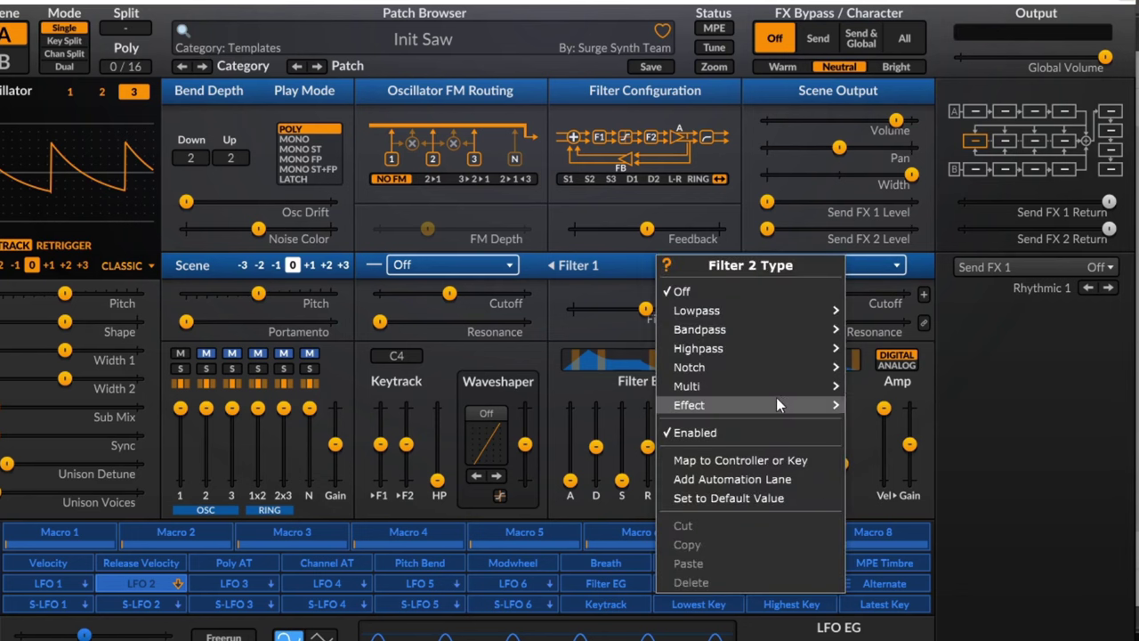
mouse_move(774, 405)
click(930, 462)
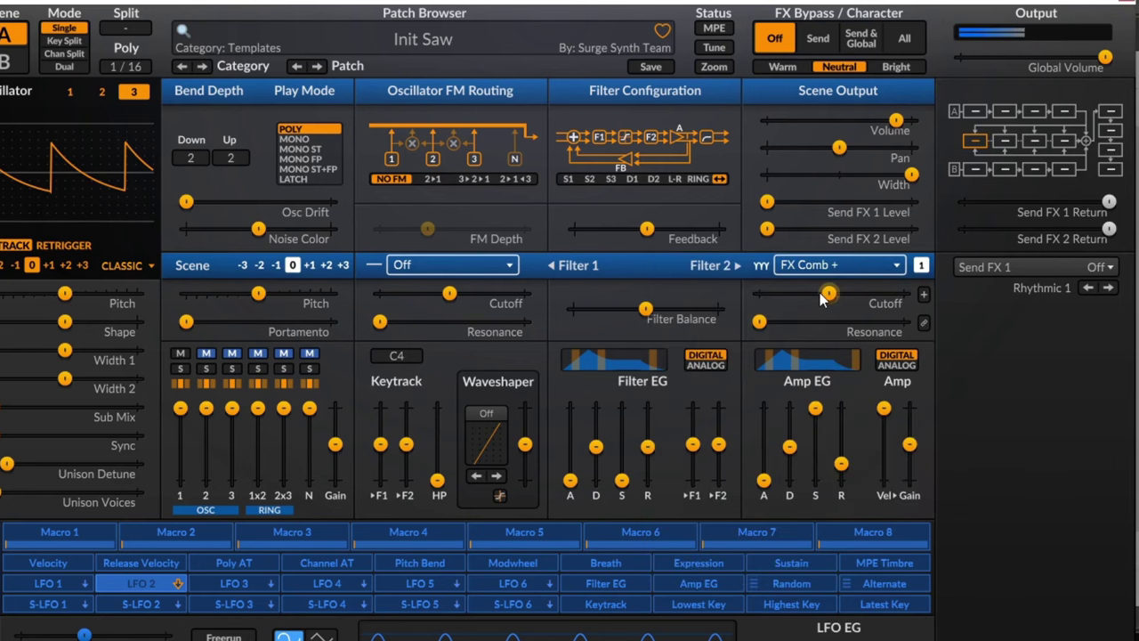
- Raise Filter 2's resonance and set Filter 1 to the BP 24 dB type
drag(758, 321, 851, 322)
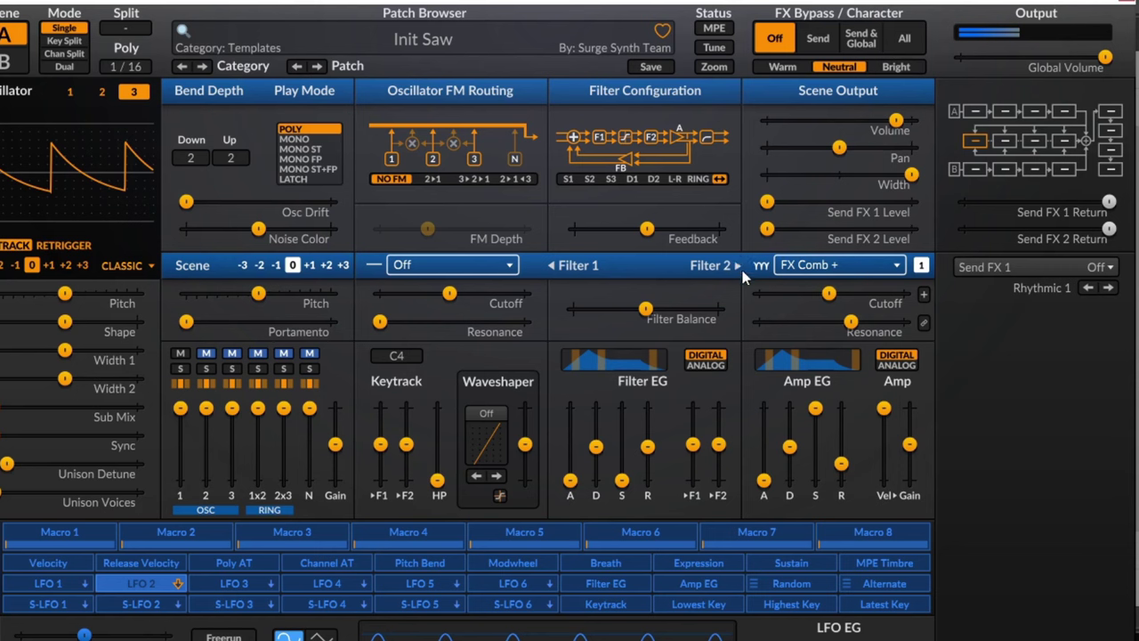
click(452, 266)
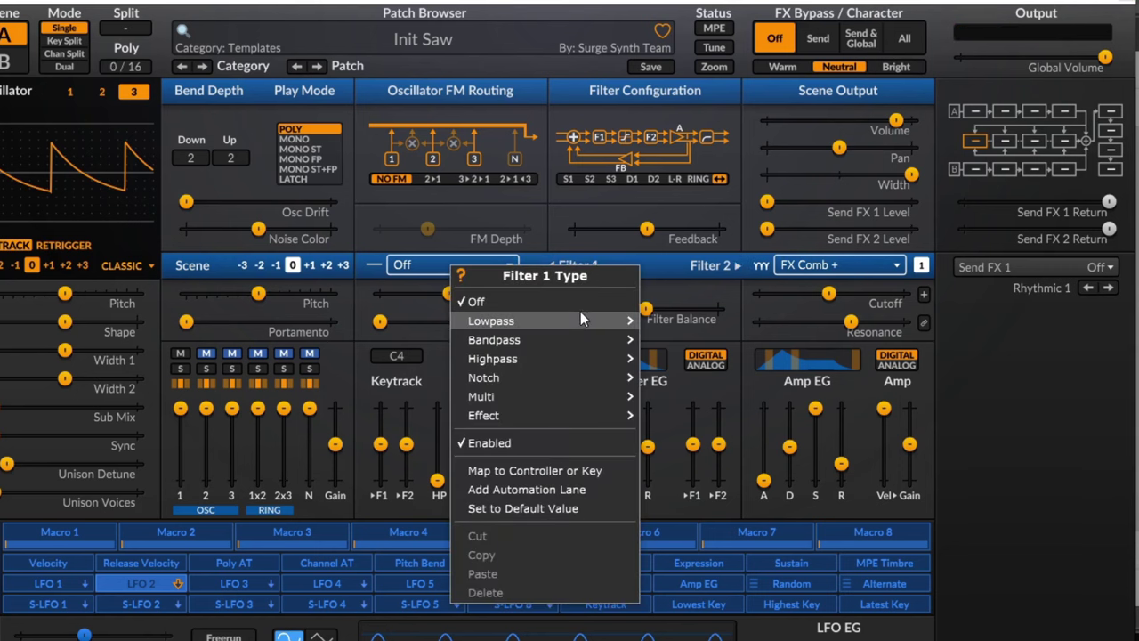
mouse_move(597, 339)
click(689, 355)
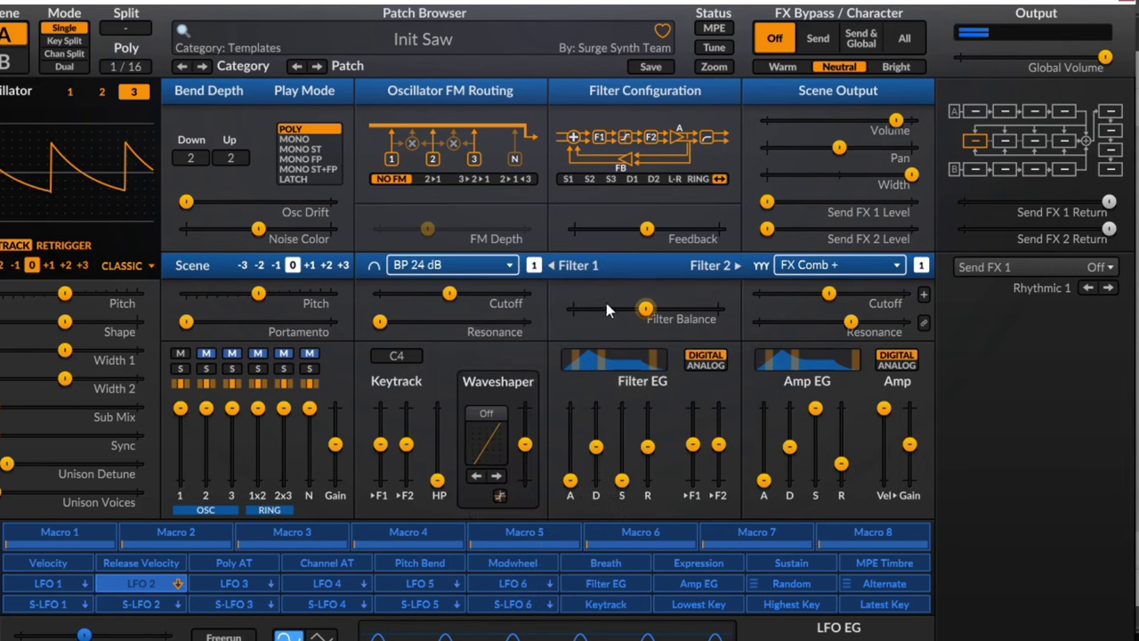
- Sweep the filter balance from -100 % through fully Filter 2 and back to centre while adjusting both filters' cutoffs
drag(645, 308, 573, 308)
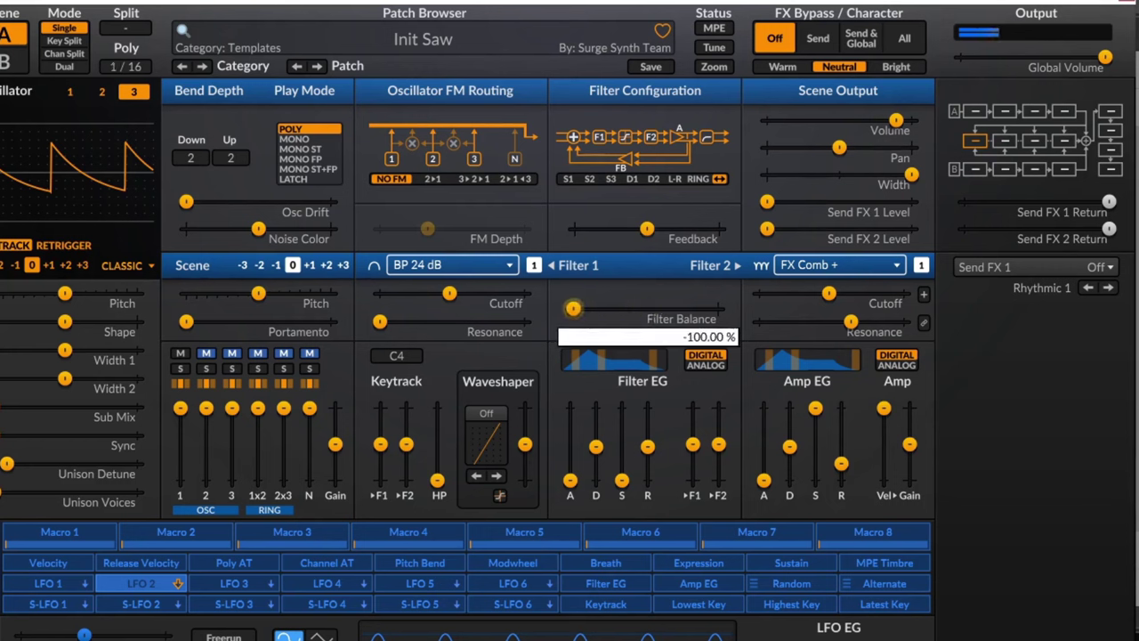
drag(449, 293, 479, 294)
drag(573, 308, 717, 308)
drag(478, 294, 397, 294)
mouse_move(828, 294)
mouse_down()
mouse_move(773, 294)
mouse_move(905, 293)
mouse_move(822, 294)
mouse_up()
drag(717, 309, 647, 309)
drag(398, 294, 467, 294)
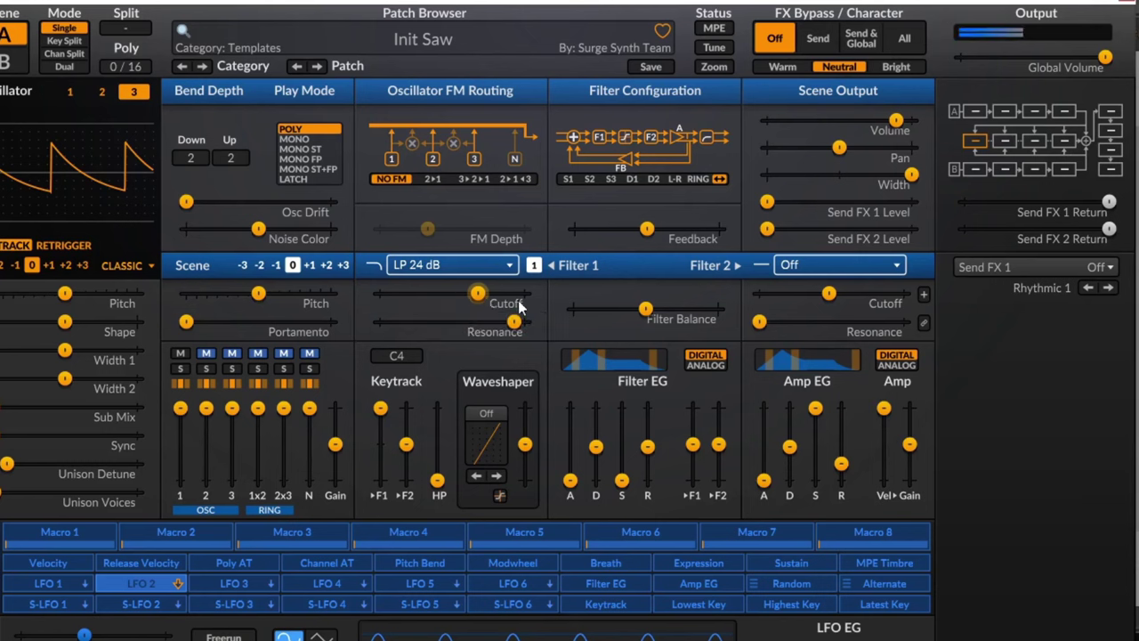
- Lower the LP 24 dB Filter 1's cutoff slightly above centre and raise the keytrack amount for Filter 2
mouse_move(480, 299)
mouse_down()
mouse_move(414, 294)
mouse_move(521, 294)
mouse_move(463, 292)
mouse_up()
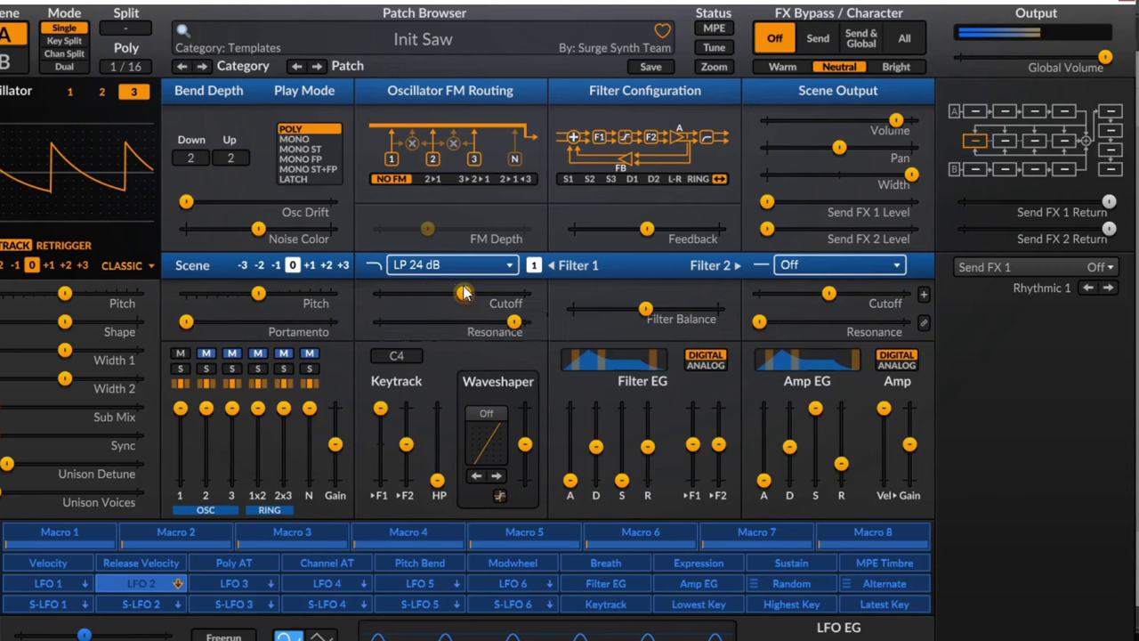
mouse_move(463, 293)
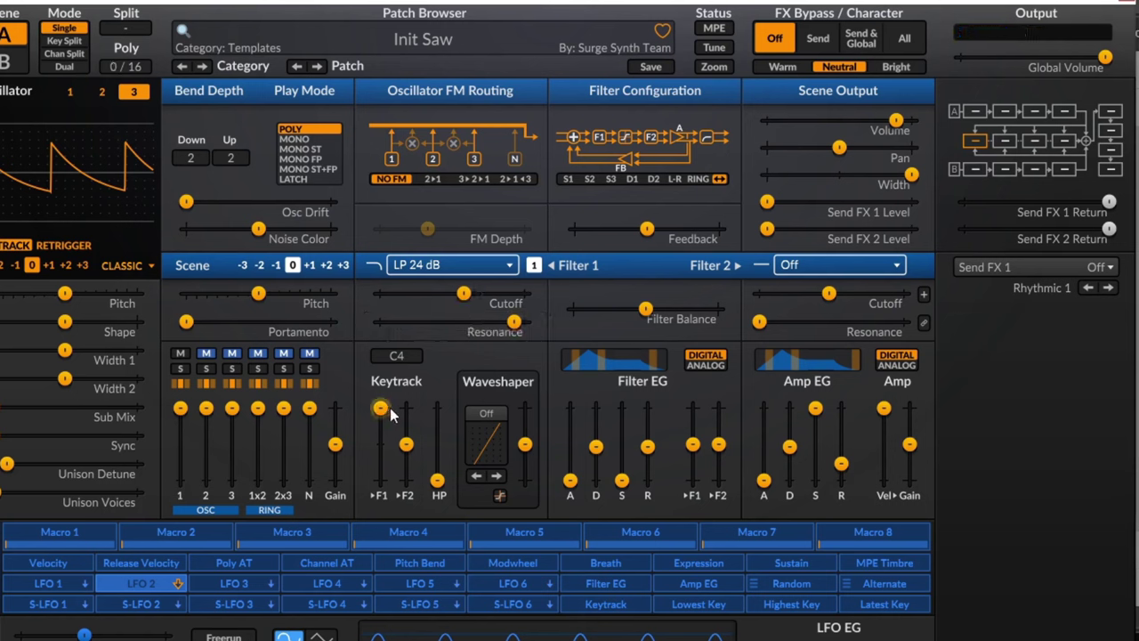
mouse_move(405, 443)
mouse_down()
mouse_move(406, 413)
mouse_move(405, 455)
mouse_move(405, 424)
mouse_up()
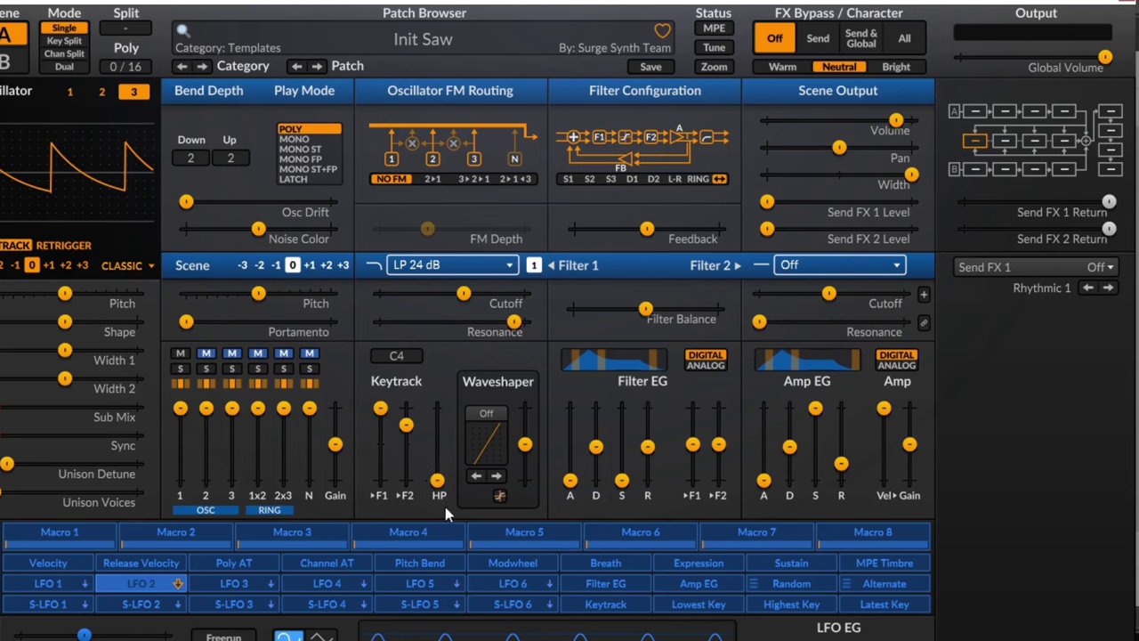
- Set the keytrack root key to C0 with a lower Filter 1 cutoff, and raise the HP slider to maximum
click(407, 355)
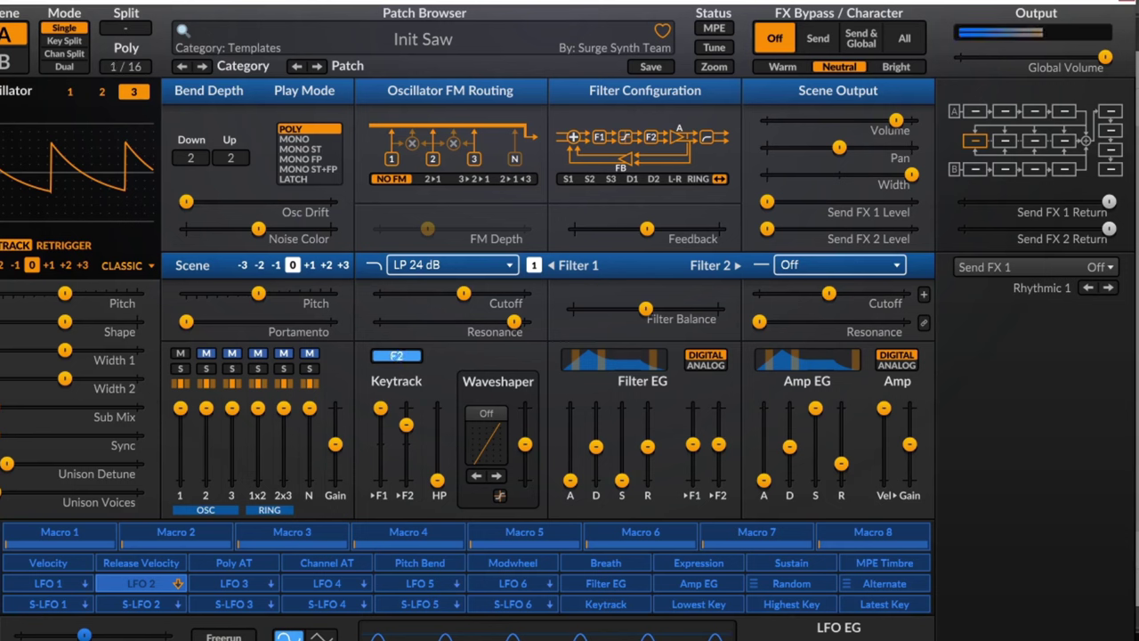
drag(397, 355, 397, 366)
mouse_move(462, 294)
mouse_down()
mouse_move(445, 293)
mouse_move(450, 307)
mouse_up()
click(395, 356)
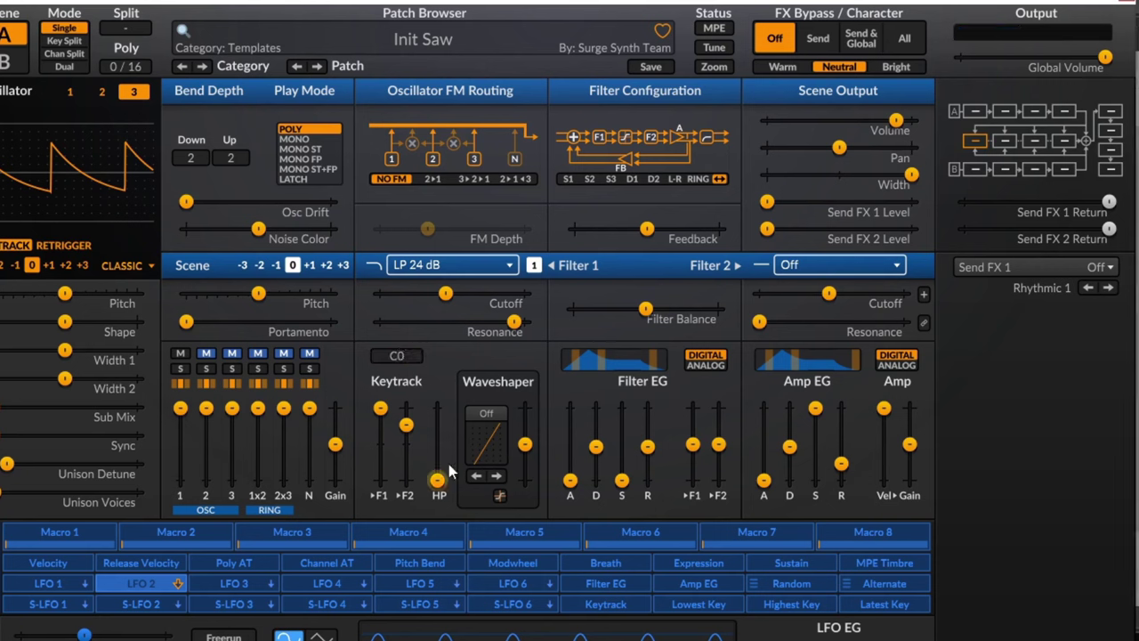
drag(437, 480, 437, 408)
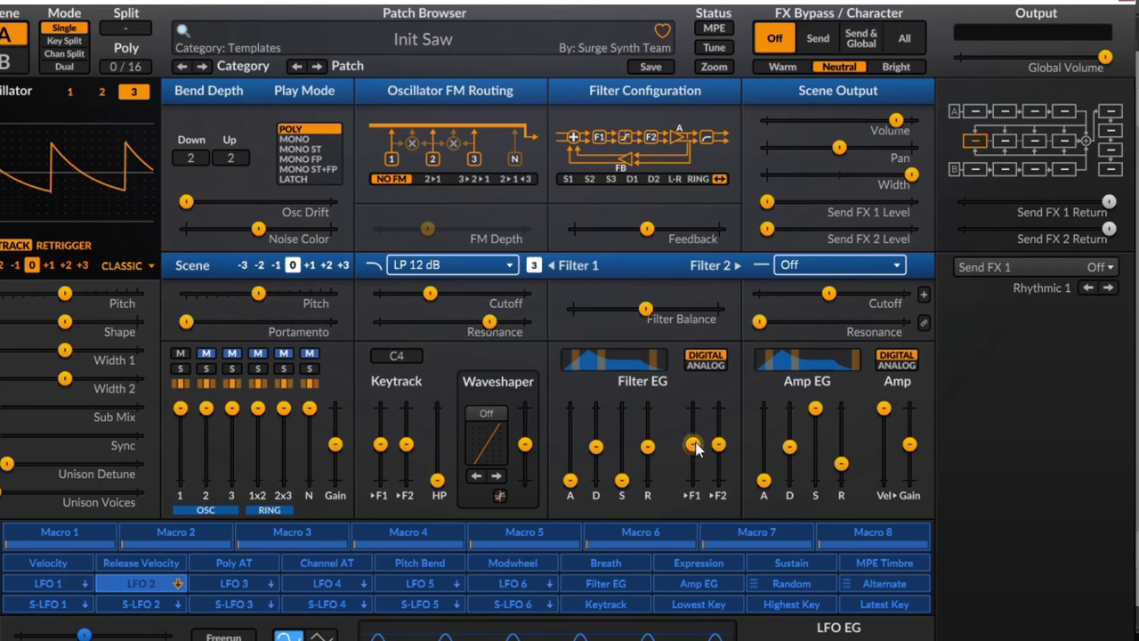
- Raise the Filter EG amount on Filter 1 and adjust its attack and decay, comparing the analog and digital modes
drag(696, 451, 693, 412)
mouse_move(598, 448)
mouse_down()
mouse_move(578, 472)
mouse_move(578, 436)
mouse_move(578, 446)
mouse_up()
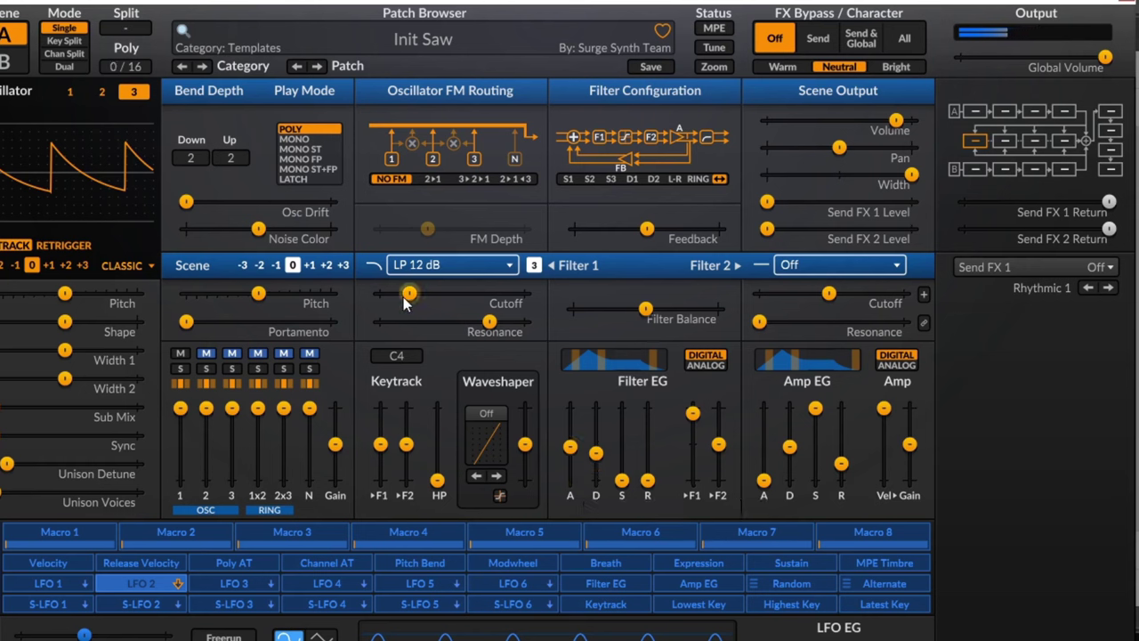
click(603, 462)
mouse_move(596, 447)
mouse_down()
mouse_move(596, 436)
mouse_move(596, 460)
mouse_up()
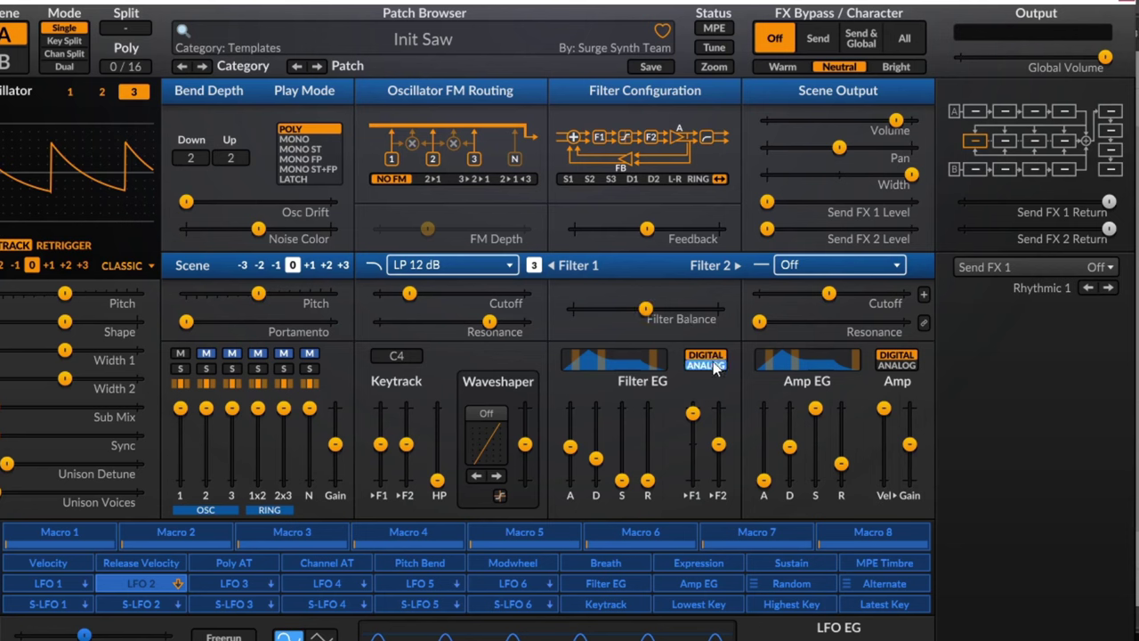
drag(569, 447, 595, 457)
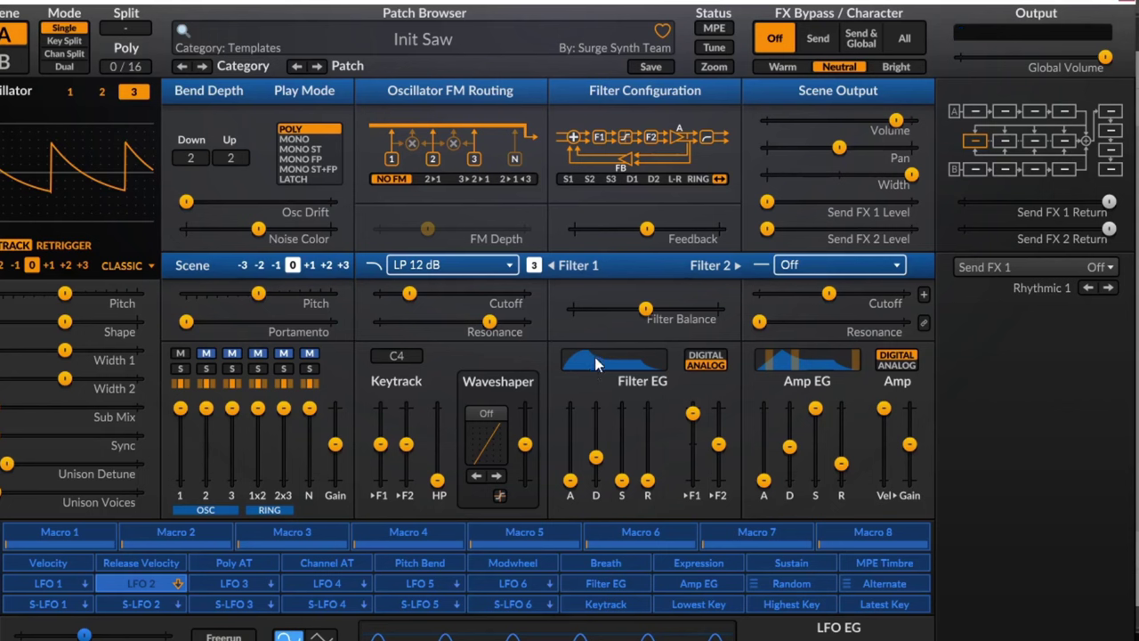
mouse_move(596, 457)
mouse_down()
mouse_move(596, 430)
mouse_move(595, 450)
mouse_up()
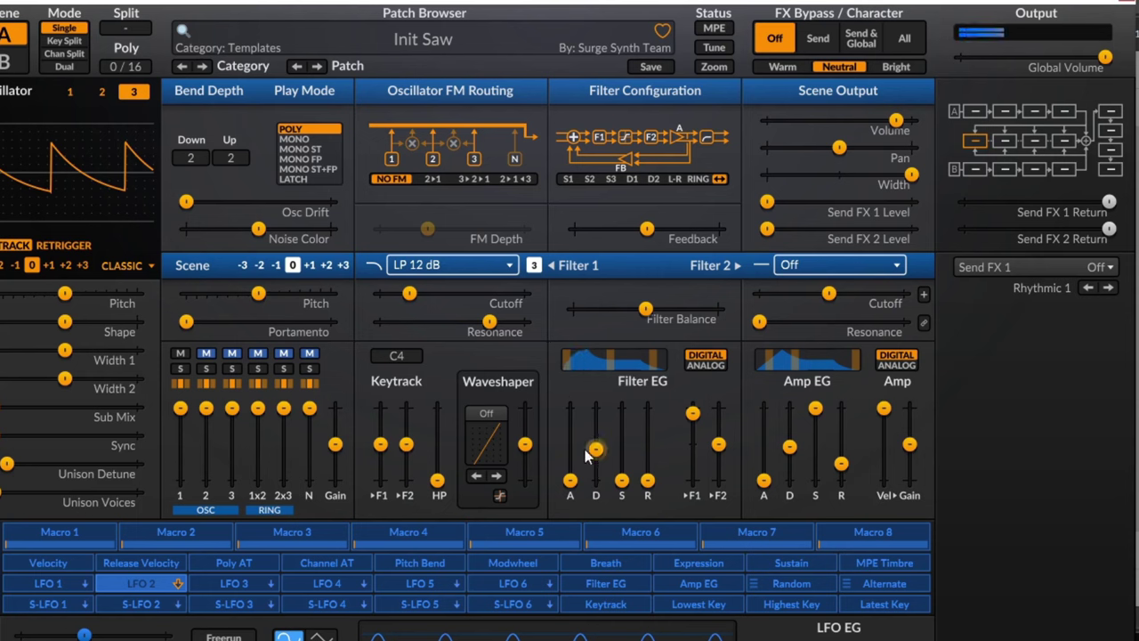
- Raise the Filter EG's attack and release to around mid-range and set its decay shape to Cubic
drag(570, 479, 571, 440)
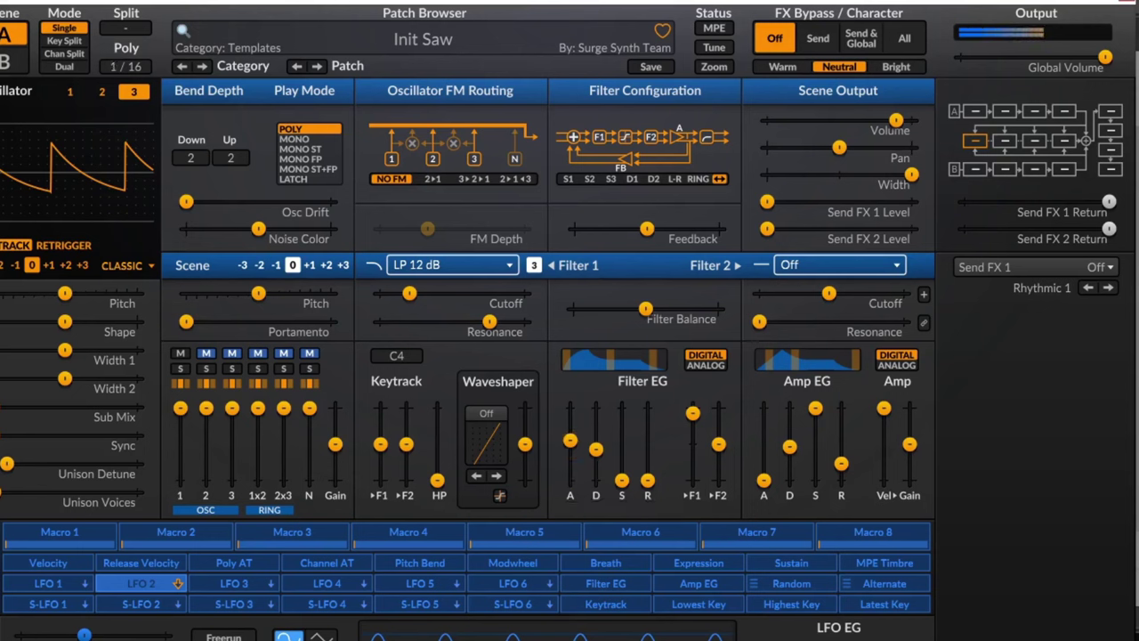
drag(669, 378, 656, 371)
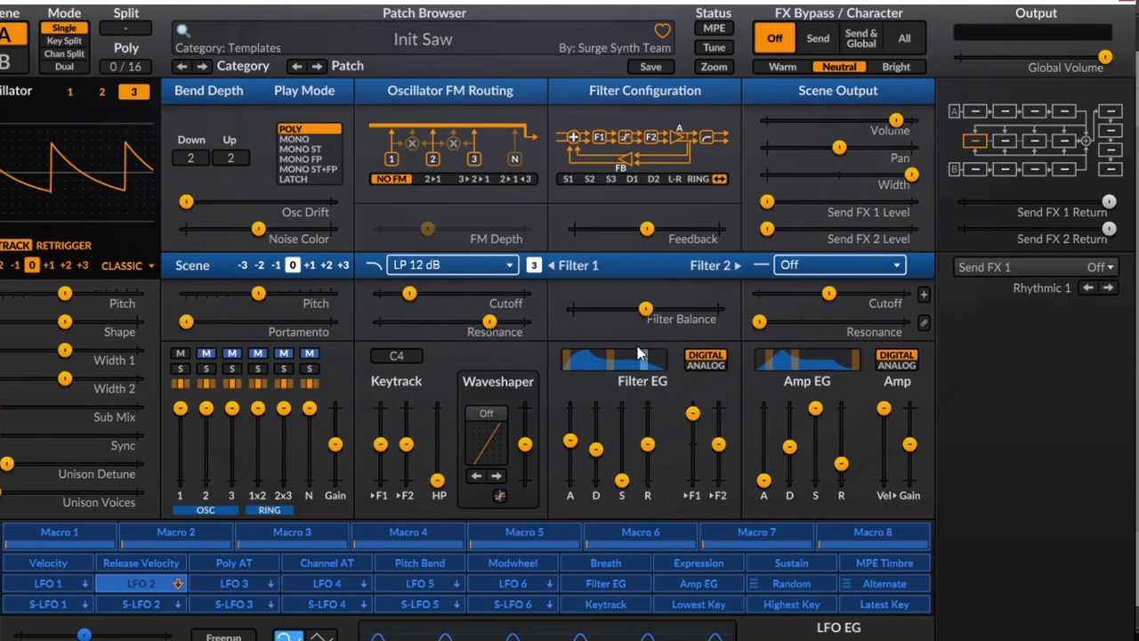
right_click(592, 363)
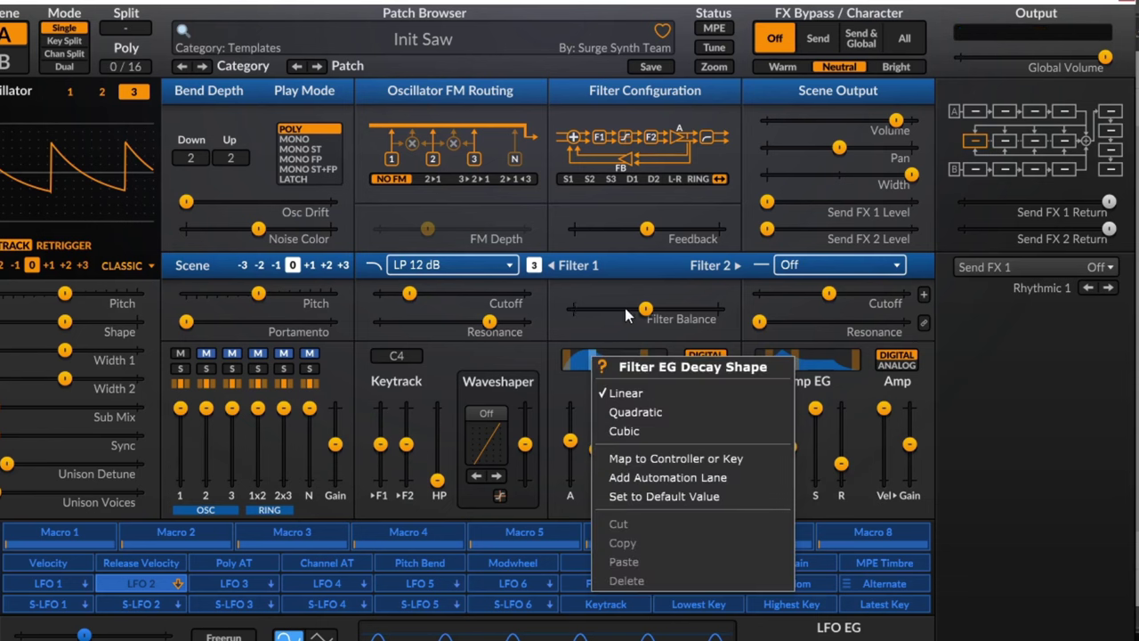
click(652, 431)
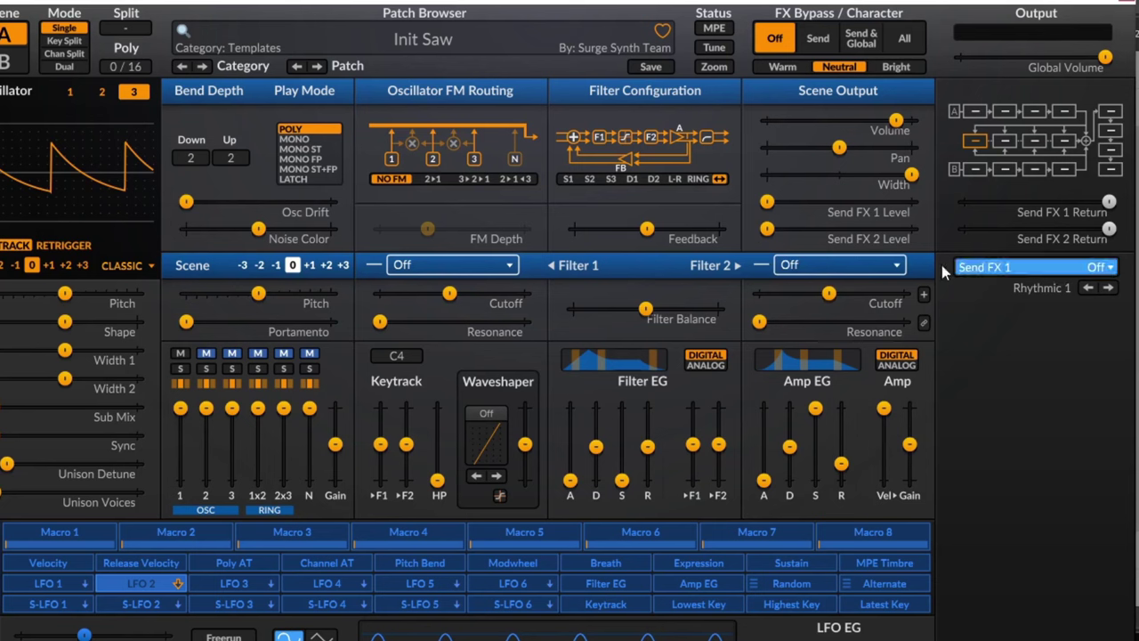
- Set Filter 1 to LP 12 dB on the Init Saw patch and raise its cutoff and resonance
click(435, 274)
mouse_move(530, 321)
click(654, 322)
drag(449, 291, 470, 293)
drag(380, 321, 470, 292)
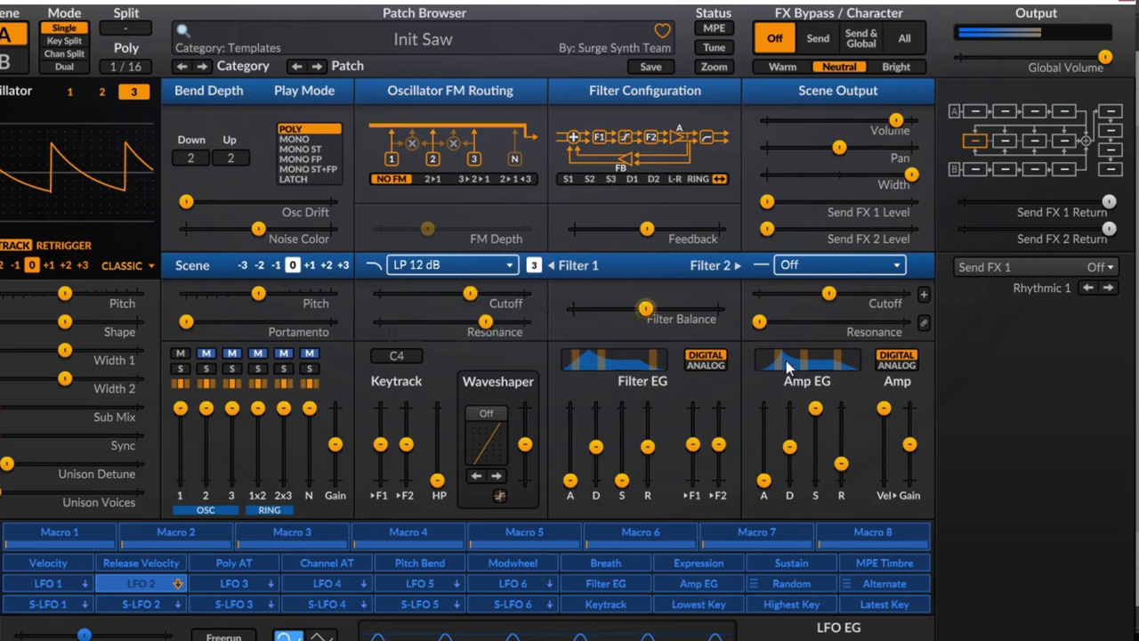
- Set Filter 2 to LP 12 dB with raised resonance and make its cutoff an offset from Filter 1's
click(841, 281)
mouse_move(811, 318)
click(887, 323)
drag(834, 294, 876, 293)
drag(752, 321, 852, 292)
click(923, 295)
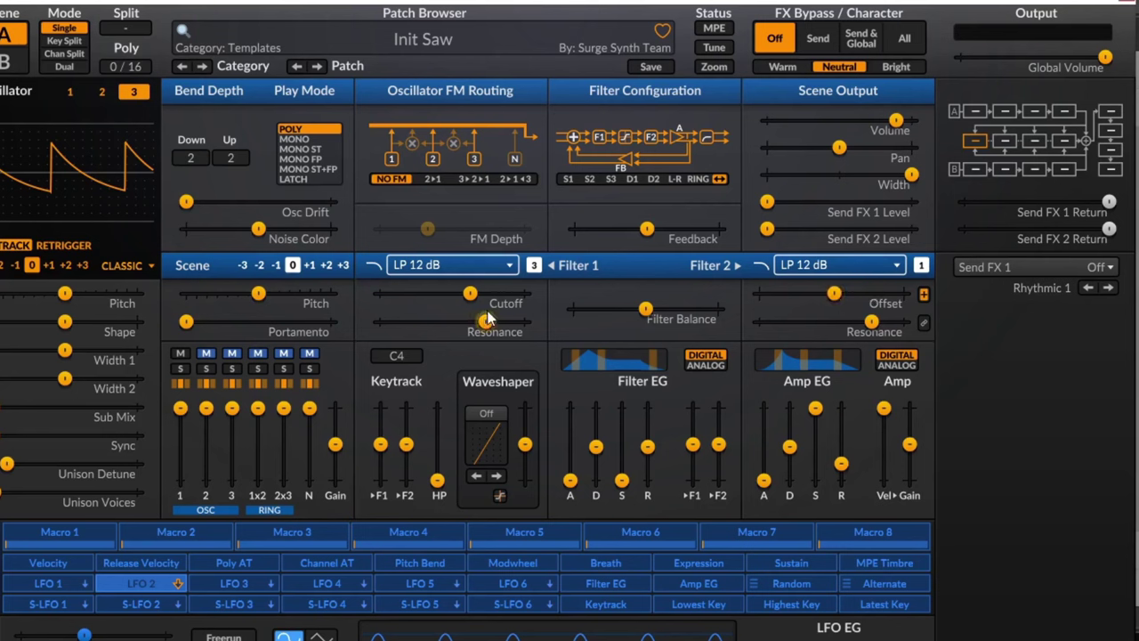
- Shift the filter balance fully to Filter 2, lower Filter 1's cutoff below centre and raise Filter 2's offset
mouse_move(469, 292)
mouse_down()
mouse_move(431, 292)
mouse_move(487, 292)
mouse_move(452, 293)
mouse_up()
drag(648, 308, 717, 308)
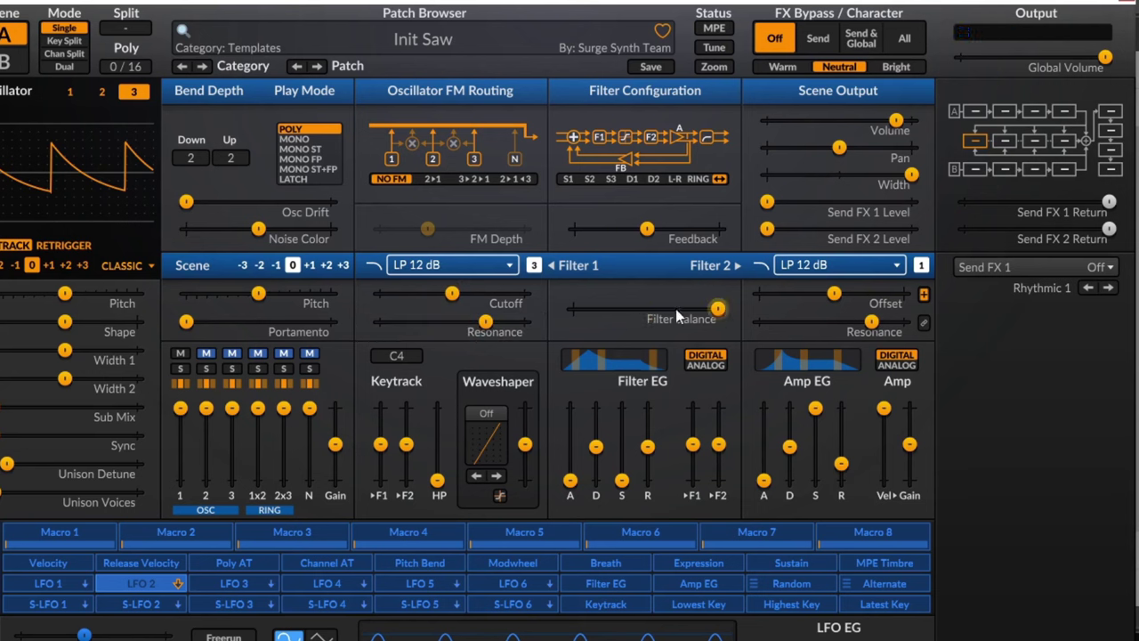
mouse_move(451, 293)
mouse_down()
mouse_move(480, 293)
mouse_move(434, 293)
mouse_up()
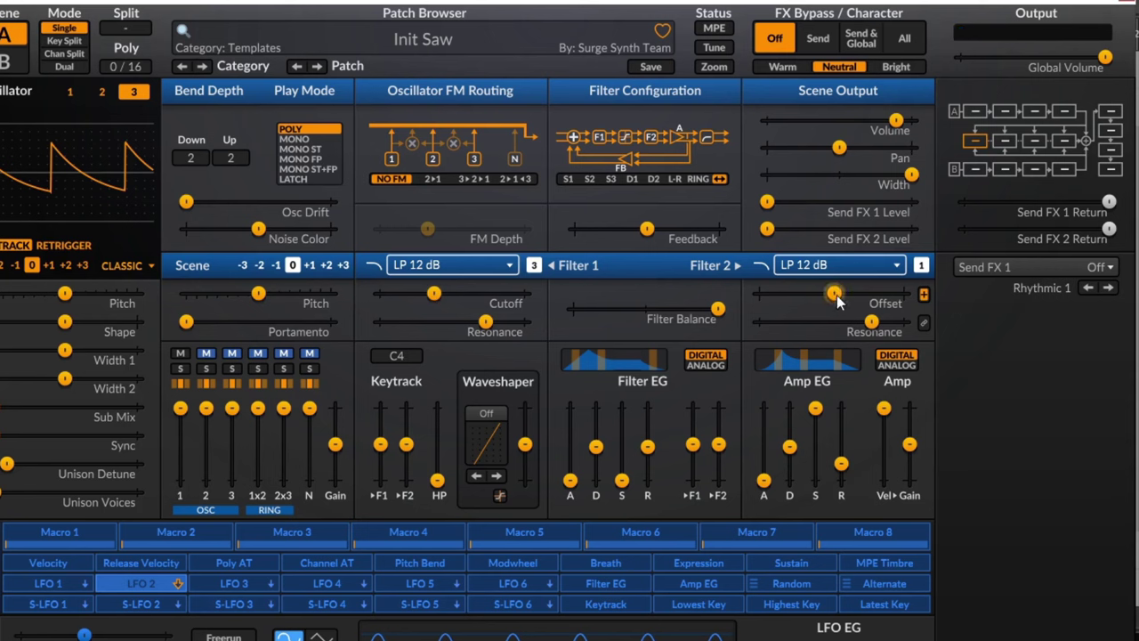
drag(837, 300, 867, 293)
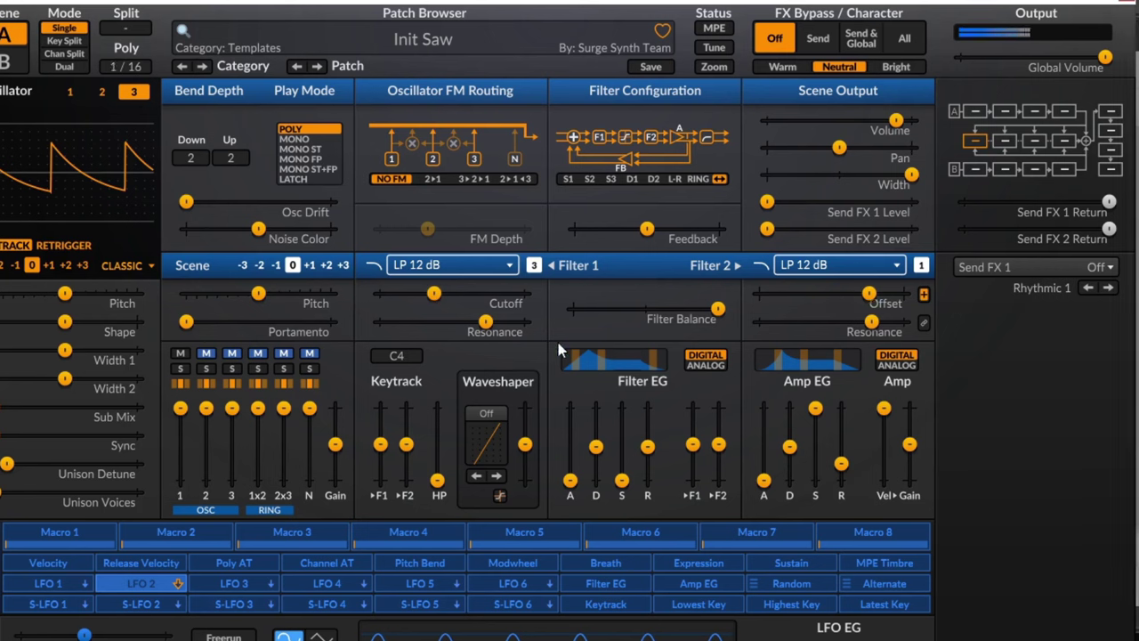
- Return the filter balance to near centre and lower Filter 2's offset to about the middle, raising Filter 1's cutoff slightly
drag(717, 308, 651, 308)
mouse_move(434, 293)
mouse_down()
mouse_move(467, 293)
mouse_move(390, 293)
mouse_move(471, 293)
mouse_move(446, 293)
mouse_up()
drag(876, 293, 823, 292)
- Link Filter 2's resonance to Filter 1's and raise Filter 1's cutoff to maximum
drag(447, 292, 503, 321)
click(924, 322)
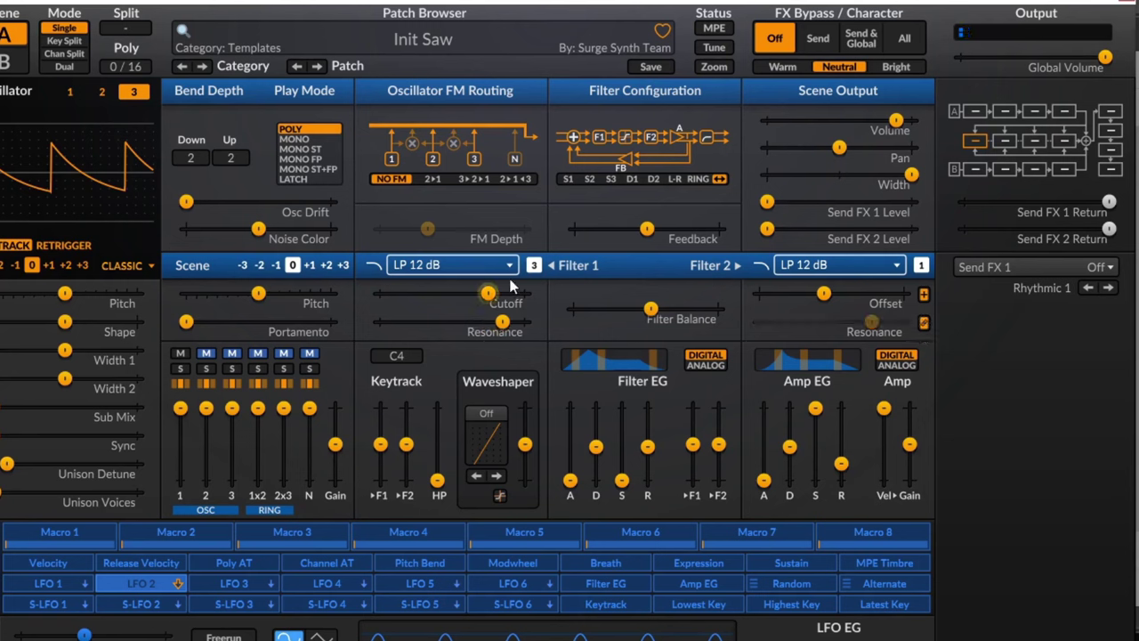
drag(488, 297, 524, 293)
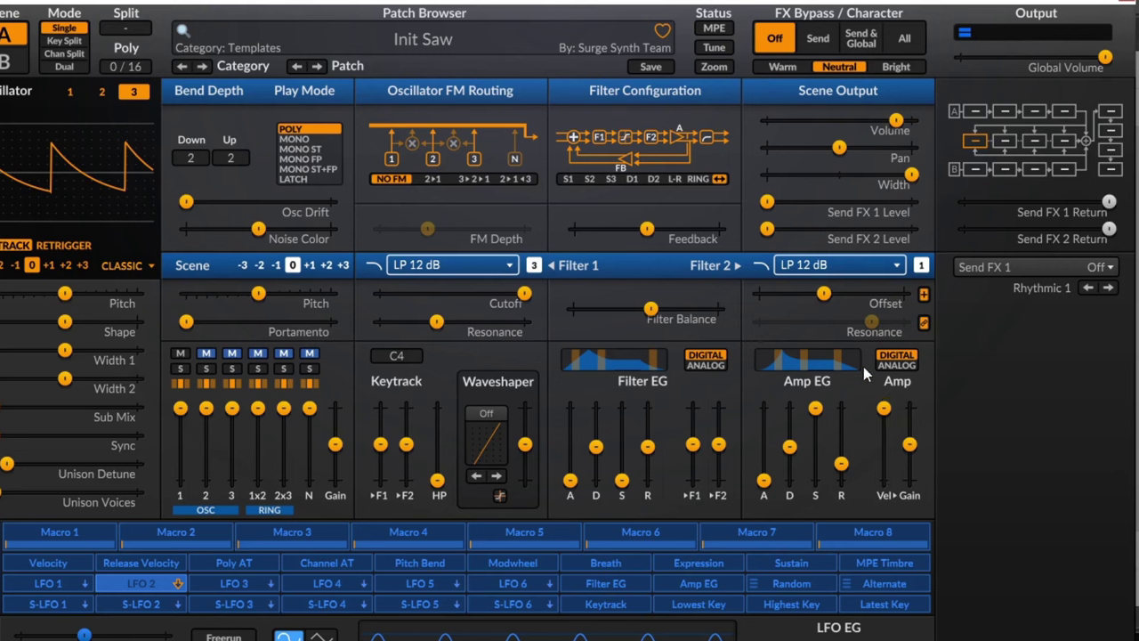
- Sweep the amp's velocity-to-gain amount to minimum, back to maximum, and down again
click(908, 443)
drag(883, 407, 884, 479)
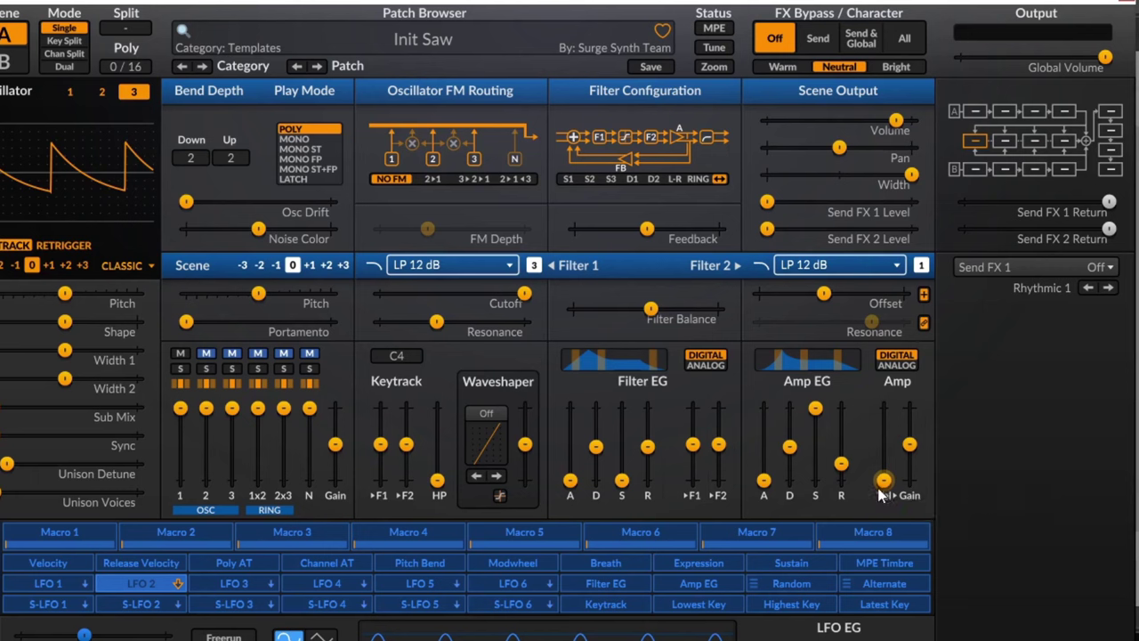
drag(884, 480, 884, 408)
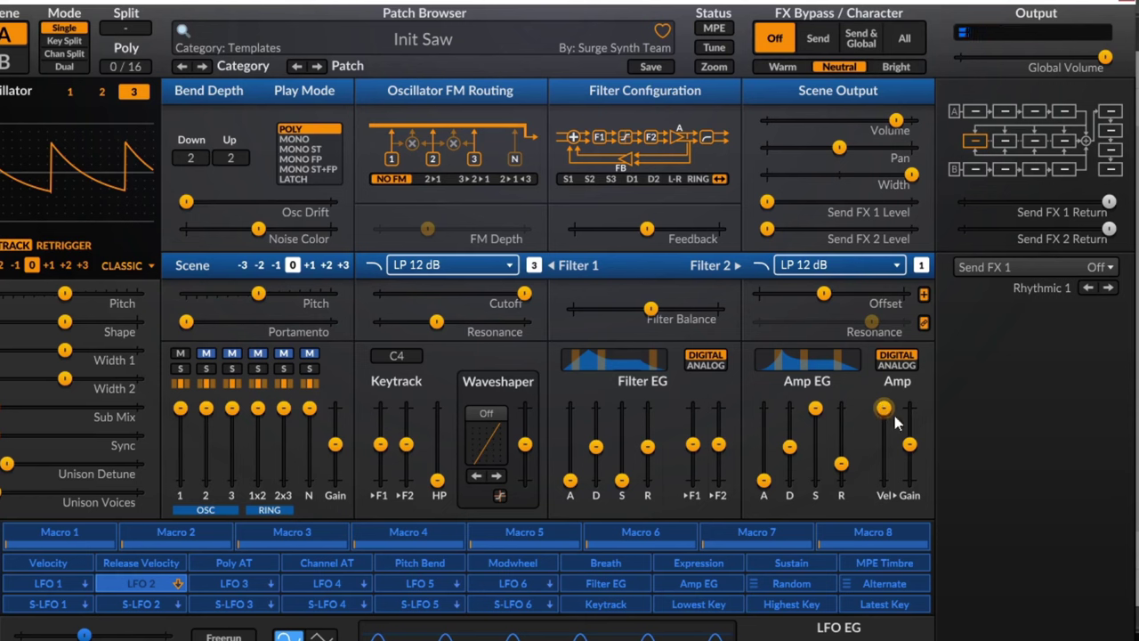
drag(883, 407, 896, 471)
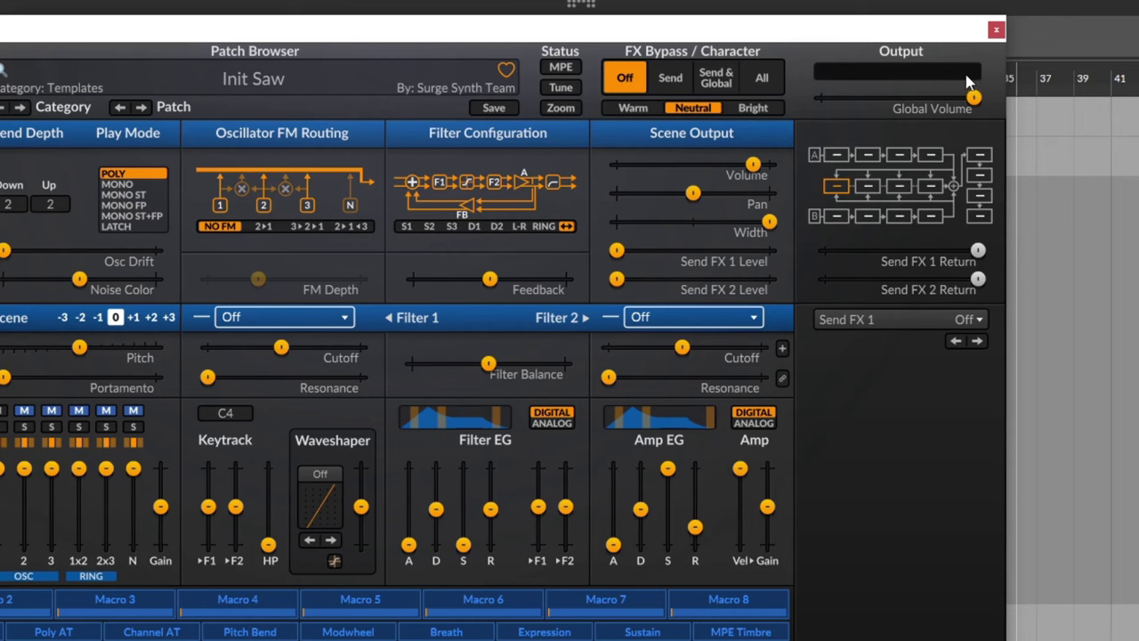
- Try Scene A with its hard clip disabled, and set the Scene A hard clip at 0 dBFS
right_click(818, 160)
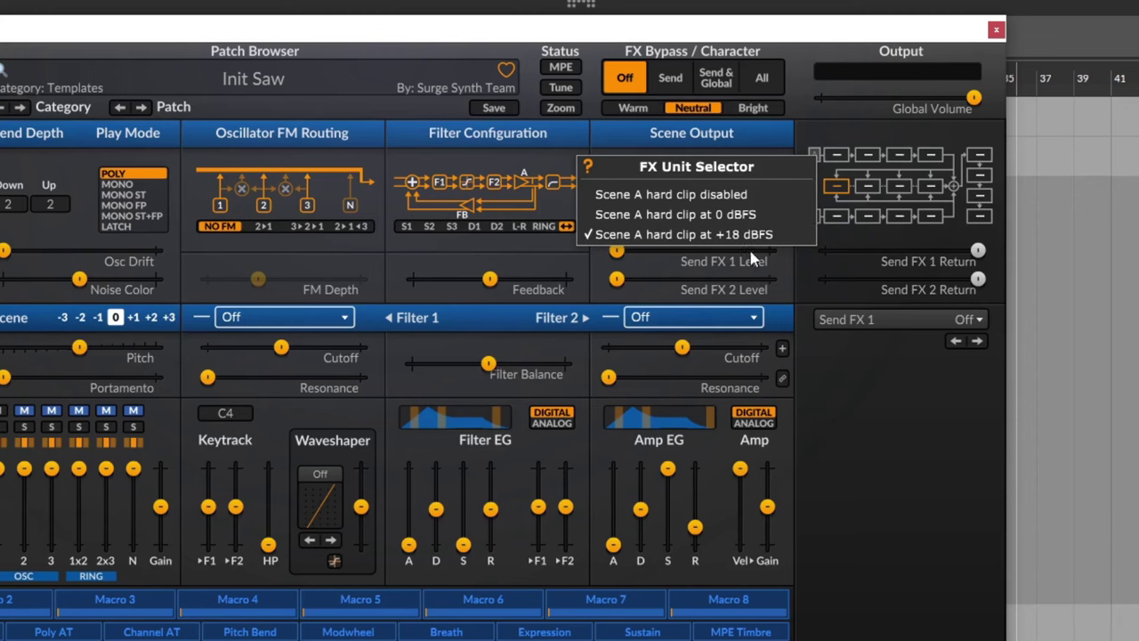
click(826, 156)
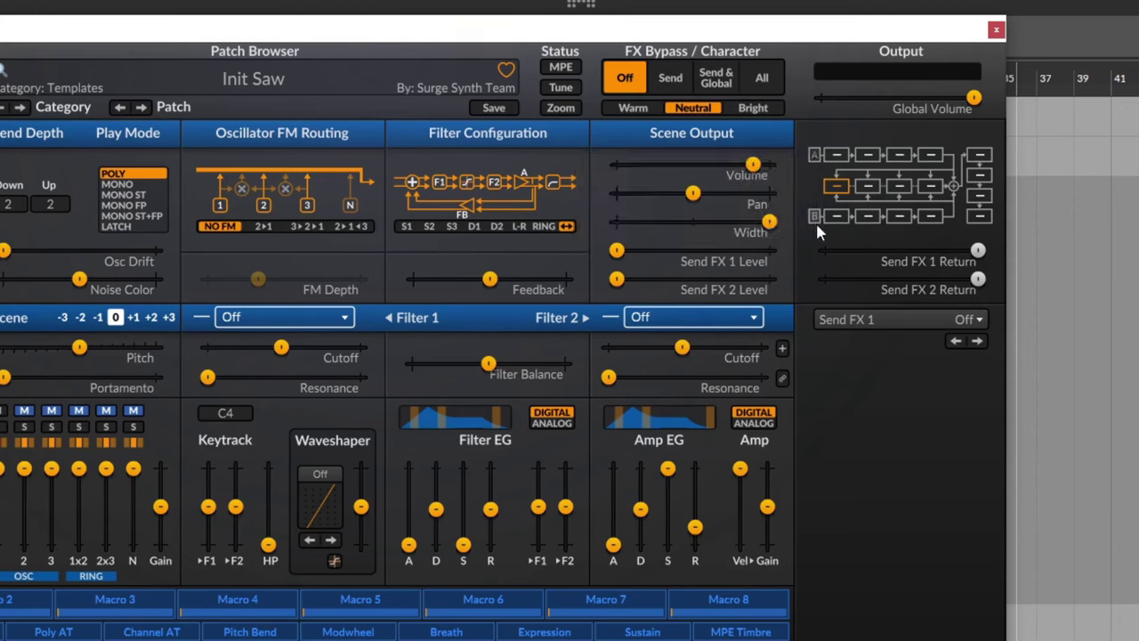
right_click(820, 157)
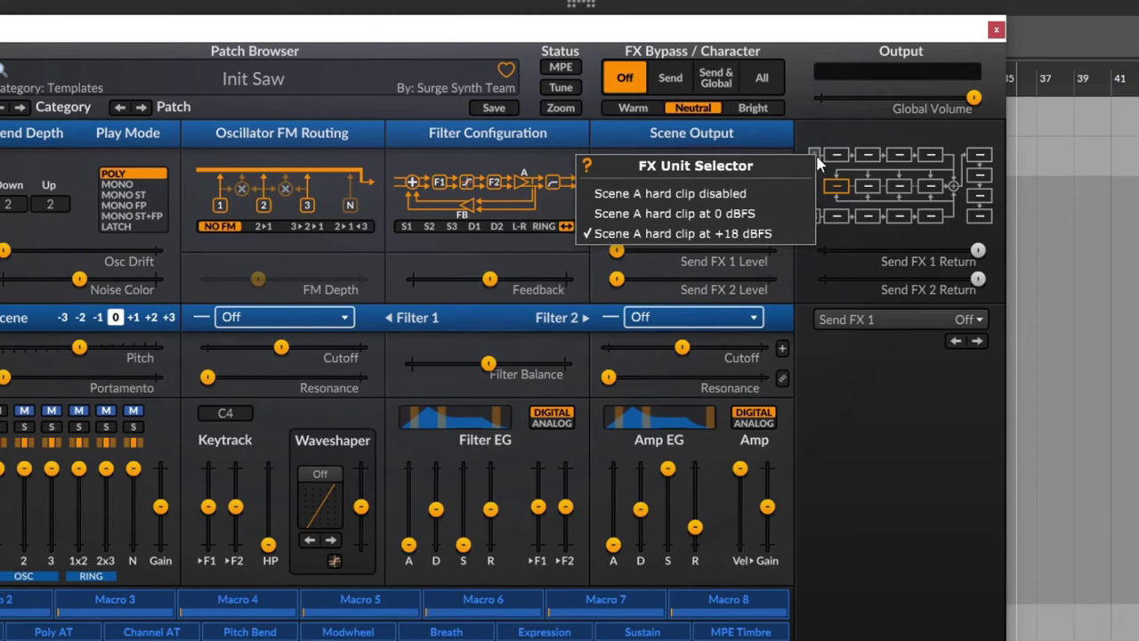
click(740, 194)
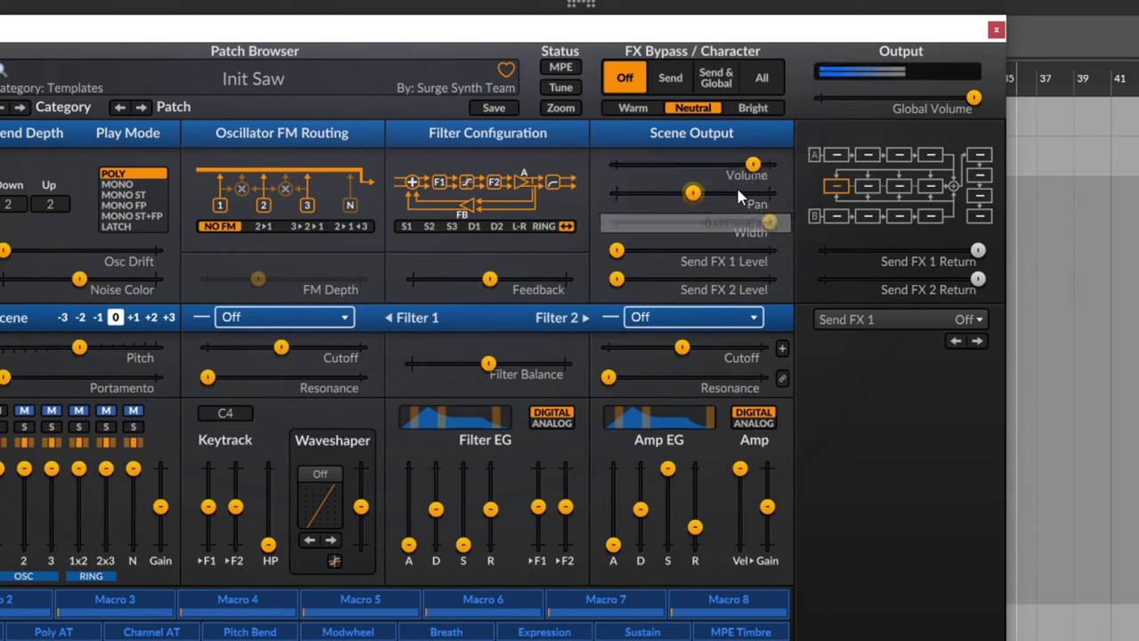
right_click(812, 163)
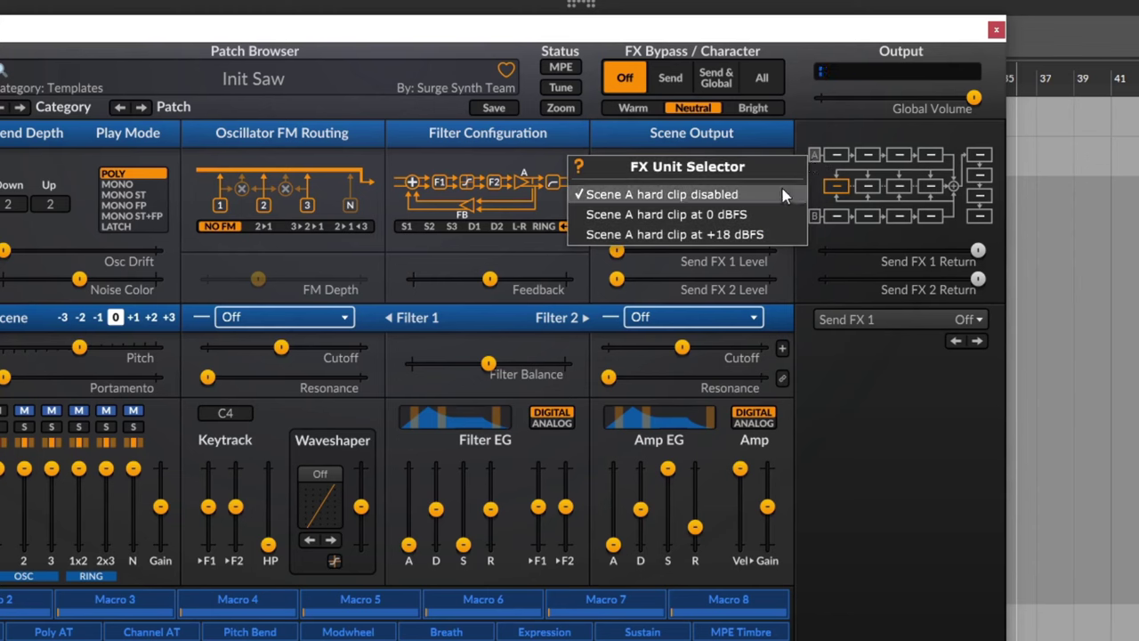
click(741, 215)
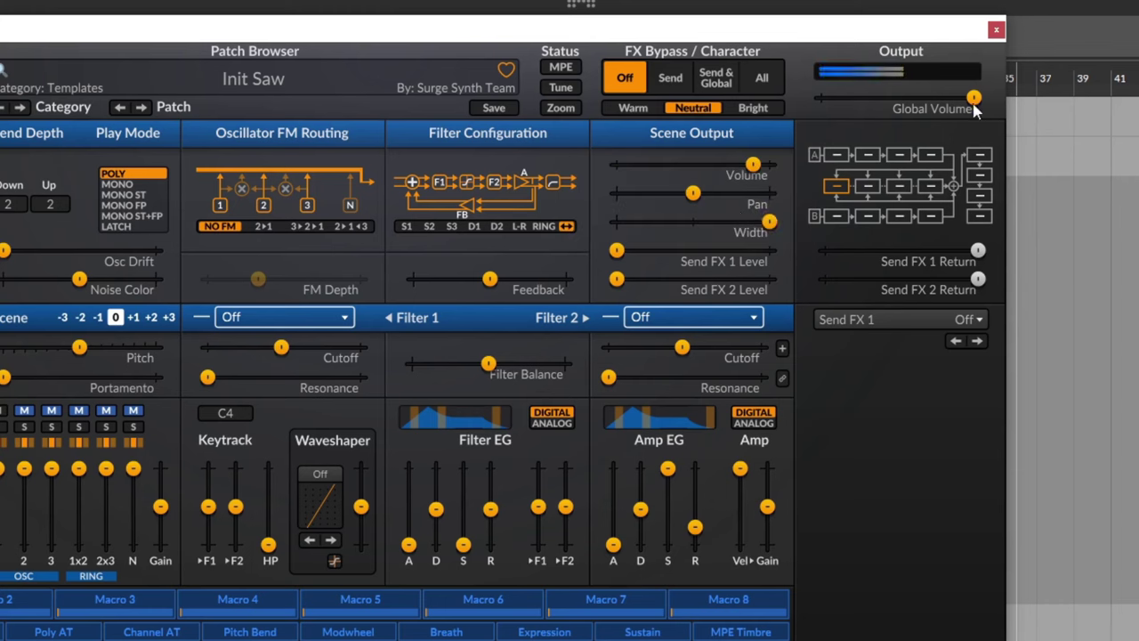
- Set the Scene A hard clip at +18 dBFS in the FX routing grid
right_click(834, 185)
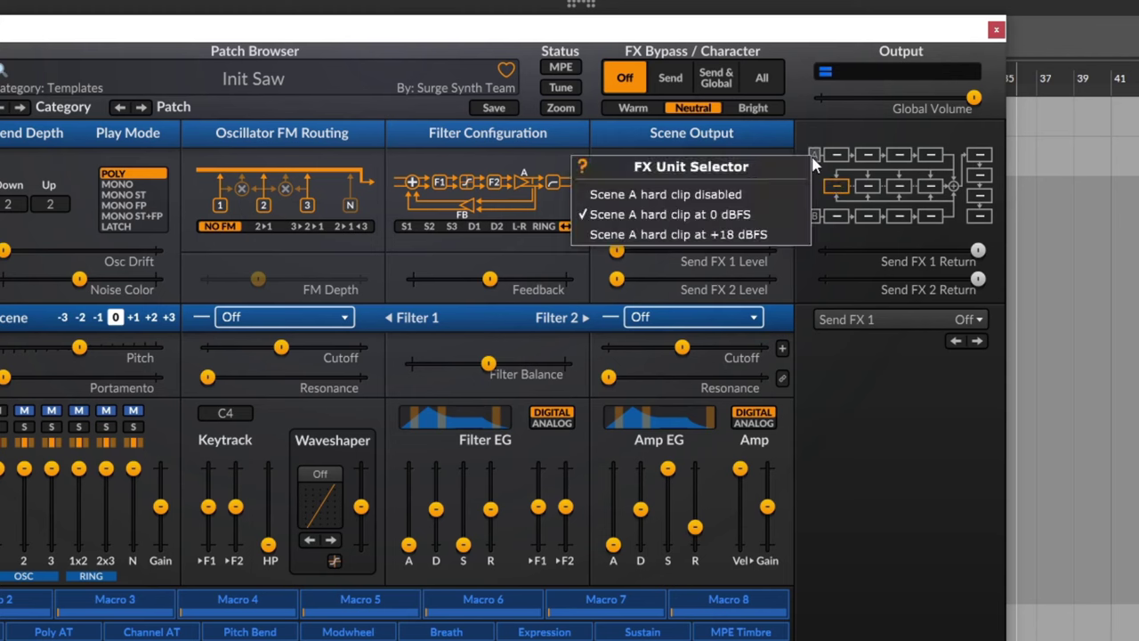
click(773, 233)
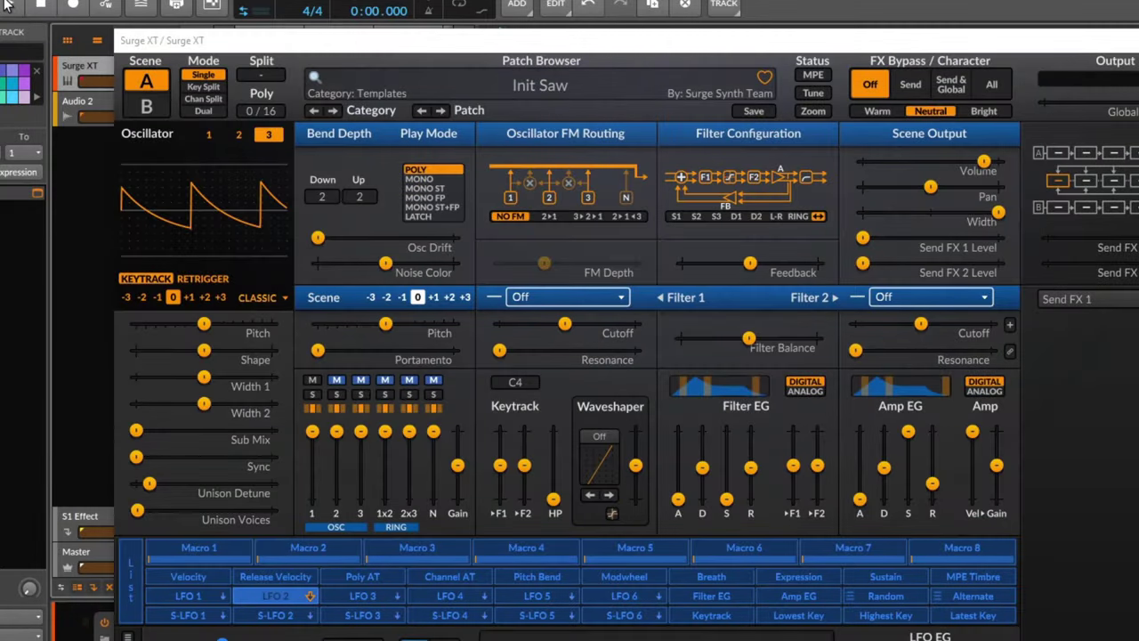
click(11, 6)
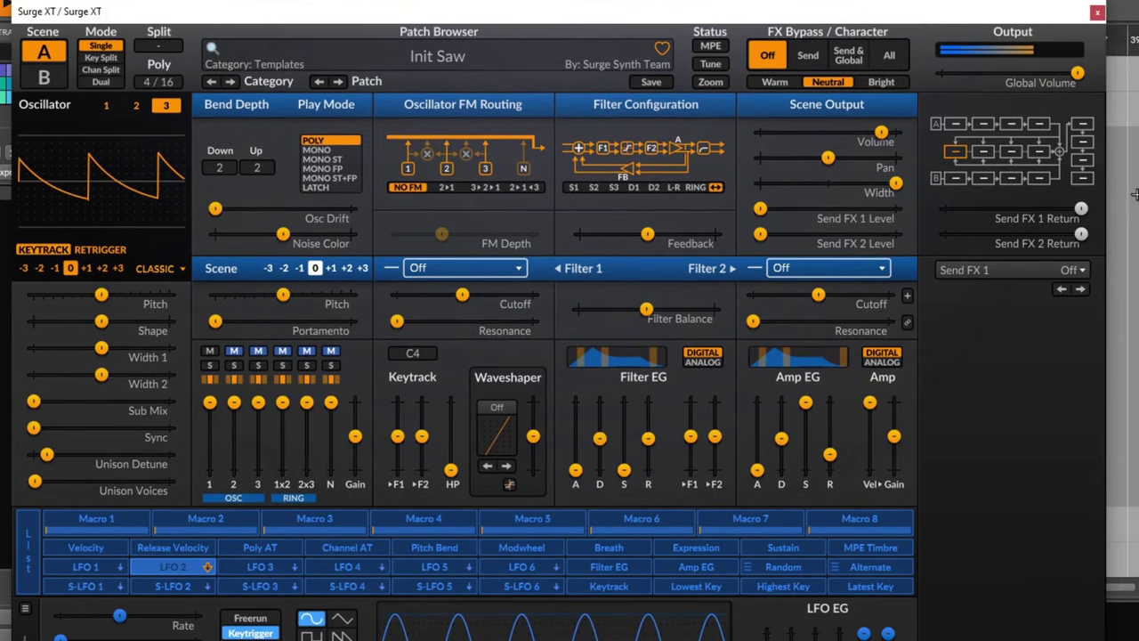
- Load the Chorus Init (Dry) preset into A Insert FX 1
click(952, 124)
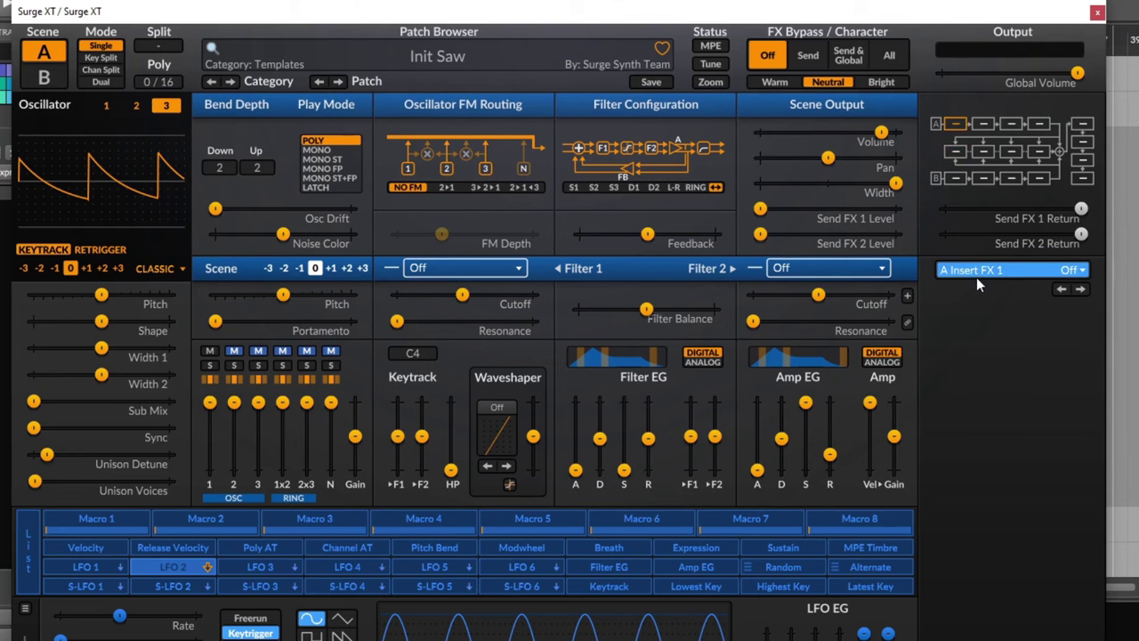
click(976, 277)
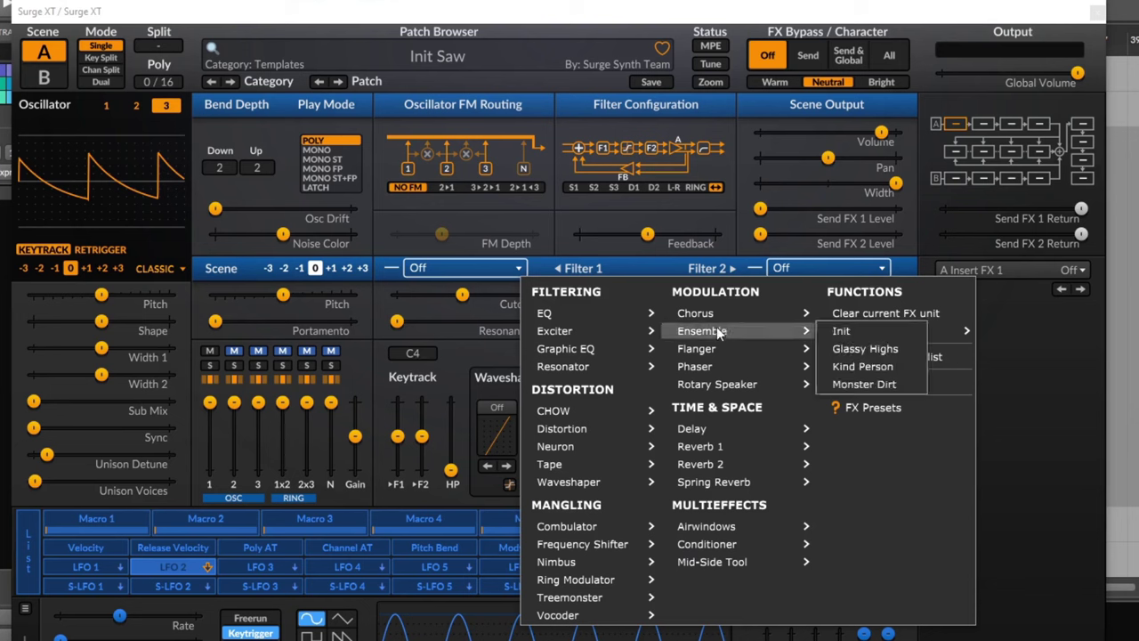
mouse_move(591, 313)
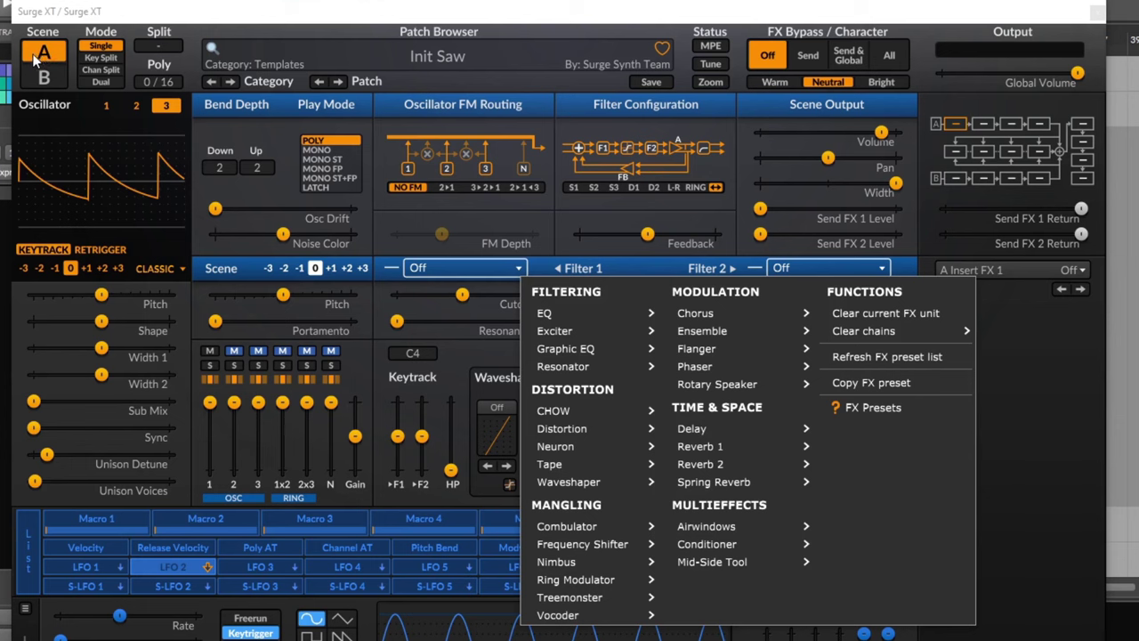
mouse_move(755, 317)
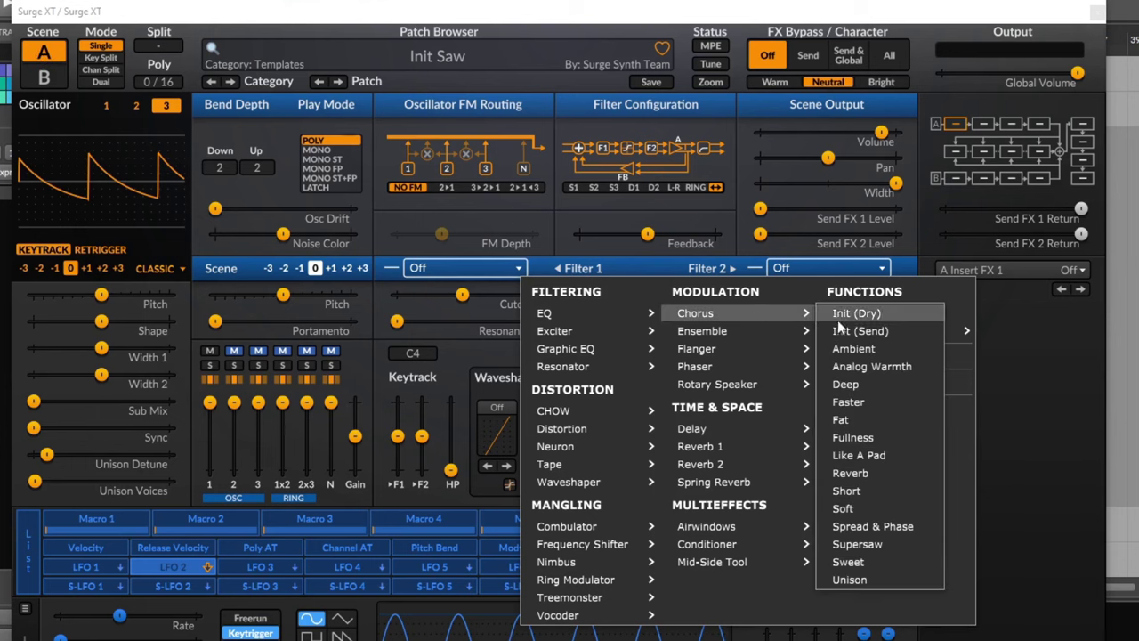
click(867, 315)
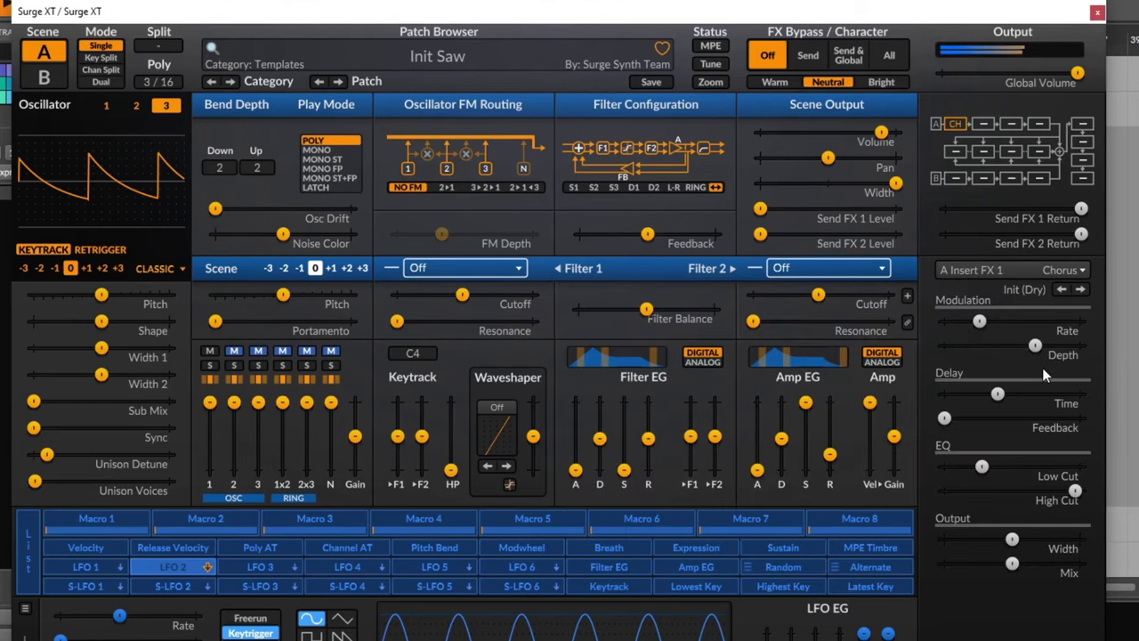
- Raise the chorus rate slightly, its feedback to about the middle, and its mix to about three quarters
drag(1003, 326, 1017, 327)
drag(949, 430, 1022, 430)
drag(1012, 562, 1049, 562)
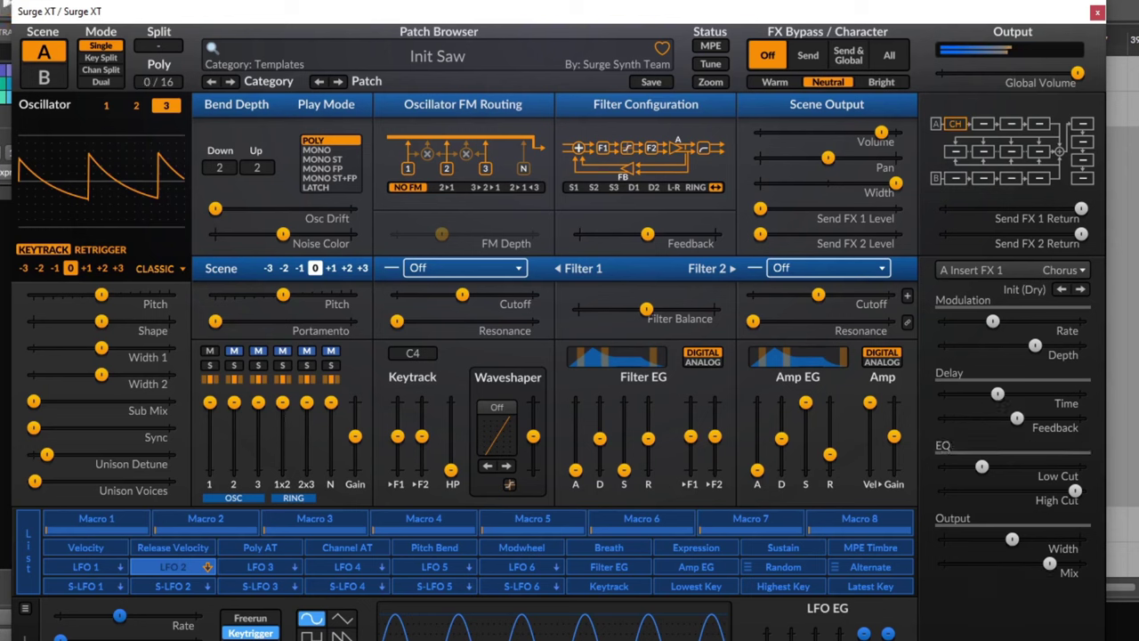
- Switch to Scene B and back to Scene A to compare their sound
click(53, 78)
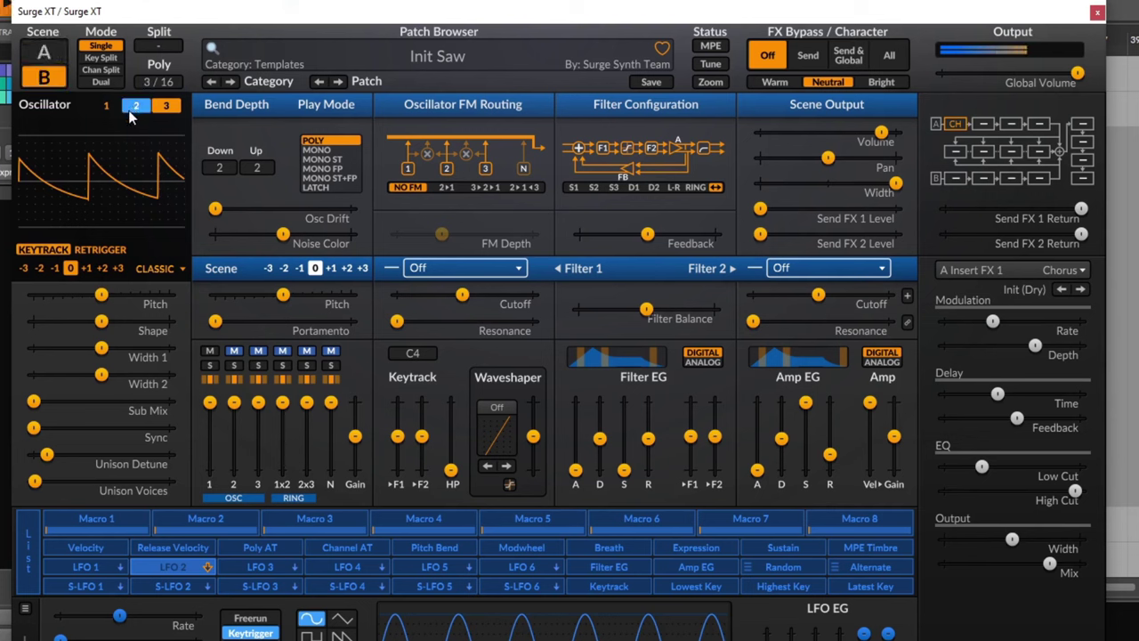
click(114, 109)
click(33, 53)
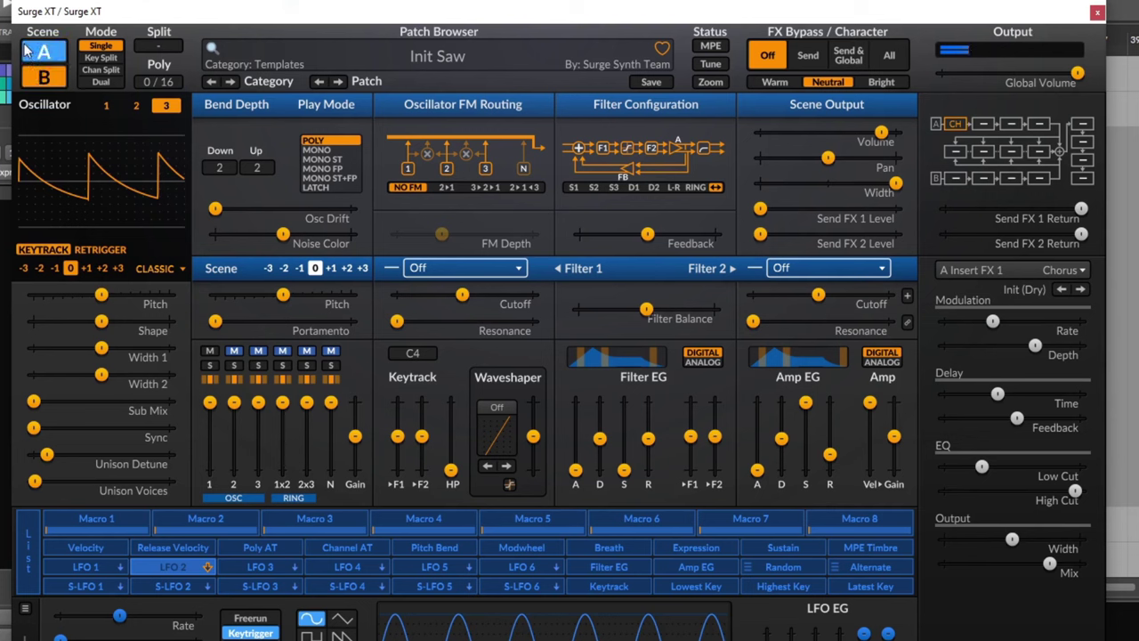
- Load the Airwindows Capacitor filter preset into A Insert FX 2
click(980, 123)
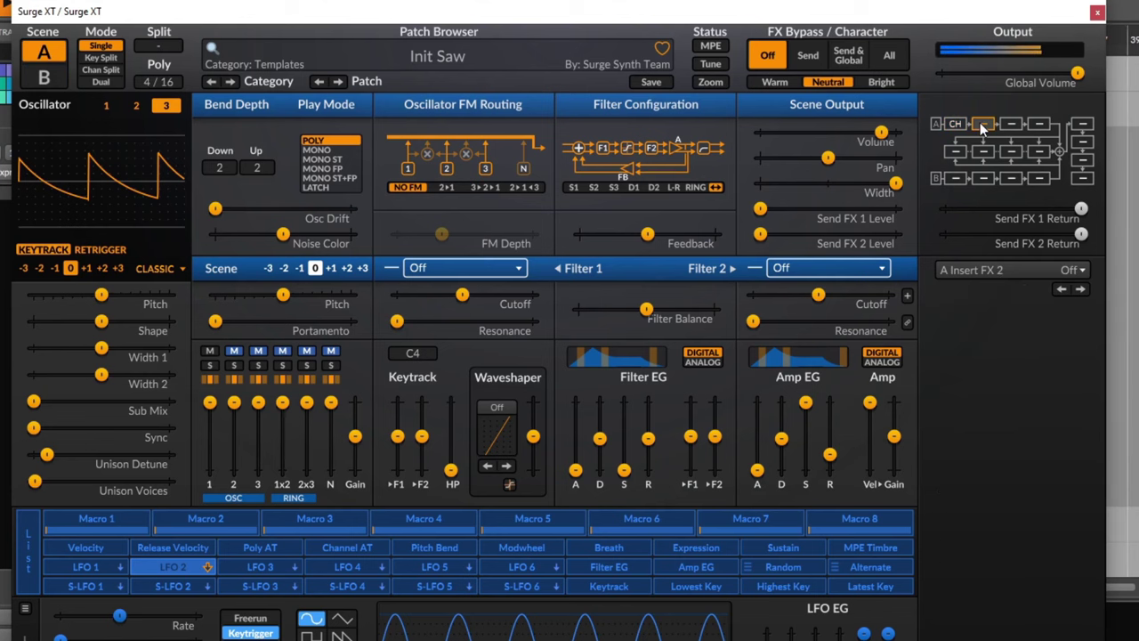
click(1010, 280)
mouse_move(712, 311)
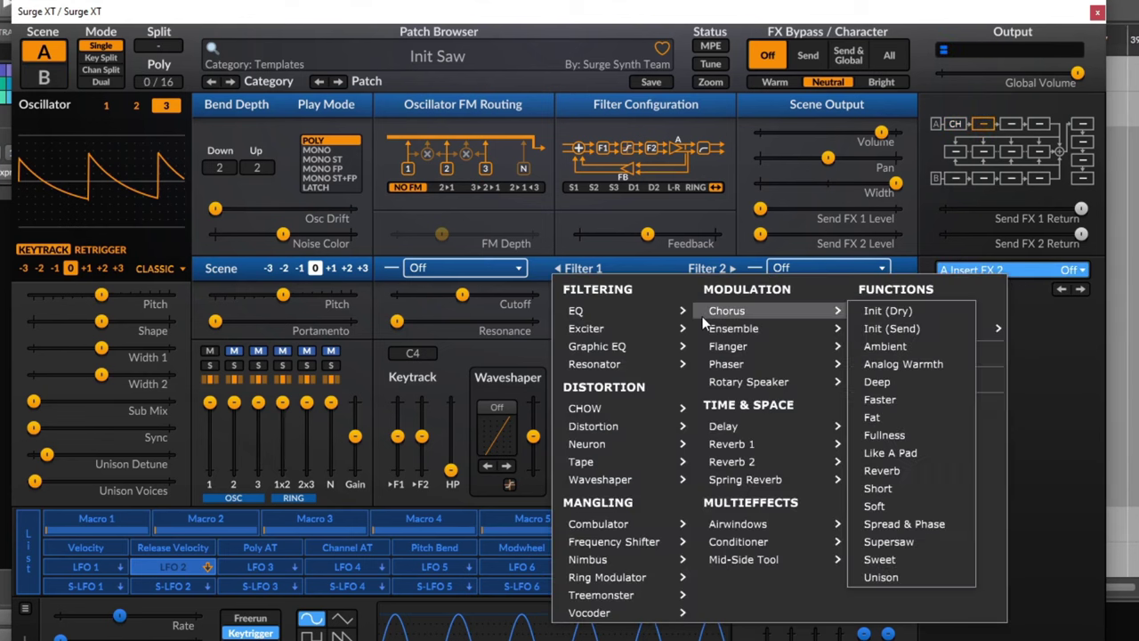
mouse_move(728, 365)
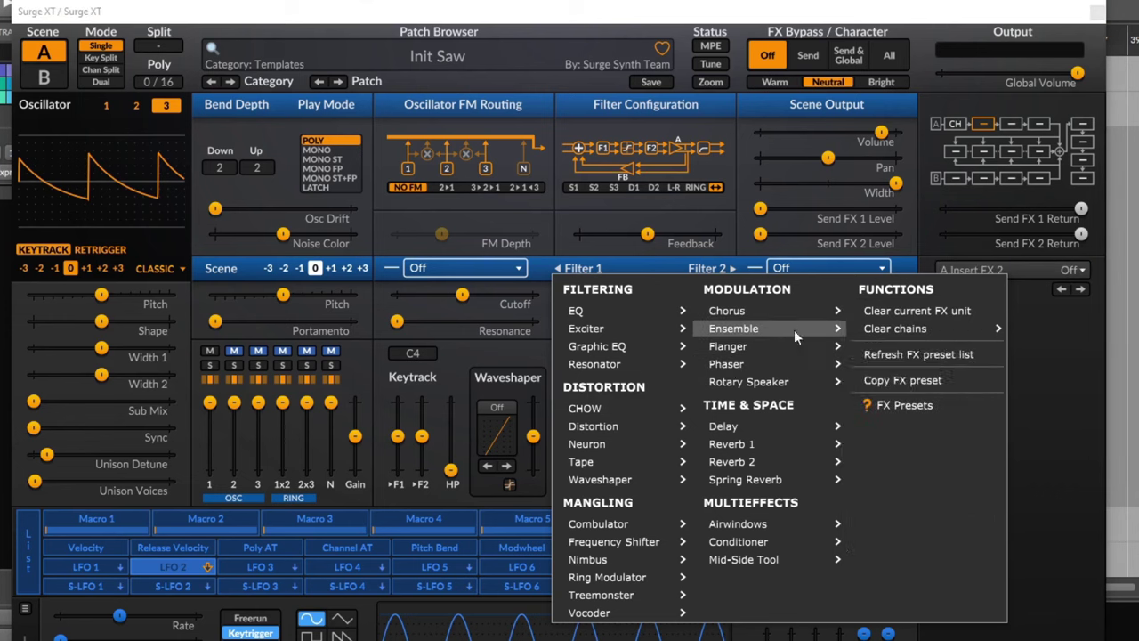
mouse_move(759, 525)
mouse_move(952, 437)
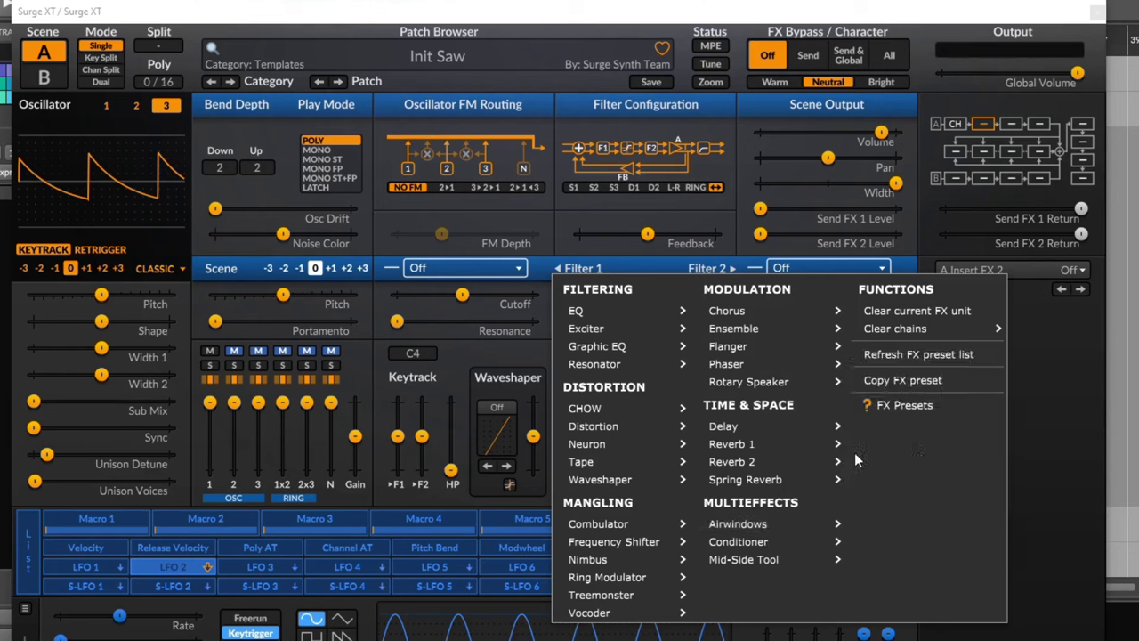
mouse_move(801, 523)
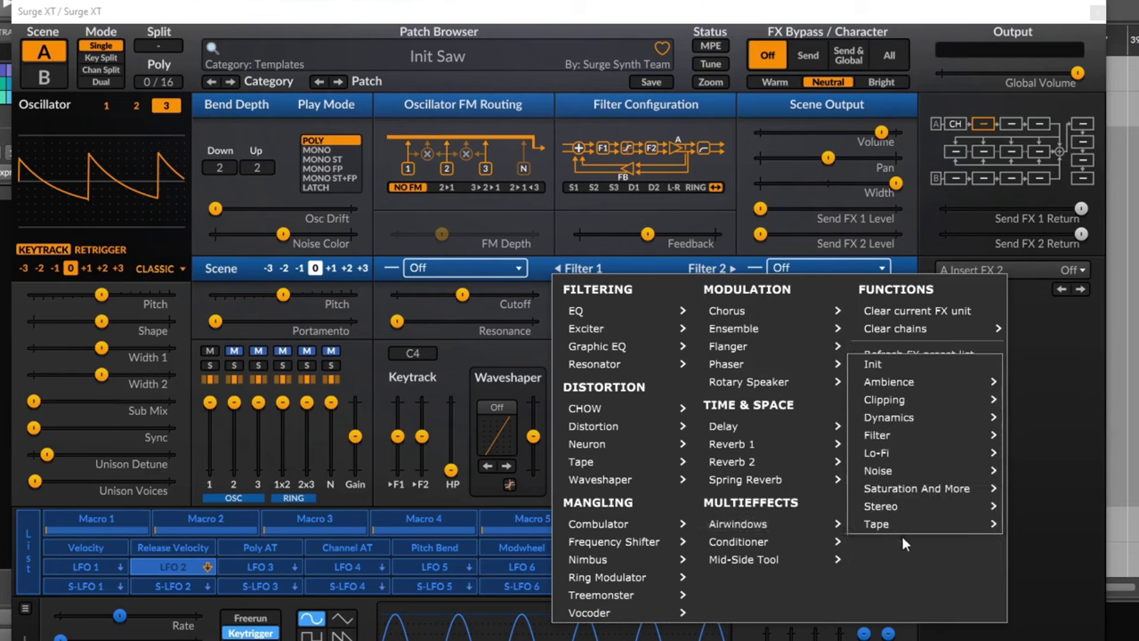
mouse_move(937, 456)
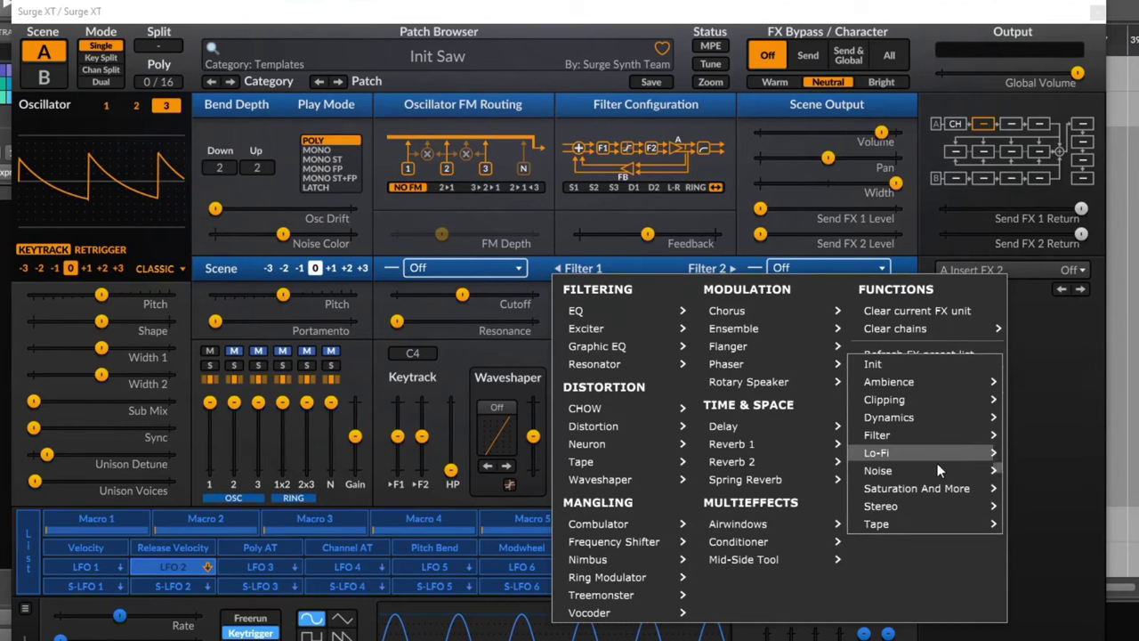
mouse_move(876, 434)
click(1036, 381)
- Lower the Capacitor's lowpass to about 62% and compare Scene A with Scene B
drag(1080, 368, 1029, 368)
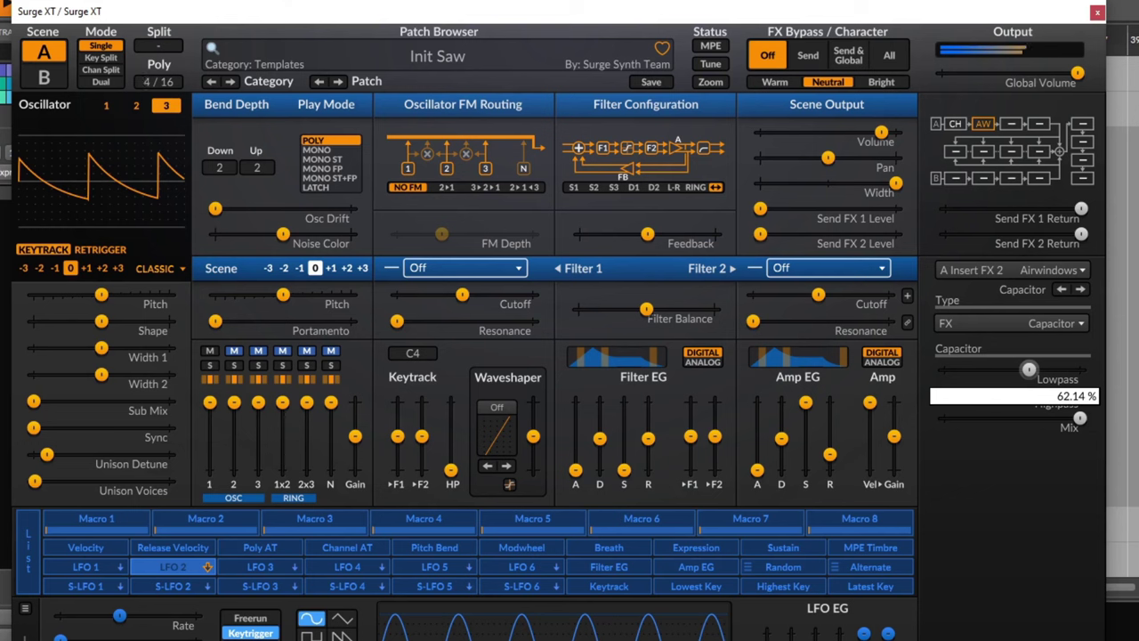
drag(1029, 369, 1029, 369)
click(44, 76)
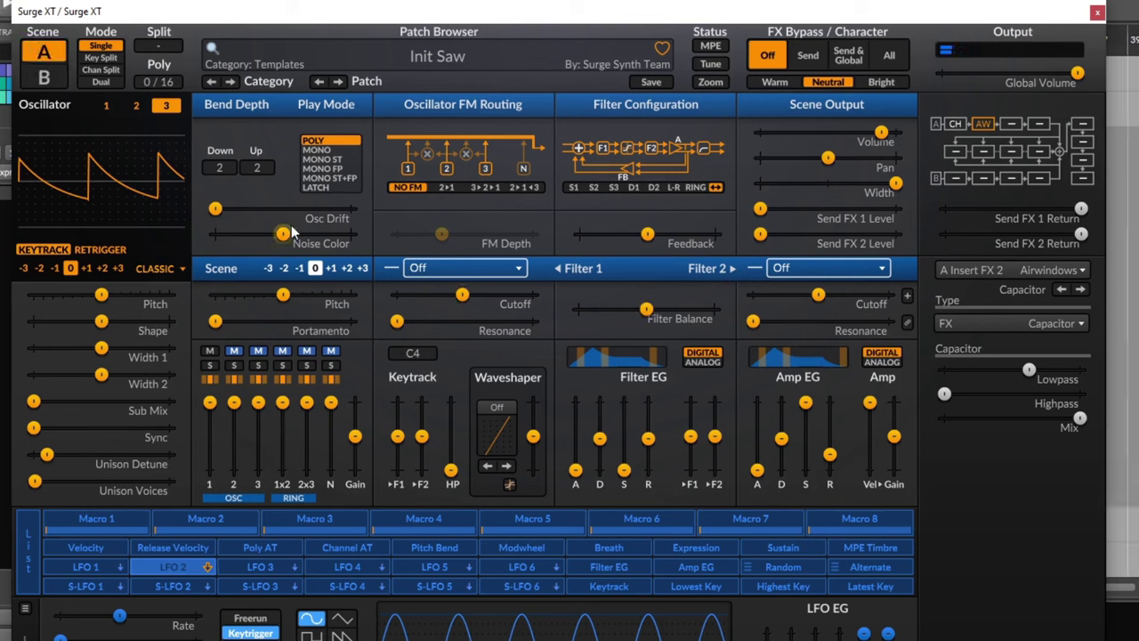
- Set the octave of Scene A's oscillator 3 and oscillator 1 to +1
click(86, 269)
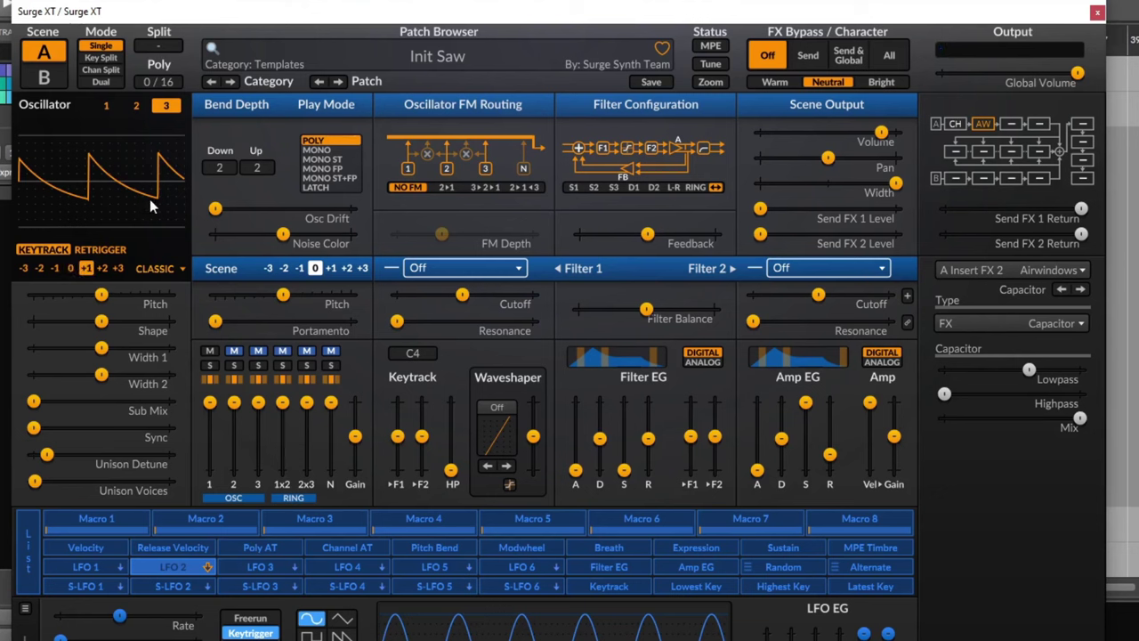
click(104, 106)
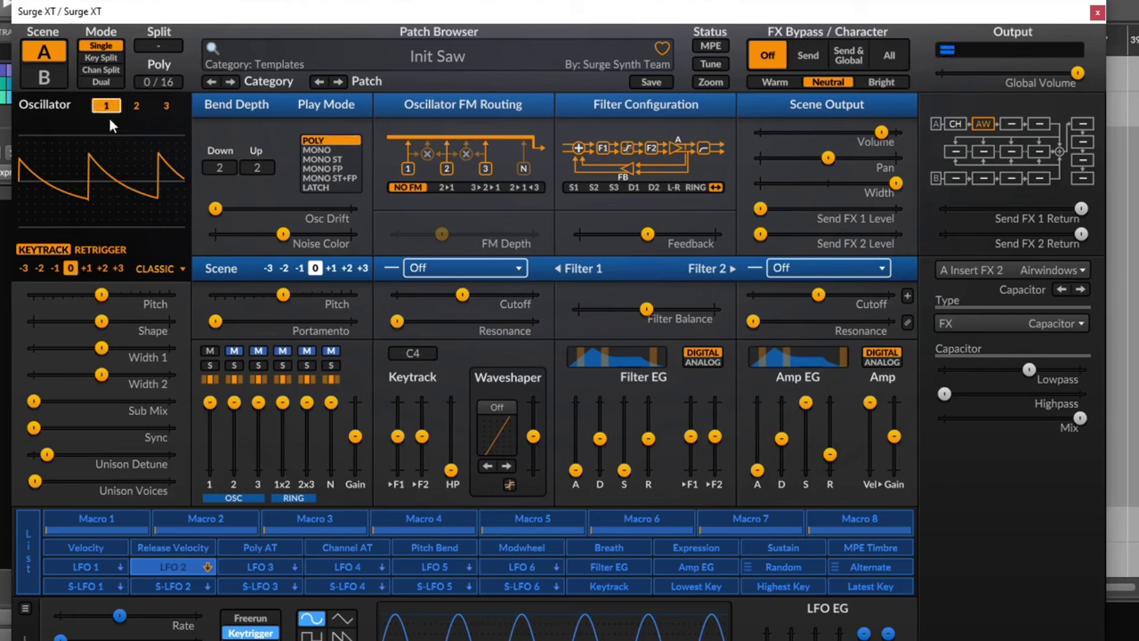
click(85, 269)
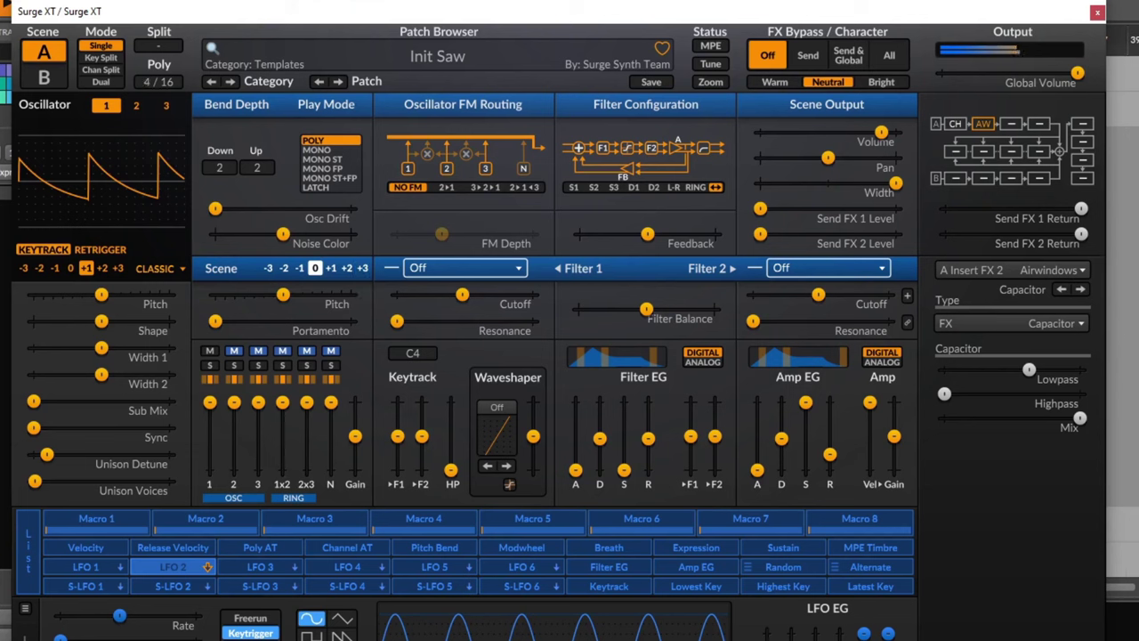
- Switch to Scene B and load the Rotary Speaker preset Rotor Chorus into B Insert FX 1
click(44, 77)
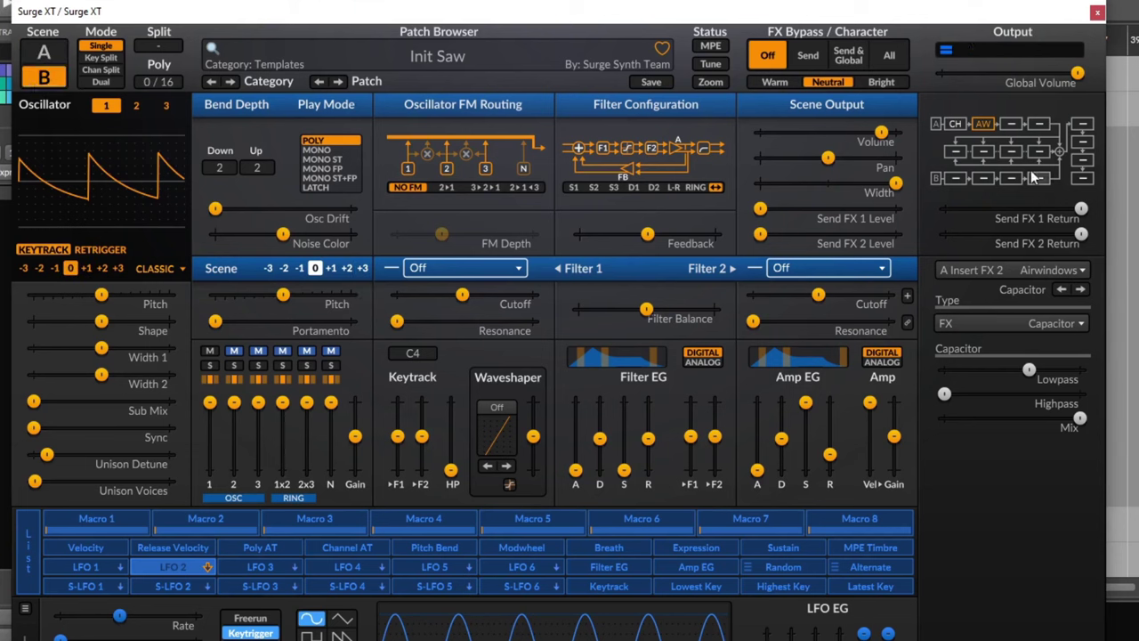
click(951, 179)
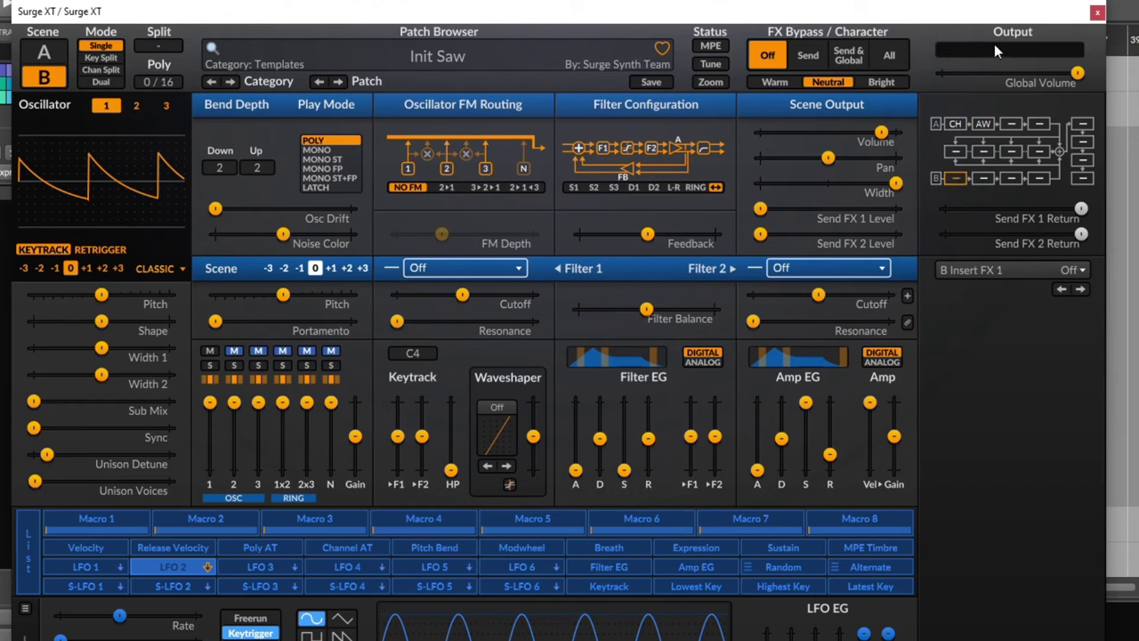
click(1003, 269)
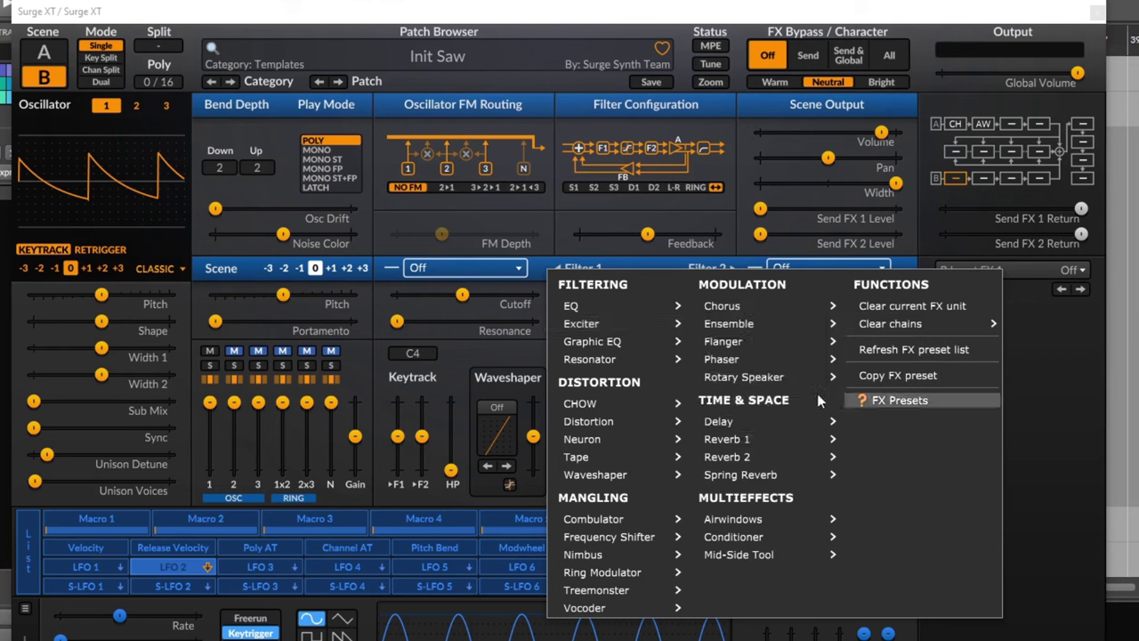
mouse_move(818, 378)
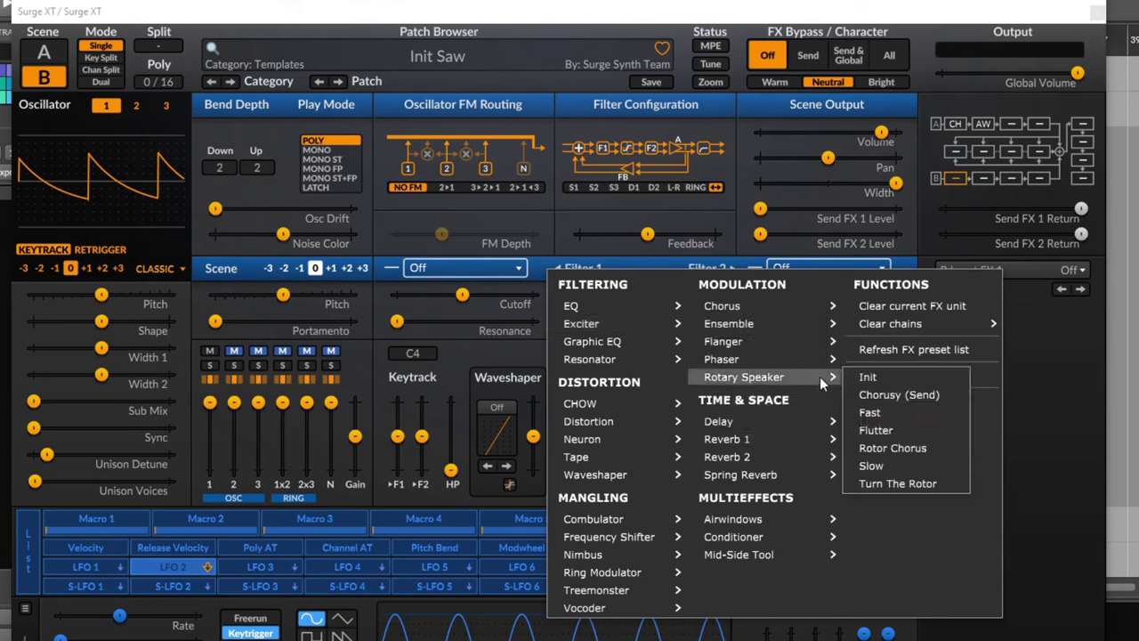
click(928, 443)
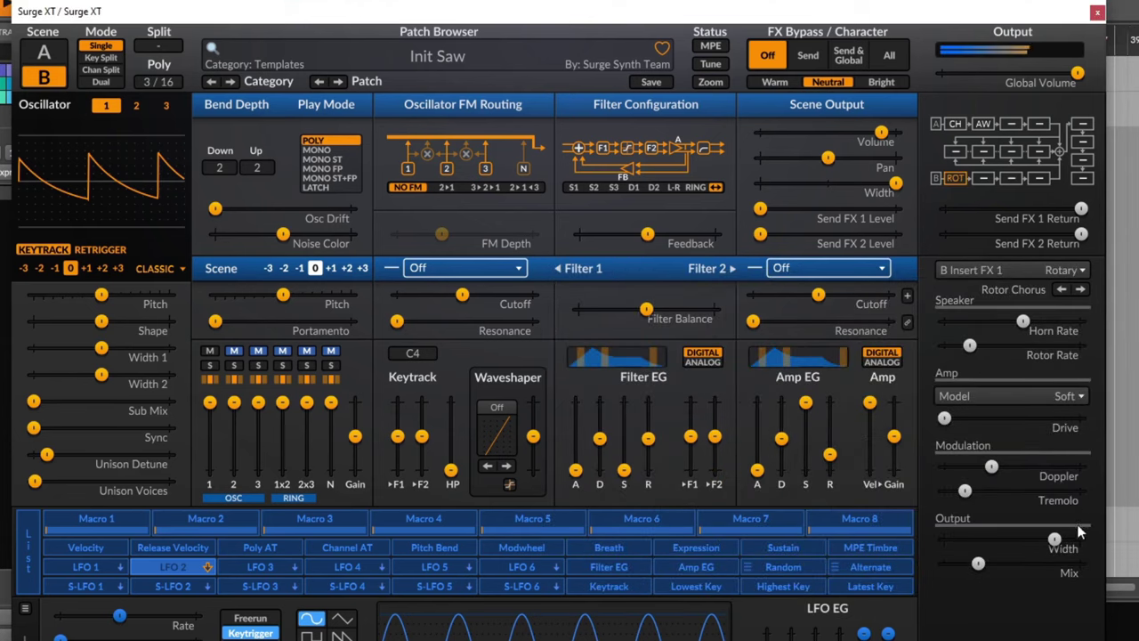
- Raise the rotary effect's mix to over three quarters and lower Scene B's output volume to slightly above the middle
drag(978, 563, 1024, 563)
drag(881, 135, 838, 133)
drag(1024, 563, 1057, 563)
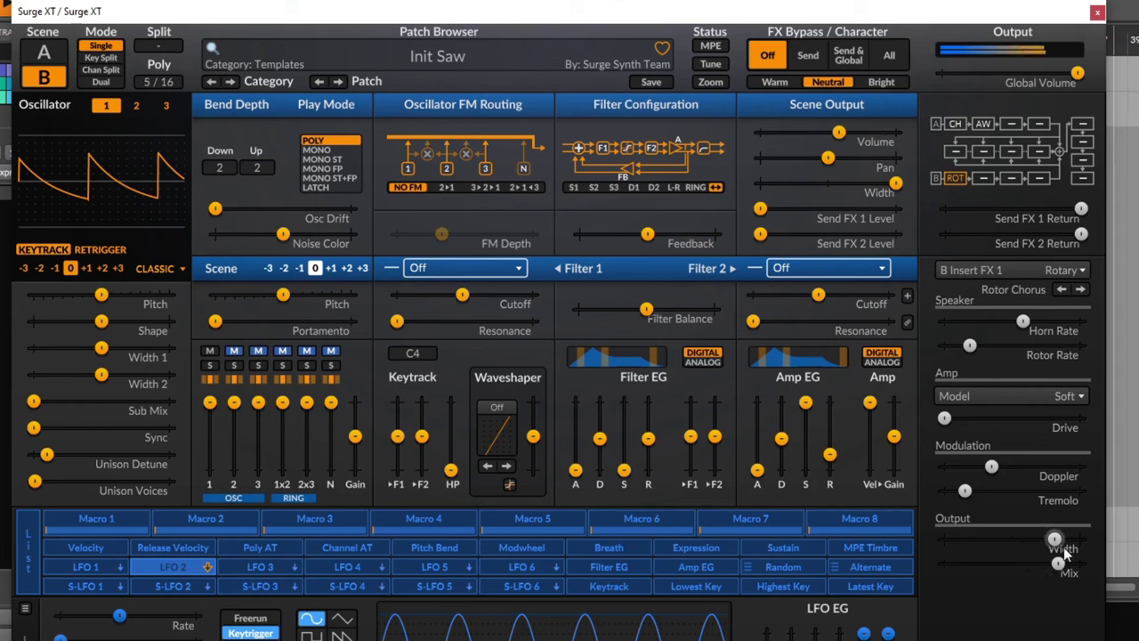
drag(993, 510, 1022, 511)
- Load the Airwindows Hombre filter preset into B Insert FX 2
click(976, 178)
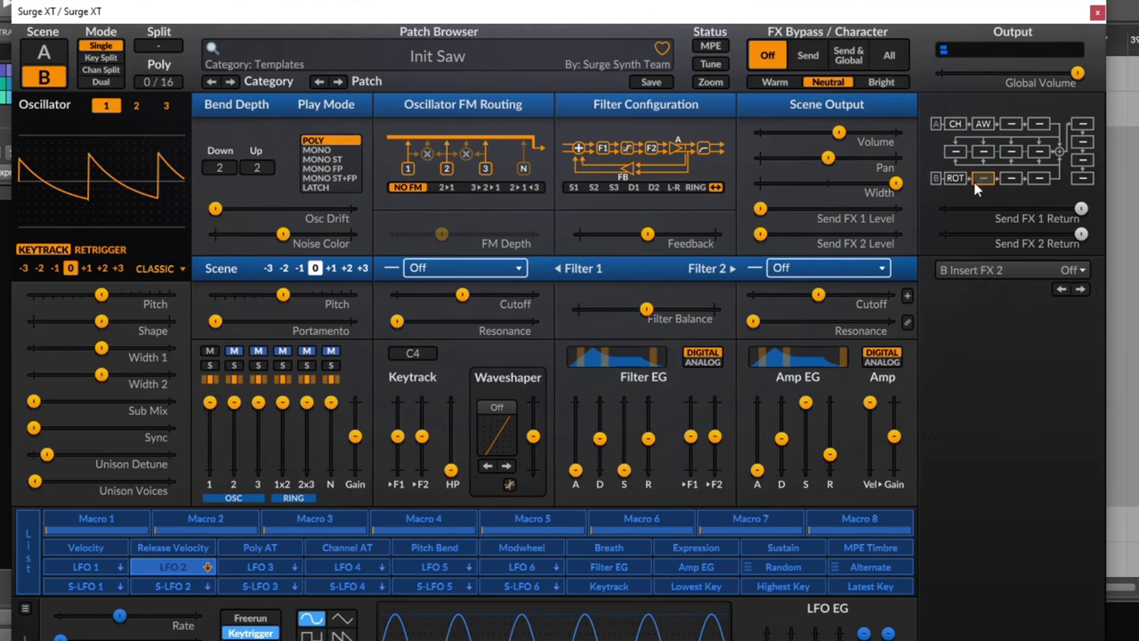
click(1003, 271)
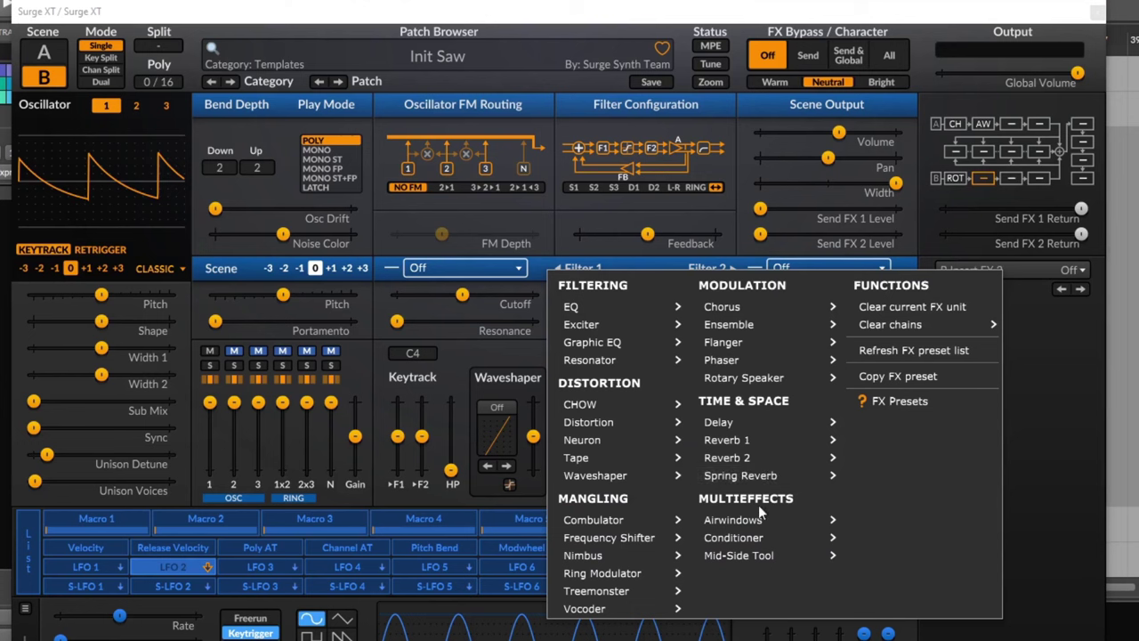
mouse_move(786, 519)
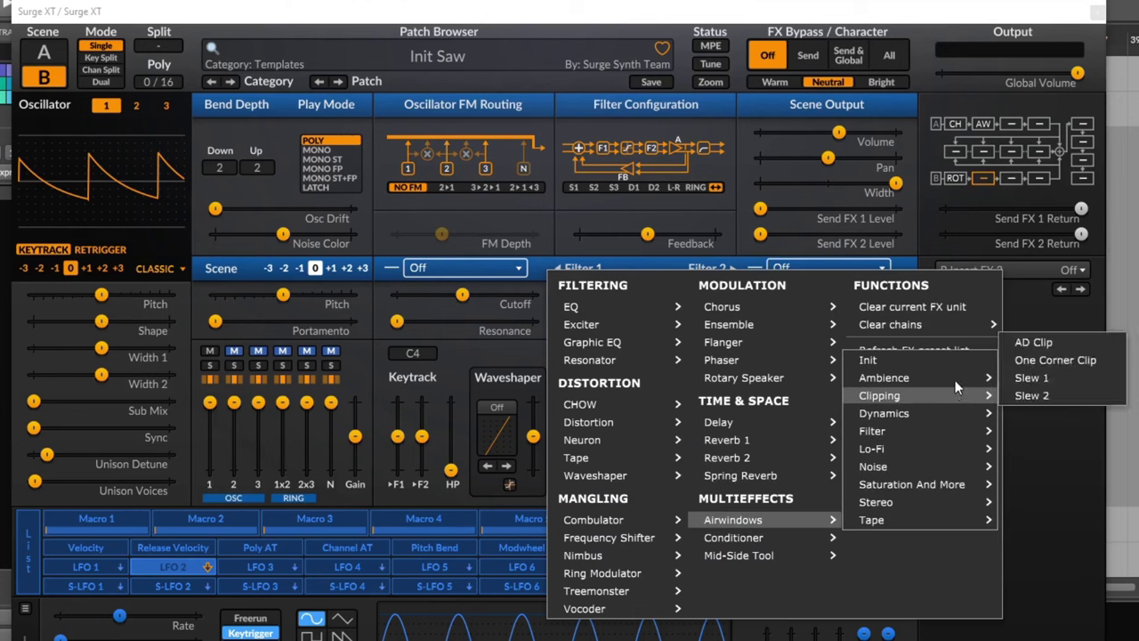
mouse_move(938, 466)
mouse_move(946, 432)
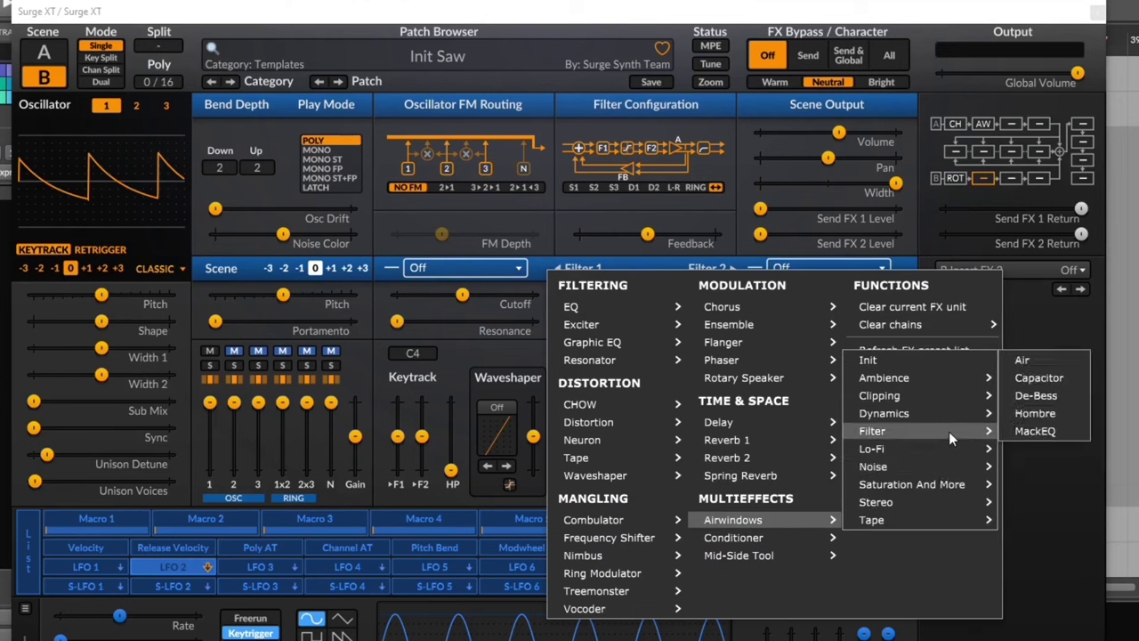
click(1035, 414)
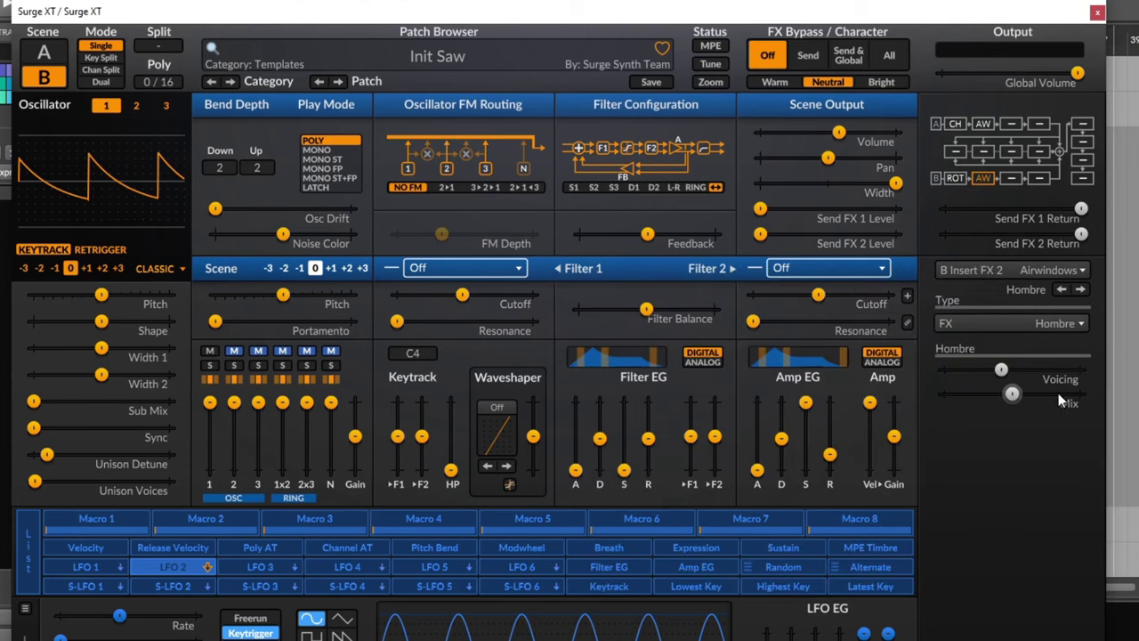
- Lower Hombre's voicing to about a quarter with its mix at maximum, and return to Scene A
drag(1007, 368, 978, 368)
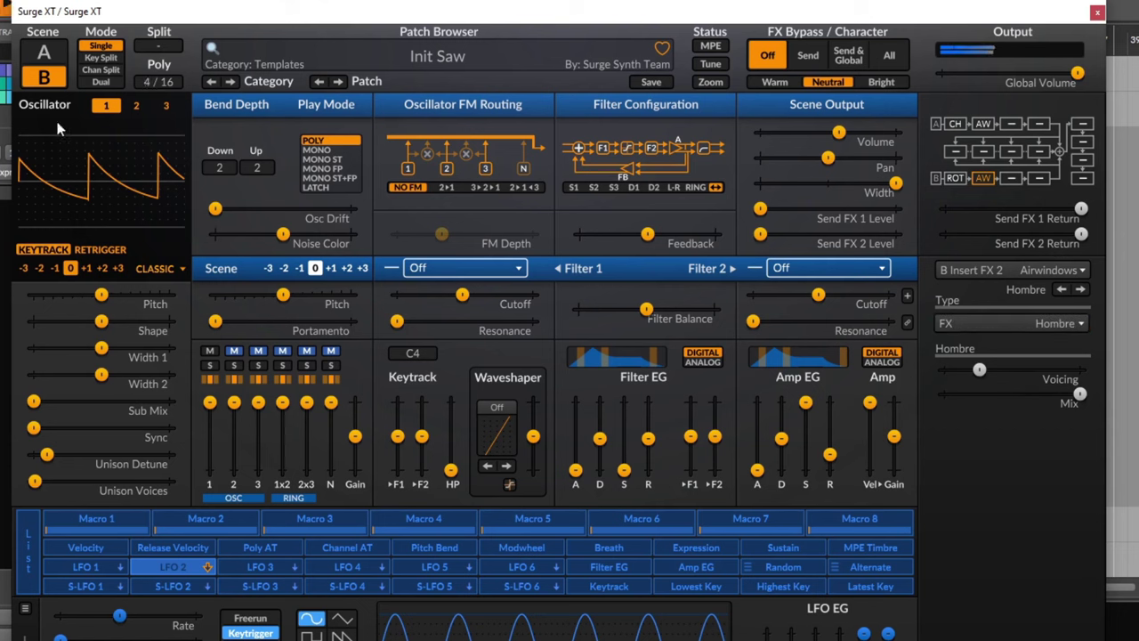
click(61, 56)
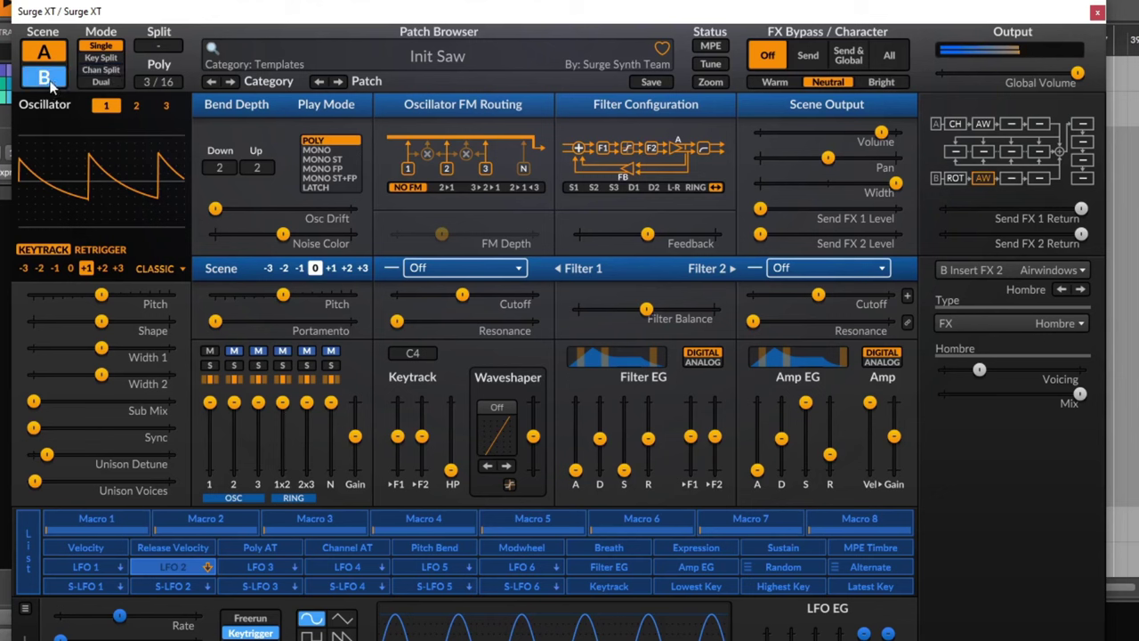
- Set the scene mode to Dual and lengthen the Amp EG attack and release in both Scene A and Scene B
click(100, 81)
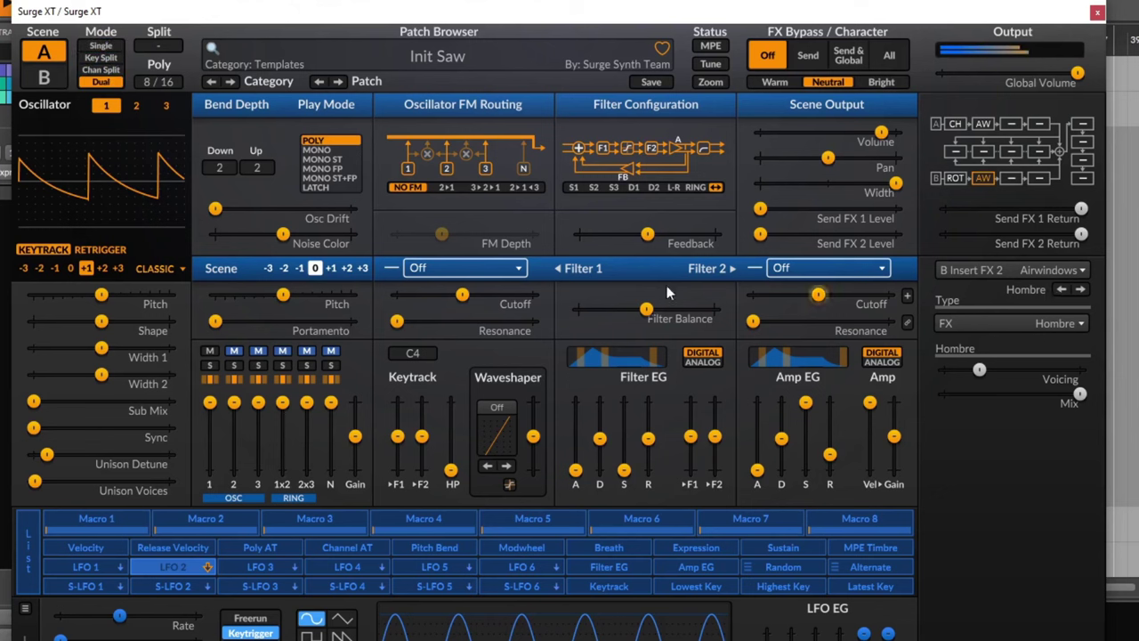
click(49, 80)
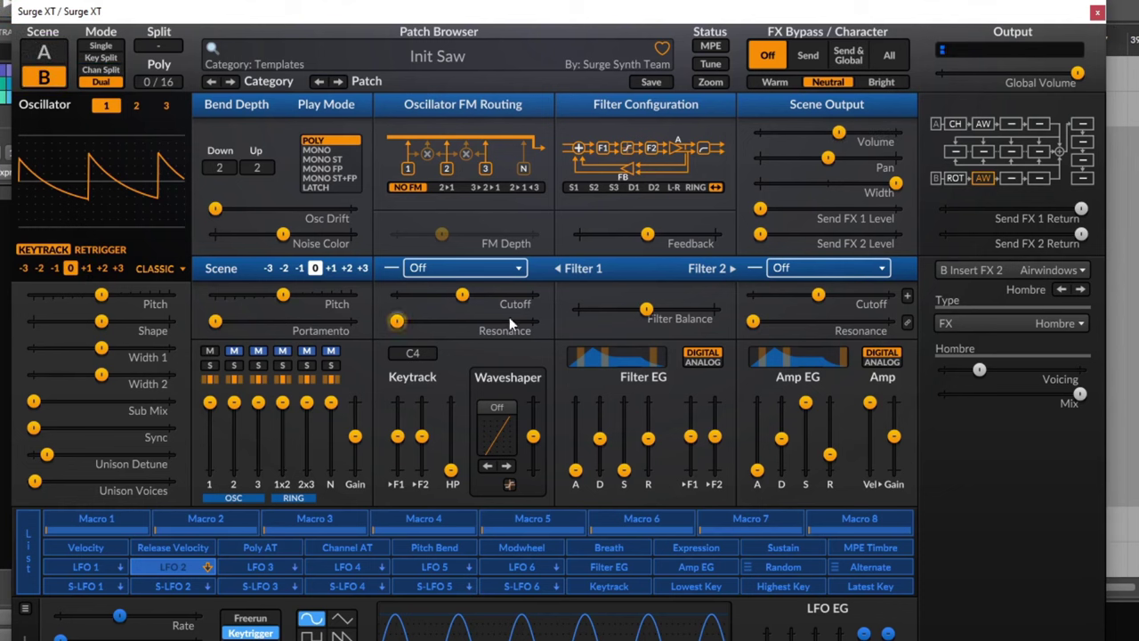
drag(756, 470, 756, 430)
click(41, 55)
drag(837, 463, 829, 439)
click(44, 76)
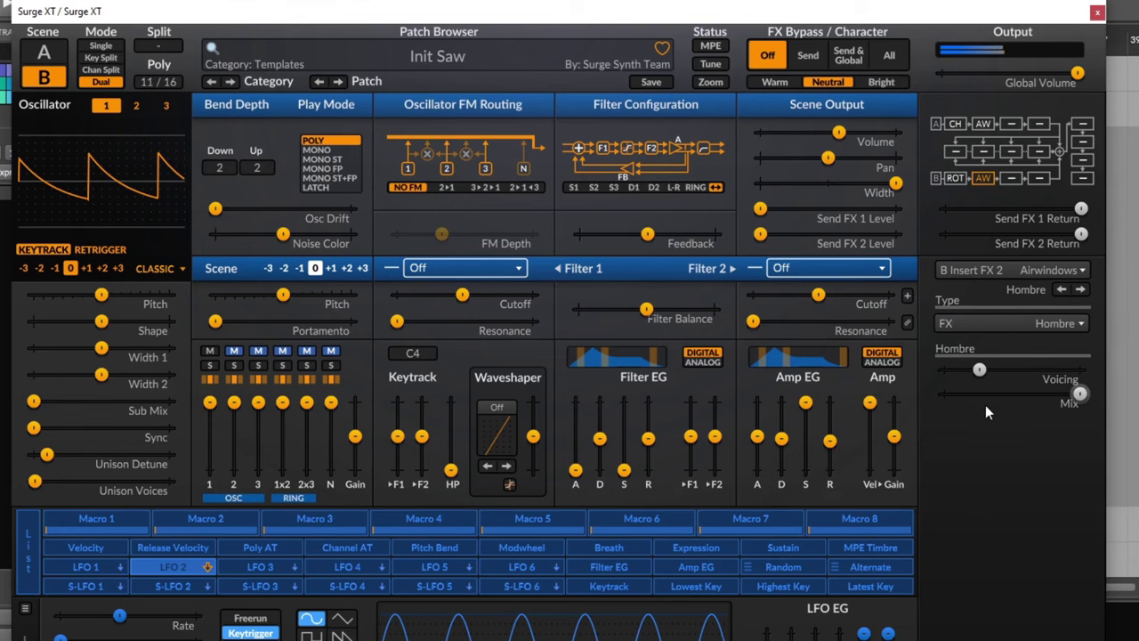
- Load the Ensemble preset Monster Dirt into B Insert FX 3
click(1006, 179)
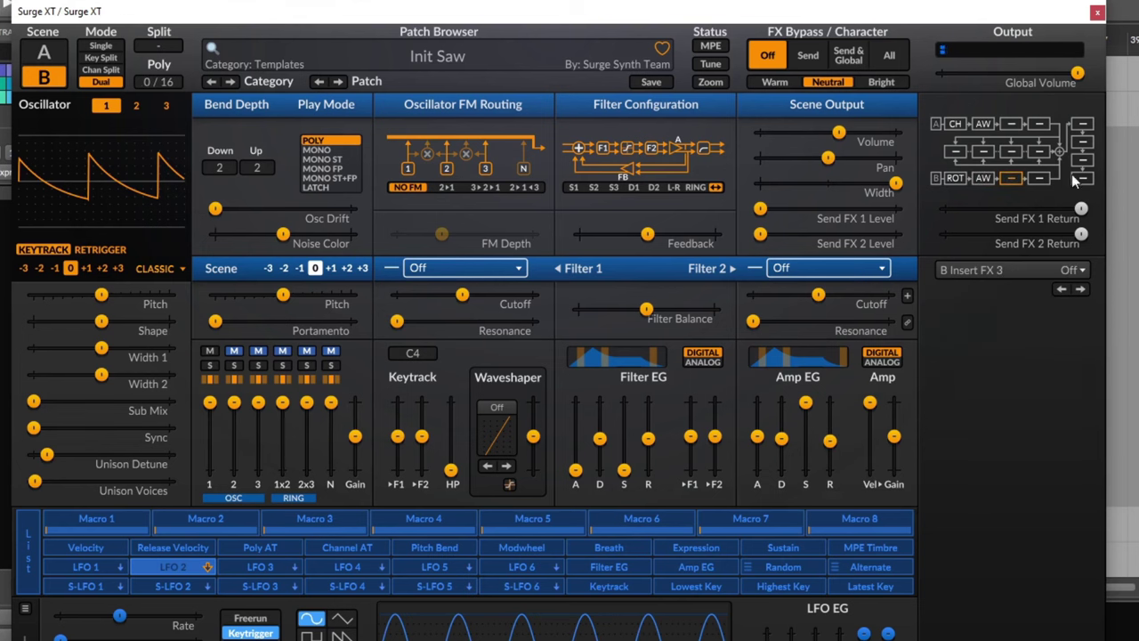
click(1011, 271)
mouse_move(823, 324)
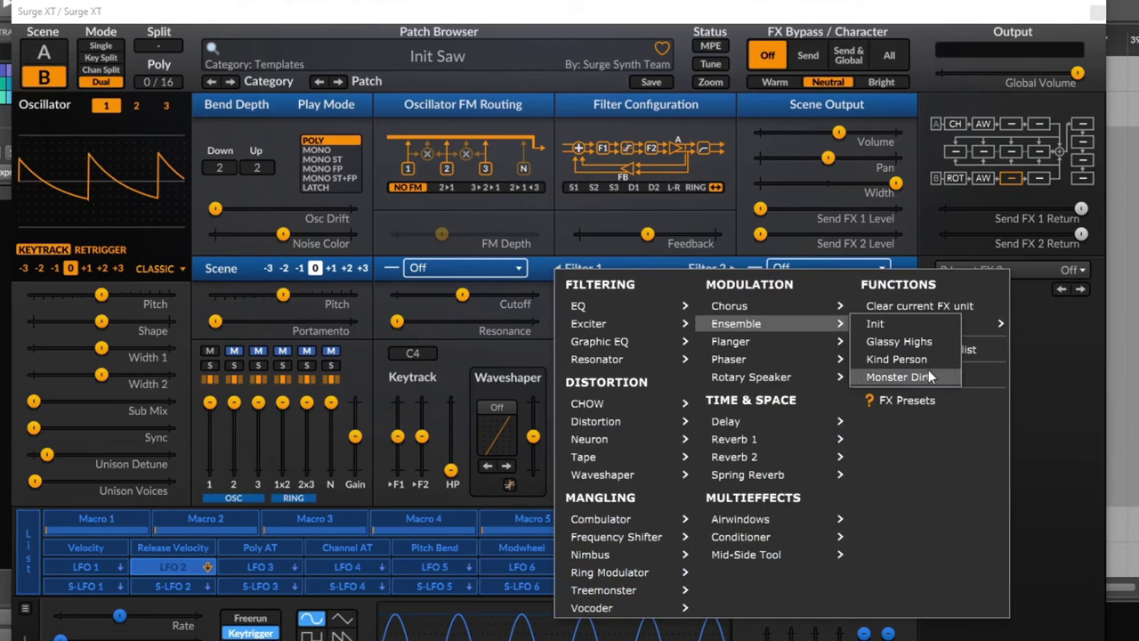
mouse_move(800, 305)
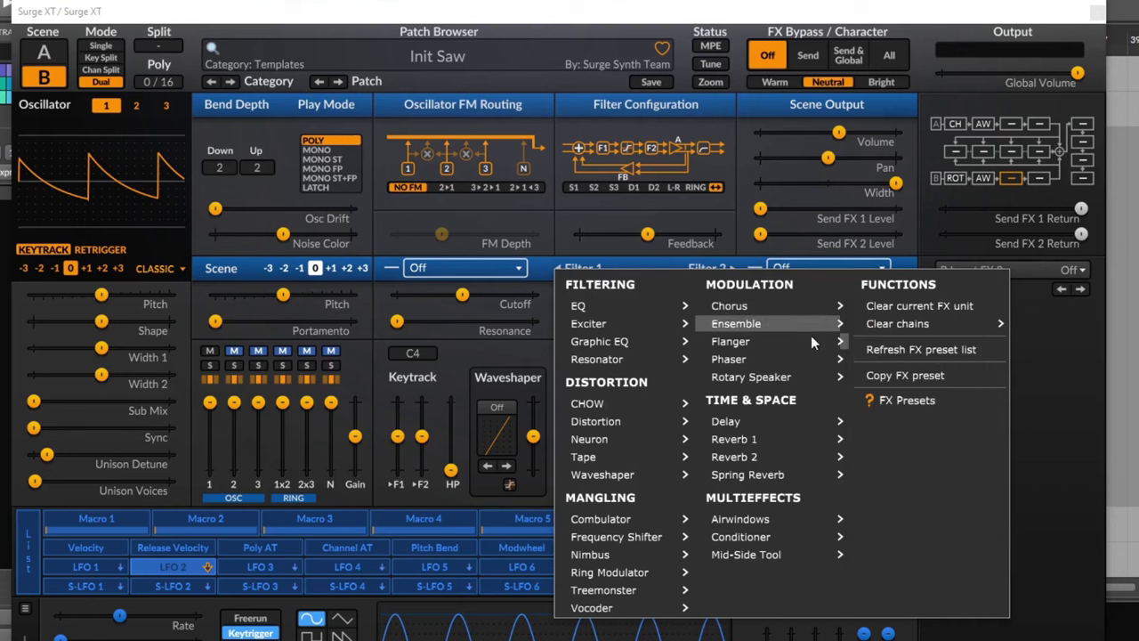
click(898, 377)
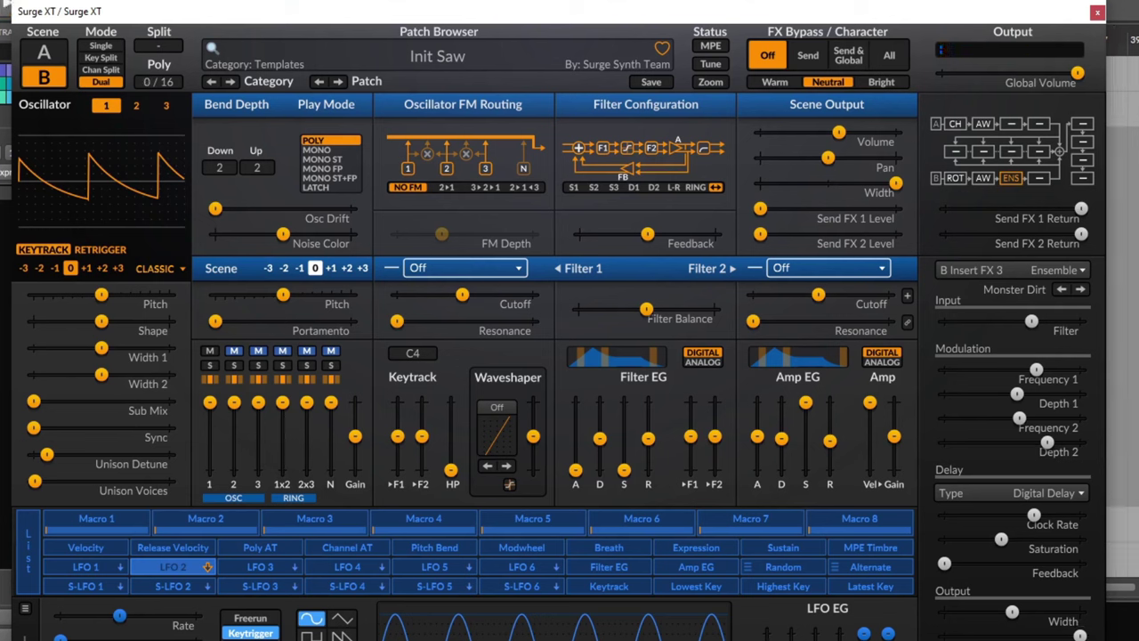
- Select the Send FX 1 slot and compare Scenes A and B in Single mode, ending on Scene A in Dual mode
click(953, 152)
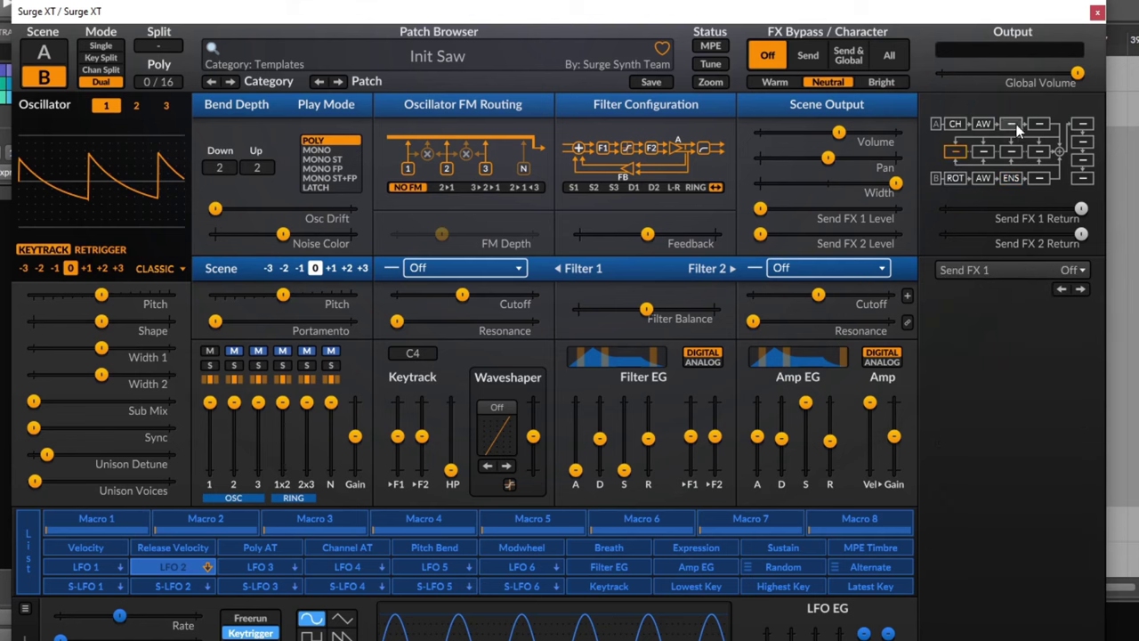
click(101, 45)
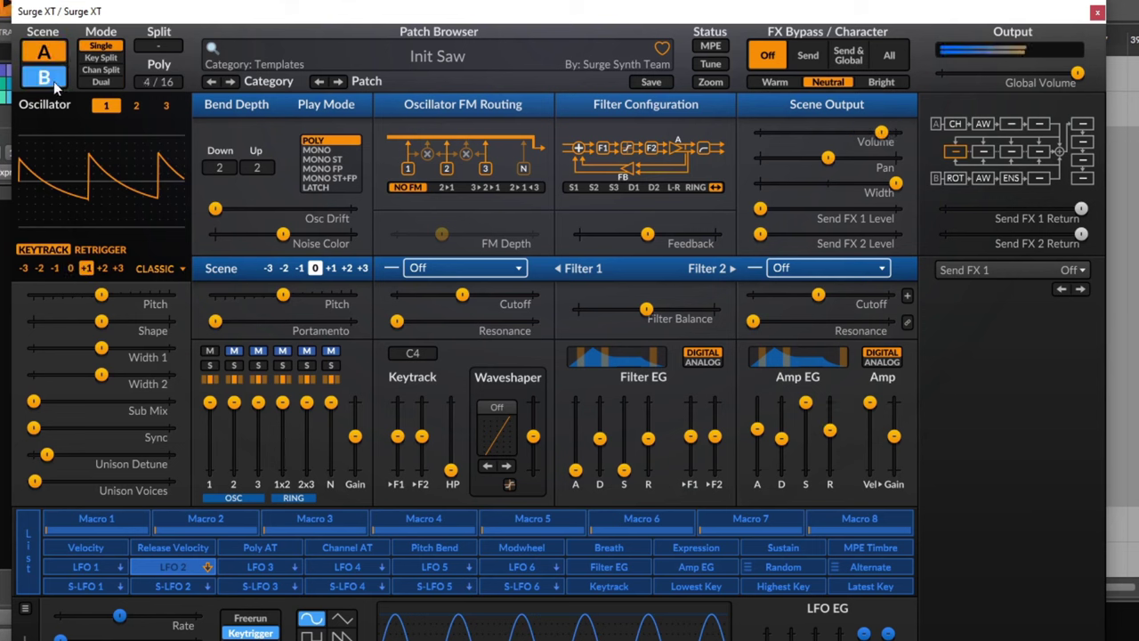
click(51, 81)
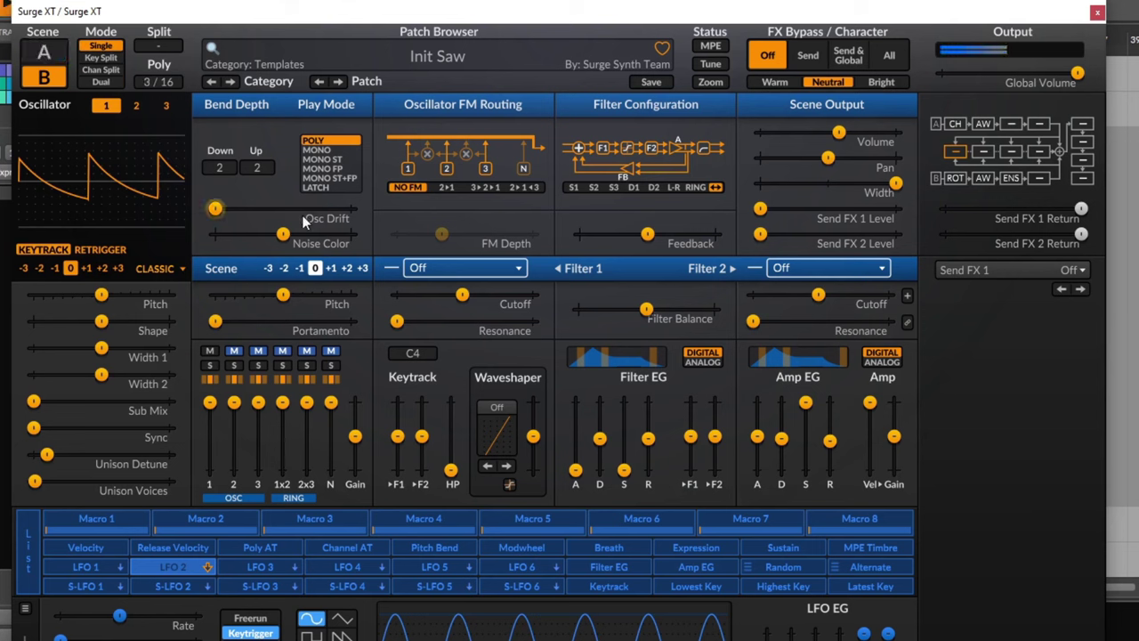
click(52, 60)
click(100, 82)
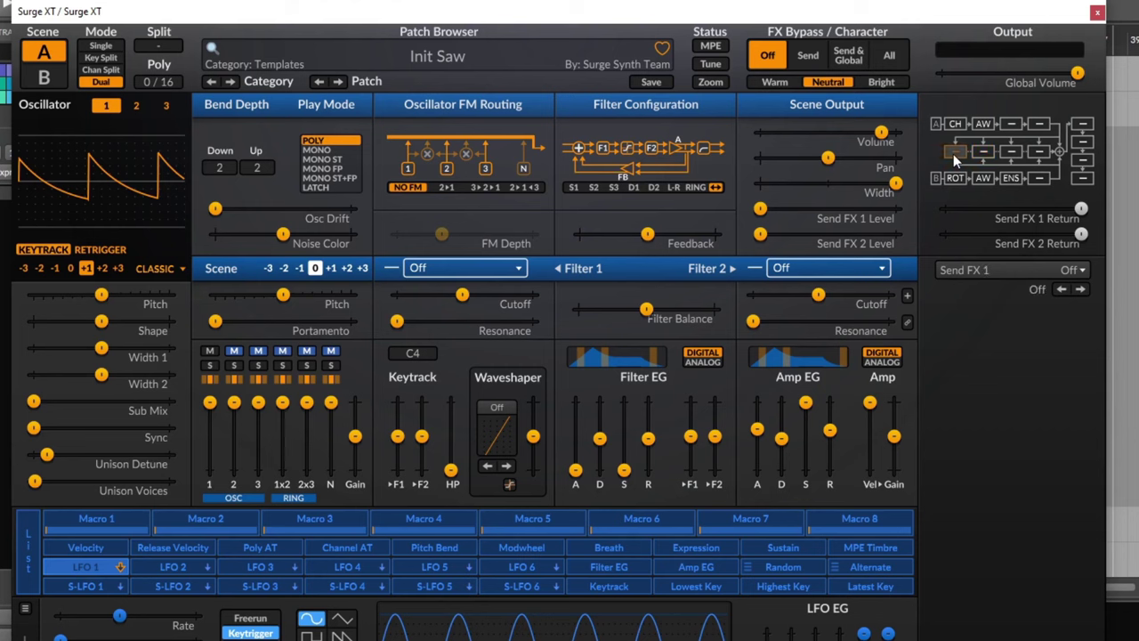
- Examine the effect categories and functions offered for Send FX 1, including the Airwindows subcategories, without loading any effect
click(980, 270)
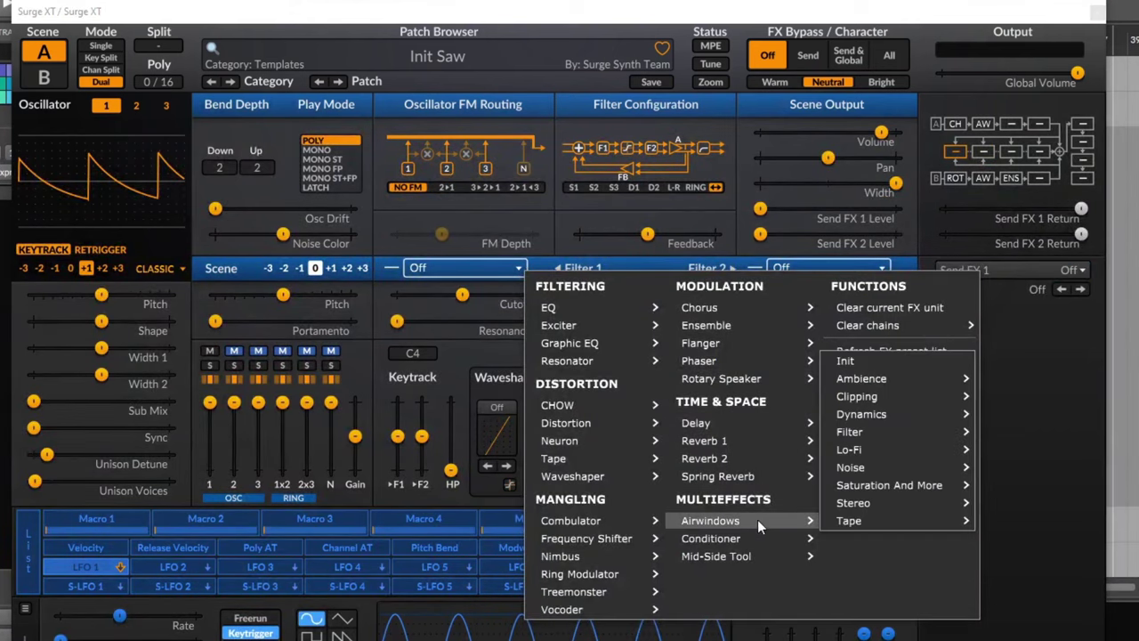
mouse_move(801, 526)
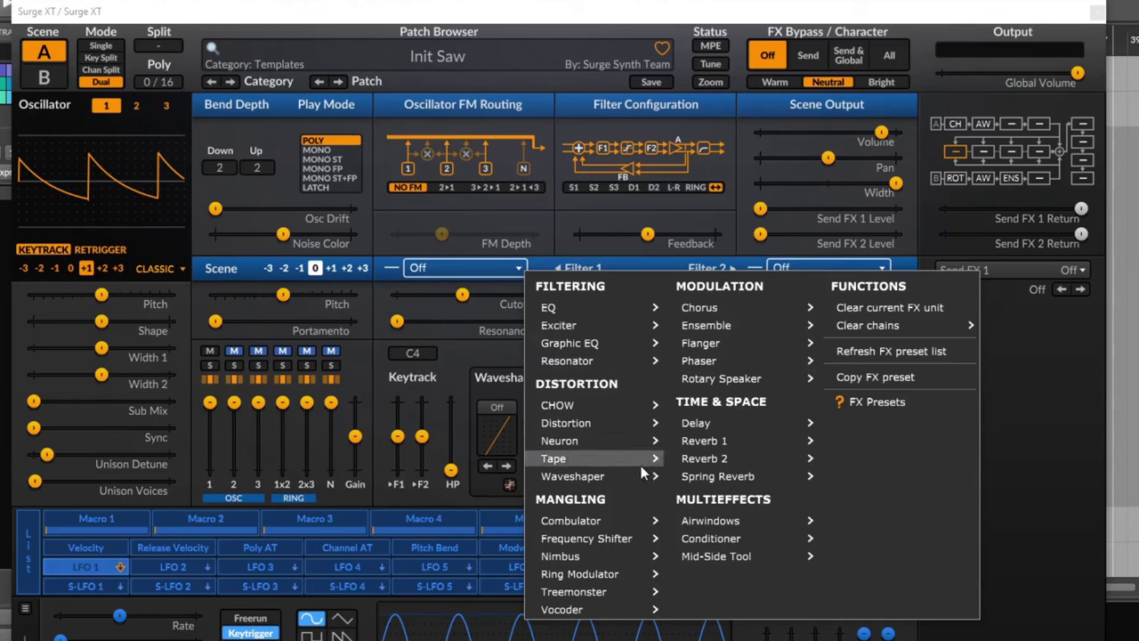
mouse_move(628, 464)
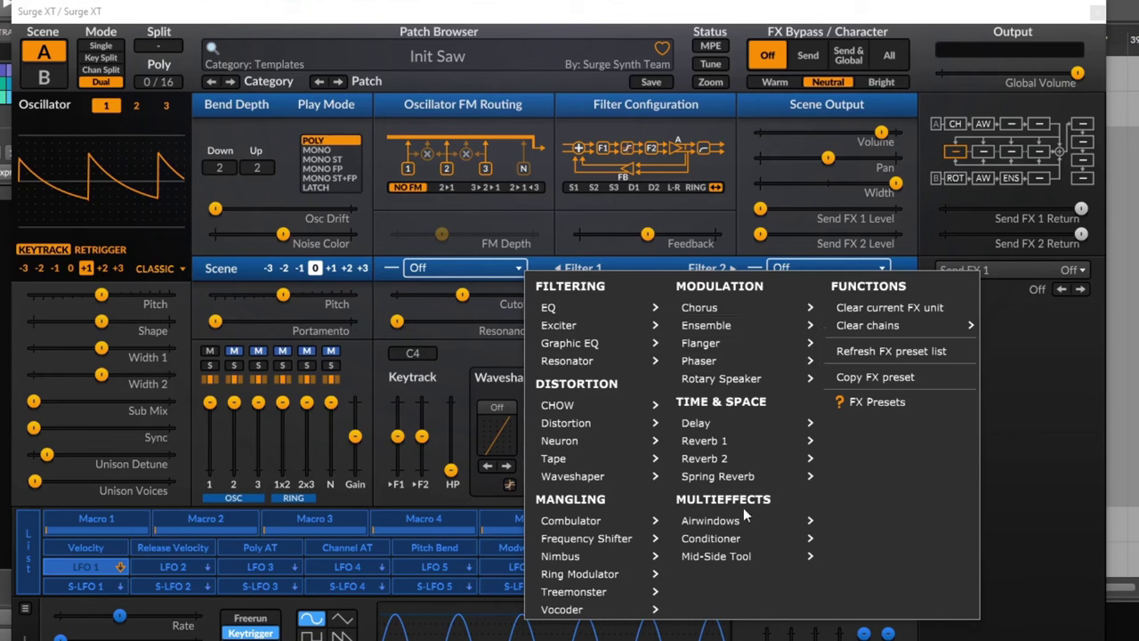
mouse_move(785, 549)
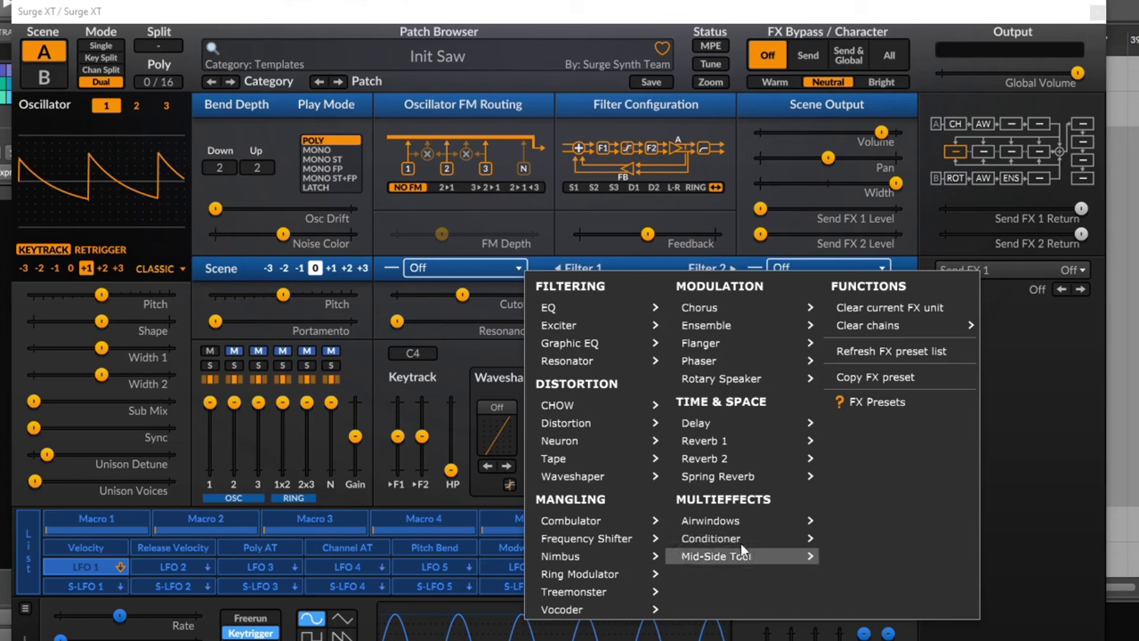
mouse_move(746, 523)
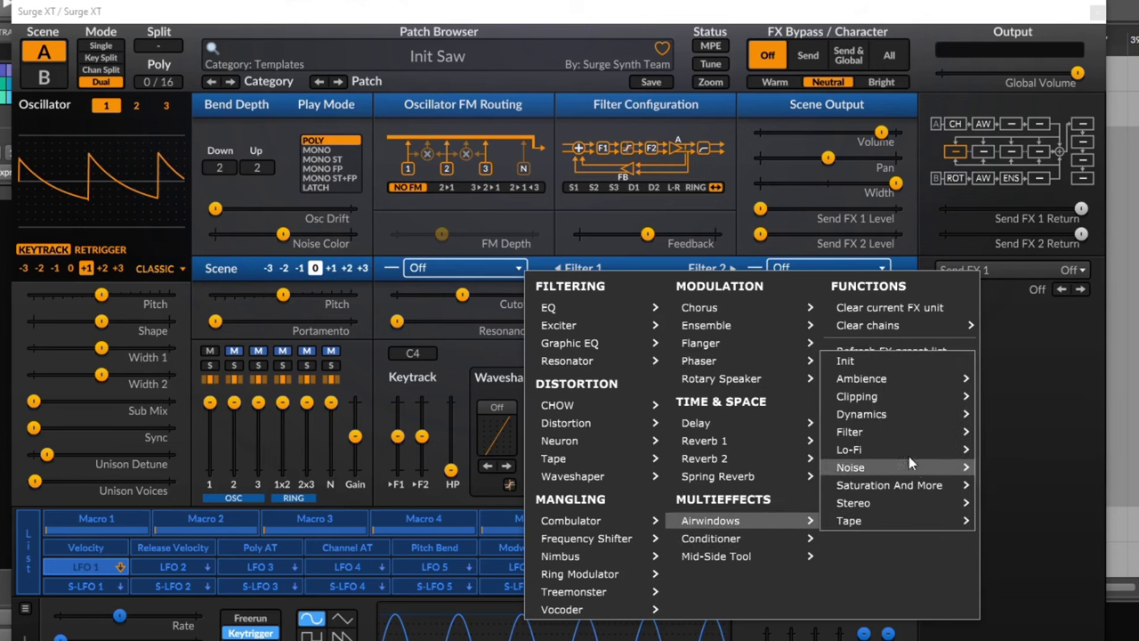
mouse_move(787, 522)
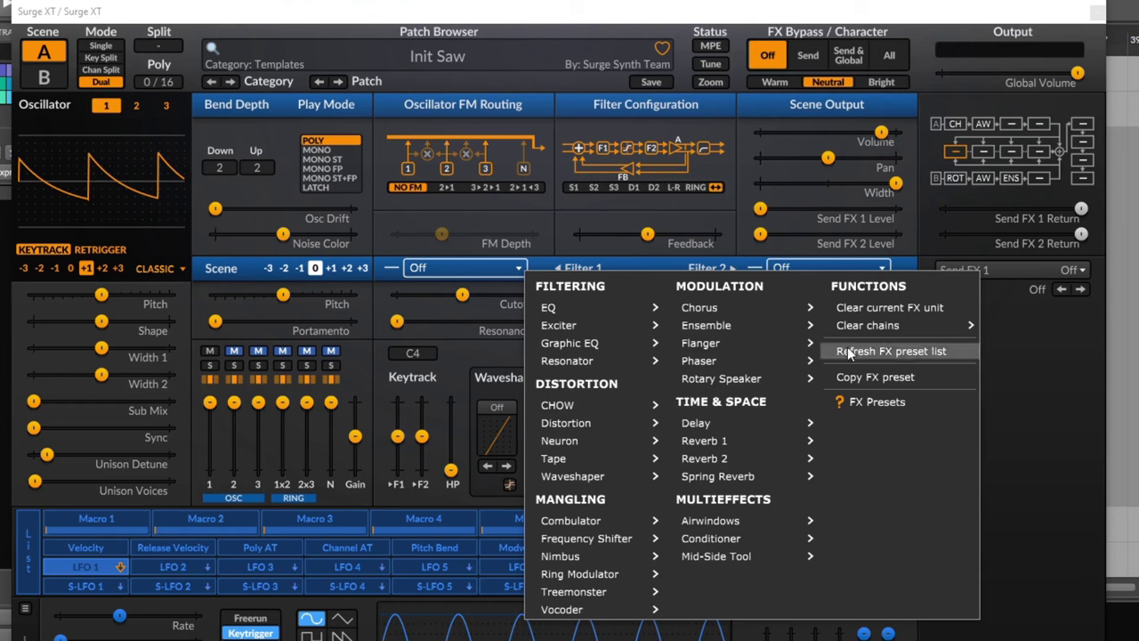
mouse_move(928, 331)
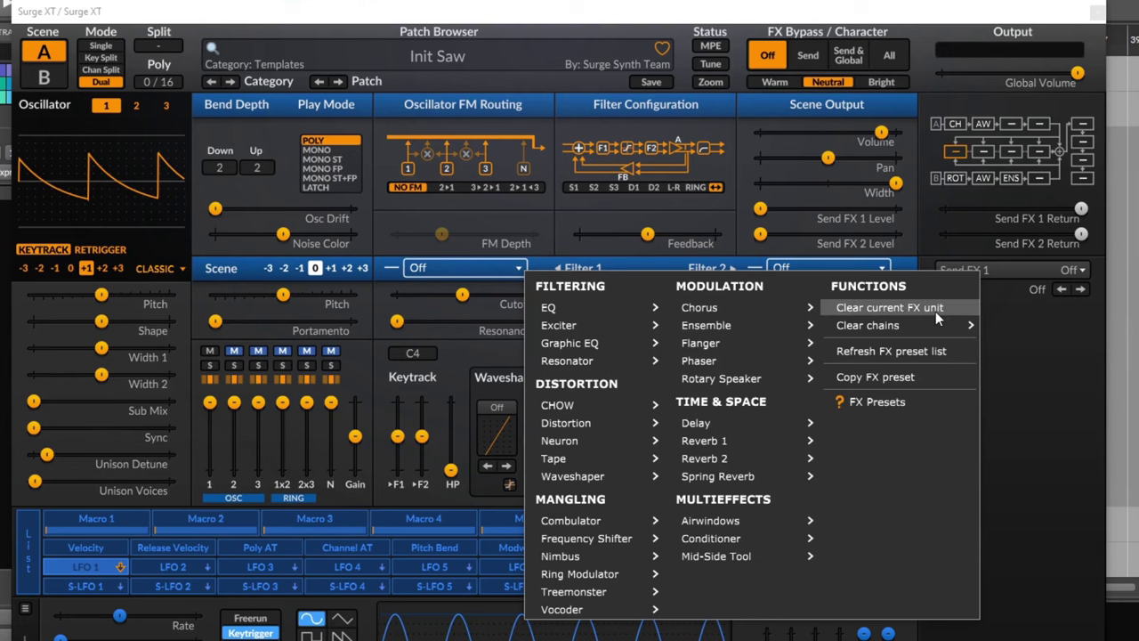
click(1100, 383)
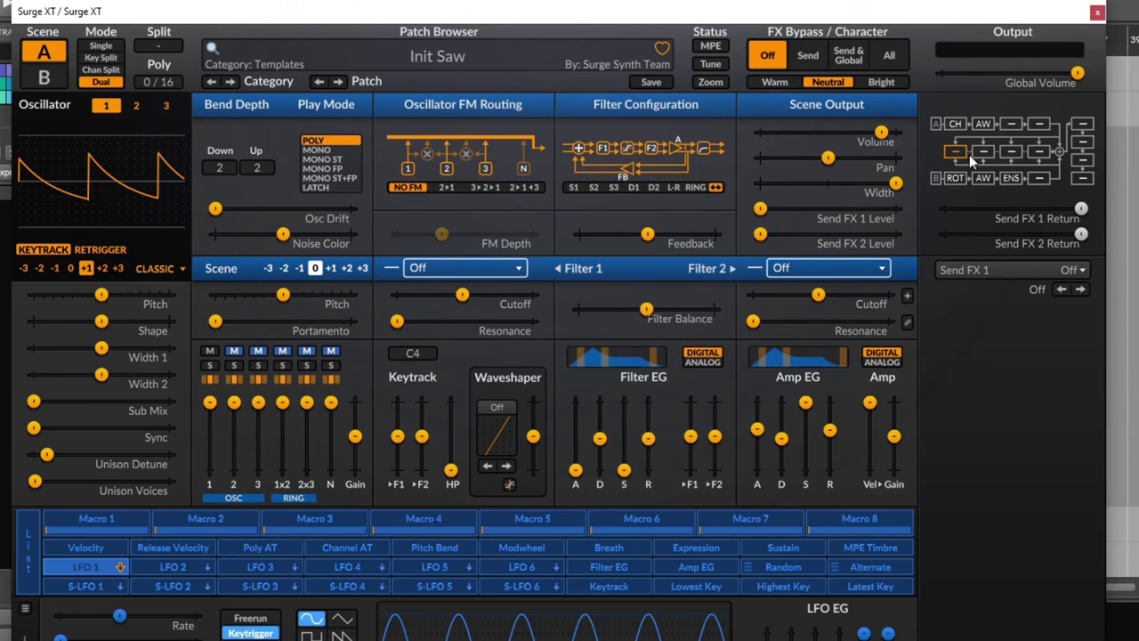
- Load the Airwindows Ambience preset Chamber into Send FX 1
click(981, 268)
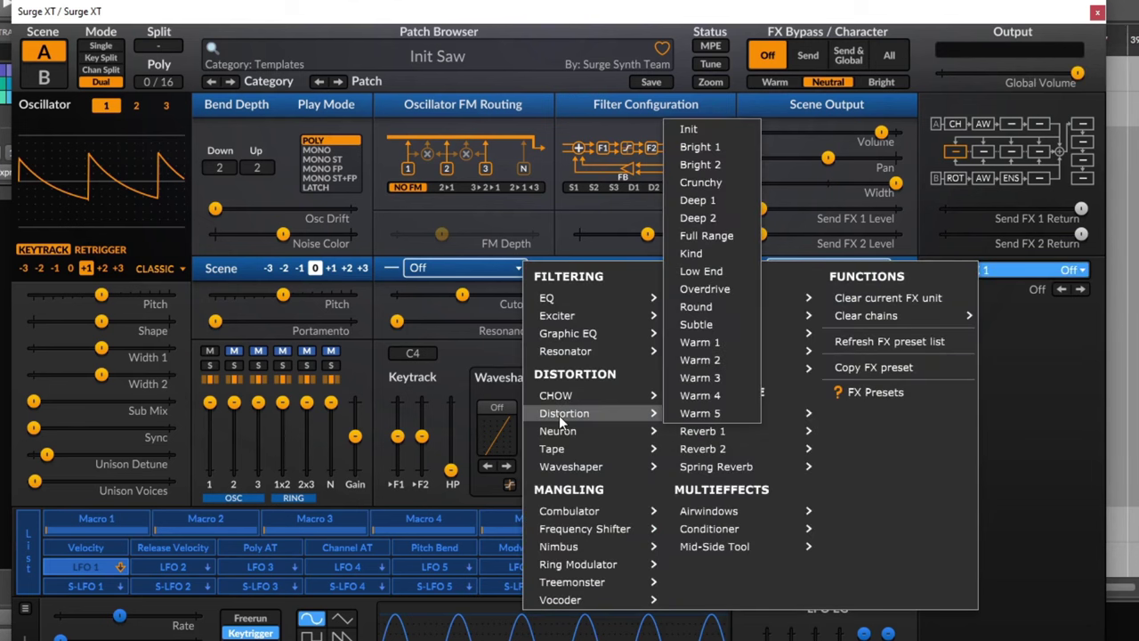
mouse_move(731, 432)
mouse_move(750, 511)
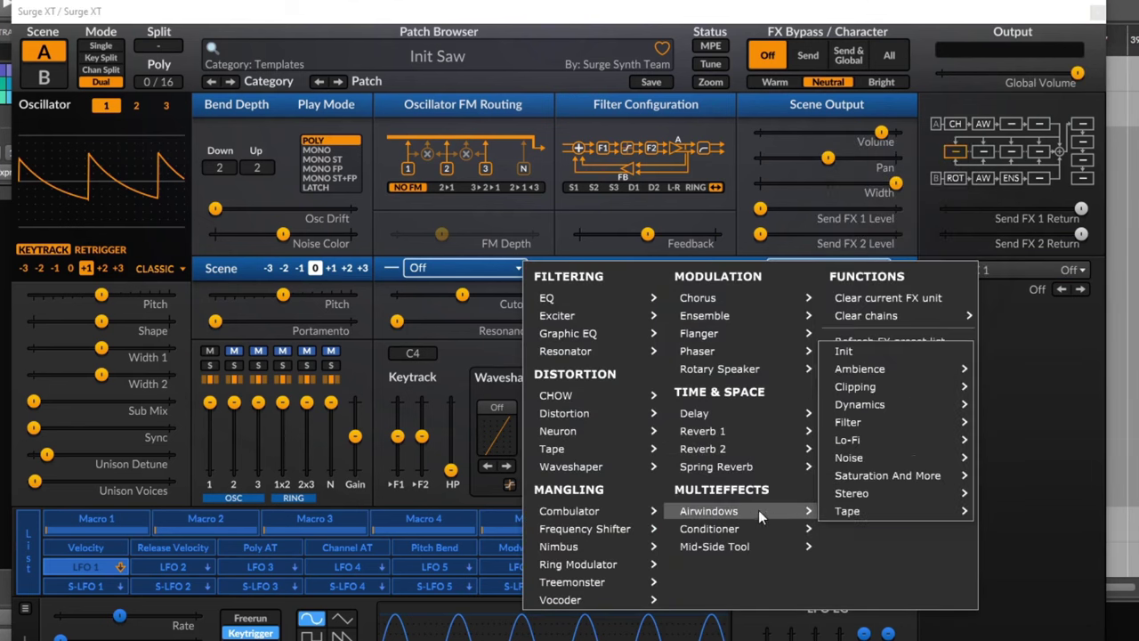
mouse_move(946, 368)
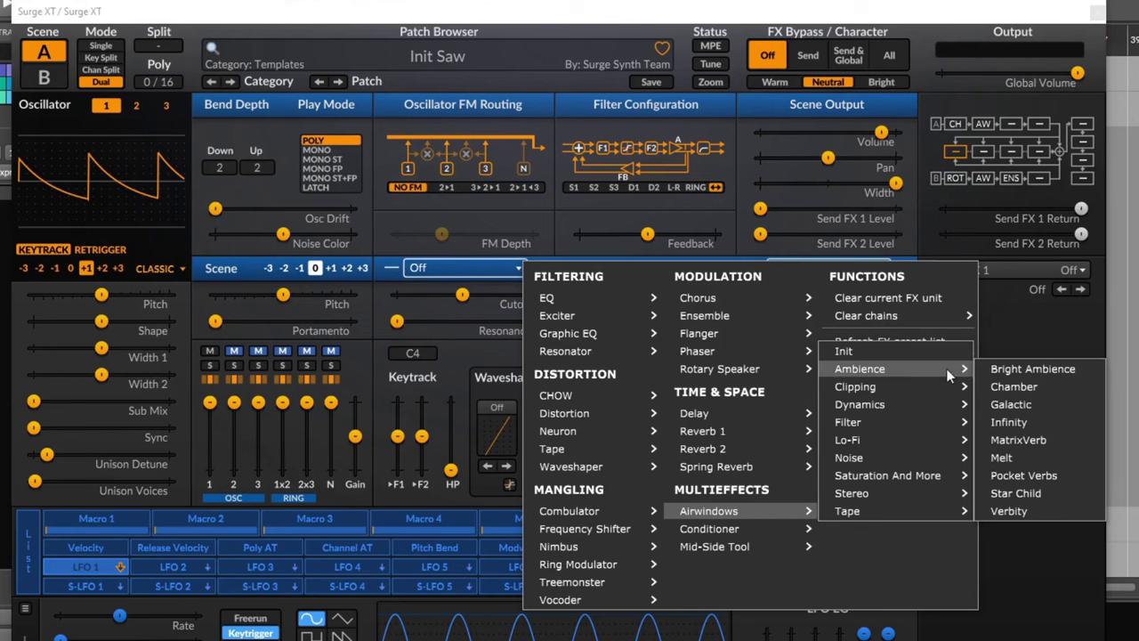
click(1018, 387)
- In Single mode, raise Scene A's Send FX 1 level to about 70% and lower the global volume slightly
click(101, 46)
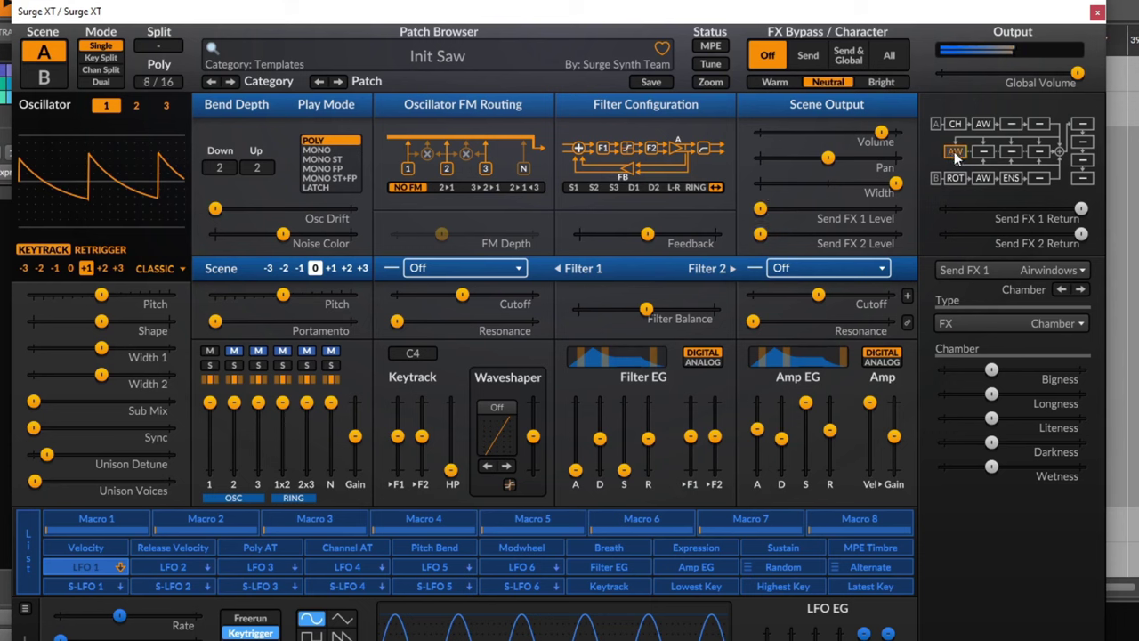
drag(788, 207, 882, 207)
drag(1077, 73, 1059, 73)
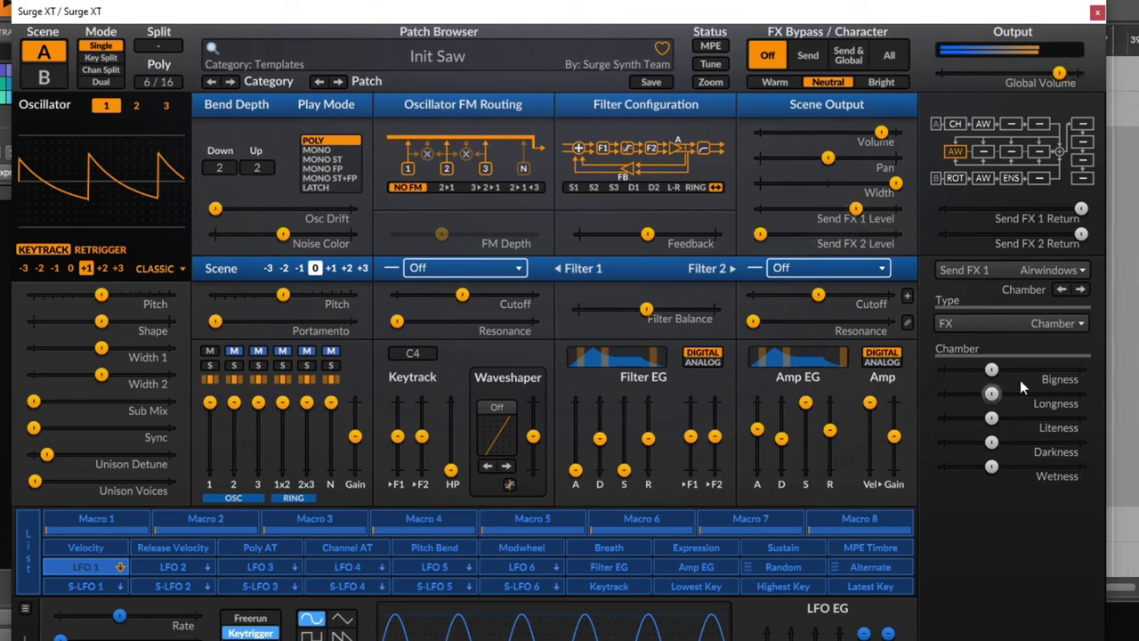
- Raise Chamber's longness, liteness, darkness and wetness, with wetness near maximum, and set Scene A's Send FX 1 level to about 80%
drag(993, 466, 1066, 465)
drag(991, 441, 1048, 390)
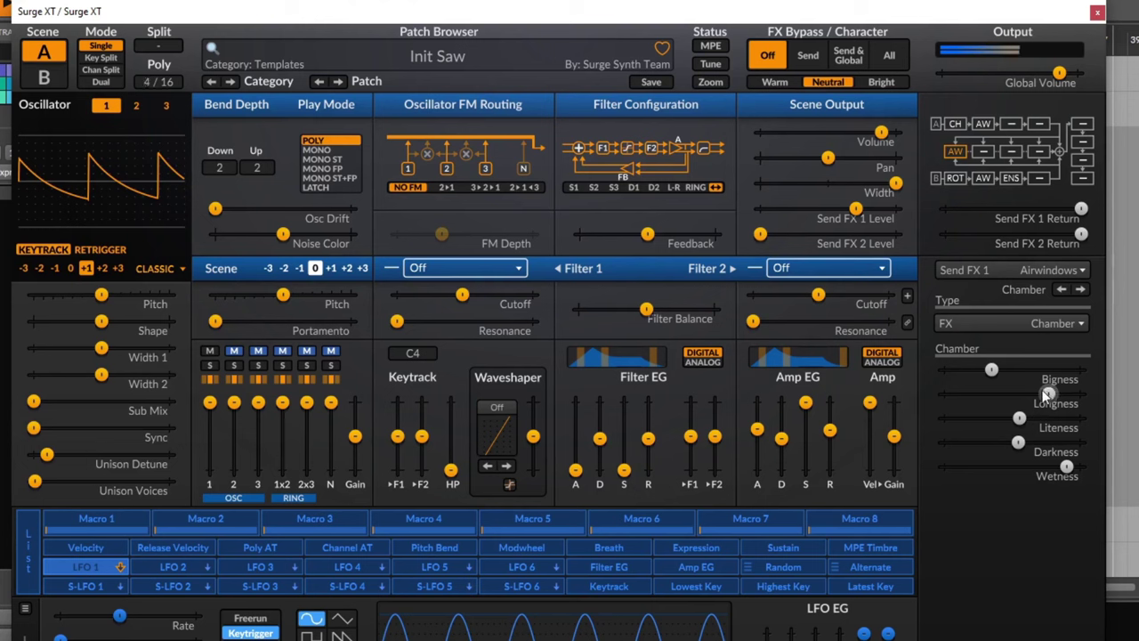
drag(856, 208, 881, 207)
click(881, 208)
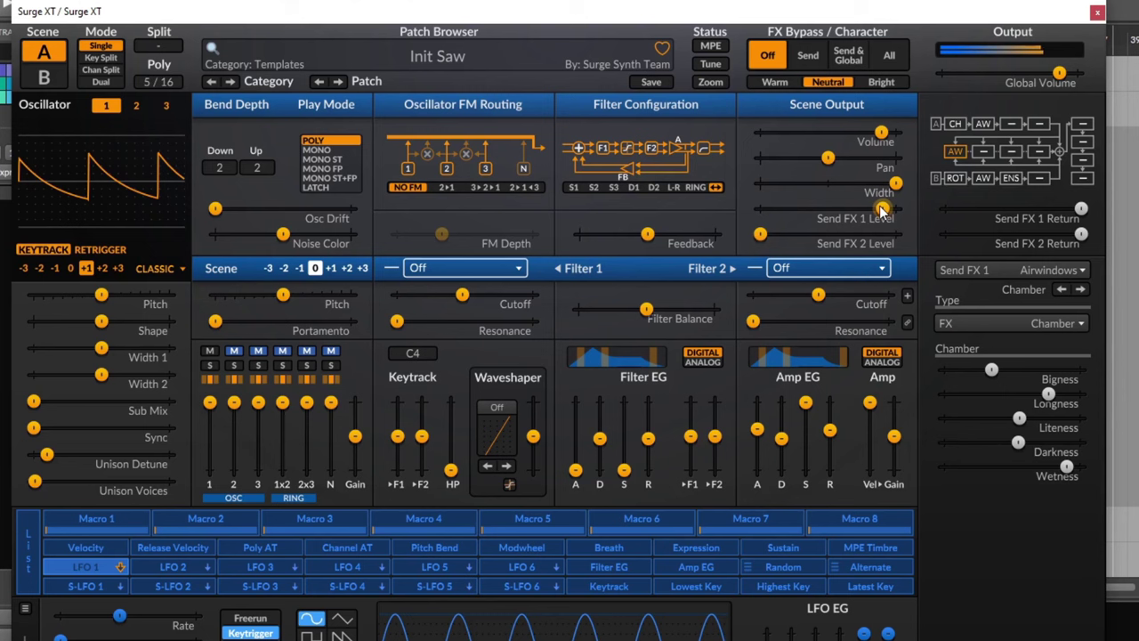
drag(881, 208, 868, 208)
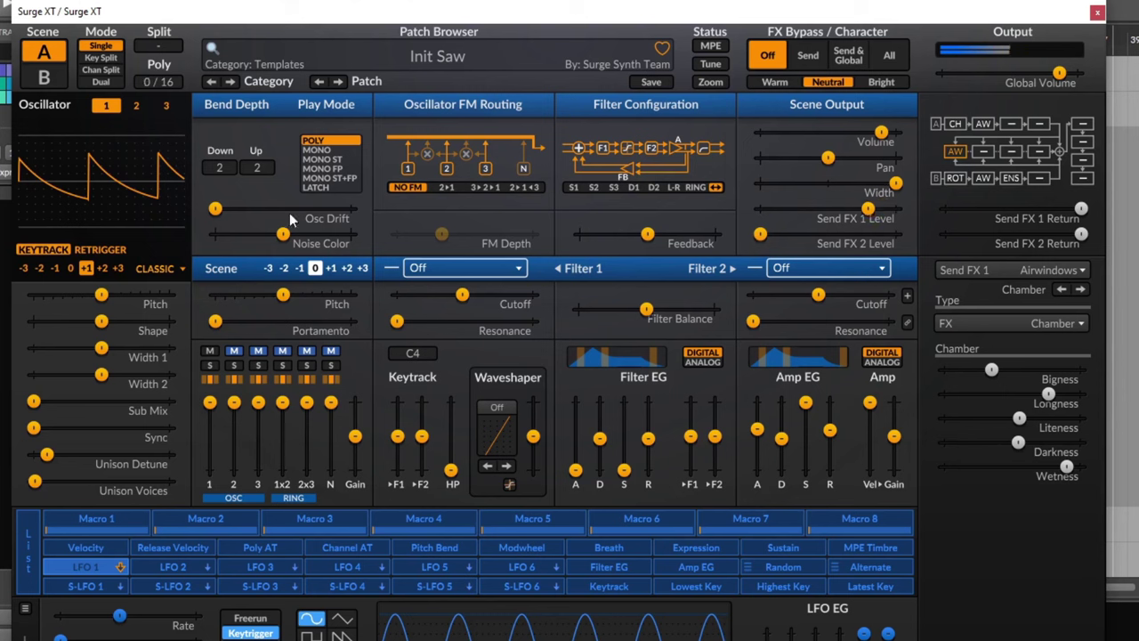
- Raise Scene B's Send FX 1 level to about two thirds and its volume to about three quarters, and return to Dual mode
click(42, 77)
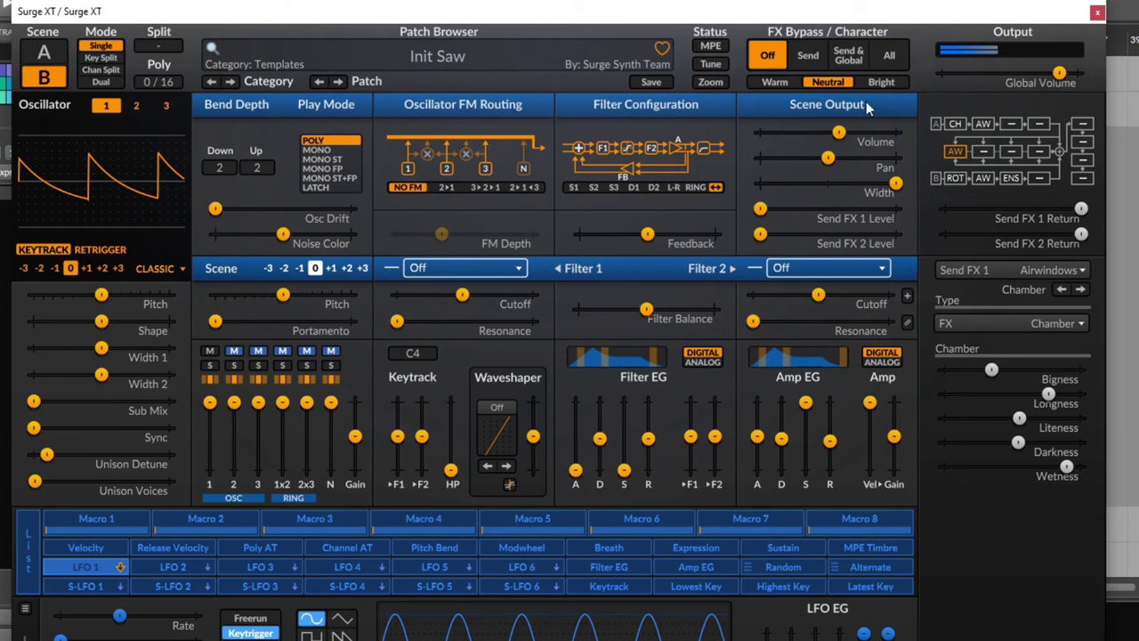
drag(758, 208, 825, 208)
drag(841, 132, 863, 132)
drag(826, 208, 852, 208)
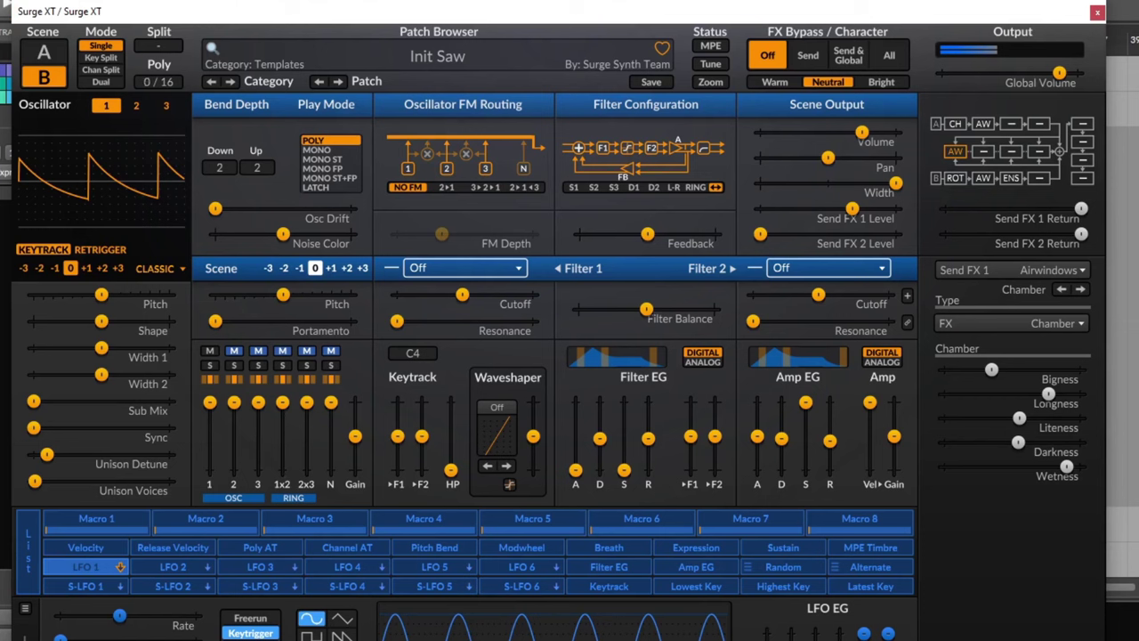
click(89, 82)
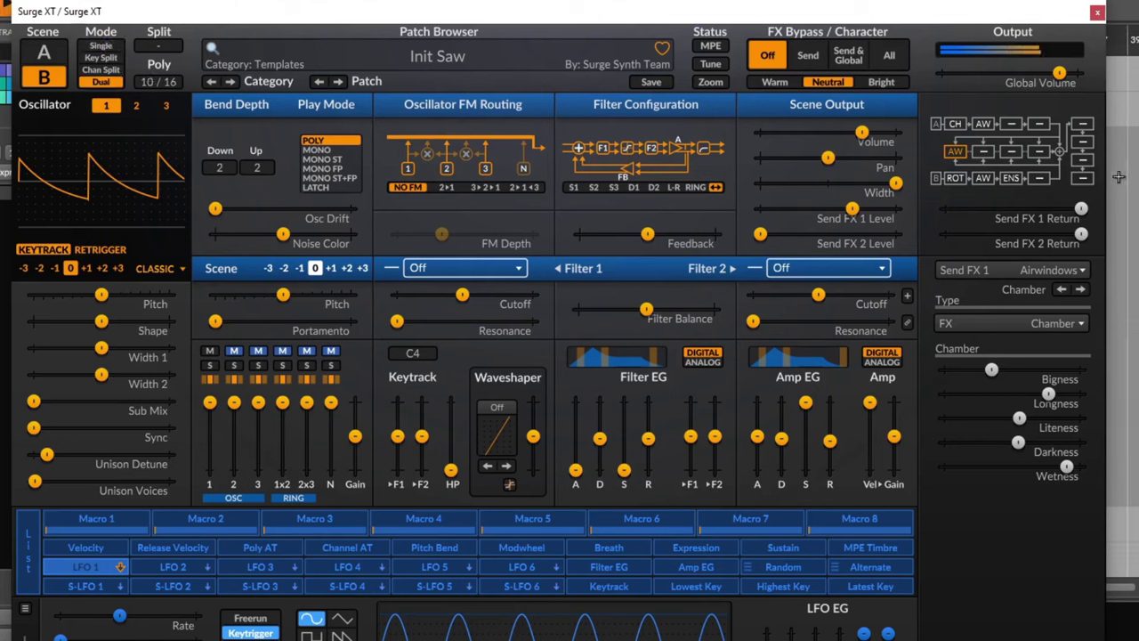
- Load the Delay preset Ping-Pong 1/16 into Send FX 2
click(984, 153)
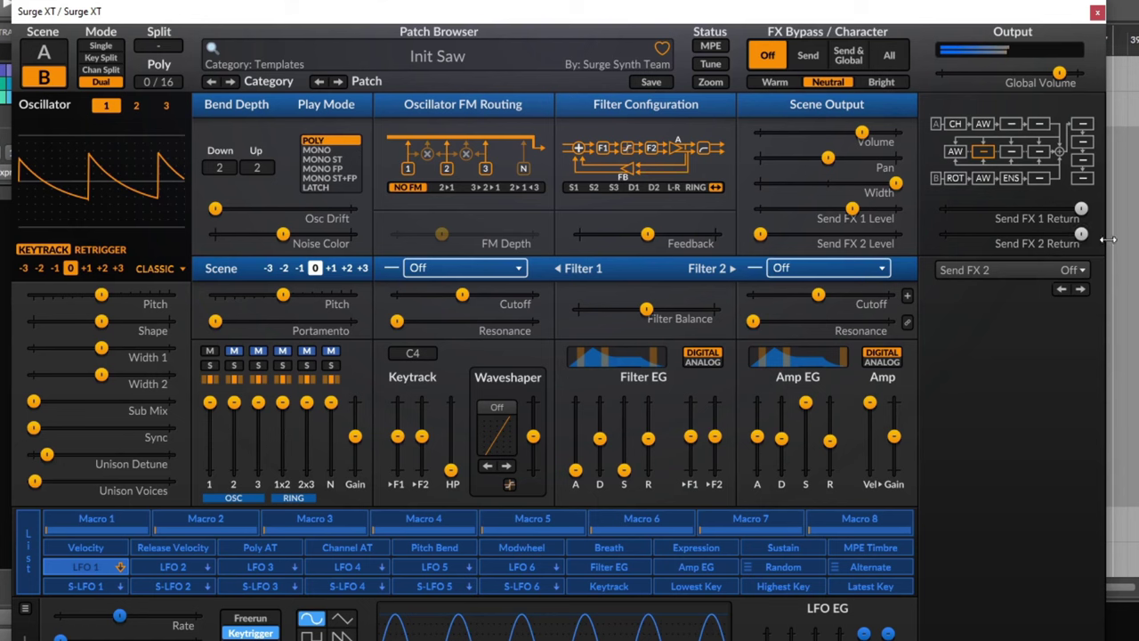
click(1012, 270)
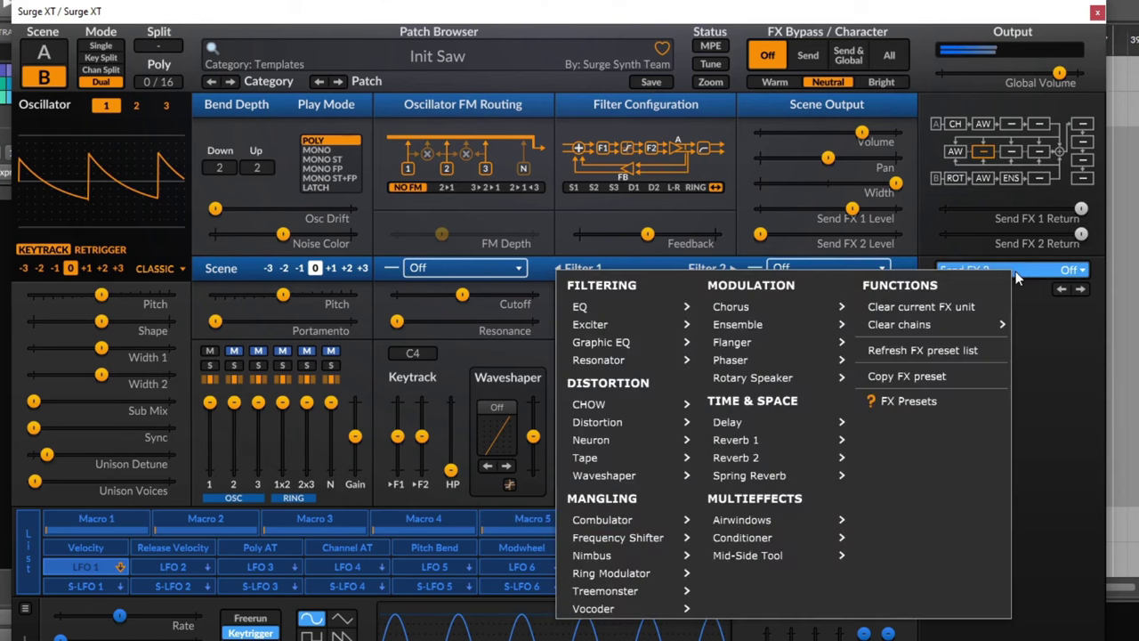
mouse_move(658, 360)
mouse_move(827, 425)
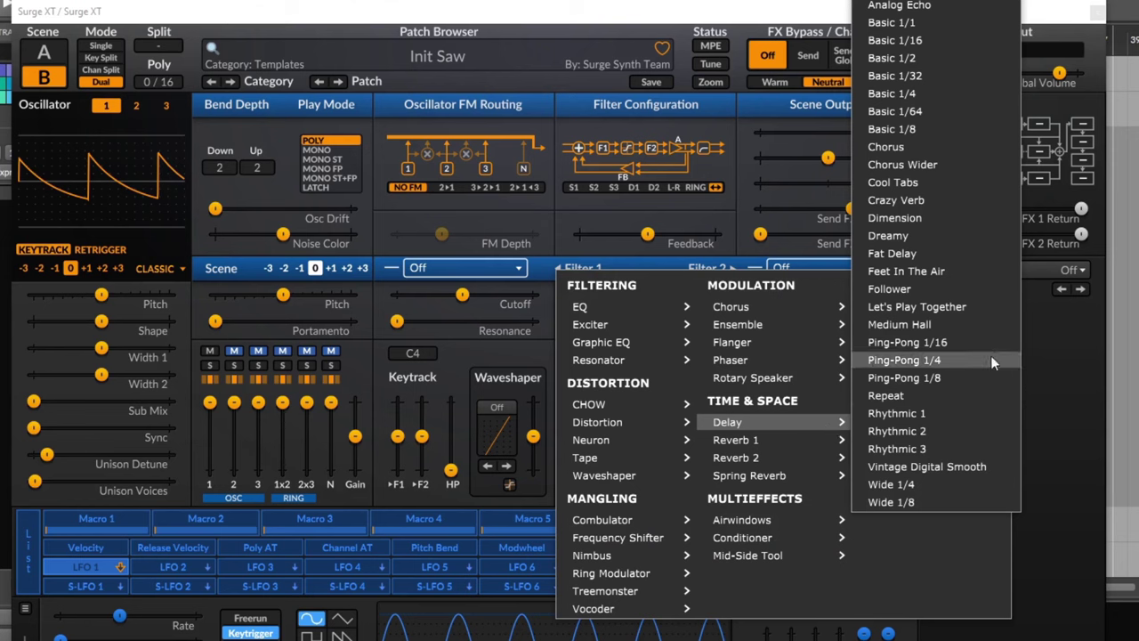
click(930, 343)
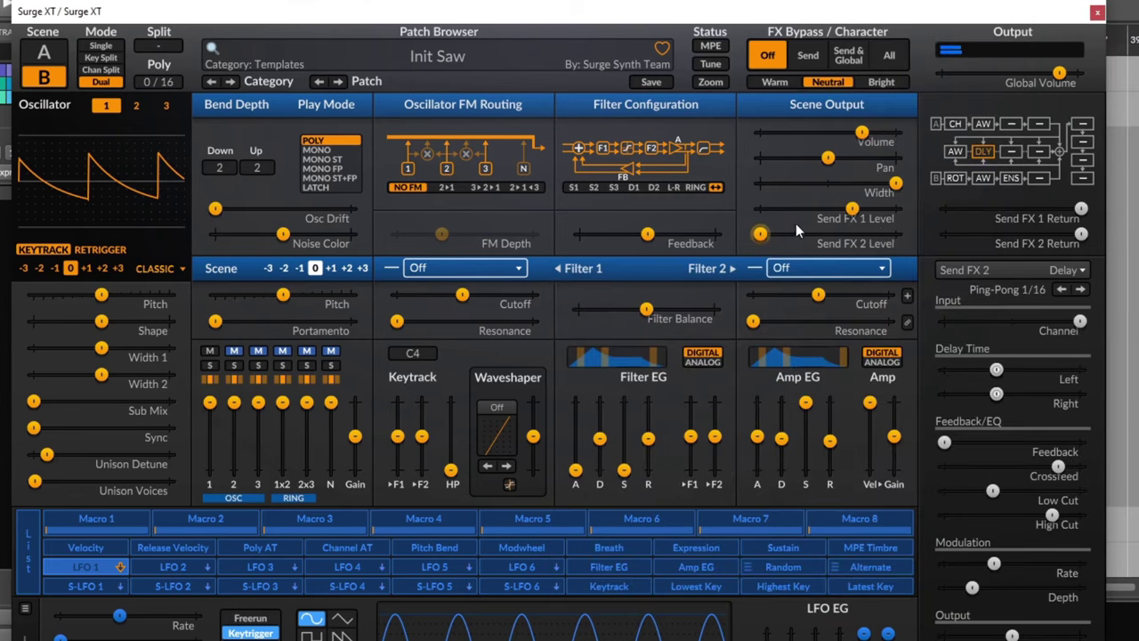
mouse_move(752, 238)
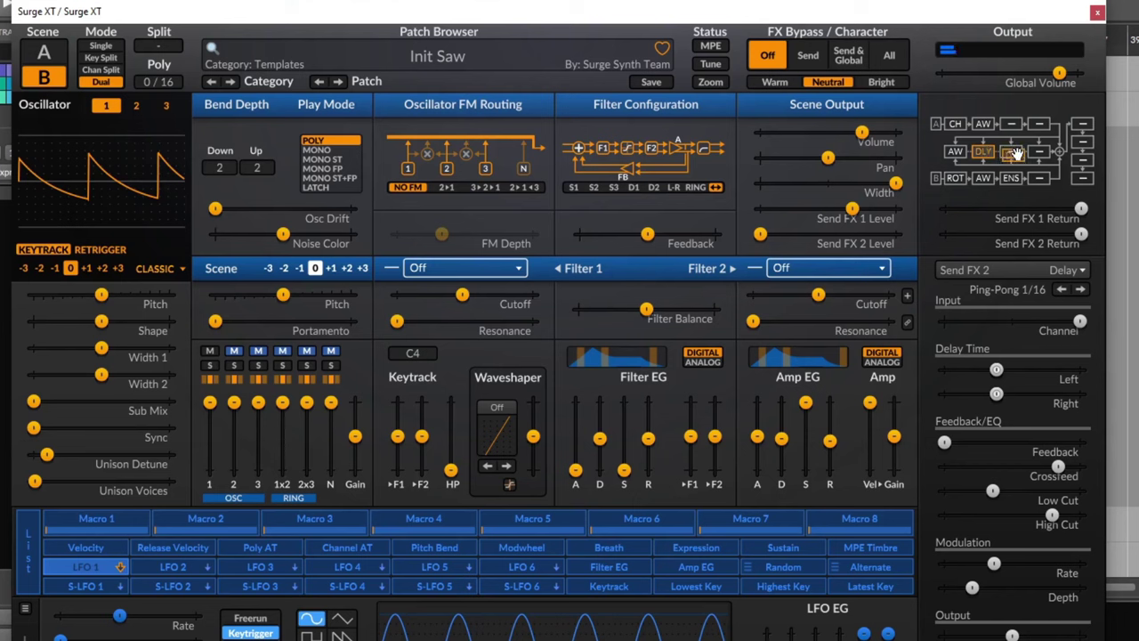
- Move the Ping-Pong 1/16 delay from Send FX 2 to the Send FX 3 slot
drag(1017, 153, 1015, 153)
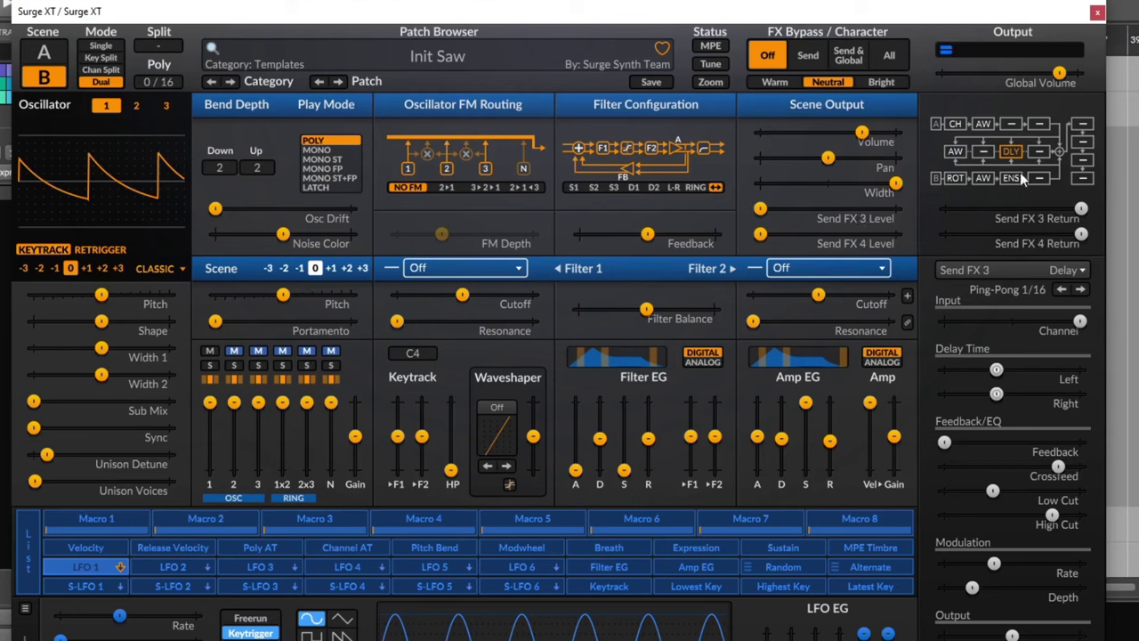
click(956, 153)
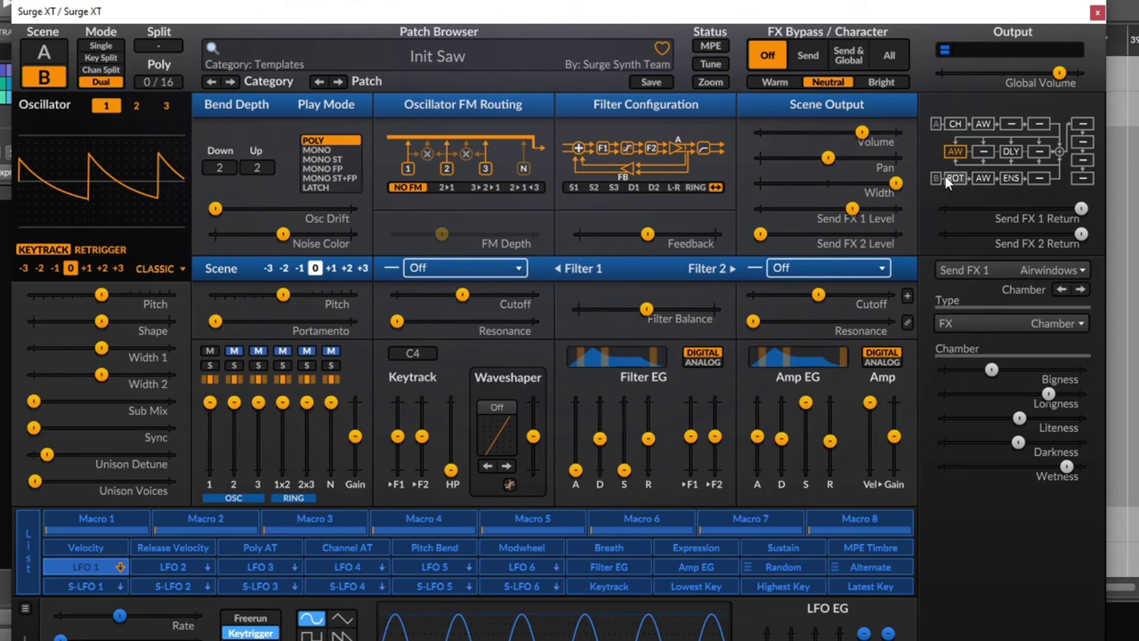
click(1012, 151)
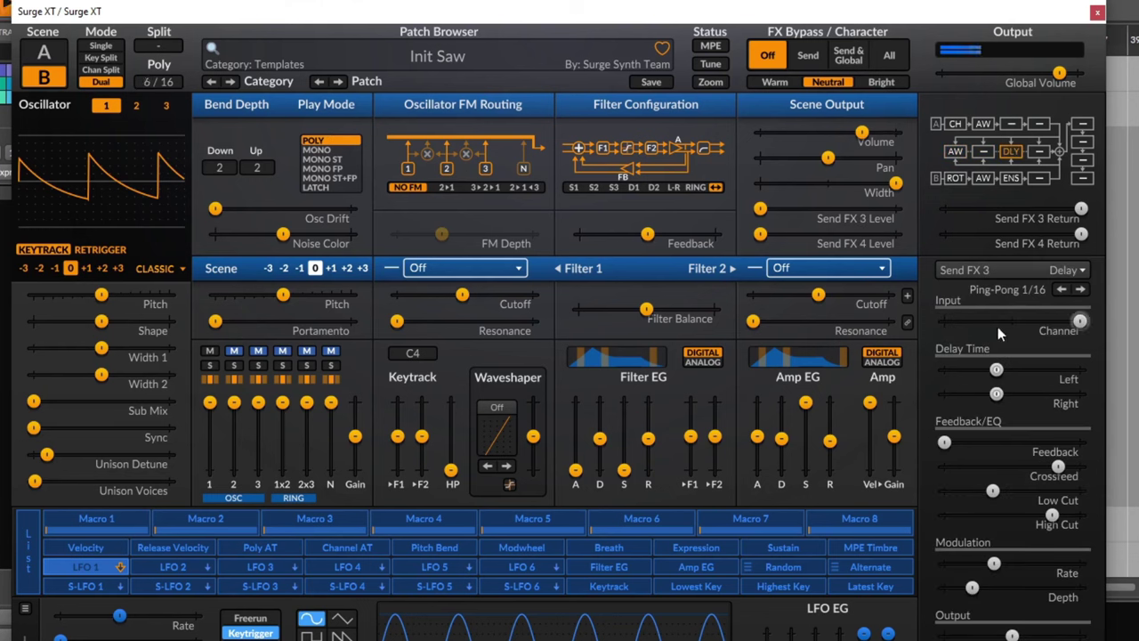
- In Single mode, raise the Send FX 3 level to about 75% in Scene B and about 80% in Scene A
click(100, 45)
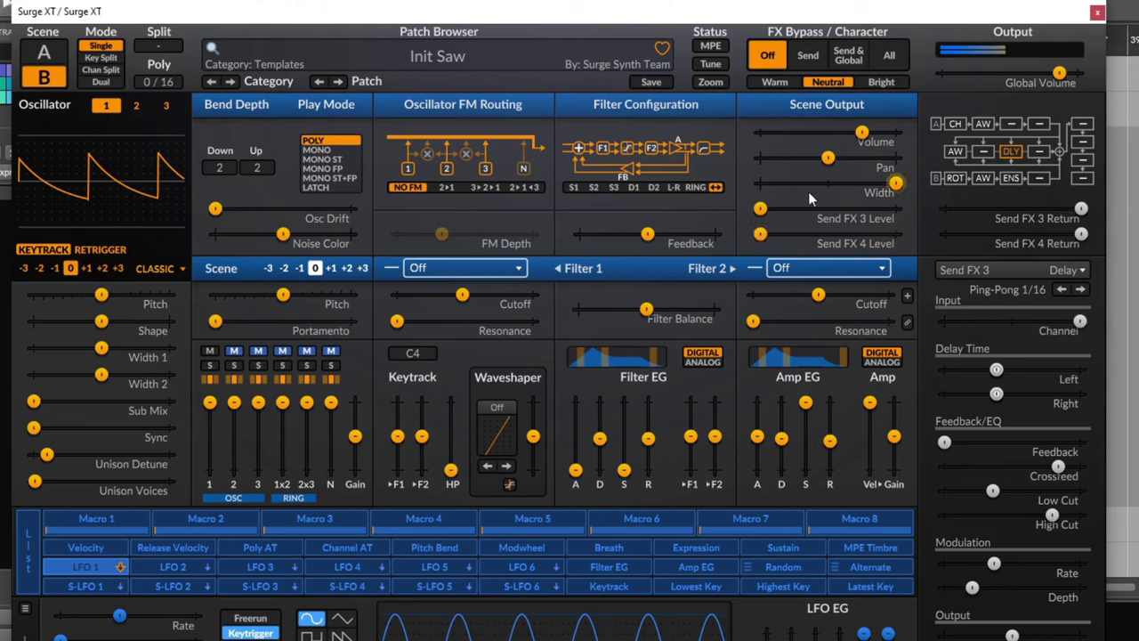
drag(761, 211, 861, 208)
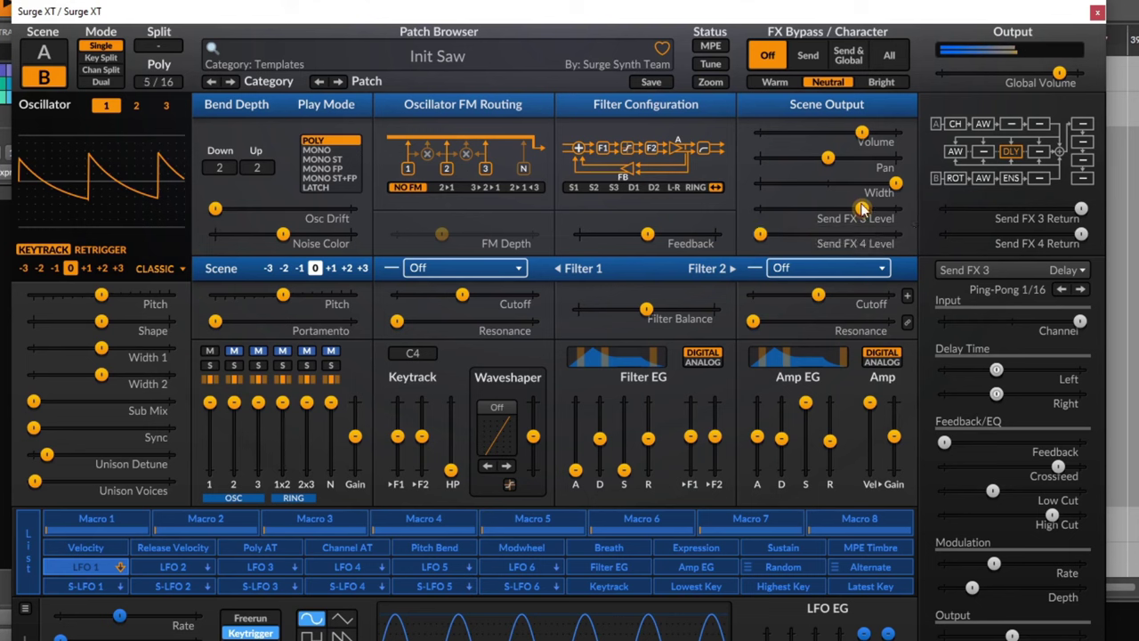
click(56, 58)
drag(759, 208, 872, 208)
- Load the Phaser preset Aliens into Send FX 4 and raise Scene A's Send FX 4 level to 0.09 dB
click(1047, 153)
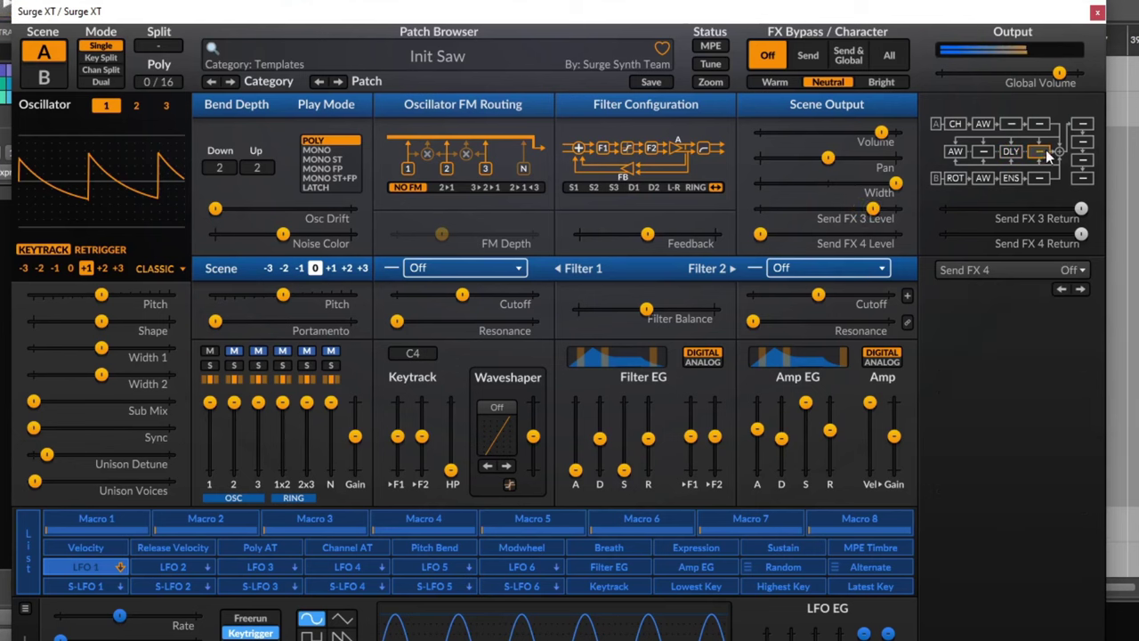
click(986, 268)
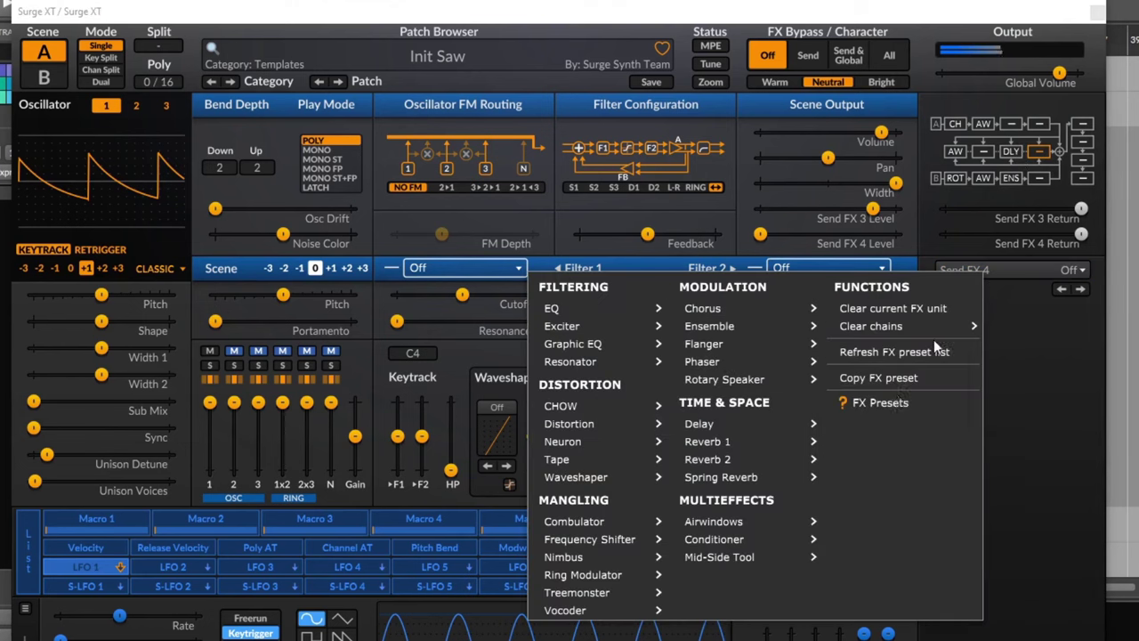
mouse_move(763, 360)
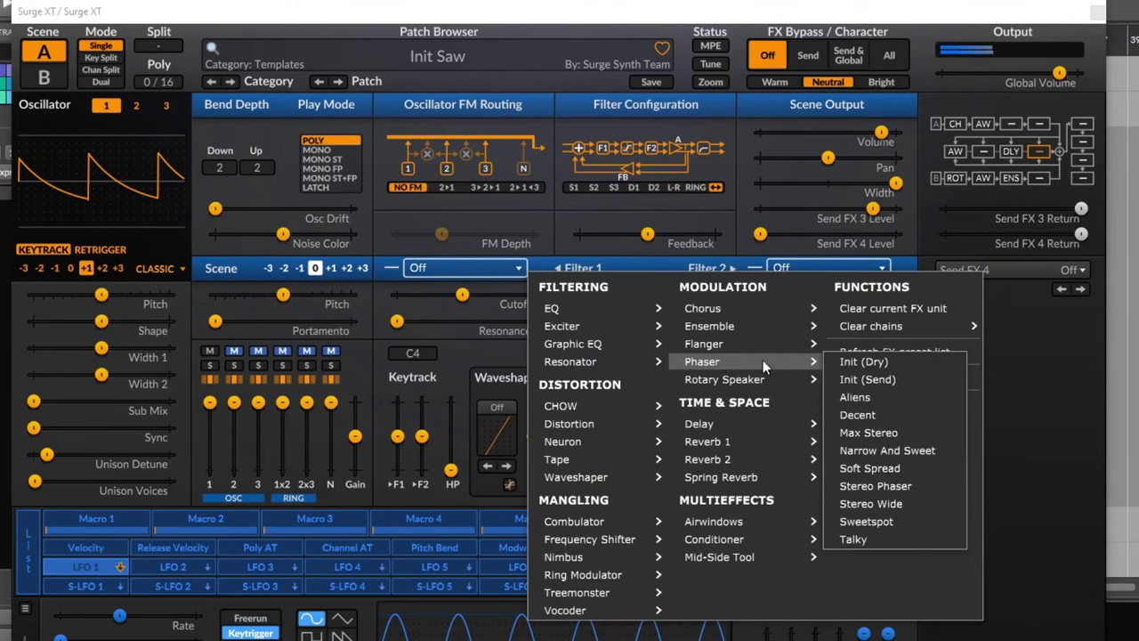
click(901, 391)
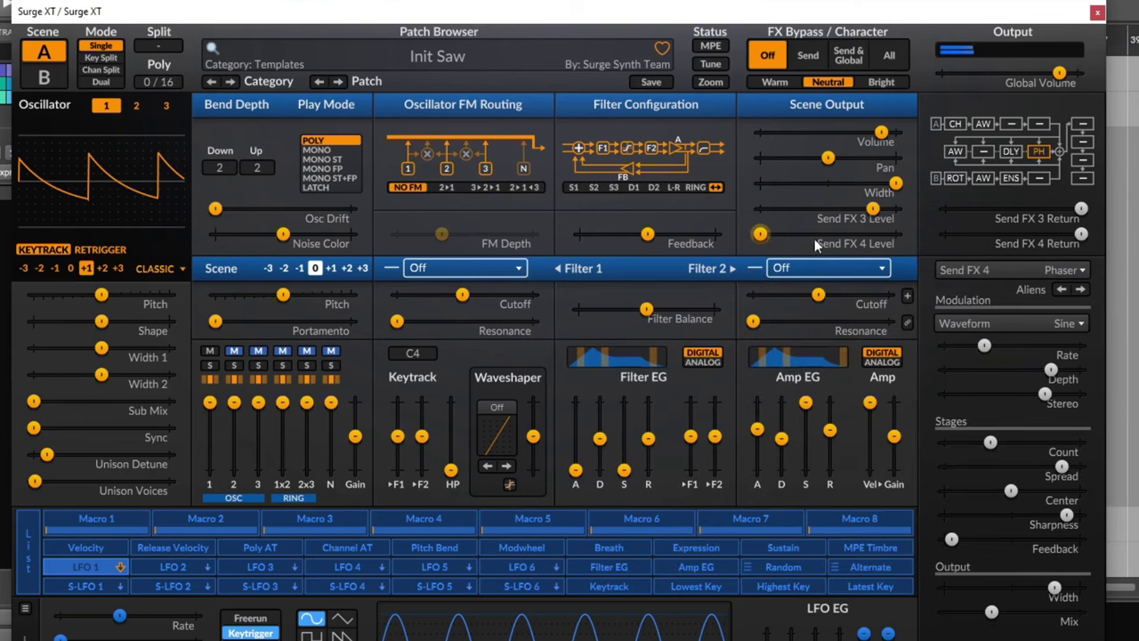
drag(771, 236, 845, 234)
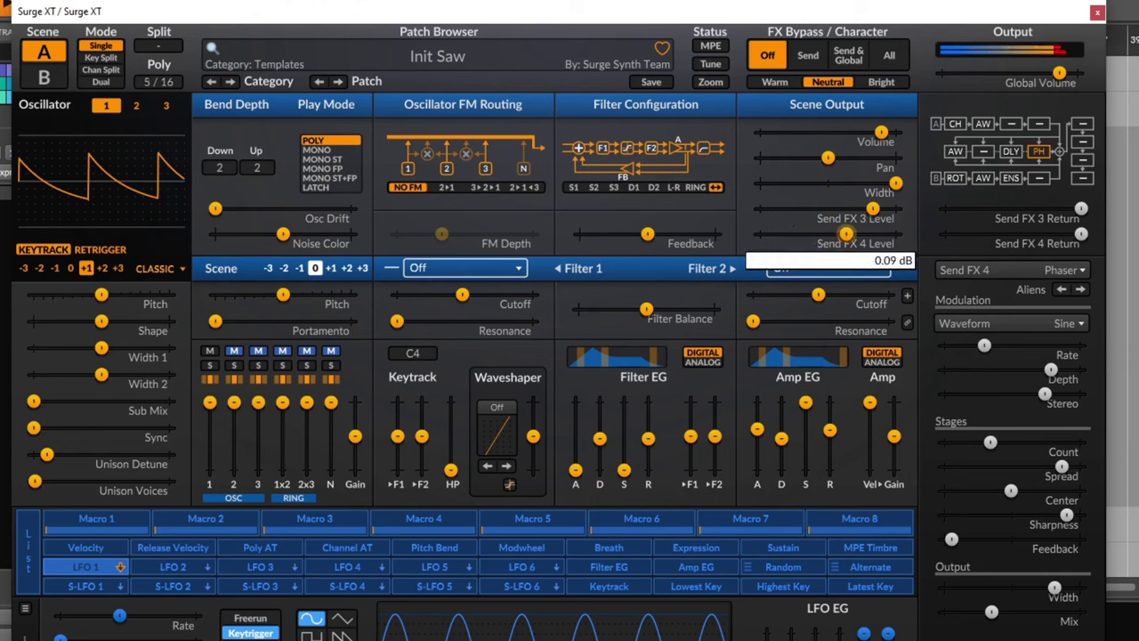
- Raise Scene B's Send FX 4 level to about two thirds, and in Dual mode lower the global volume to -9.43 dB
key(alt+s)
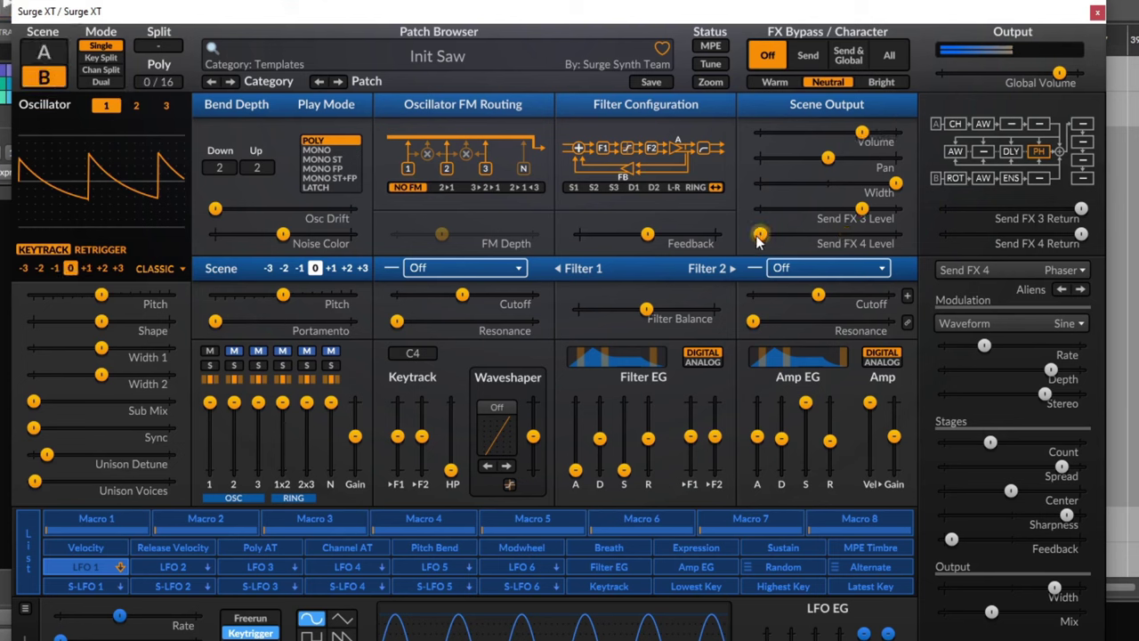
drag(760, 234, 851, 234)
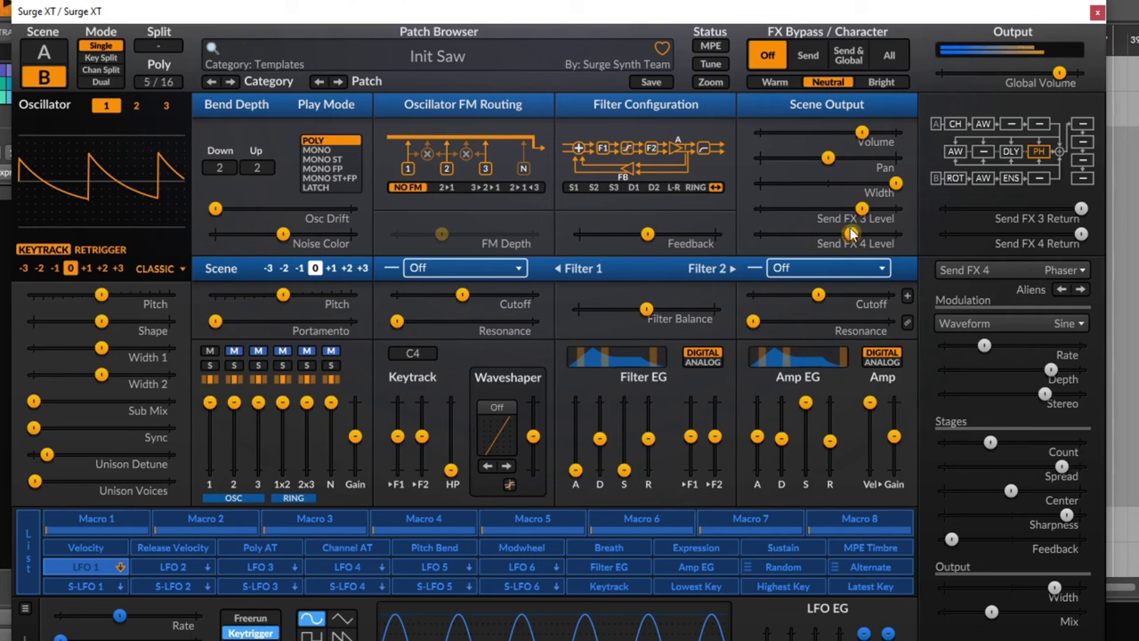
click(101, 81)
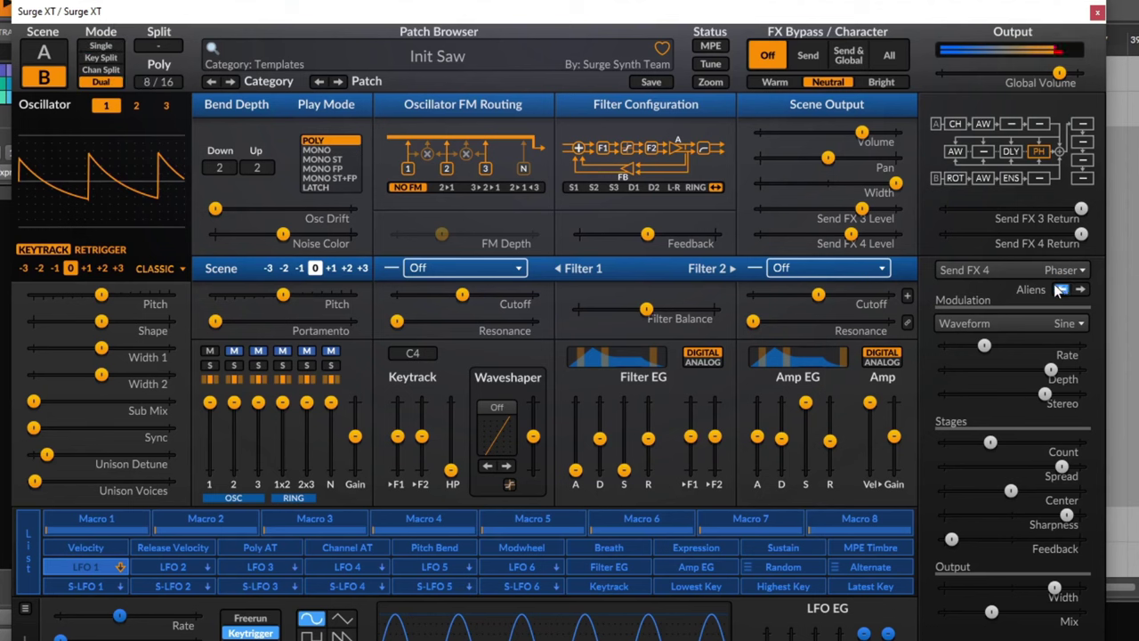
drag(1058, 73, 1051, 73)
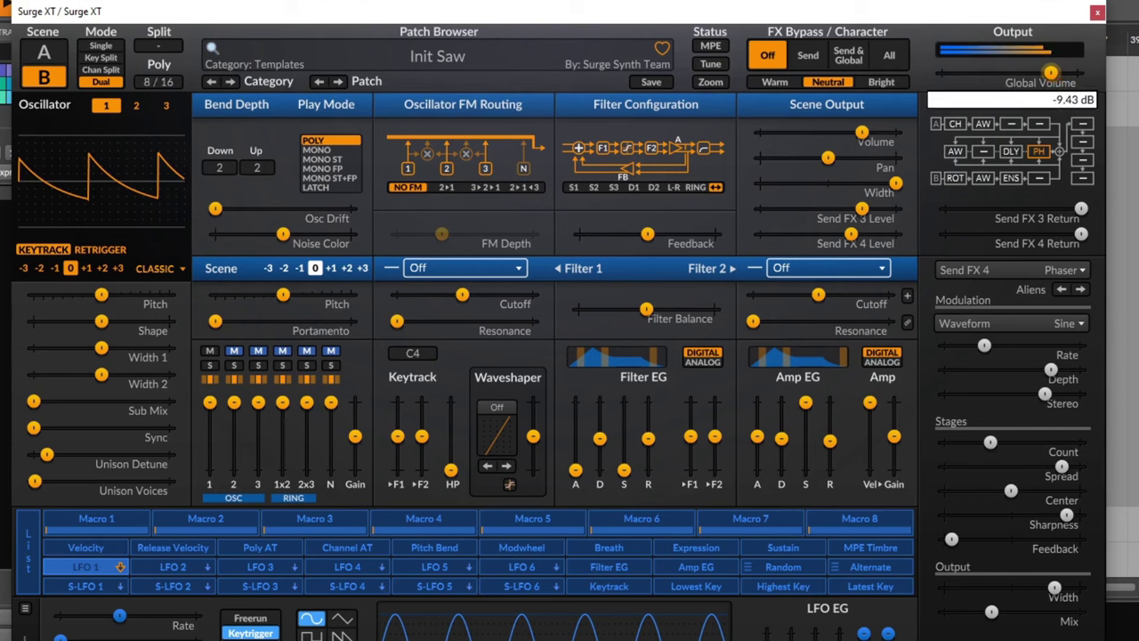
- Load the Resonator Init preset into Global FX 1
click(1083, 128)
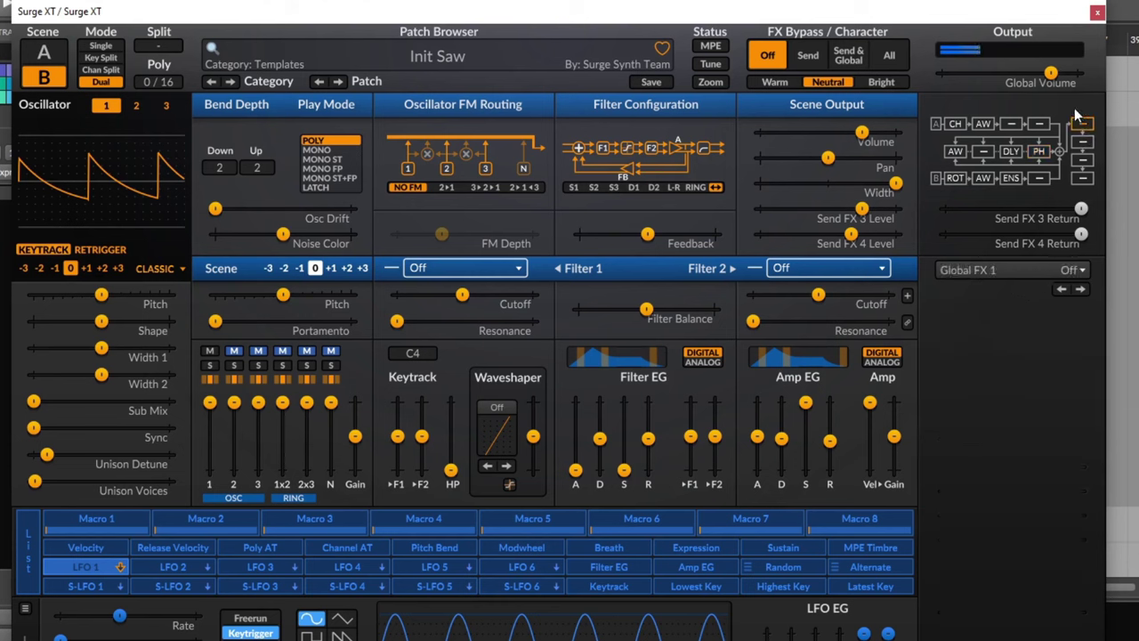
click(1050, 269)
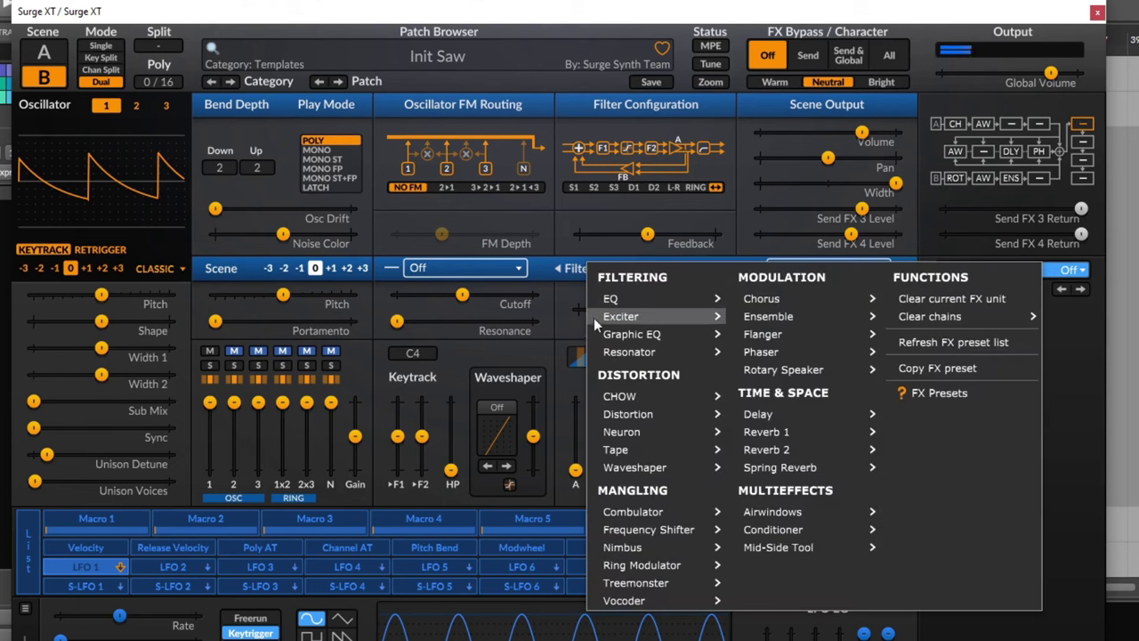
mouse_move(662, 302)
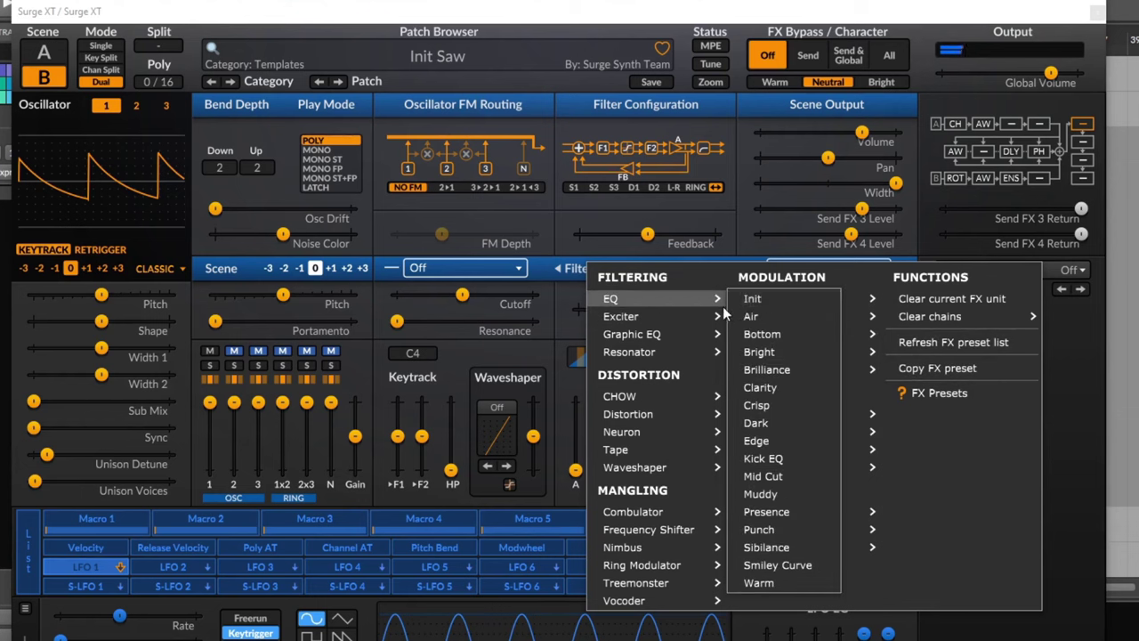
mouse_move(699, 344)
click(765, 349)
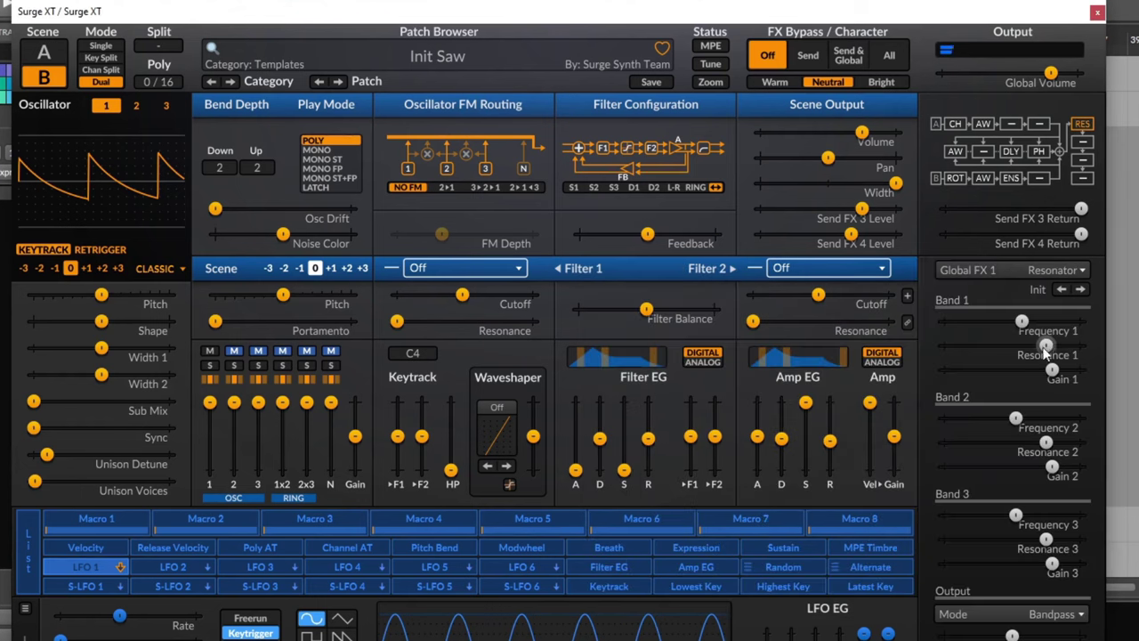
- Replace the effect in Global FX 1 with the Graphic EQ Init preset
click(1015, 268)
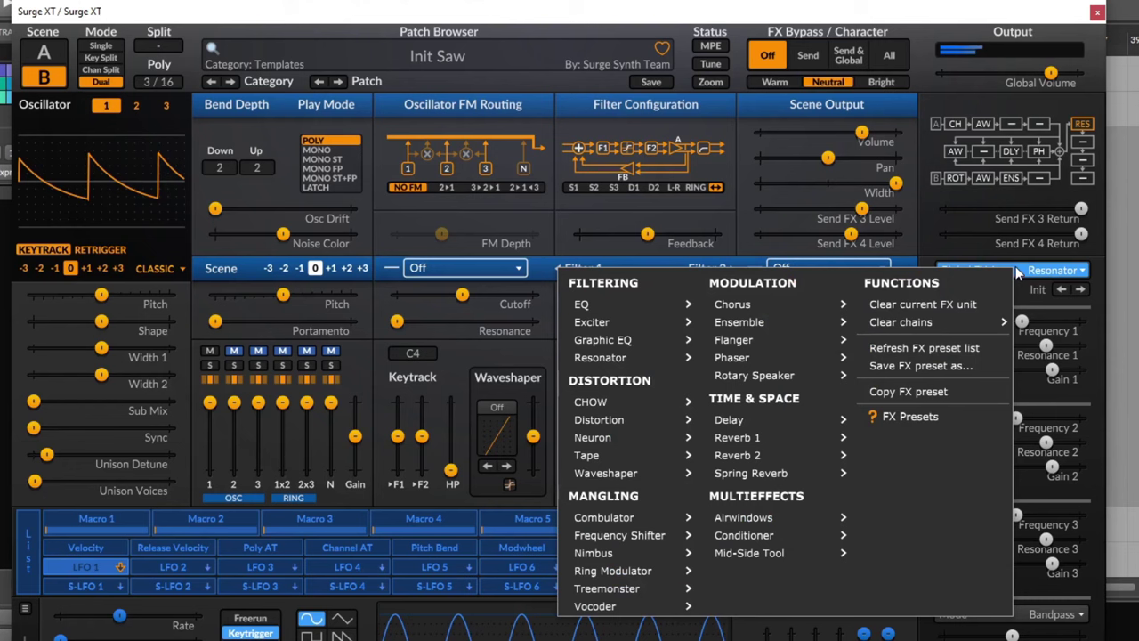
mouse_move(608, 340)
click(725, 339)
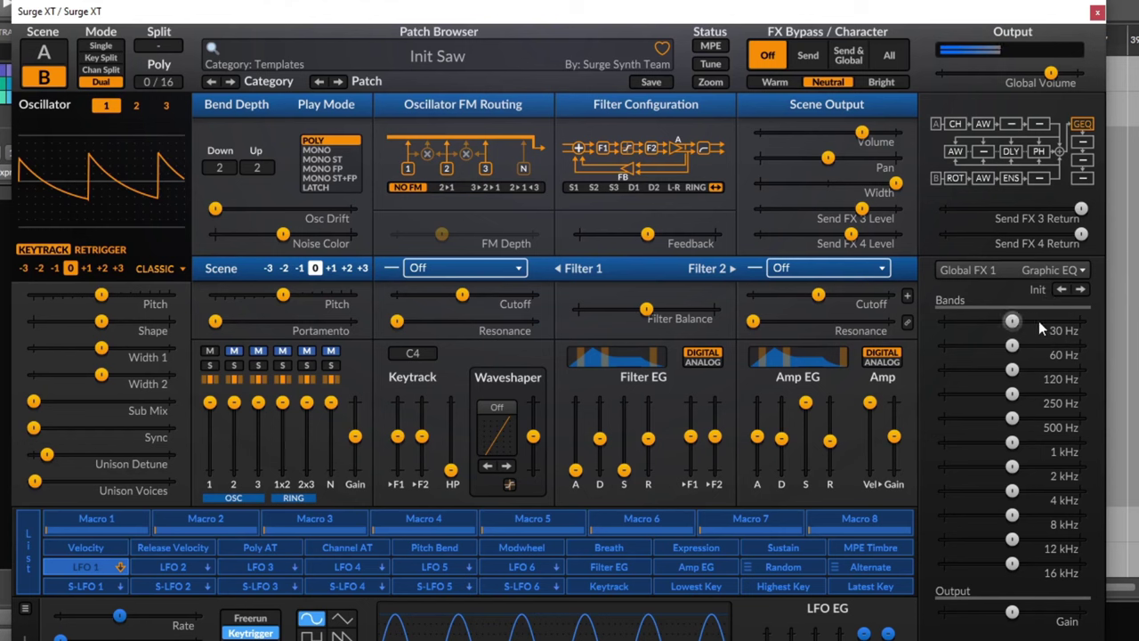
- In the Graphic EQ, cut 30 Hz fully, lower the 60 Hz to 1 kHz bands slightly and boost 12 kHz and 16 kHz slightly
drag(1013, 345, 1014, 344)
drag(1037, 345, 988, 368)
drag(1011, 320, 944, 320)
drag(1012, 441, 1002, 441)
drag(1017, 344, 1008, 344)
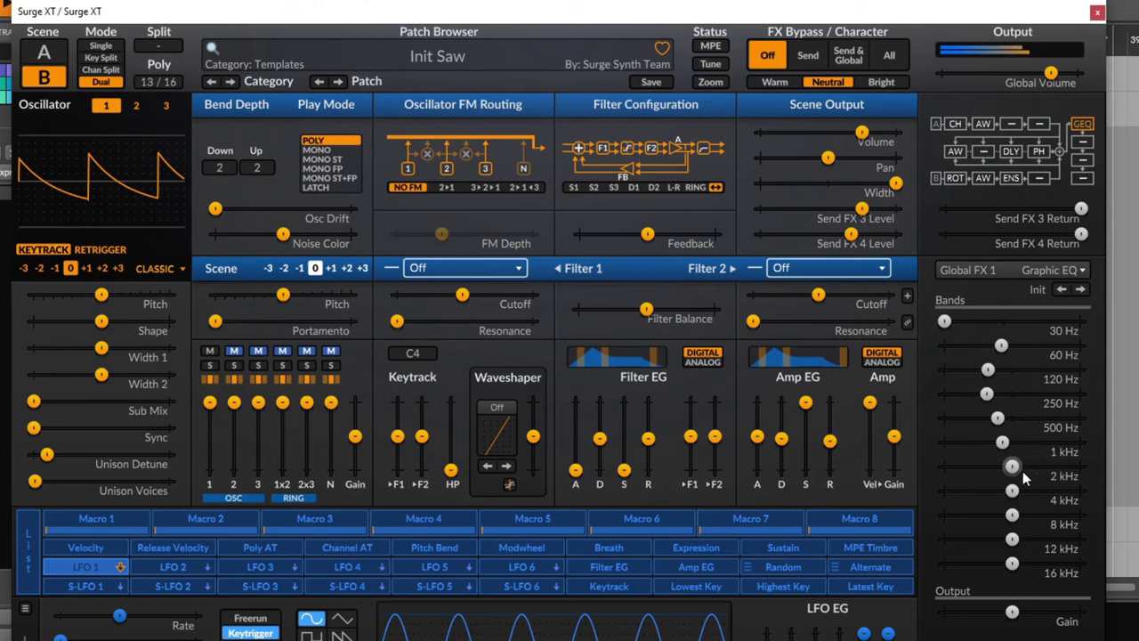
drag(1013, 490, 1012, 489)
drag(1012, 562, 1023, 541)
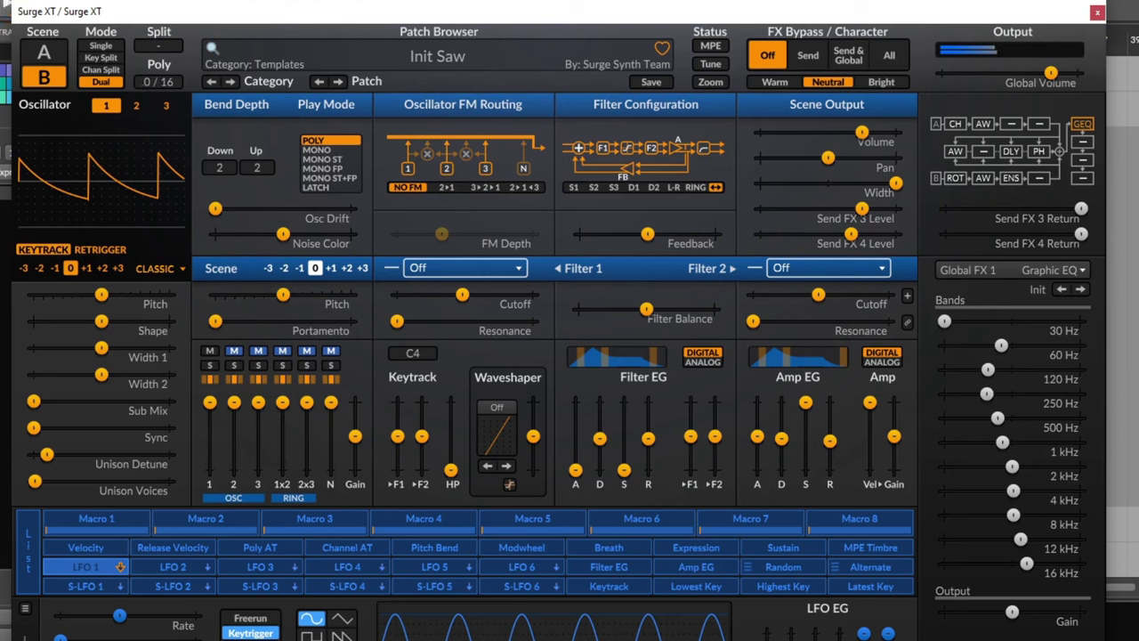
- Toggle the bypass of the Phaser in Send FX 4 and of the Rotary effect in B Insert FX 1
click(1040, 155)
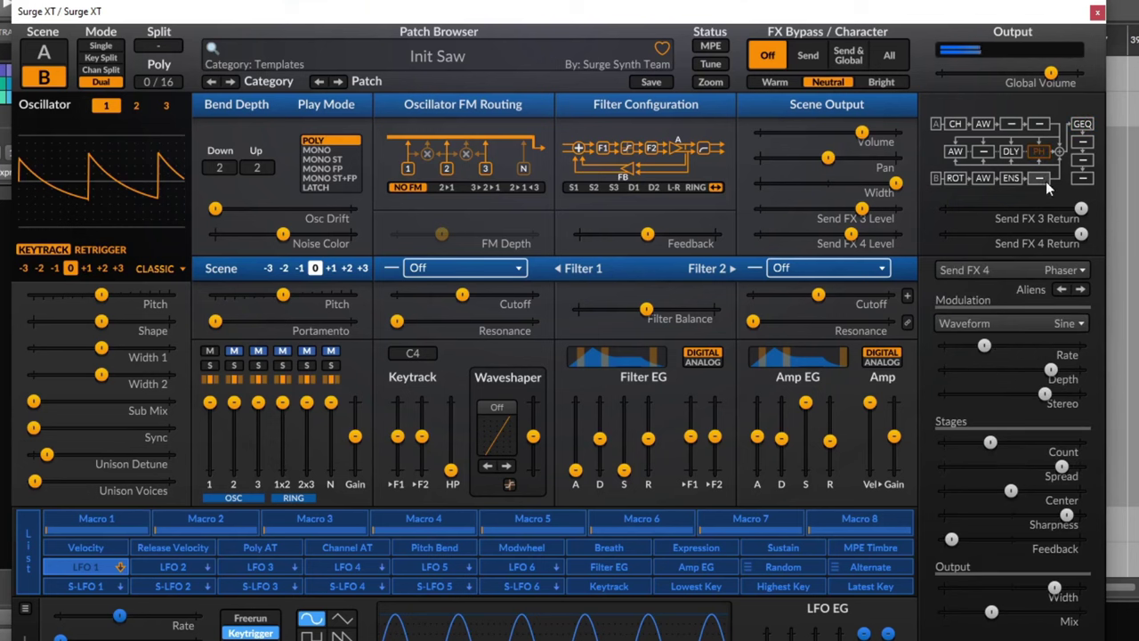
mouse_move(1045, 200)
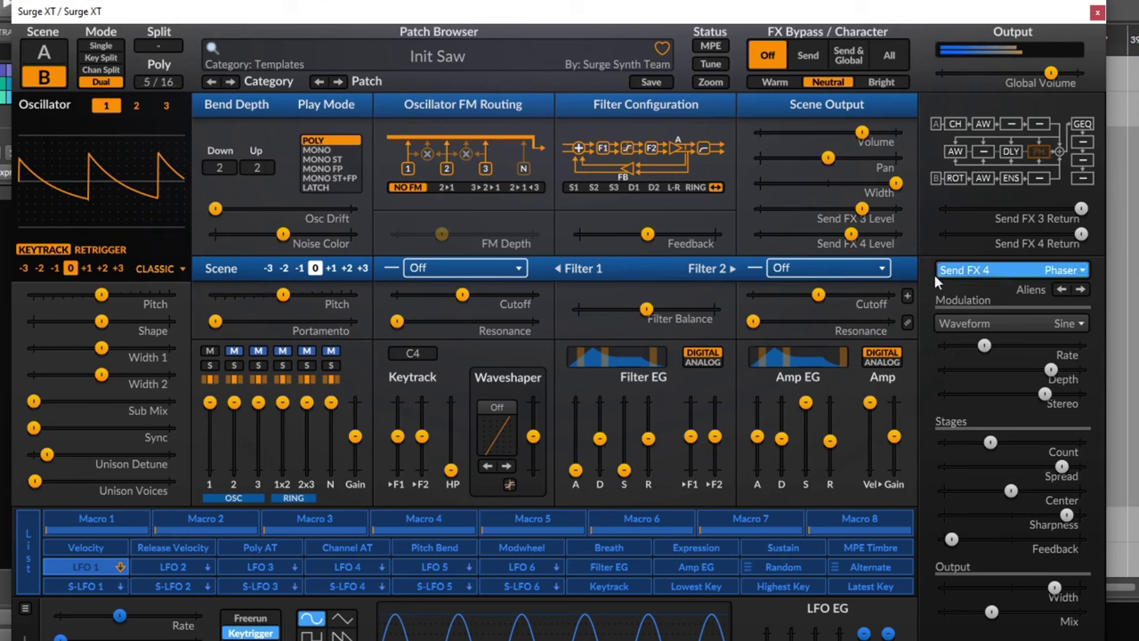
click(955, 179)
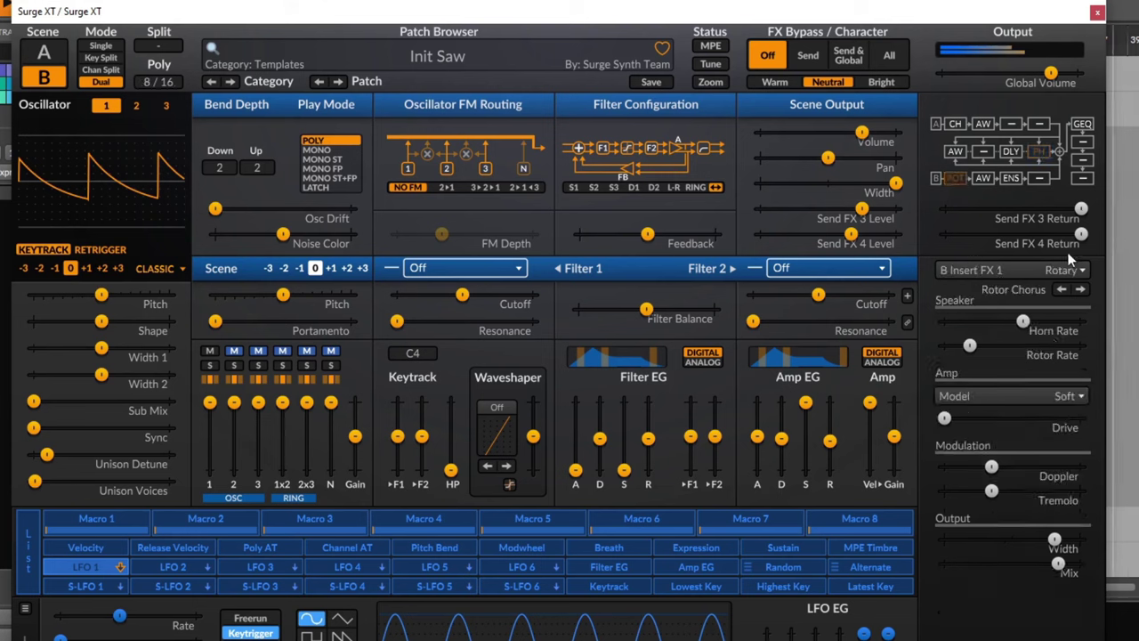
click(1044, 155)
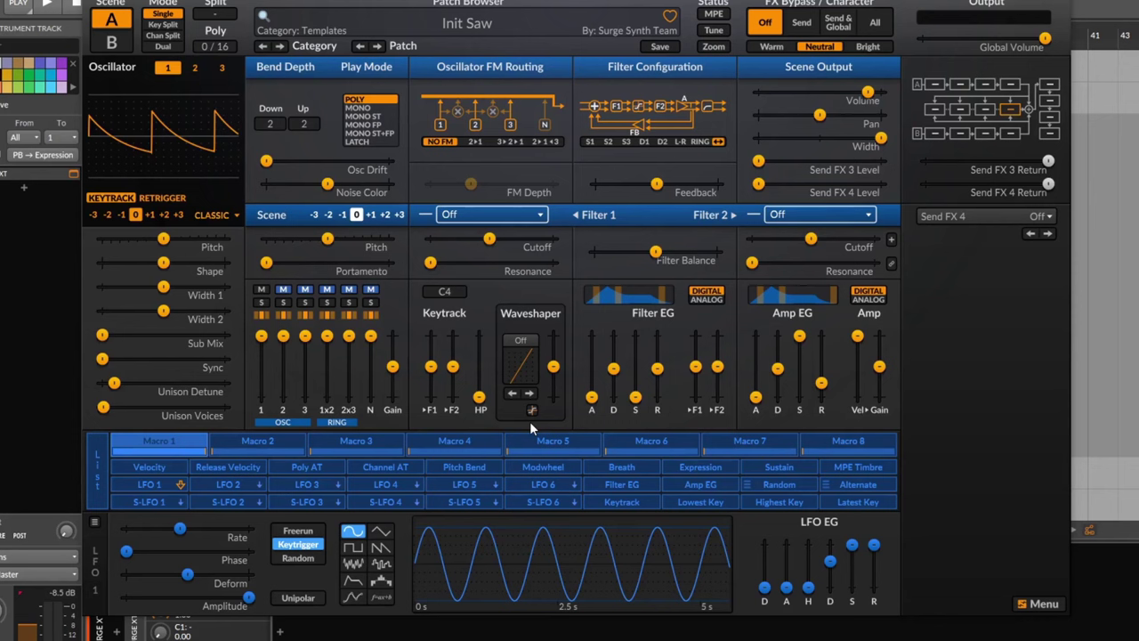
- Switch Macro 1's modulation assignment mode on and off to examine which parameters it can modulate
click(174, 447)
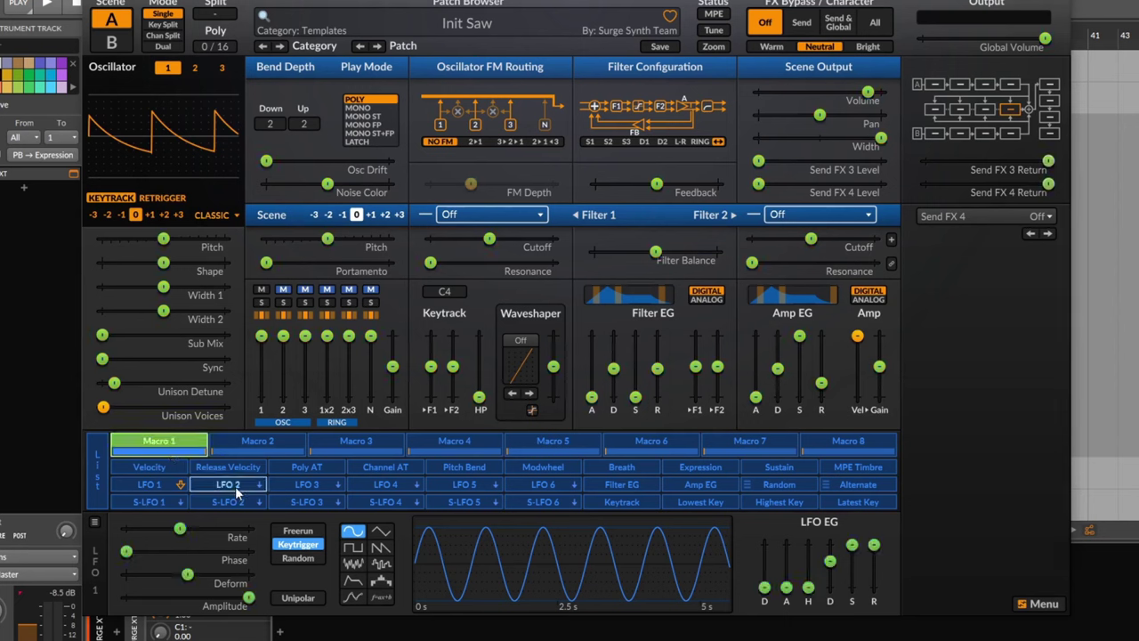
click(171, 440)
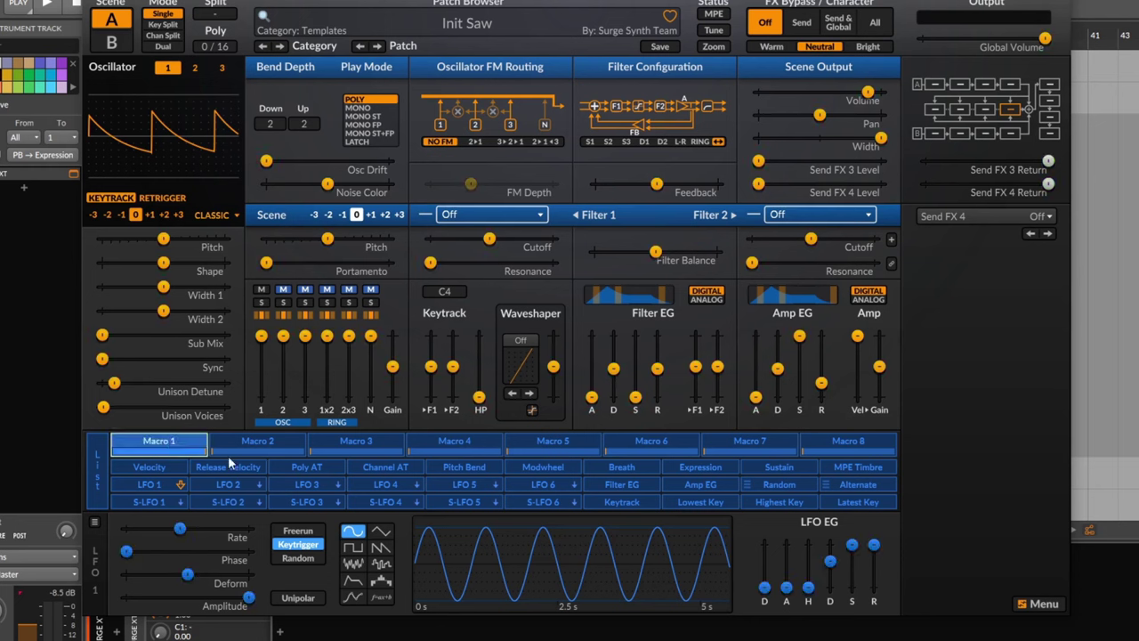
click(163, 439)
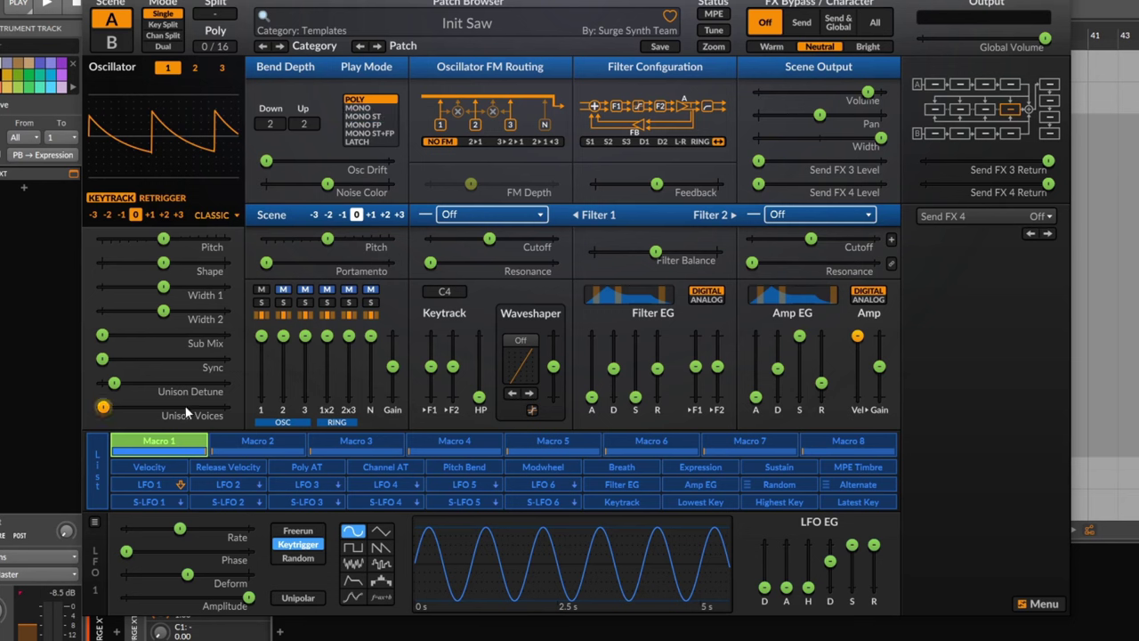
click(156, 445)
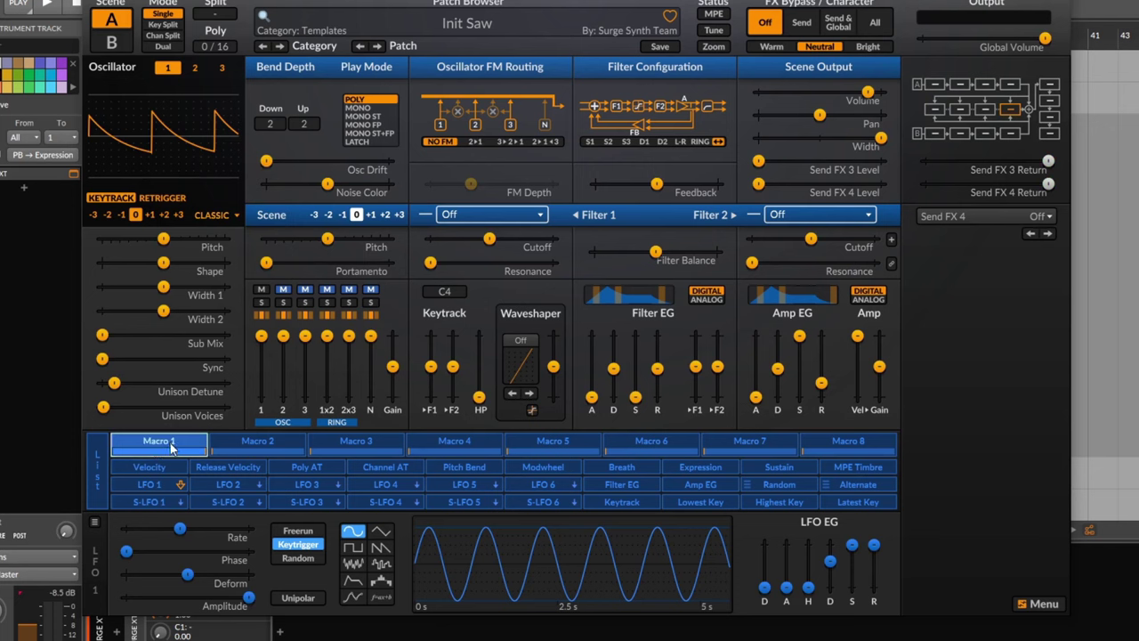
- Add modulation from Macro 1 to the Osc 1 Pitch with a depth of 12 semitones
right_click(167, 242)
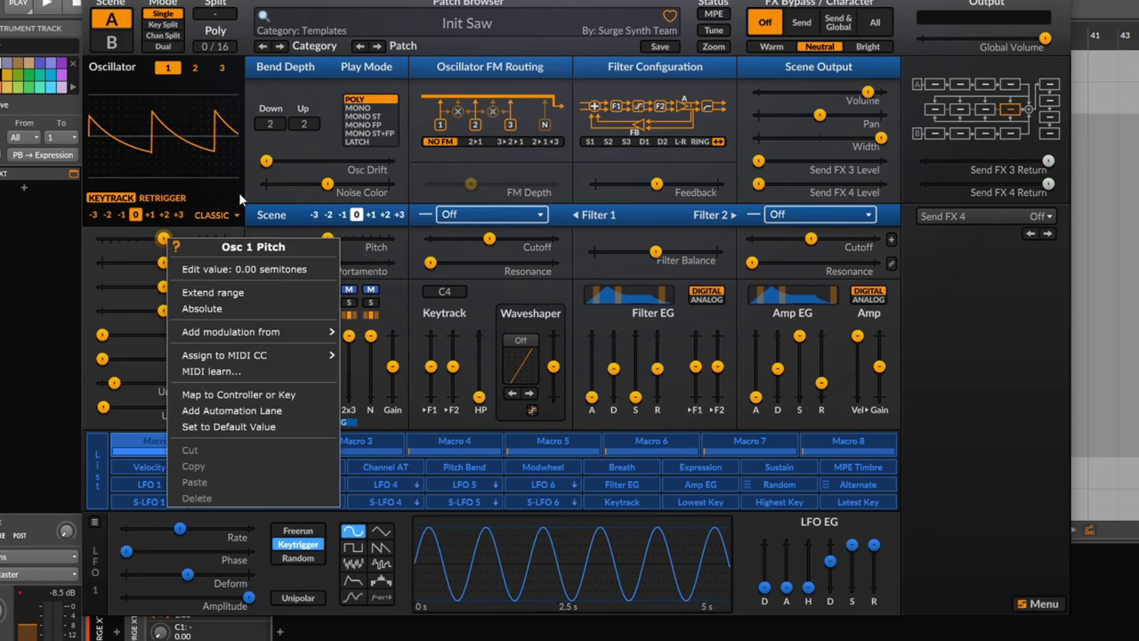
right_click(164, 241)
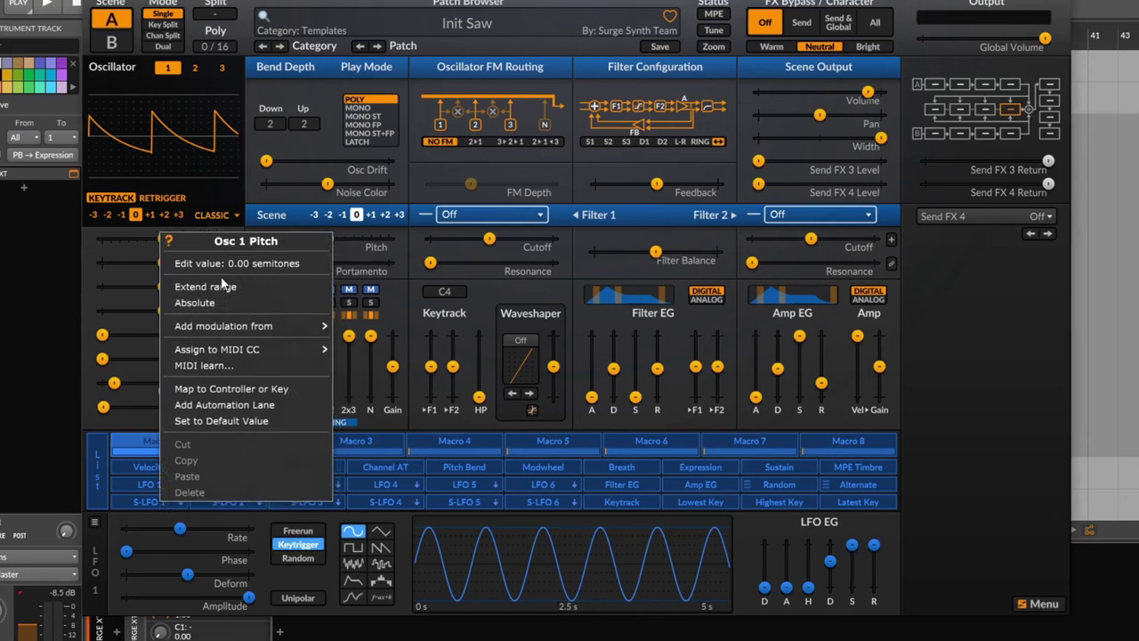
mouse_move(267, 326)
mouse_move(373, 325)
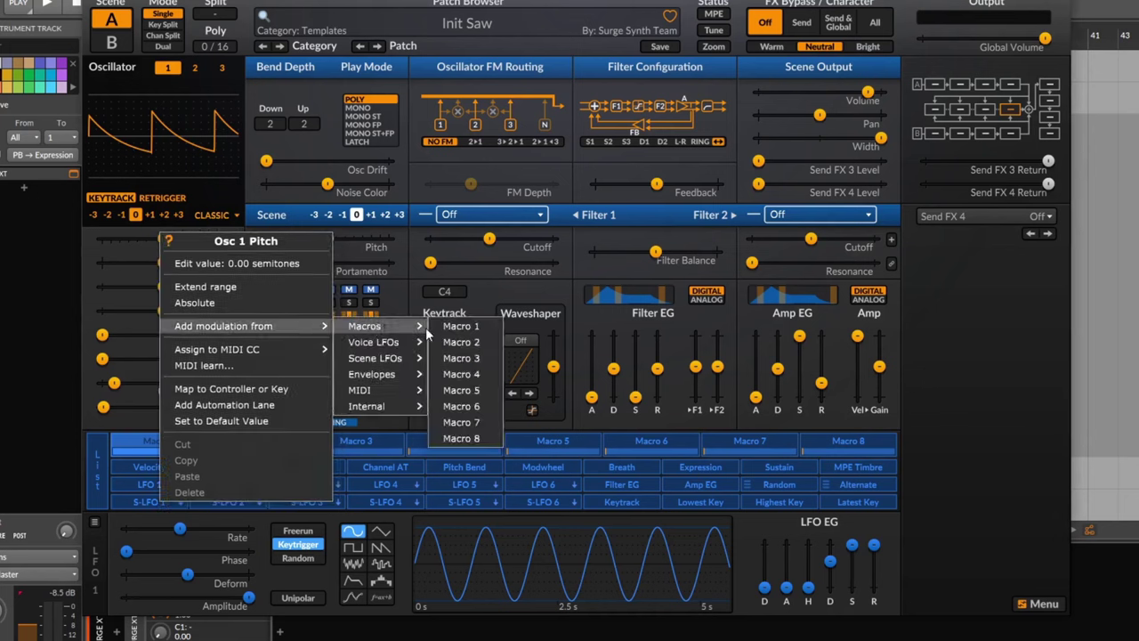
click(455, 329)
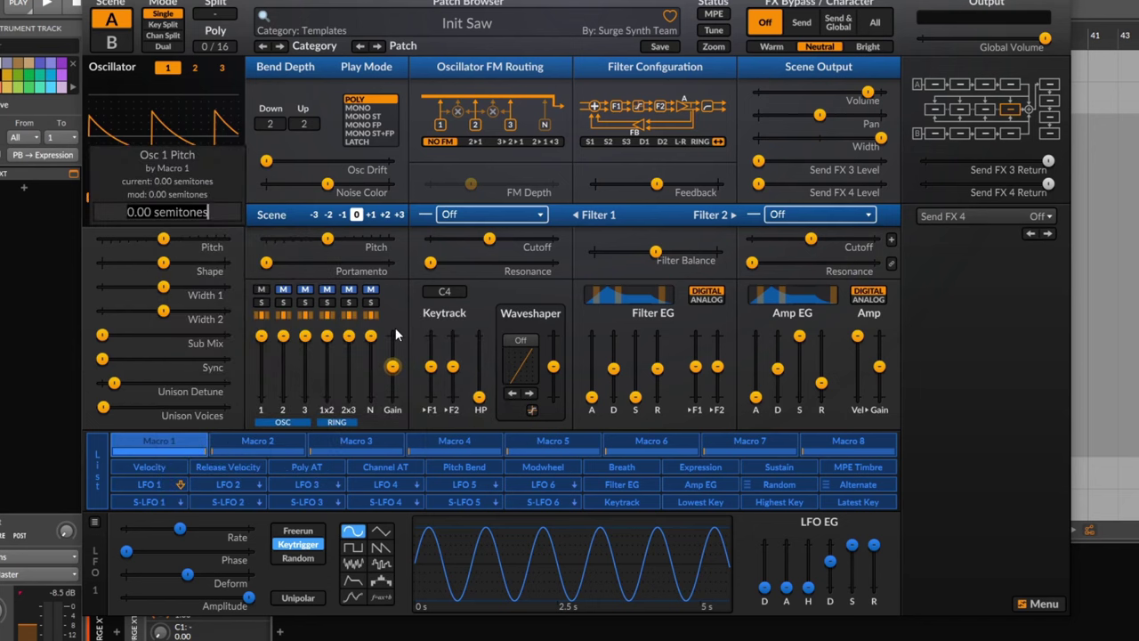
text(12)
key(Return)
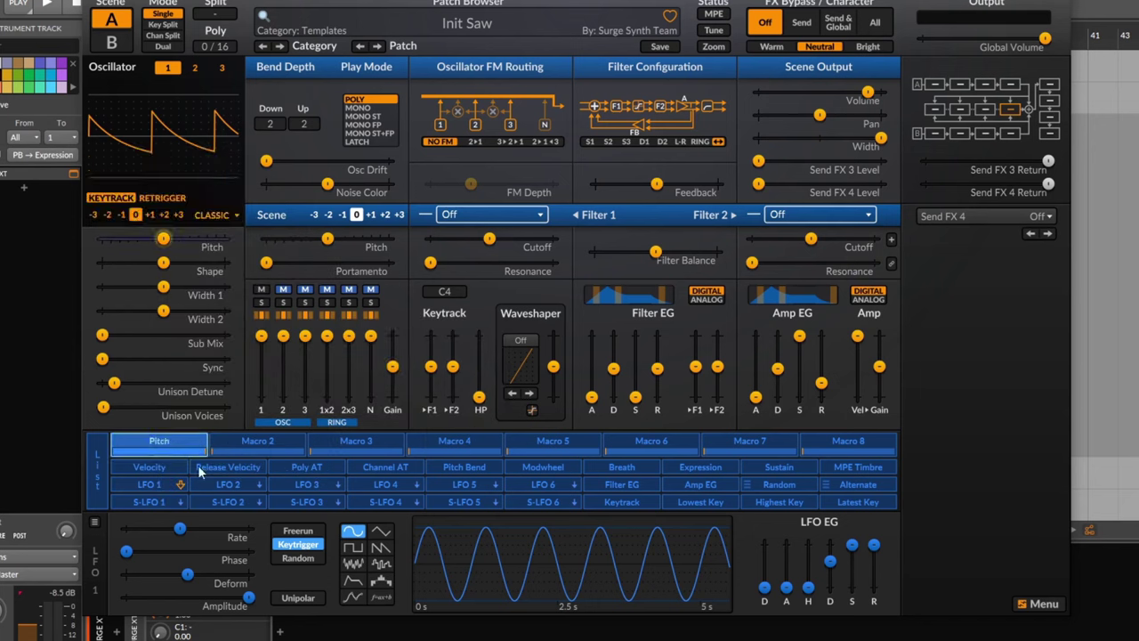
- Try raising the Osc 1 Shape by hand and reset it to its default
click(160, 460)
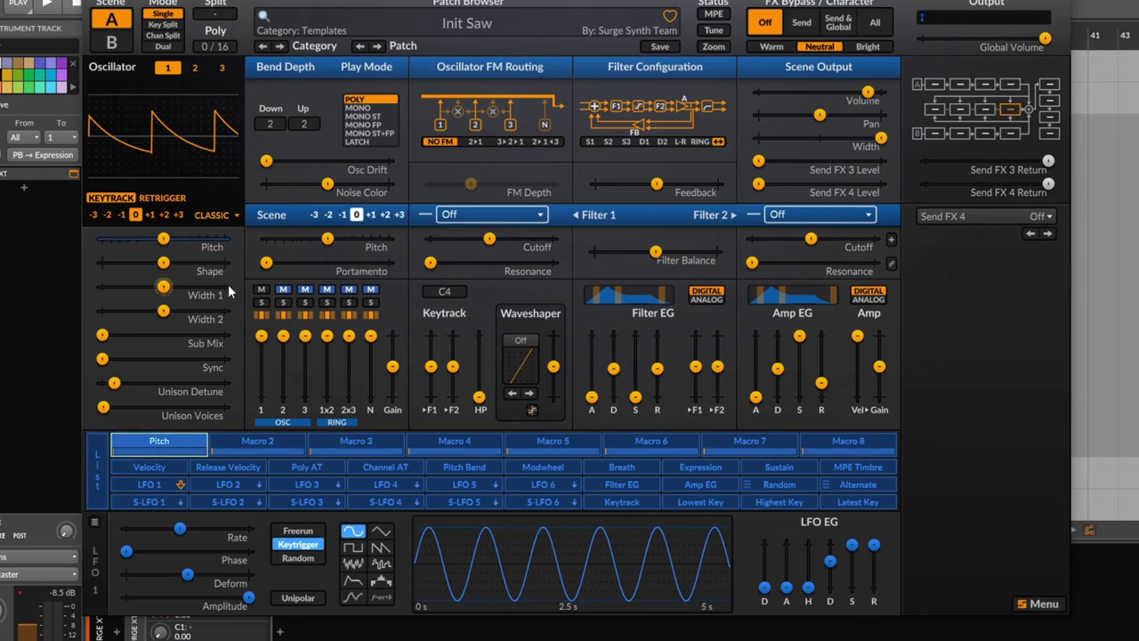
click(162, 265)
drag(162, 265, 184, 262)
double_click(185, 263)
click(172, 270)
- Add modulation from Macro 1 to the Osc 1 Shape with a depth of 12 % and sweep the macro
drag(171, 445, 164, 267)
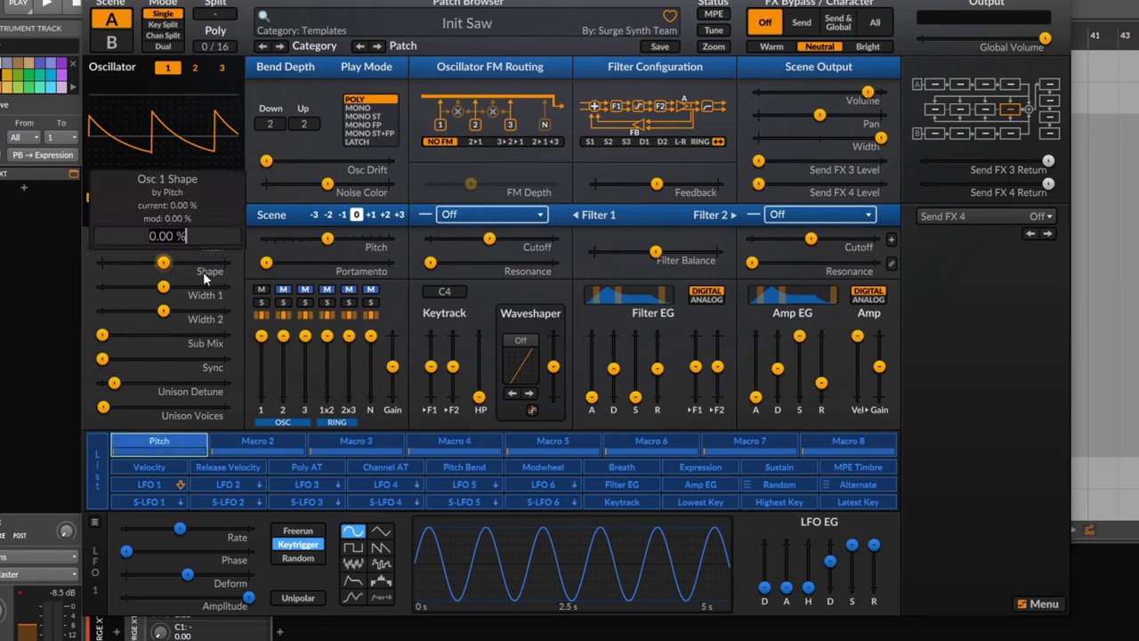
text(100)
key(Return)
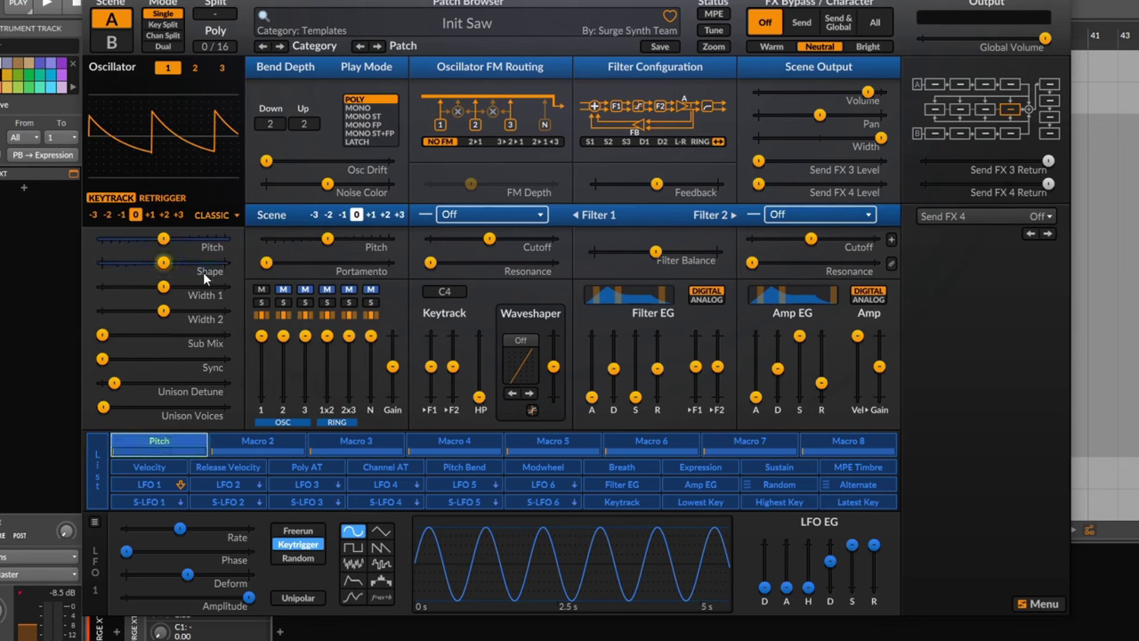
mouse_move(138, 454)
mouse_down()
mouse_move(139, 436)
mouse_move(139, 458)
mouse_up()
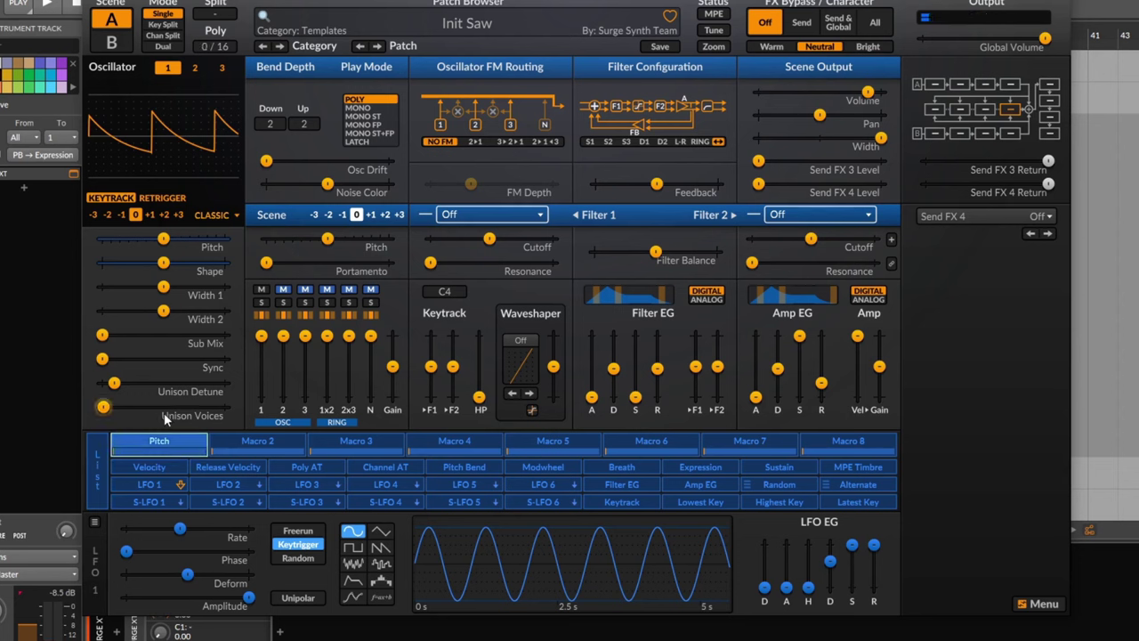
- Add modulation from Macro 1 to the Osc 1 Sync with a depth of about 43 semitones and sweep the macro
click(169, 450)
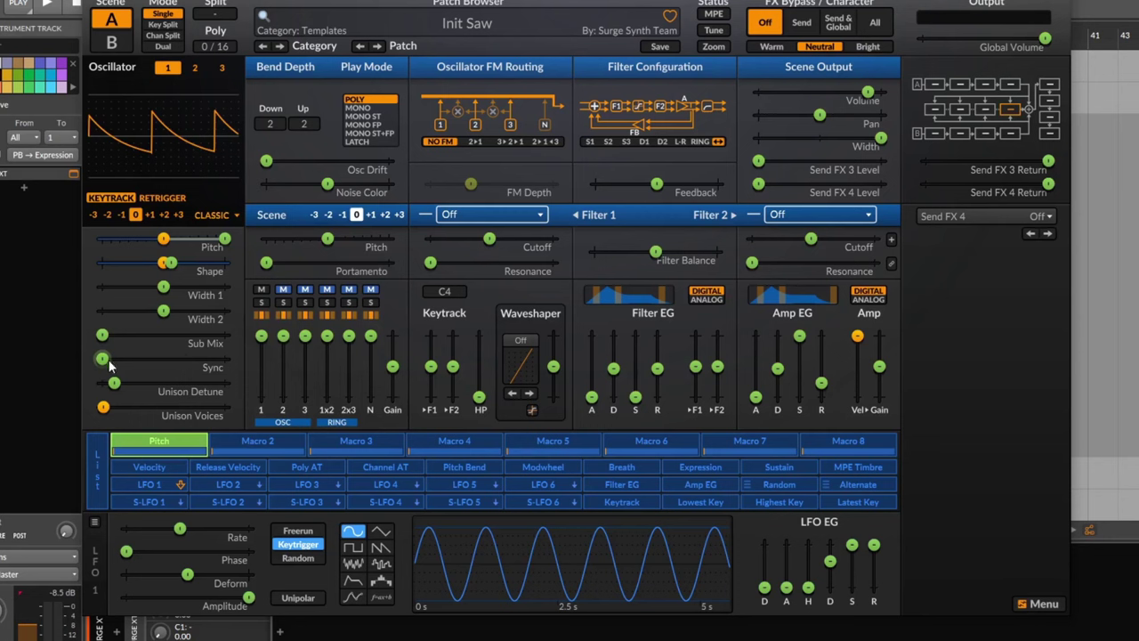
drag(103, 360, 189, 359)
click(136, 449)
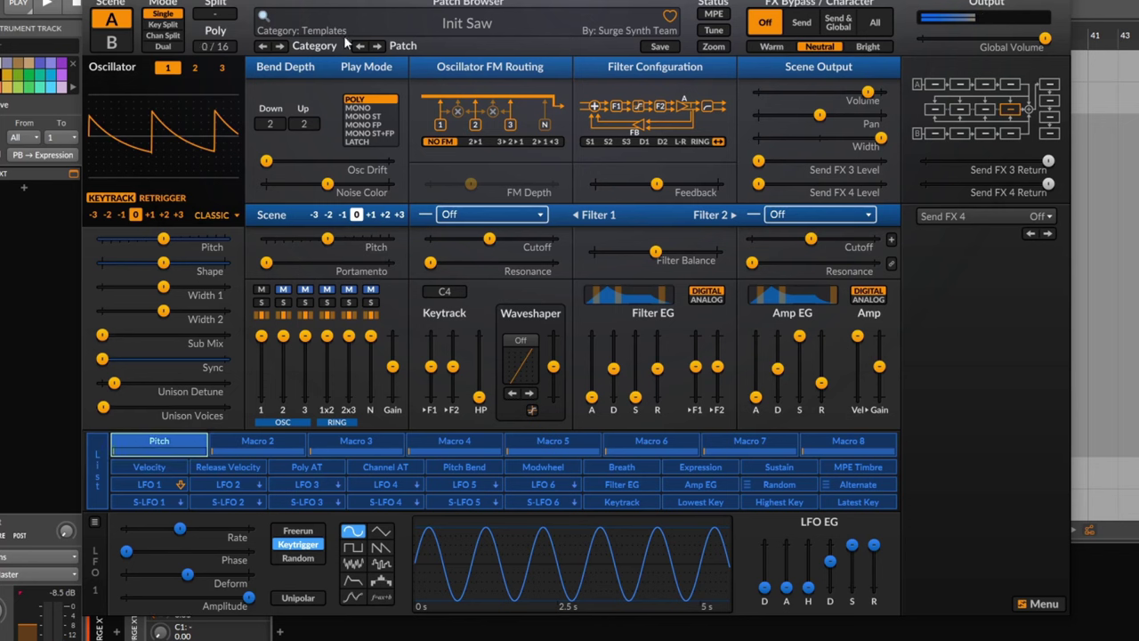
- Add Macro 1 modulation to Osc 1 Width 1 by about 19 %, Width 2 by about 28 % and Unison Detune by about 62 cents
click(148, 446)
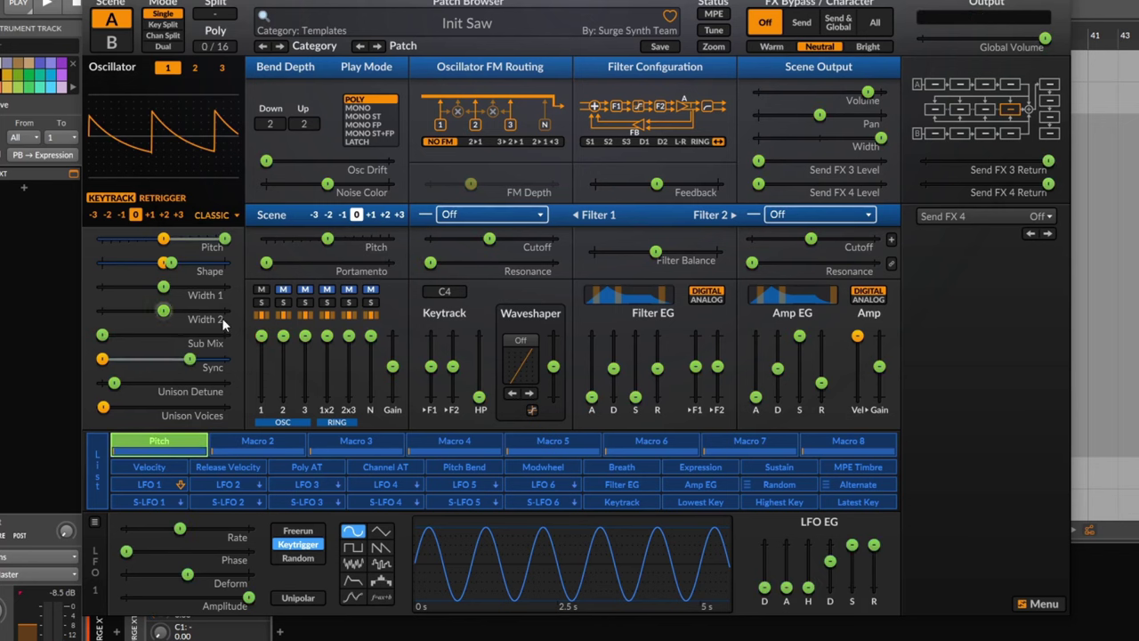
drag(173, 317, 185, 288)
drag(103, 407, 189, 383)
click(151, 440)
- Raise the Osc 1 Unison Voices to maximum, sweep Macro 1 and lower the global volume slightly
drag(103, 406, 223, 407)
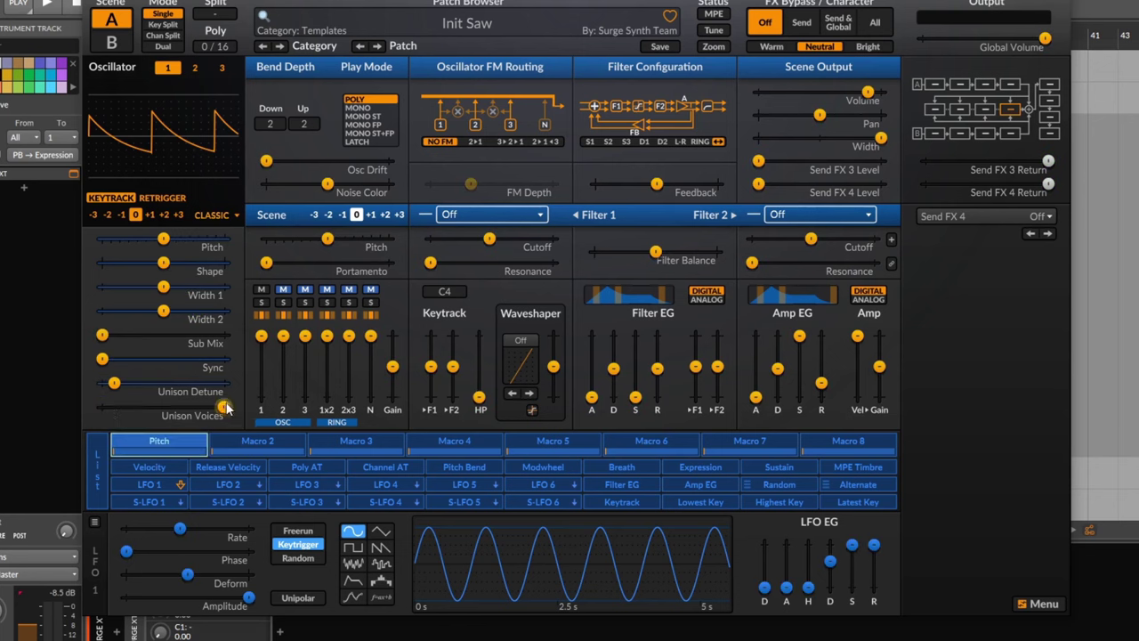
mouse_move(181, 455)
mouse_down()
mouse_move(180, 423)
mouse_move(180, 443)
mouse_up()
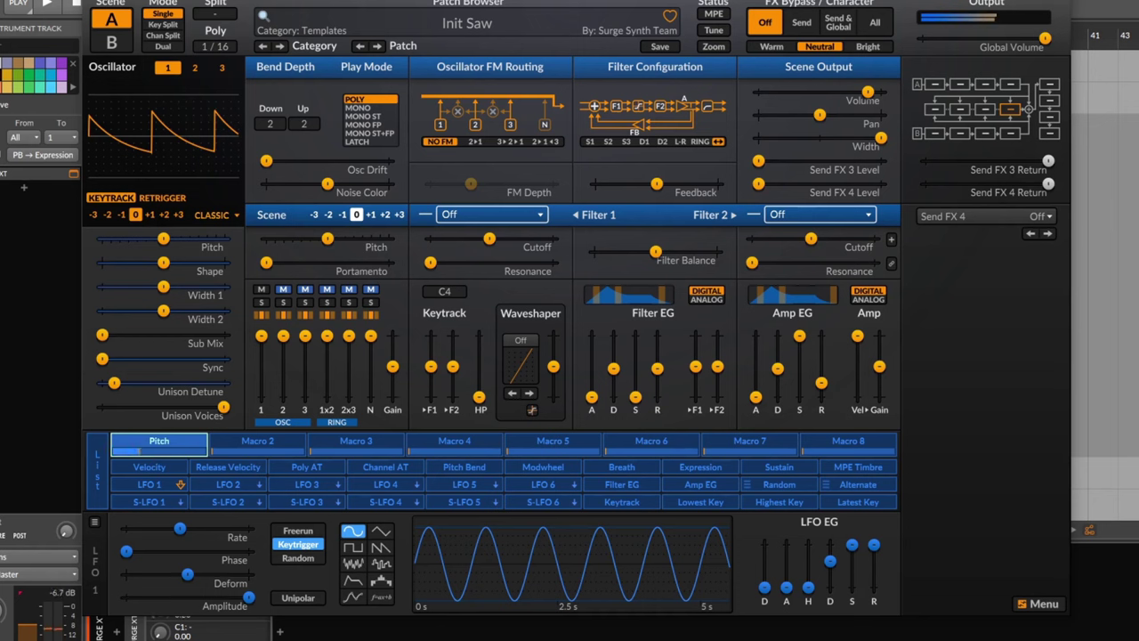
drag(1045, 39, 1015, 38)
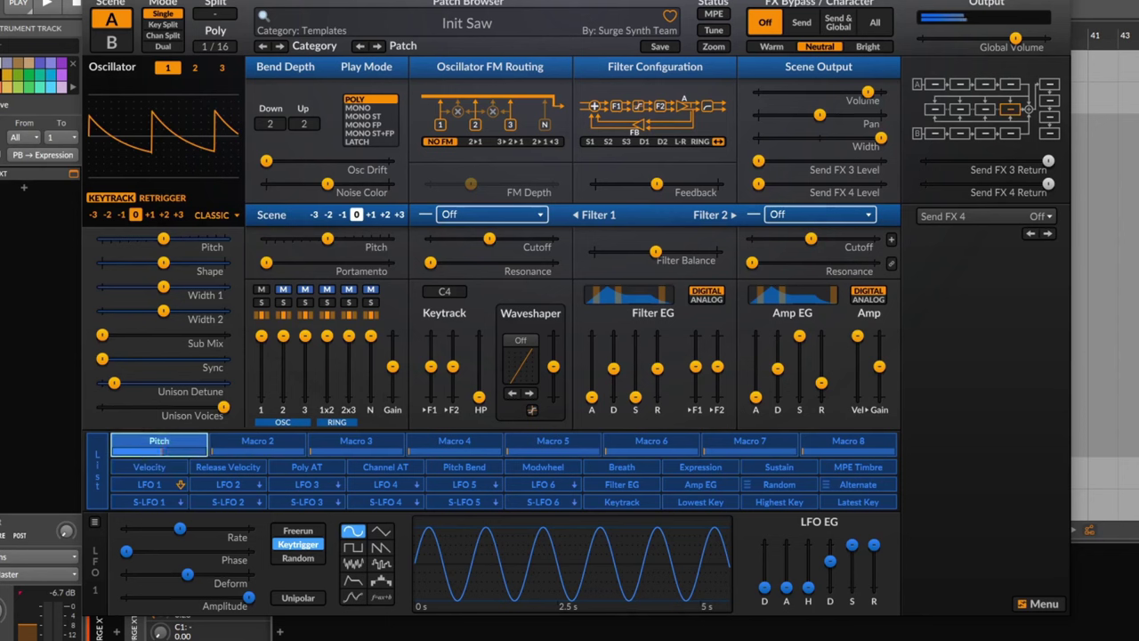
- Rename Macro 1 as COOL
right_click(163, 443)
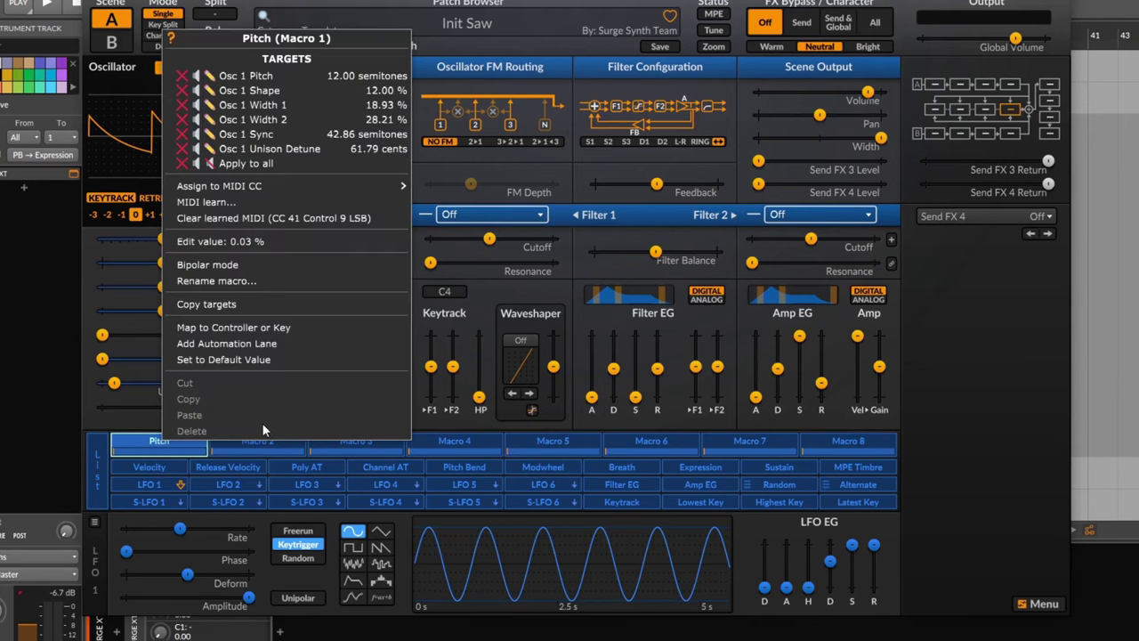
click(277, 278)
text(COOL)
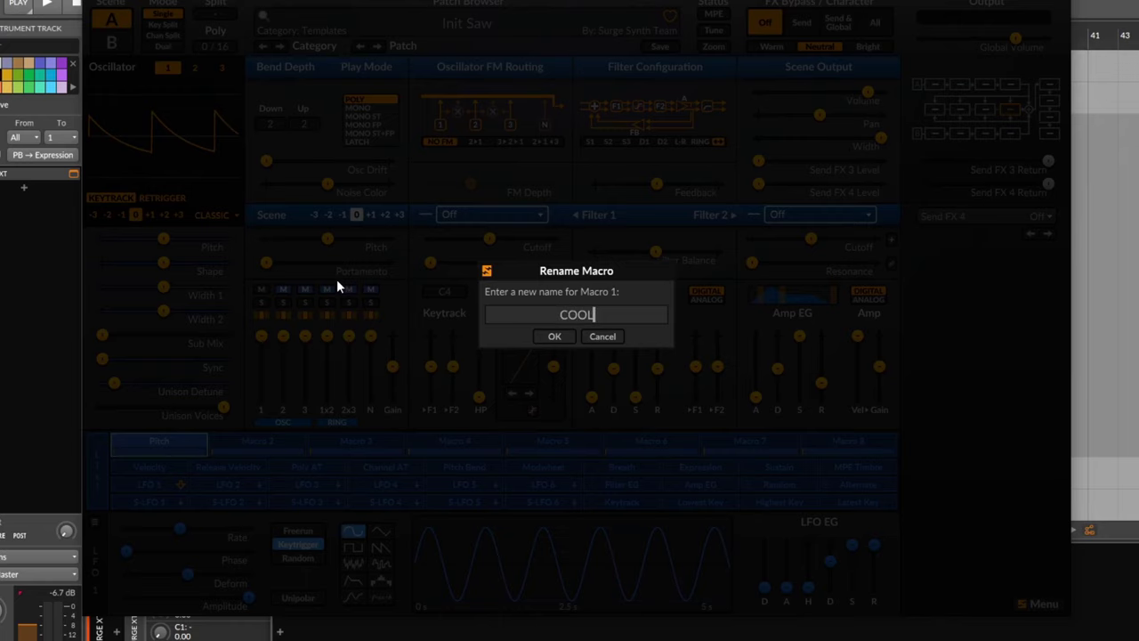
key(Return)
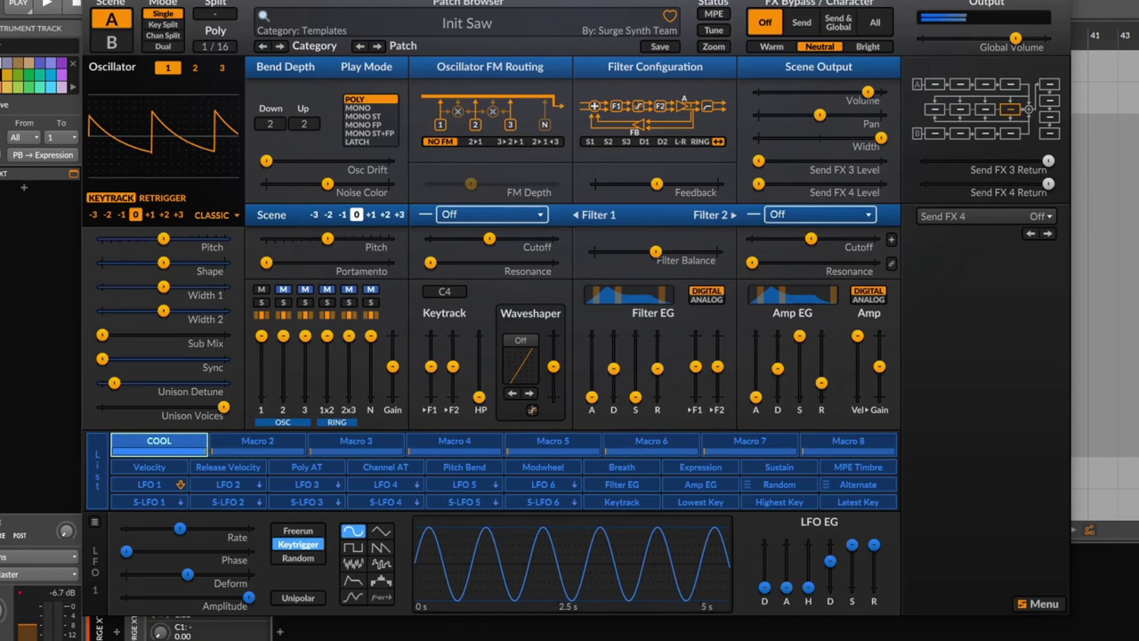
- Switch the COOL macro to bipolar mode and sweep it across its range
right_click(173, 447)
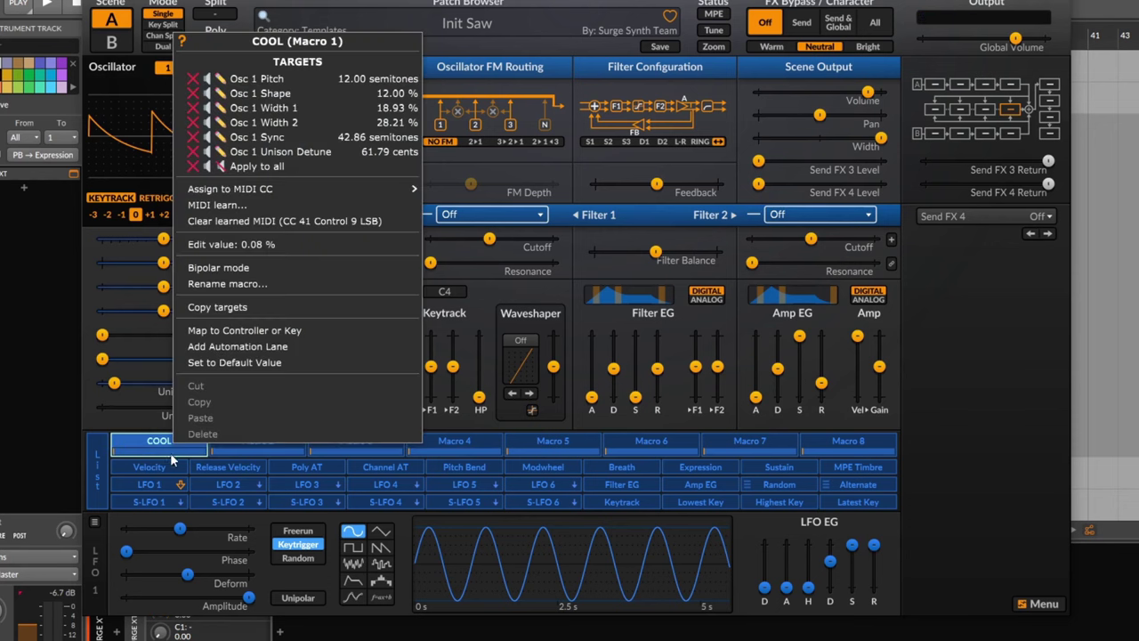
click(251, 267)
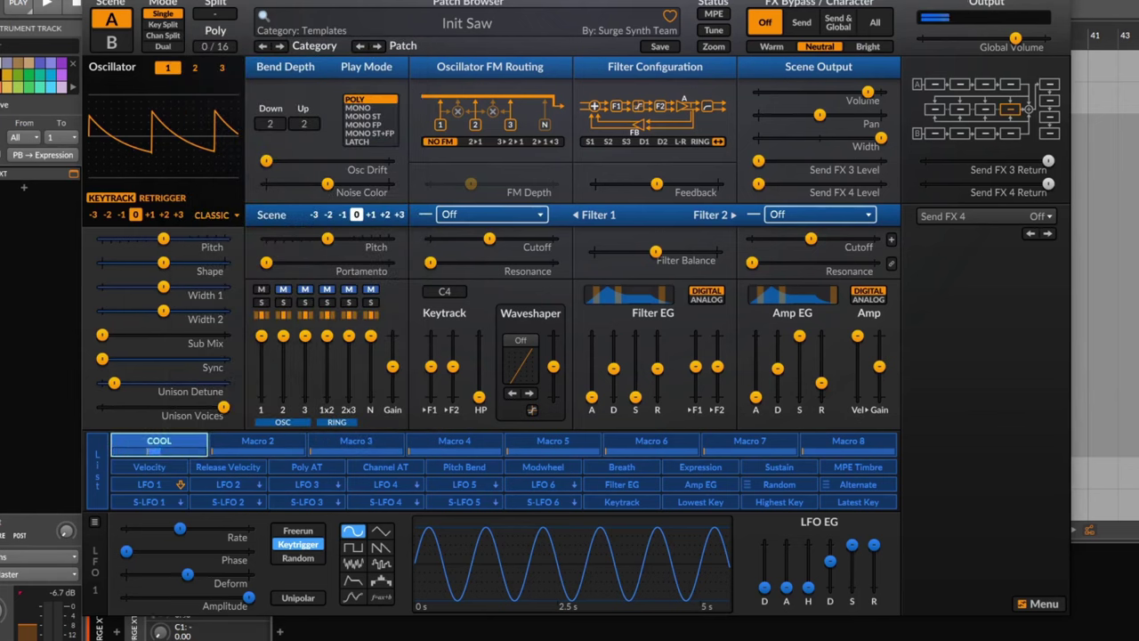
double_click(148, 454)
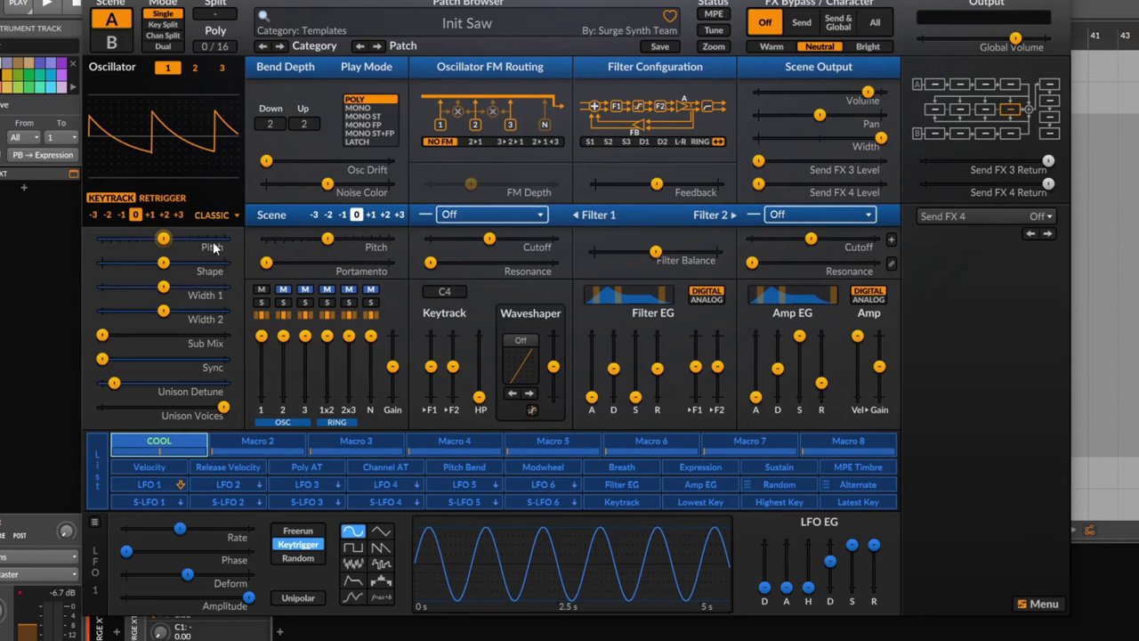
click(165, 248)
drag(158, 450, 206, 450)
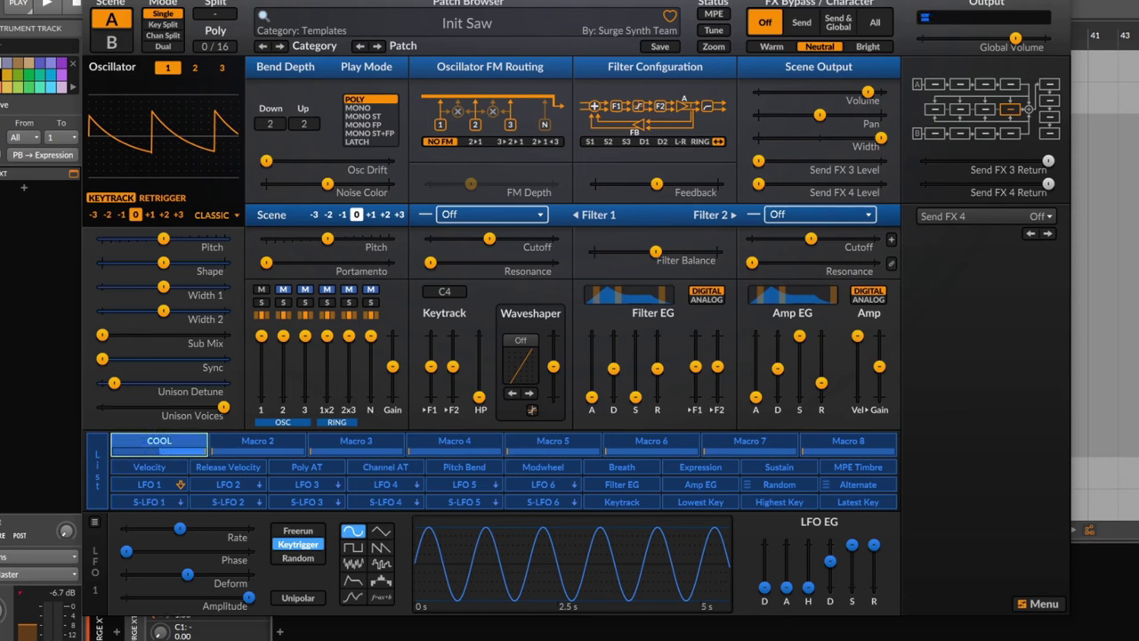
- Turn off the COOL macro's bipolar mode and sweep it down to minimum
right_click(172, 443)
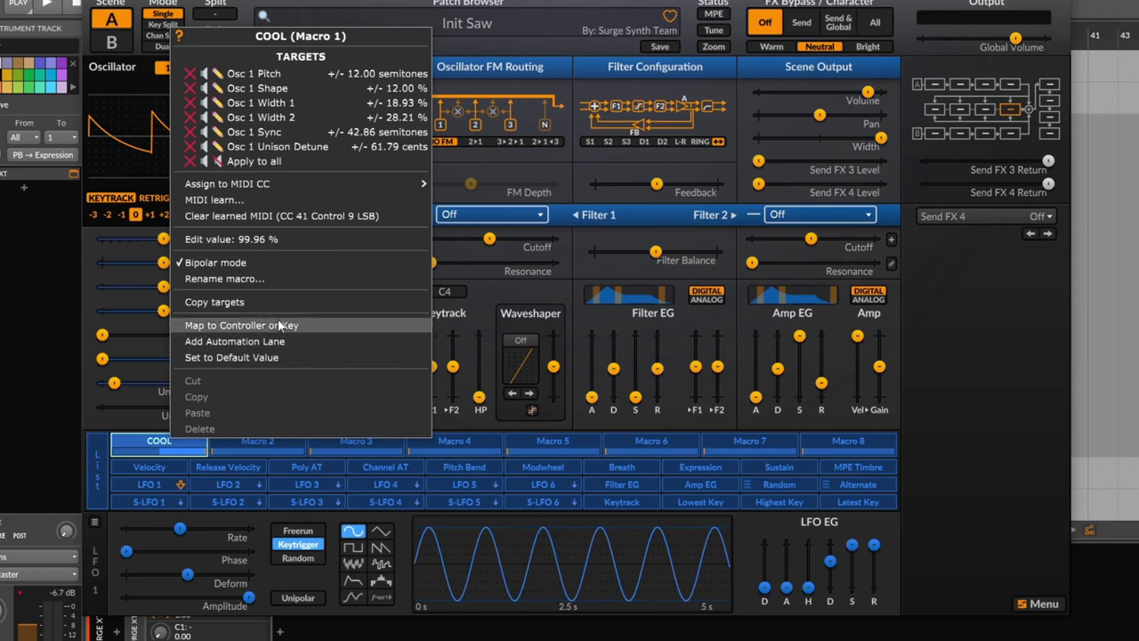
click(267, 262)
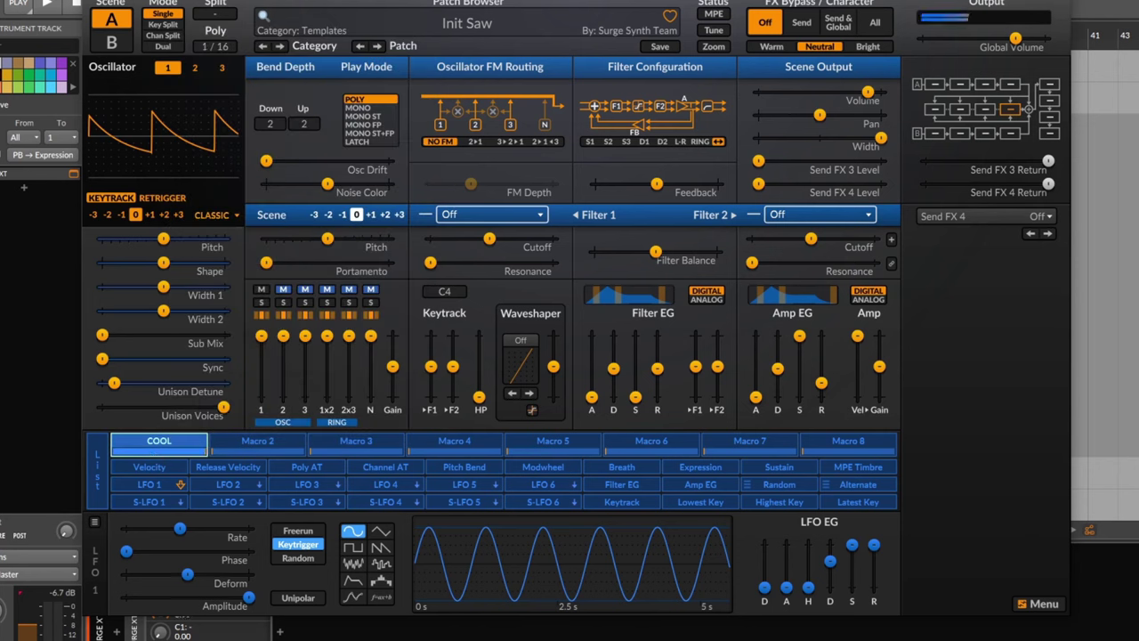
drag(178, 450, 114, 451)
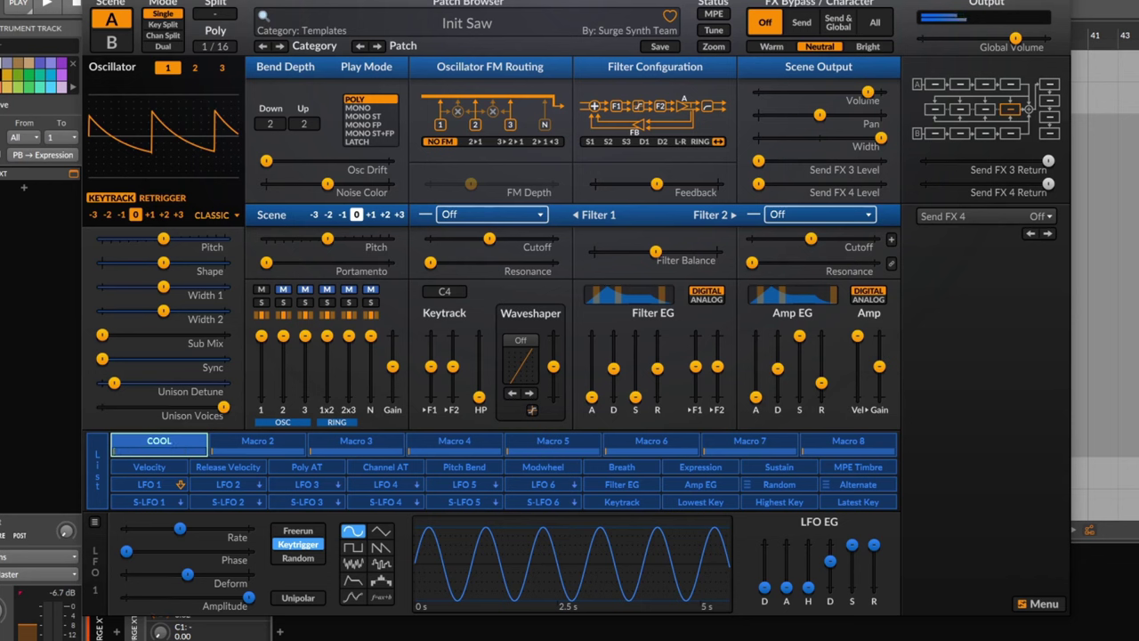
- Mute the COOL macro's modulation of Osc 1 Unison Detune, sweep the macro to maximum and unmute that modulation
right_click(150, 450)
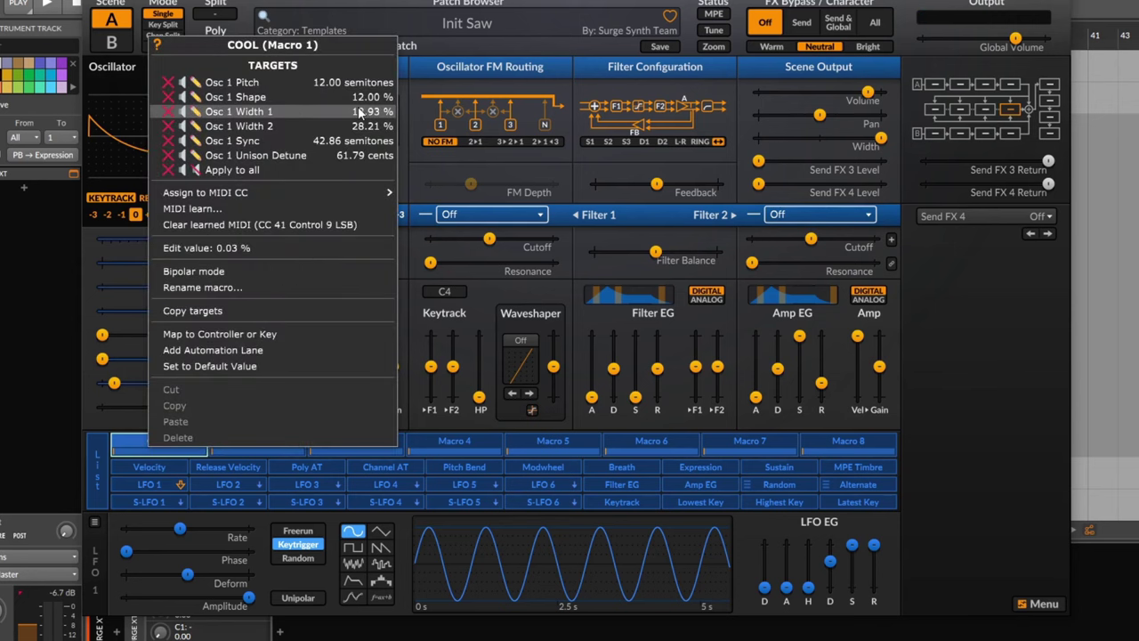
click(182, 156)
drag(138, 456, 207, 452)
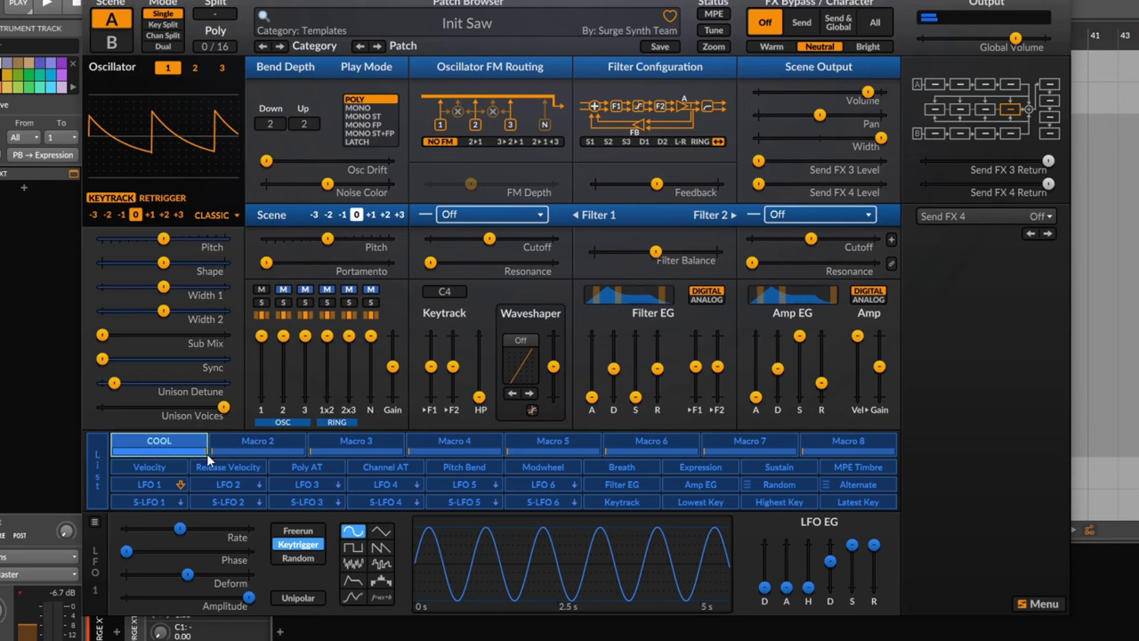
right_click(162, 438)
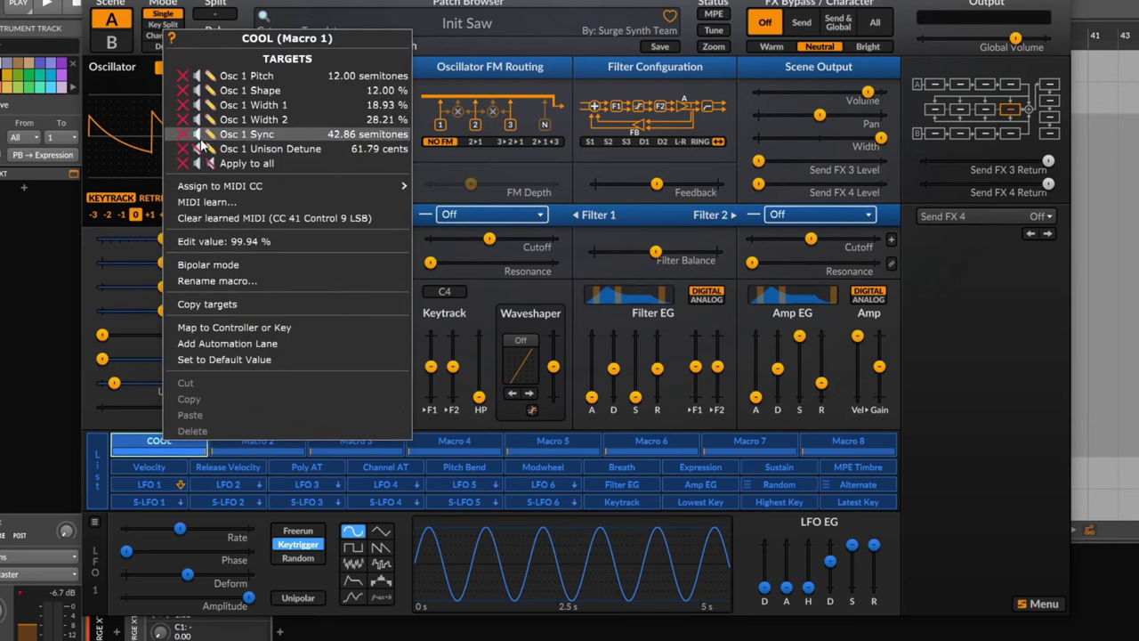
click(197, 151)
drag(206, 452, 206, 452)
- Mute all of the COOL macro's modulation targets at once and unmute them all again
right_click(182, 445)
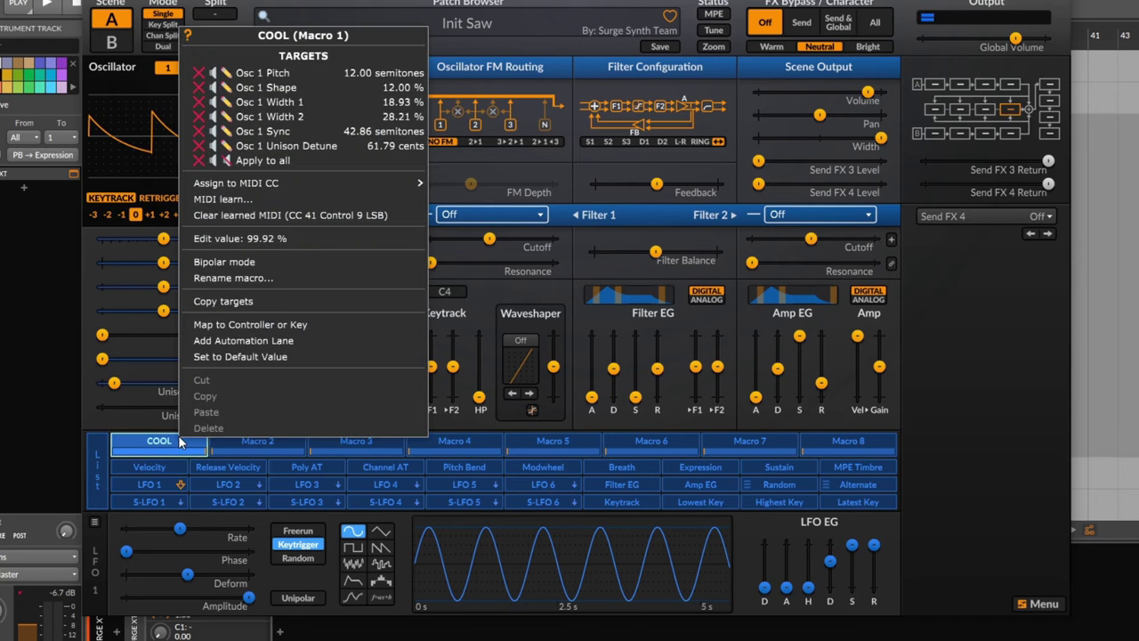
mouse_move(294, 182)
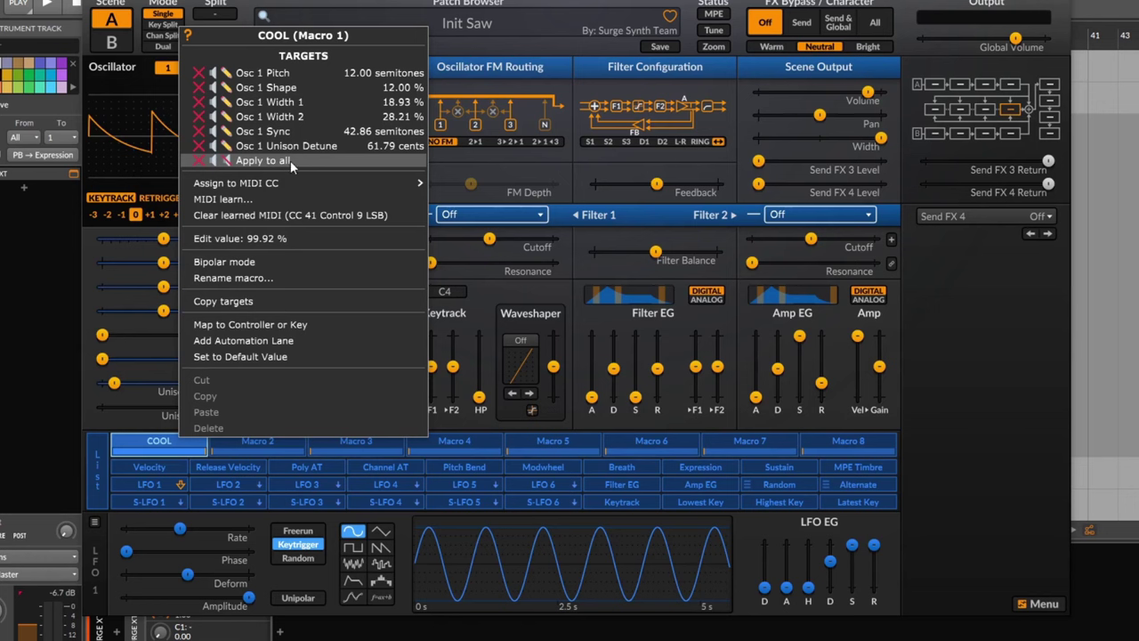
click(224, 165)
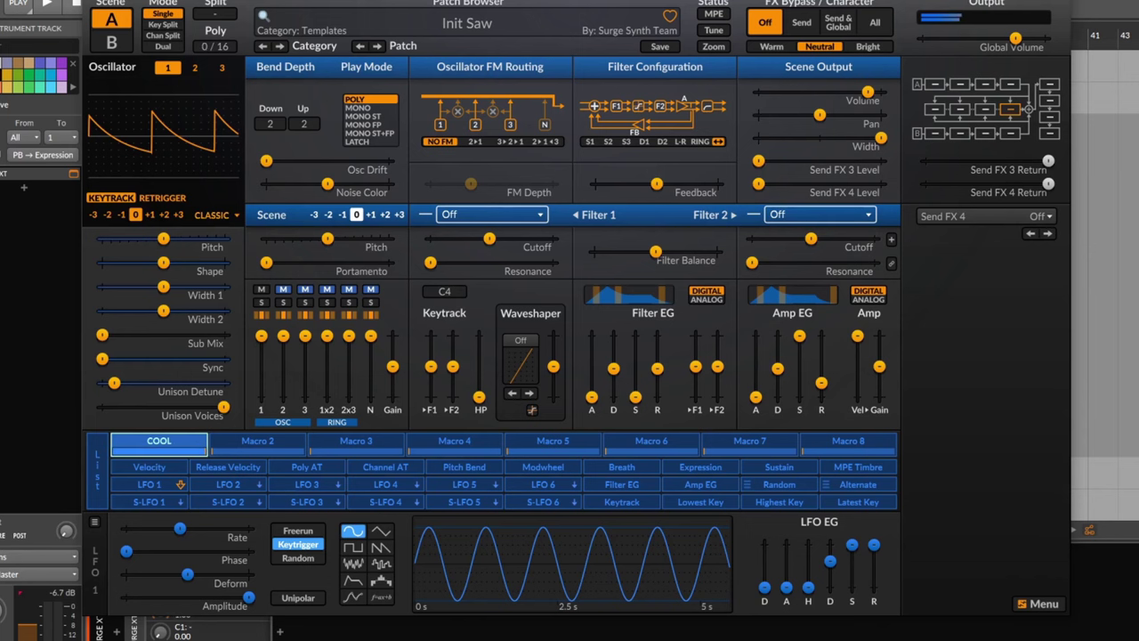
right_click(184, 445)
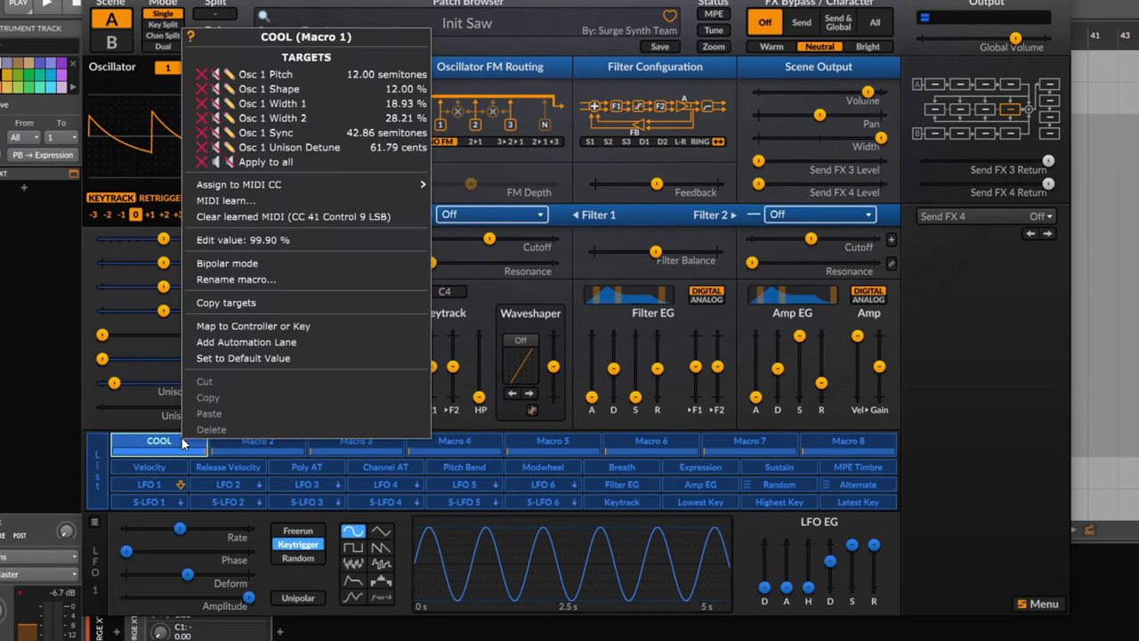
click(217, 164)
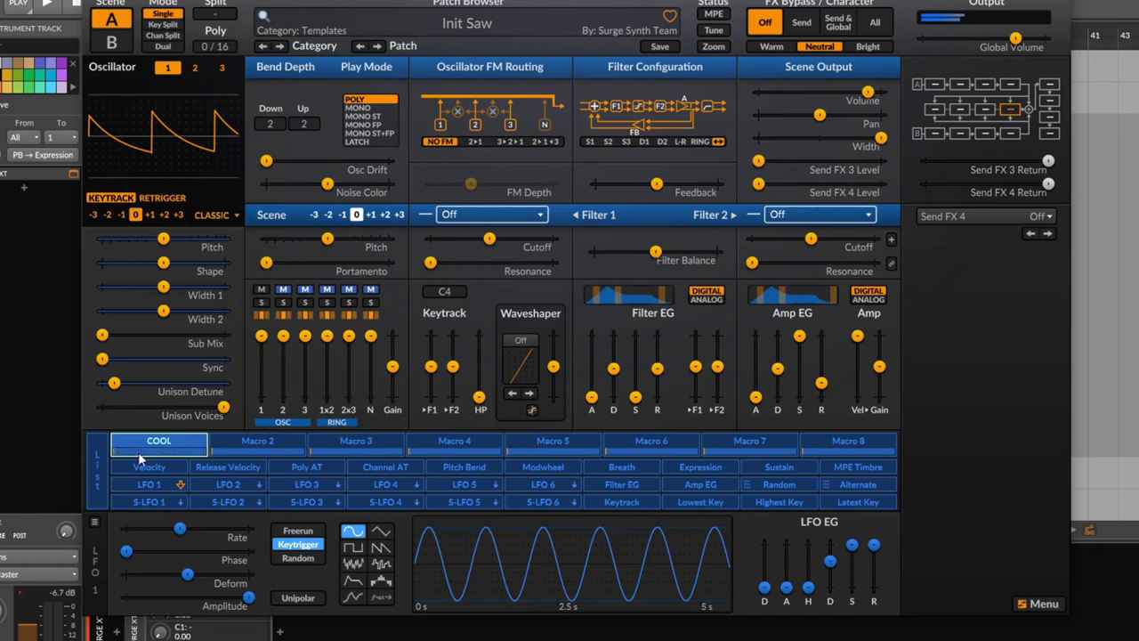
- Remove Osc 1 Width 1 from the COOL macro's modulation targets
right_click(170, 441)
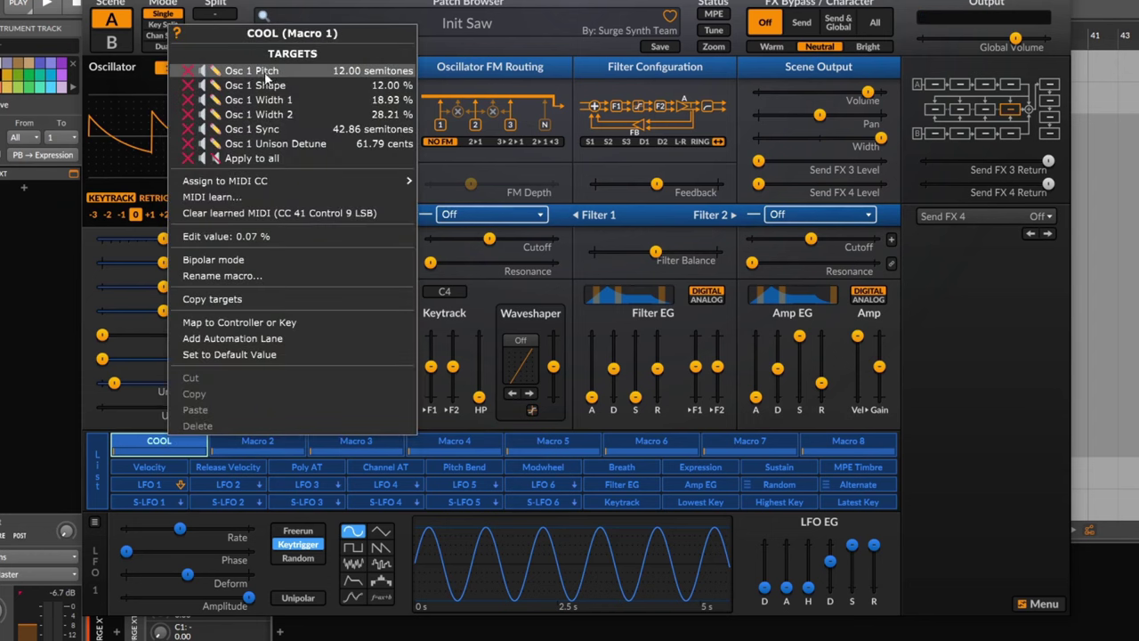
click(188, 100)
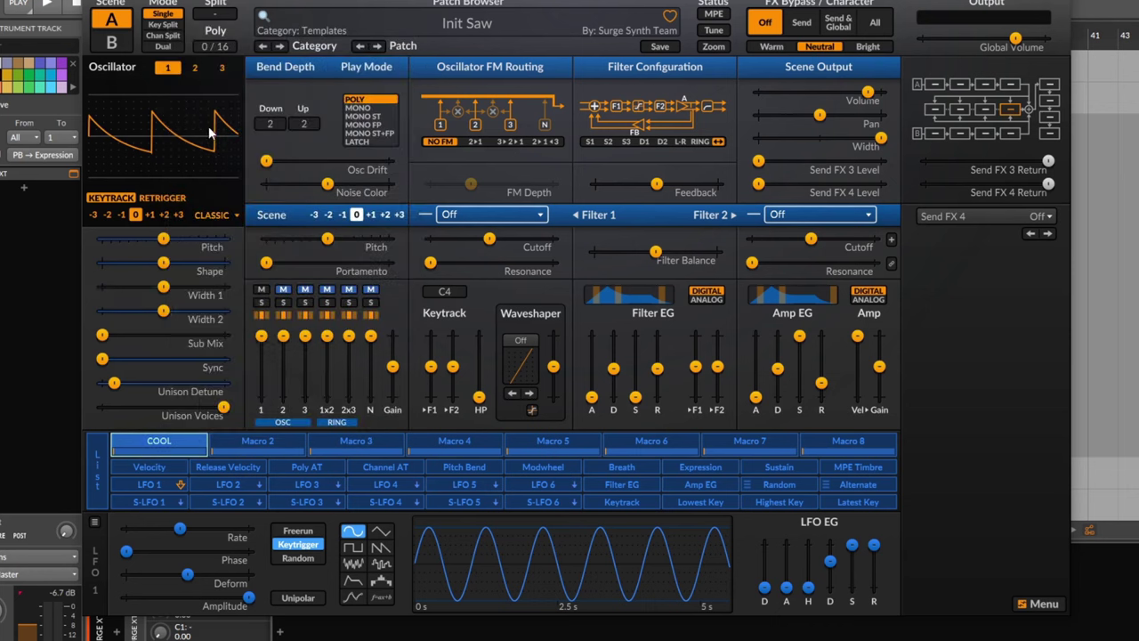
- Try to set the COOL macro's modulation depth on Osc 1 Pitch to 24 semitones
right_click(177, 446)
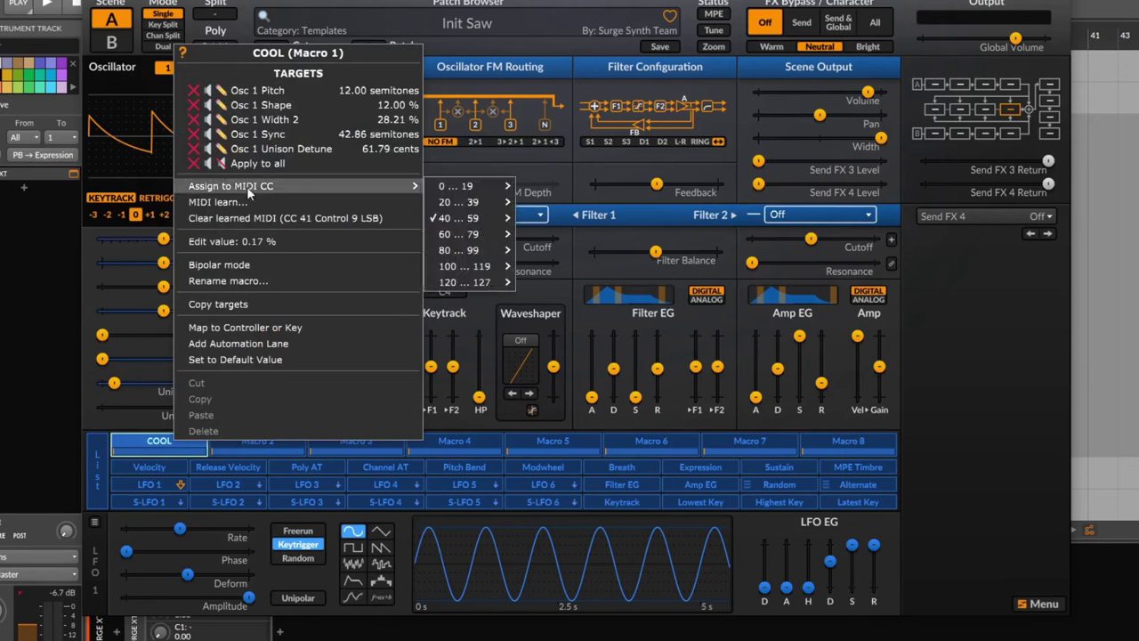
click(220, 92)
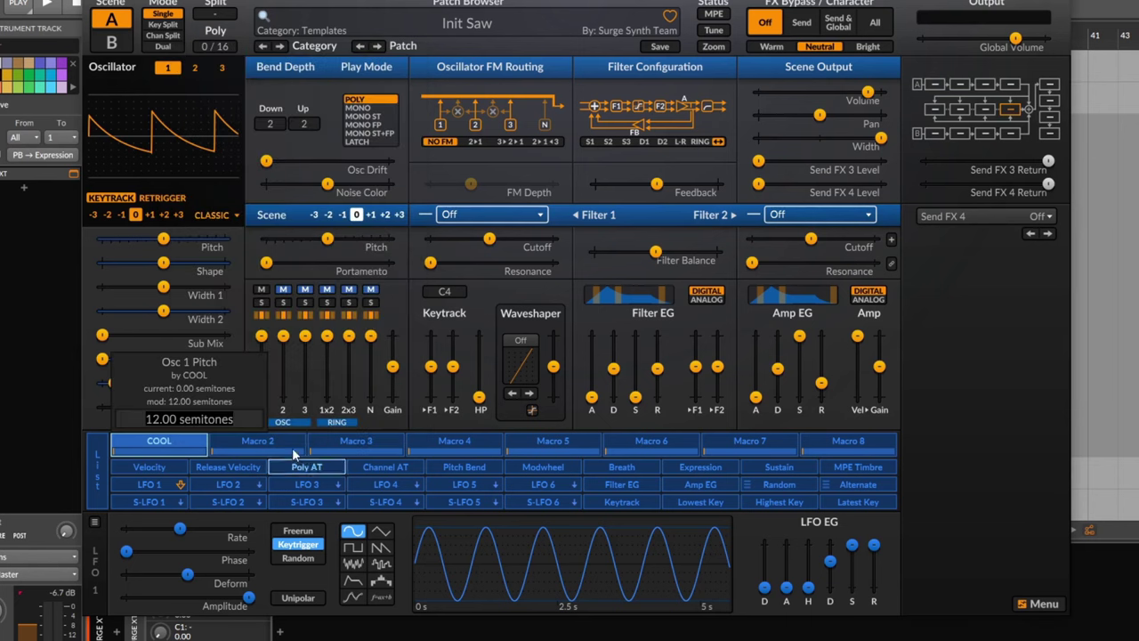
text(24)
key(Return)
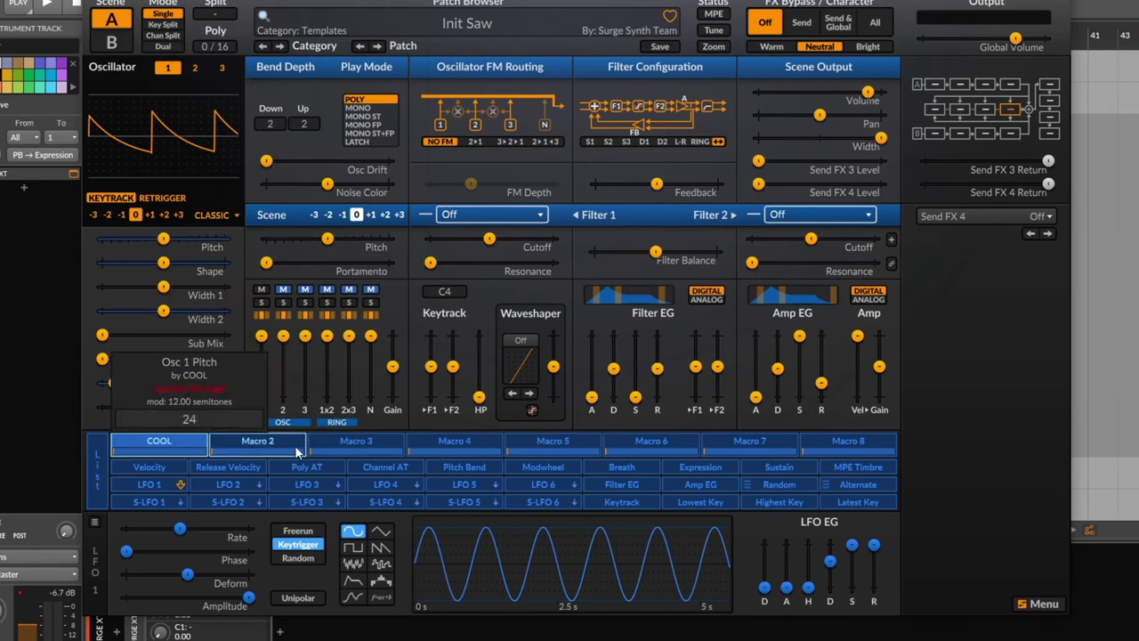
- Extend the range of Osc 1 Pitch and set the COOL macro's modulation depth on it to 24 semitones
right_click(194, 238)
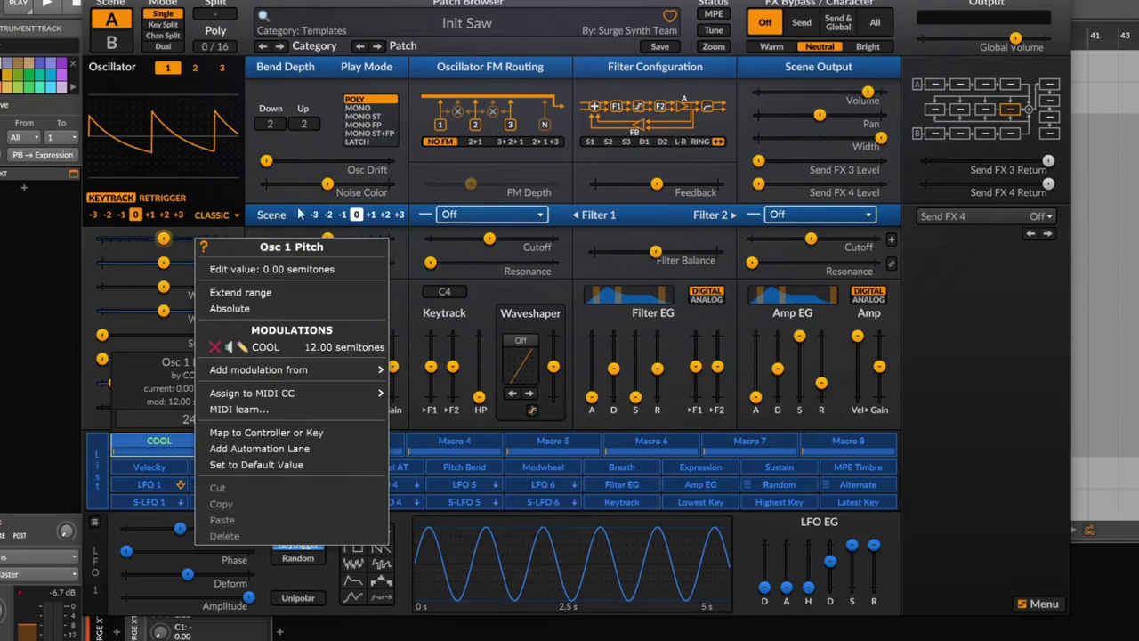
click(240, 292)
right_click(166, 443)
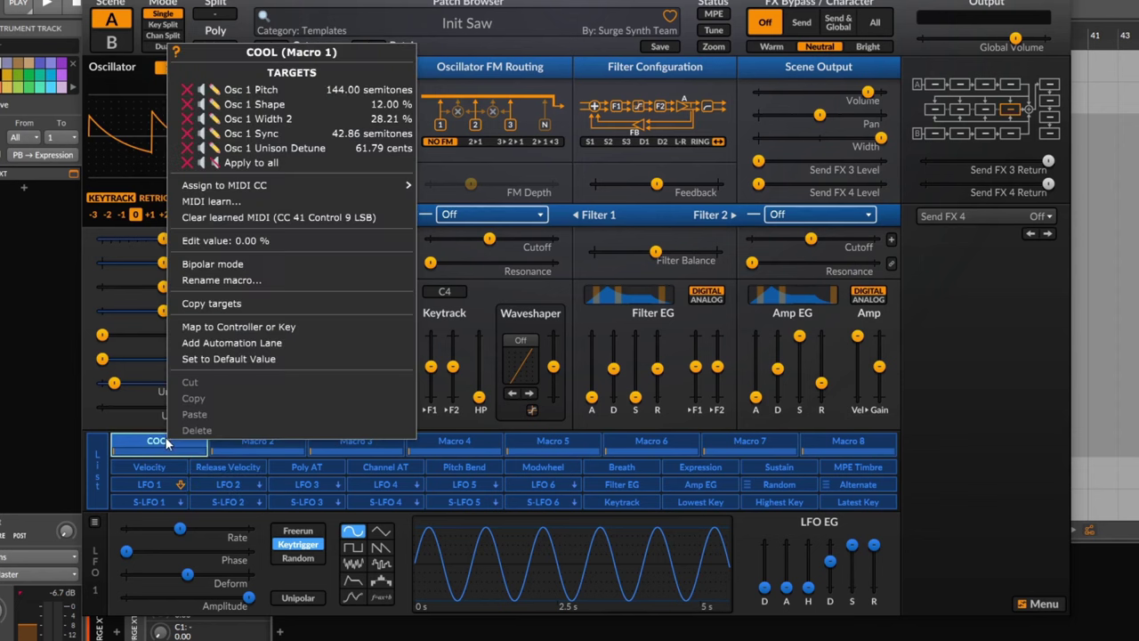
click(281, 92)
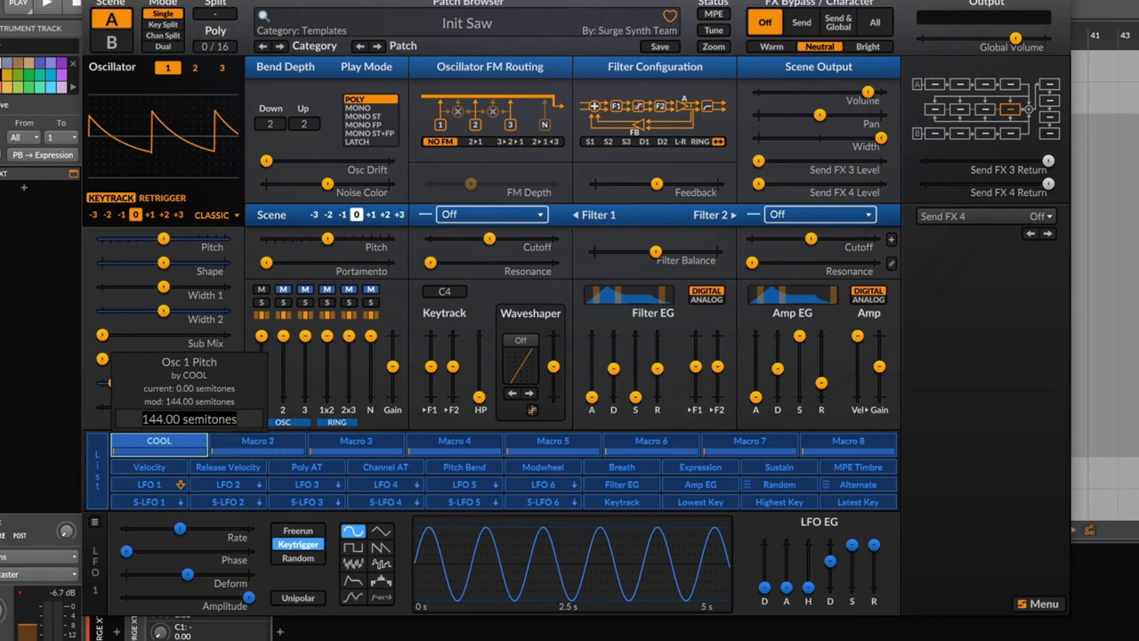
key(Return)
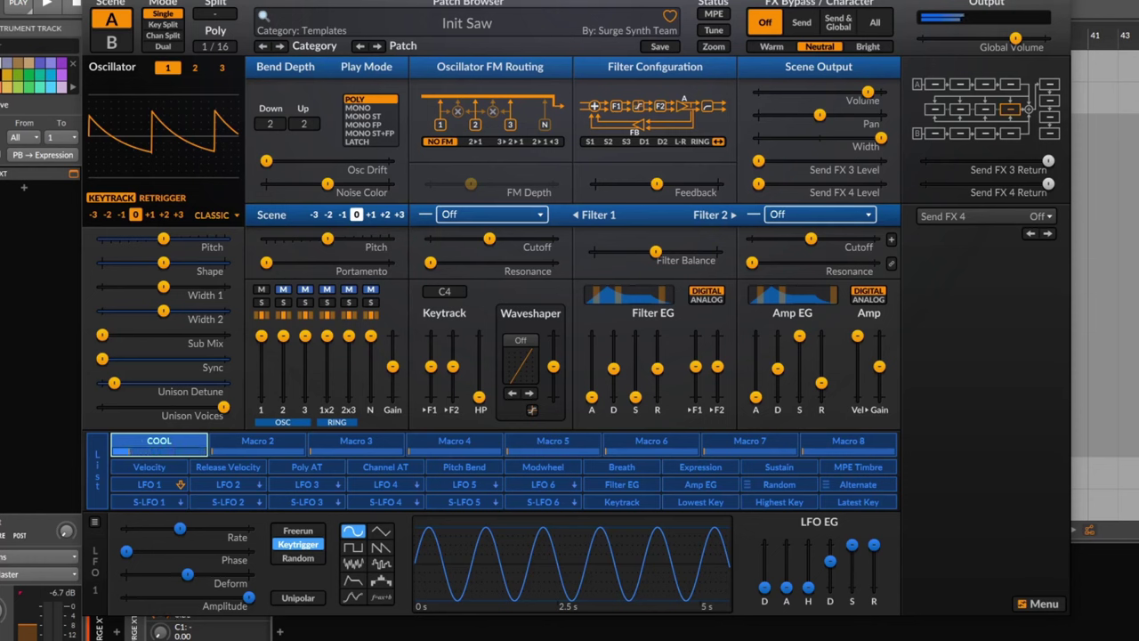
right_click(158, 452)
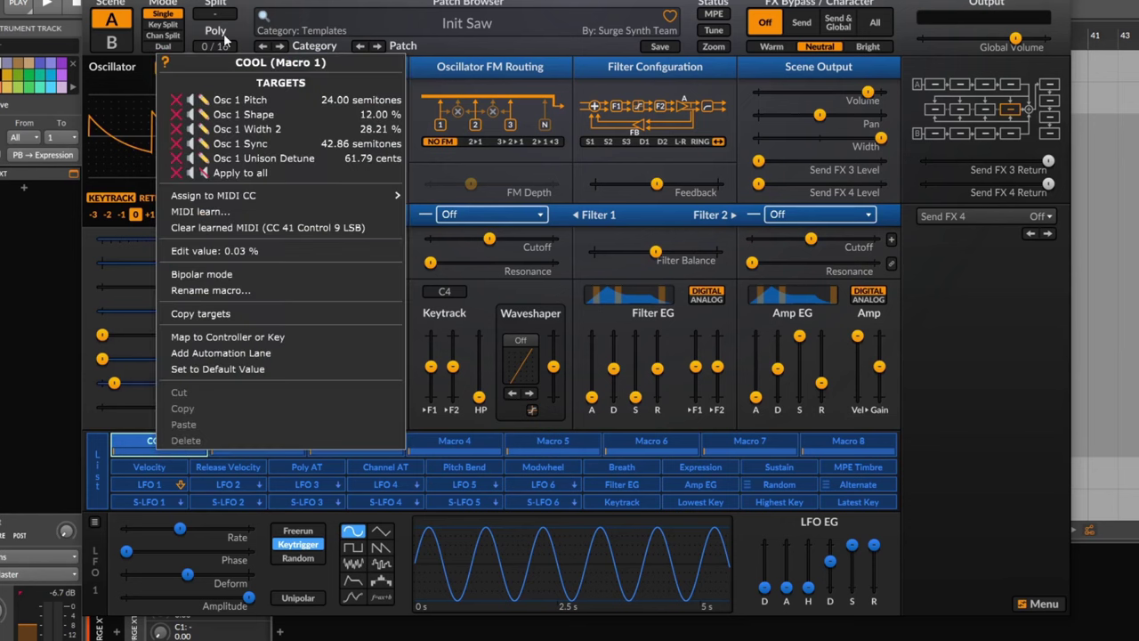
- Rename the Voice LFO 1 modulator as cOOL
right_click(145, 485)
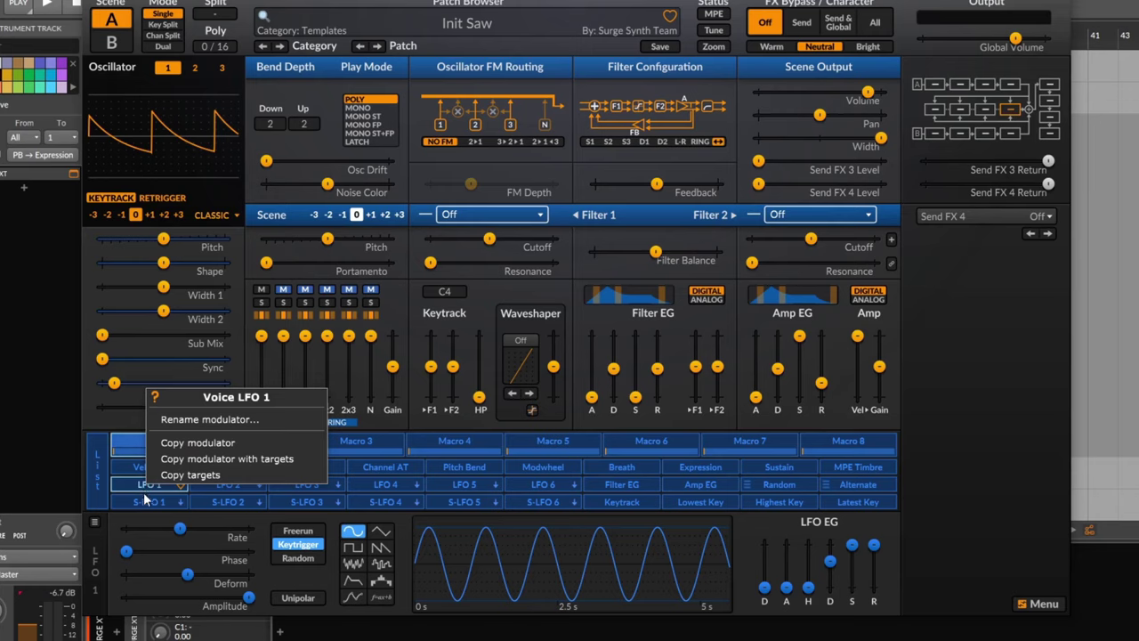
click(210, 420)
text(cOOL)
key(Return)
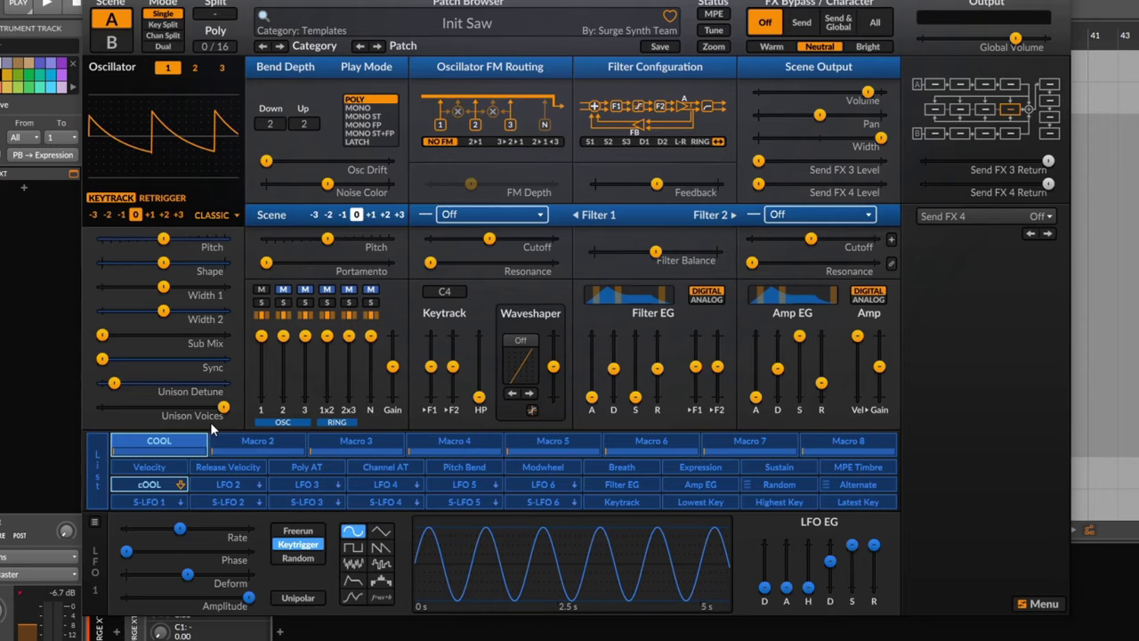
- Modulate Osc 1 Pitch by about 19 semitones, Shape by about -70 % and Width 1 by about -19 % with cOOL, and try removing the Pitch target
click(152, 484)
drag(163, 239, 141, 285)
right_click(151, 484)
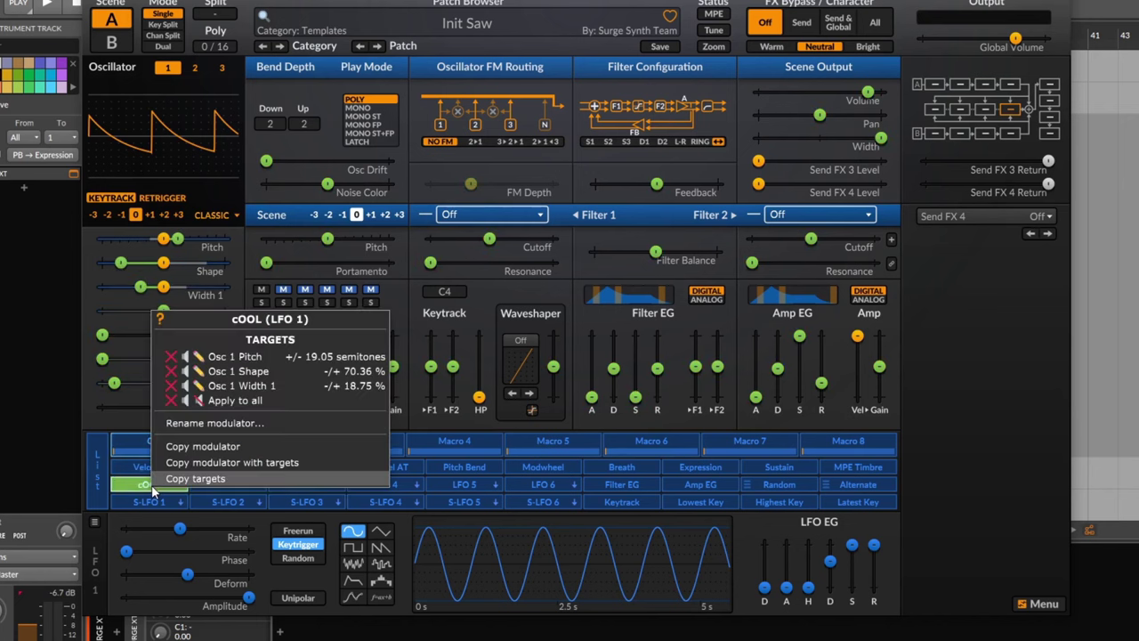
click(171, 357)
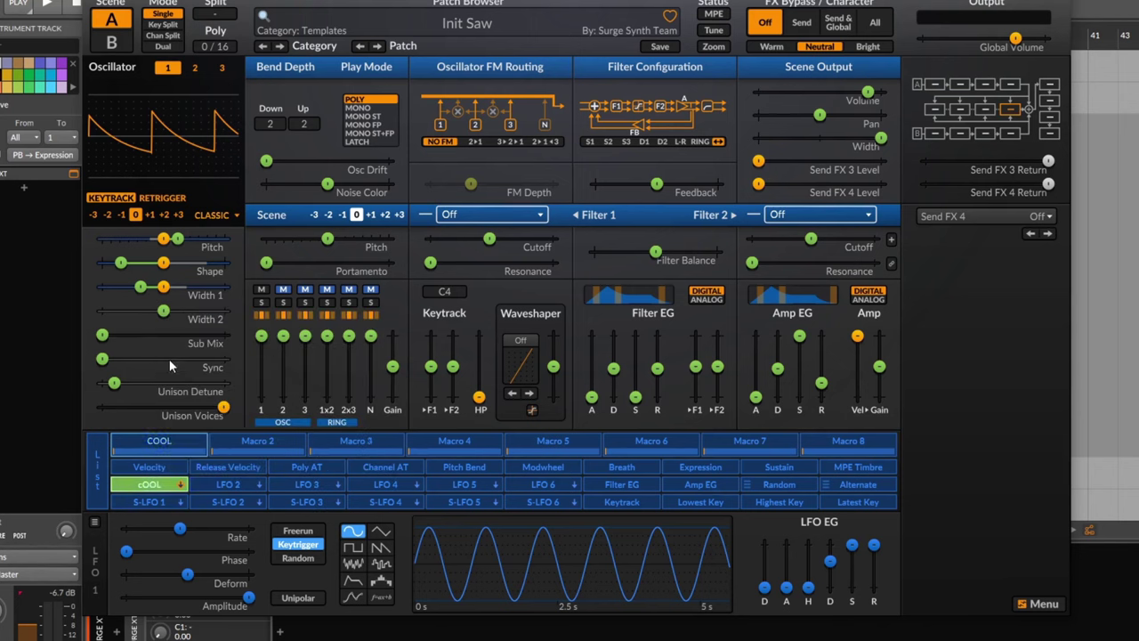
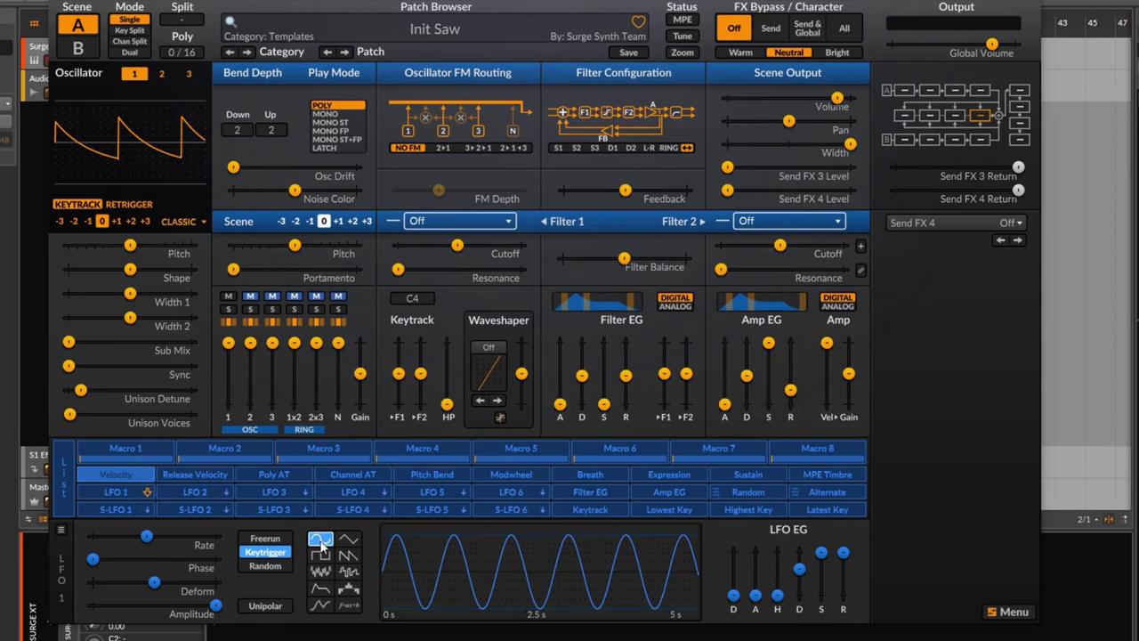
- Arm Velocity as the modulation source and raise its modulation of Osc 1 Pitch to the maximum
click(115, 474)
click(116, 474)
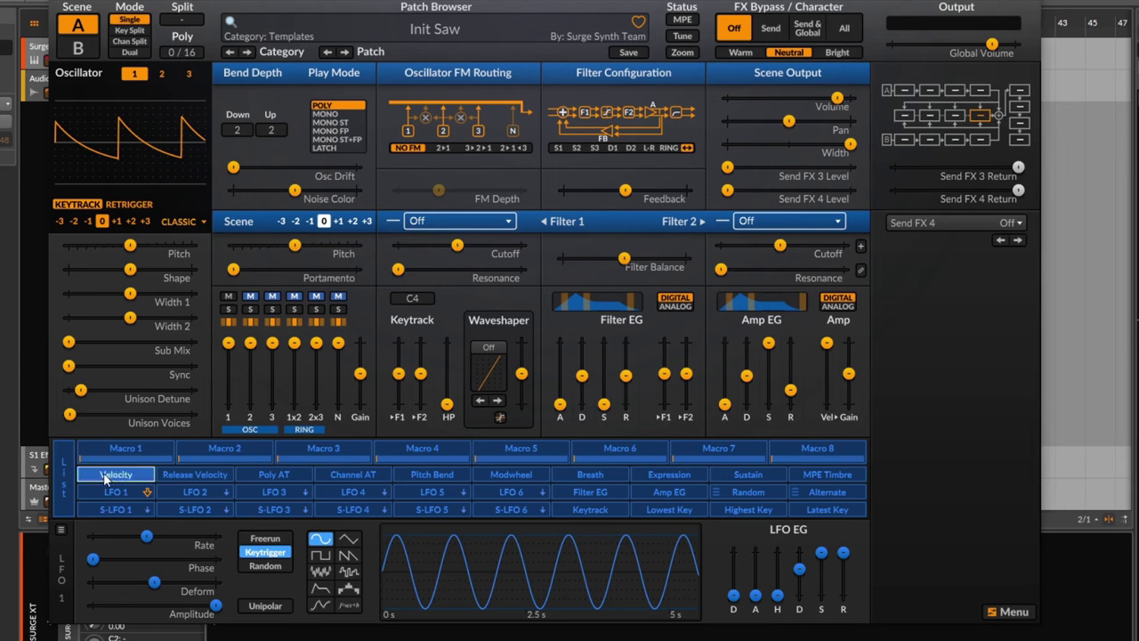
mouse_move(826, 343)
mouse_down()
mouse_move(826, 404)
mouse_move(826, 343)
mouse_up()
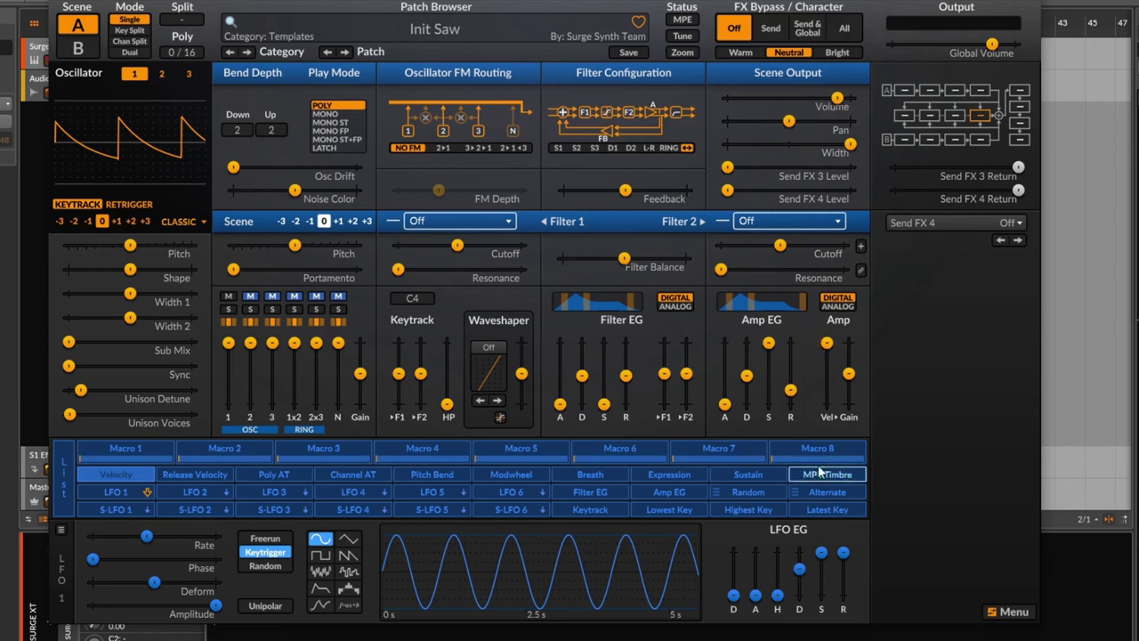
click(105, 476)
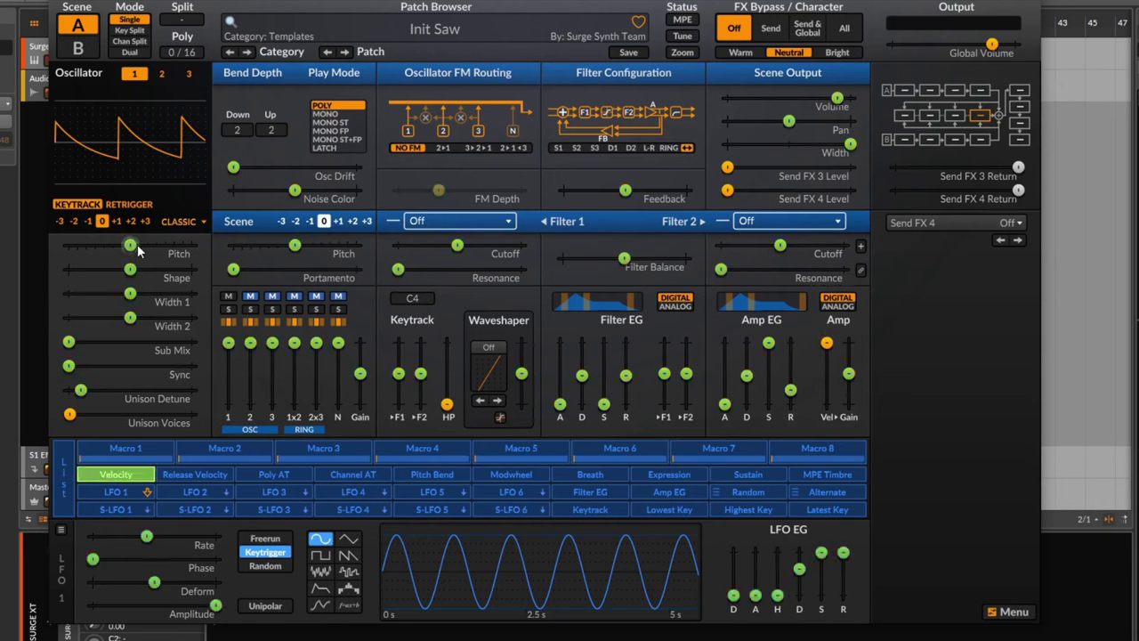
mouse_move(147, 252)
mouse_down()
mouse_move(172, 252)
mouse_move(140, 247)
mouse_up()
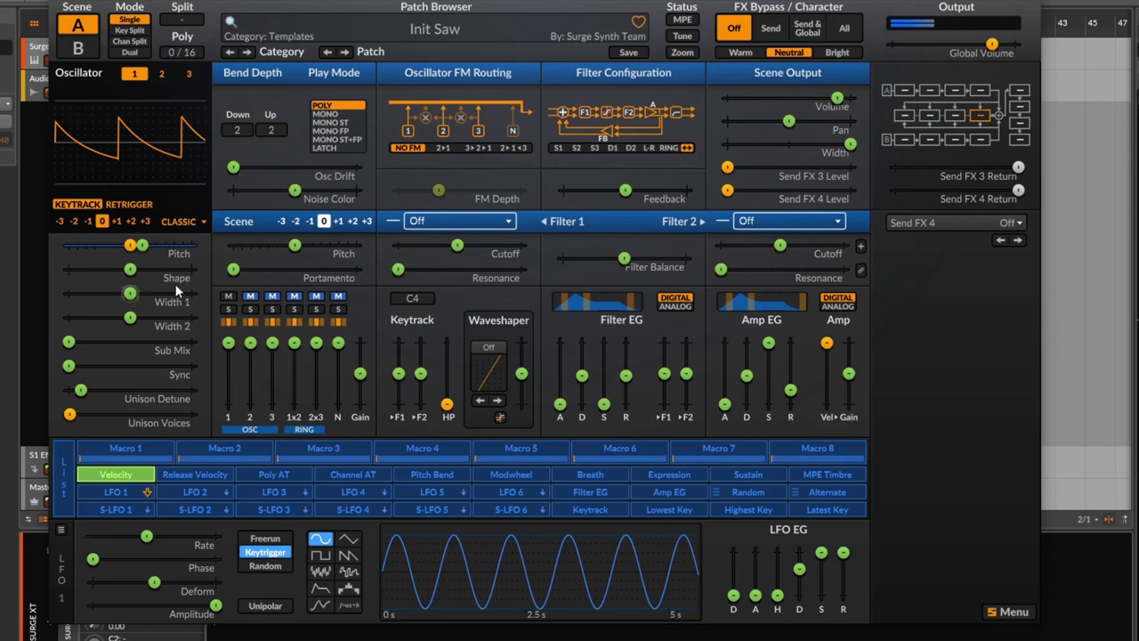
drag(142, 245, 191, 245)
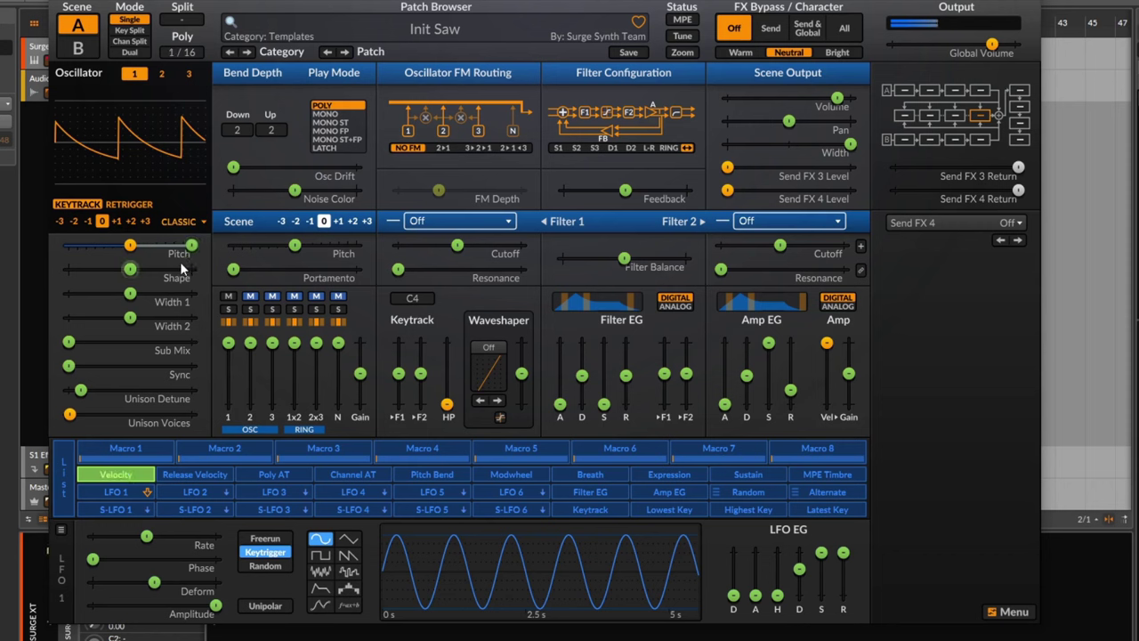
- Modulate Osc 1 Sync with Velocity, and reset Velocity's modulation of both Sync and Pitch to zero
drag(69, 366, 163, 367)
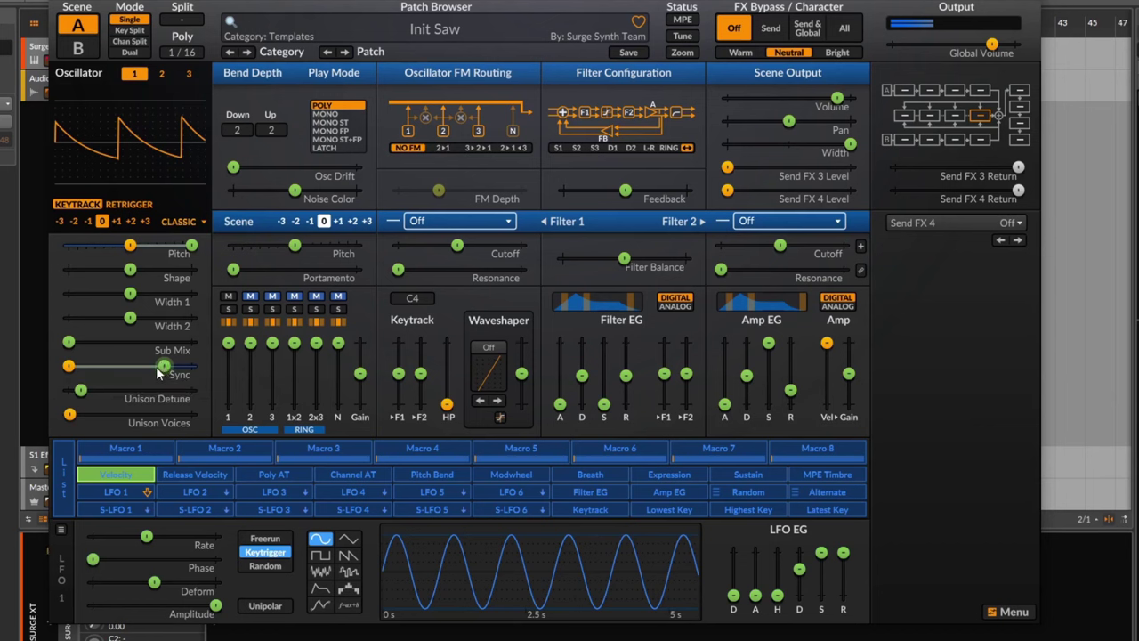
drag(164, 366, 68, 367)
drag(198, 250, 129, 249)
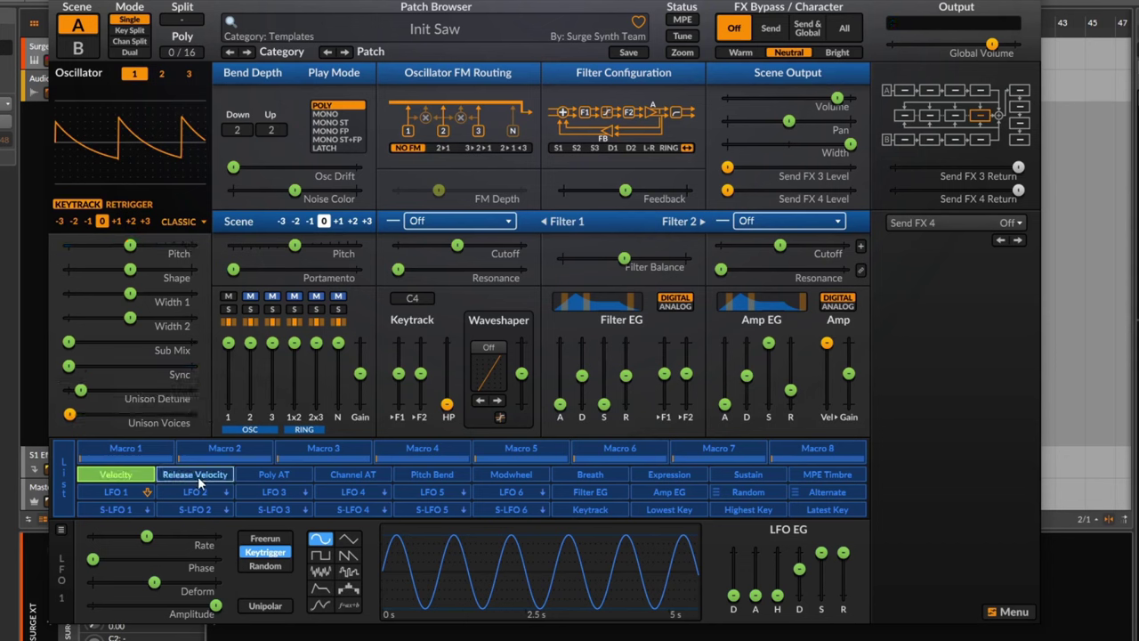
- Select Release Velocity as the modulation source and toggle its assignment mode off and on
click(196, 475)
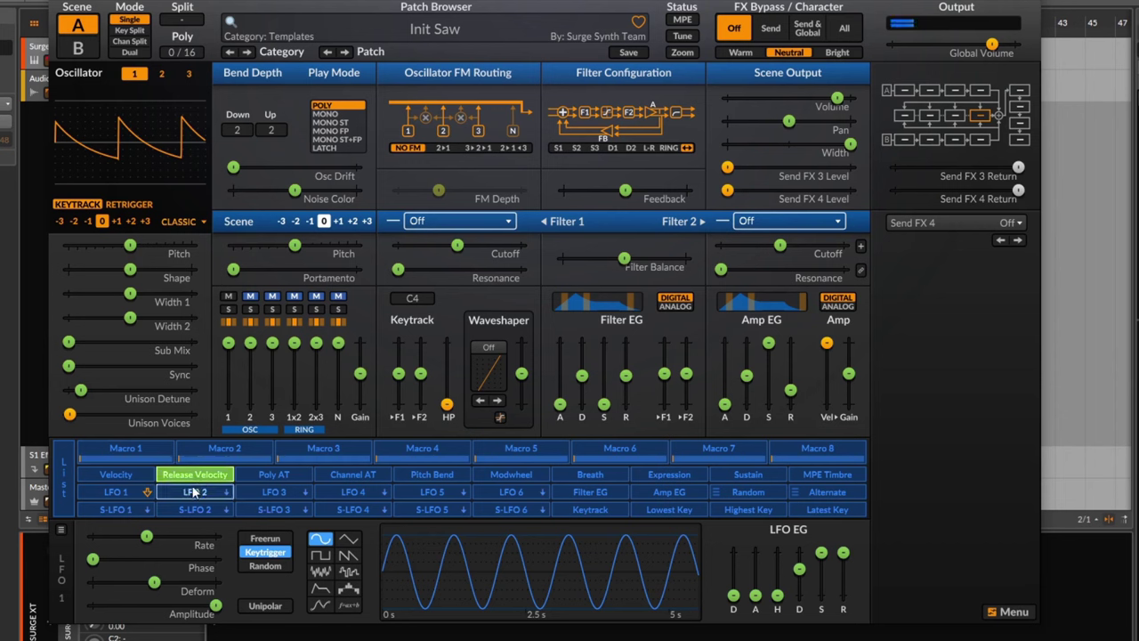
click(196, 475)
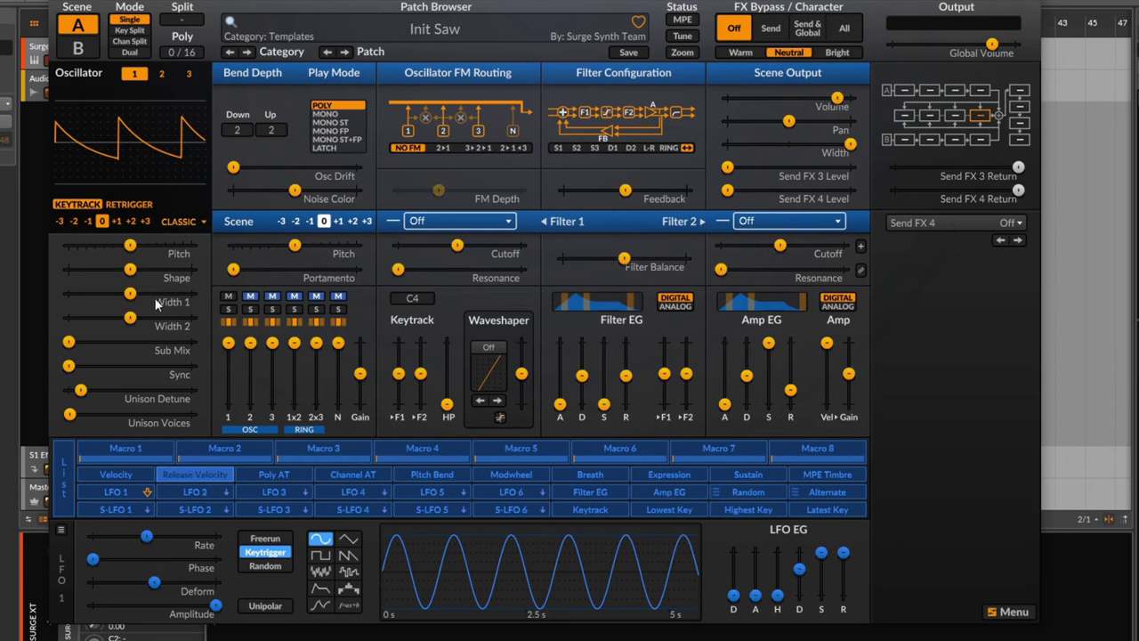
click(194, 474)
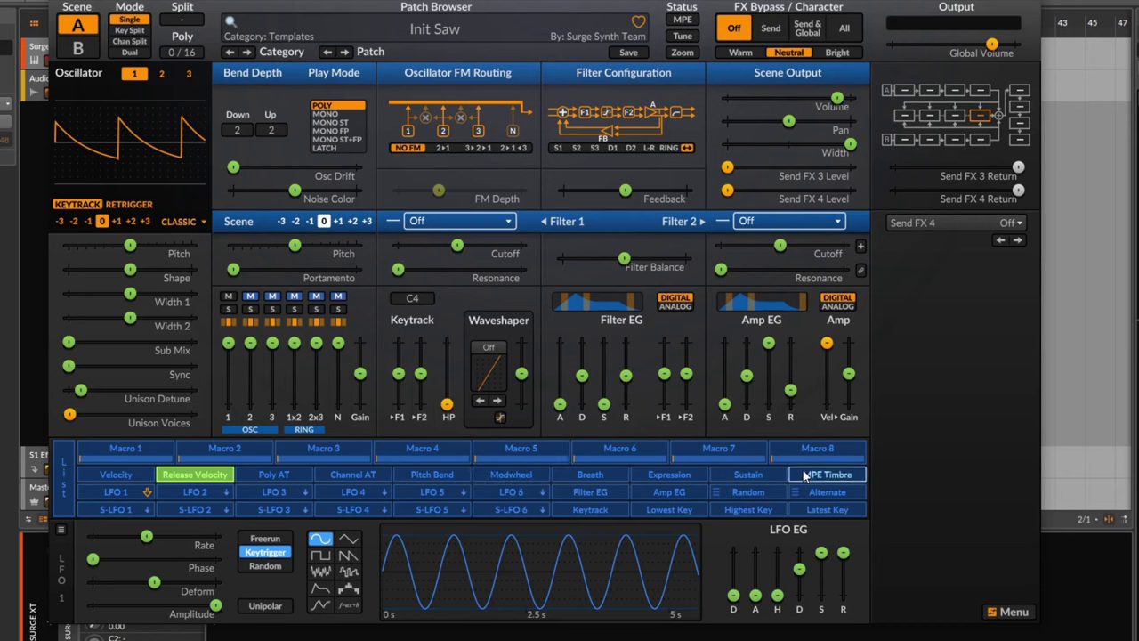
click(199, 479)
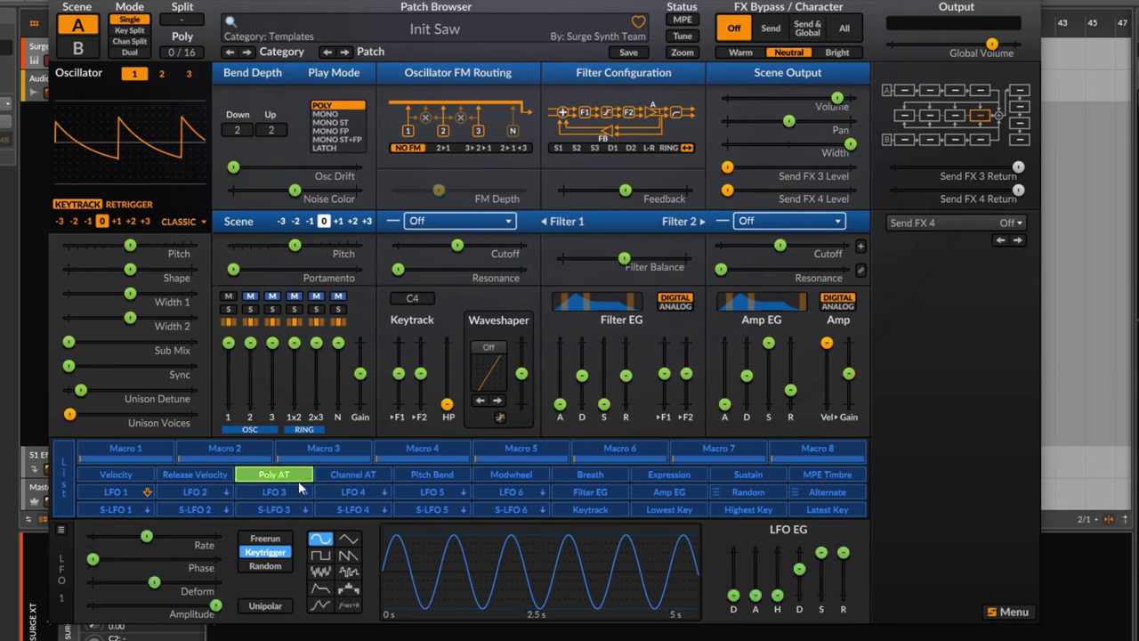
- Compare the Poly AT and Channel AT modulation sources by switching the armed source between them
click(356, 480)
click(283, 478)
click(371, 474)
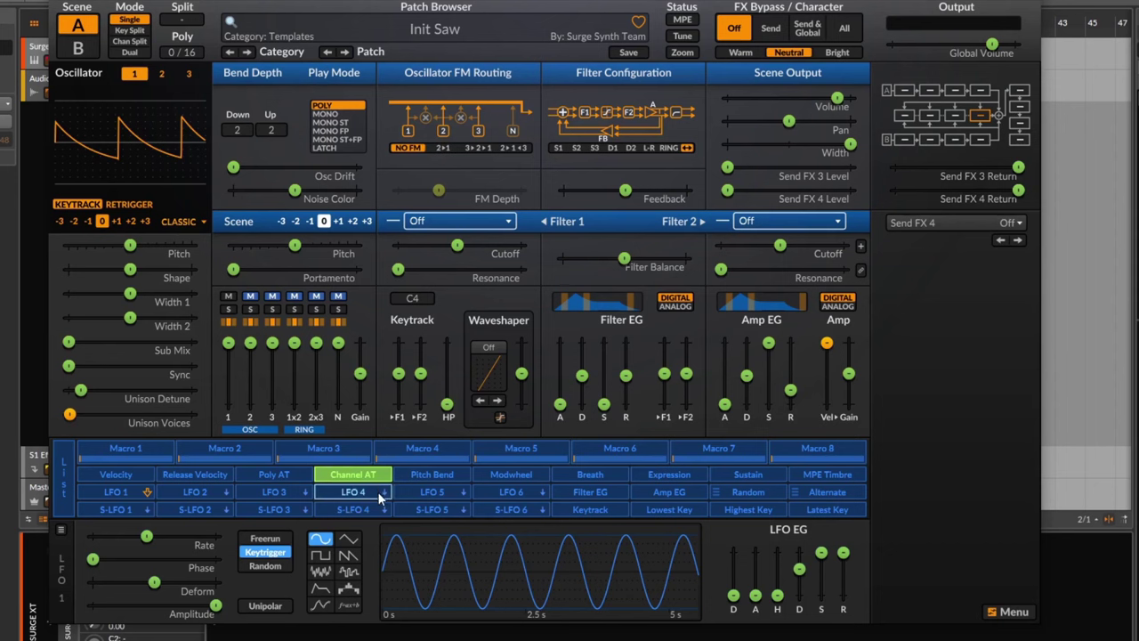
click(280, 478)
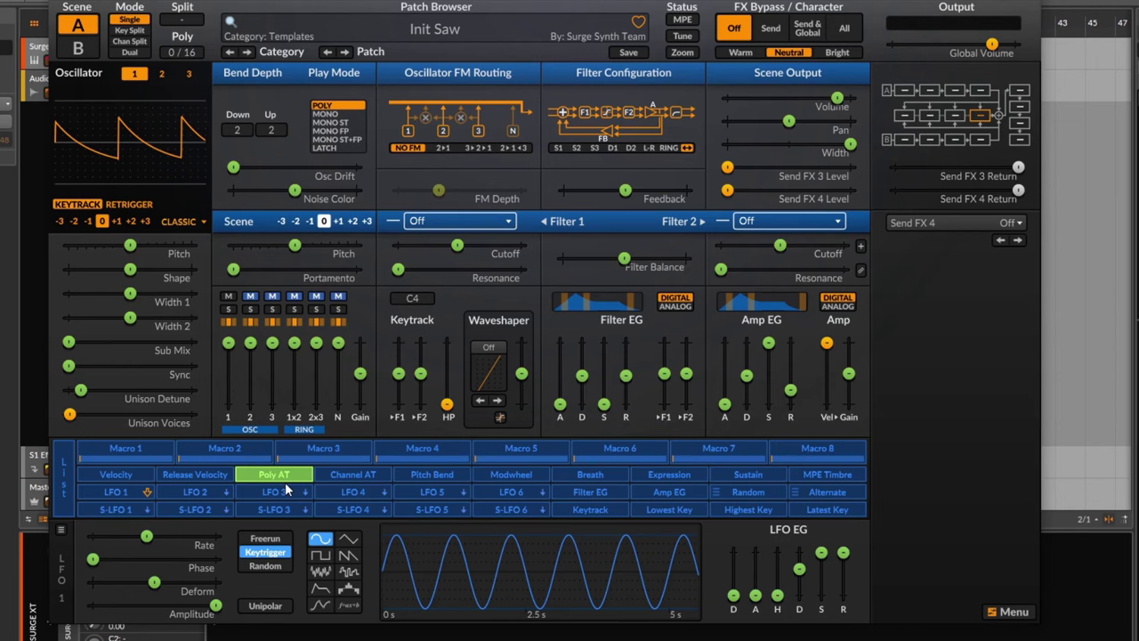
click(369, 478)
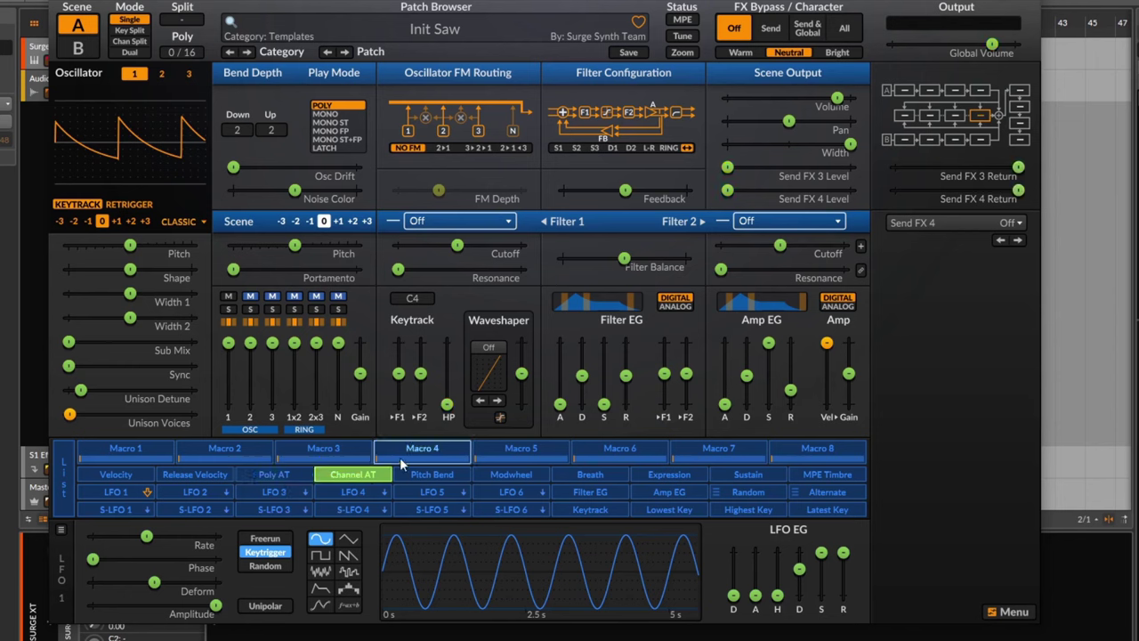
- Modulate Osc 1 Sync strongly with Channel AT and reset that modulation to zero
click(362, 477)
click(363, 478)
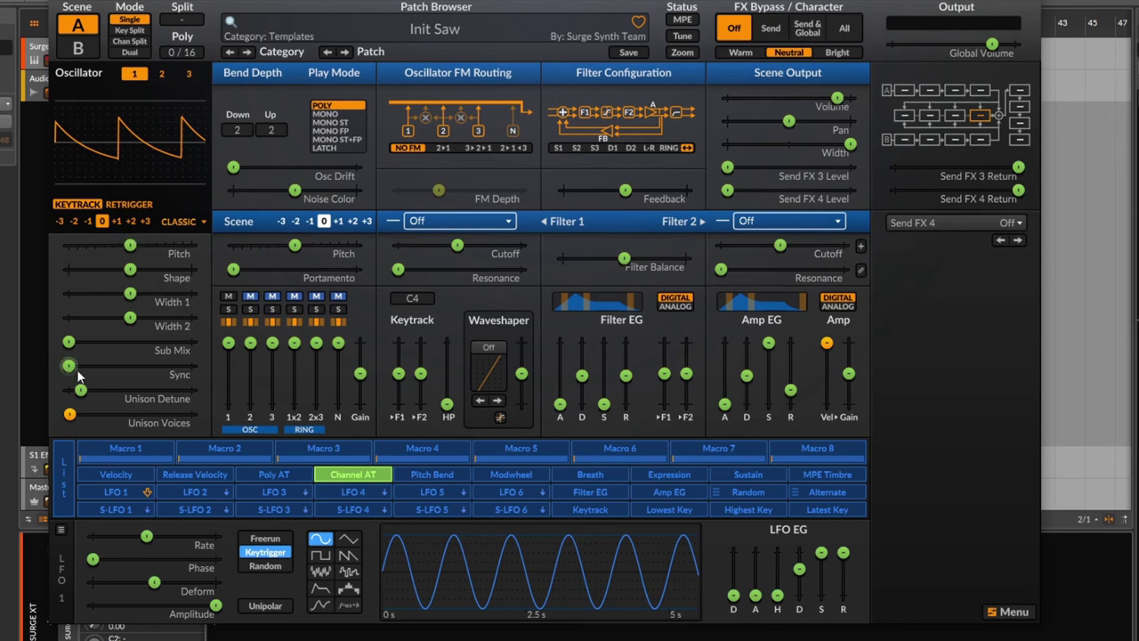
drag(69, 366, 170, 367)
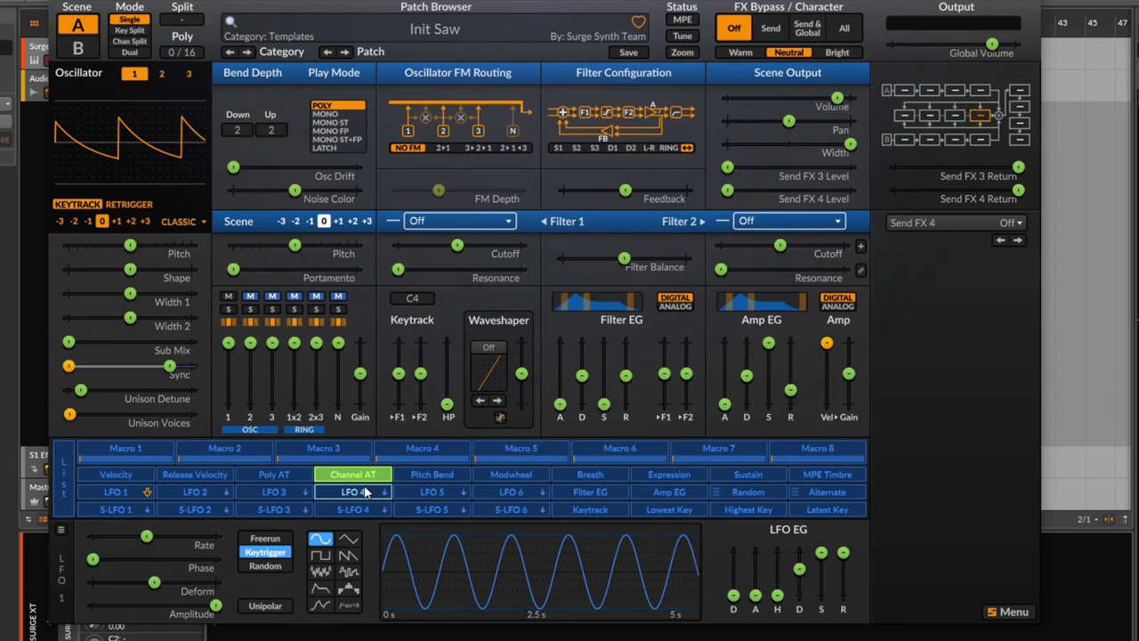
drag(360, 474, 172, 370)
- Arm Pitch Bend as the modulation source
click(413, 477)
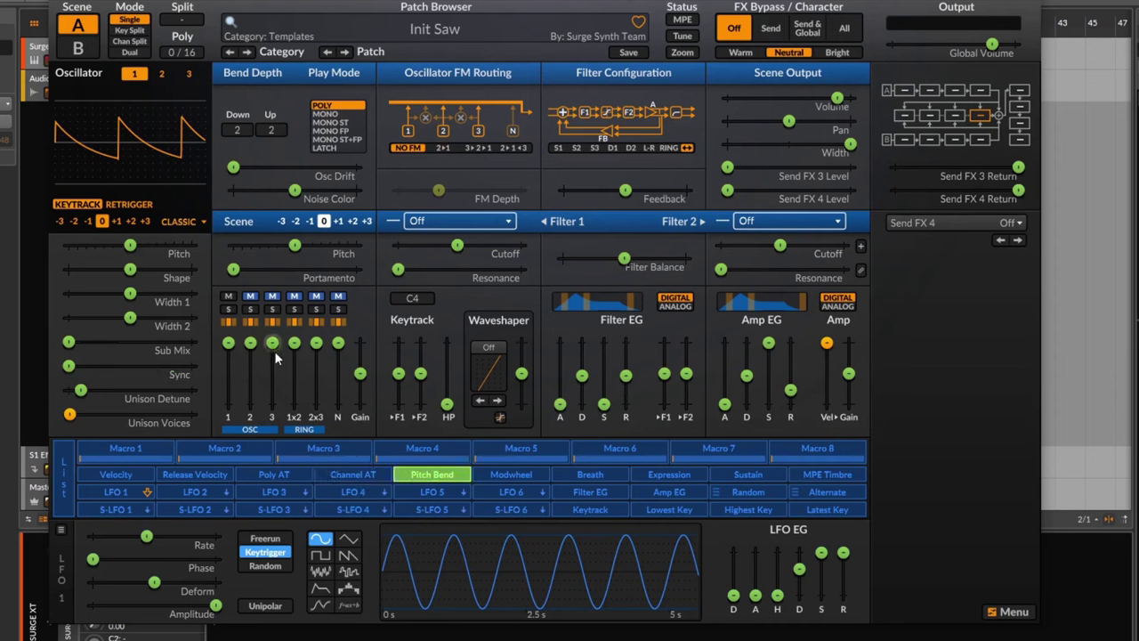
mouse_move(274, 351)
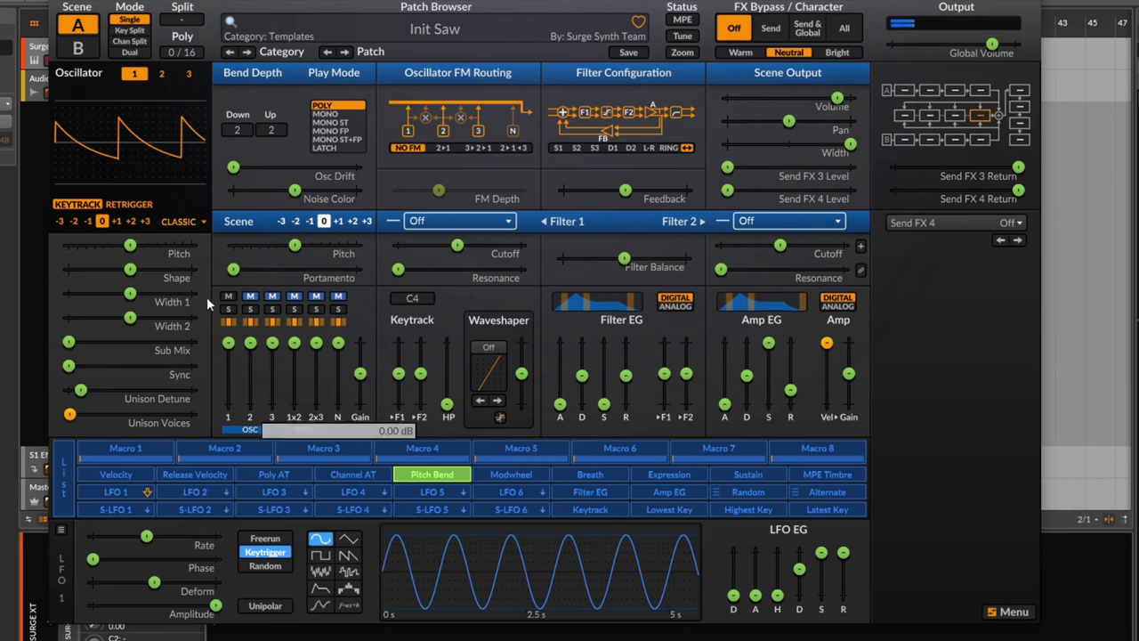
- Disarm Pitch Bend modulation and lower oscillator 1's Shape to its minimum
click(452, 477)
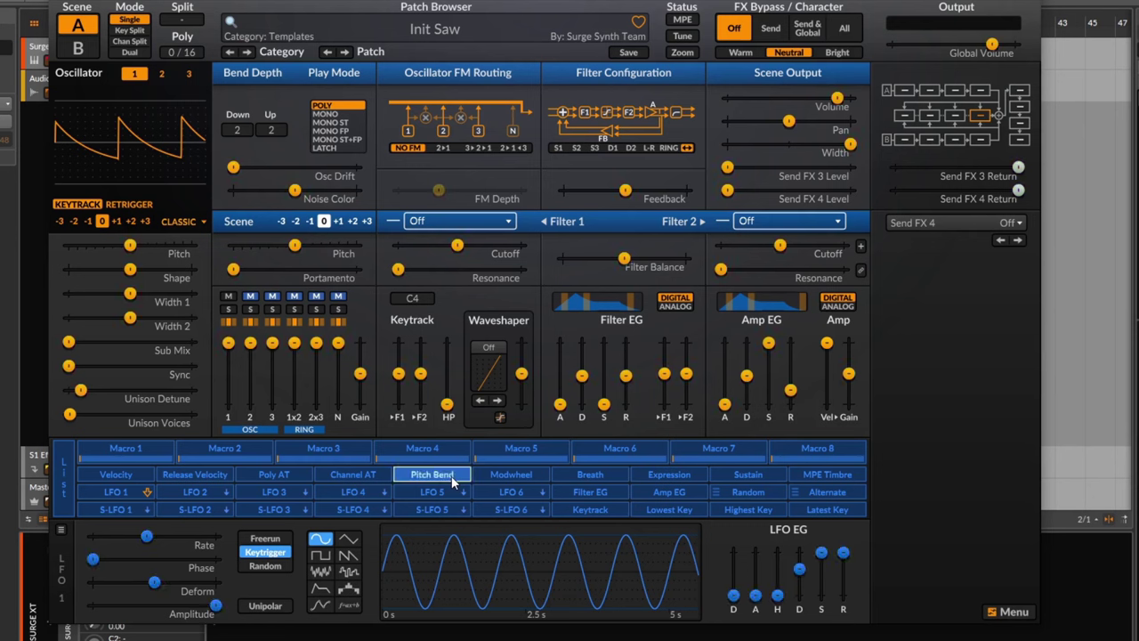
click(452, 477)
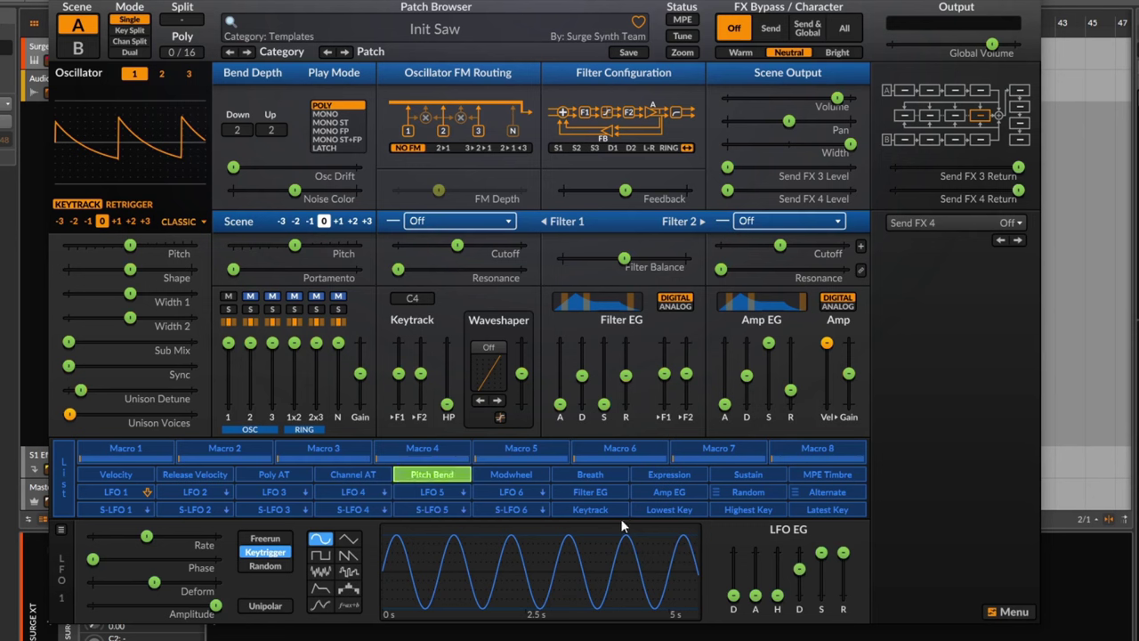
click(436, 479)
drag(129, 269, 69, 268)
- Assign Pitch Bend to modulate oscillator 1's Width 1 by 50%
click(432, 474)
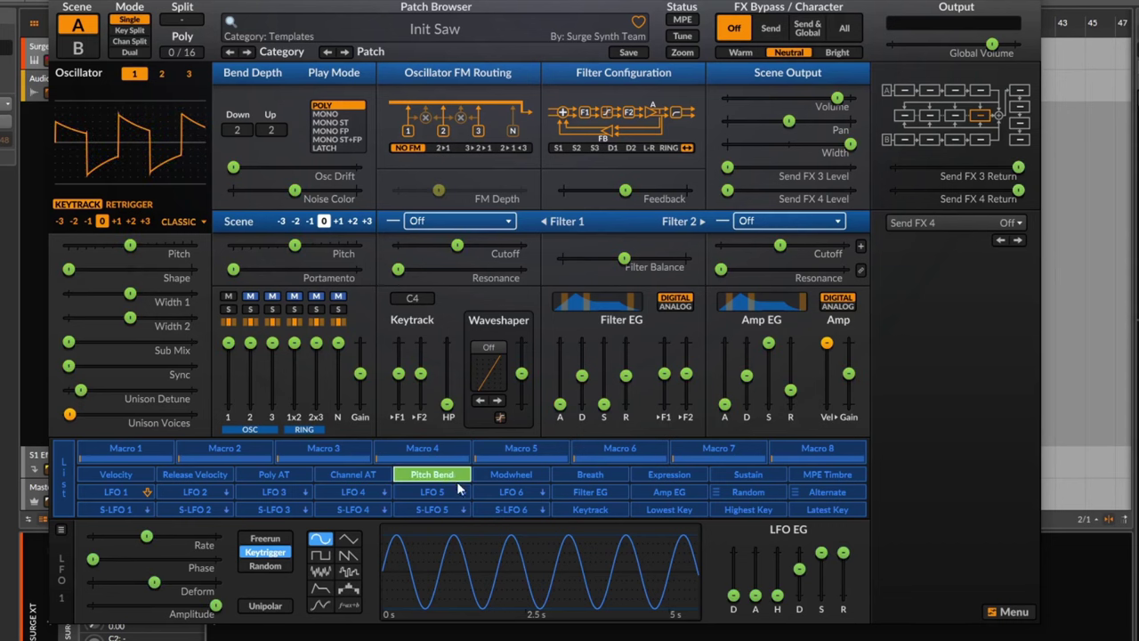
drag(130, 292, 190, 290)
mouse_move(189, 290)
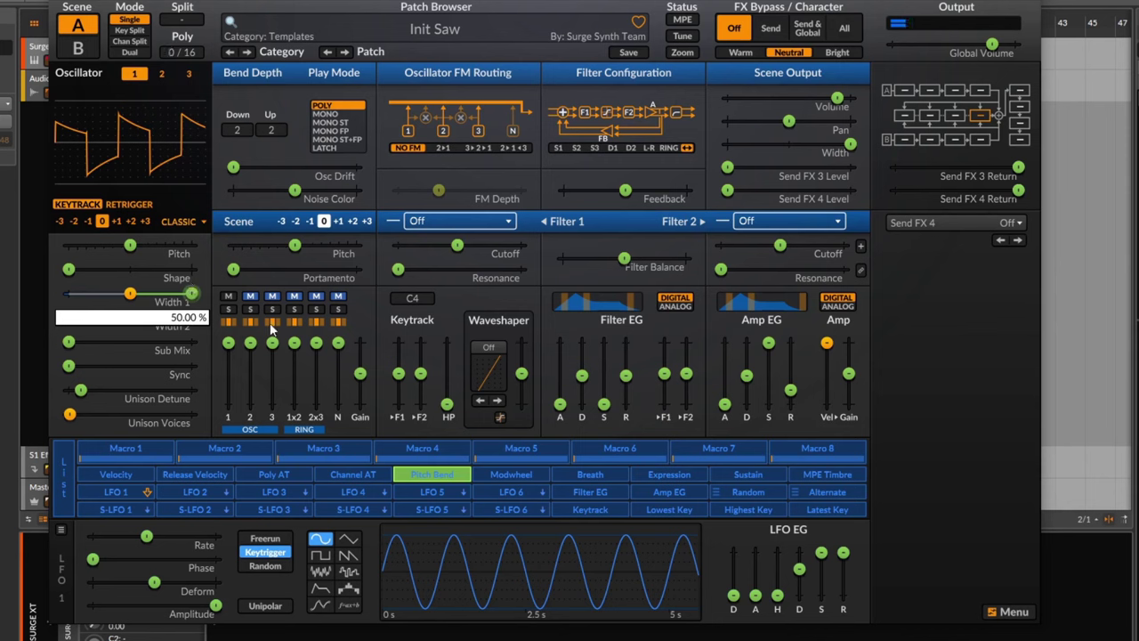
- Select the Modwheel modulator and set Filter 1's type to the lowpass Cutoff Warp
click(510, 475)
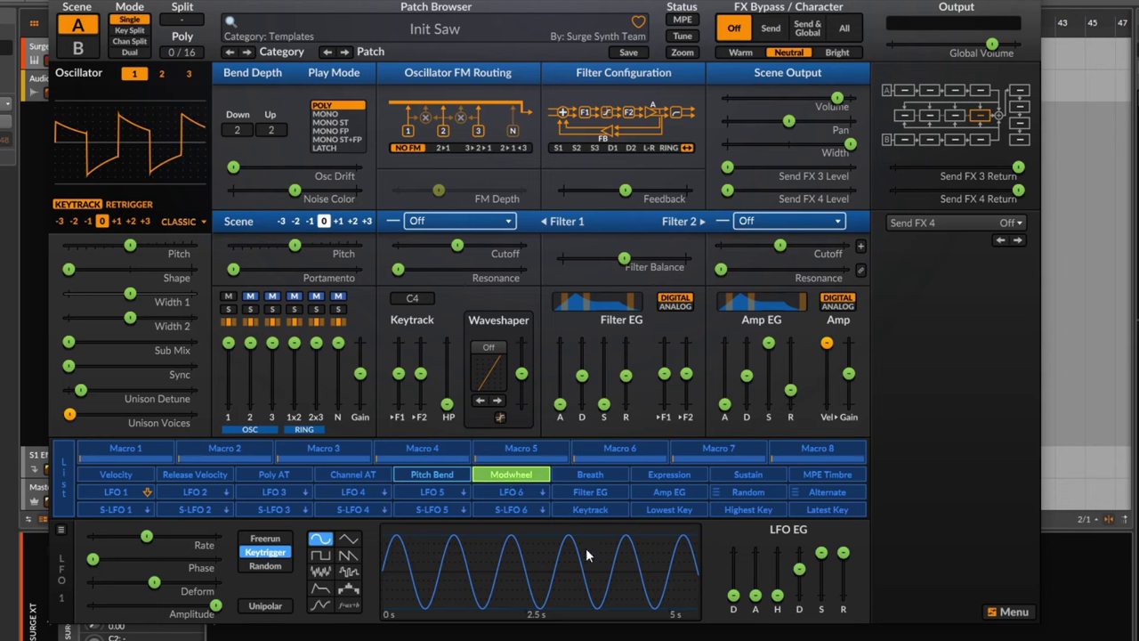
click(452, 221)
mouse_move(521, 269)
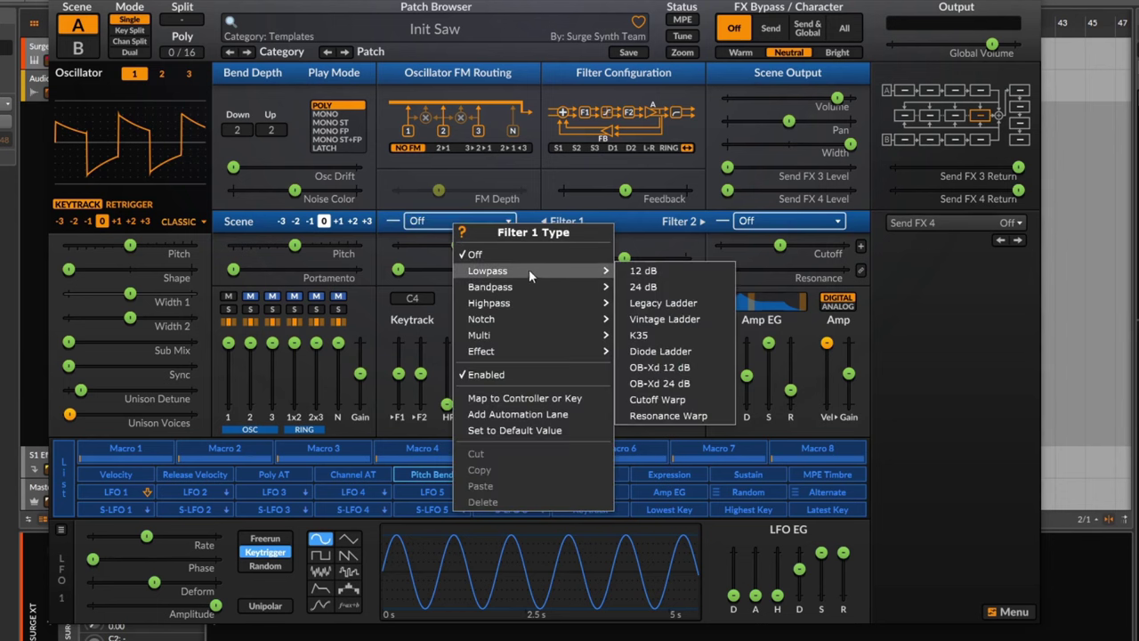
click(662, 399)
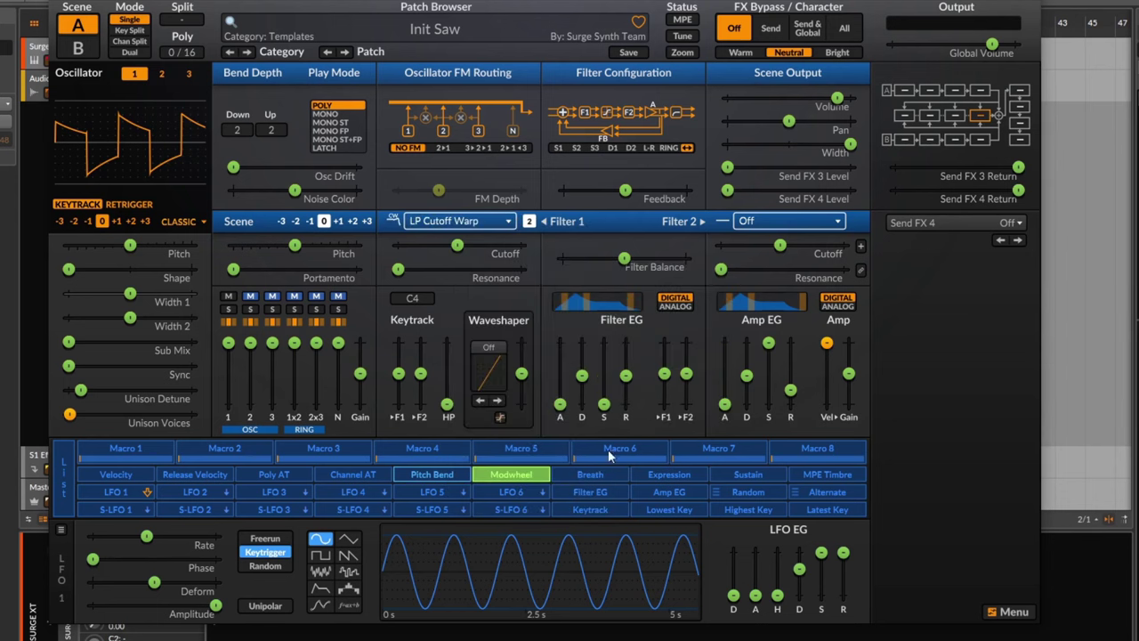
- Lower Filter 1's Cutoff to its minimum and assign the Modwheel to modulate it up to maximum
click(508, 476)
drag(466, 247, 606, 246)
click(511, 474)
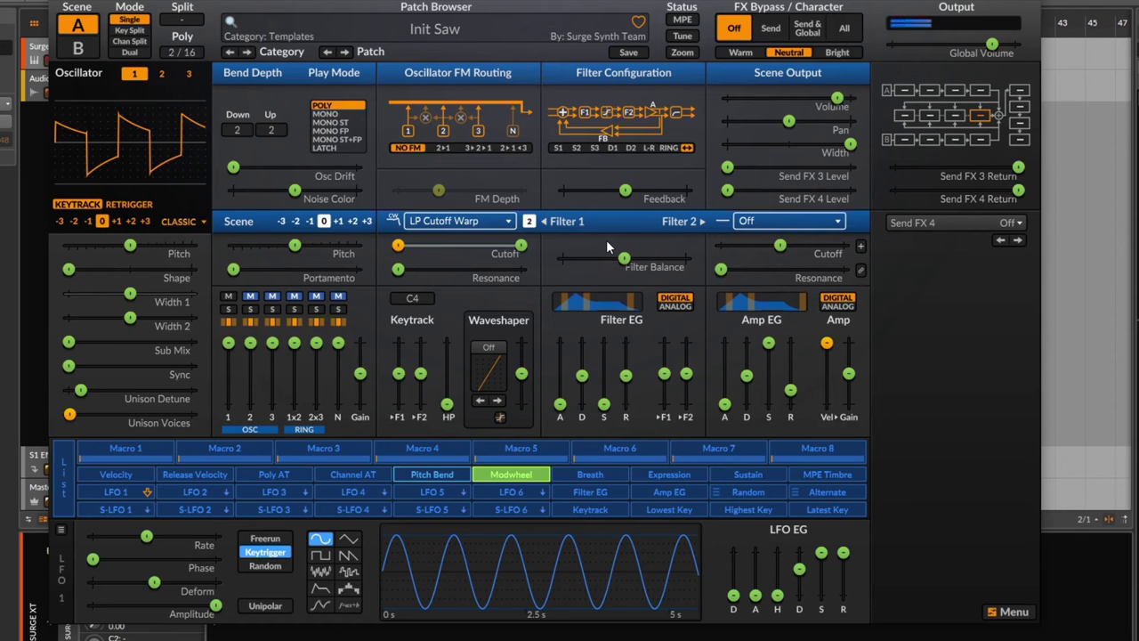
- Arm the Breath and Expression modulators in turn to examine which parameters each can modulate
click(594, 476)
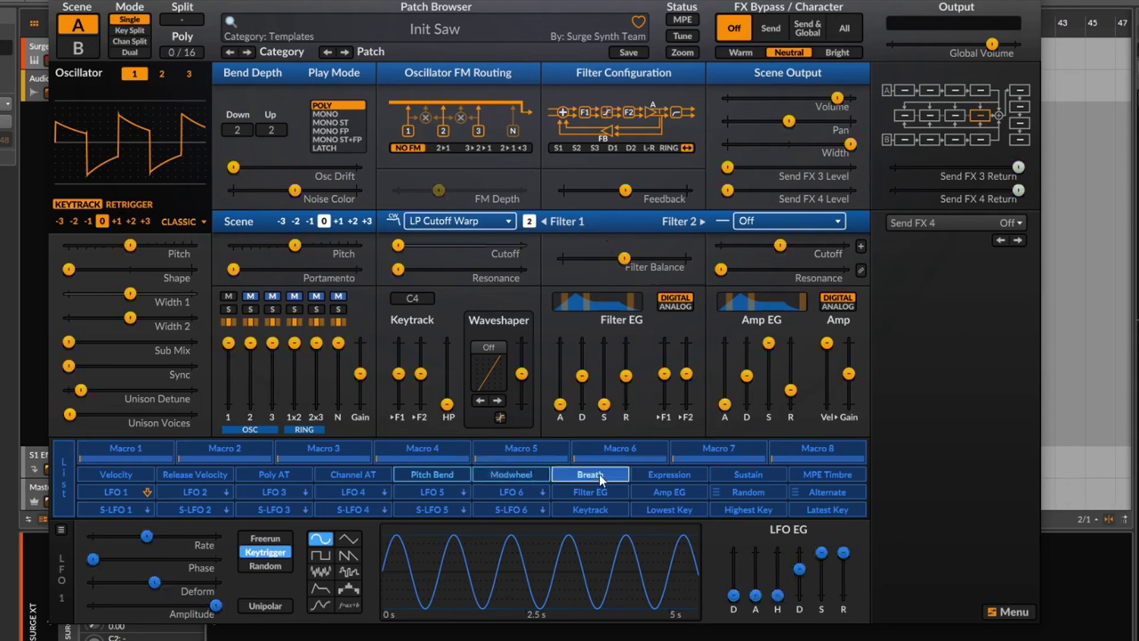
click(598, 479)
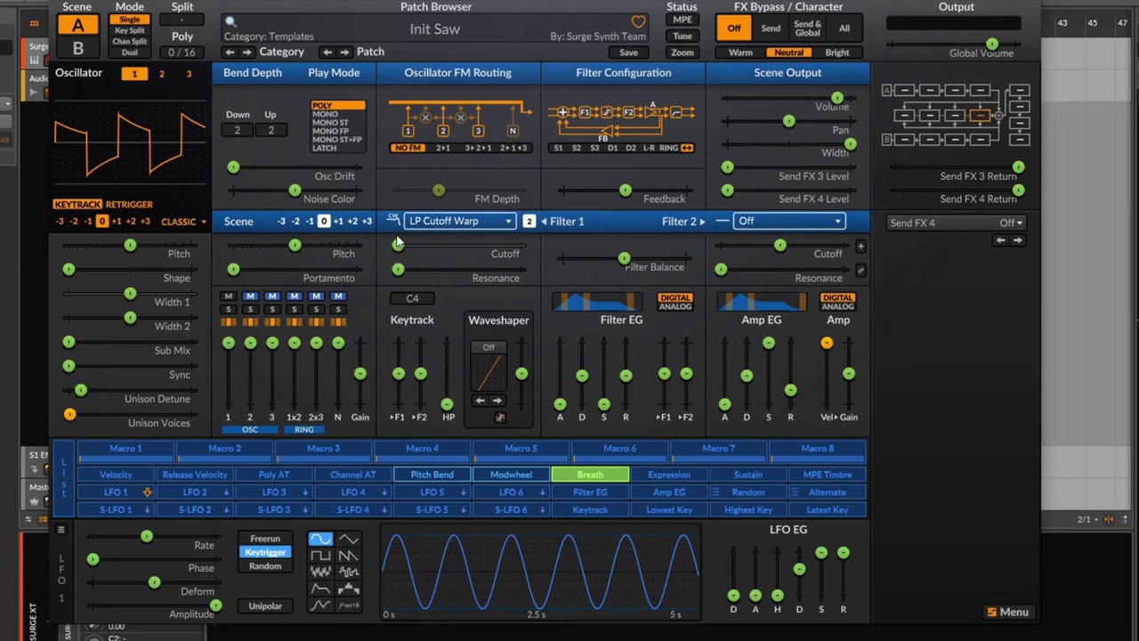
click(615, 477)
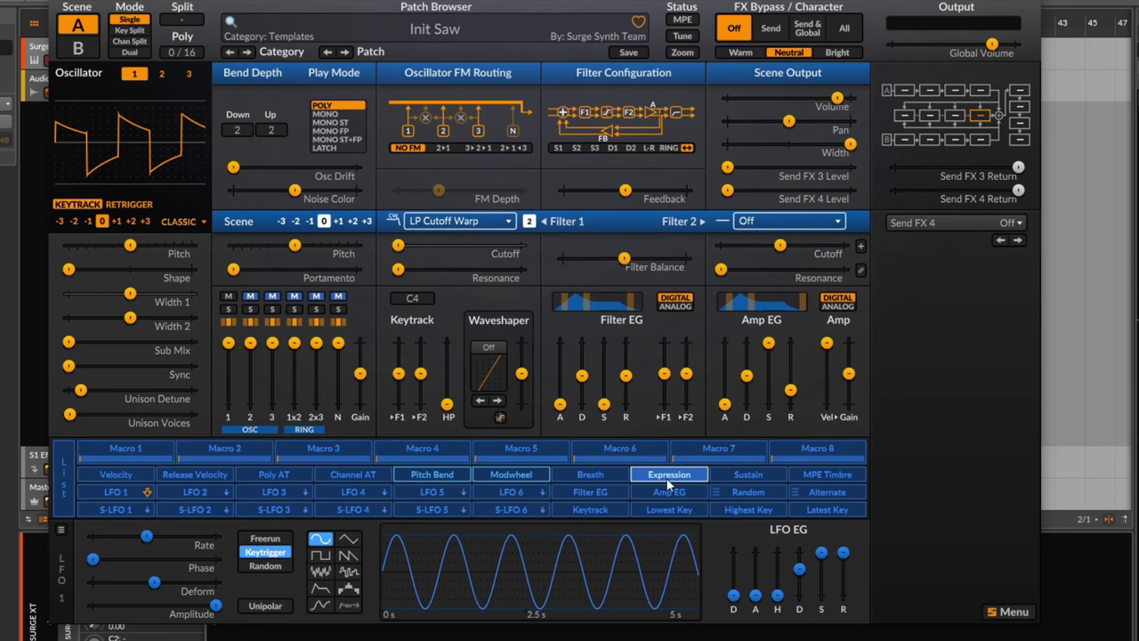
click(669, 480)
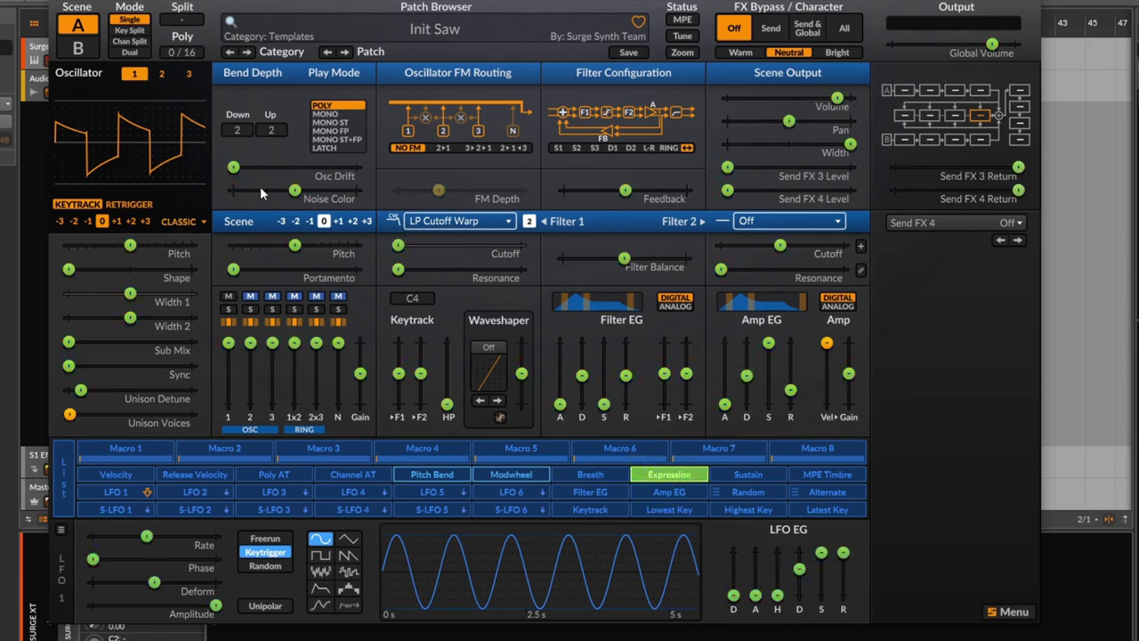
click(685, 482)
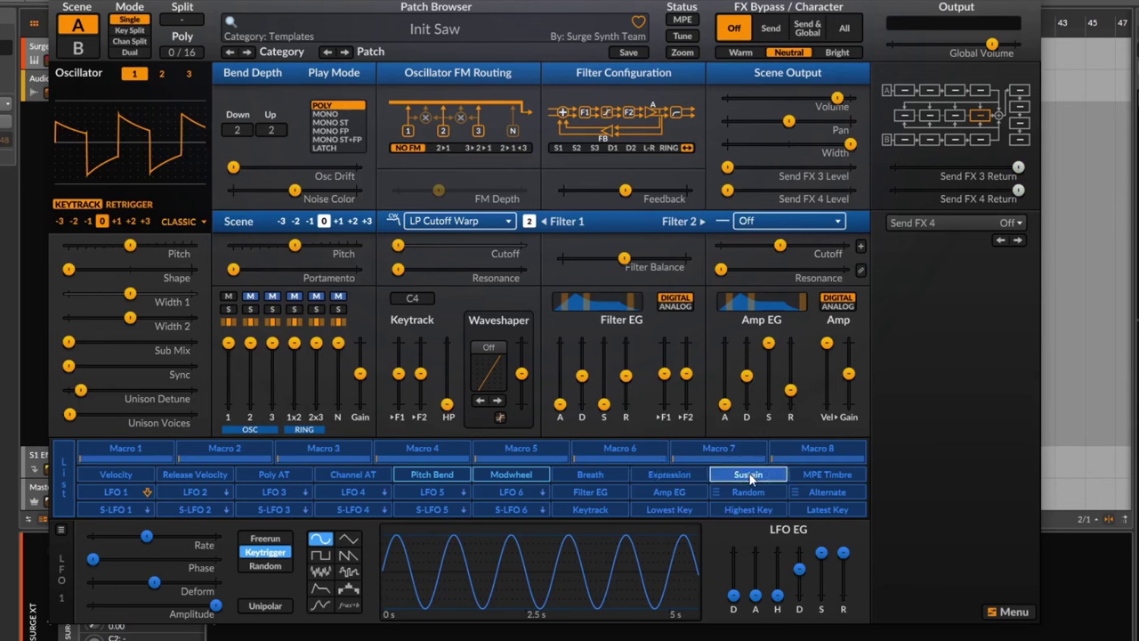
- Assign the Sustain modulator to lengthen the Amp EG's release
click(749, 476)
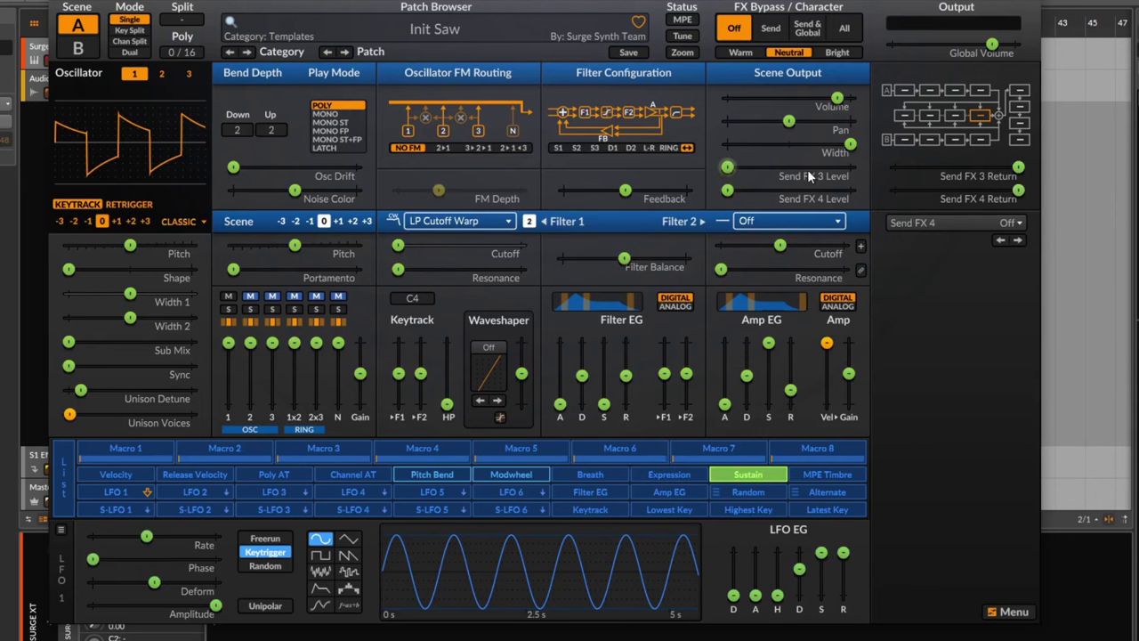
drag(790, 388, 790, 366)
click(752, 477)
- Arm the MPE Timbre modulator to examine its available targets, and disarm it
click(826, 474)
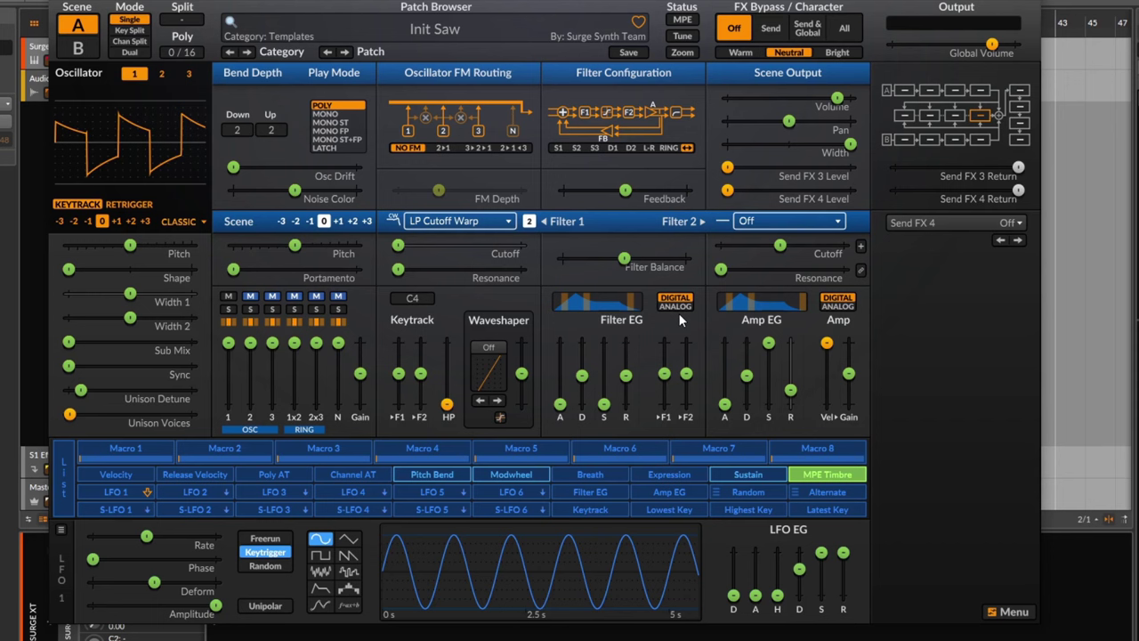
click(822, 474)
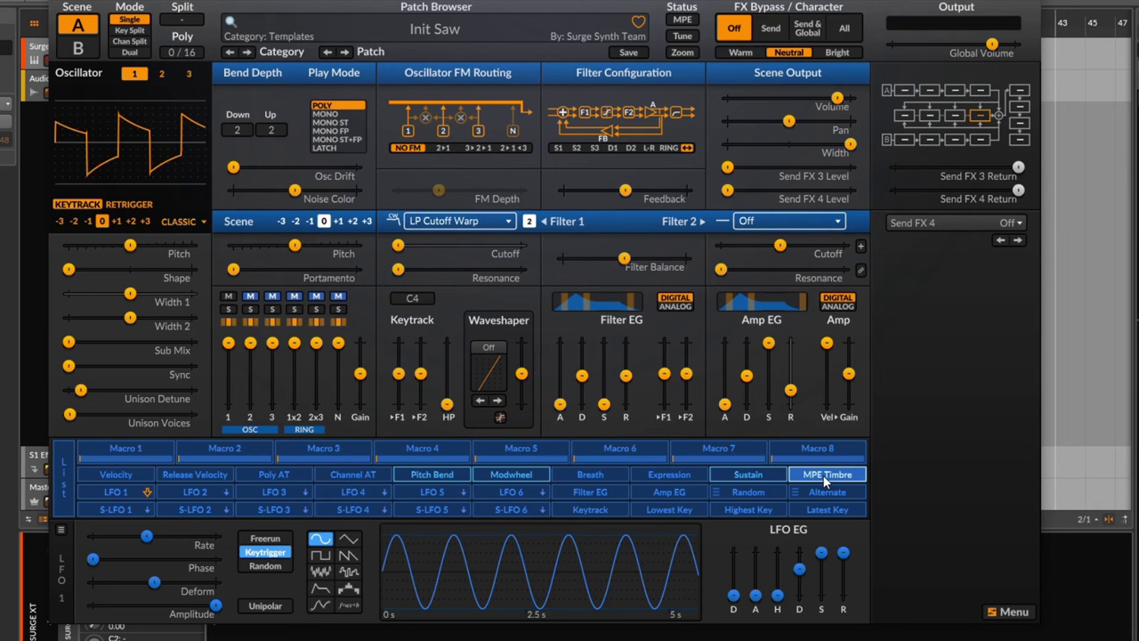
click(826, 480)
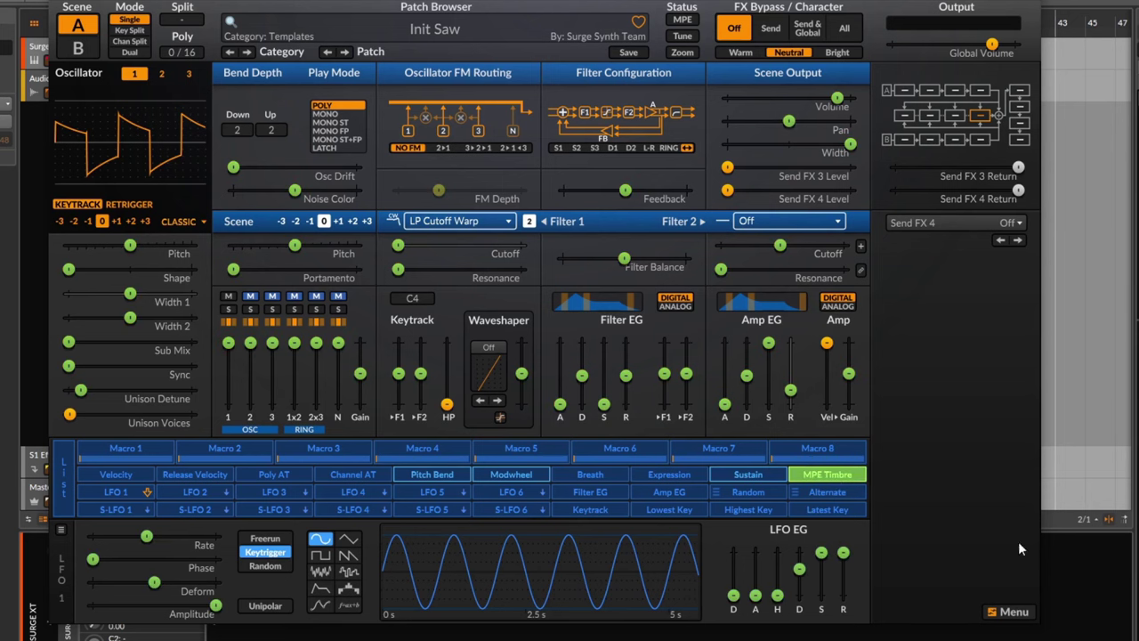
click(837, 476)
- Select the Filter EG modulator and raise the Filter EG's attack and decay, along with Filter 1's Resonance
click(618, 500)
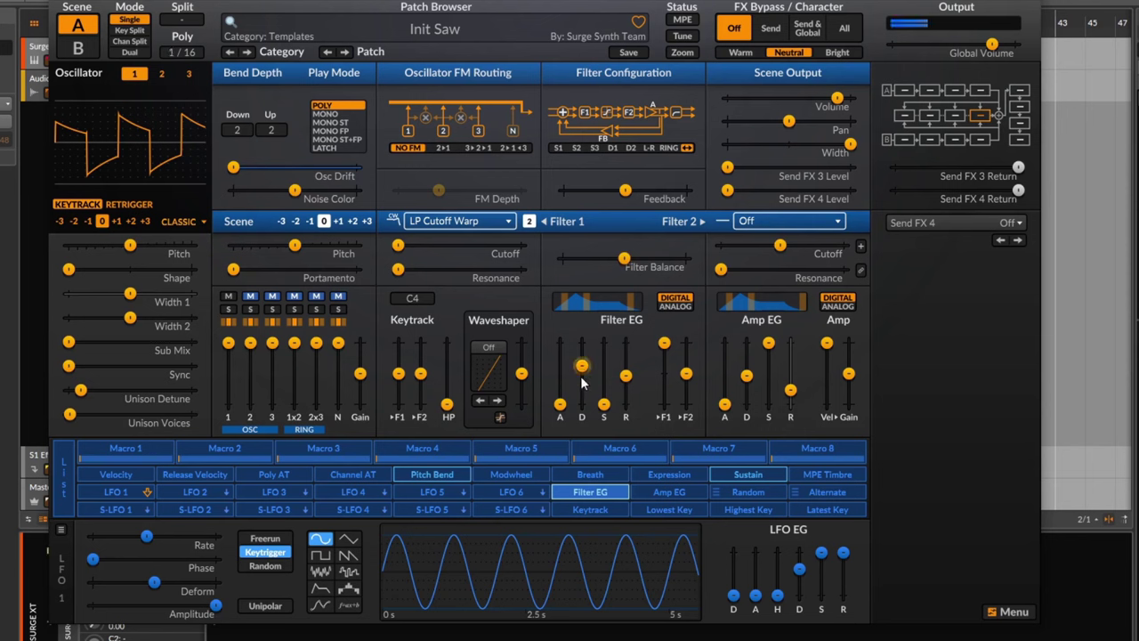
drag(560, 404, 582, 357)
drag(398, 269, 443, 268)
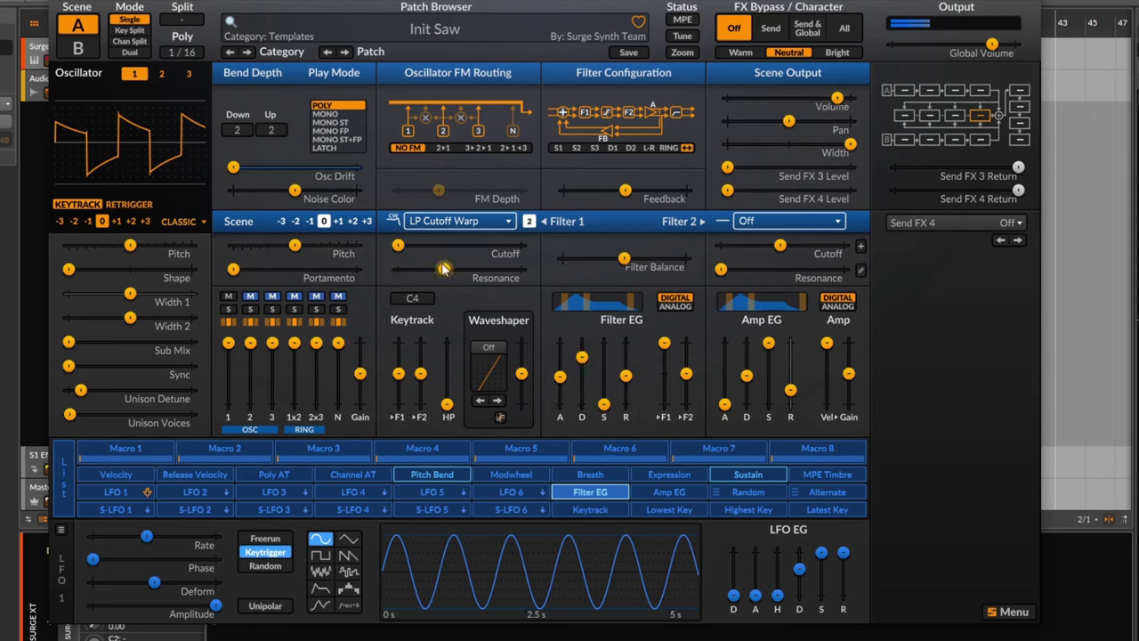
- Assign the Filter EG to modulate oscillator 1's Sync and Shape upward
click(605, 494)
drag(67, 367, 102, 366)
drag(69, 269, 135, 269)
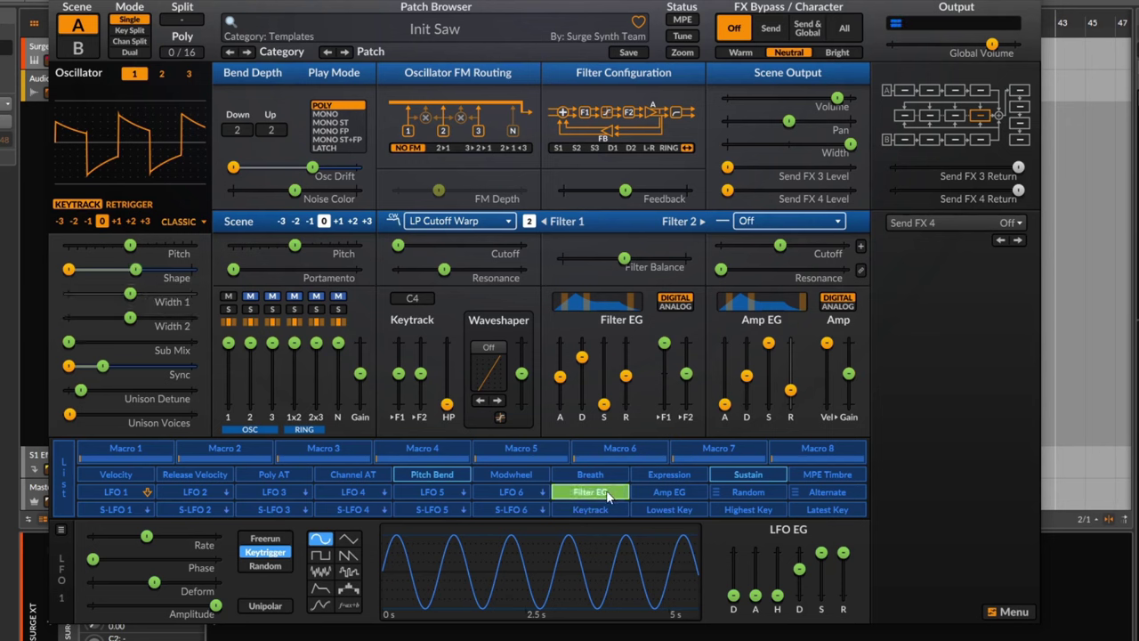
click(608, 496)
- Assign the Amp EG to modulate oscillator 1's Pitch upward
click(671, 495)
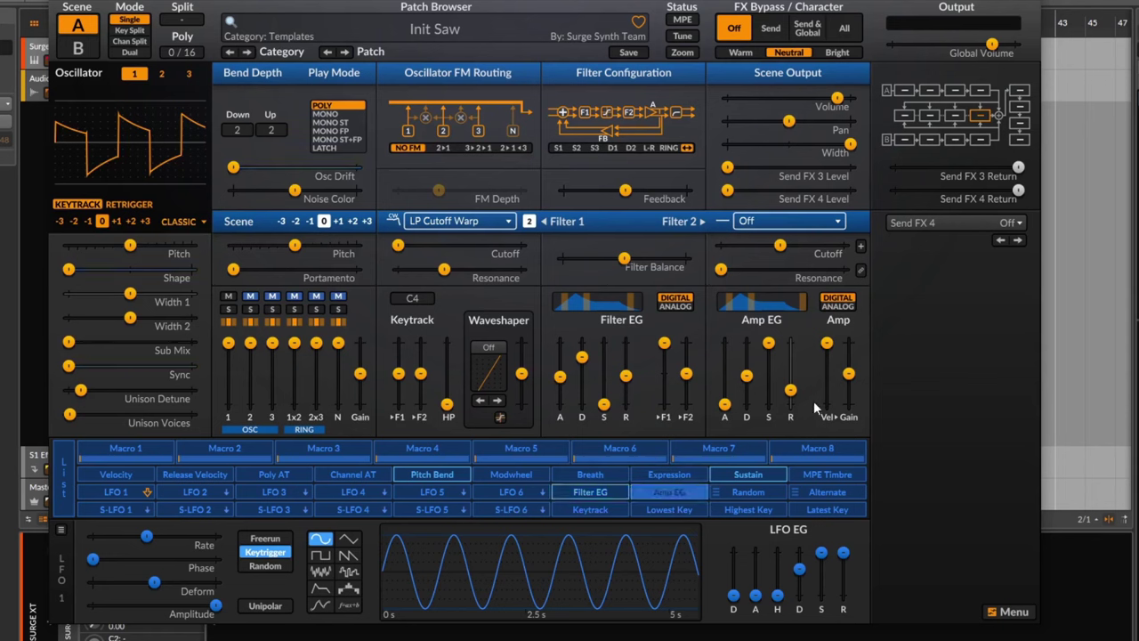
click(669, 492)
drag(130, 244, 158, 244)
click(669, 492)
- Assign the Random modulator to modulate oscillator 1's Sync across its full range
click(767, 494)
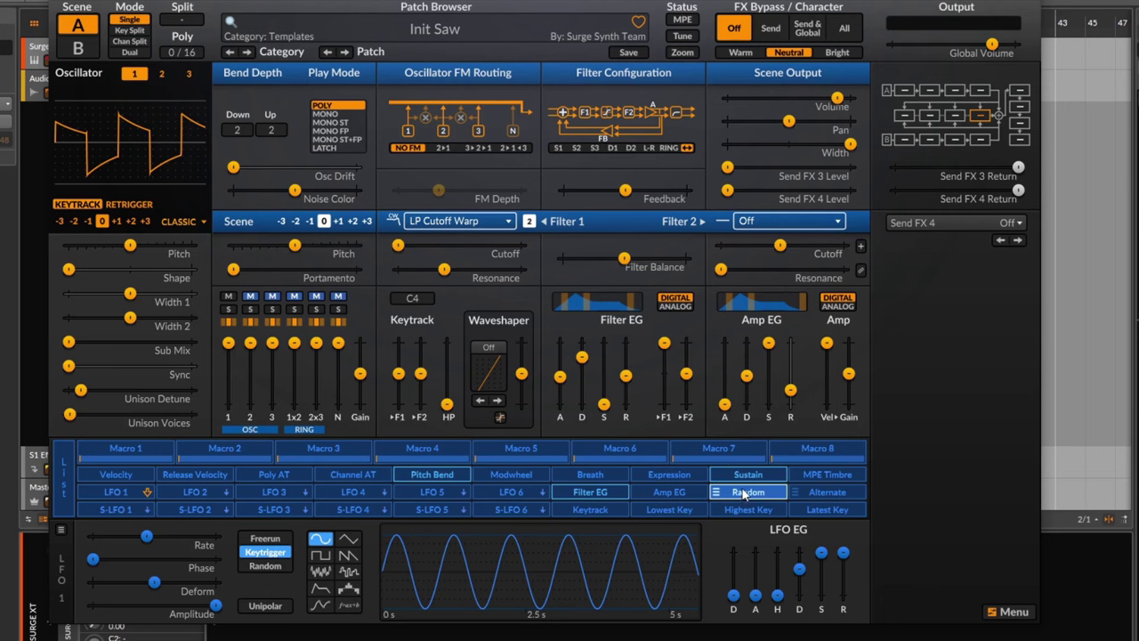
click(747, 494)
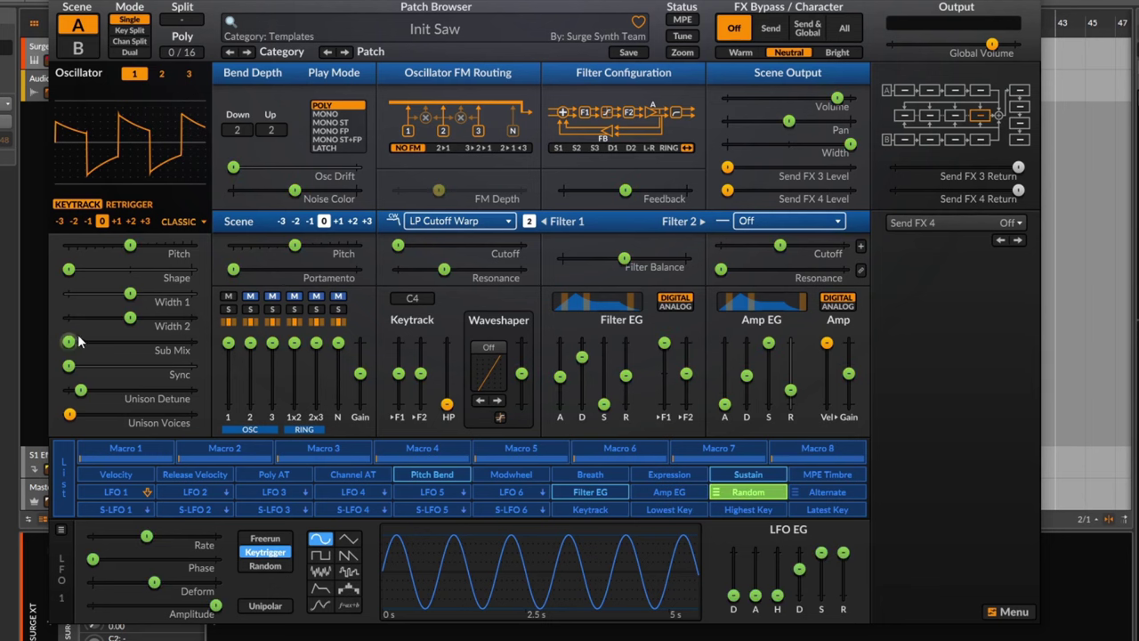
drag(69, 366, 192, 366)
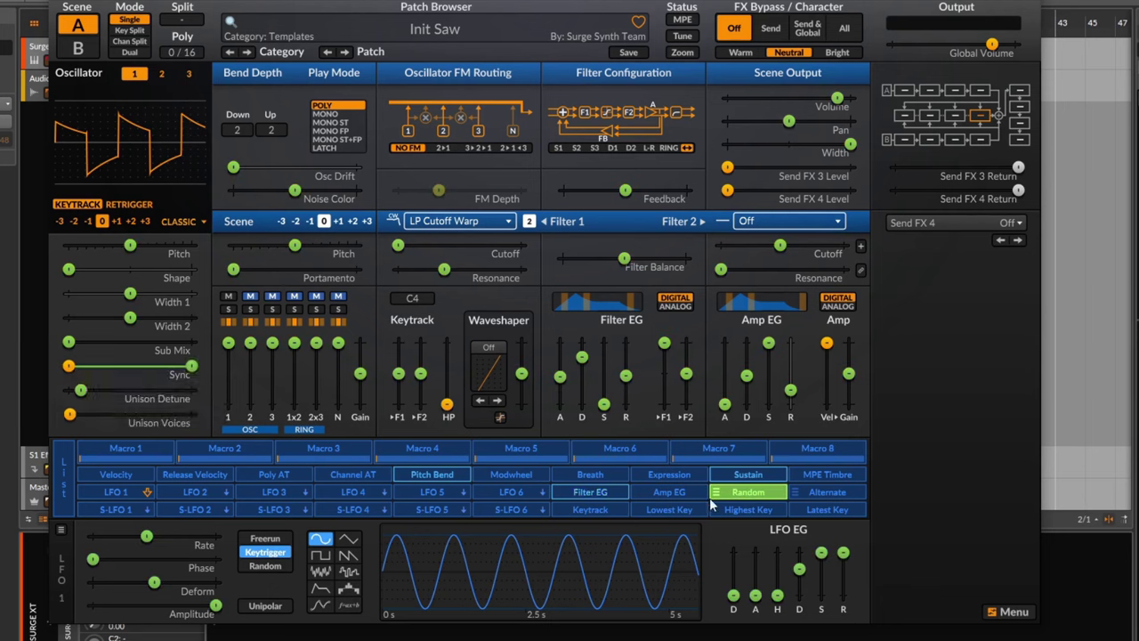
click(755, 496)
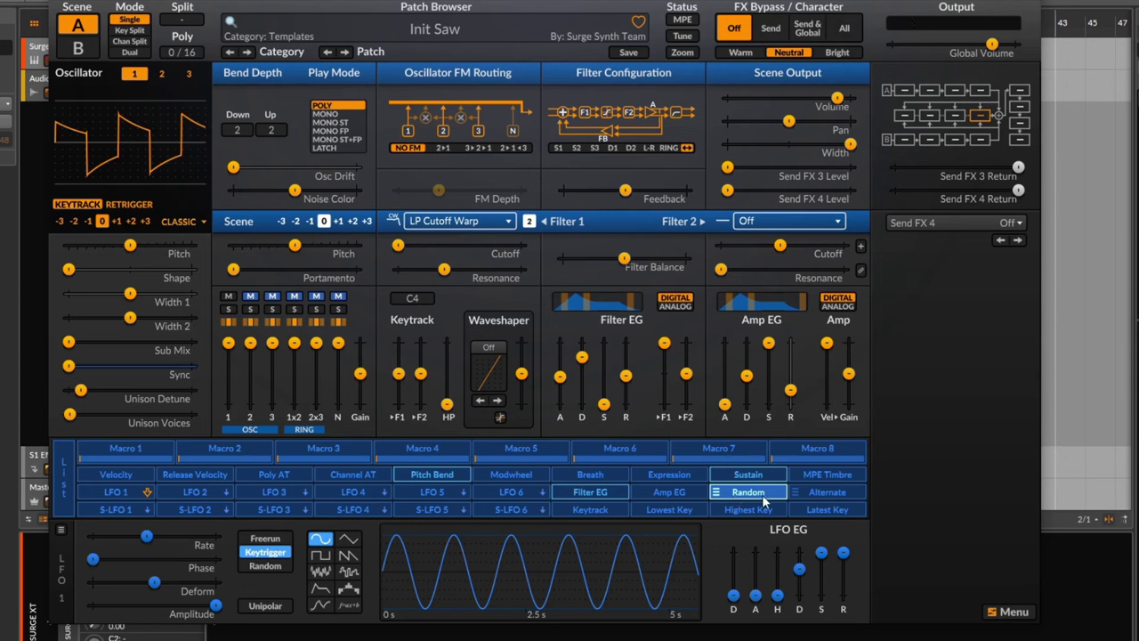
- Change the Random modulator's type to Random Unipolar (Uniform)
click(716, 491)
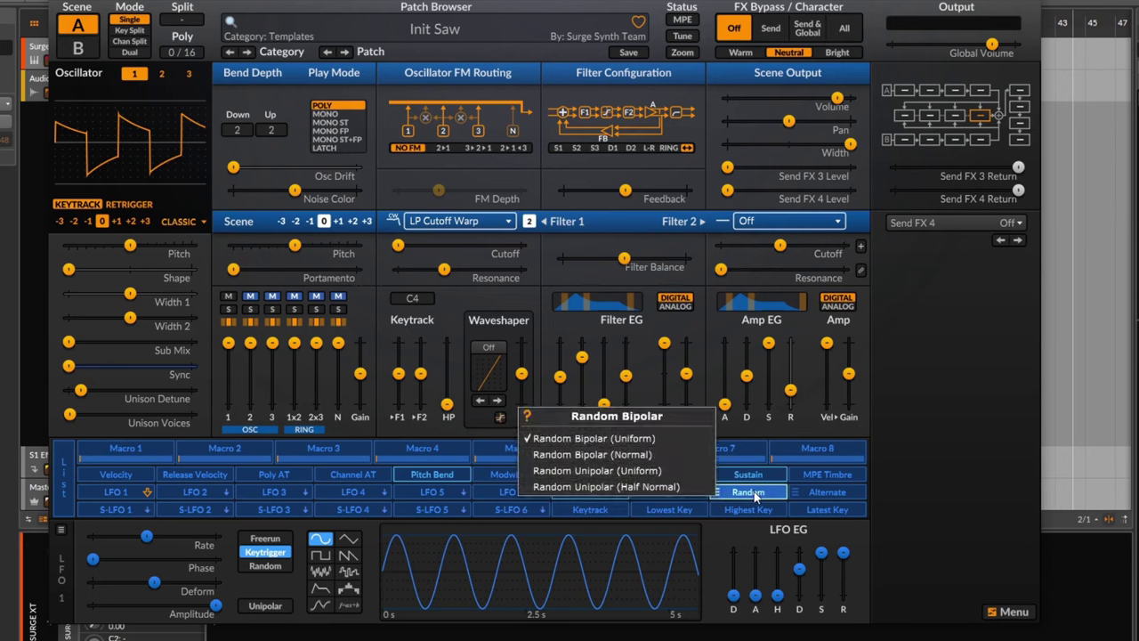
click(755, 495)
click(717, 491)
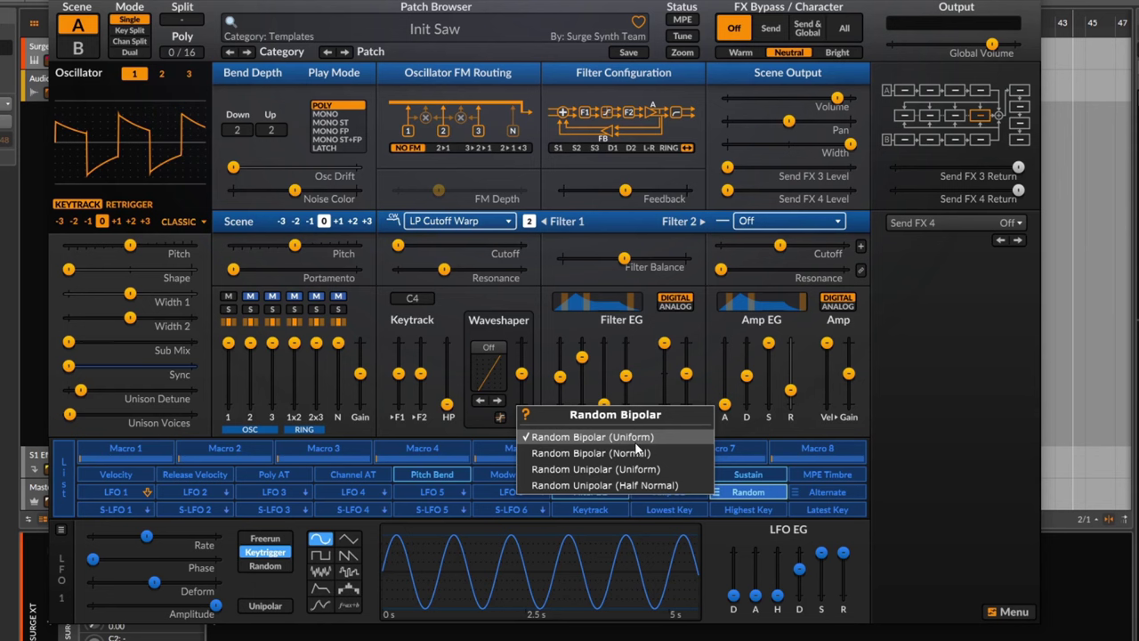
click(643, 468)
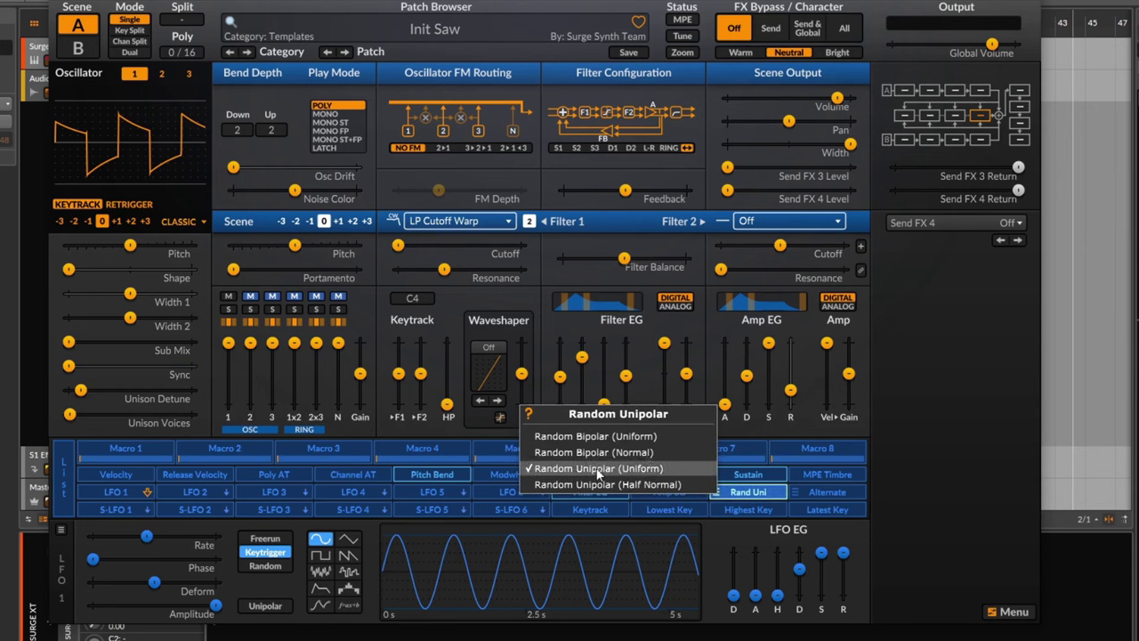
- Assign the unipolar Random modulator to raise Filter 1's Cutoff, and review its distribution options
click(759, 495)
drag(398, 244, 451, 245)
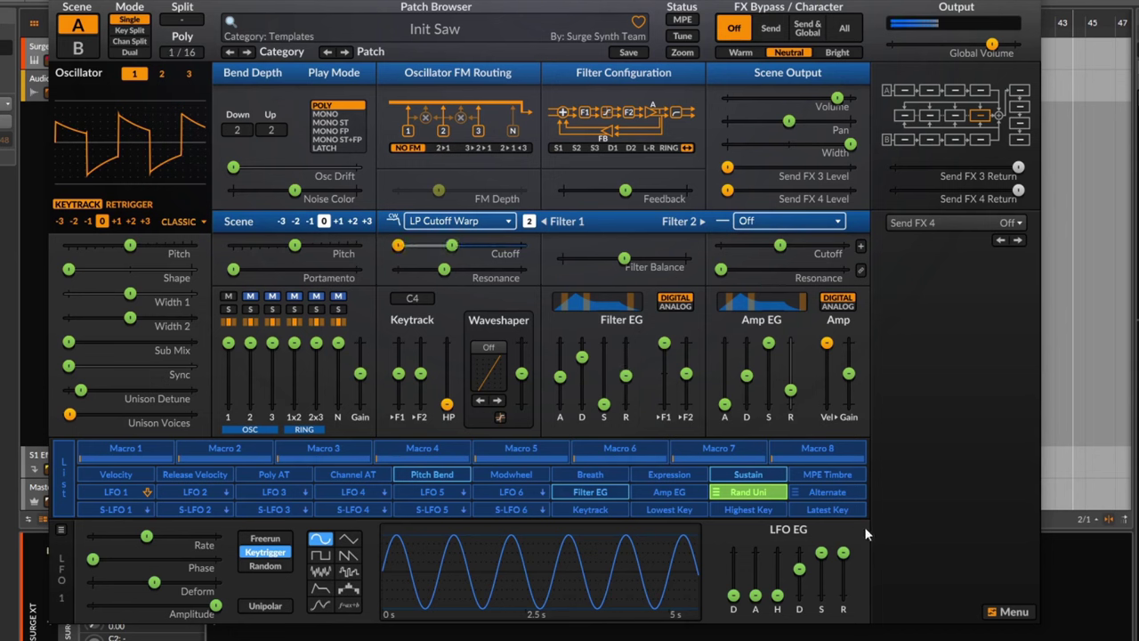
click(756, 496)
click(717, 495)
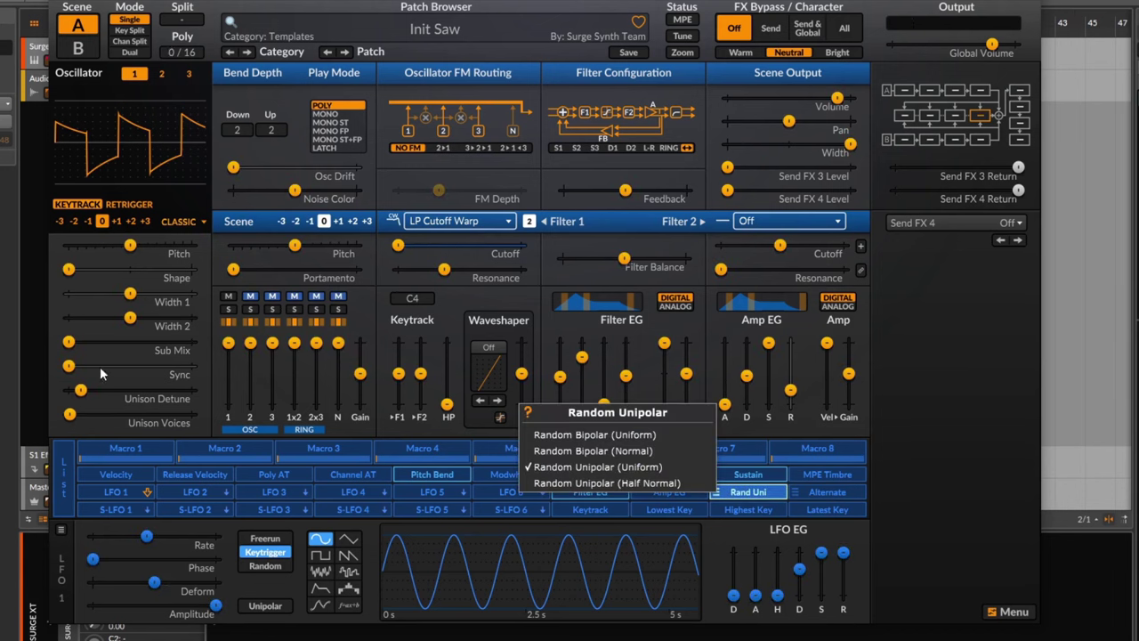
- Assign the Alternate Bipolar modulator to modulate oscillator 1's Pitch by the maximum amount
click(818, 495)
click(816, 497)
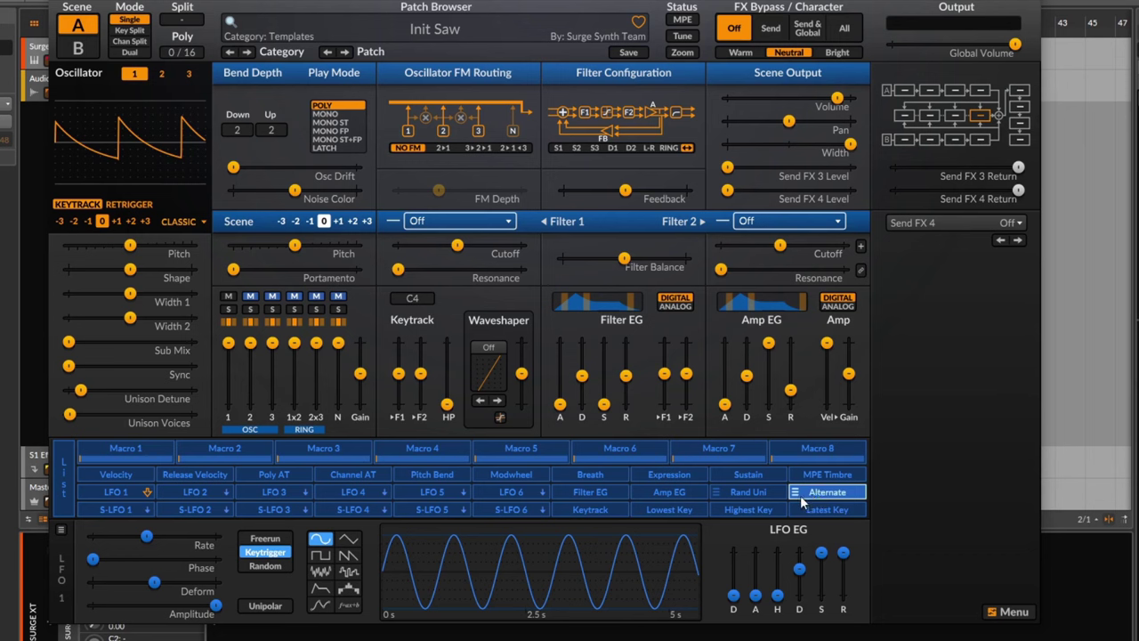
click(796, 492)
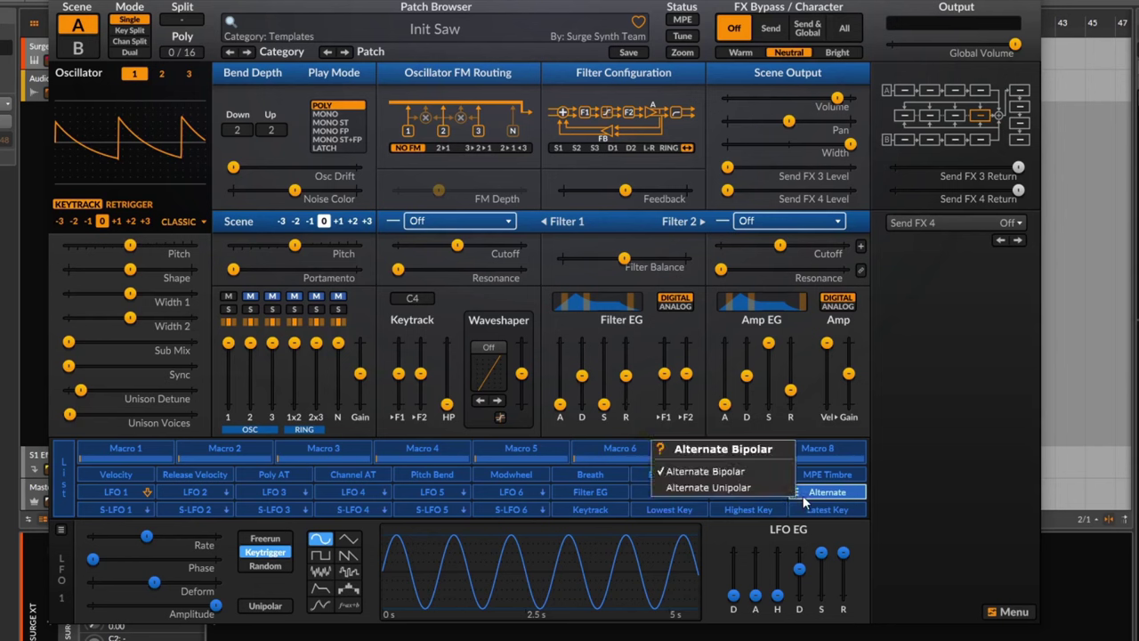
click(828, 501)
drag(119, 242, 196, 255)
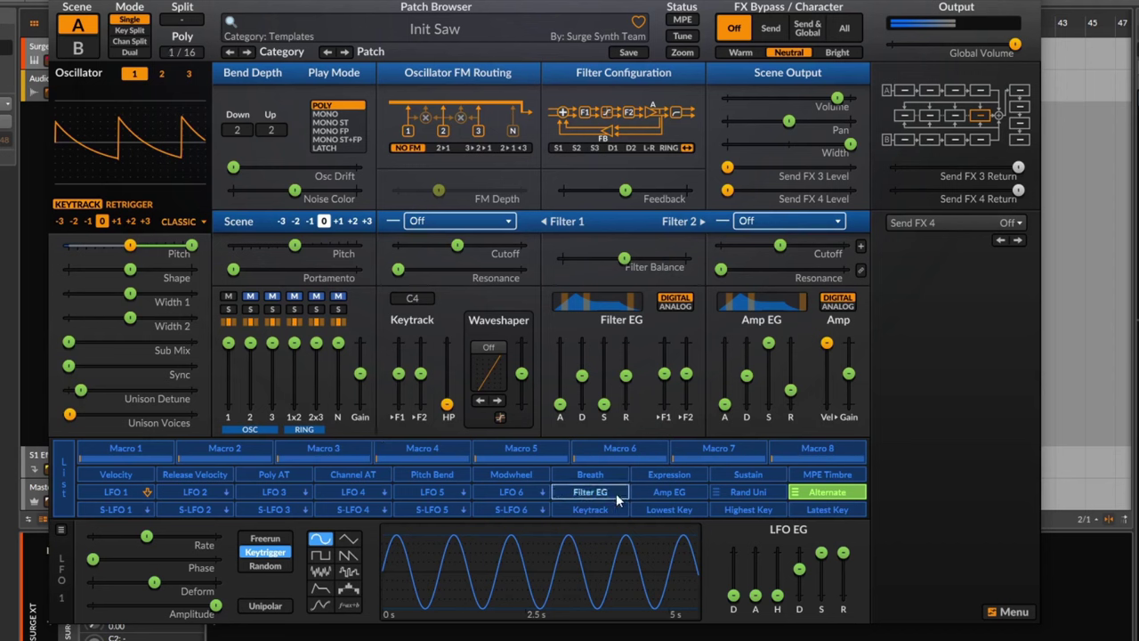
click(811, 494)
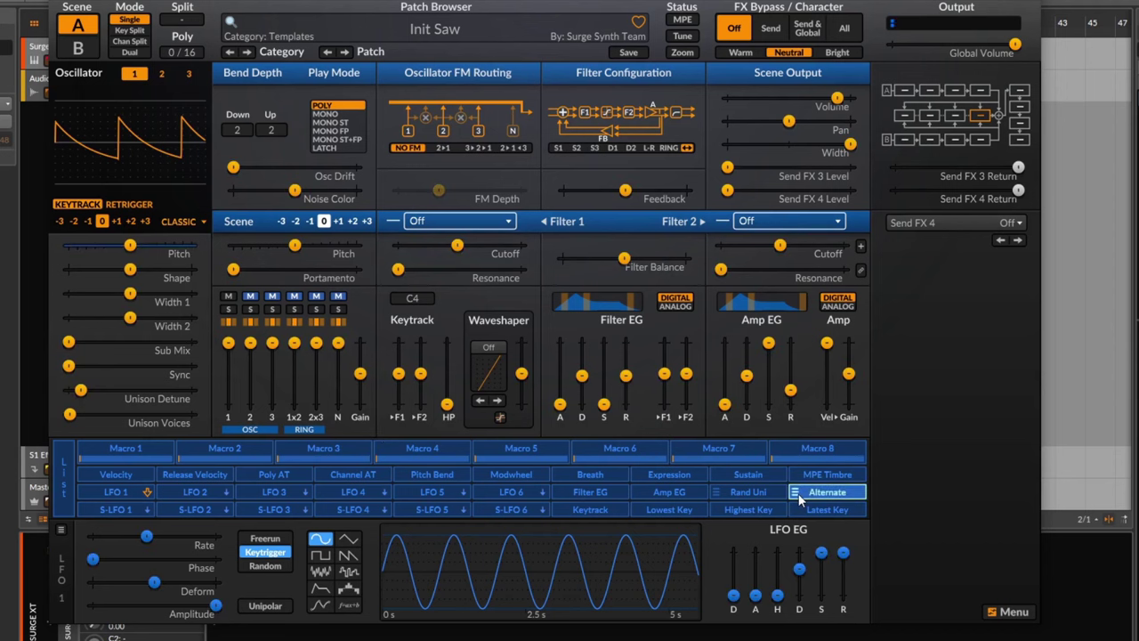
- Change the Alternate modulator's type to Alternate Unipolar and toggle its modulation assignment mode
click(796, 493)
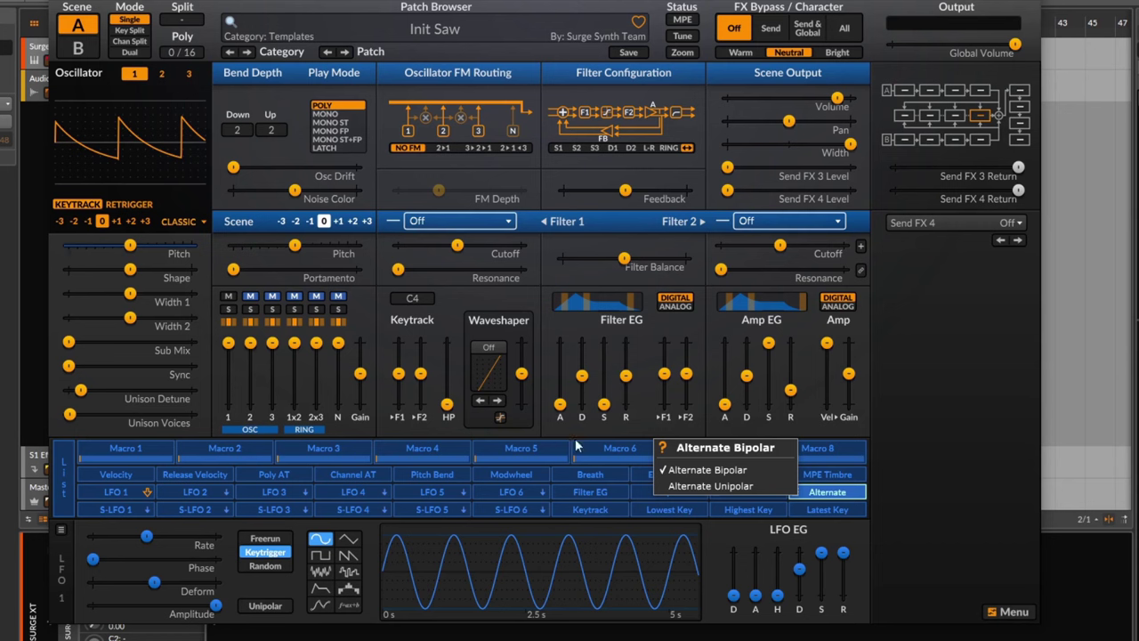
click(710, 485)
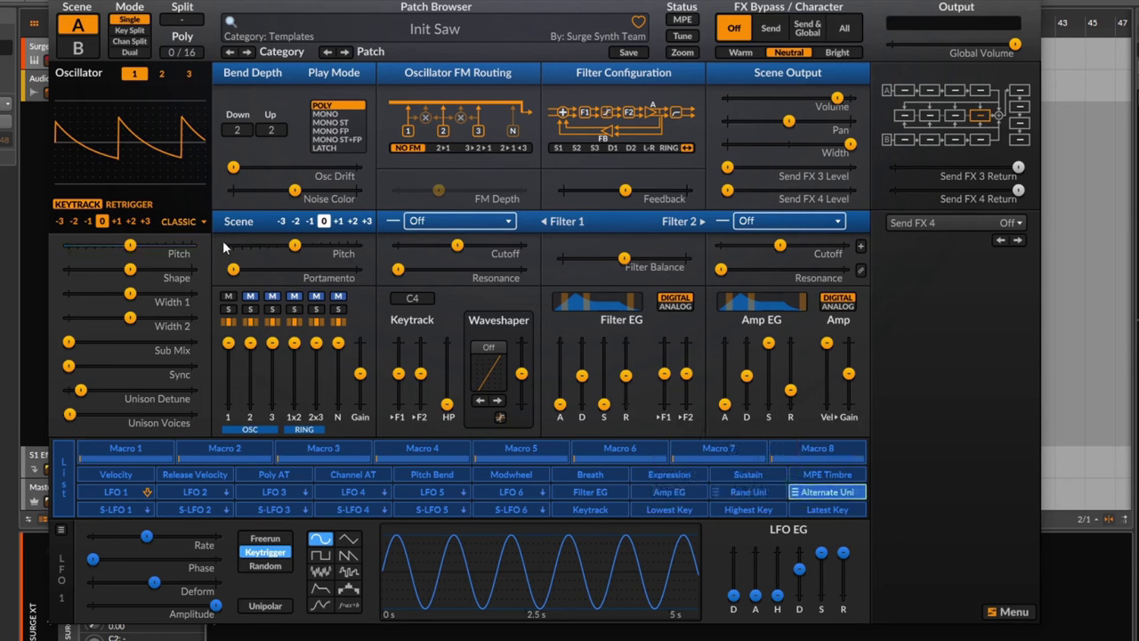
click(826, 494)
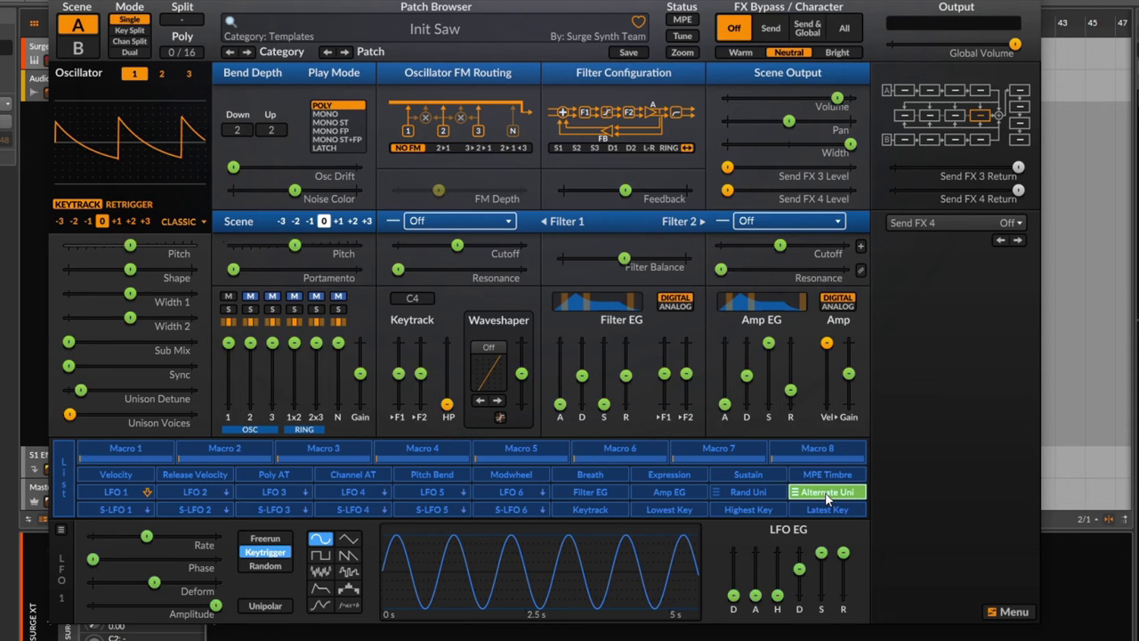
click(826, 496)
click(827, 496)
click(826, 497)
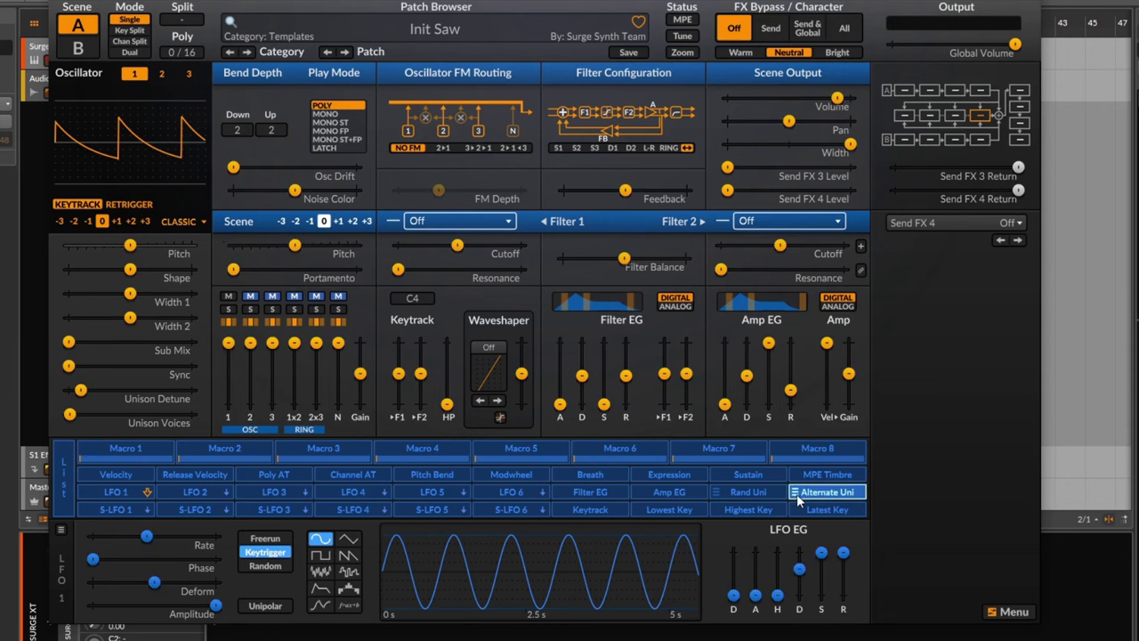
- Return the Alternate modulator to Alternate Bipolar and clear its modulation of oscillator 1's Pitch
right_click(790, 498)
click(703, 469)
right_click(795, 495)
click(853, 503)
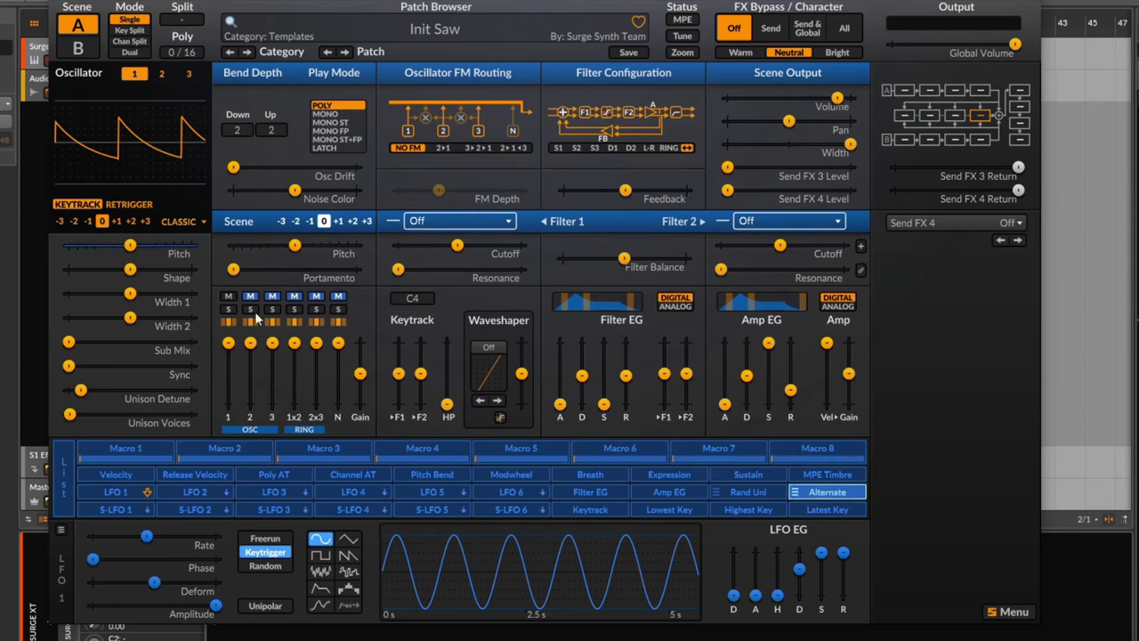
click(835, 499)
drag(191, 245, 129, 245)
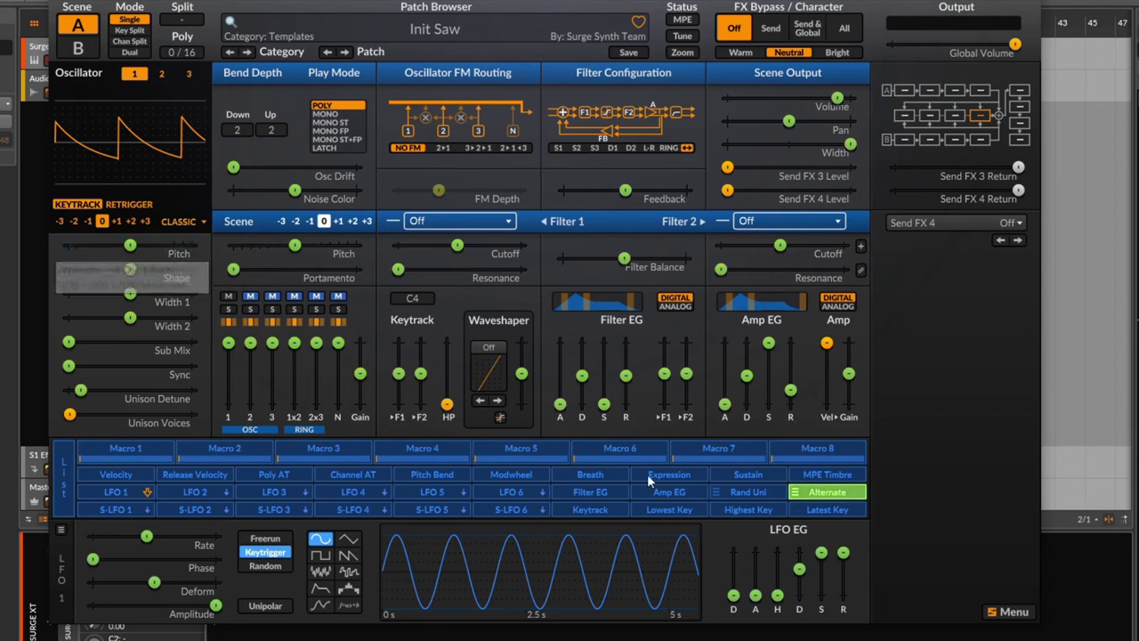
- Switch the Alternate modulator to Alternate Unipolar and assign it to raise oscillator 1's Pitch by the maximum amount
right_click(811, 494)
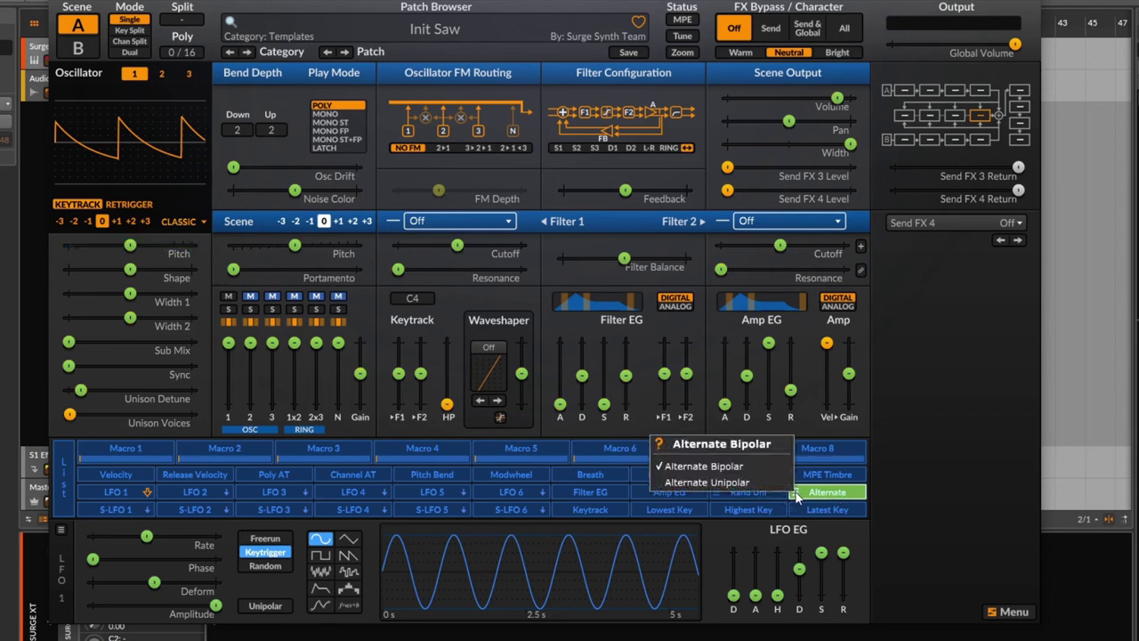
click(725, 488)
click(821, 495)
click(822, 496)
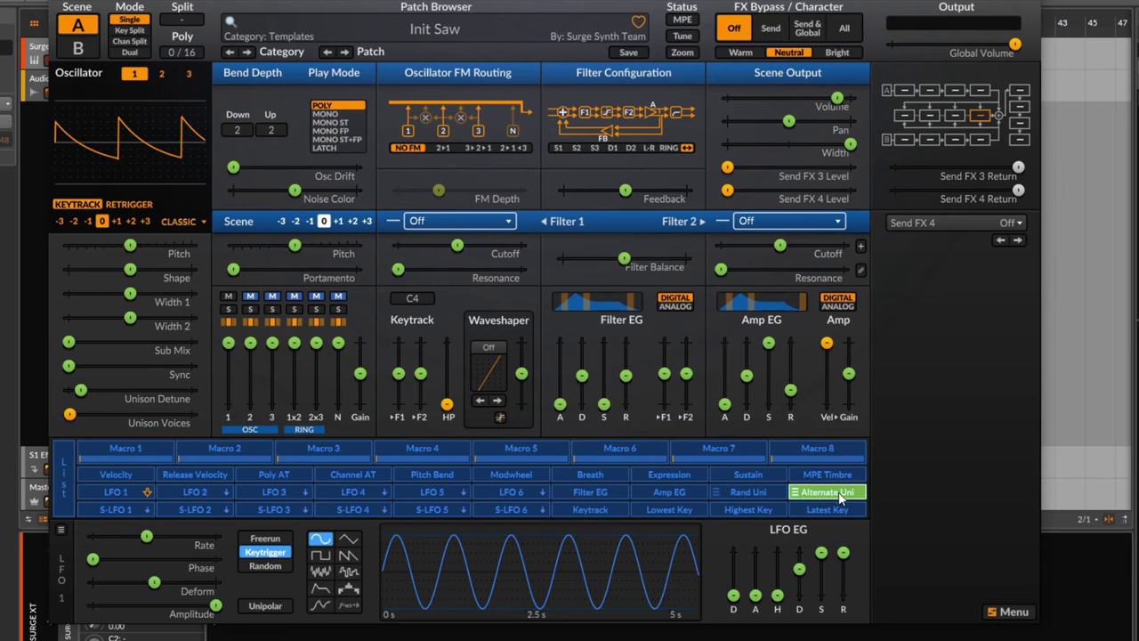
drag(130, 245, 191, 245)
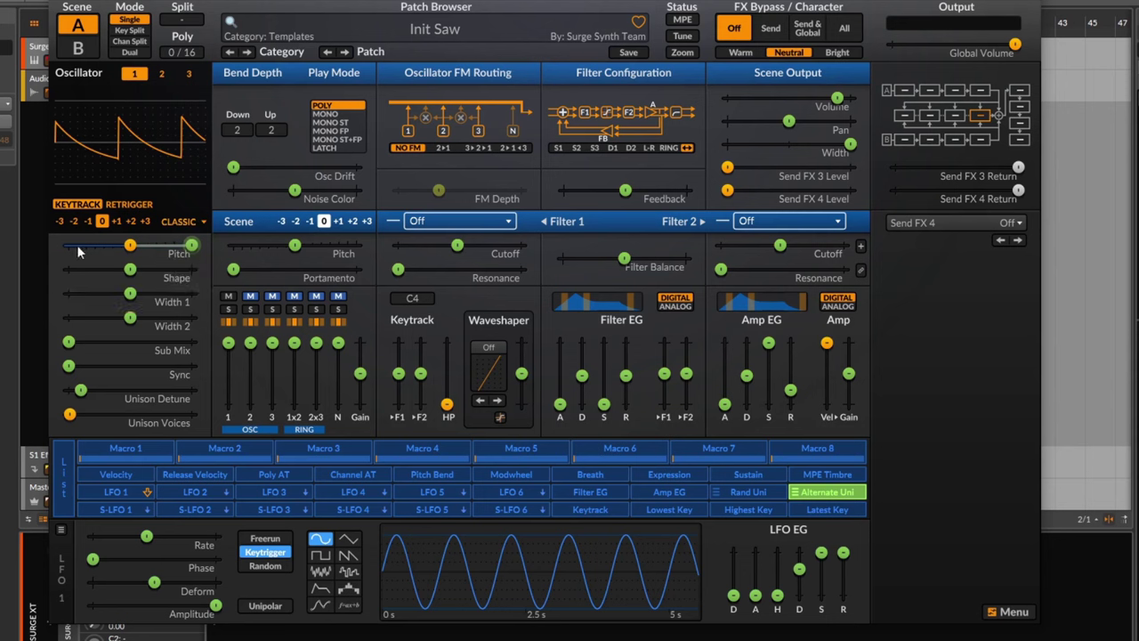
mouse_move(129, 251)
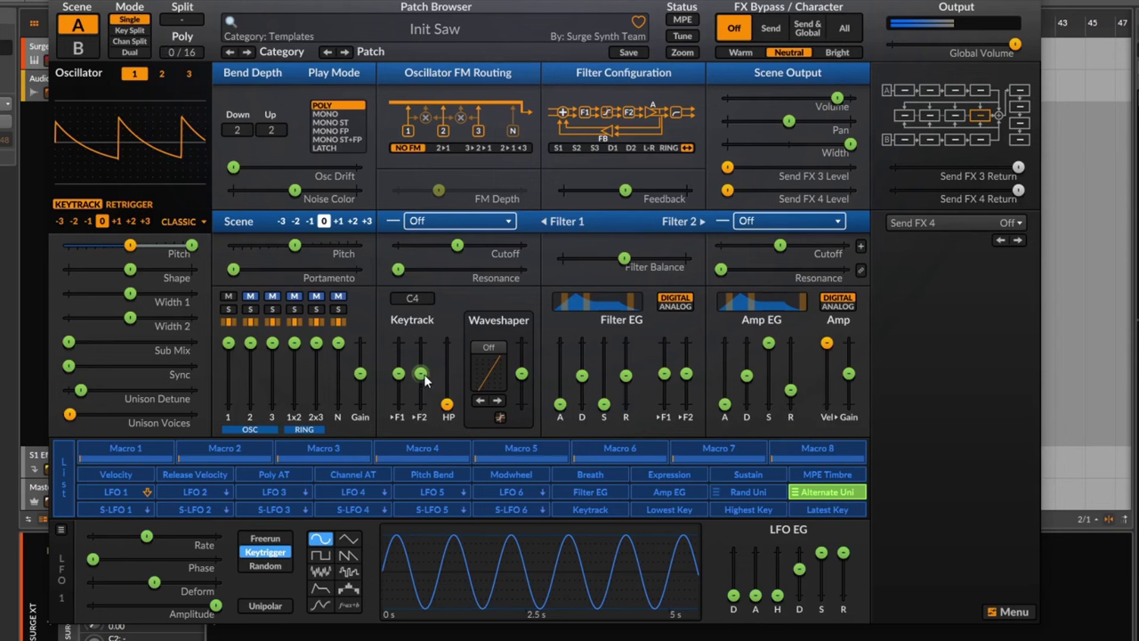
- Assign the Keytrack modulator to oscillator 1's Sync across its full range, and replace that with a small Sub Mix modulation
click(590, 509)
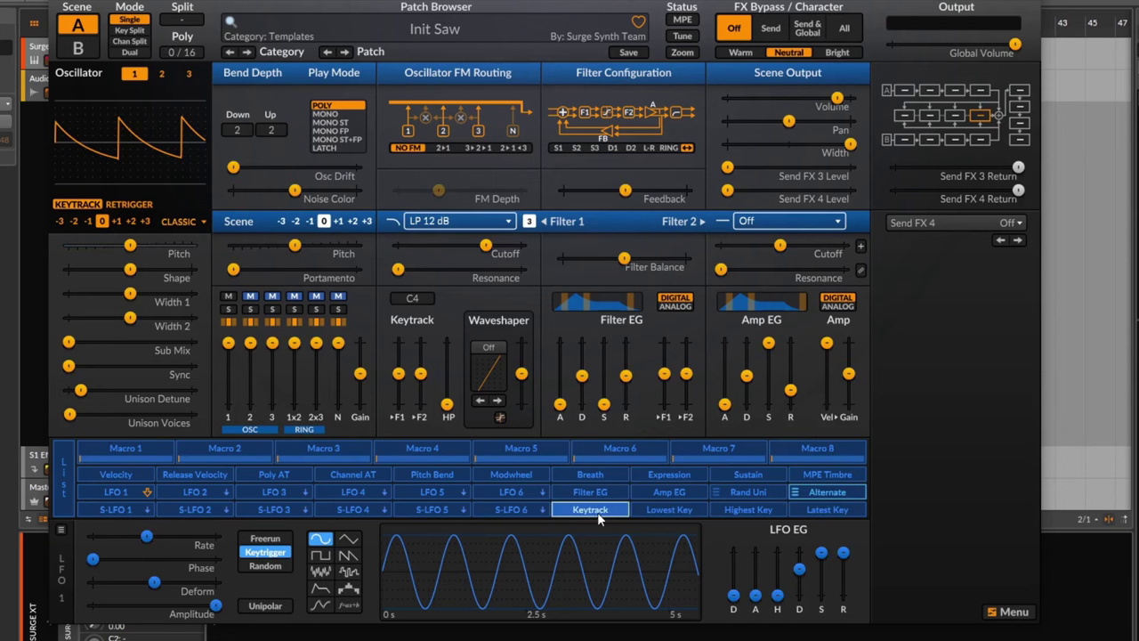
click(597, 512)
drag(68, 366, 191, 366)
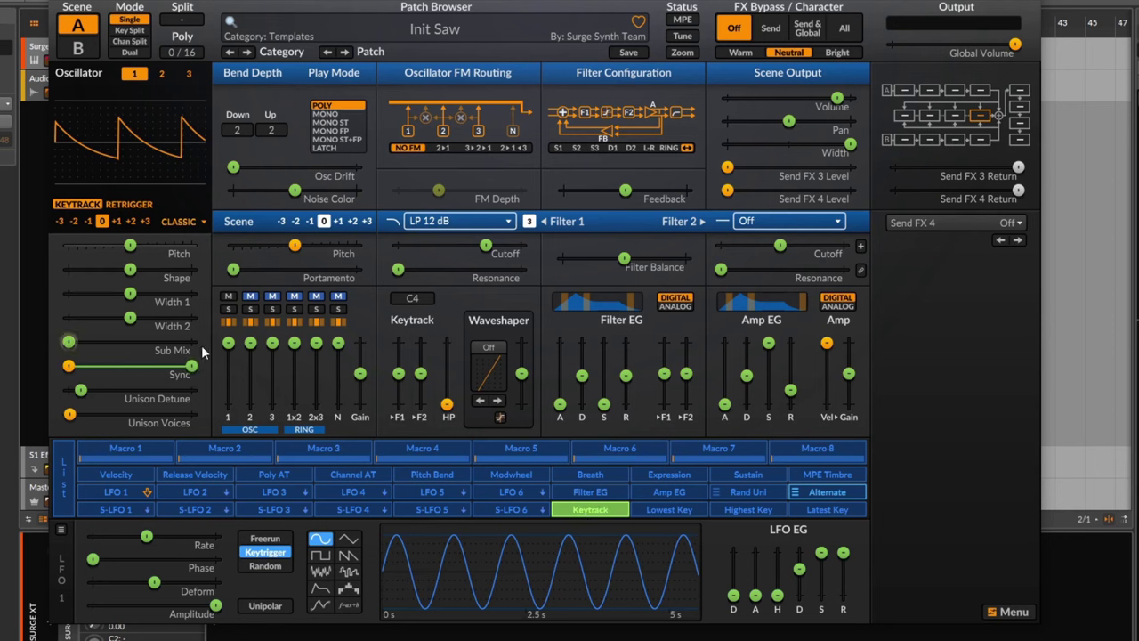
key(shift+Return)
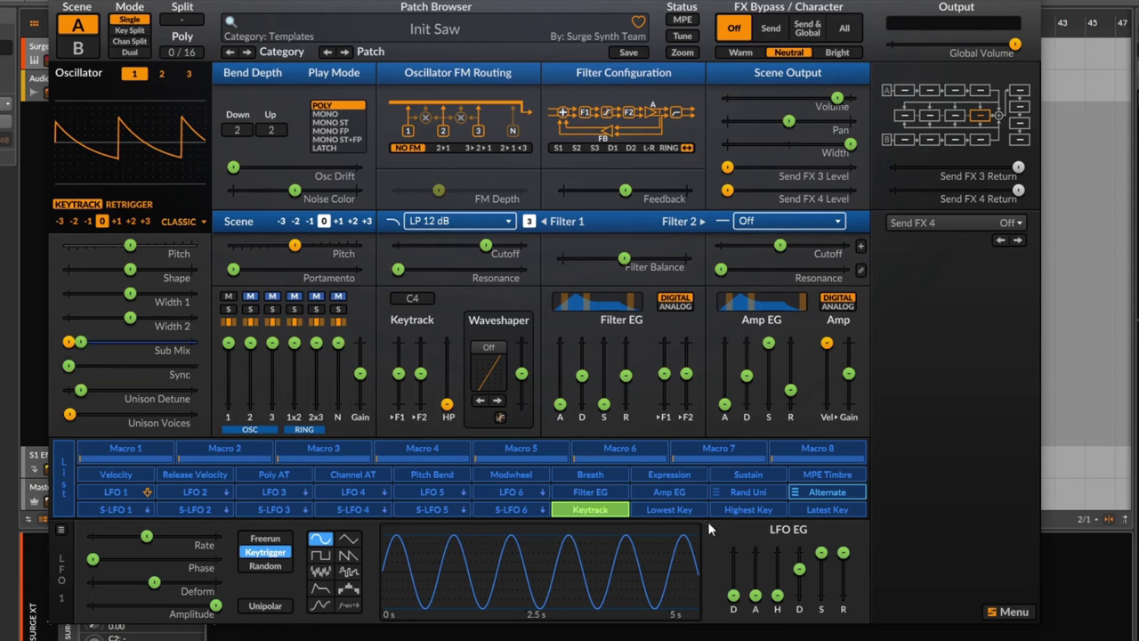
click(766, 518)
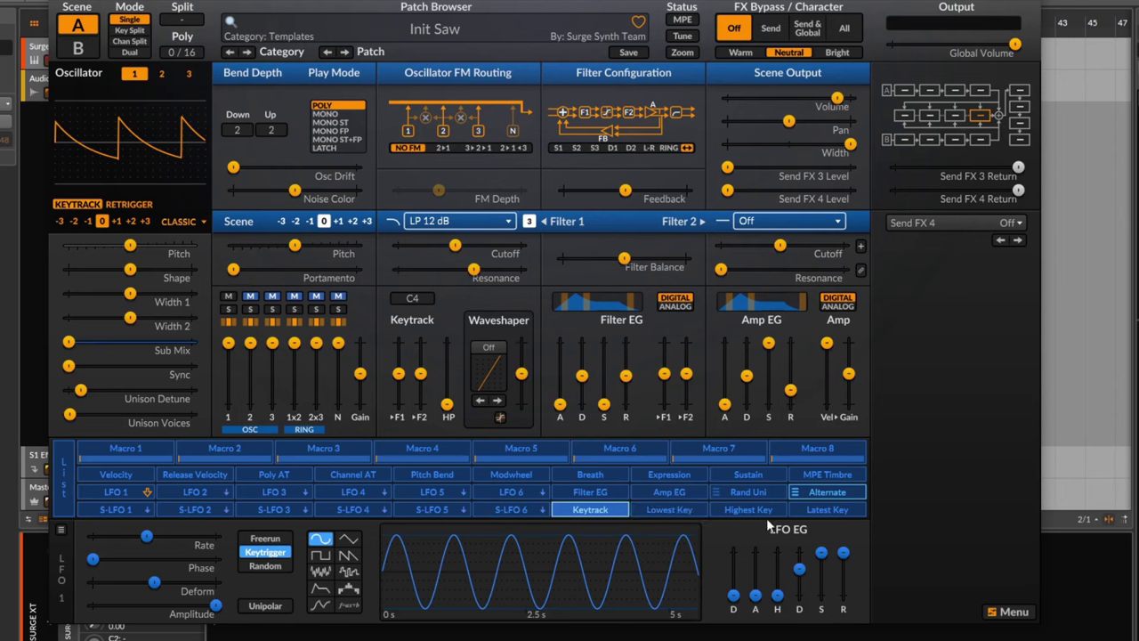
- Assign the Lowest Key modulator to raise Filter 1's Cutoff by the maximum amount
click(682, 514)
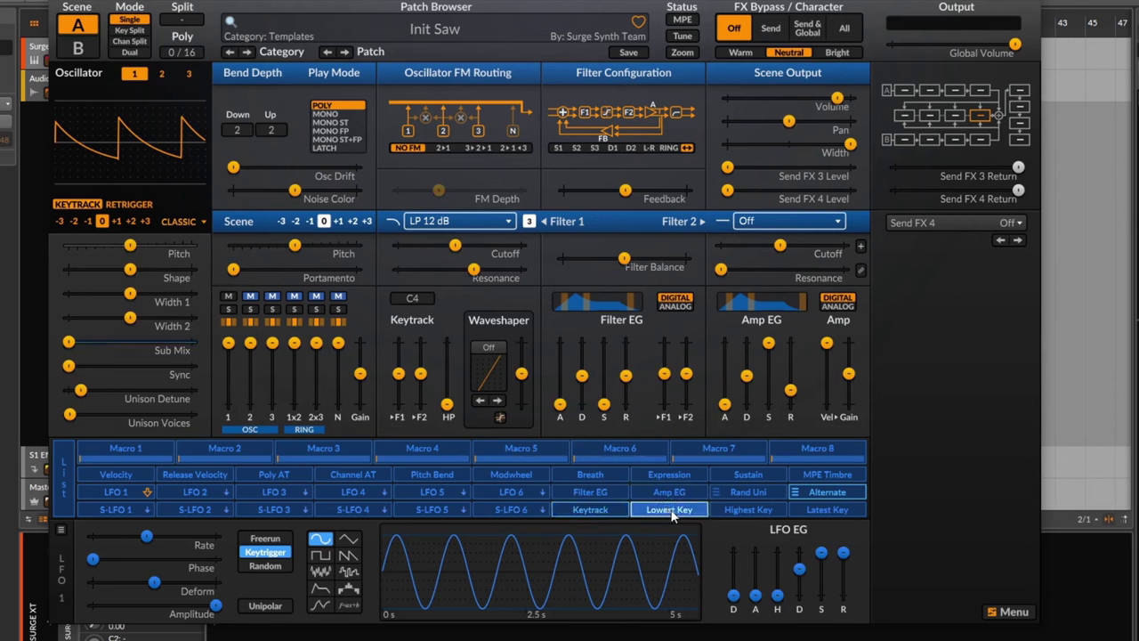
click(669, 510)
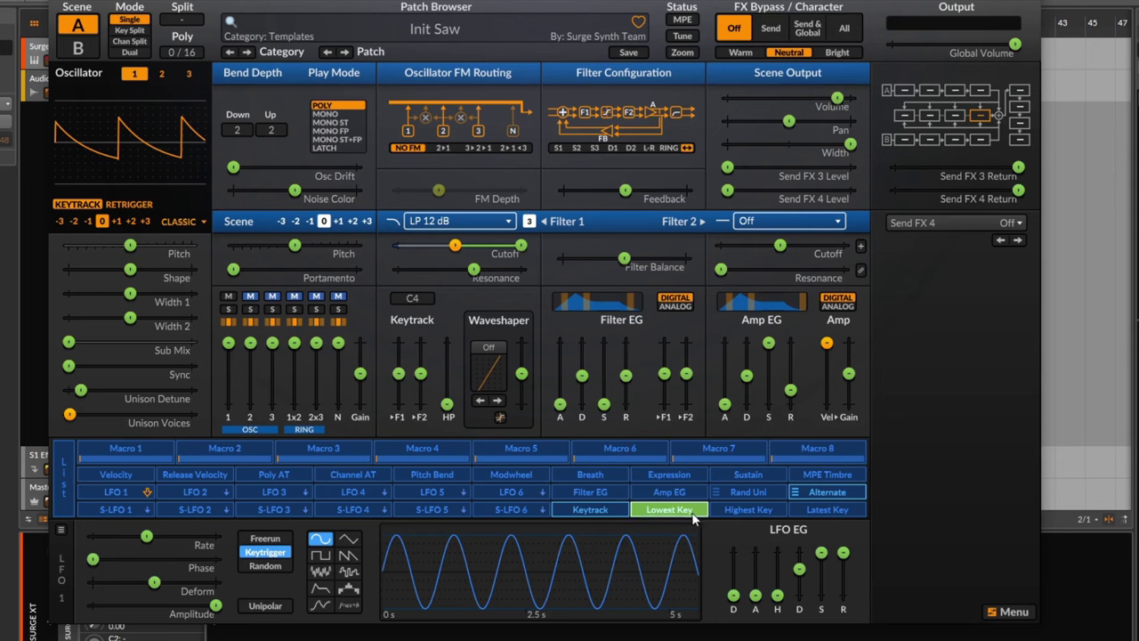
mouse_move(441, 248)
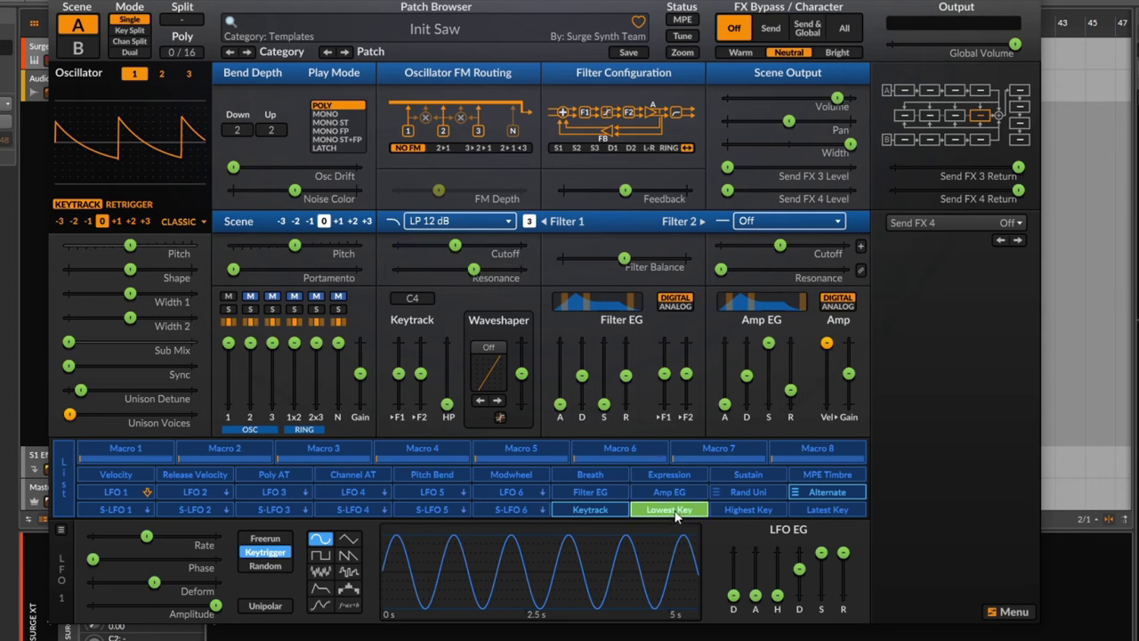
- Assign the Highest Key modulator to raise Filter 1's Cutoff by the maximum amount, and clear that modulation
click(756, 512)
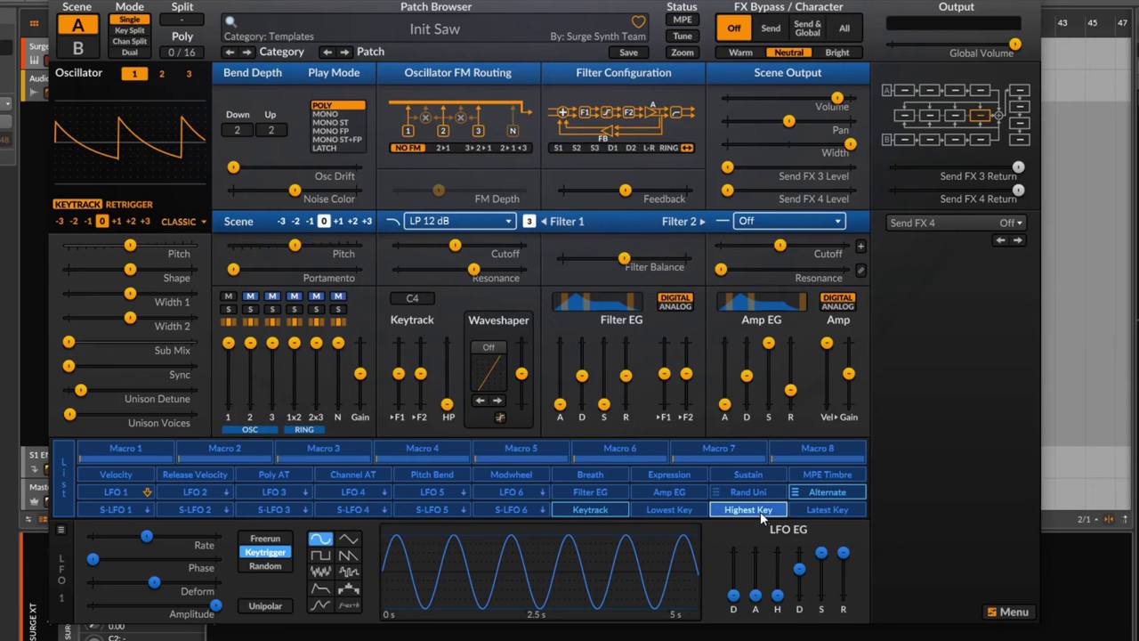
click(761, 513)
drag(455, 246, 524, 249)
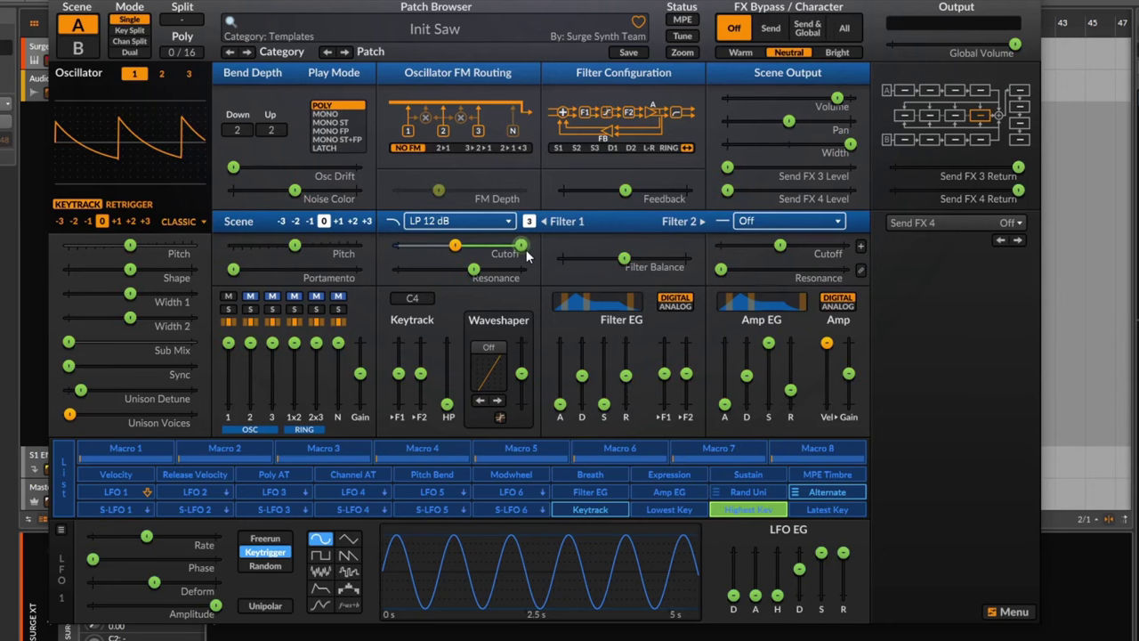
mouse_move(525, 255)
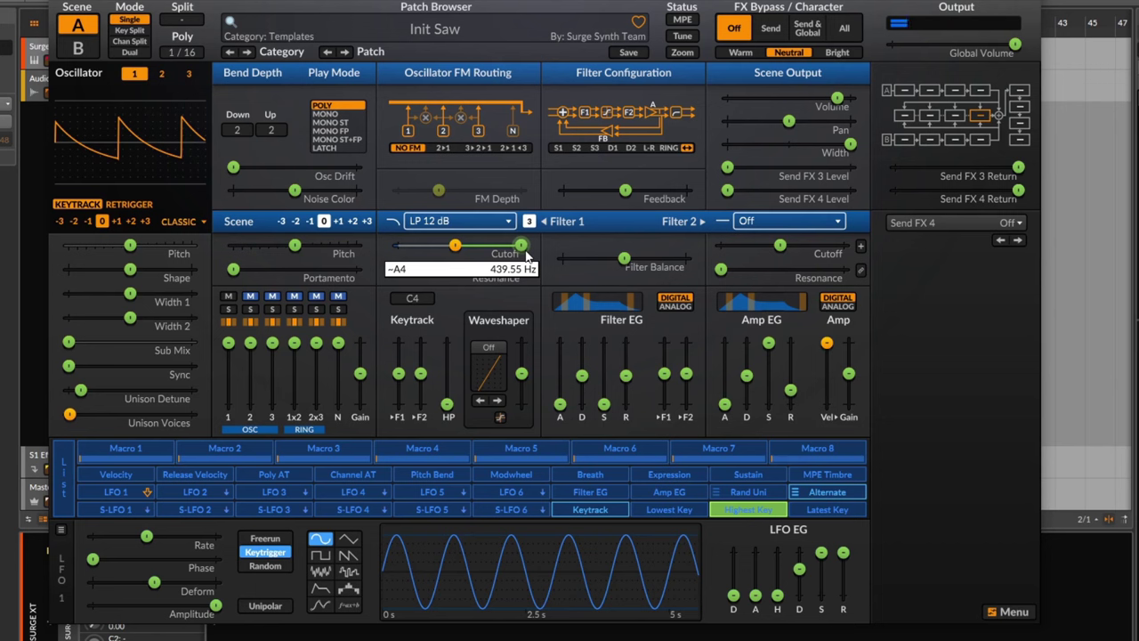
drag(525, 255, 459, 247)
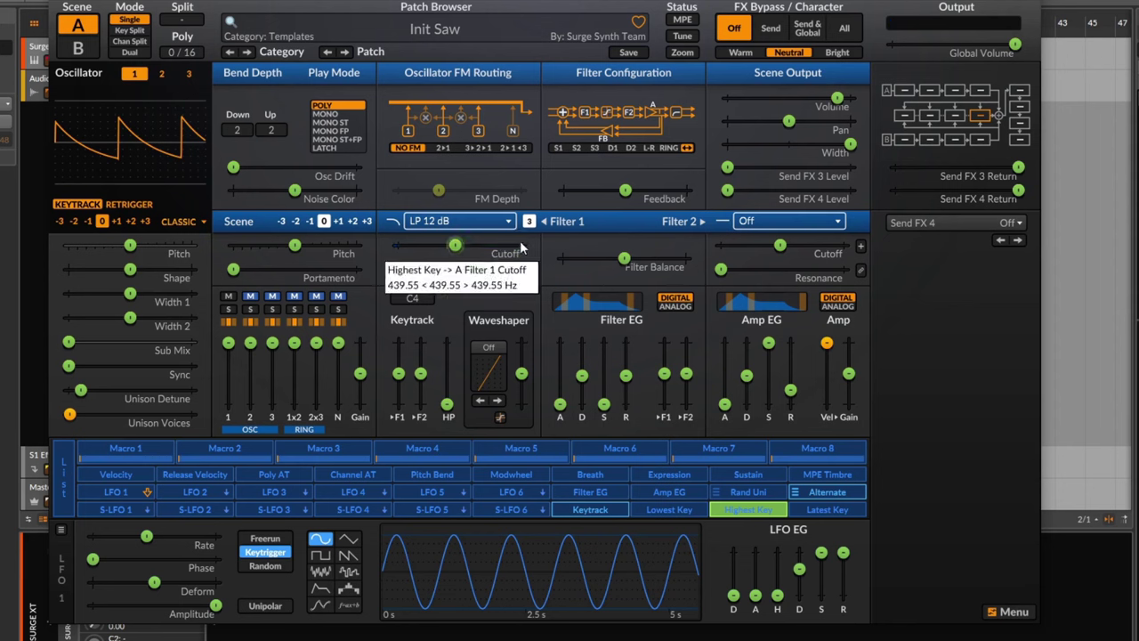
- Assign the Latest Key modulator to raise Filter 1's Cutoff by nearly the maximum amount, and leave assignment mode
click(846, 513)
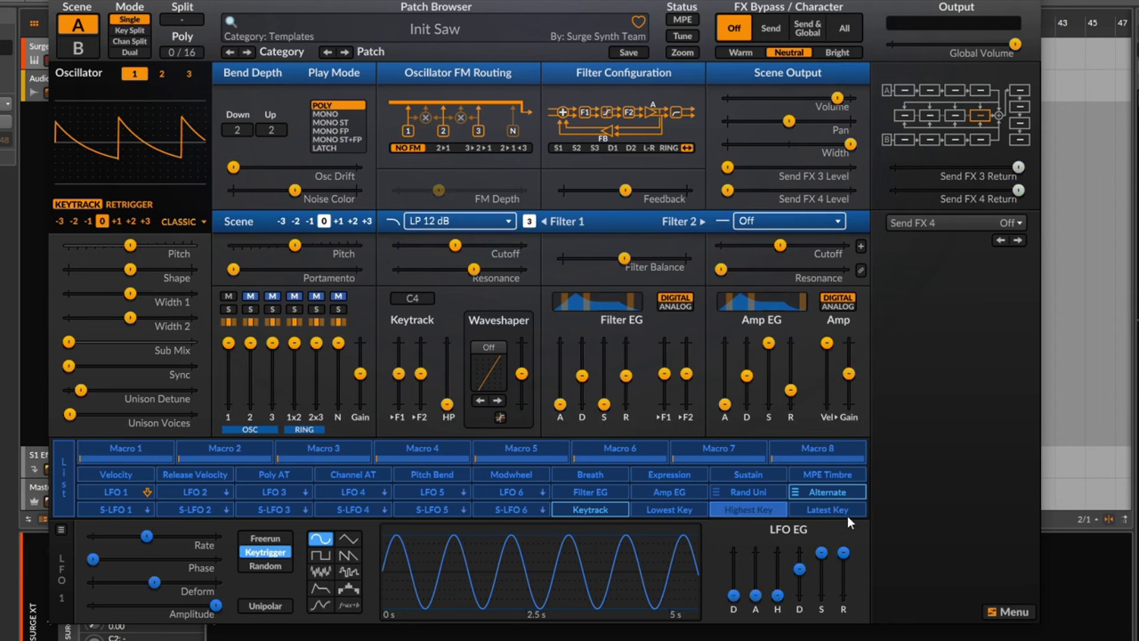
click(837, 512)
drag(455, 246, 517, 245)
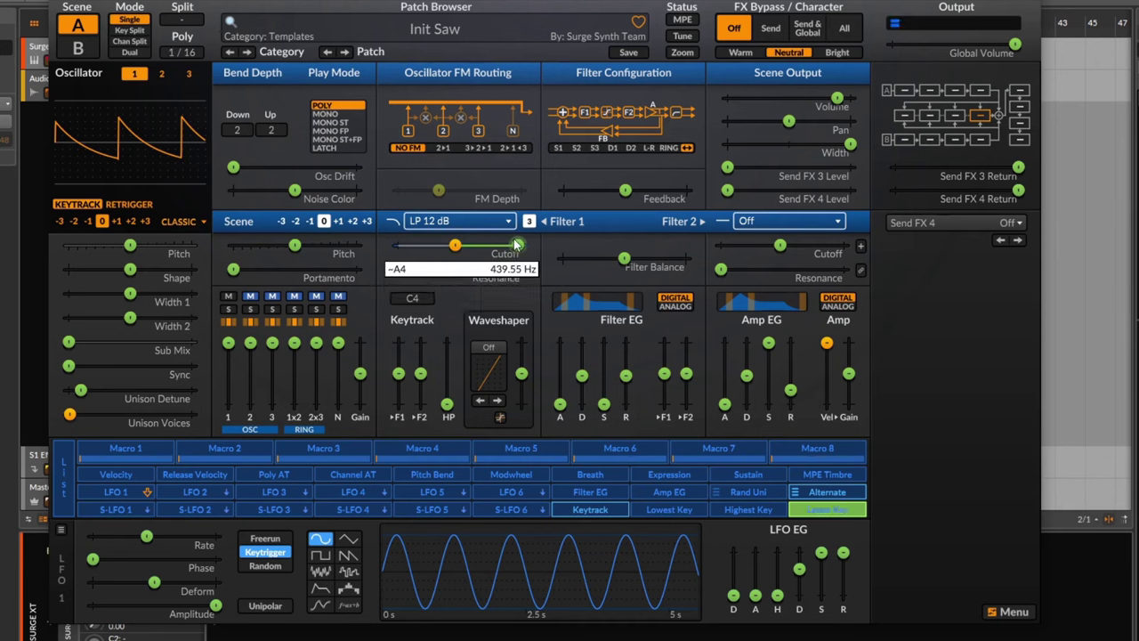
click(836, 509)
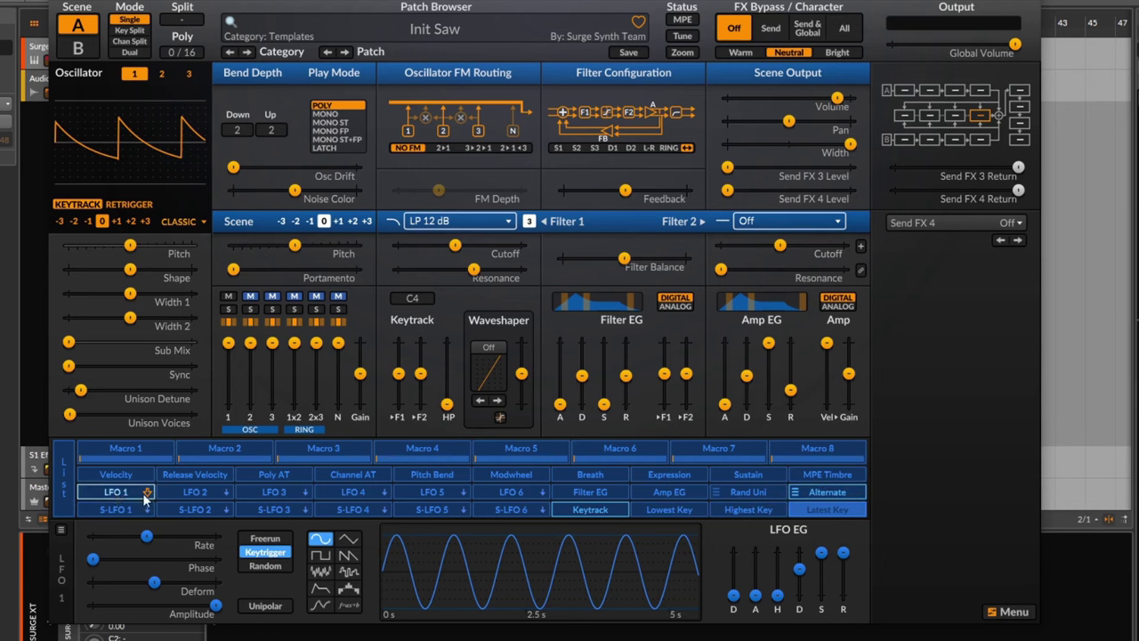
- Switch LFO 1's shape through Step Sequencer, Formula and MSEG, and return it to Sine
click(113, 491)
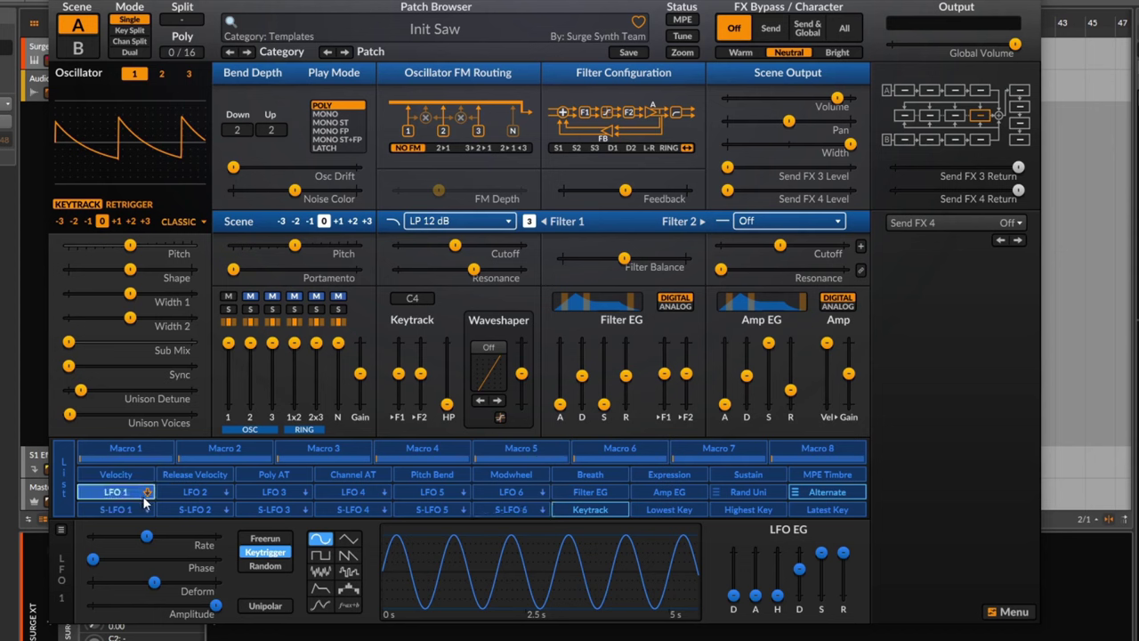
click(102, 494)
click(102, 494)
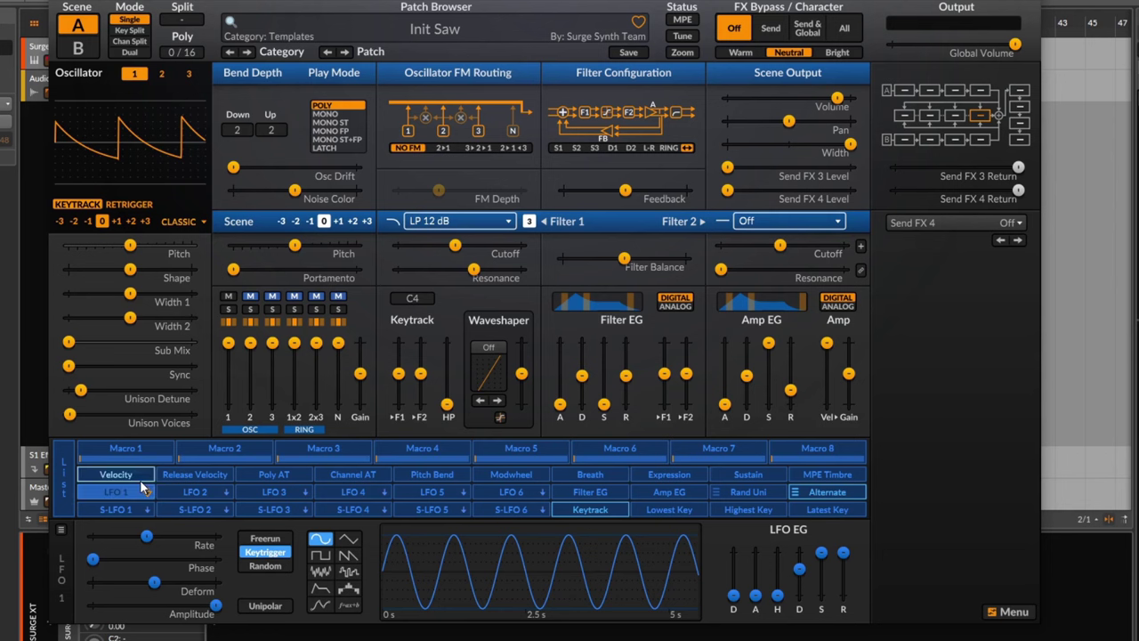
click(129, 495)
click(273, 554)
click(349, 589)
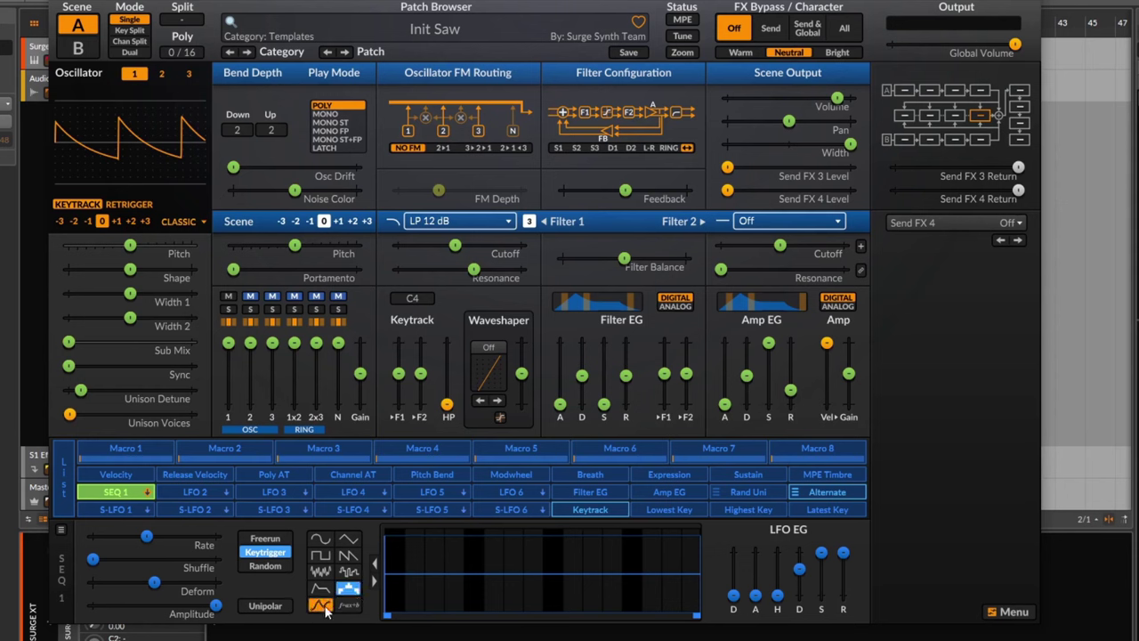
click(349, 606)
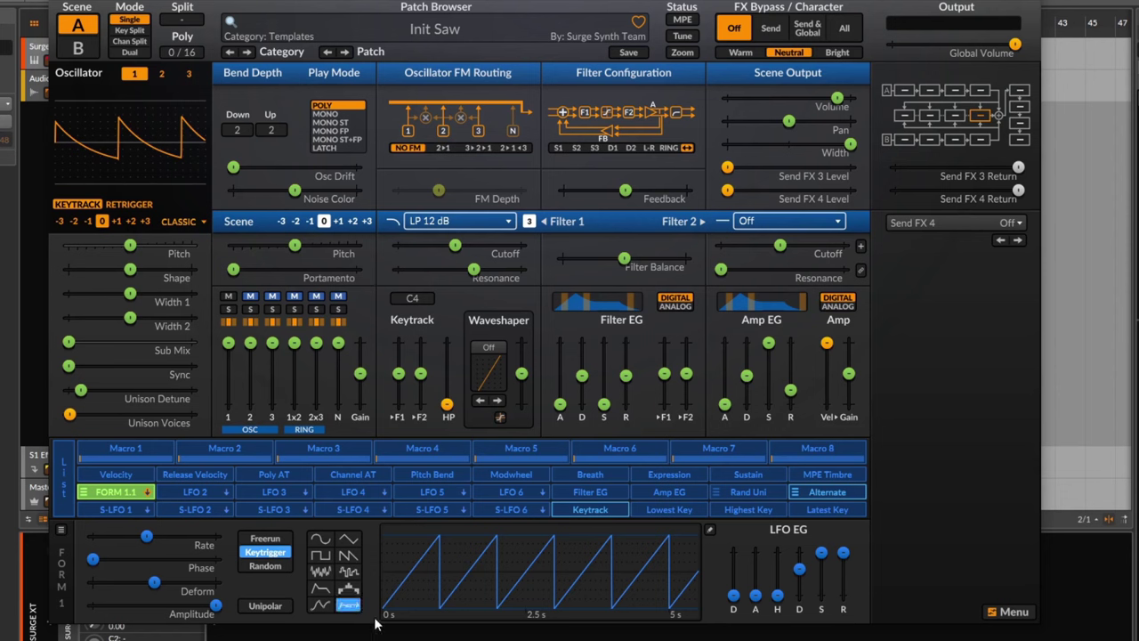
click(320, 606)
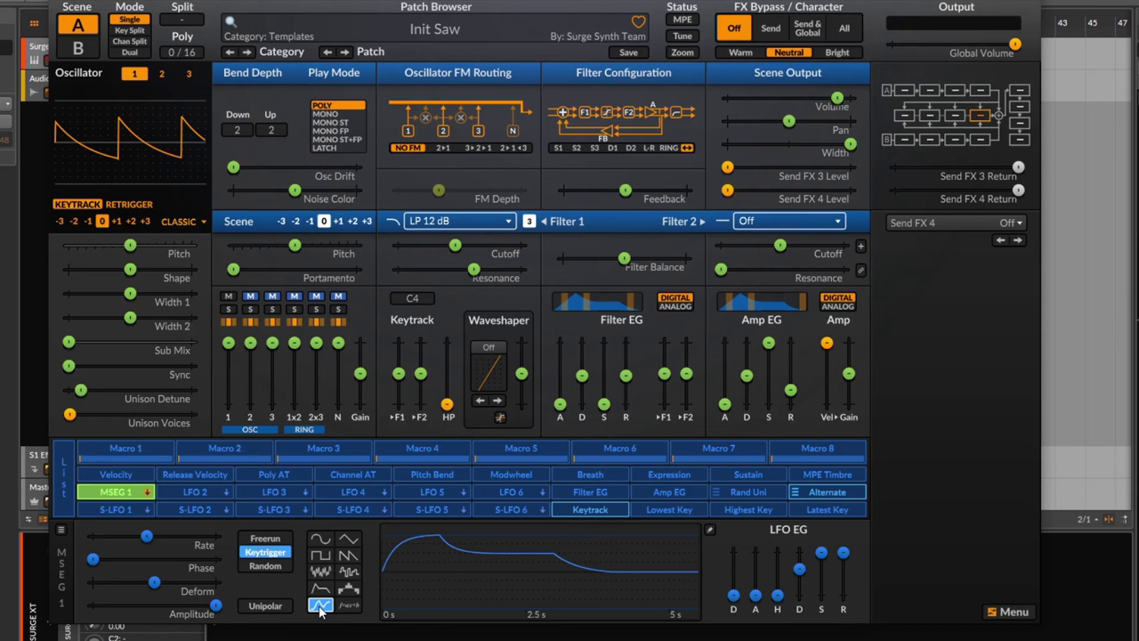
click(321, 539)
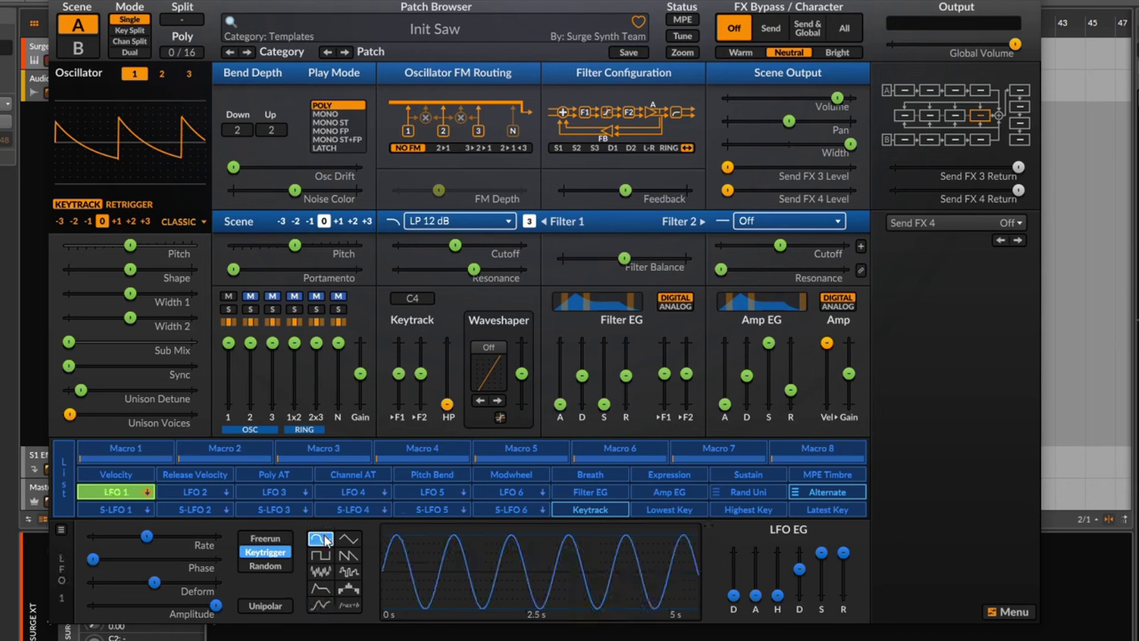
- Set LFO 2's shape to the Step Sequencer
click(198, 492)
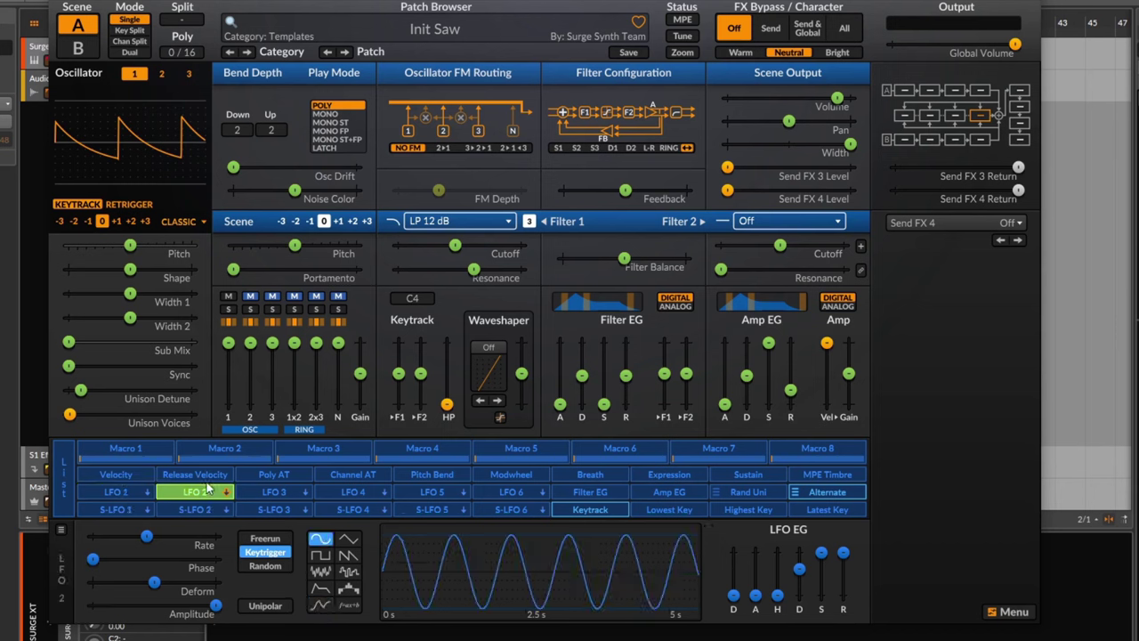
click(123, 495)
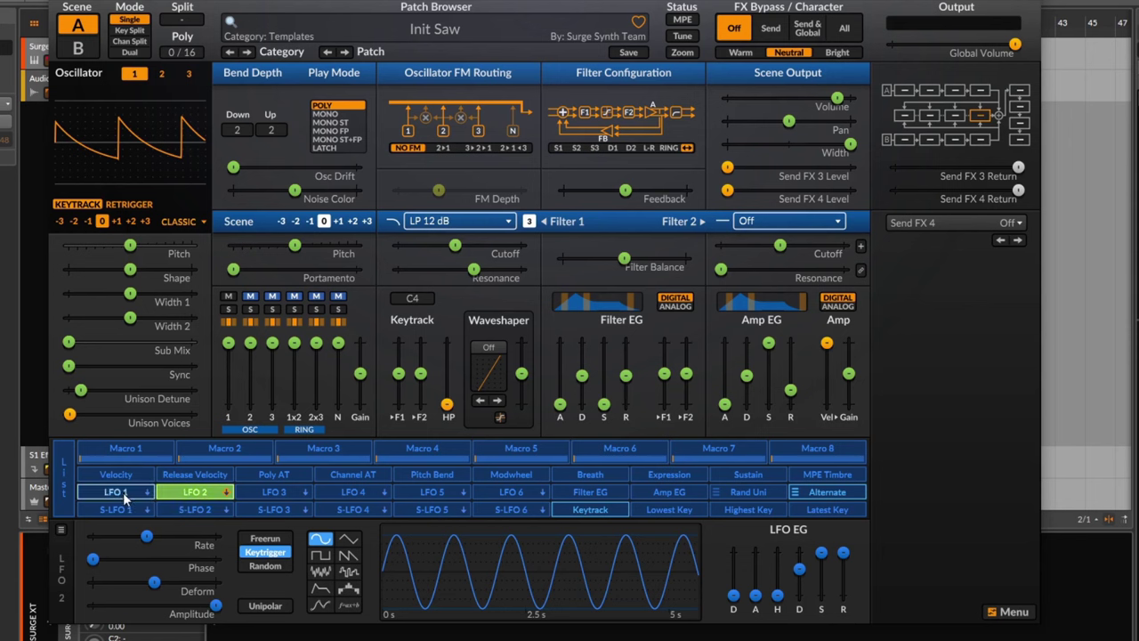
click(197, 492)
click(348, 587)
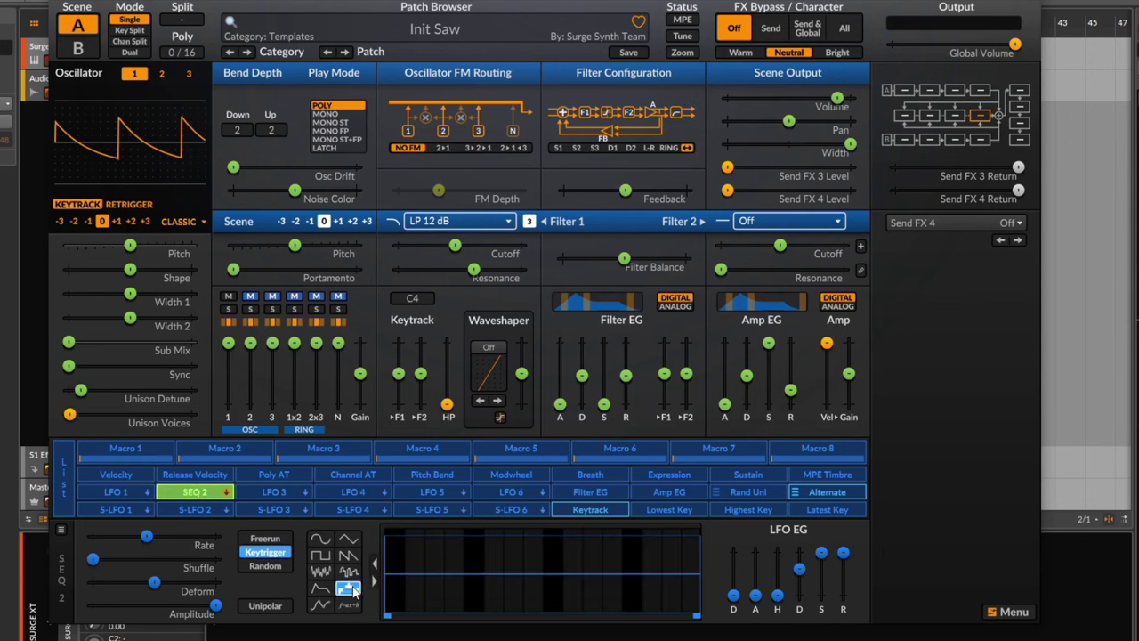
- Set the shapes of both LFO 3 and LFO 4 to Envelope
click(274, 492)
click(320, 588)
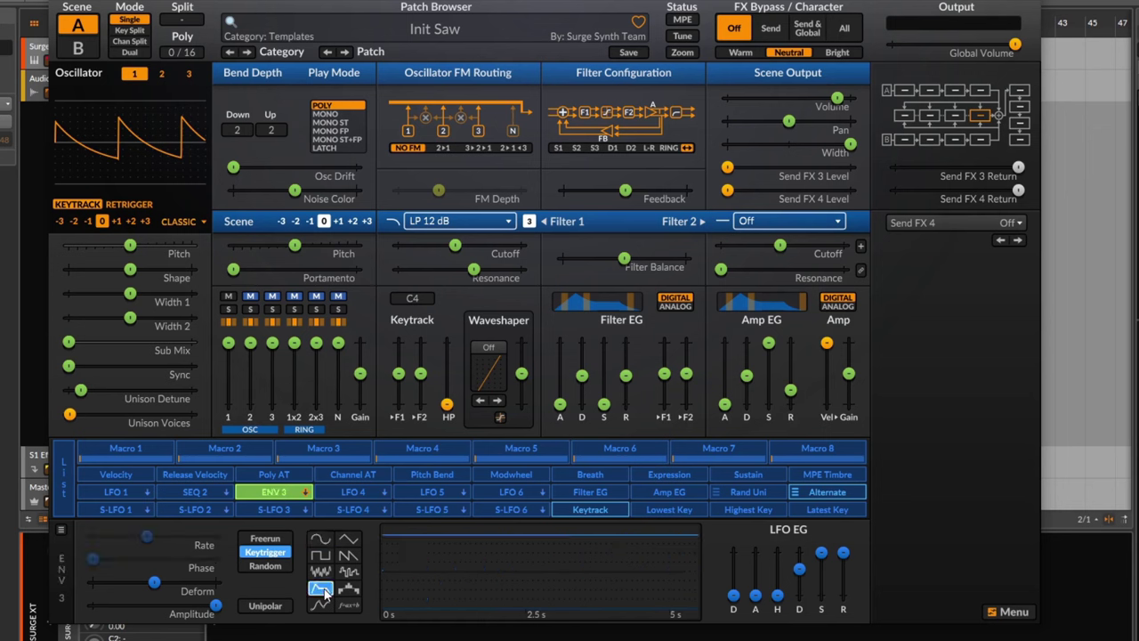
click(356, 492)
click(331, 591)
- Set LFO 5's shape to MSEG and LFO 6's shape to Formula
click(433, 498)
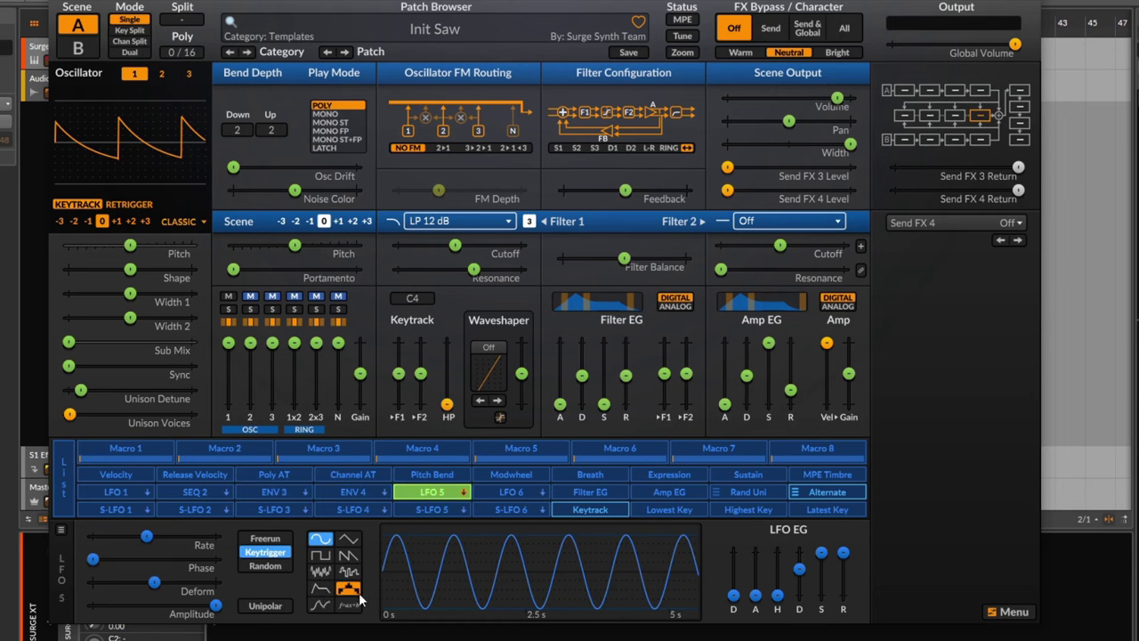
click(323, 608)
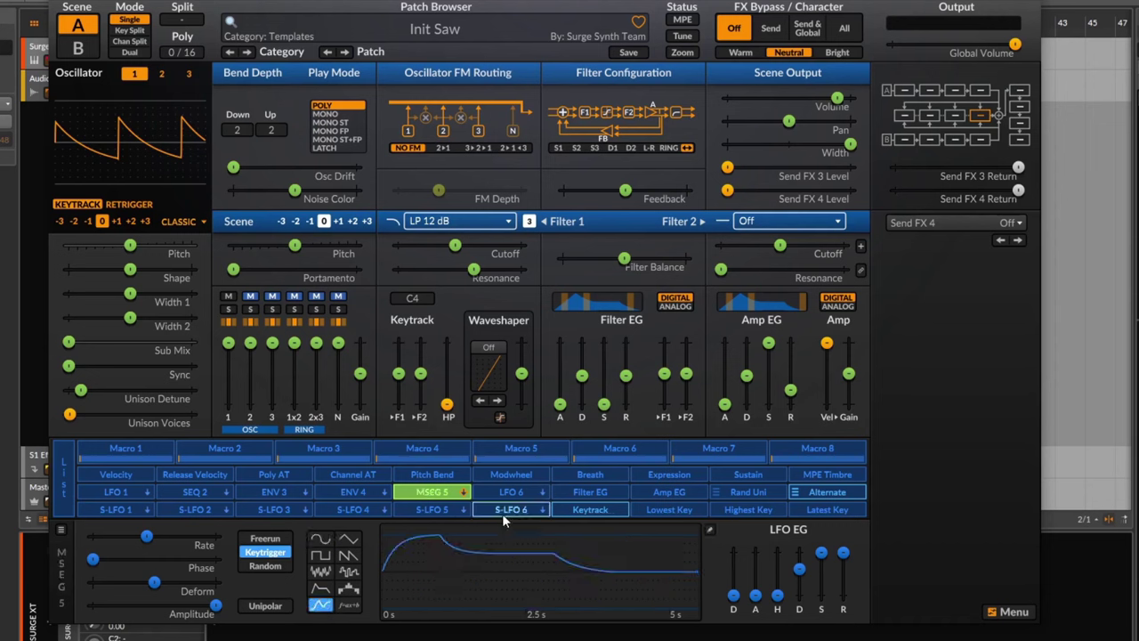
click(520, 494)
click(348, 605)
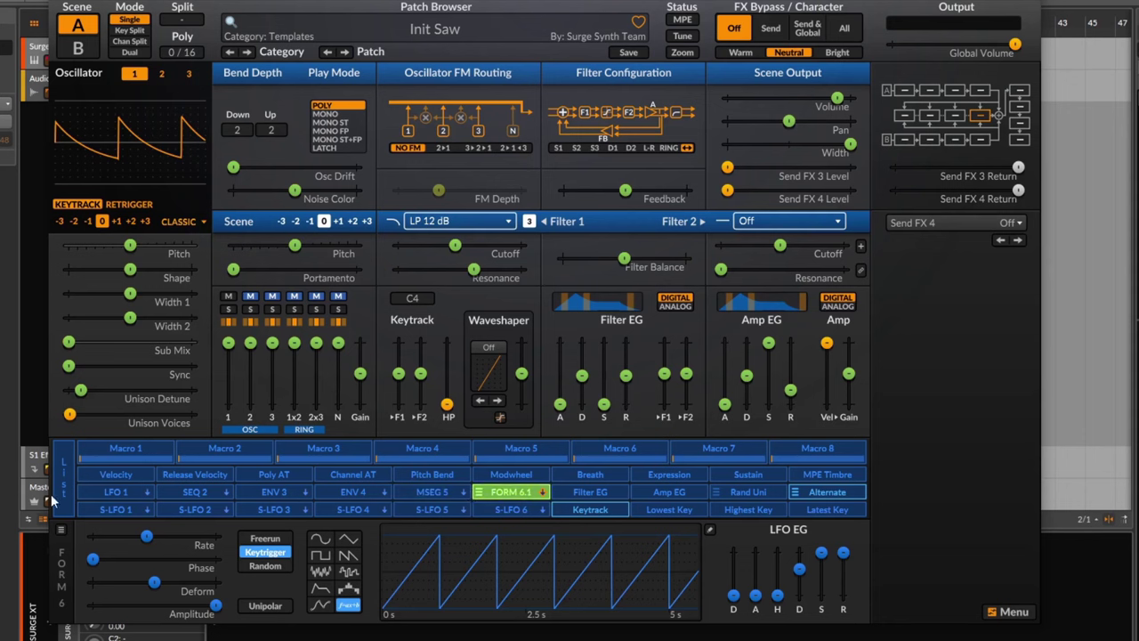
- Go through Scene LFO 1 and Scene LFO 2, and set Scene LFO 3's shape to the Step Sequencer
click(122, 513)
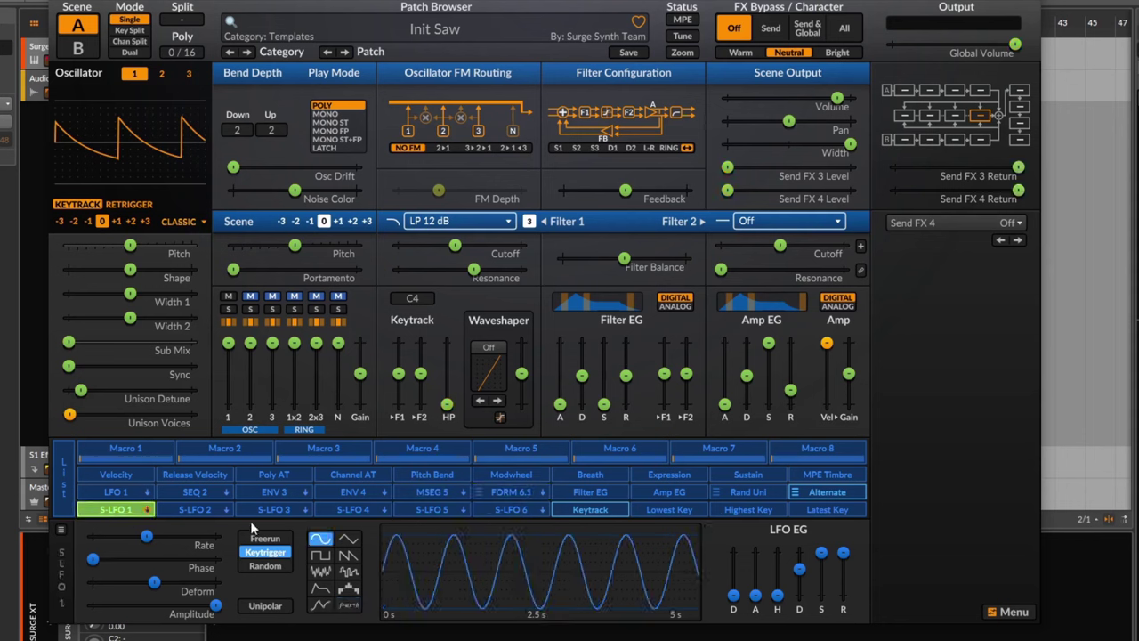
click(220, 515)
click(273, 510)
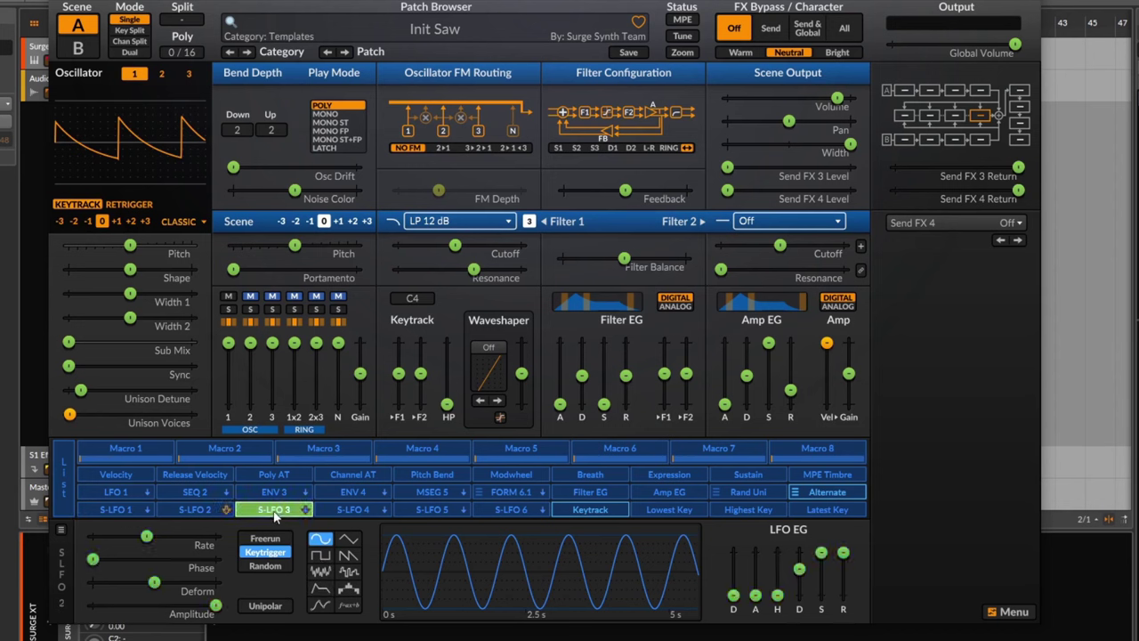
click(348, 588)
- Switch LFO 1's Unipolar mode on and back off
click(116, 491)
click(285, 610)
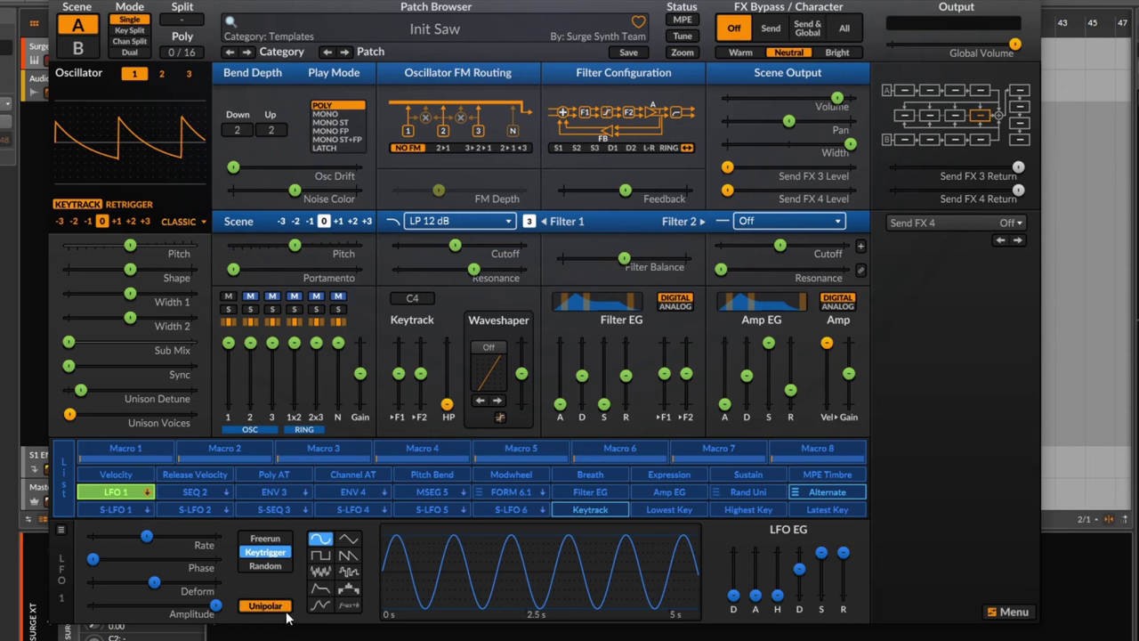
click(285, 611)
- Compare the modulator options of Scene LFO 1 with those of Voice LFO 1
click(127, 495)
click(112, 513)
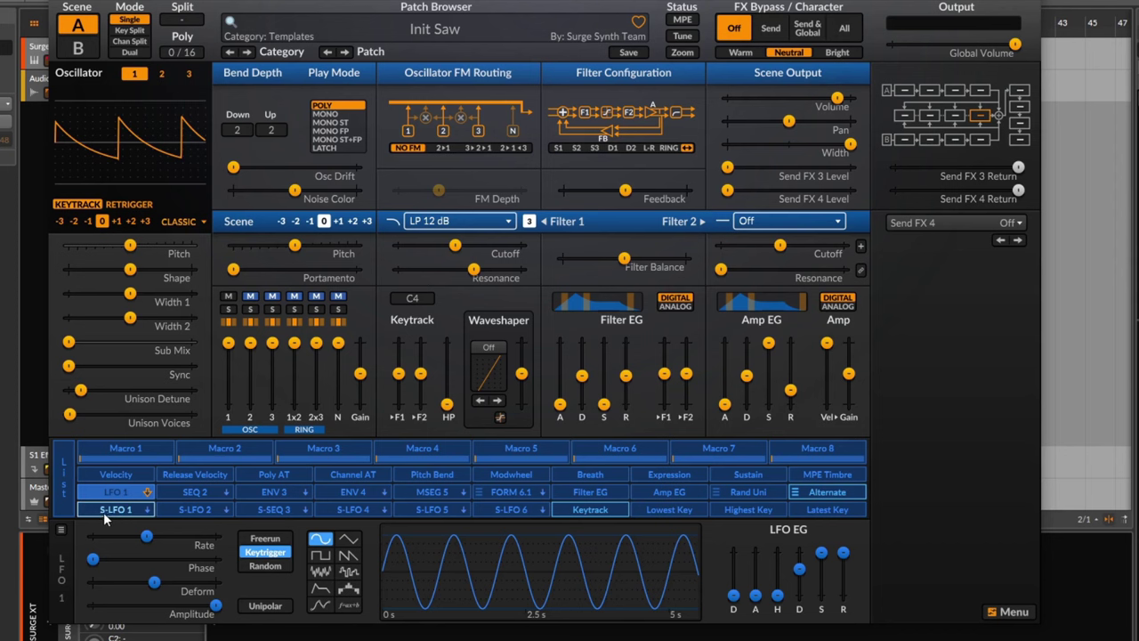
right_click(118, 511)
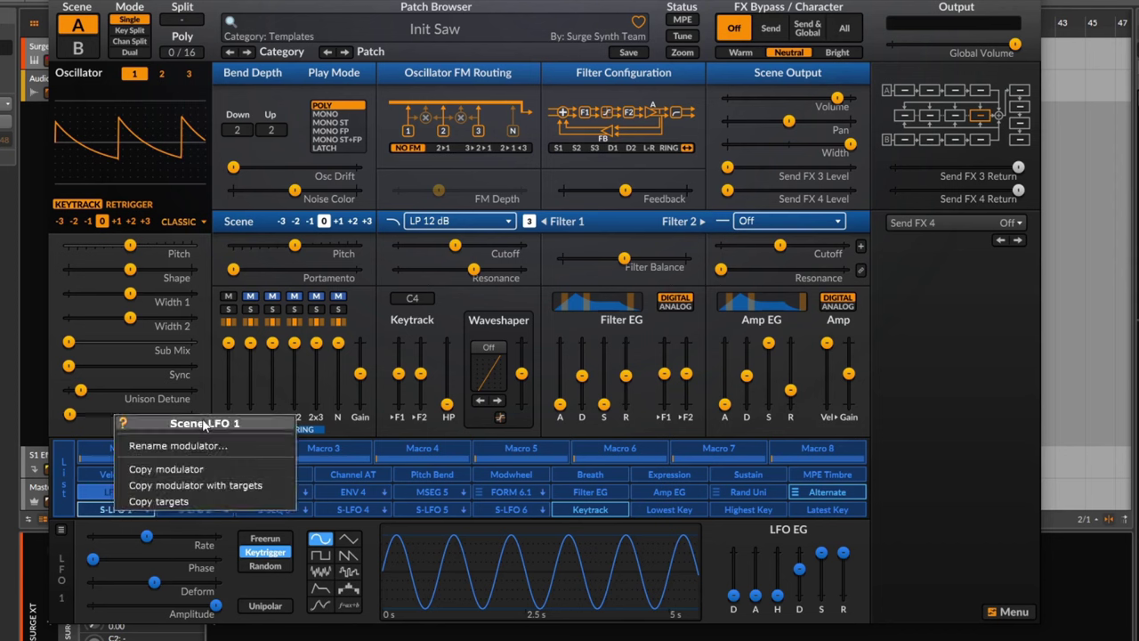
click(94, 495)
right_click(95, 495)
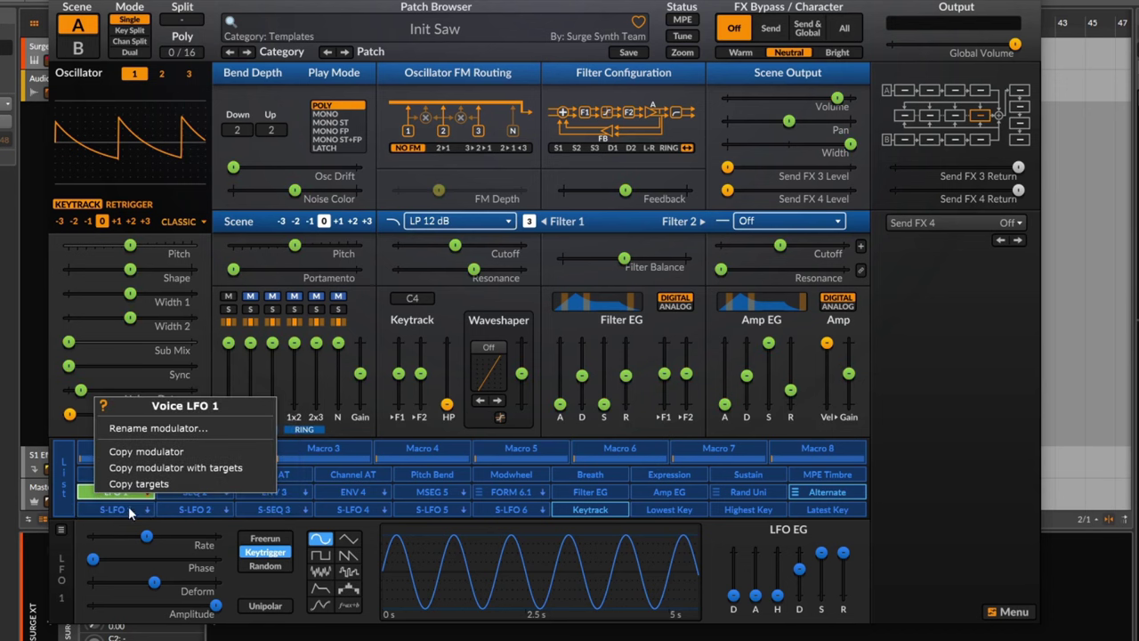
click(134, 512)
- Assign LFO 1 to modulate Filter 1's Cutoff by a moderate amount, and clear that modulation
click(113, 495)
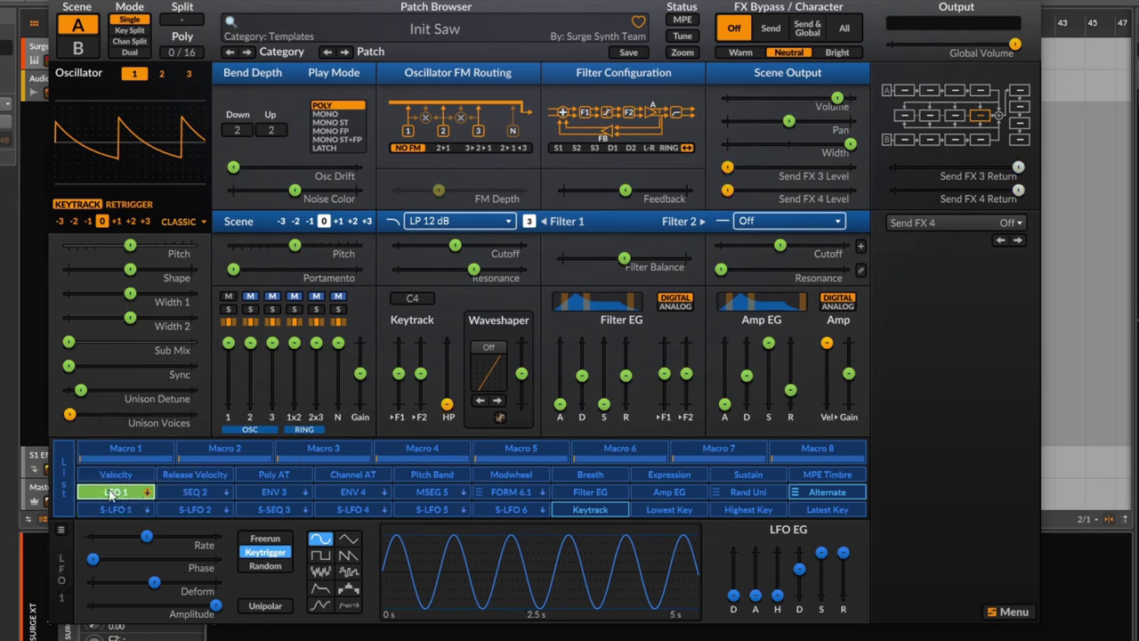
click(114, 495)
click(116, 496)
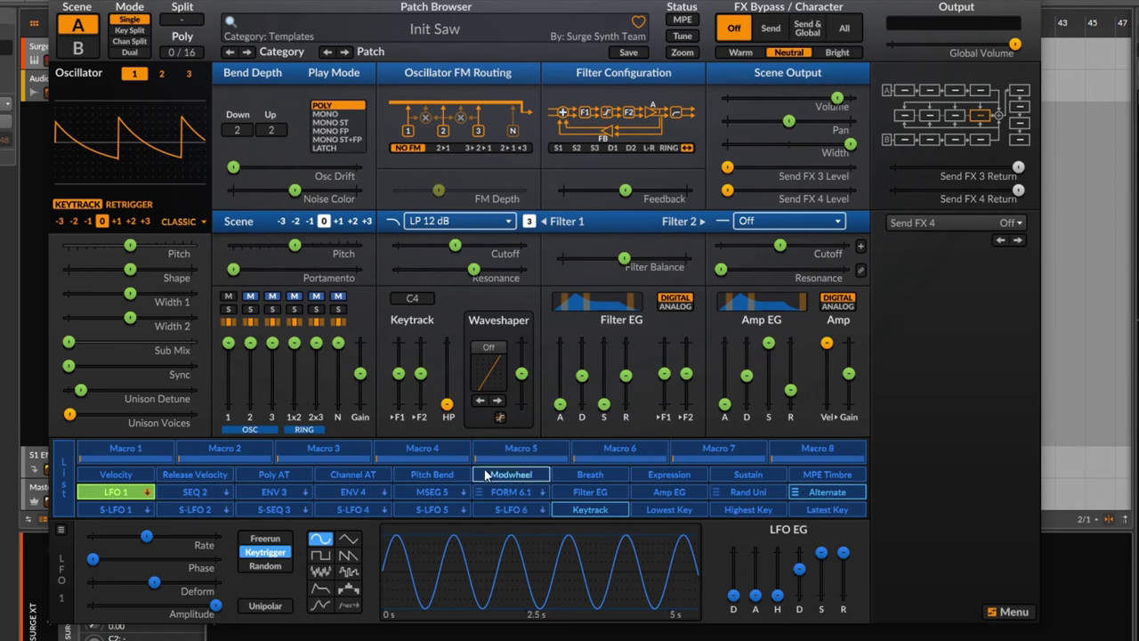
drag(455, 244, 477, 244)
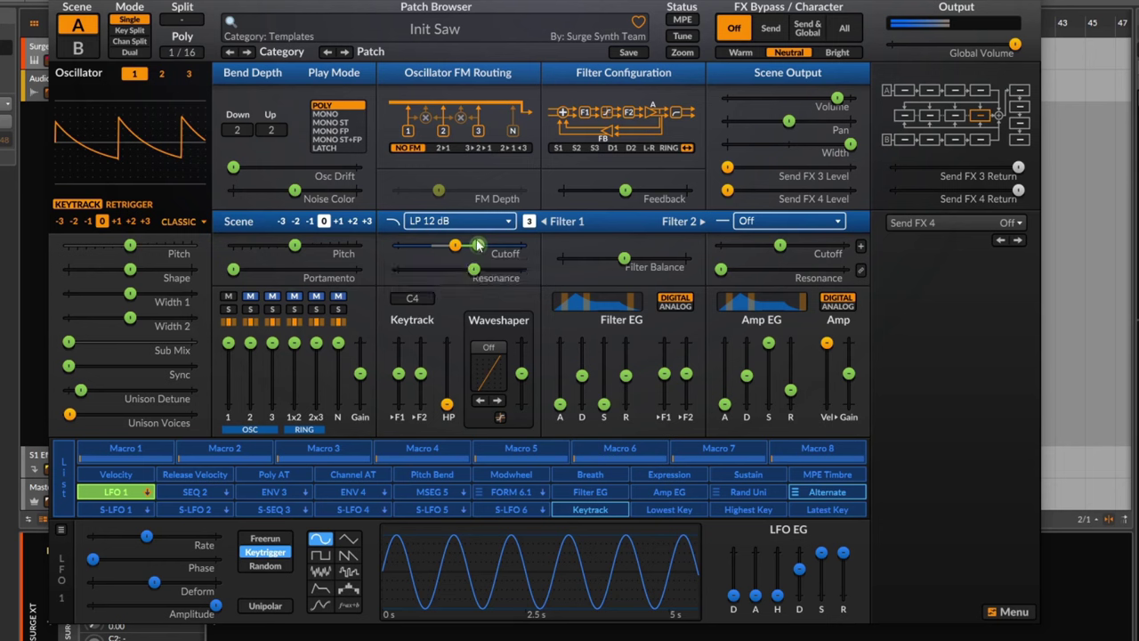
mouse_move(561, 375)
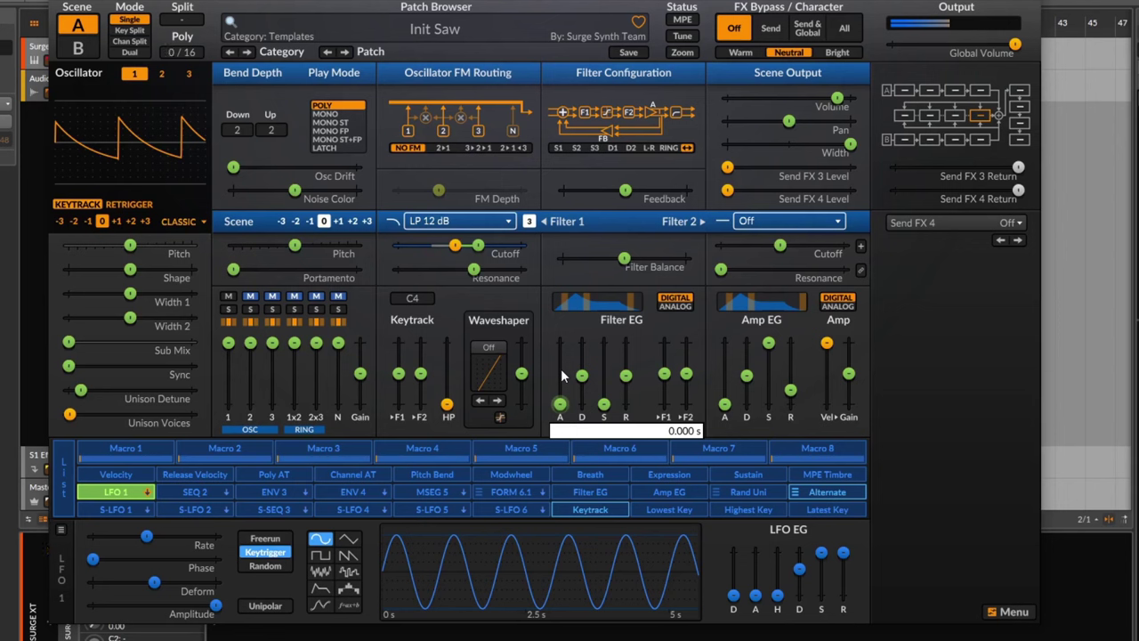
click(115, 495)
mouse_move(484, 250)
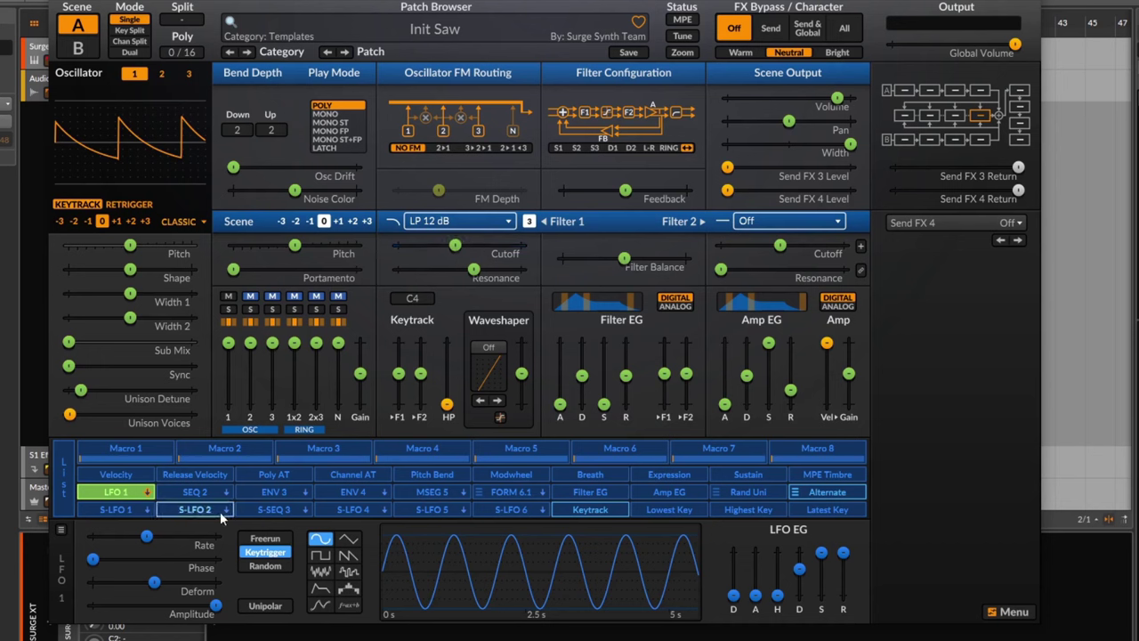
- Assign Scene LFO 1 to modulate Filter 1's Cutoff by a moderate amount
click(114, 511)
click(112, 511)
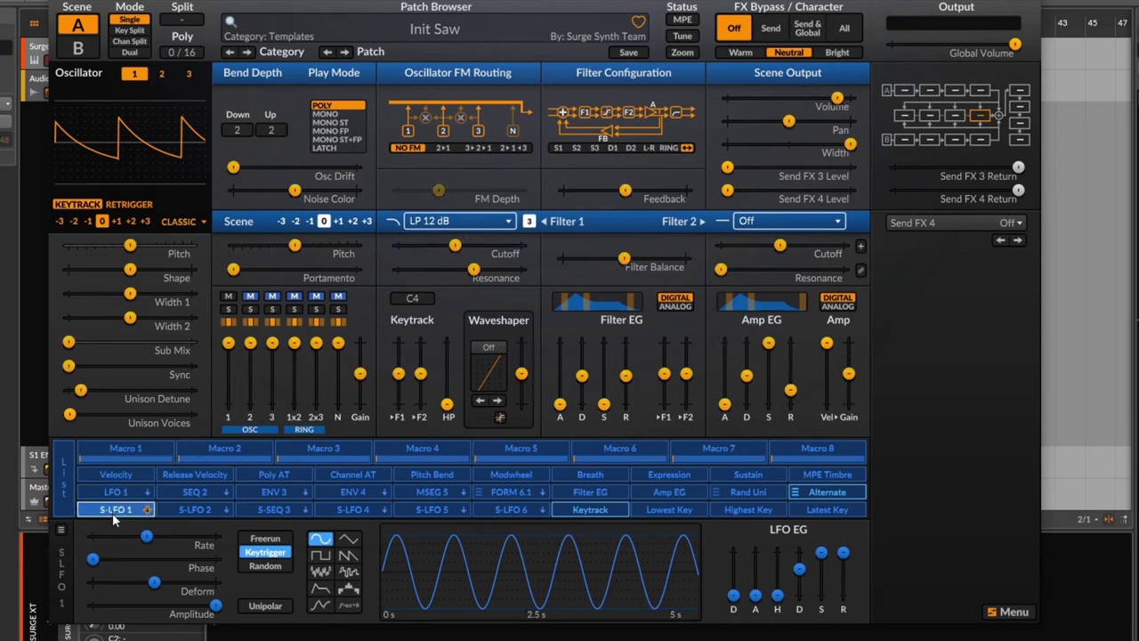
click(115, 511)
drag(454, 250, 482, 245)
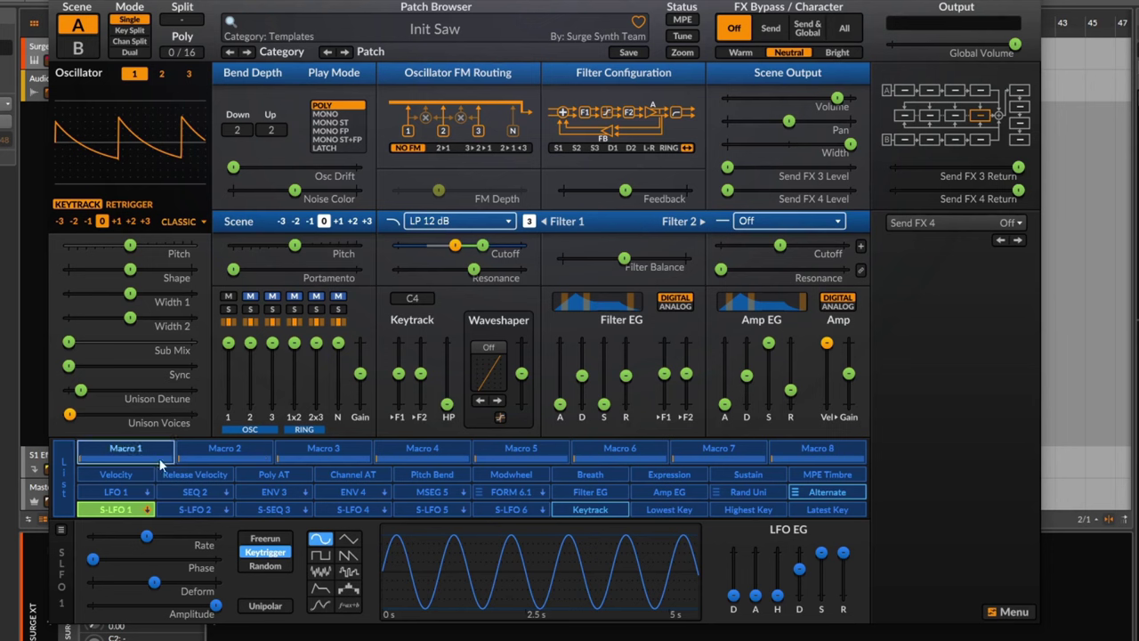
click(118, 504)
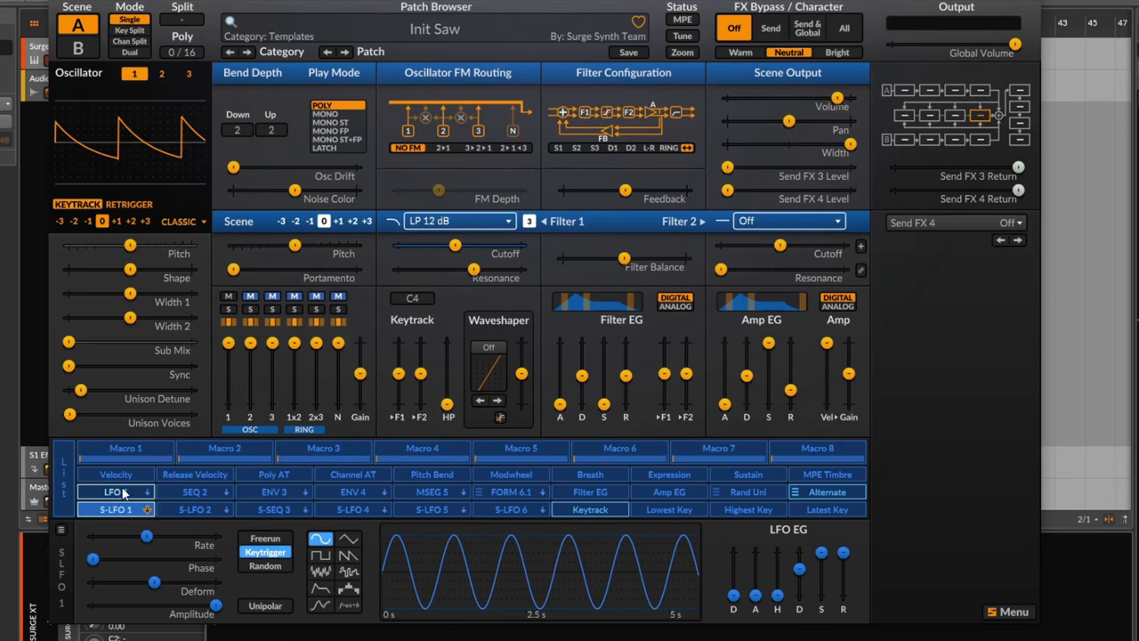
- Load the 10 Segments preset from the MSEG Looped Envelope presets into LFO 1
click(125, 496)
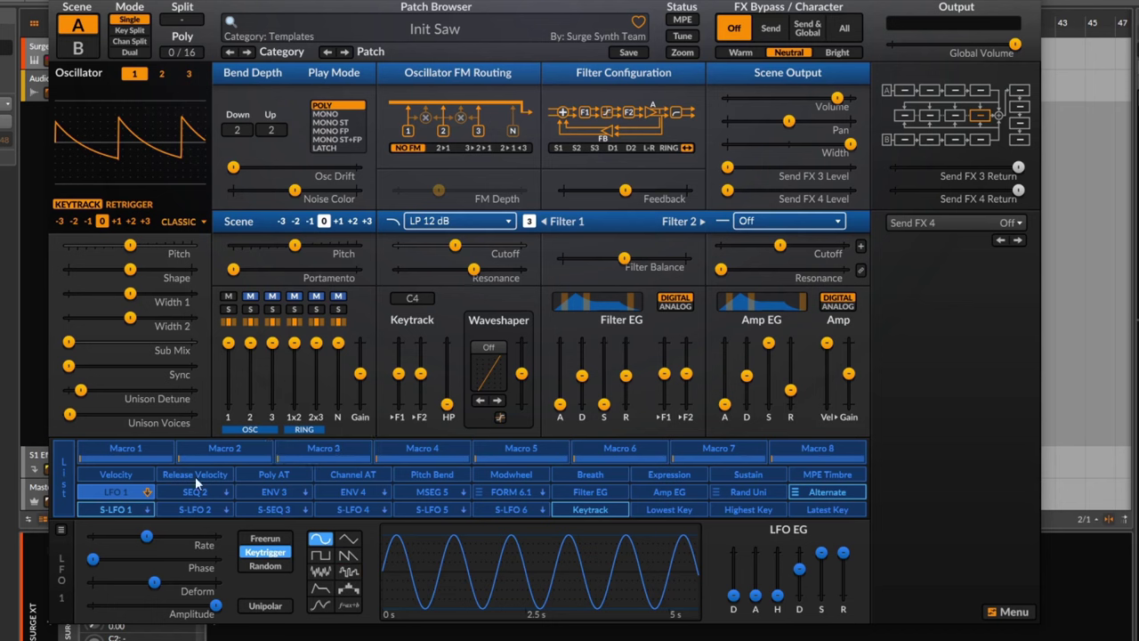
click(61, 532)
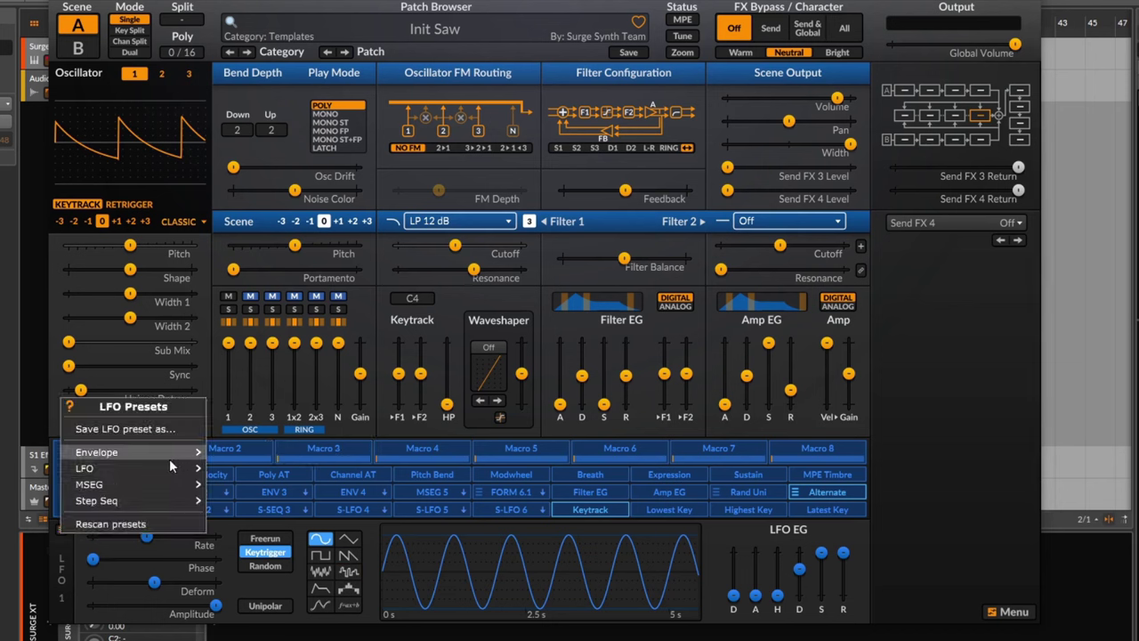
mouse_move(169, 456)
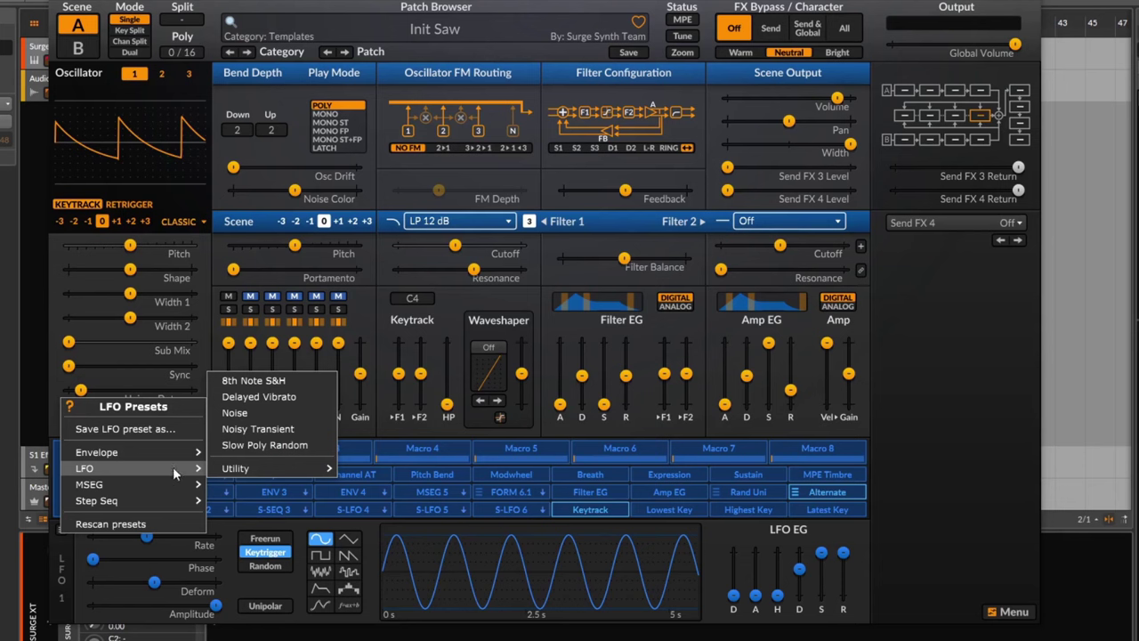
mouse_move(174, 483)
mouse_move(242, 469)
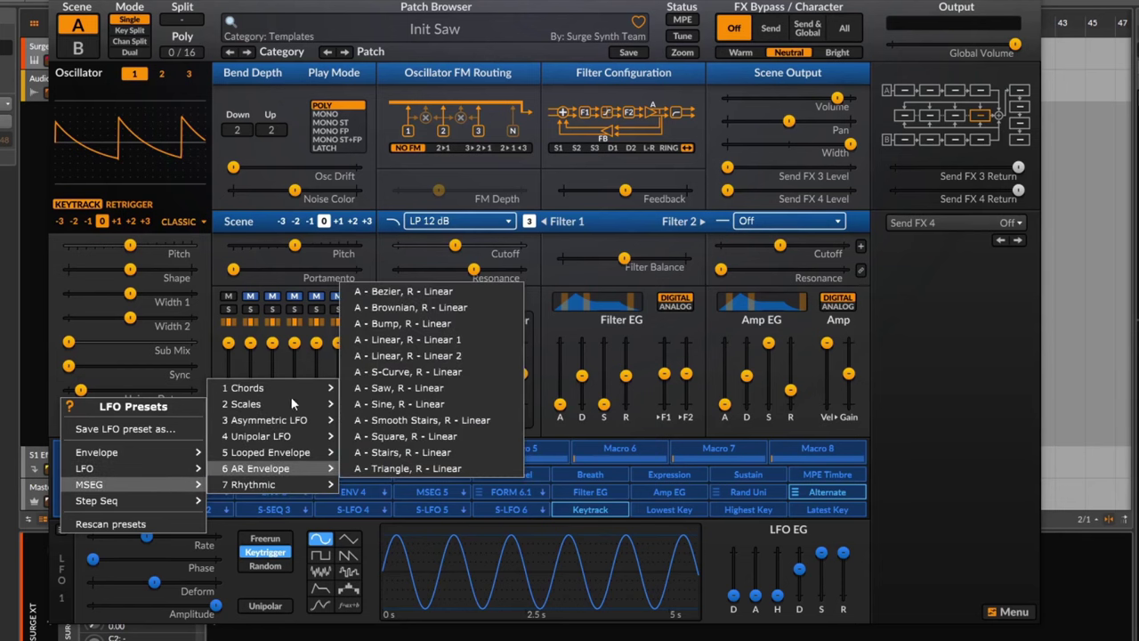
mouse_move(294, 452)
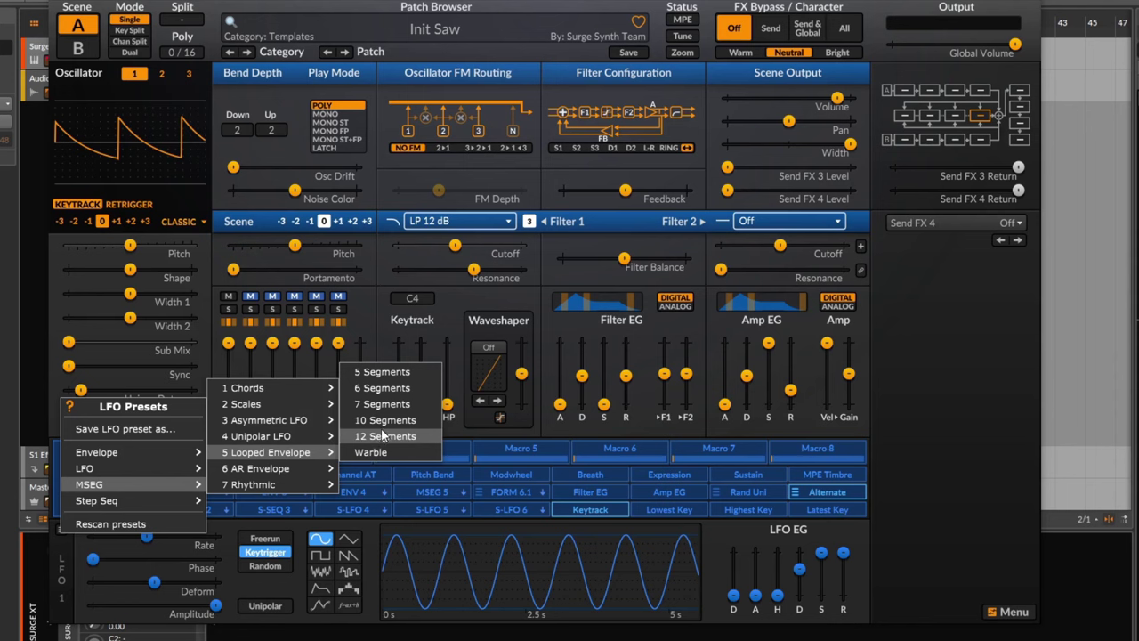
click(390, 420)
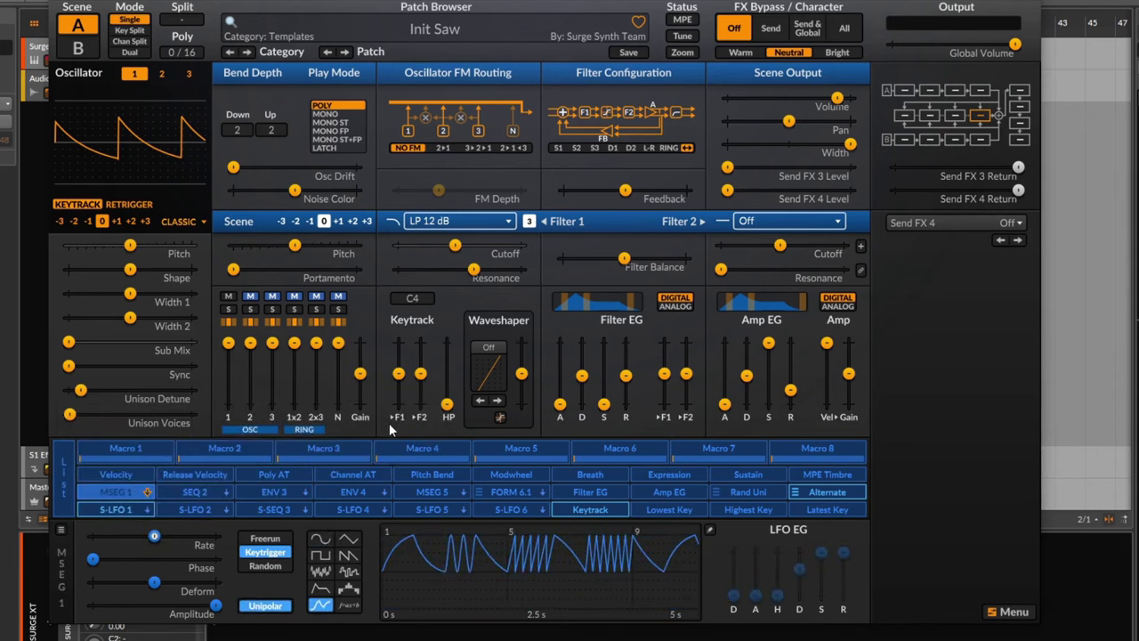
- Load the MSEG AR Envelope preset "A - Smooth Stairs, R - Linear" into LFO 1
click(60, 531)
mouse_move(165, 483)
mouse_move(305, 466)
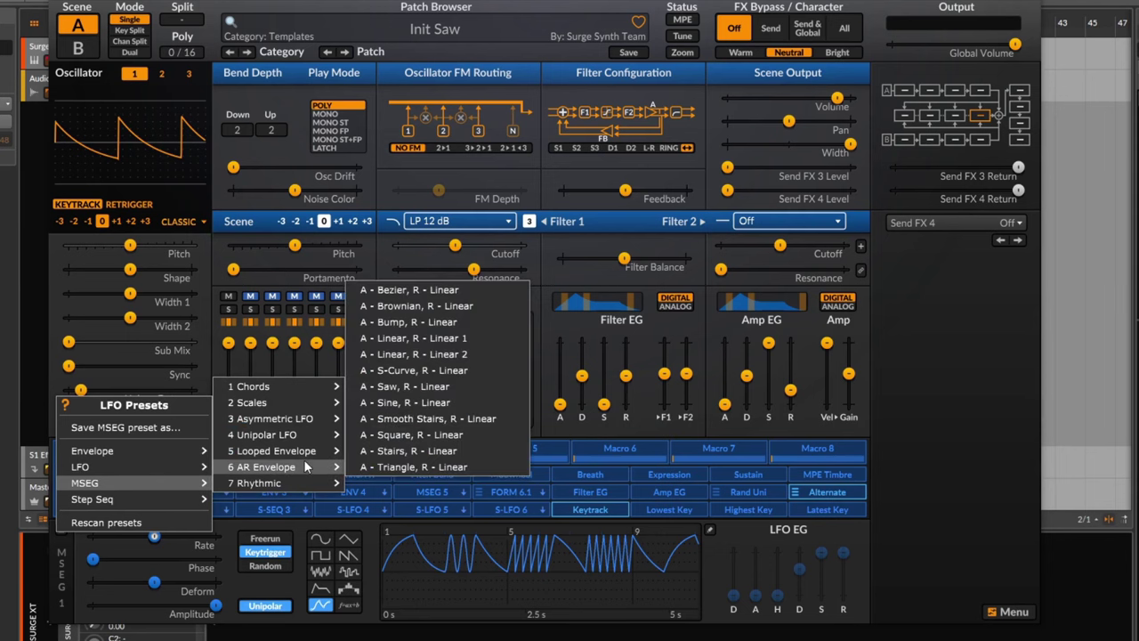
click(419, 421)
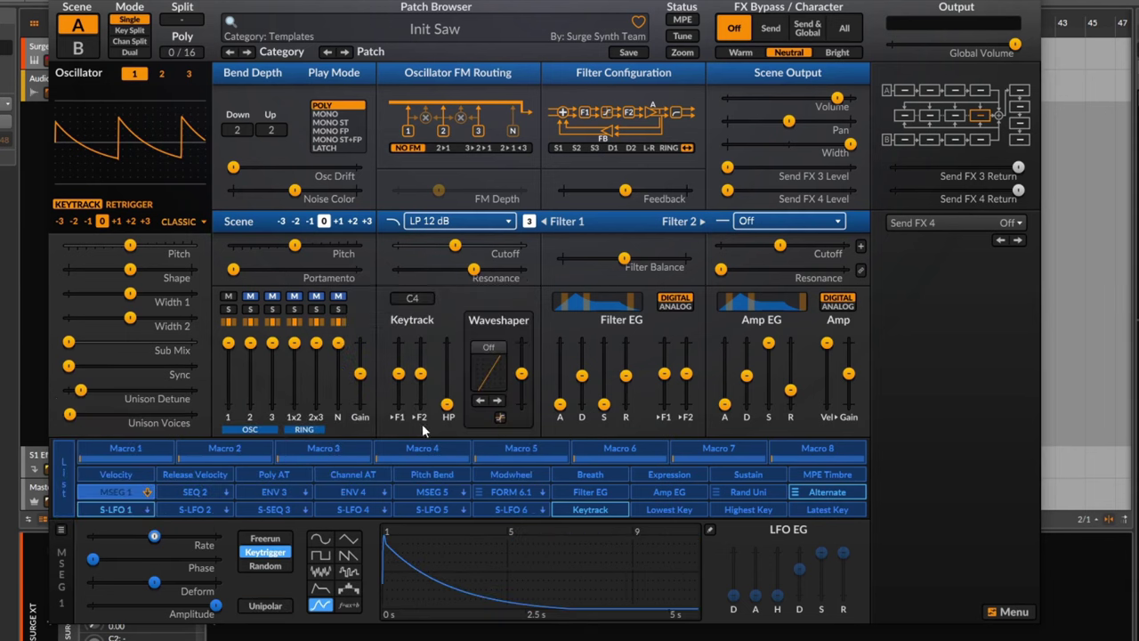
- Load a Rhythmic step sequencer preset into LFO 1
click(60, 530)
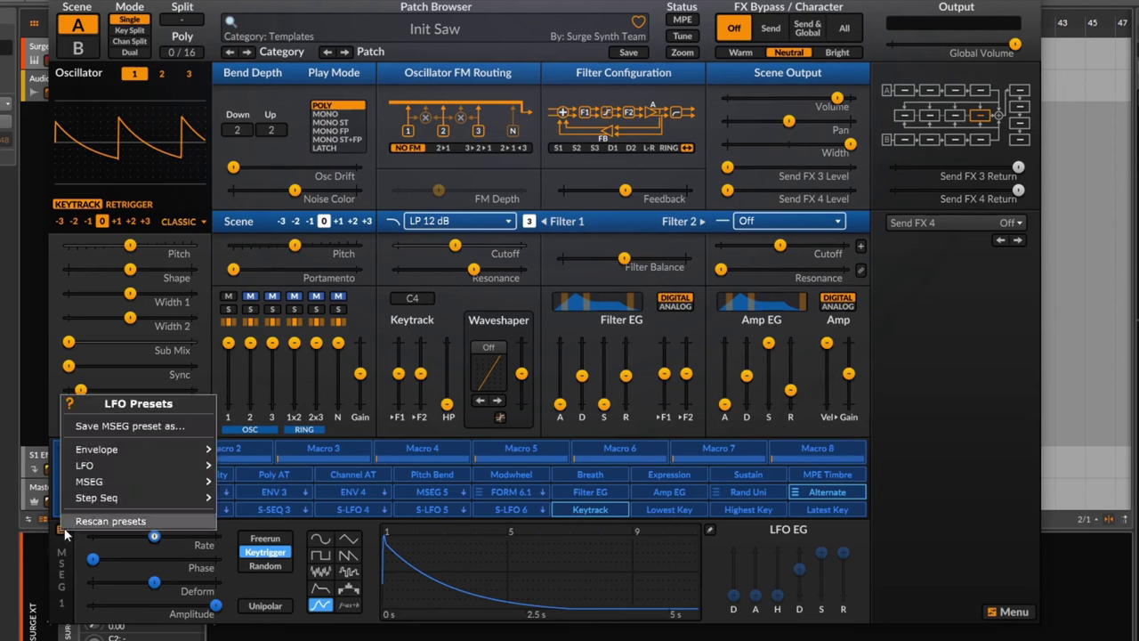
mouse_move(140, 498)
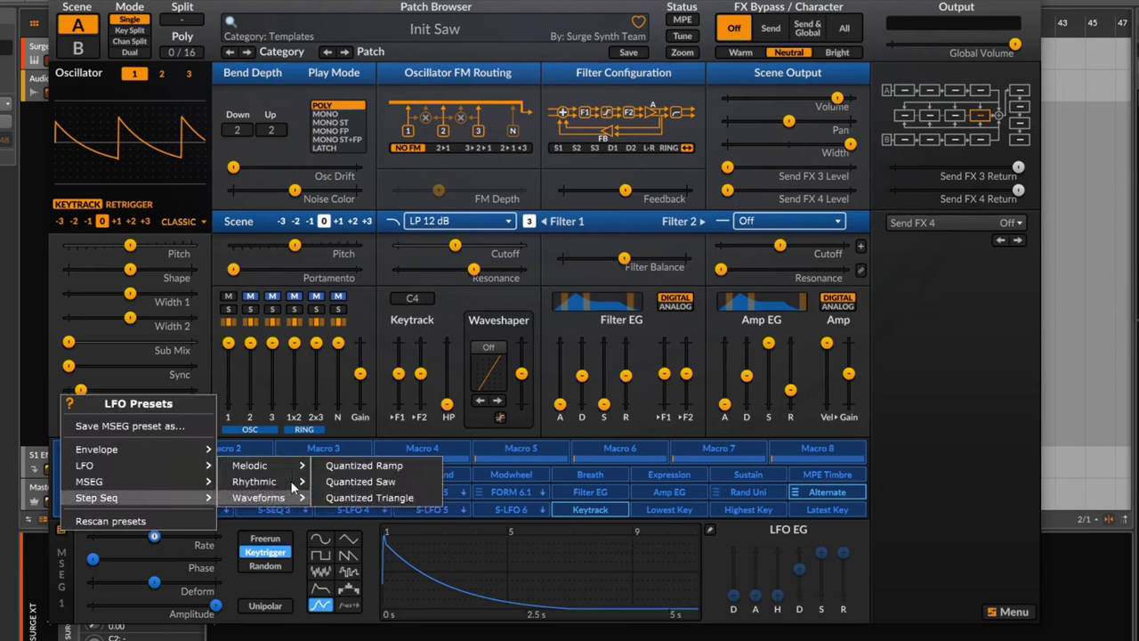
mouse_move(254, 482)
click(356, 444)
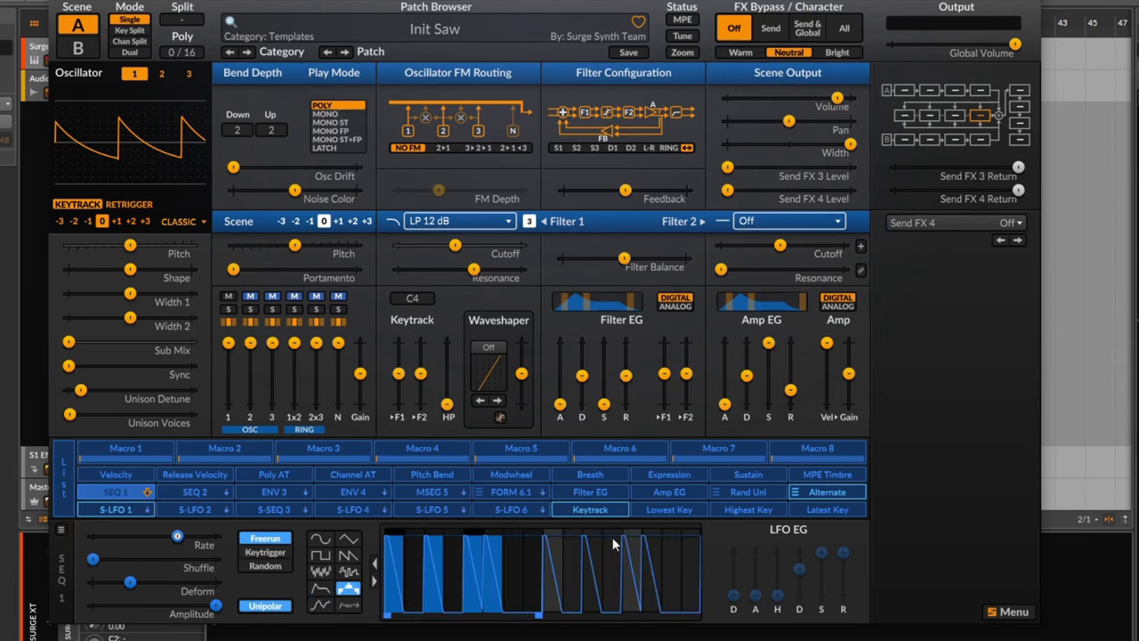
- Reshape LFO 1's step sequence with a five-step loop, redrawn step levels, a slightly slower Rate, and more Shuffle and Deform
click(58, 529)
click(299, 589)
drag(537, 612, 481, 612)
mouse_move(439, 575)
mouse_down()
mouse_move(587, 547)
mouse_move(542, 525)
mouse_up()
drag(177, 535, 166, 535)
drag(92, 558, 197, 582)
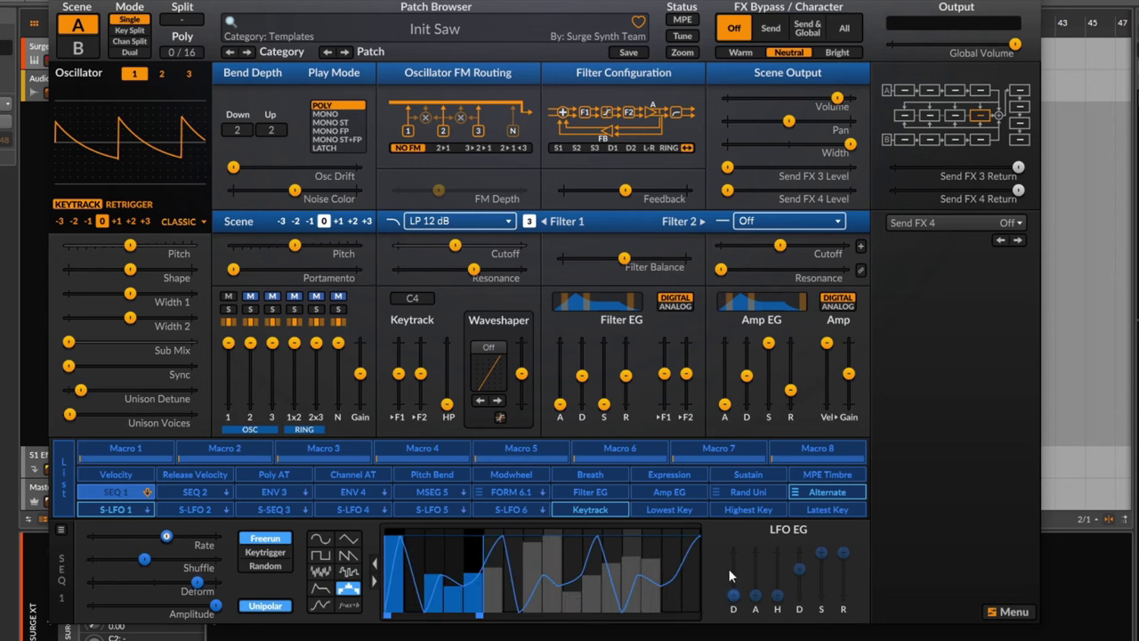
click(60, 529)
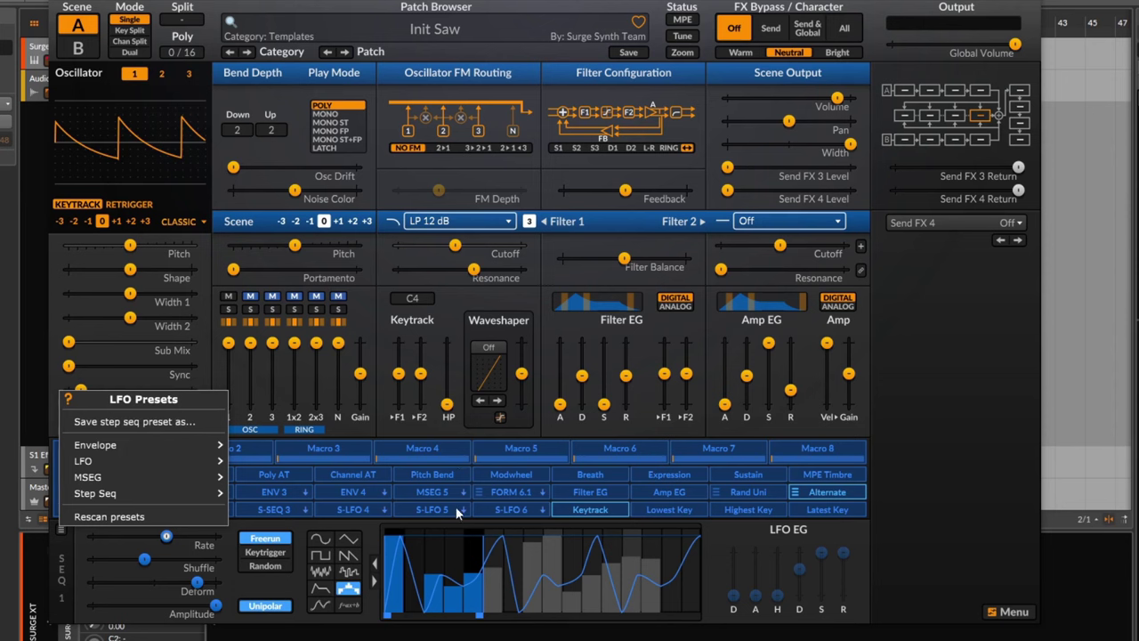
mouse_move(178, 461)
click(296, 602)
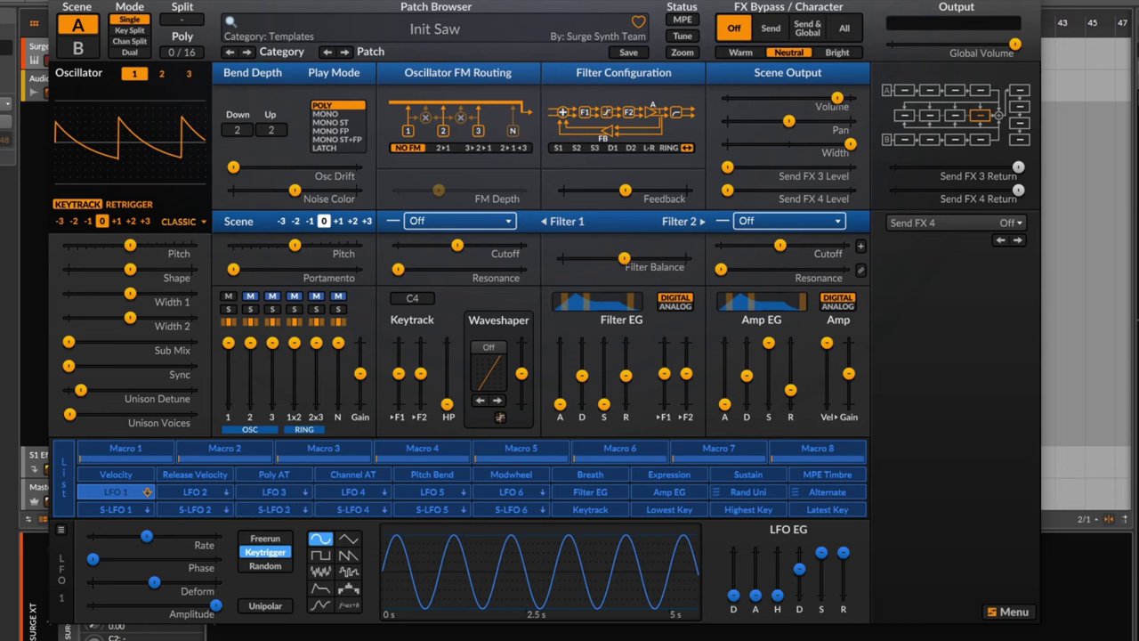
- Switch LFO 1's shape through Triangle, Square and Sawtooth to Noise, and raise its Rate
click(347, 539)
click(320, 554)
click(349, 555)
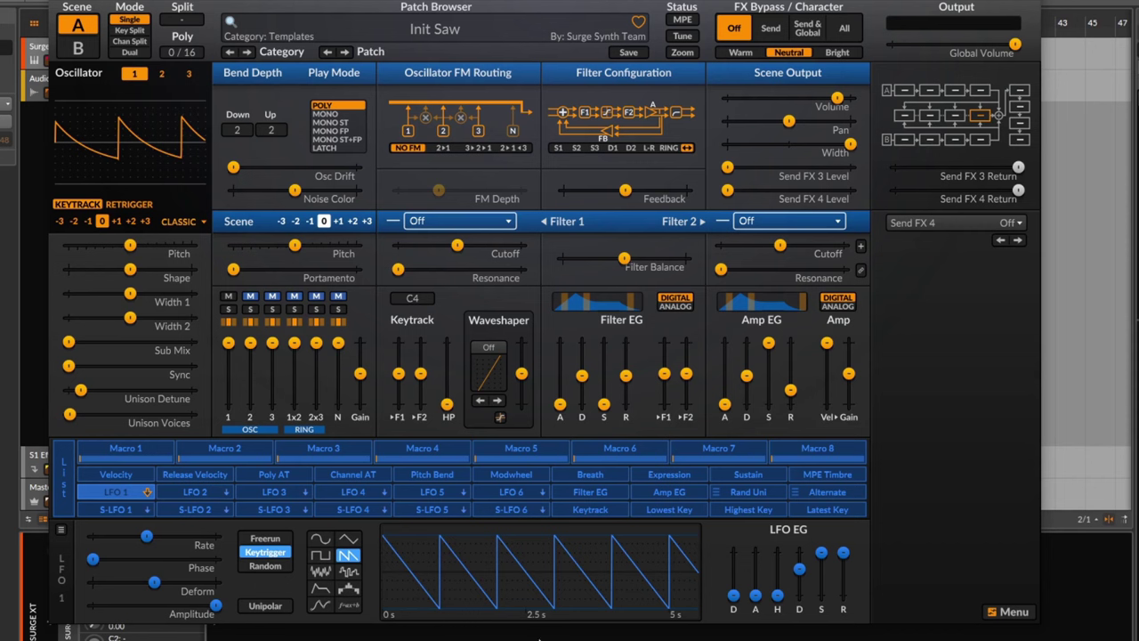
click(321, 572)
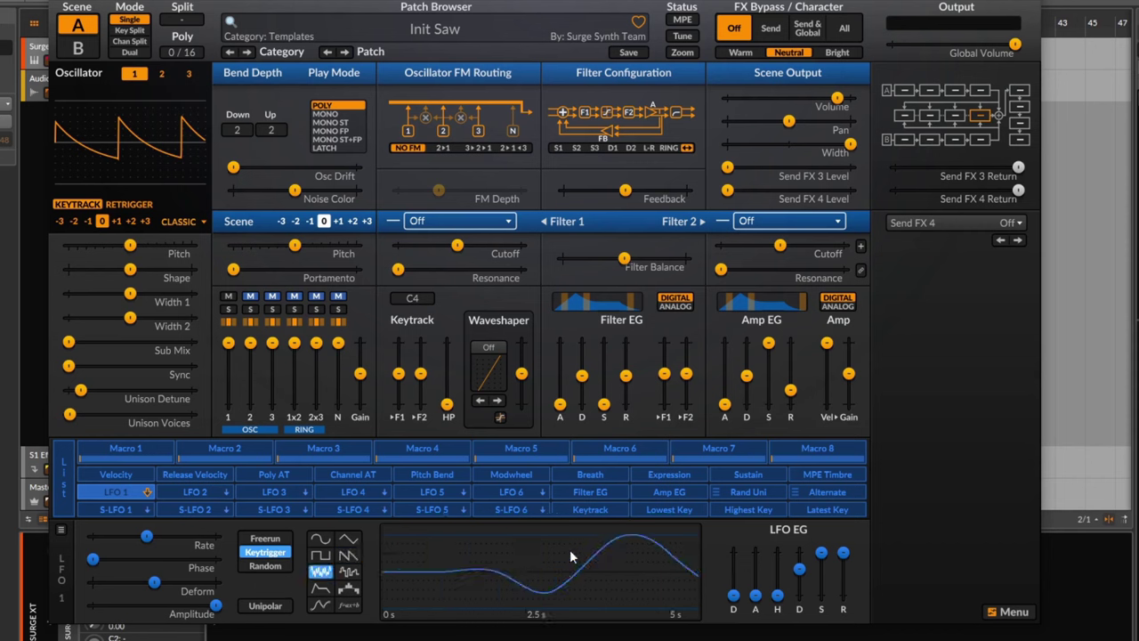
drag(147, 534, 169, 535)
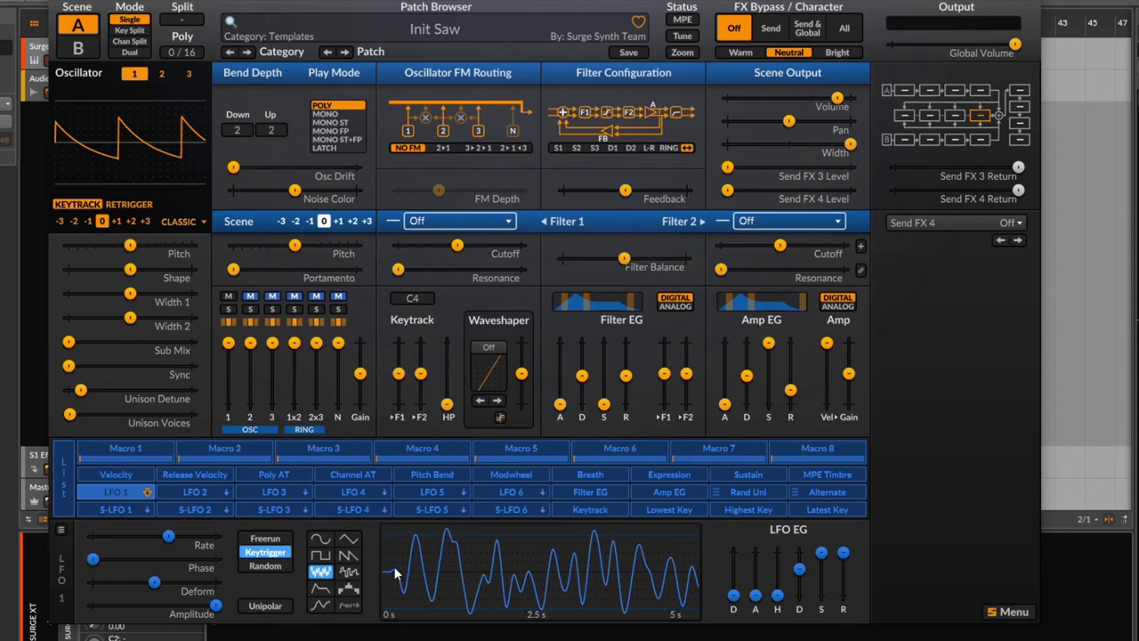
- Switch LFO 1's shape to Sample & Hold, return it to Sine, and lower its Rate
click(348, 571)
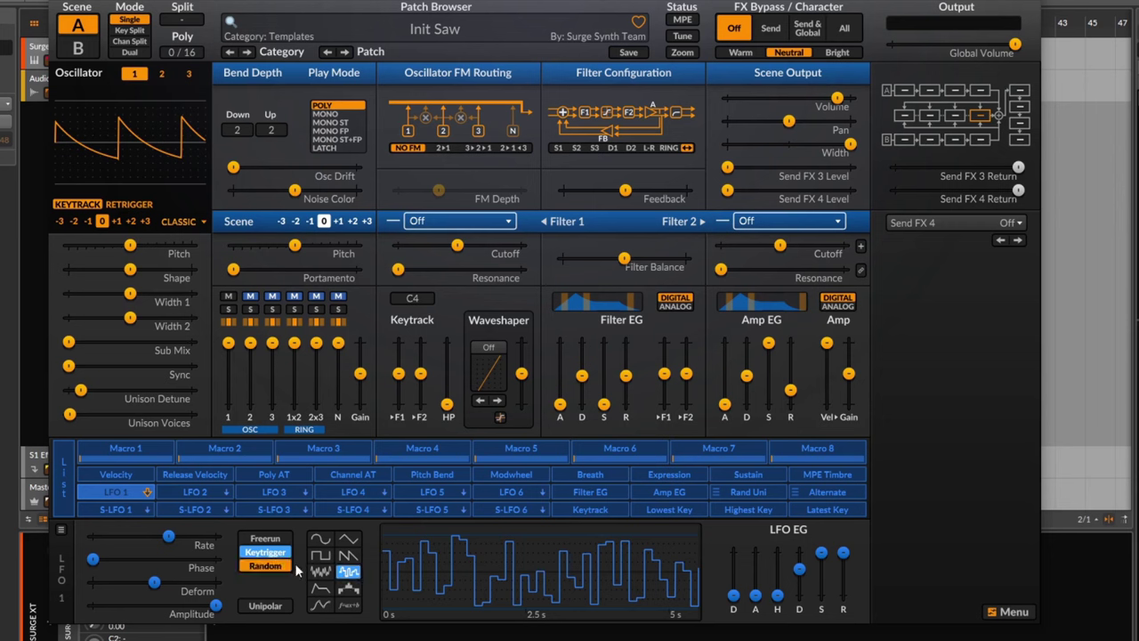
click(321, 539)
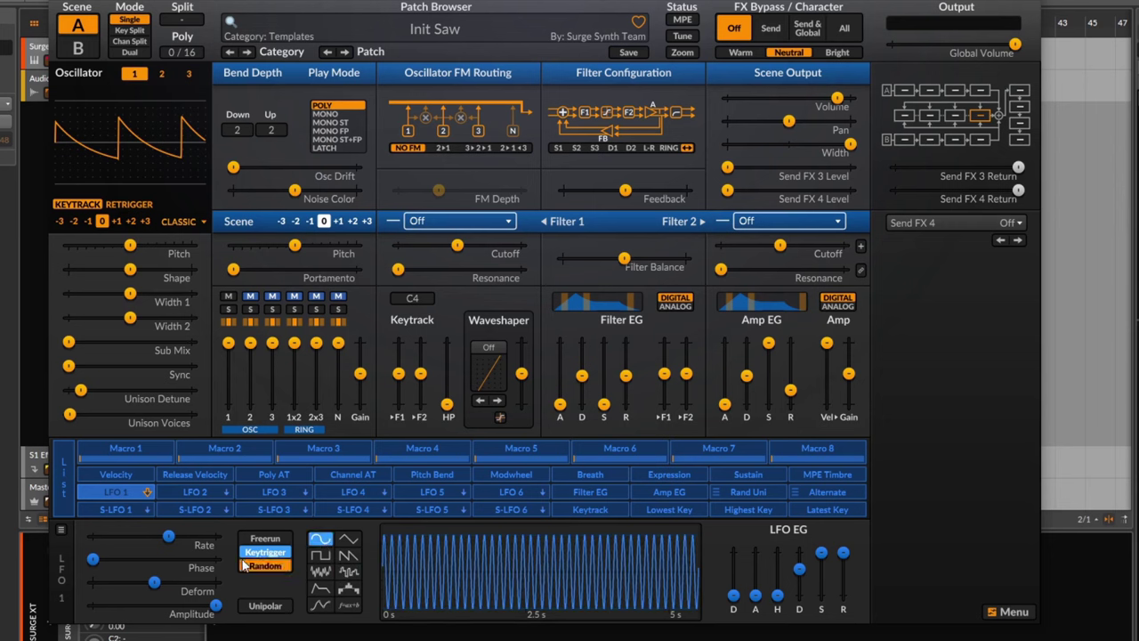
drag(169, 536, 137, 536)
- Route LFO 1 to Filter 1 Cutoff with a range of about 35 to 7853 Hz, and set Filter 1 to Lowpass 24 dB
click(116, 491)
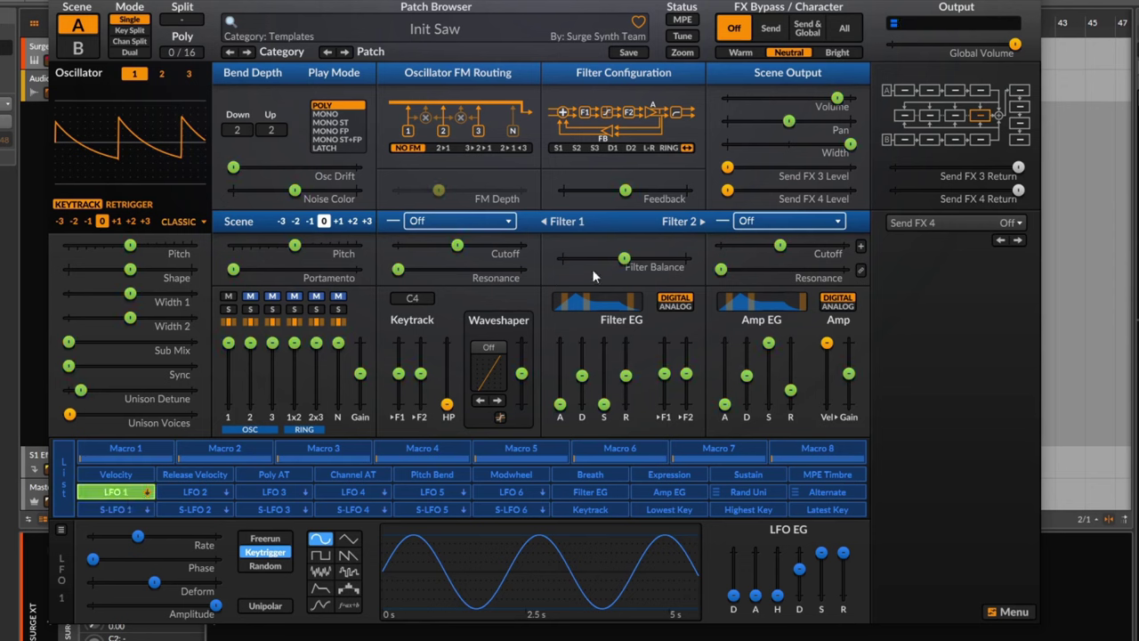
drag(455, 246, 485, 246)
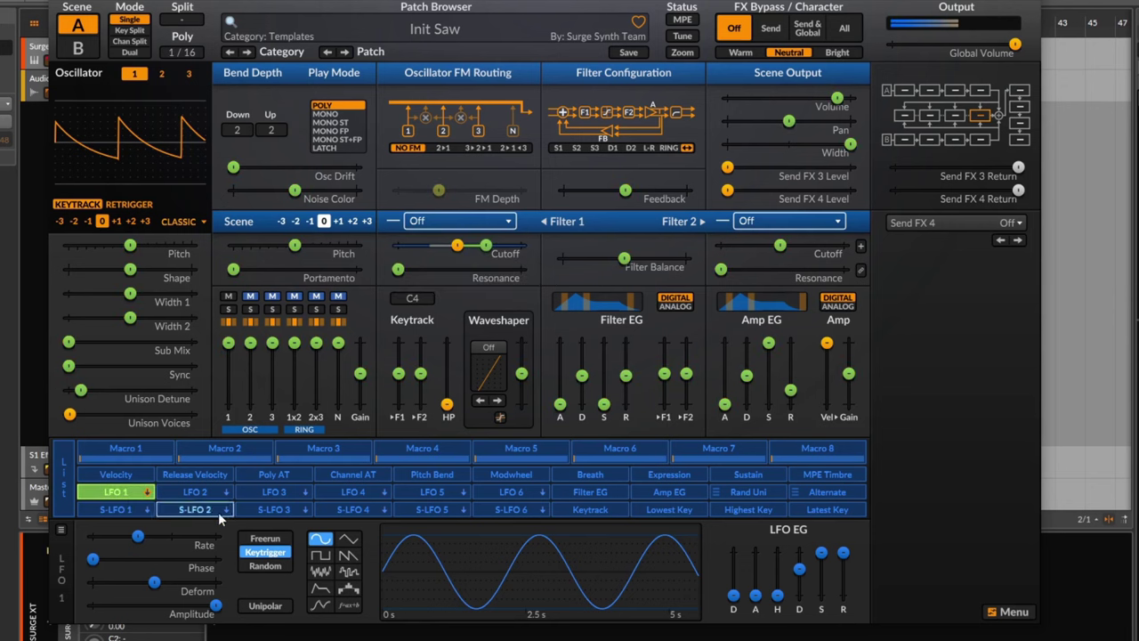
right_click(454, 220)
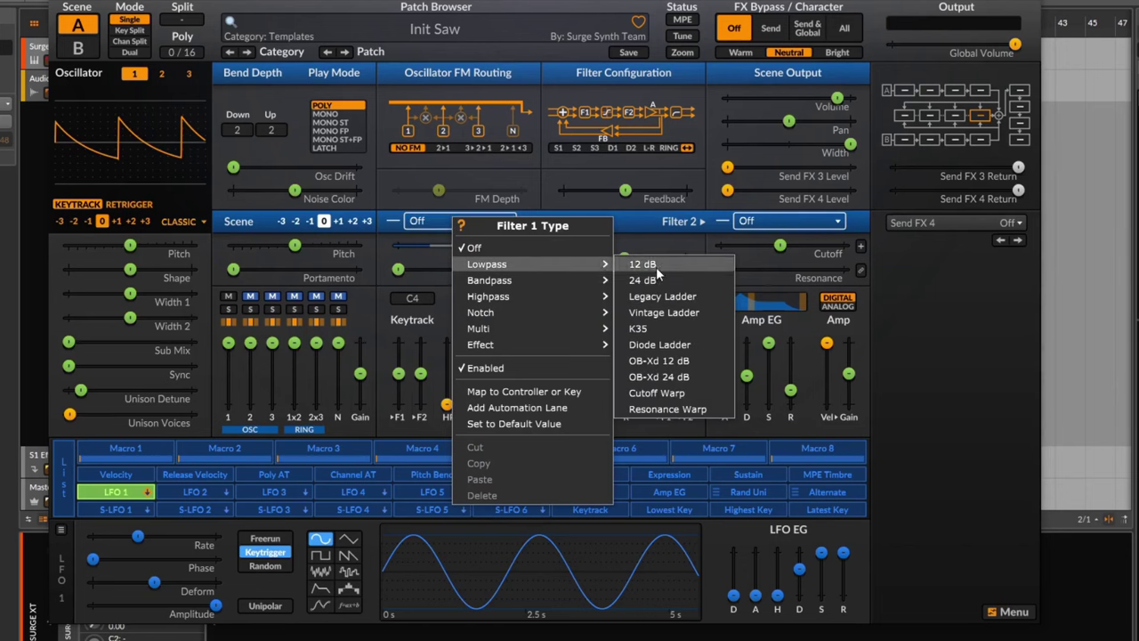
key(Escape)
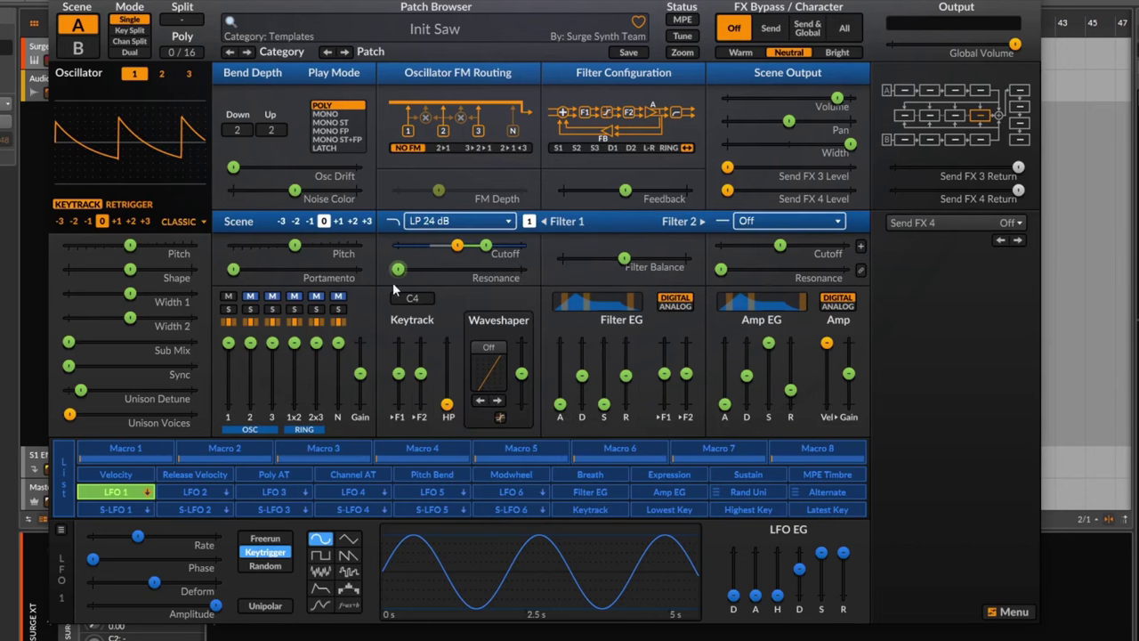
drag(149, 500, 502, 244)
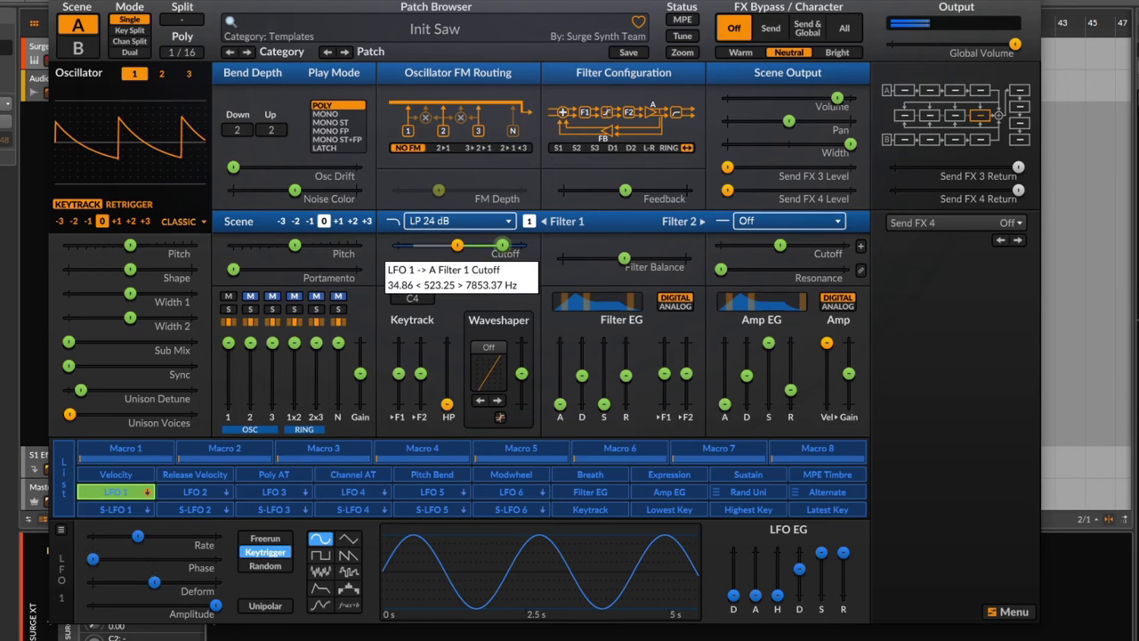
click(116, 491)
- Enable tempo sync on LFO 1's Rate and try a faster synced rate before slowing it down again
mouse_move(137, 535)
mouse_down()
mouse_move(124, 535)
mouse_move(215, 534)
mouse_move(135, 535)
mouse_up()
right_click(138, 537)
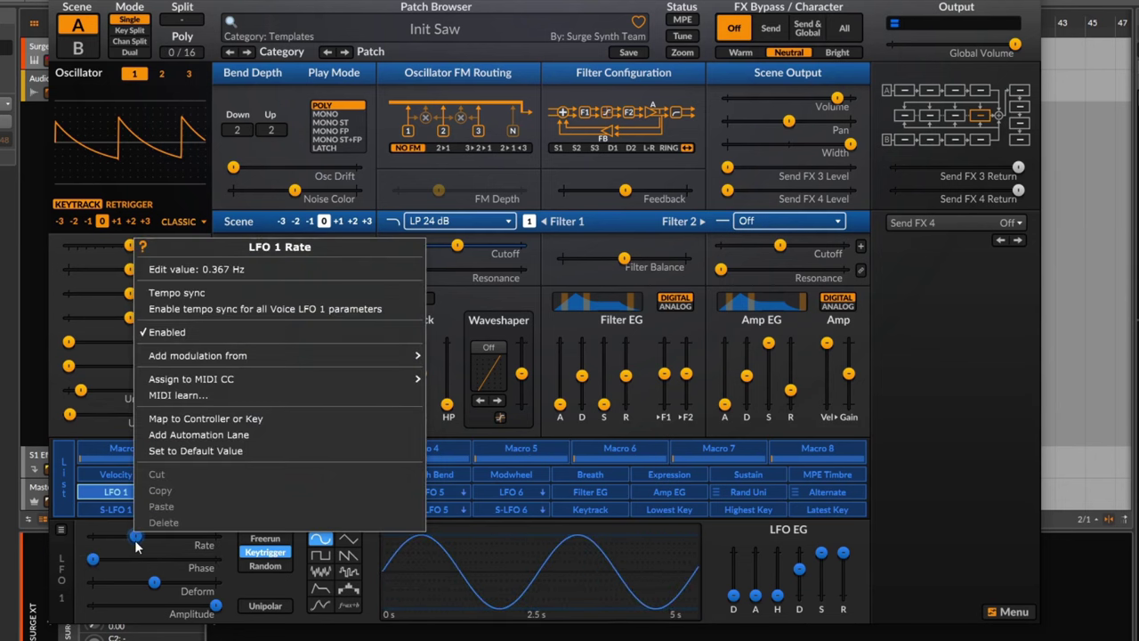
click(207, 295)
drag(135, 535, 161, 540)
drag(92, 559, 92, 559)
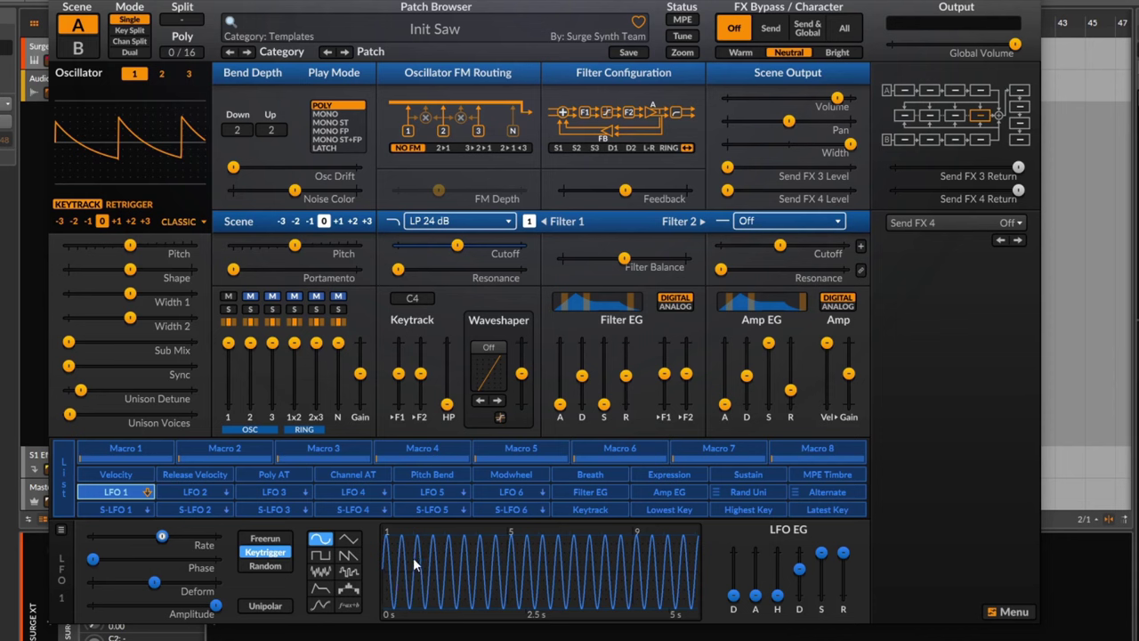
drag(161, 536, 134, 537)
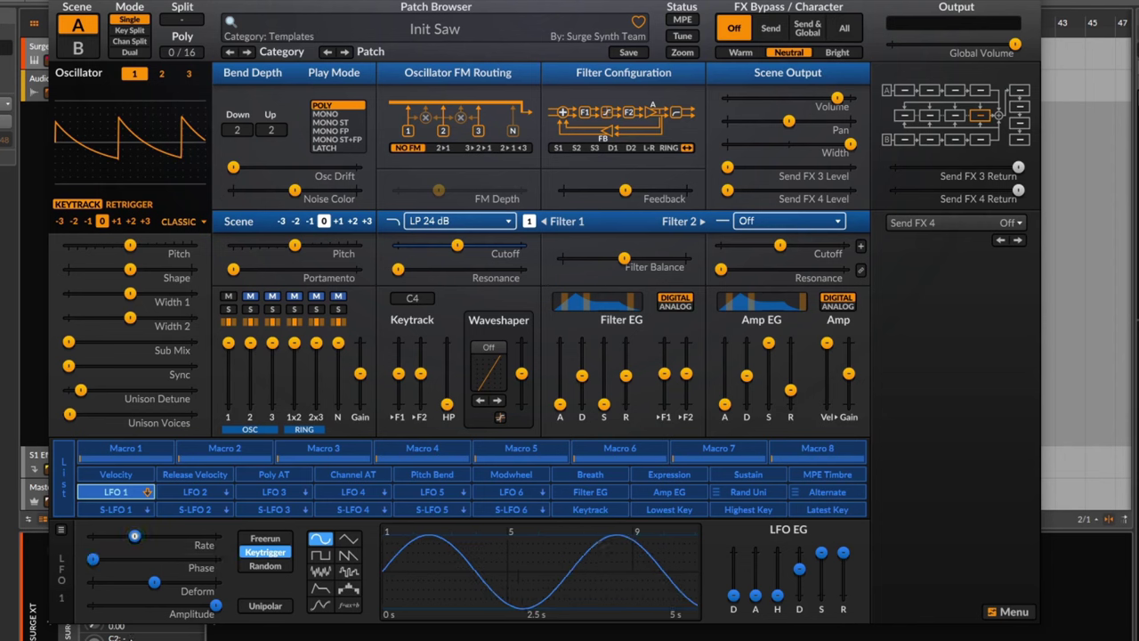
- Try out LFO 1's Phase, Deform and Amplitude, returning each to its starting value
mouse_move(93, 558)
mouse_down()
mouse_move(188, 558)
mouse_move(92, 558)
mouse_up()
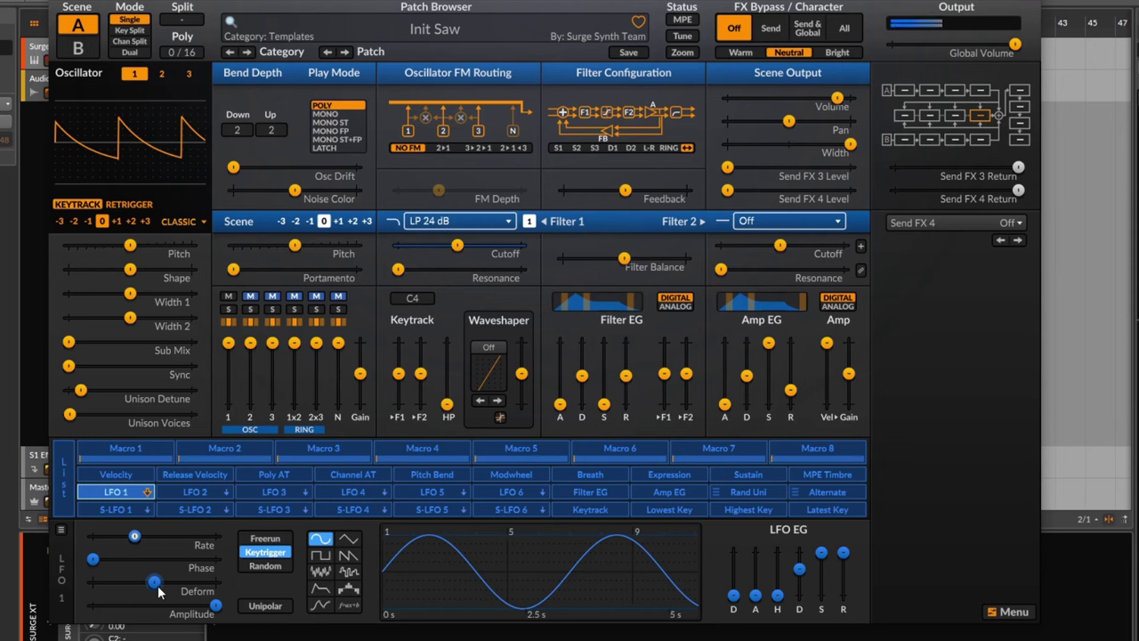
mouse_move(155, 585)
mouse_down()
mouse_move(216, 583)
mouse_move(97, 581)
mouse_move(215, 581)
mouse_move(154, 582)
mouse_up()
mouse_move(216, 605)
mouse_down()
mouse_move(104, 605)
mouse_move(216, 605)
mouse_up()
- Switch LFO 1's Deform to Type 2 and sweep it from its maximum to its minimum on the sine
right_click(157, 585)
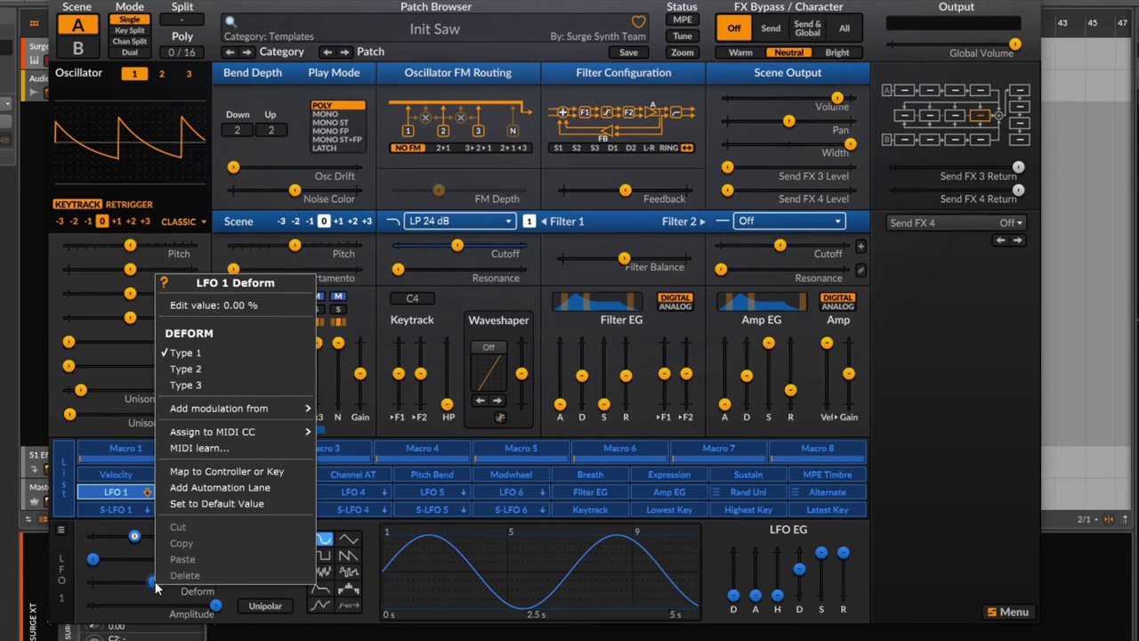
click(201, 368)
drag(139, 590, 215, 581)
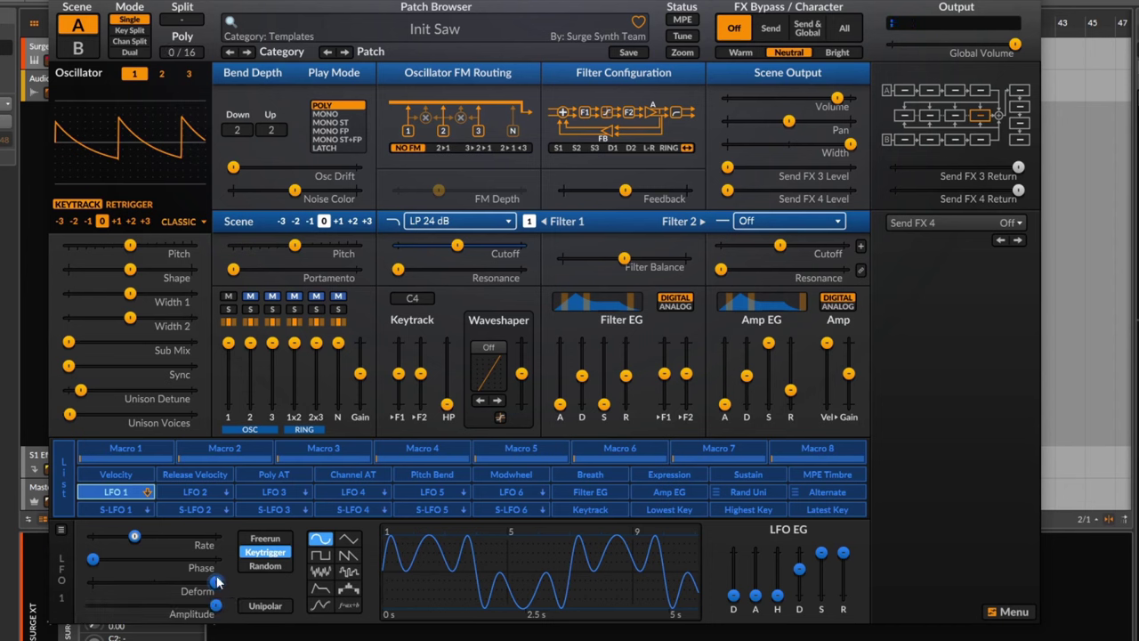
drag(215, 582, 92, 581)
- Try Deform Type 3 on LFO 1's sine, restore Type 1, and sweep Deform before centering it
right_click(153, 583)
click(226, 385)
right_click(92, 581)
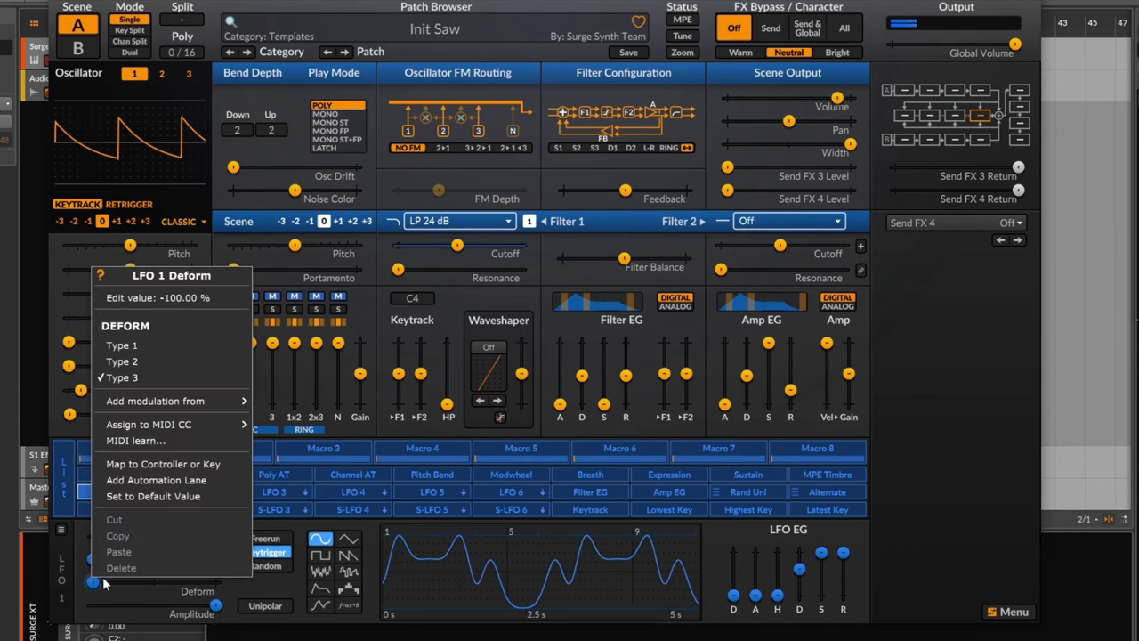
click(158, 346)
drag(93, 581, 133, 581)
drag(211, 581, 154, 581)
- Switch LFO 1's shape to Triangle, sweep its Deform, and choose a different Deform type
click(347, 541)
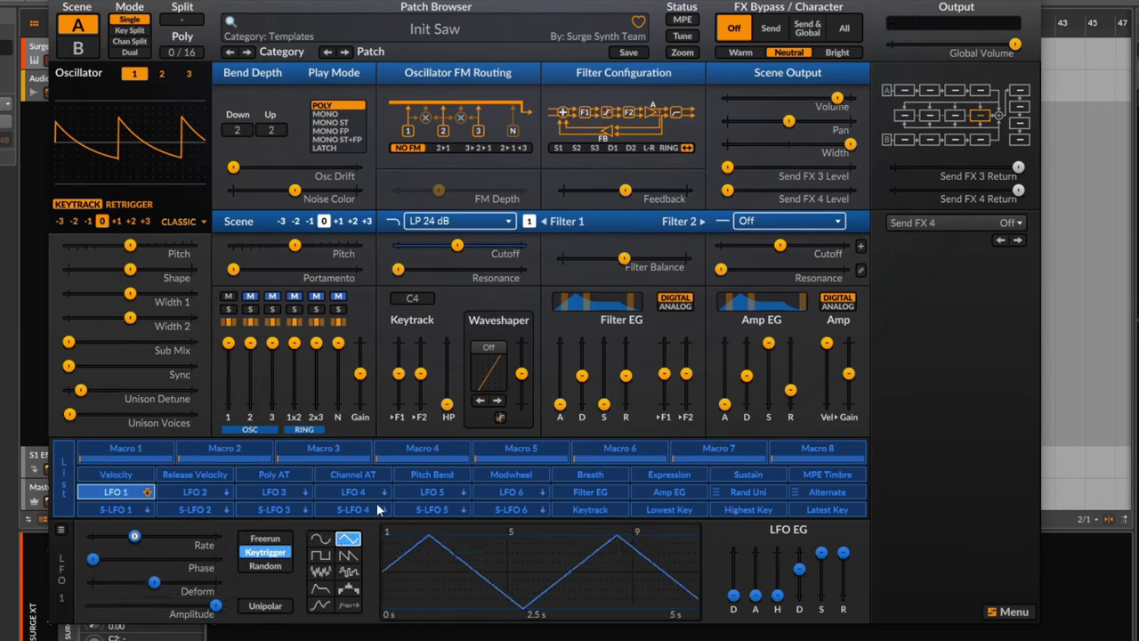
mouse_move(157, 589)
mouse_down()
mouse_move(113, 589)
mouse_move(210, 582)
mouse_move(90, 582)
mouse_move(182, 581)
mouse_move(151, 583)
mouse_up()
right_click(149, 589)
click(222, 361)
- Switch LFO 1's shape to Square and vary its Deform before returning it to center
click(320, 555)
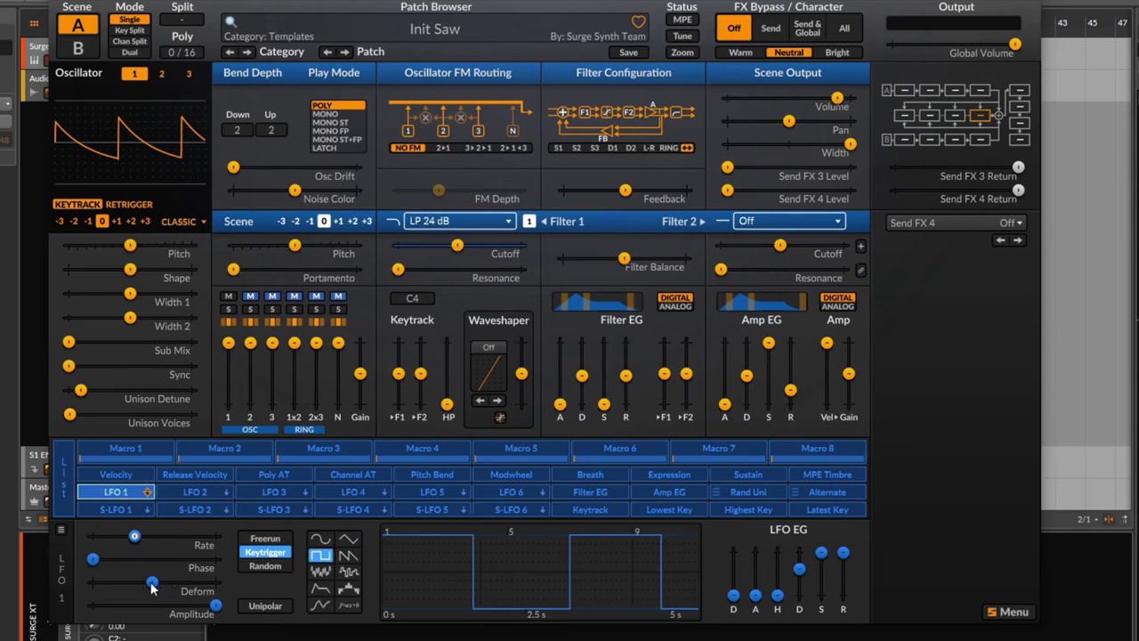
right_click(152, 585)
click(140, 581)
mouse_move(152, 582)
mouse_down()
mouse_move(192, 583)
mouse_move(93, 582)
mouse_move(154, 582)
mouse_up()
- Switch LFO 1's shape to Sawtooth, try its Deform with another type, and reset Deform to its default
click(348, 556)
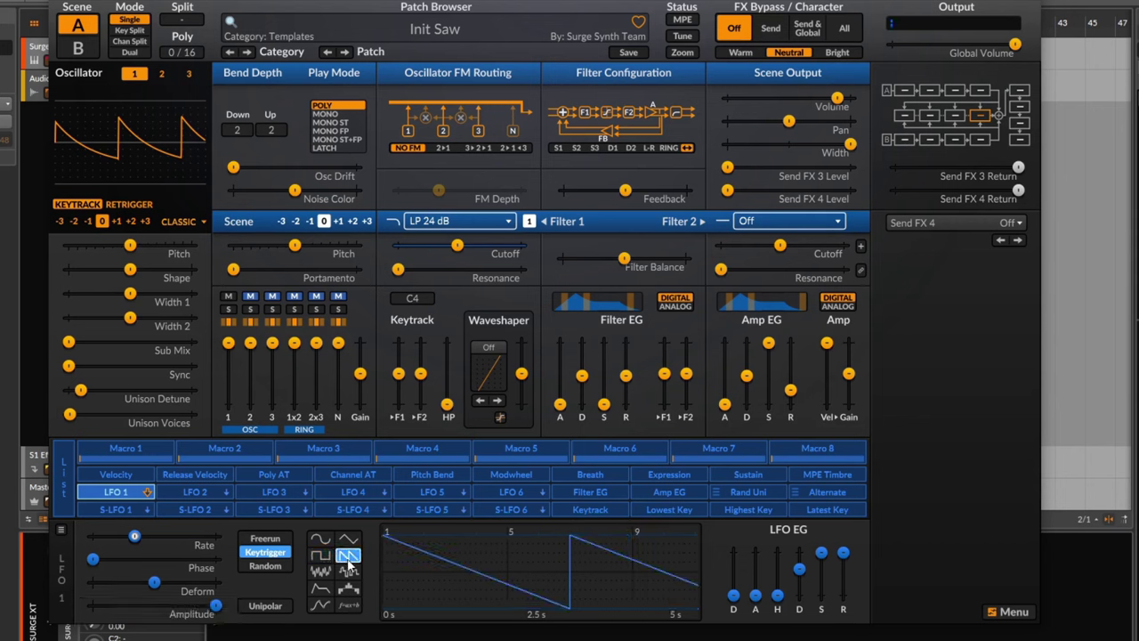
mouse_move(156, 590)
mouse_down()
mouse_move(115, 590)
mouse_move(212, 582)
mouse_move(164, 582)
mouse_up()
right_click(160, 582)
click(221, 364)
double_click(165, 582)
- Switch LFO 1's shape to Noise with a higher Rate and vary its Deform
click(320, 572)
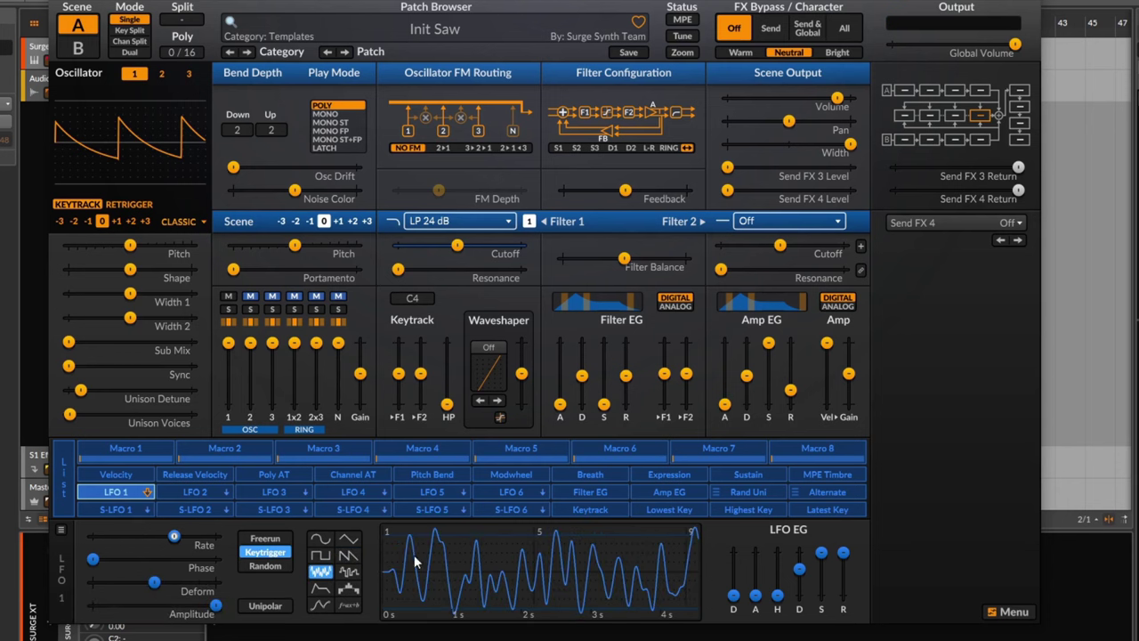
mouse_move(154, 585)
mouse_move(155, 585)
mouse_down()
mouse_move(202, 582)
mouse_move(131, 583)
mouse_move(163, 582)
mouse_up()
- Set LFO 1 to Sample & Hold, compare positive Deform with Noise, try negative Deform, and center it again
click(348, 571)
double_click(174, 582)
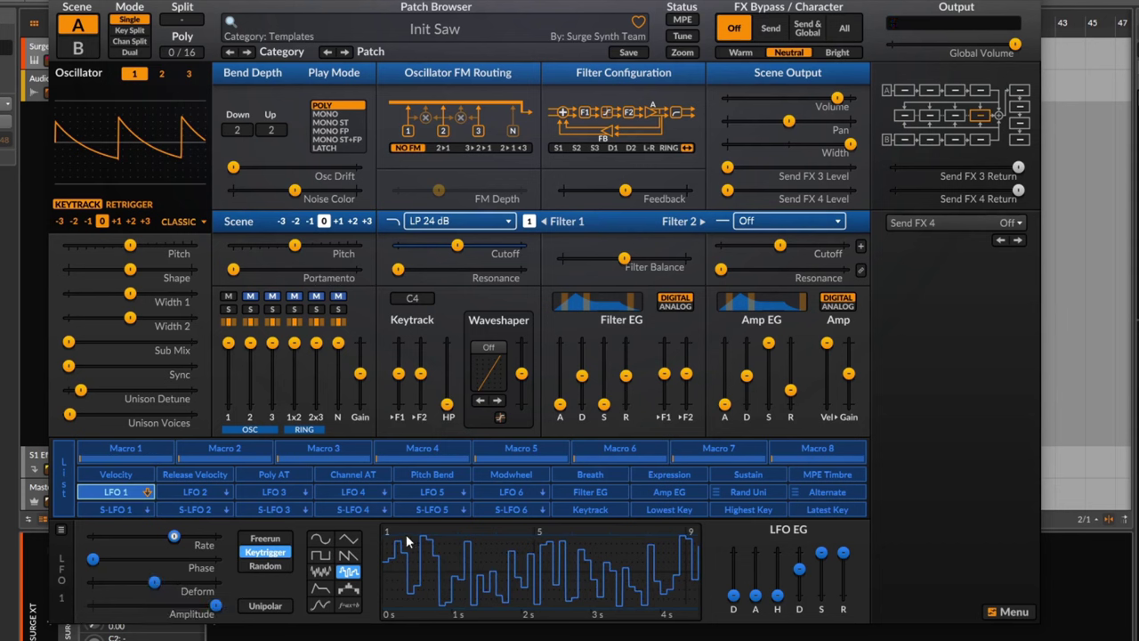
drag(158, 586, 177, 581)
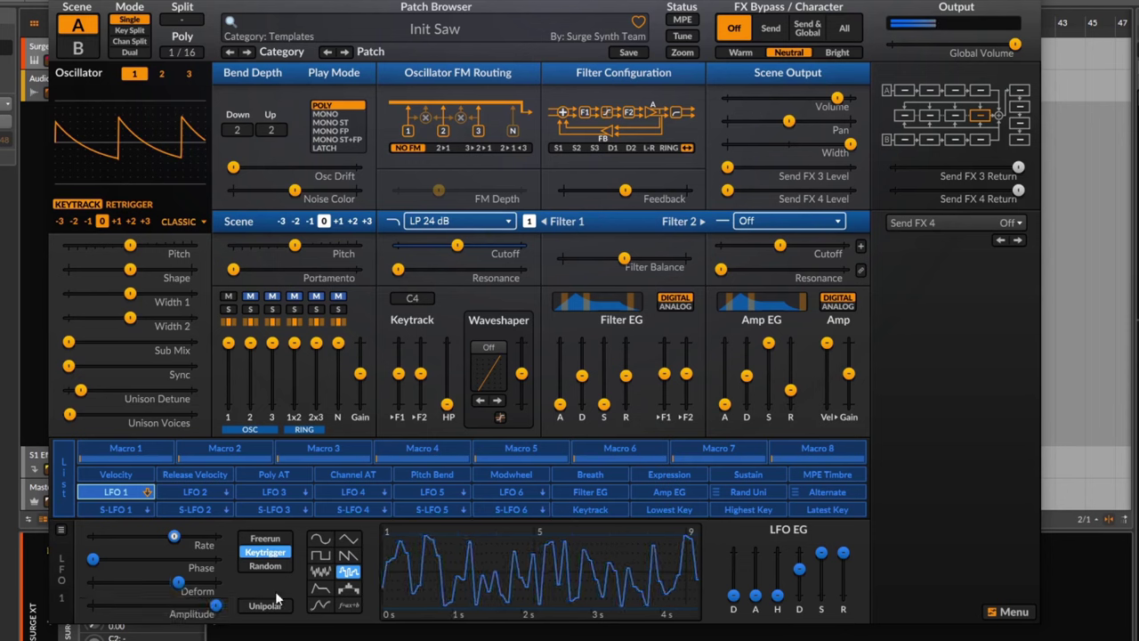
click(319, 570)
click(348, 570)
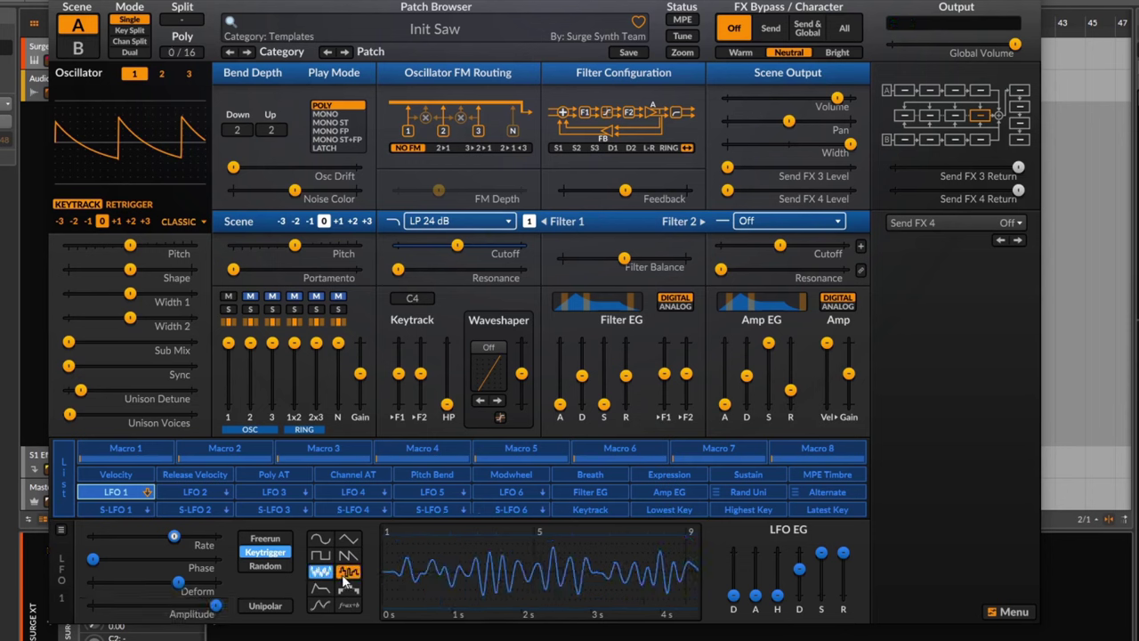
drag(178, 581, 127, 581)
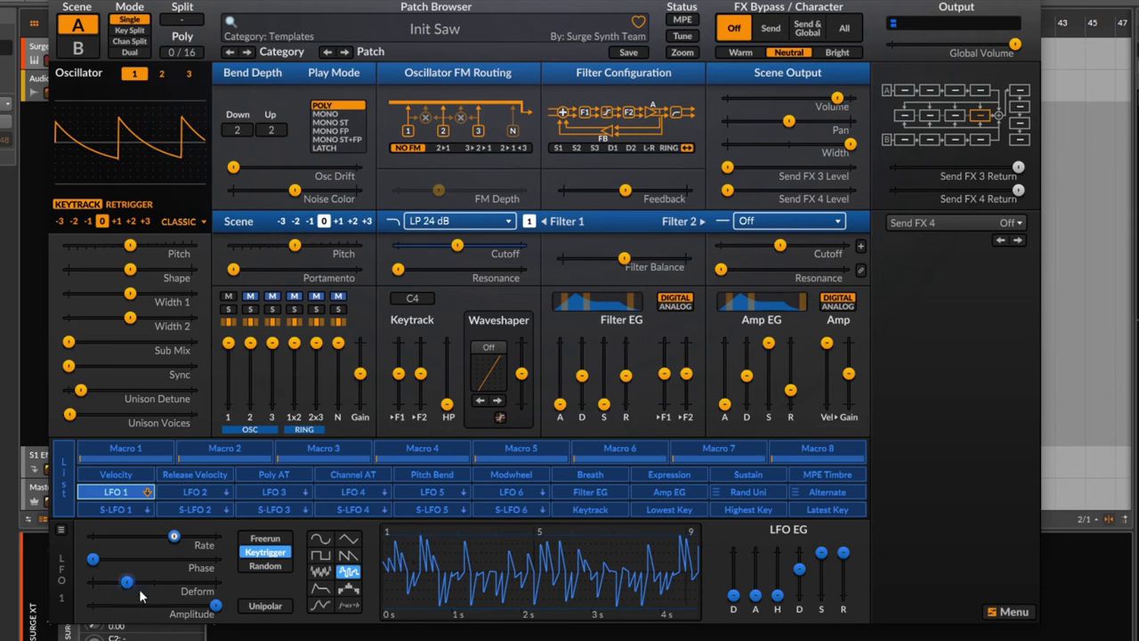
drag(126, 582, 154, 582)
- Return LFO 1 to Sine at a lower Rate and lengthen the LFO EG attack
click(321, 538)
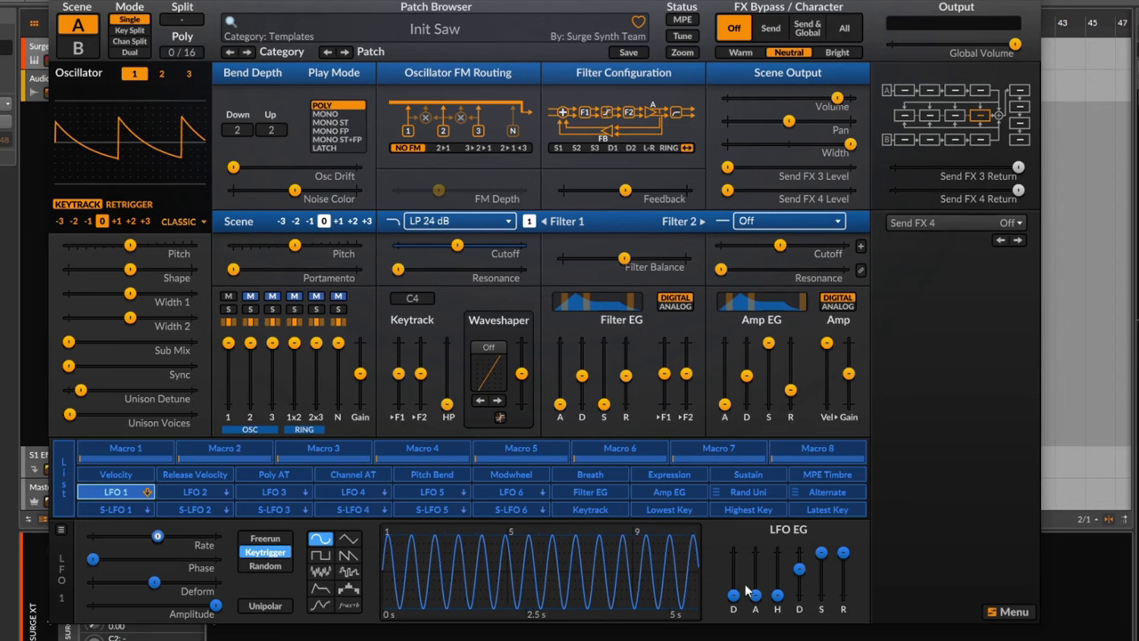
drag(759, 603, 759, 570)
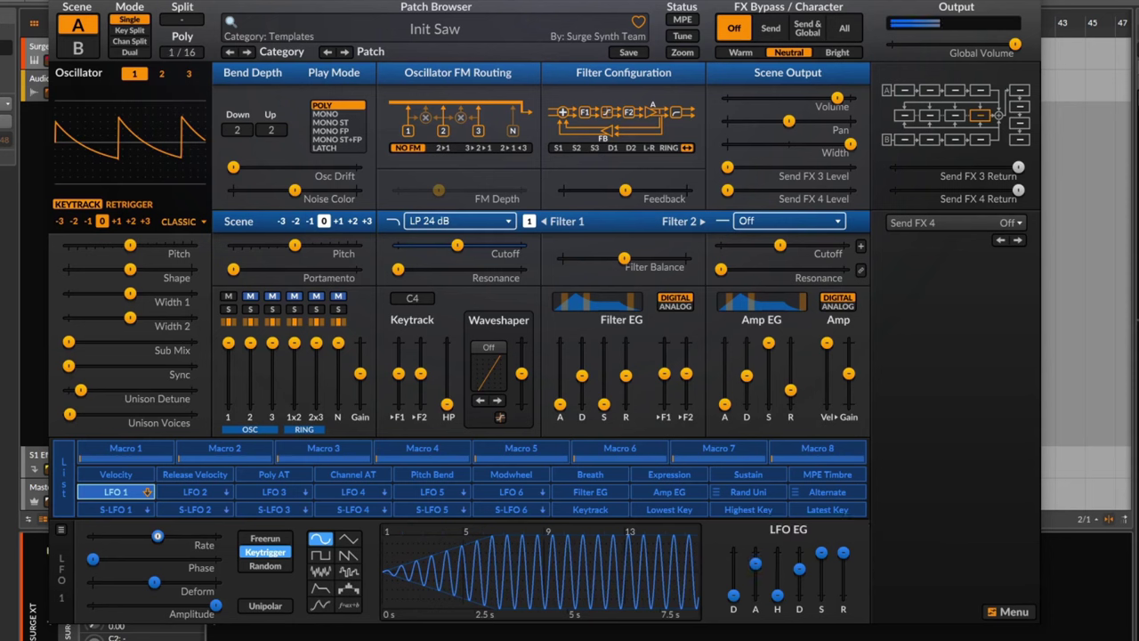
- Raise the LFO EG delay to about 1.26 s, enable its tempo sync, and shorten it slightly
drag(733, 594, 734, 566)
click(733, 584)
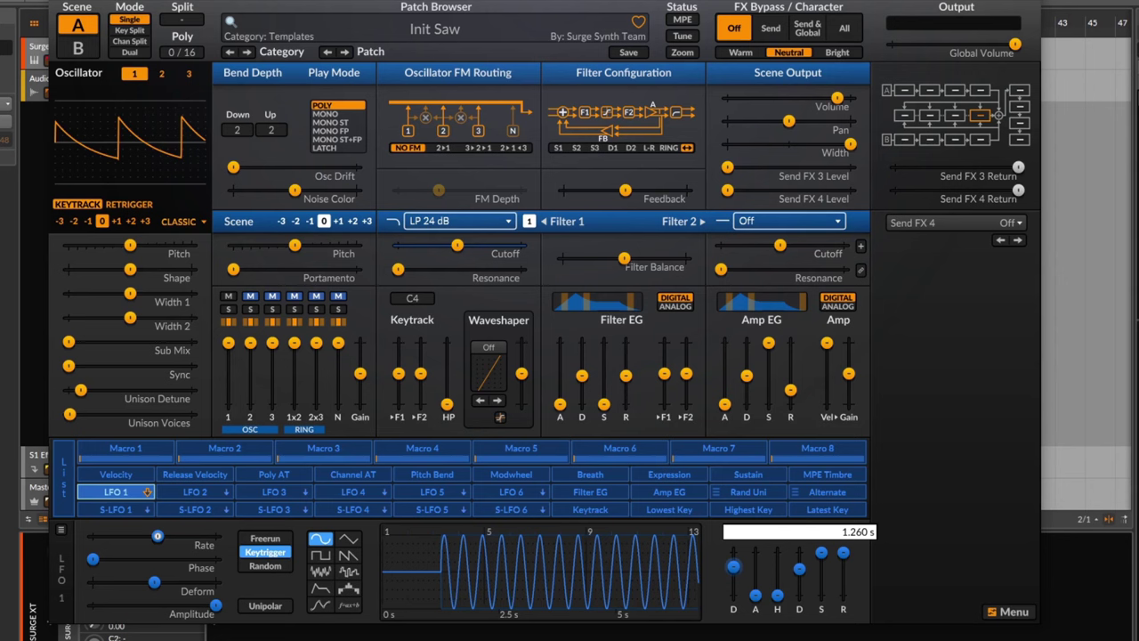
right_click(733, 570)
click(550, 320)
mouse_move(733, 566)
mouse_down()
mouse_move(733, 594)
mouse_move(733, 569)
mouse_up()
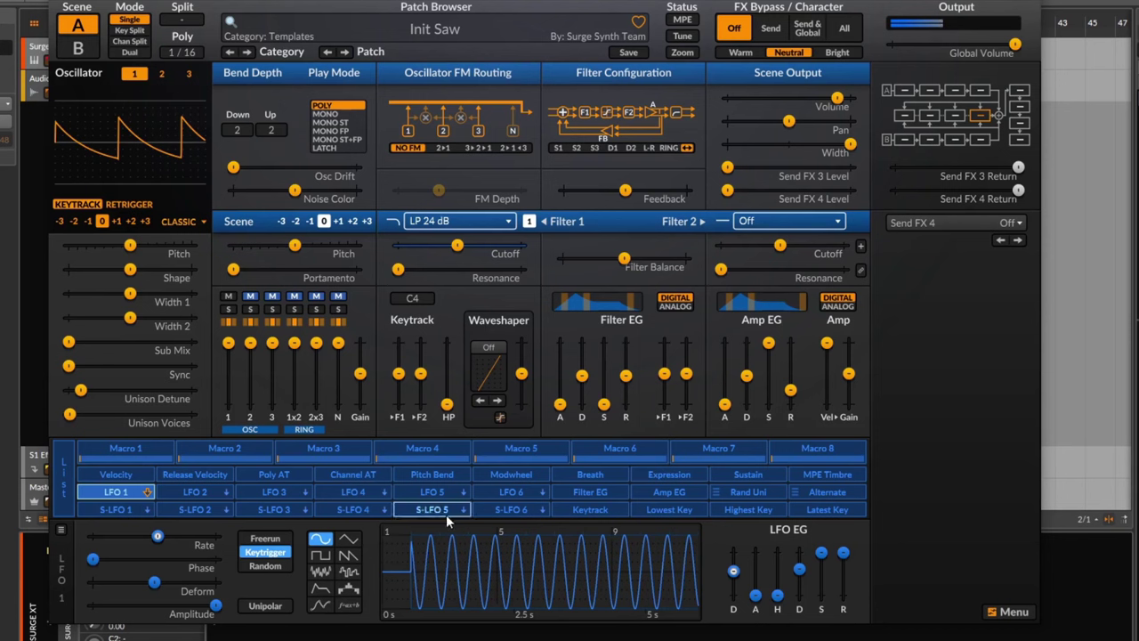
- Lengthen the LFO EG attack and decay, and lower its sustain to the minimum
drag(755, 596, 756, 560)
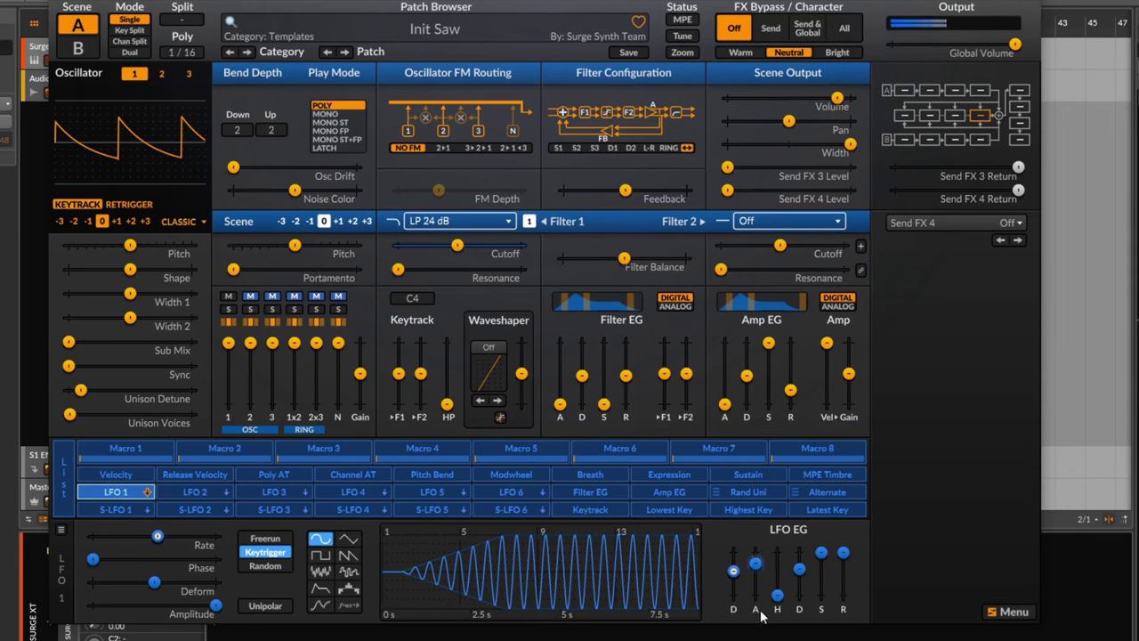
drag(824, 558, 822, 599)
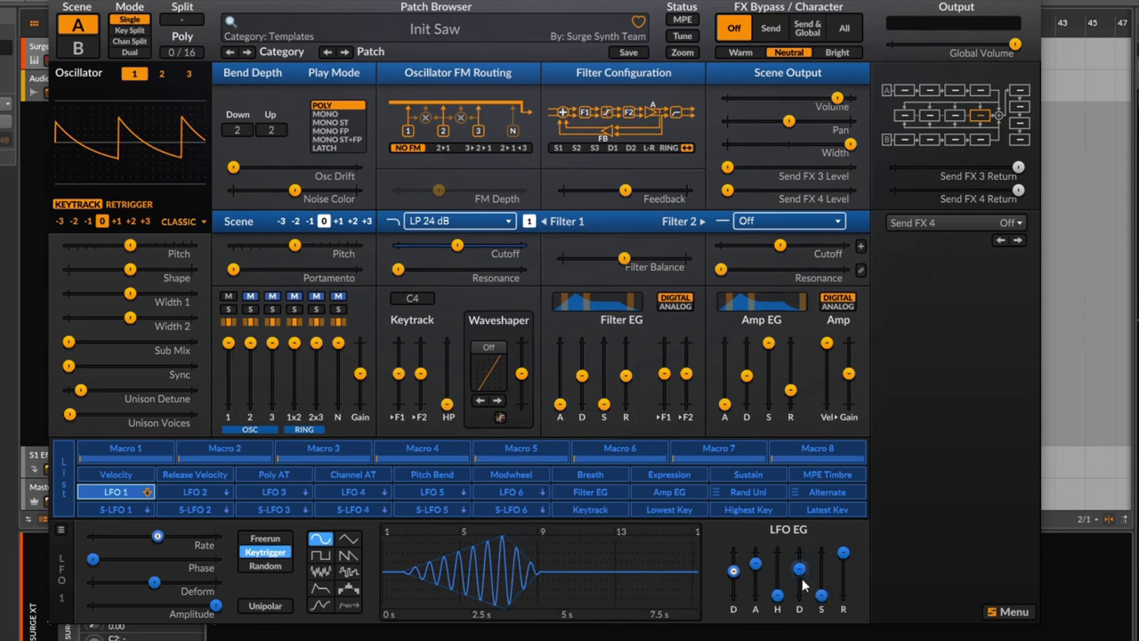
drag(803, 578, 799, 561)
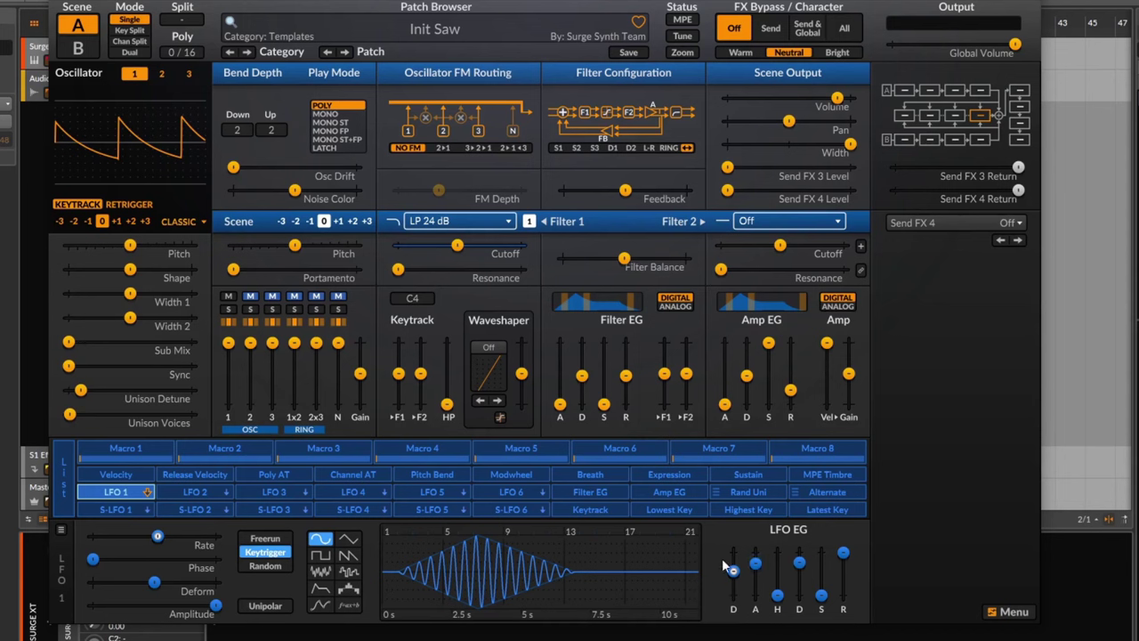
- Set the LFO EG hold to about 3.175 s and enable tempo sync on it
drag(778, 594, 777, 563)
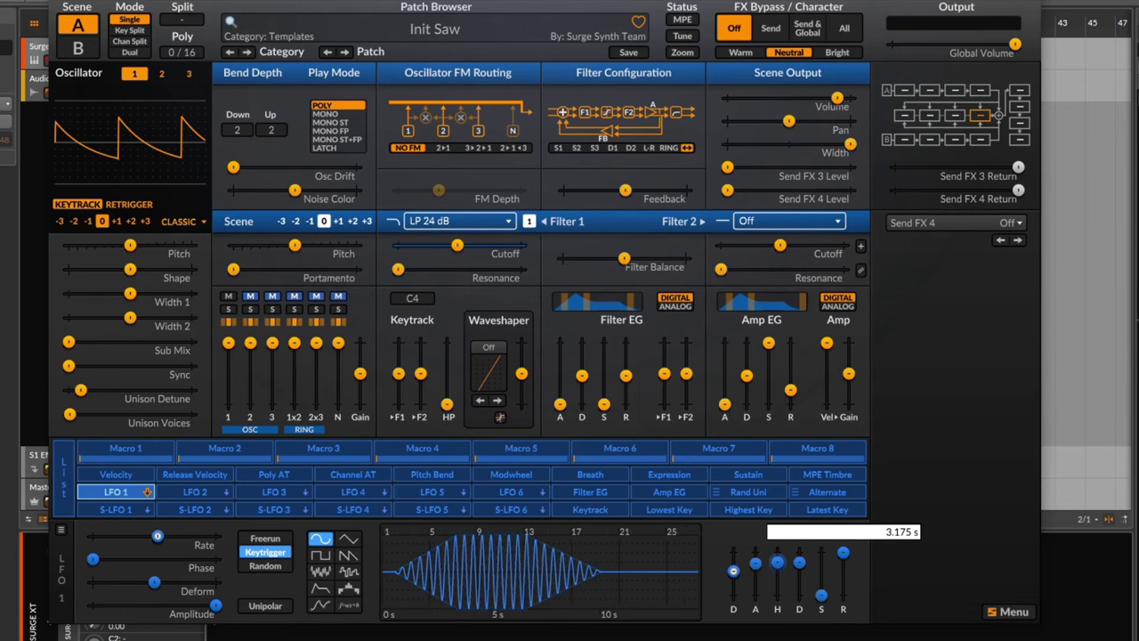
right_click(776, 563)
click(554, 325)
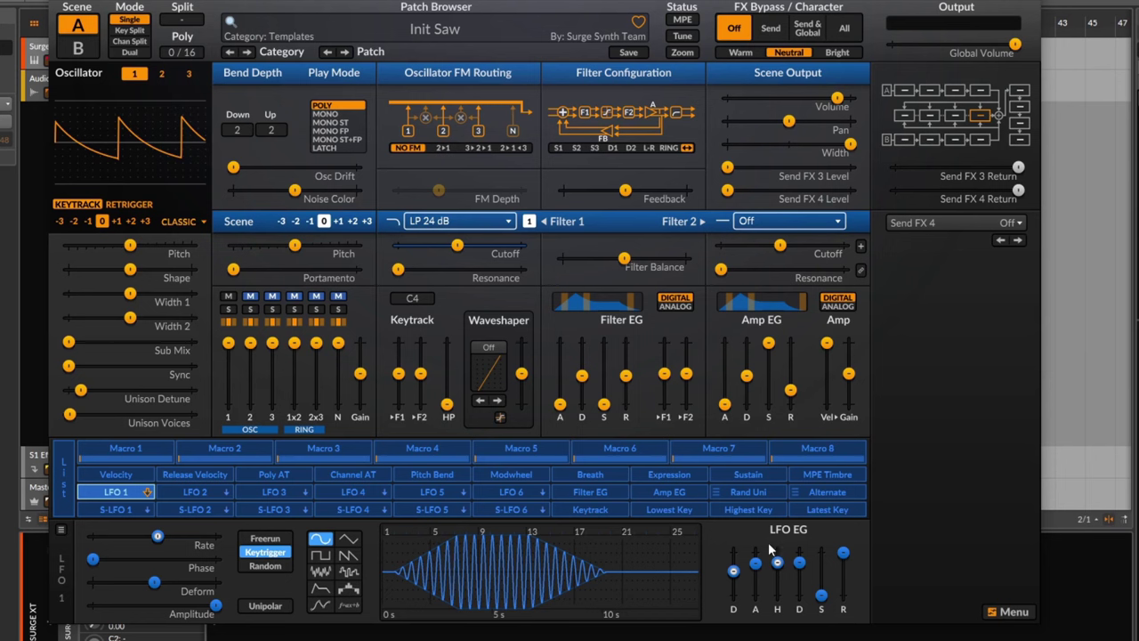
mouse_move(788, 569)
mouse_down()
mouse_move(778, 591)
mouse_move(777, 562)
mouse_up()
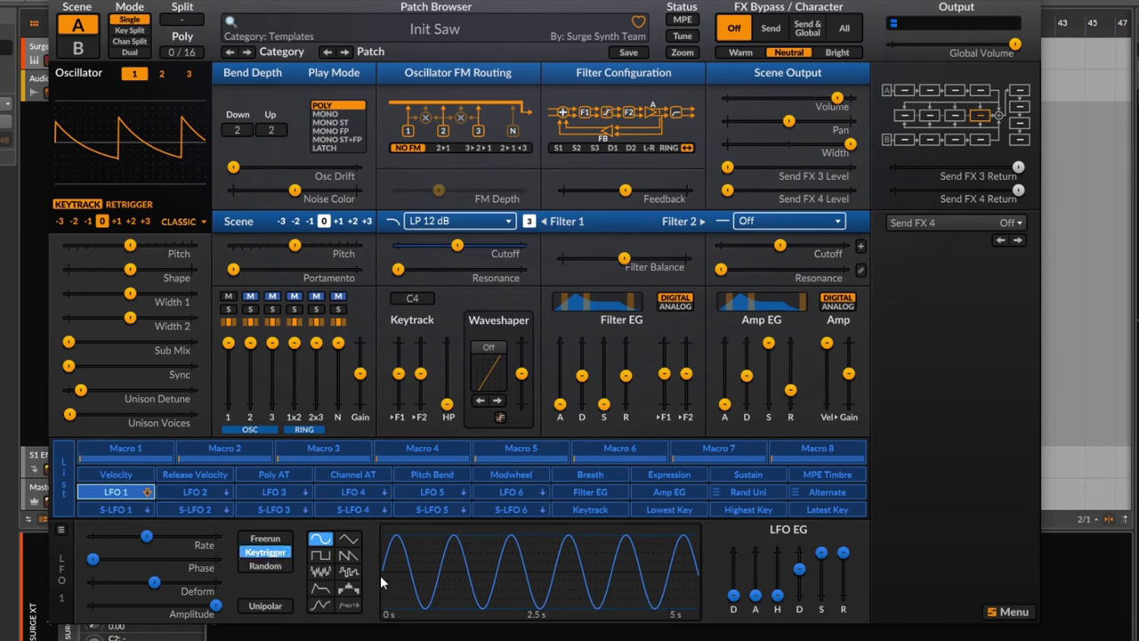
- Raise LFO 1's Rate slightly, and switch its trigger mode to Freerun and then to Random
drag(147, 536, 152, 536)
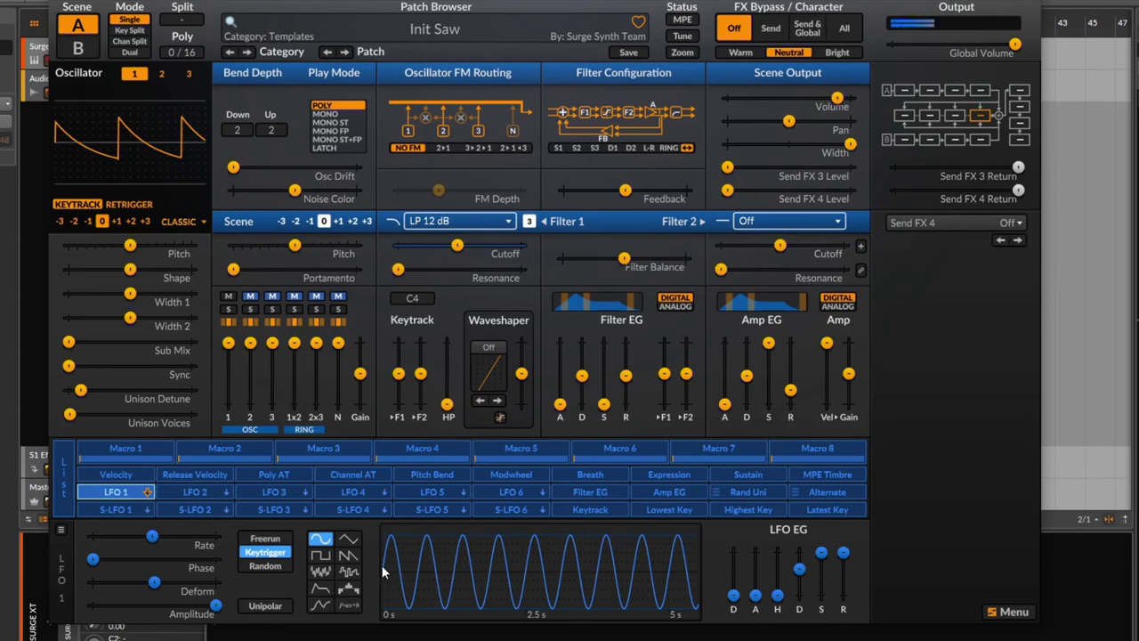
click(274, 541)
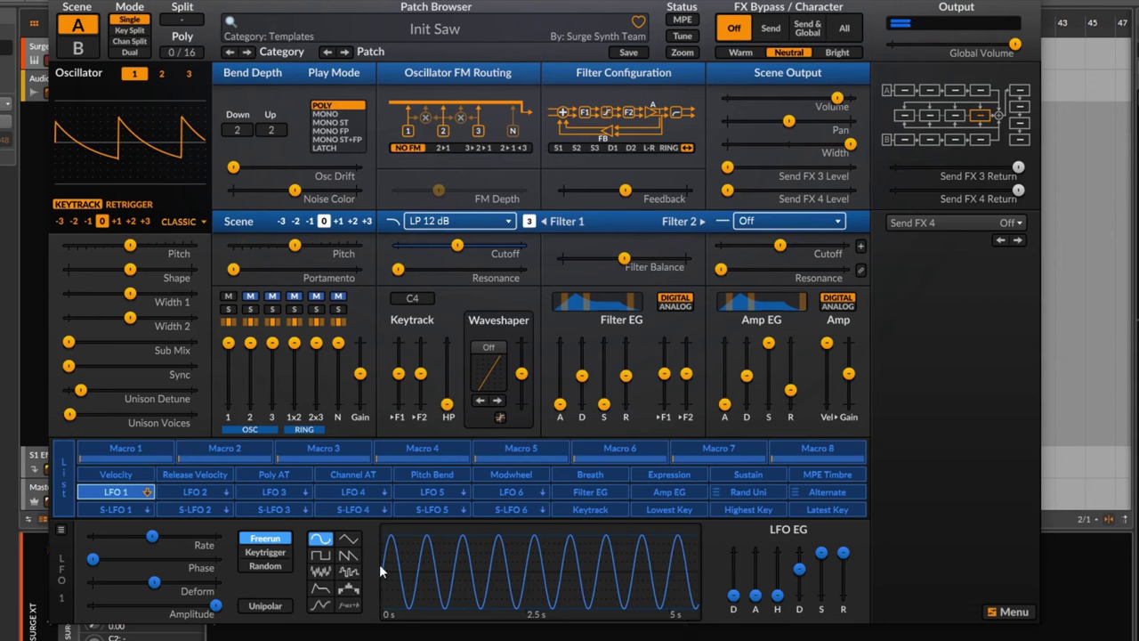
click(273, 568)
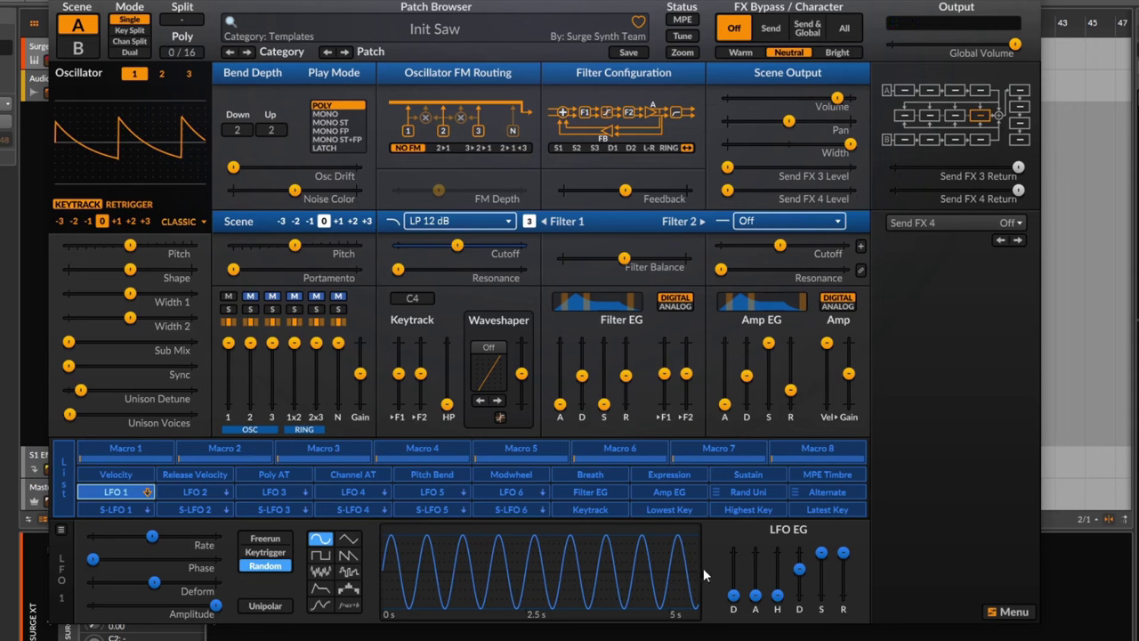
- Toggle LFO 1's Unipolar mode and set a positive LFO 1 modulation depth on the Filter 1 Cutoff
click(264, 607)
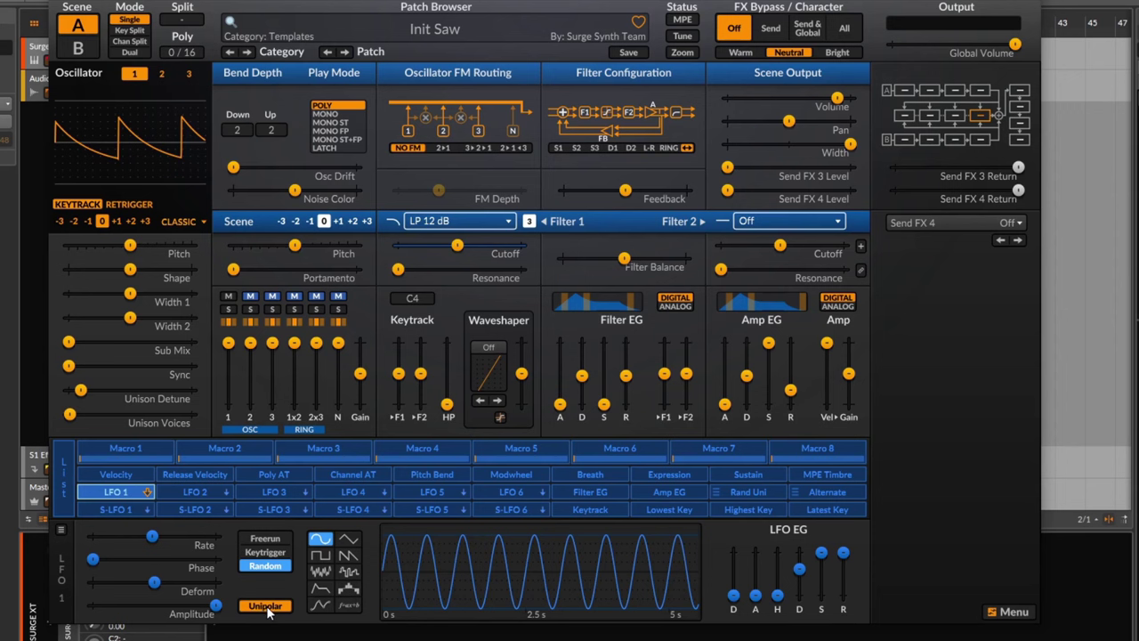
click(266, 608)
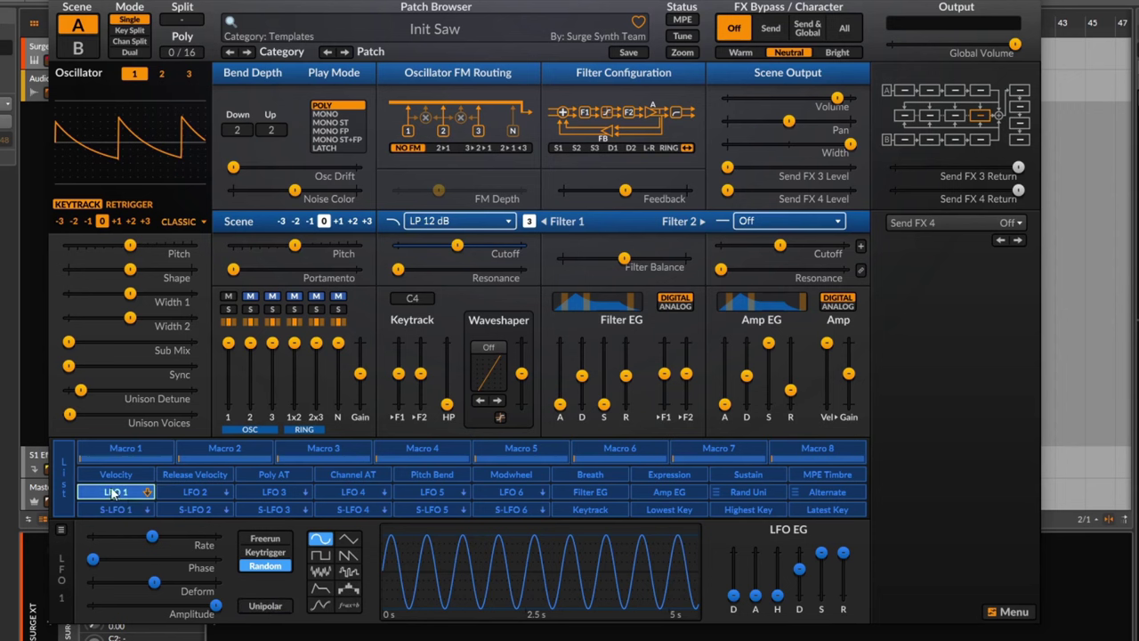
click(112, 495)
drag(456, 244, 520, 245)
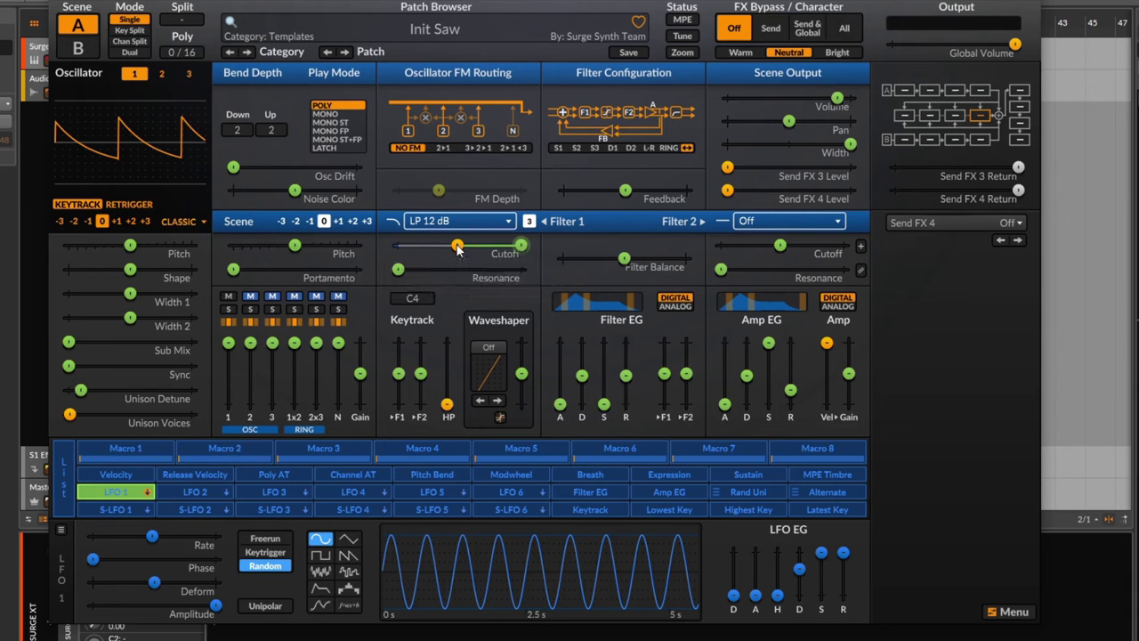
click(267, 606)
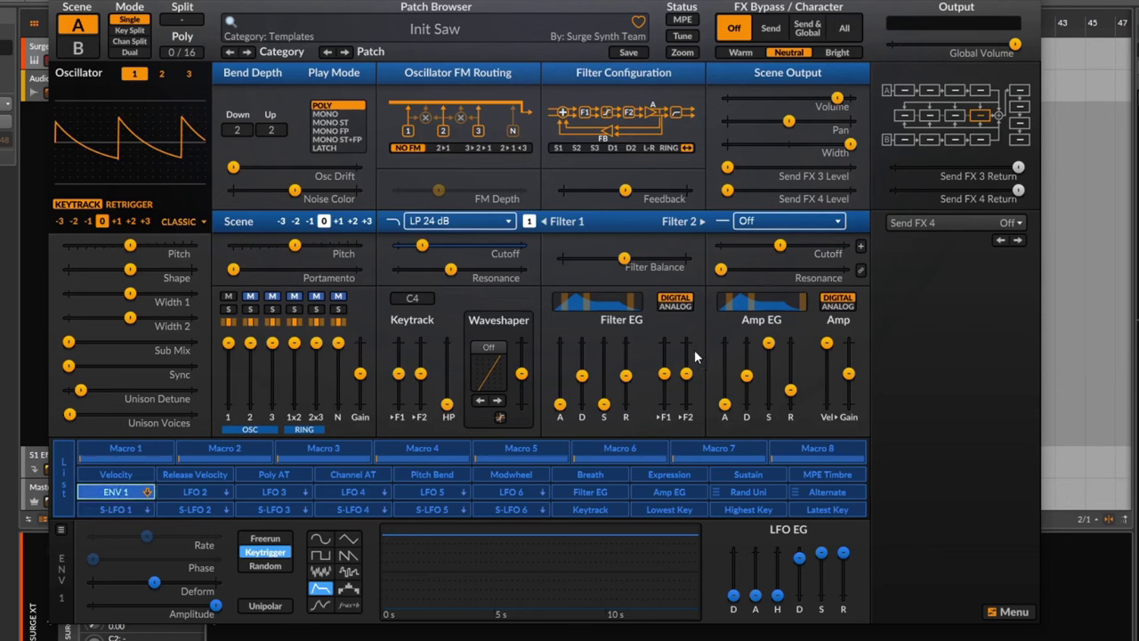
- Route ENV 1 to the Filter 1 Cutoff with a positive modulation depth, and leave modulation assignment
click(130, 492)
drag(458, 246, 498, 245)
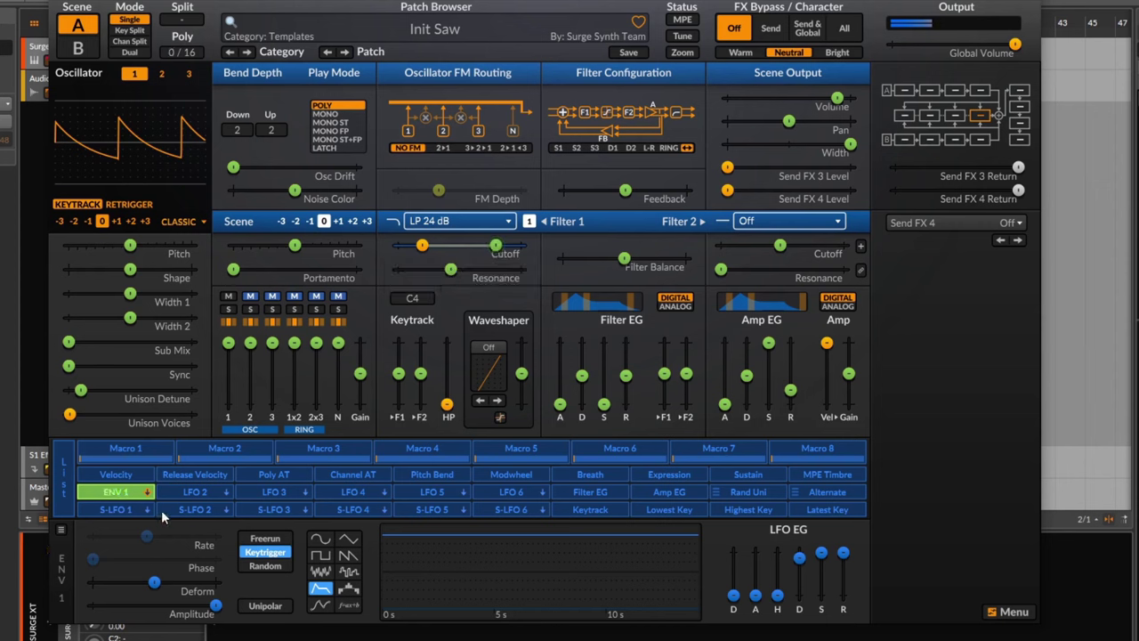
click(116, 492)
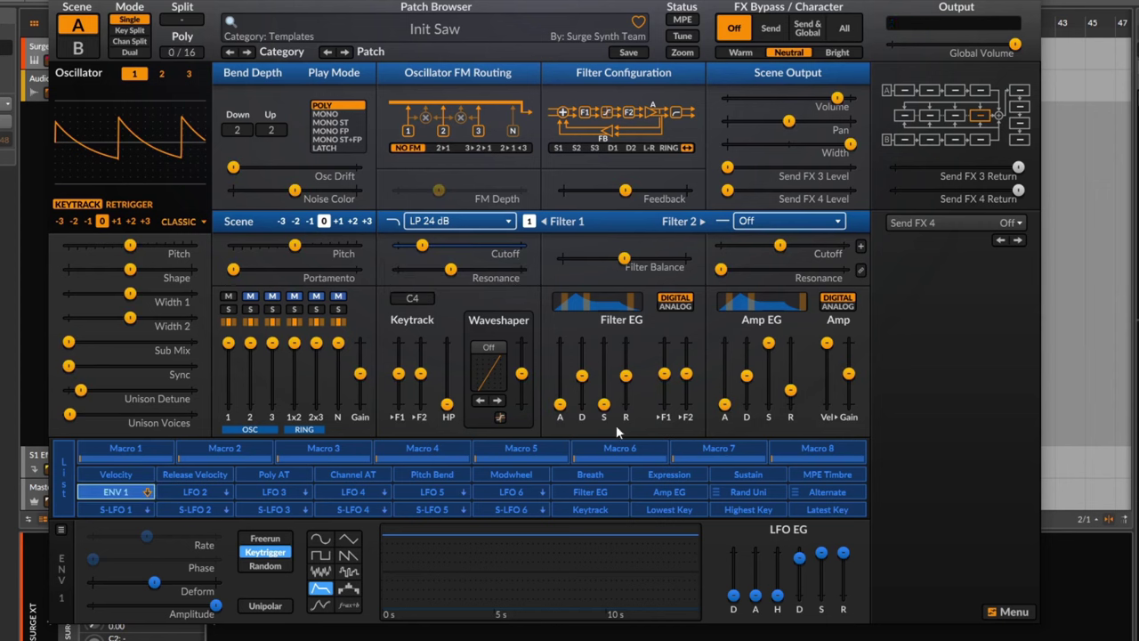
- Shape ENV 1 with a longer delay, attack and hold, a shorter decay and minimum sustain, keeping Deform centred
drag(755, 594, 755, 567)
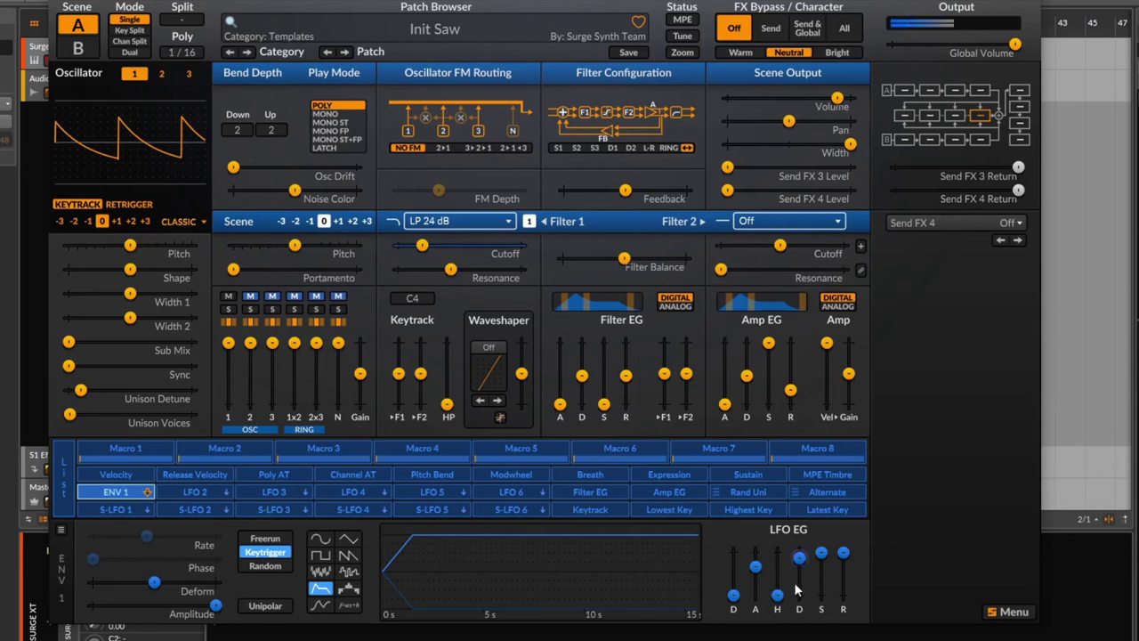
drag(821, 552, 822, 594)
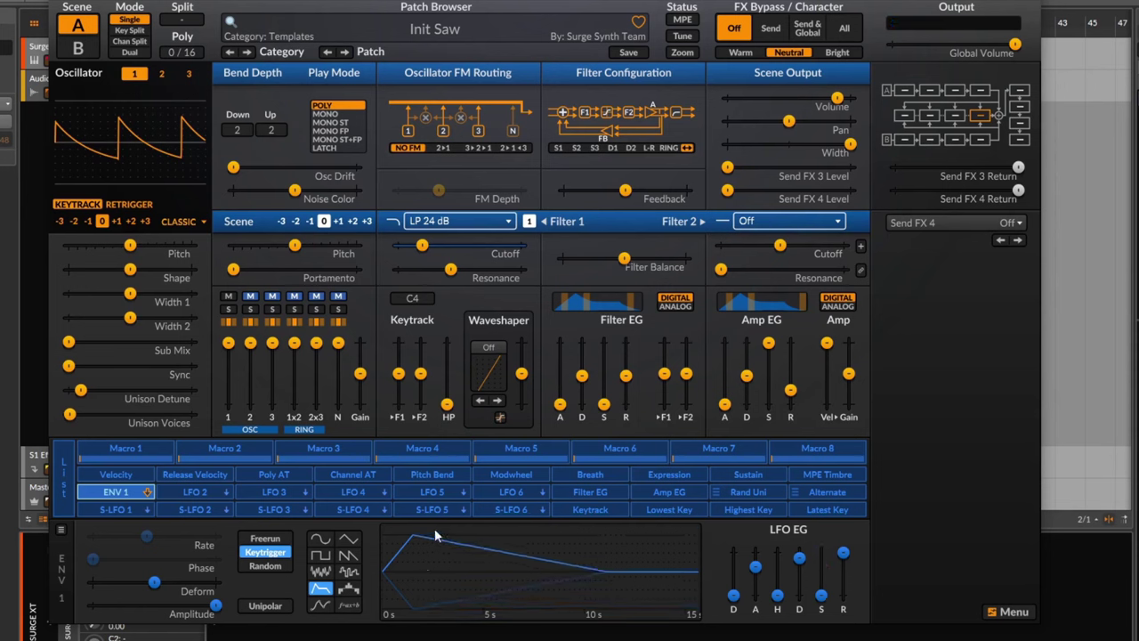
mouse_move(799, 558)
mouse_down()
mouse_move(798, 574)
mouse_move(799, 560)
mouse_up()
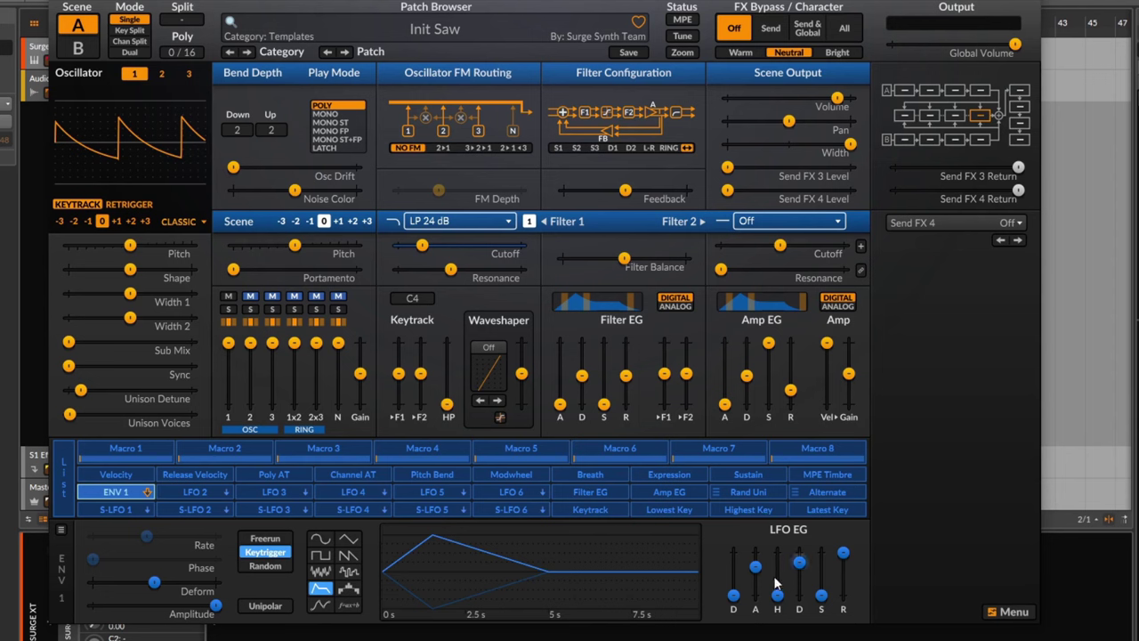
drag(777, 594, 733, 567)
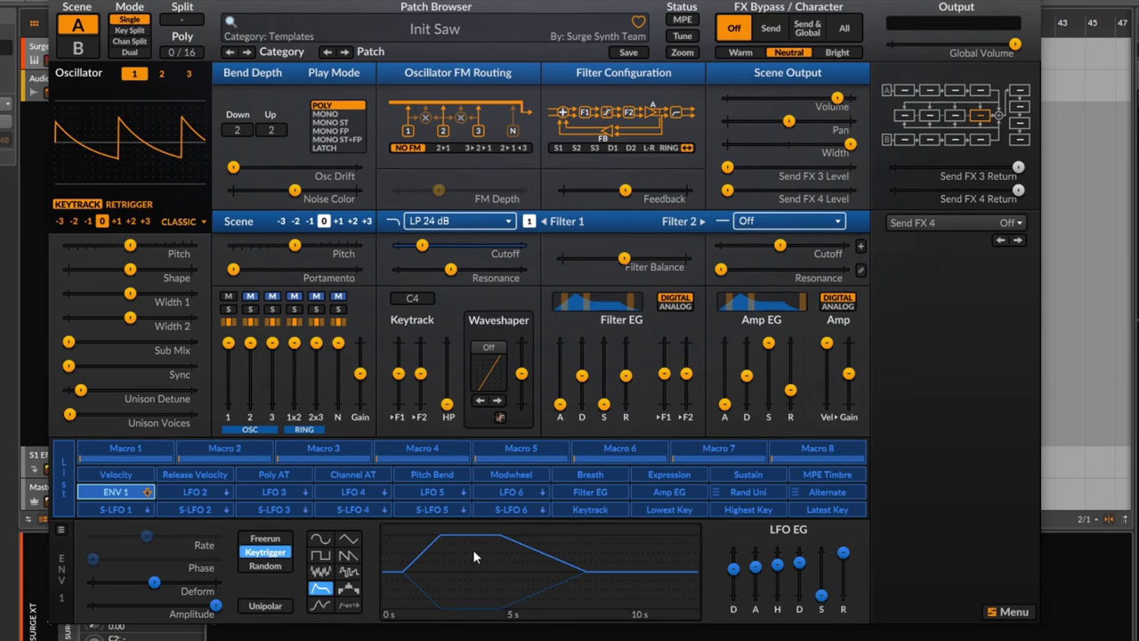
mouse_move(140, 589)
mouse_down()
mouse_move(198, 590)
mouse_move(89, 581)
mouse_move(154, 582)
mouse_up()
- Switch the LFO to the step sequencer, compare it with the sample-and-hold shape, and draw an irregular step pattern
click(350, 590)
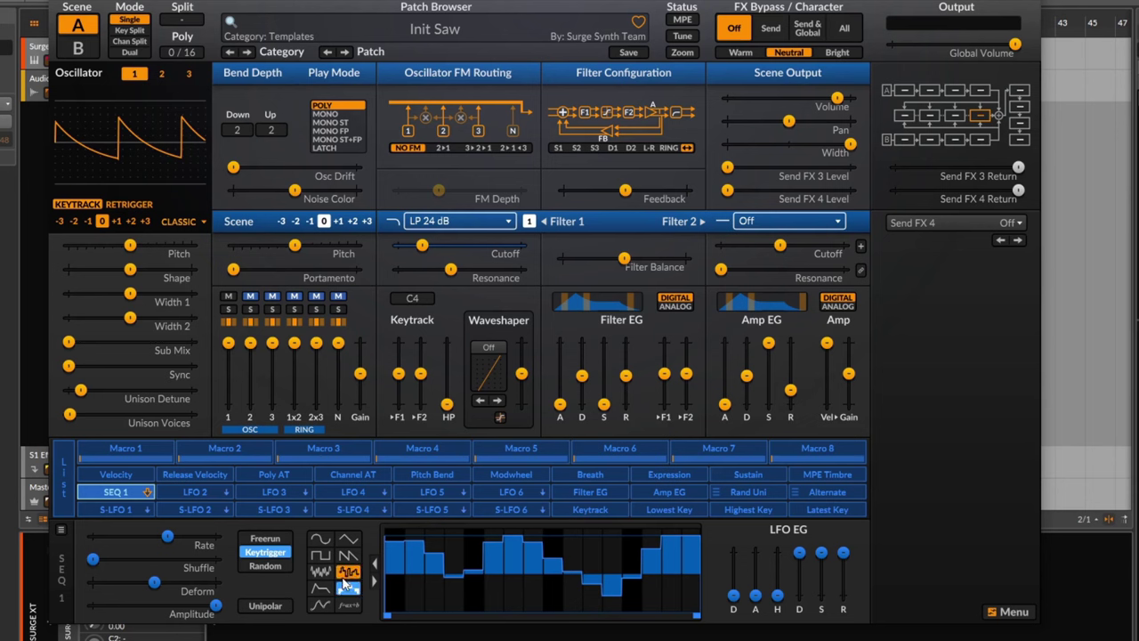
click(348, 570)
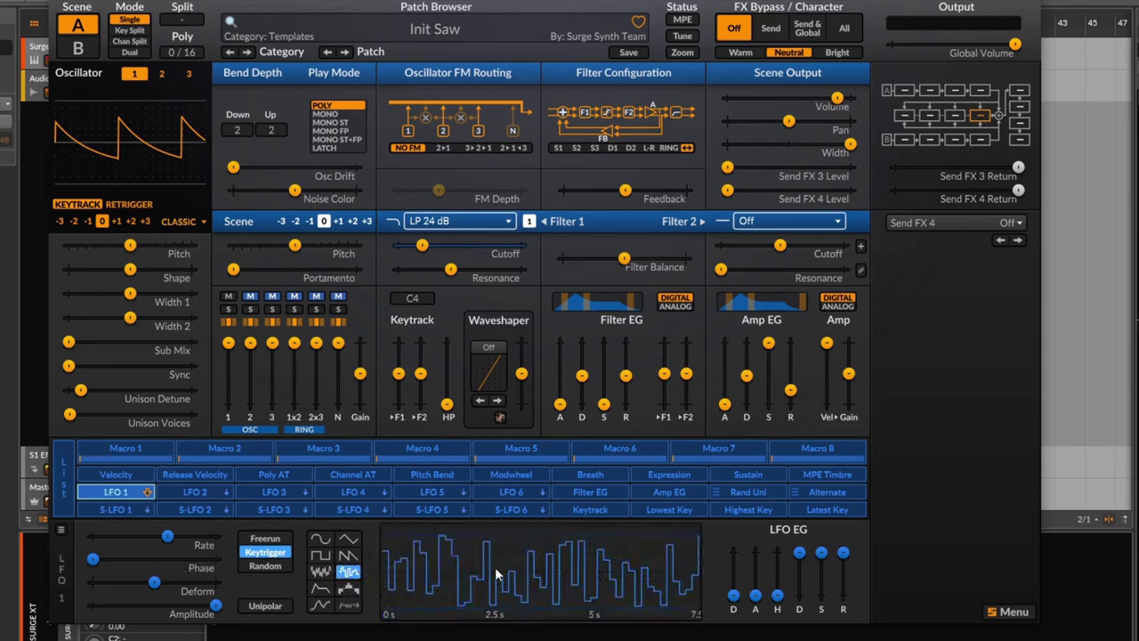
click(351, 588)
mouse_move(411, 560)
mouse_down()
mouse_move(420, 598)
mouse_move(462, 577)
mouse_move(463, 588)
mouse_move(423, 587)
mouse_move(442, 589)
mouse_move(501, 551)
mouse_move(497, 589)
mouse_move(658, 592)
mouse_up()
mouse_move(547, 575)
mouse_down()
mouse_move(423, 604)
mouse_move(523, 604)
mouse_move(558, 556)
mouse_move(616, 593)
mouse_move(618, 567)
mouse_move(648, 571)
mouse_up()
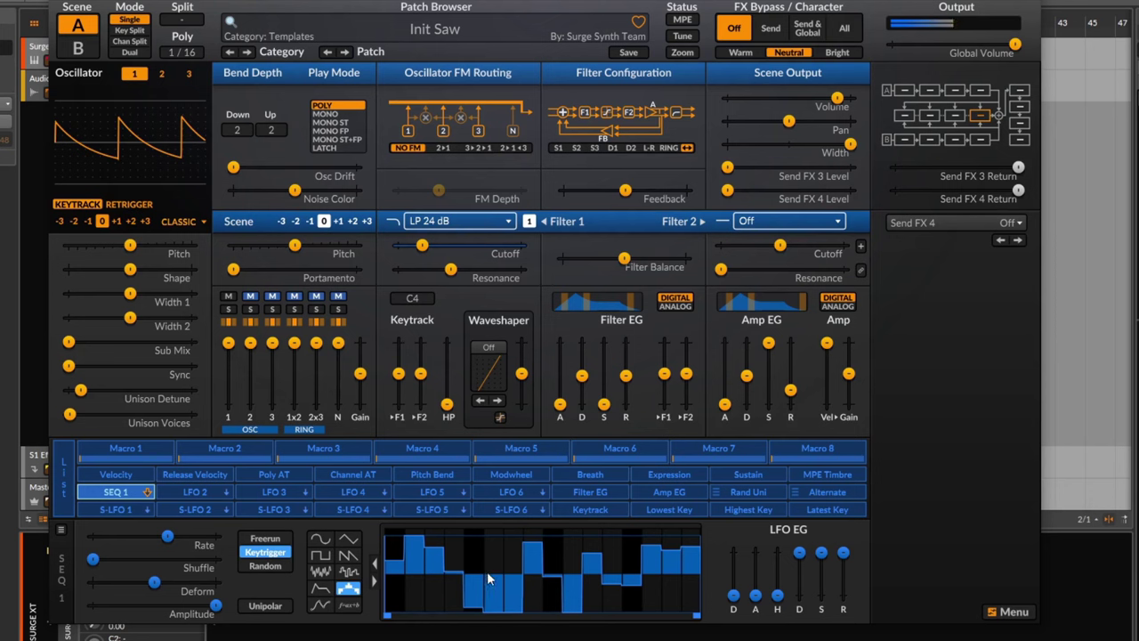
- Shift the sequencer's step pattern repeatedly forward and backward
click(374, 579)
click(374, 579)
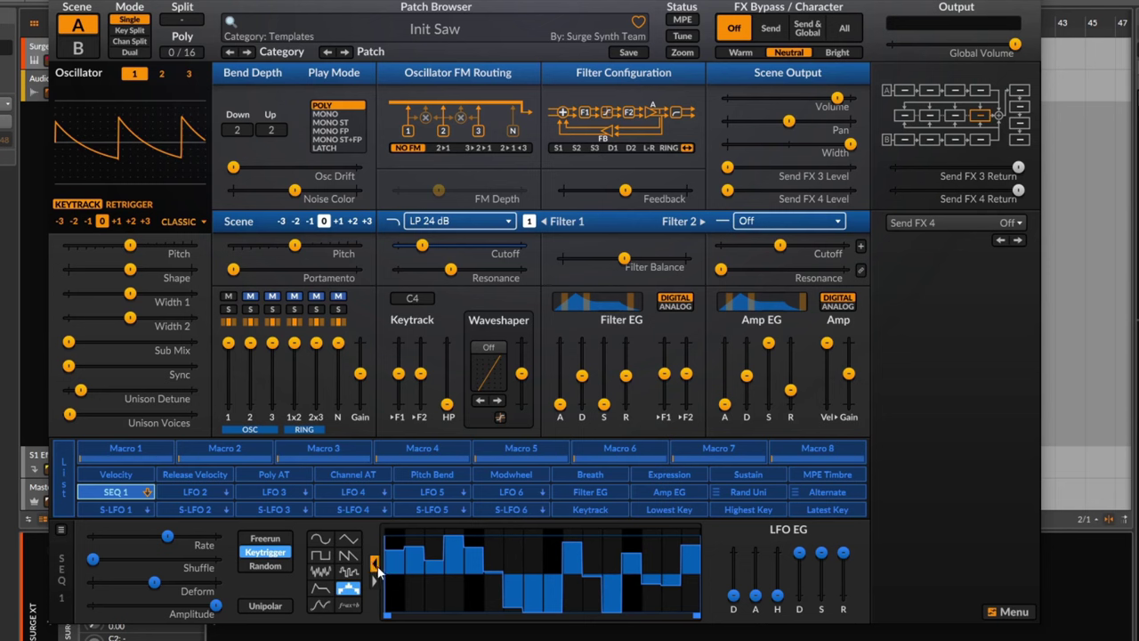
click(375, 565)
click(377, 587)
click(377, 587)
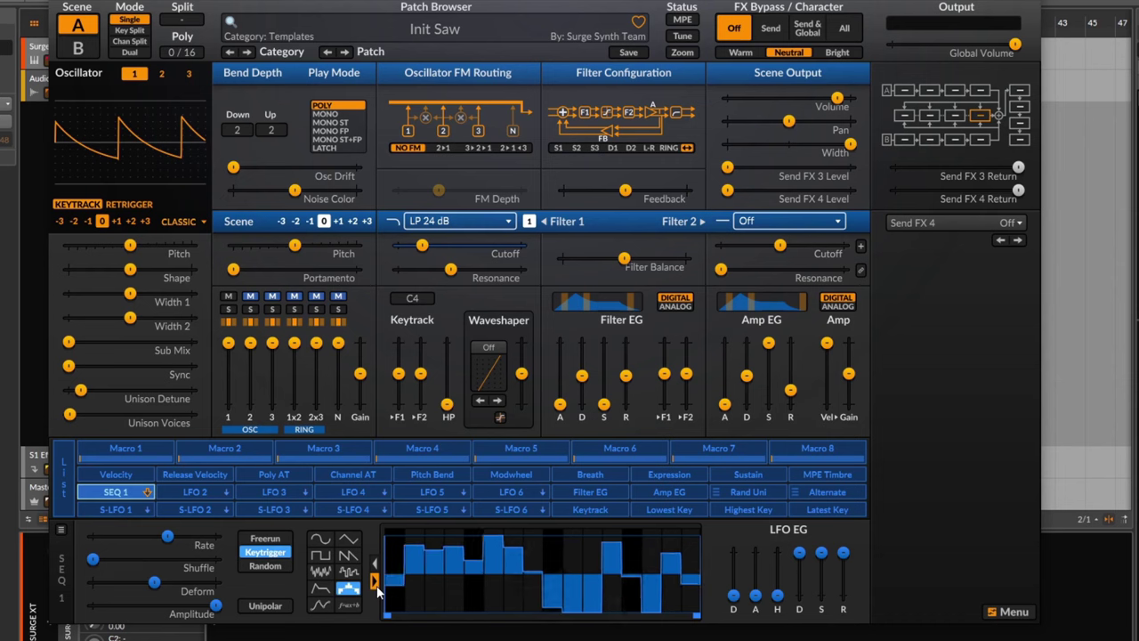
click(377, 587)
click(377, 587)
click(378, 587)
click(378, 587)
click(377, 588)
click(374, 581)
click(374, 563)
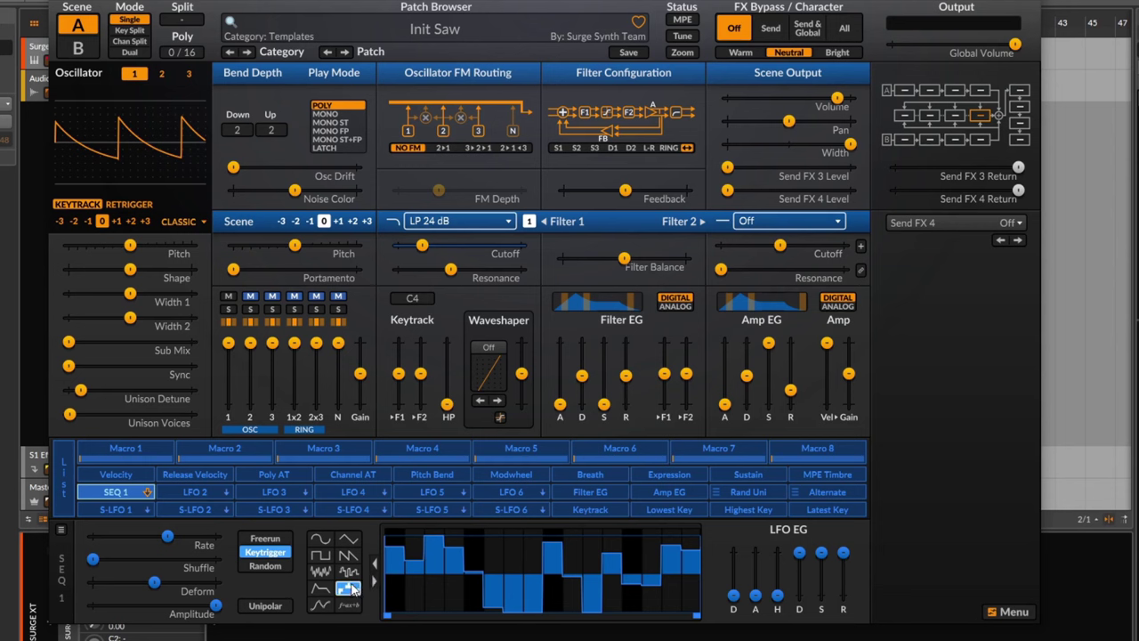
- Enable tempo sync on the step sequencer's Rate and raise the Rate, leaving Shuffle at its minimum
mouse_move(172, 541)
mouse_down()
mouse_move(196, 536)
mouse_move(155, 536)
mouse_up()
right_click(155, 536)
click(240, 293)
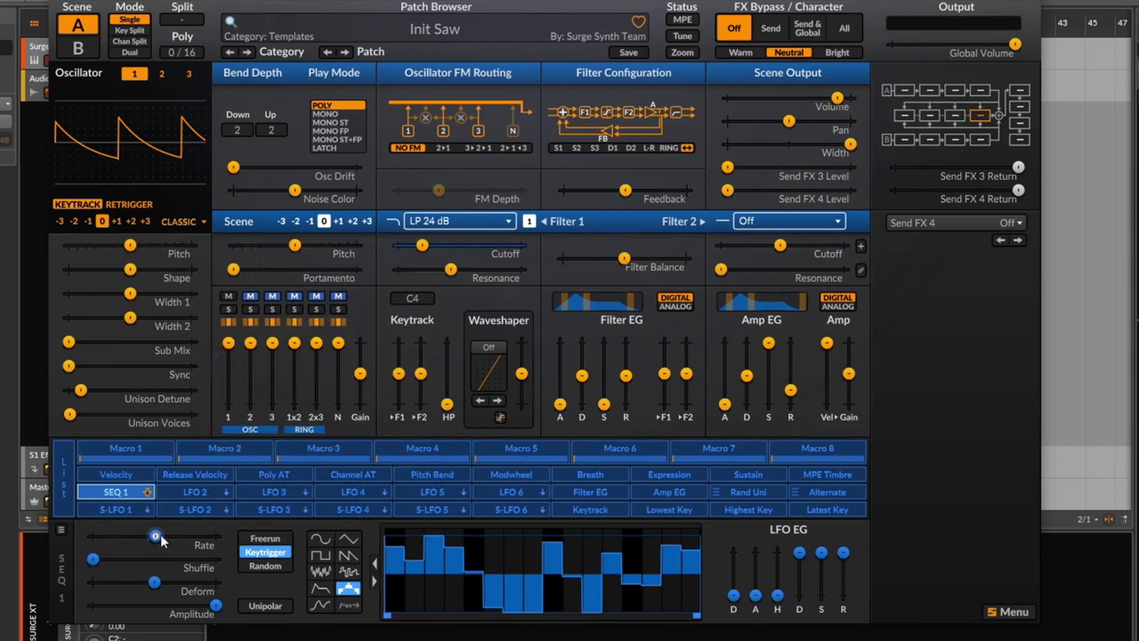
drag(158, 535, 177, 536)
mouse_move(89, 558)
mouse_down()
mouse_move(160, 558)
mouse_move(92, 558)
mouse_up()
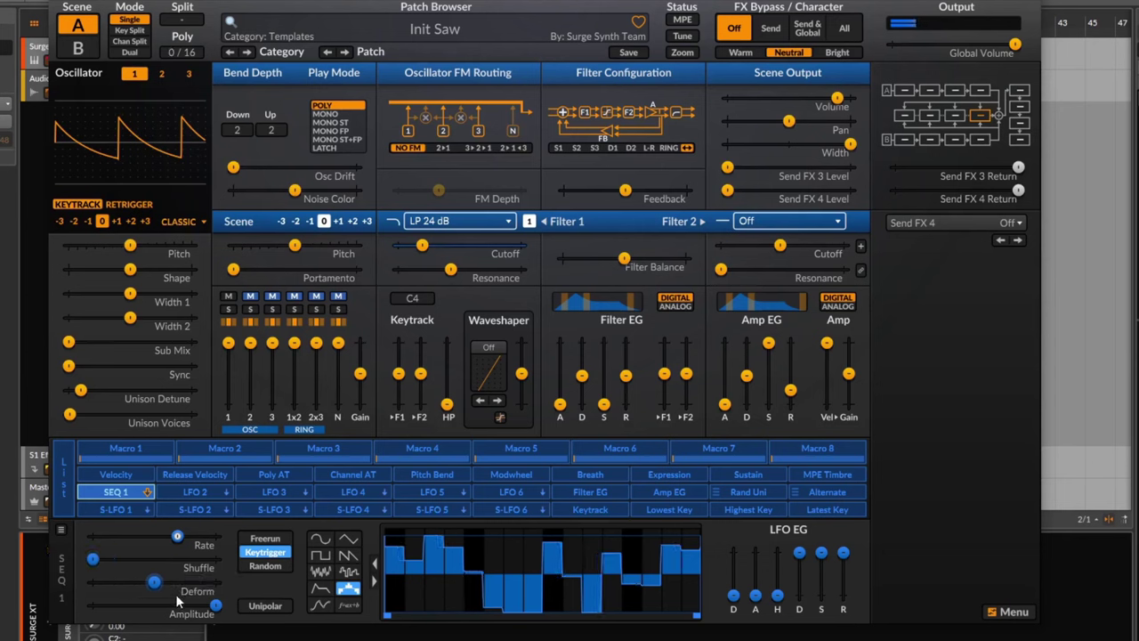
- Set the sequencer's Deform to 100%, compare it with the noise shape, and lower Deform below its centre
drag(154, 581, 214, 582)
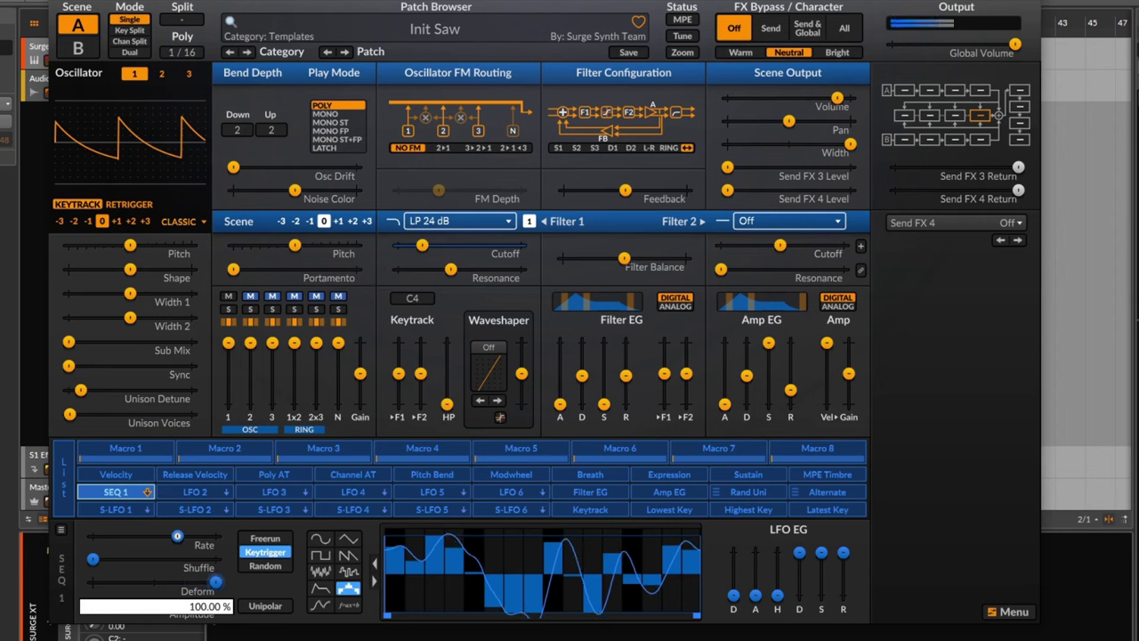
click(321, 571)
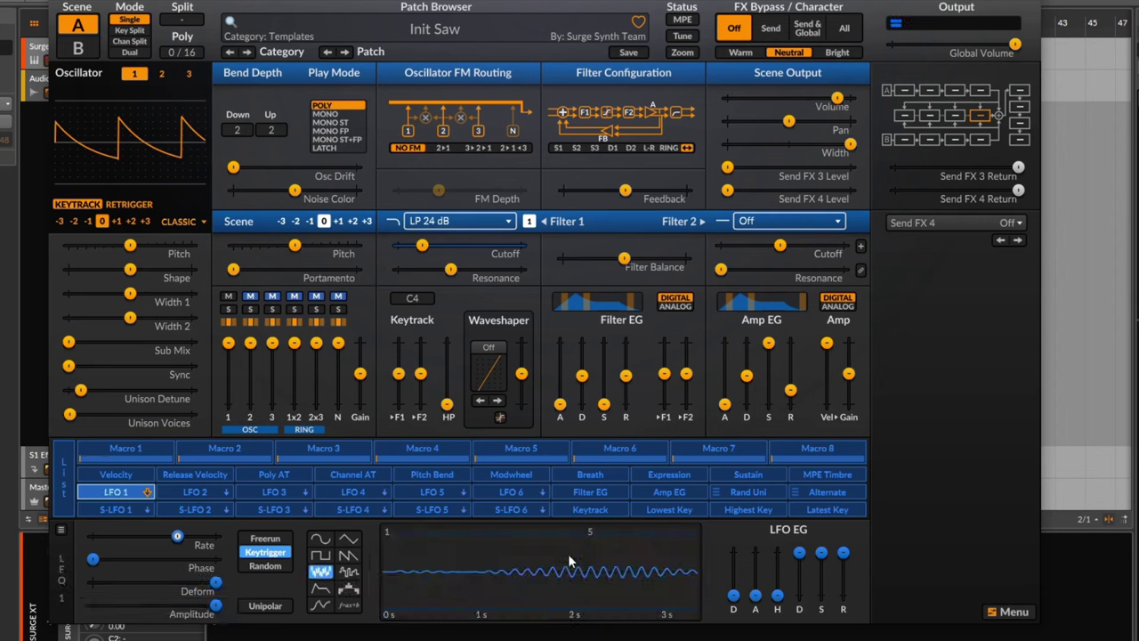
click(348, 588)
drag(216, 581, 121, 582)
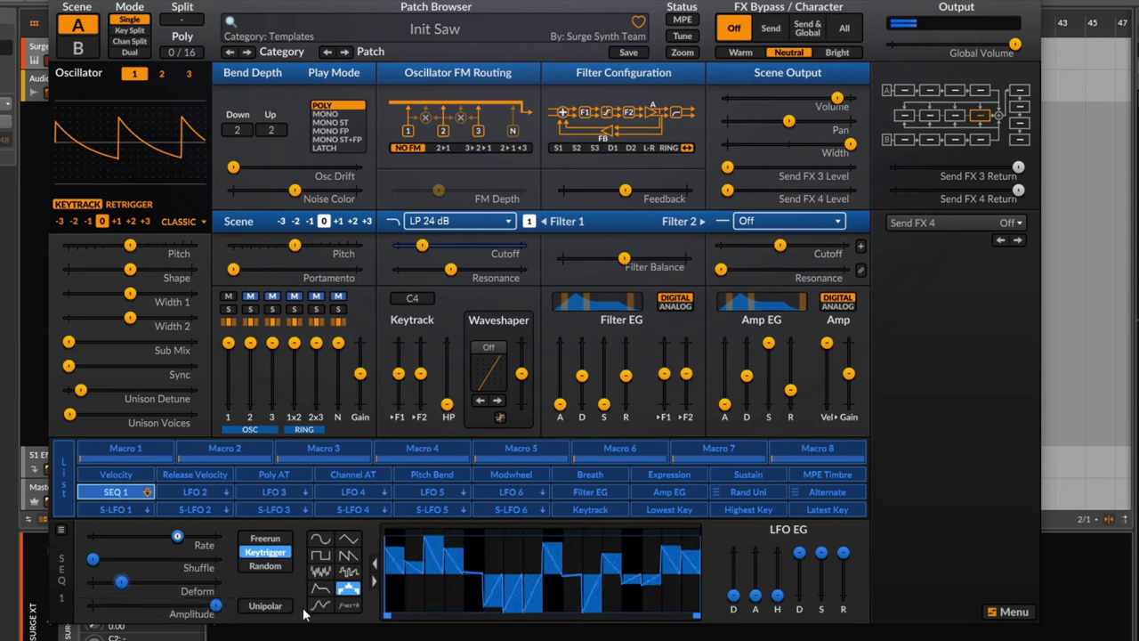
double_click(122, 582)
key(Escape)
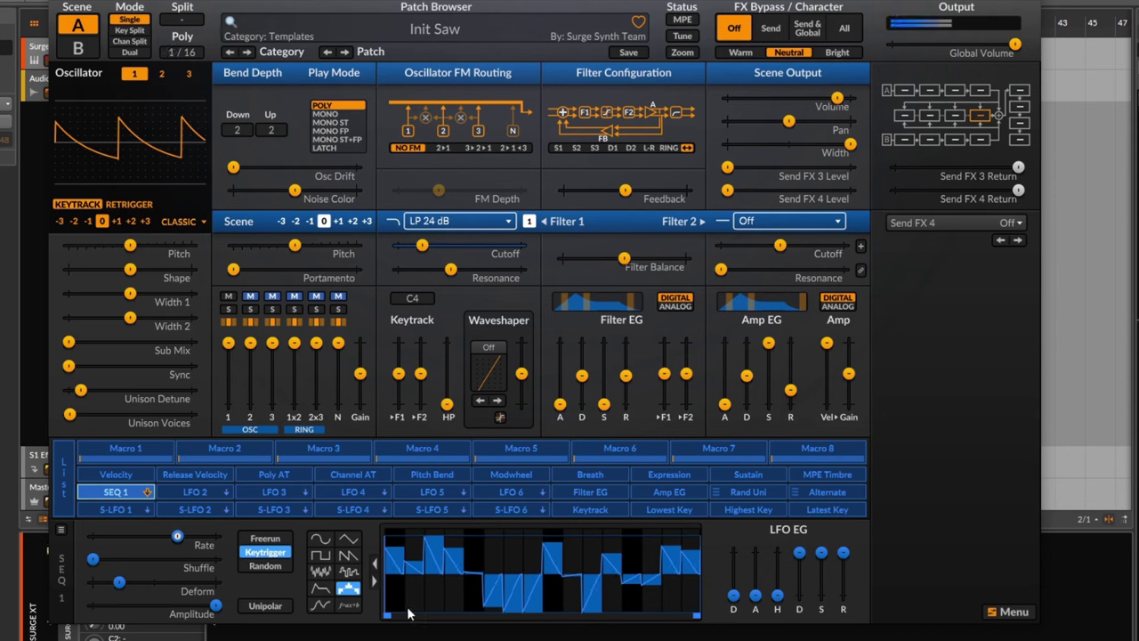
- Level all sequencer steps at a high value, recentre Deform, and draw a contour dipping to the minimum mid-pattern
drag(392, 543, 689, 541)
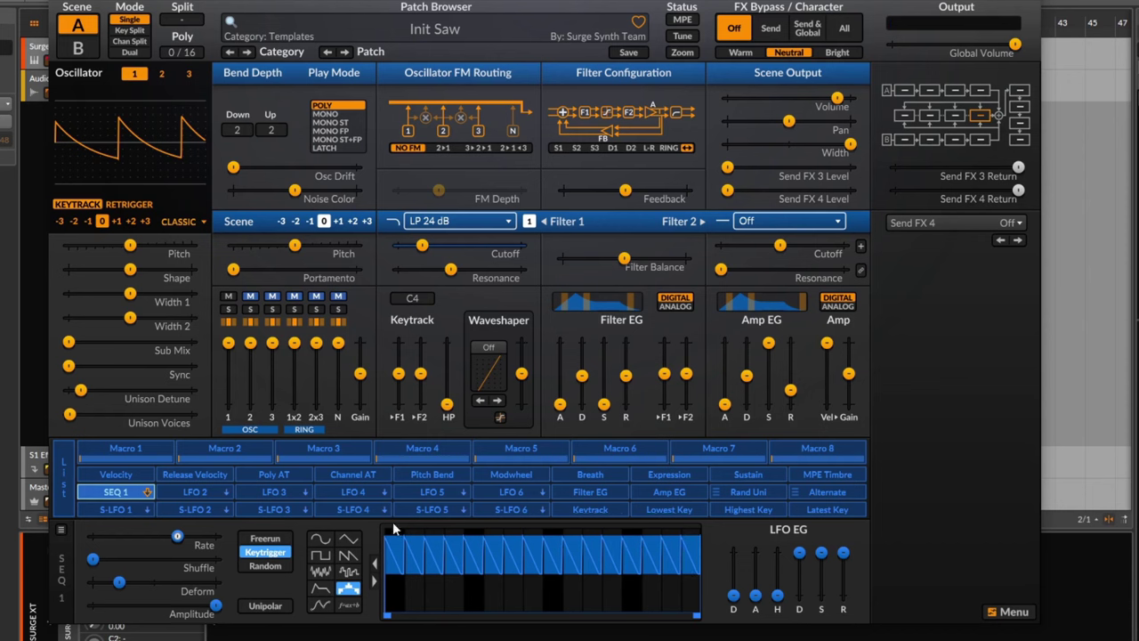
drag(119, 581, 152, 582)
mouse_move(215, 605)
mouse_down()
mouse_move(149, 605)
mouse_move(215, 605)
mouse_up()
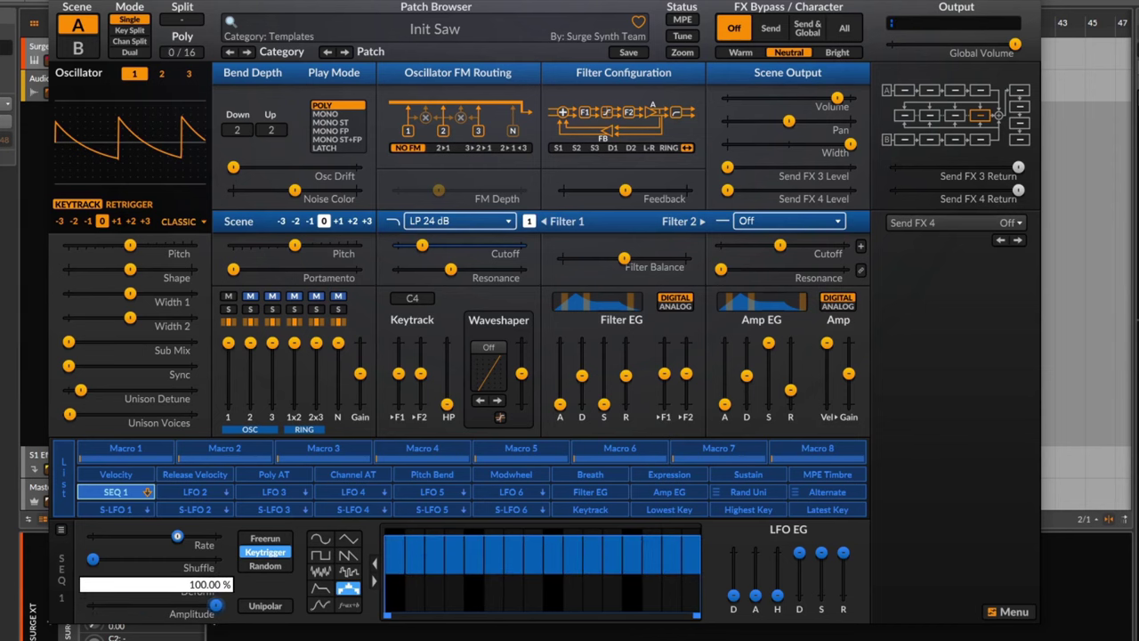
mouse_move(420, 569)
mouse_down()
mouse_move(539, 565)
mouse_move(618, 600)
mouse_move(637, 577)
mouse_move(619, 541)
mouse_move(500, 582)
mouse_move(558, 594)
mouse_up()
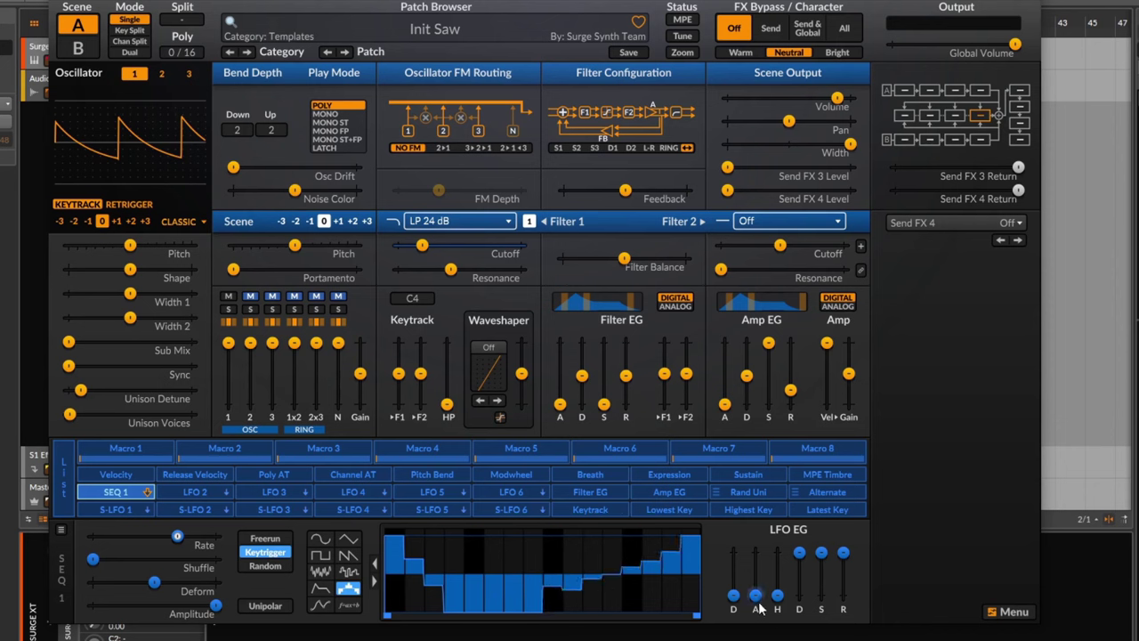
- Set the LFO EG attack to about 0.831 s and lower the sequencer's Rate slightly
drag(755, 595, 755, 568)
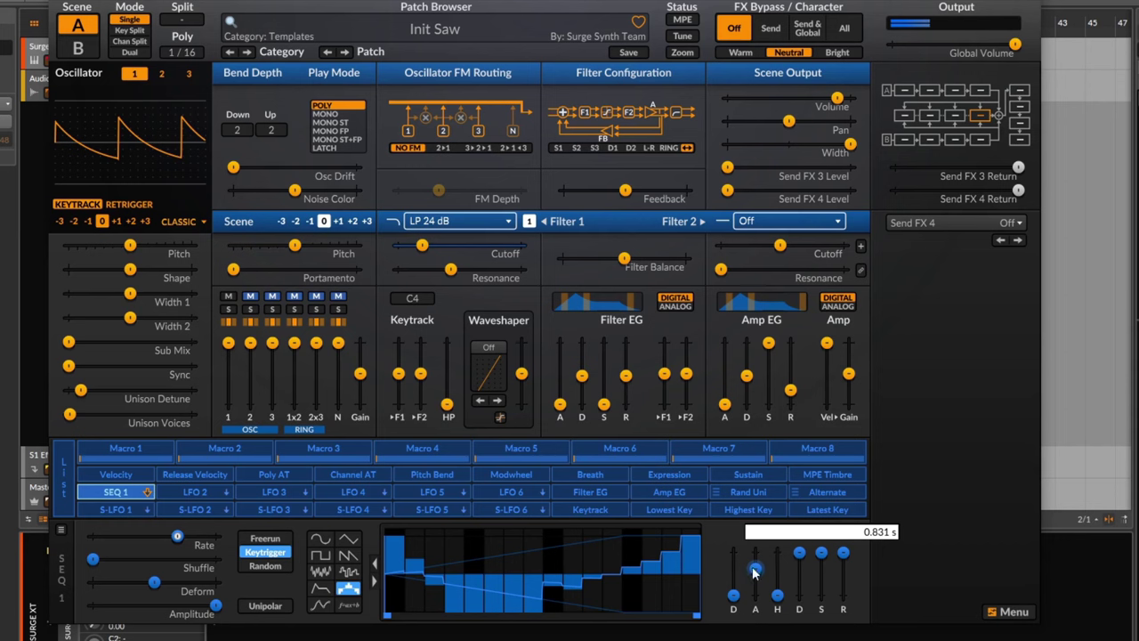
drag(188, 540, 181, 540)
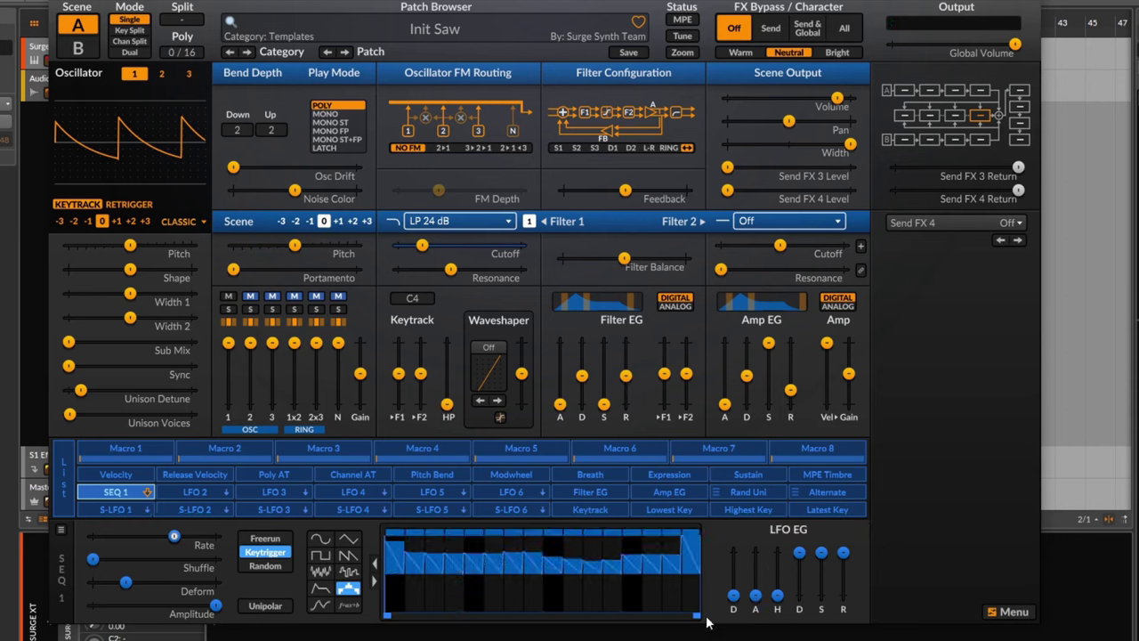
- Draw the last two sequencer steps at negative values, lower Deform further, and raise the opening steps
mouse_move(698, 616)
mouse_down()
mouse_move(676, 608)
mouse_move(689, 623)
mouse_up()
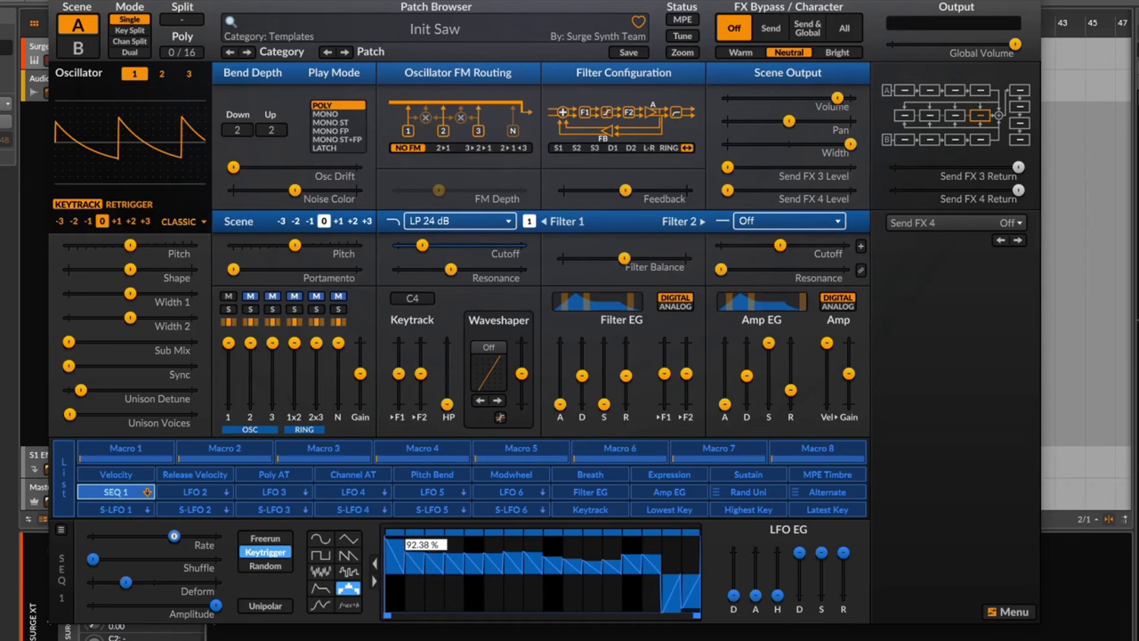
drag(106, 581, 98, 581)
mouse_move(412, 563)
mouse_down()
mouse_move(432, 539)
mouse_move(395, 546)
mouse_up()
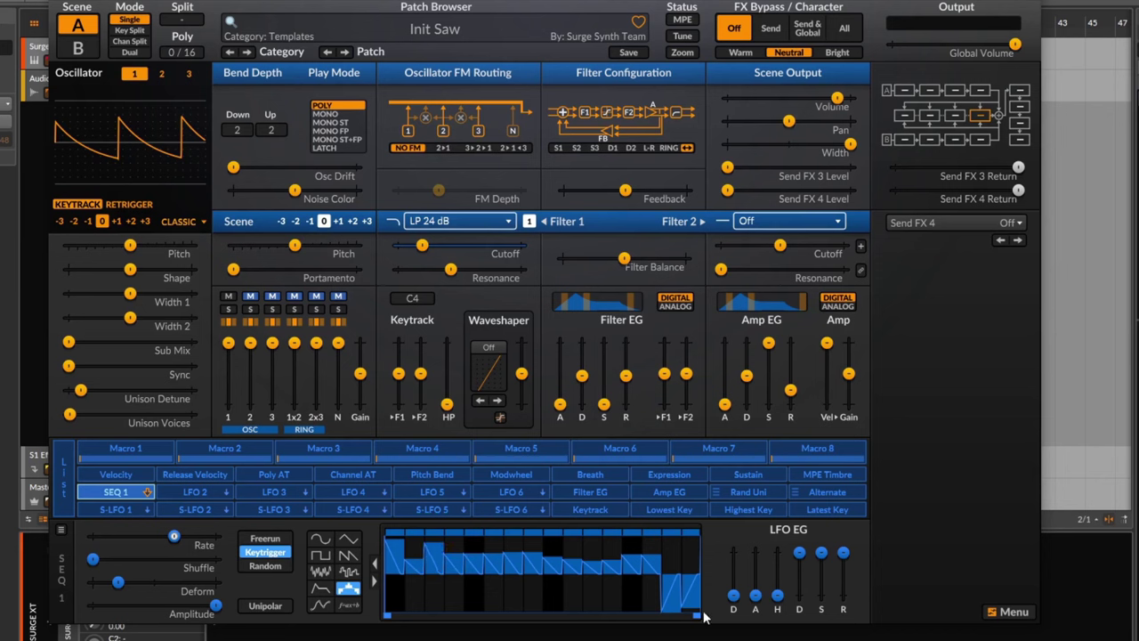
- Move the sequencer's loop end to the third step, and extend the loop to the fourth step
drag(697, 619, 439, 615)
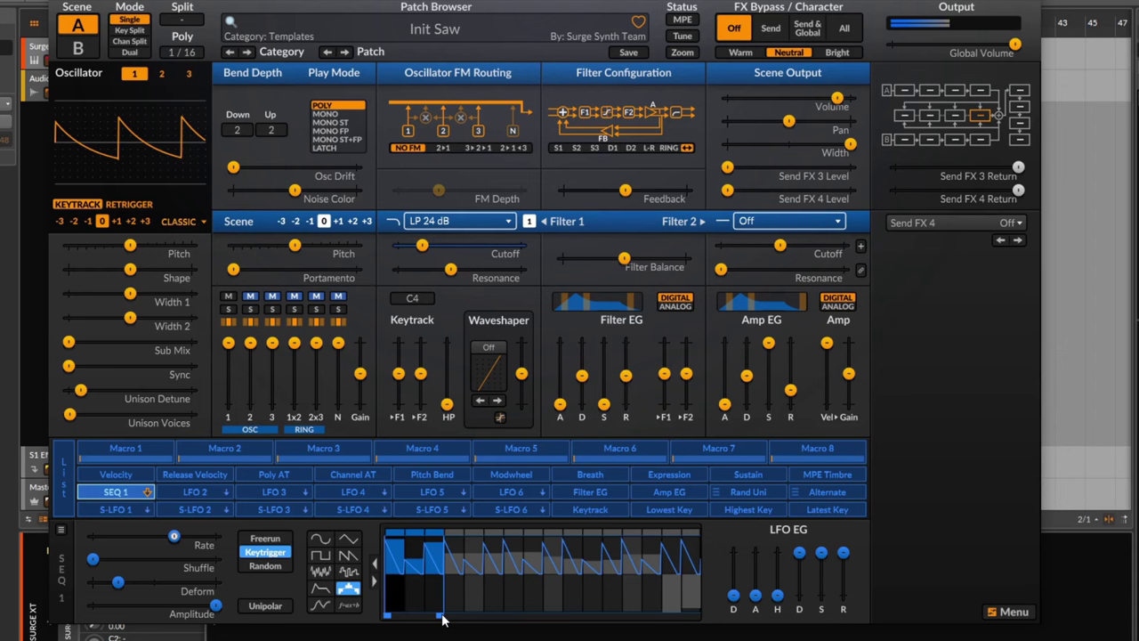
drag(443, 615, 460, 616)
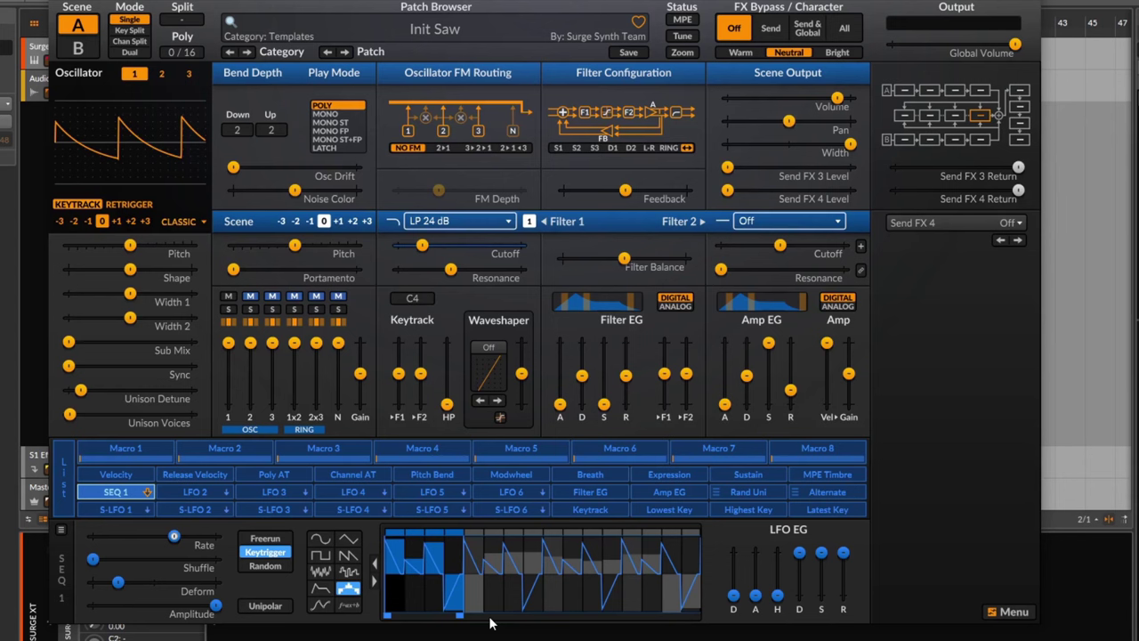
- Compare the MSEG and Formula shapes, return to MSEG, and open the MSEG editor
click(322, 605)
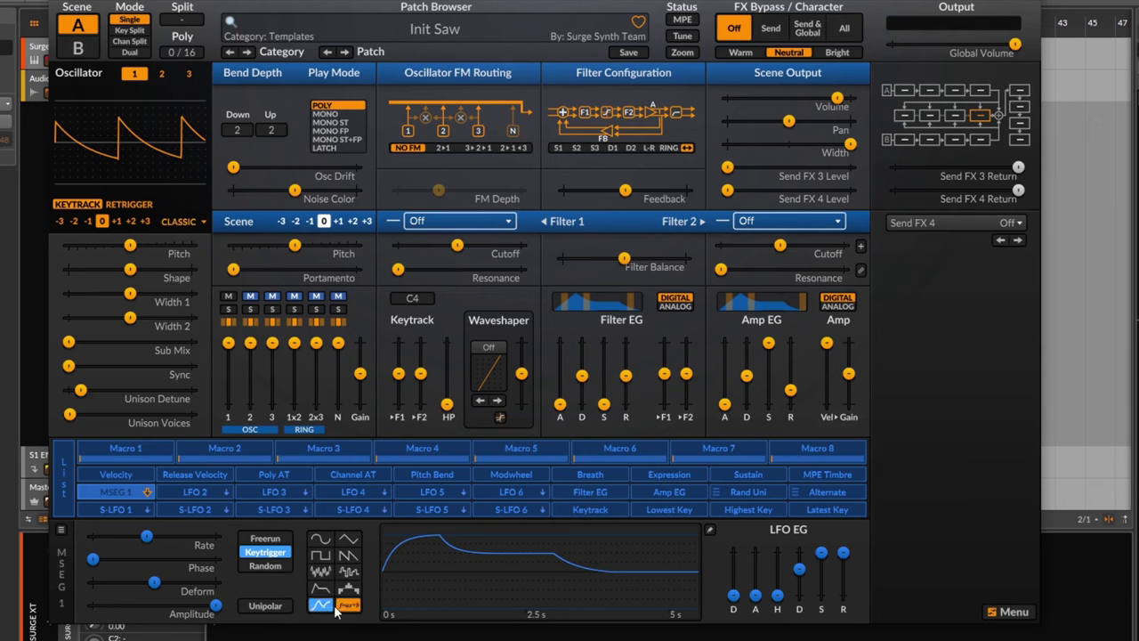
click(349, 606)
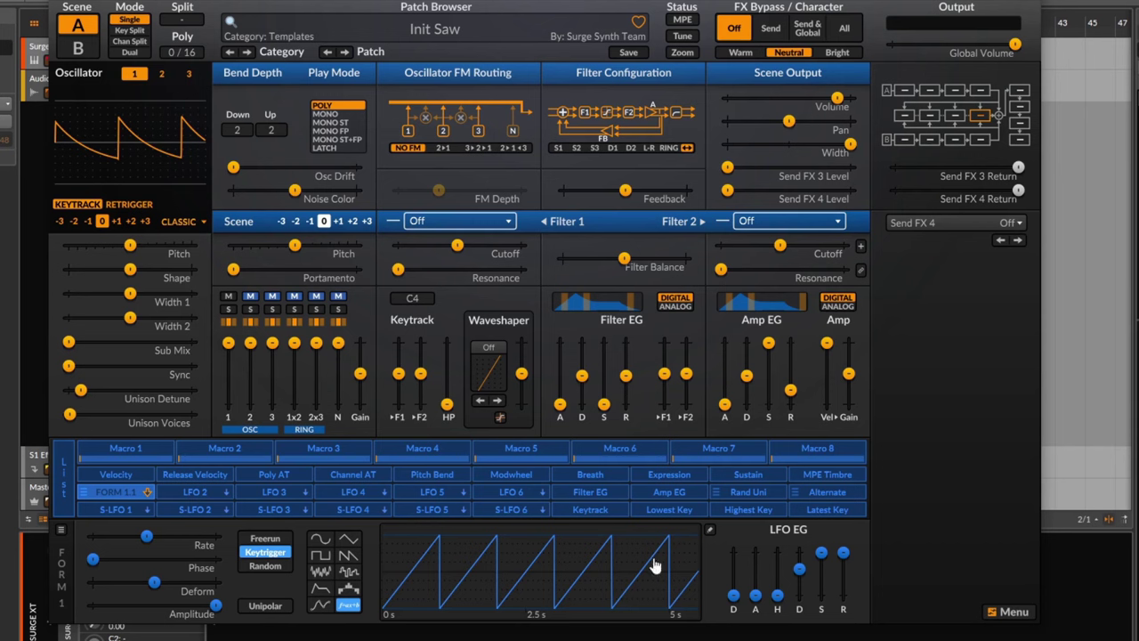
click(320, 606)
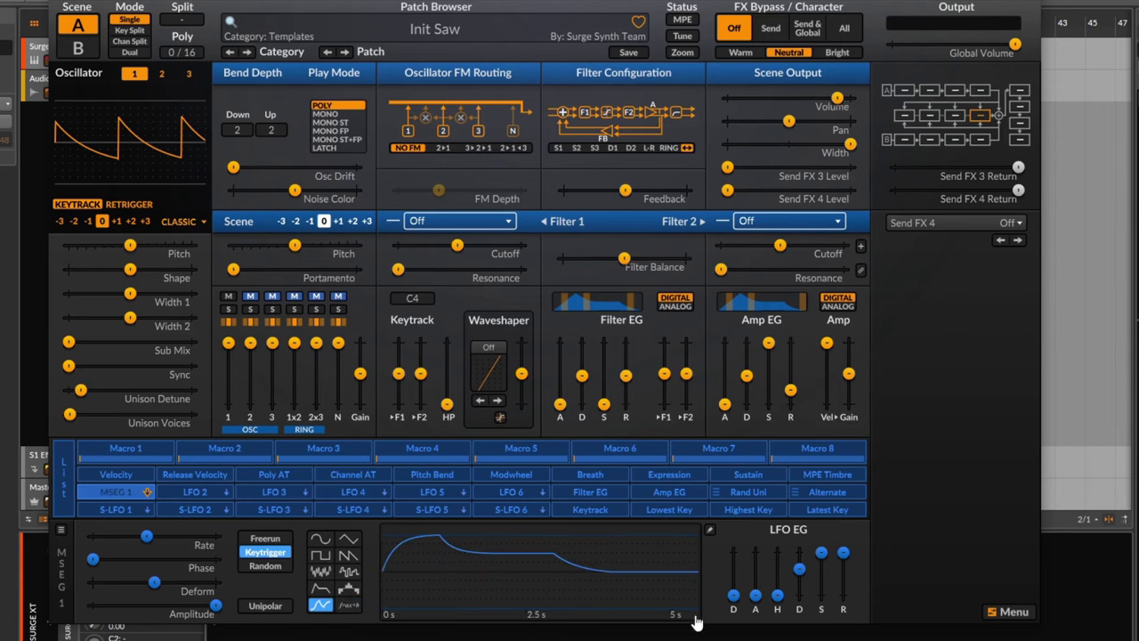
double_click(563, 573)
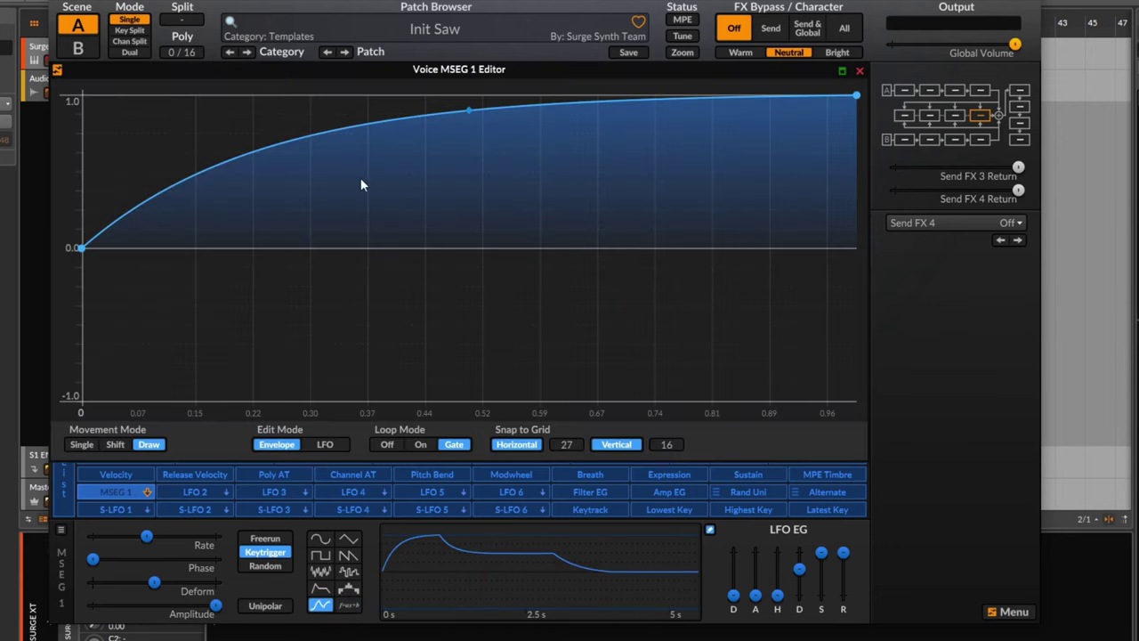
- Lower the first MSEG segment's curve and add two nodes at about 0.22 and 0.33, placed at values of about 0.25 and 0.56
drag(469, 110, 469, 189)
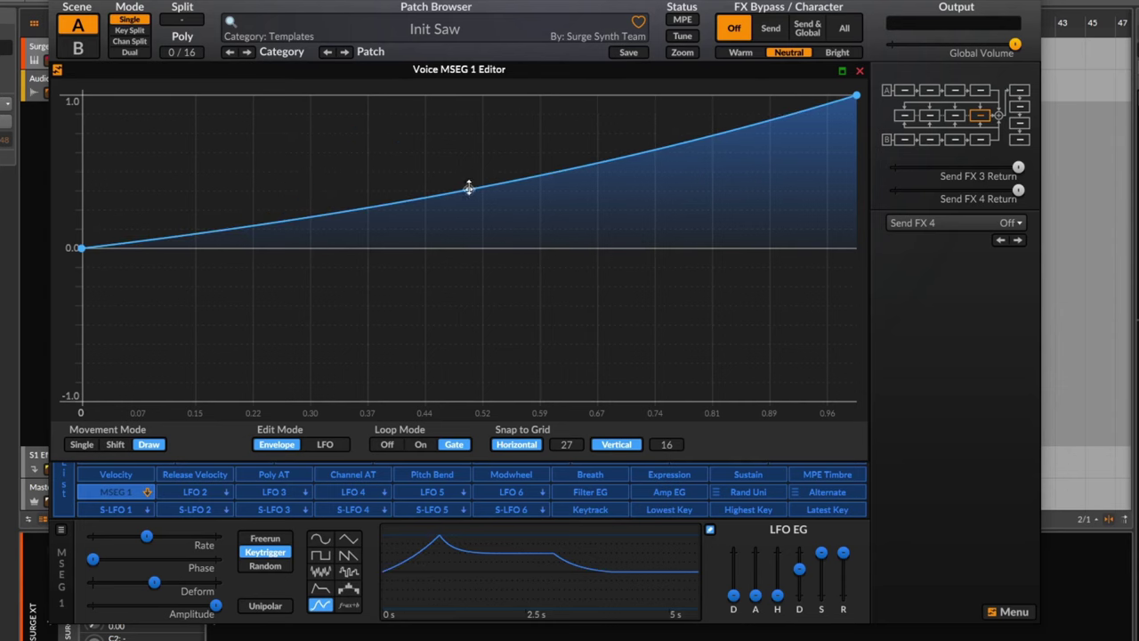
double_click(248, 246)
drag(248, 247, 248, 382)
double_click(336, 339)
mouse_move(336, 339)
mouse_down()
mouse_move(336, 213)
mouse_move(312, 127)
mouse_move(332, 219)
mouse_move(383, 297)
mouse_move(416, 161)
mouse_up()
drag(248, 172, 251, 213)
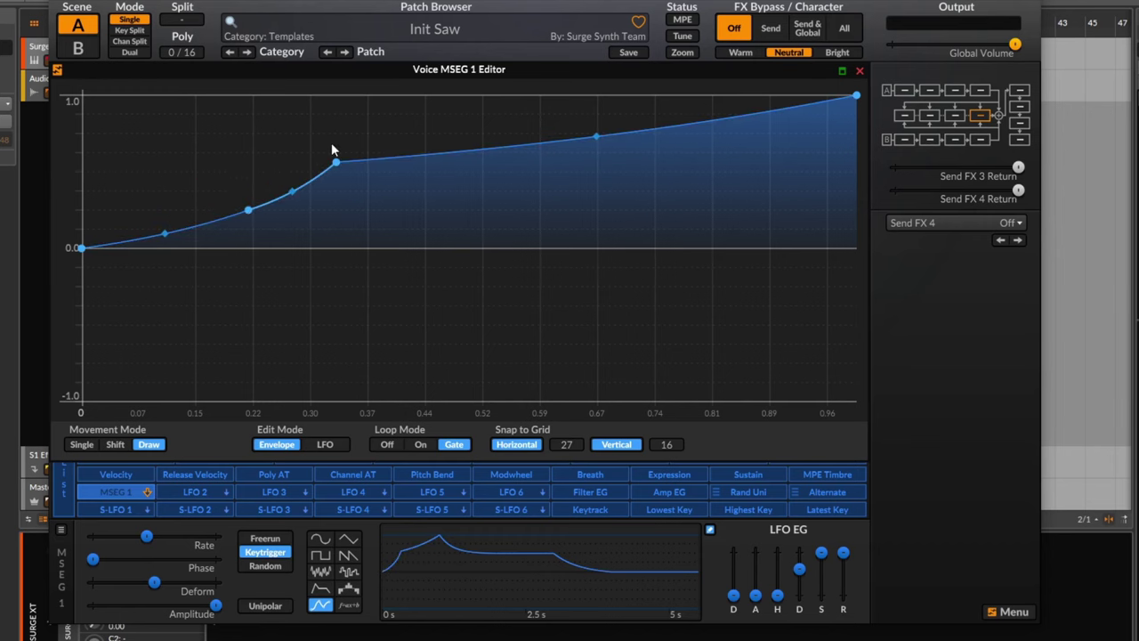
drag(332, 162, 340, 166)
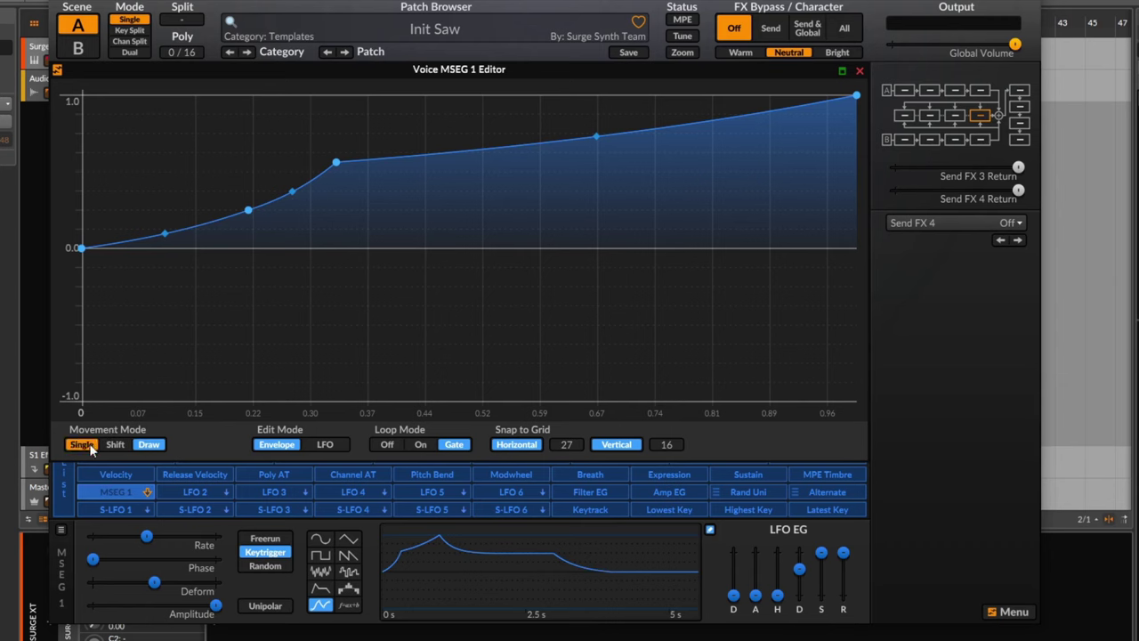
- Try moving the opening MSEG nodes in the Draw, Single and Shift movement modes
drag(249, 209, 186, 219)
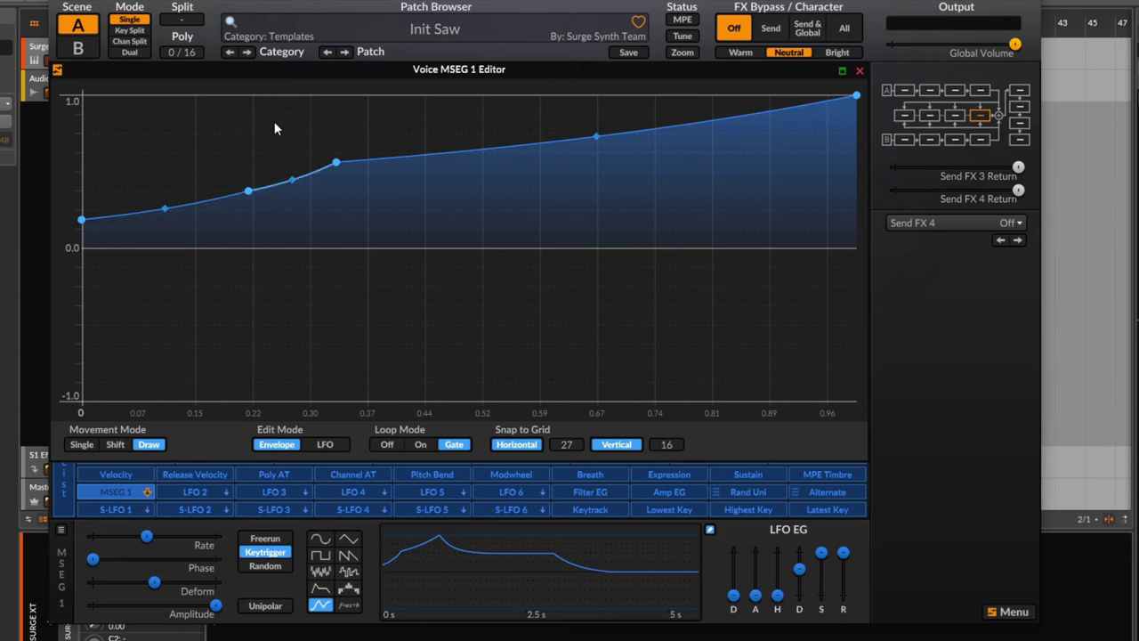
click(91, 444)
drag(249, 190, 196, 211)
click(115, 444)
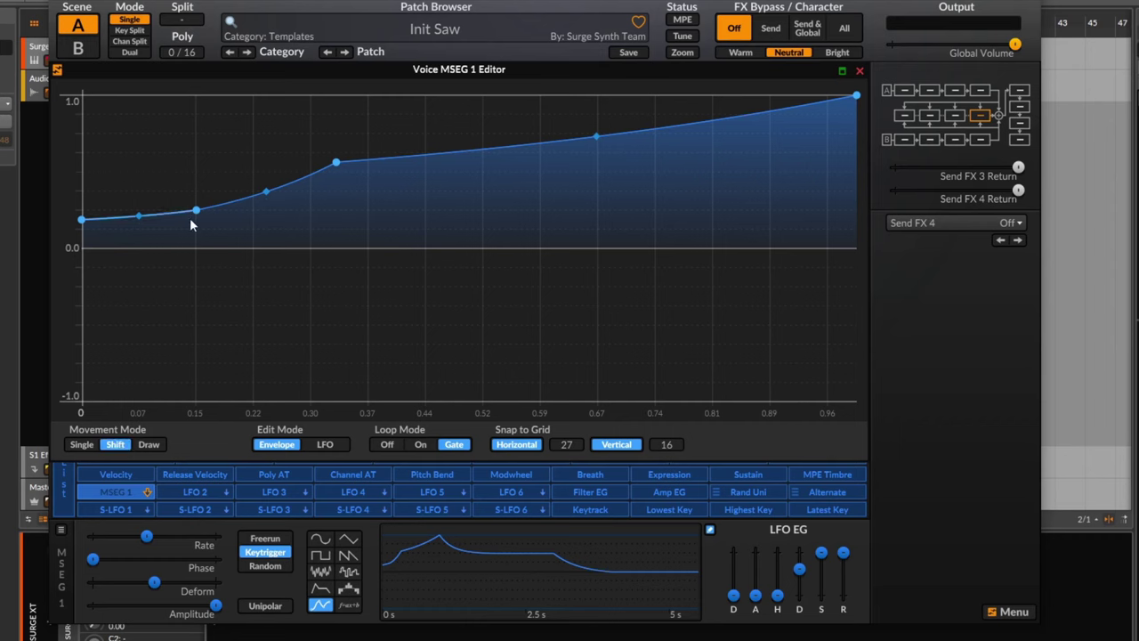
drag(197, 210, 310, 198)
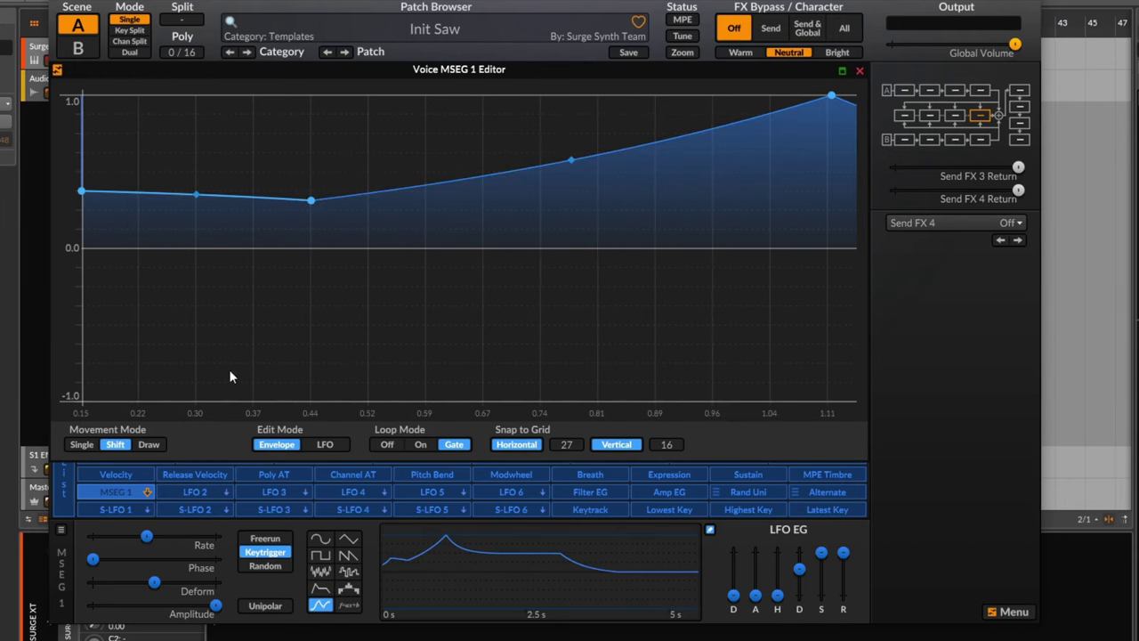
- Return to Draw movement mode and sketch several positive peaks and dips across the envelope up to about 1.8
click(147, 444)
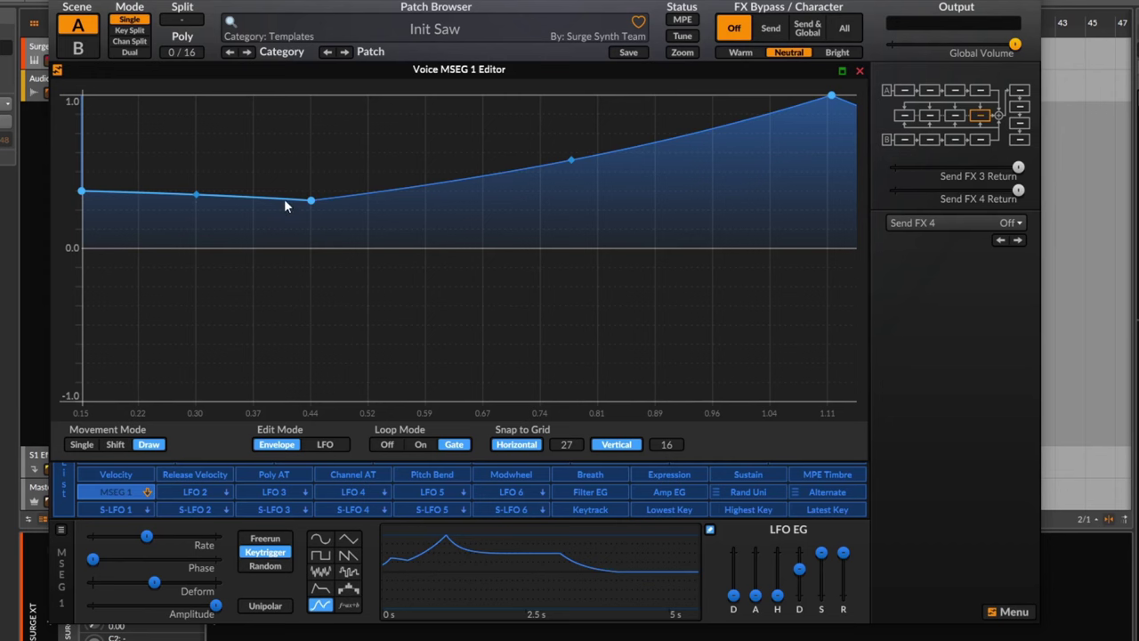
scroll(283, 201, down, 5)
drag(147, 222, 83, 218)
mouse_move(216, 154)
mouse_down()
mouse_move(282, 209)
mouse_move(287, 130)
mouse_move(320, 209)
mouse_move(338, 140)
mouse_move(372, 195)
mouse_move(450, 114)
mouse_up()
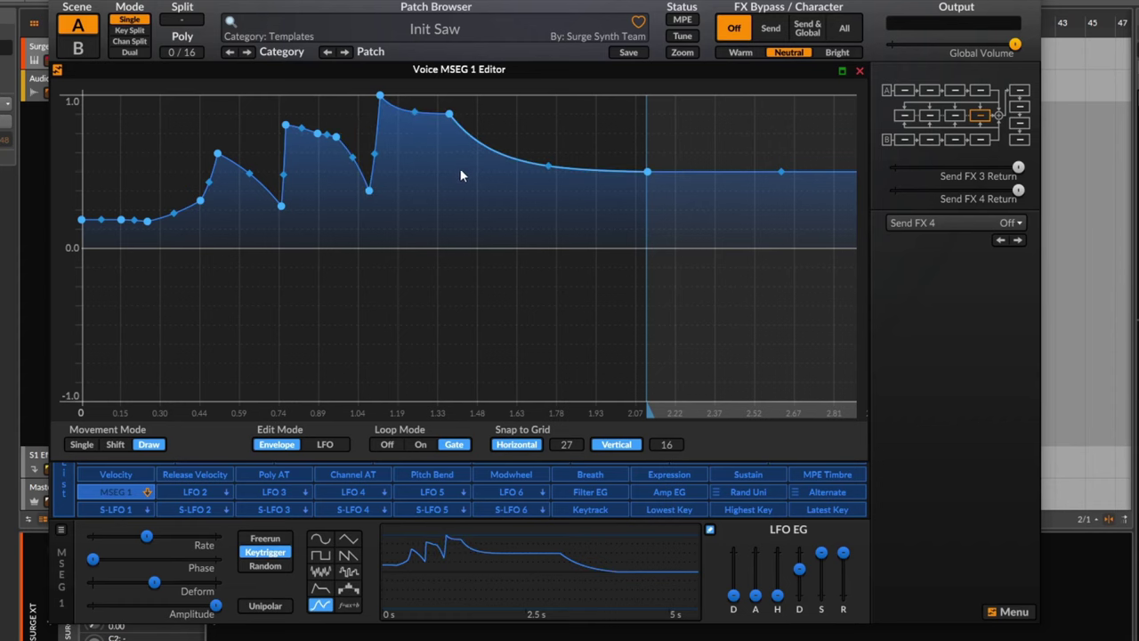
mouse_move(480, 231)
mouse_down()
mouse_move(529, 133)
mouse_move(562, 222)
mouse_up()
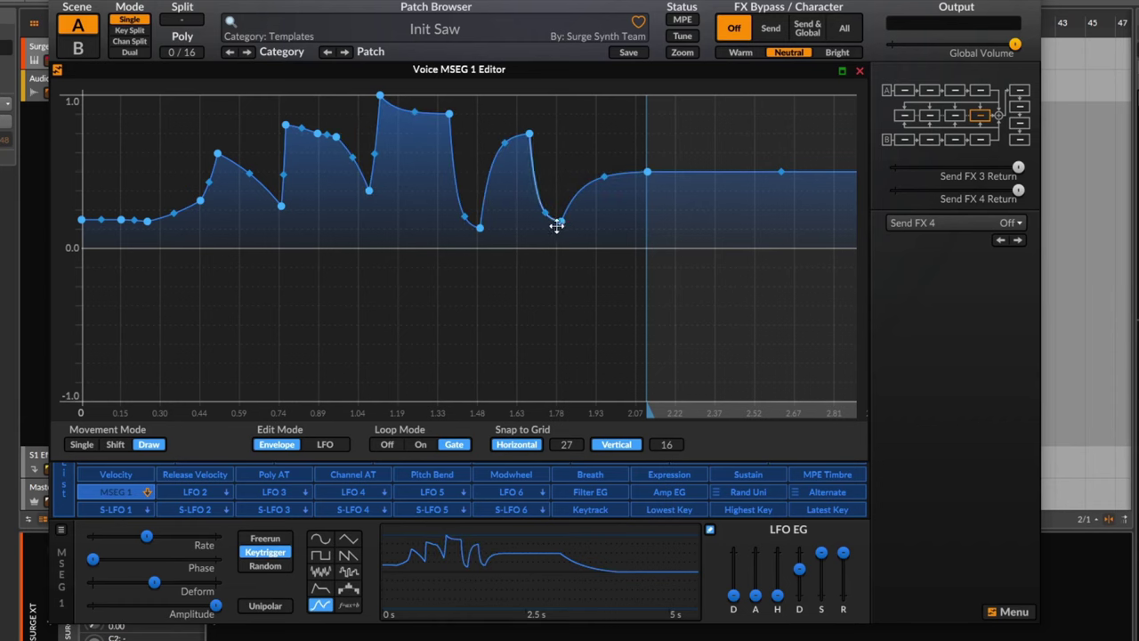
- Flatten the envelope between about 1.48 and 1.68 at roughly 0.25, and add nodes near 1.33 and 1.48 at about 0.4
scroll(468, 246, up, 10)
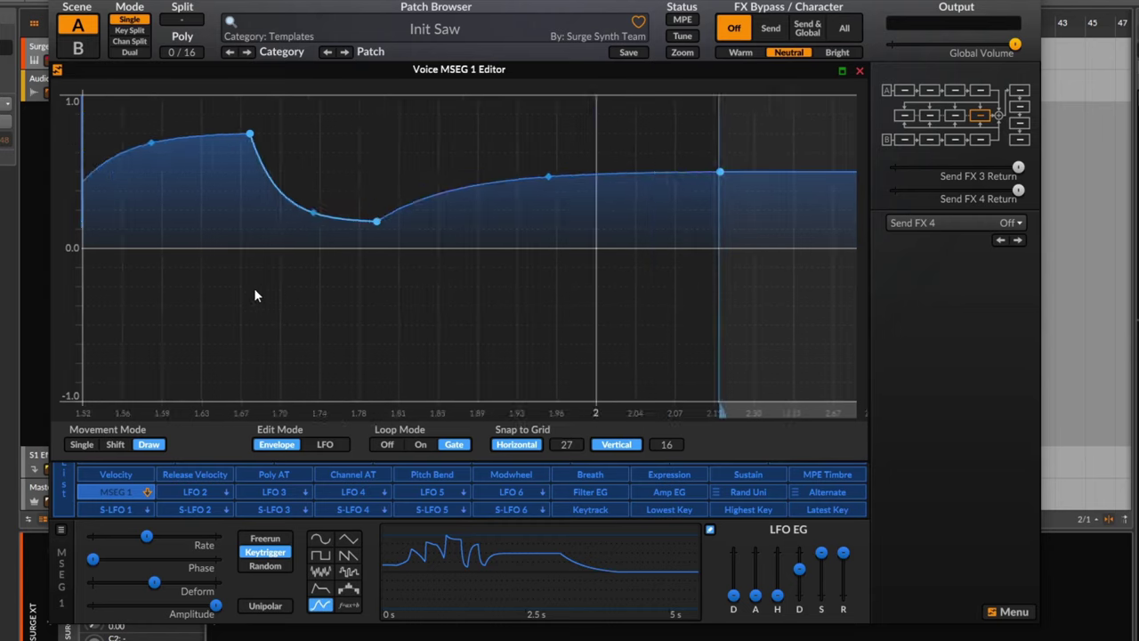
scroll(262, 301, down, 5)
scroll(143, 283, up, 3)
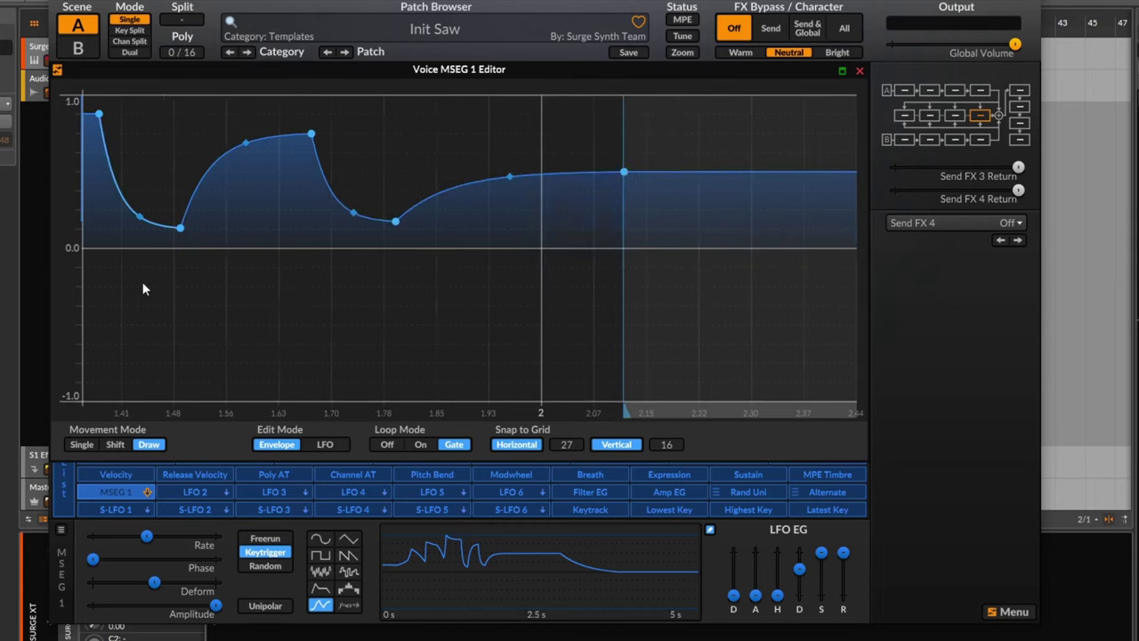
scroll(162, 290, down, 3)
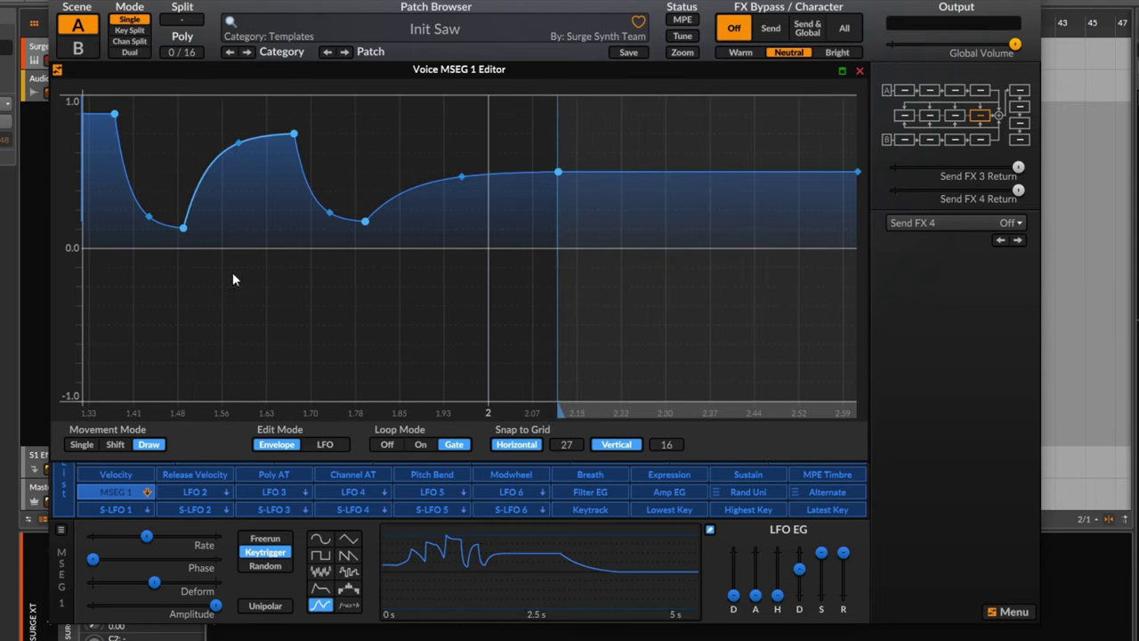
scroll(241, 303, down, 3)
scroll(253, 307, up, 5)
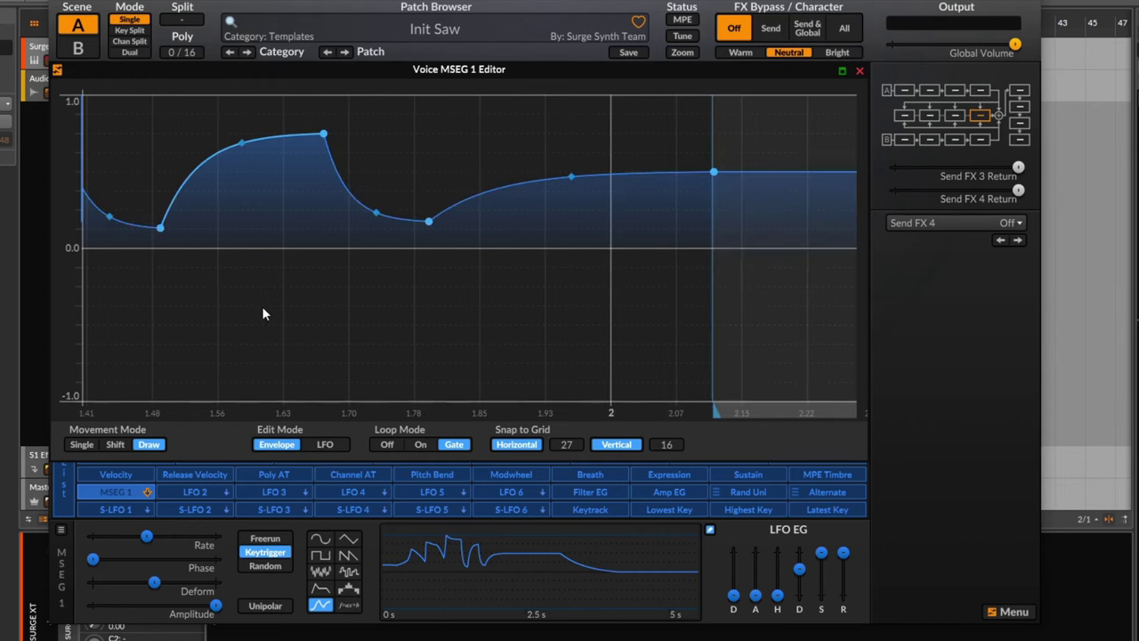
scroll(262, 306, down, 3)
mouse_move(204, 223)
mouse_down()
mouse_move(257, 212)
mouse_move(336, 219)
mouse_up()
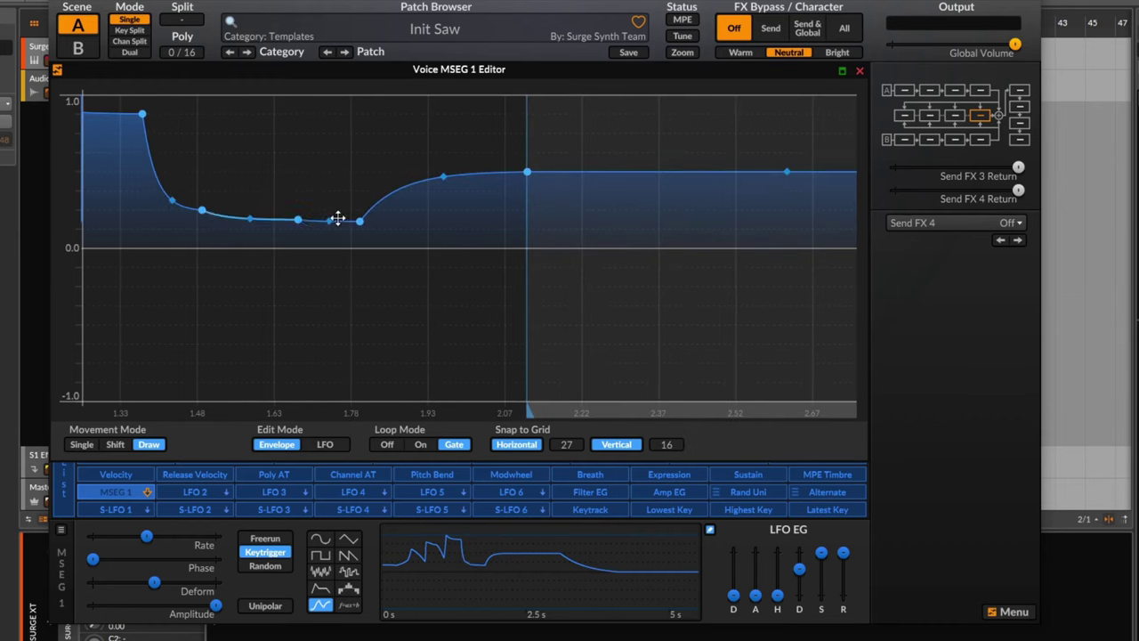
drag(184, 125, 200, 181)
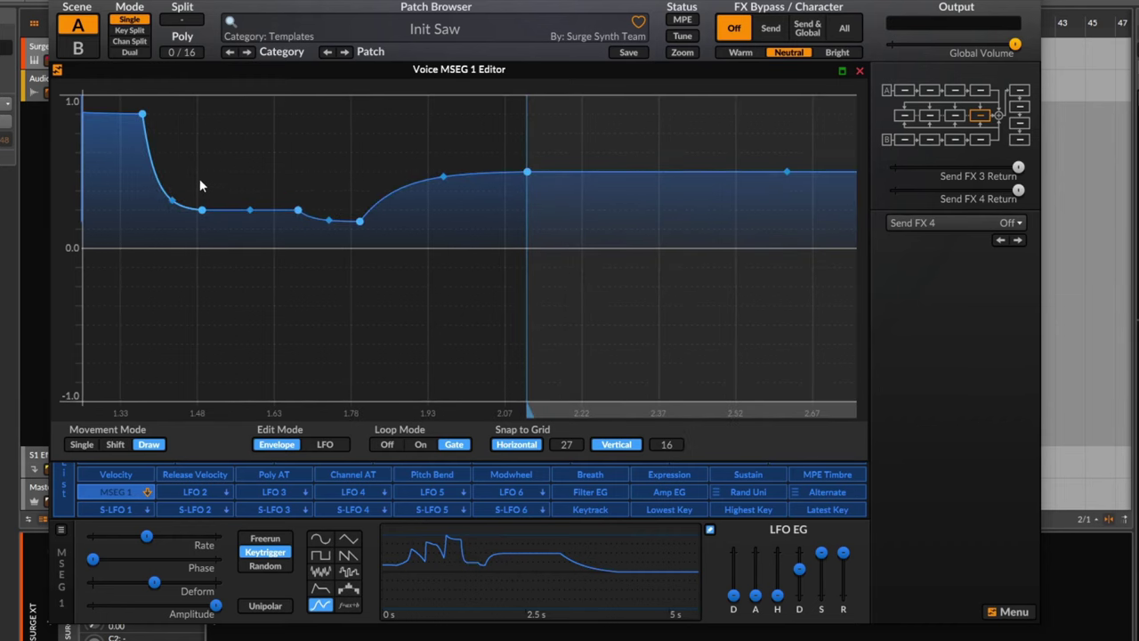
click(114, 184)
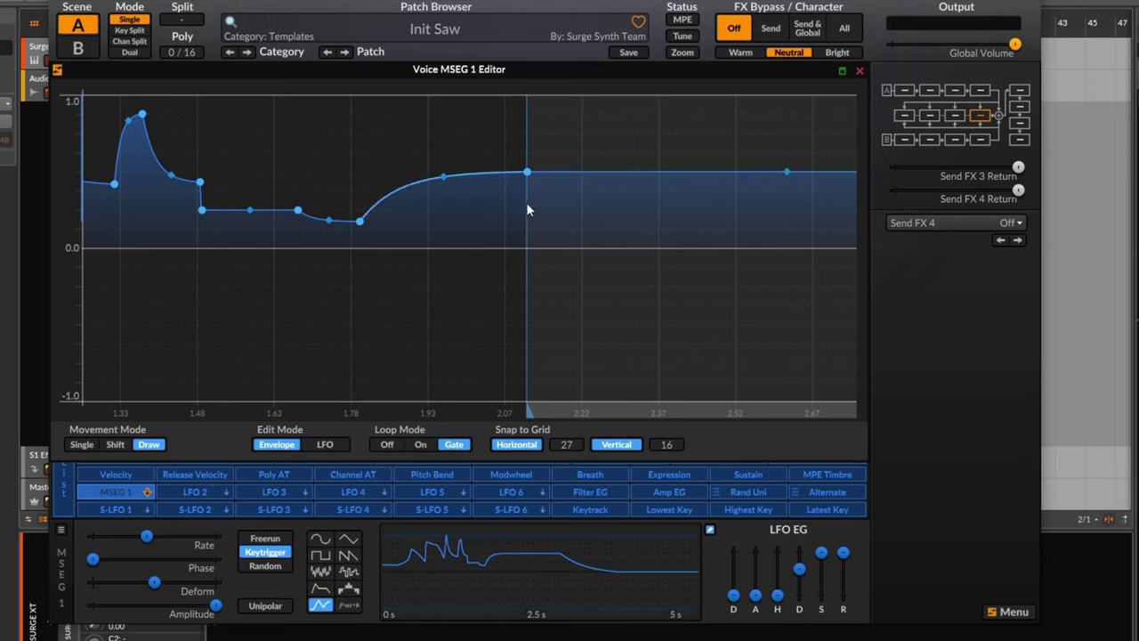
- Redraw the envelope's opening as a fall from about 0.8 to 0.0 at 0.44, followed by a low, nearly flat stretch
mouse_move(525, 202)
mouse_down()
mouse_move(446, 174)
mouse_move(390, 230)
mouse_move(296, 166)
mouse_move(236, 163)
mouse_move(216, 275)
mouse_up()
mouse_move(156, 171)
mouse_down()
mouse_move(103, 174)
mouse_move(280, 175)
mouse_move(300, 94)
mouse_move(391, 284)
mouse_move(368, 254)
mouse_move(366, 304)
mouse_move(303, 318)
mouse_move(419, 300)
mouse_move(145, 128)
mouse_up()
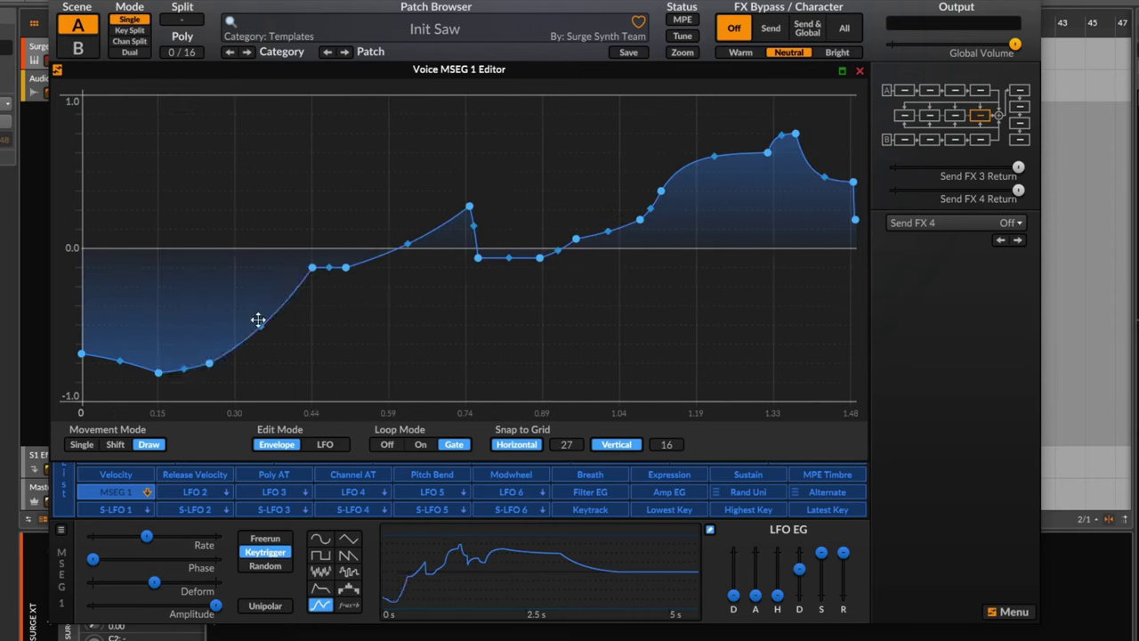
mouse_move(258, 319)
mouse_down()
mouse_move(717, 157)
mouse_move(79, 204)
mouse_move(453, 186)
mouse_move(730, 285)
mouse_move(768, 234)
mouse_move(478, 219)
mouse_move(203, 183)
mouse_move(120, 142)
mouse_up()
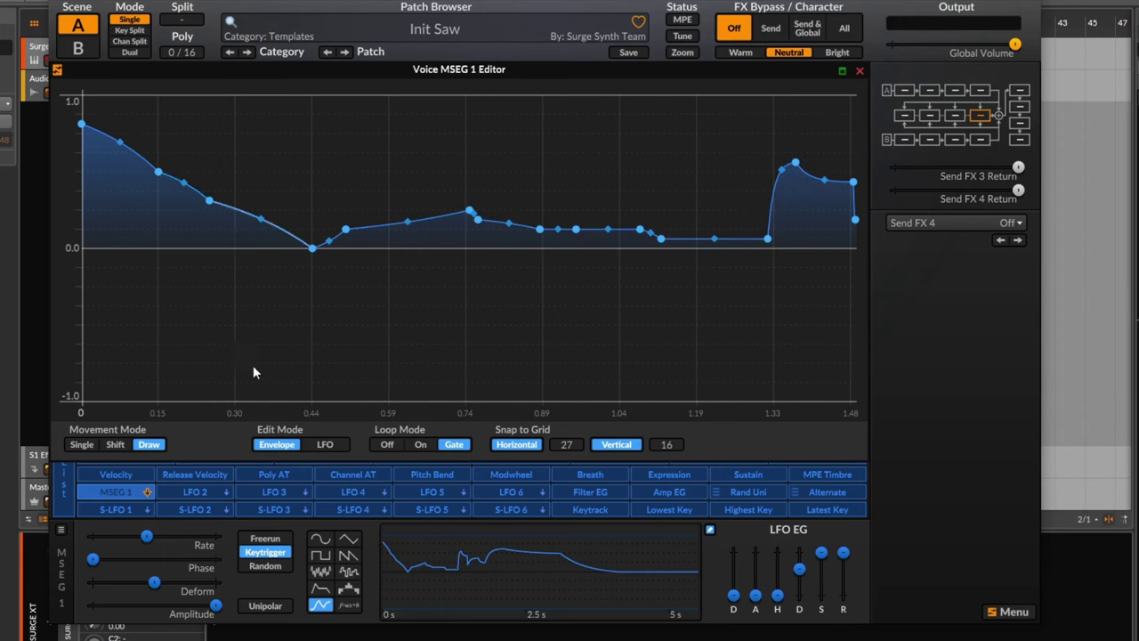
- Compare the Envelope and LFO edit modes for the MSEG, and return to Envelope
click(278, 447)
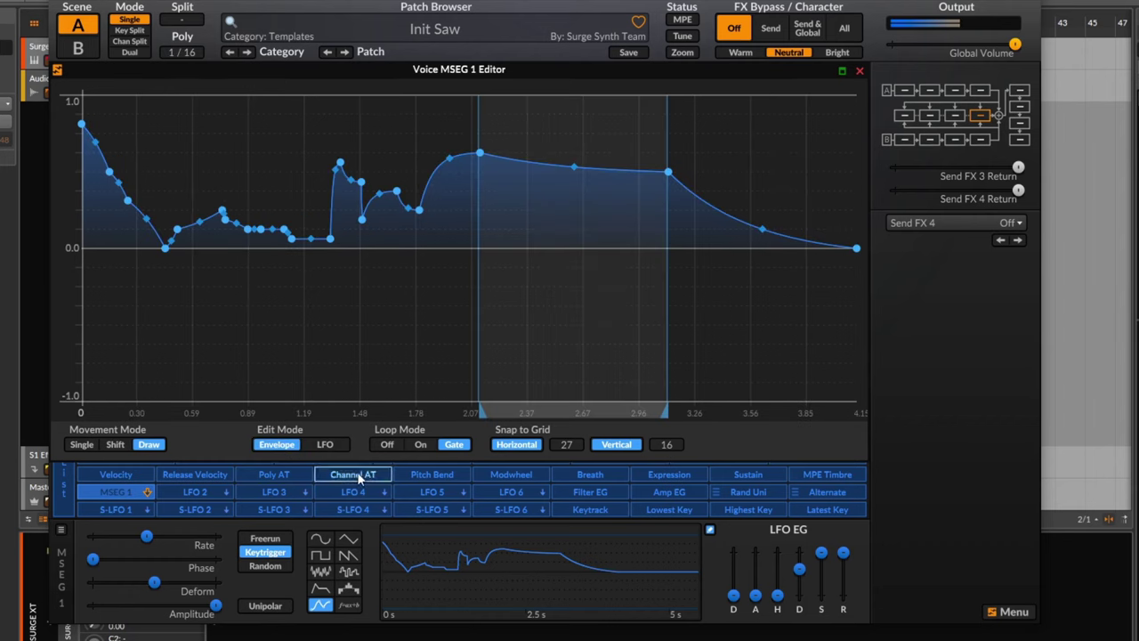
click(330, 445)
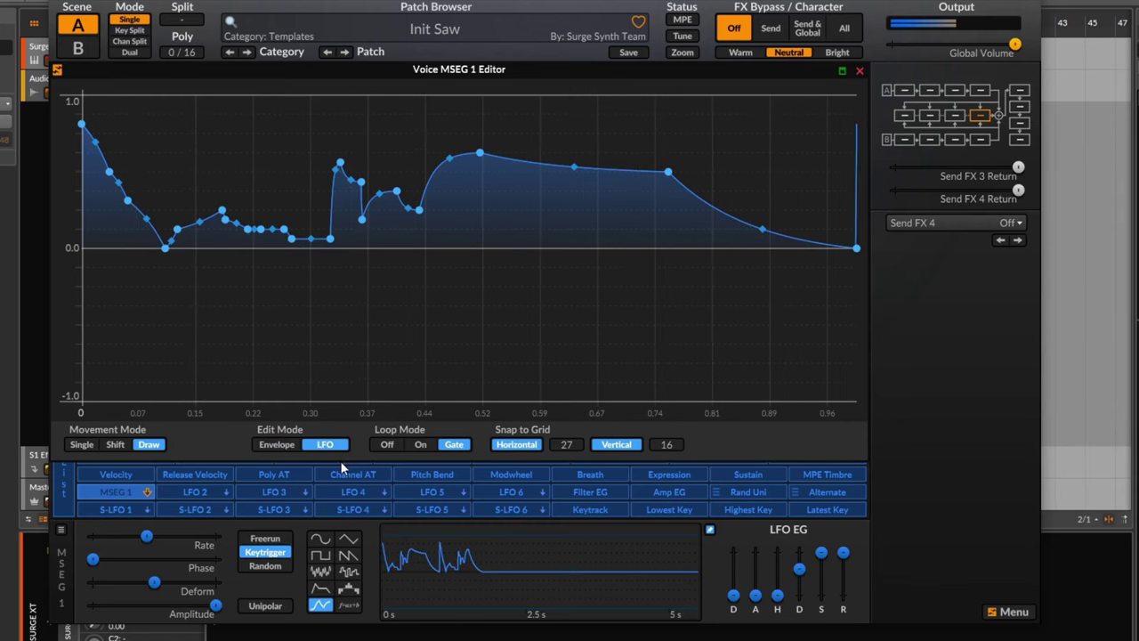
click(281, 445)
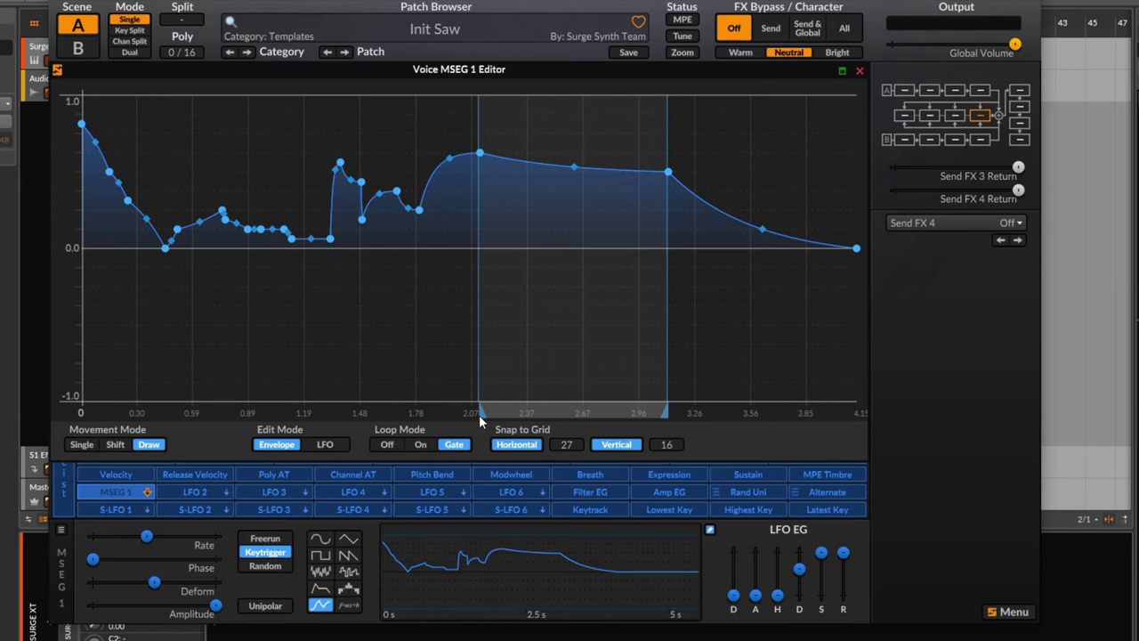
- Level the gate loop's start and end nodes at about 0.44, and raise the Rate with MSEG 1's routing armed
drag(478, 155, 472, 184)
drag(114, 488, 151, 545)
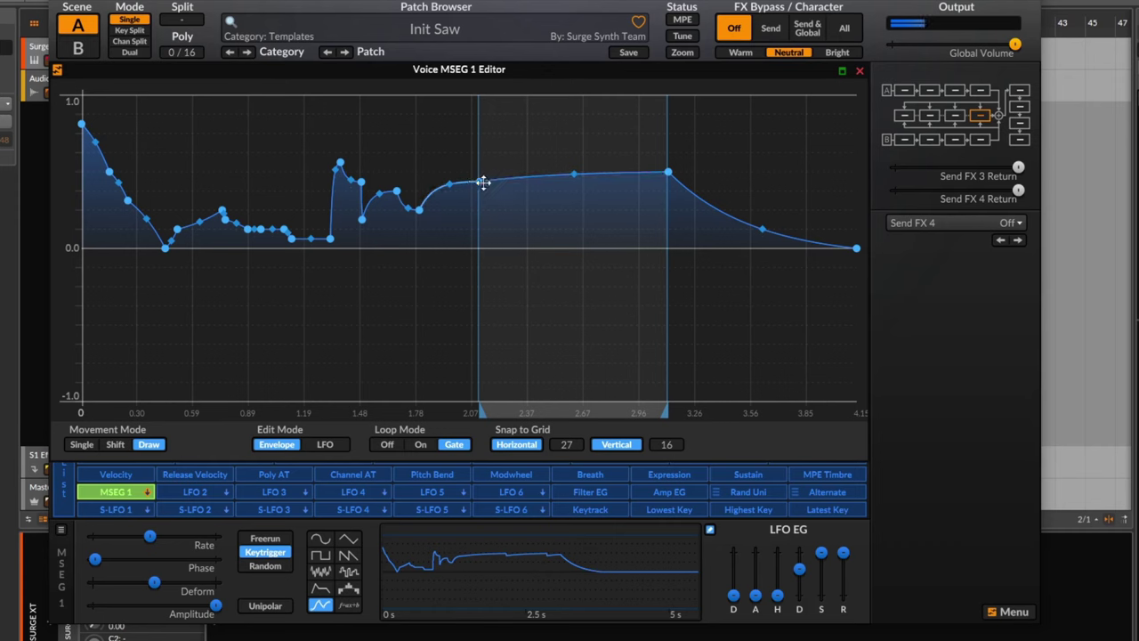
drag(667, 170, 667, 182)
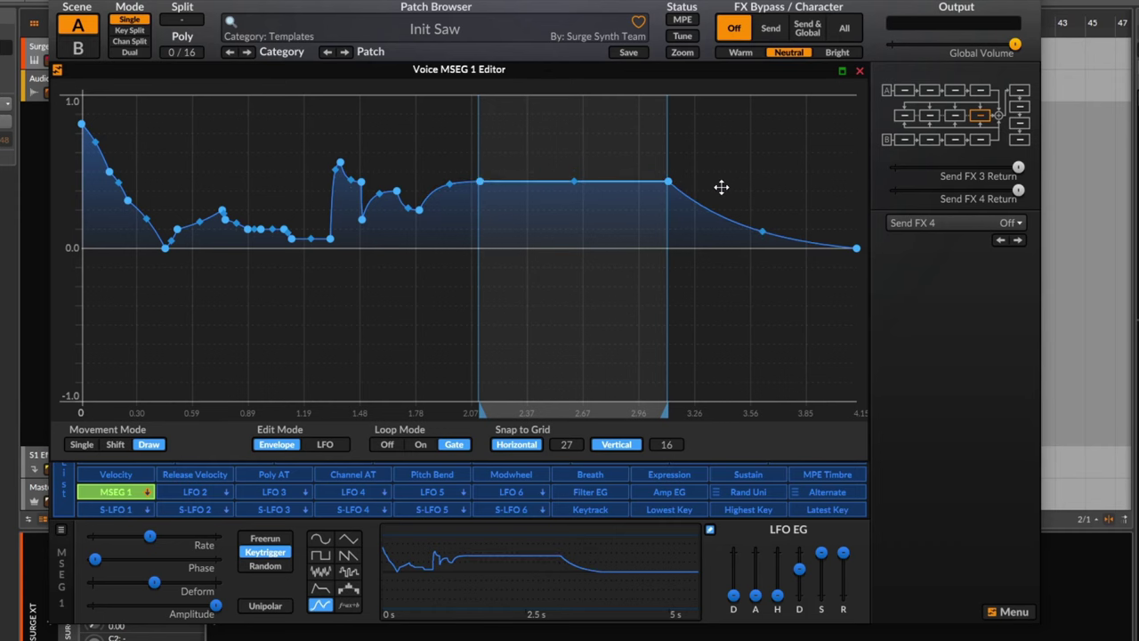
drag(145, 547, 162, 546)
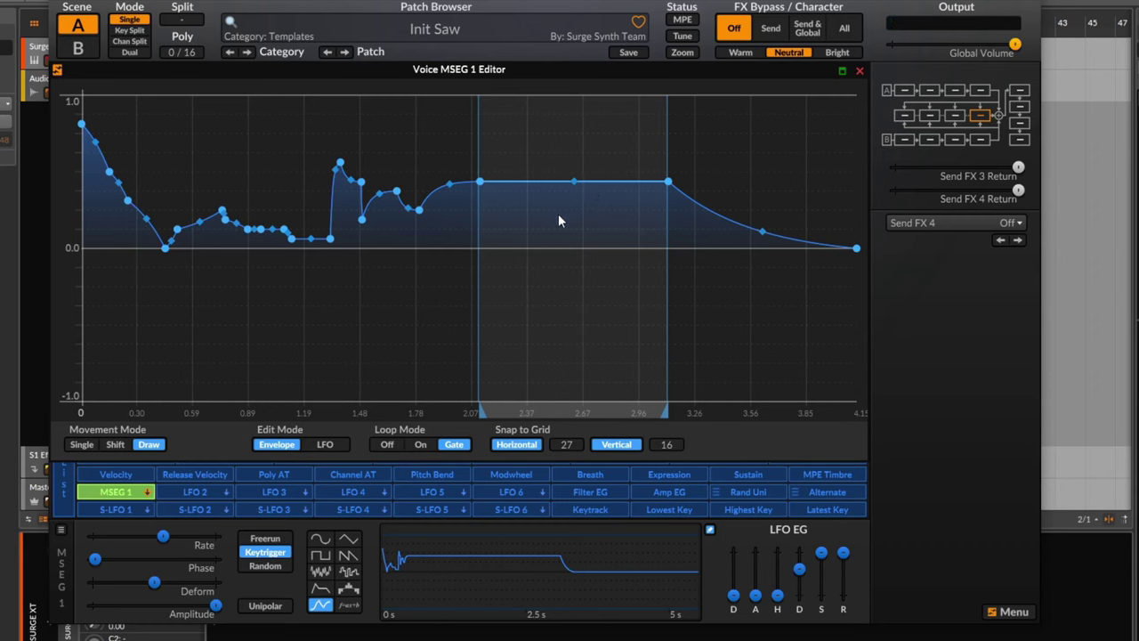
- Add nodes inside the gate loop region to form jagged swings between about 0.6 and -0.8
drag(558, 213, 575, 276)
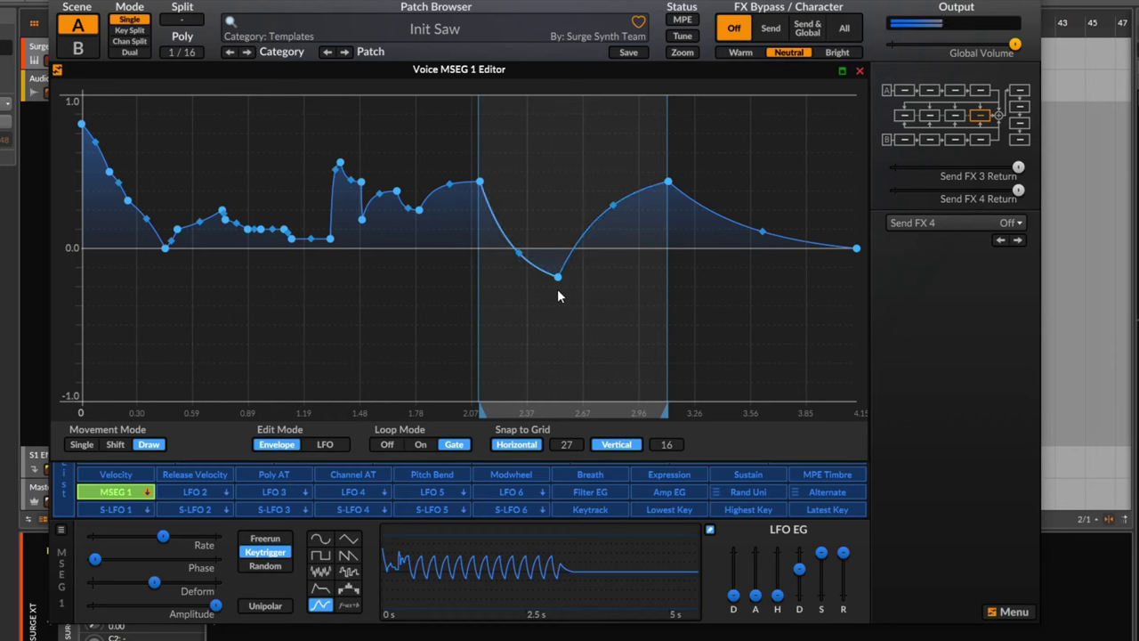
drag(601, 172, 629, 340)
drag(534, 372, 530, 158)
drag(574, 367, 578, 361)
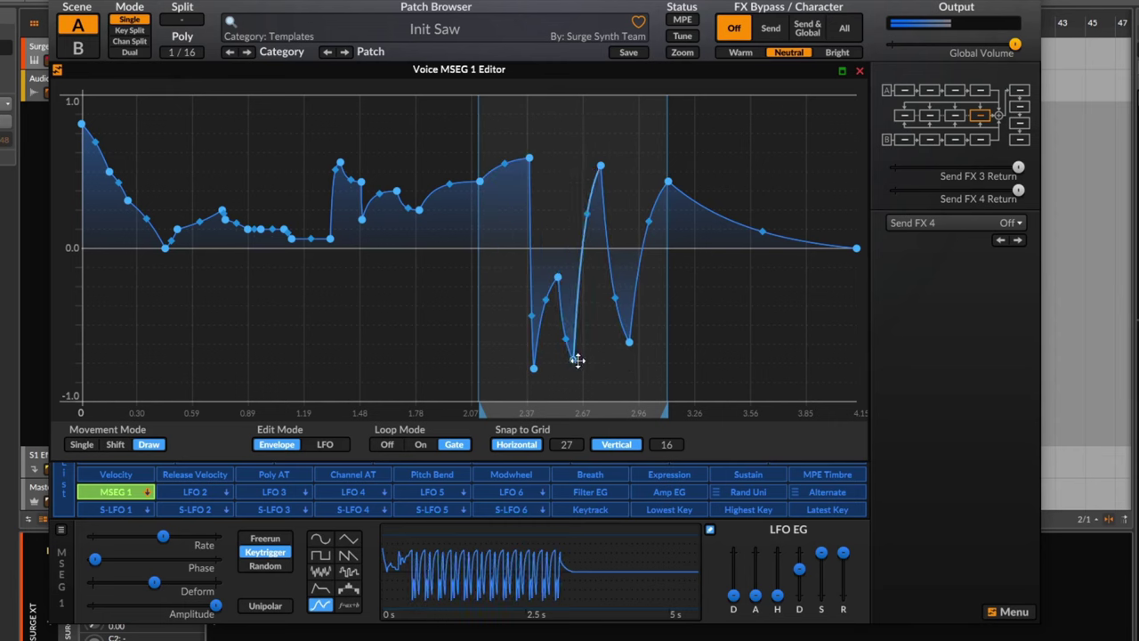
- Redraw the shape in LFO edit mode as a fall from 1.0 to -1.0 and a rise to about 0.75, and try several Rate settings
click(329, 448)
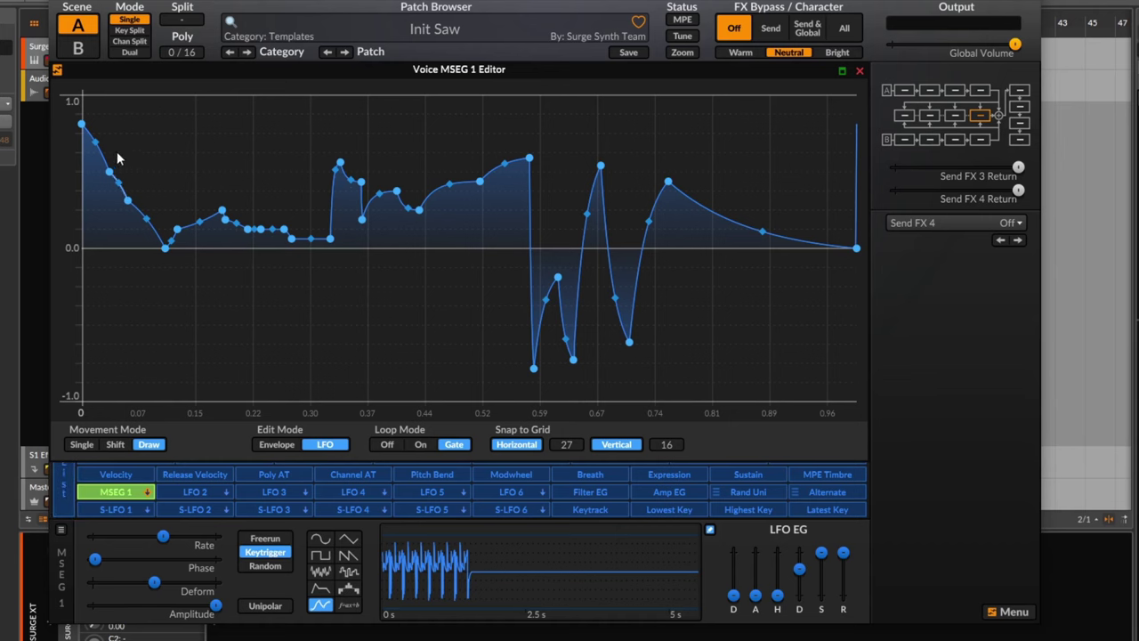
mouse_move(82, 115)
mouse_down()
mouse_move(110, 120)
mouse_move(199, 251)
mouse_move(204, 216)
mouse_move(107, 113)
mouse_move(293, 229)
mouse_move(419, 332)
mouse_move(559, 366)
mouse_move(676, 294)
mouse_move(851, 118)
mouse_move(662, 208)
mouse_move(522, 296)
mouse_move(438, 374)
mouse_move(332, 375)
mouse_move(327, 232)
mouse_move(286, 205)
mouse_move(365, 262)
mouse_move(394, 307)
mouse_move(346, 224)
mouse_move(362, 273)
mouse_move(366, 248)
mouse_move(352, 276)
mouse_up()
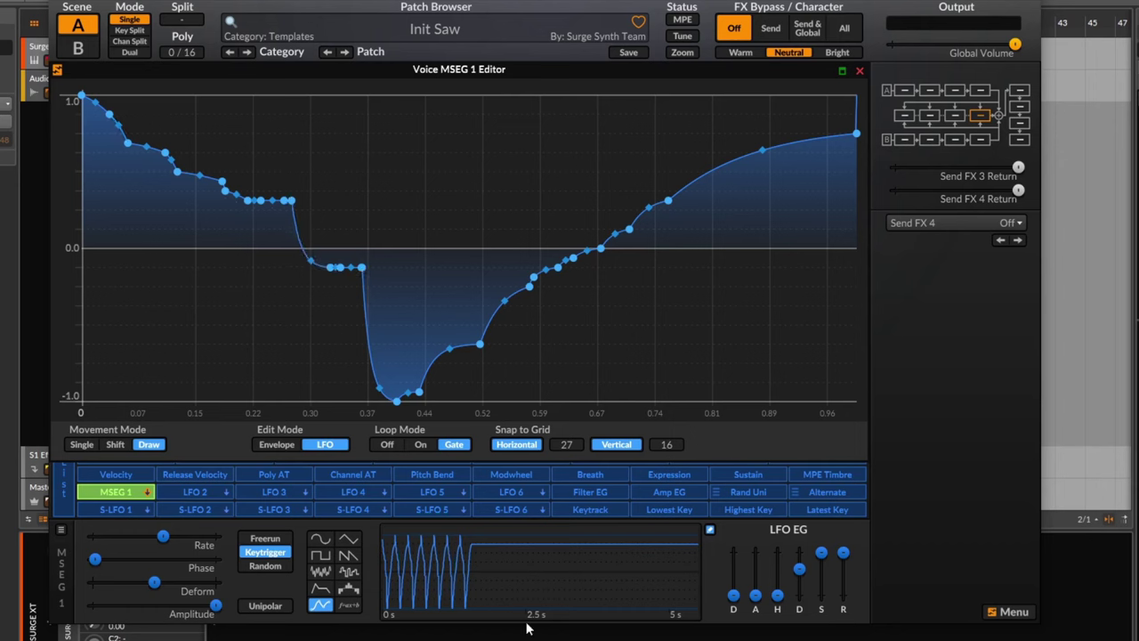
drag(163, 536, 149, 535)
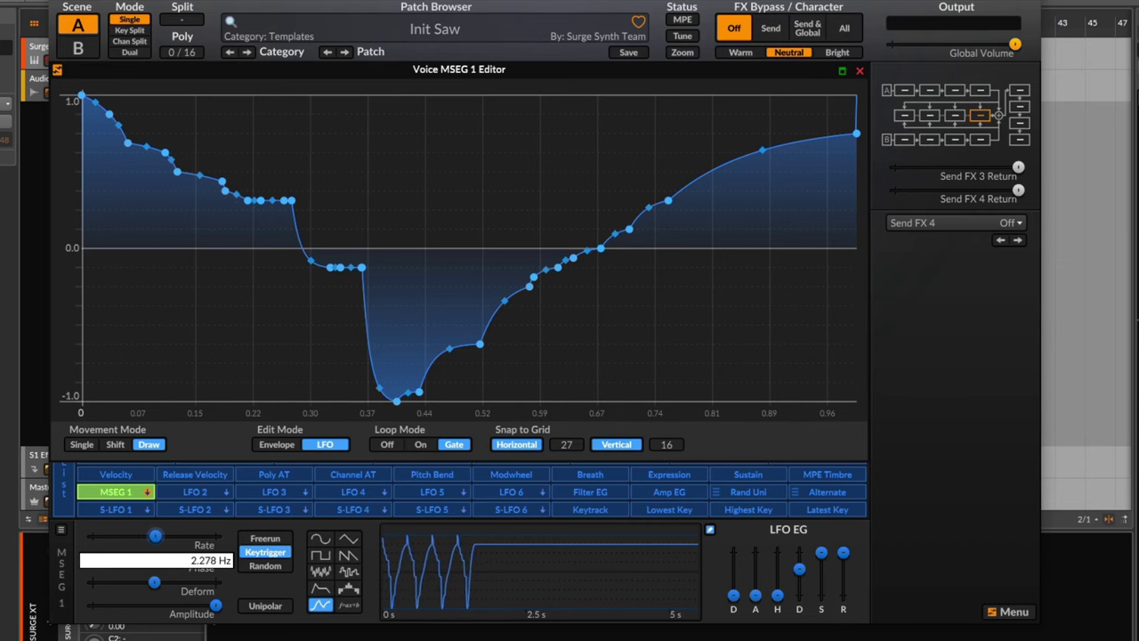
drag(155, 535, 157, 535)
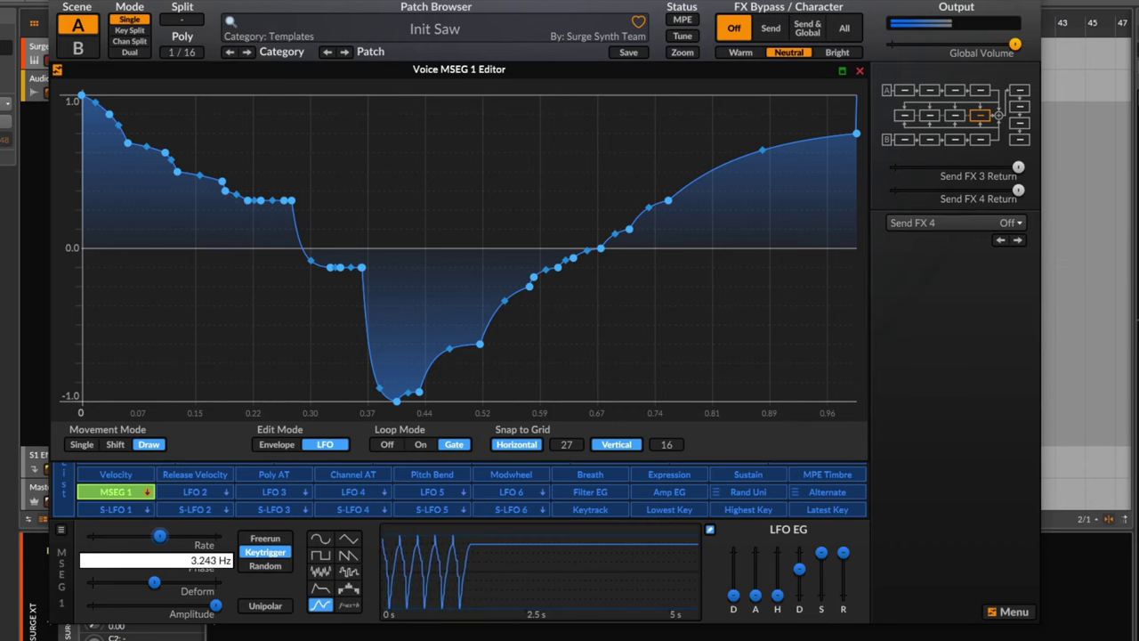
drag(163, 536, 172, 536)
- Redraw the LFO cycle as irregular peaks and dips between 1.0 and -1.0, and switch back to Envelope edit mode
mouse_move(362, 212)
mouse_down()
mouse_move(383, 147)
mouse_move(413, 191)
mouse_move(569, 267)
mouse_move(600, 372)
mouse_up()
mouse_move(483, 193)
mouse_down()
mouse_move(337, 315)
mouse_move(296, 128)
mouse_move(234, 254)
mouse_move(145, 23)
mouse_move(138, 447)
mouse_move(246, 162)
mouse_move(478, 146)
mouse_move(560, 298)
mouse_move(601, 79)
mouse_move(677, 453)
mouse_move(638, 119)
mouse_up()
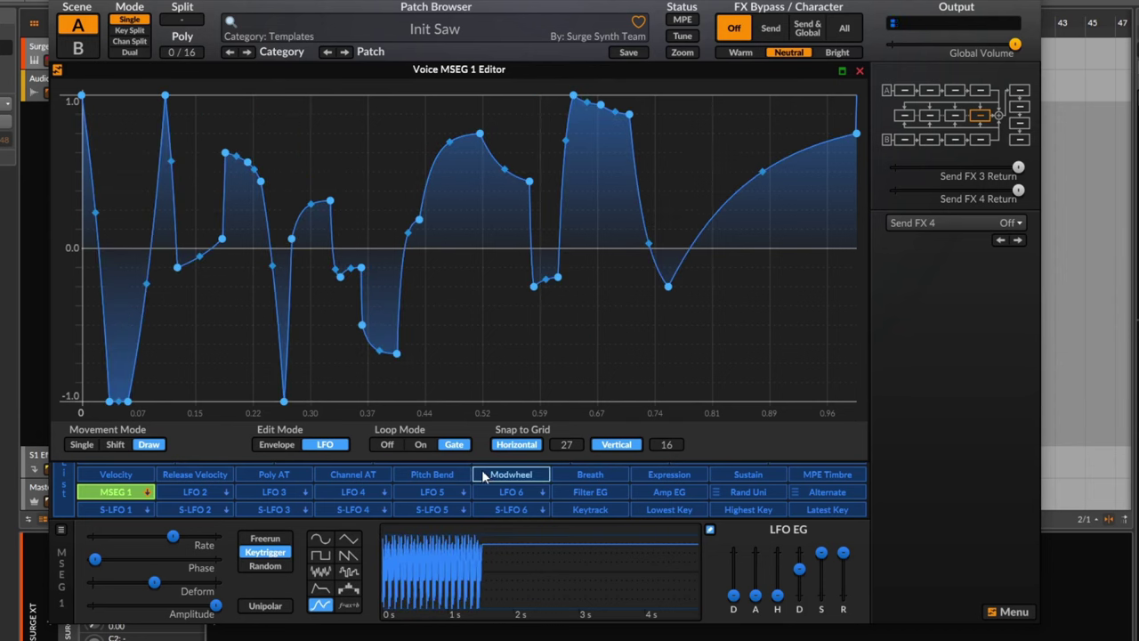
click(276, 444)
- Compare loop modes On and Off, keep the loop On, and move the loop start to the node at about 2.9
click(422, 442)
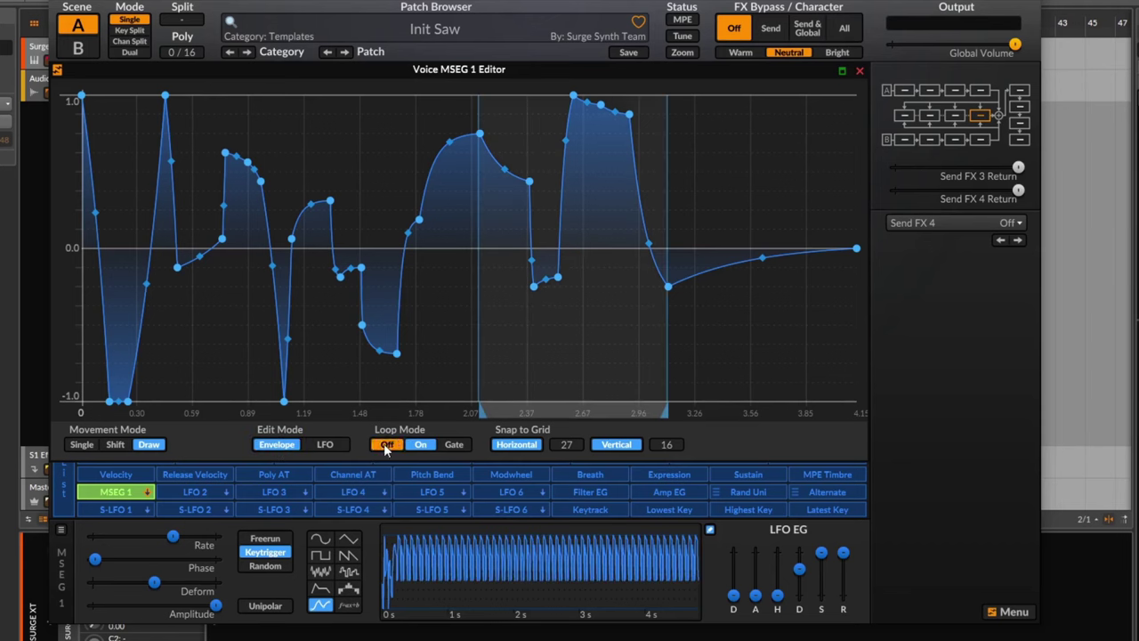
click(387, 444)
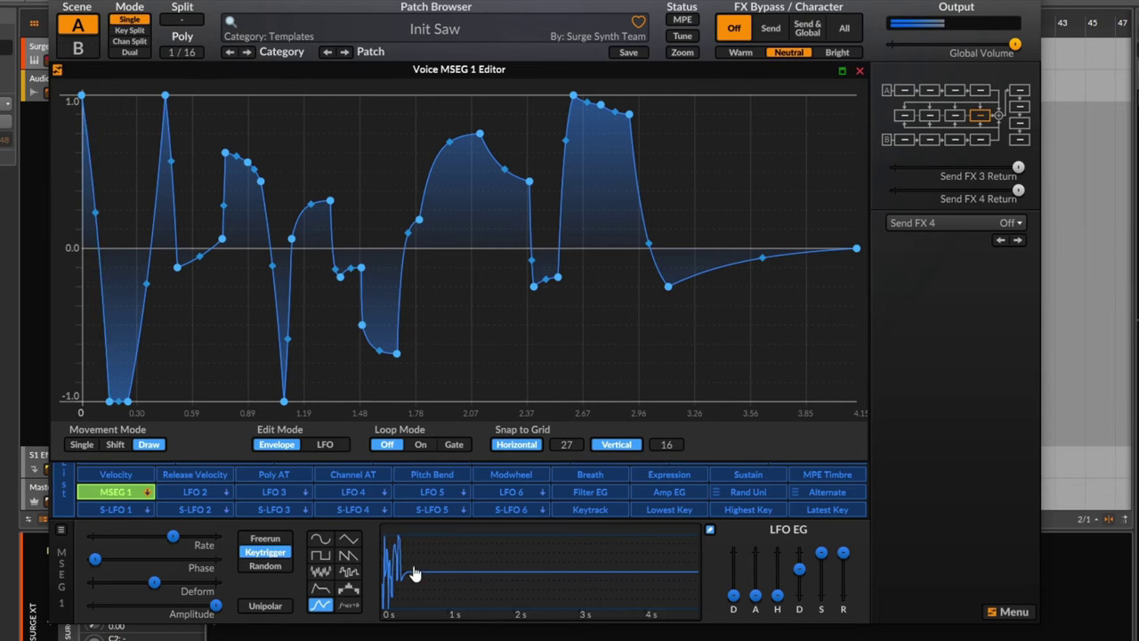
click(420, 444)
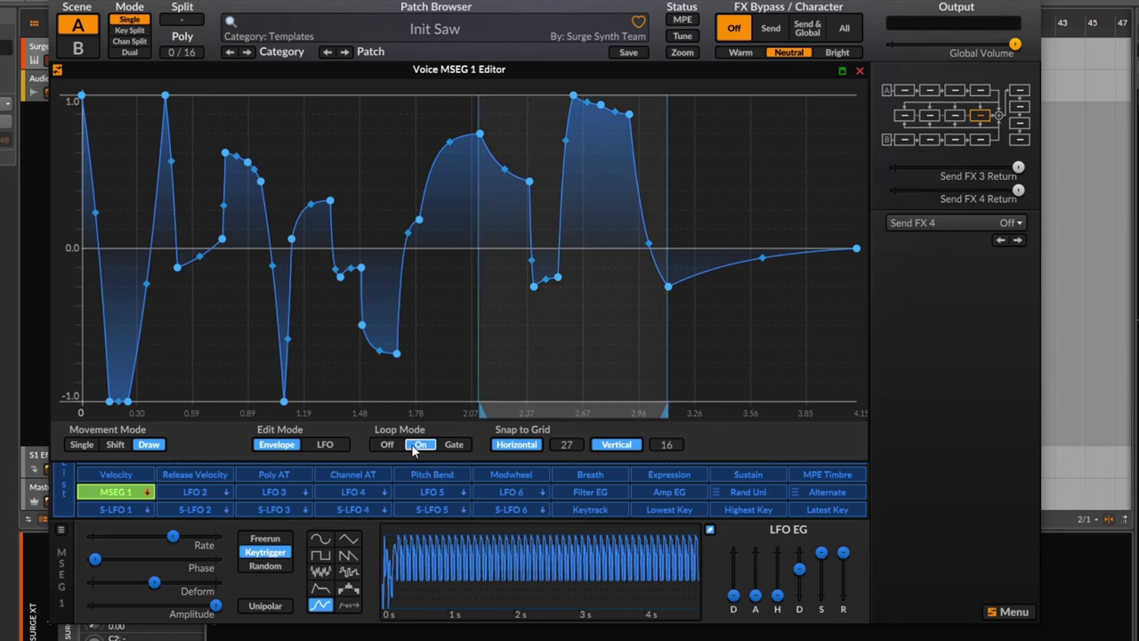
mouse_move(482, 412)
mouse_down()
mouse_move(393, 412)
mouse_move(574, 412)
mouse_move(245, 412)
mouse_move(660, 412)
mouse_move(636, 412)
mouse_up()
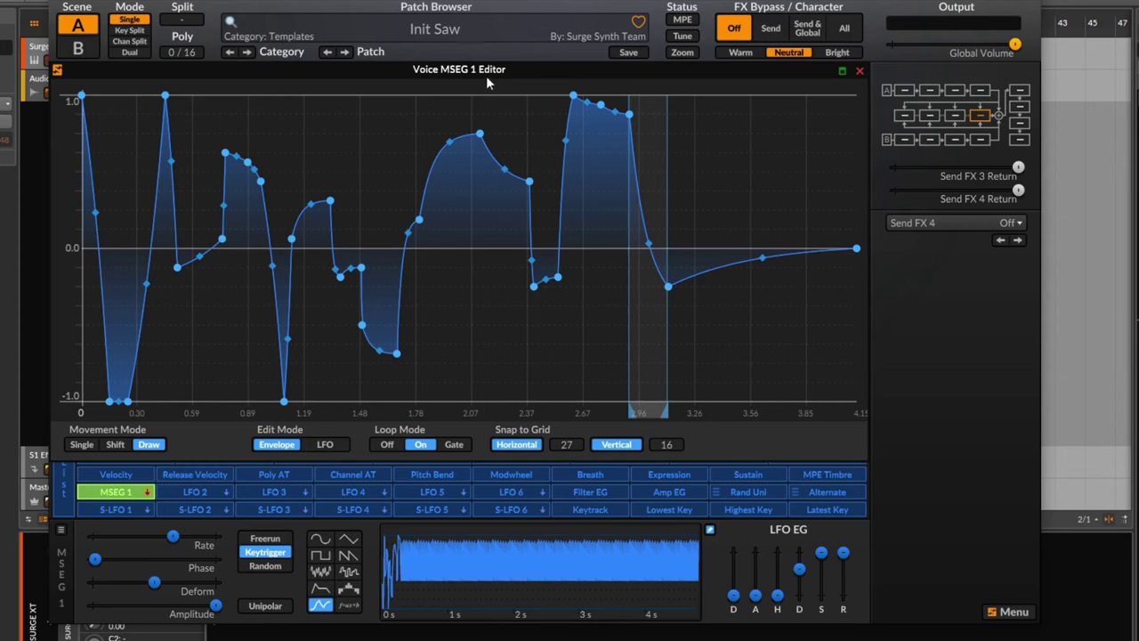
- Redraw the envelope nodes with snap divisions of 1 horizontally and 16 vertically, and look over the vertical snap grid choices
drag(476, 132, 472, 331)
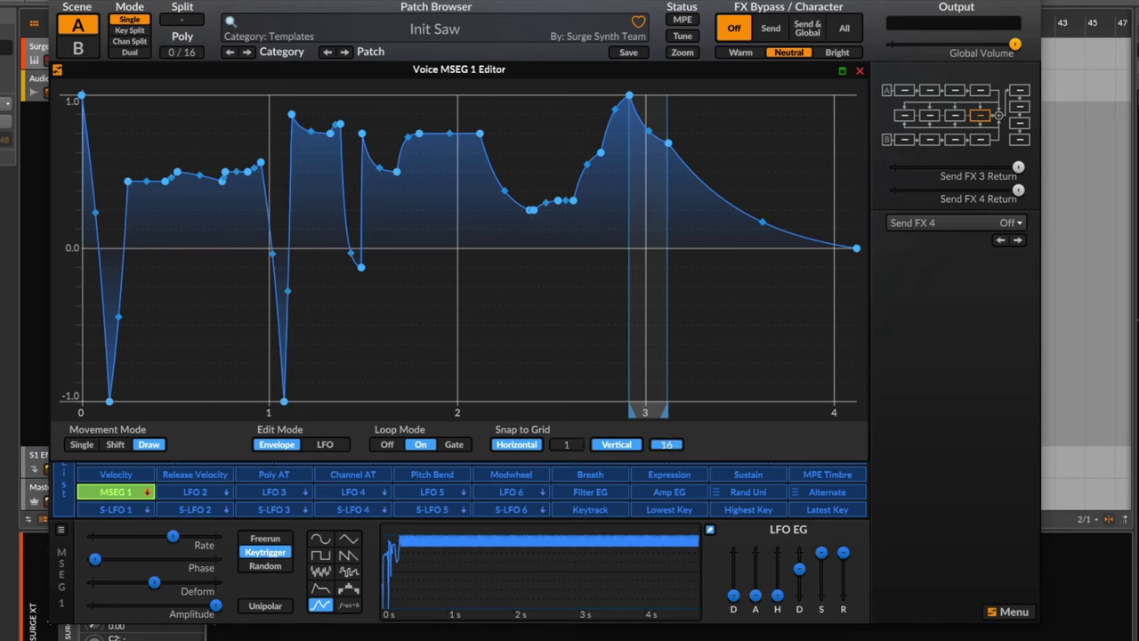
right_click(666, 443)
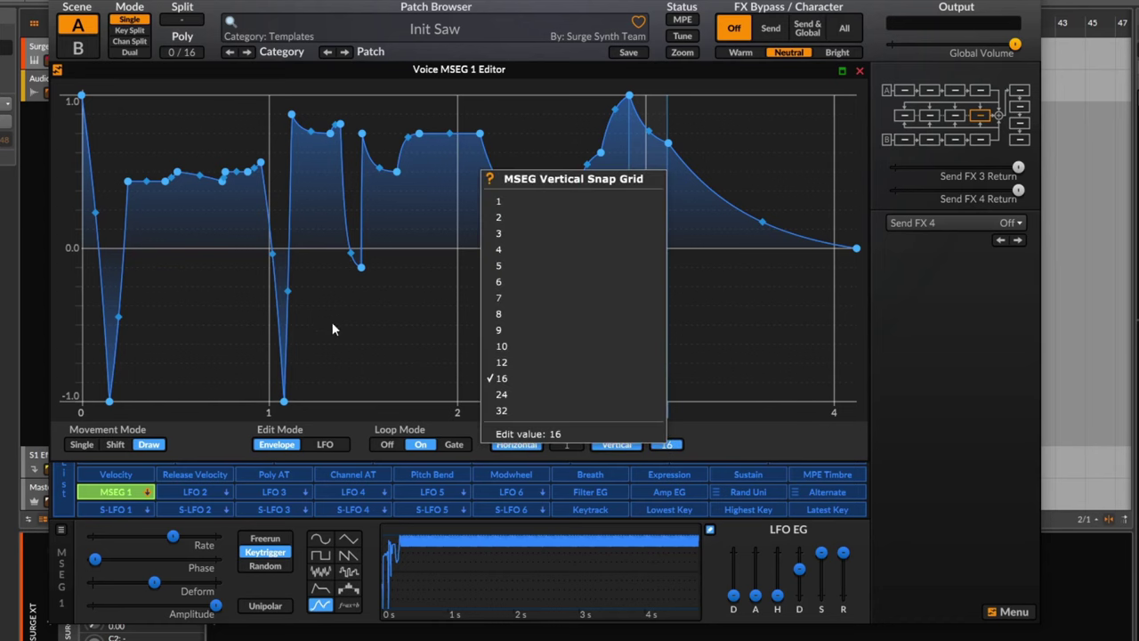
click(245, 130)
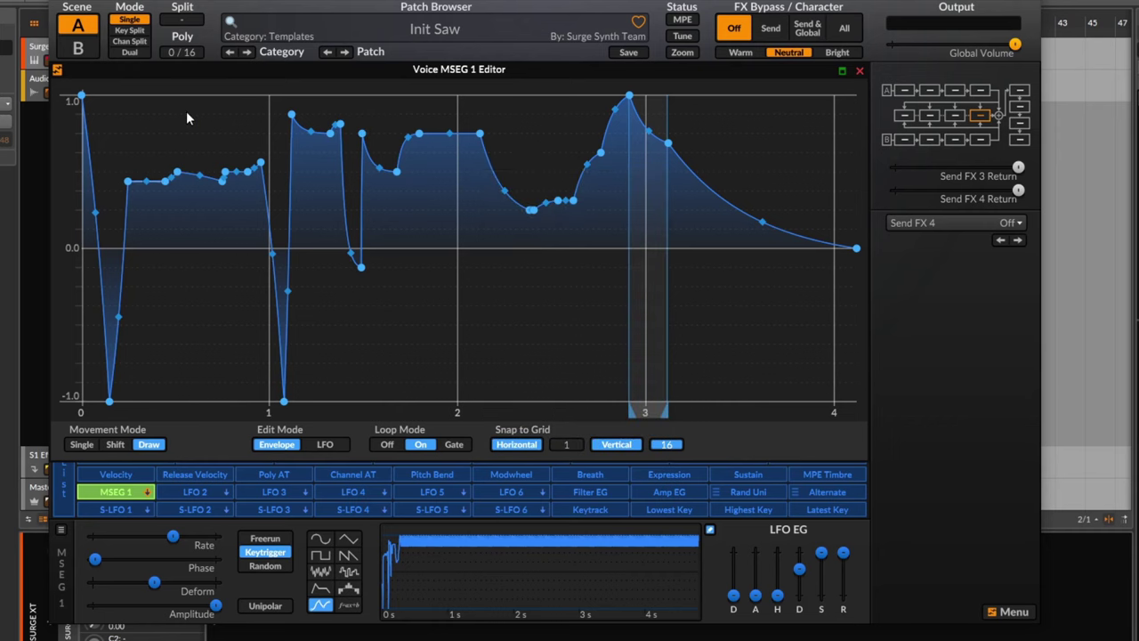
drag(254, 160, 225, 295)
- Set the horizontal snap grid to 100 and turn off horizontal and vertical snapping while redrawing the envelope nodes
drag(566, 444, 566, 392)
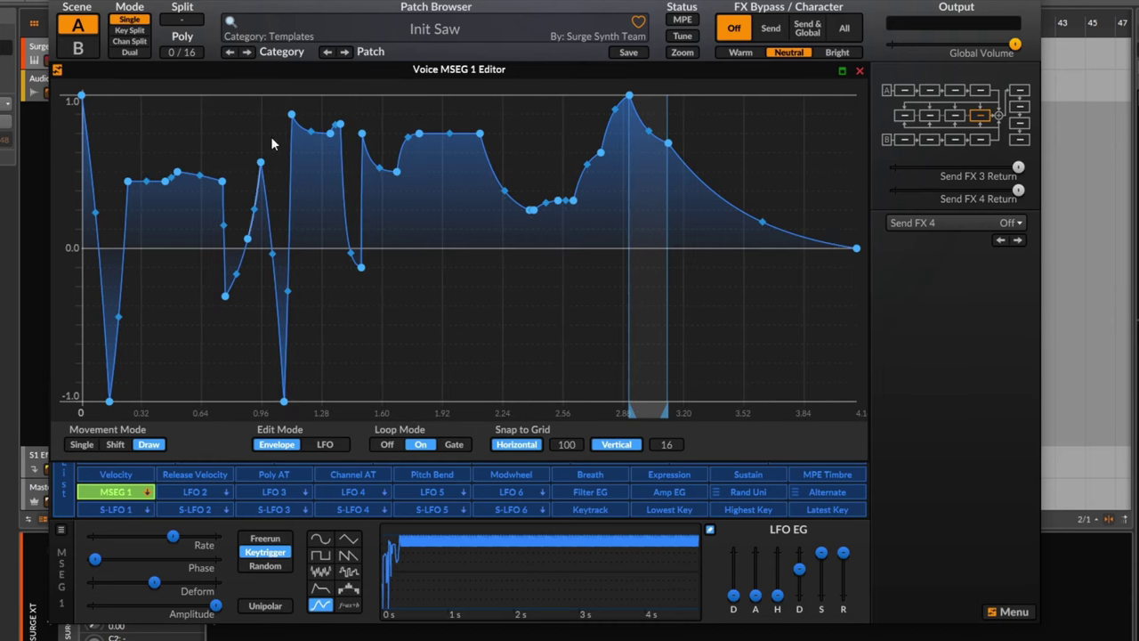
mouse_move(293, 110)
mouse_down()
mouse_move(258, 110)
mouse_move(273, 207)
mouse_move(251, 276)
mouse_move(399, 341)
mouse_move(218, 148)
mouse_move(178, 133)
mouse_up()
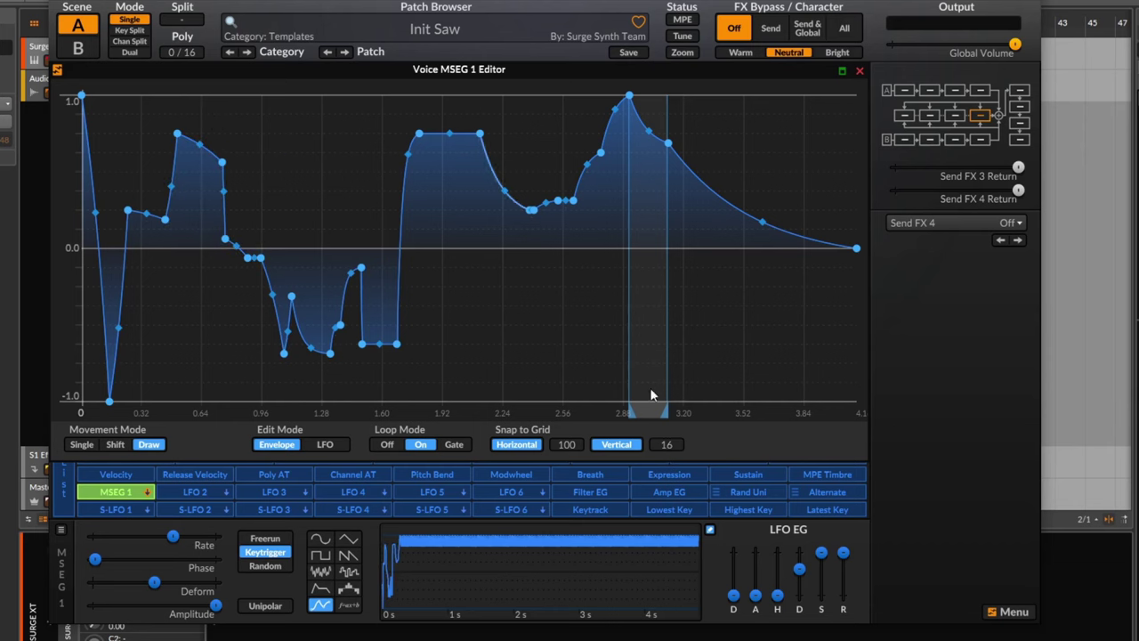
click(519, 445)
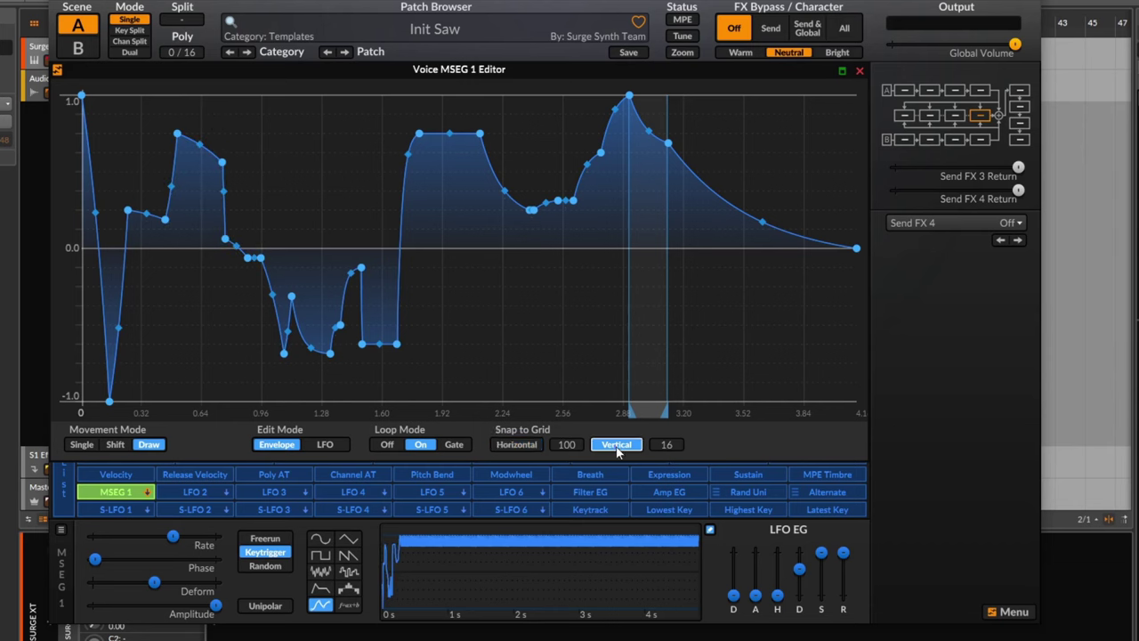
mouse_move(287, 183)
mouse_down()
mouse_move(345, 184)
mouse_move(369, 293)
mouse_move(445, 174)
mouse_move(570, 95)
mouse_move(165, 214)
mouse_move(630, 255)
mouse_move(533, 124)
mouse_move(75, 365)
mouse_move(769, 184)
mouse_move(539, 228)
mouse_move(202, 259)
mouse_up()
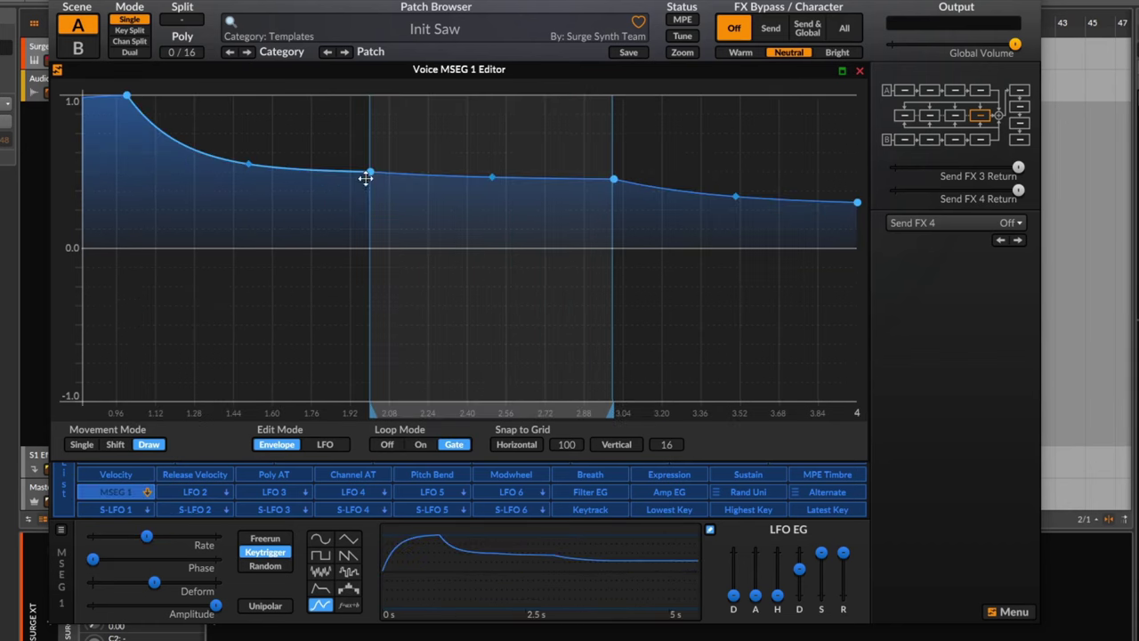
- Lower the loop-start node at 2 to about 0.35 and flip the envelope vertically
drag(366, 178, 281, 217)
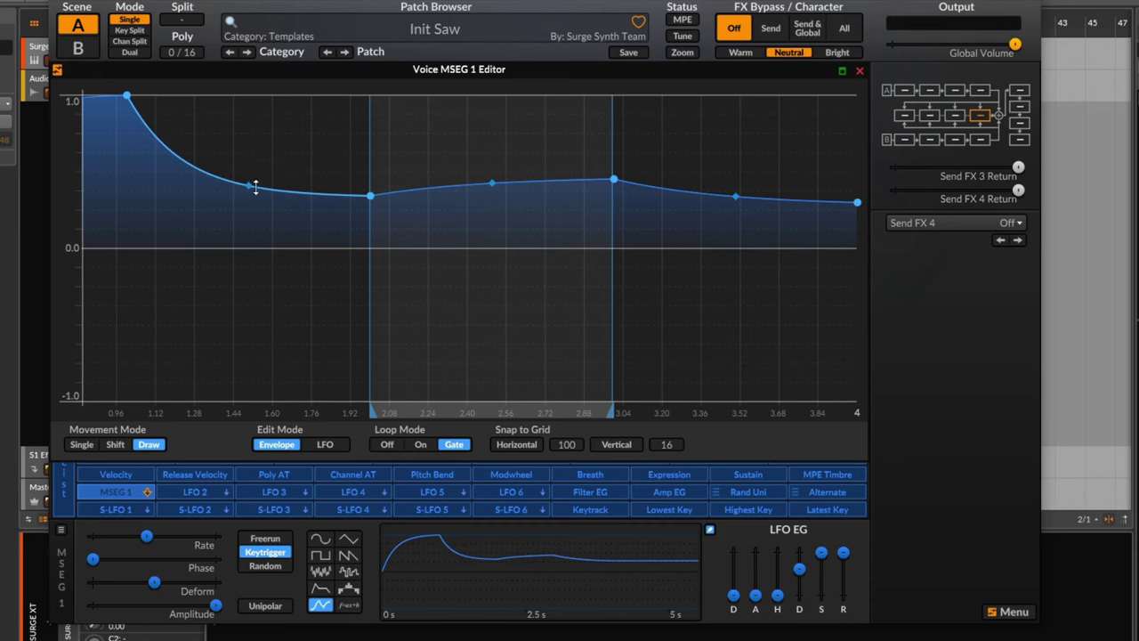
right_click(326, 192)
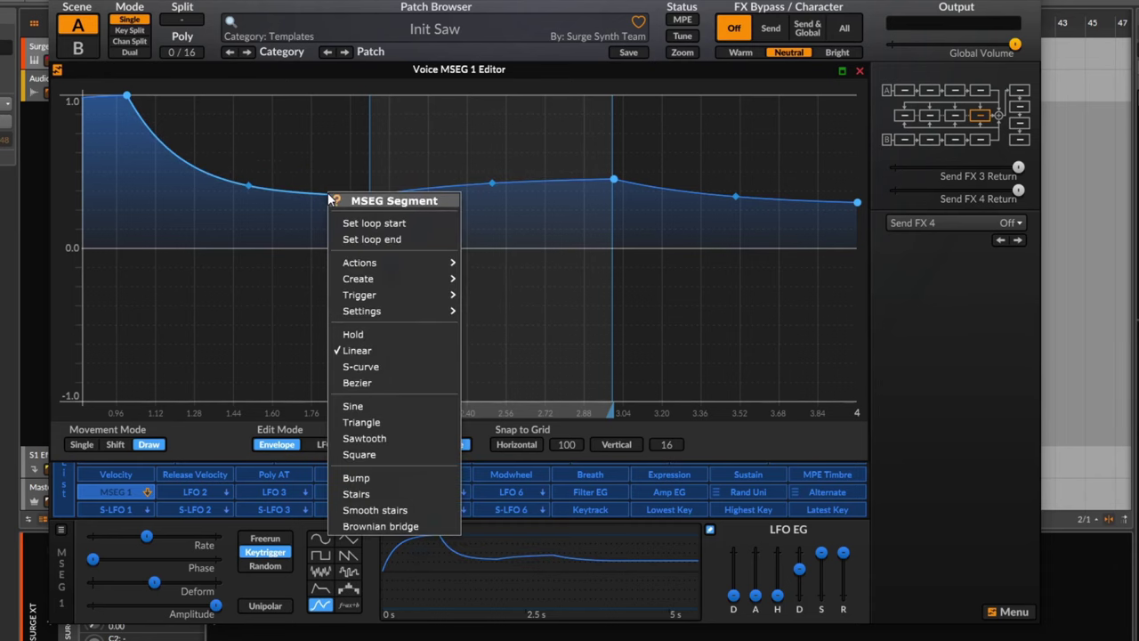
mouse_move(416, 264)
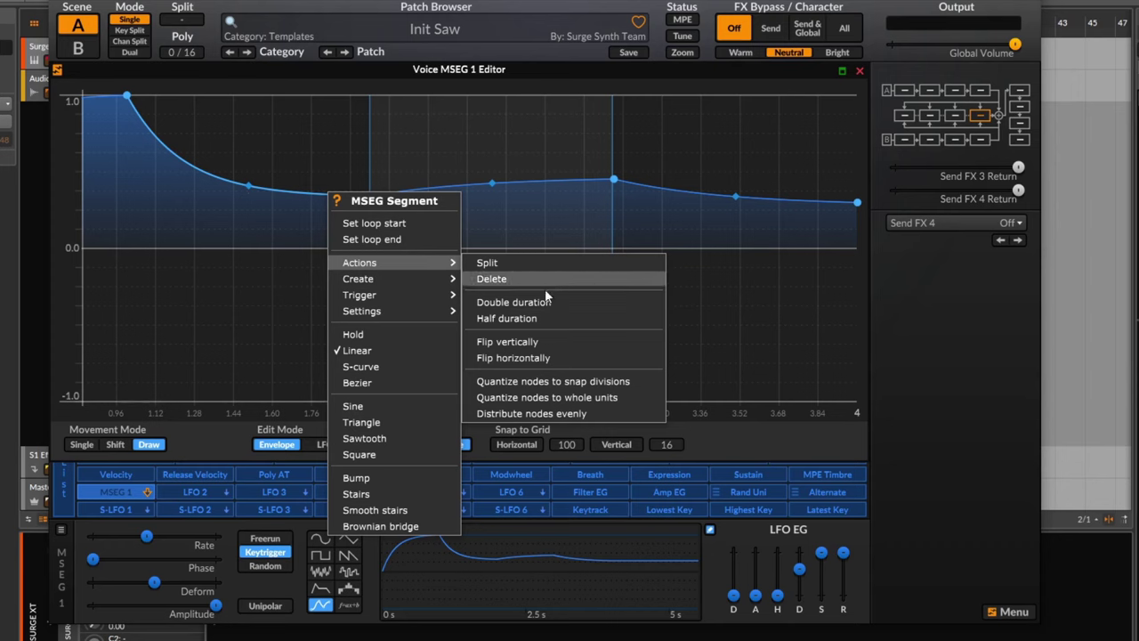
click(529, 341)
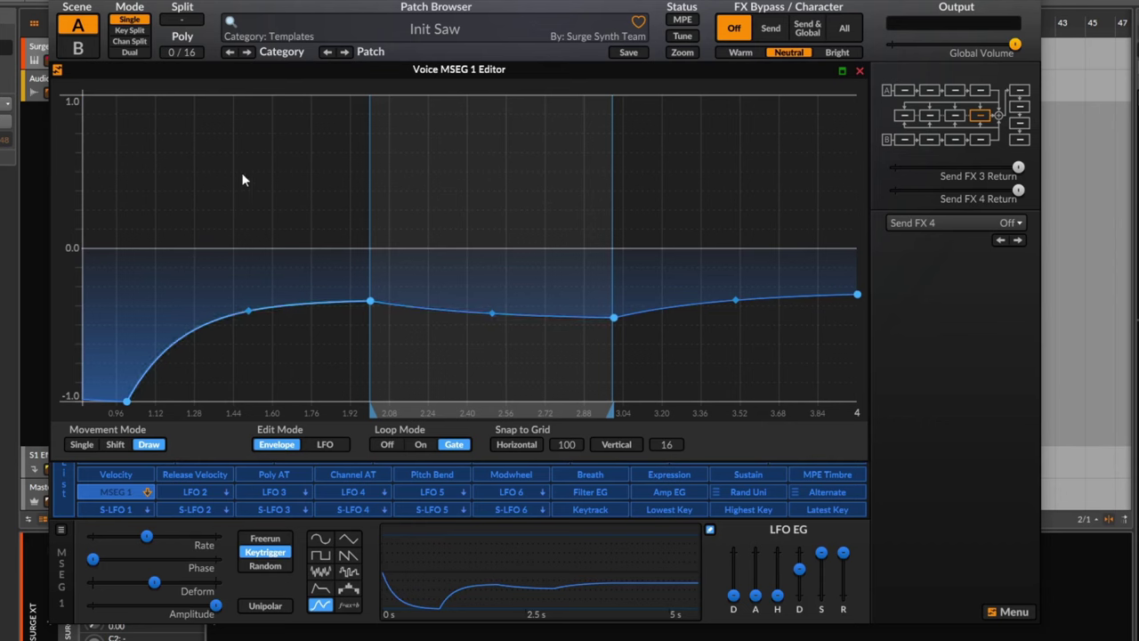
- Replace the envelope with the 8 sawtooth plucks preset shape
right_click(372, 301)
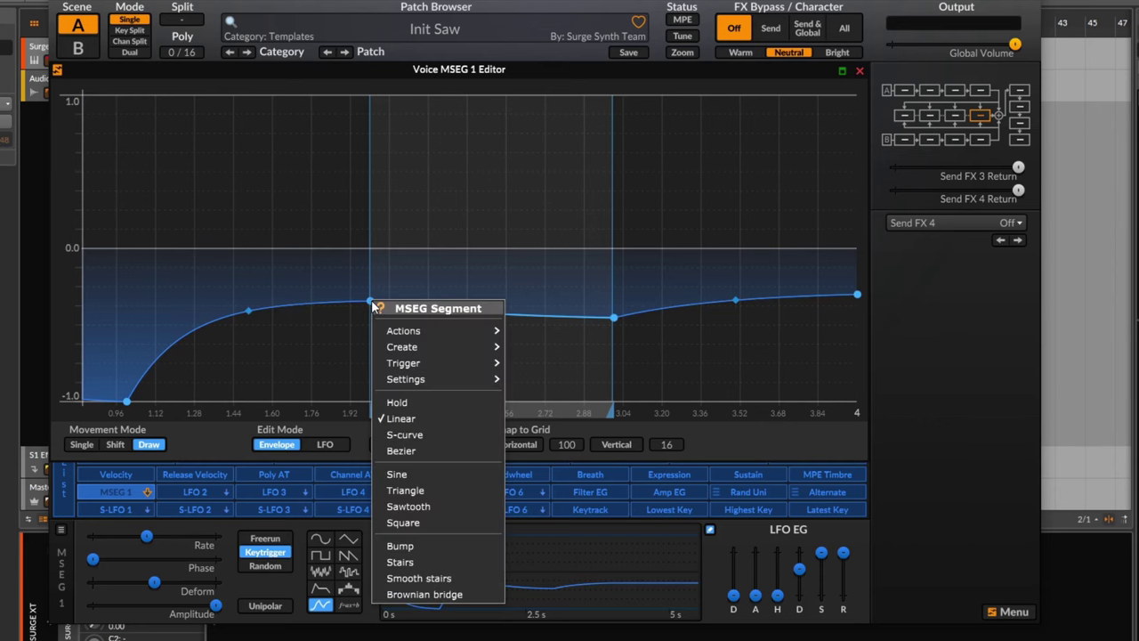
mouse_move(470, 345)
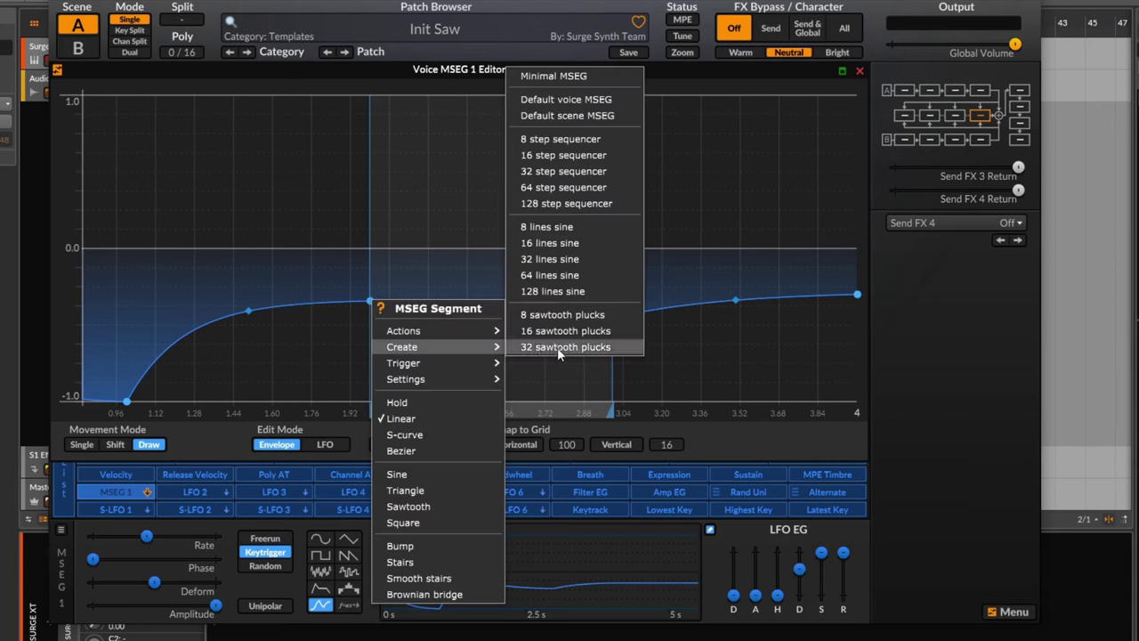
click(578, 314)
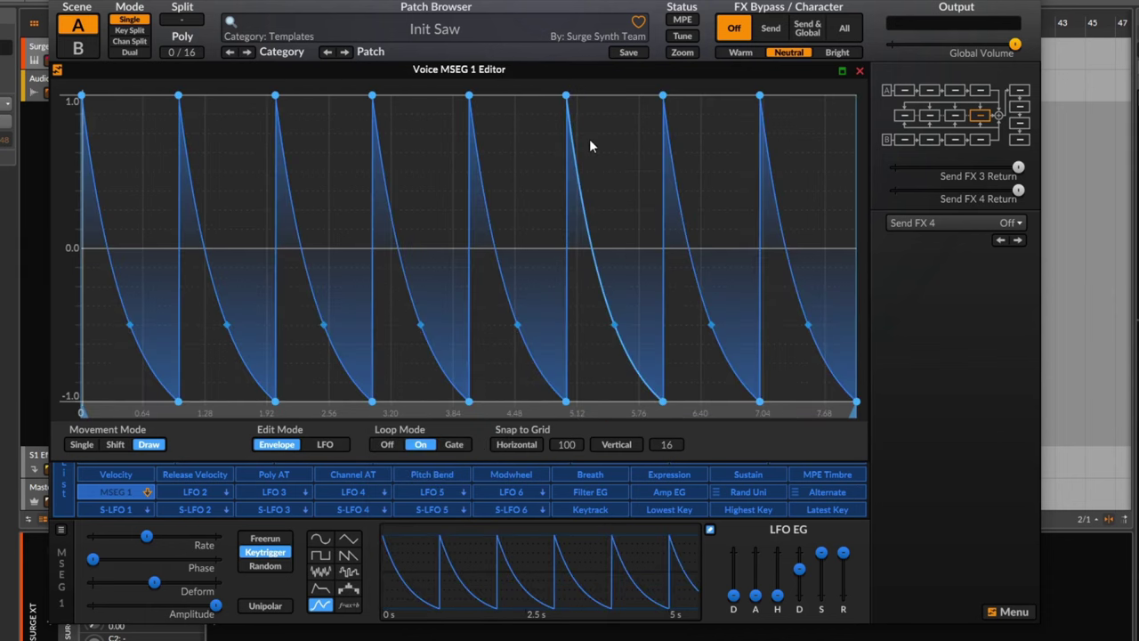
- Replace the envelope with the 128 lines sine shape and draw over its nodes
right_click(470, 97)
mouse_move(581, 180)
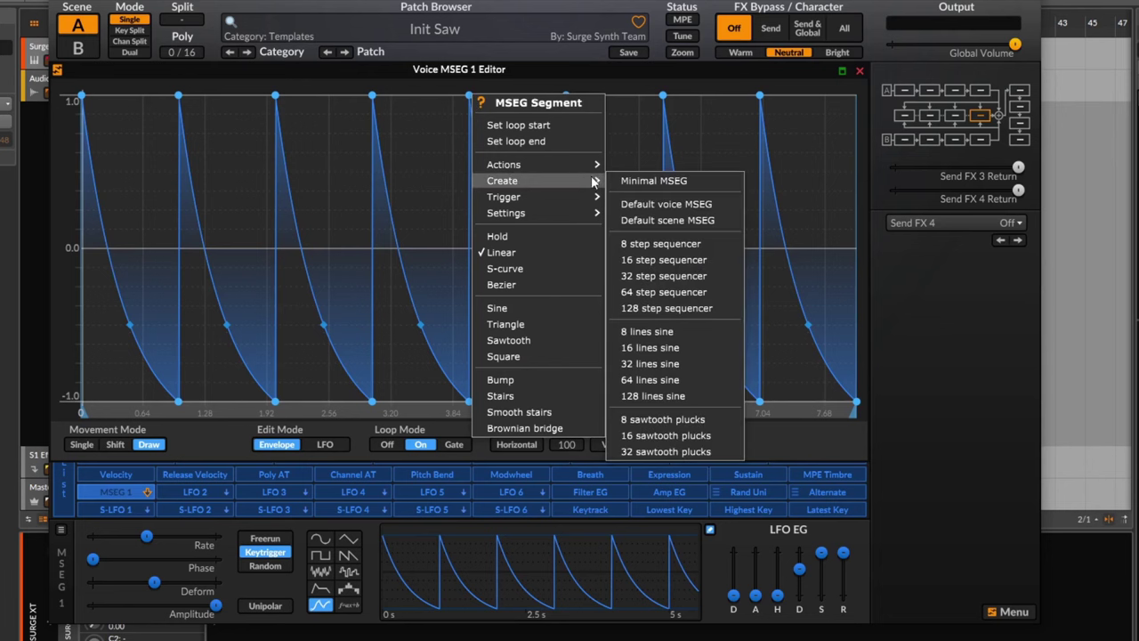
click(671, 396)
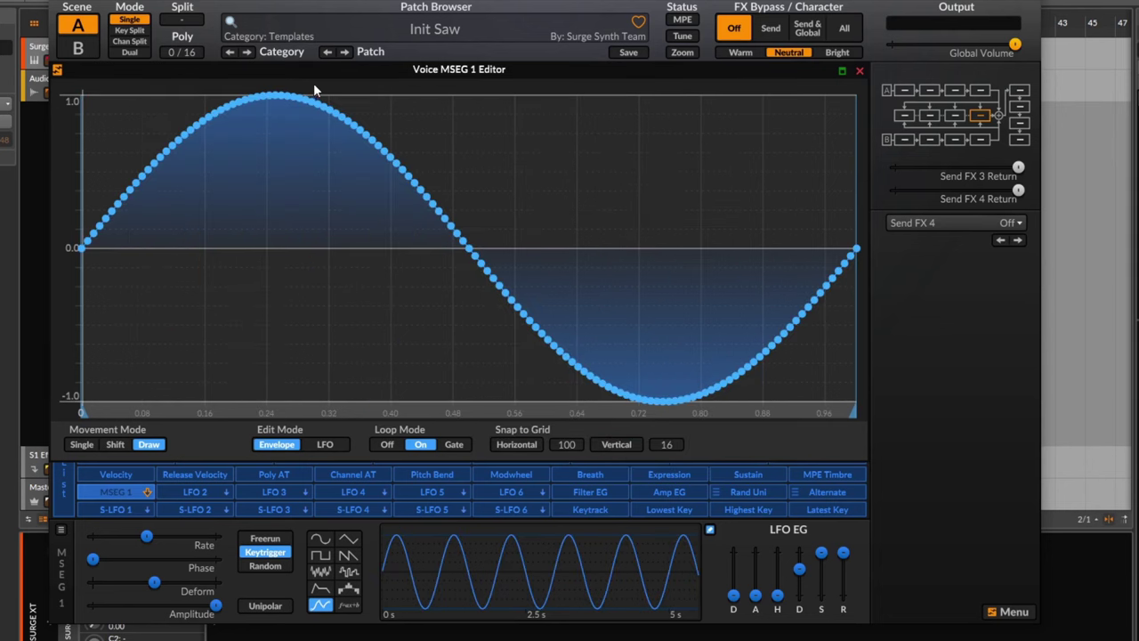
scroll(364, 138, up, 5)
scroll(389, 165, down, 5)
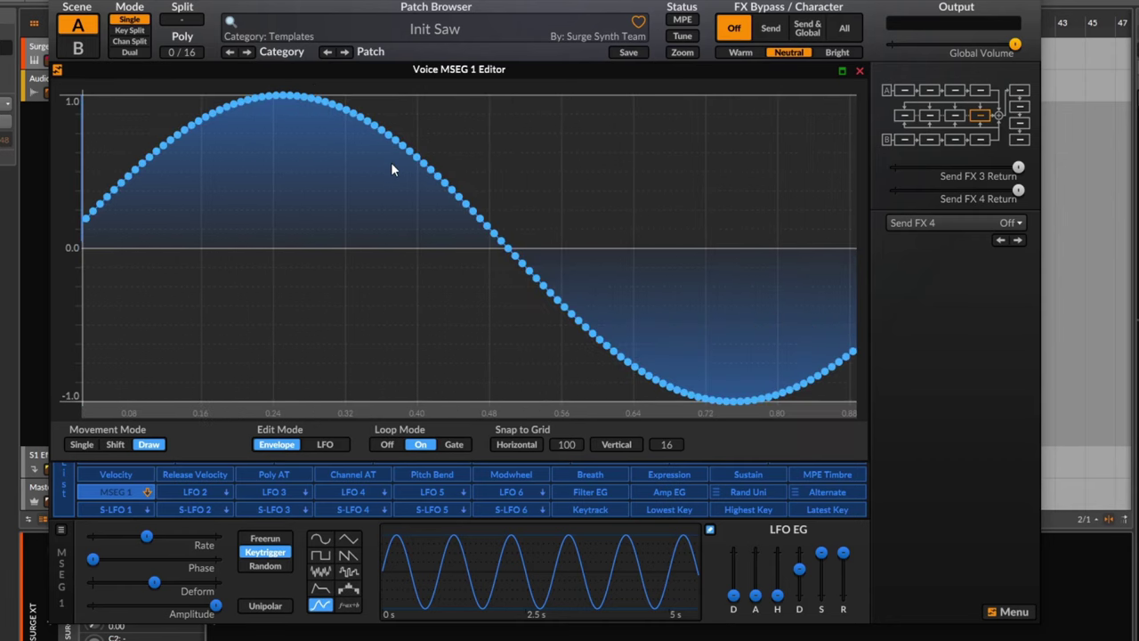
scroll(392, 171, up, 3)
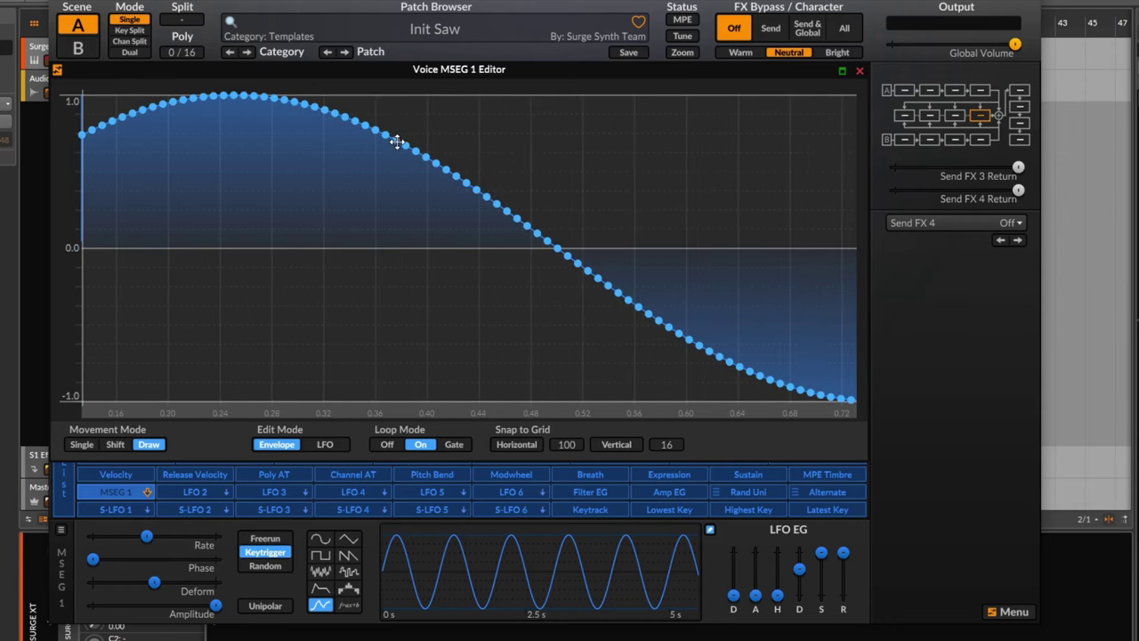
drag(396, 145, 377, 279)
mouse_move(339, 204)
mouse_down()
mouse_move(343, 178)
mouse_move(801, 376)
mouse_move(285, 288)
mouse_move(356, 178)
mouse_move(477, 233)
mouse_up()
- Restore the default voice MSEG and lower its loop-start node to about 0.4
right_click(574, 210)
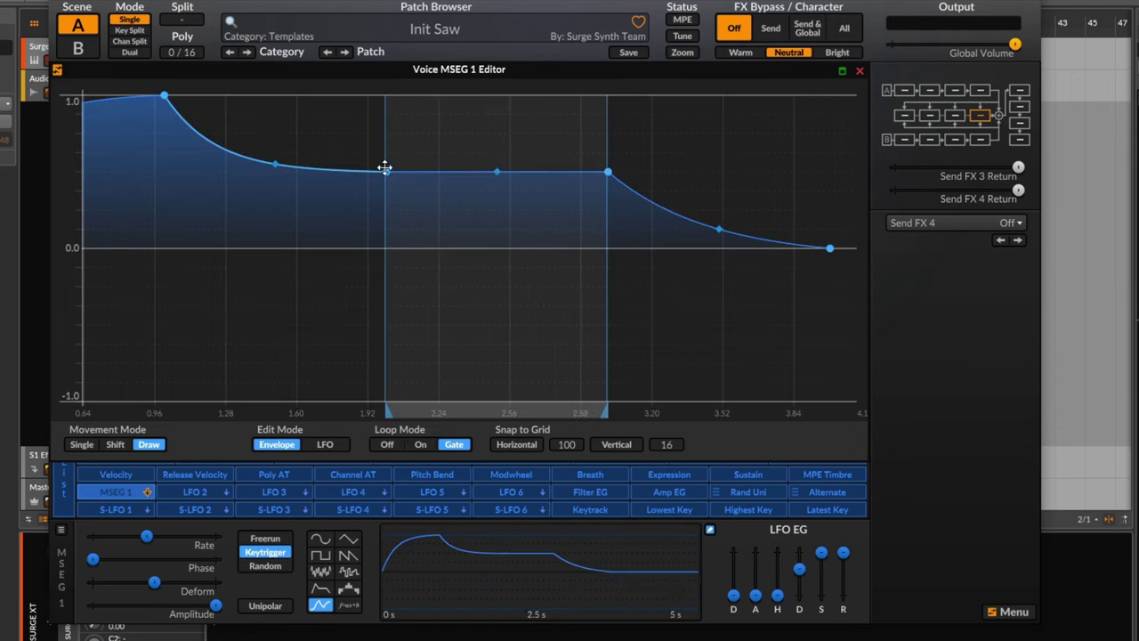
mouse_move(383, 168)
mouse_down()
mouse_move(414, 186)
mouse_move(386, 188)
mouse_up()
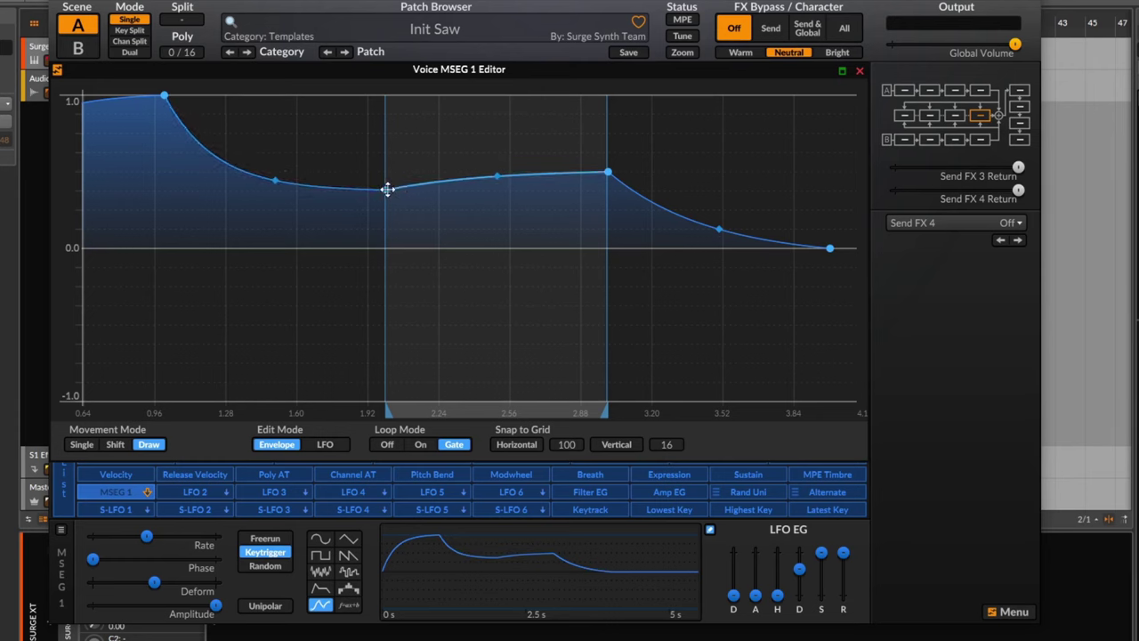
- Change the loop segment between 2 and 3 to the S-curve type and adjust its control point
right_click(387, 191)
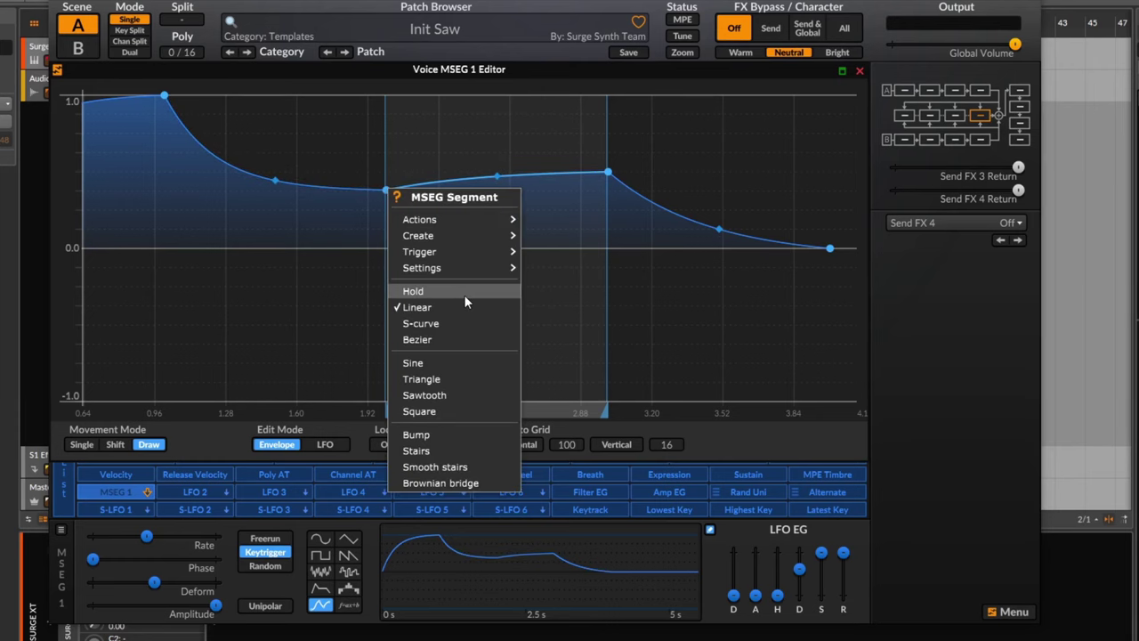
click(441, 325)
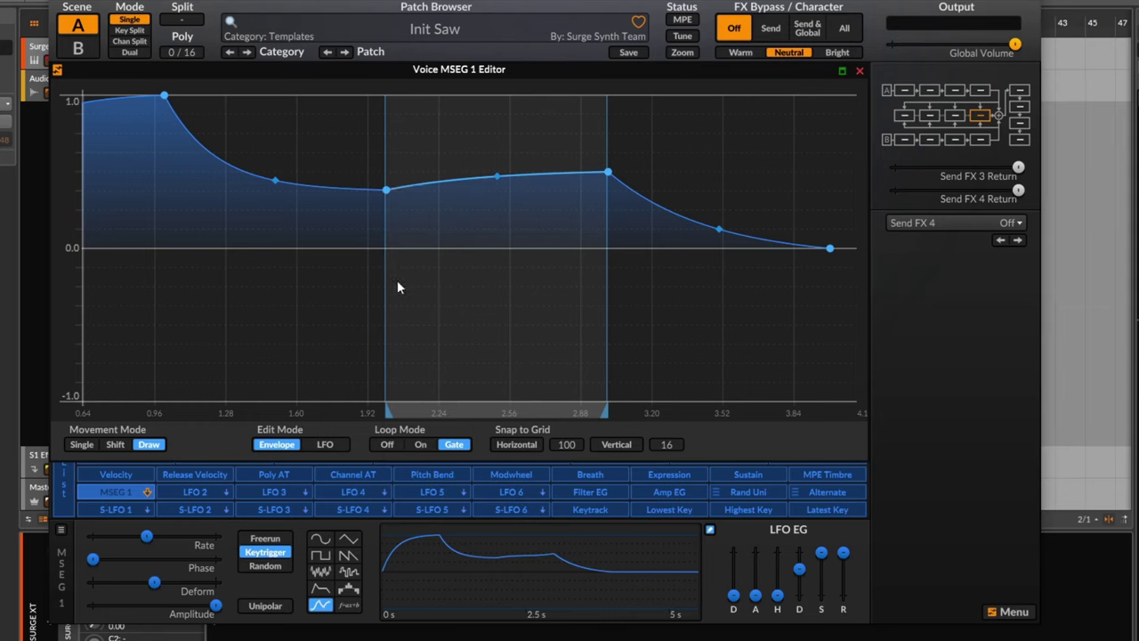
mouse_move(496, 175)
mouse_down()
mouse_move(528, 394)
mouse_move(480, 169)
mouse_move(487, 202)
mouse_move(498, 201)
mouse_move(498, 156)
mouse_move(498, 201)
mouse_move(497, 171)
mouse_up()
right_click(497, 178)
- Set the loop segment to the Sine type and lower the loop-end node to about 0.0
right_click(479, 169)
click(492, 158)
right_click(496, 220)
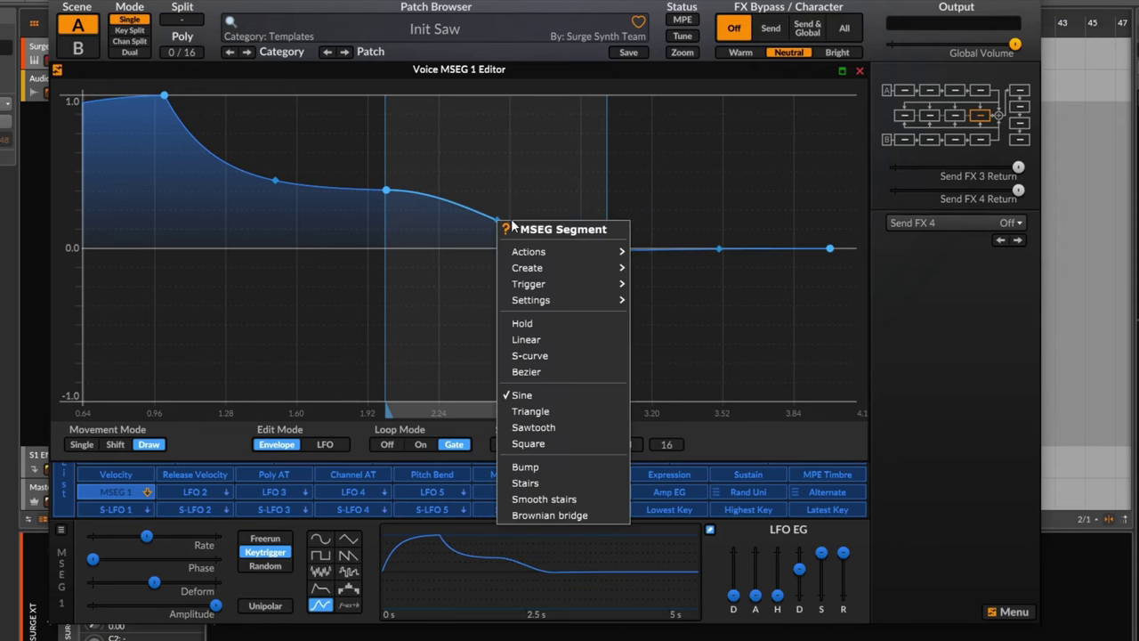
click(534, 395)
drag(496, 219, 497, 245)
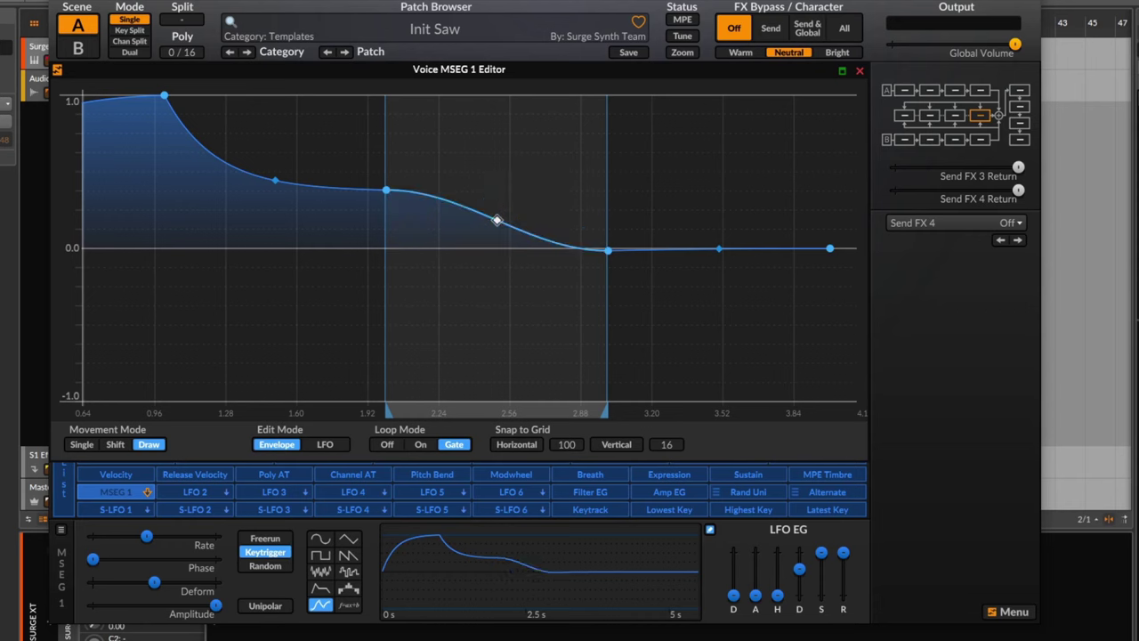
- Try the Sawtooth type on the loop segment and vary its number of teeth
right_click(497, 219)
click(572, 418)
drag(498, 219, 497, 210)
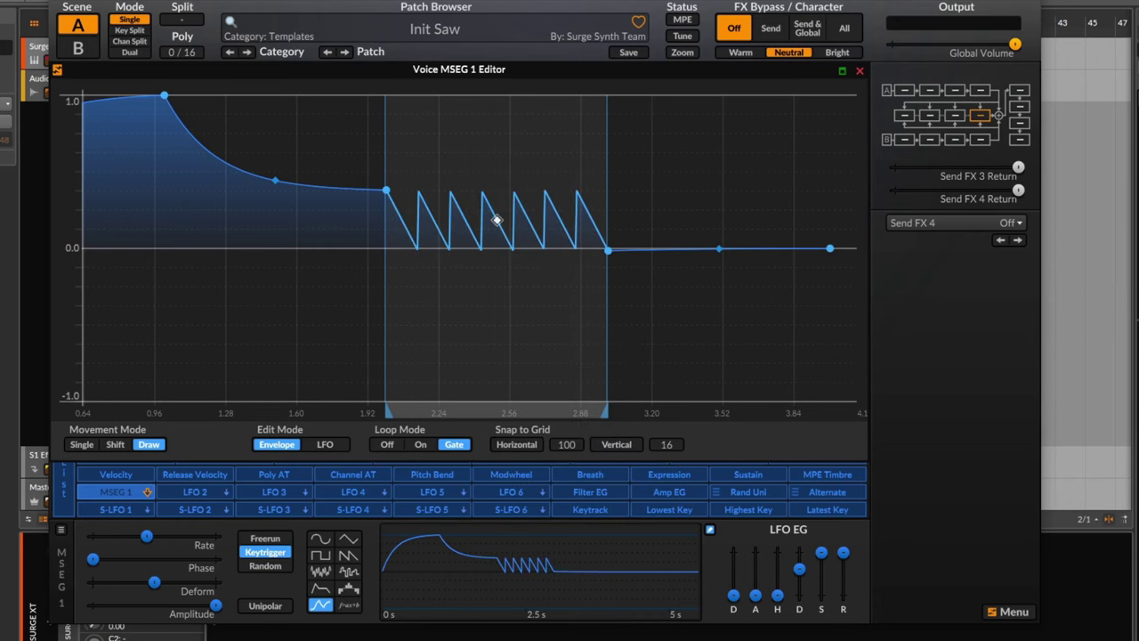
- Try the Bump type on the loop segment and reshape the bump with its control point
right_click(498, 217)
click(546, 440)
mouse_move(497, 220)
mouse_down()
mouse_move(496, 202)
mouse_move(496, 218)
mouse_up()
right_click(496, 205)
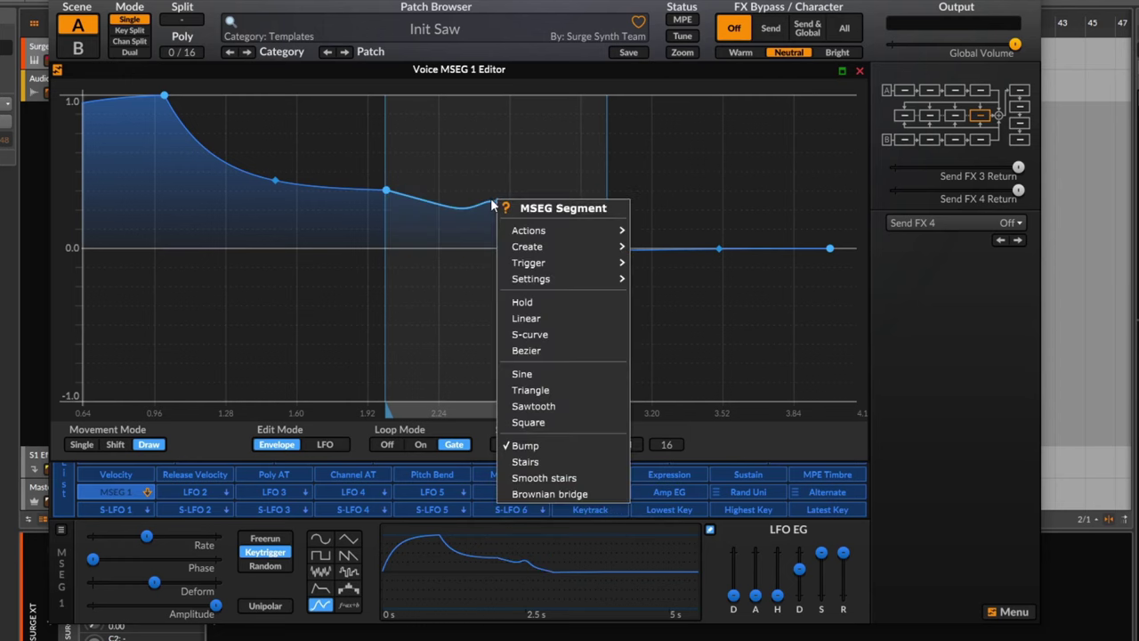
click(564, 447)
mouse_move(492, 199)
mouse_down()
mouse_move(495, 145)
mouse_move(496, 401)
mouse_move(495, 172)
mouse_move(496, 220)
mouse_up()
- Try the Stairs and Smooth stairs types on the loop segment and adjust the steps
right_click(496, 170)
click(568, 428)
right_click(496, 220)
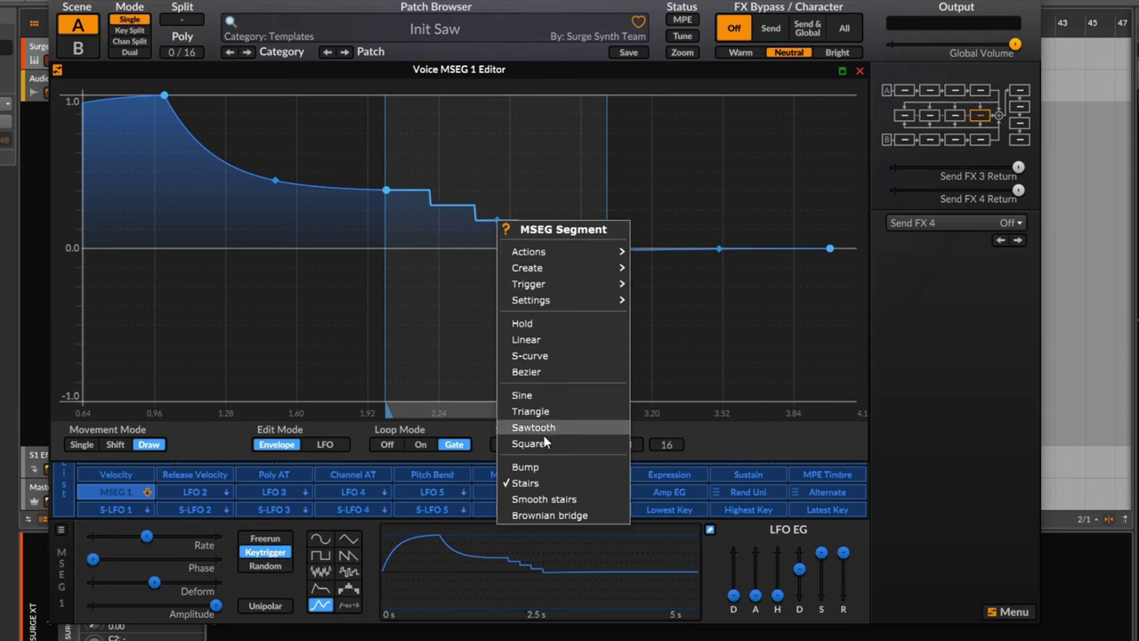
click(527, 491)
drag(498, 223, 496, 220)
- Set the loop segment to the Brownian bridge type and adjust its control point for a more jagged random path
right_click(497, 220)
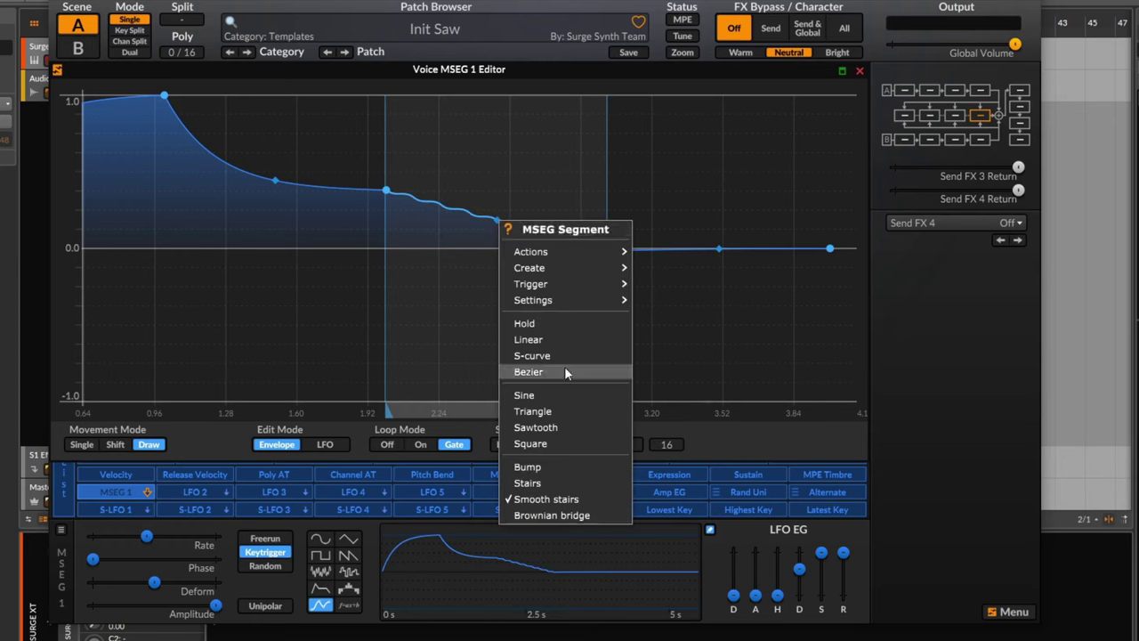
click(583, 516)
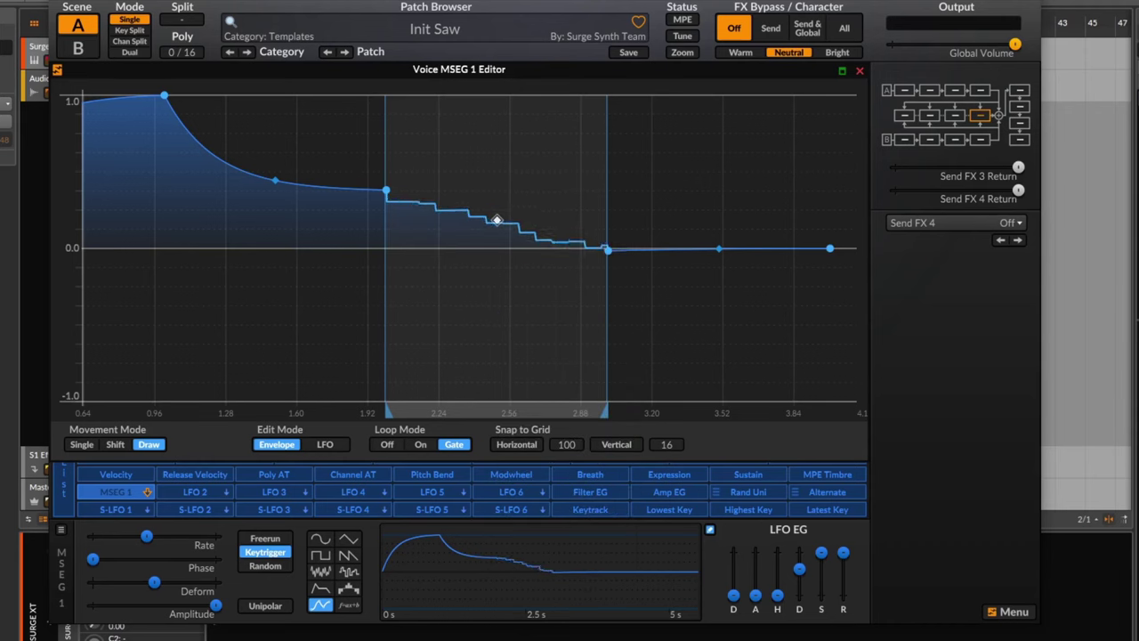
drag(496, 220, 522, 265)
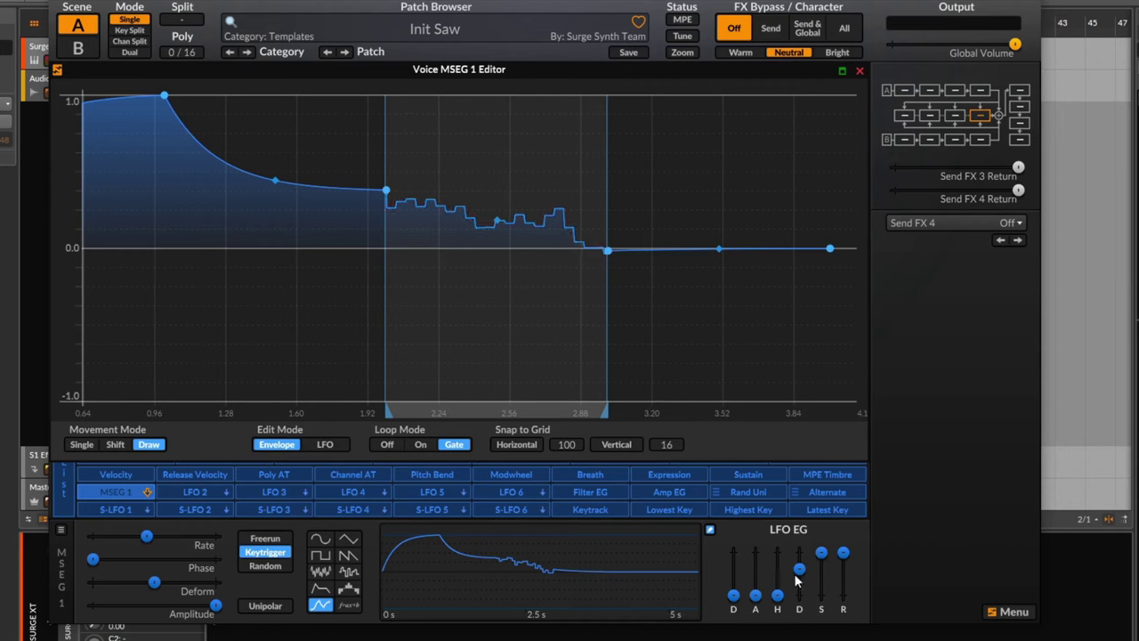
right_click(499, 220)
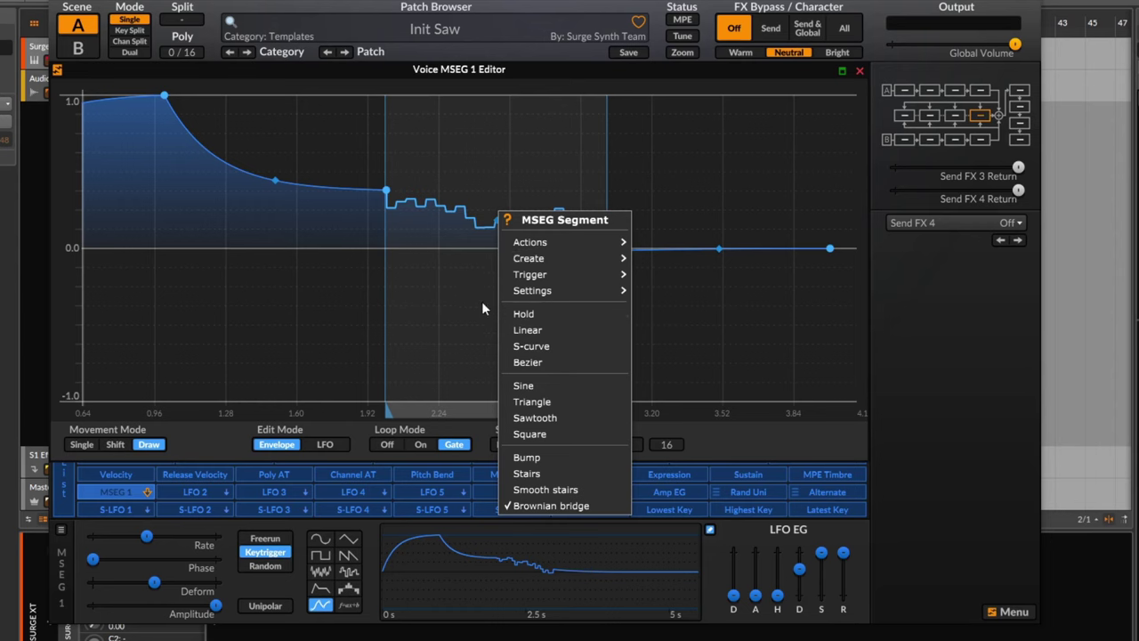
click(334, 307)
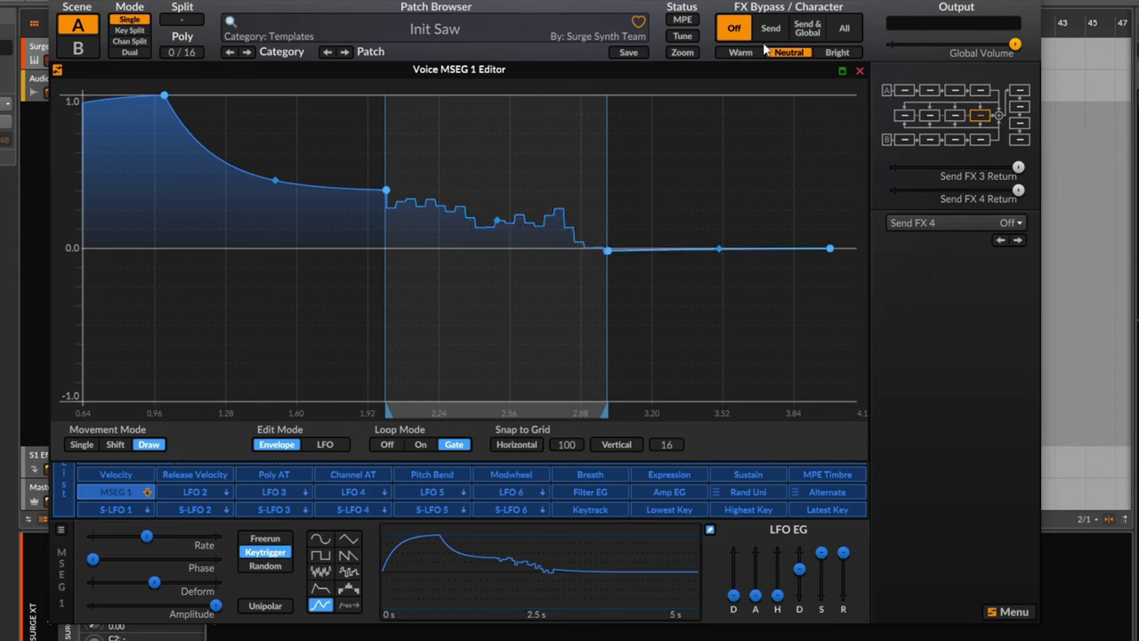
- Try Unipolar output for MSEG 1 and switch it back off
mouse_move(733, 594)
mouse_down()
mouse_move(733, 551)
mouse_move(733, 594)
mouse_up()
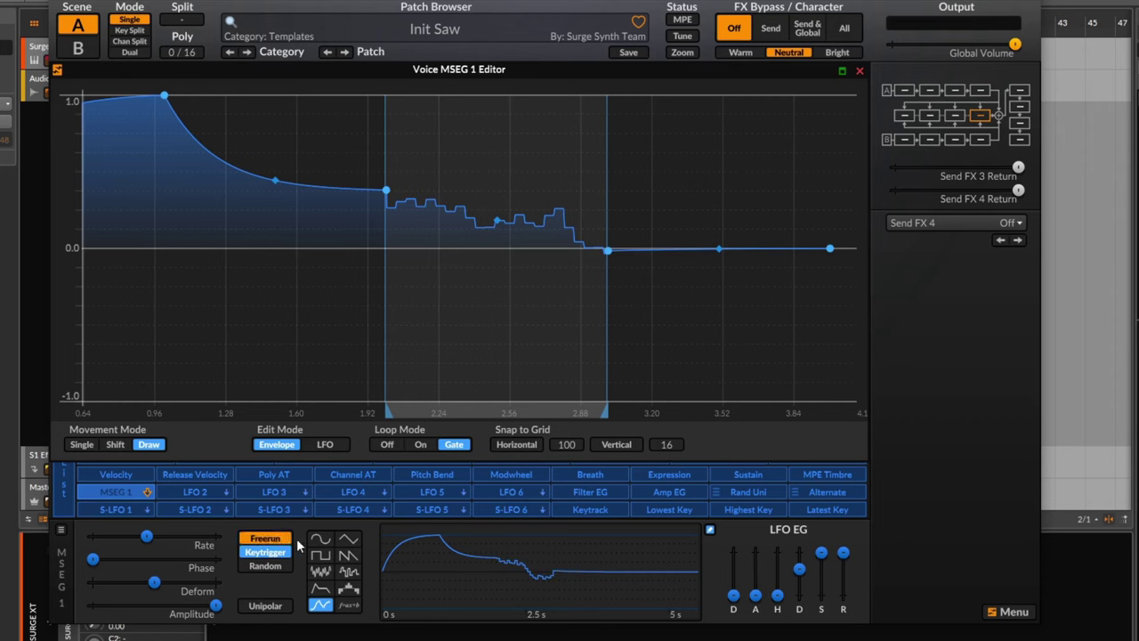
click(268, 608)
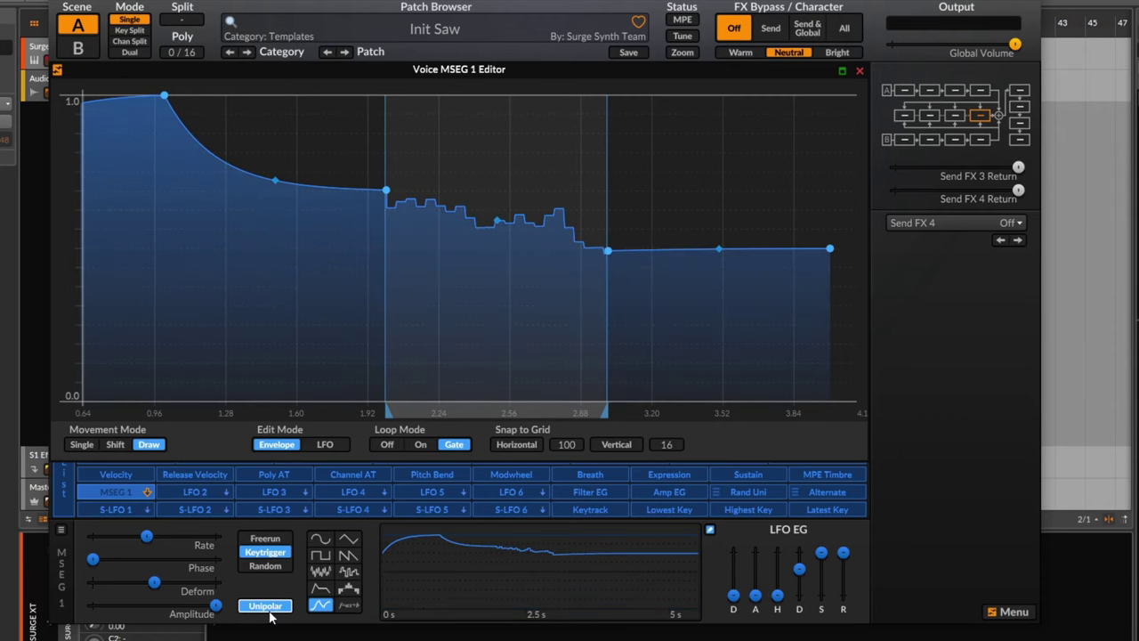
click(271, 612)
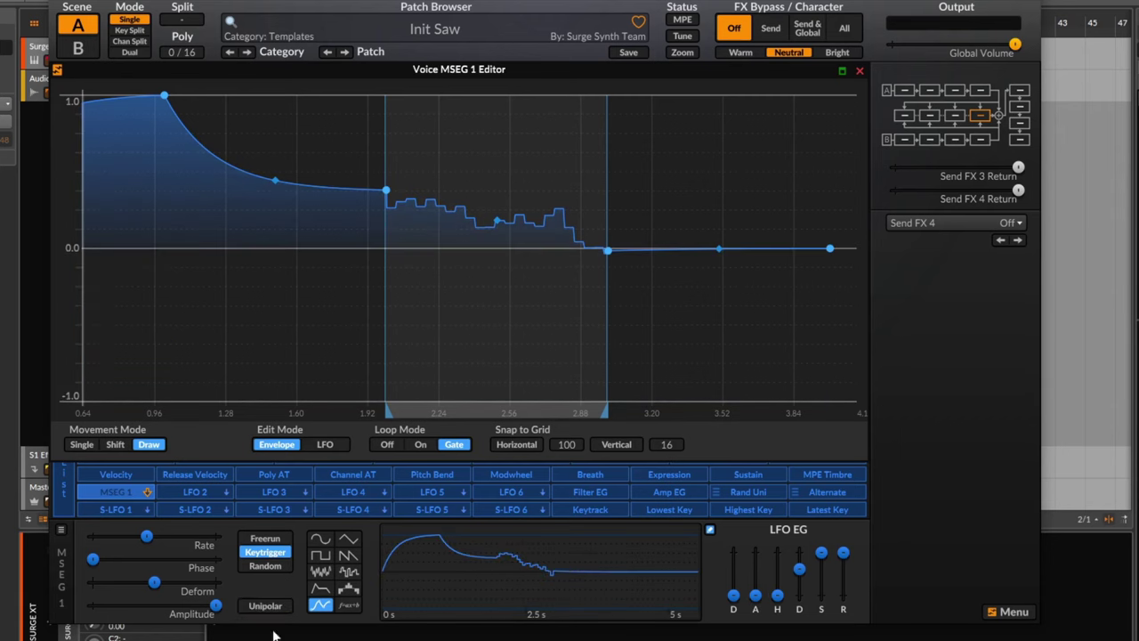
- Try the Freerun and Random trigger modes for MSEG 1 and return it to Keytrigger
click(265, 538)
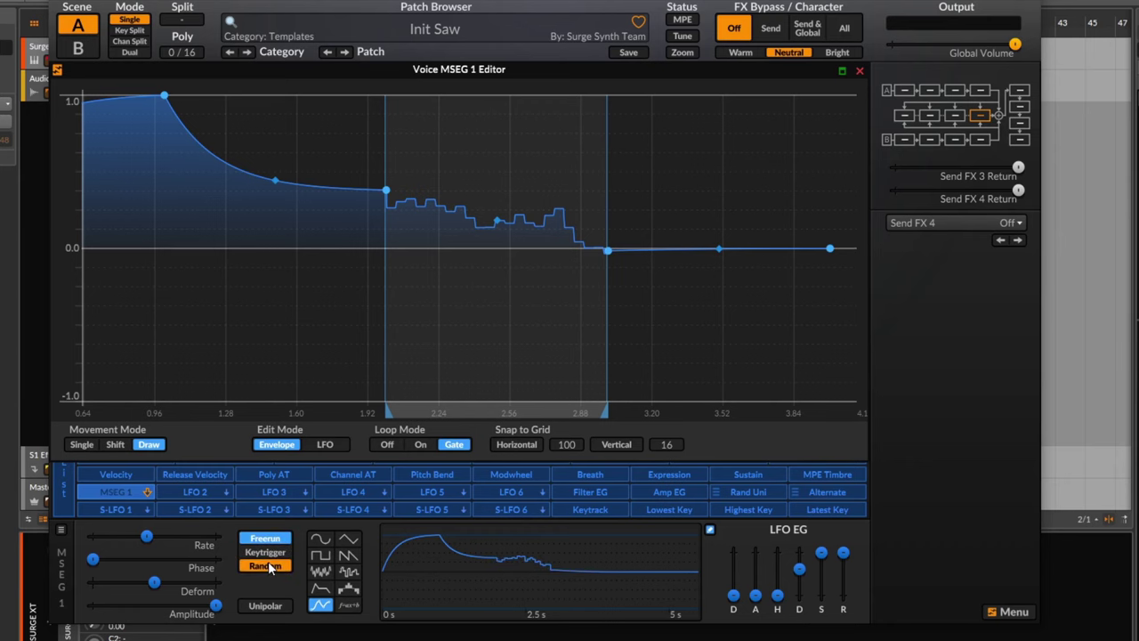
click(269, 566)
click(265, 552)
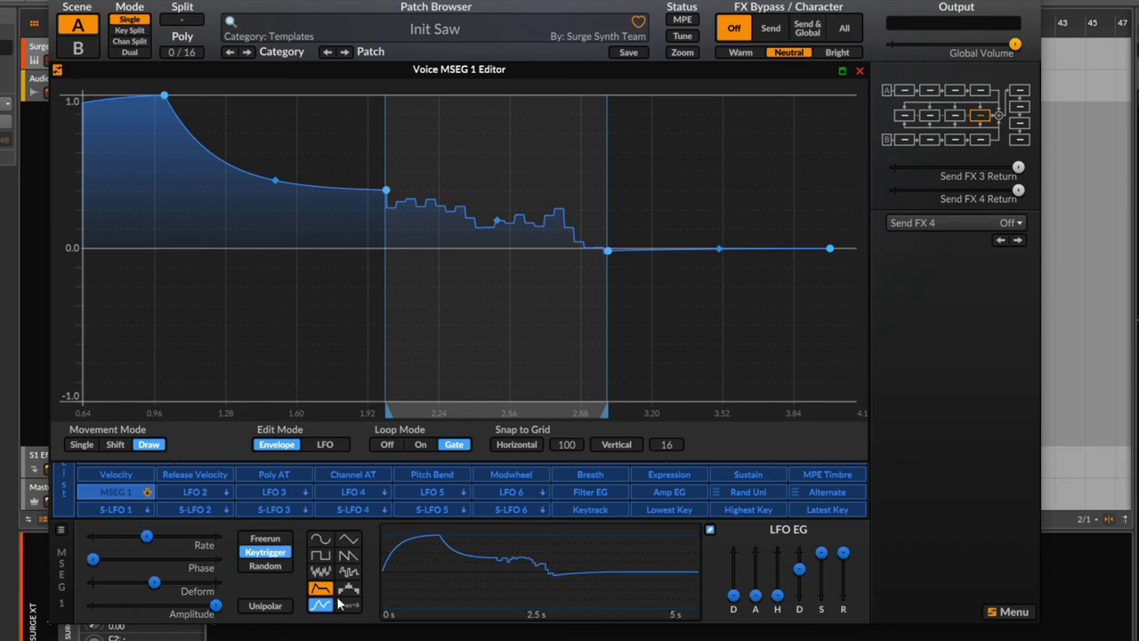
- Switch LFO 1 to the Formula modulator and look through its list of eight outputs
click(348, 605)
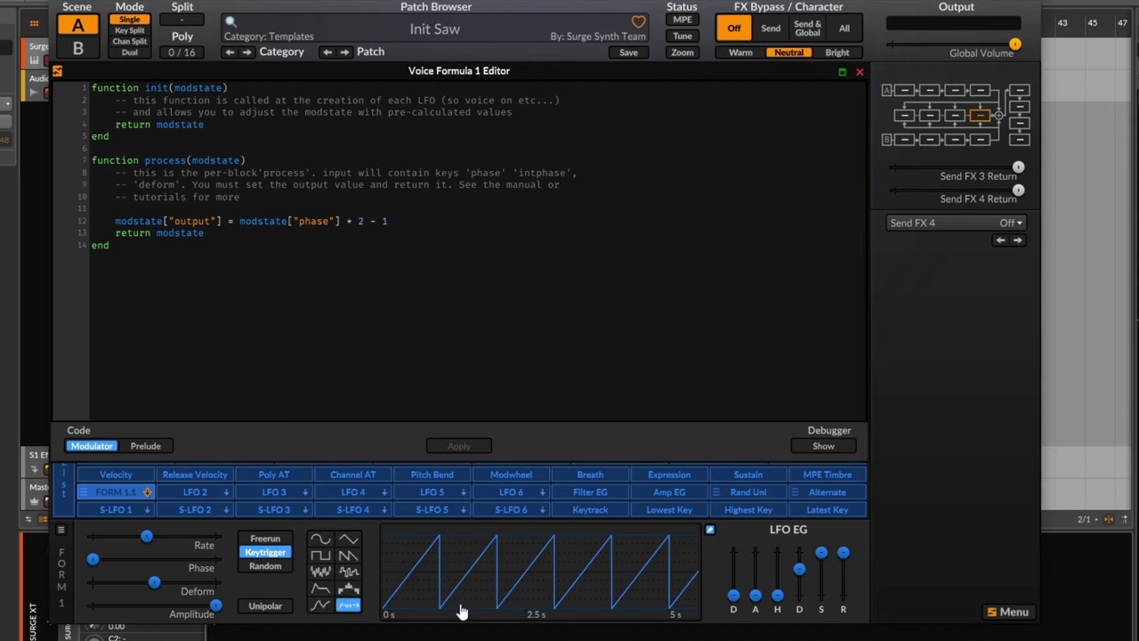
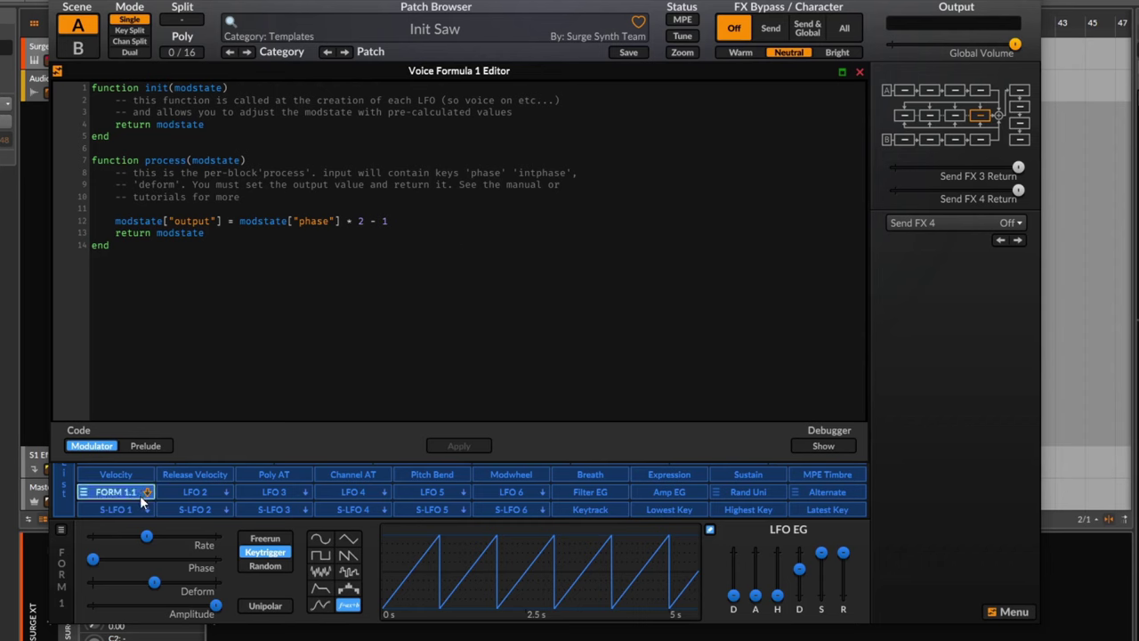
click(84, 493)
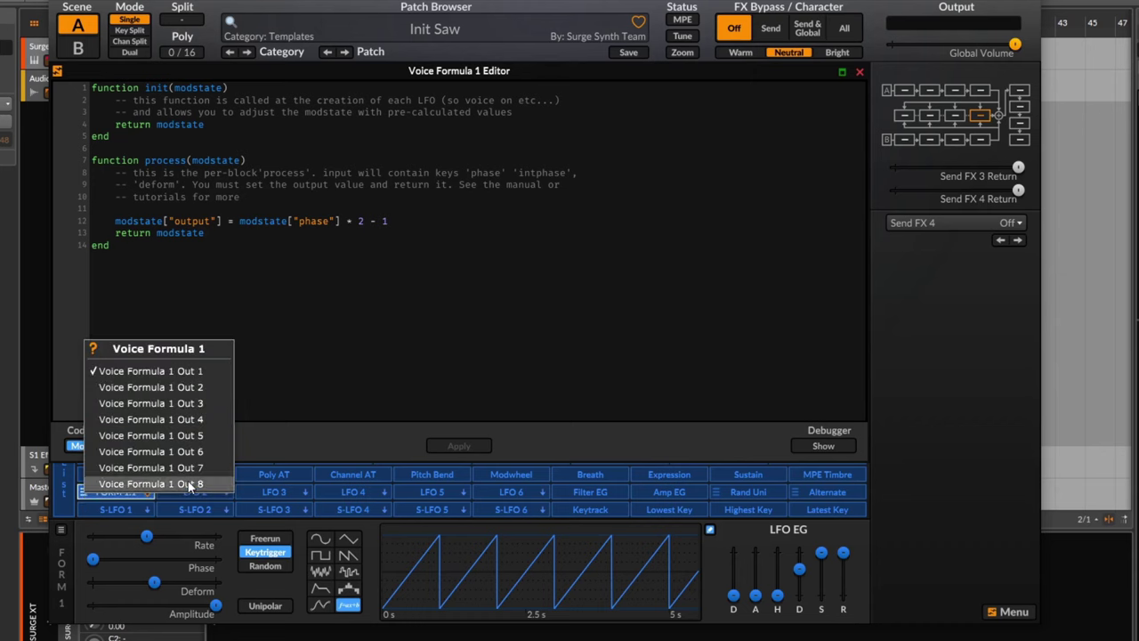
click(79, 496)
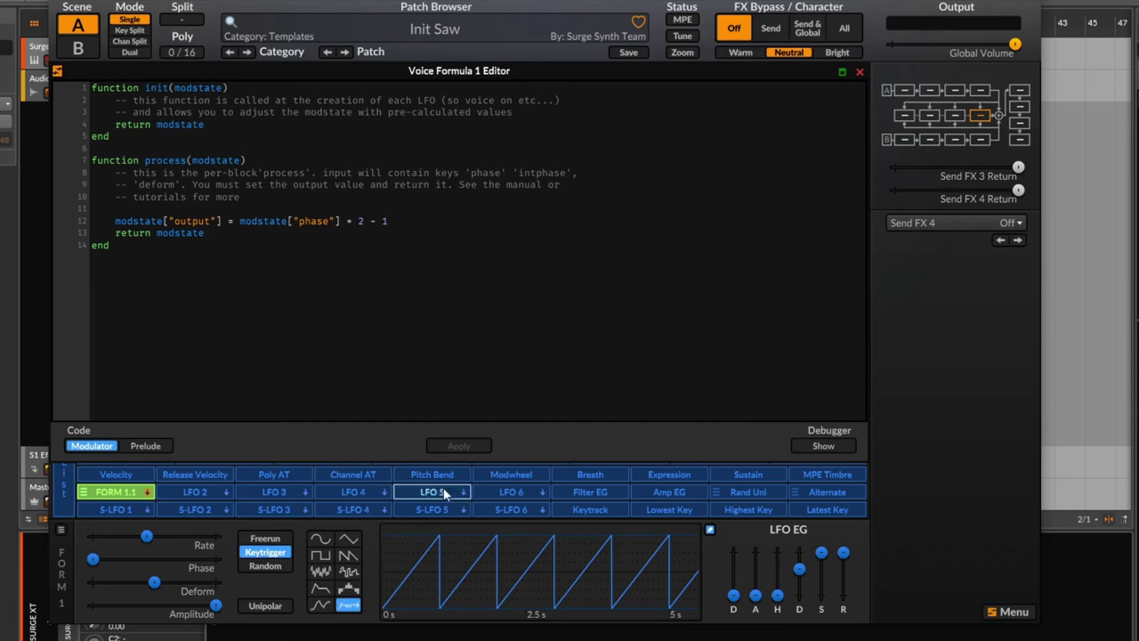
- Load the Formula Modulator tutorial patch "06 Macros And Voice Parameters"
click(468, 35)
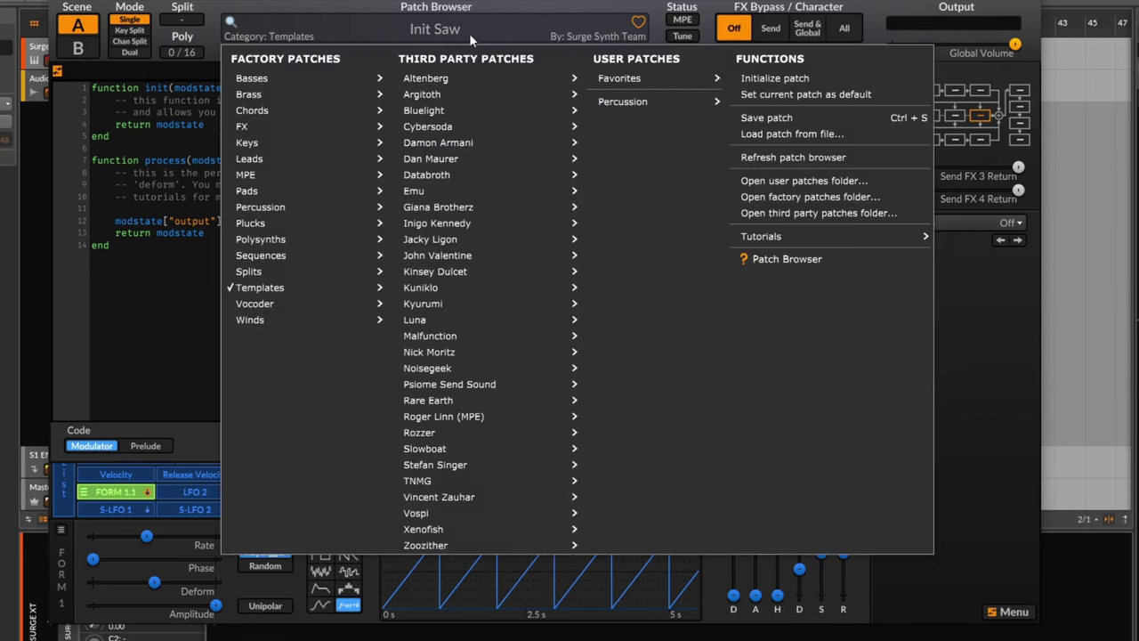
mouse_move(869, 237)
mouse_move(1024, 240)
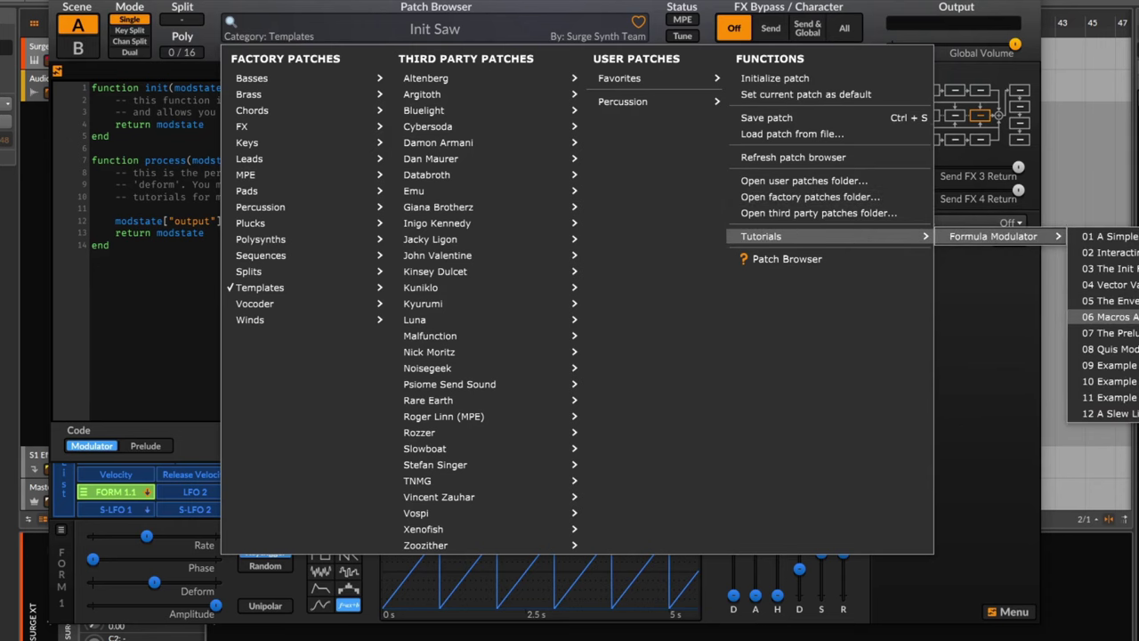
click(1103, 317)
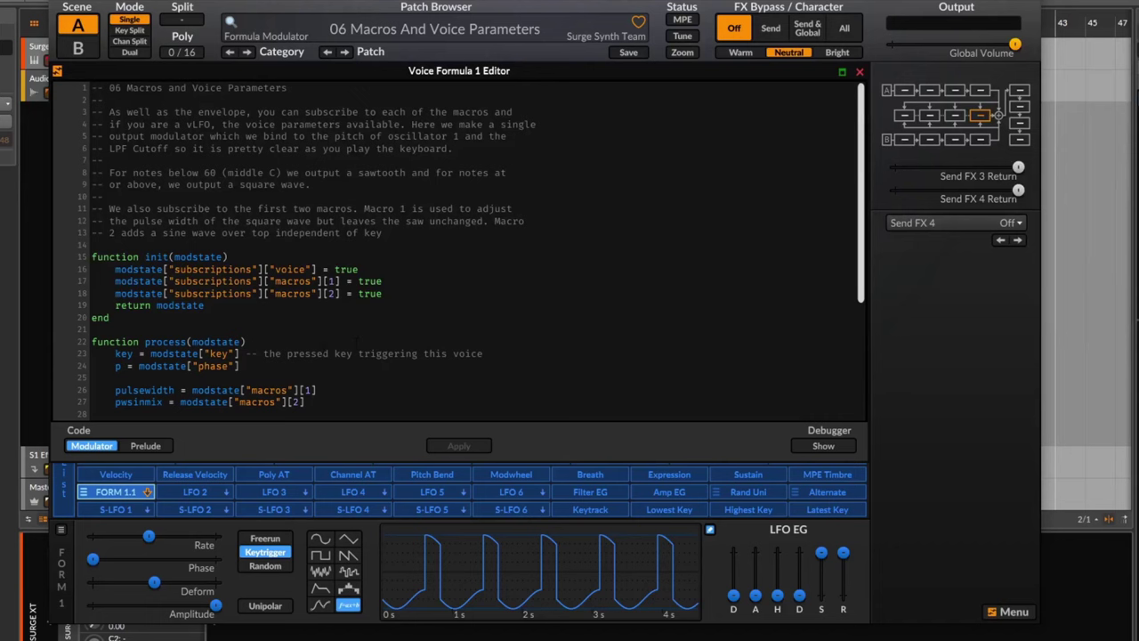
- Read through the tutorial's introductory comments and its init and process functions in the formula code
scroll(356, 341, down, 3)
scroll(472, 257, down, 1)
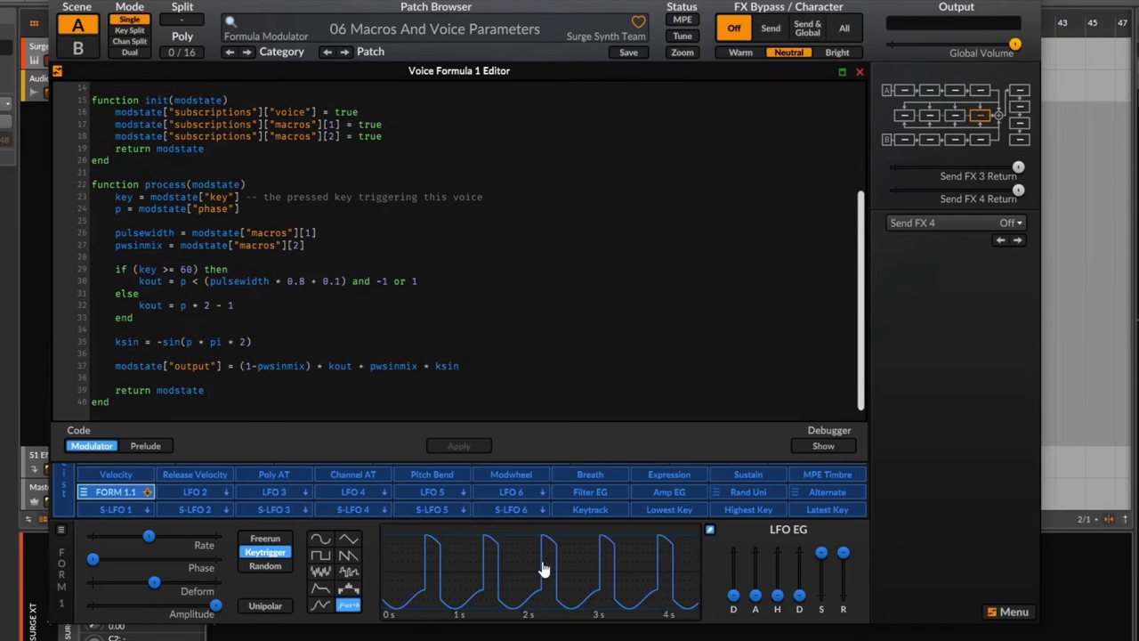
scroll(458, 249, up, 5)
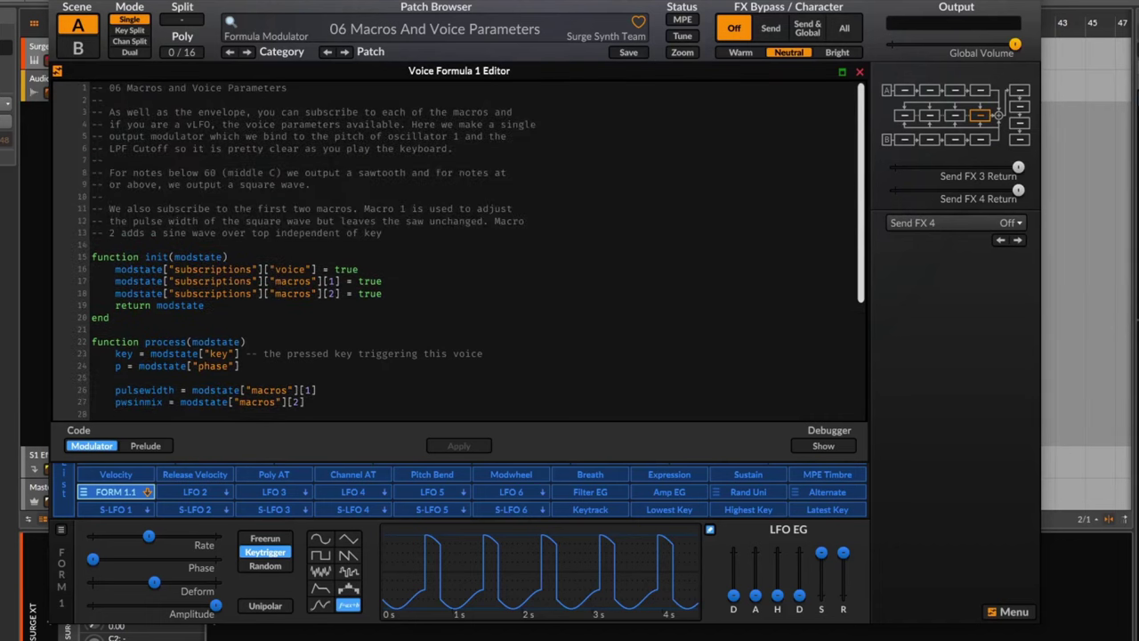
drag(391, 236, 91, 87)
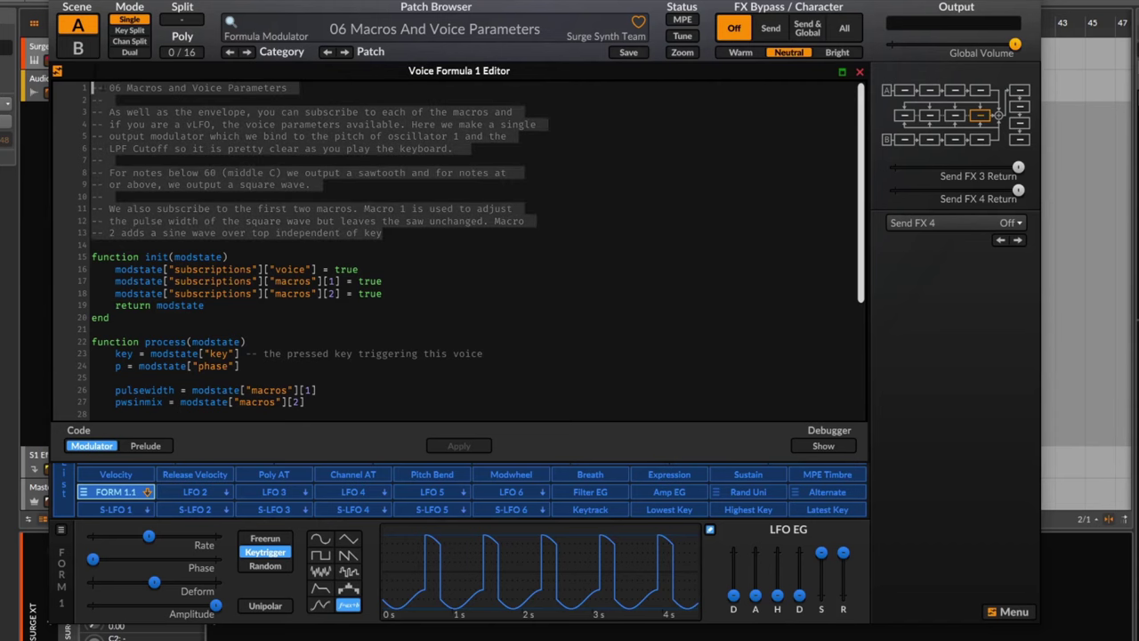
scroll(178, 208, down, 2)
scroll(472, 251, down, 2)
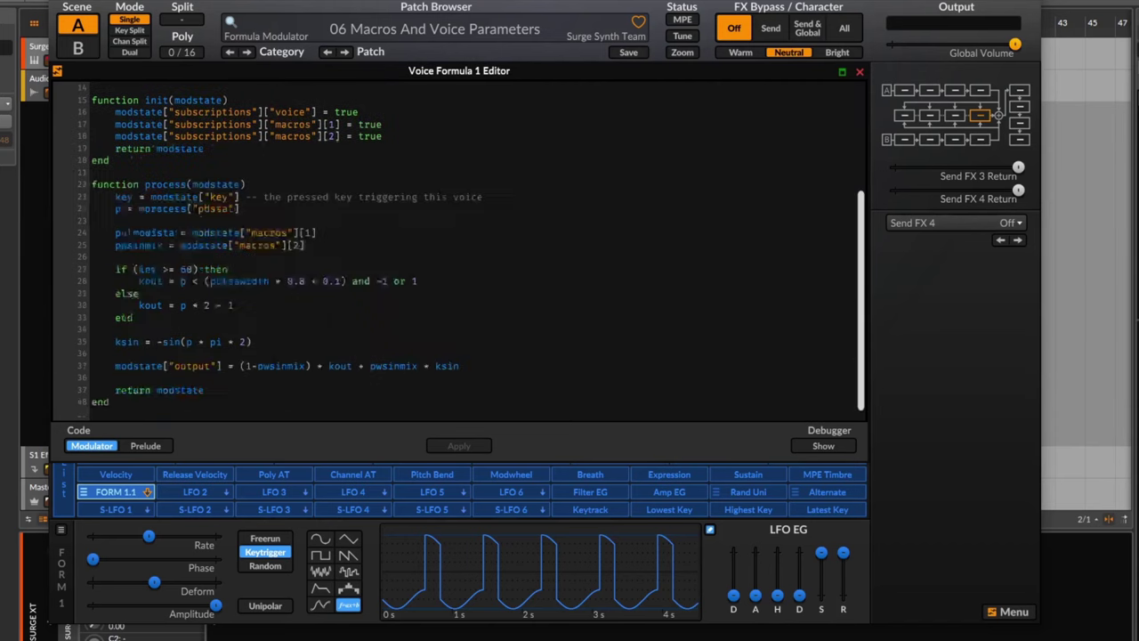
scroll(471, 251, up, 4)
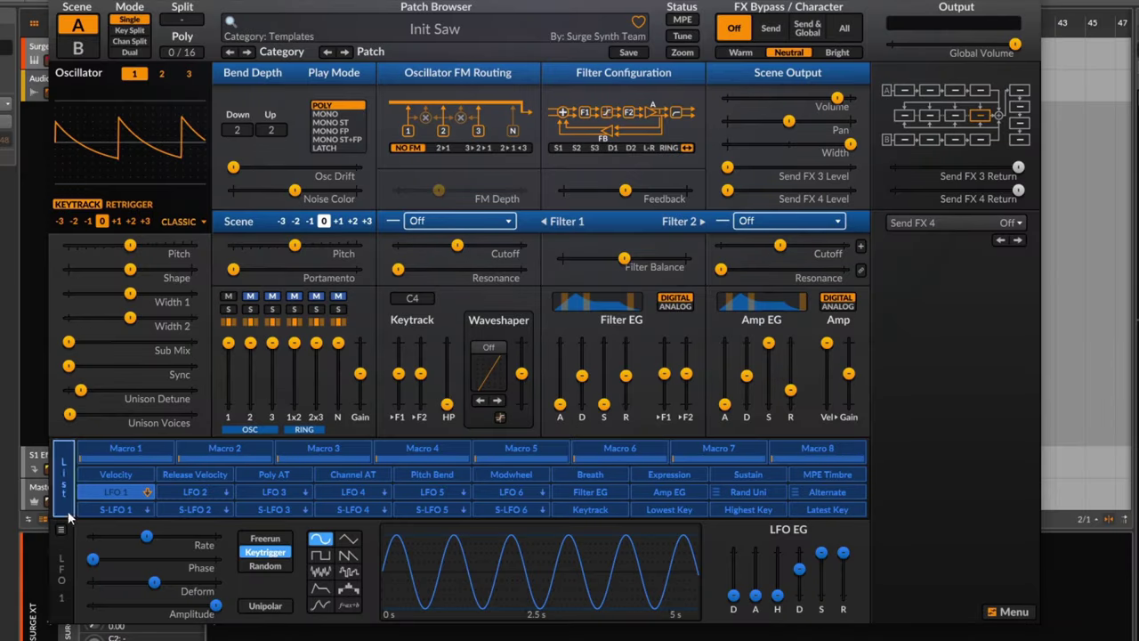
- View the Modulation List of the Init Saw patch and close it again
click(62, 489)
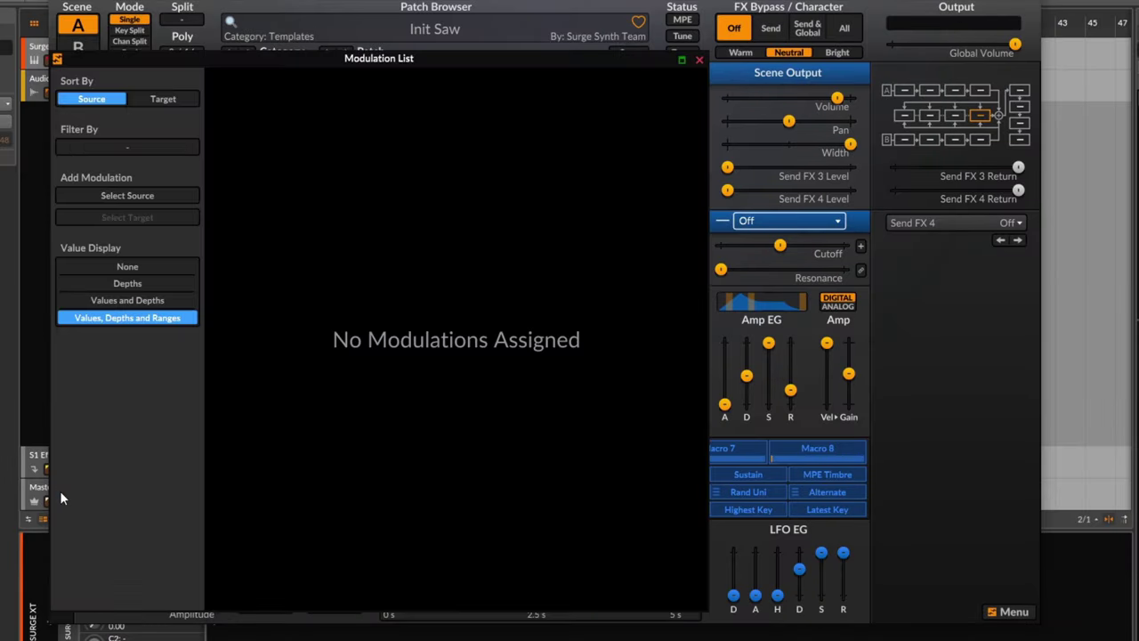
click(700, 60)
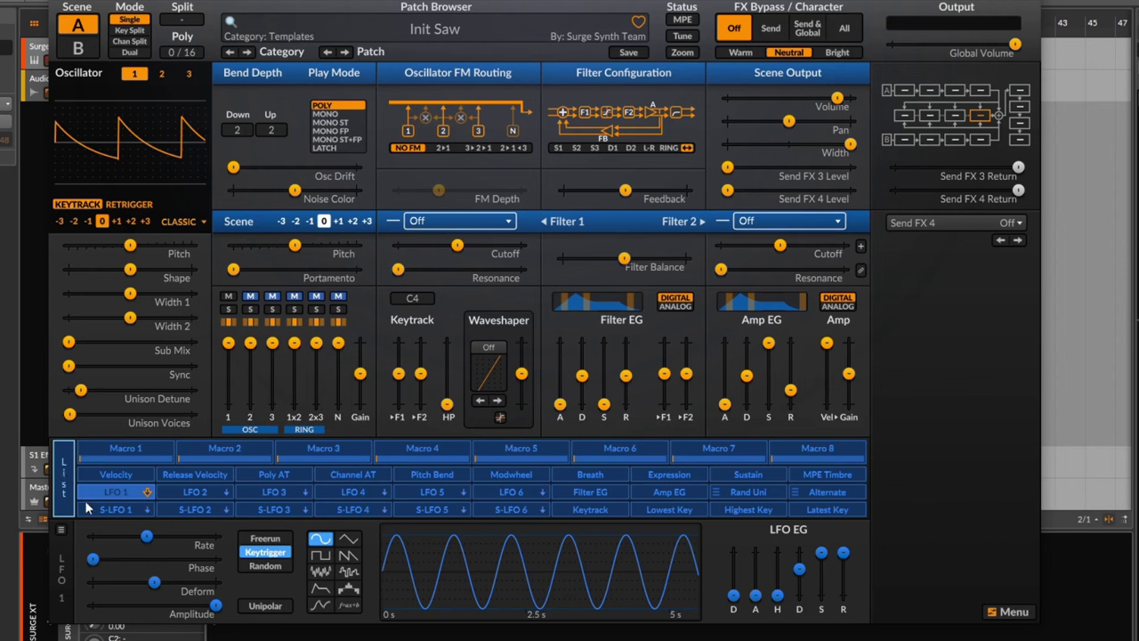
click(63, 472)
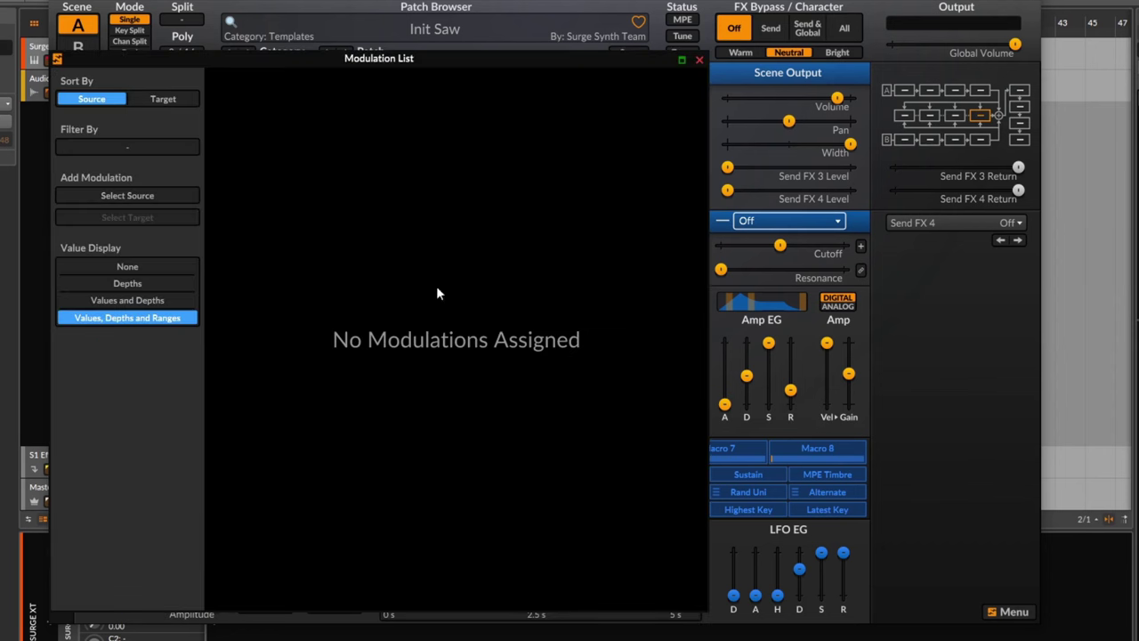
click(699, 61)
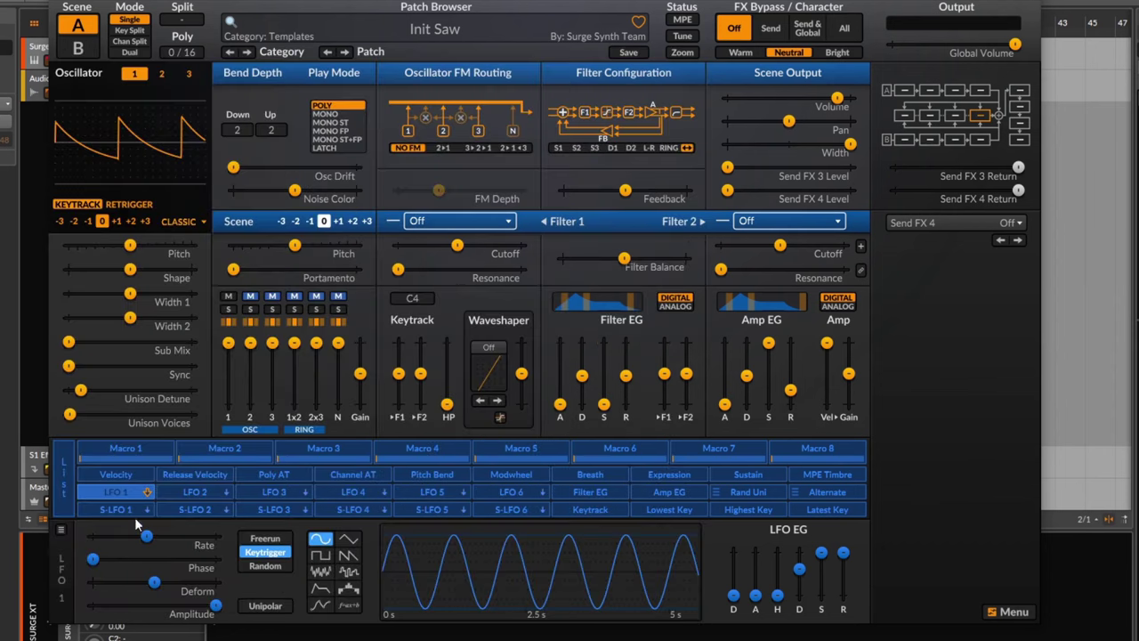
- Route LFO 1 to oscillator 1's Pitch, Shape and both Widths, and LFO 2 to the Osc 3 level, ring modulation levels and filter keytracks
click(115, 491)
drag(130, 245, 192, 318)
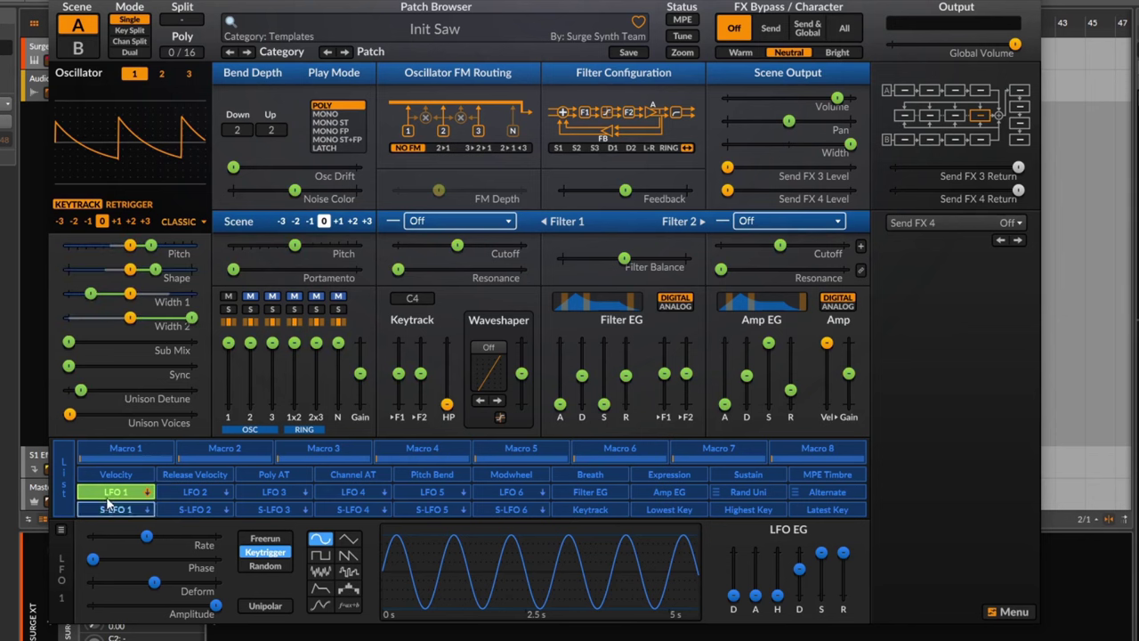
click(204, 493)
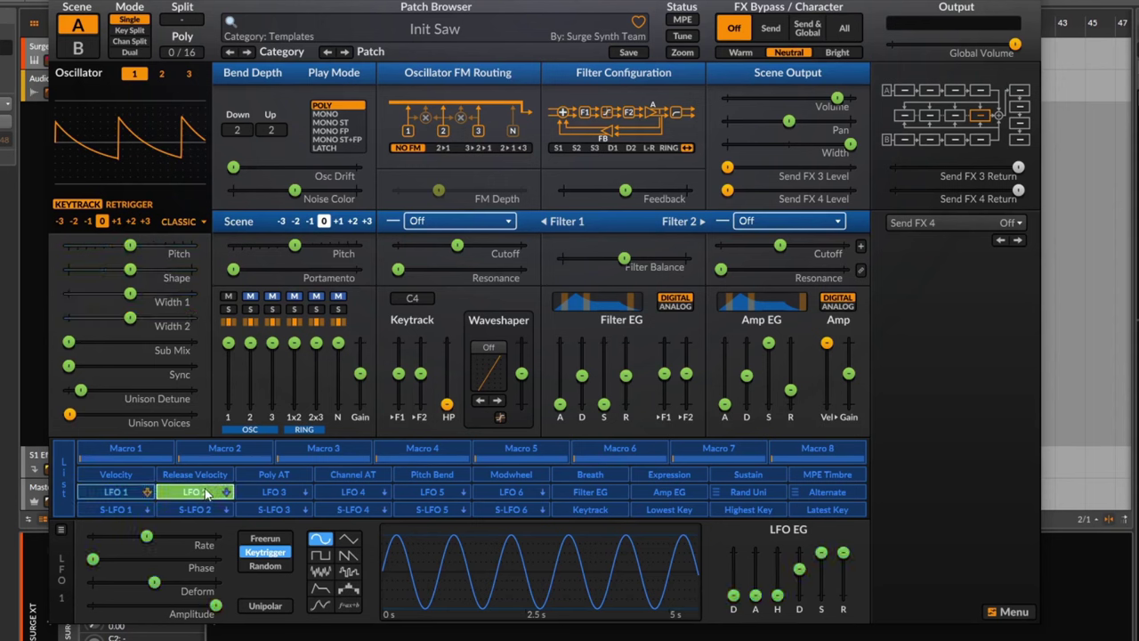
drag(272, 344, 316, 405)
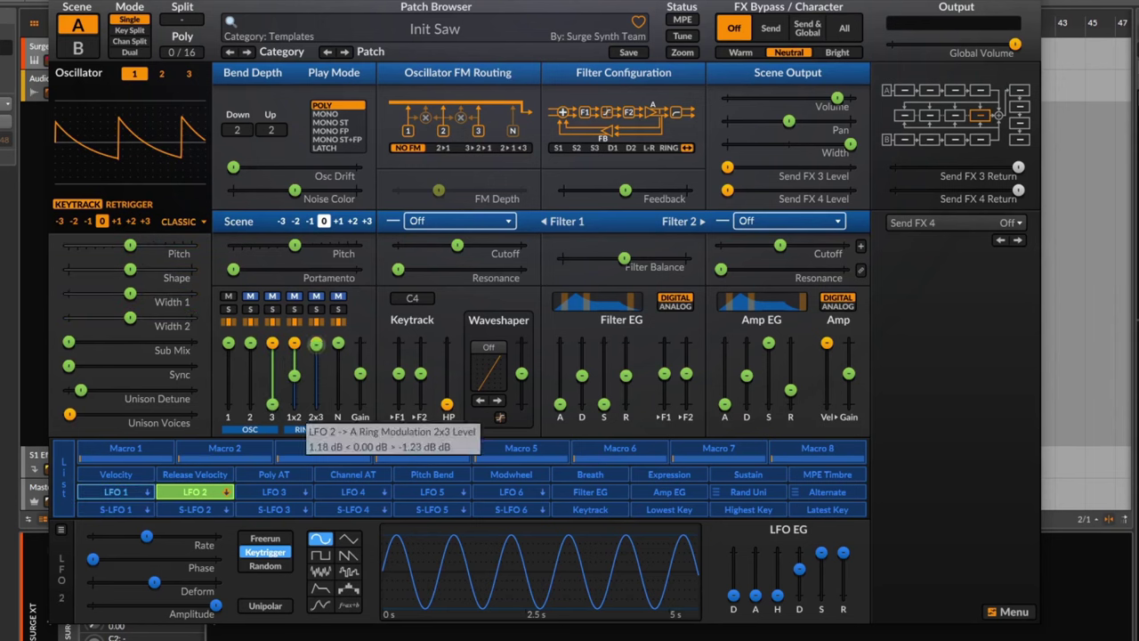
drag(420, 373, 399, 363)
- Route LFO 3 to both filter keytracks, Filter 1's Cutoff and Resonance, and the Filter Balance
click(274, 491)
drag(447, 405, 447, 364)
drag(457, 245, 477, 245)
drag(397, 268, 440, 268)
drag(624, 258, 678, 258)
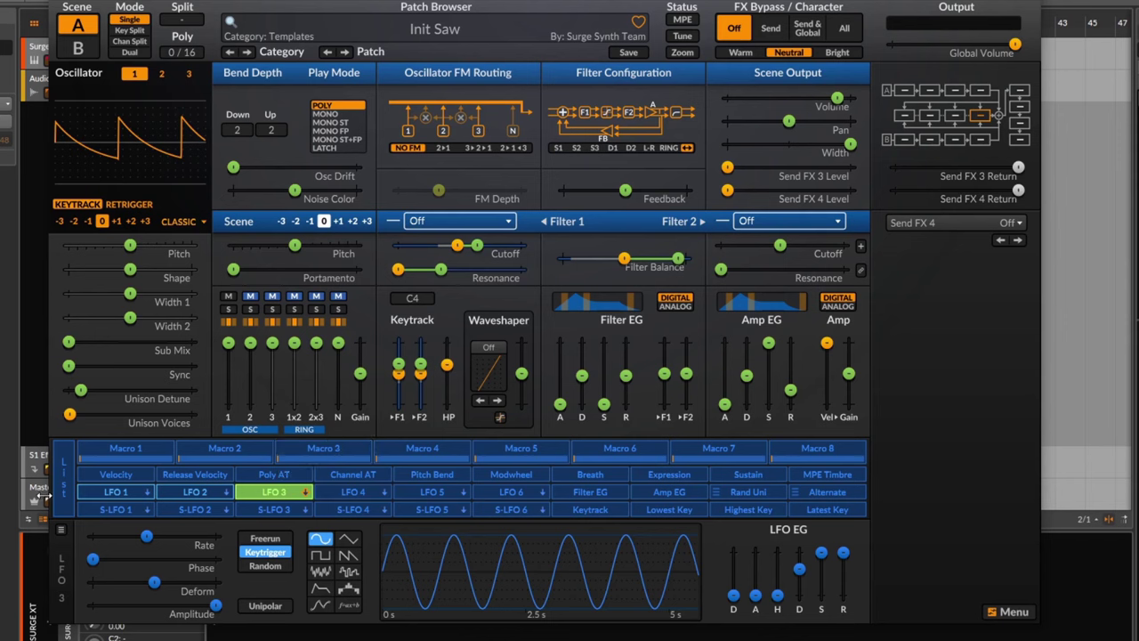
- In the Modulation List, raise LFO 1's Osc 1 Shape depth to 151.43 and delete that routing
click(64, 495)
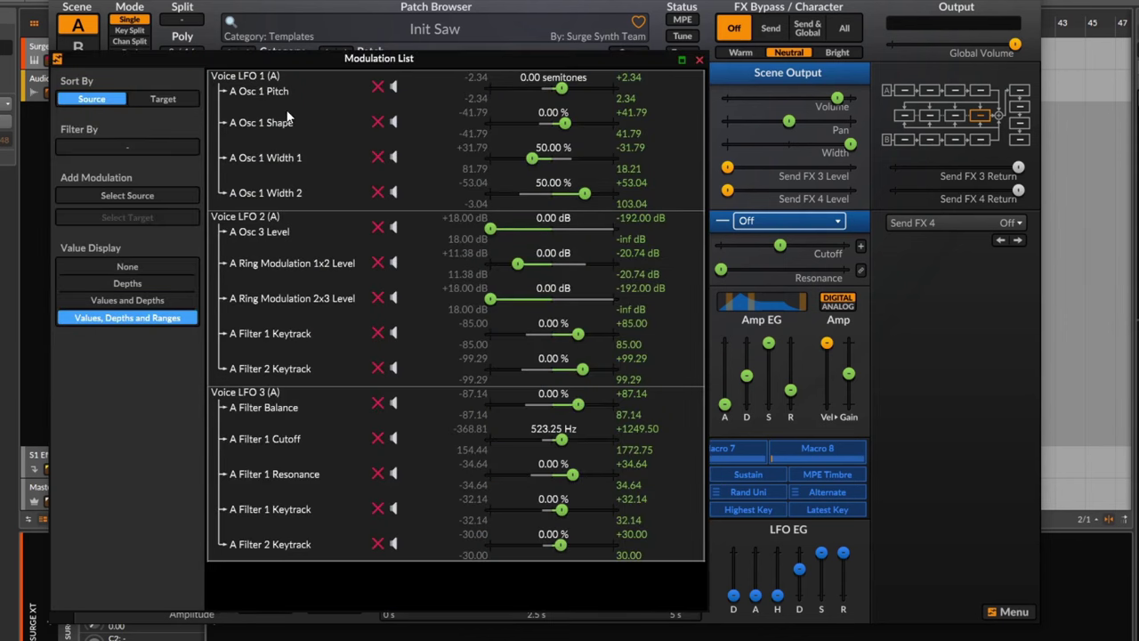
drag(565, 122, 569, 122)
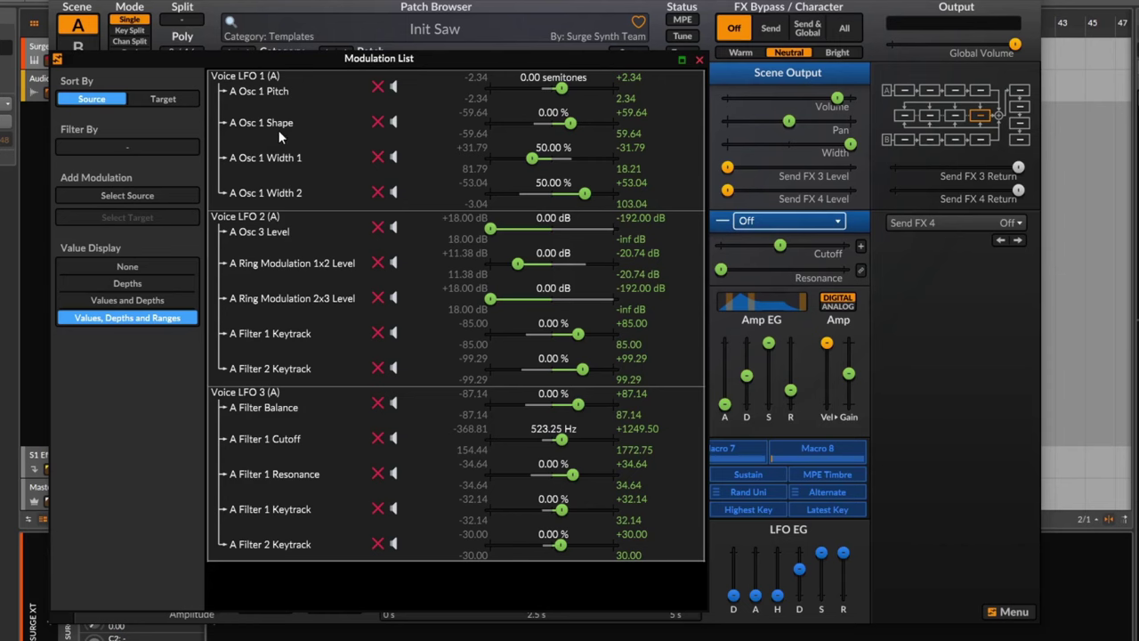
drag(569, 122, 597, 122)
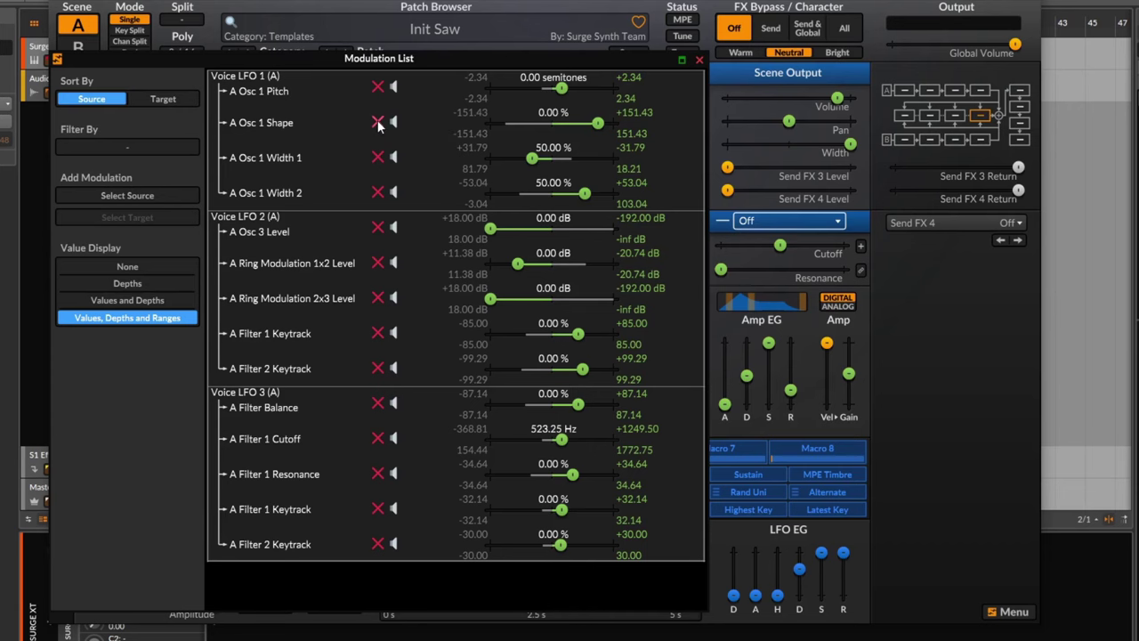
click(378, 123)
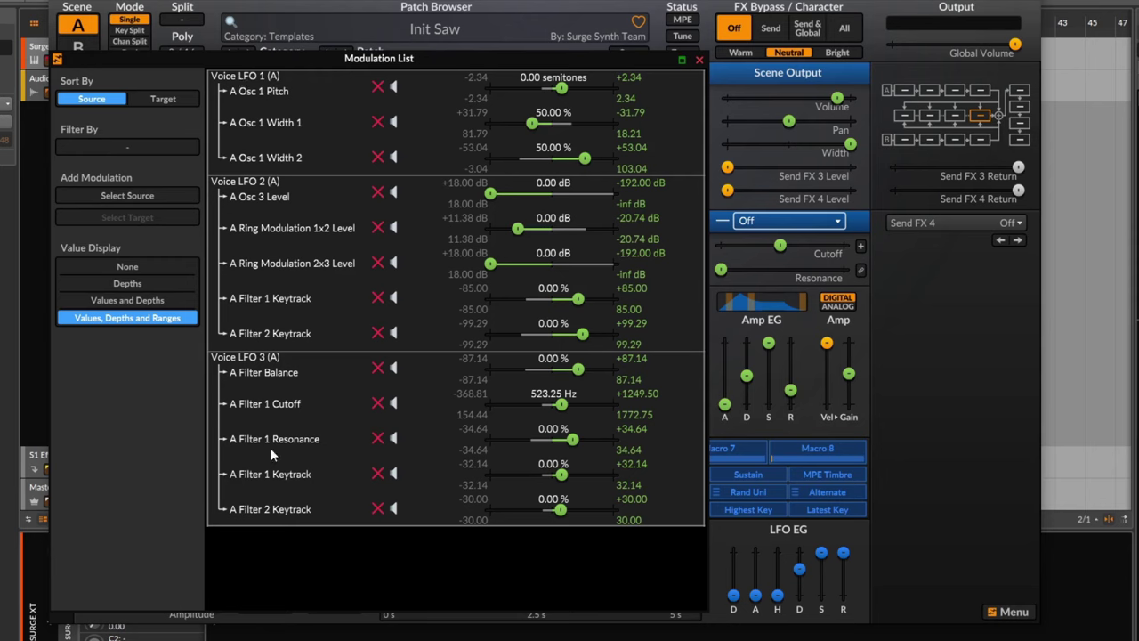
- Sort the Modulation List by target, and route LFOs 2 to 6 to oscillator 1's Pitch with depths of about 2.4 to 3.8 semitones
click(160, 101)
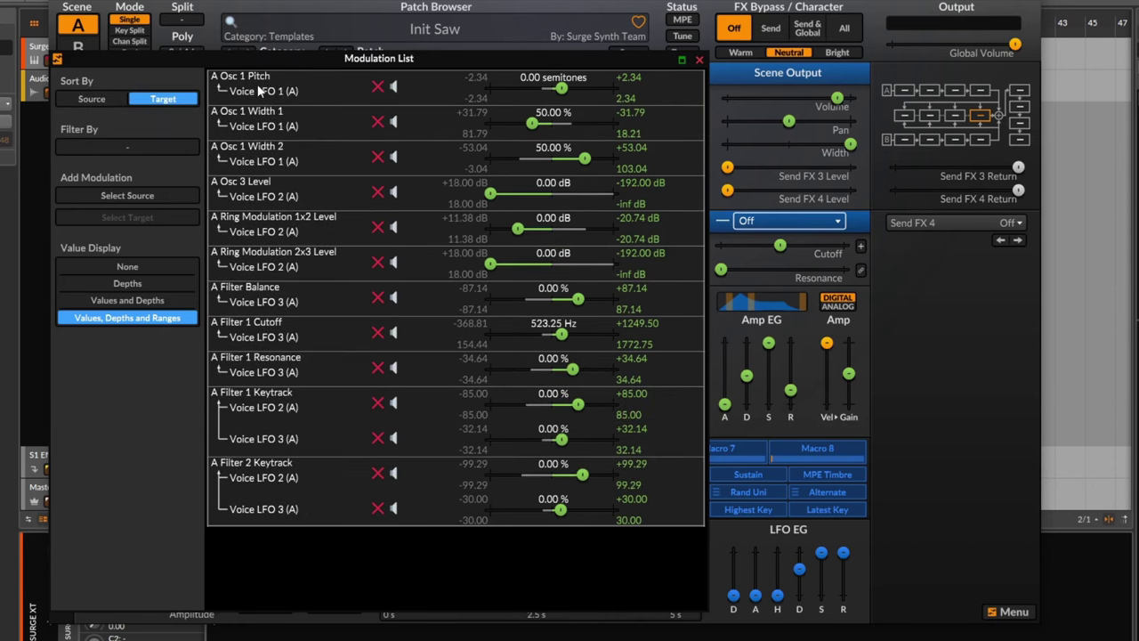
click(699, 60)
click(194, 492)
mouse_move(142, 245)
click(274, 492)
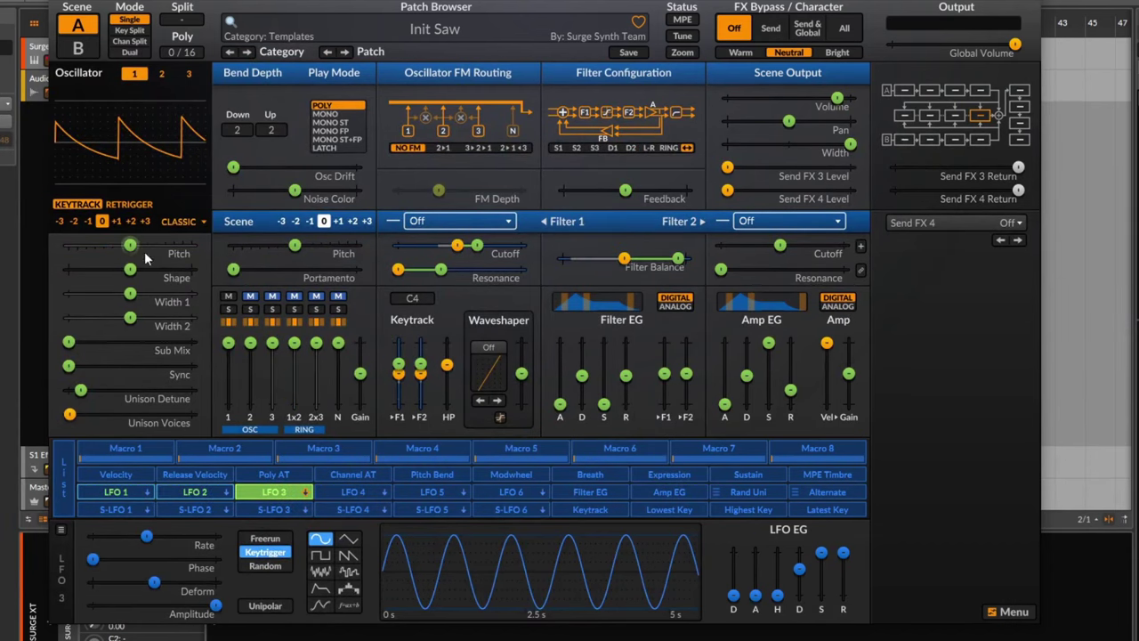
click(382, 492)
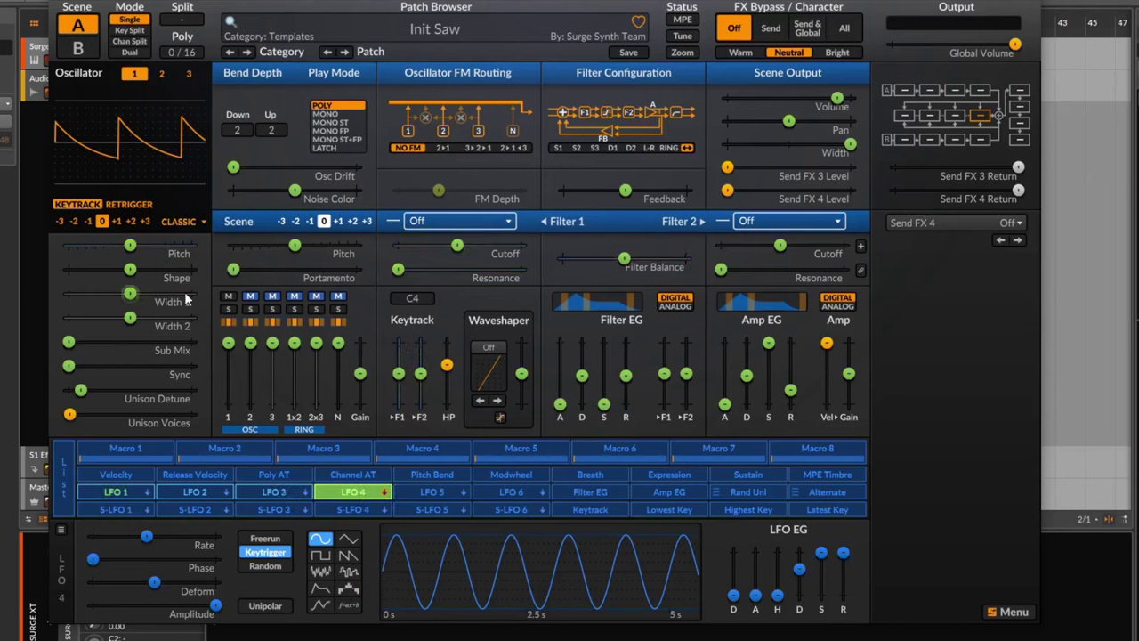
click(431, 492)
mouse_move(129, 246)
click(512, 492)
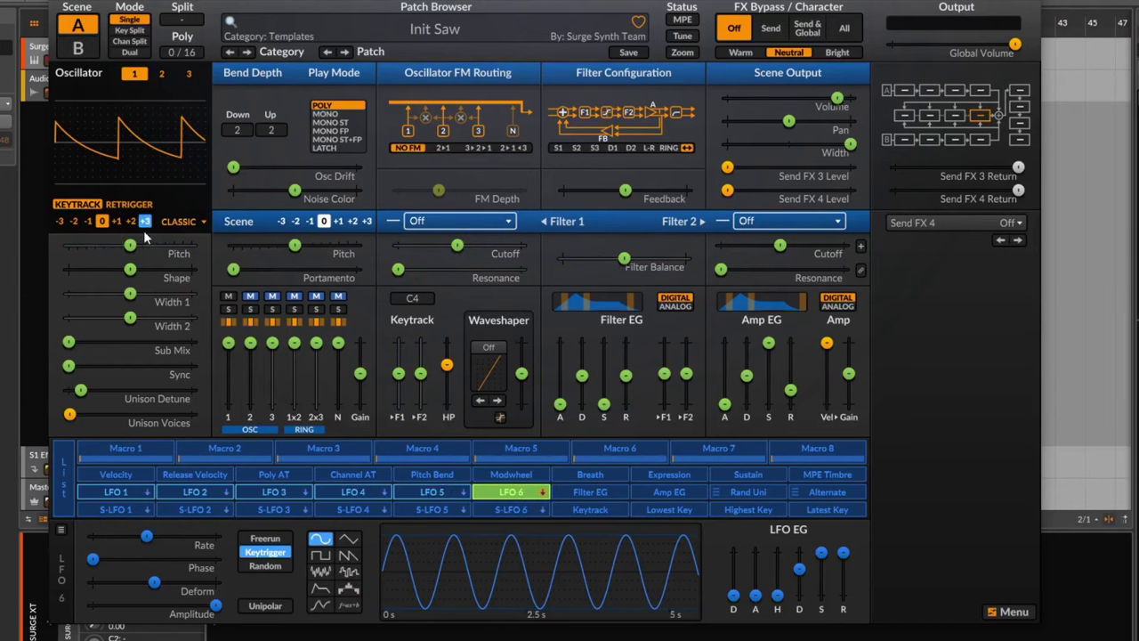
- Set the Osc 1 Pitch depths of LFO 4 to 9.63, LFO 3 to 14.00 and LFO 2 to -0.04, and mute and delete LFO 1's routing
click(70, 491)
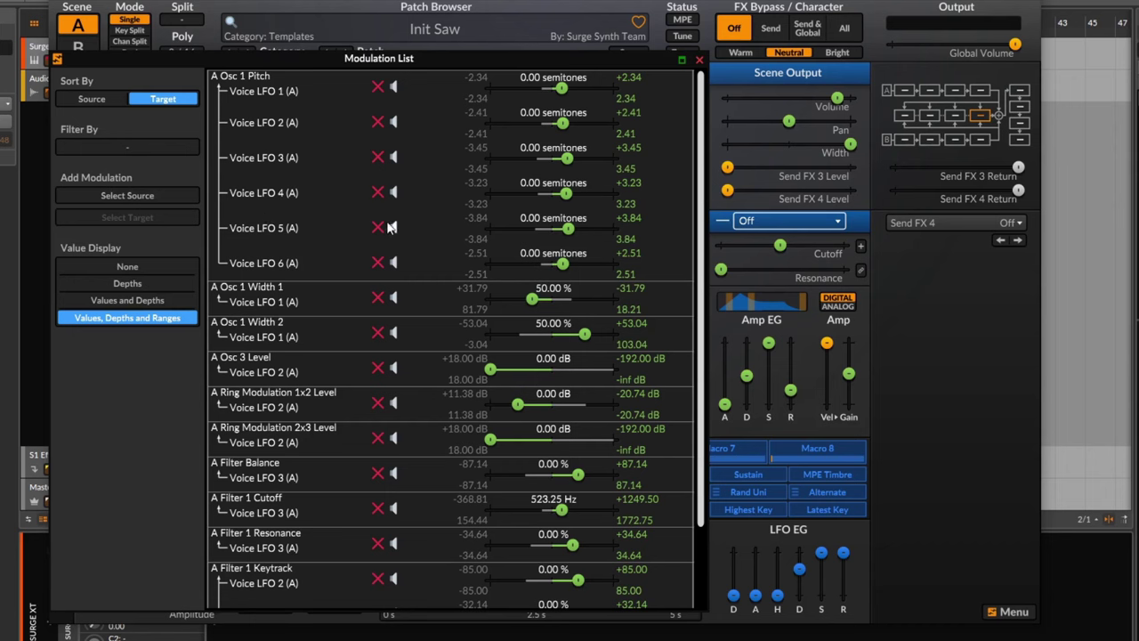
drag(566, 193, 594, 193)
drag(566, 158, 613, 158)
drag(561, 123, 552, 123)
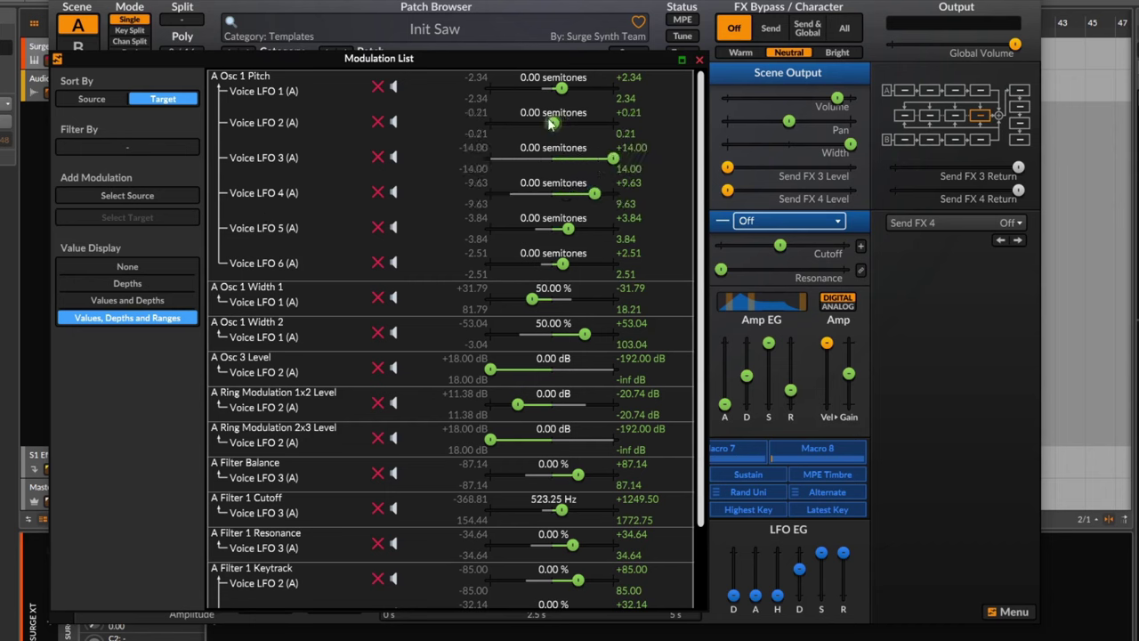
click(393, 87)
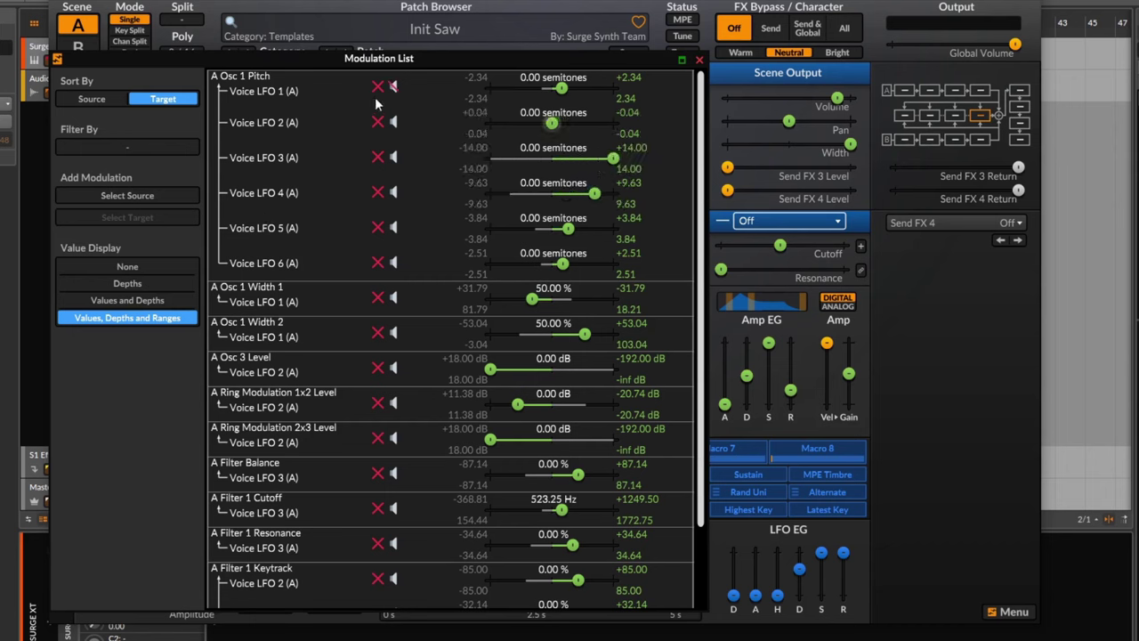
click(377, 86)
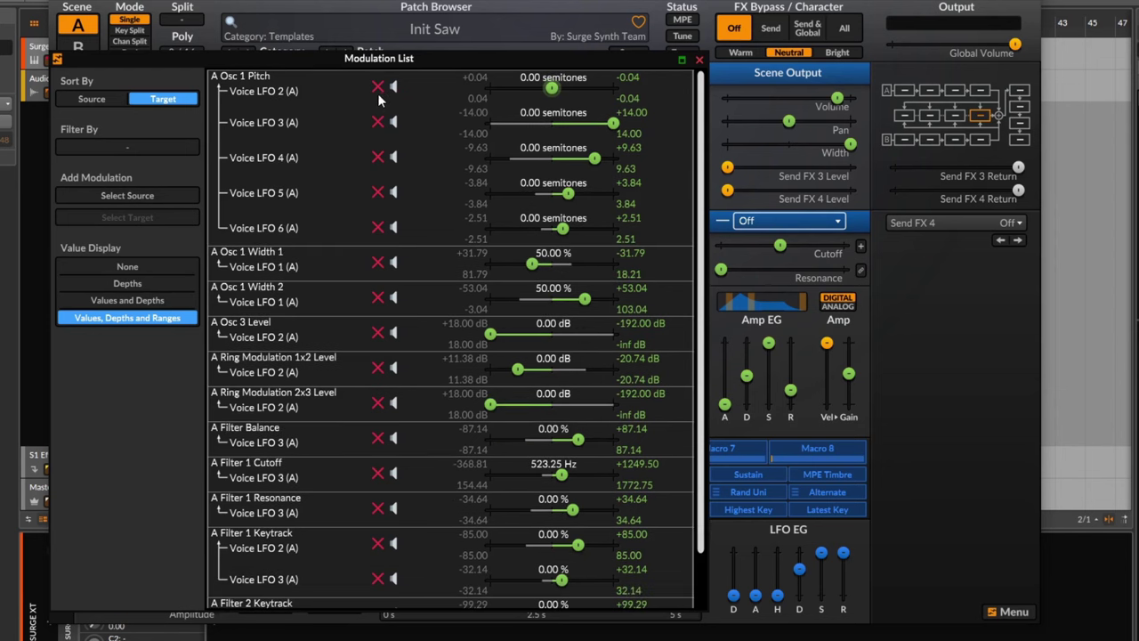
- Filter the Modulation List by the target A Filter 1 Cutoff and raise LFO 3's depth to +49652.17
click(141, 146)
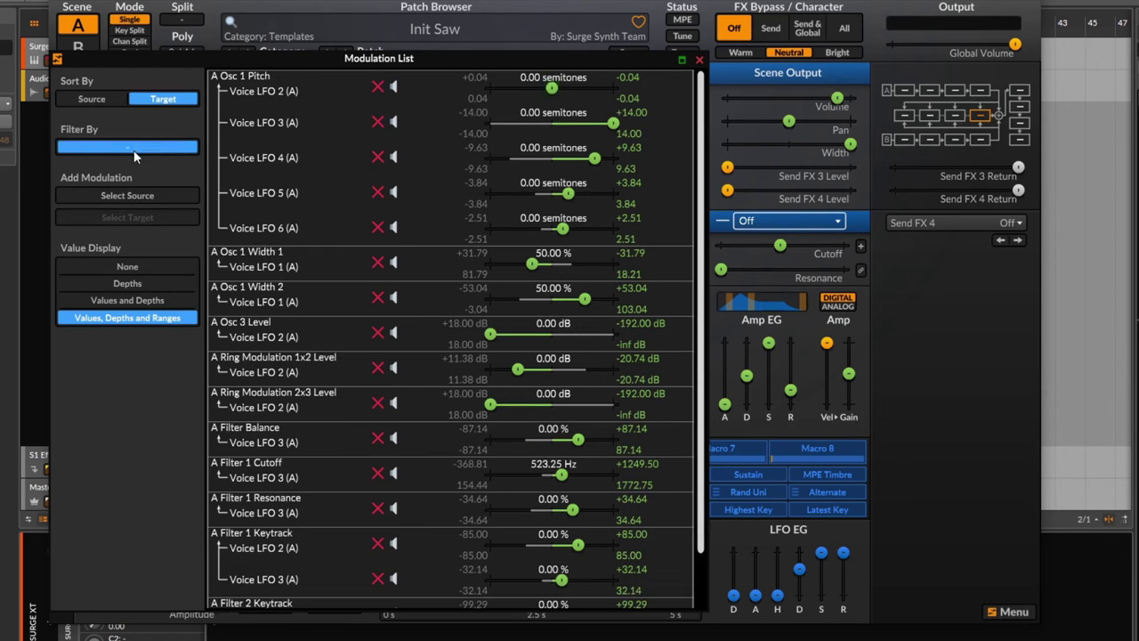
click(133, 150)
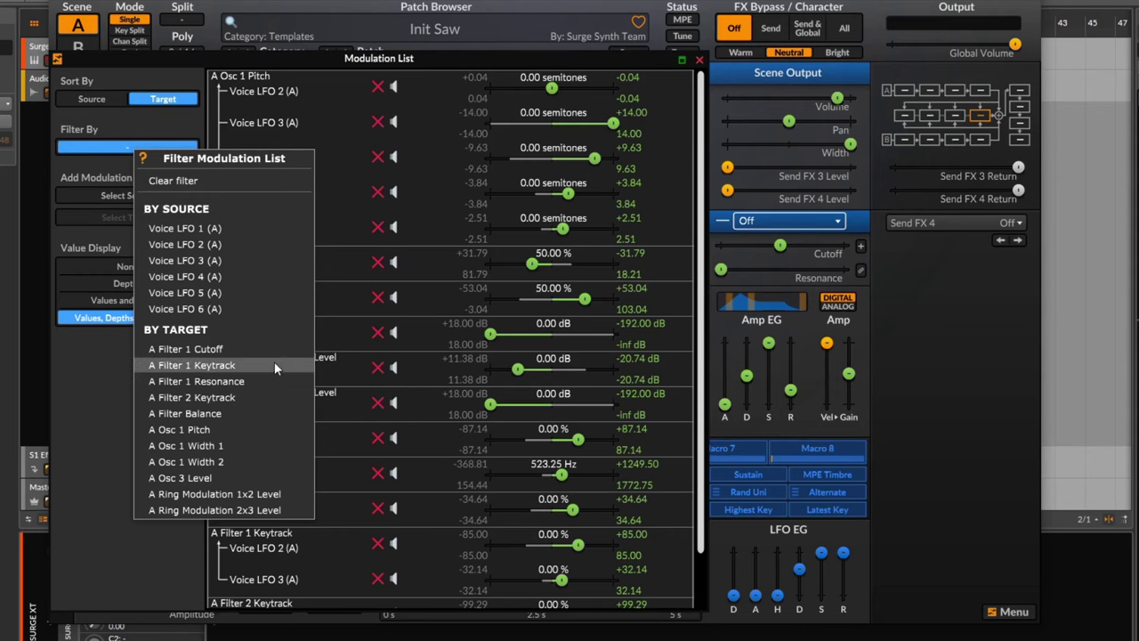
click(226, 348)
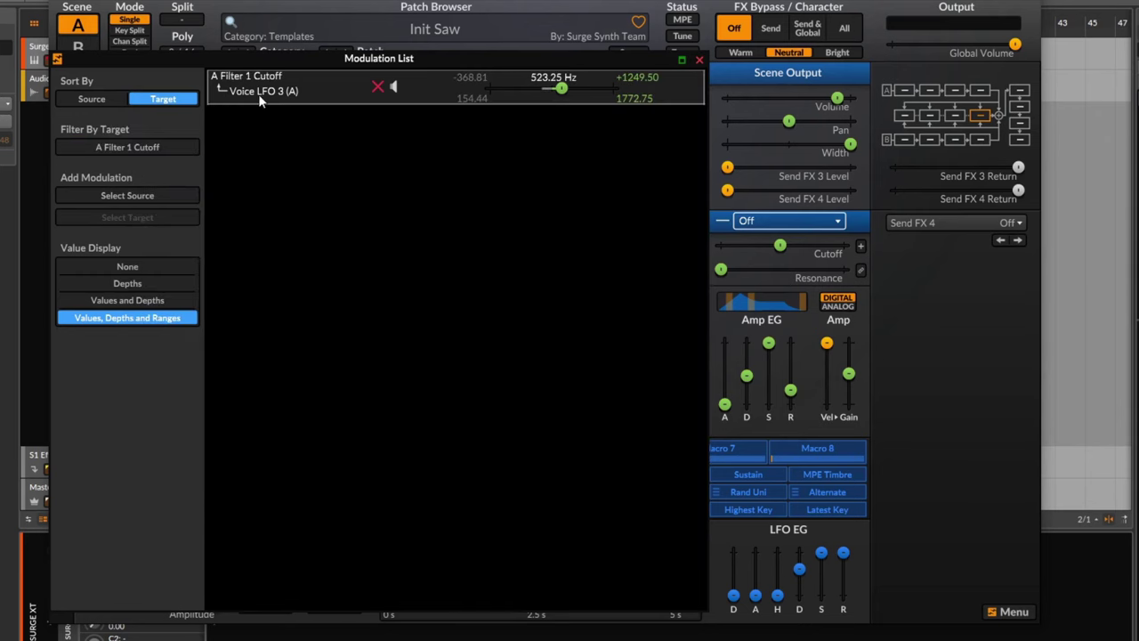
drag(561, 89, 608, 87)
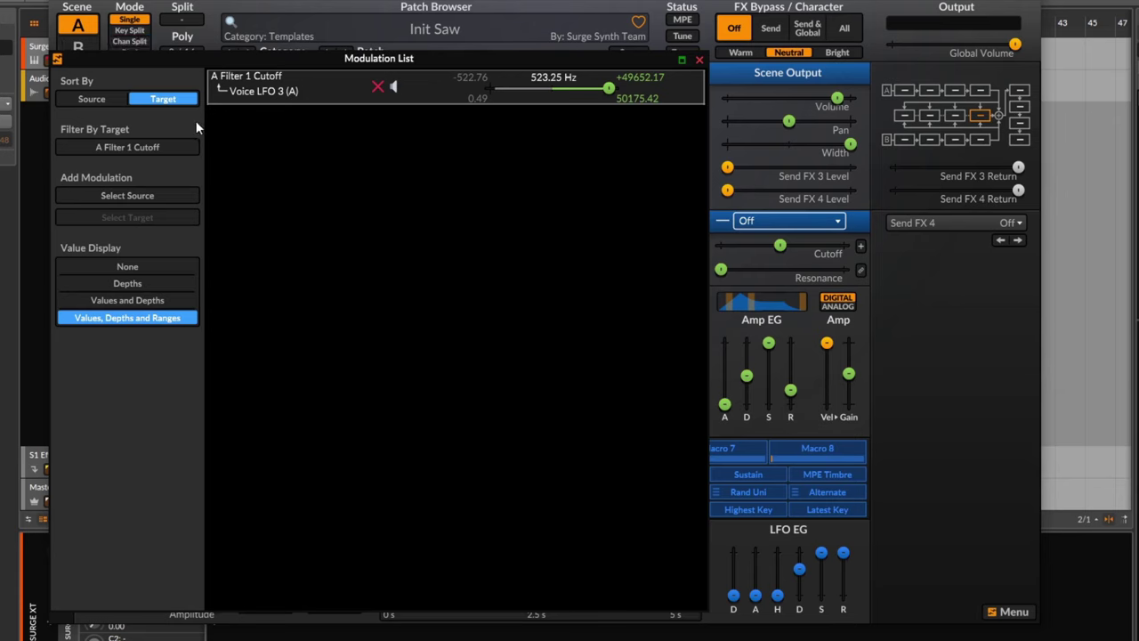
- Add a modulation from Macro 1 to Scene A's Osc 1 Level, and clear the list's filter
click(123, 197)
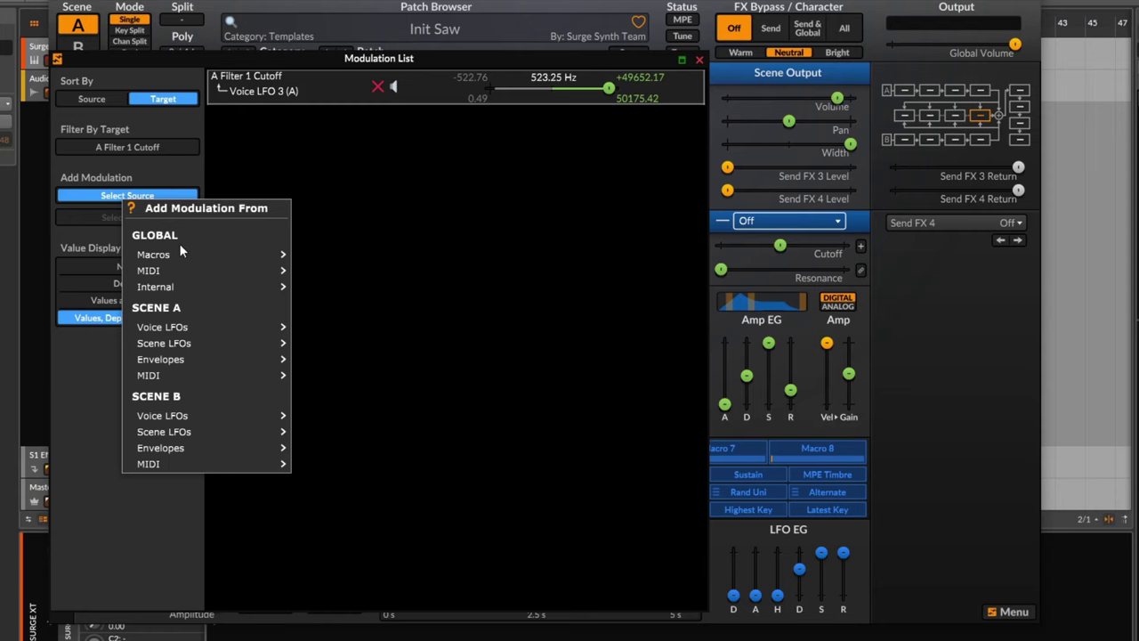
mouse_move(186, 329)
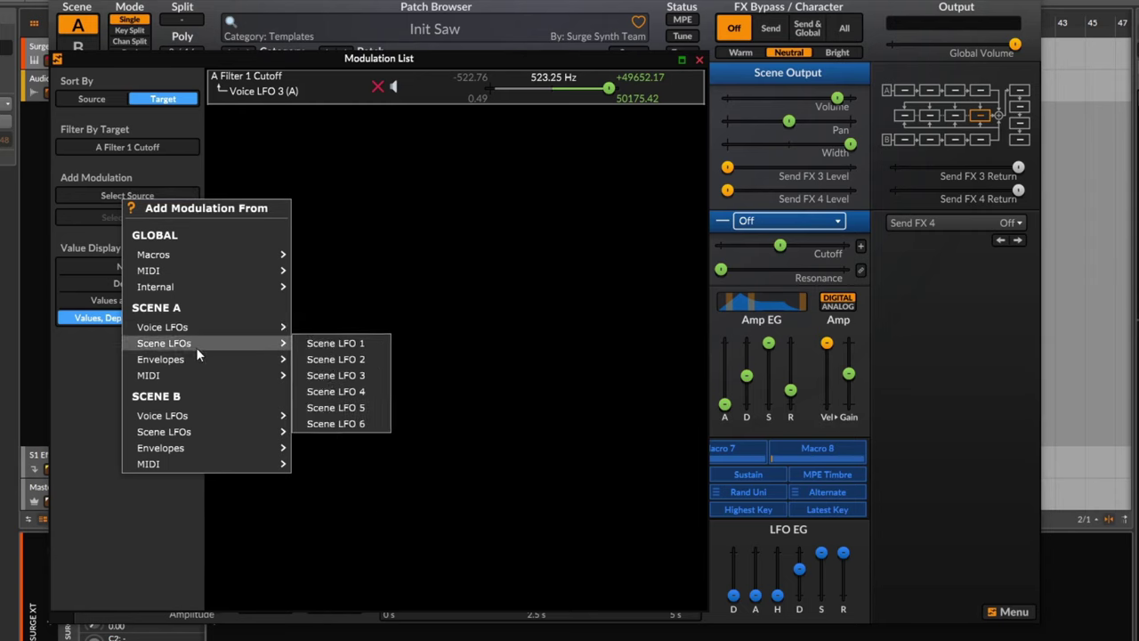
mouse_move(256, 254)
click(326, 255)
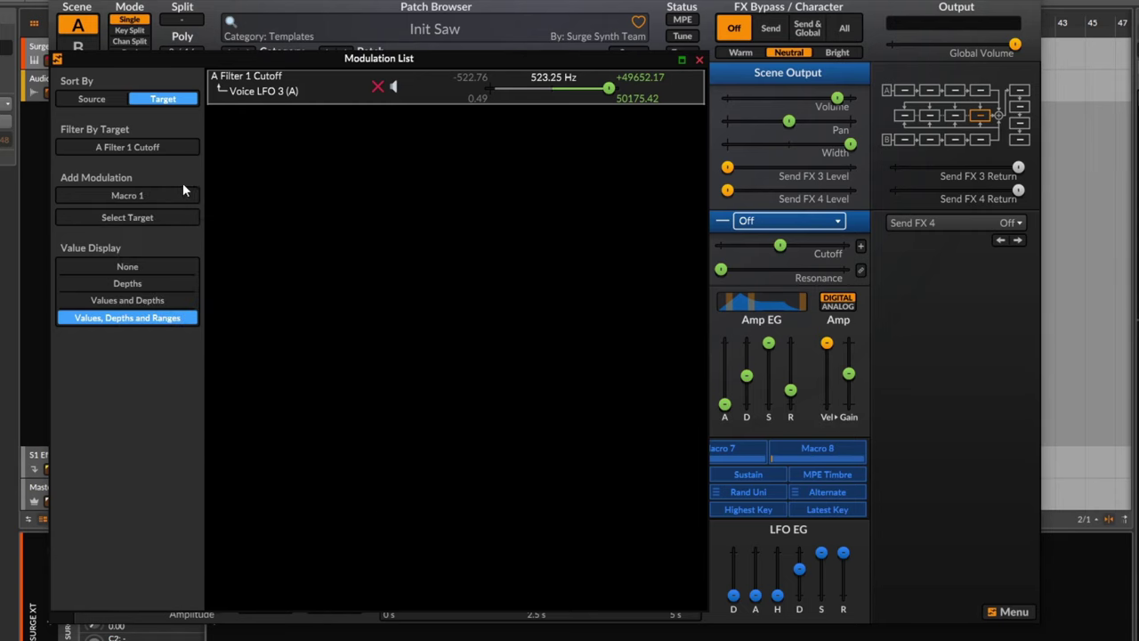
click(160, 217)
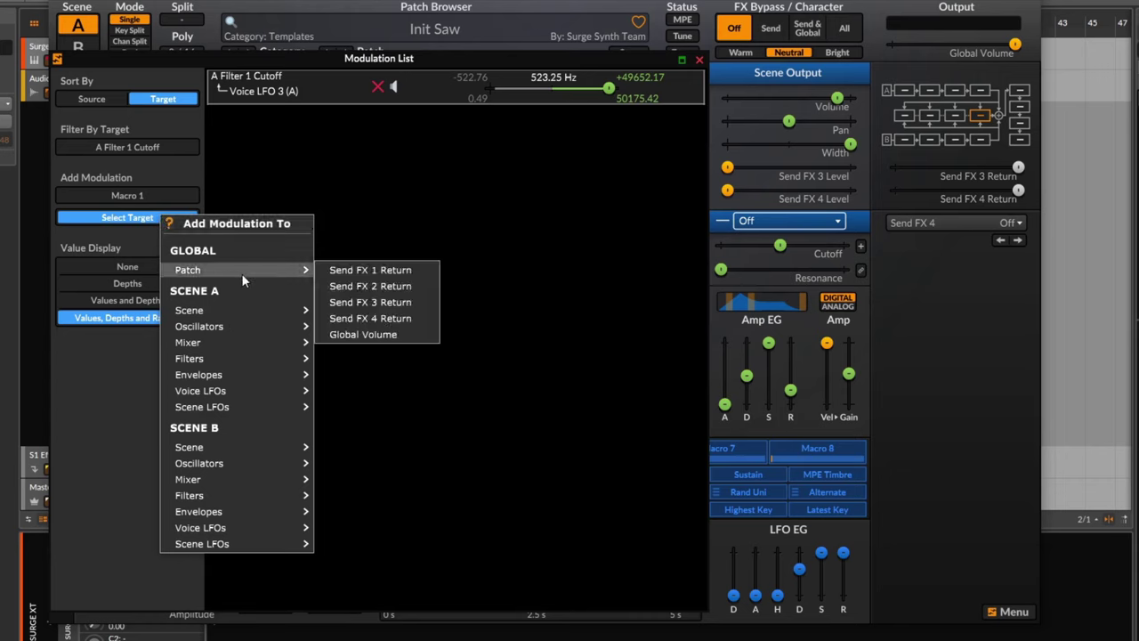
mouse_move(285, 341)
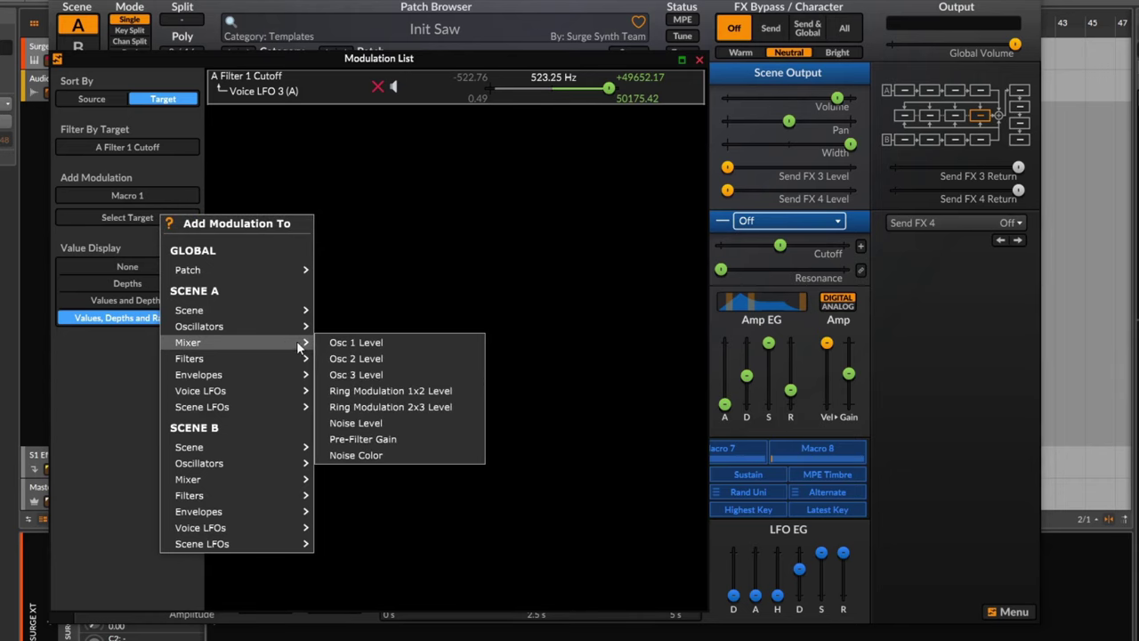
click(359, 345)
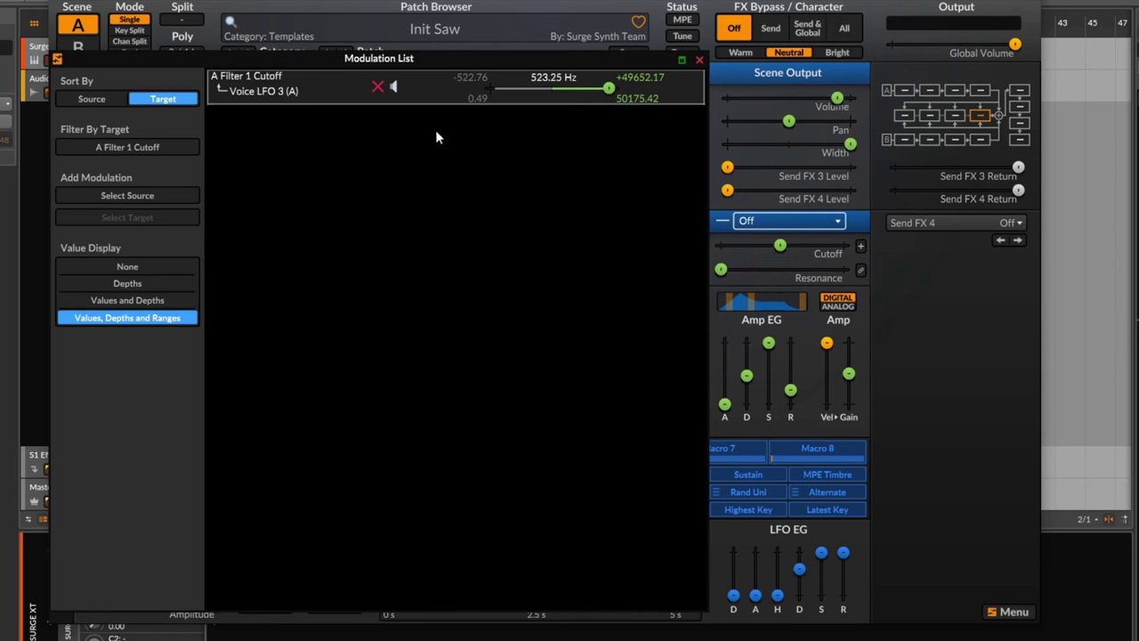
click(116, 150)
click(163, 175)
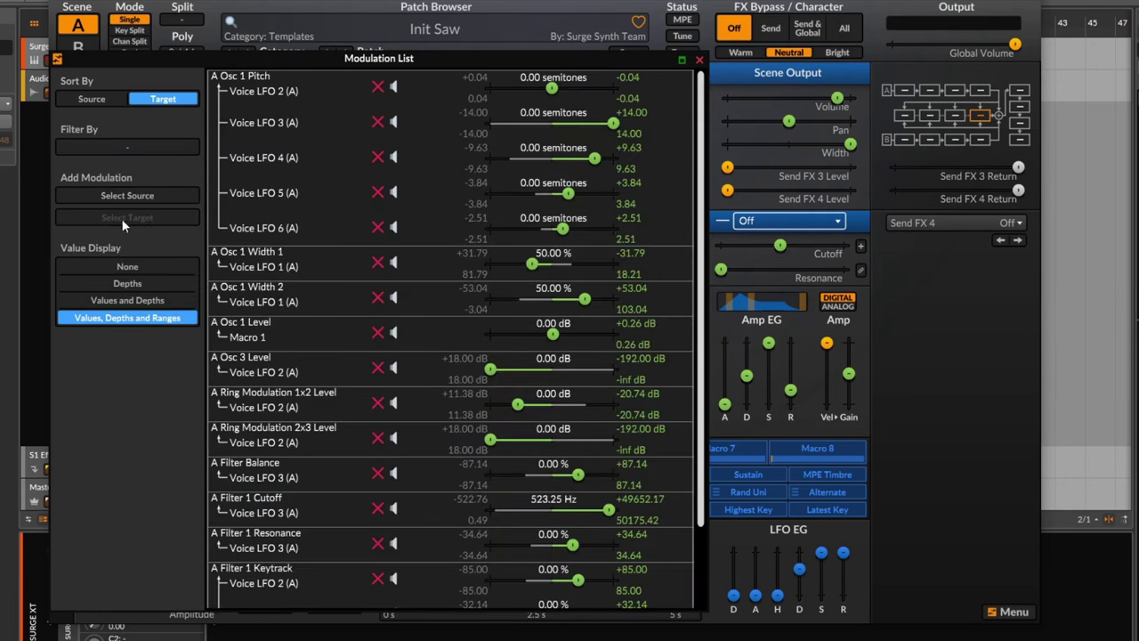
- Filter the Modulation List by the source Macro 1 and raise its Osc 1 Level depth to +18.00 dB
click(134, 147)
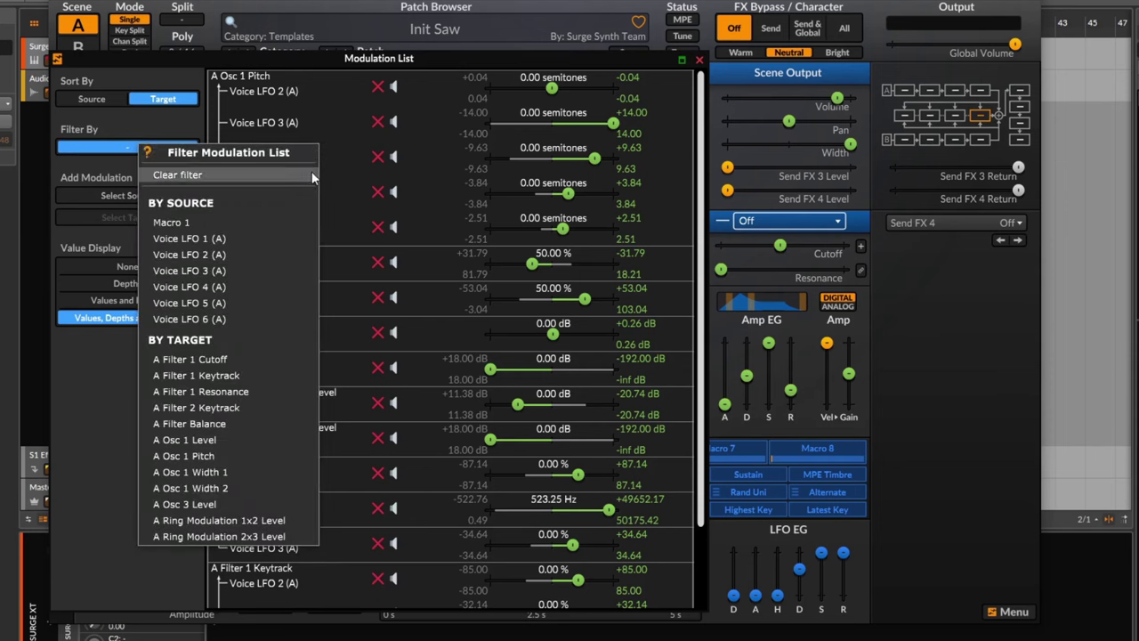
click(160, 224)
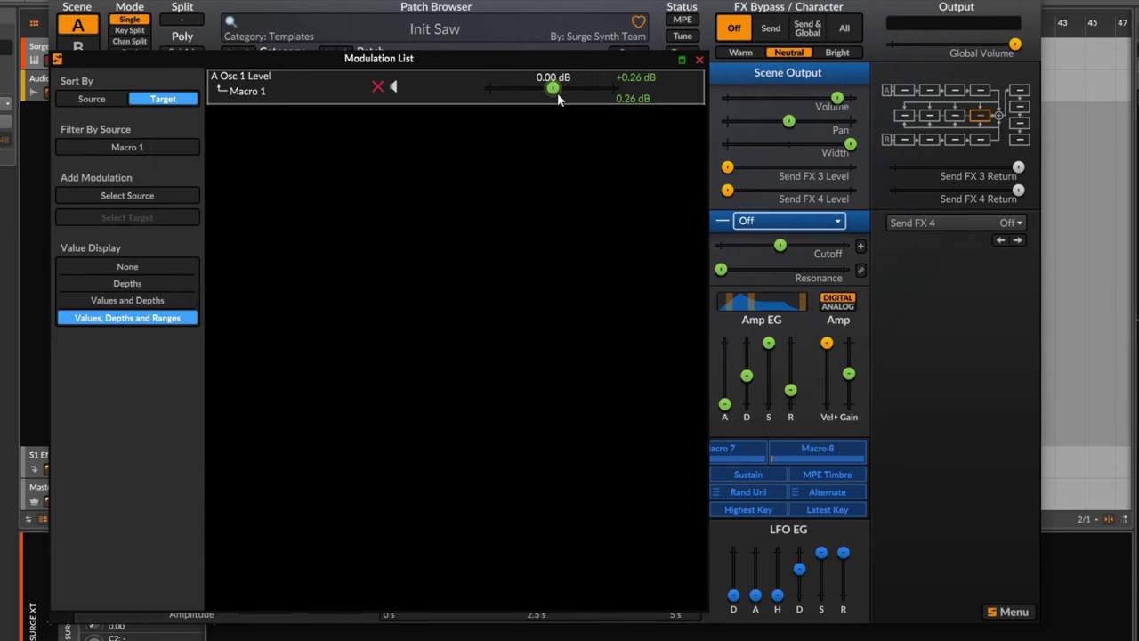
drag(553, 90, 613, 88)
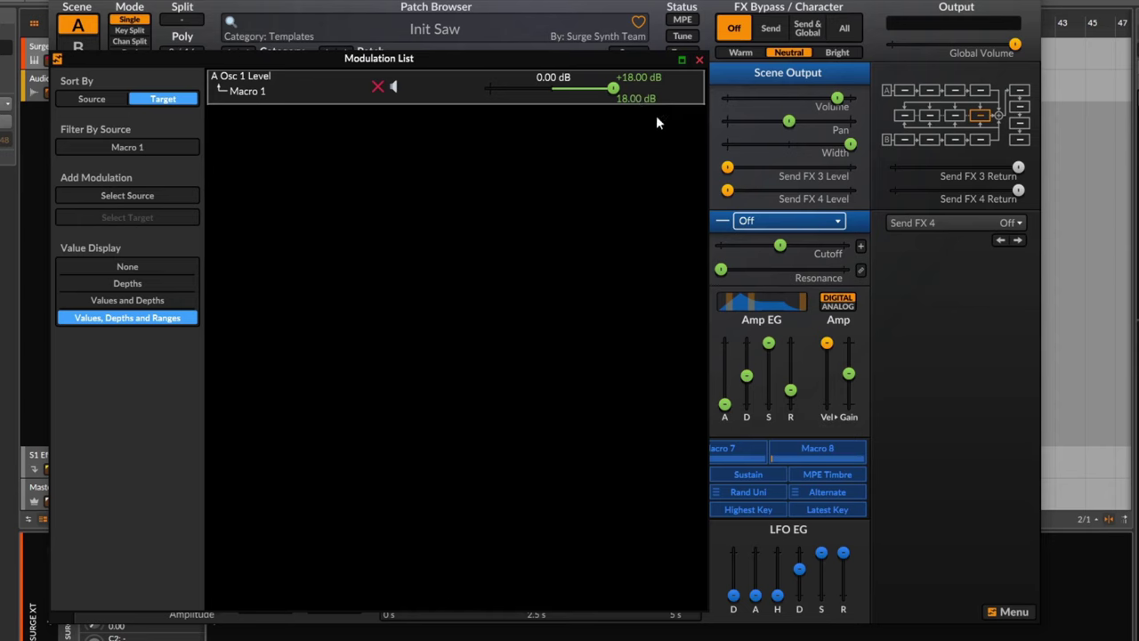
- Compare the value displays None, Depths, and Values and Depths, and return to Values, Depths and Ranges
click(136, 266)
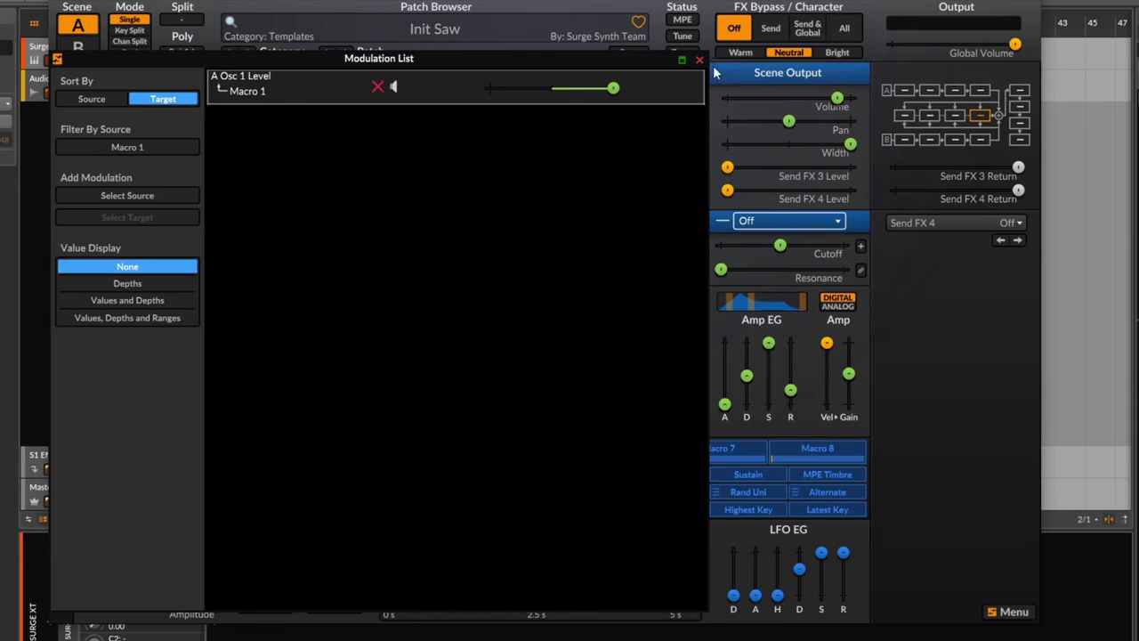
mouse_move(610, 87)
mouse_down()
mouse_move(498, 88)
mouse_move(613, 87)
mouse_up()
click(127, 283)
click(127, 300)
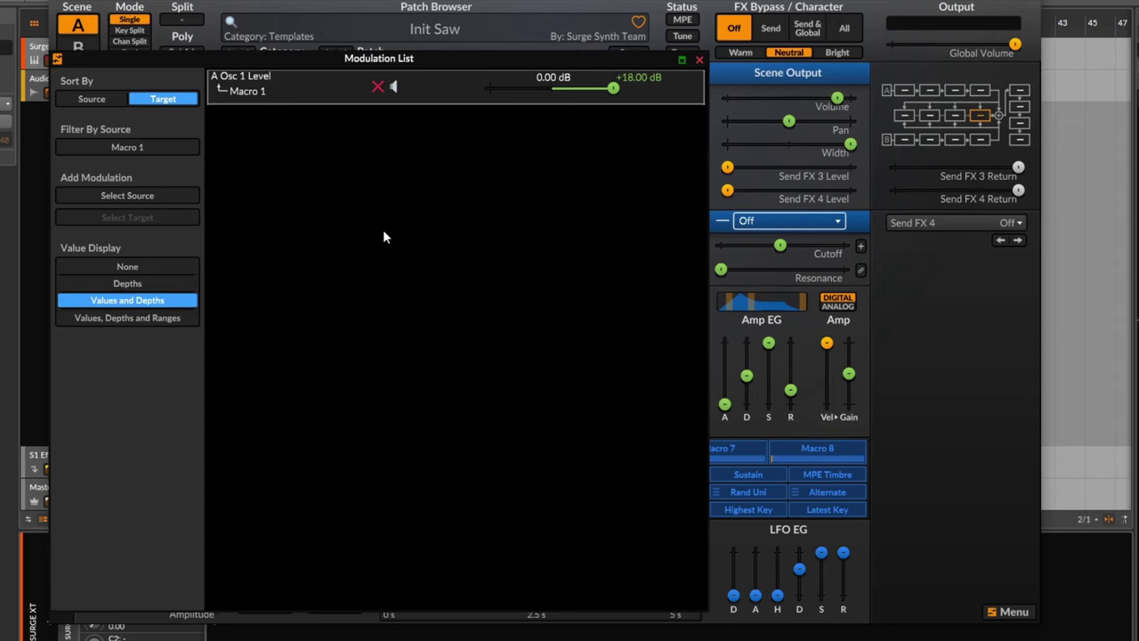
click(142, 318)
mouse_move(620, 87)
mouse_down()
mouse_move(498, 87)
mouse_move(614, 87)
mouse_up()
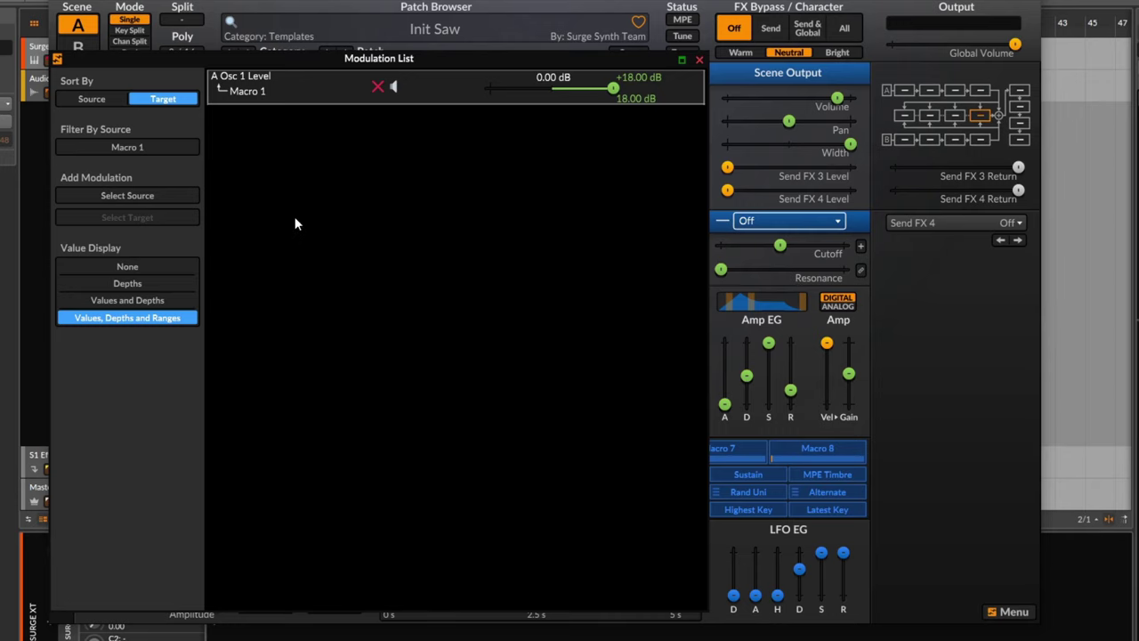
- Clear the filter, mute the Osc 1 Pitch routings of LFOs 4 and 5, and set LFO 3's depth to 5.10 and LFO 5's to -3.06
click(126, 146)
click(172, 179)
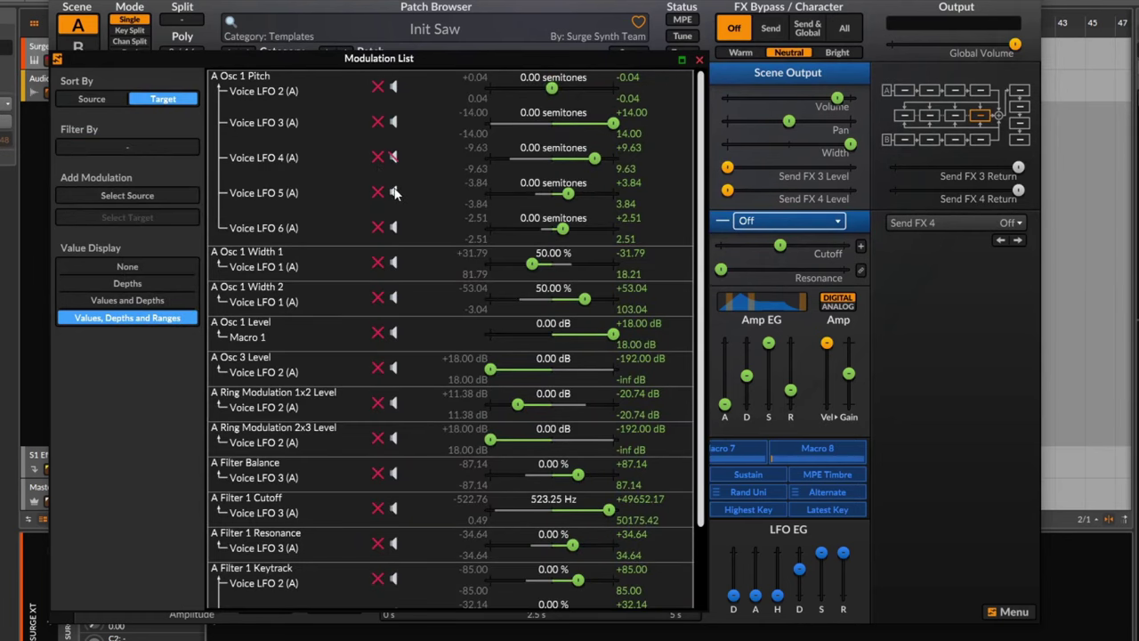
scroll(591, 125, down, 5)
scroll(587, 194, down, 4)
scroll(588, 299, down, 5)
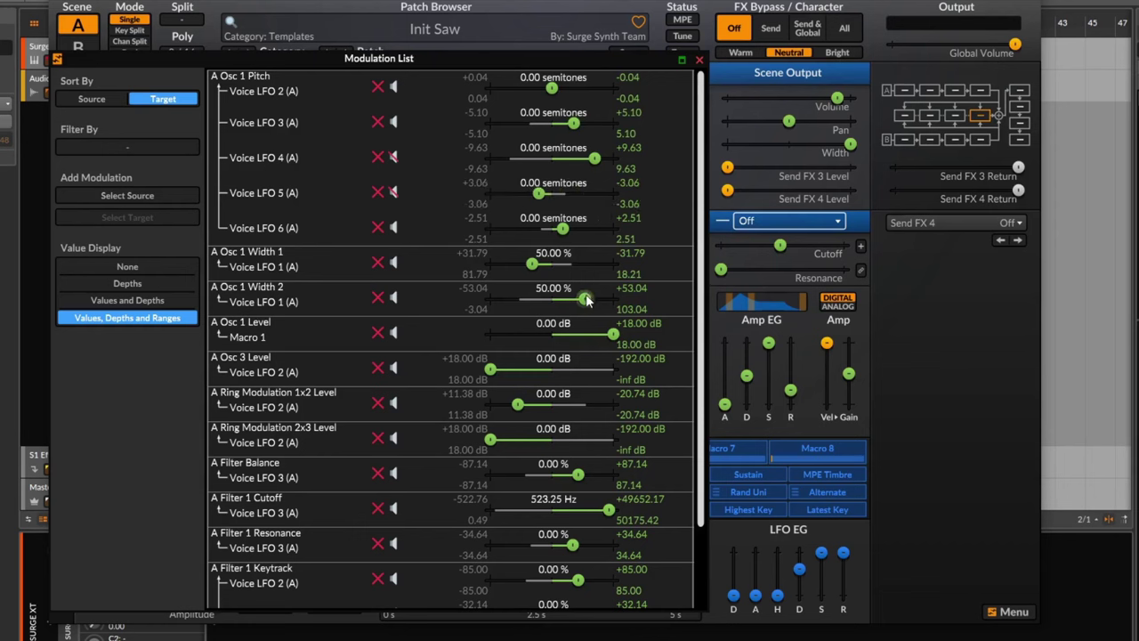
- Set the Osc 1 Width 2 depth to 14.11 and Osc 1 Level depth to 12.84 dB, and delete the routings from Osc 1 Width 2 downward
scroll(596, 336, down, 3)
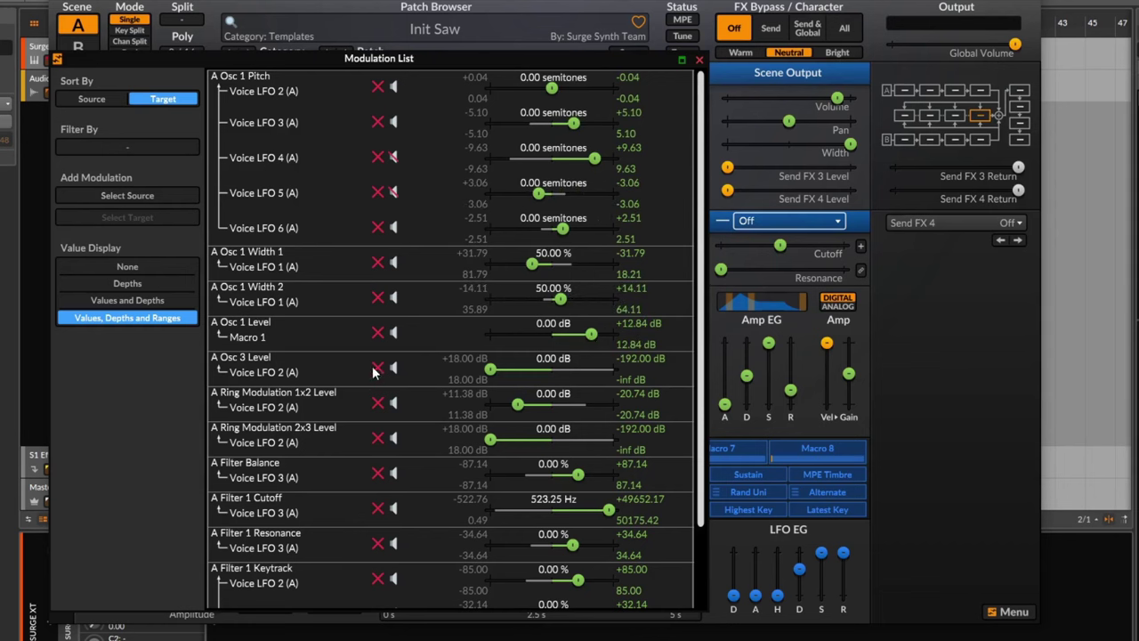
click(375, 298)
click(374, 298)
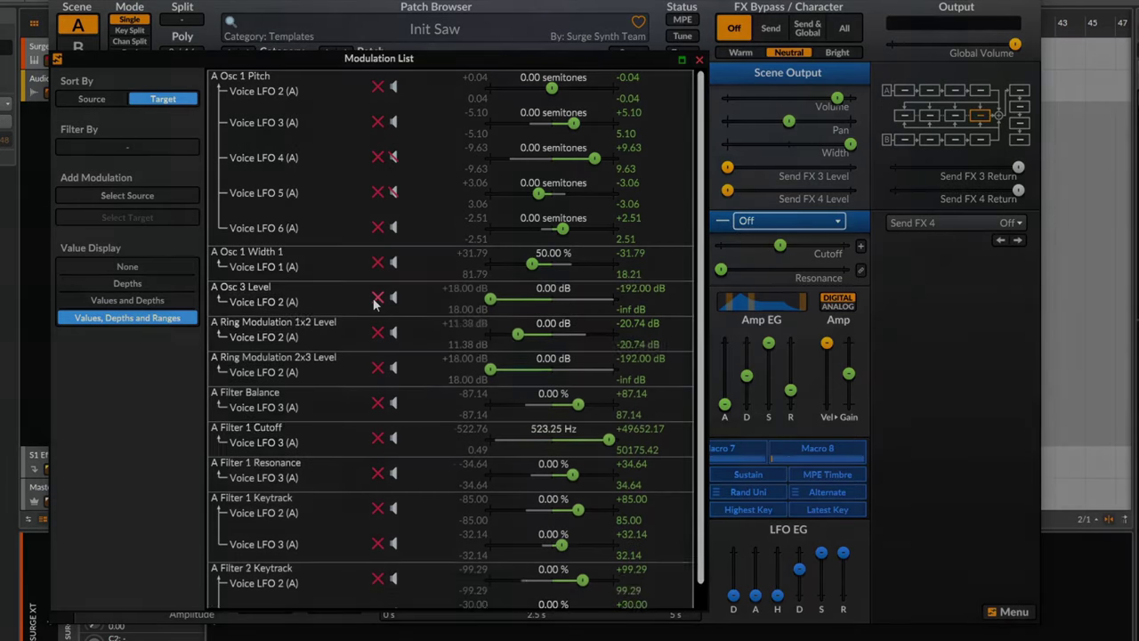
click(375, 298)
click(375, 298)
click(374, 298)
click(375, 298)
click(374, 298)
click(375, 298)
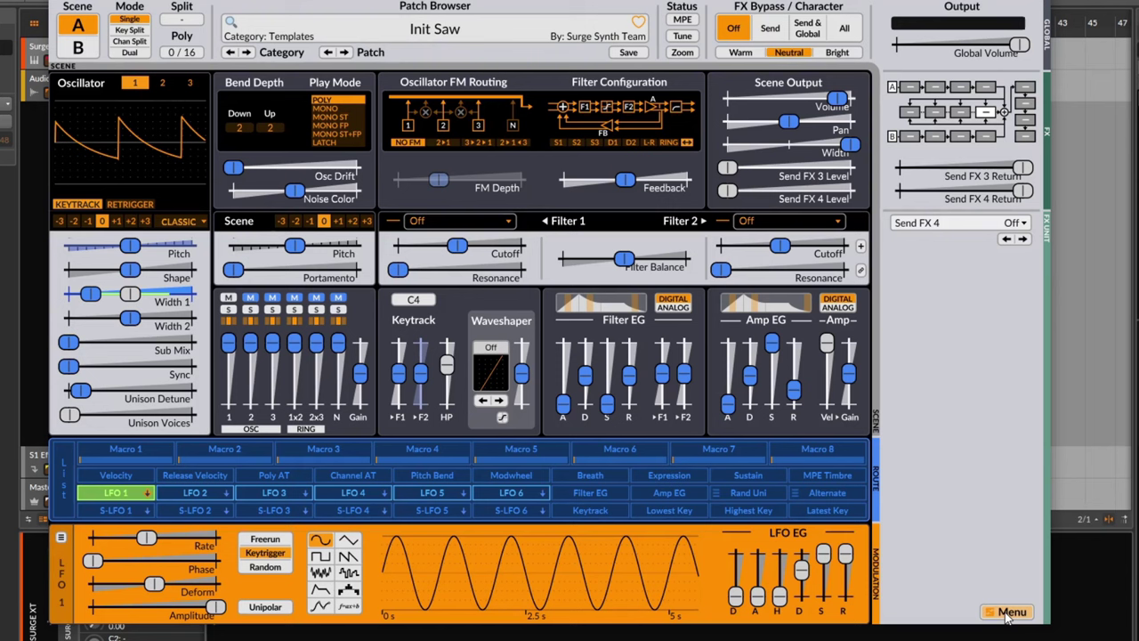
- Change the synth's skin to Surge Dark
click(1008, 613)
mouse_move(937, 313)
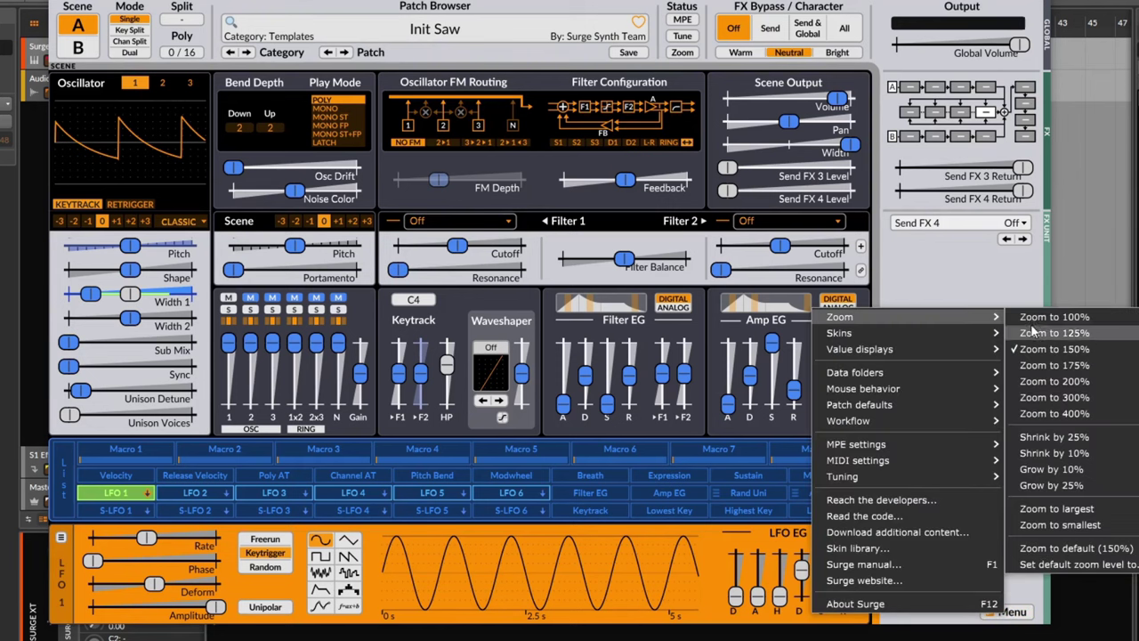
mouse_move(968, 331)
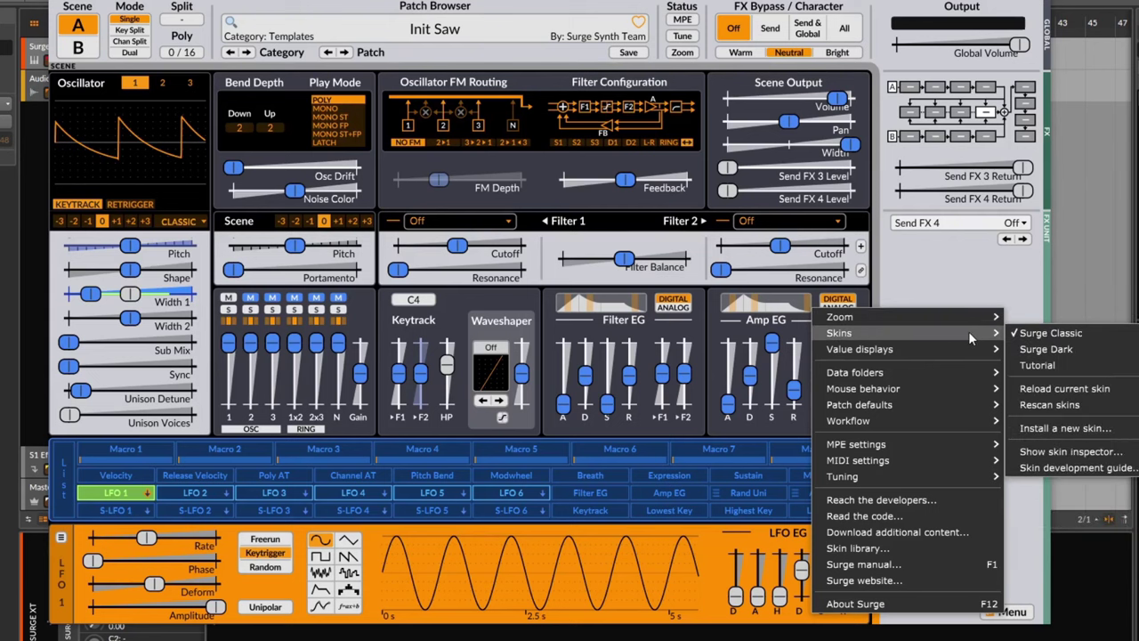
click(1055, 348)
- Examine the main menu's options, including mouse behavior, patch defaults, workflow and tuning, and close it without choosing anything
click(1011, 613)
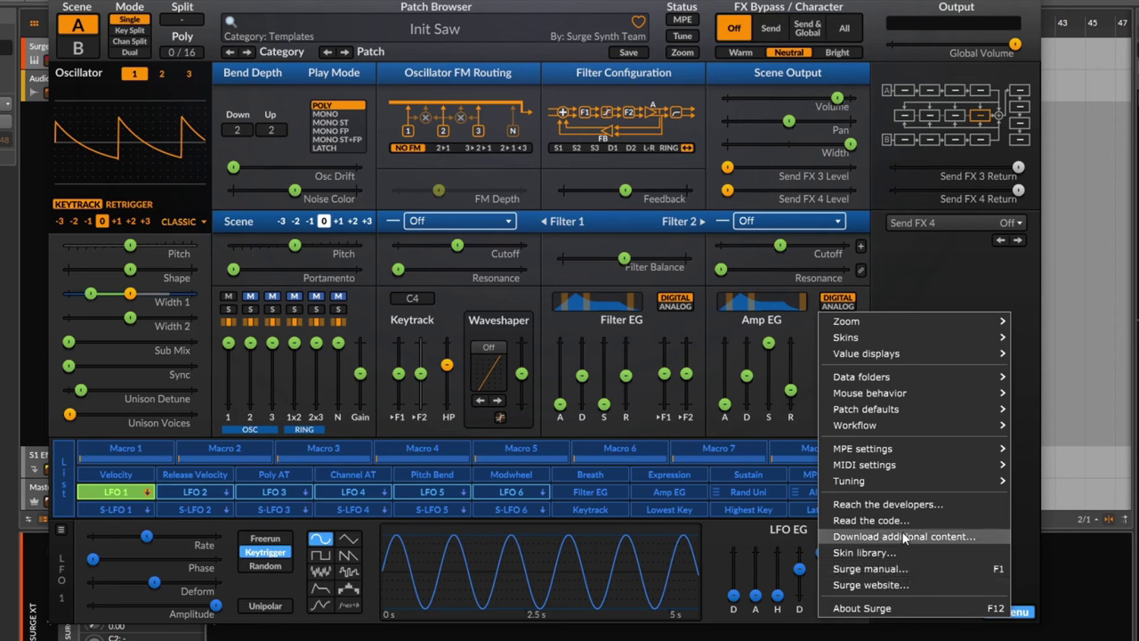
mouse_move(885, 394)
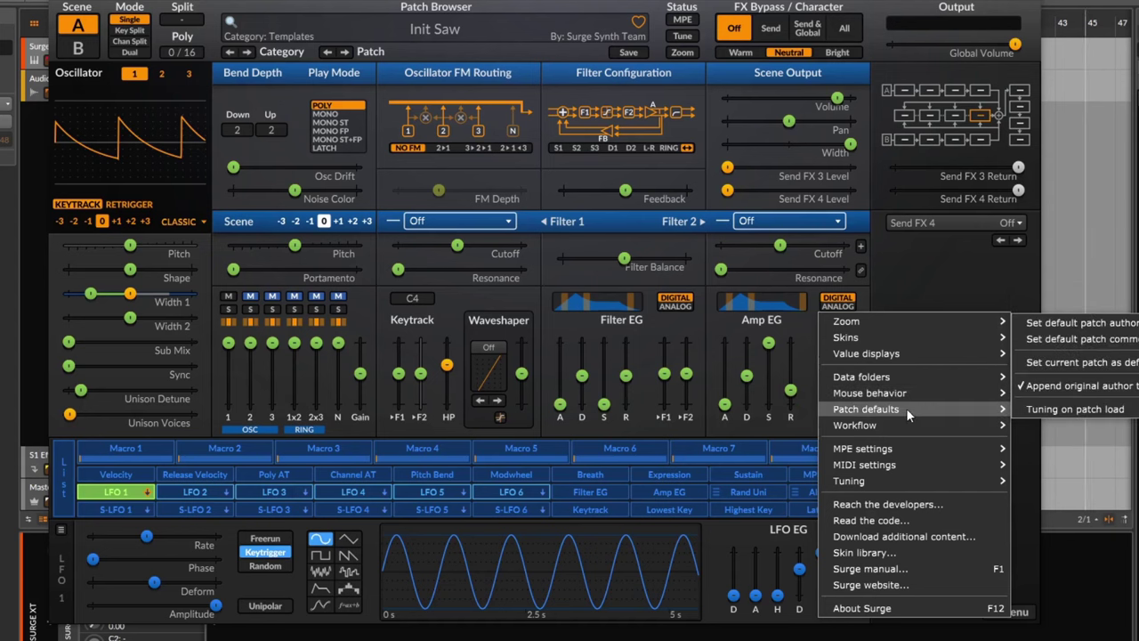
mouse_move(966, 429)
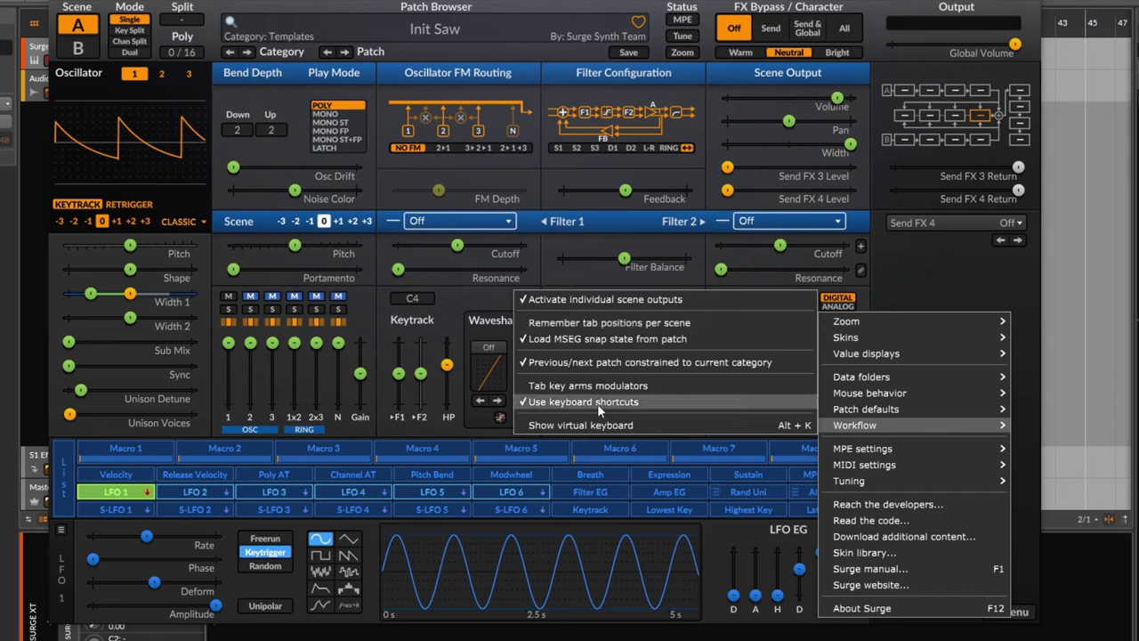
mouse_move(926, 480)
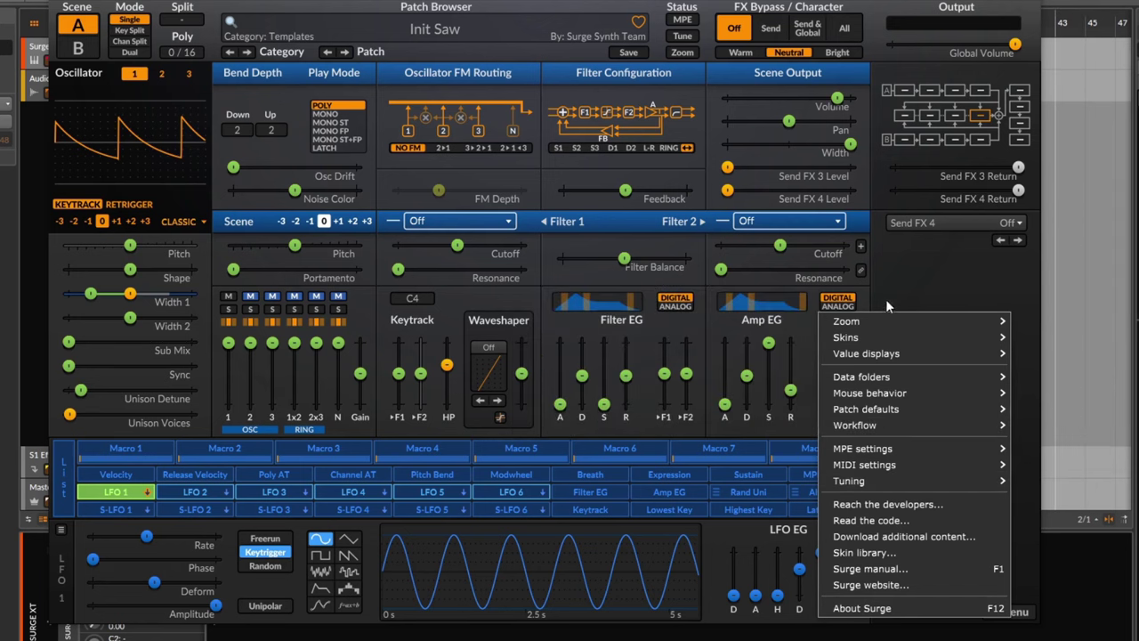
click(935, 298)
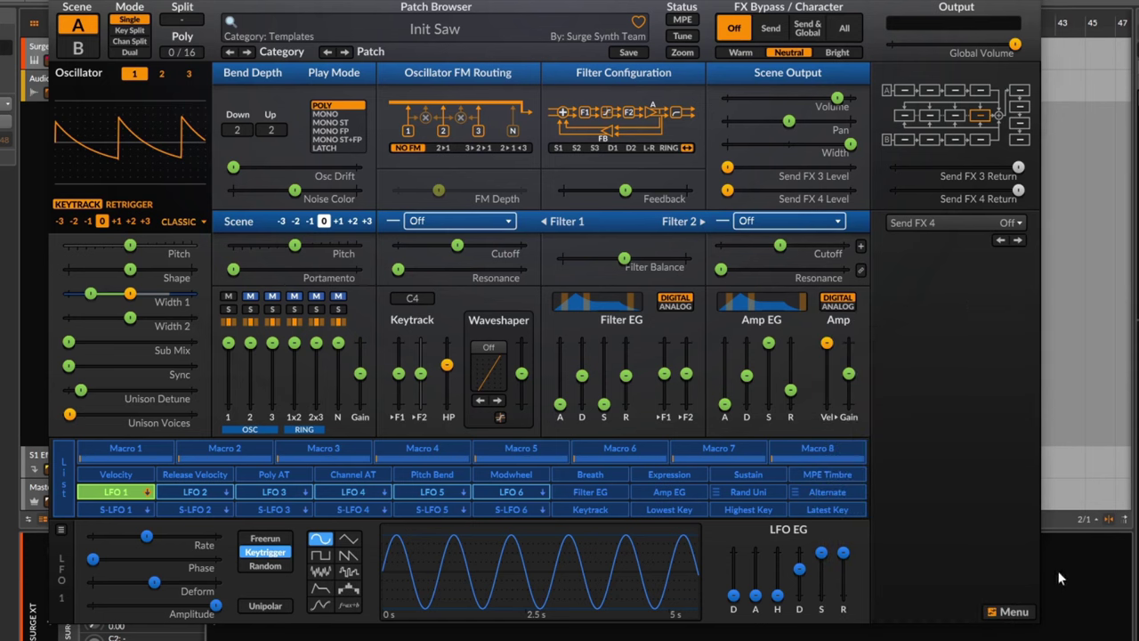
click(1018, 615)
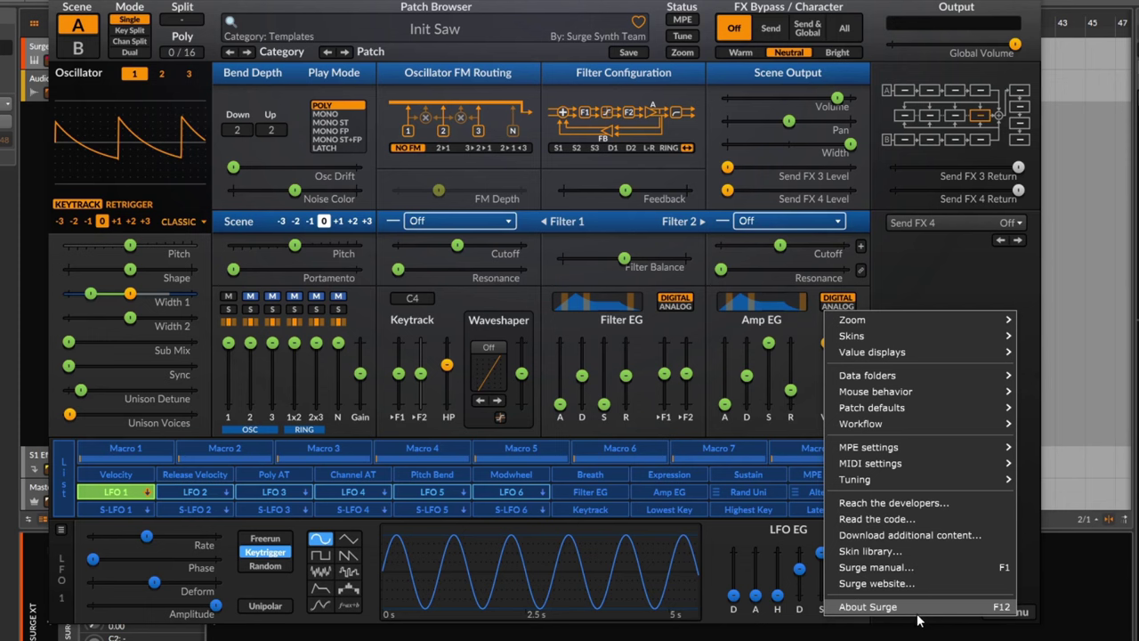
click(910, 252)
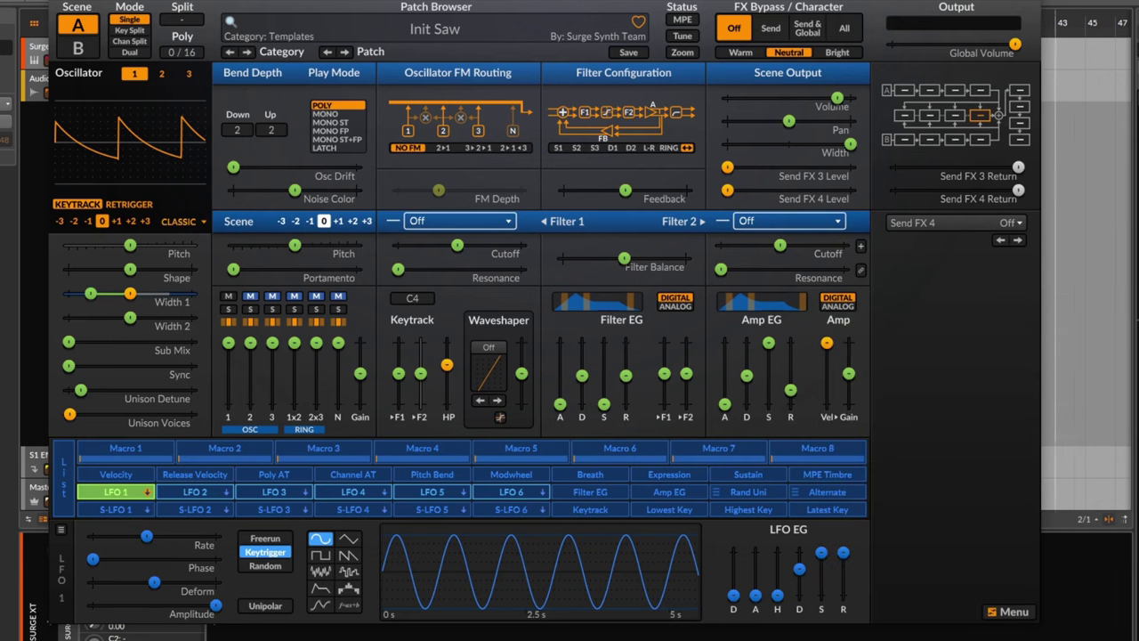